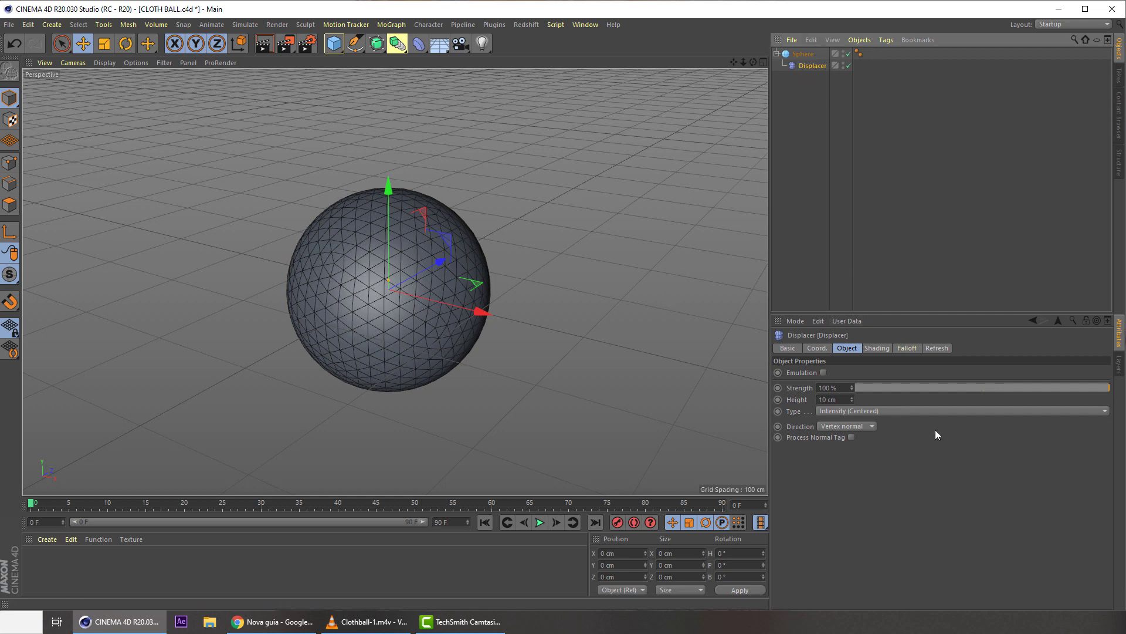
# - Load a Noise shader into the Displacer's custom shading channel
pyautogui.click(876, 348)
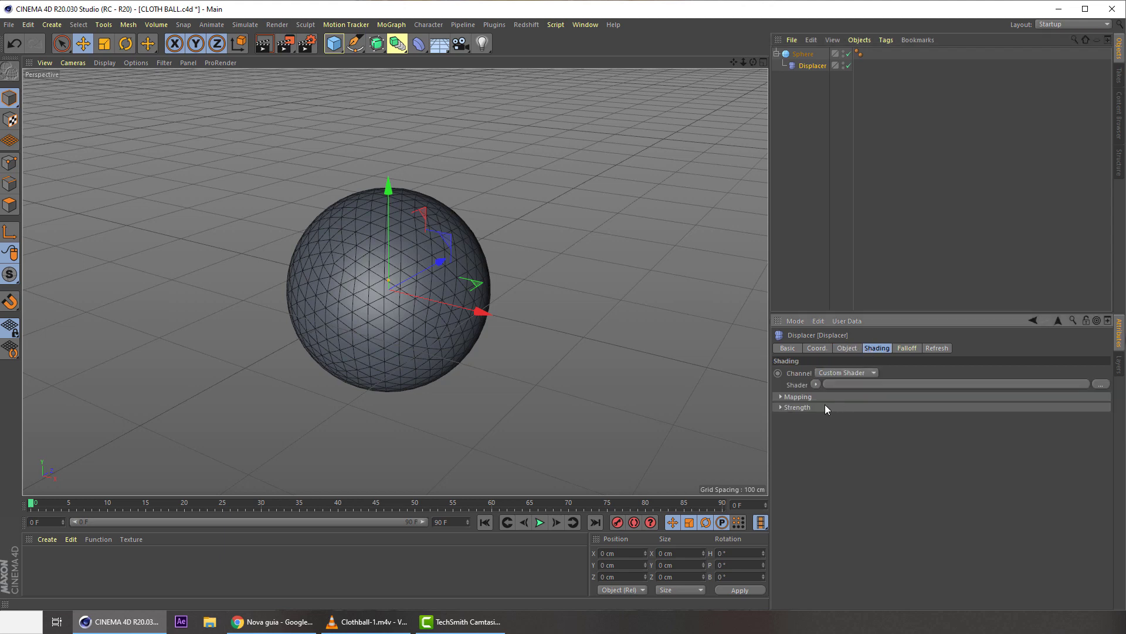
pyautogui.click(816, 385)
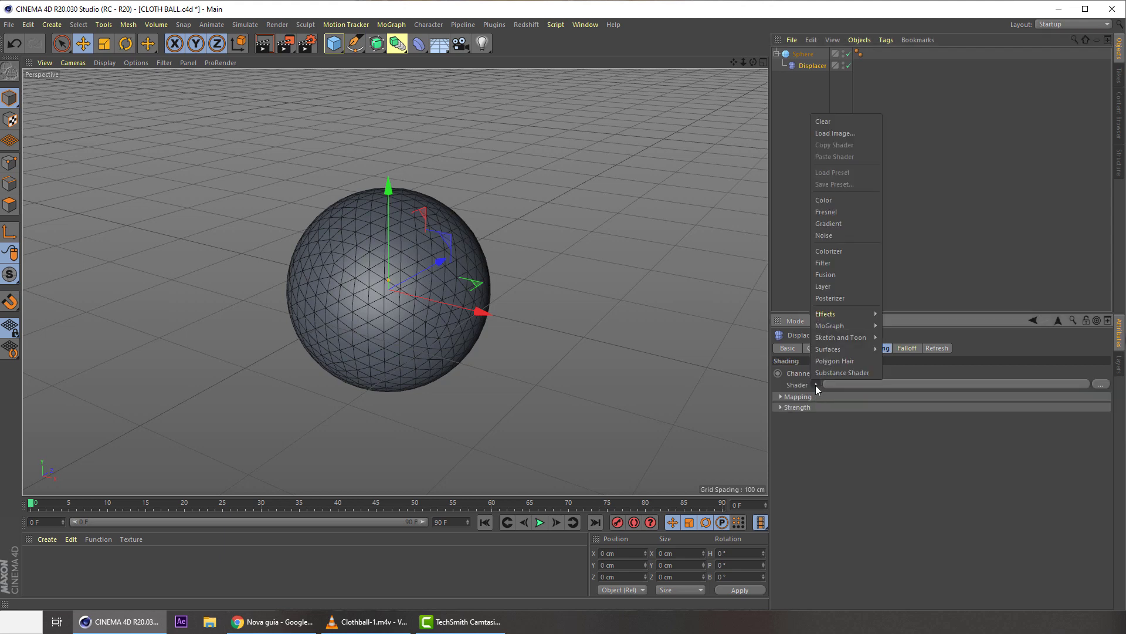
pyautogui.click(839, 237)
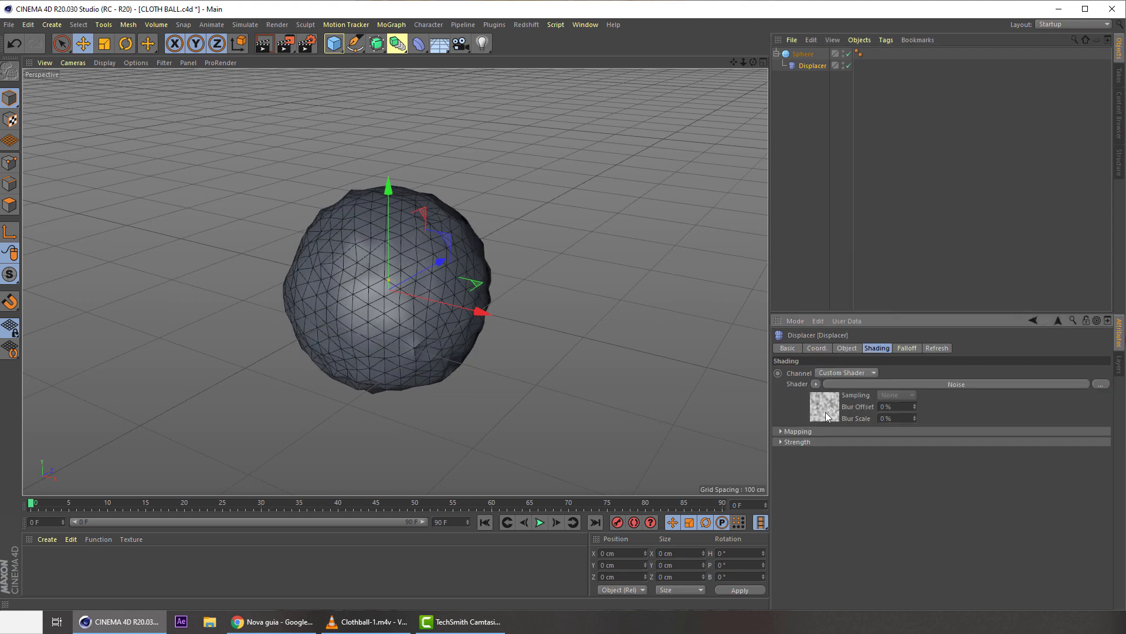
# - Set the Displacer's Noise shader to the Cell Noise type with a global scale of 800%
pyautogui.click(823, 411)
pyautogui.click(914, 479)
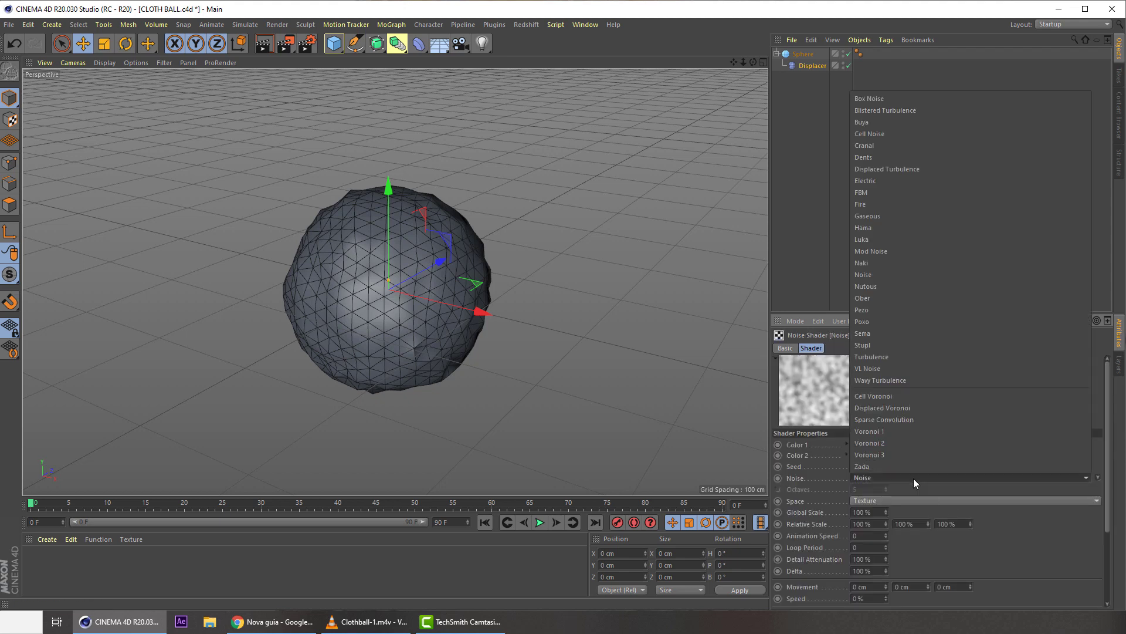
pyautogui.click(883, 134)
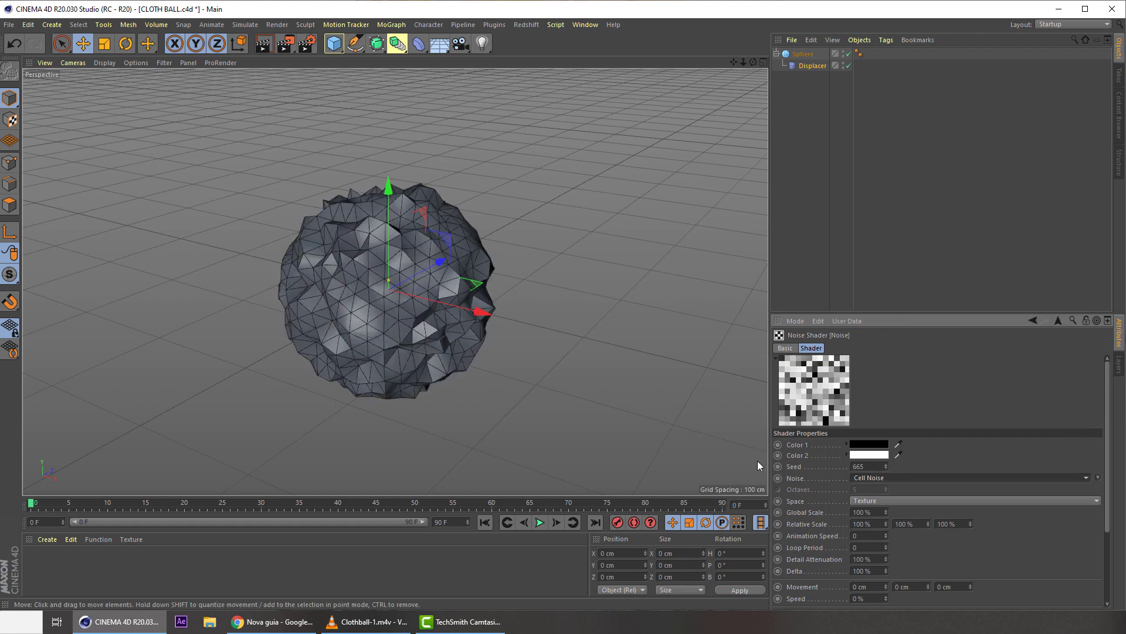
pyautogui.click(867, 513)
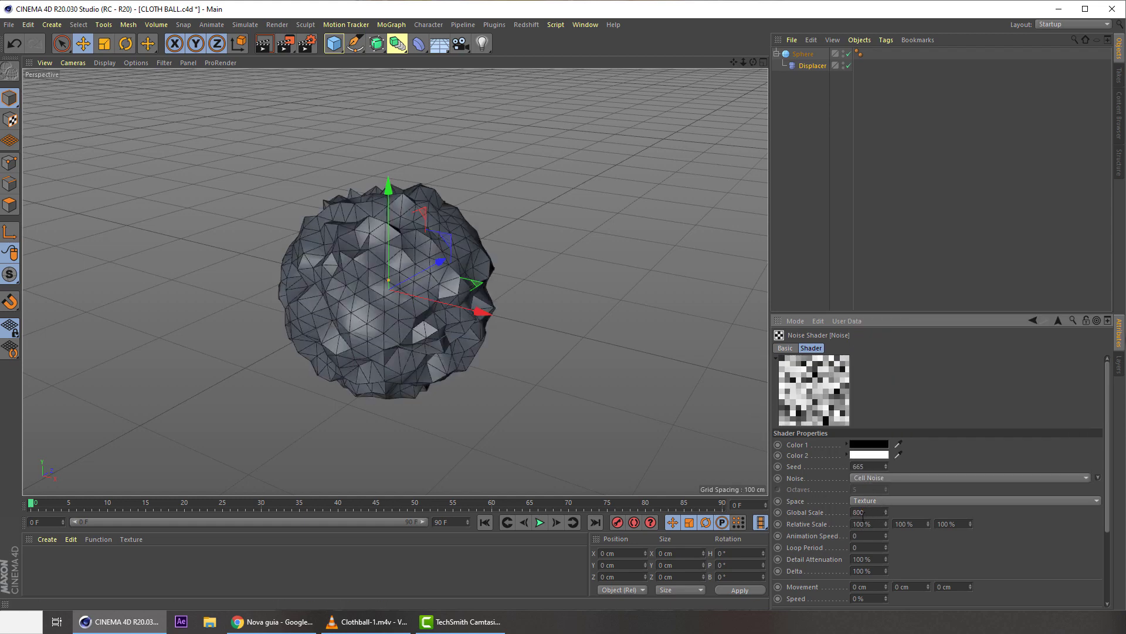
pyautogui.write('800')
pyautogui.press('Return')
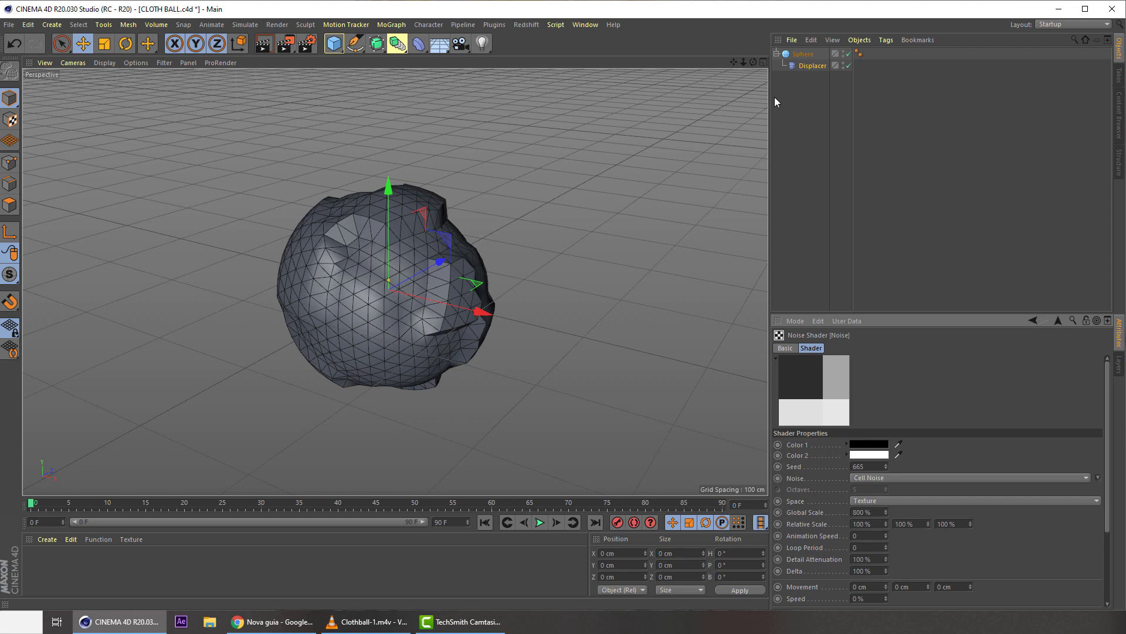
# - Try 60 segments on the sphere and settle on 80 segments
pyautogui.click(803, 54)
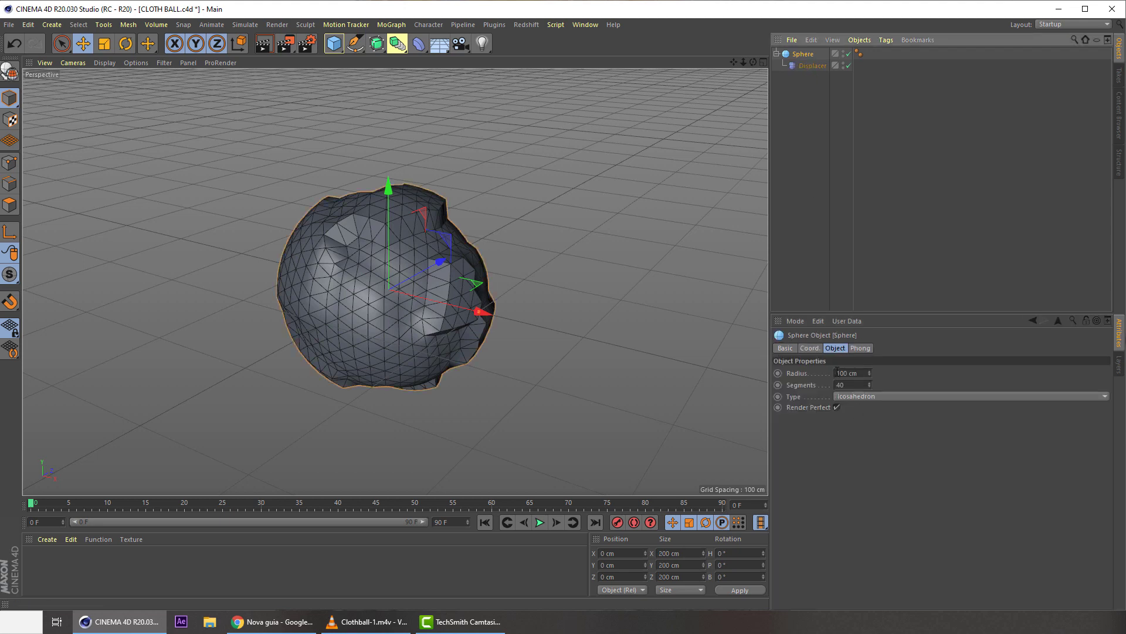
pyautogui.moveTo(845, 385); pyautogui.dragTo(824, 385)
pyautogui.write('60')
pyautogui.press('Return')
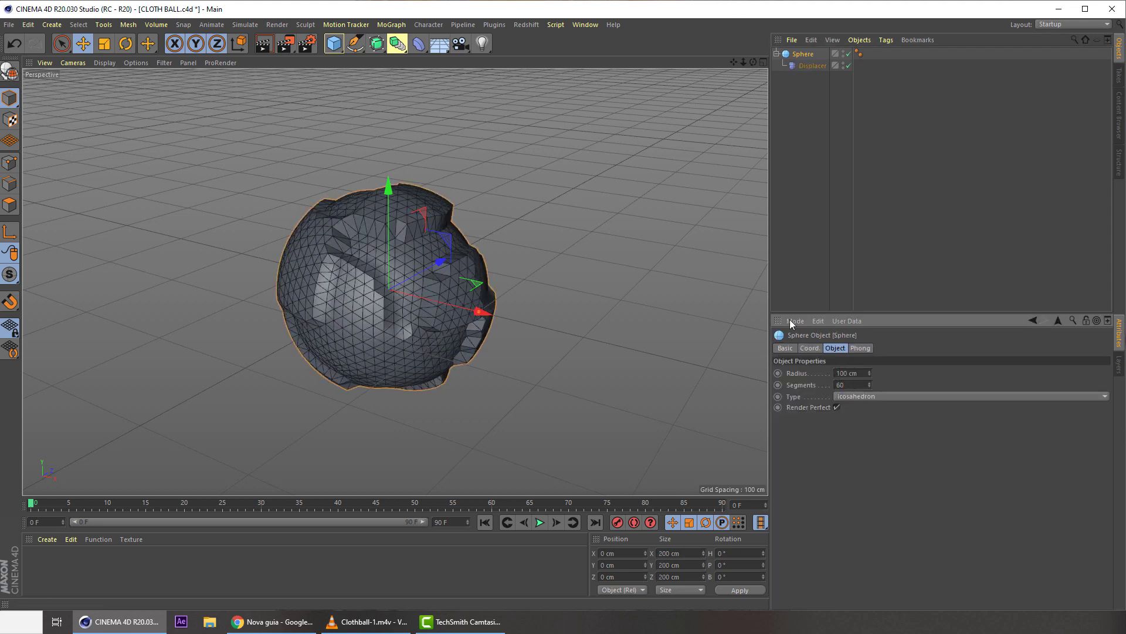
pyautogui.moveTo(845, 386); pyautogui.dragTo(825, 388)
pyautogui.write('80')
pyautogui.press('Return')
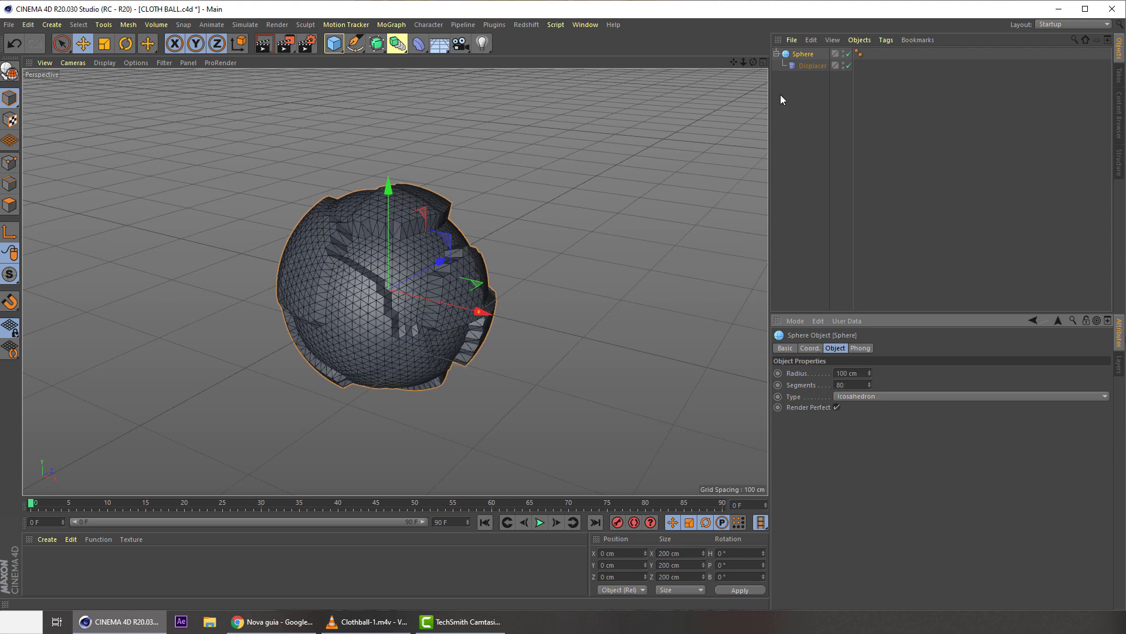
# - Reopen the Displacer's Noise shader and change its noise type to Stupl
pyautogui.click(808, 65)
pyautogui.click(830, 416)
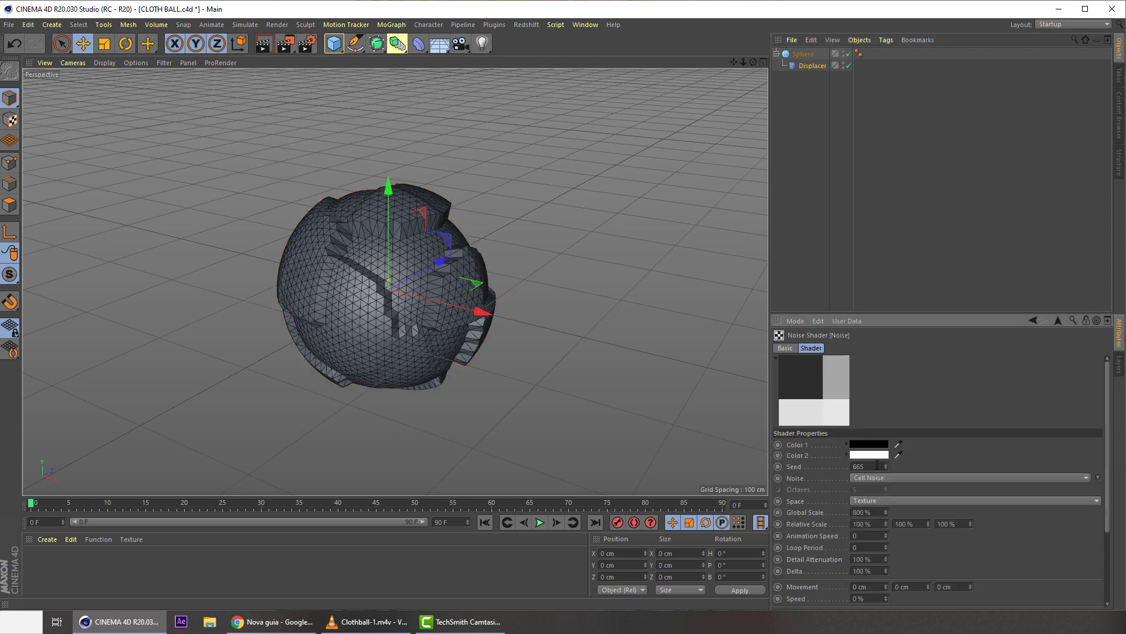
pyautogui.click(877, 478)
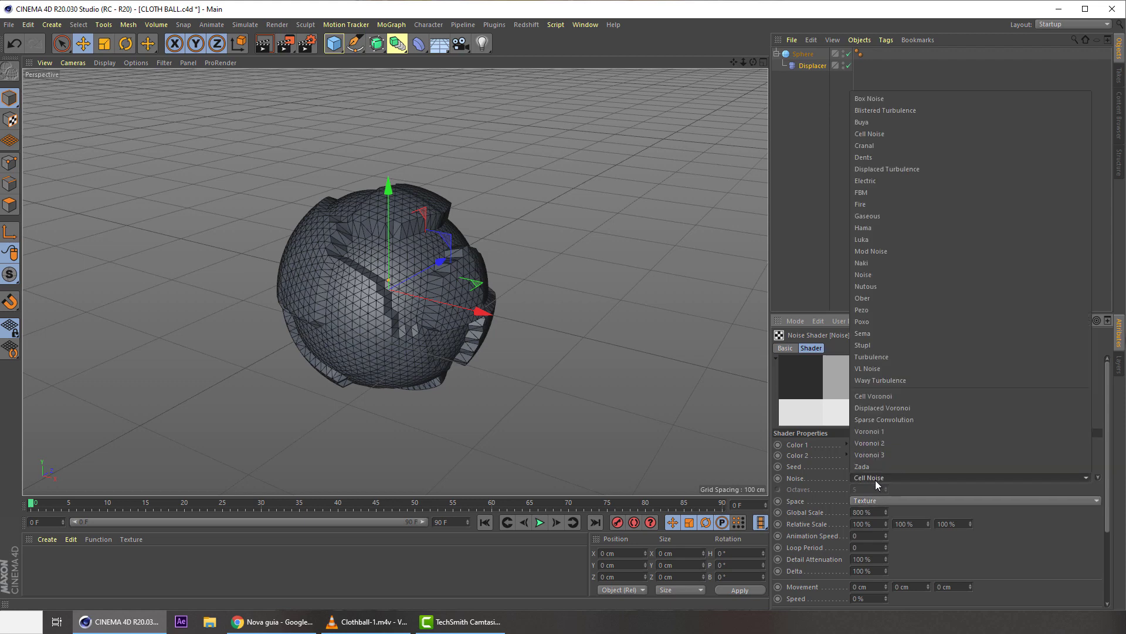
pyautogui.click(863, 348)
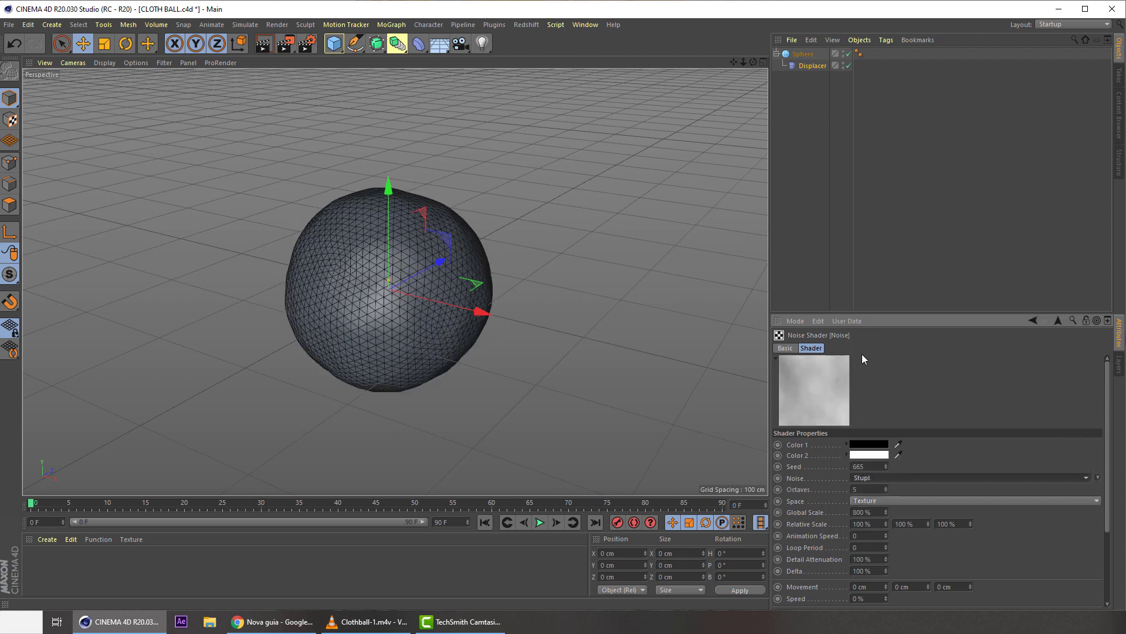
# - Step backward through the noise types from Stupl to Hama, comparing the displacement each one produces on the sphere
pyautogui.press('Up')
pyautogui.press('Up')
pyautogui.press('Up')
pyautogui.press('Up')
pyautogui.press('Up')
pyautogui.press('Up')
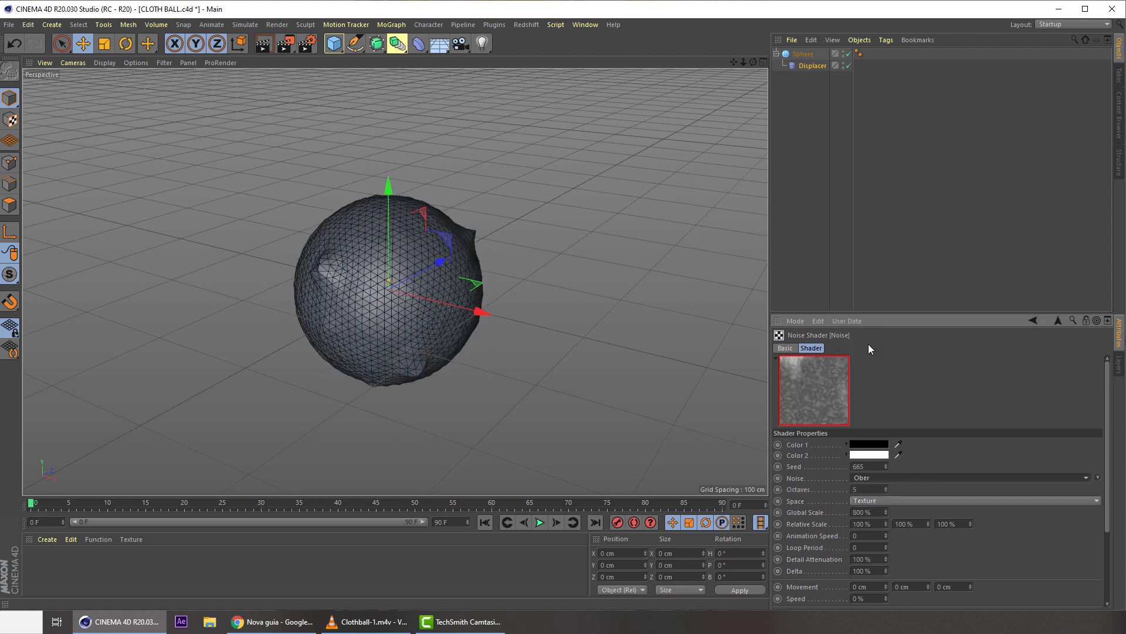
pyautogui.press('Up')
pyautogui.press('Up')
pyautogui.press('Up')
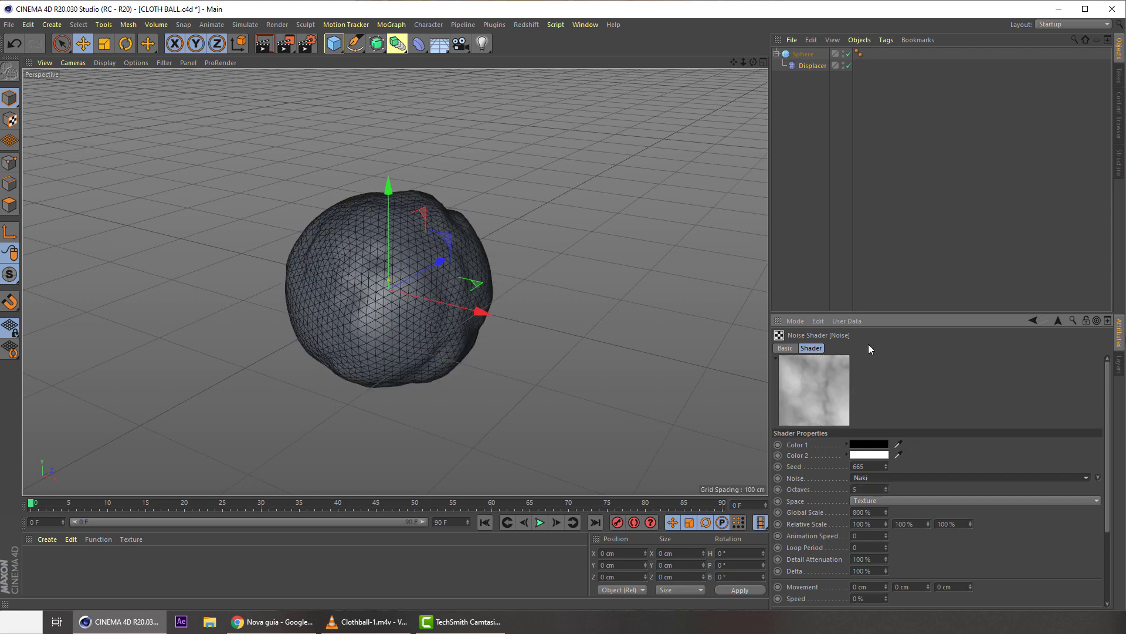
pyautogui.press('Up')
pyautogui.press('Up')
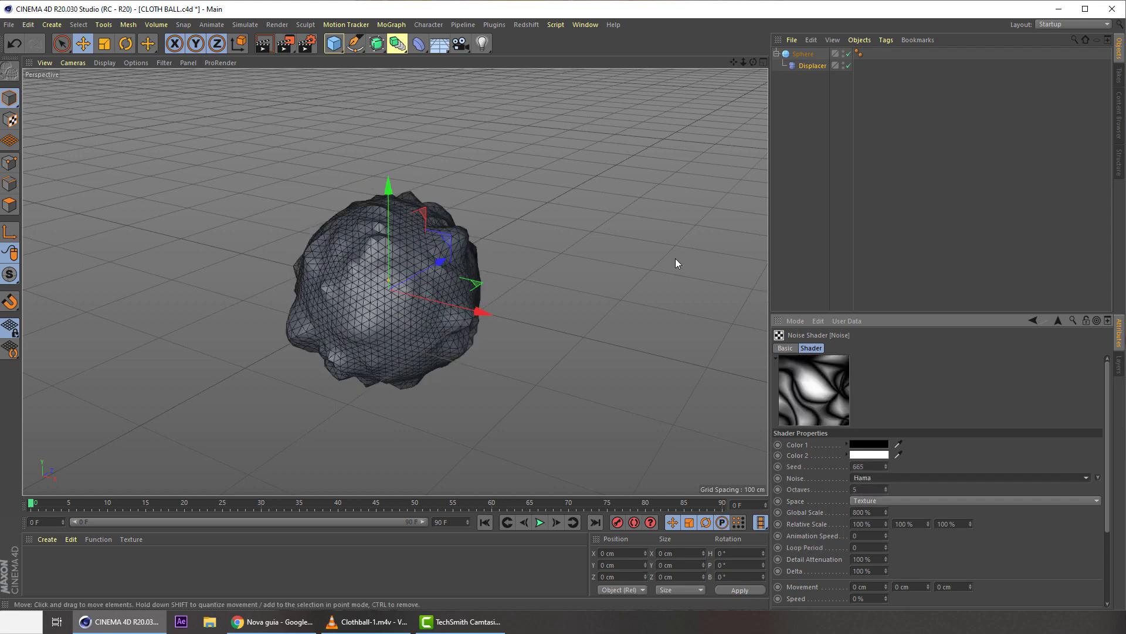
pyautogui.moveTo(412, 272)
pyautogui.keyDown('alt'); pyautogui.mouseDown()
pyautogui.moveTo(492, 258)
pyautogui.moveTo(431, 270)
pyautogui.mouseUp(); pyautogui.keyUp('alt')
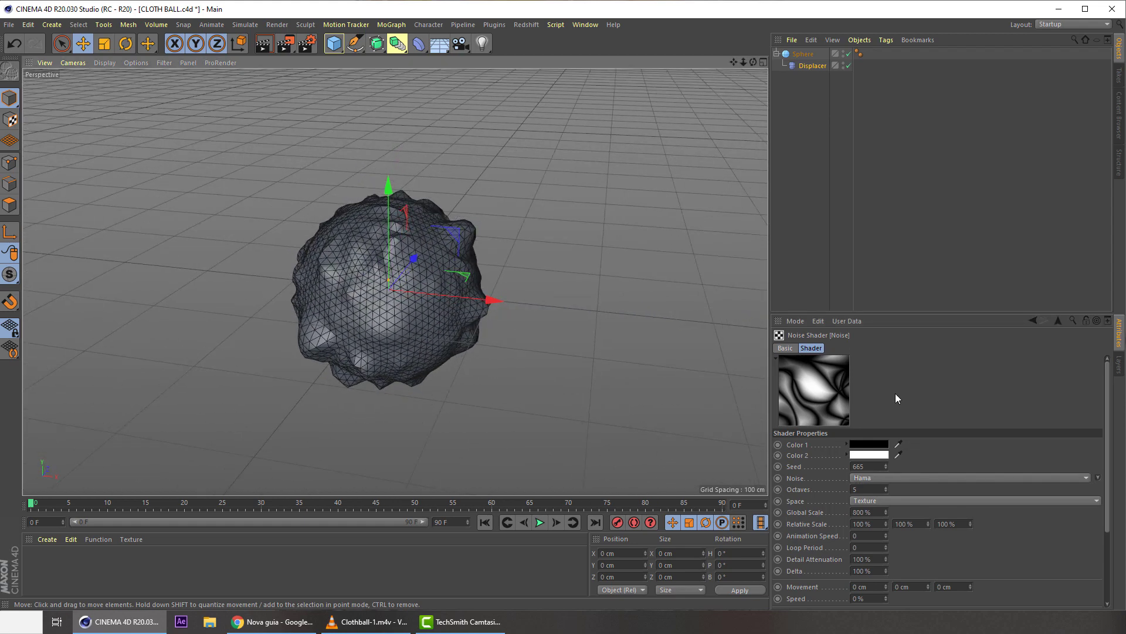
# - Preview the noise types around Fire and FBM and settle on Cranal for the Displacer's shader
pyautogui.click(882, 477)
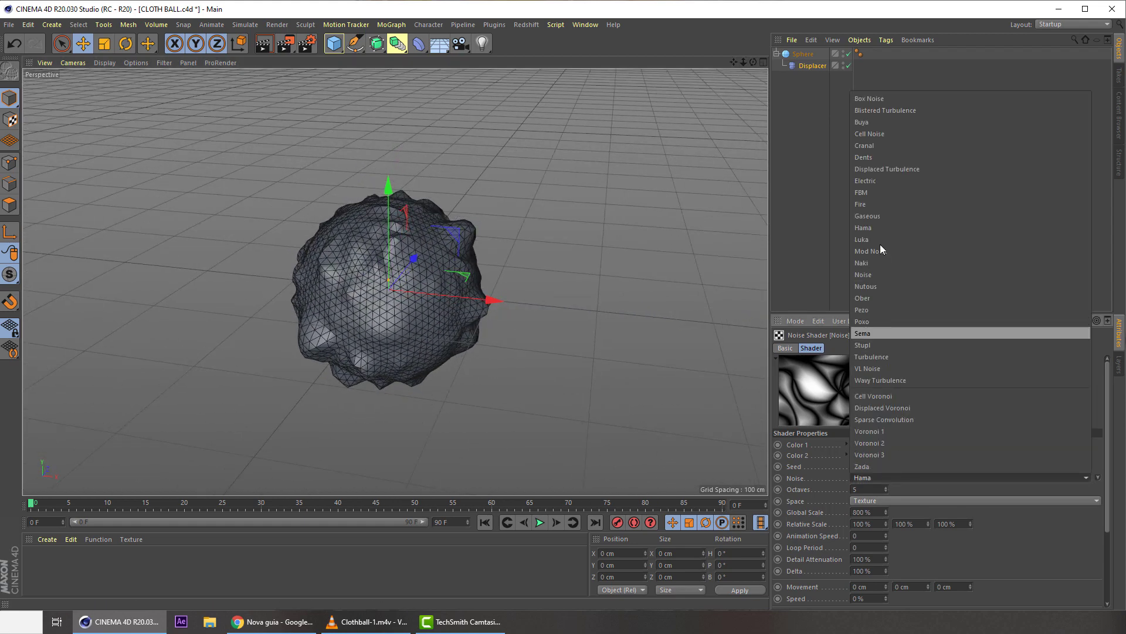
pyautogui.click(873, 205)
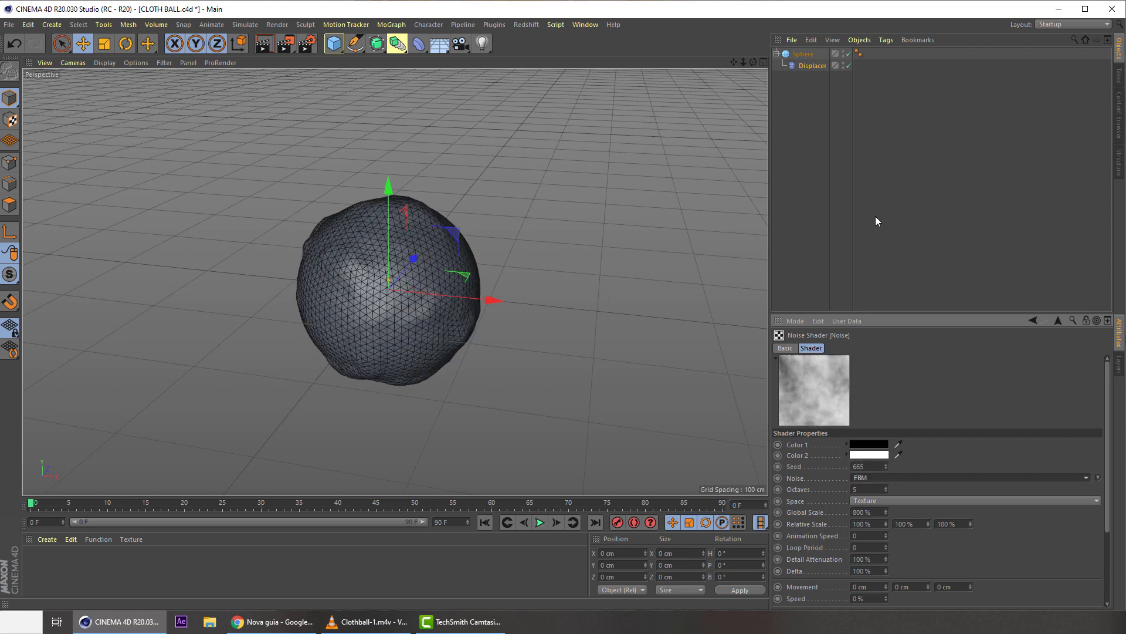
pyautogui.press('Up')
pyautogui.press('Up')
pyautogui.press('Down')
pyautogui.press('Up')
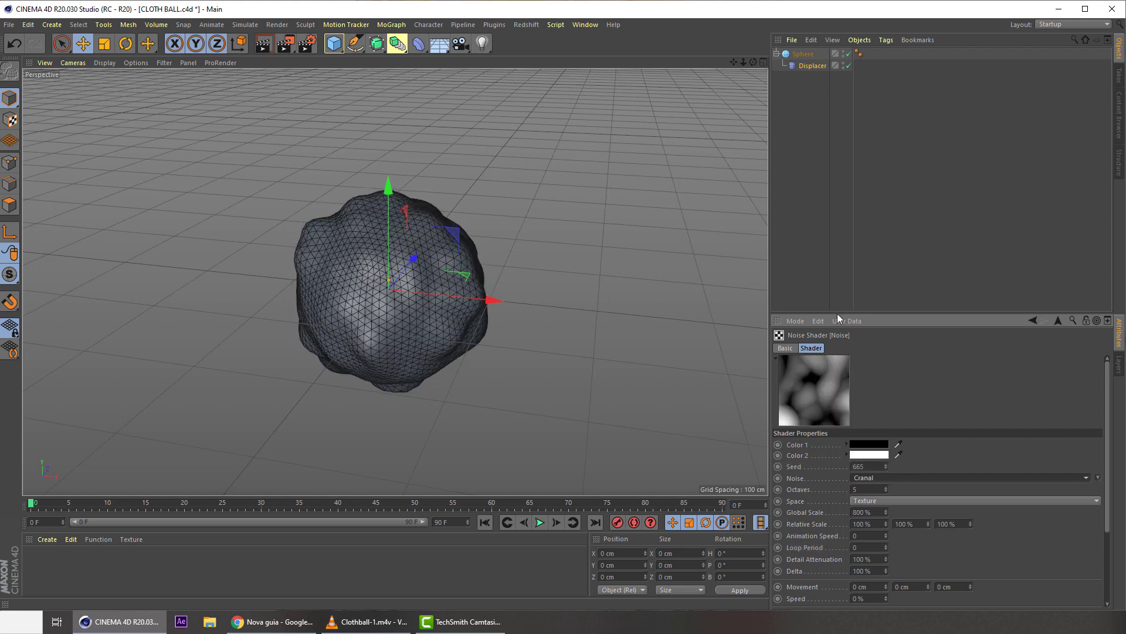
pyautogui.press('Down')
pyautogui.press('Up')
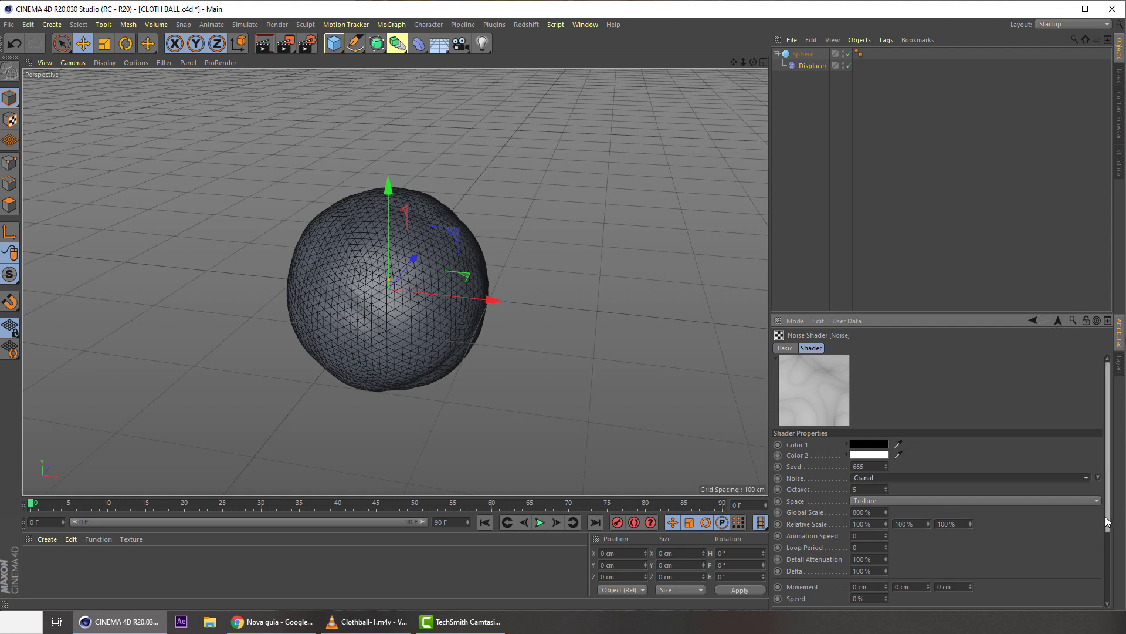
# - Raise the Cranal noise's contrast to about 61%, try a higher brightness and set brightness to 0%
pyautogui.moveTo(1108, 521); pyautogui.dragTo(1107, 595)
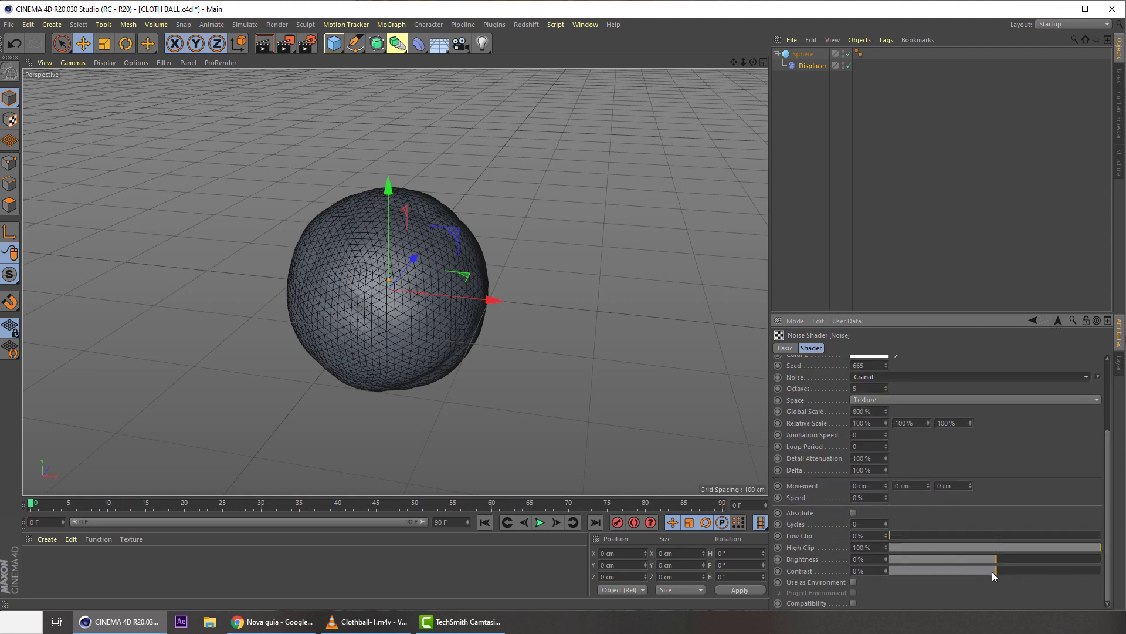
pyautogui.moveTo(993, 571)
pyautogui.mouseDown()
pyautogui.moveTo(1074, 571)
pyautogui.moveTo(982, 558)
pyautogui.moveTo(1009, 557)
pyautogui.mouseUp()
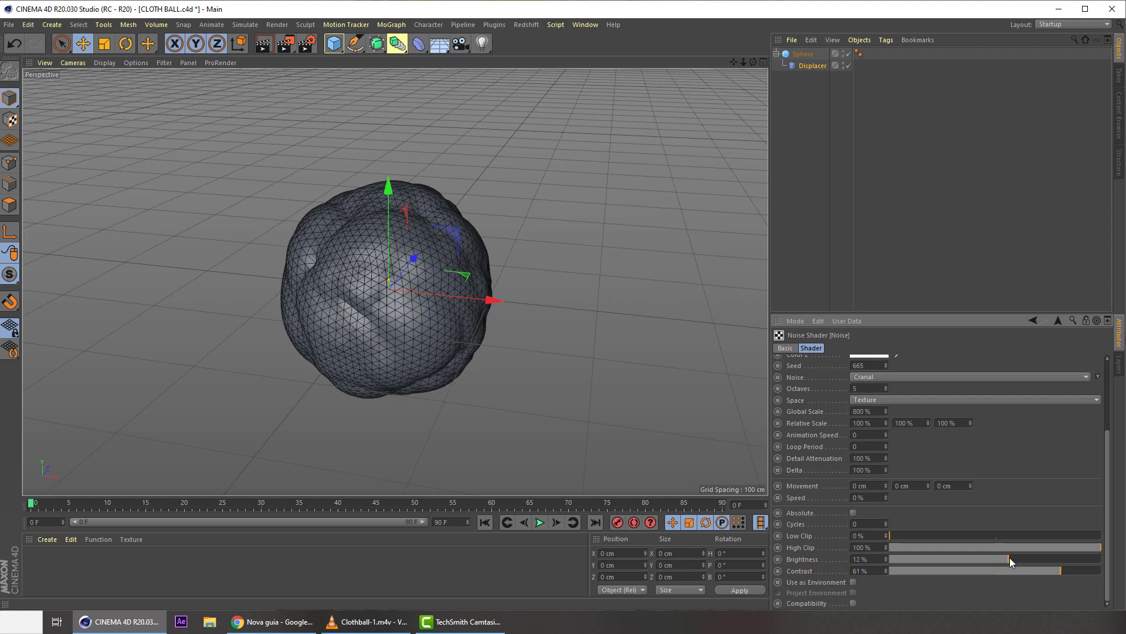
pyautogui.moveTo(872, 561); pyautogui.dragTo(839, 569)
pyautogui.write('0')
pyautogui.press('Return')
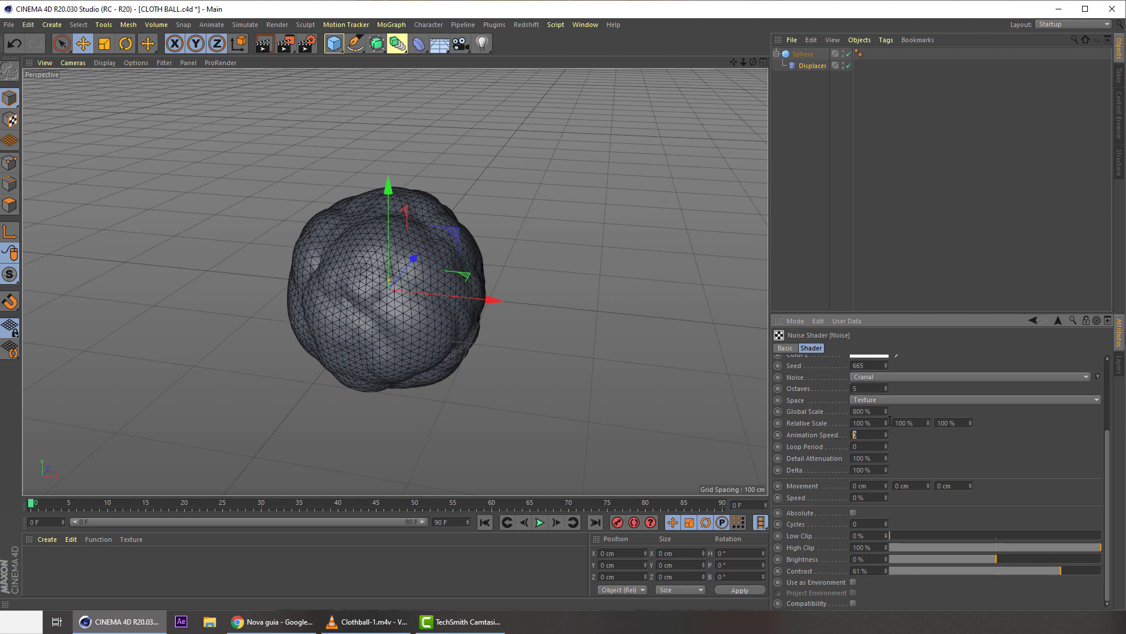
# - Set the noise's animation speed to 0.5 and its movement speed to 0.5% while the animation plays
pyautogui.click(545, 522)
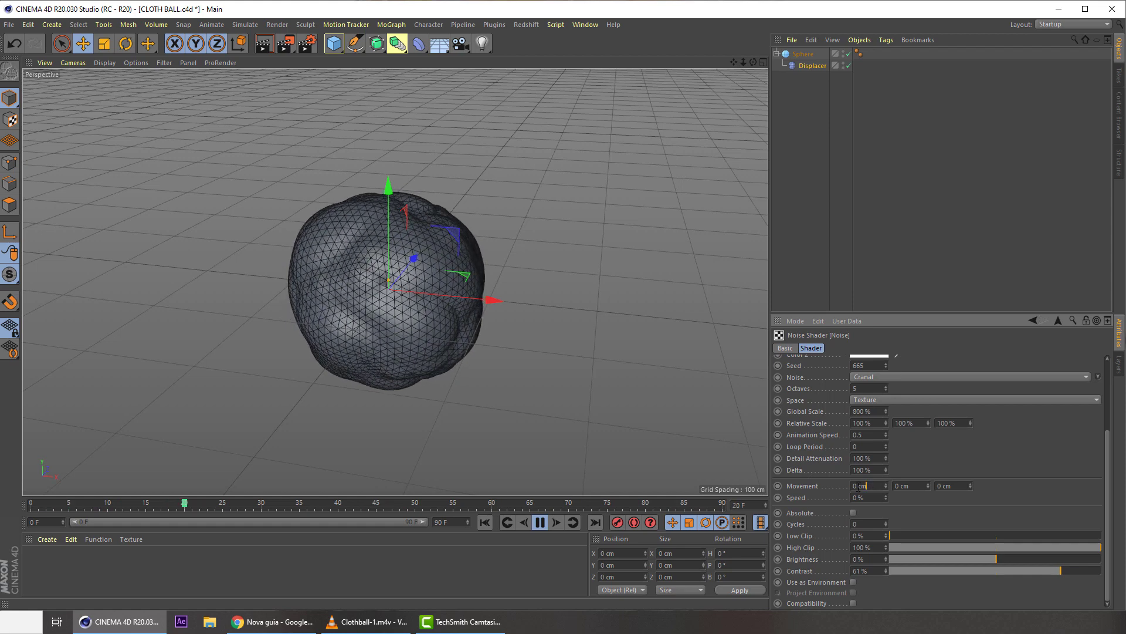
pyautogui.moveTo(859, 486); pyautogui.dragTo(825, 492)
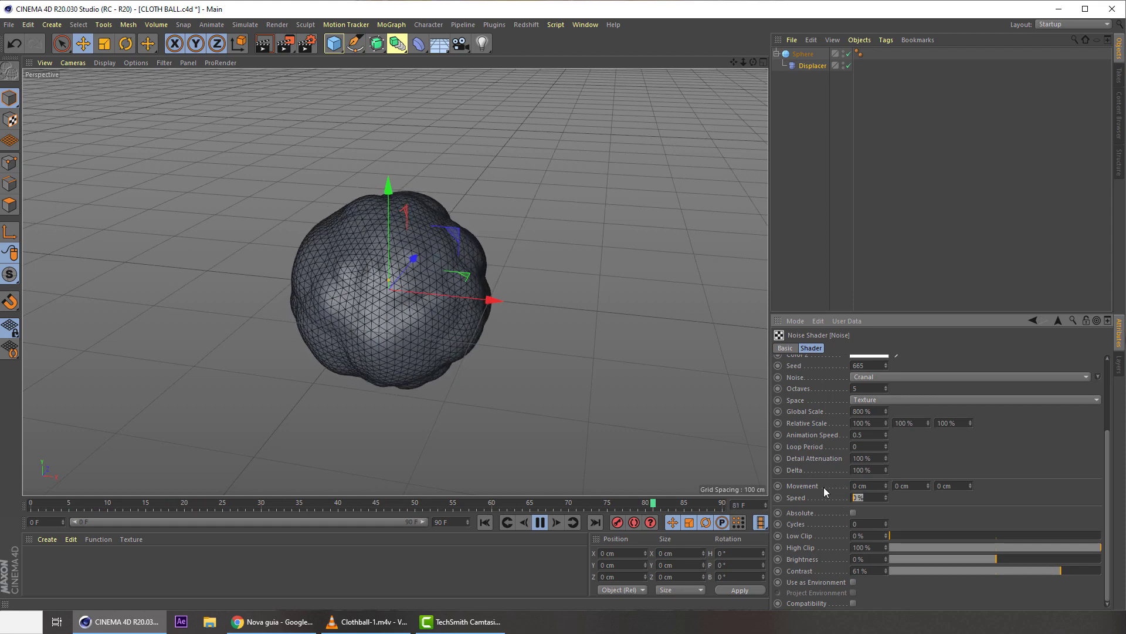
pyautogui.press('BackSpace')
pyautogui.write('.')
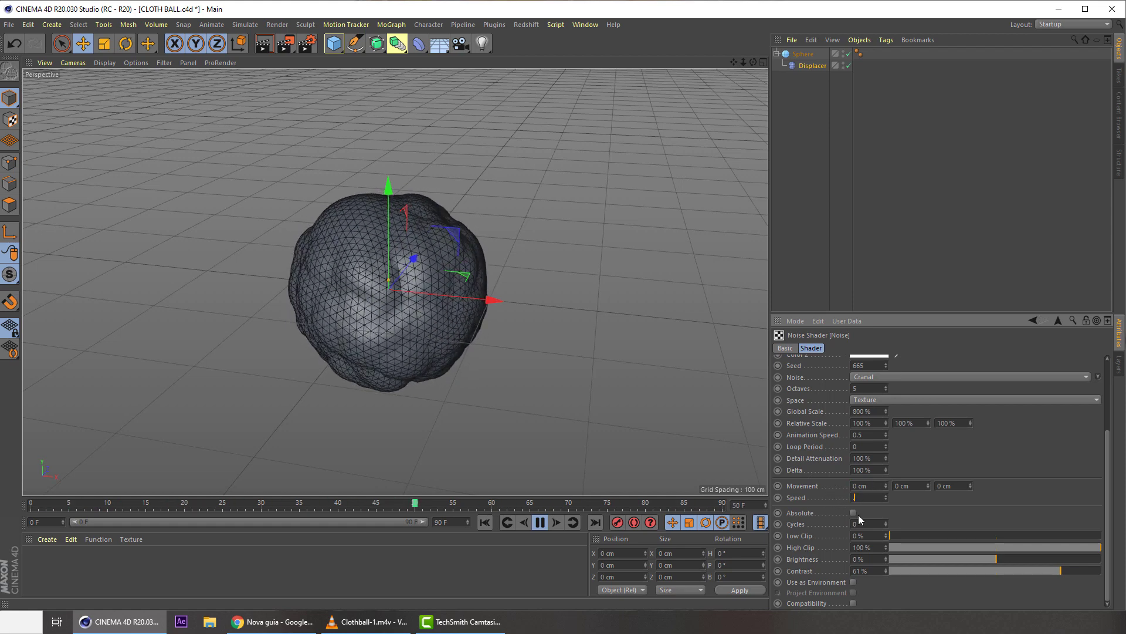
pyautogui.write('5')
# - Set the noise's first movement value to 1 cm, and raise it to 2 cm
pyautogui.moveTo(868, 485); pyautogui.dragTo(833, 488)
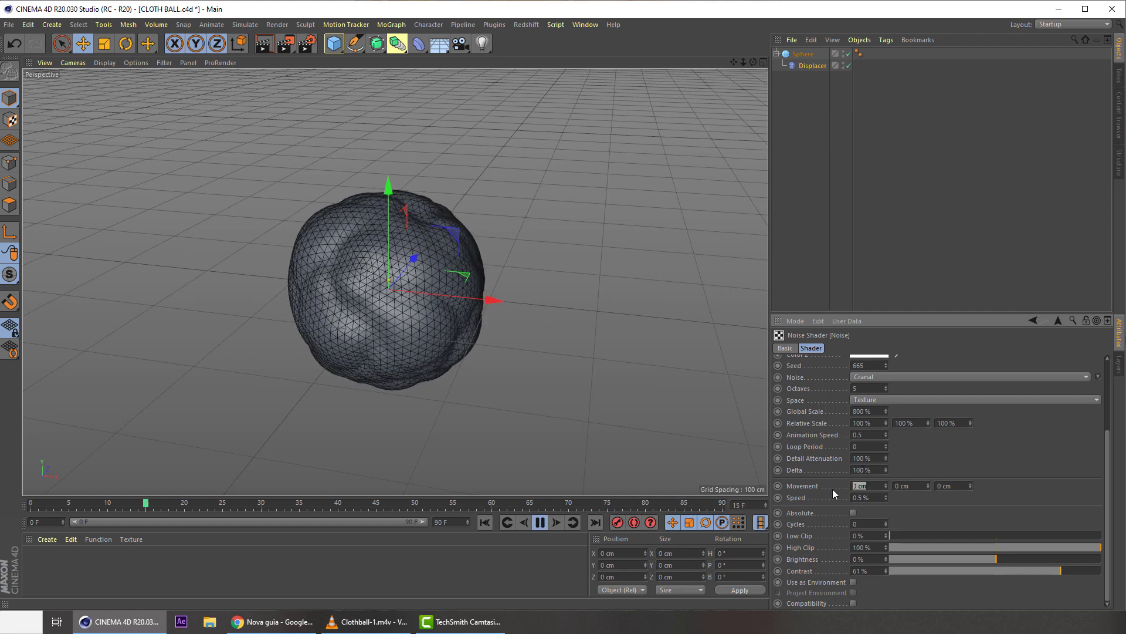
pyautogui.write('1')
pyautogui.press('Return')
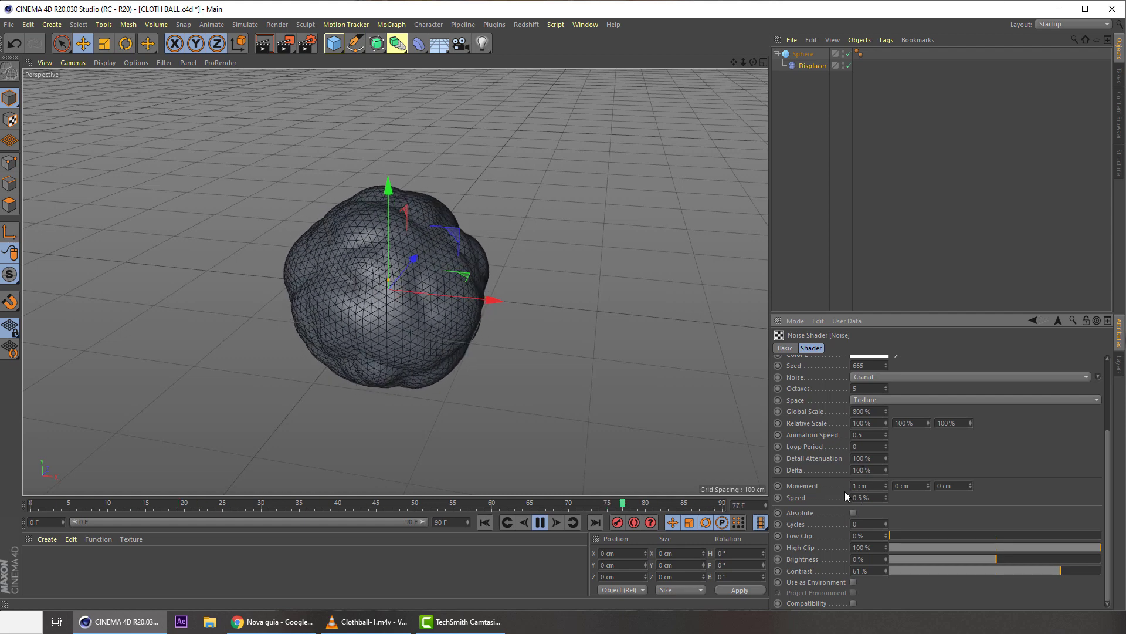
pyautogui.moveTo(869, 487); pyautogui.dragTo(847, 489)
pyautogui.write('2')
pyautogui.press('Return')
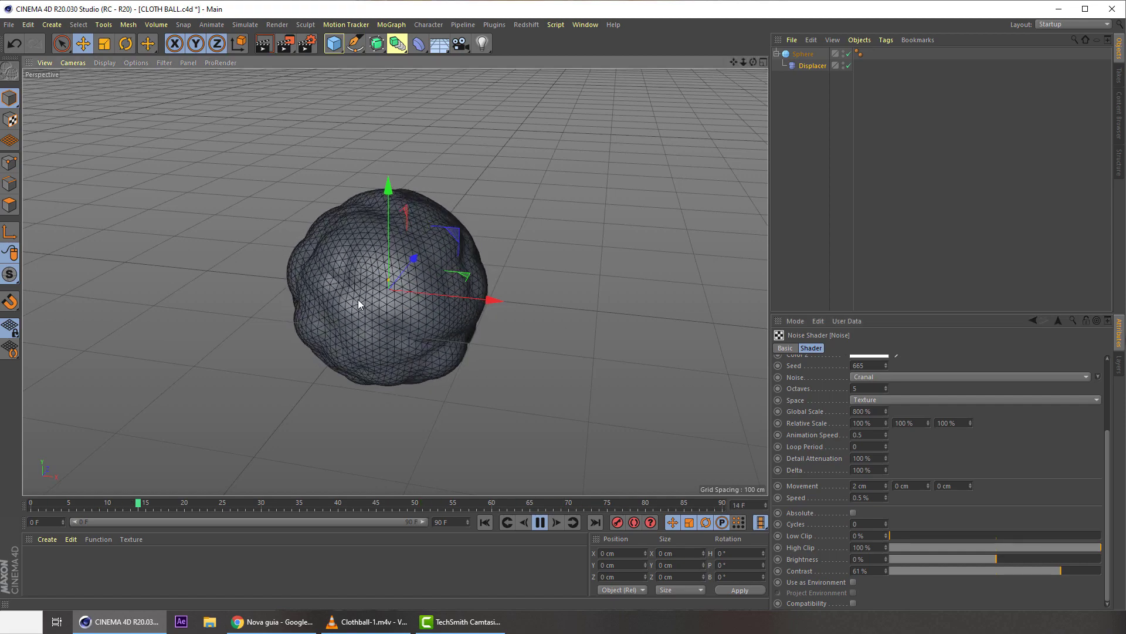
# - Display the displaced sphere with plain Gouraud shading, without wireframe lines, in a closer, lower view
pyautogui.keyDown('alt'); pyautogui.moveTo(359, 304); pyautogui.dragTo(367, 284); pyautogui.keyUp('alt')
pyautogui.keyDown('alt'); pyautogui.moveTo(367, 284); pyautogui.dragTo(385, 252, button='right'); pyautogui.keyUp('alt')
pyautogui.keyDown('alt'); pyautogui.moveTo(395, 280); pyautogui.dragTo(381, 275); pyautogui.keyUp('alt')
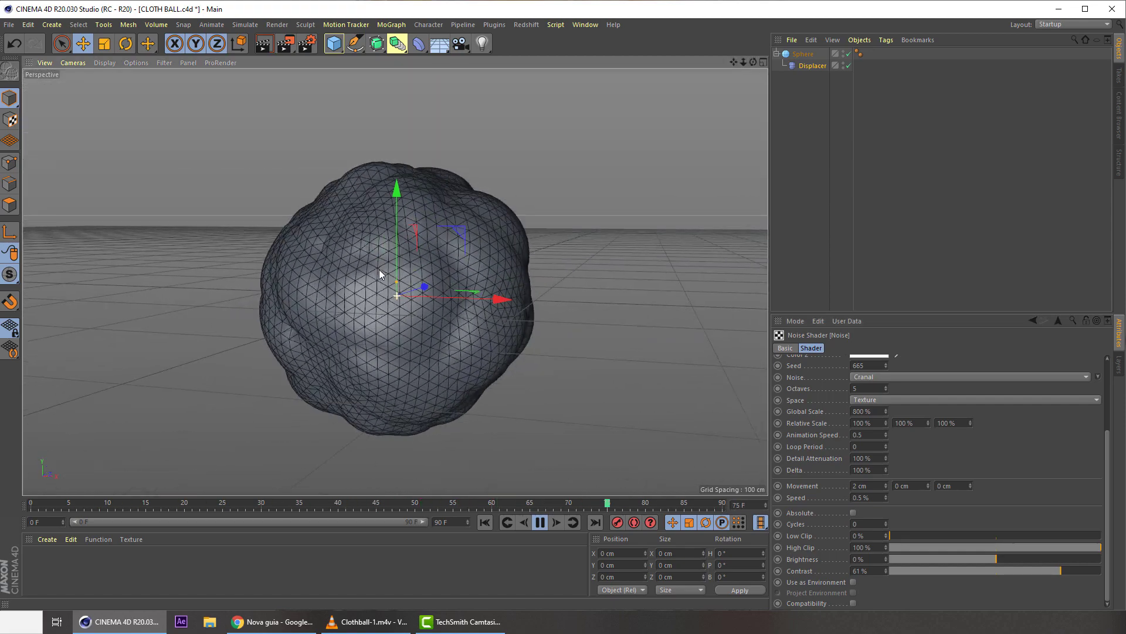
pyautogui.press('n')
pyautogui.press('a')
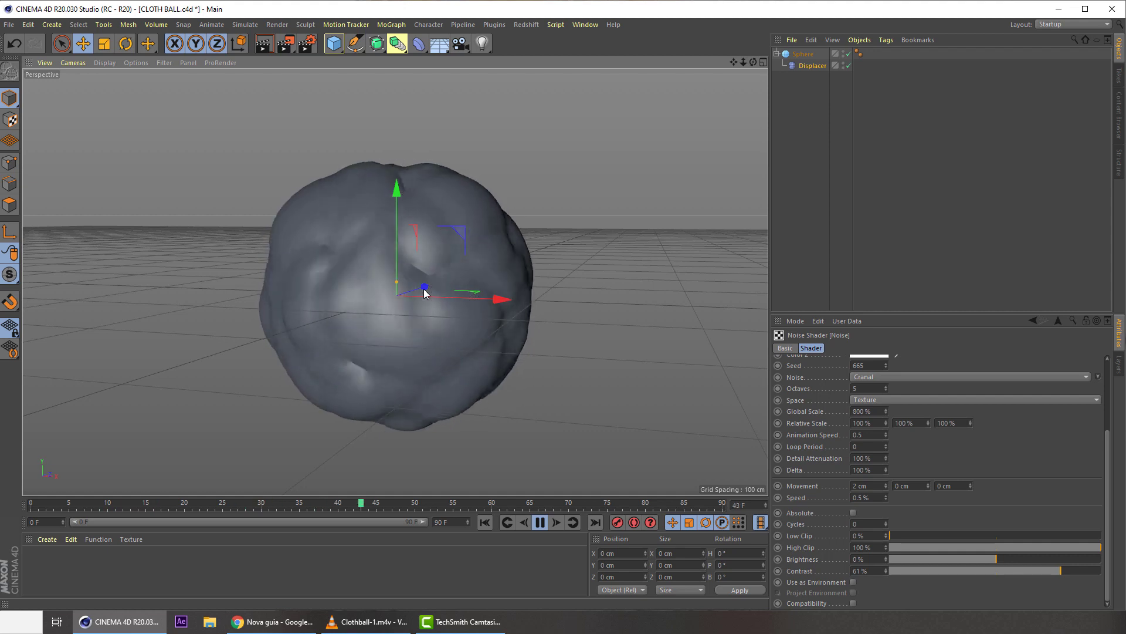
# - Add a Subdivision Surface as parent of the sphere and set its Subdivision Editor level to 3
pyautogui.click(805, 56)
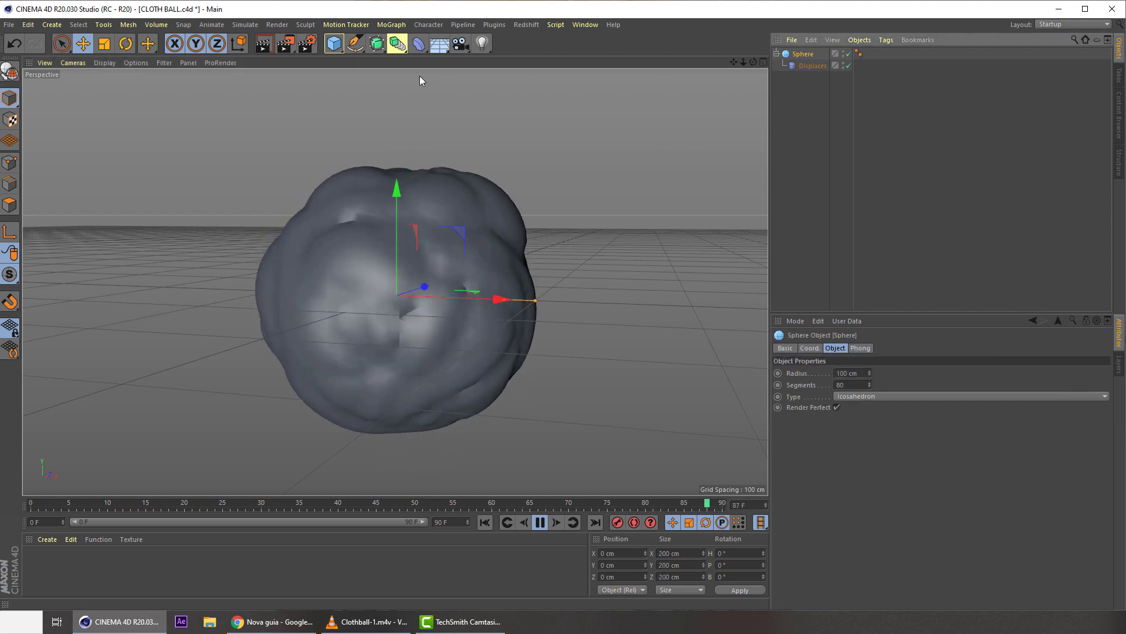
pyautogui.keyDown('alt'); pyautogui.click(374, 50); pyautogui.keyUp('alt')
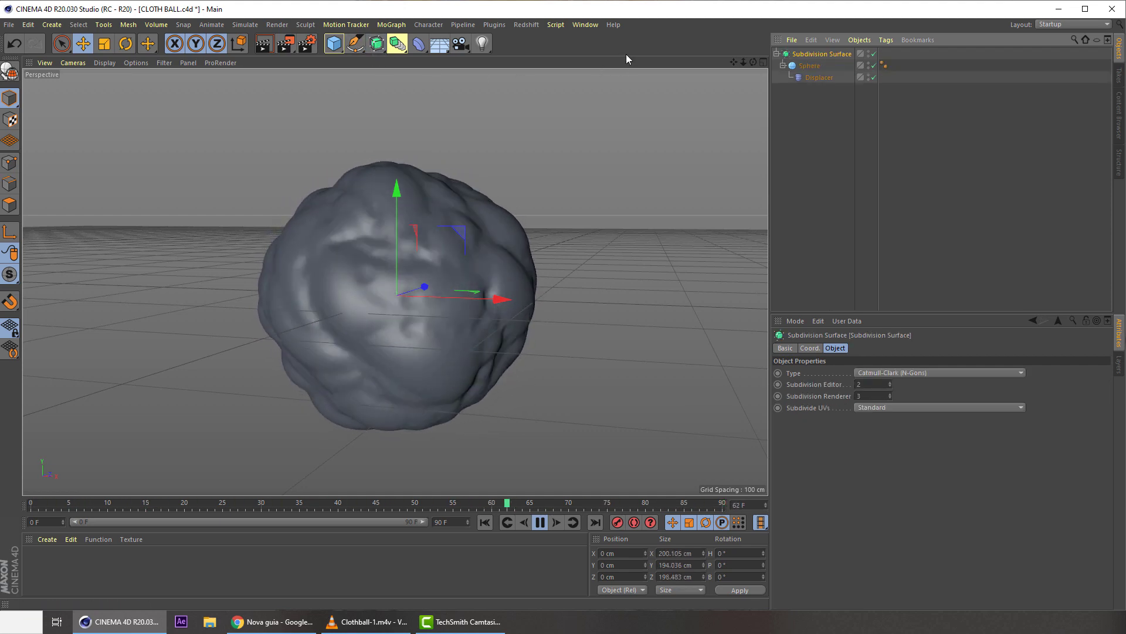
pyautogui.moveTo(866, 385); pyautogui.dragTo(839, 387)
pyautogui.write('3')
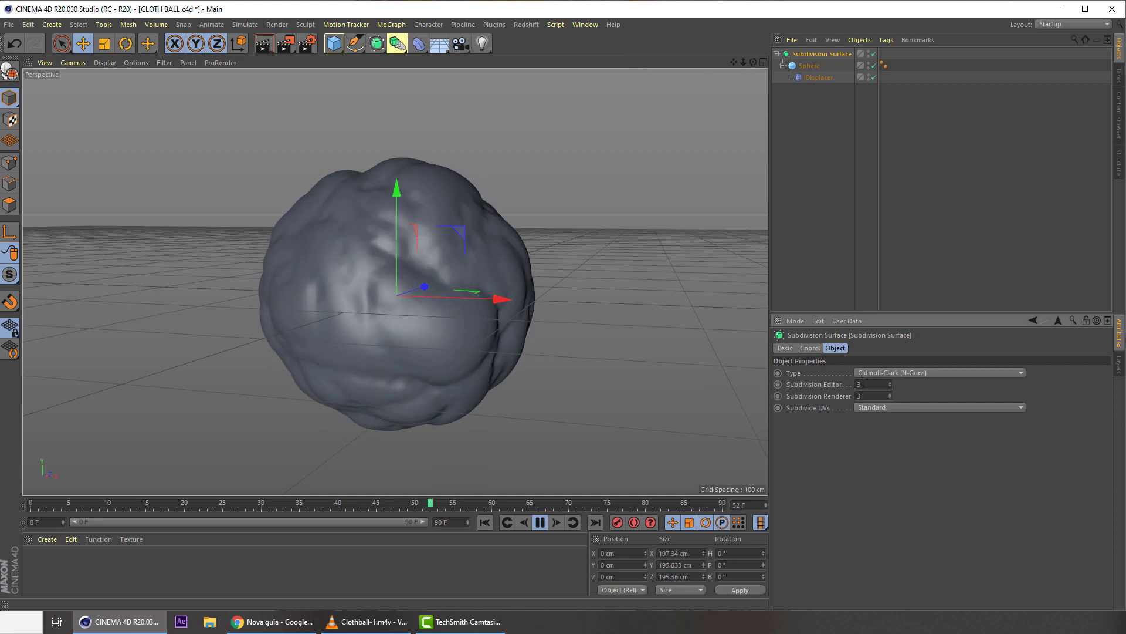
# - Set the sphere's segments to 50 and the Subdivision Surface's editor level to 1
pyautogui.click(816, 77)
pyautogui.click(809, 66)
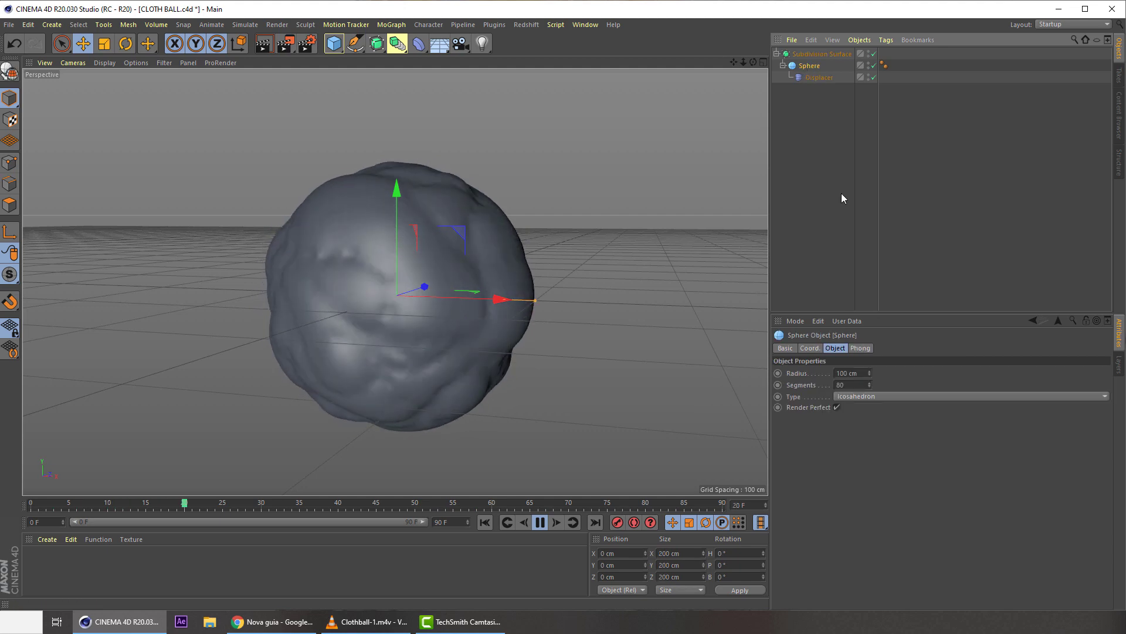
pyautogui.moveTo(848, 385); pyautogui.dragTo(821, 392)
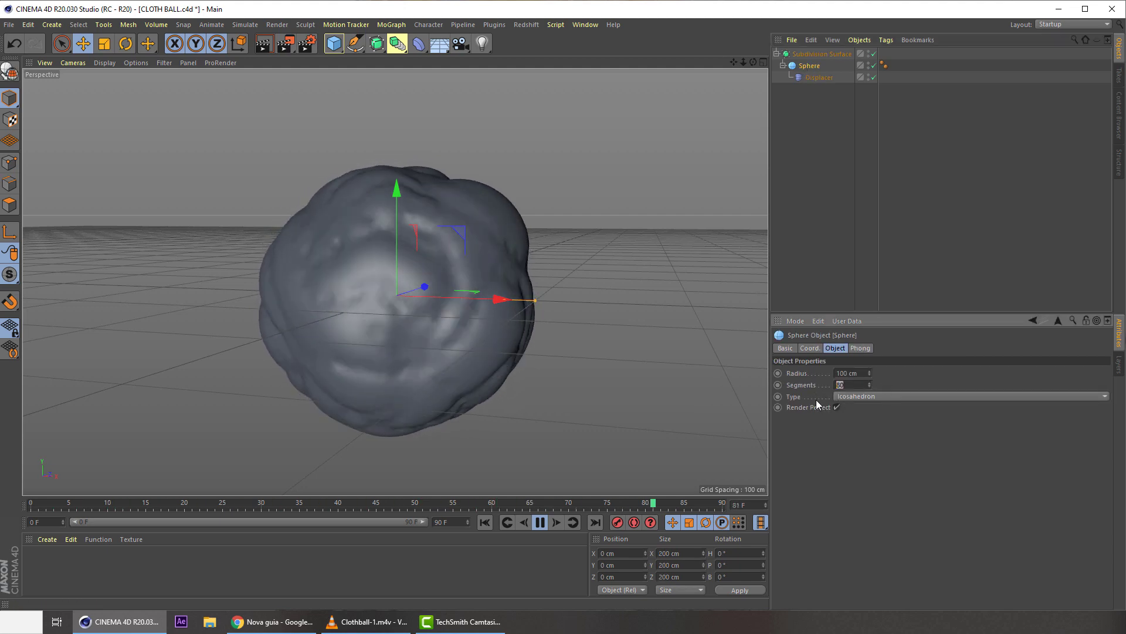
pyautogui.write('50')
pyautogui.press('Return')
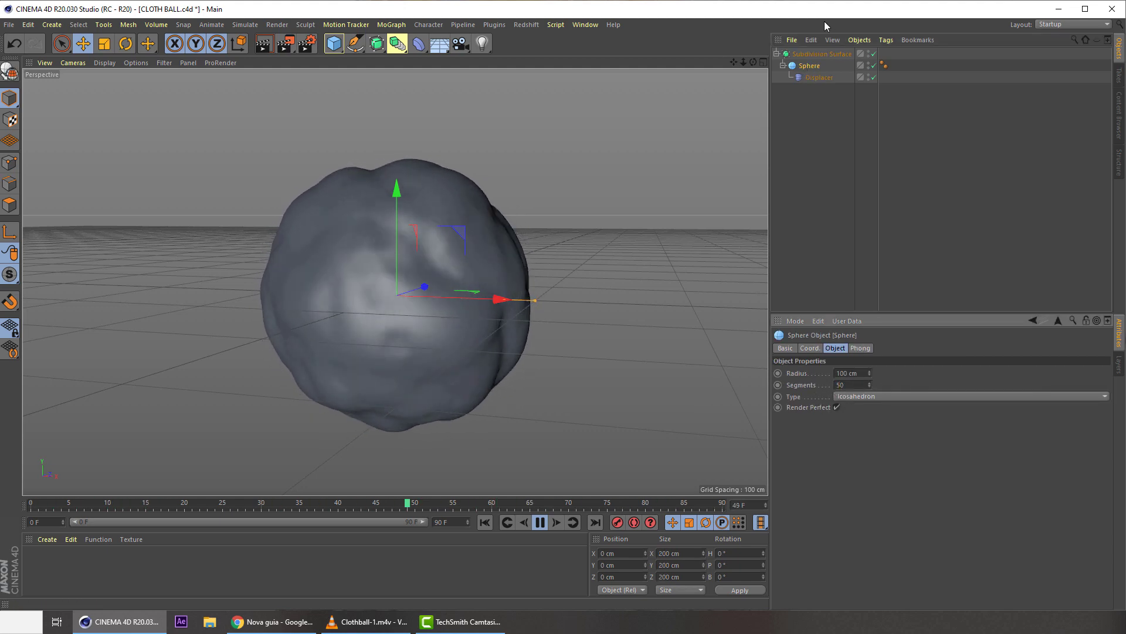
pyautogui.click(1058, 321)
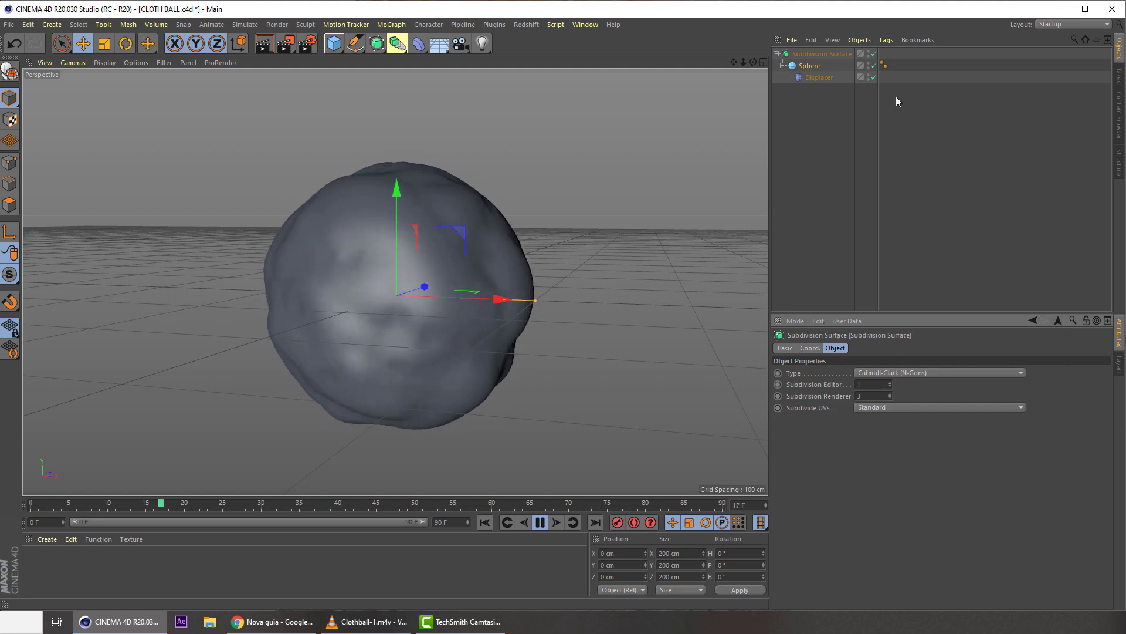
# - Try raising the Displacer's height to 26 cm, undo the change, and replay the animation from the first frame
pyautogui.click(810, 78)
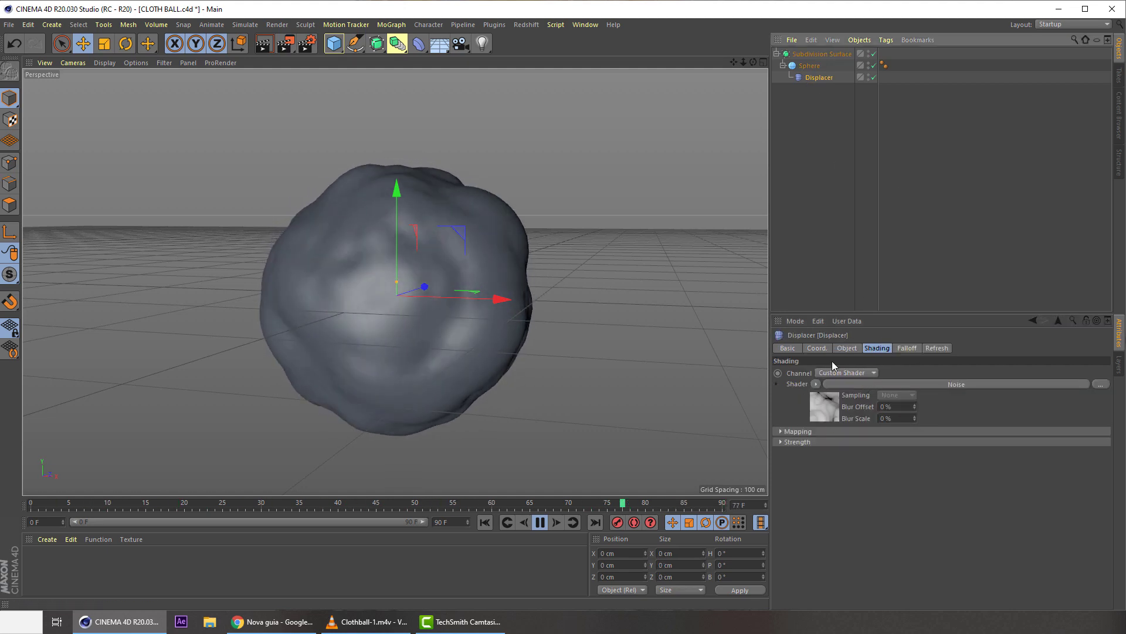
pyautogui.click(847, 348)
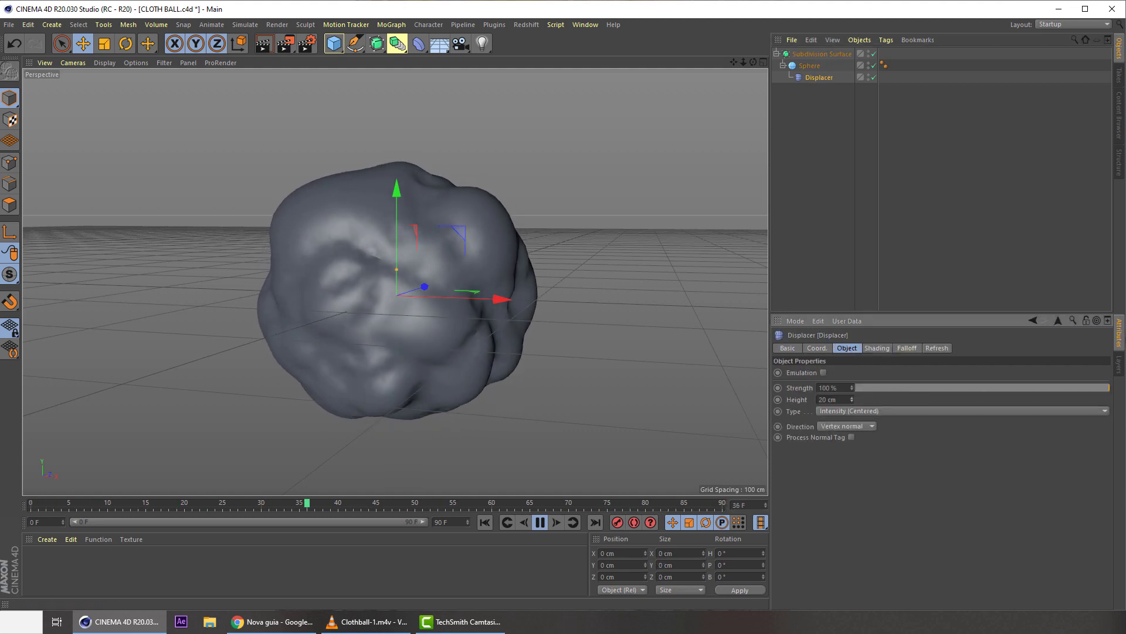
pyautogui.moveTo(852, 399); pyautogui.dragTo(852, 396)
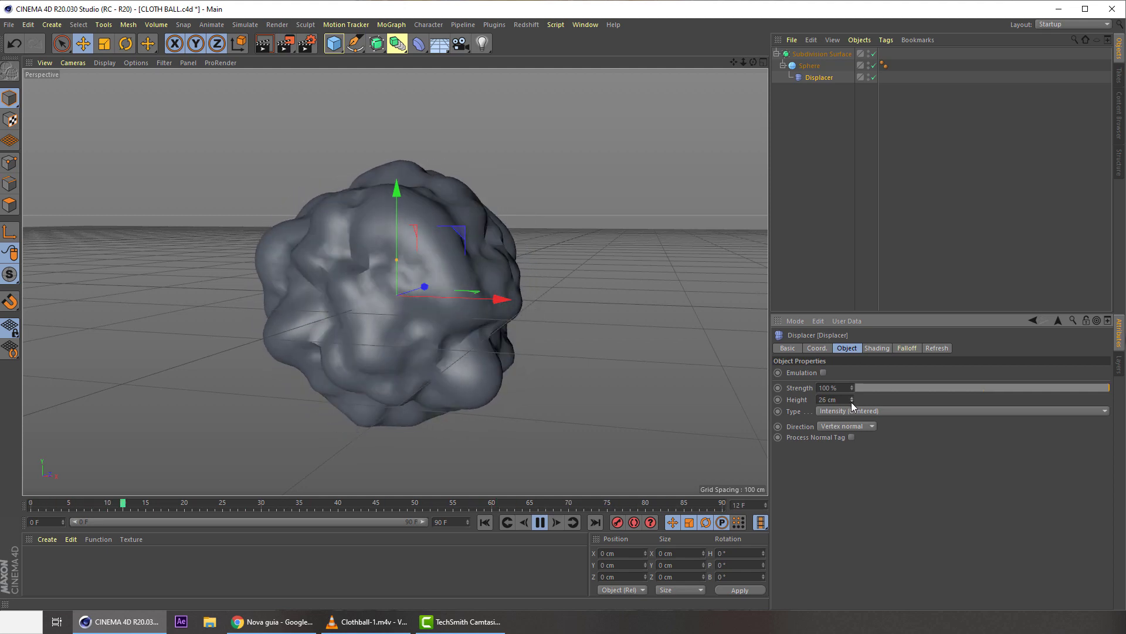
pyautogui.hotkey('ctrl', 'z')
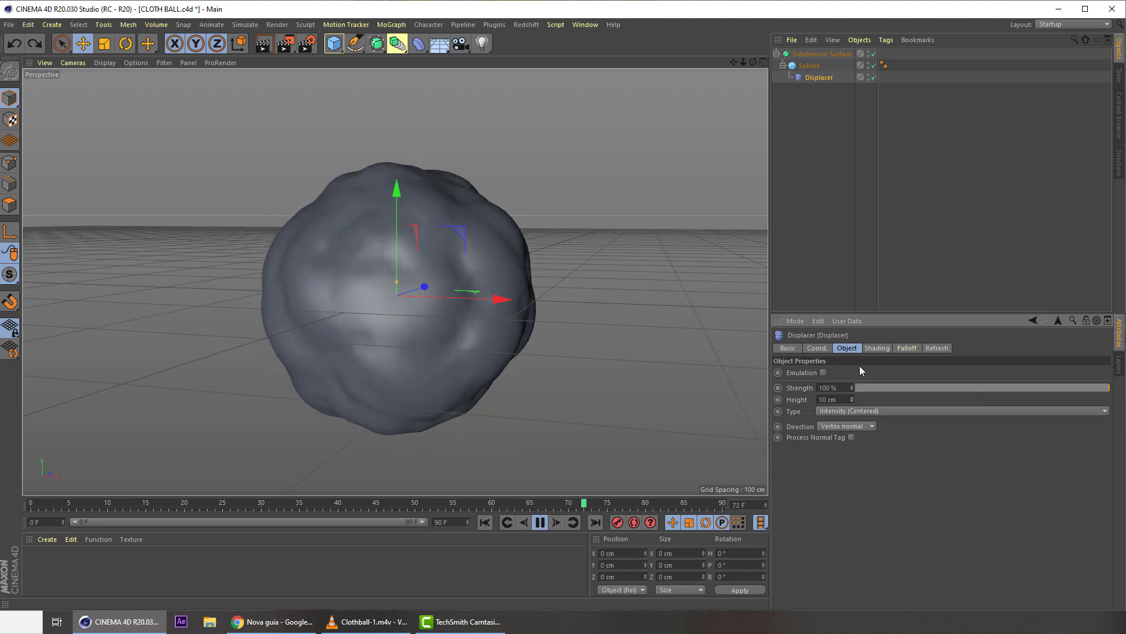
pyautogui.click(485, 524)
pyautogui.click(541, 523)
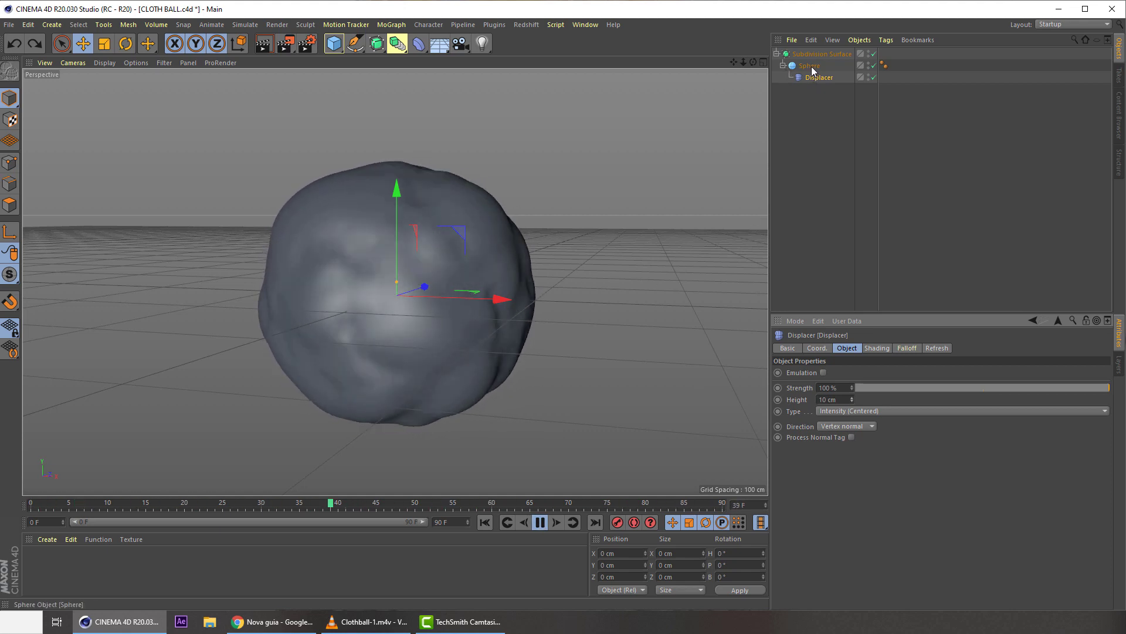
# - Try noise types on the Displacer's noise shader from Nutous back through Naki, Luka, FBM, Dents and Buya to Blistered Turbulence
pyautogui.click(878, 348)
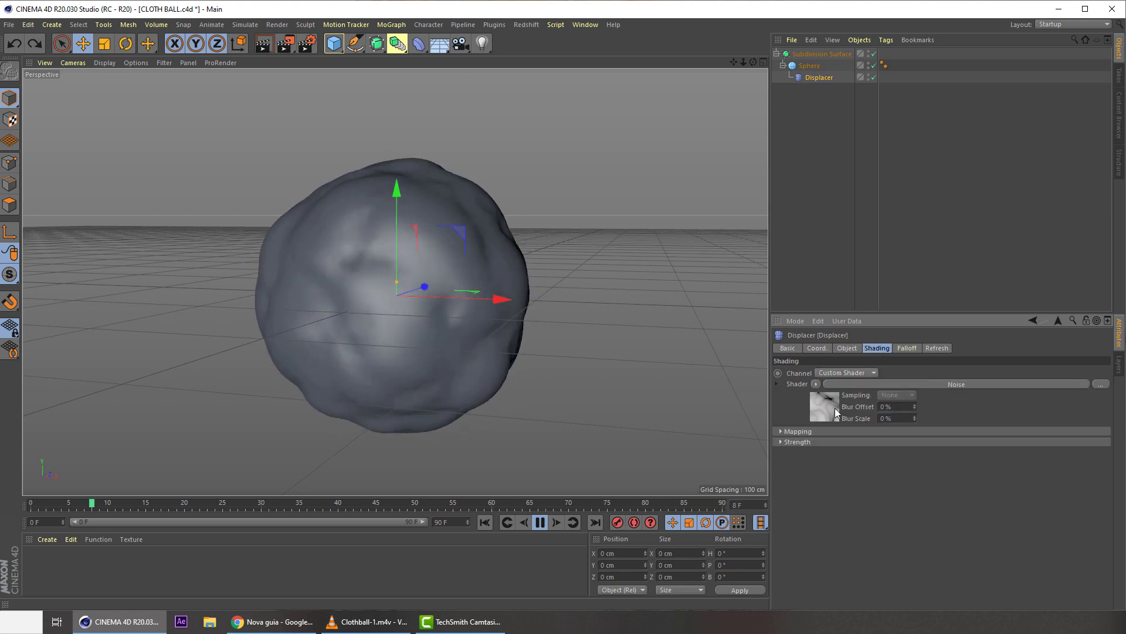
pyautogui.click(827, 408)
pyautogui.click(878, 477)
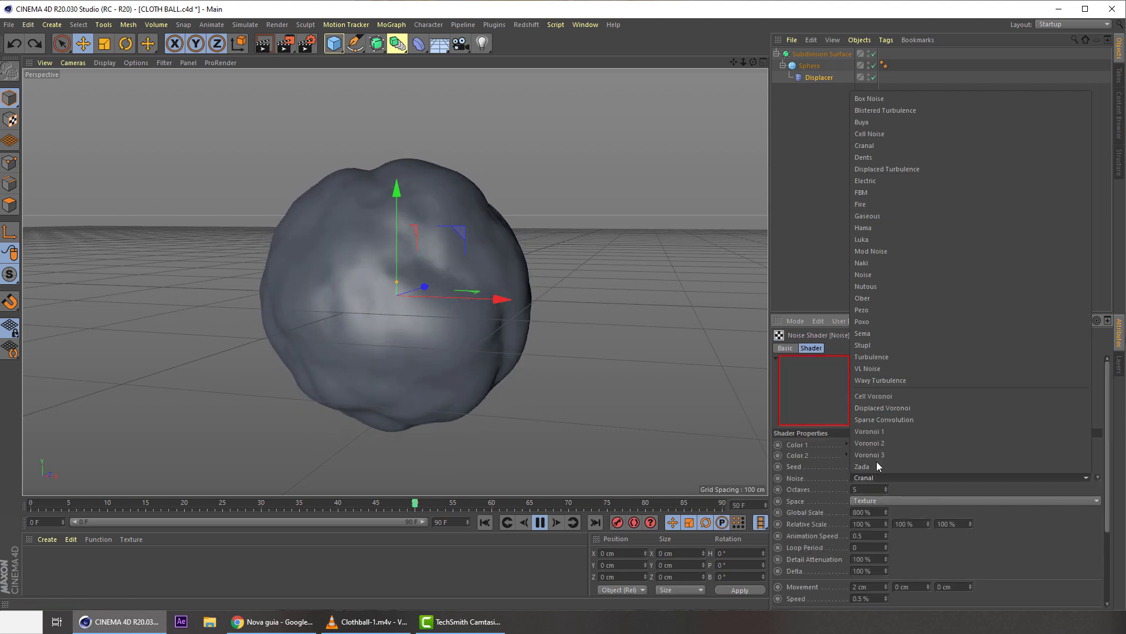
pyautogui.click(872, 323)
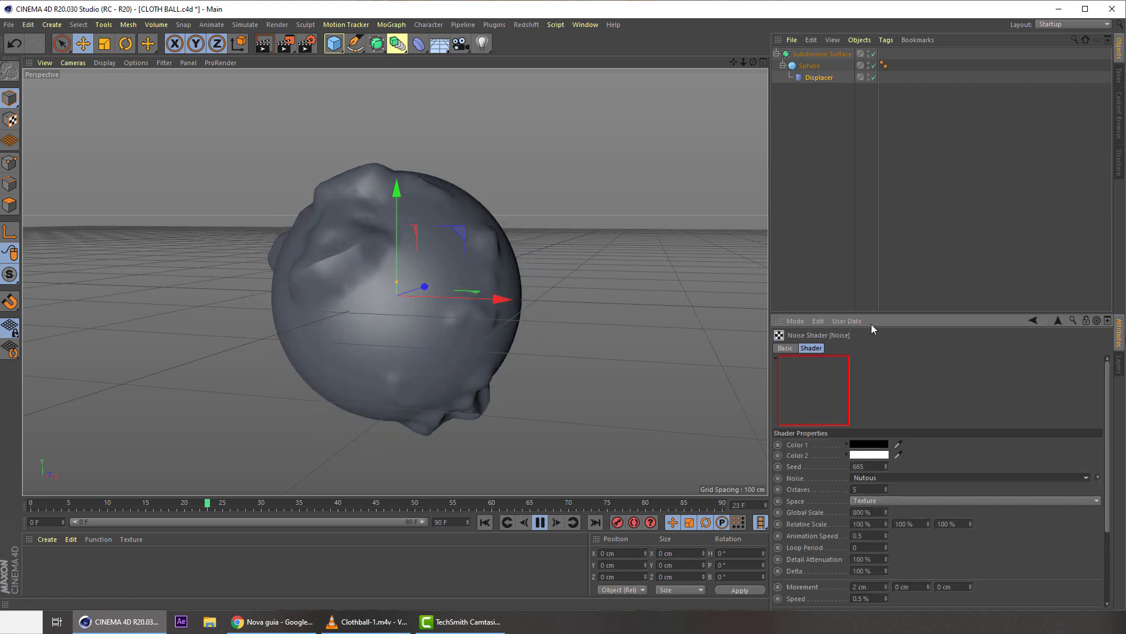
pyautogui.hotkey('ctrl', 'z')
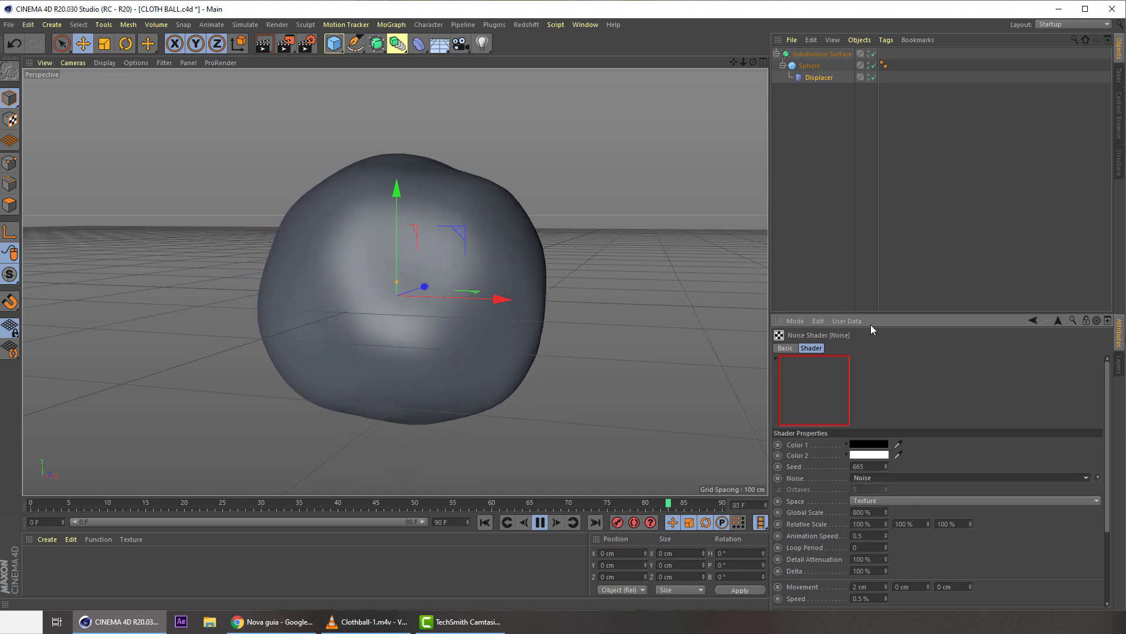
pyautogui.press('Up')
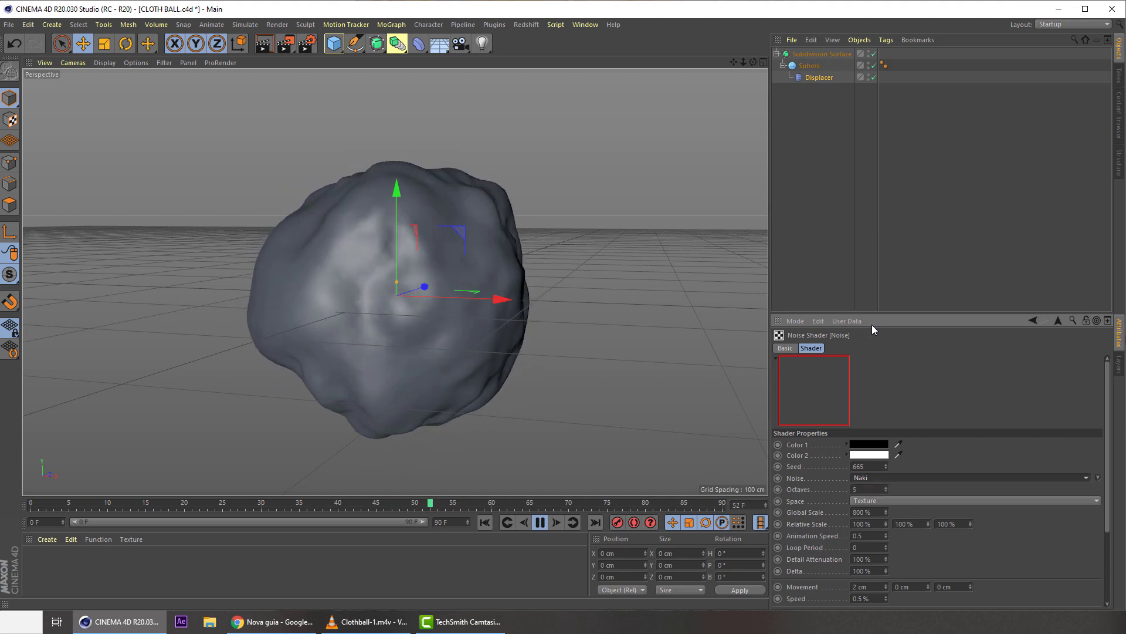
pyautogui.press('Up')
pyautogui.press('Up')
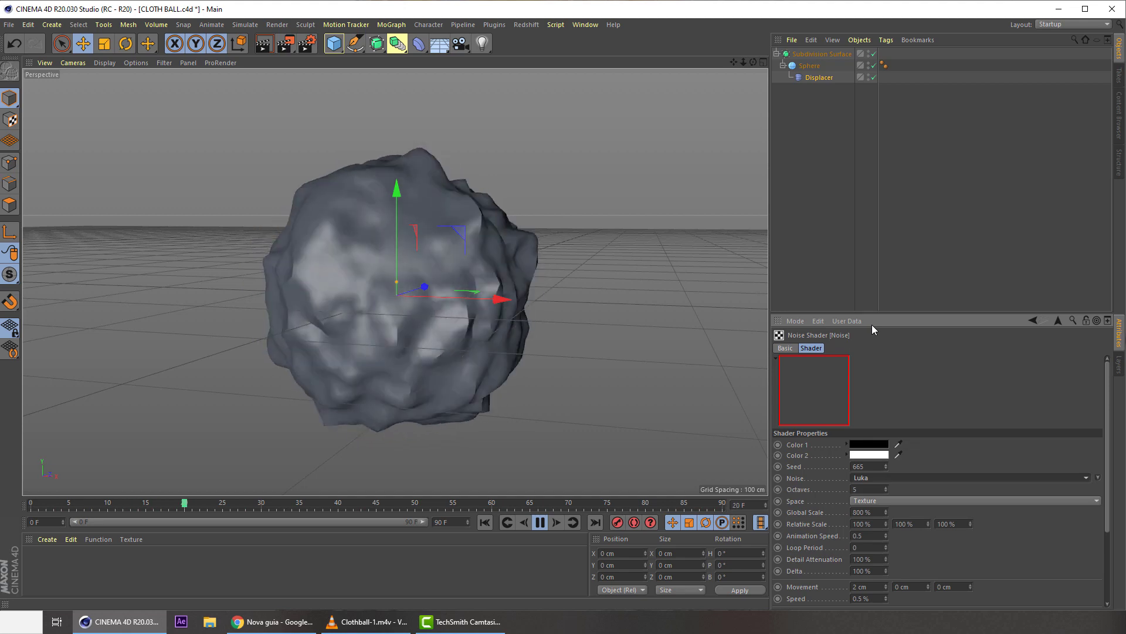
pyautogui.press('Up')
pyautogui.press('Up')
pyautogui.press('Up')
pyautogui.press('Up')
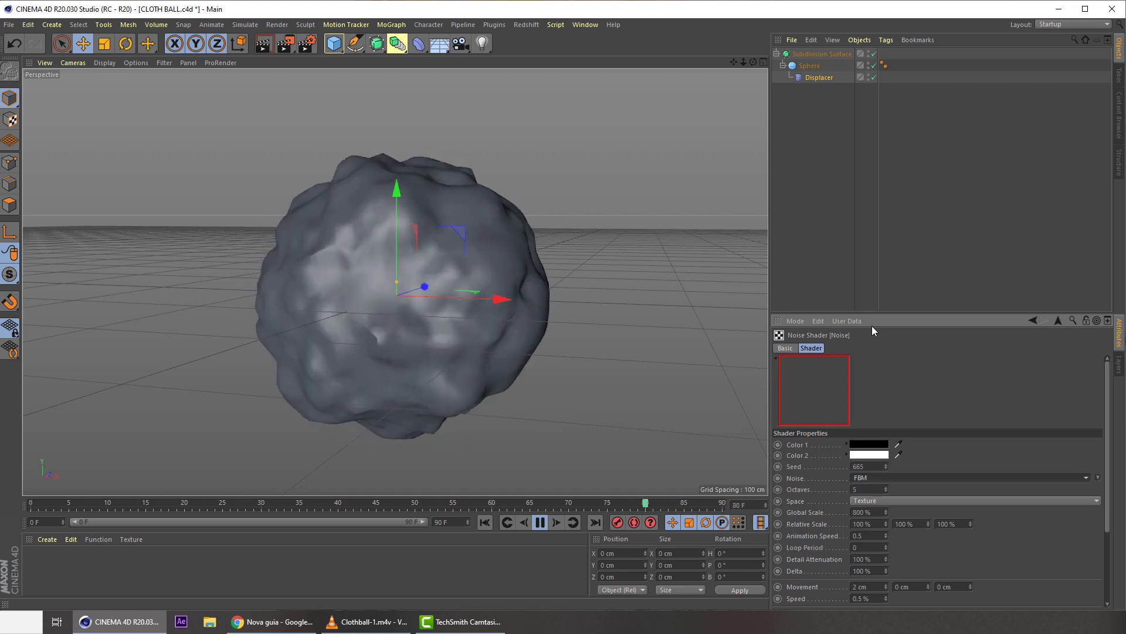
pyautogui.press('Up')
pyautogui.press('Up')
pyautogui.press('Up')
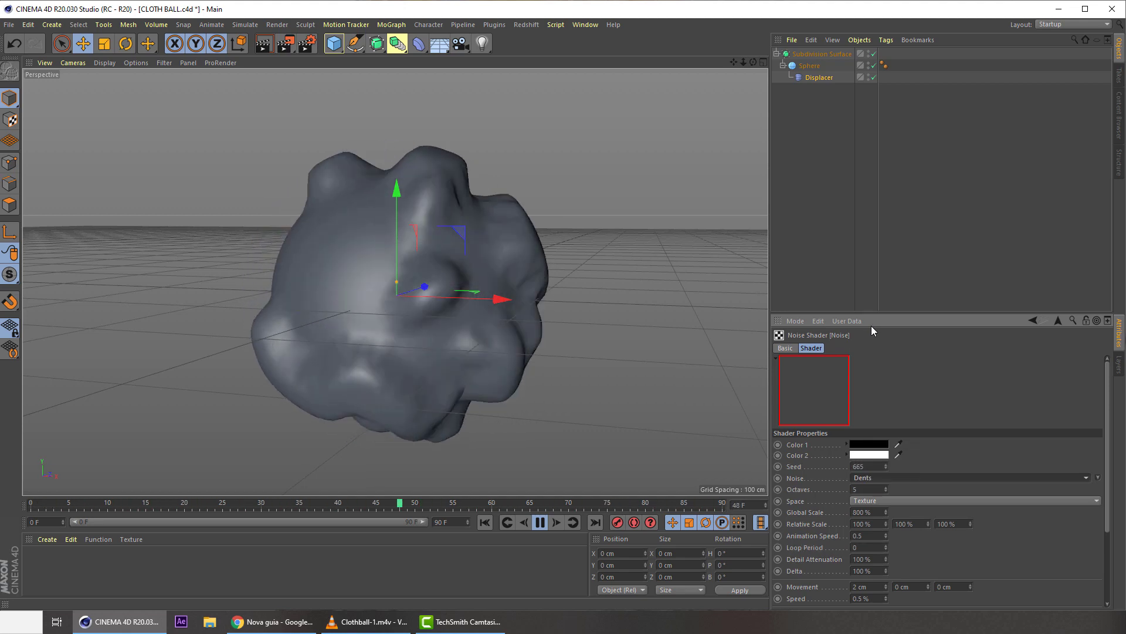
pyautogui.press('Down')
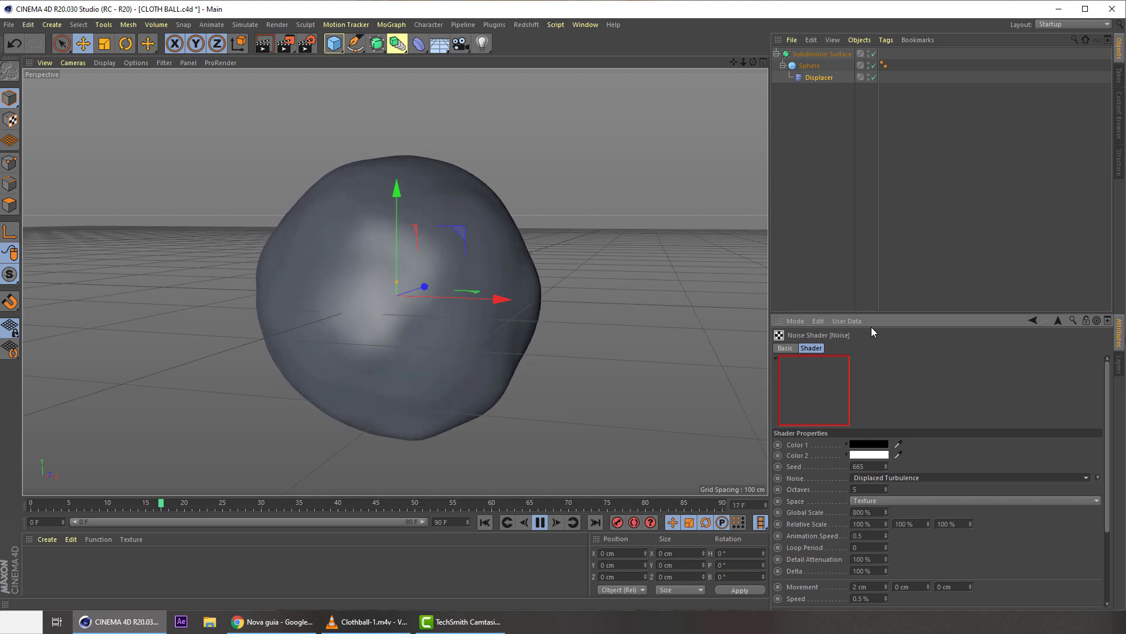
pyautogui.press('Up')
pyautogui.press('Up')
pyautogui.press('Up')
pyautogui.press('Up')
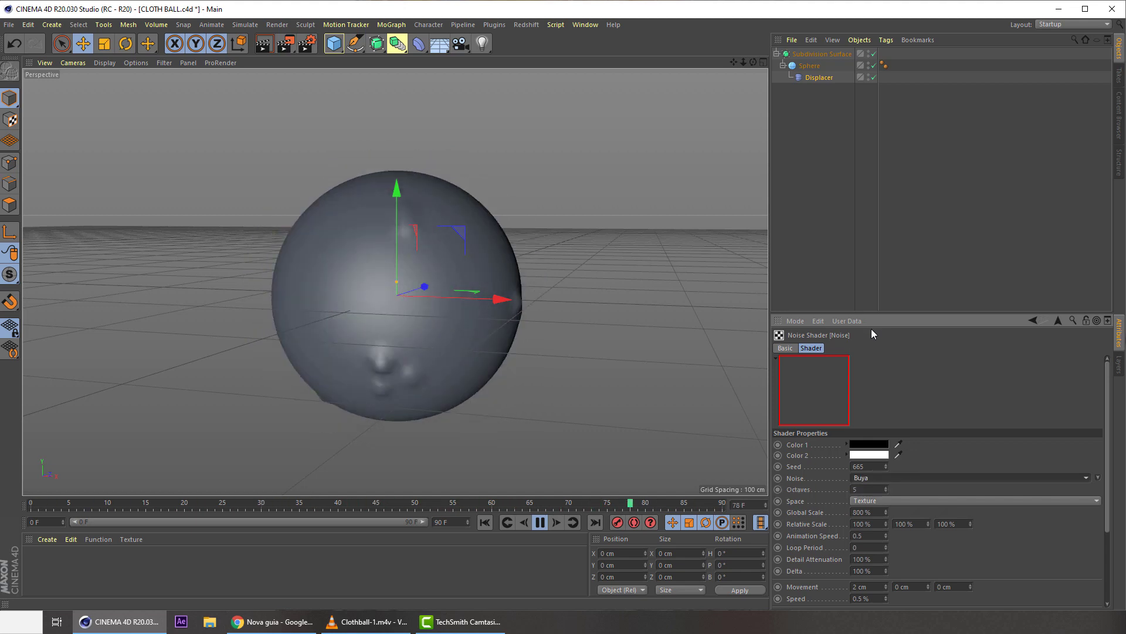
pyautogui.press('Up')
pyautogui.press('Up')
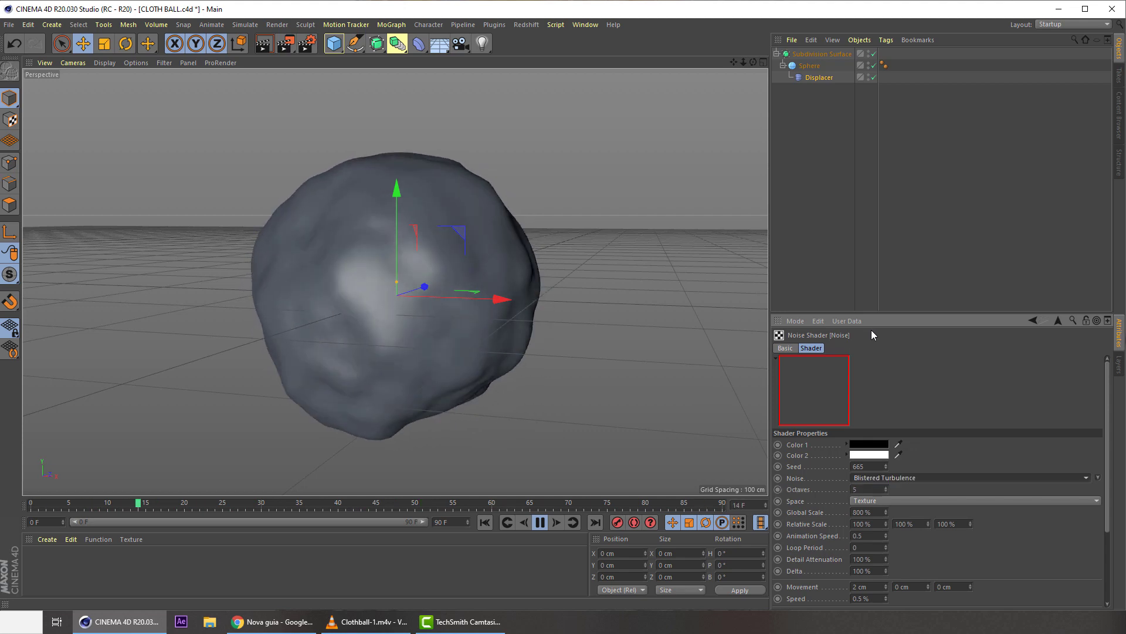
# - Try the noise types further down the list, including Mod Noise, Ober and Stupl, on the displaced sphere
pyautogui.press('Down')
pyautogui.press('Down')
pyautogui.press('Down')
pyautogui.press('Down')
pyautogui.press('Down')
pyautogui.press('Down')
pyautogui.press('Down')
pyautogui.press('Down')
pyautogui.press('Down')
pyautogui.press('Down')
pyautogui.press('Down')
pyautogui.press('Down')
pyautogui.press('Down')
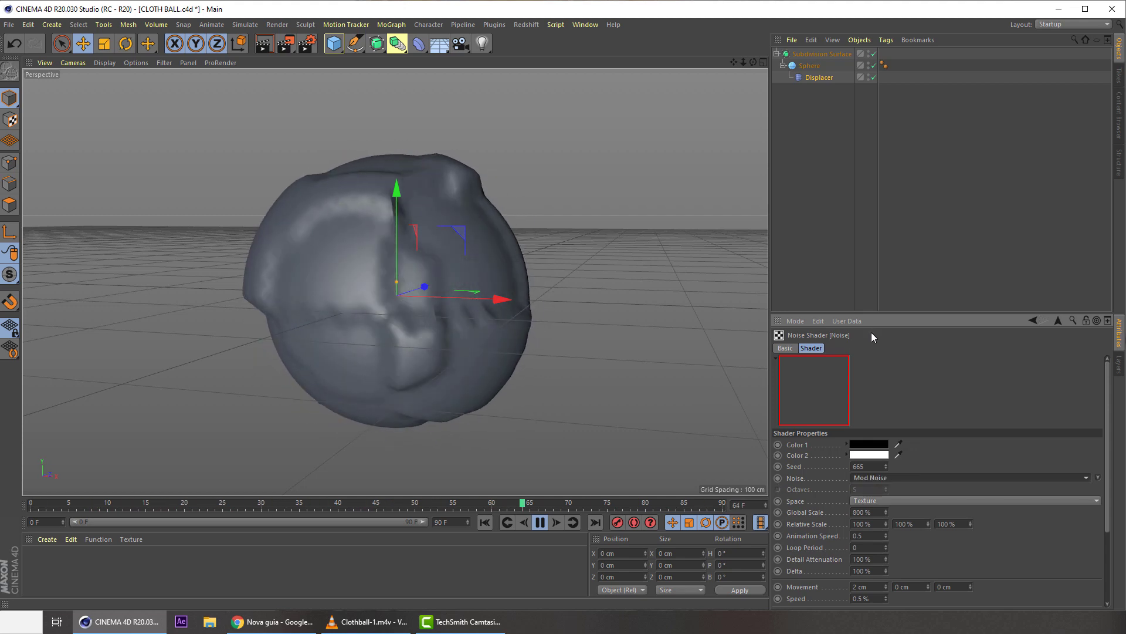
pyautogui.press('Up')
pyautogui.press('Up')
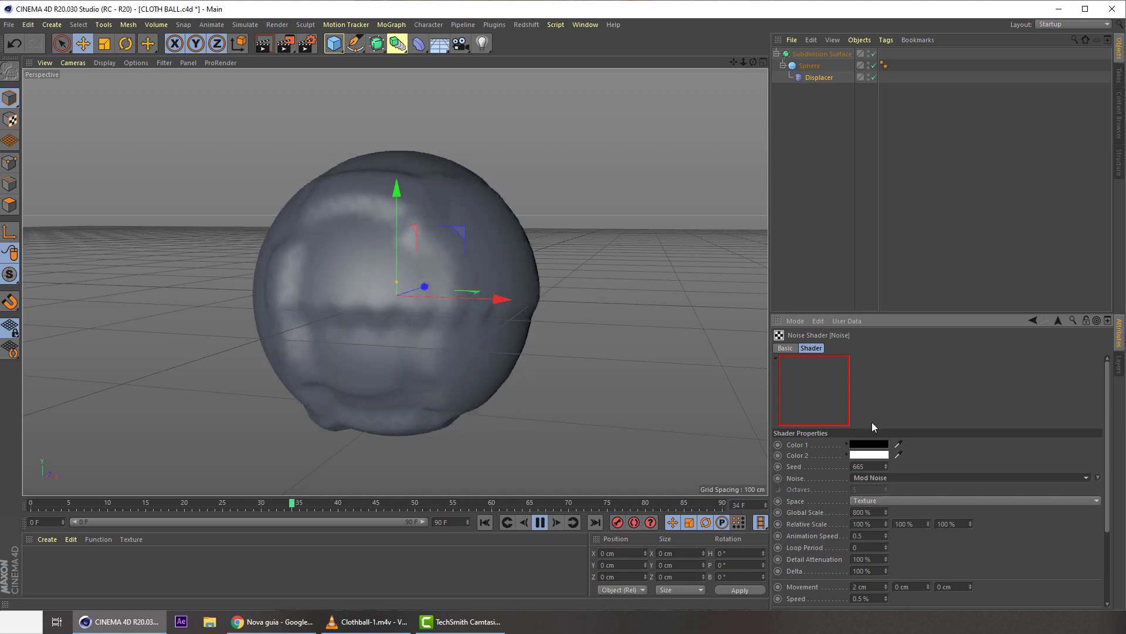
pyautogui.press('Down')
pyautogui.press('Down')
pyautogui.press('Down')
pyautogui.press('Down')
pyautogui.press('Down')
pyautogui.press('Down')
pyautogui.press('Down')
pyautogui.press('Down')
pyautogui.press('Down')
pyautogui.press('Down')
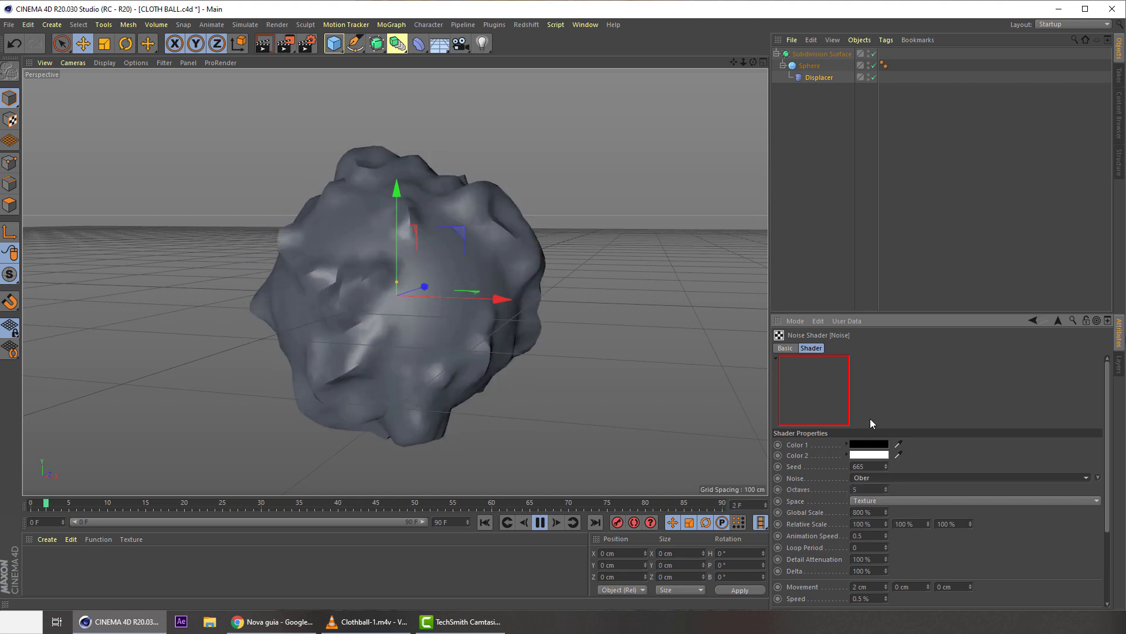
pyautogui.press('Down')
pyautogui.press('Down')
pyautogui.press('Down')
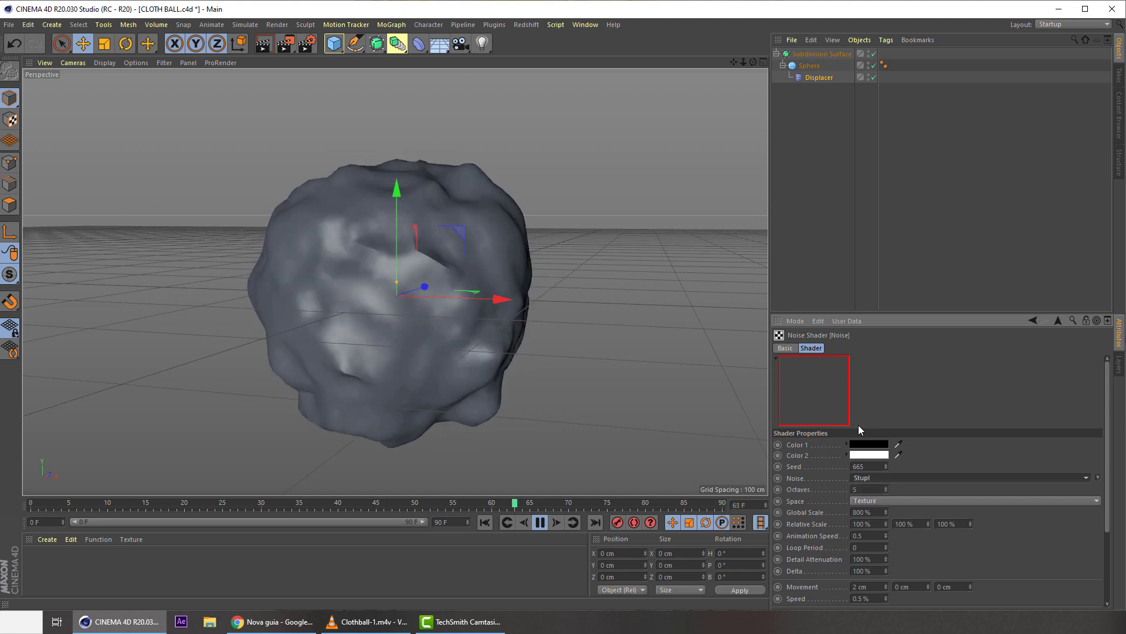
# - Compare VL Noise, Wavy Turbulence and Displaced Voronoi as the noise type, and choose VL Noise
pyautogui.press('Down')
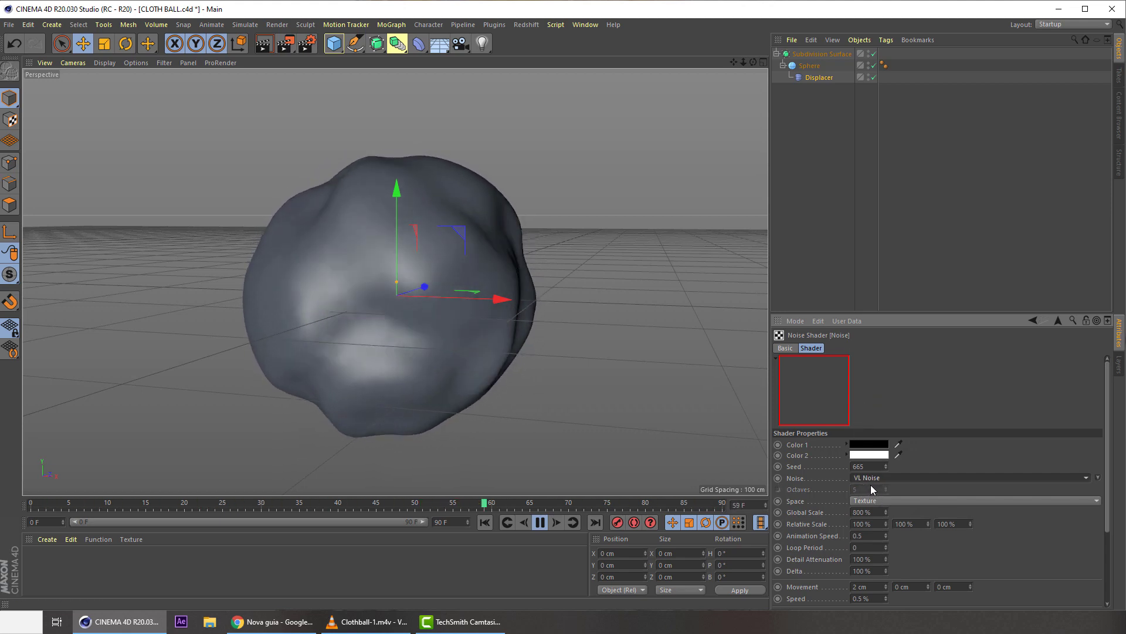
pyautogui.press('Down')
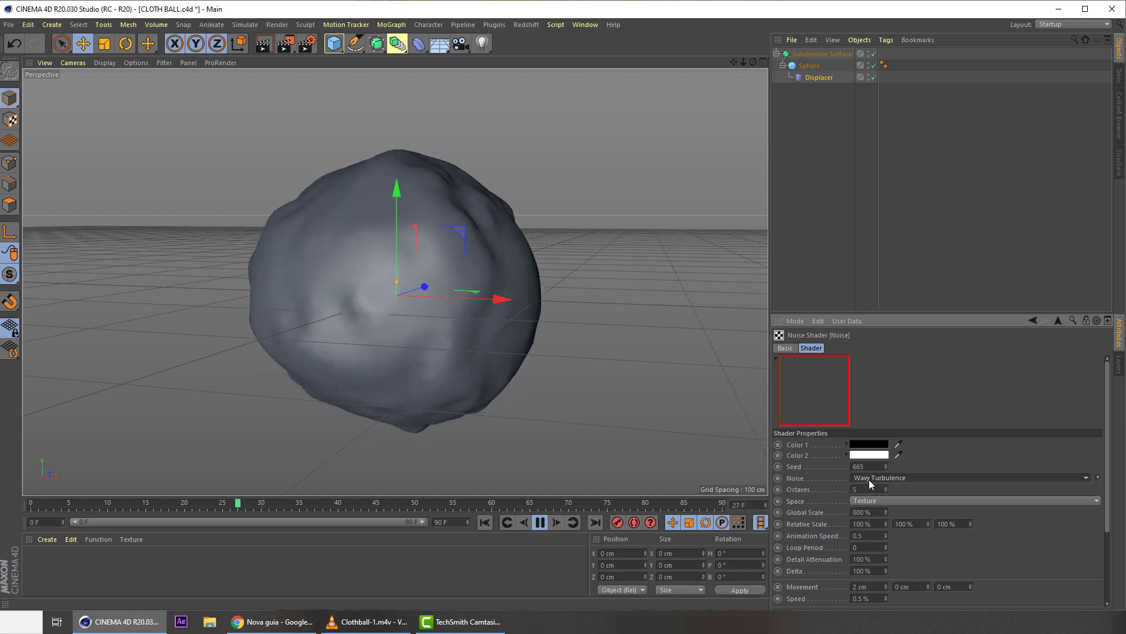
pyautogui.press('Down')
pyautogui.press('Down')
pyautogui.press('Down')
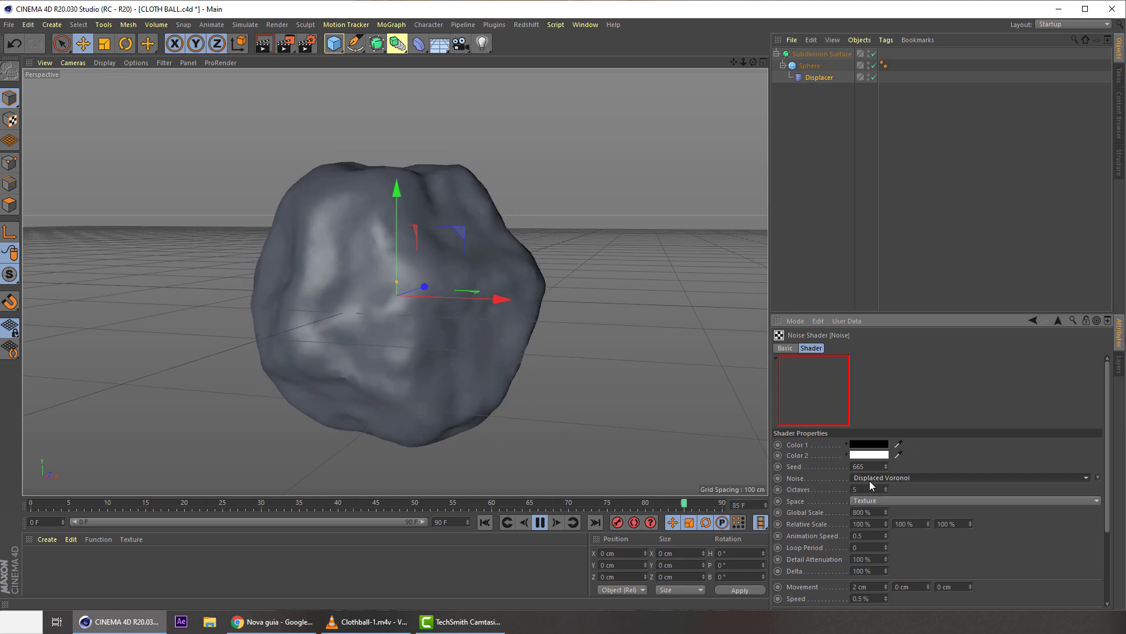
pyautogui.press('Up')
pyautogui.press('Up')
pyautogui.press('Up')
pyautogui.press('Up')
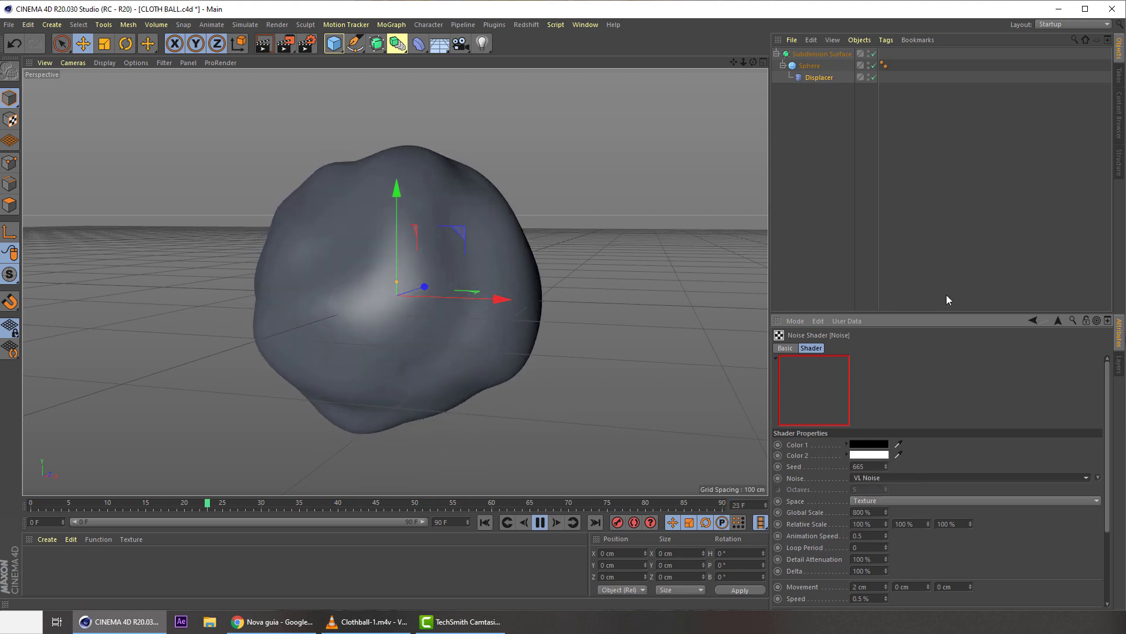
# - Set the noise's global scale to 500%, and raise it to 600%
pyautogui.moveTo(872, 513); pyautogui.dragTo(821, 521)
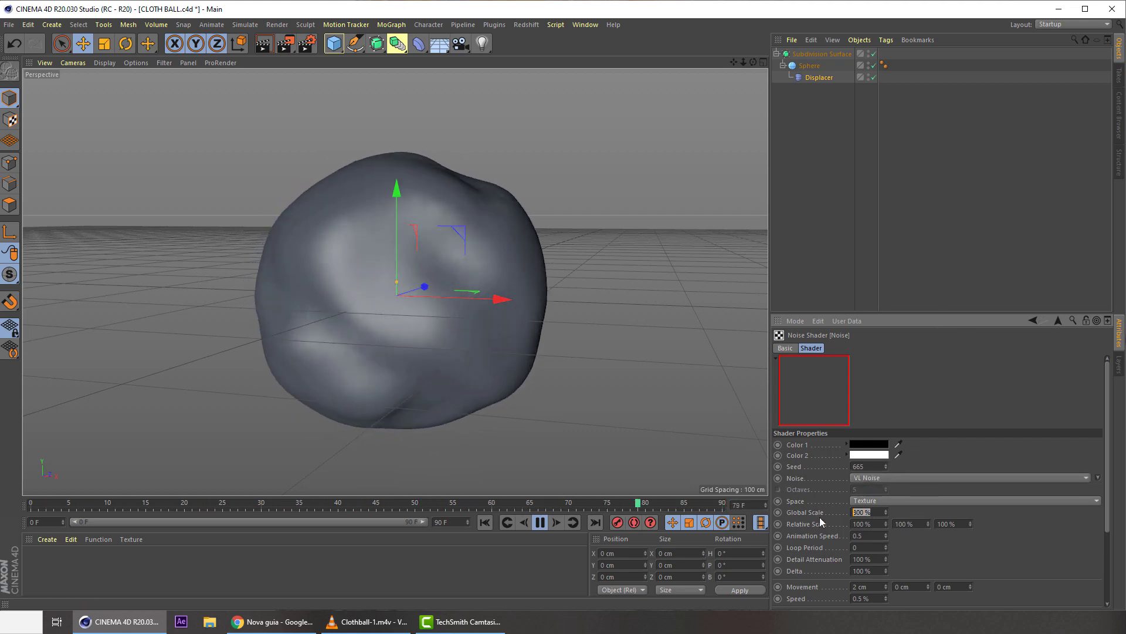
pyautogui.write('500')
pyautogui.press('Return')
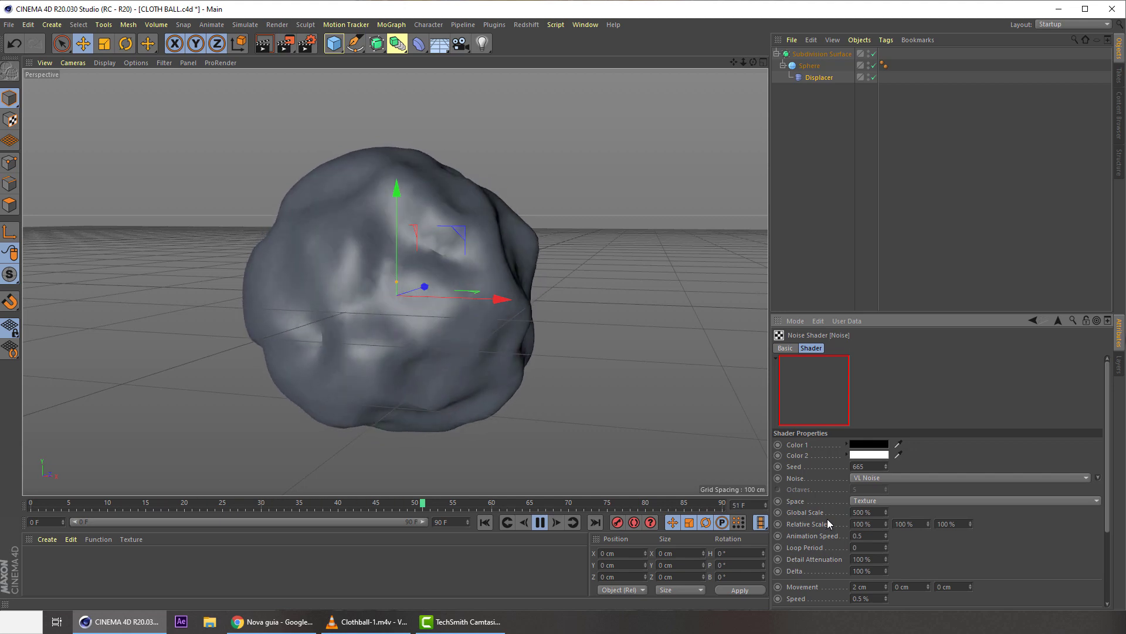
pyautogui.moveTo(867, 512); pyautogui.dragTo(822, 526)
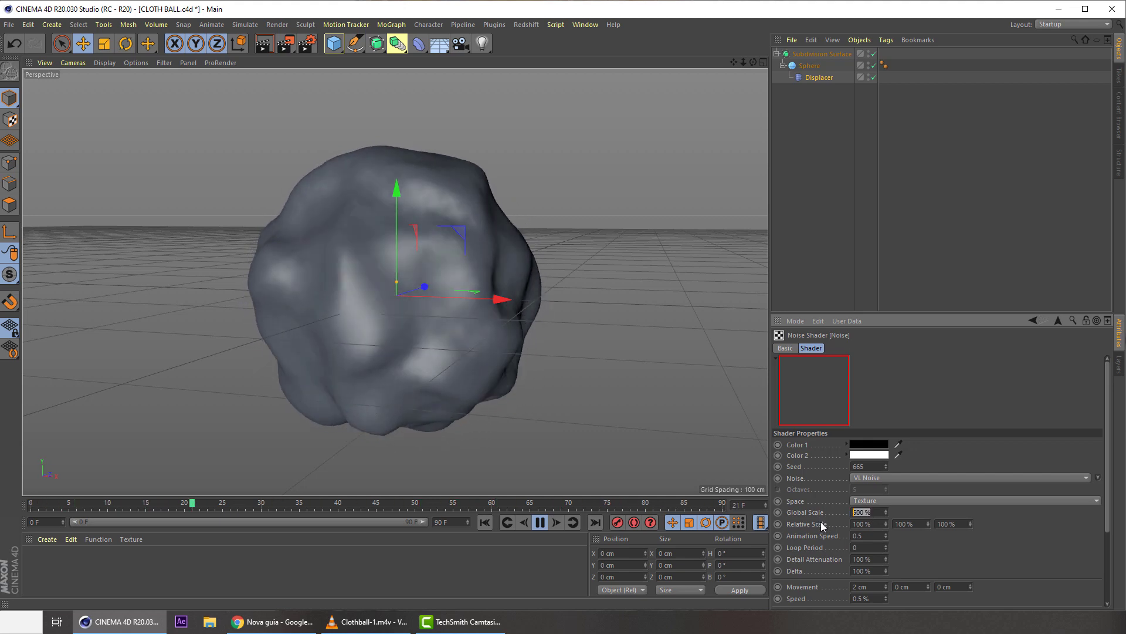
pyautogui.write('600')
pyautogui.press('Return')
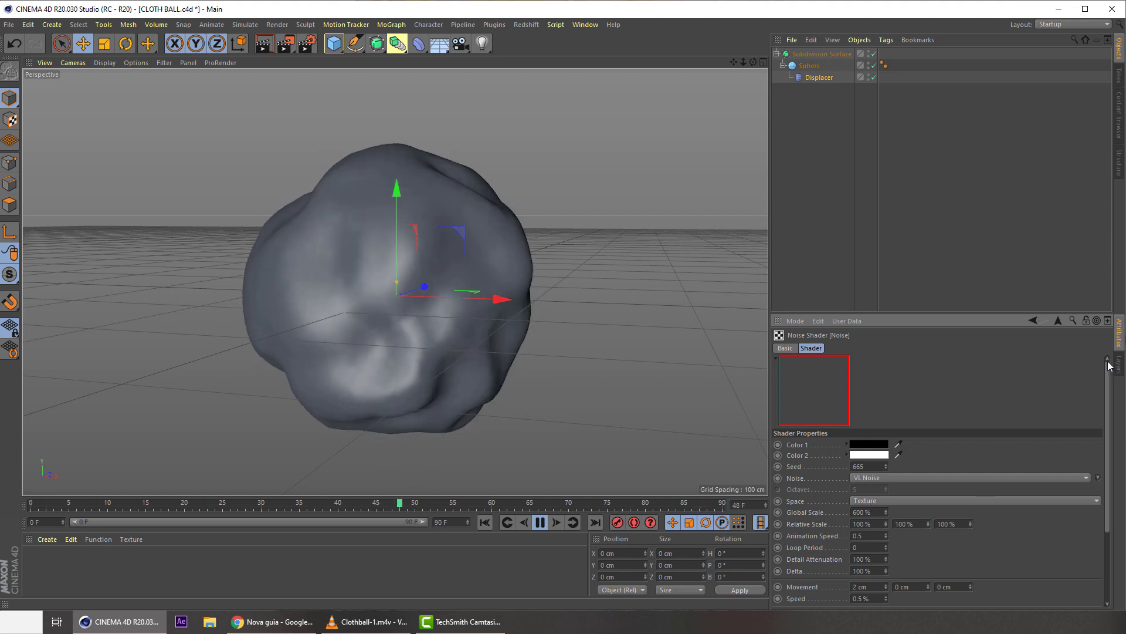
# - Reduce the Displacer's height to 4 cm, and set it to 5 cm
pyautogui.click(1057, 321)
pyautogui.click(847, 348)
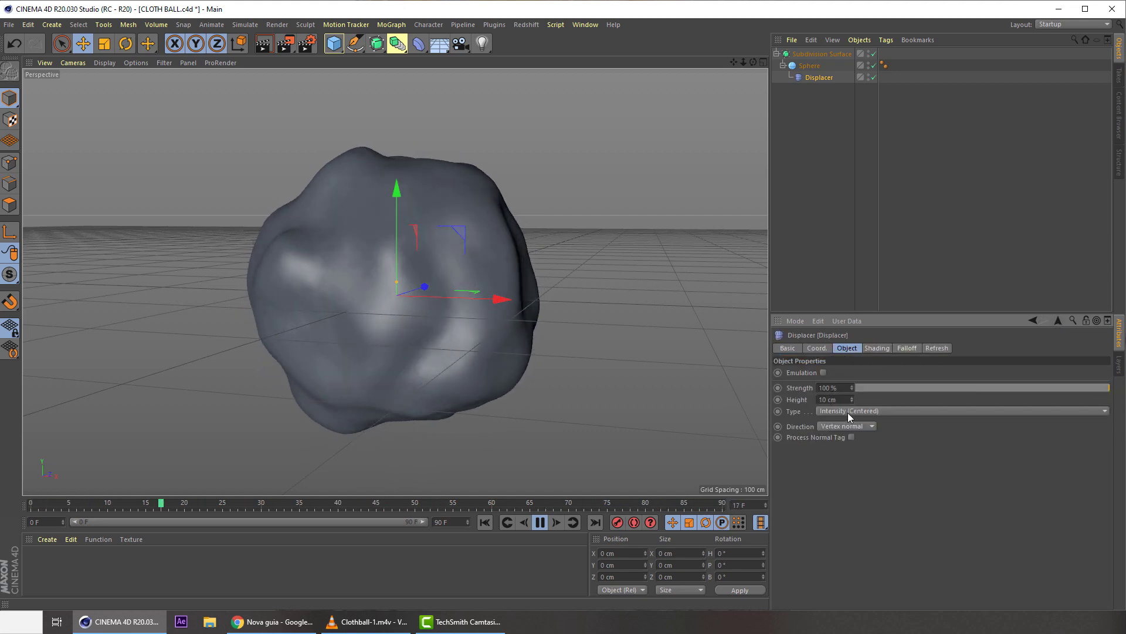
pyautogui.moveTo(853, 400); pyautogui.dragTo(853, 404)
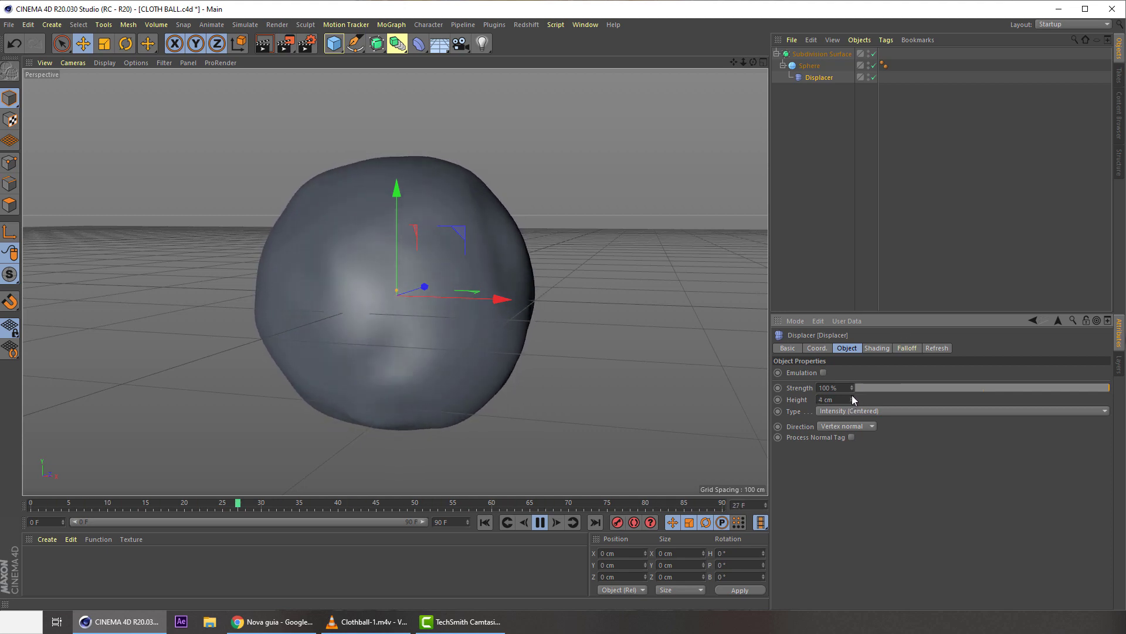
pyautogui.moveTo(843, 399); pyautogui.dragTo(796, 401)
pyautogui.write('5')
pyautogui.press('Return')
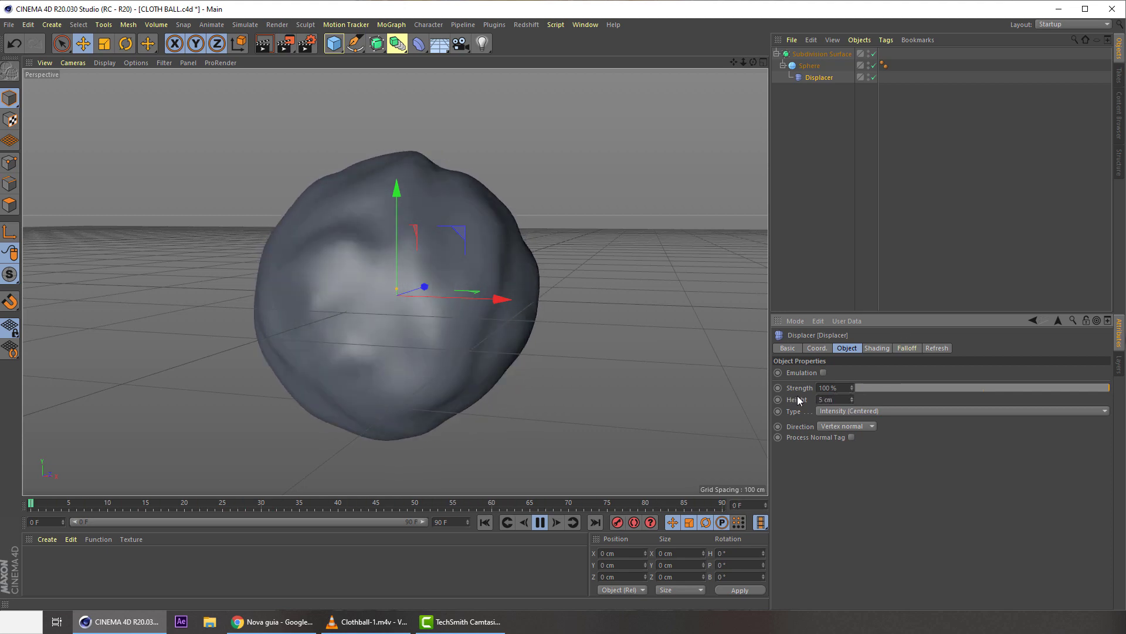
# - Try a global scale of 400% on the Displacer's VL Noise shader, and set it back to 600%
pyautogui.keyDown('alt'); pyautogui.moveTo(583, 433); pyautogui.dragTo(507, 327); pyautogui.keyUp('alt')
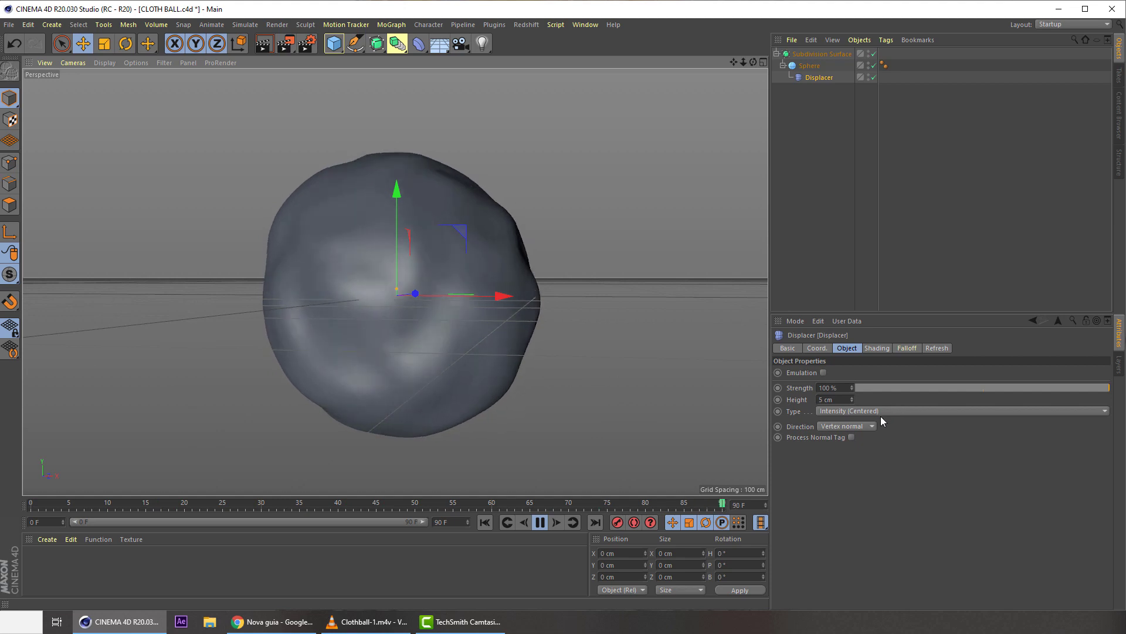
pyautogui.click(874, 349)
pyautogui.click(823, 409)
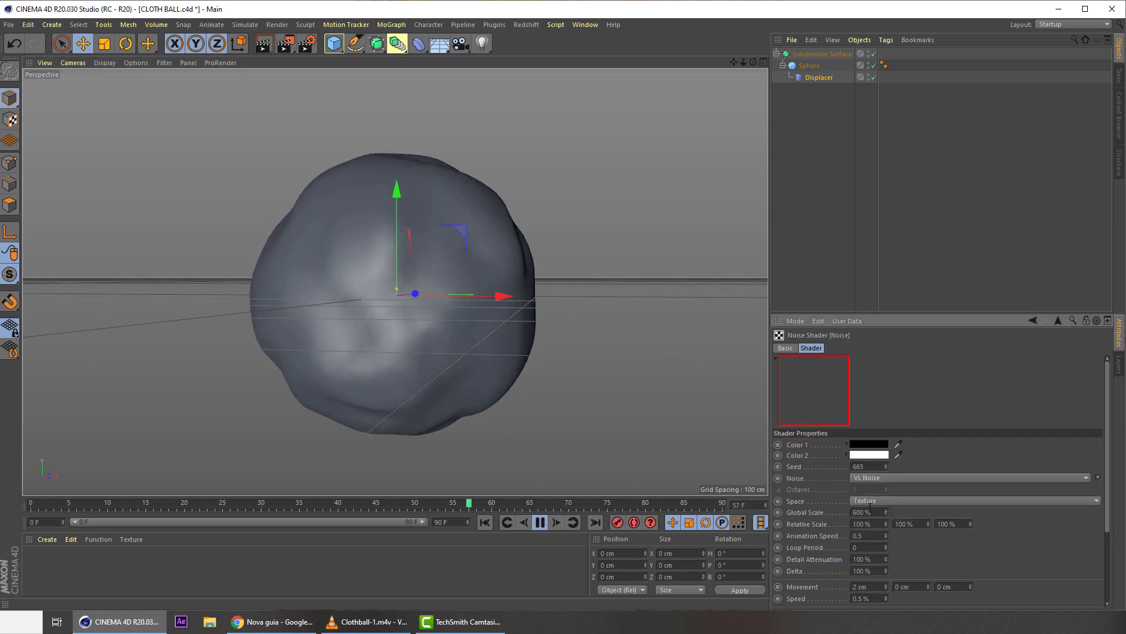
pyautogui.click(863, 512)
pyautogui.write('4')
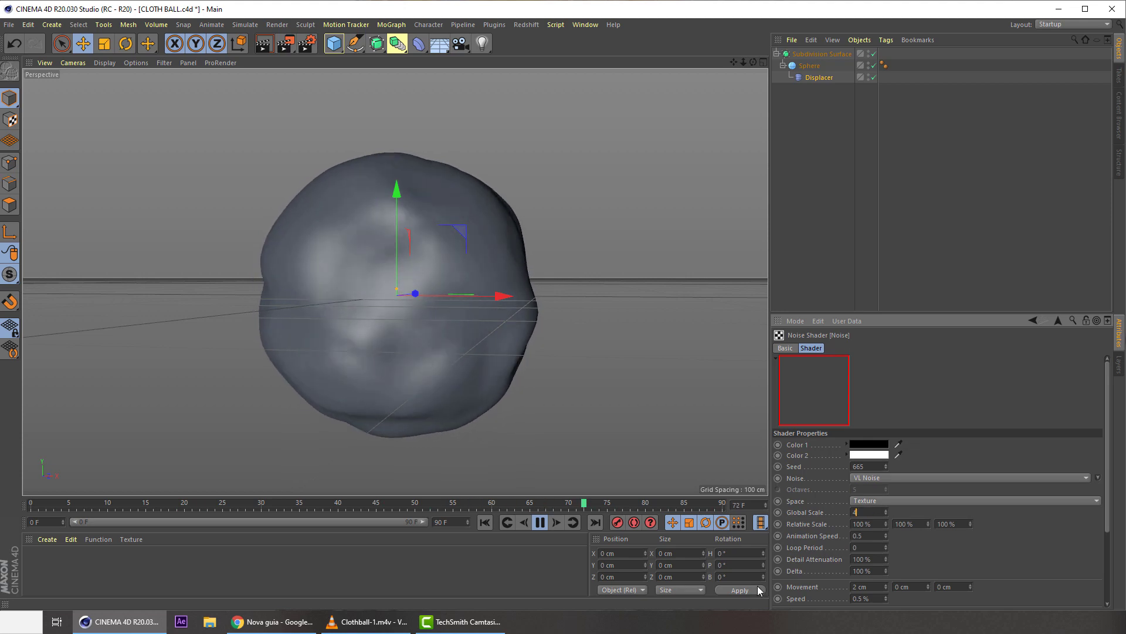
pyautogui.press('Return')
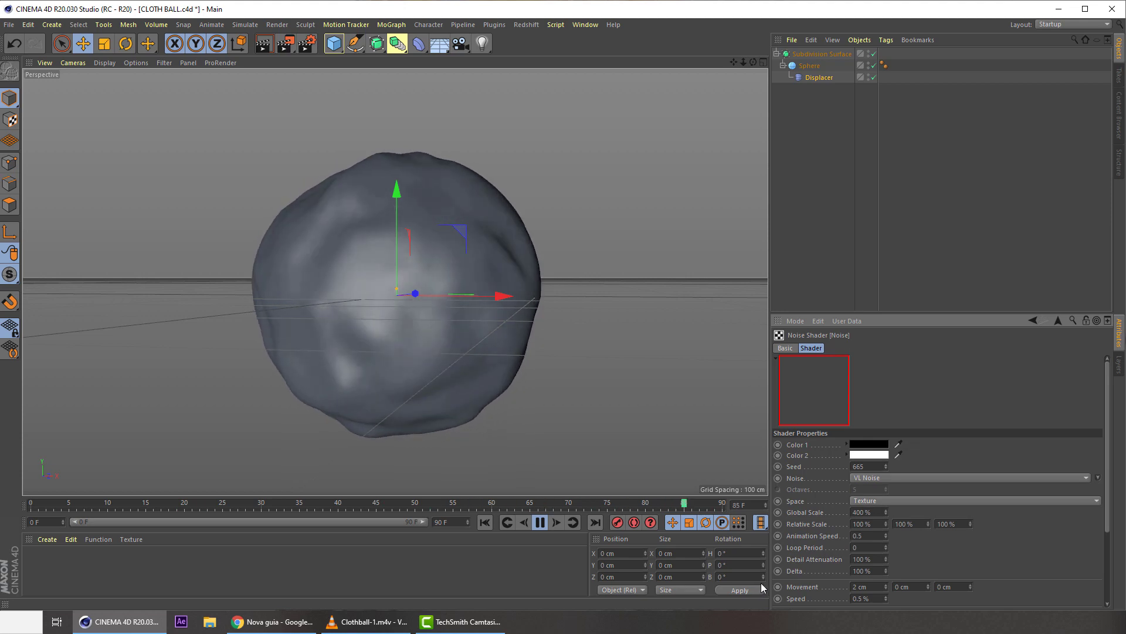
pyautogui.moveTo(872, 515); pyautogui.dragTo(823, 527)
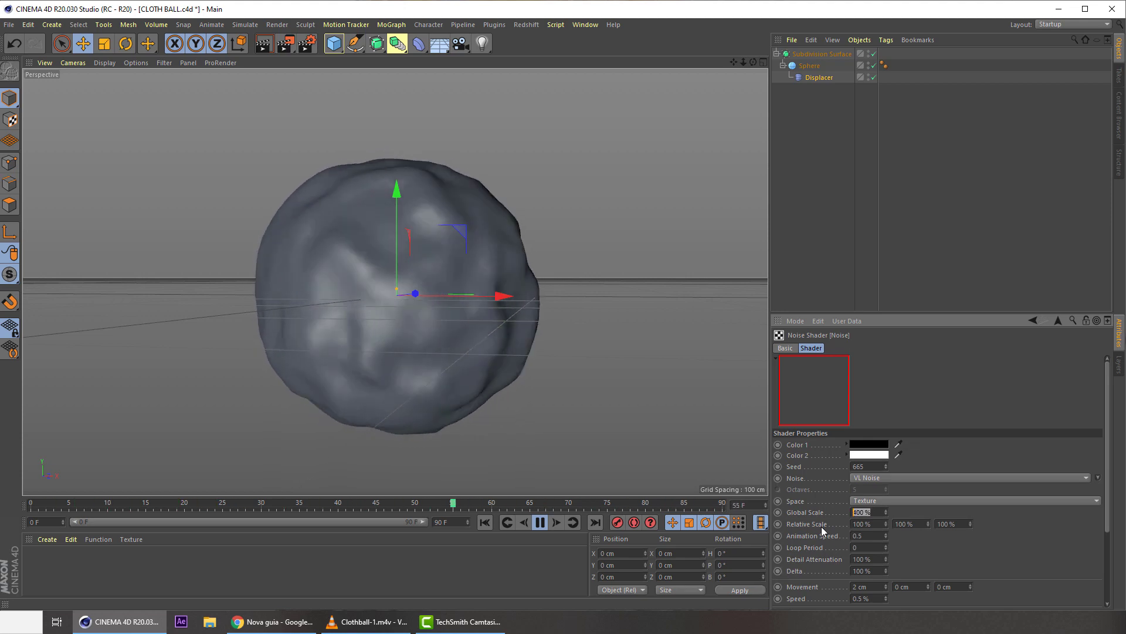
pyautogui.write('600')
pyautogui.press('Return')
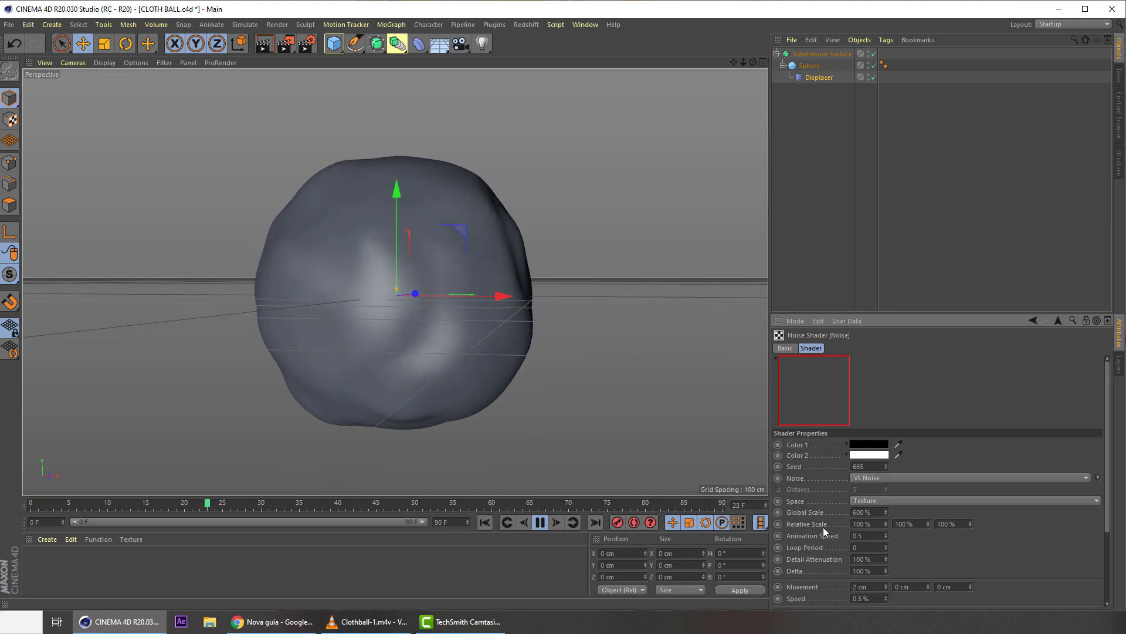
# - Stop the animation playback and save the scene
pyautogui.keyDown('alt'); pyautogui.moveTo(543, 320); pyautogui.dragTo(596, 332); pyautogui.keyUp('alt')
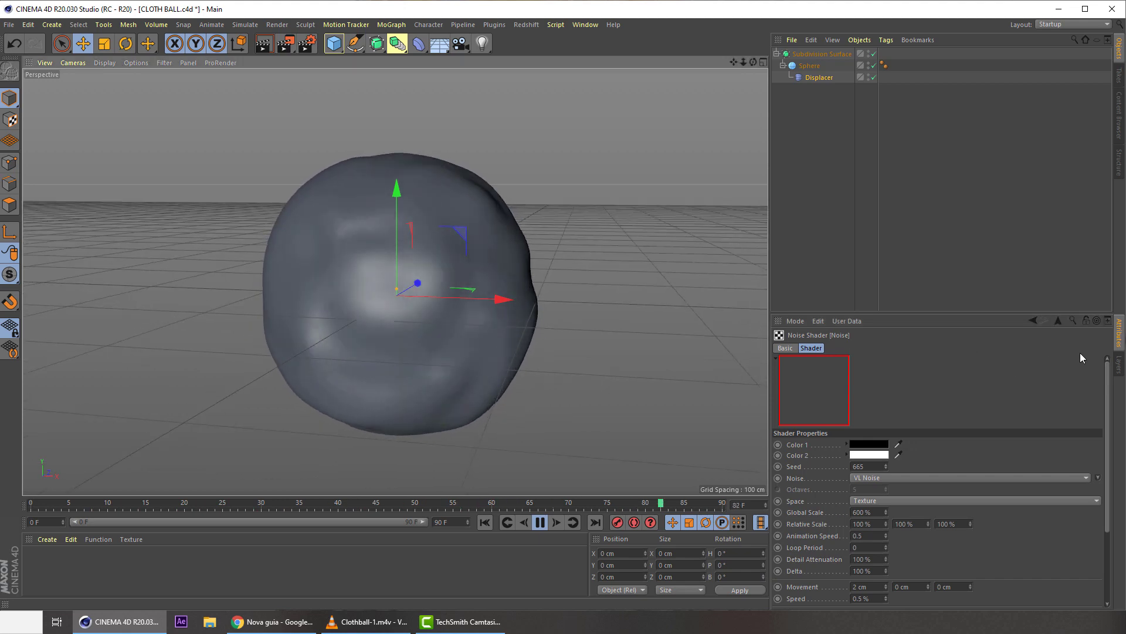
pyautogui.click(539, 524)
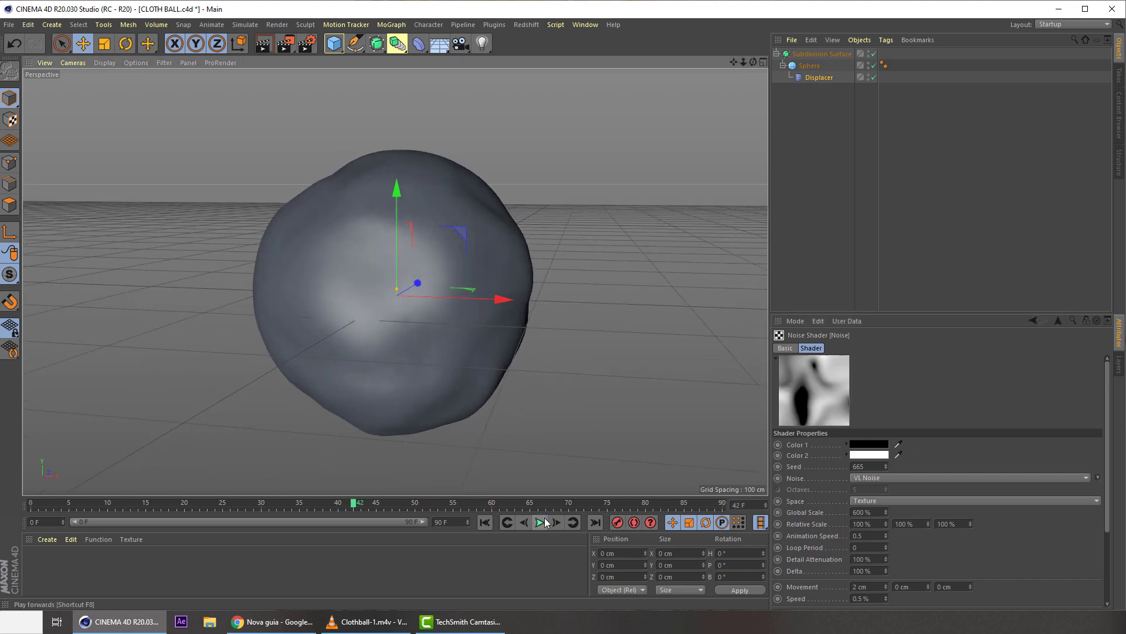
pyautogui.hotkey('ctrl', 's')
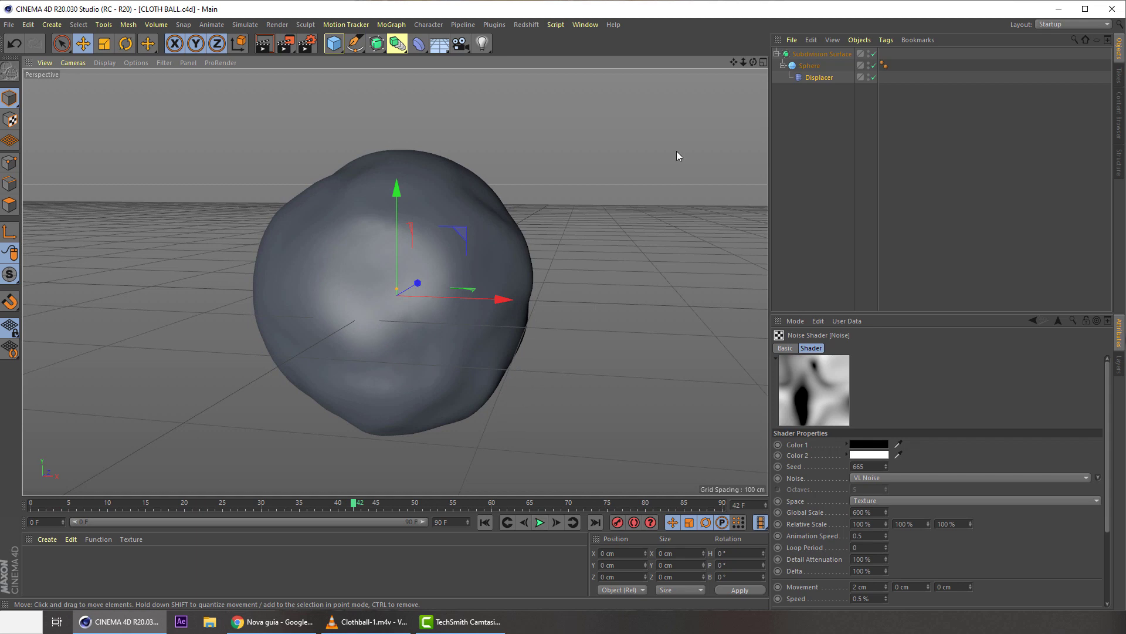
# - Collapse the Subdivision Surface's hierarchy in the object list
pyautogui.keyDown('alt'); pyautogui.moveTo(677, 150); pyautogui.dragTo(763, 75); pyautogui.keyUp('alt')
pyautogui.click(777, 54)
pyautogui.keyDown('alt'); pyautogui.moveTo(393, 84); pyautogui.dragTo(359, 149); pyautogui.keyUp('alt')
# - Switch to the reference video Clothball-1.m4v, examine how the cloth bands wrap the ball, and return to Cinema 4D
pyautogui.click(379, 620)
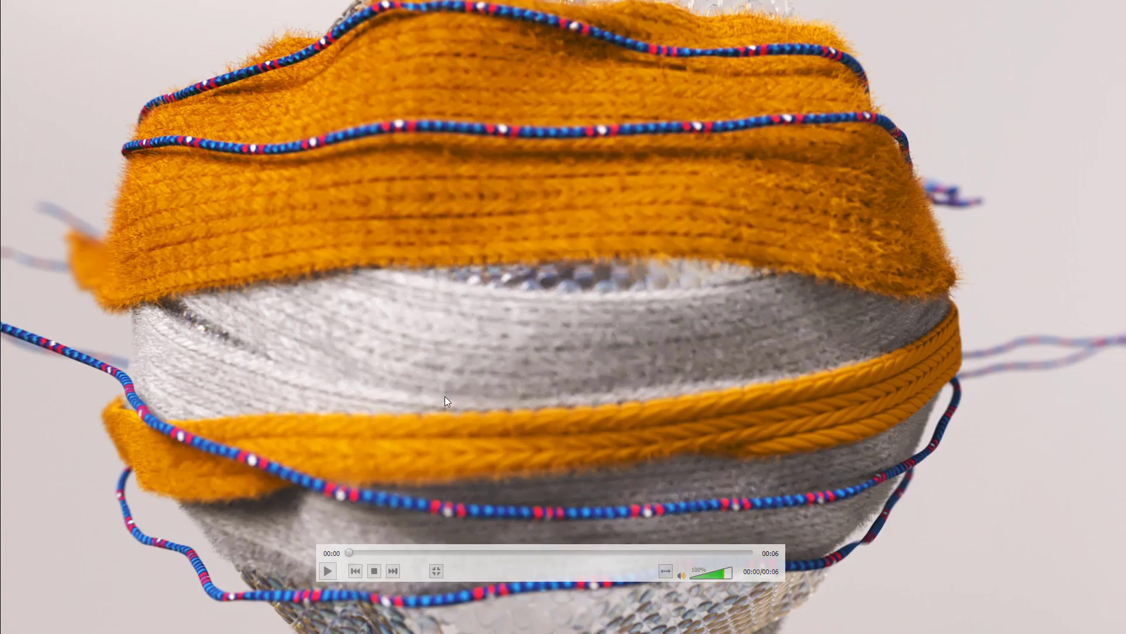
pyautogui.press('space')
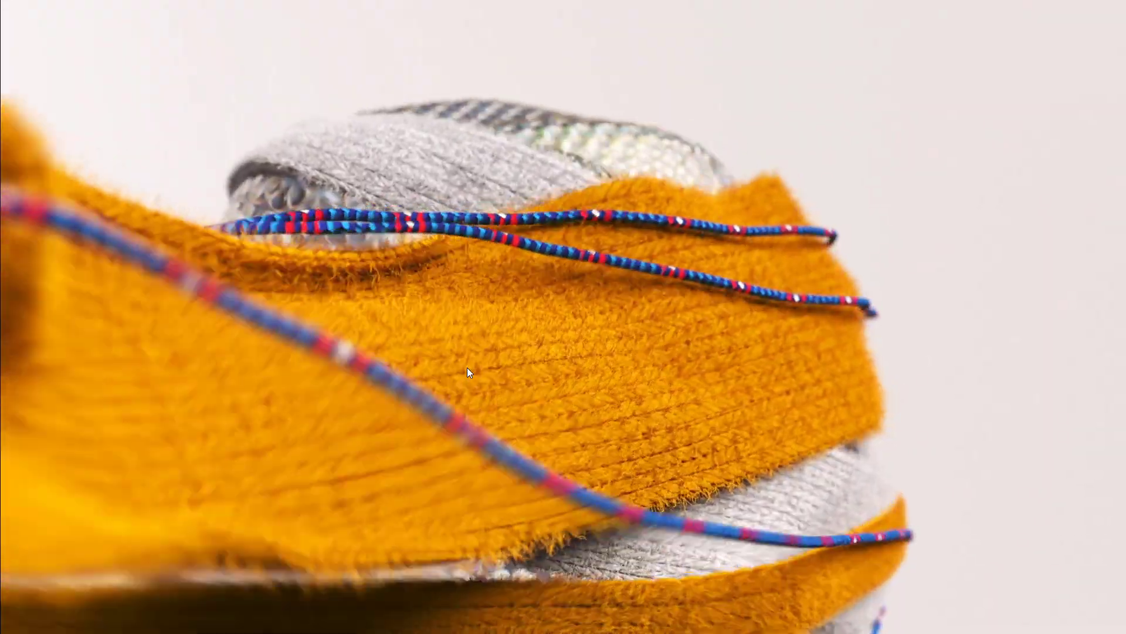
pyautogui.press('space')
pyautogui.press('space')
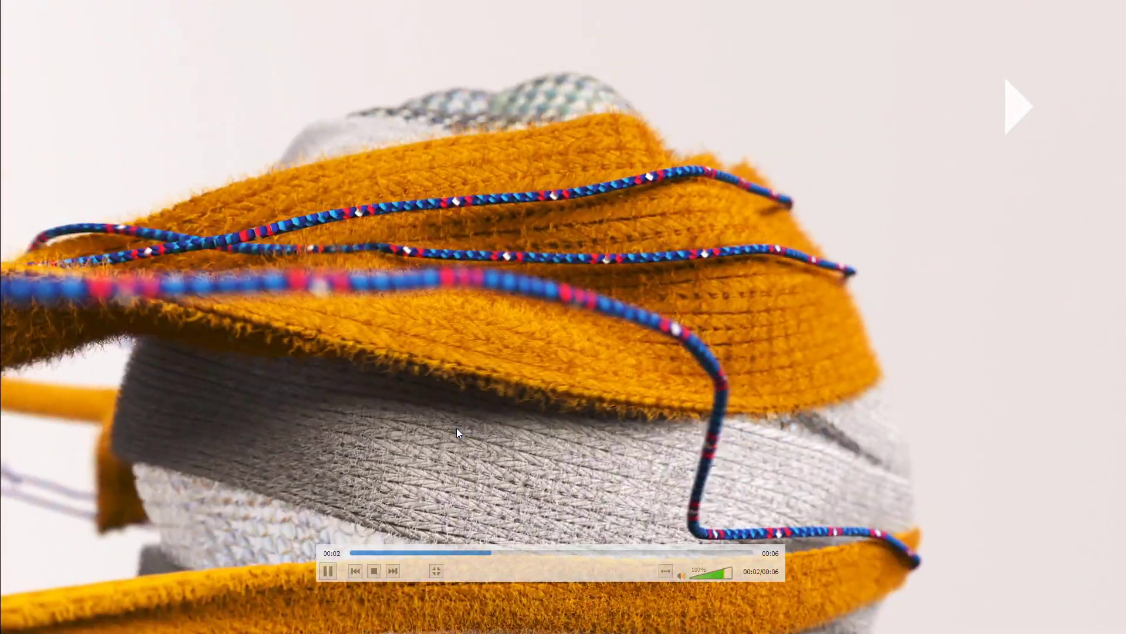
pyautogui.press('space')
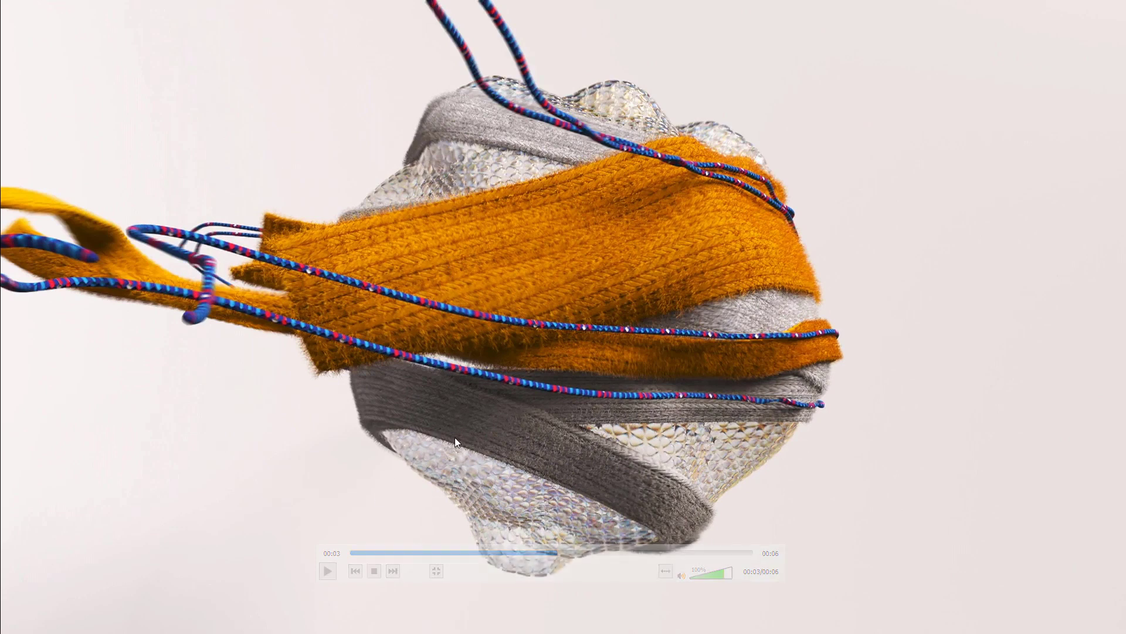
pyautogui.hotkey('alt', 'Tab')
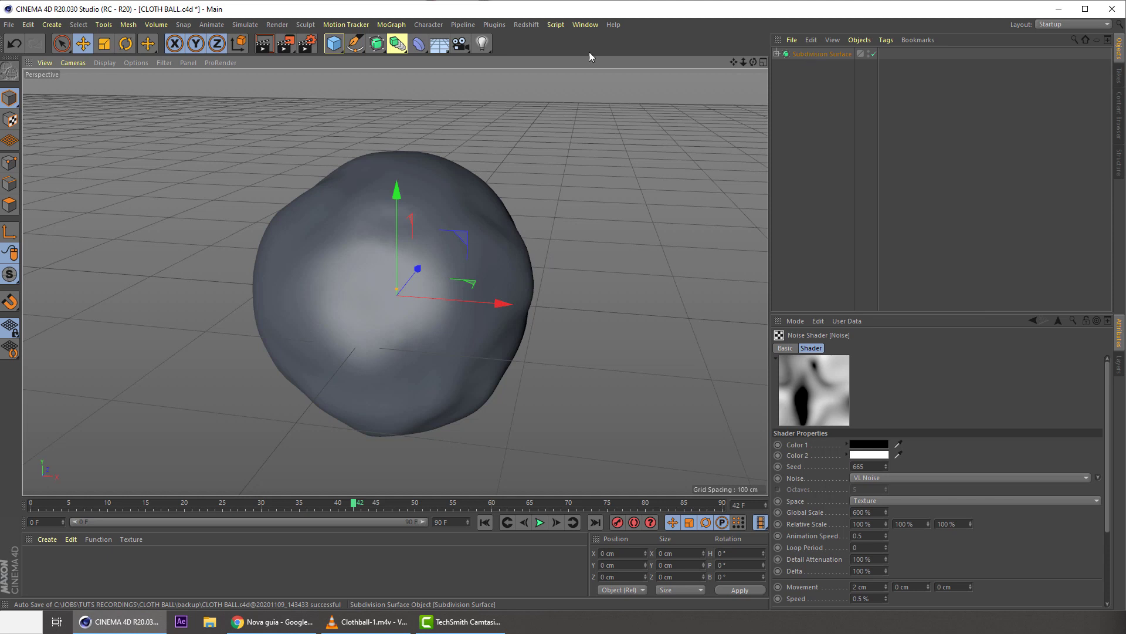
# - Add a tube around the ball with an inner radius of about 132 cm and an outer radius of about 157 cm
pyautogui.click(334, 42)
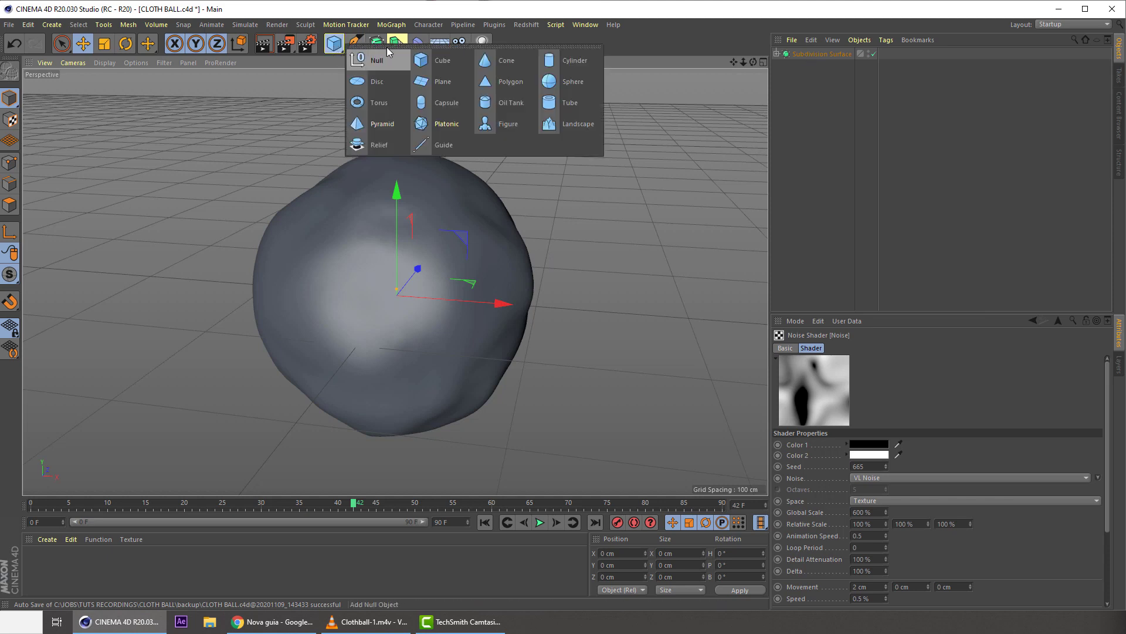
pyautogui.click(569, 102)
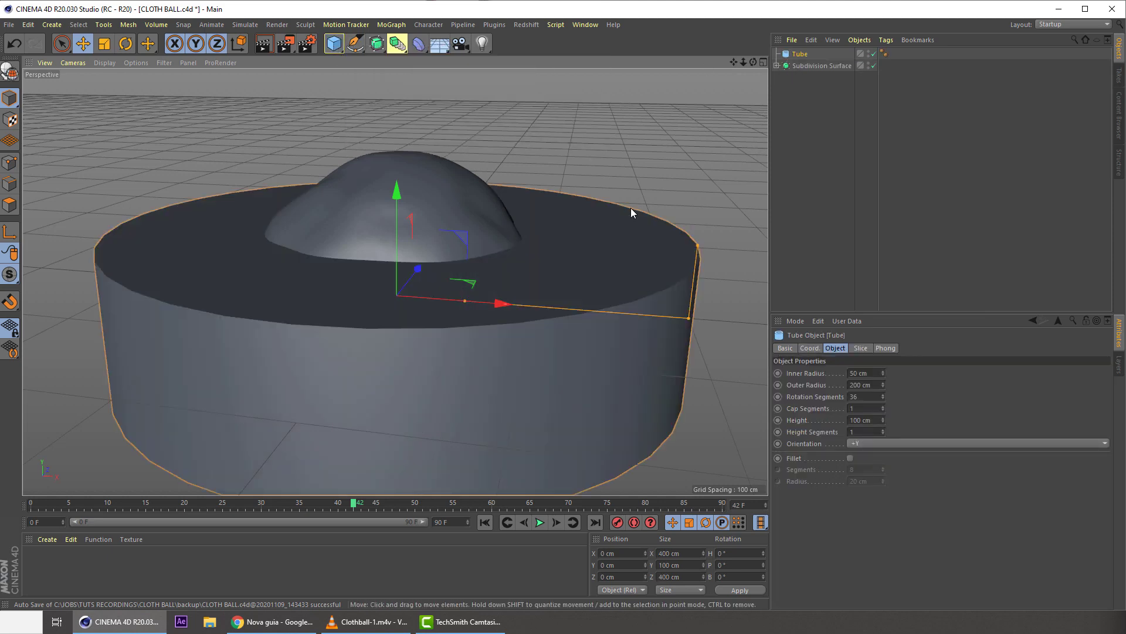
pyautogui.moveTo(507, 309); pyautogui.dragTo(583, 314)
pyautogui.moveTo(684, 323); pyautogui.dragTo(628, 326)
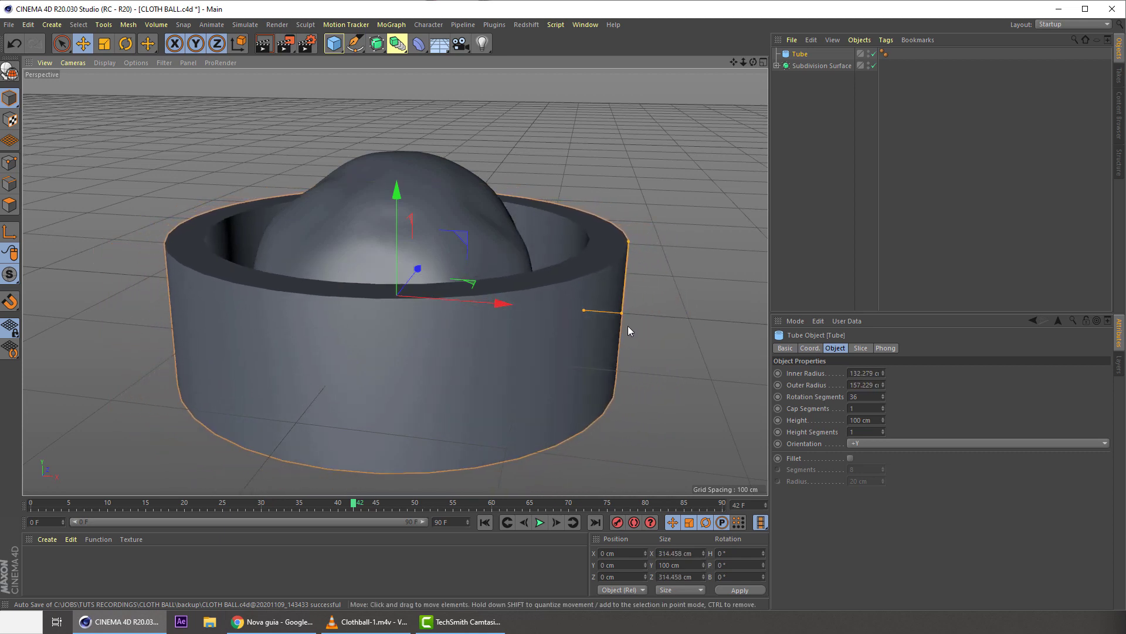
# - Display the mesh lines on the shaded objects and raise the tube's rotation segments to 248
pyautogui.press('n')
pyautogui.press('b')
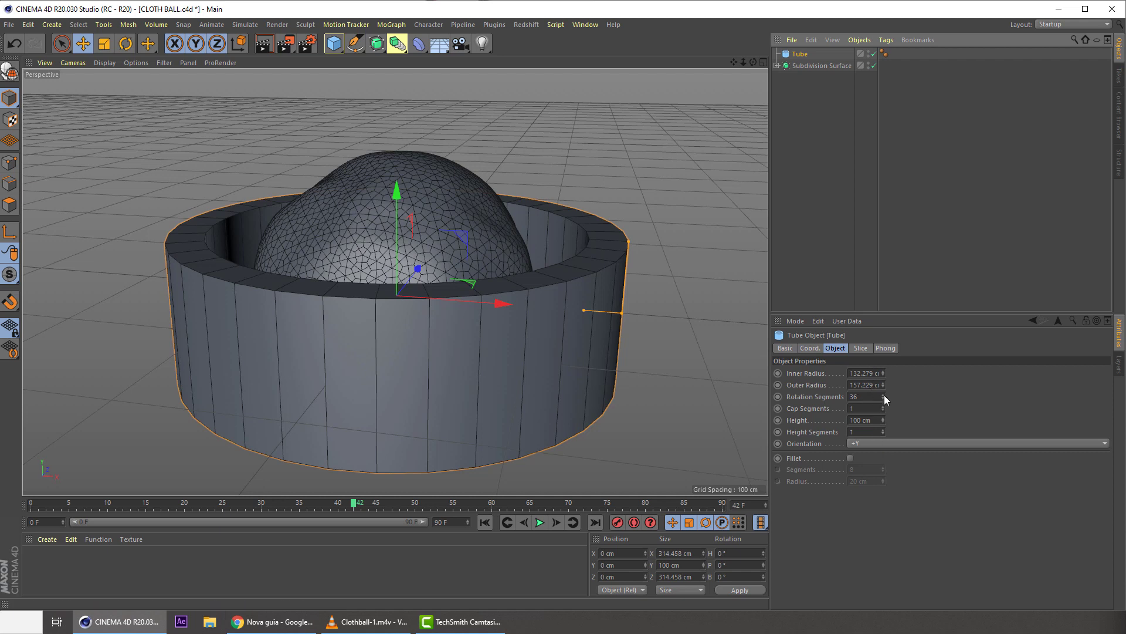
pyautogui.moveTo(885, 397); pyautogui.dragTo(883, 373)
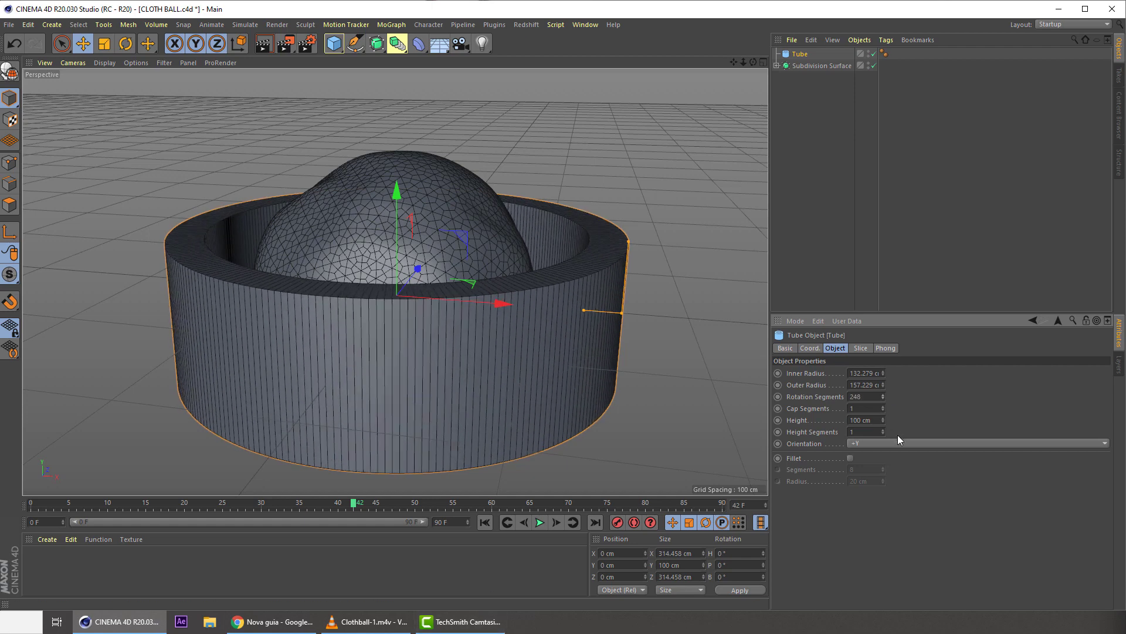
# - Try 17 height segments on the tube, and reduce them to 1 again
pyautogui.moveTo(883, 431); pyautogui.dragTo(883, 412)
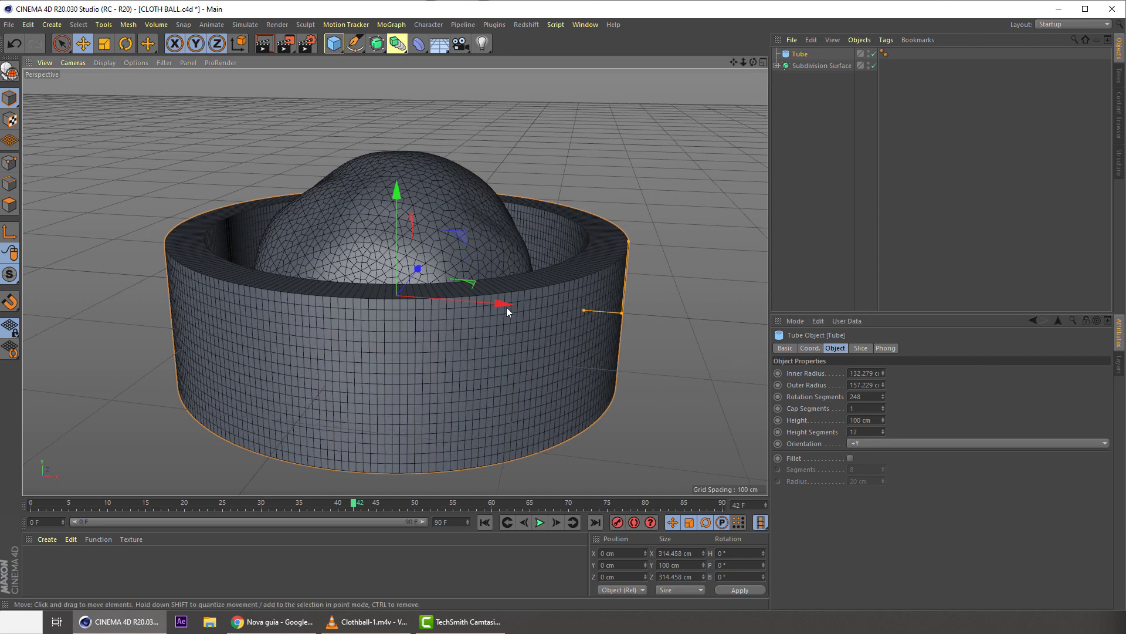
pyautogui.moveTo(506, 308)
pyautogui.keyDown('alt'); pyautogui.mouseDown()
pyautogui.moveTo(451, 362)
pyautogui.moveTo(495, 319)
pyautogui.moveTo(494, 335)
pyautogui.moveTo(496, 322)
pyautogui.mouseUp(); pyautogui.keyUp('alt')
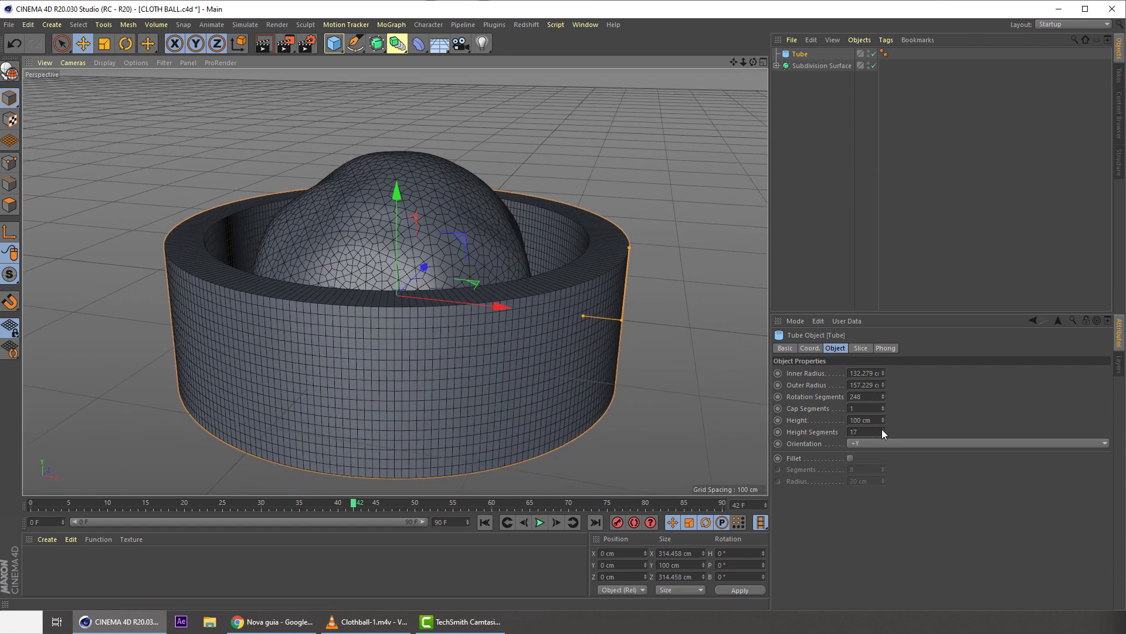
pyautogui.moveTo(882, 434); pyautogui.dragTo(882, 464)
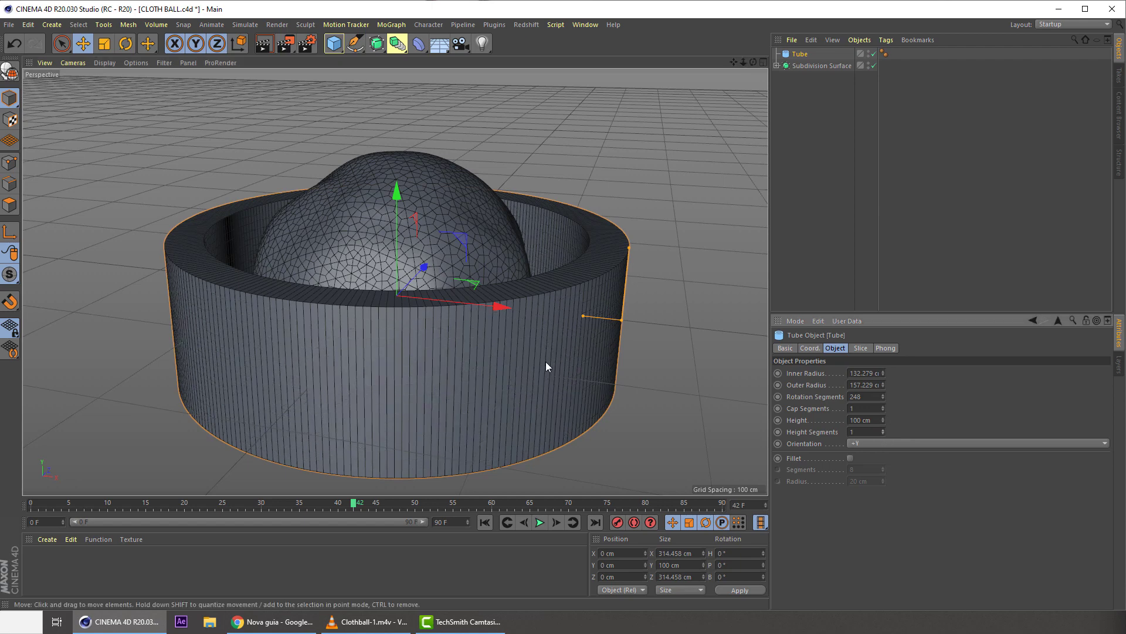
pyautogui.keyDown('alt'); pyautogui.moveTo(465, 253); pyautogui.dragTo(465, 268); pyautogui.keyUp('alt')
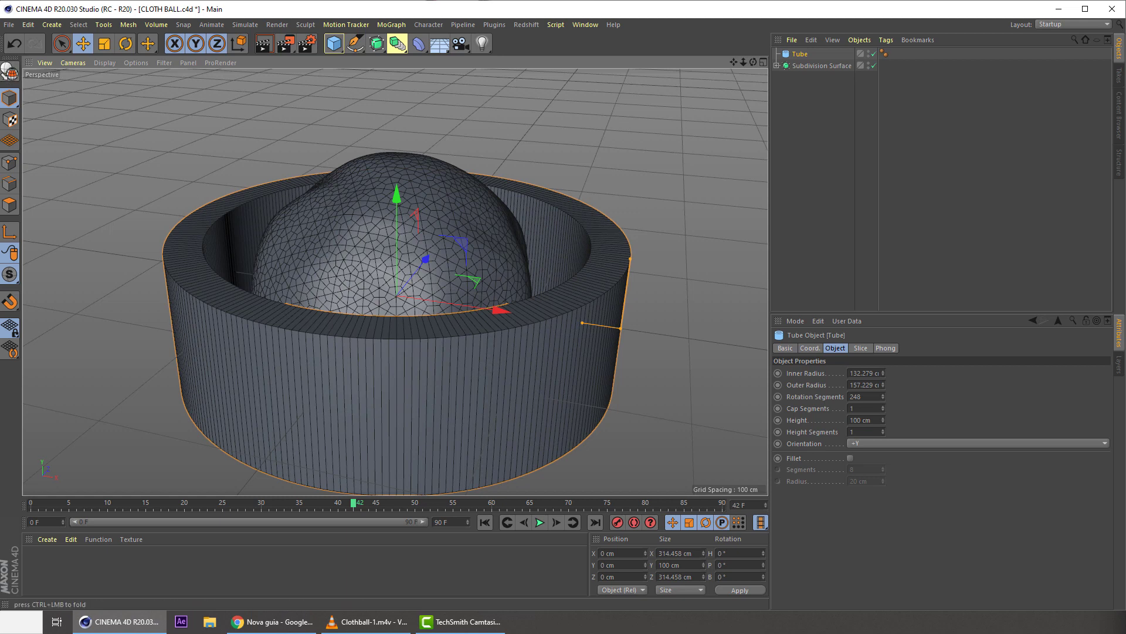
# - Make the tube editable and loop-select the polygons of its inner wall
pyautogui.click(9, 71)
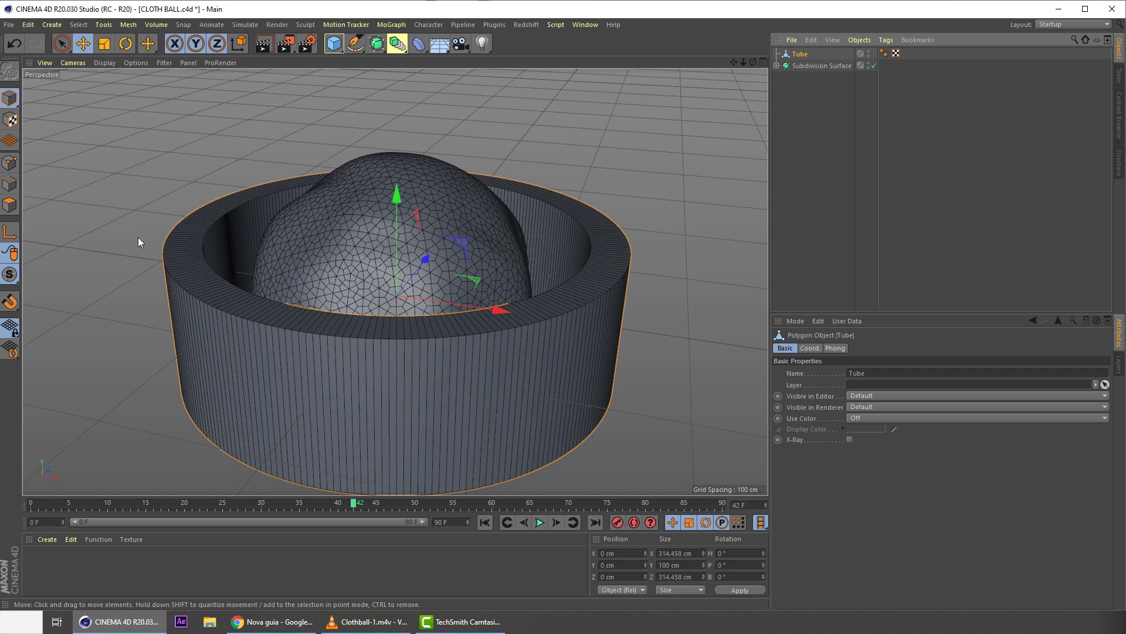
pyautogui.click(9, 206)
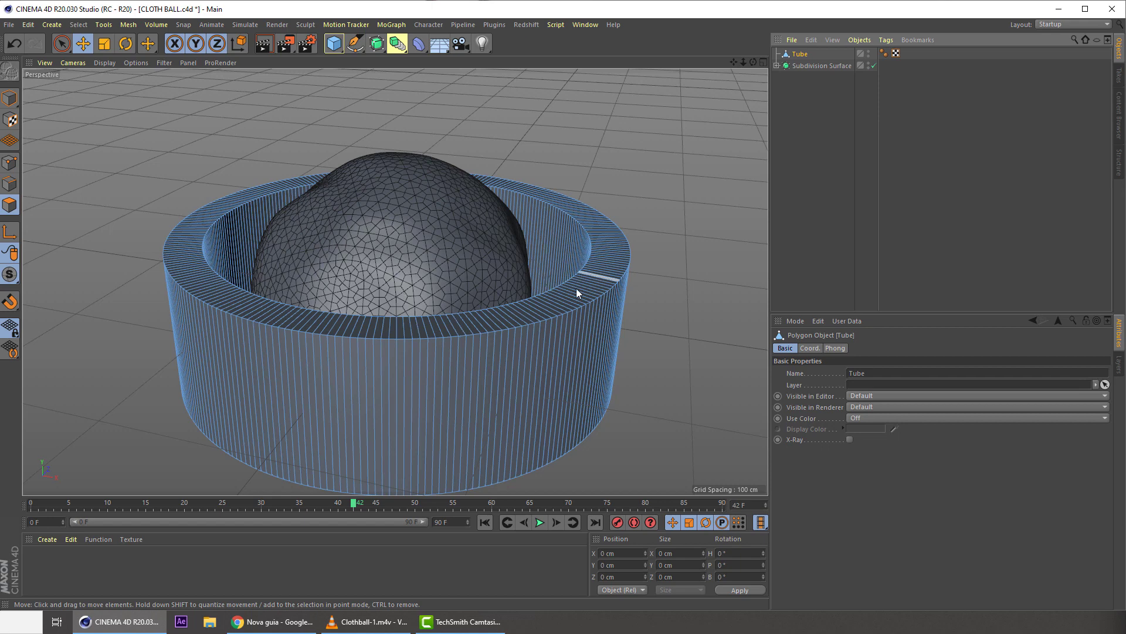
pyautogui.press('u')
pyautogui.press('l')
pyautogui.click(545, 244)
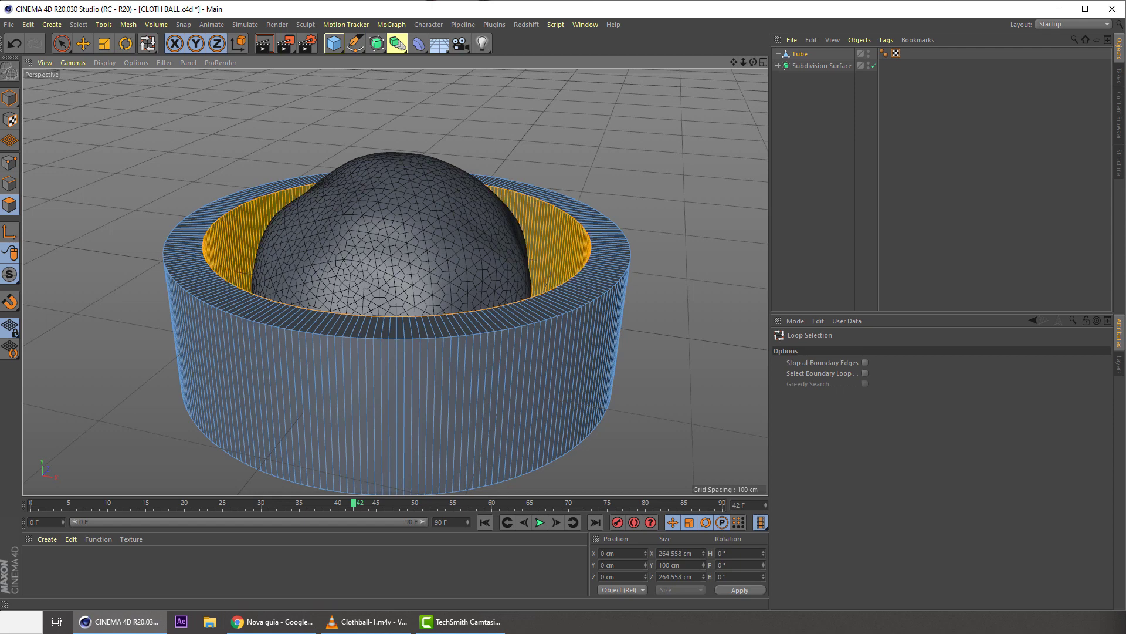
# - Try to grow the inner-wall selection, and run Optimize on all of the tube's points
pyautogui.click(75, 26)
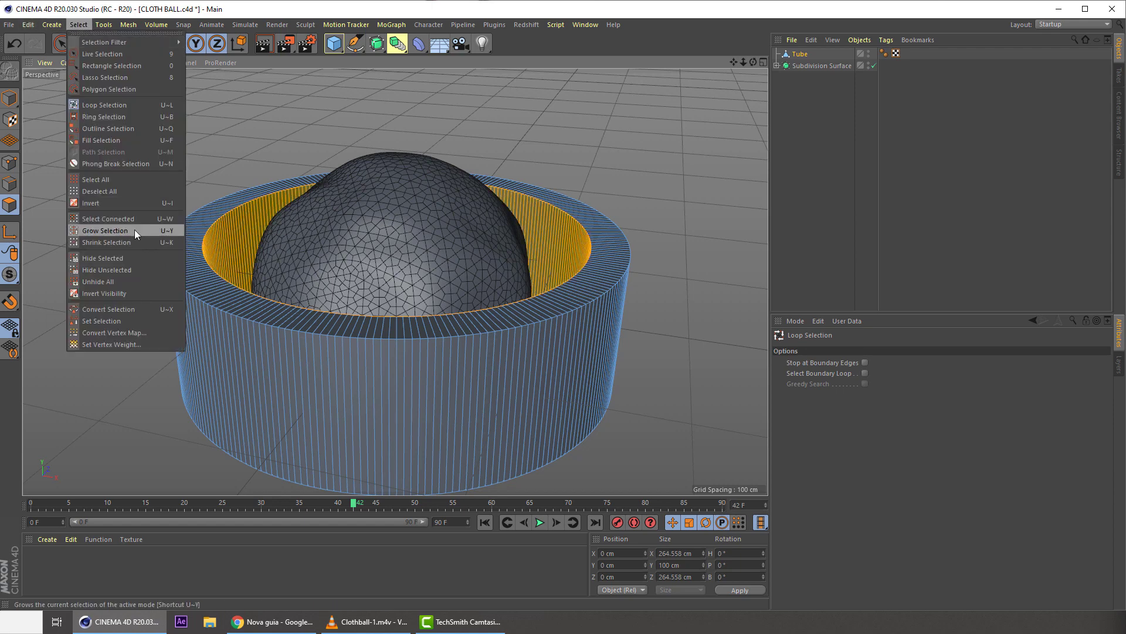
pyautogui.click(168, 228)
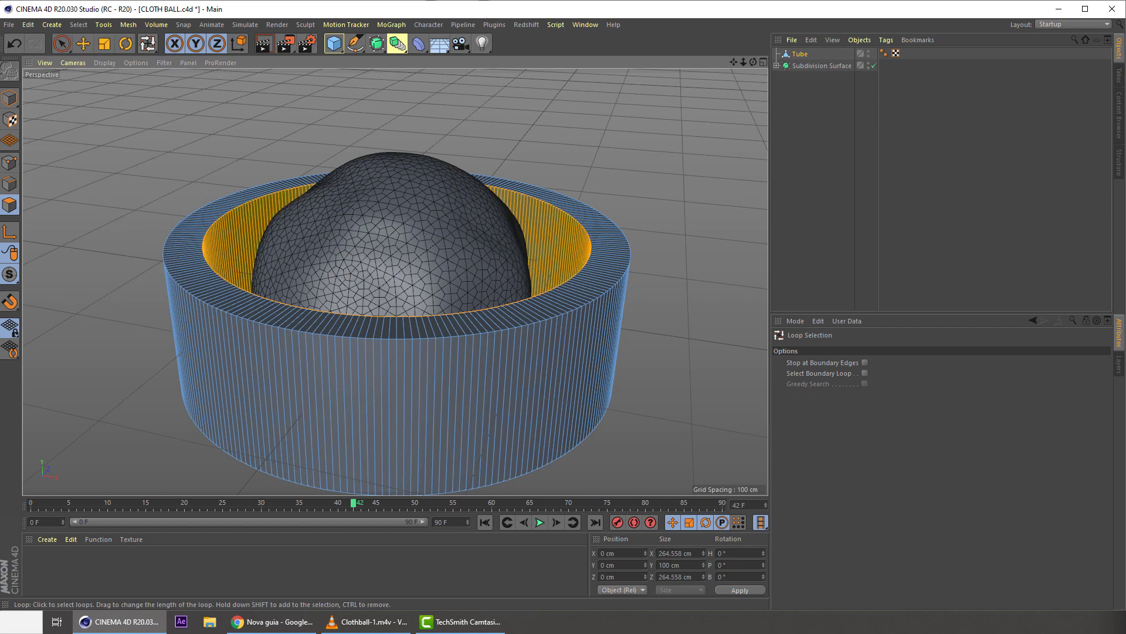
pyautogui.click(11, 171)
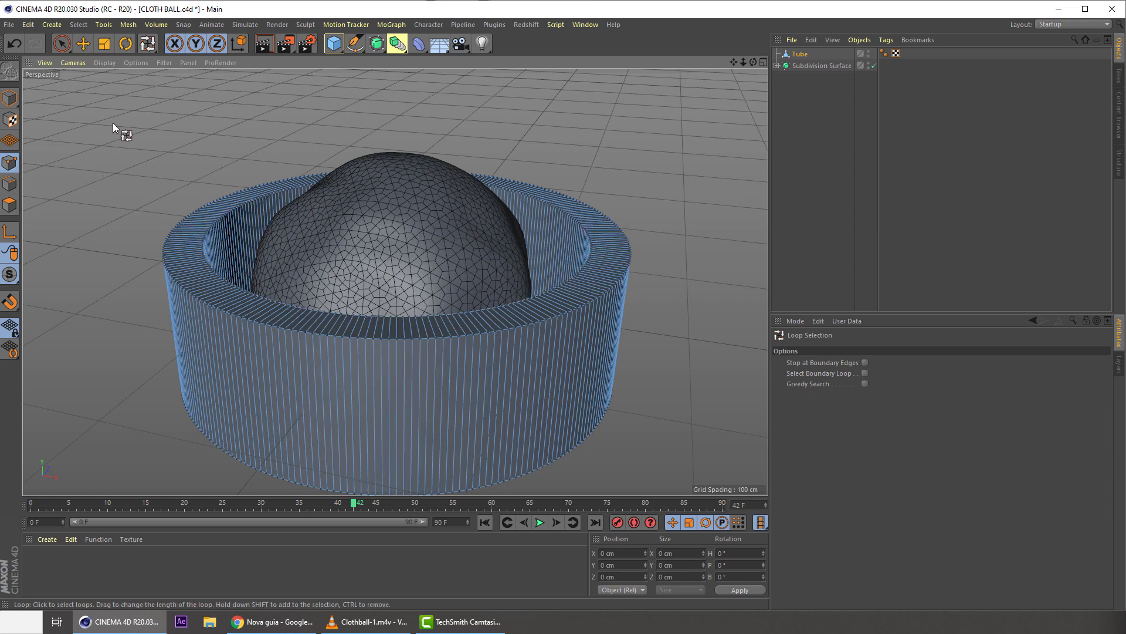
pyautogui.hotkey('ctrl', 'a')
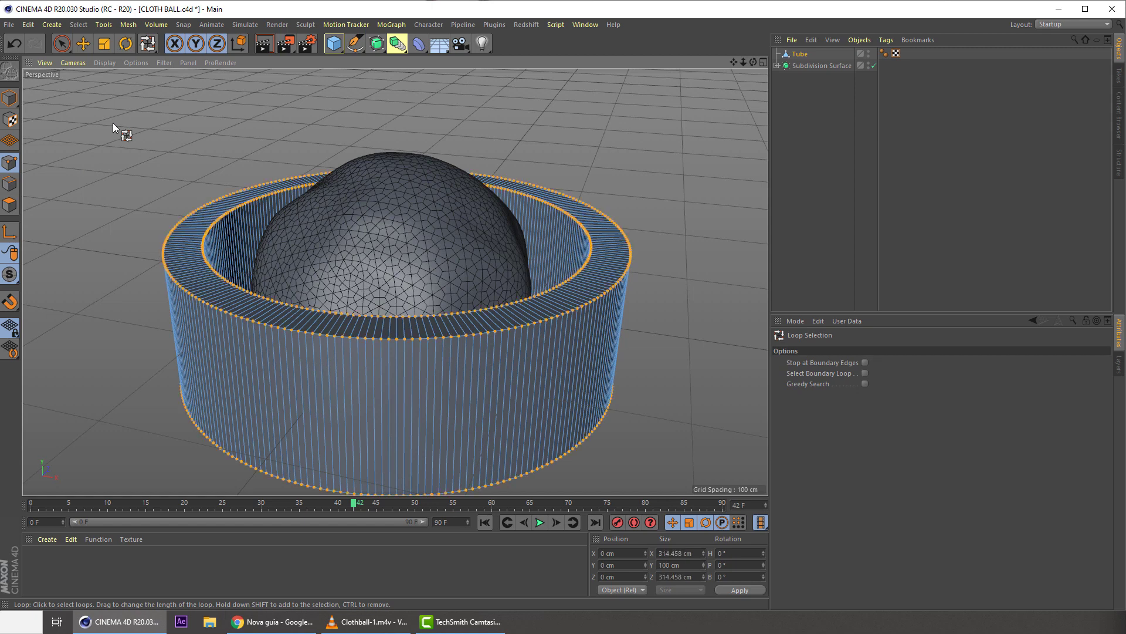
pyautogui.rightClick(579, 157)
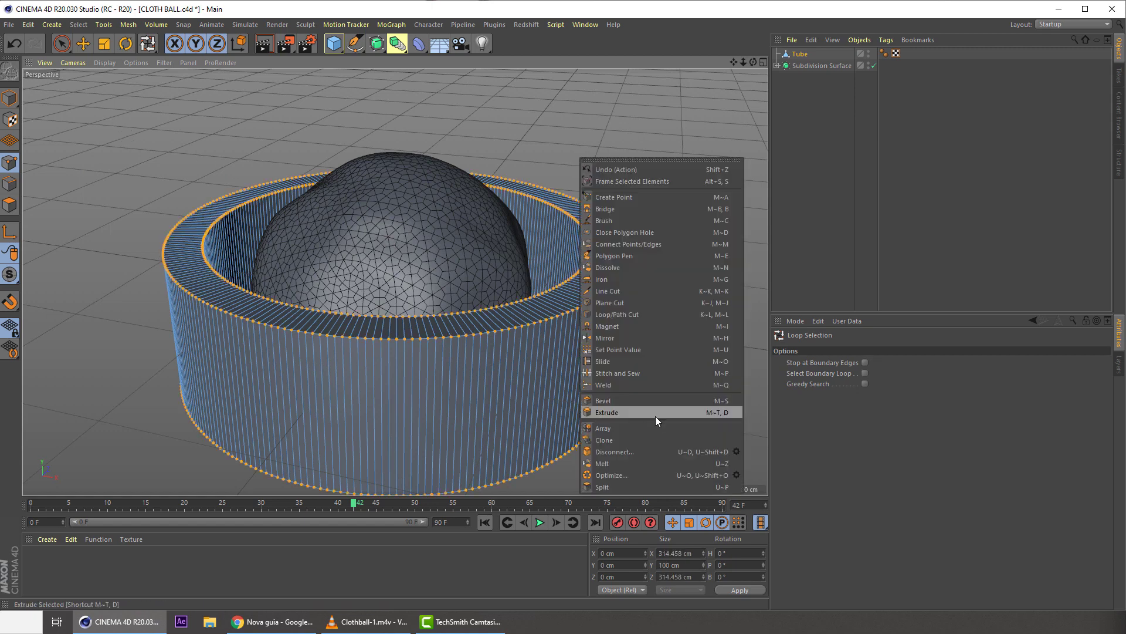
pyautogui.click(617, 474)
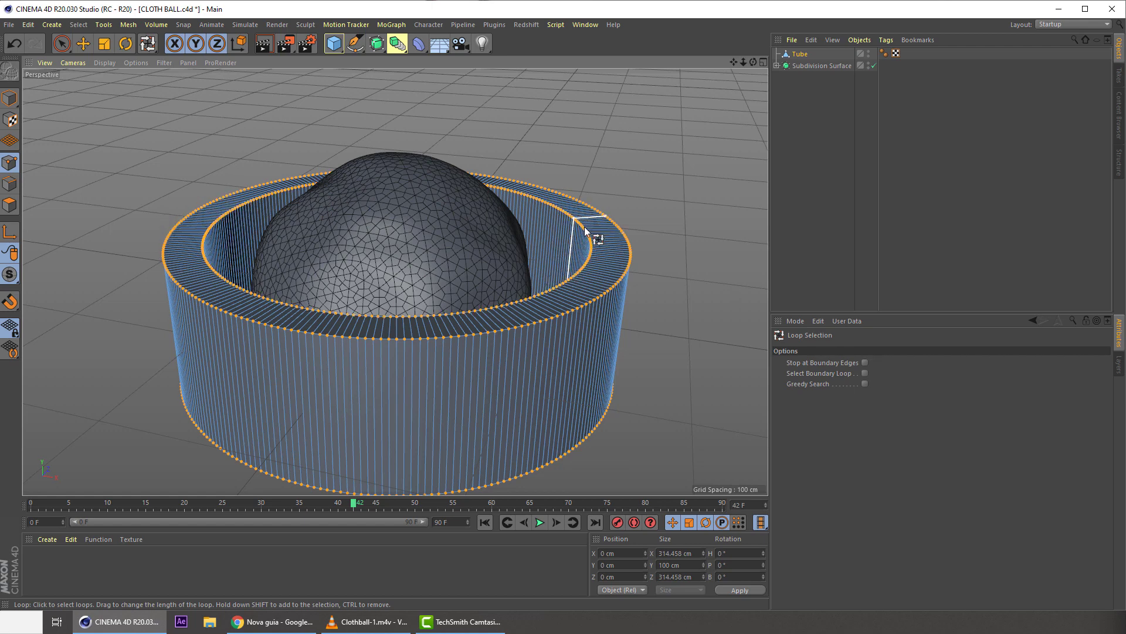
# - Grow the inner-wall selection to include both rims and delete these polygons, keeping only the tube's outer wall
pyautogui.click(13, 205)
pyautogui.click(255, 204)
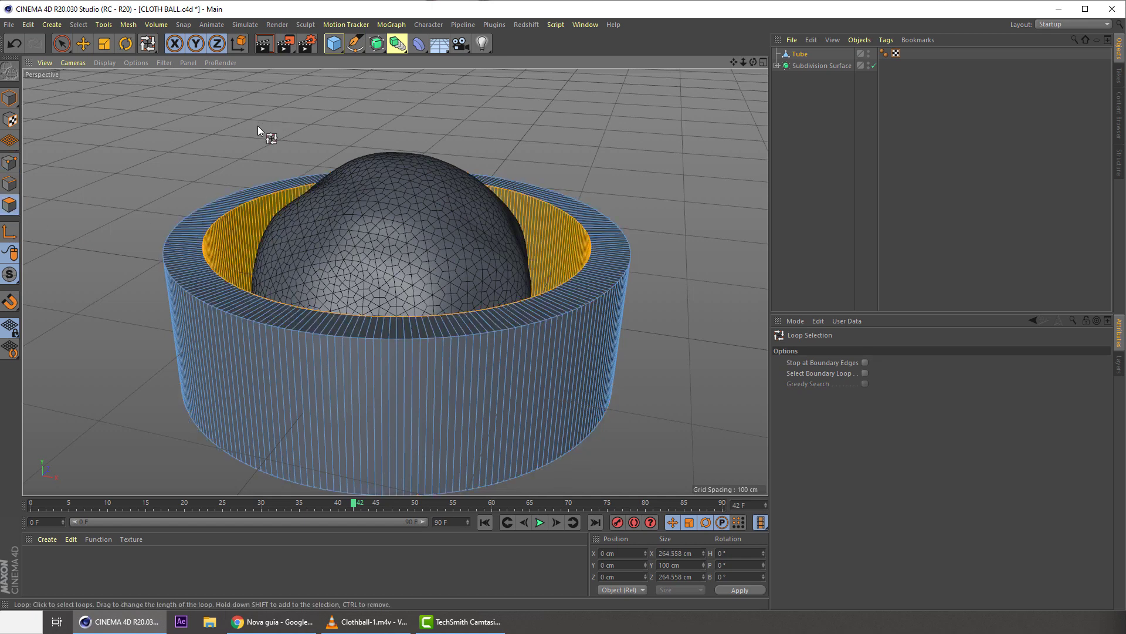
pyautogui.press('u')
pyautogui.press('y')
pyautogui.keyDown('alt'); pyautogui.moveTo(387, 234); pyautogui.dragTo(421, 245); pyautogui.keyUp('alt')
pyautogui.click(427, 248)
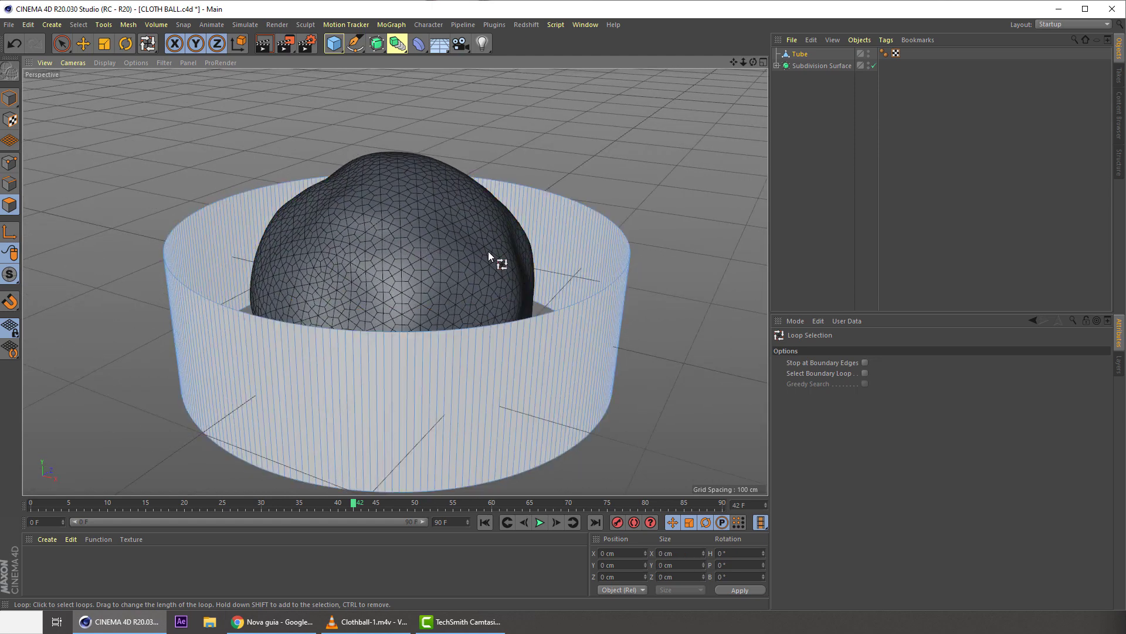
# - Scale the tube down uniformly in its cross-section and reduce its height, to about 259 cm across and 45 cm high
pyautogui.keyDown('alt'); pyautogui.moveTo(507, 237); pyautogui.dragTo(431, 166); pyautogui.keyUp('alt')
pyautogui.click(10, 98)
pyautogui.click(10, 163)
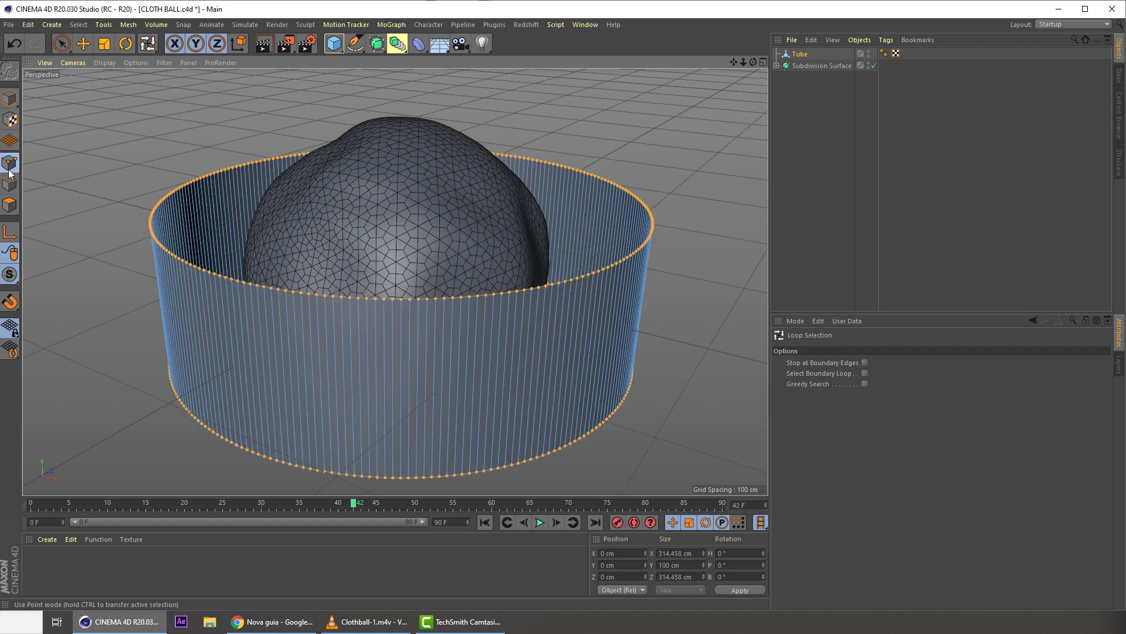
pyautogui.click(10, 98)
pyautogui.click(83, 43)
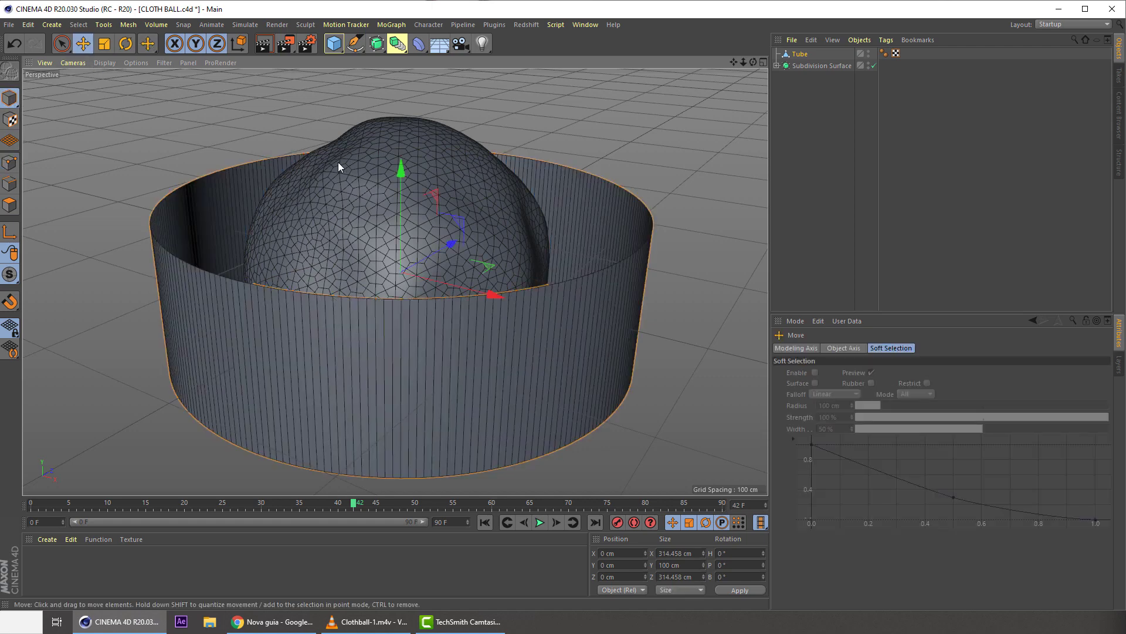
pyautogui.click(103, 44)
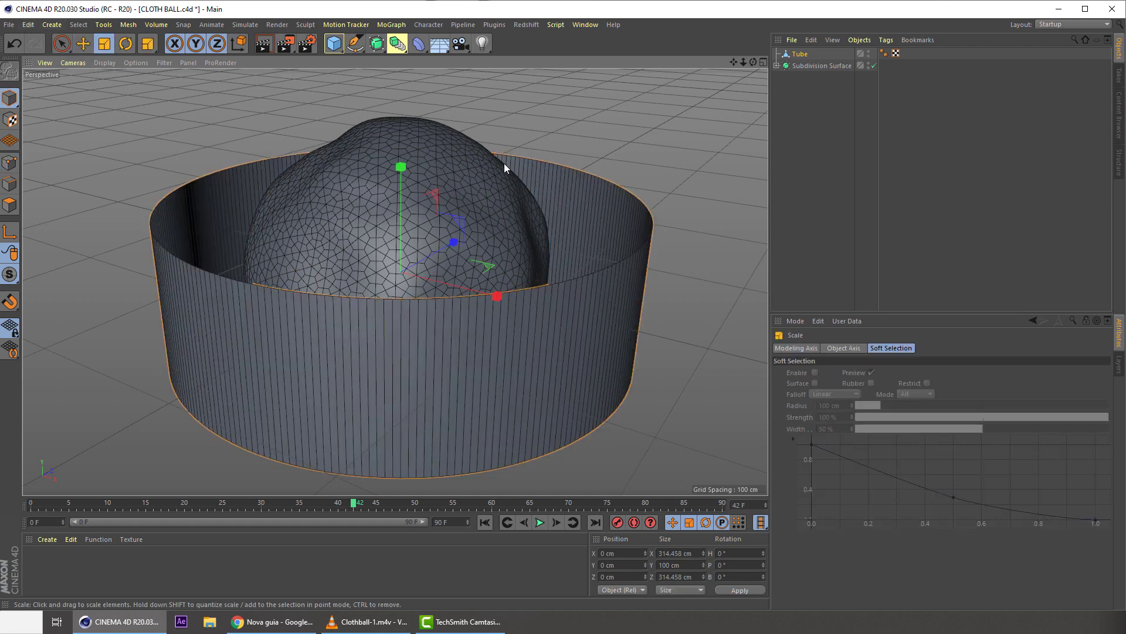
pyautogui.moveTo(502, 166); pyautogui.dragTo(402, 215)
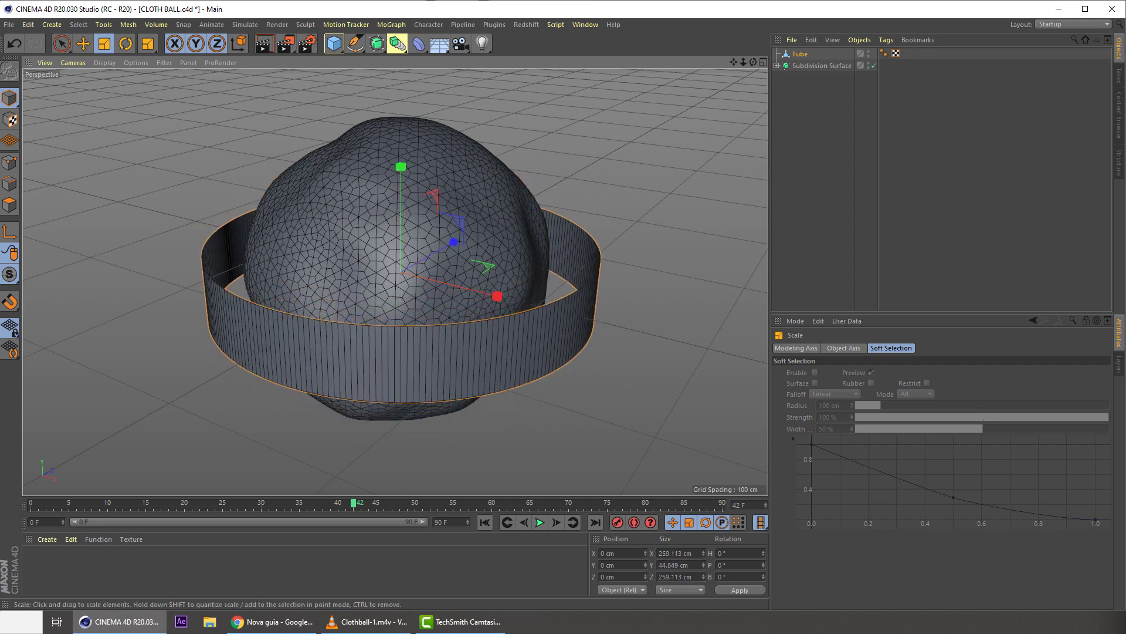
# - Ring-select all vertical edges around the tube's wall
pyautogui.click(9, 184)
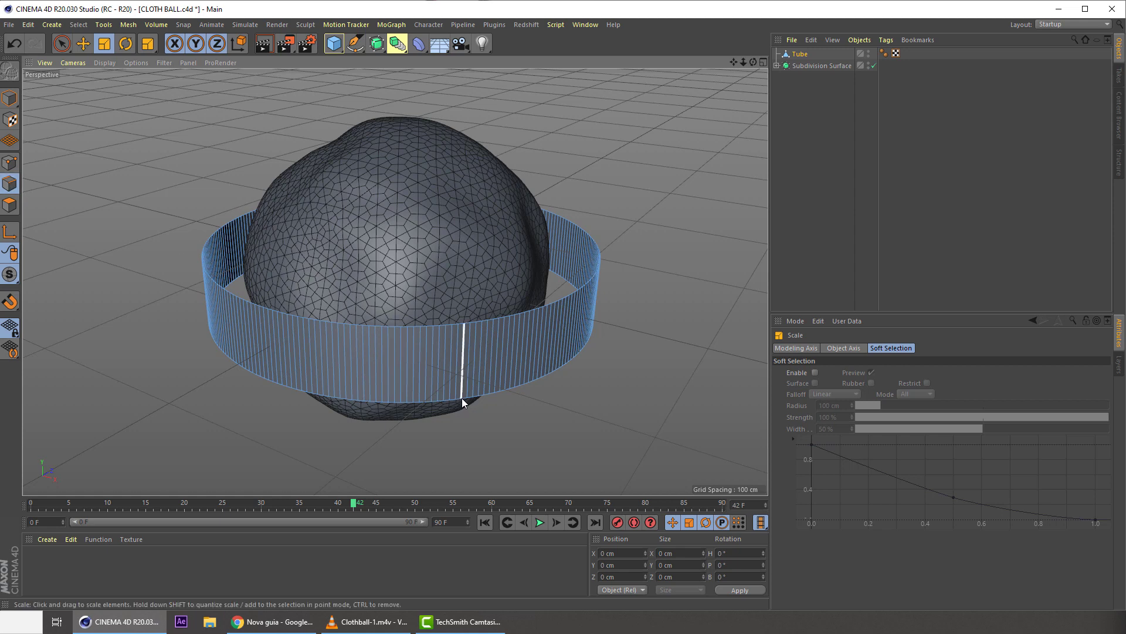
pyautogui.press('u')
pyautogui.press('l')
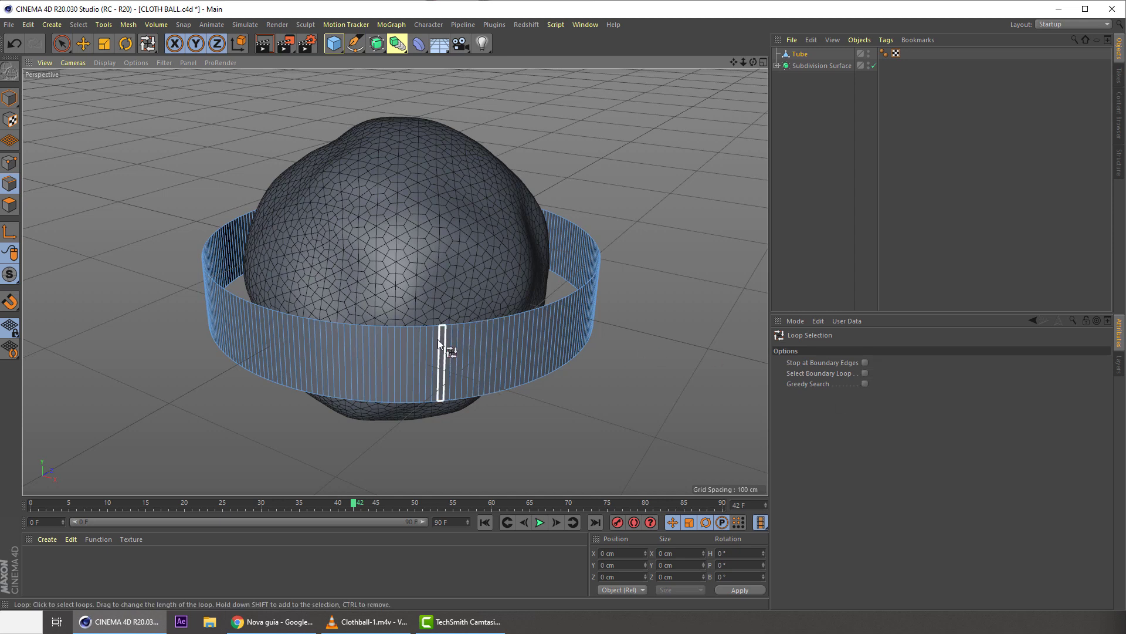
pyautogui.press('u')
pyautogui.press('b')
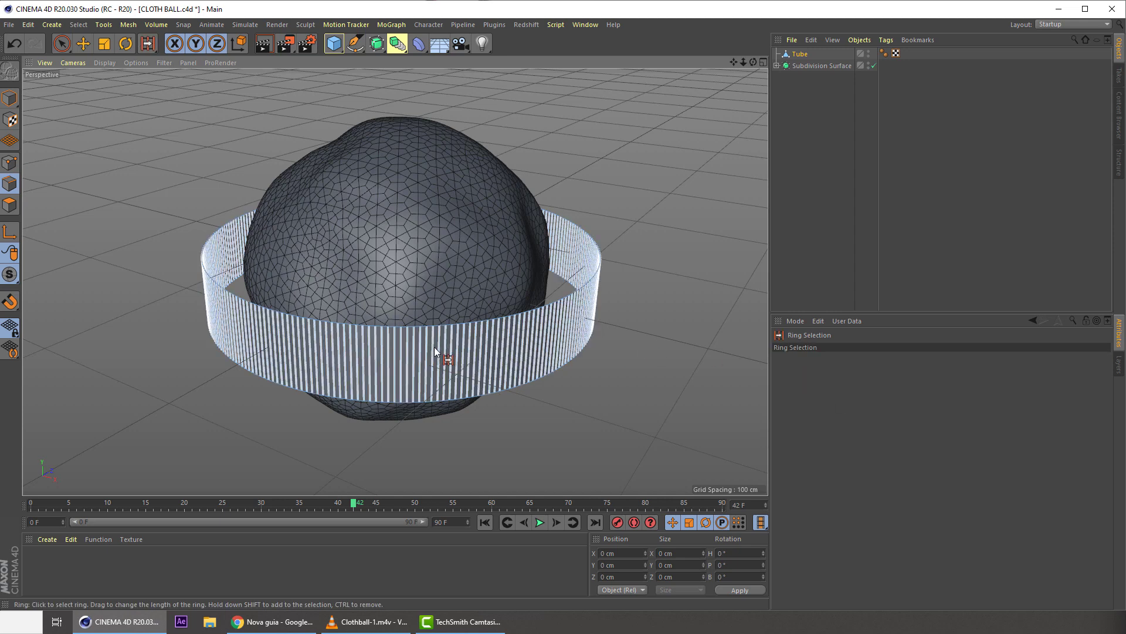
pyautogui.click(462, 357)
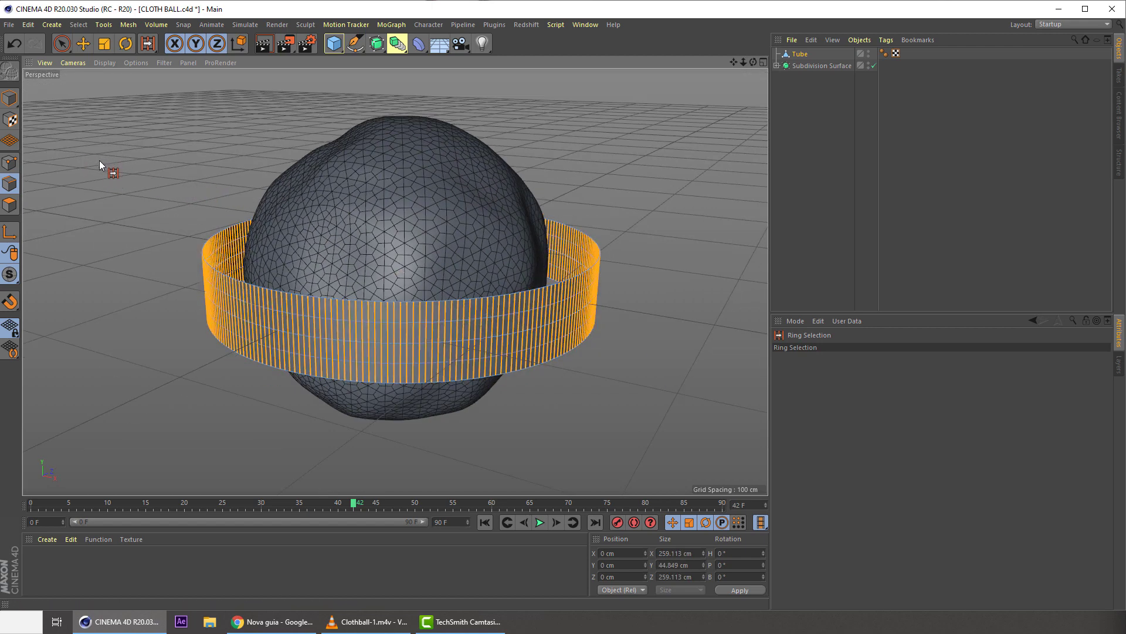
# - Cut the selected vertical edges with evenly spaced horizontal loops so the band becomes a dense grid of small squares
pyautogui.press('m')
pyautogui.press('Escape')
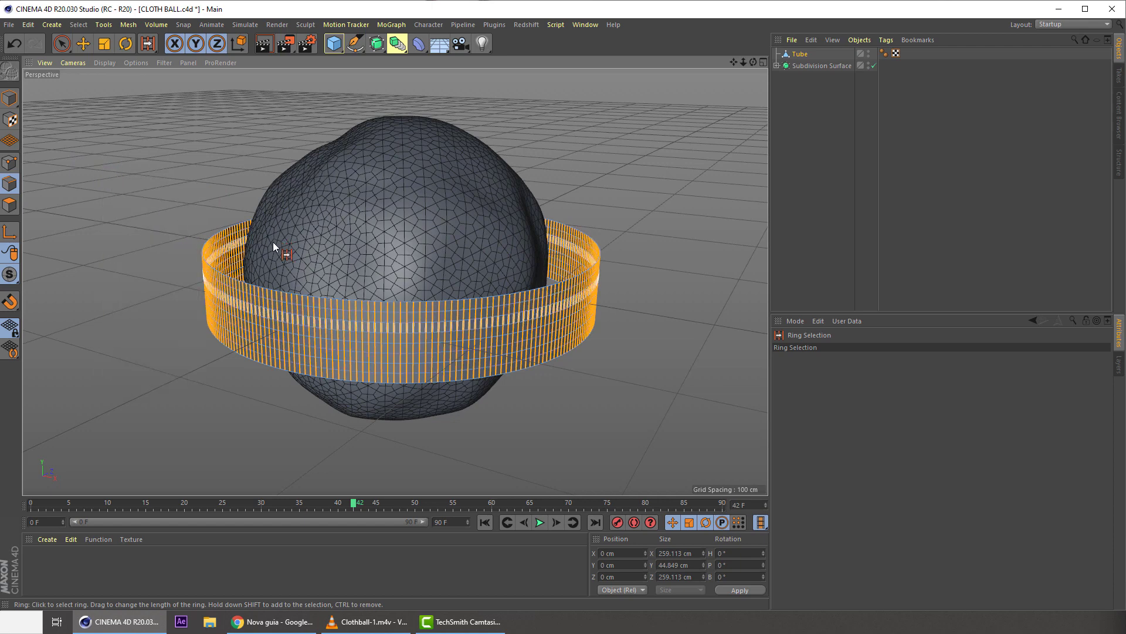
pyautogui.press('0')
pyautogui.scroll(3, 272, 242)
pyautogui.keyDown('alt'); pyautogui.moveTo(279, 188); pyautogui.dragTo(250, 159, button='middle'); pyautogui.keyUp('alt')
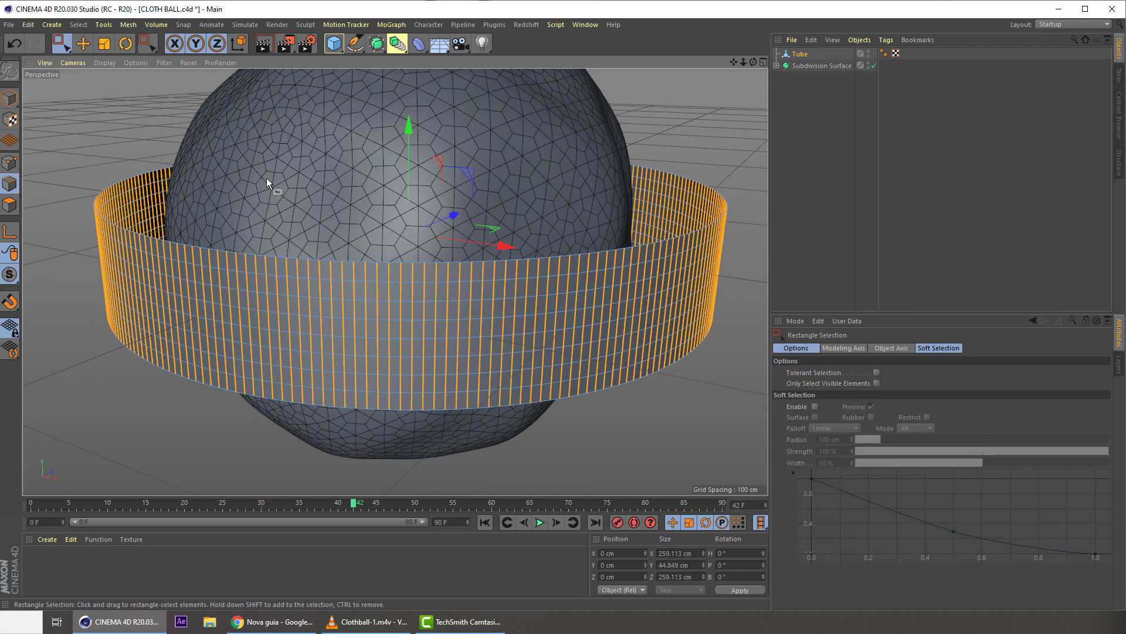
pyautogui.hotkey('ctrl', 'a')
pyautogui.hotkey('ctrl', 'z')
pyautogui.keyDown('alt'); pyautogui.moveTo(431, 280); pyautogui.dragTo(400, 244); pyautogui.keyUp('alt')
pyautogui.hotkey('ctrl', 'y')
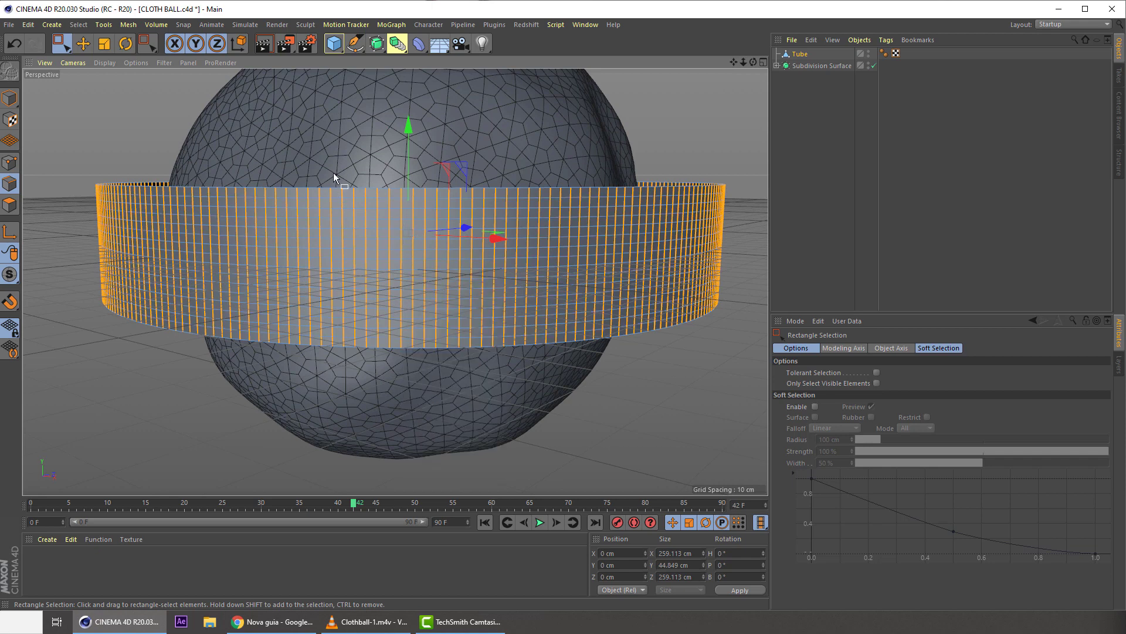
pyautogui.keyDown('alt'); pyautogui.moveTo(333, 172); pyautogui.dragTo(196, 101); pyautogui.keyUp('alt')
pyautogui.click(9, 98)
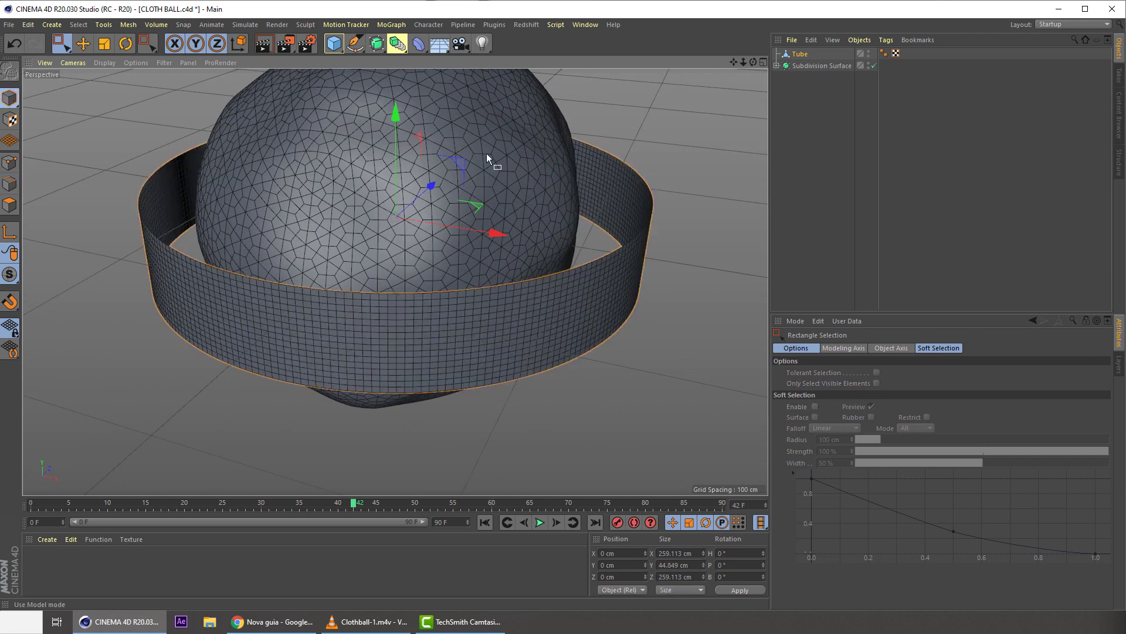
# - Rename the tube as WHIT FABRIC and the Subdivision Surface as MAIN SPHERE
pyautogui.doubleClick(801, 53)
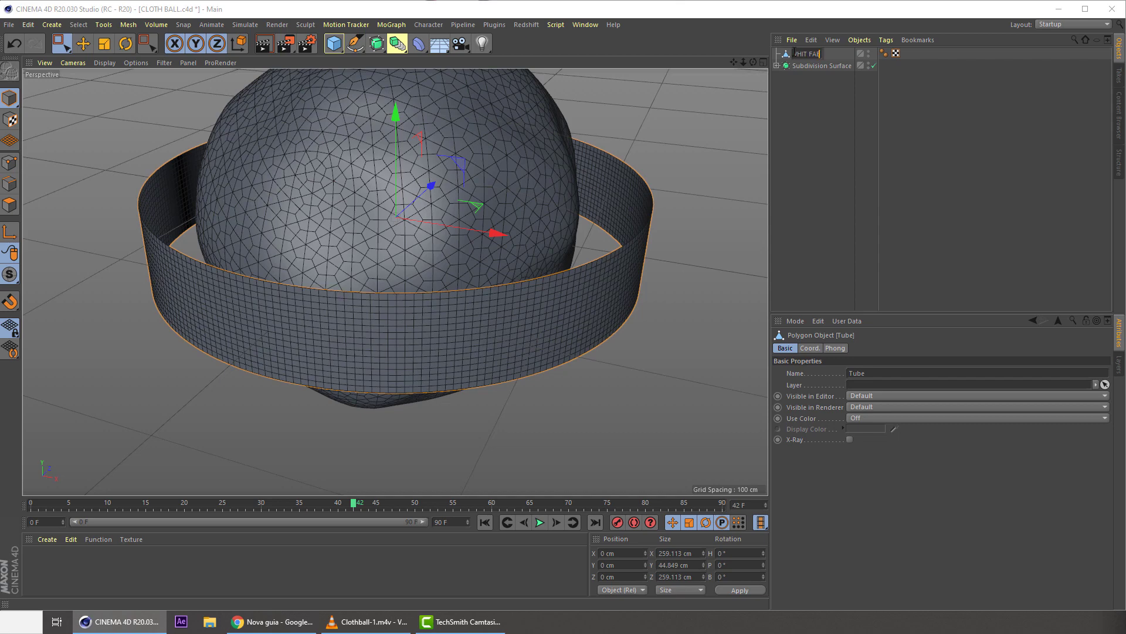
pyautogui.write('WHIT FABRIC')
pyautogui.press('Return')
pyautogui.doubleClick(797, 66)
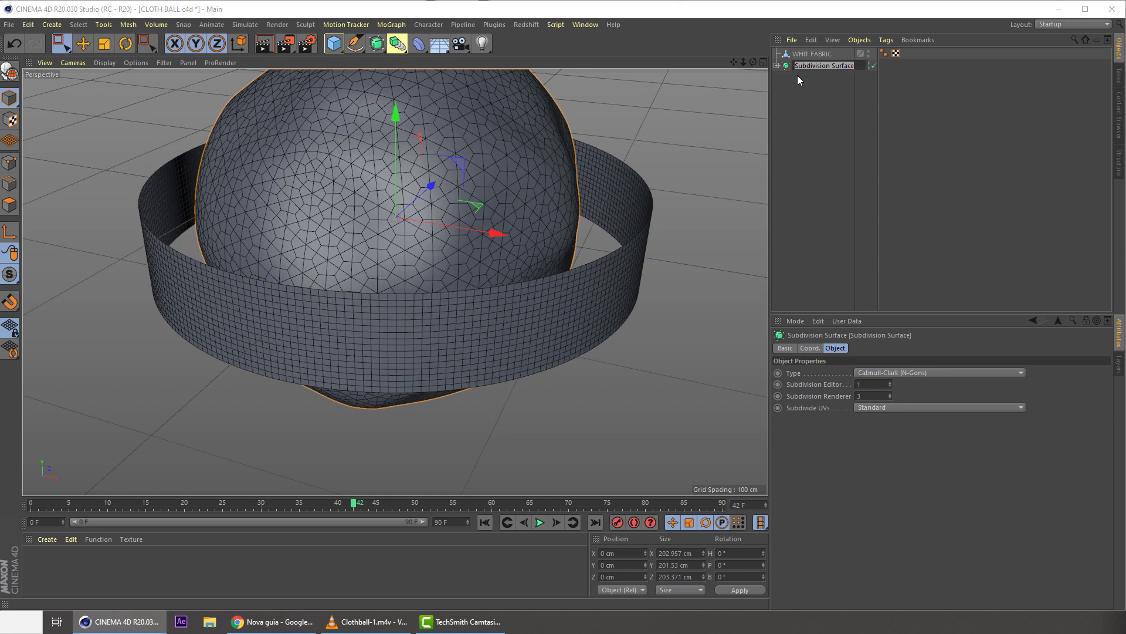
pyautogui.write('MAIN SPHERE')
pyautogui.press('Return')
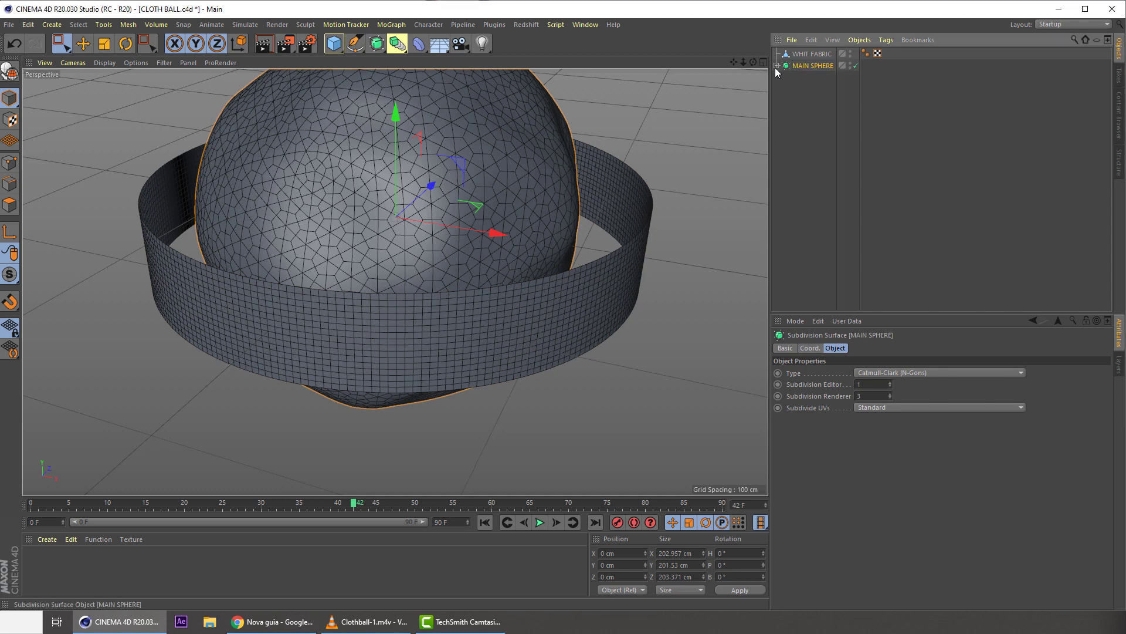
pyautogui.click(775, 66)
pyautogui.click(776, 67)
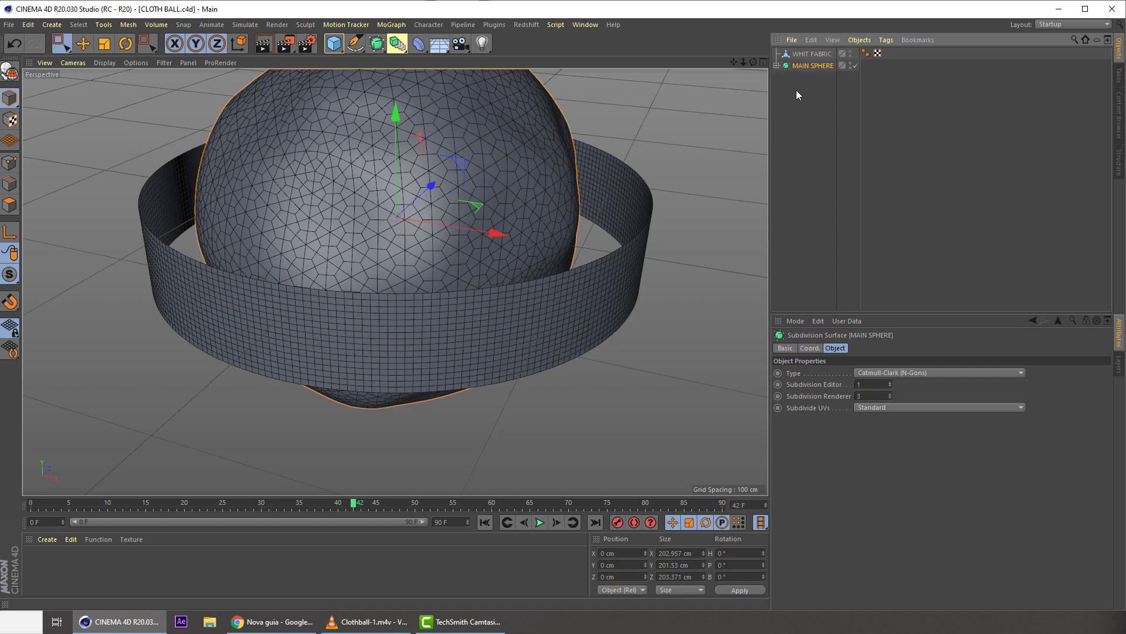
# - Add a Collision deformer as a child of the WHIT FABRIC band
pyautogui.click(812, 53)
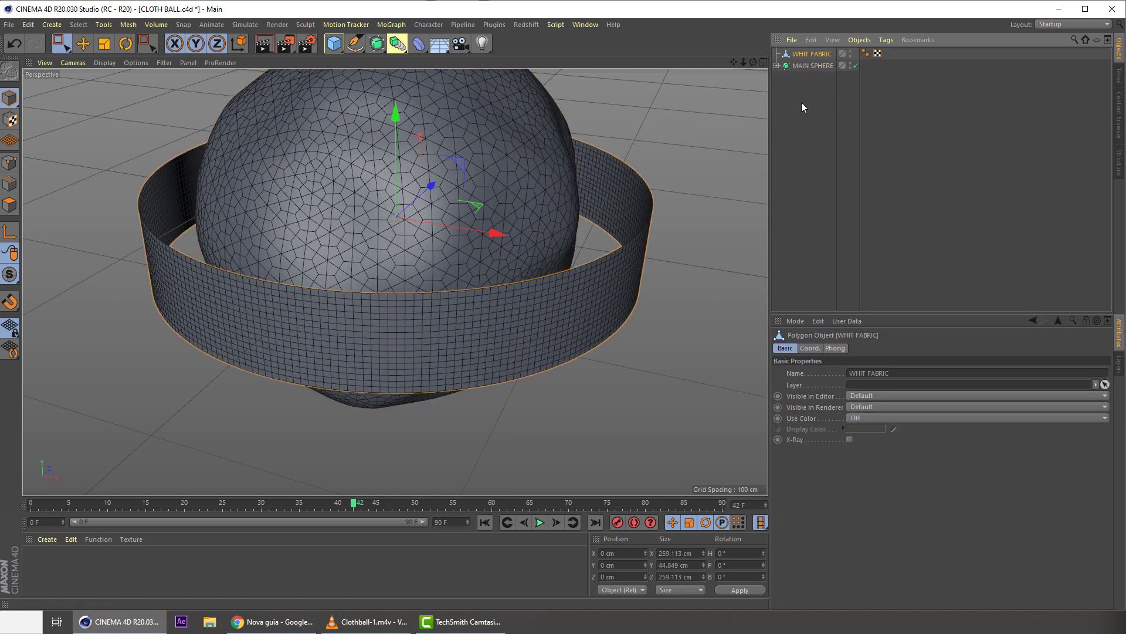
pyautogui.hotkey('shift', 'c')
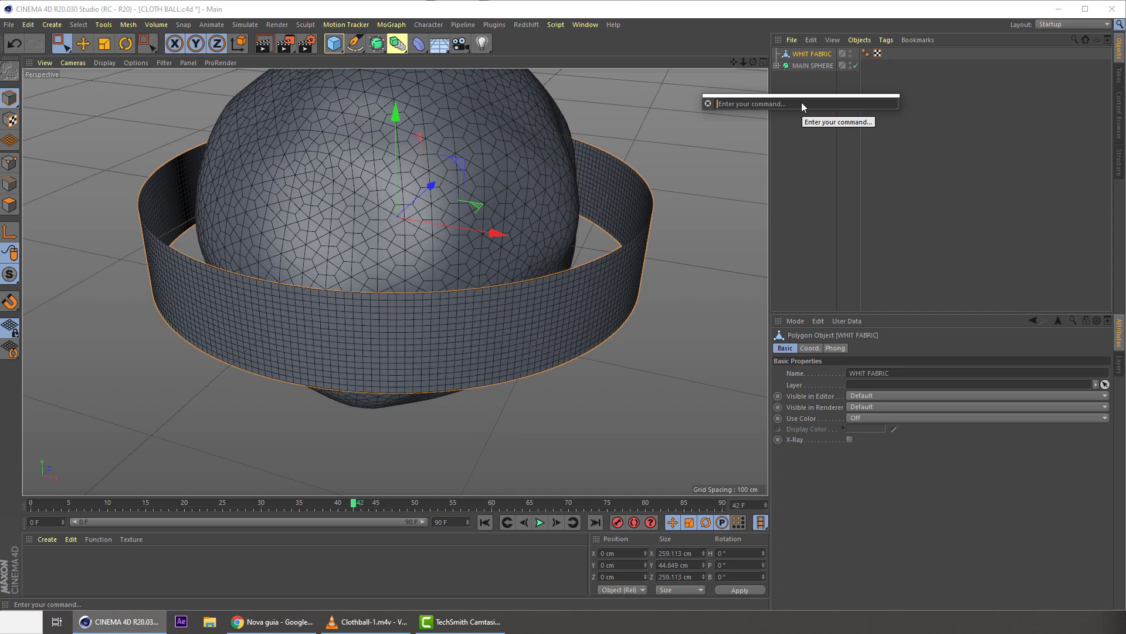
pyautogui.write('COLL')
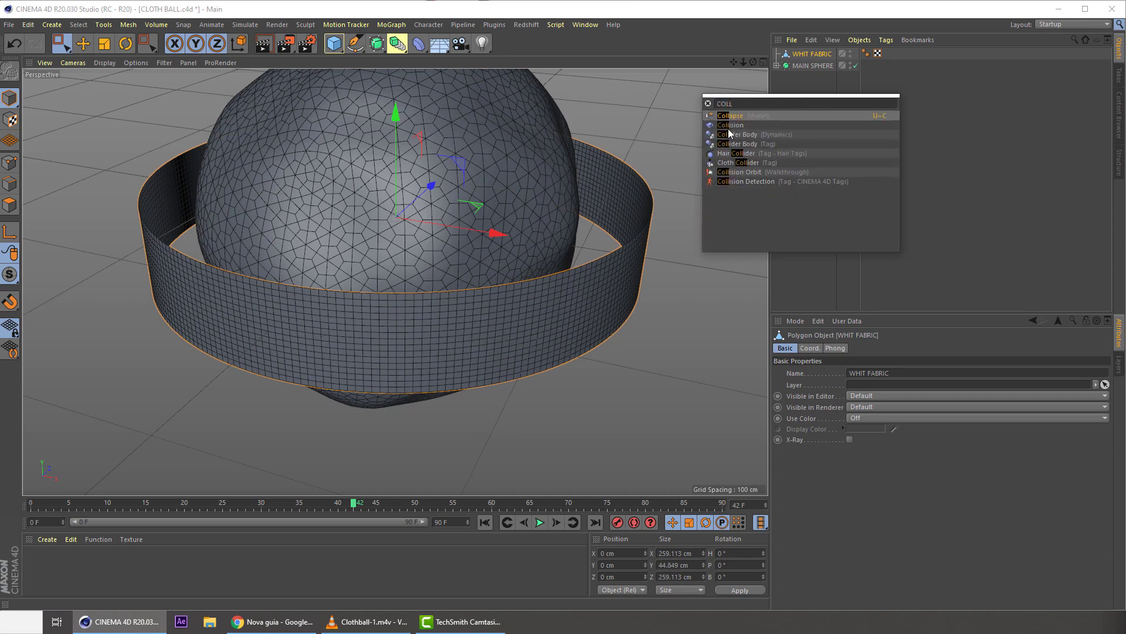
pyautogui.click(730, 126)
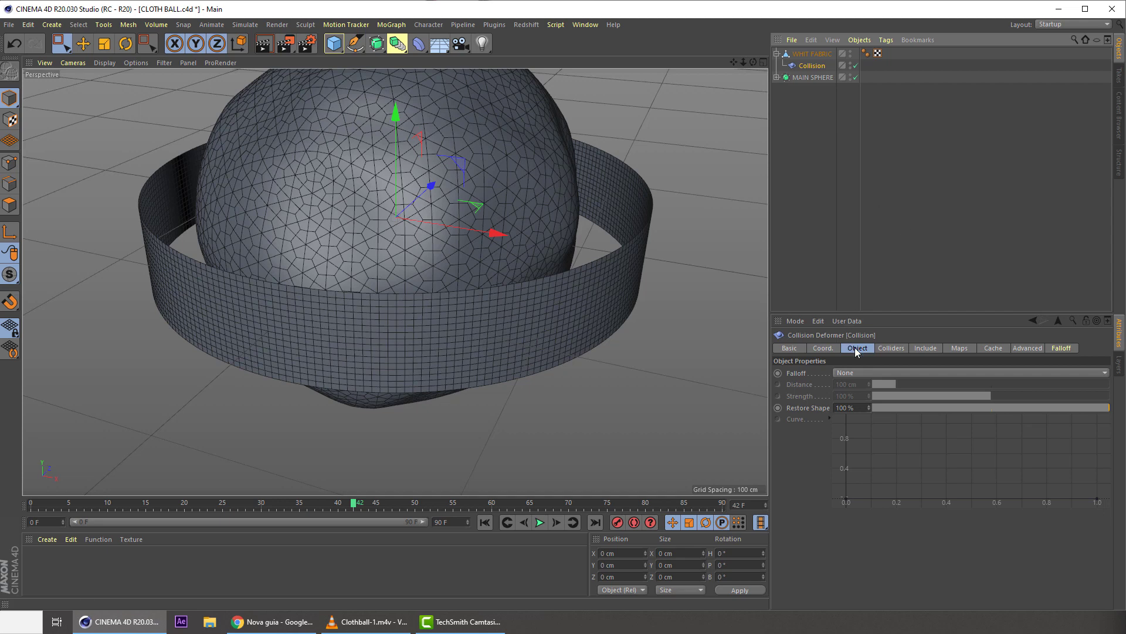
# - Assign MAIN SPHERE as the Collision deformer's collider and set its solver to Inside (Stretch)
pyautogui.click(889, 350)
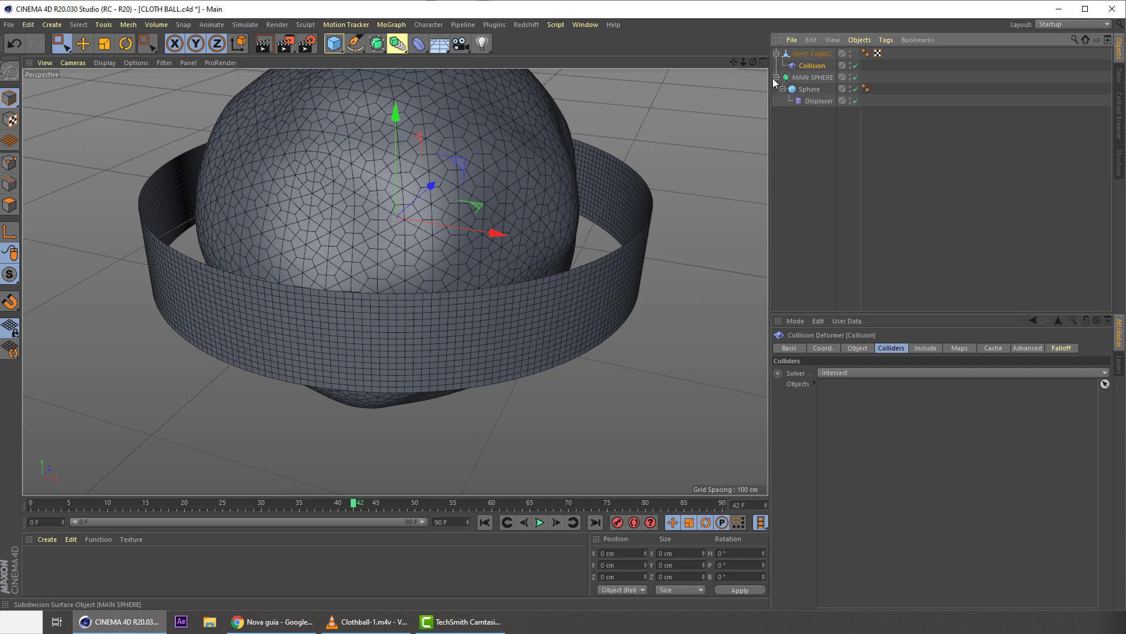
pyautogui.moveTo(812, 77); pyautogui.dragTo(903, 476)
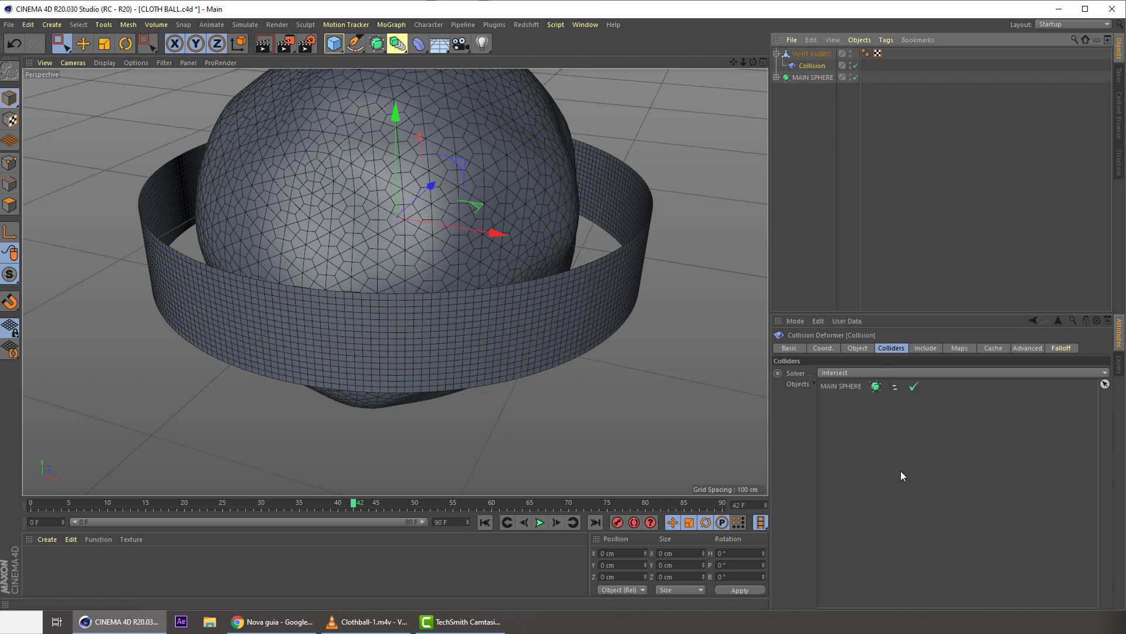
pyautogui.click(865, 374)
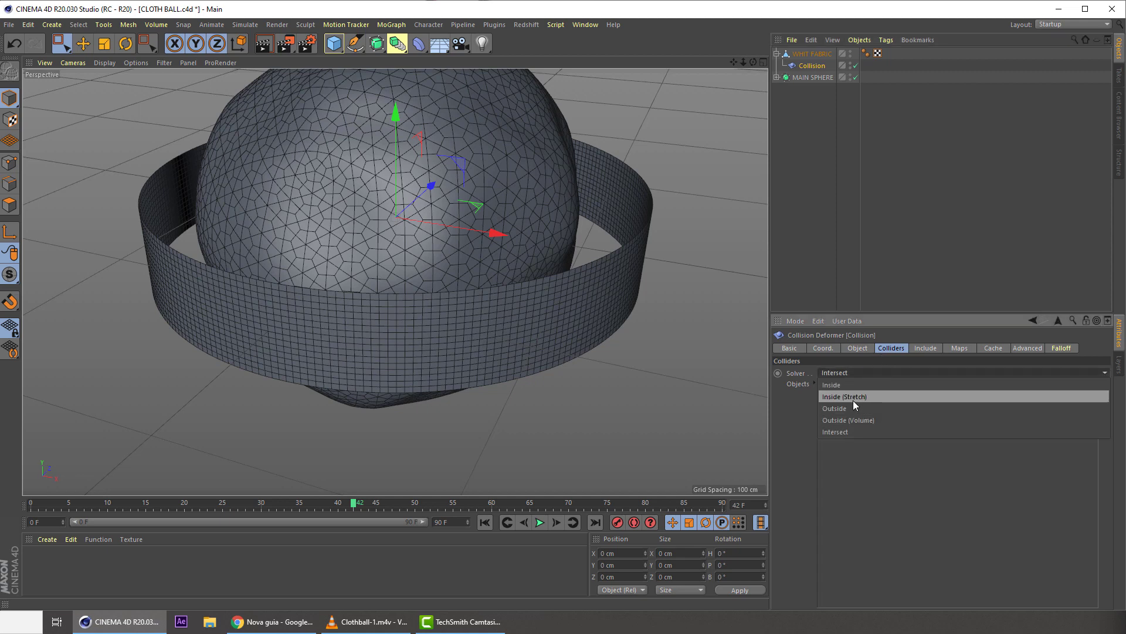
pyautogui.click(853, 398)
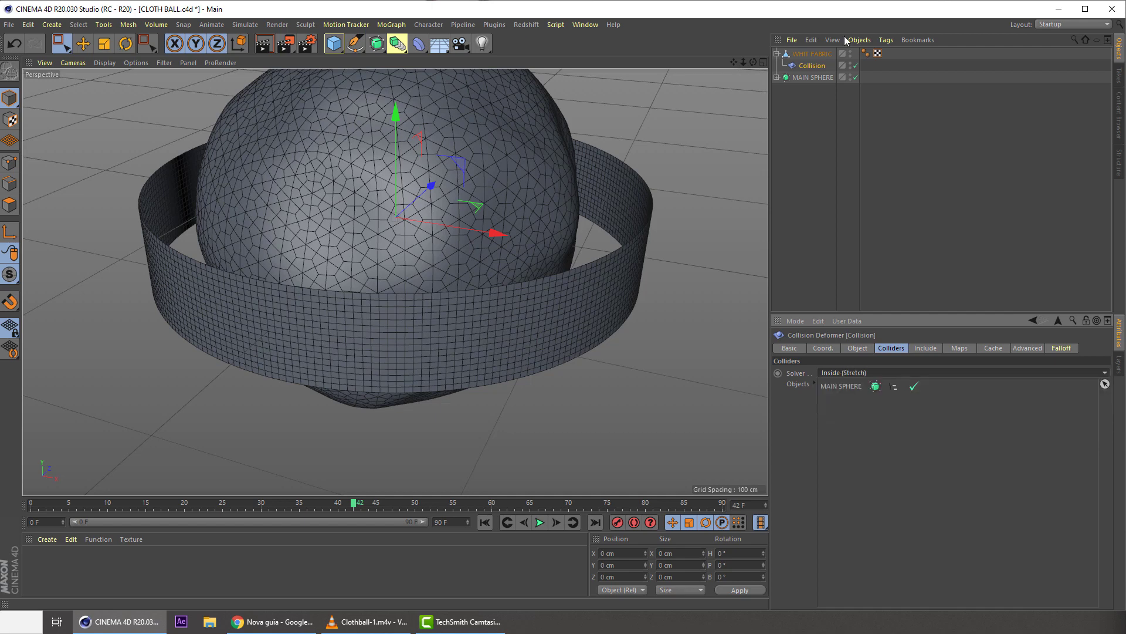
# - Scale the WHIT FABRIC band down to about 179 cm across and 31 cm high, and play the animation to test its fit
pyautogui.click(809, 54)
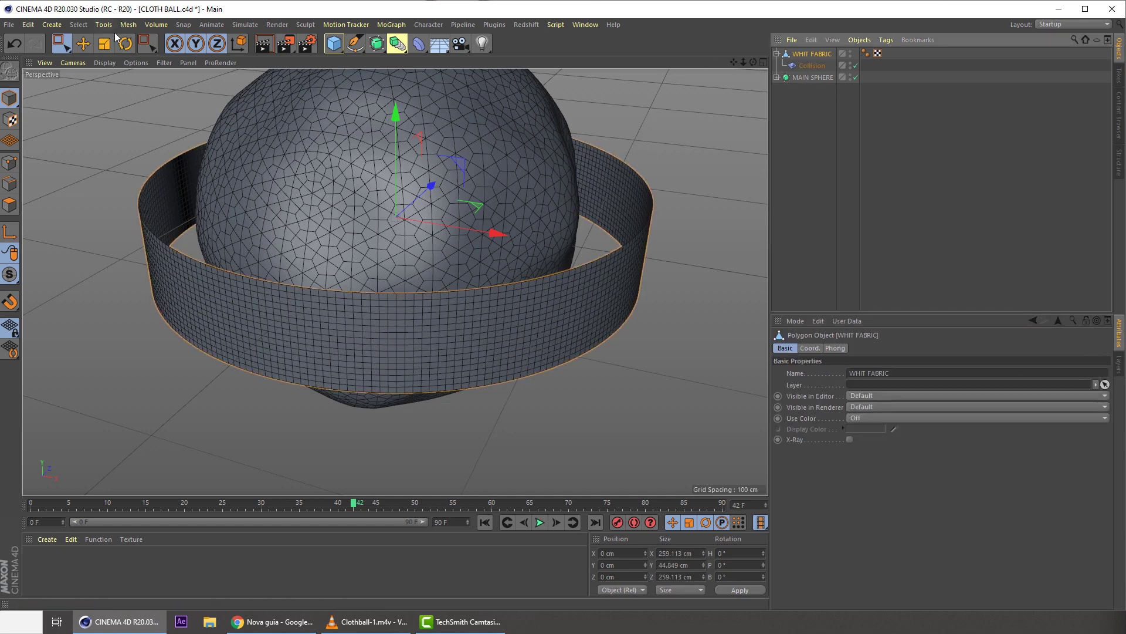
pyautogui.press('t')
pyautogui.moveTo(660, 137); pyautogui.dragTo(543, 235)
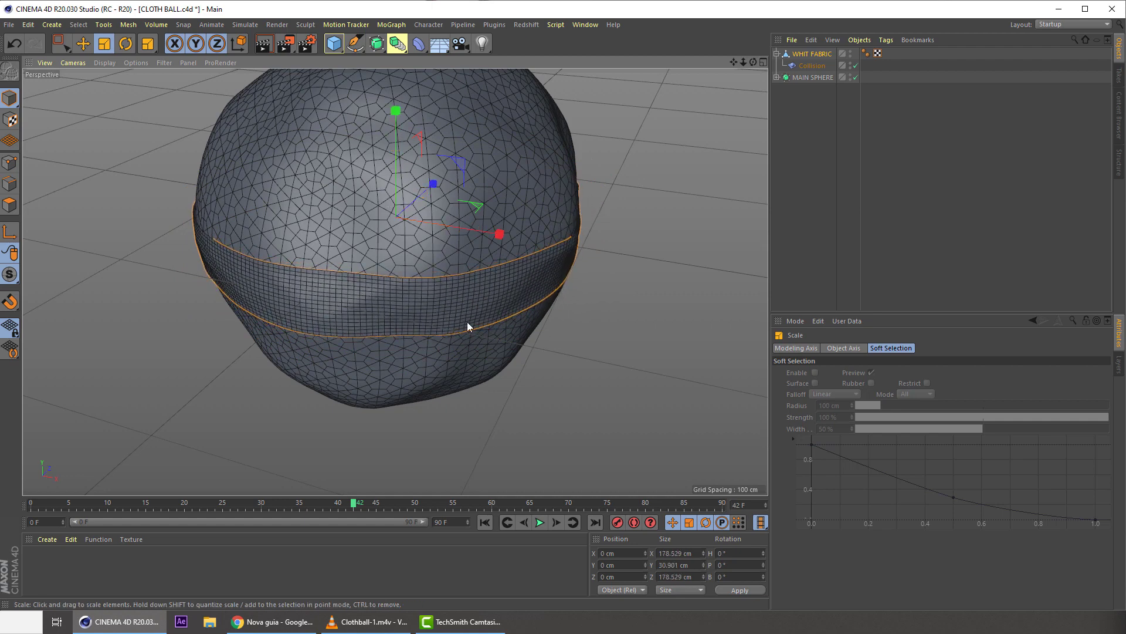
pyautogui.click(359, 508)
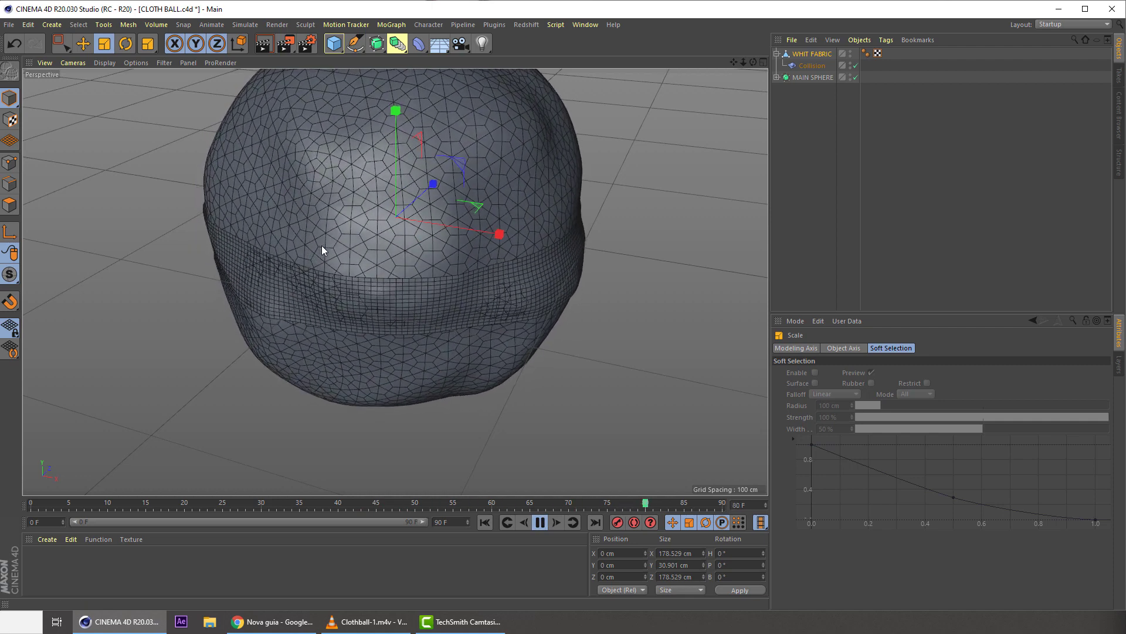
pyautogui.click(542, 524)
# - Move the WHIT FABRIC band up to the sphere's upper part, to about Y 53 cm
pyautogui.keyDown('alt'); pyautogui.moveTo(400, 252); pyautogui.dragTo(330, 125); pyautogui.keyUp('alt')
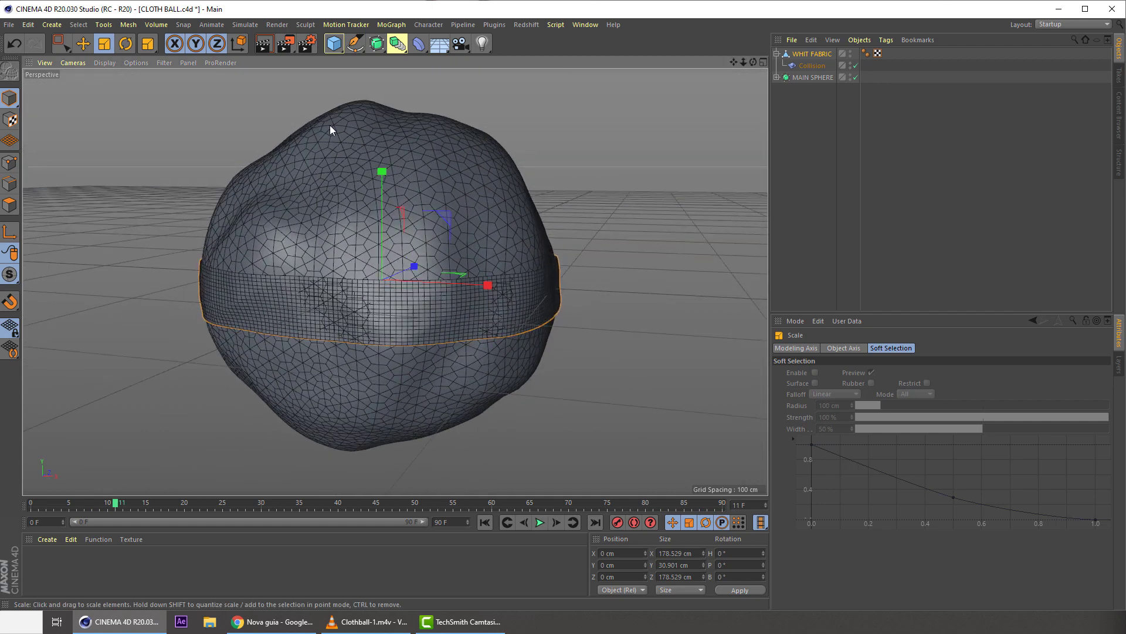
pyautogui.press('e')
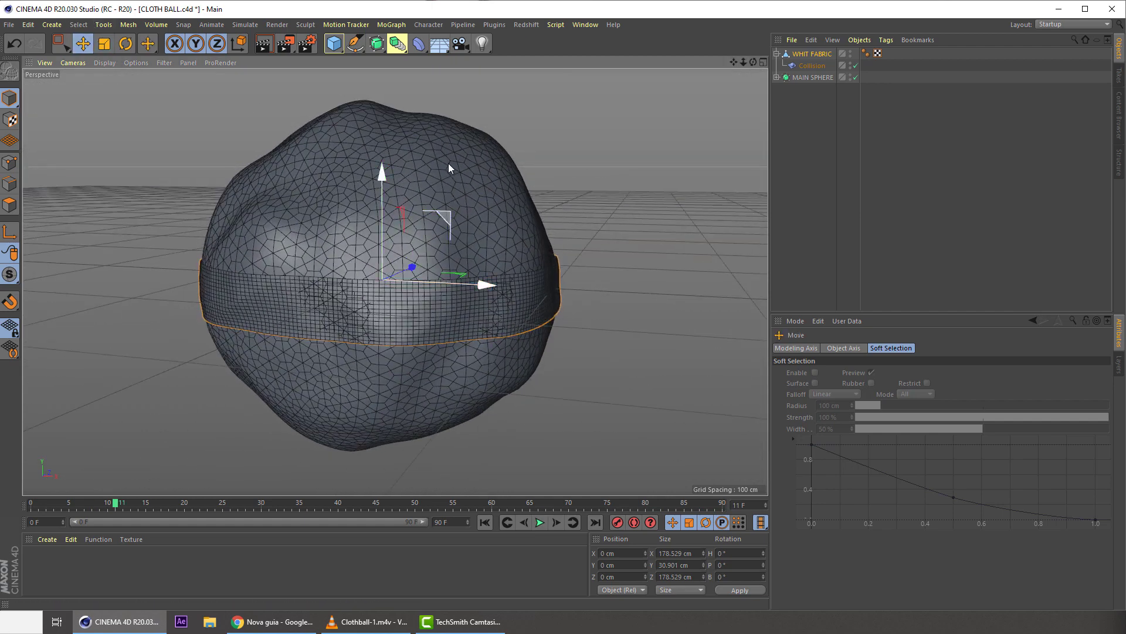
pyautogui.moveTo(449, 163); pyautogui.dragTo(432, 181)
# - Tilt the band to a bank rotation of about -12.5° and scale it down to about 144 cm across
pyautogui.click(111, 48)
pyautogui.click(124, 46)
pyautogui.moveTo(420, 143); pyautogui.dragTo(165, 70)
pyautogui.press('t')
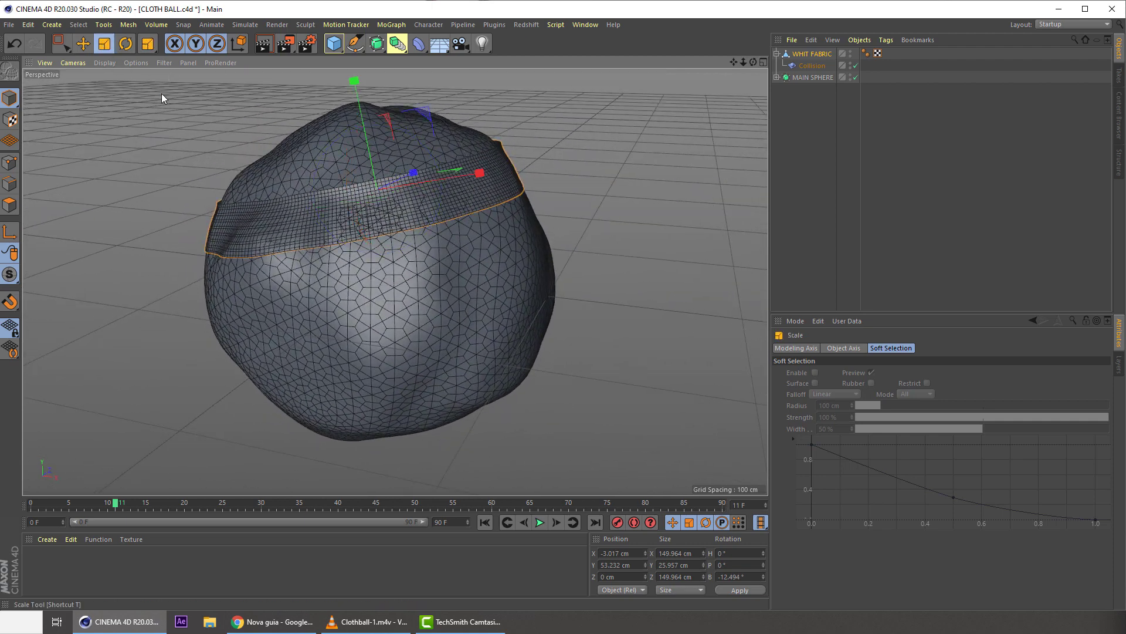
pyautogui.moveTo(448, 114)
pyautogui.mouseDown()
pyautogui.moveTo(438, 123)
pyautogui.moveTo(446, 113)
pyautogui.mouseUp()
# - Duplicate the WHIT FABRIC band down to about Y 9 cm and stretch the copy to about 39 cm high
pyautogui.press('e')
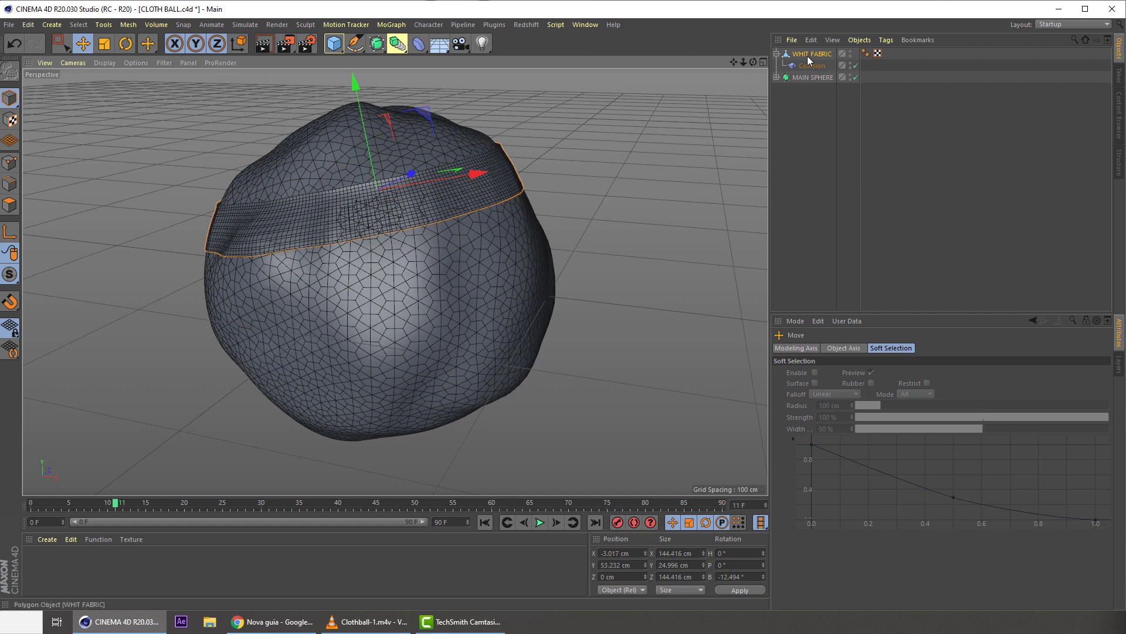
pyautogui.click(776, 54)
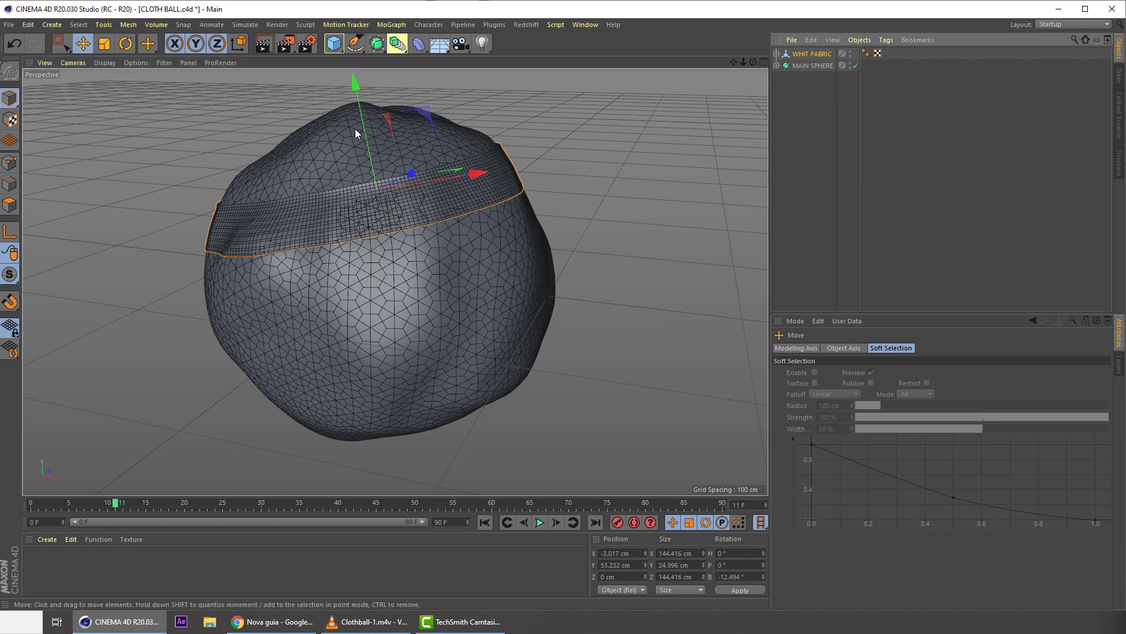
pyautogui.click(239, 44)
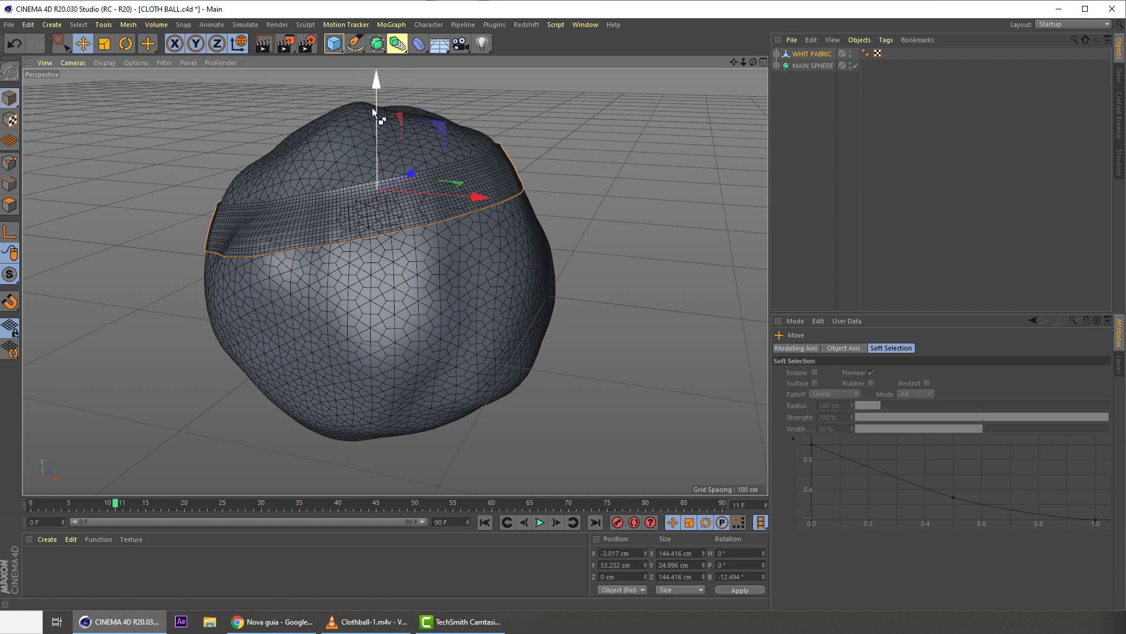
pyautogui.moveTo(374, 112); pyautogui.dragTo(340, 96)
pyautogui.click(105, 45)
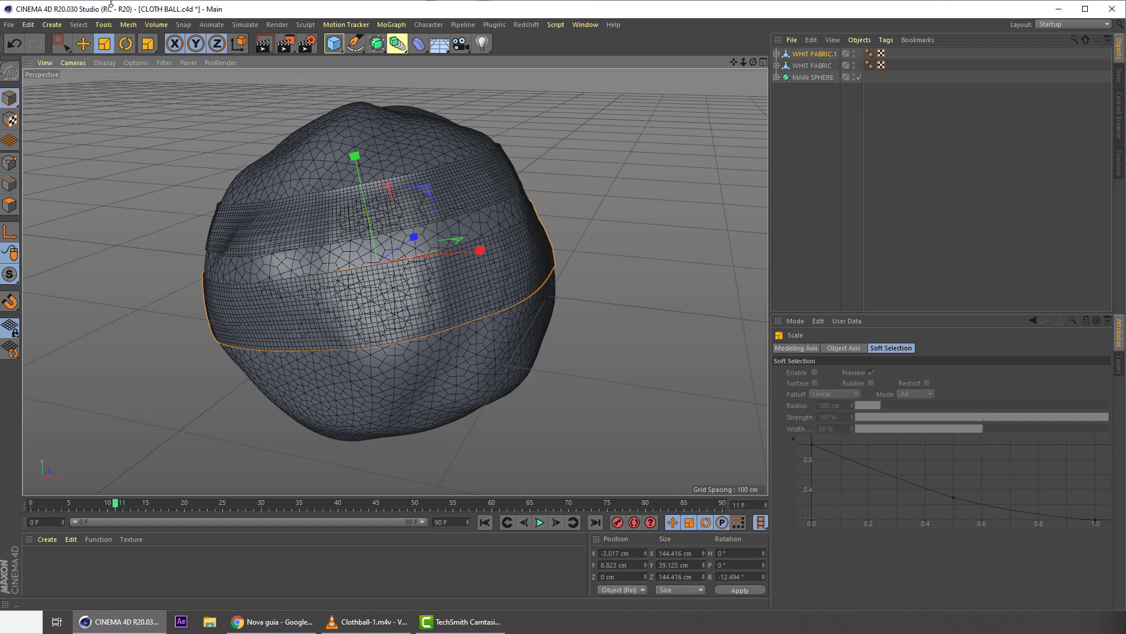
# - Rotate the copied band, and switch to the video player to look at the Clothball-1.m4v reference
pyautogui.click(126, 44)
pyautogui.moveTo(411, 220); pyautogui.dragTo(457, 240)
pyautogui.click(366, 620)
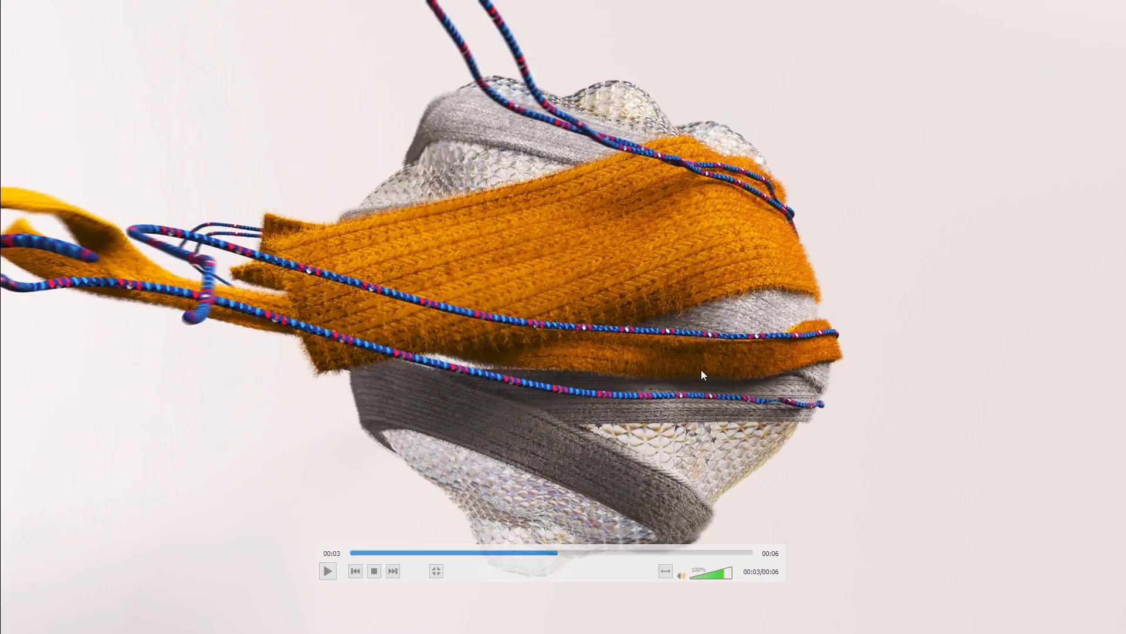
# - Switch back to Cinema 4D and move the WHIT FABRIC.1 band up to about Y 22 cm
pyautogui.hotkey('alt', 'Tab')
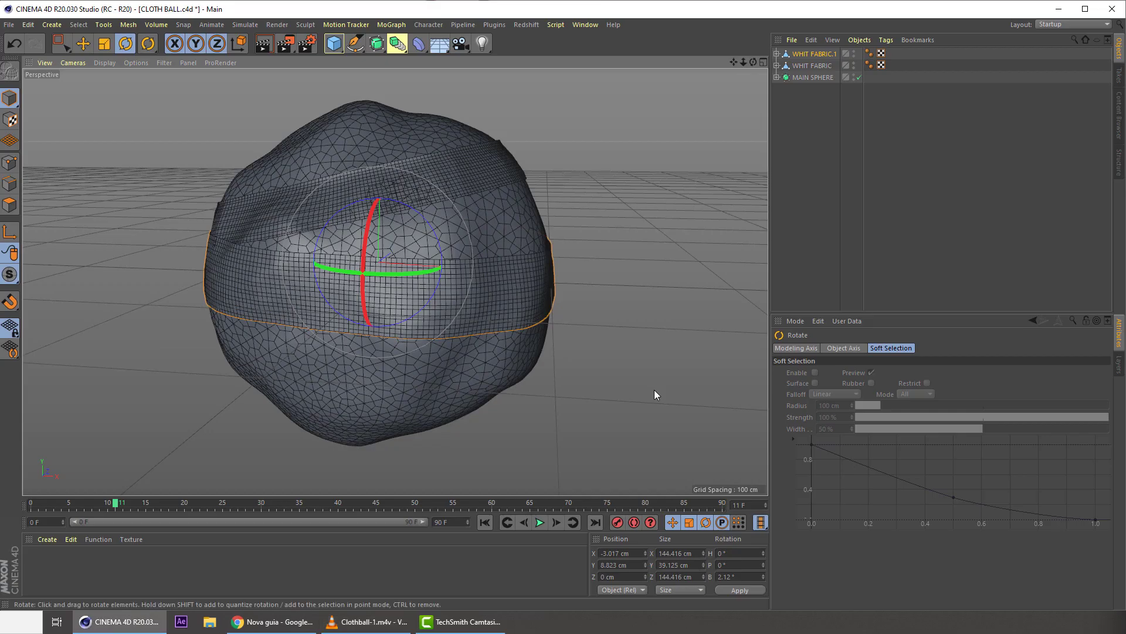
pyautogui.press('e')
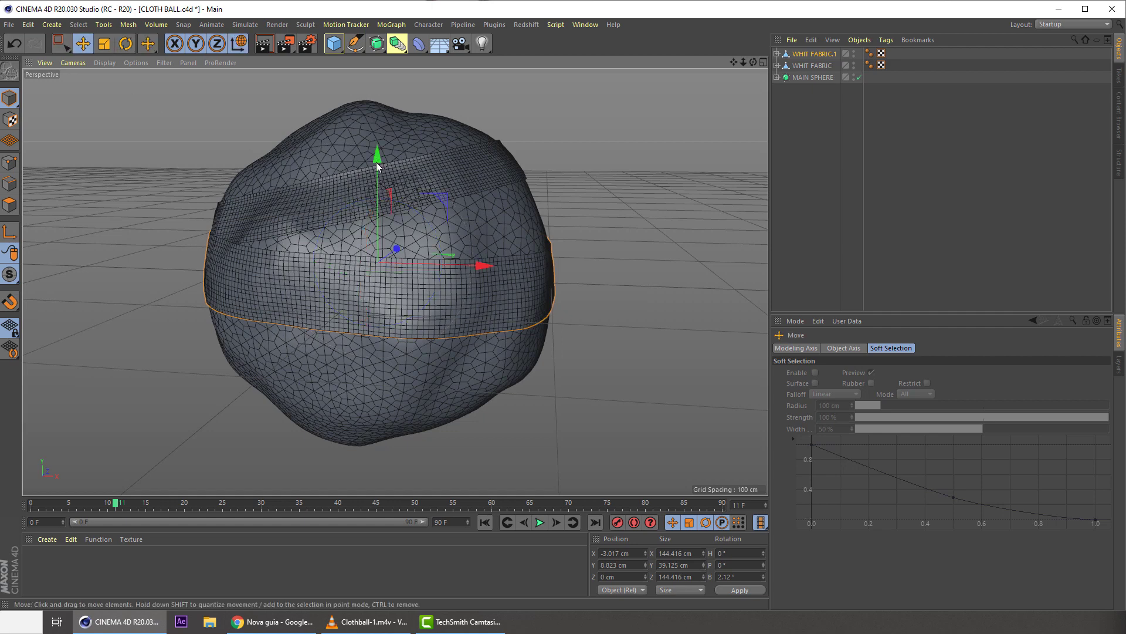
pyautogui.moveTo(374, 157); pyautogui.dragTo(374, 86)
# - Raise the tilted WHIT FABRIC band to about Y 65 cm and scale it down to about 119 cm across
pyautogui.click(810, 65)
pyautogui.click(110, 46)
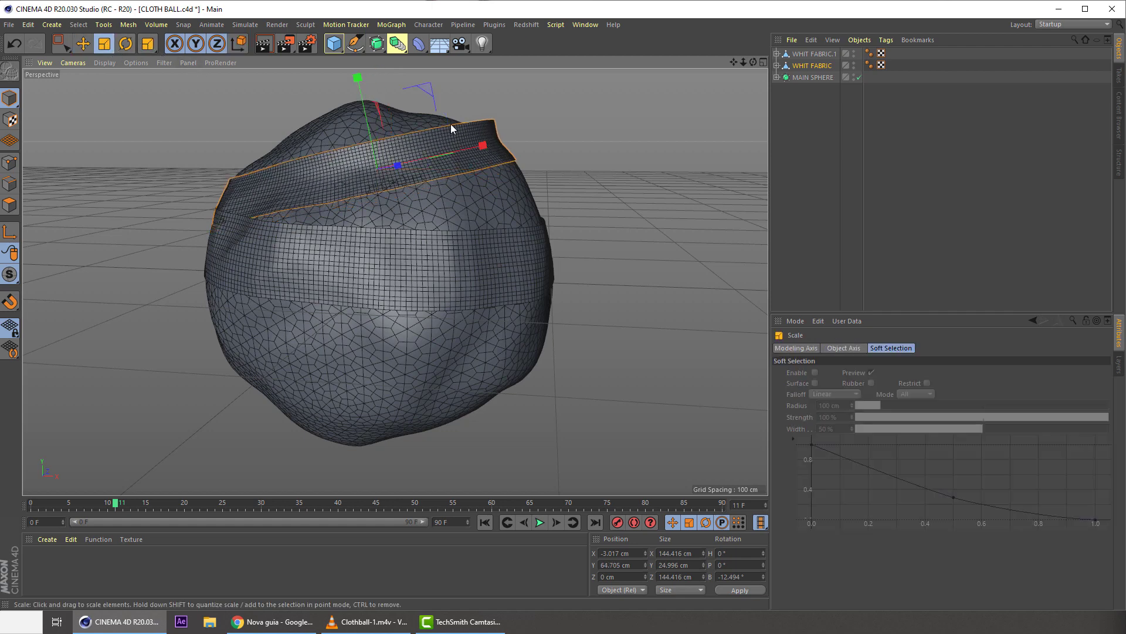
pyautogui.moveTo(451, 125); pyautogui.dragTo(348, 59)
pyautogui.click(83, 47)
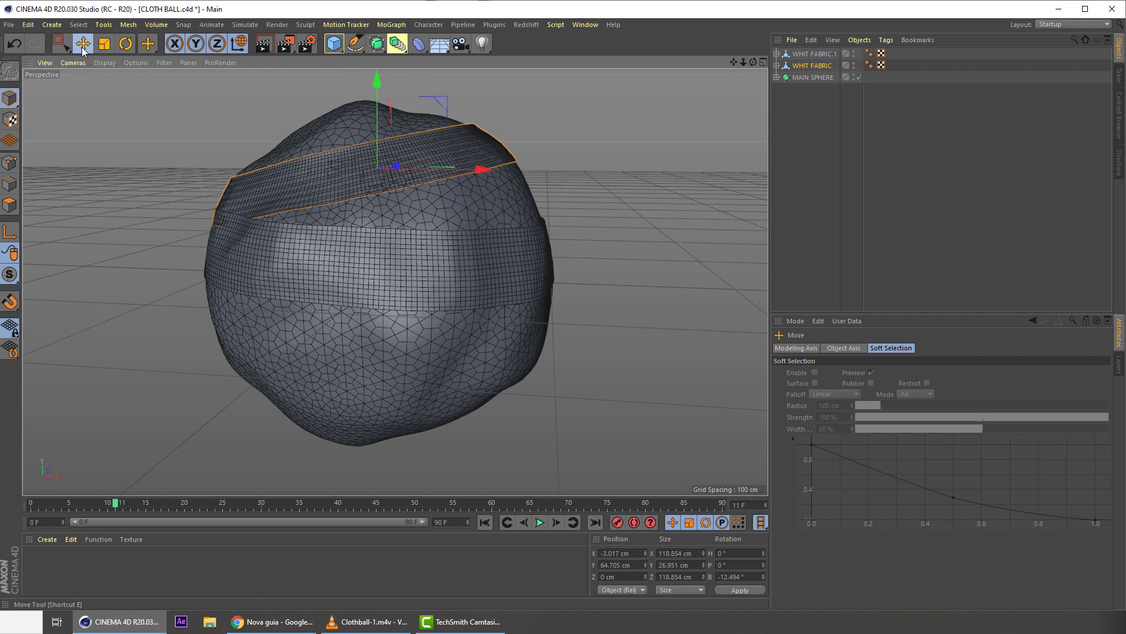
# - Duplicate the WHIT FABRIC band down to about Y -19 cm and rotate the copy to a bank of about -6°
pyautogui.click(801, 54)
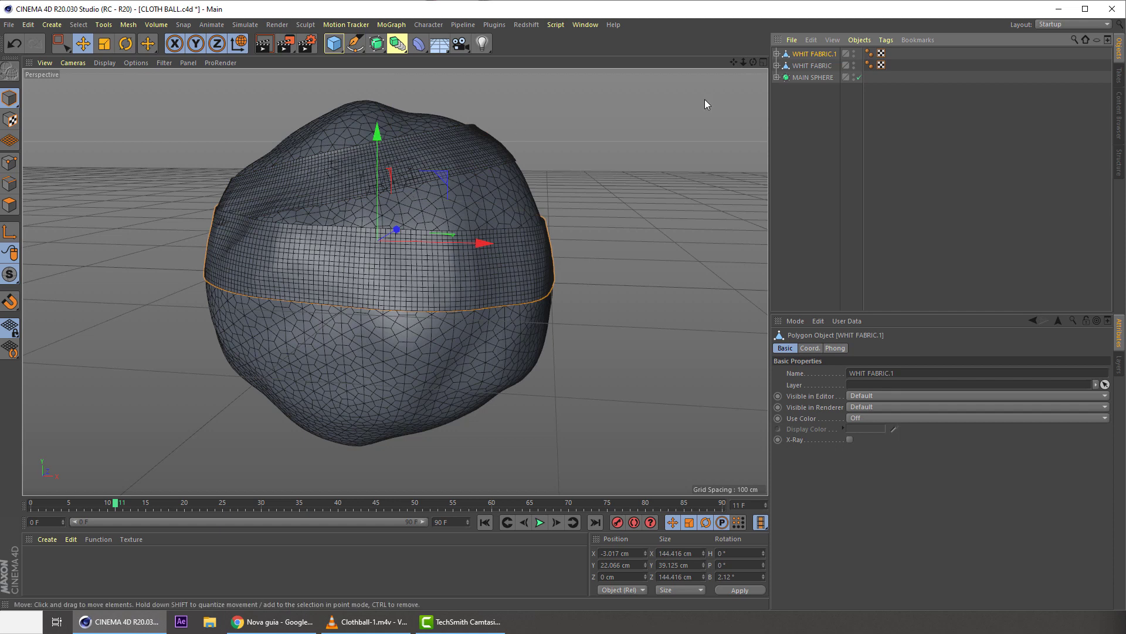
pyautogui.click(813, 67)
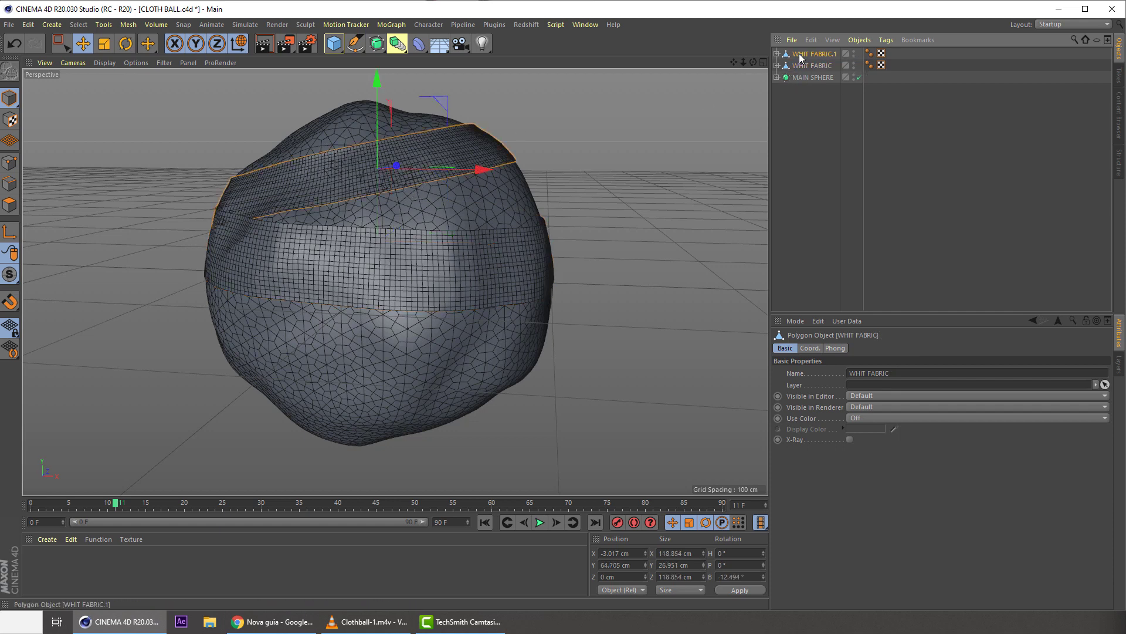
pyautogui.click(801, 55)
pyautogui.click(811, 66)
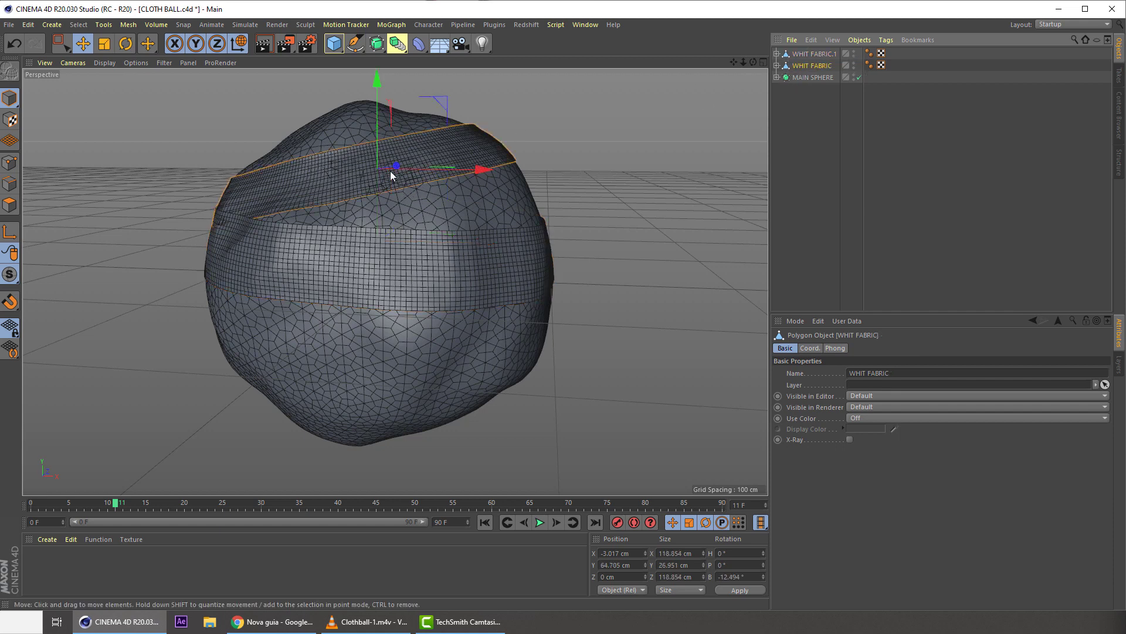
pyautogui.keyDown('ctrl'); pyautogui.moveTo(380, 131); pyautogui.dragTo(379, 238); pyautogui.keyUp('ctrl')
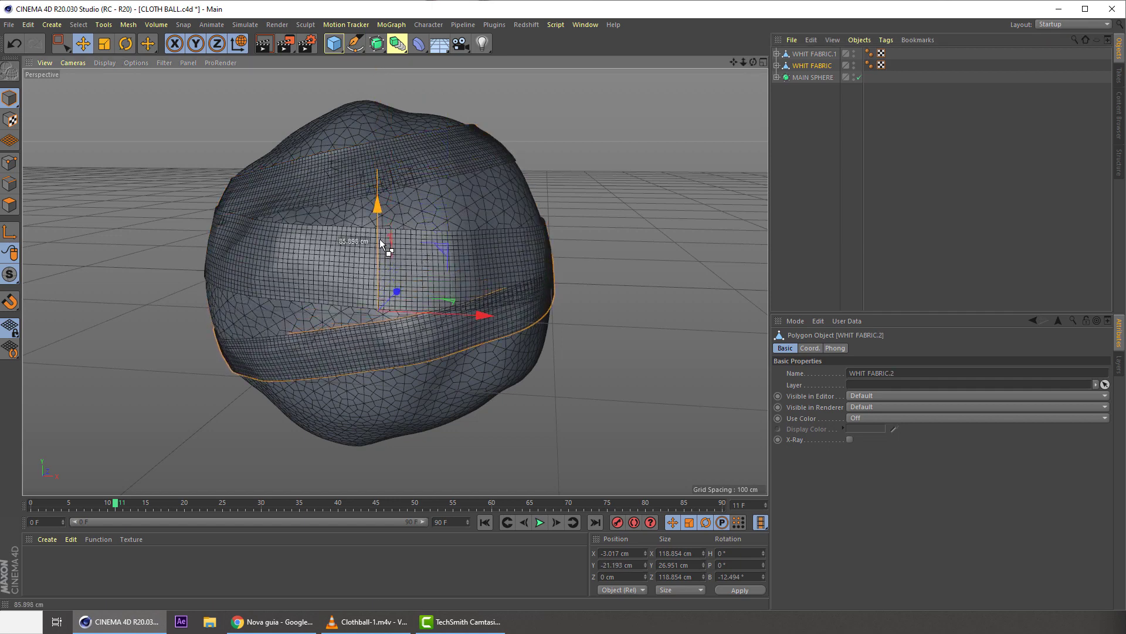
pyautogui.click(126, 44)
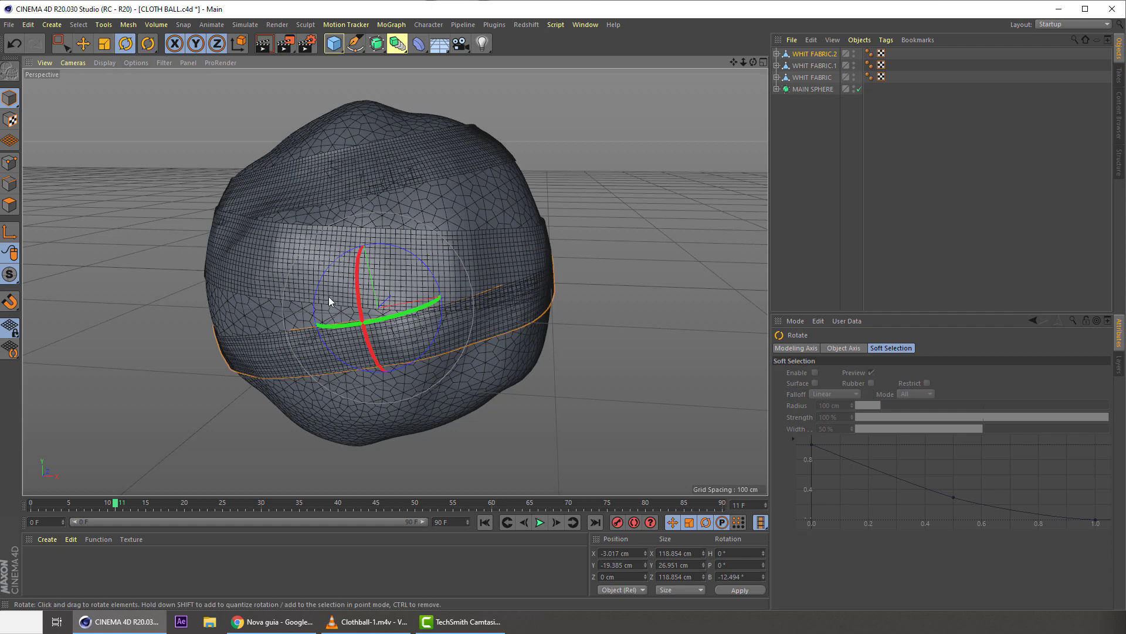
pyautogui.moveTo(328, 297); pyautogui.dragTo(421, 264)
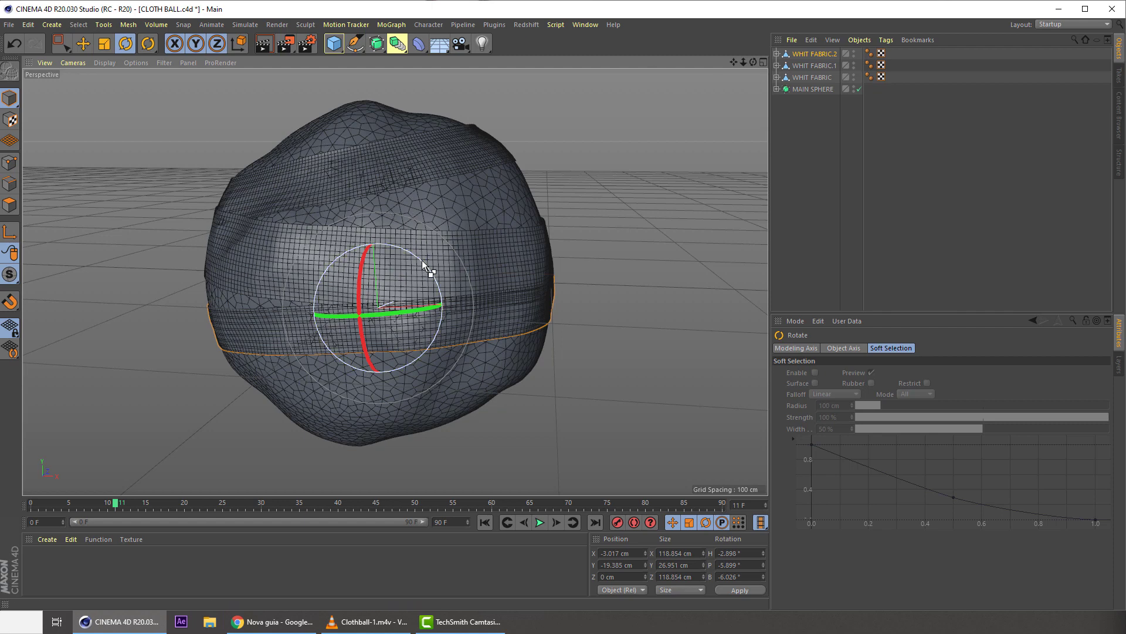
# - Duplicate the WHIT FABRIC.2 band at a bank rotation of about 8.3° and lower the copy to about Y -48 cm
pyautogui.keyDown('ctrl'); pyautogui.moveTo(422, 260); pyautogui.dragTo(432, 272); pyautogui.keyUp('ctrl')
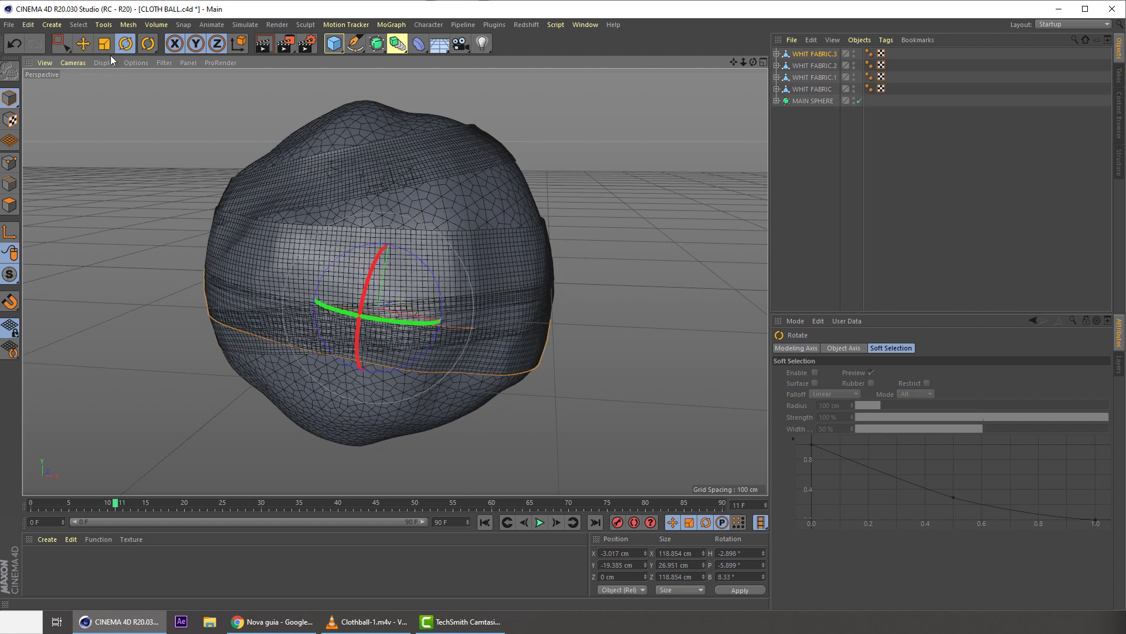
pyautogui.click(83, 45)
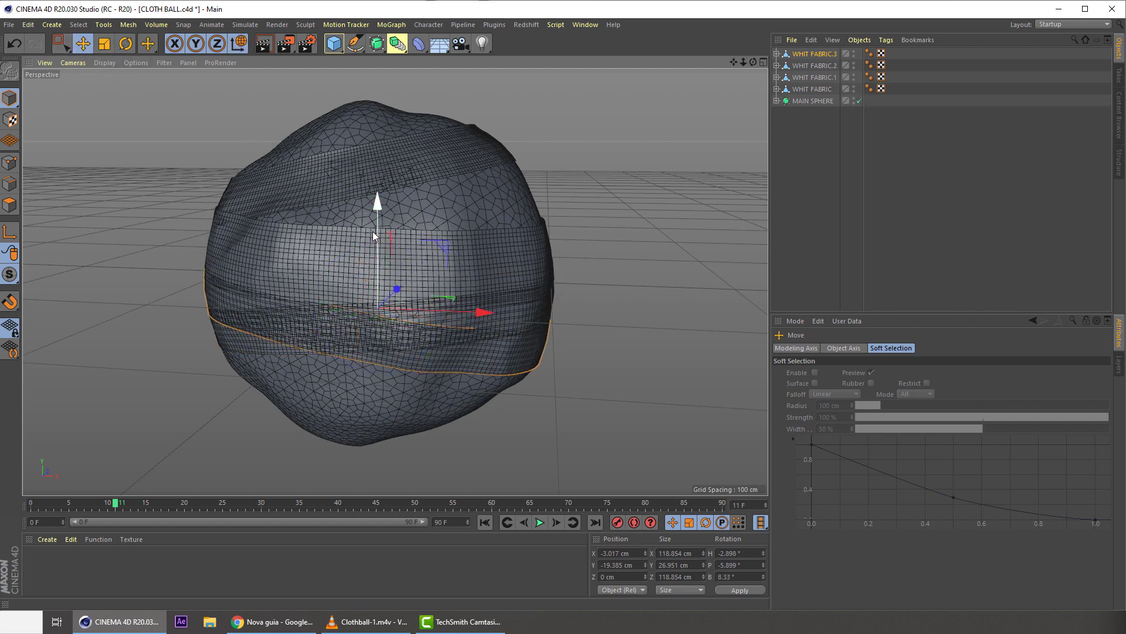
pyautogui.moveTo(372, 231); pyautogui.dragTo(371, 264)
# - Scale the lowest band to about 105 cm across and stretch its height to about 30 cm
pyautogui.click(104, 44)
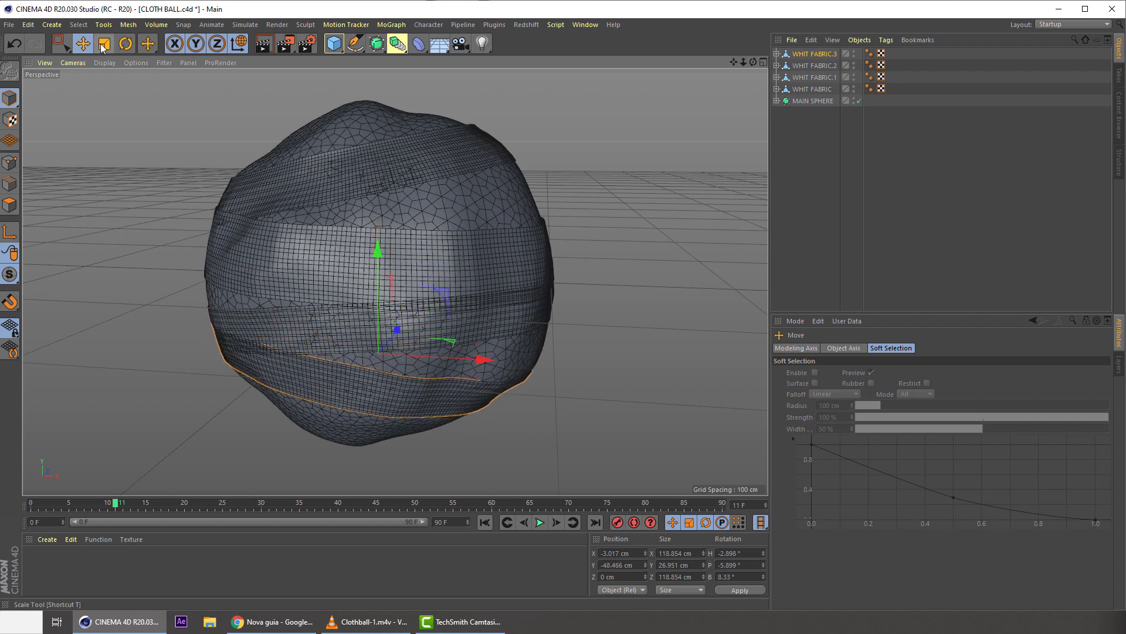
pyautogui.moveTo(412, 189); pyautogui.dragTo(377, 208)
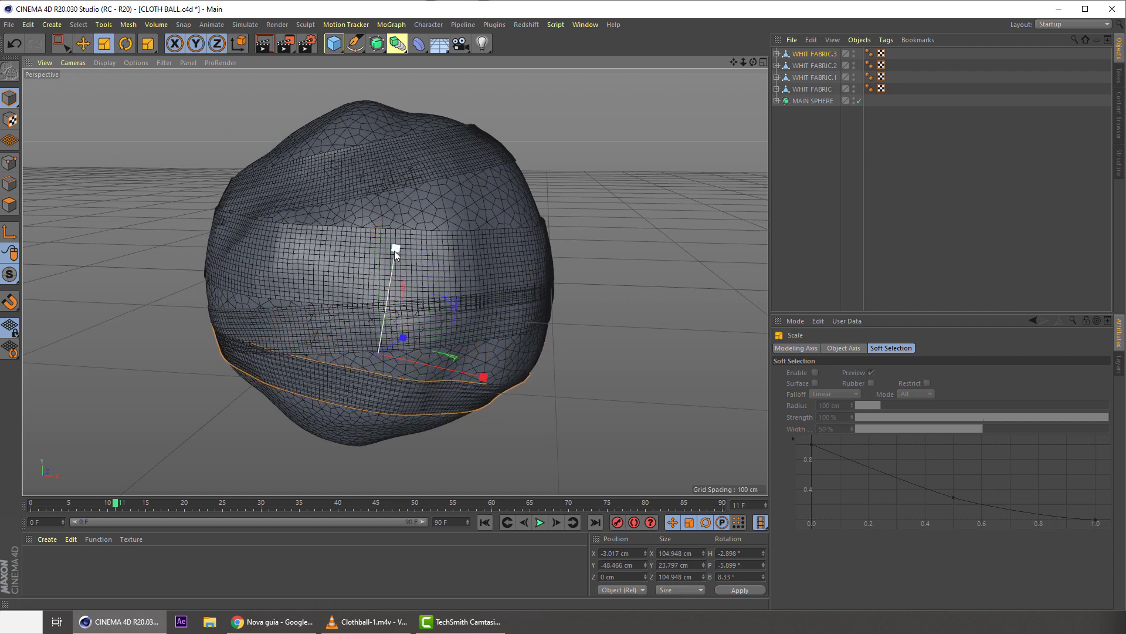
pyautogui.moveTo(395, 250); pyautogui.dragTo(398, 224)
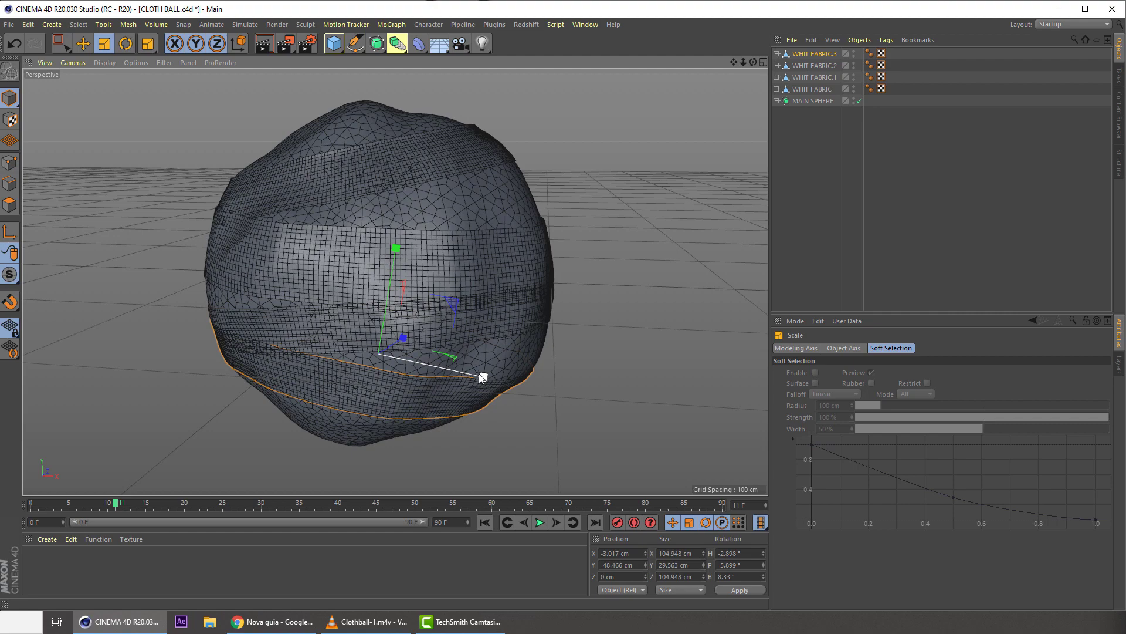
pyautogui.moveTo(482, 375)
pyautogui.mouseDown()
pyautogui.moveTo(460, 369)
pyautogui.moveTo(469, 360)
pyautogui.mouseUp()
pyautogui.hotkey('ctrl', 'z')
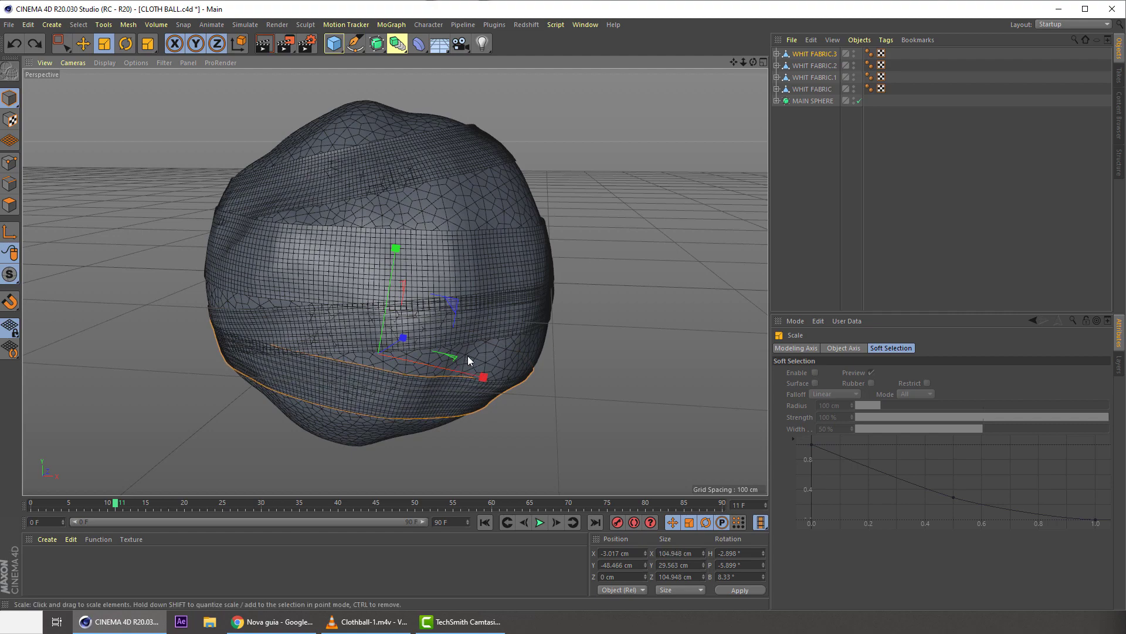
# - Play the animation to check how the bands follow the ball, stop it and save the project
pyautogui.keyDown('alt'); pyautogui.moveTo(326, 272); pyautogui.dragTo(393, 288); pyautogui.keyUp('alt')
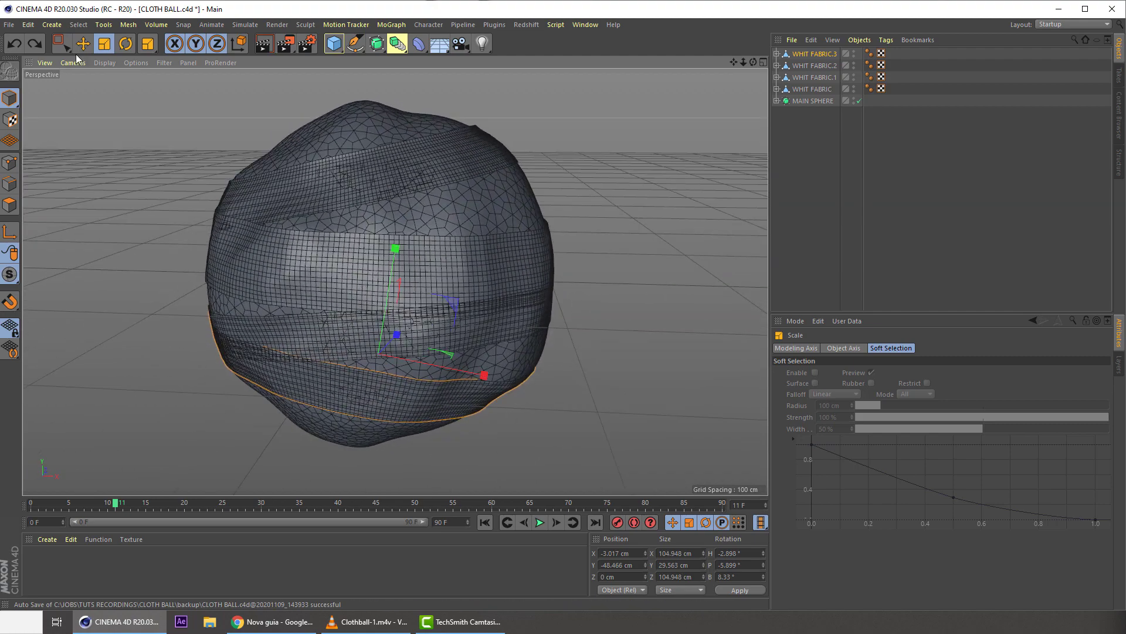
pyautogui.press('e')
pyautogui.click(647, 249)
pyautogui.click(540, 523)
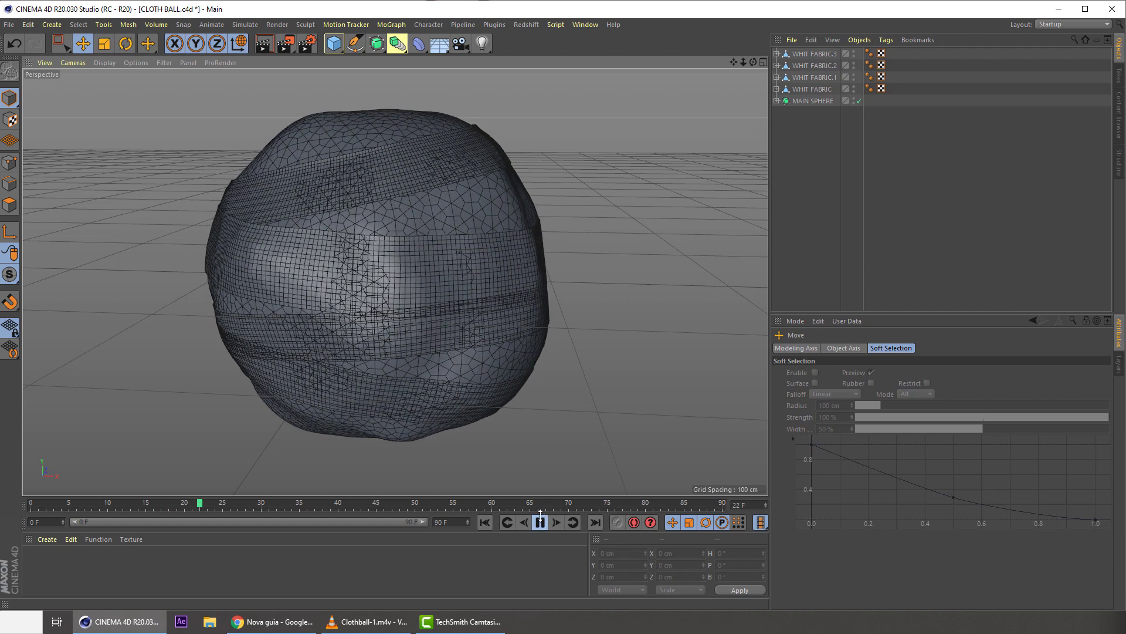
pyautogui.click(540, 521)
pyautogui.hotkey('ctrl', 's')
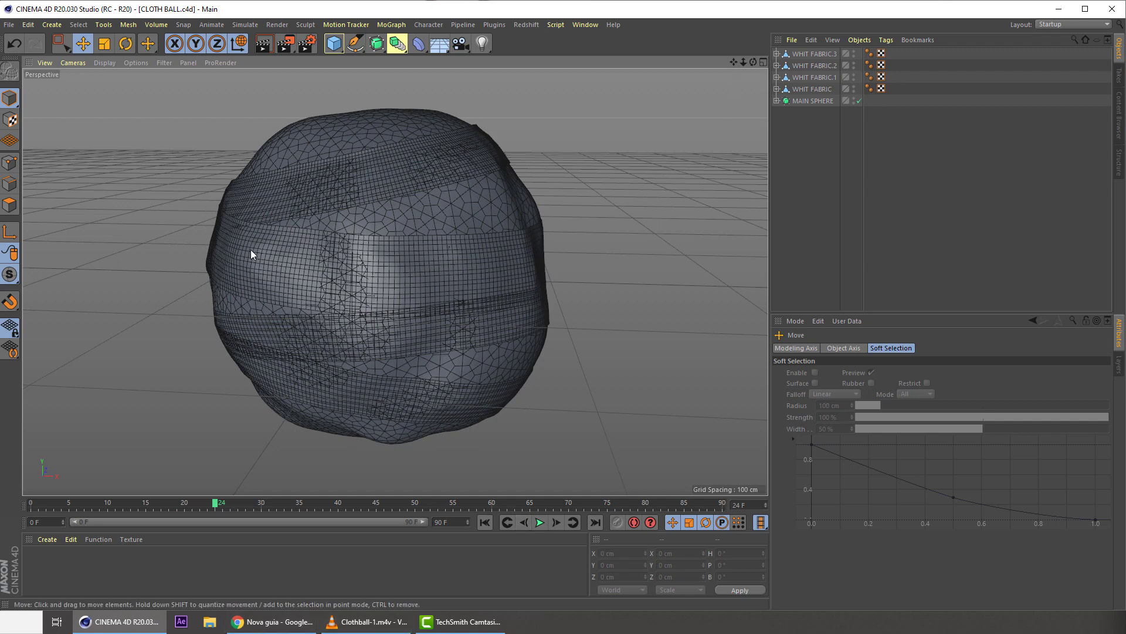
# - Add a Cloth Surface object and nest the WHIT FABRIC.1 band inside it
pyautogui.click(233, 237)
pyautogui.keyDown('alt'); pyautogui.moveTo(270, 192); pyautogui.dragTo(353, 209); pyautogui.keyUp('alt')
pyautogui.moveTo(473, 275)
pyautogui.keyDown('alt'); pyautogui.mouseDown()
pyautogui.moveTo(459, 299)
pyautogui.moveTo(473, 287)
pyautogui.mouseUp(); pyautogui.keyUp('alt')
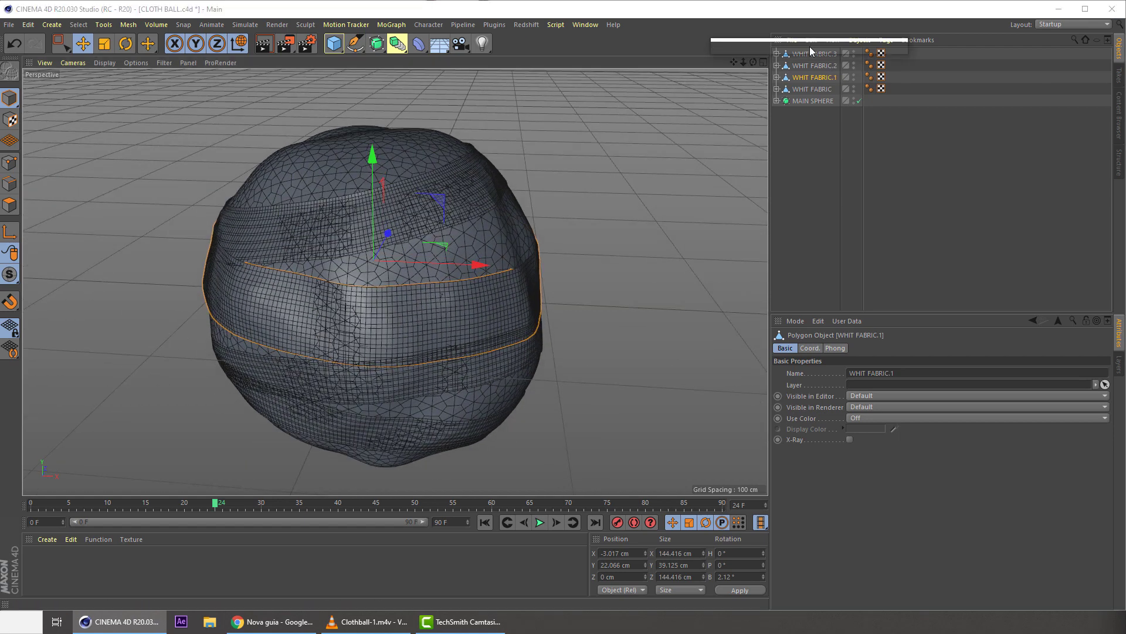
pyautogui.hotkey('shift', 'c')
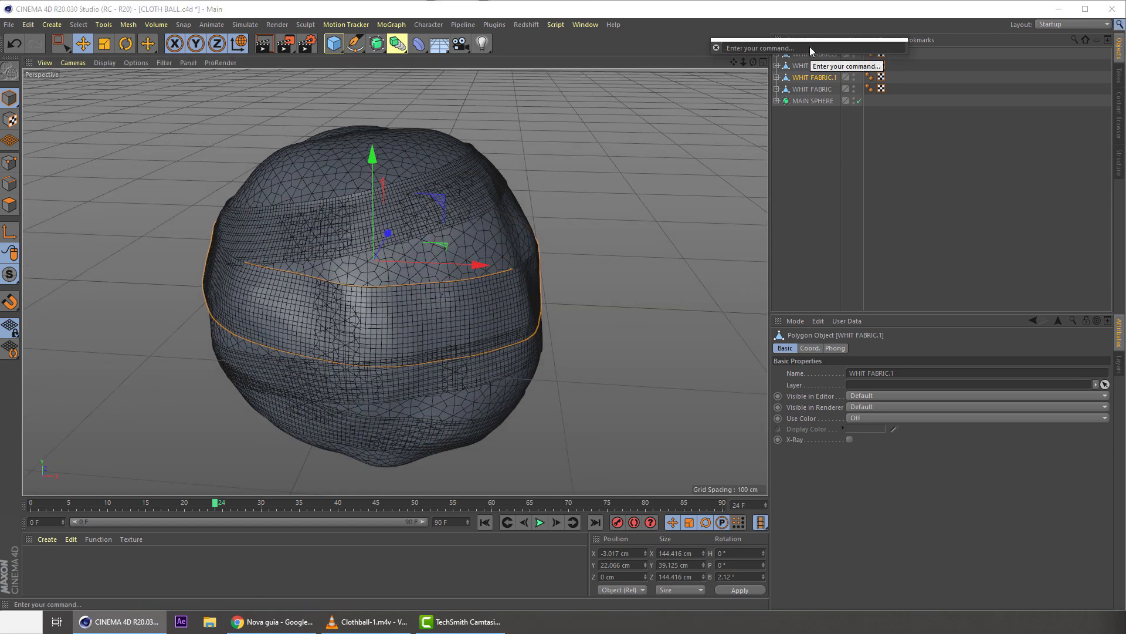
pyautogui.write('CLOTH')
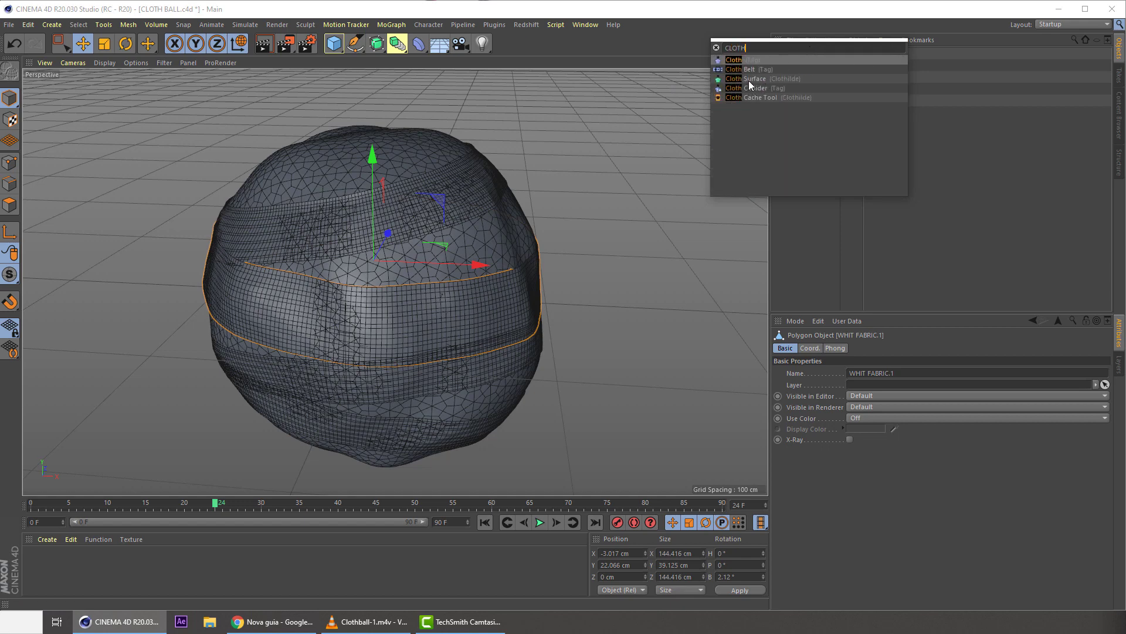
pyautogui.click(746, 79)
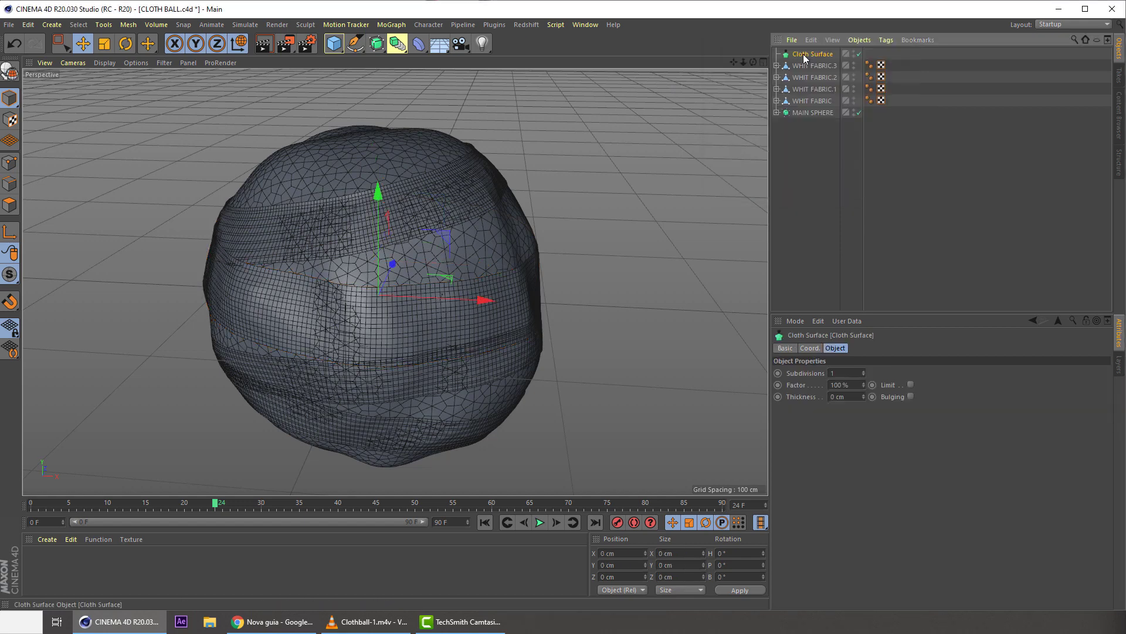
pyautogui.click(803, 78)
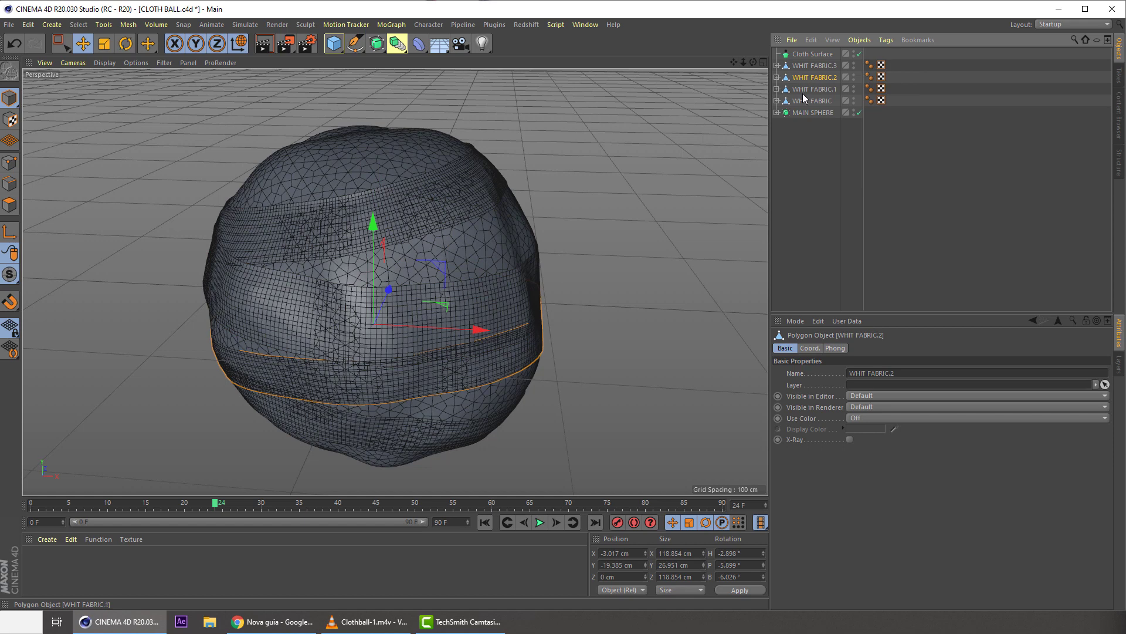
pyautogui.click(803, 90)
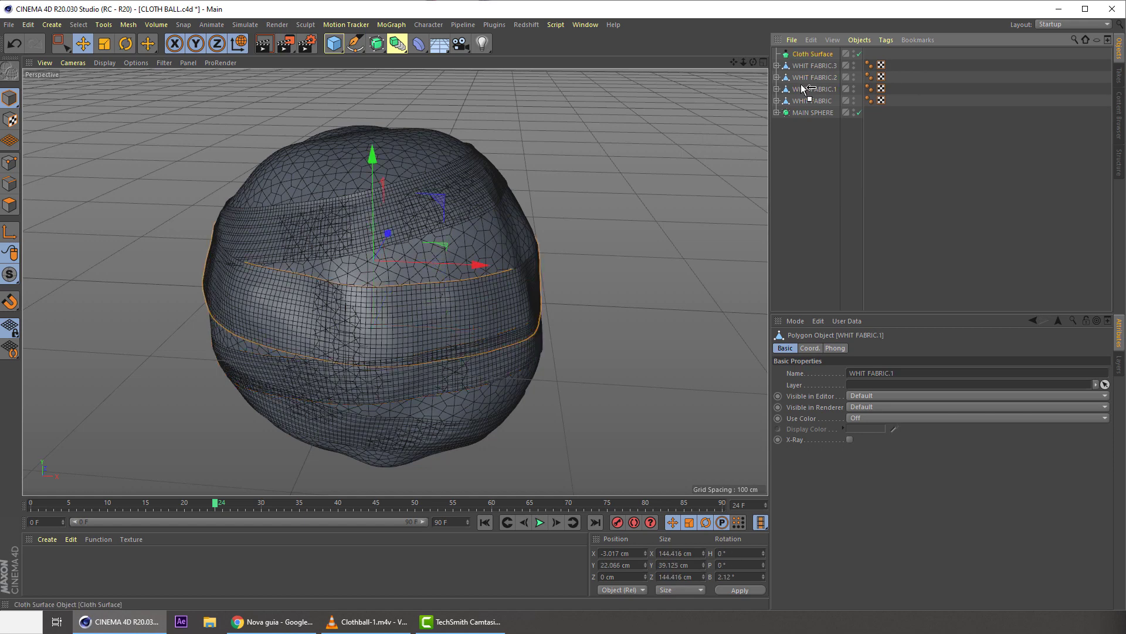
pyautogui.moveTo(804, 88); pyautogui.dragTo(803, 88)
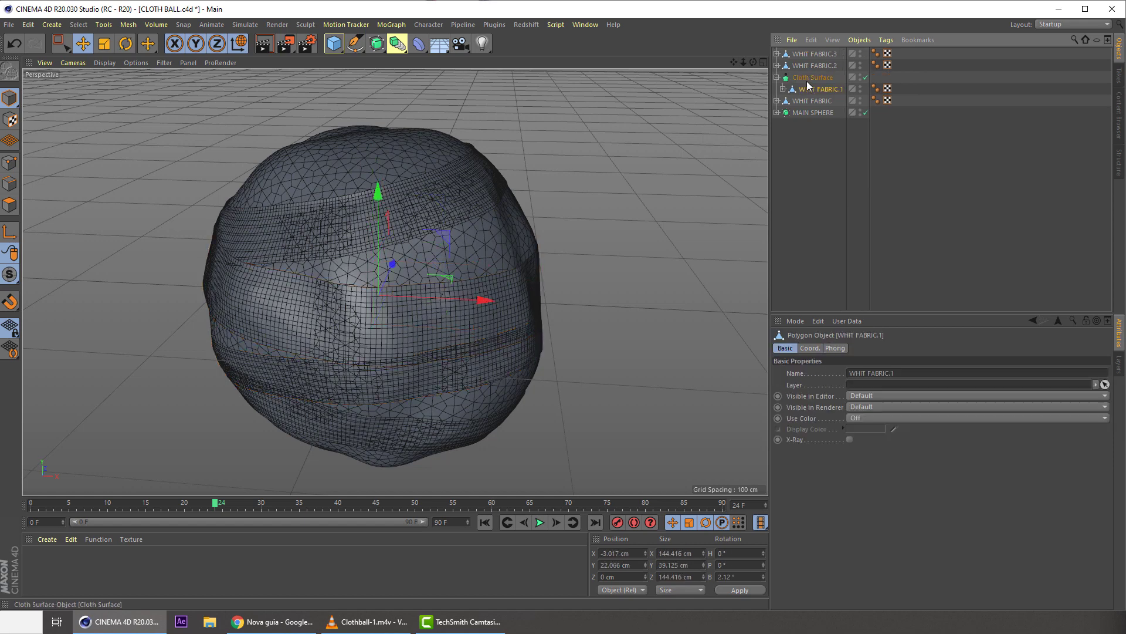
# - Rename the Cloth Surface object as THICKER
pyautogui.doubleClick(807, 80)
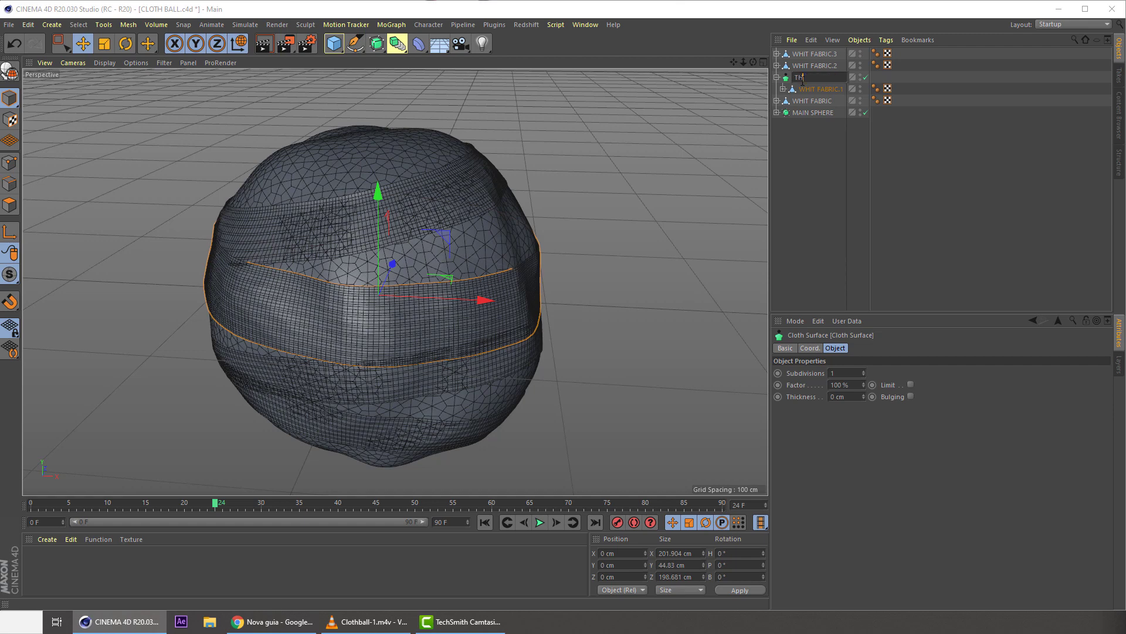
pyautogui.write('THICKER')
pyautogui.press('Return')
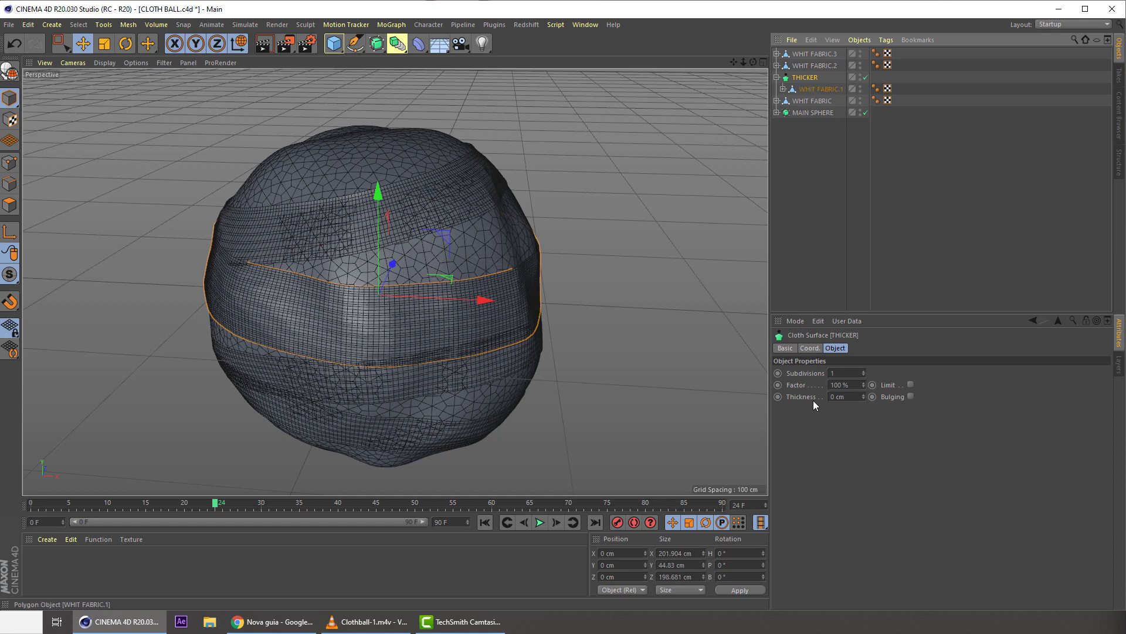
# - Set the THICKER cloth surface to 0 subdivisions and a thickness of 3 cm, and inspect the thickened band
pyautogui.moveTo(838, 372); pyautogui.dragTo(826, 389)
pyautogui.write('0')
pyautogui.press('Return')
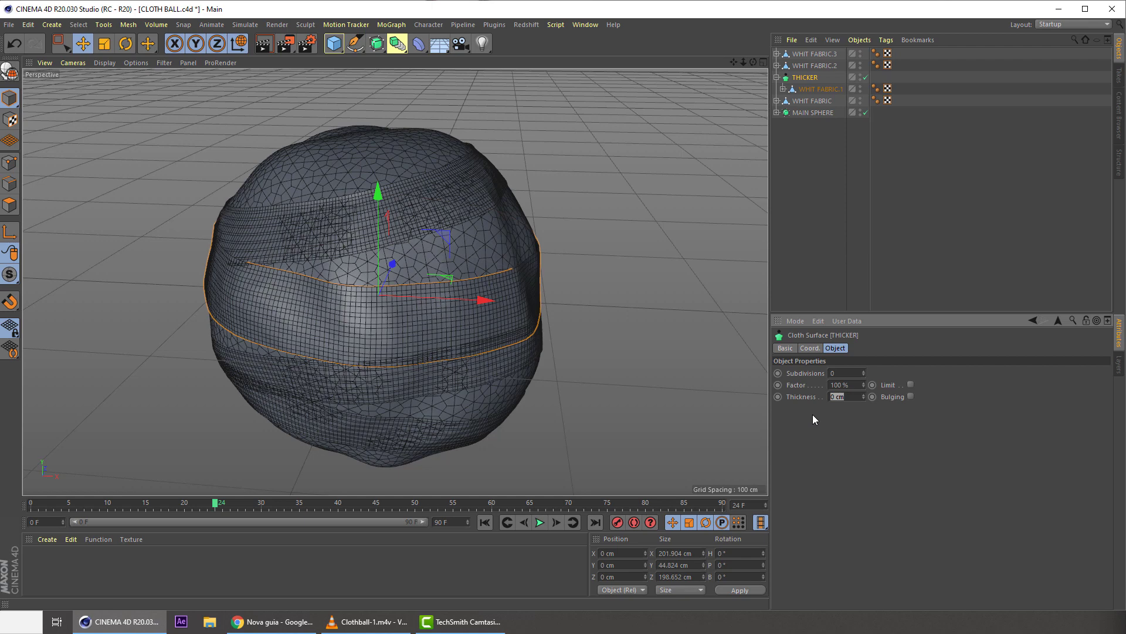
pyautogui.write('2')
pyautogui.press('Return')
pyautogui.write('3')
pyautogui.press('Return')
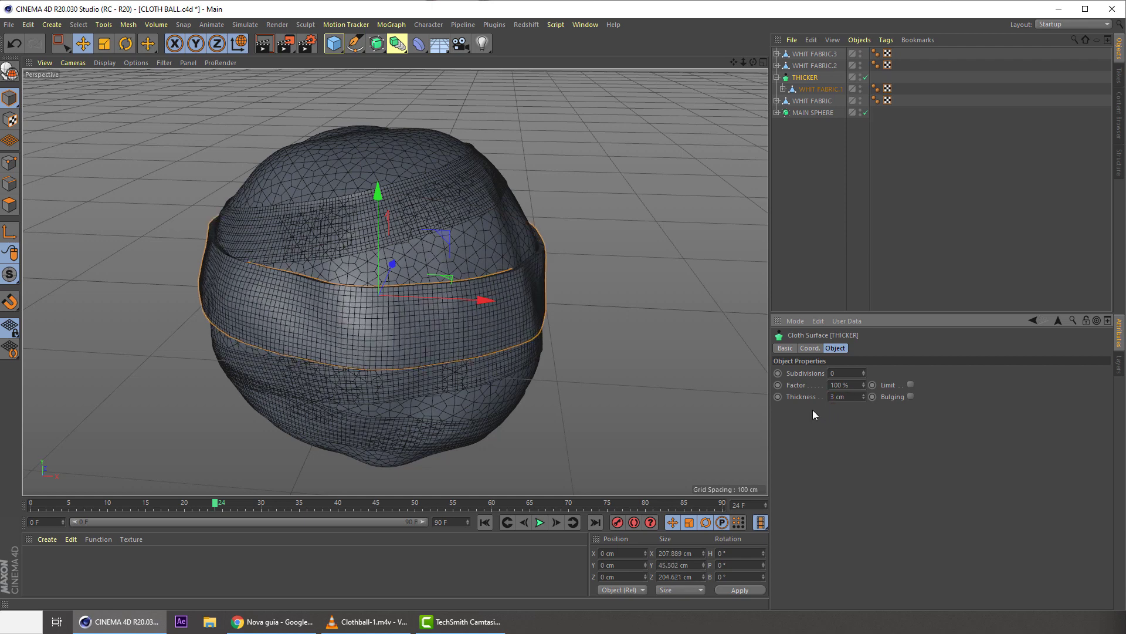
pyautogui.keyDown('alt'); pyautogui.moveTo(547, 292); pyautogui.dragTo(678, 223); pyautogui.keyUp('alt')
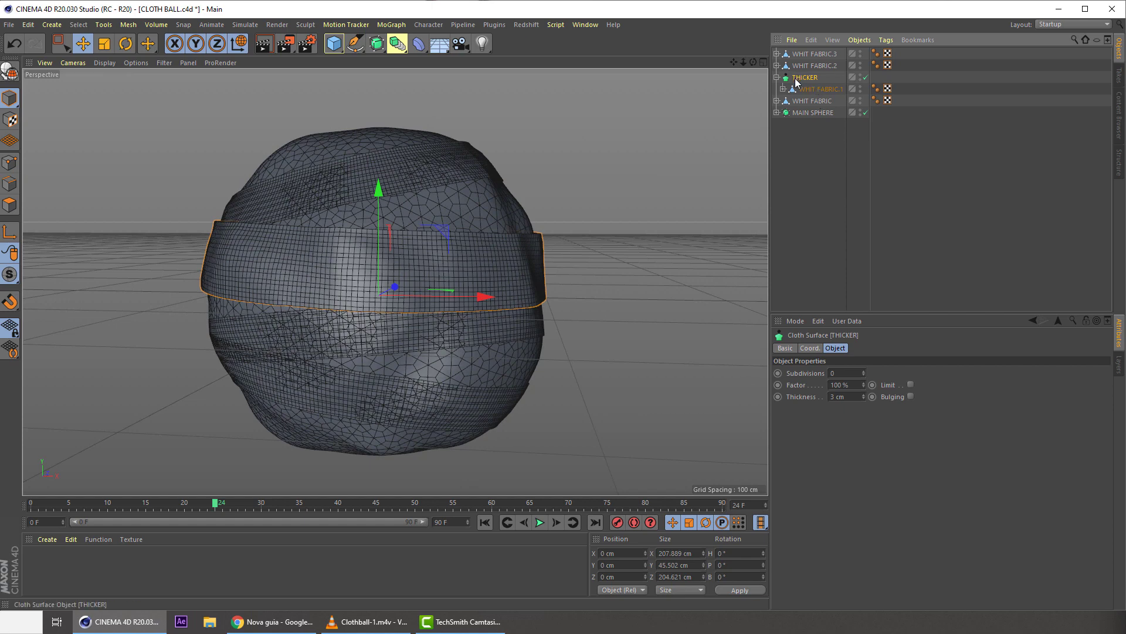
pyautogui.keyDown('alt'); pyautogui.moveTo(574, 189); pyautogui.dragTo(575, 252); pyautogui.keyUp('alt')
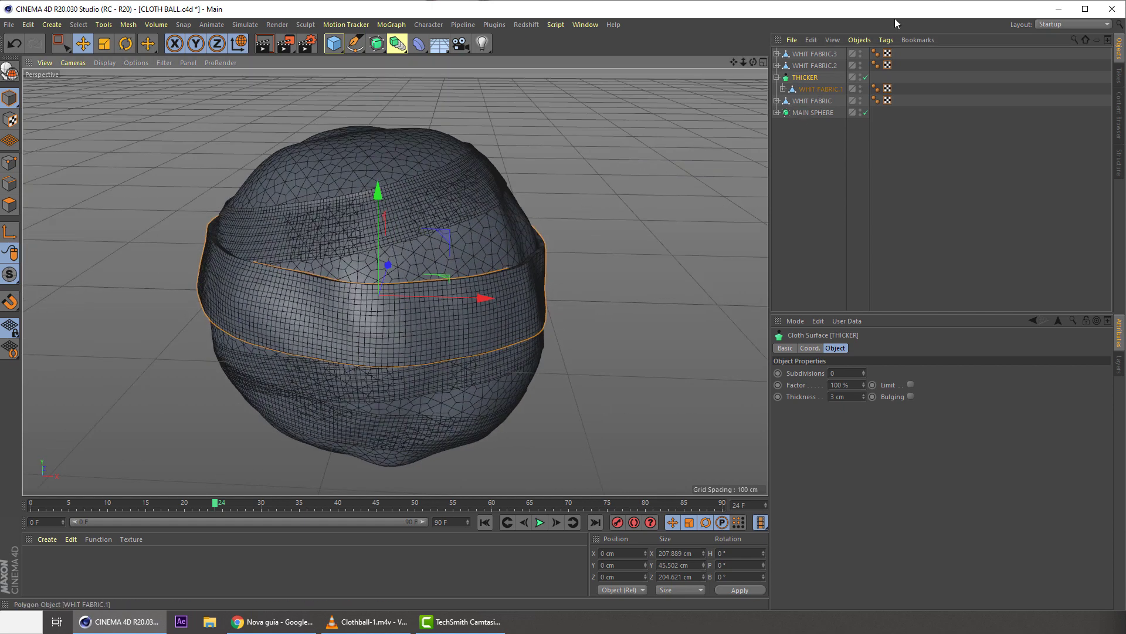
# - Duplicate the THICKER cloth surface and delete the fabric band nested inside the copy
pyautogui.click(777, 66)
pyautogui.click(800, 154)
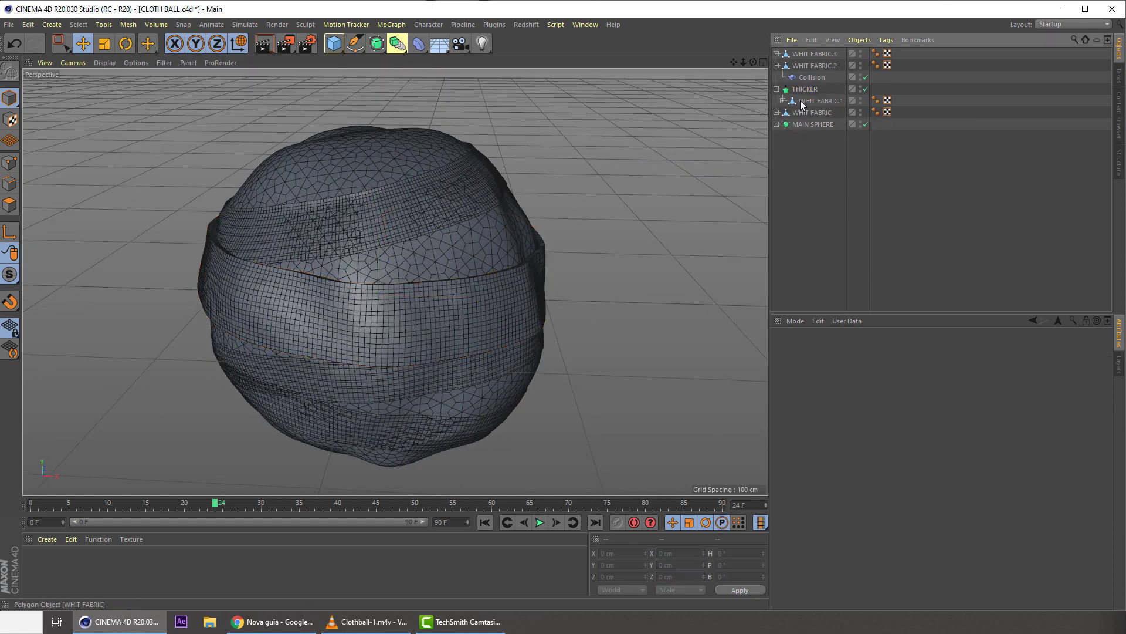
pyautogui.click(804, 90)
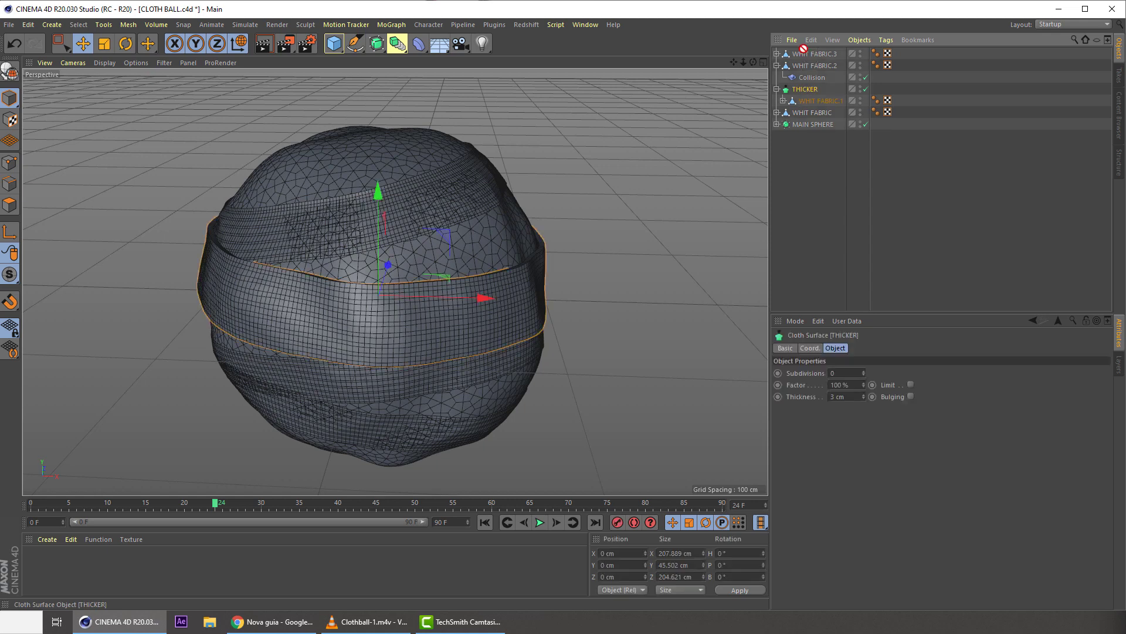
pyautogui.keyDown('ctrl'); pyautogui.moveTo(804, 49); pyautogui.dragTo(805, 54); pyautogui.keyUp('ctrl')
pyautogui.click(803, 68)
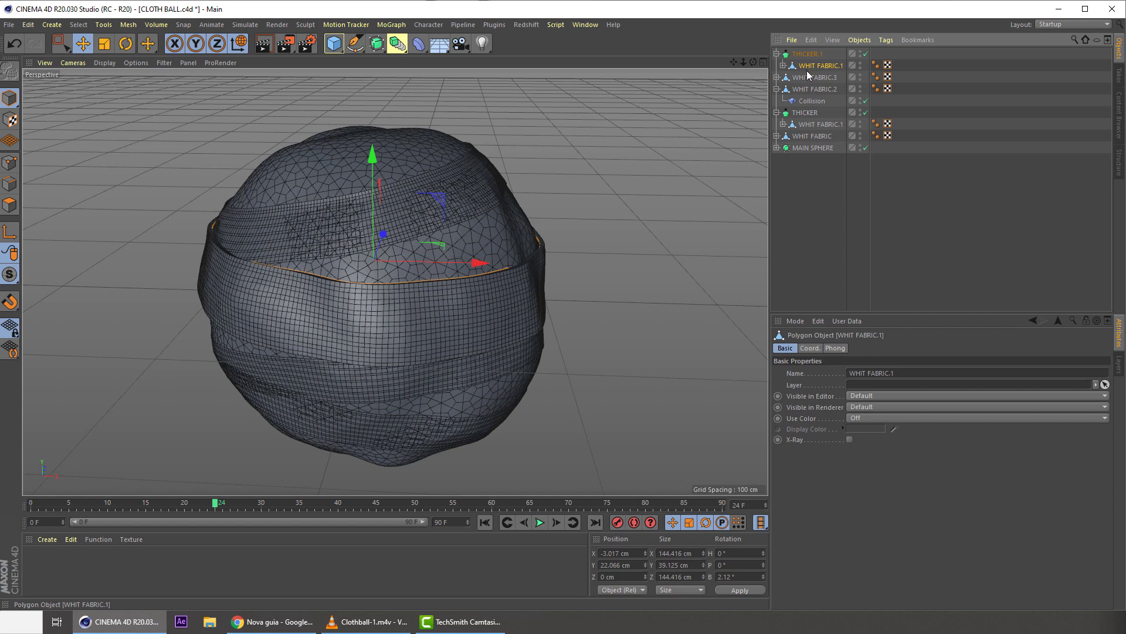
pyautogui.press('Delete')
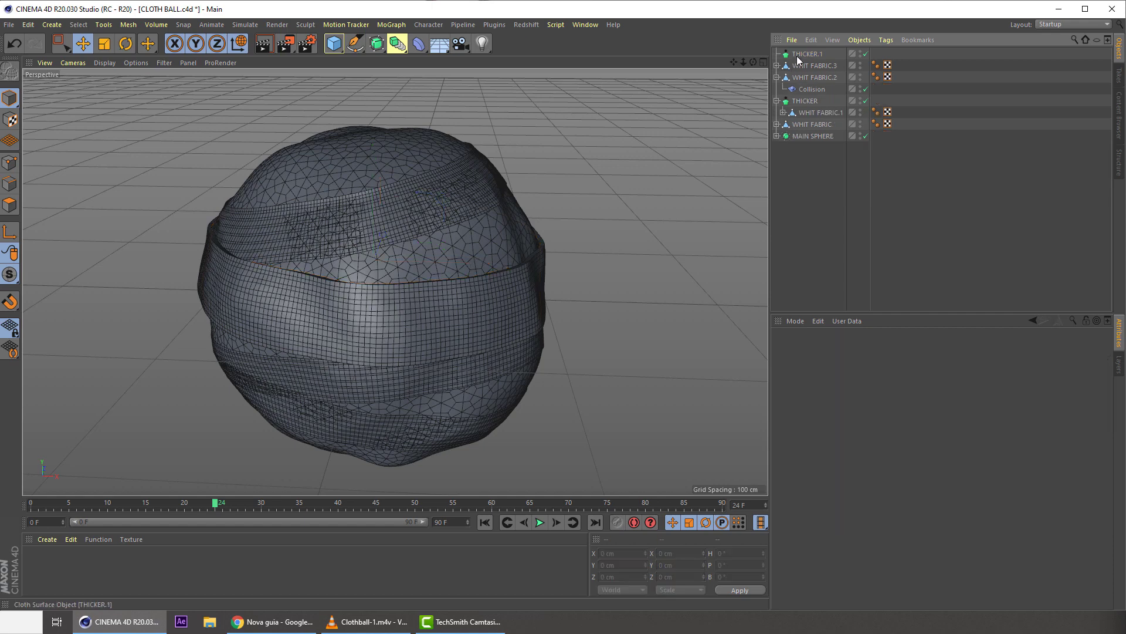
# - Rename the empty copy of the THICKER cloth surface as THINNER
pyautogui.keyDown('ctrl'); pyautogui.moveTo(799, 48); pyautogui.dragTo(802, 50); pyautogui.keyUp('ctrl')
pyautogui.press('Delete')
pyautogui.press('Delete')
pyautogui.click(799, 54)
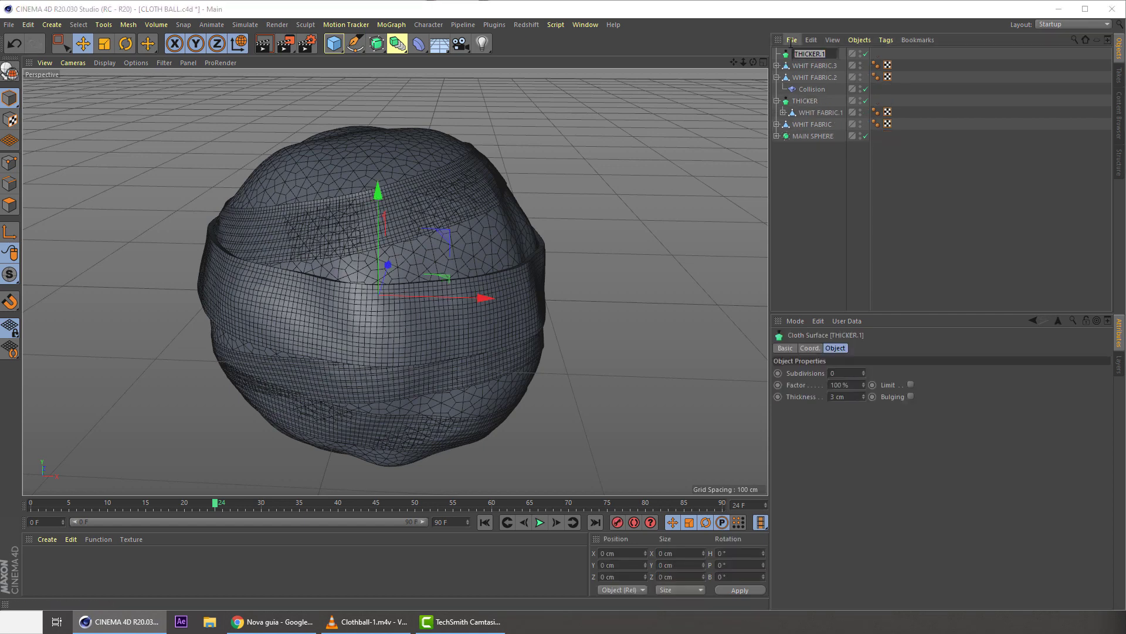
pyautogui.press('Return')
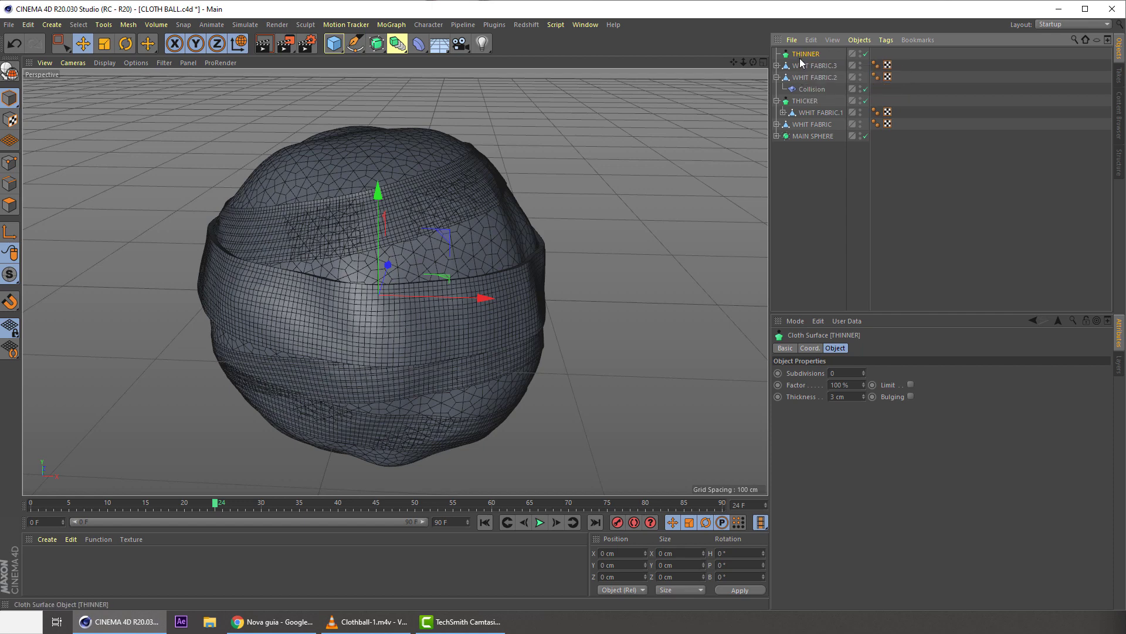
# - Make two more copies of the THINNER cloth surface and collapse the THICKER group
pyautogui.keyDown('ctrl'); pyautogui.moveTo(801, 54); pyautogui.dragTo(805, 54); pyautogui.keyUp('ctrl')
pyautogui.click(777, 101)
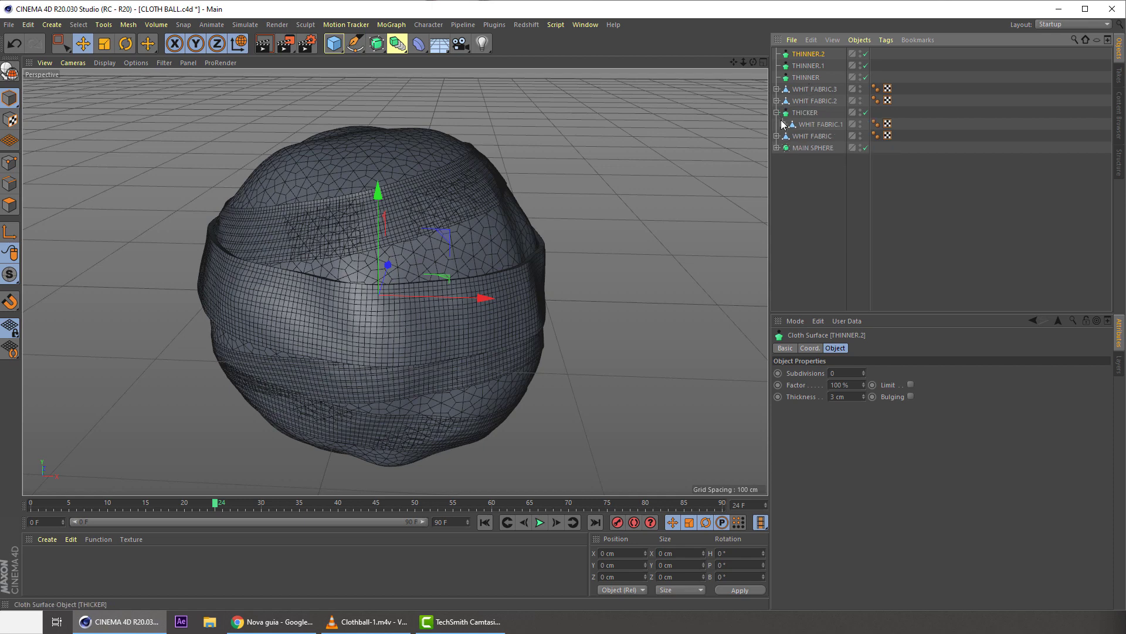
pyautogui.click(802, 126)
pyautogui.click(776, 114)
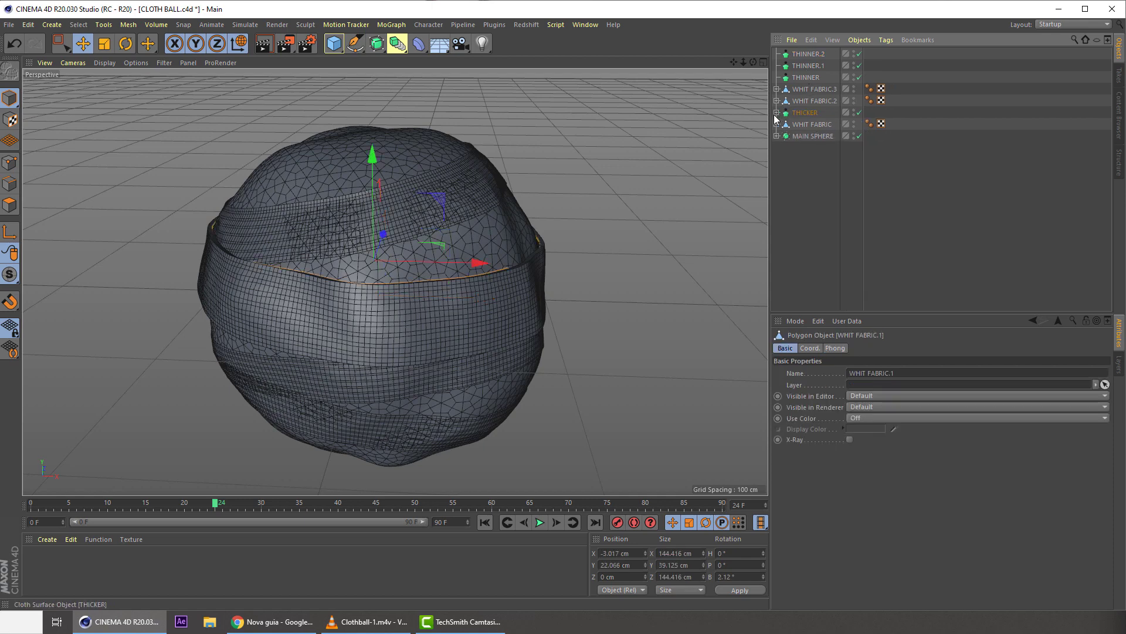
# - Nest WHIT FABRIC inside THINNER, WHIT FABRIC.2 inside THINNER.1 and WHIT FABRIC.3 inside THINNER.2
pyautogui.click(798, 125)
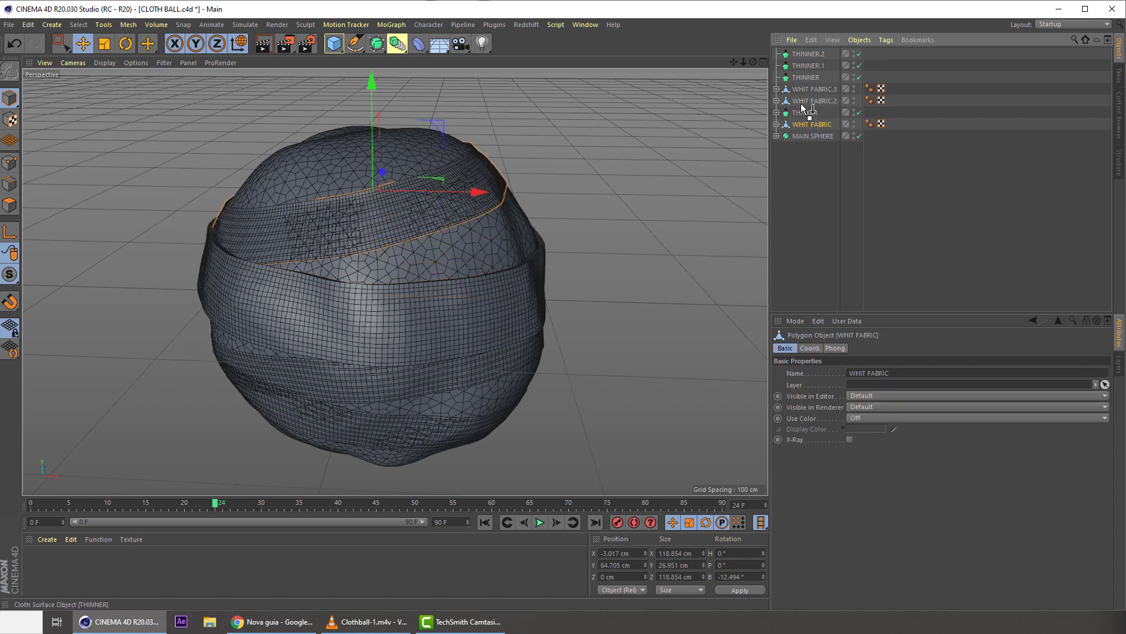
pyautogui.moveTo(803, 121); pyautogui.dragTo(804, 121)
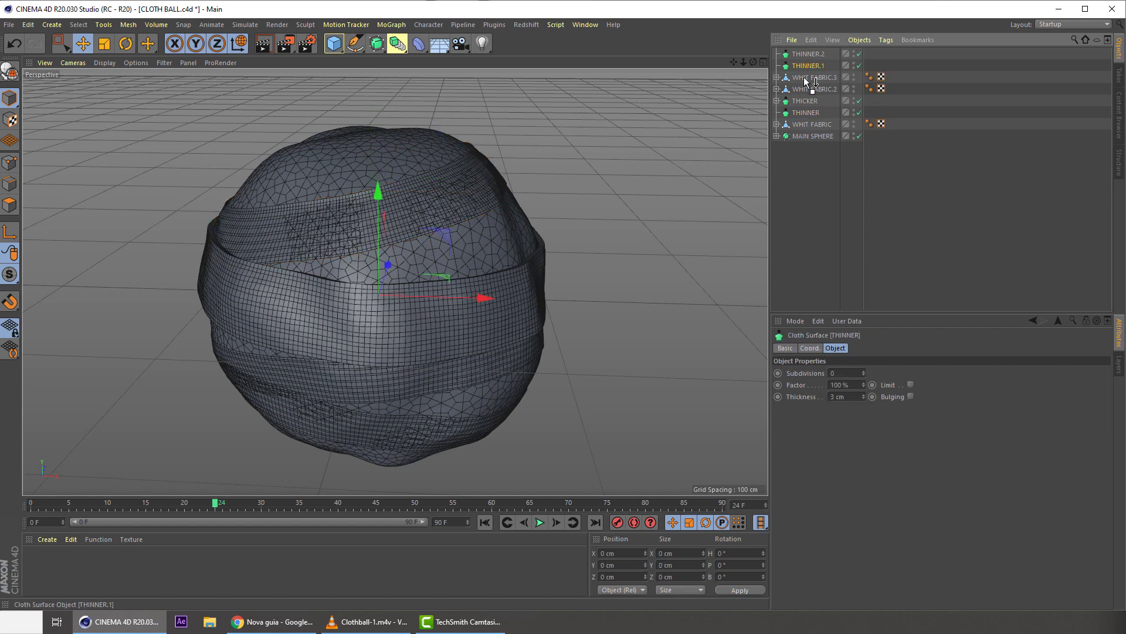
pyautogui.moveTo(804, 77)
pyautogui.mouseDown()
pyautogui.moveTo(805, 54)
pyautogui.moveTo(807, 78)
pyautogui.mouseUp()
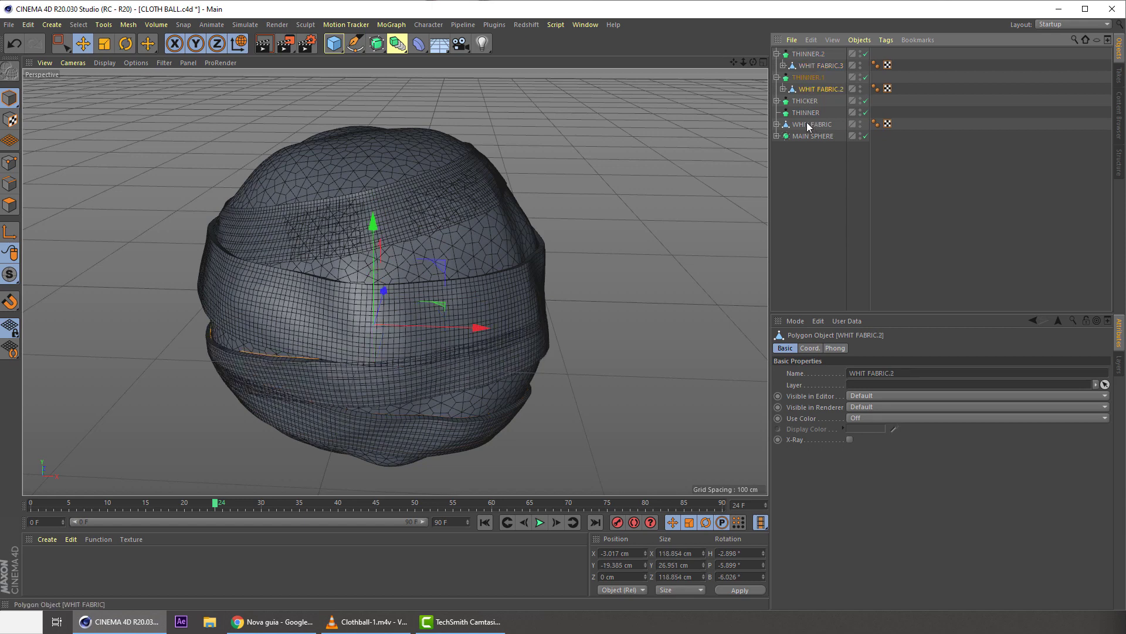
pyautogui.moveTo(805, 125); pyautogui.dragTo(803, 78)
pyautogui.click(809, 117)
pyautogui.click(777, 113)
pyautogui.hotkey('ctrl', 'z')
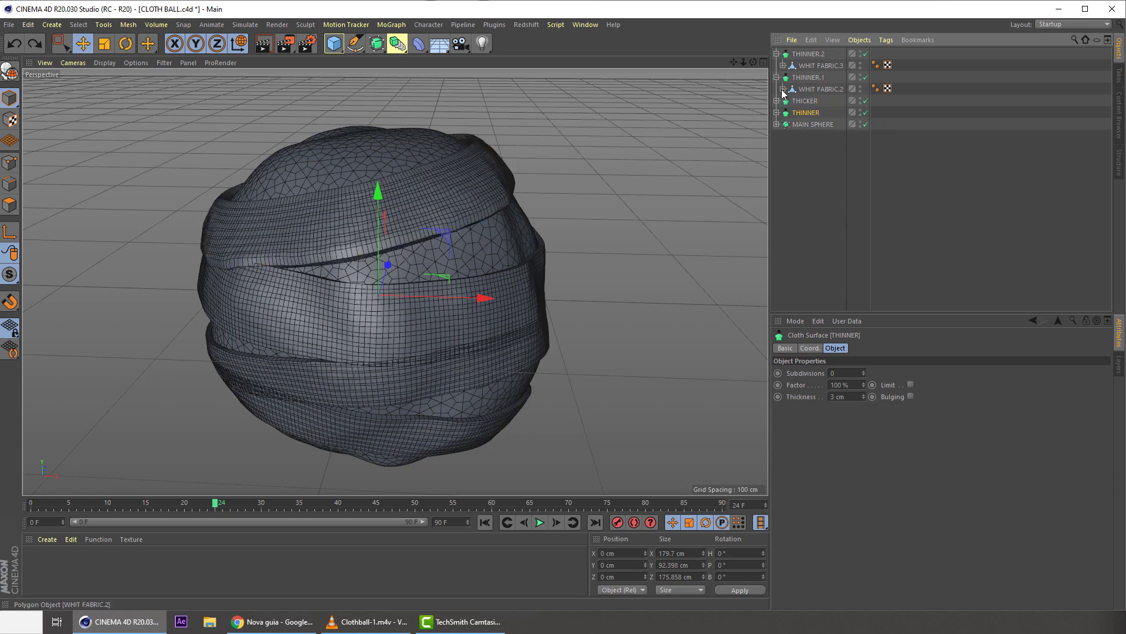
pyautogui.click(777, 77)
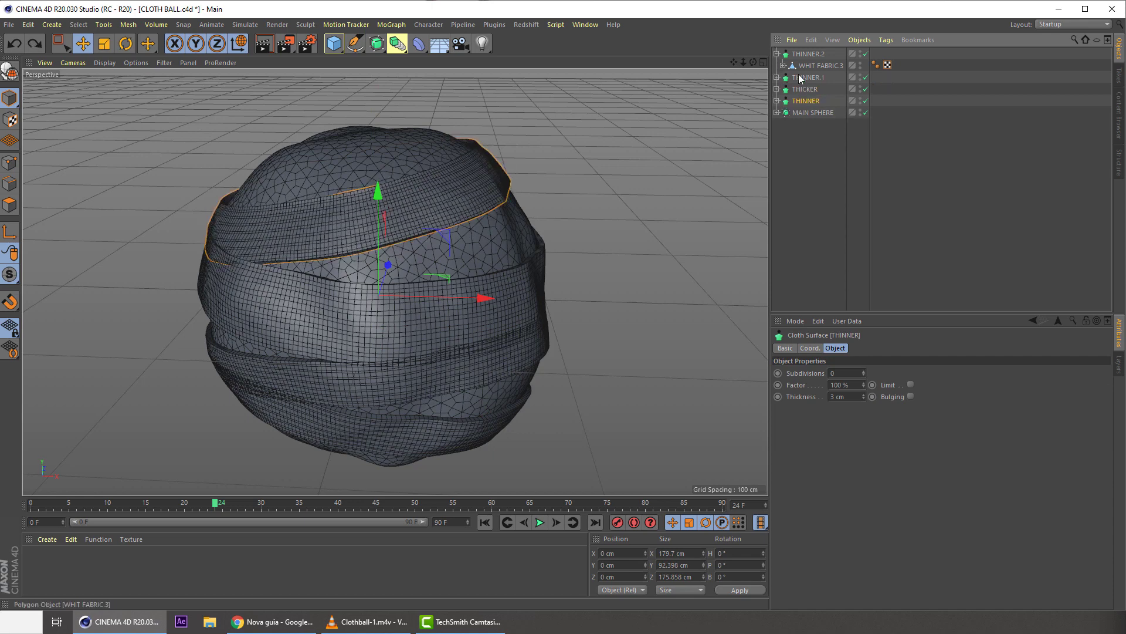
# - Set the thickness of the THINNER.1 cloth surface to 1.5 cm
pyautogui.keyDown('alt'); pyautogui.moveTo(386, 288); pyautogui.dragTo(403, 256); pyautogui.keyUp('alt')
pyautogui.keyDown('alt'); pyautogui.moveTo(399, 251); pyautogui.dragTo(410, 237, button='right'); pyautogui.keyUp('alt')
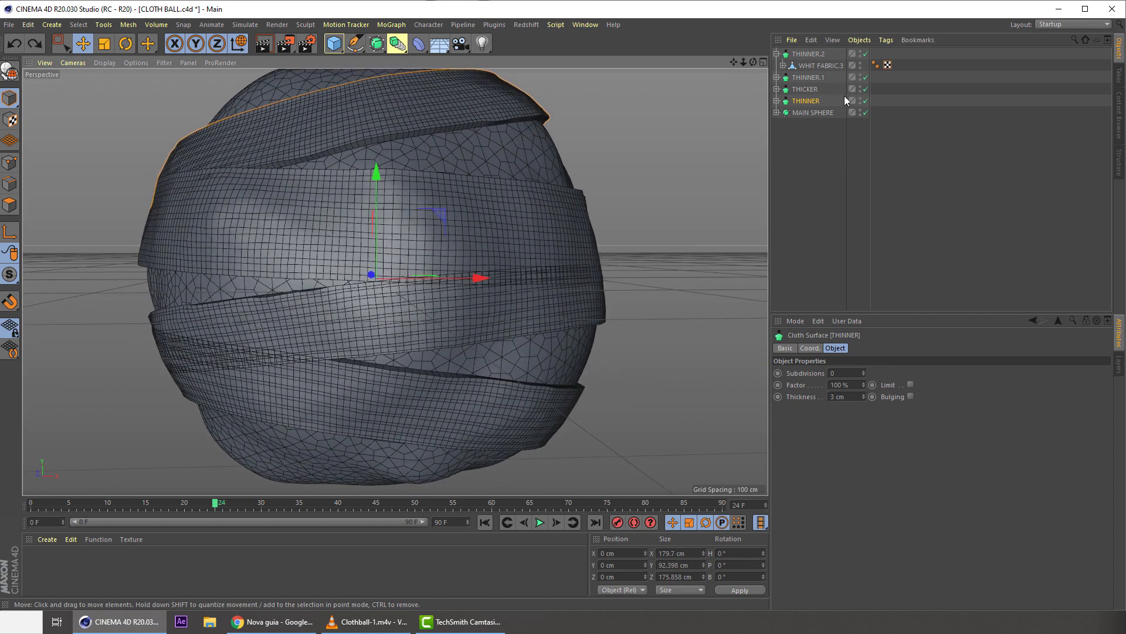
pyautogui.click(806, 92)
pyautogui.click(809, 55)
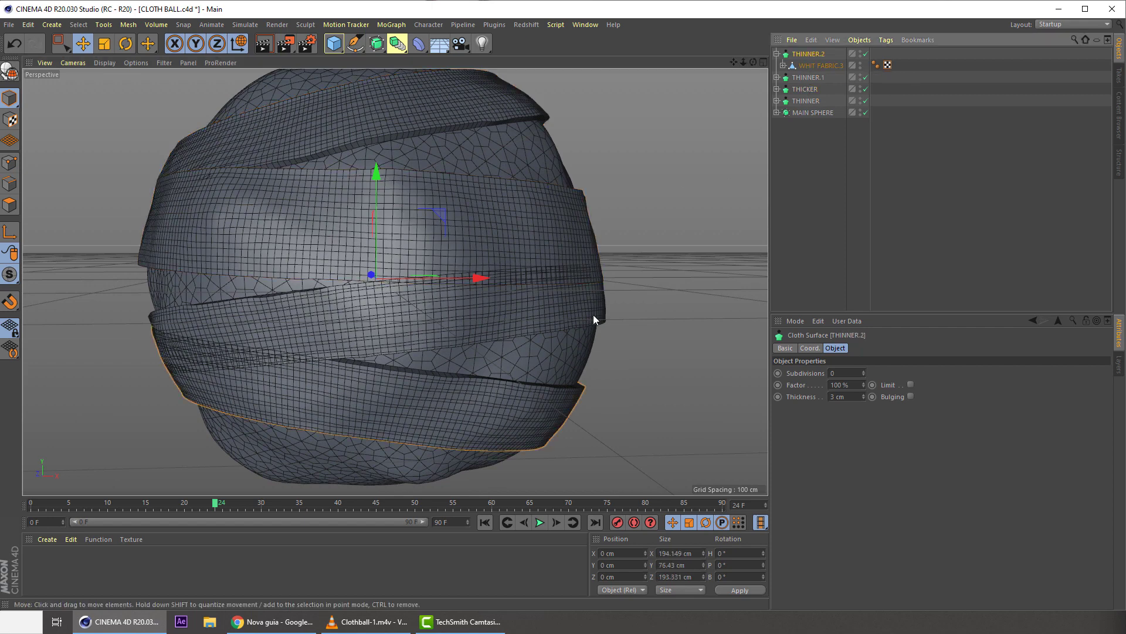
pyautogui.click(818, 79)
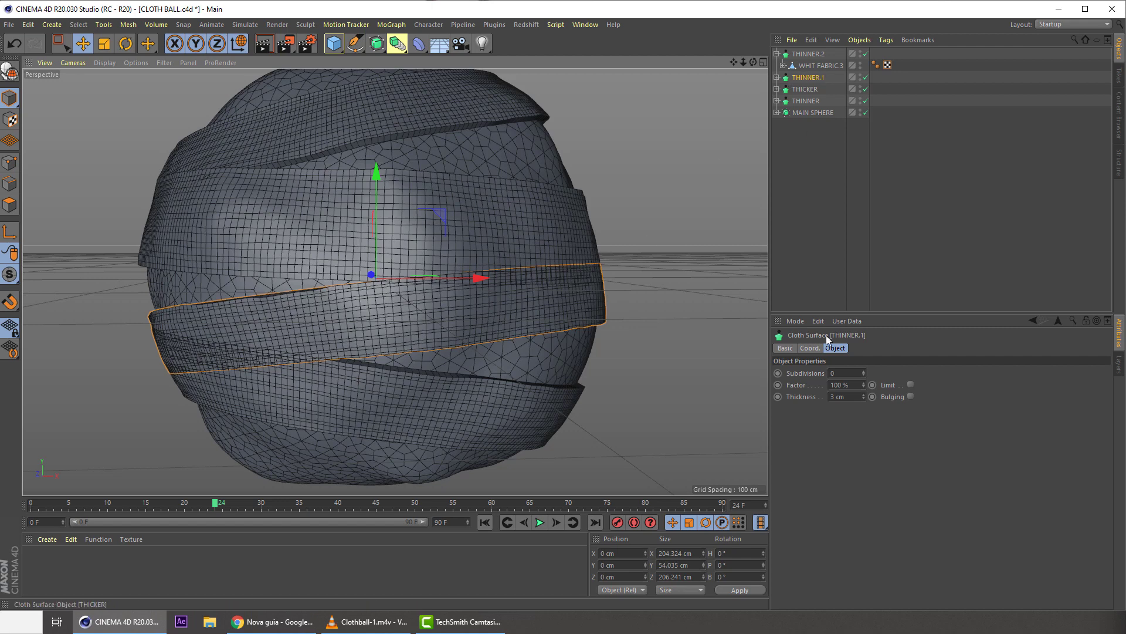
pyautogui.click(839, 399)
pyautogui.write('1.5')
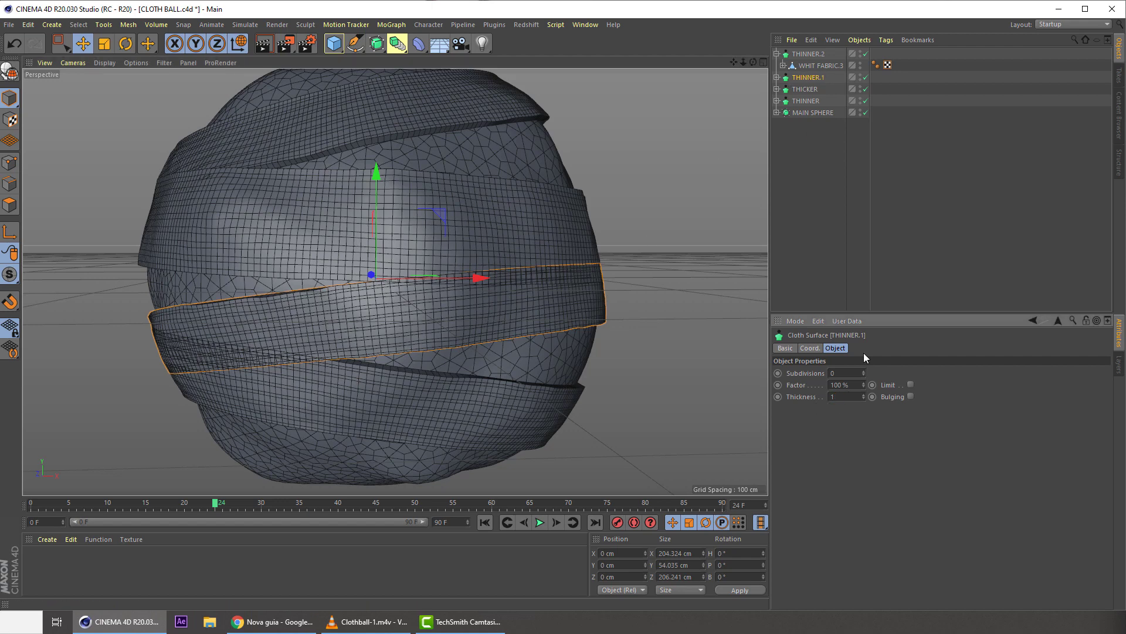
pyautogui.press('Return')
# - Set the thickness of the THINNER cloth surface around the ball's upper band to 1.5 cm
pyautogui.keyDown('alt'); pyautogui.moveTo(415, 378); pyautogui.dragTo(444, 191); pyautogui.keyUp('alt')
pyautogui.click(442, 199)
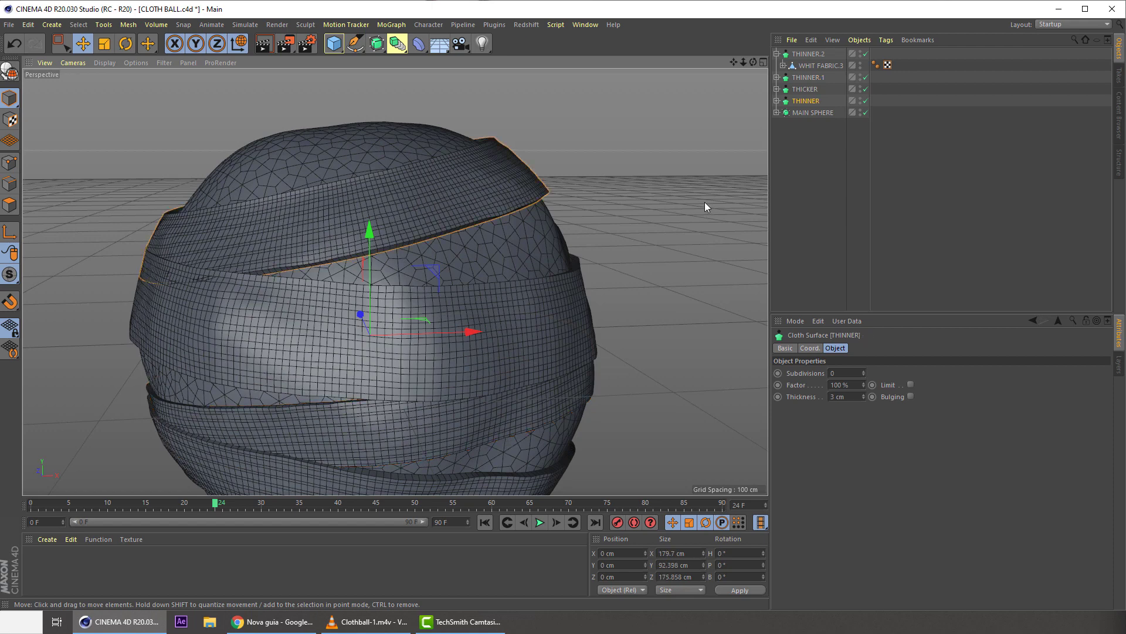
pyautogui.click(848, 397)
pyautogui.write('1.5')
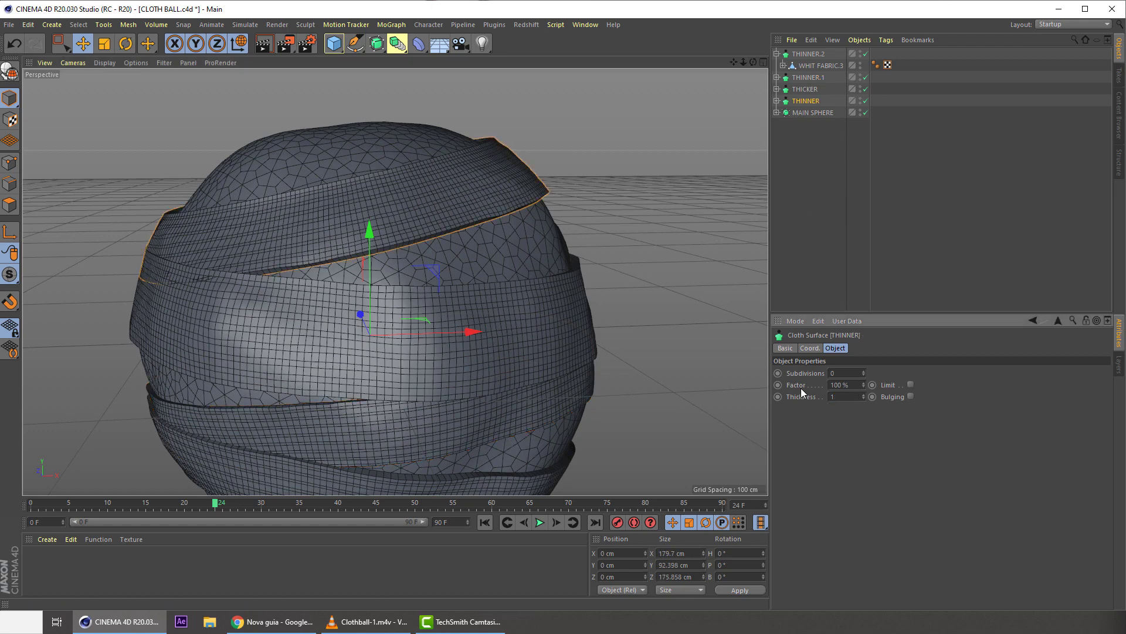
pyautogui.press('Return')
# - Switch the viewport to Gouraud shading without wireframe lines and inspect the bands around the ball
pyautogui.scroll(-3, 352, 290)
pyautogui.keyDown('alt'); pyautogui.moveTo(309, 296); pyautogui.dragTo(311, 299); pyautogui.keyUp('alt')
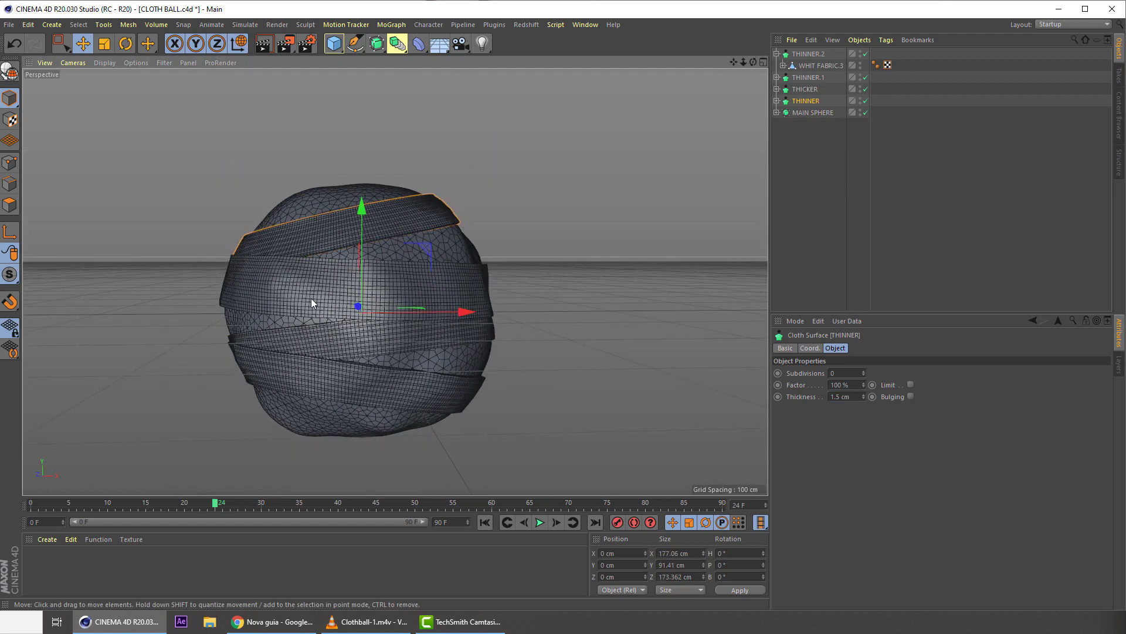
pyautogui.press('n')
pyautogui.press('a')
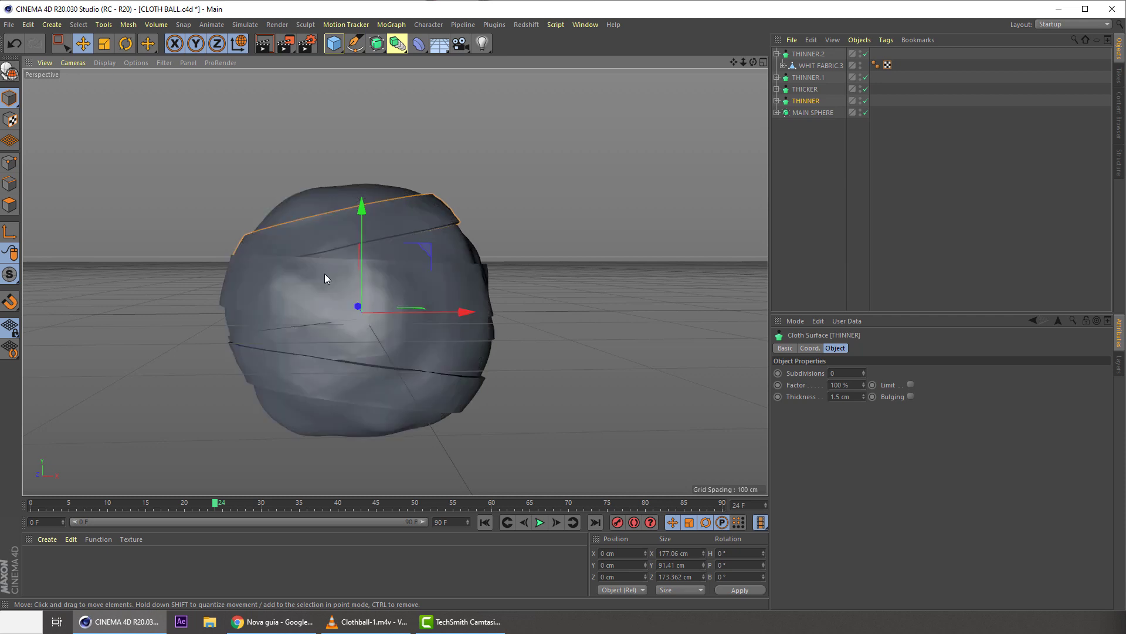
pyautogui.keyDown('alt'); pyautogui.moveTo(302, 293); pyautogui.dragTo(251, 286); pyautogui.keyUp('alt')
pyautogui.scroll(3, 305, 251)
pyautogui.keyDown('alt'); pyautogui.moveTo(293, 249); pyautogui.dragTo(270, 281); pyautogui.keyUp('alt')
pyautogui.scroll(3, 306, 262)
# - Move the animation to frame 54, inspect the deformed bands up close and save the project
pyautogui.moveTo(220, 503); pyautogui.dragTo(447, 504)
pyautogui.moveTo(347, 300)
pyautogui.keyDown('alt'); pyautogui.mouseDown()
pyautogui.moveTo(569, 298)
pyautogui.moveTo(276, 301)
pyautogui.moveTo(338, 297)
pyautogui.mouseUp(); pyautogui.keyUp('alt')
pyautogui.keyDown('alt'); pyautogui.moveTo(338, 297); pyautogui.dragTo(306, 298, button='right'); pyautogui.keyUp('alt')
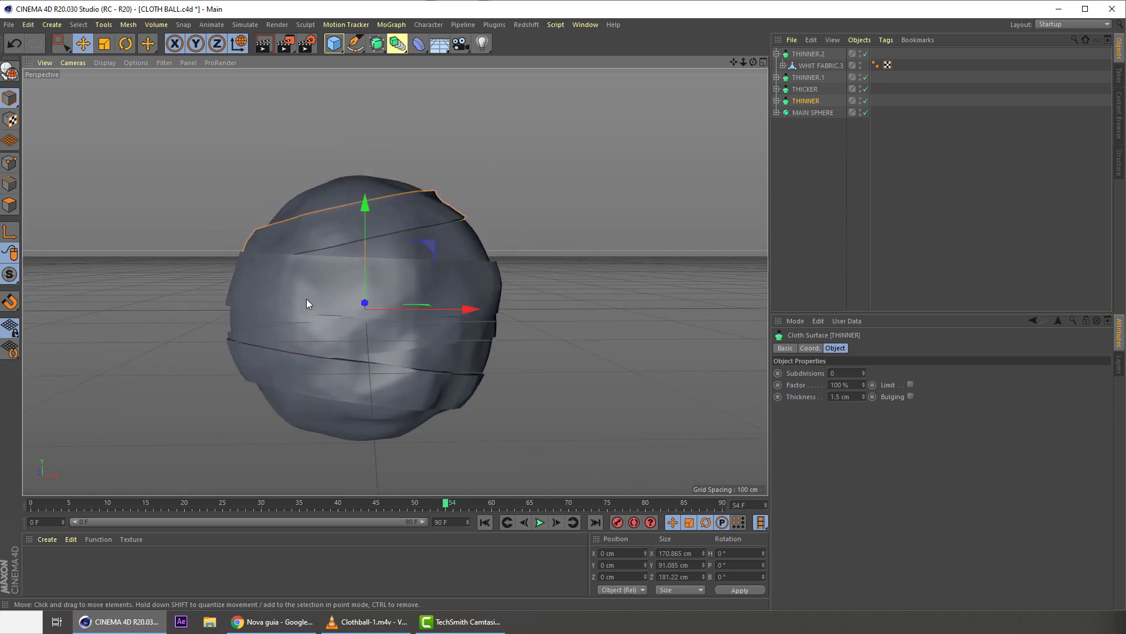
pyautogui.keyDown('alt'); pyautogui.moveTo(308, 298); pyautogui.dragTo(316, 217); pyautogui.keyUp('alt')
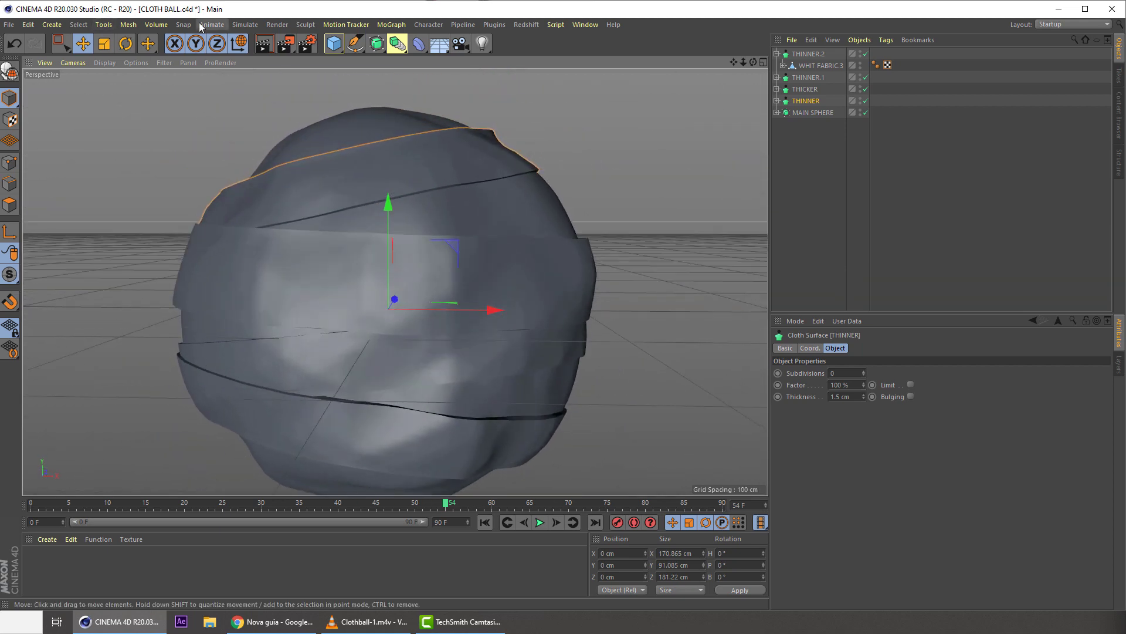
pyautogui.hotkey('ctrl', 's')
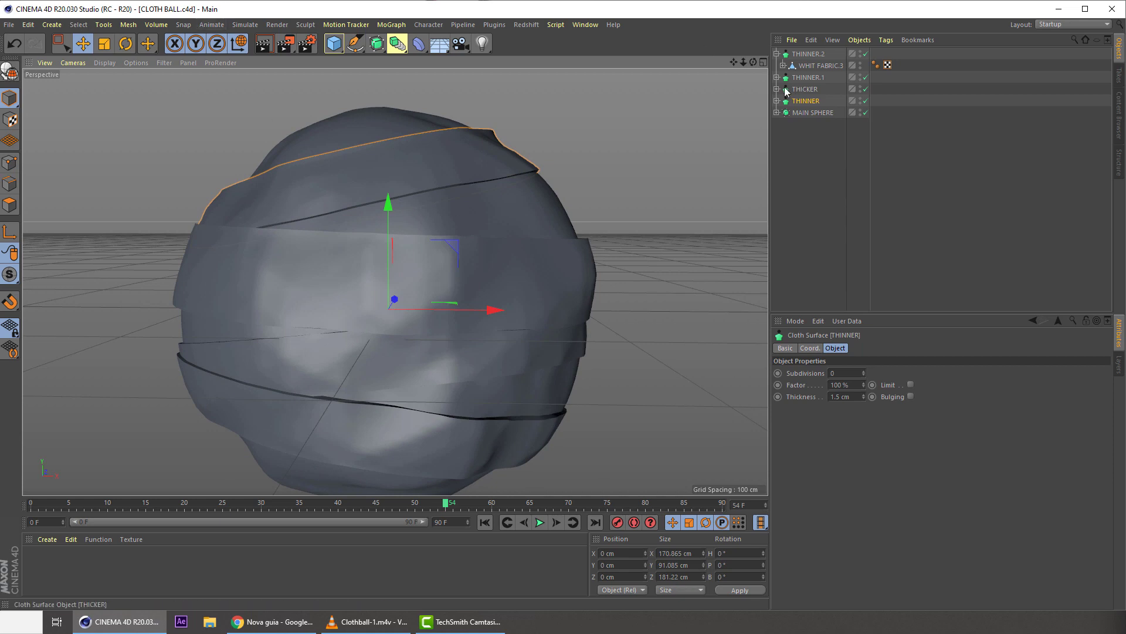
# - Expand the cloth surface groups and their fabric bands to examine the nested Collision deformers
pyautogui.click(777, 102)
pyautogui.click(776, 90)
pyautogui.click(777, 80)
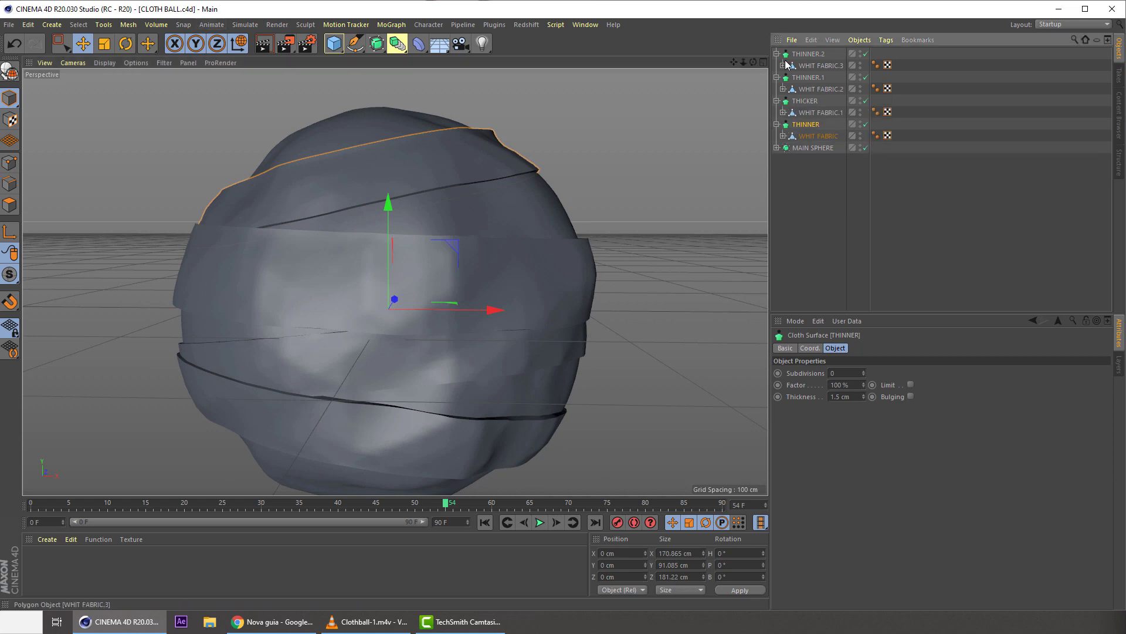
pyautogui.click(783, 65)
pyautogui.click(818, 77)
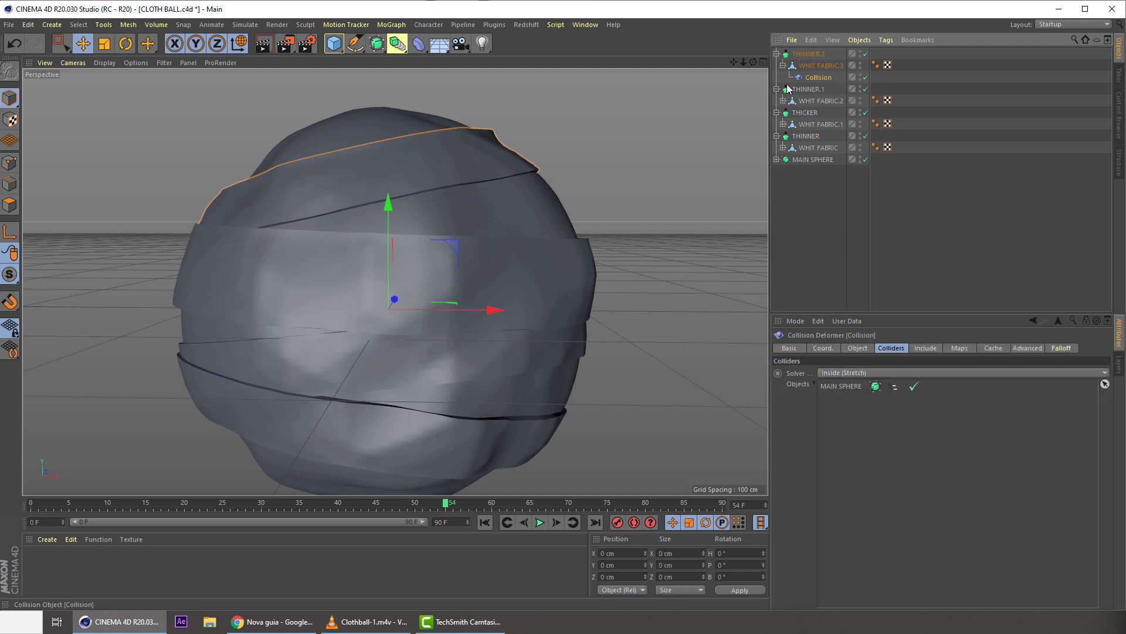
pyautogui.click(783, 100)
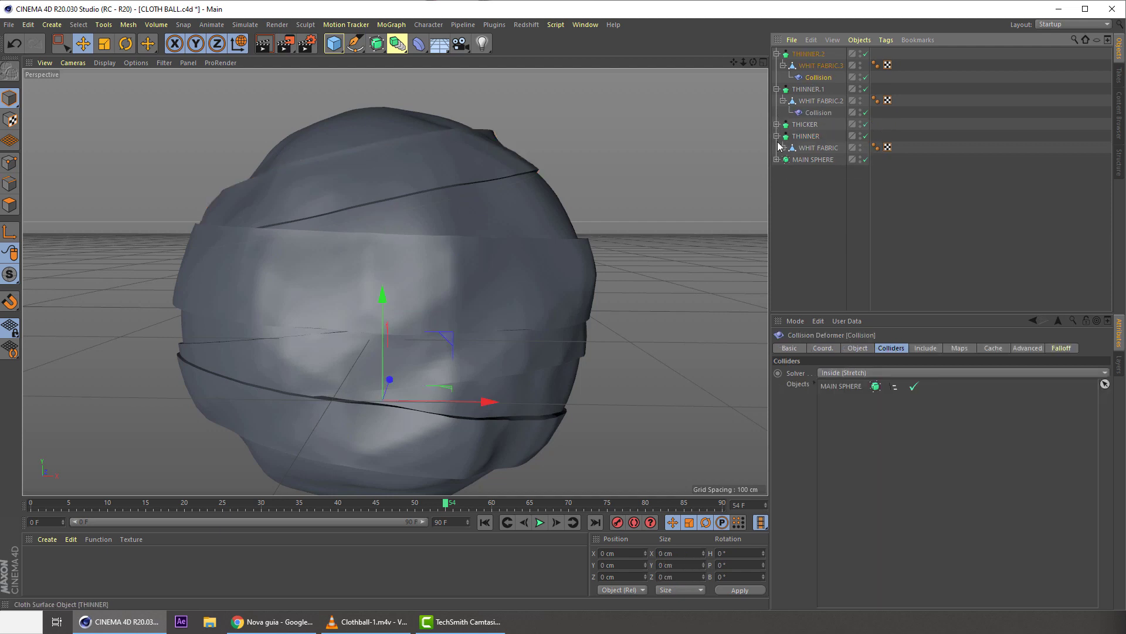
pyautogui.click(777, 148)
pyautogui.click(783, 136)
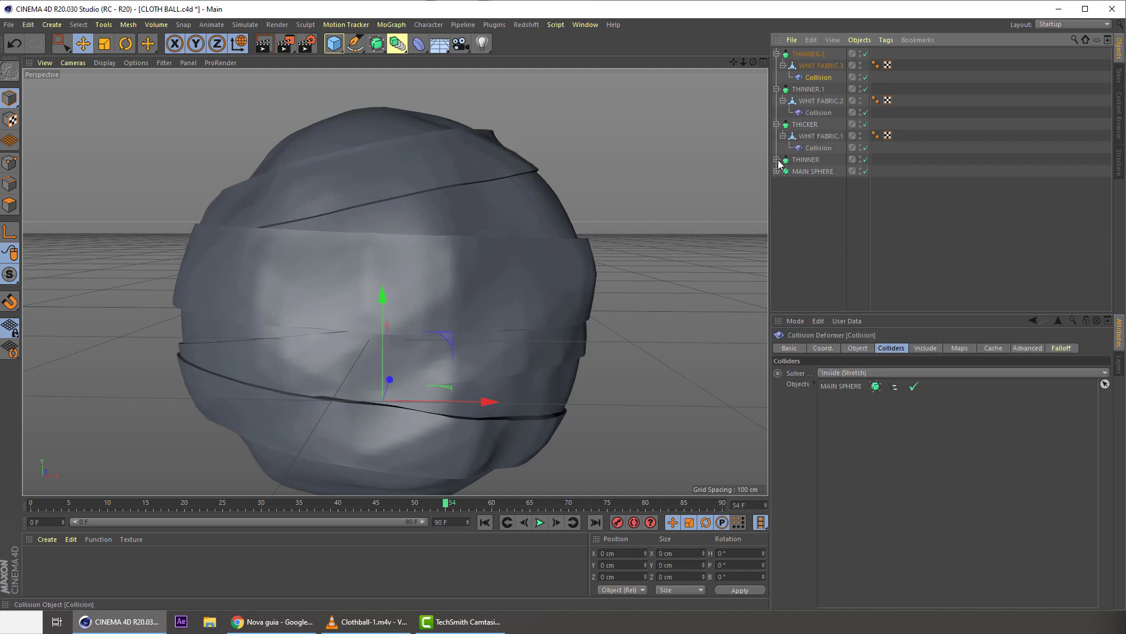
pyautogui.click(777, 159)
# - Filter the objects by "COLL" and calculate the cache for all four Collision deformers together
pyautogui.click(1075, 38)
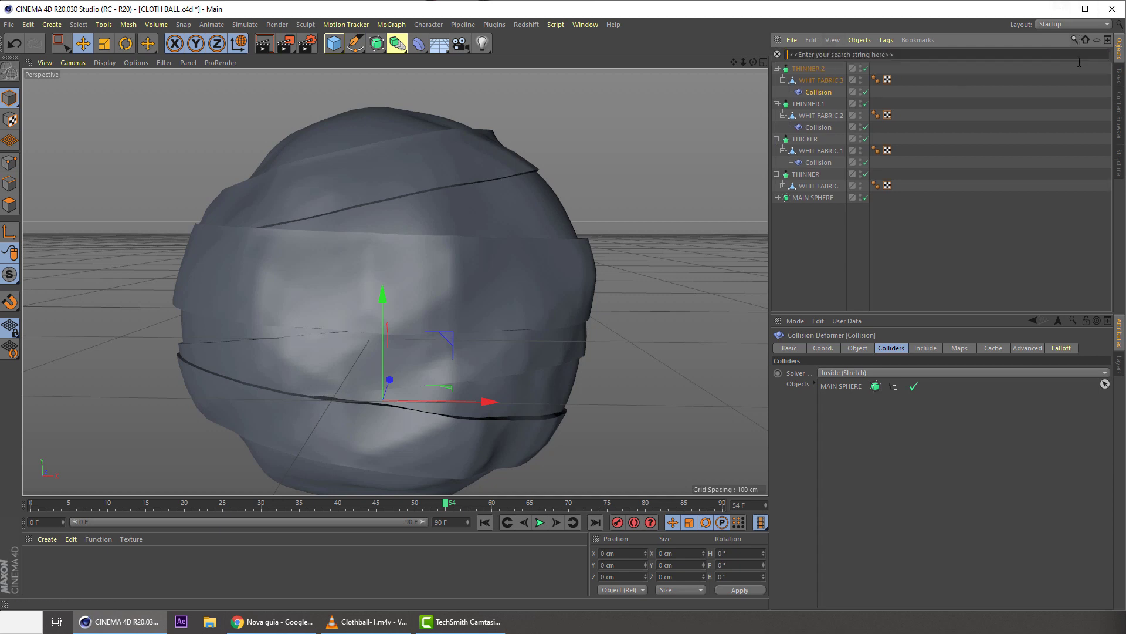
pyautogui.write('co')
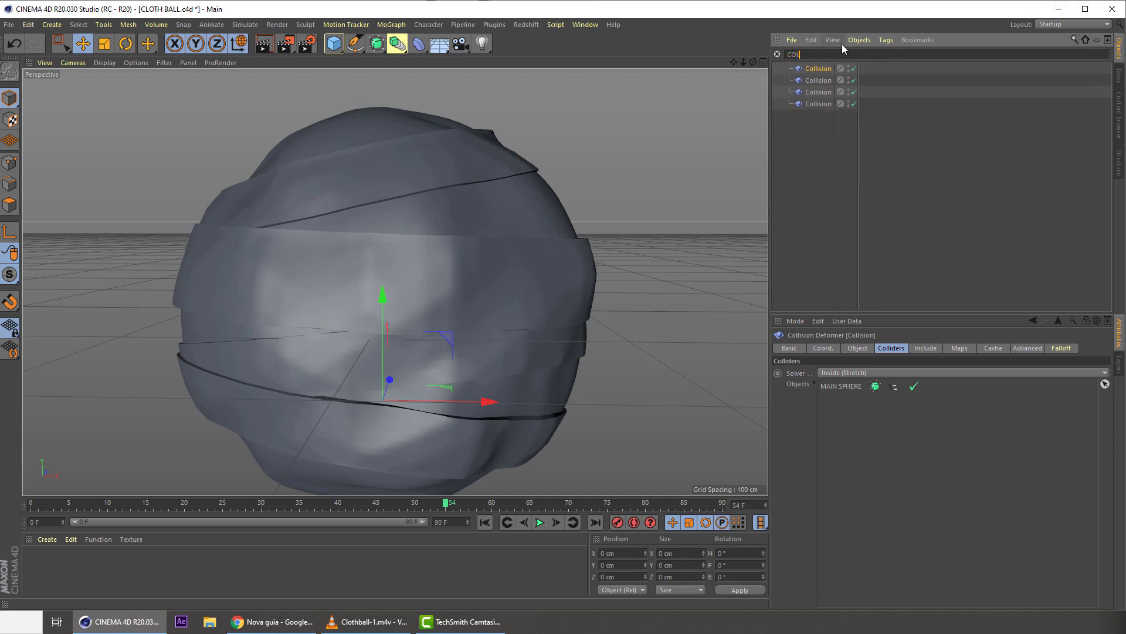
pyautogui.keyDown('shift'); pyautogui.click(819, 103); pyautogui.keyUp('shift')
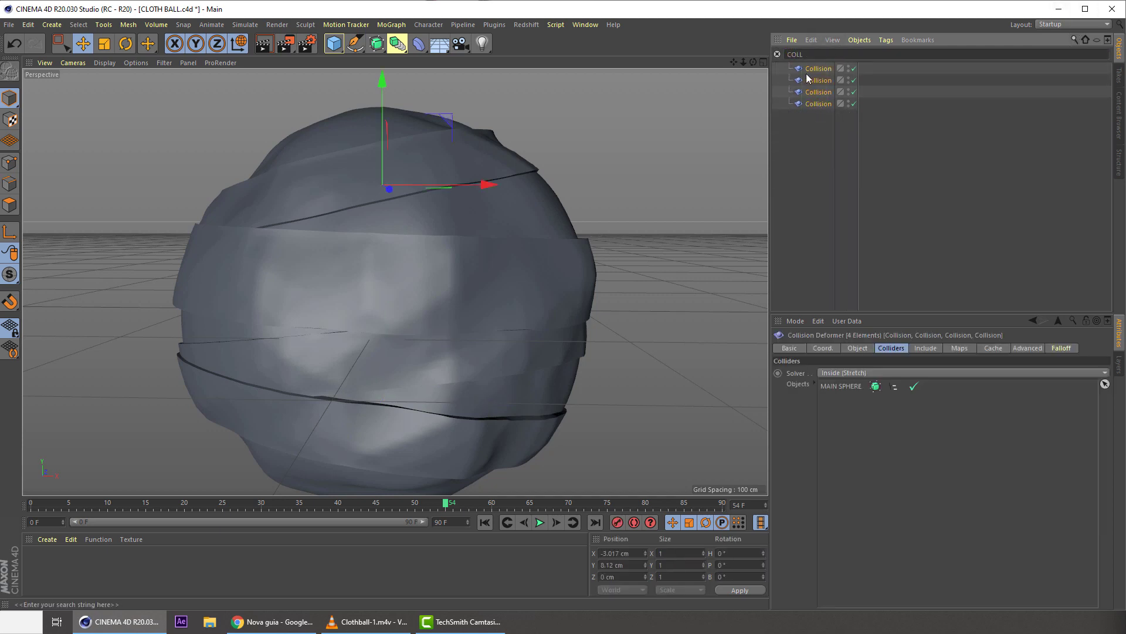
pyautogui.click(992, 348)
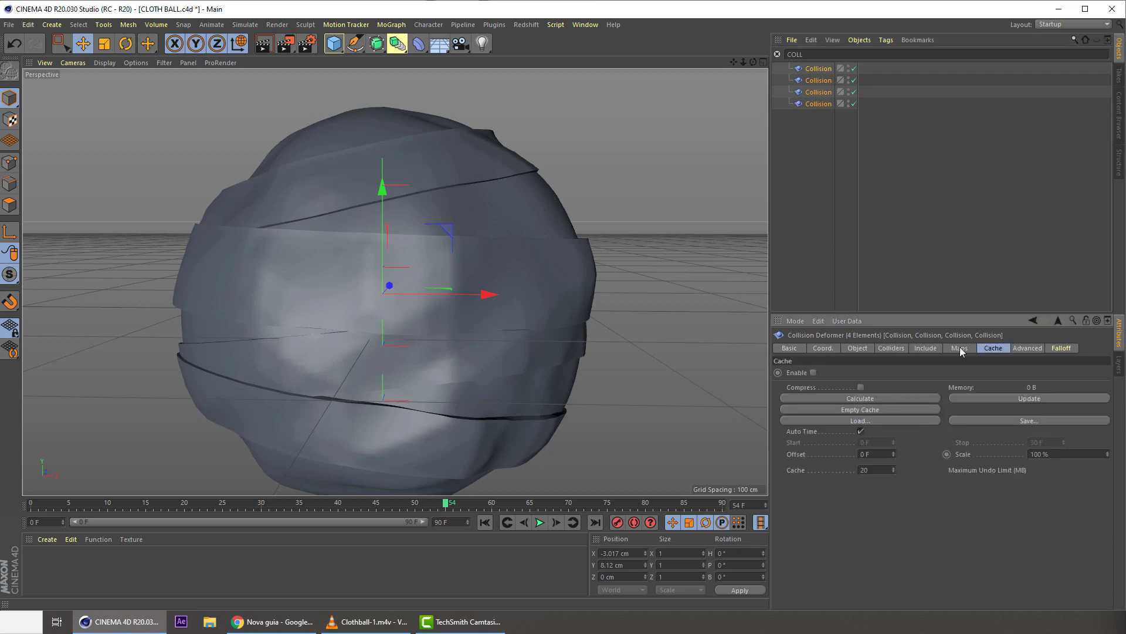
pyautogui.click(821, 399)
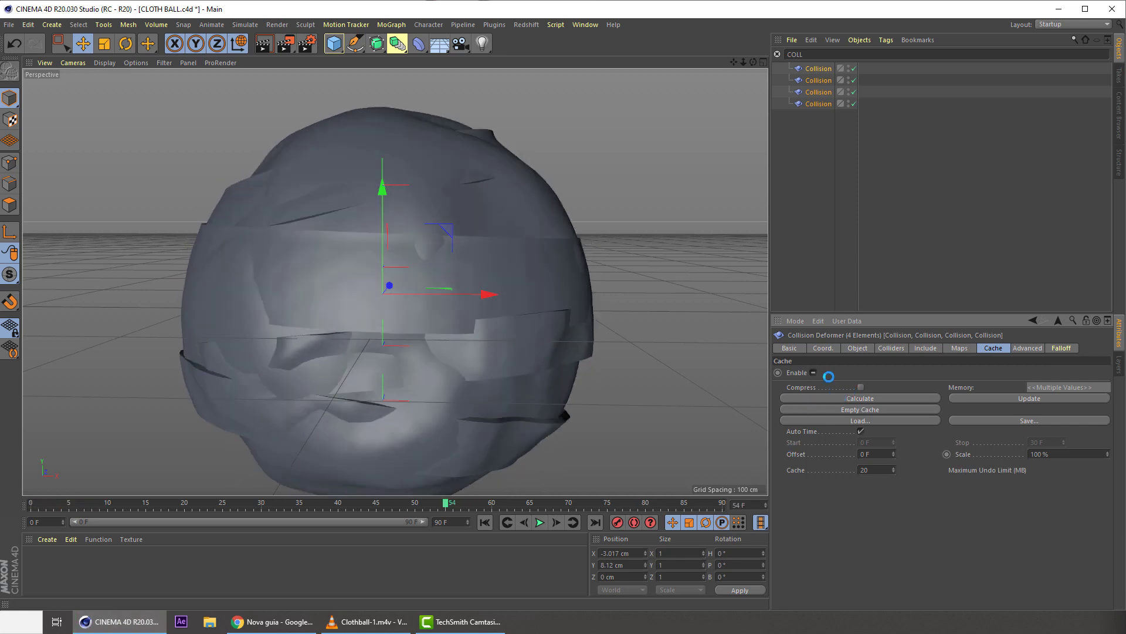
# - Return to frame 0, set the project's end to frame 150 and extend the preview range to its full length
pyautogui.click(484, 522)
pyautogui.moveTo(455, 522); pyautogui.dragTo(406, 523)
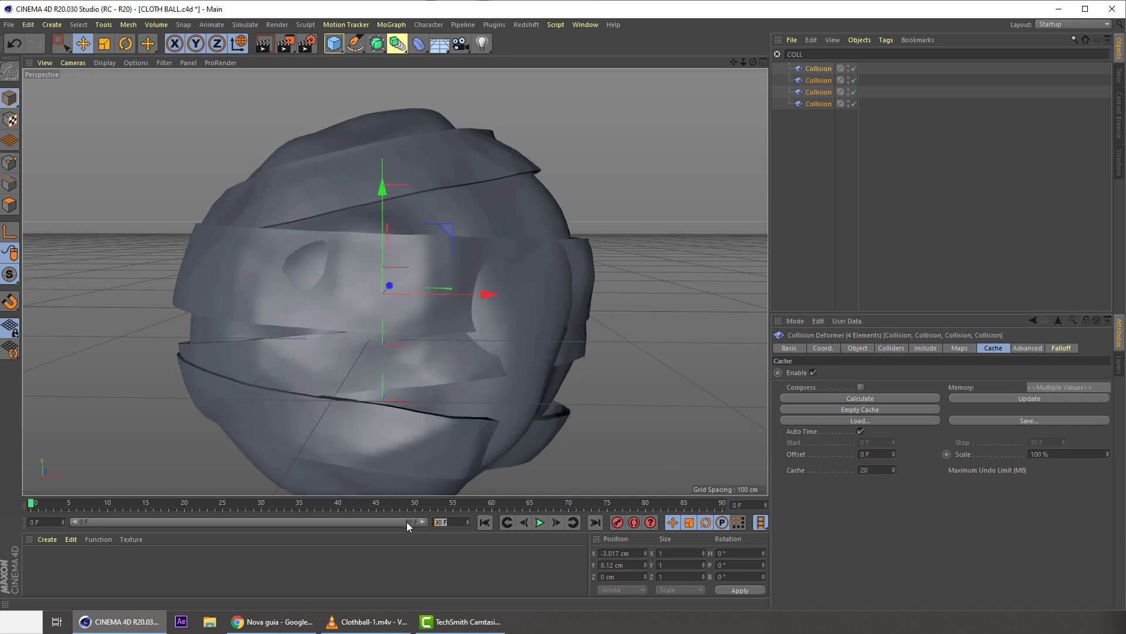
pyautogui.write('150')
pyautogui.press('Return')
pyautogui.moveTo(287, 522); pyautogui.dragTo(427, 522)
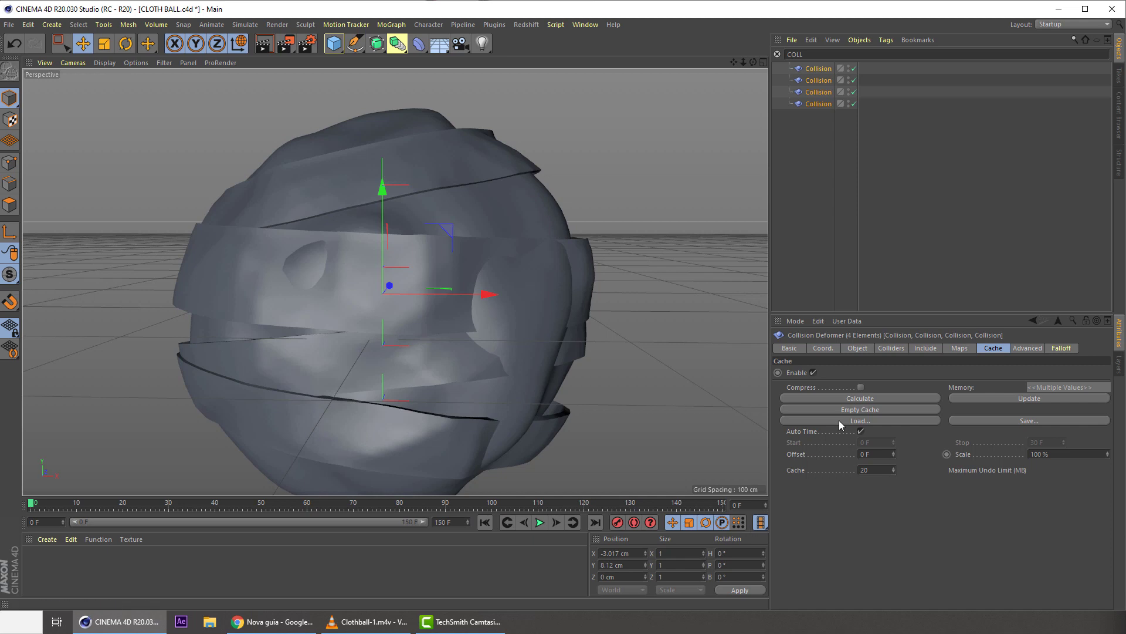
# - Set the project's FPS to 24 and match the output frame rate in the render settings to 24
pyautogui.hotkey('ctrl', 'd')
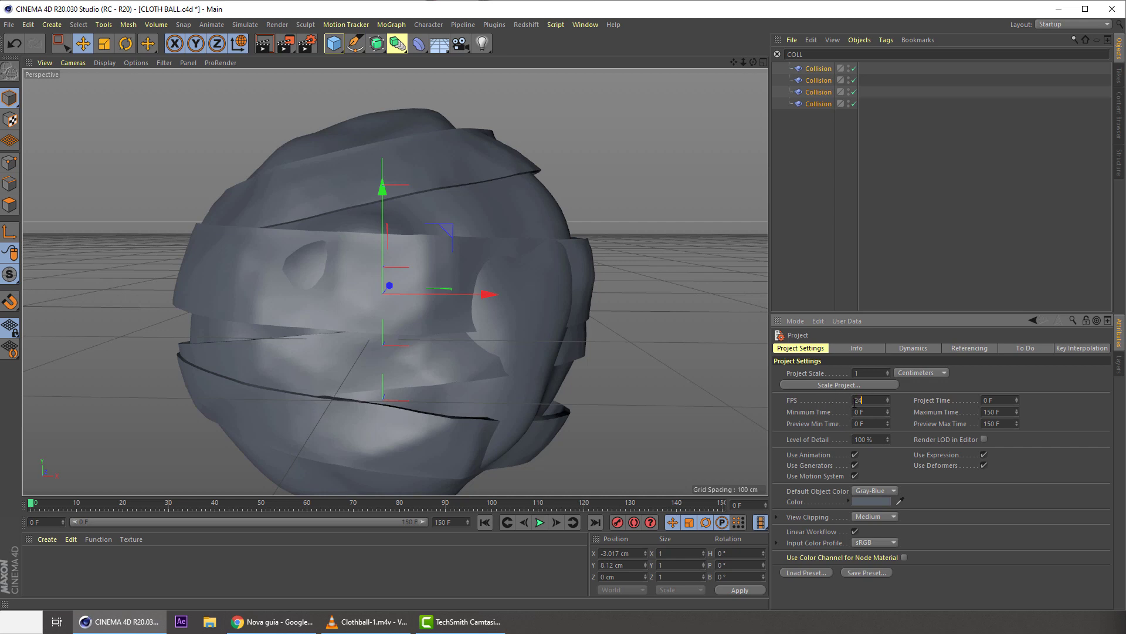
pyautogui.click(308, 44)
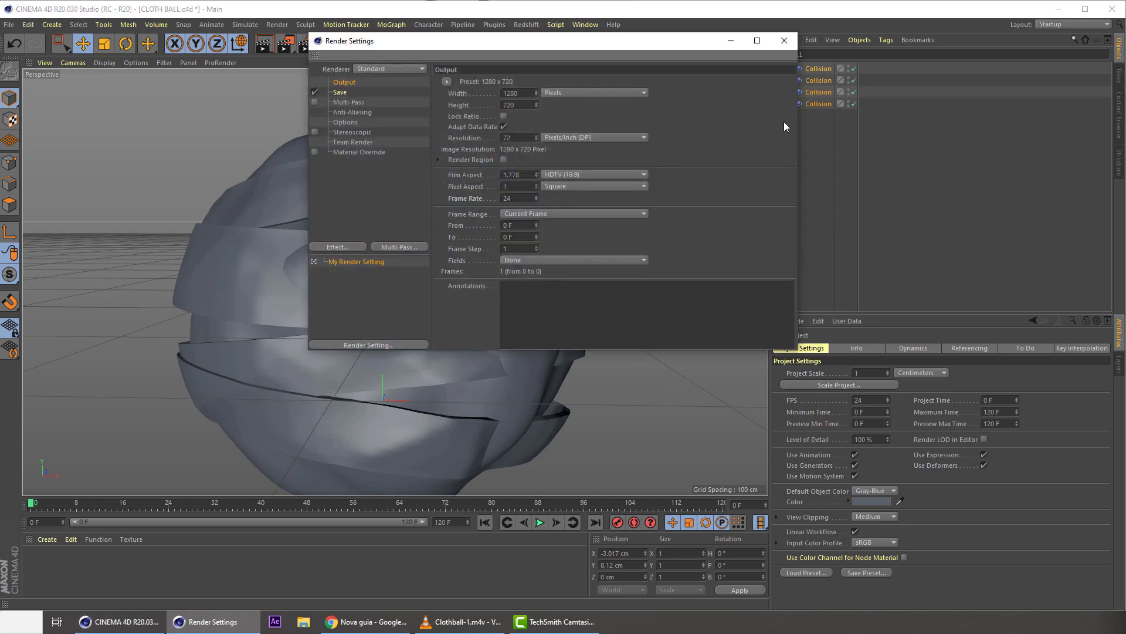
pyautogui.click(784, 42)
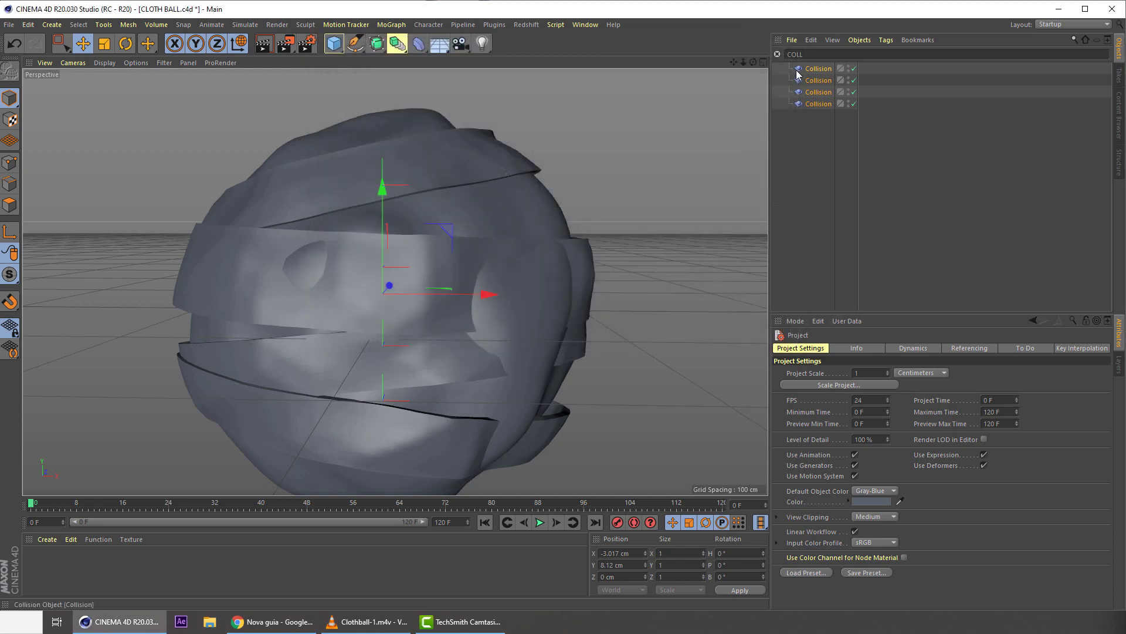
# - Select all four Collision deformers again and empty their old cache
pyautogui.moveTo(826, 132); pyautogui.dragTo(803, 59)
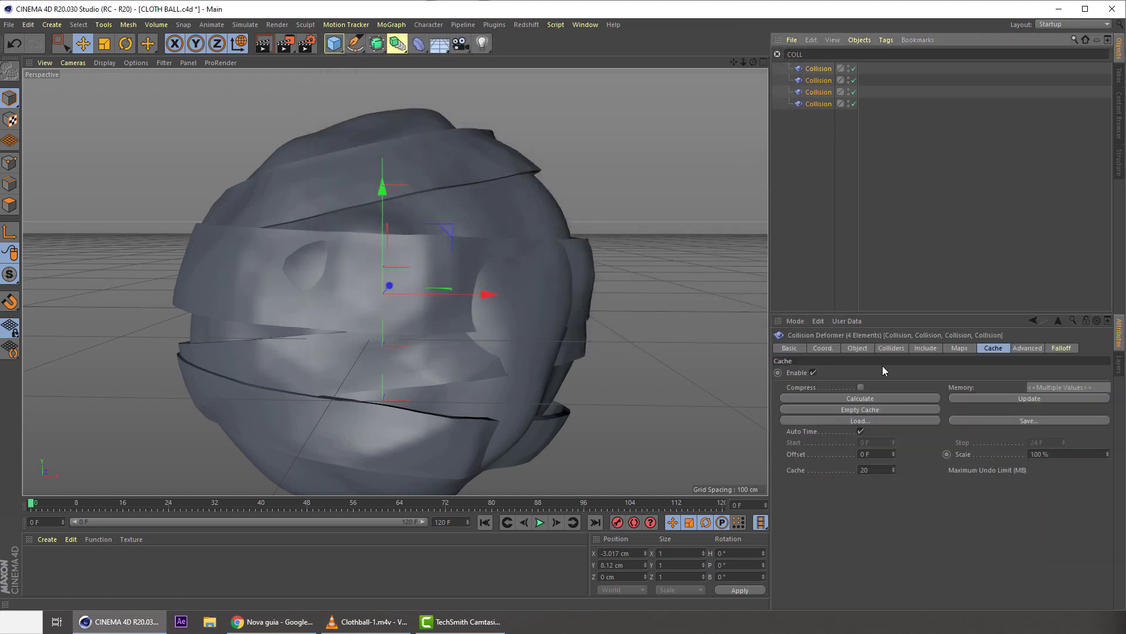
pyautogui.click(829, 399)
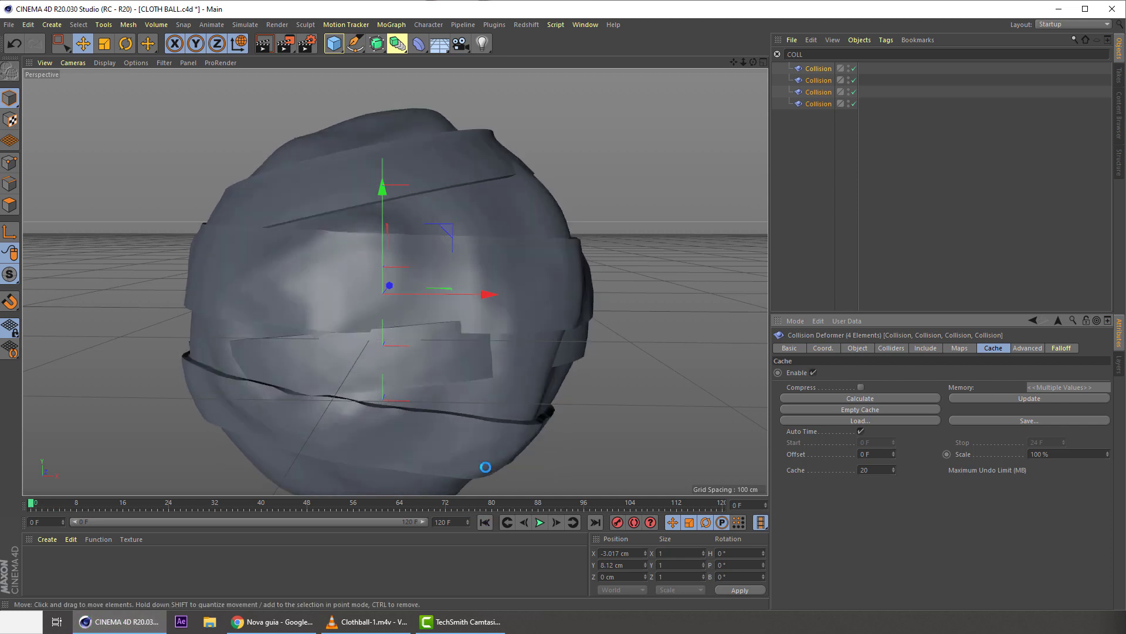
pyautogui.click(844, 409)
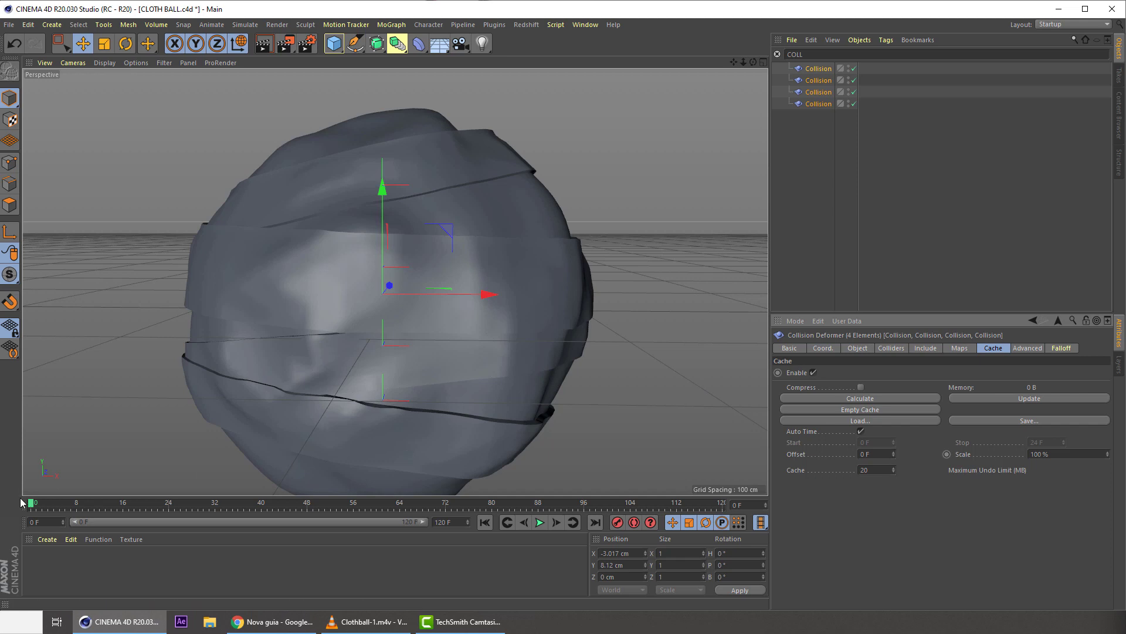
# - Step the animation back to frame 0 to reset the deformation and calculate the cache for all four Collision deformers
pyautogui.moveTo(50, 501); pyautogui.dragTo(88, 503)
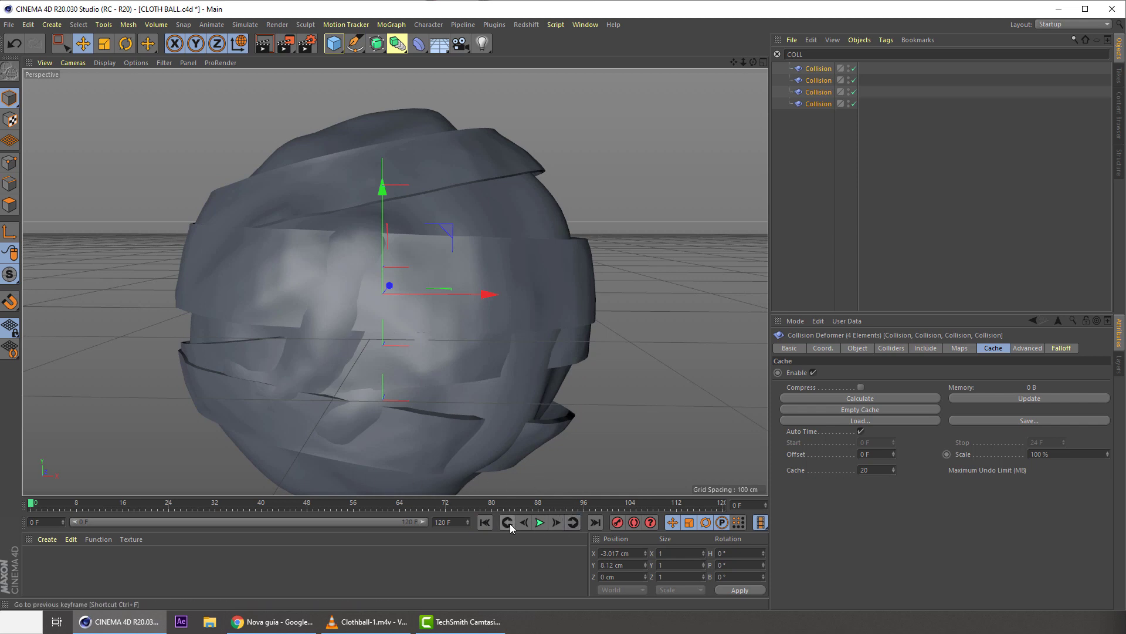
pyautogui.click(559, 524)
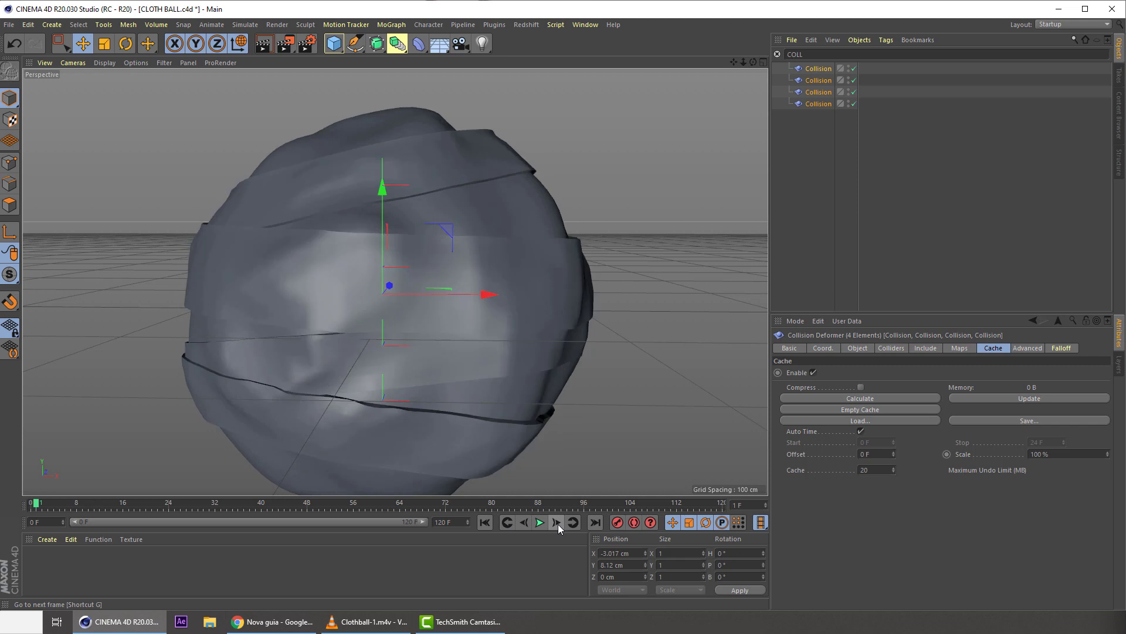
pyautogui.click(523, 522)
pyautogui.click(523, 523)
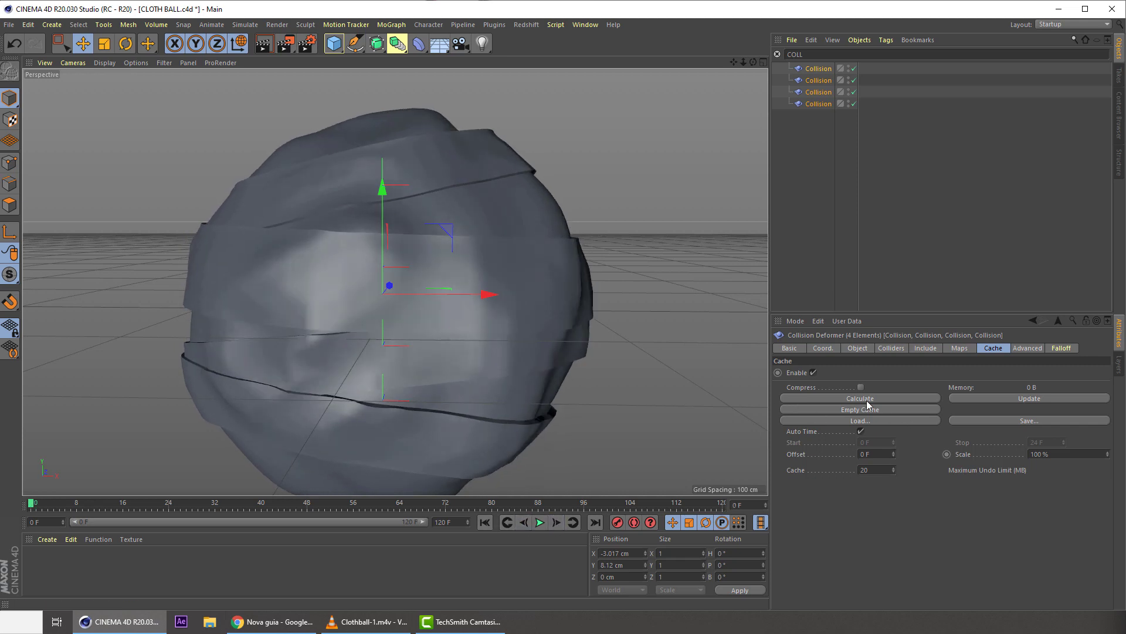
pyautogui.click(850, 402)
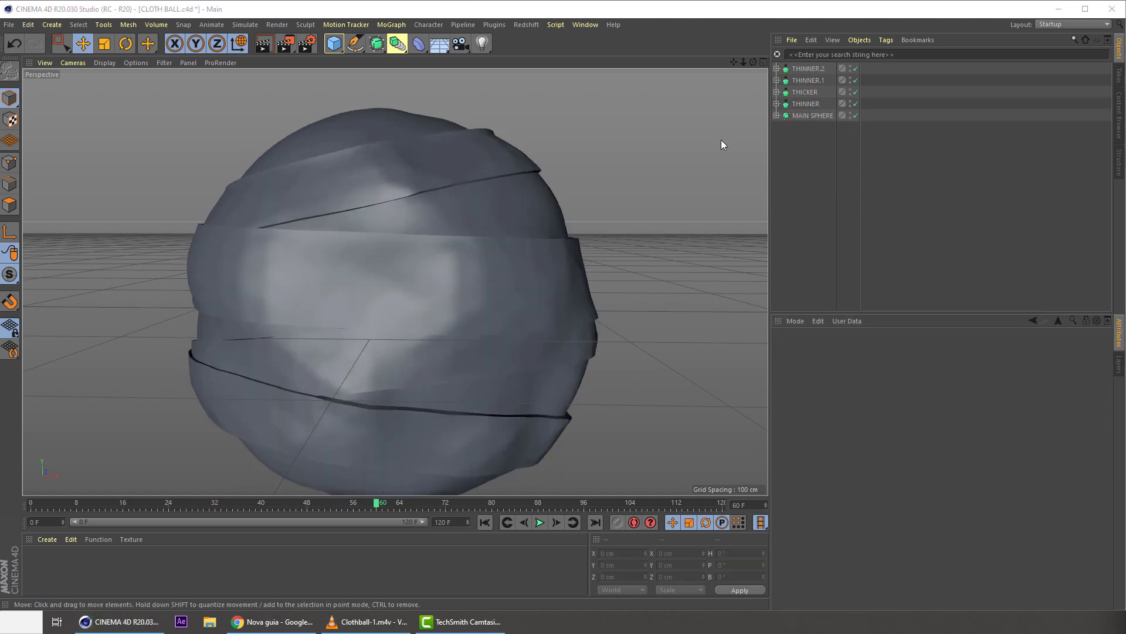
# - Play the cached animation and inspect the moving fabric bands from several angles
pyautogui.click(777, 68)
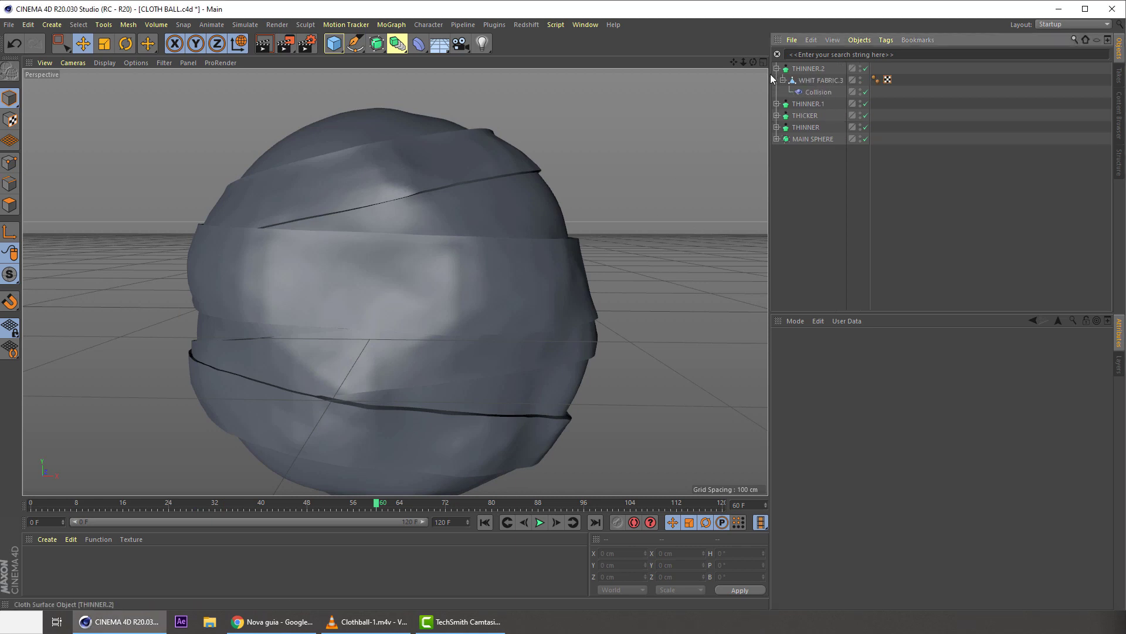
pyautogui.click(540, 522)
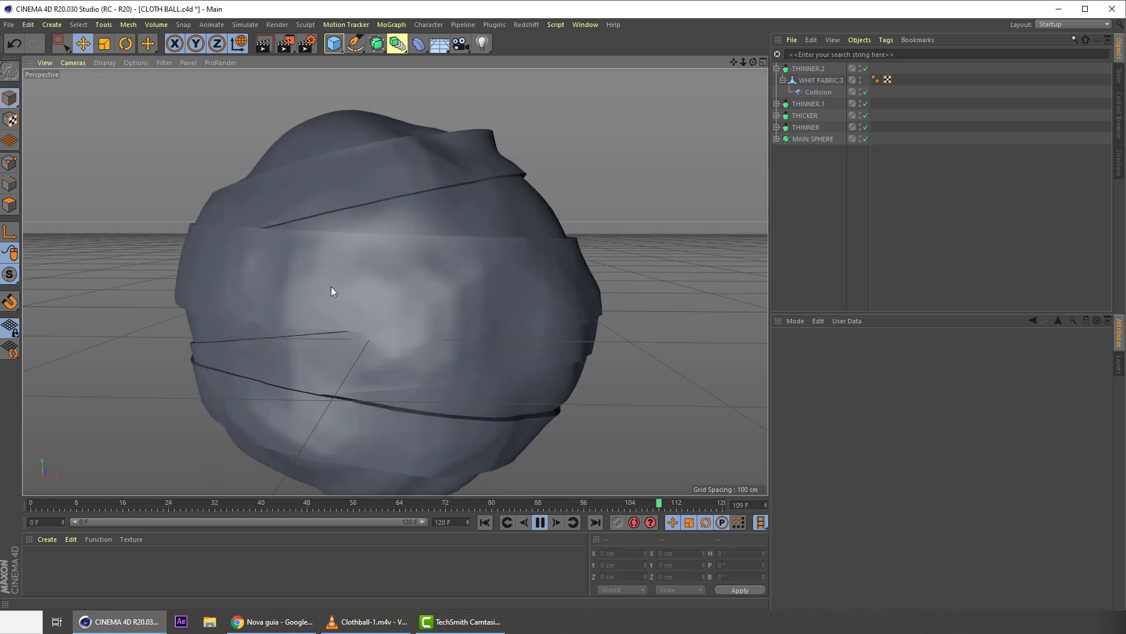
pyautogui.keyDown('alt'); pyautogui.moveTo(305, 271); pyautogui.dragTo(204, 269); pyautogui.keyUp('alt')
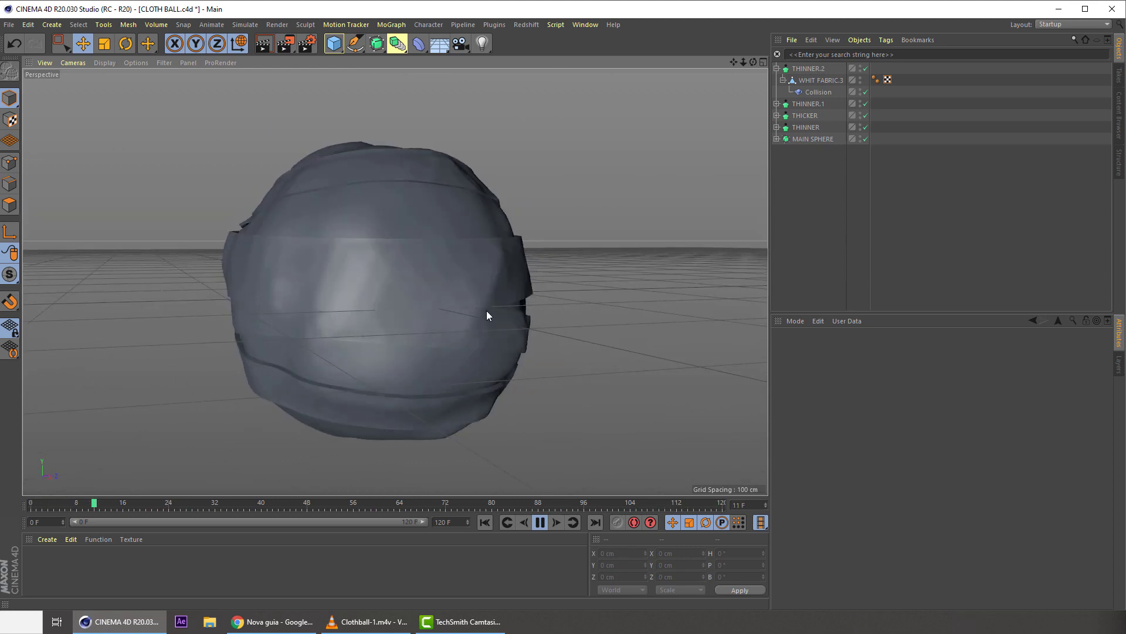
pyautogui.keyDown('alt'); pyautogui.moveTo(490, 314); pyautogui.dragTo(567, 393); pyautogui.keyUp('alt')
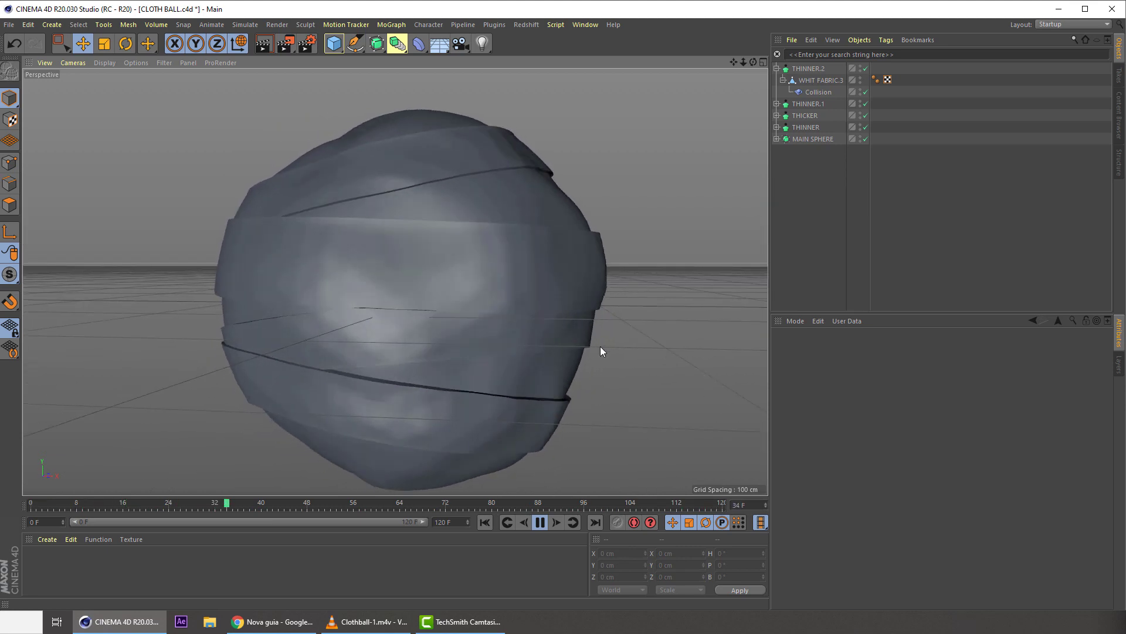
pyautogui.click(777, 68)
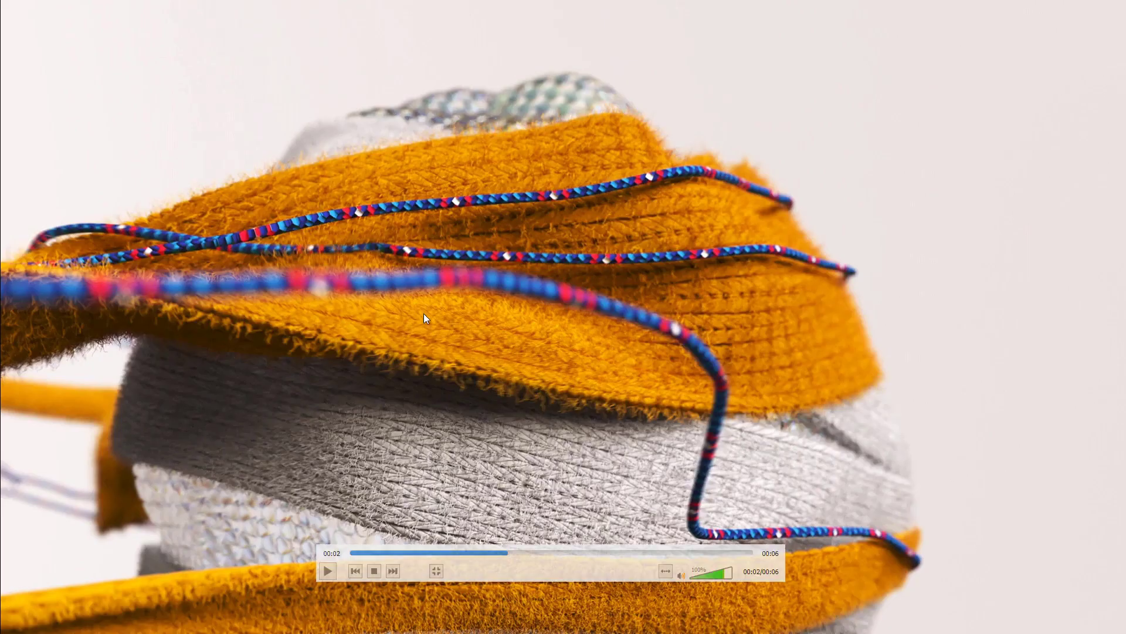
# - Watch the finished cloth ball render in the video player, return to the scene and stop the animation playback
pyautogui.press('space')
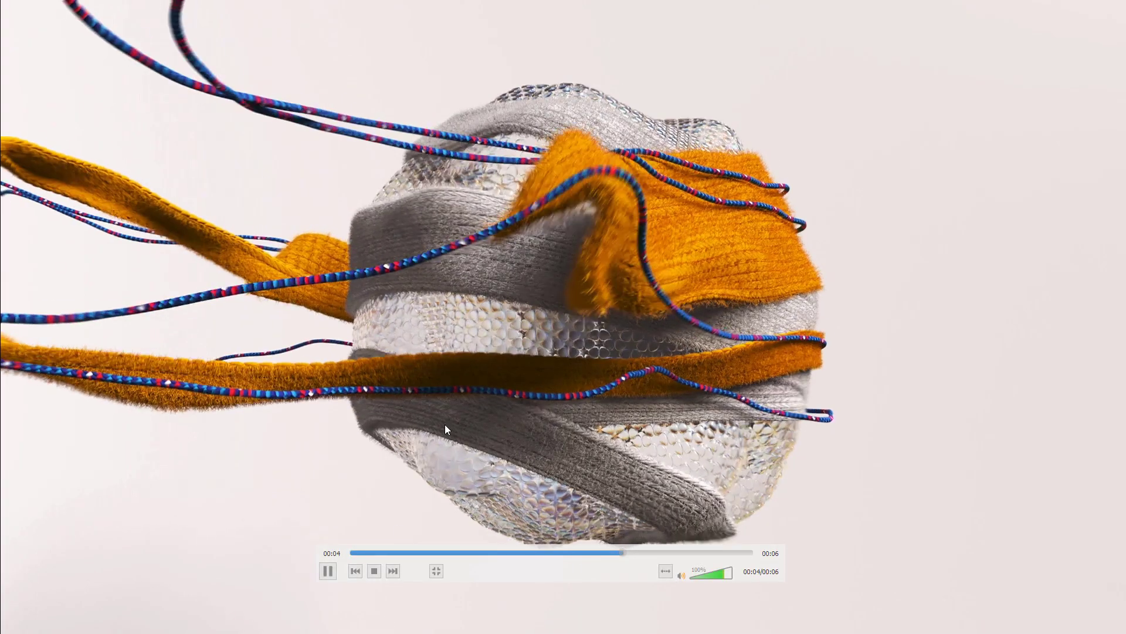
pyautogui.press('space')
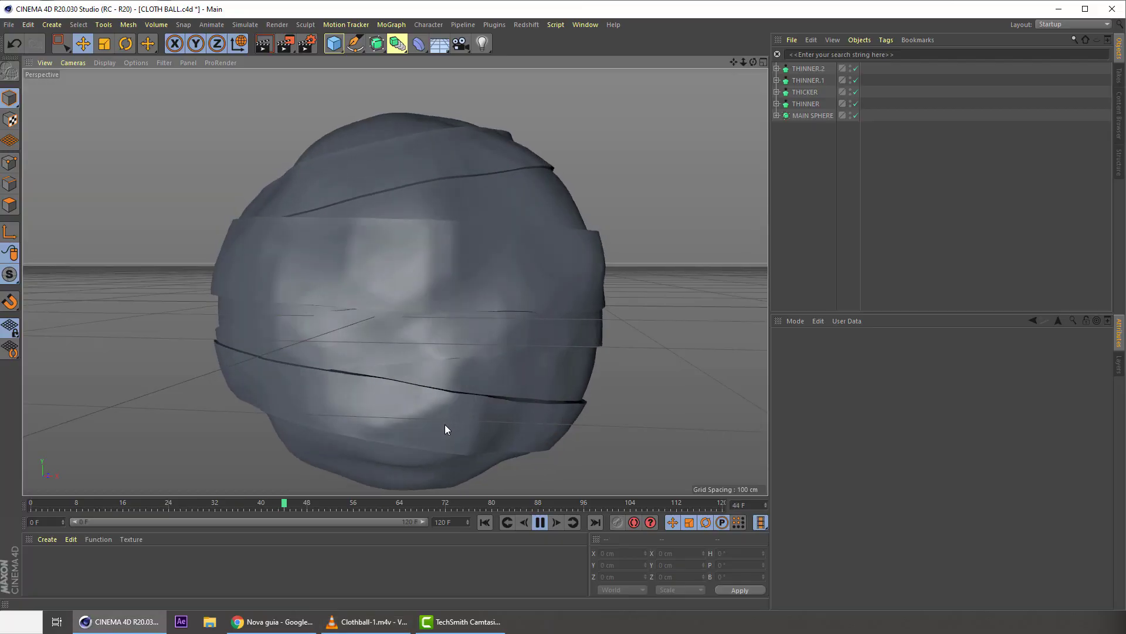
pyautogui.click(542, 523)
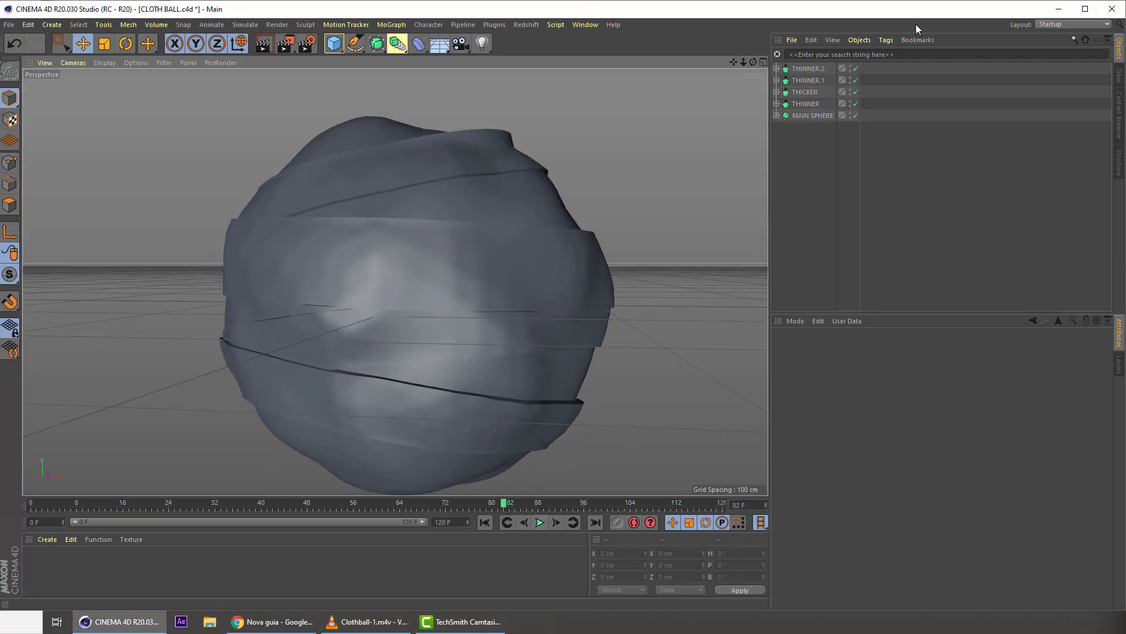
# - Bake the THINNER.2, THINNER.1, THICKER and THINNER cloth surfaces as Alembic, leaving out MAIN SPHERE and keeping the originals
pyautogui.click(817, 70)
pyautogui.keyDown('shift'); pyautogui.click(803, 116); pyautogui.keyUp('shift')
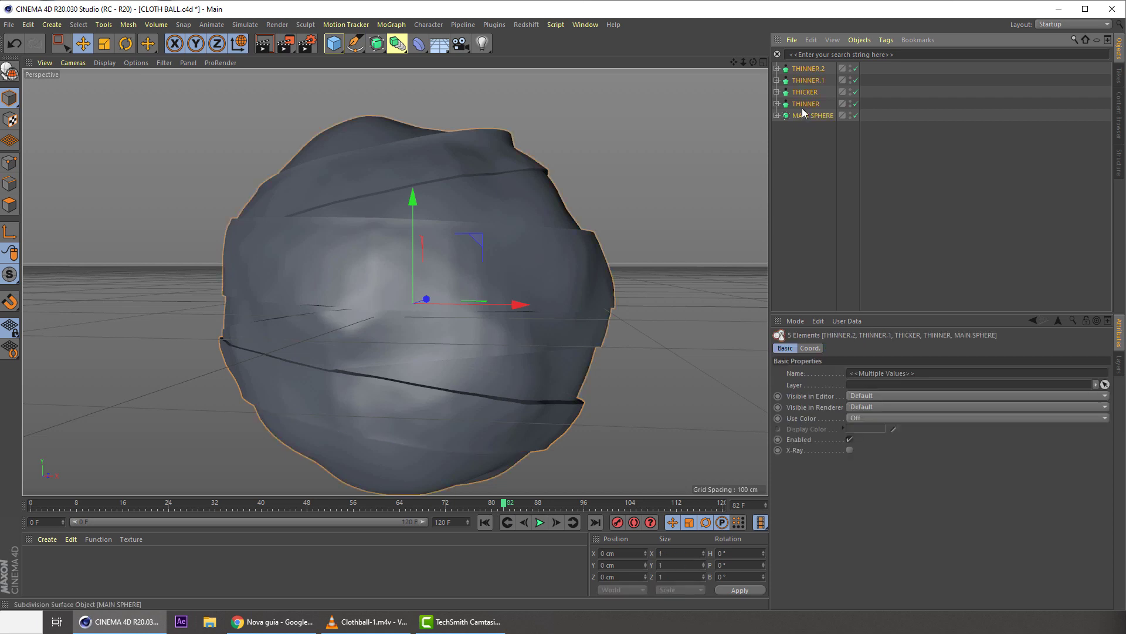
pyautogui.keyDown('ctrl'); pyautogui.click(803, 113); pyautogui.keyUp('ctrl')
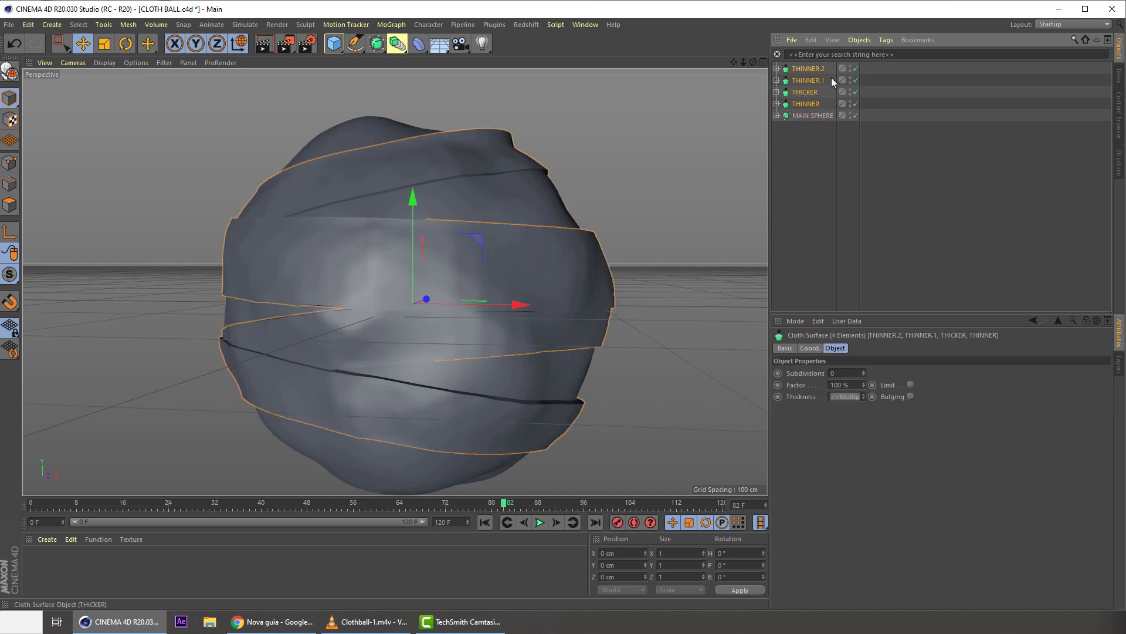
pyautogui.rightClick(797, 71)
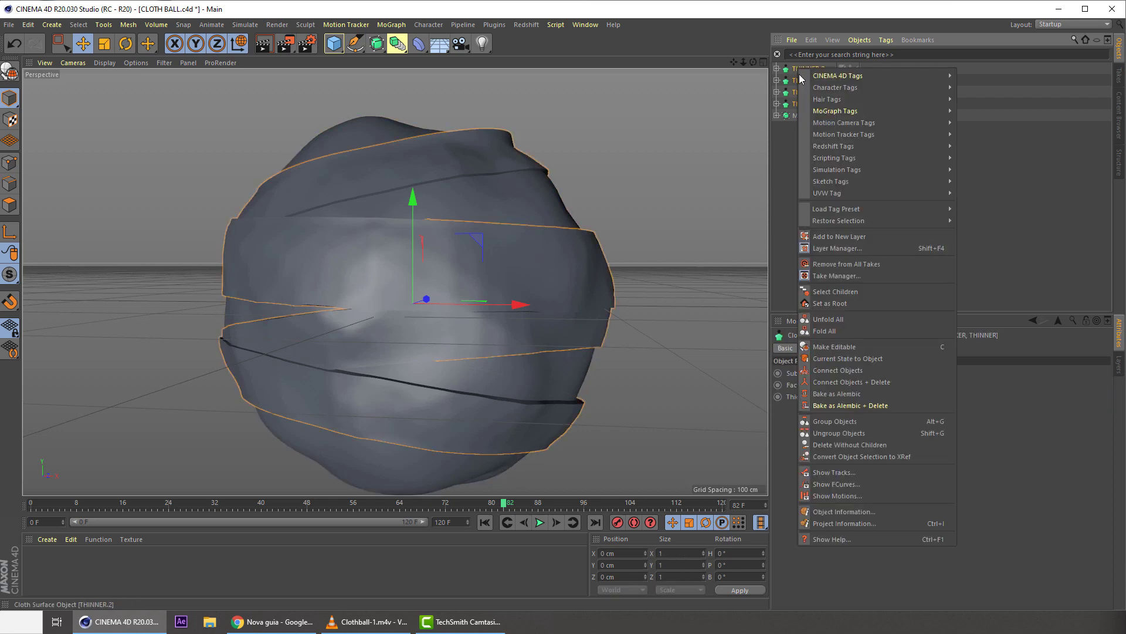
pyautogui.click(839, 394)
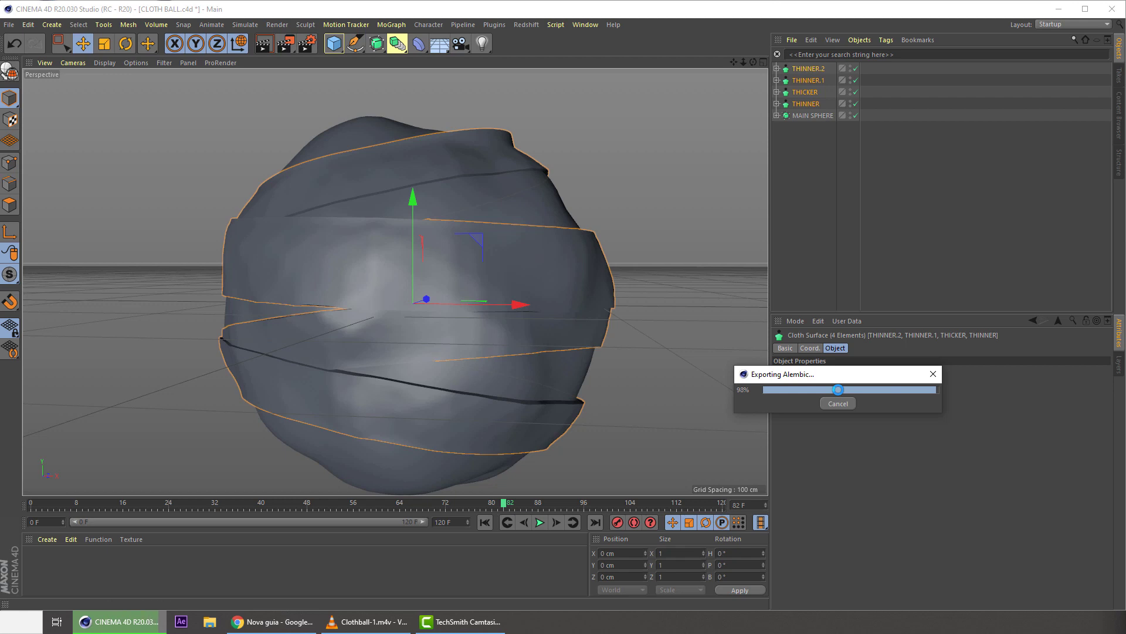
# - Check the contents of the baked THINNER object and move the four Alembic objects above the original cloth surfaces
pyautogui.click(776, 81)
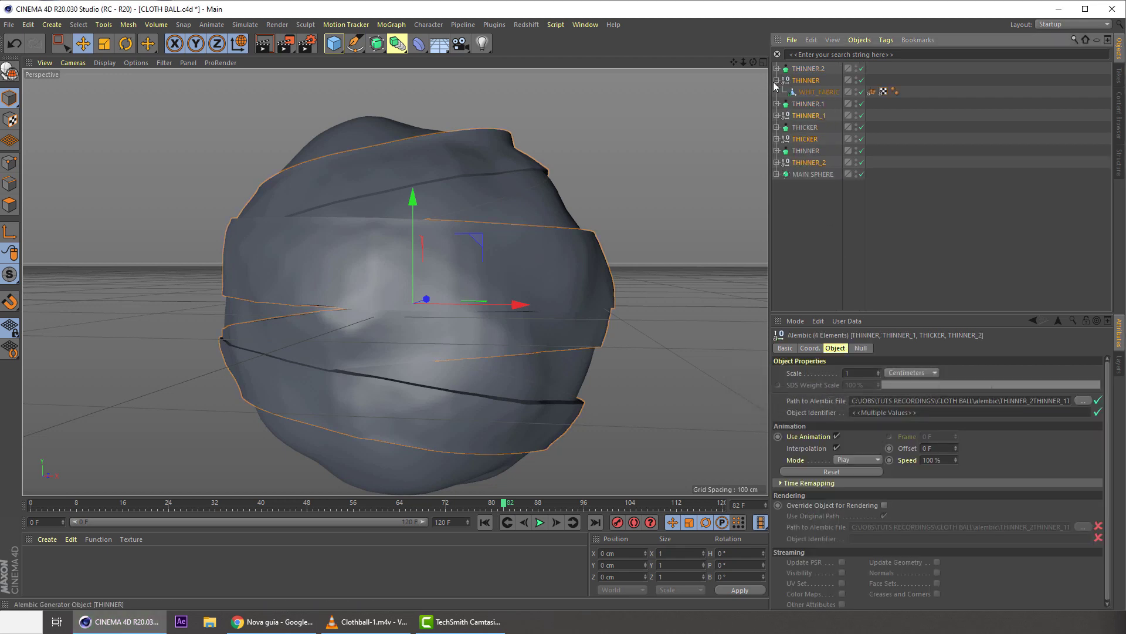
pyautogui.click(775, 81)
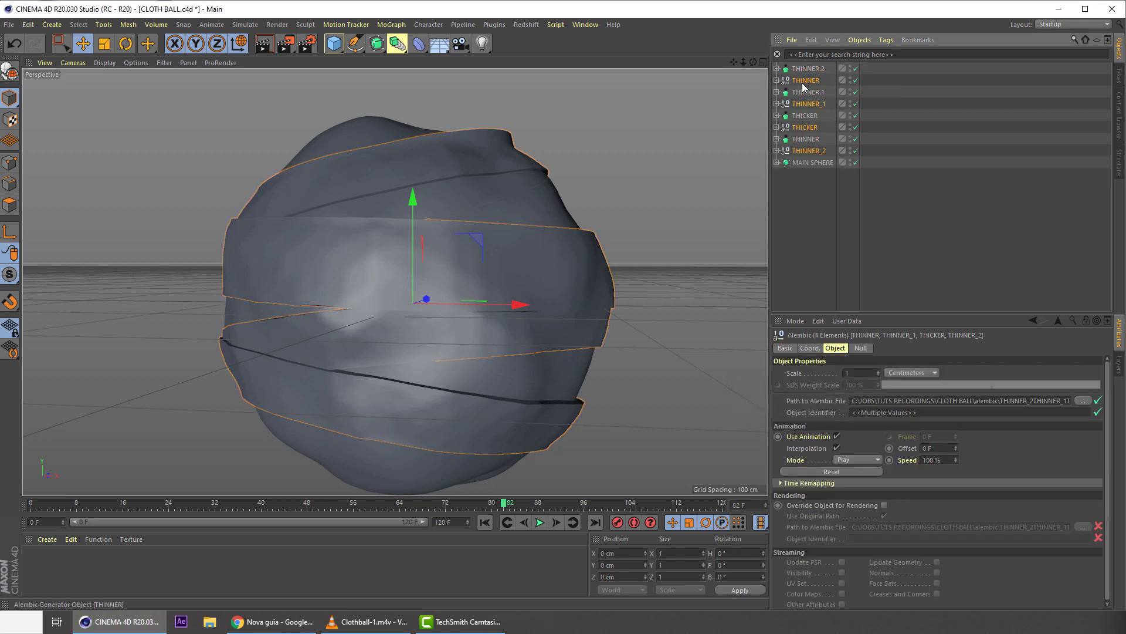
pyautogui.moveTo(801, 63); pyautogui.dragTo(802, 70)
# - Examine the fabric and Collision children inside the original THINNER.2 and THINNER.1 cloth surfaces and collapse the groups again
pyautogui.click(801, 117)
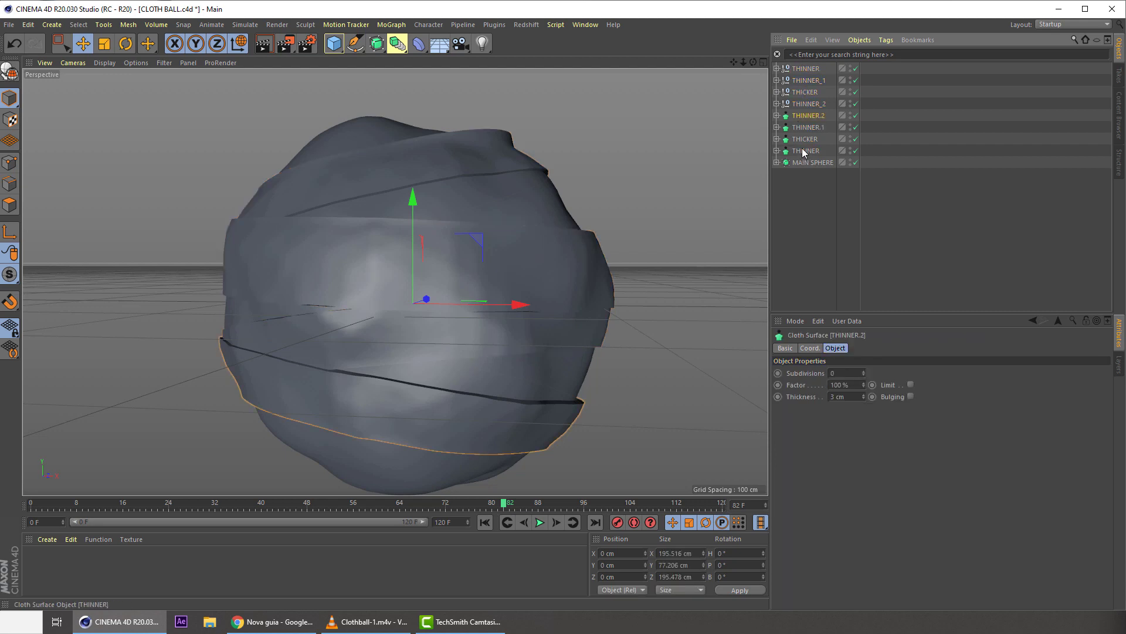
pyautogui.click(805, 152)
pyautogui.click(777, 116)
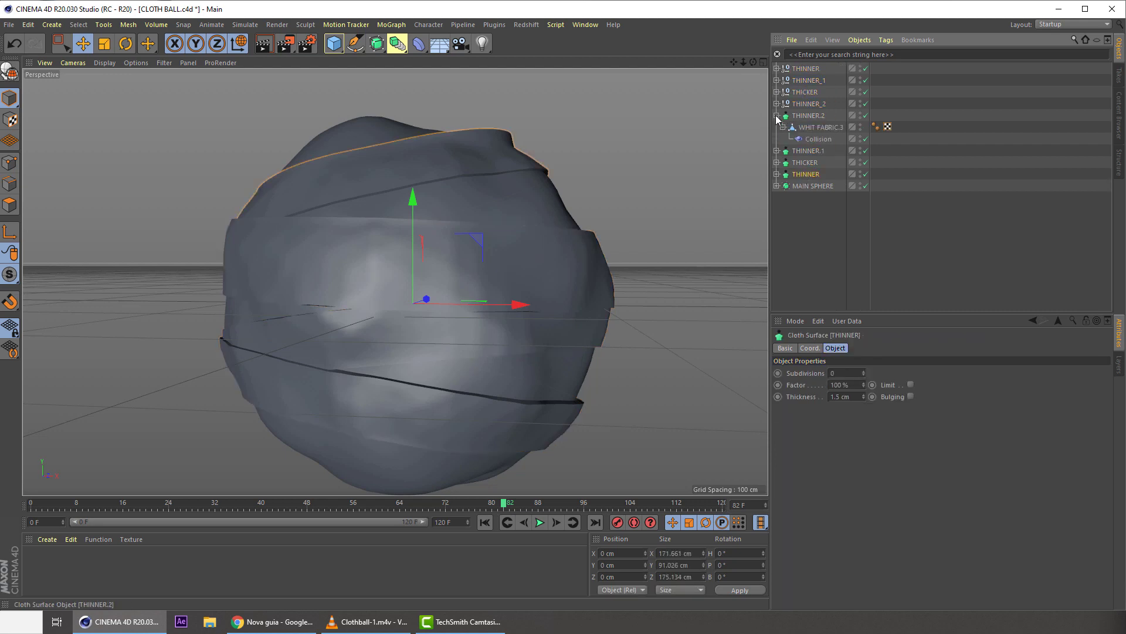
pyautogui.click(777, 159)
pyautogui.click(777, 151)
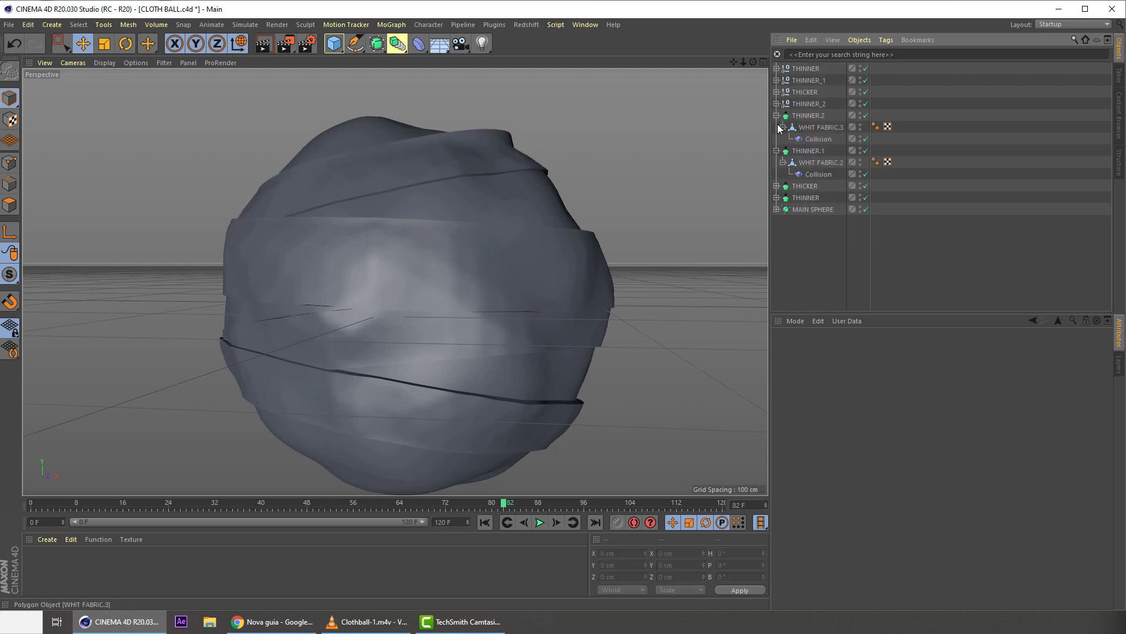
pyautogui.click(777, 116)
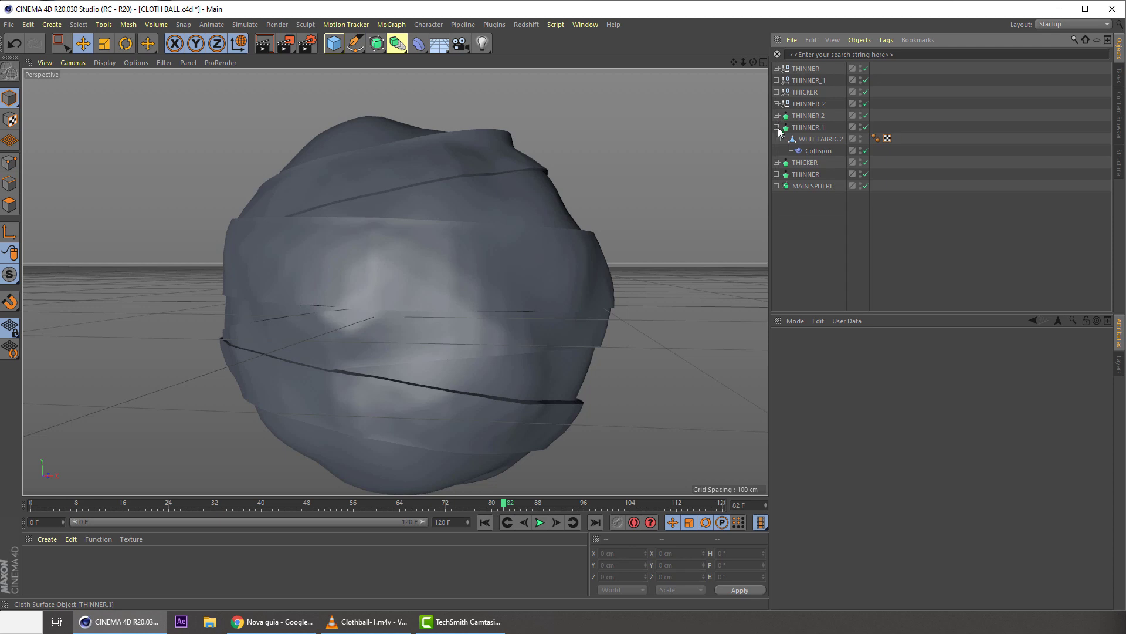
pyautogui.click(776, 127)
# - Select the four original cloth surfaces together with their children and disable them all
pyautogui.click(799, 116)
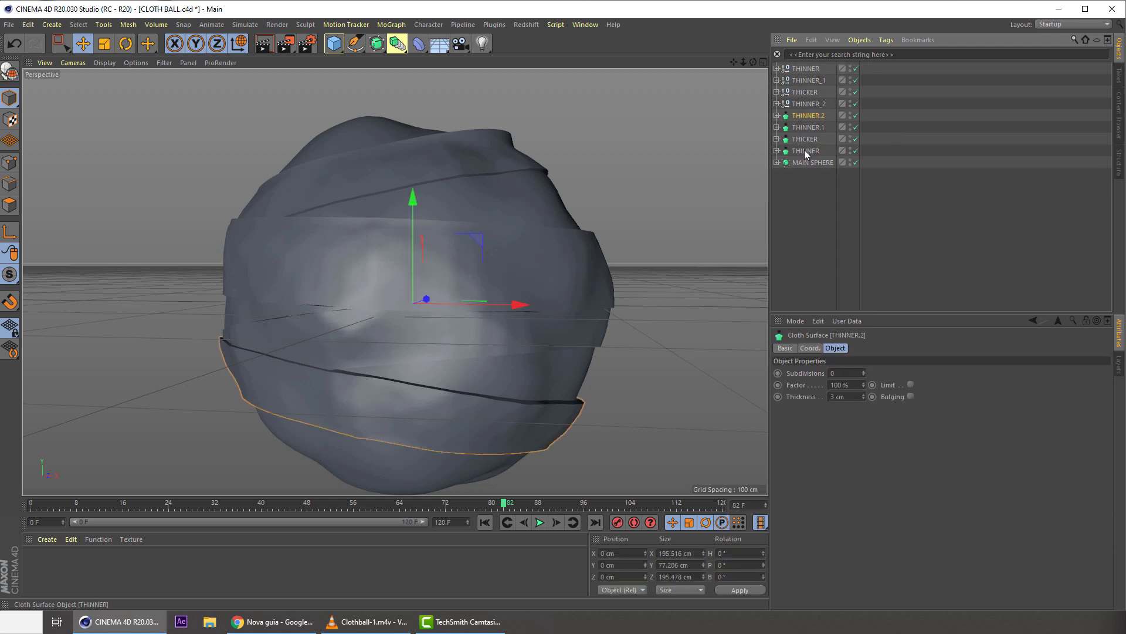
pyautogui.click(809, 41)
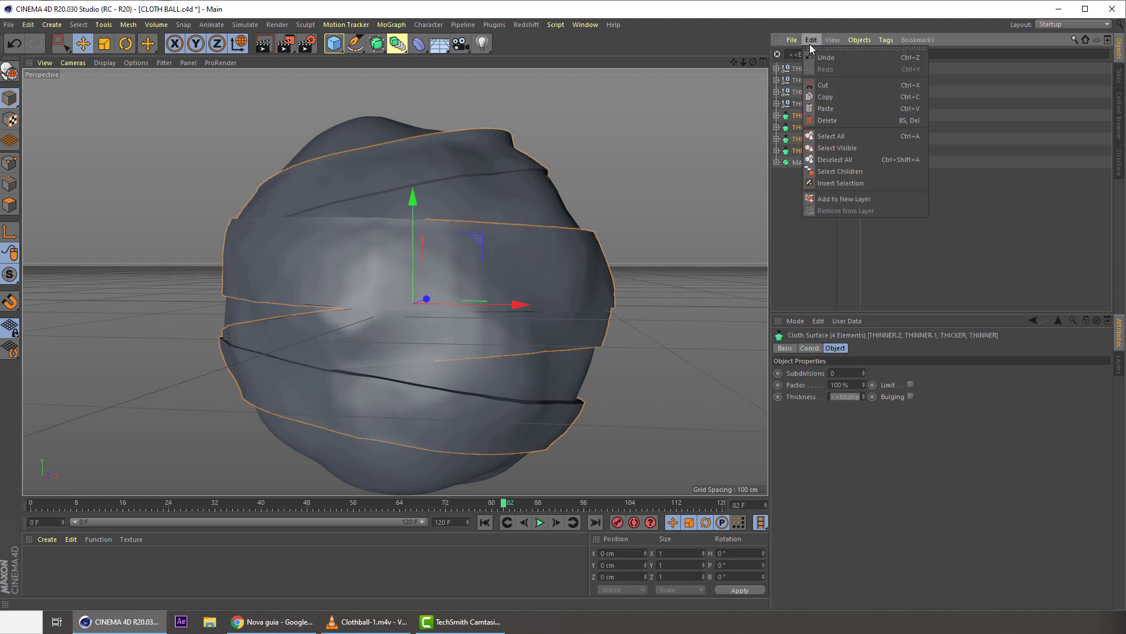
pyautogui.click(832, 172)
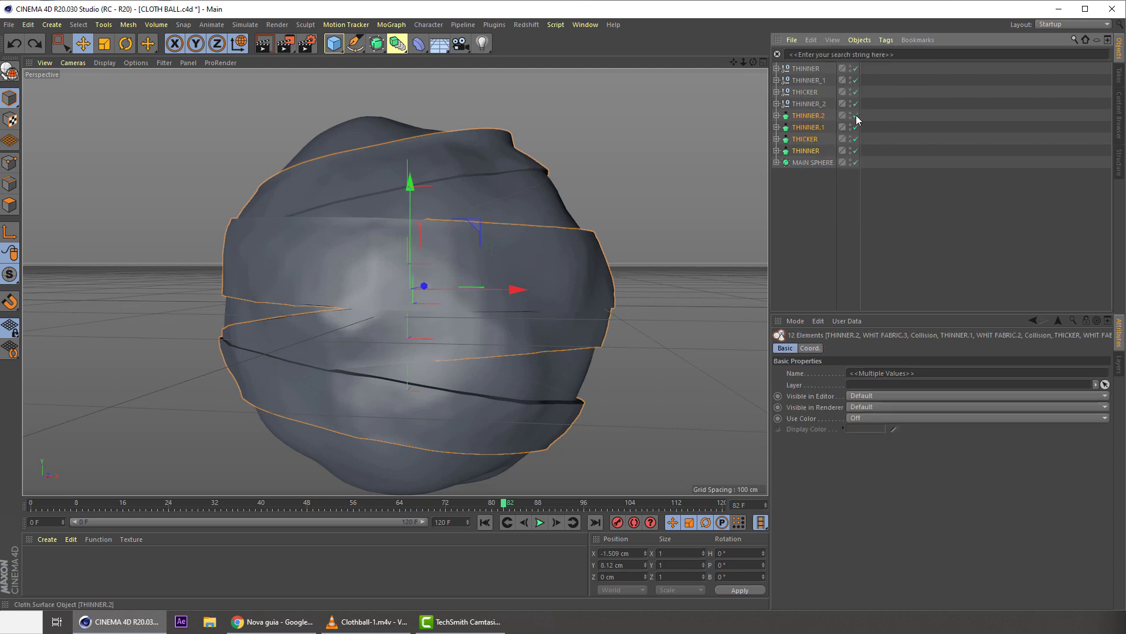
pyautogui.click(856, 151)
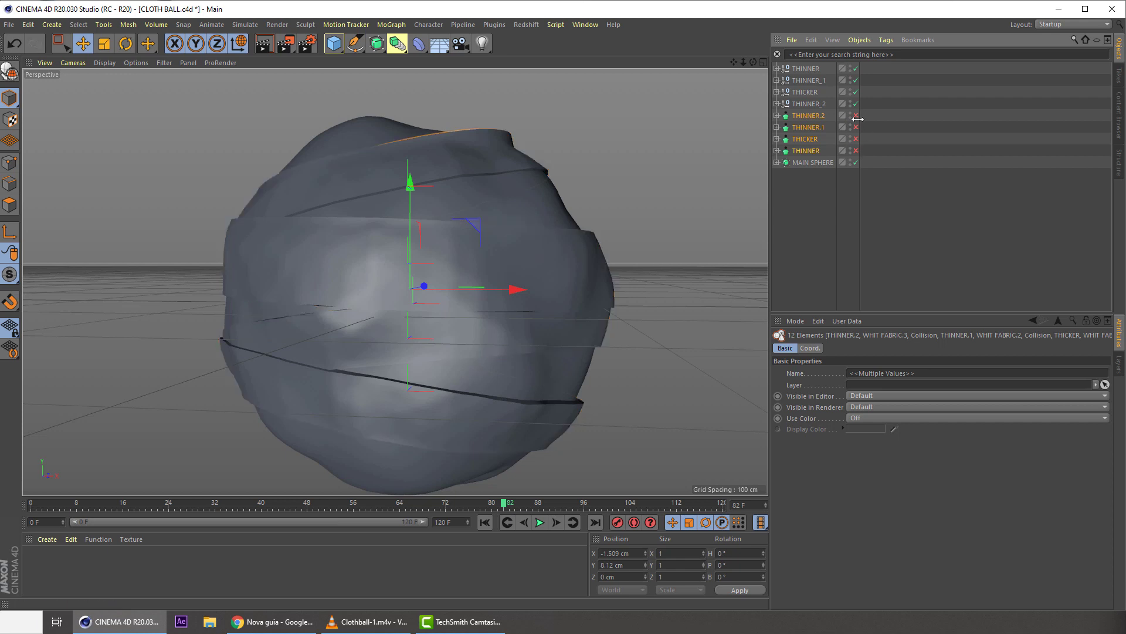
# - Examine the fabric and Collision children inside the original THINNER.2, THINNER.1, THICKER and THINNER cloth surfaces, and collapse all the groups
pyautogui.click(777, 116)
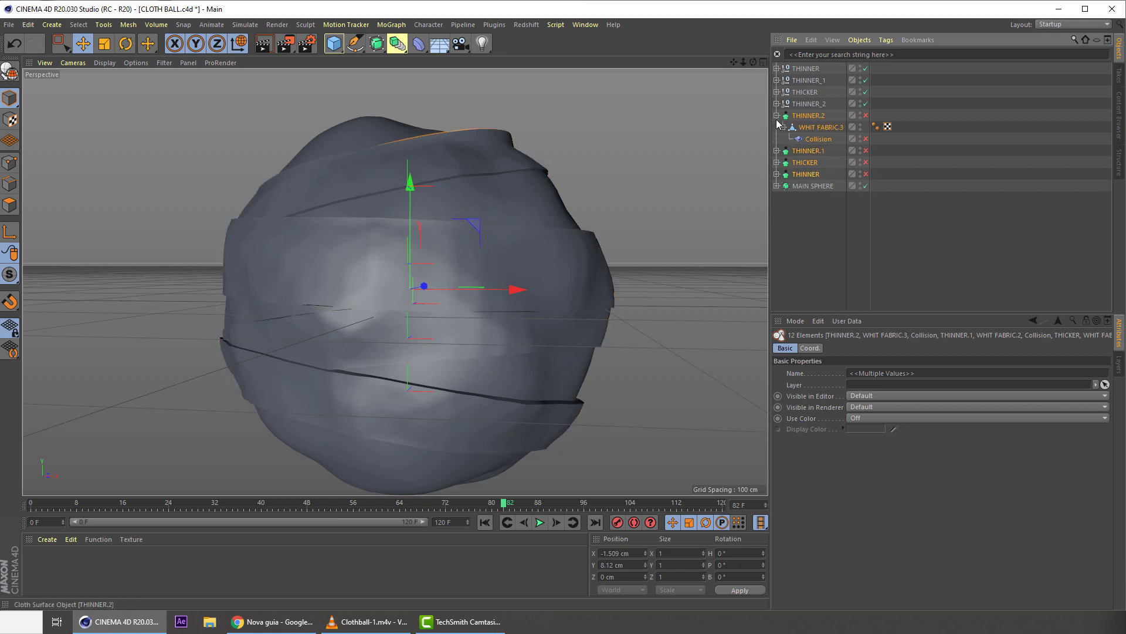
pyautogui.click(777, 151)
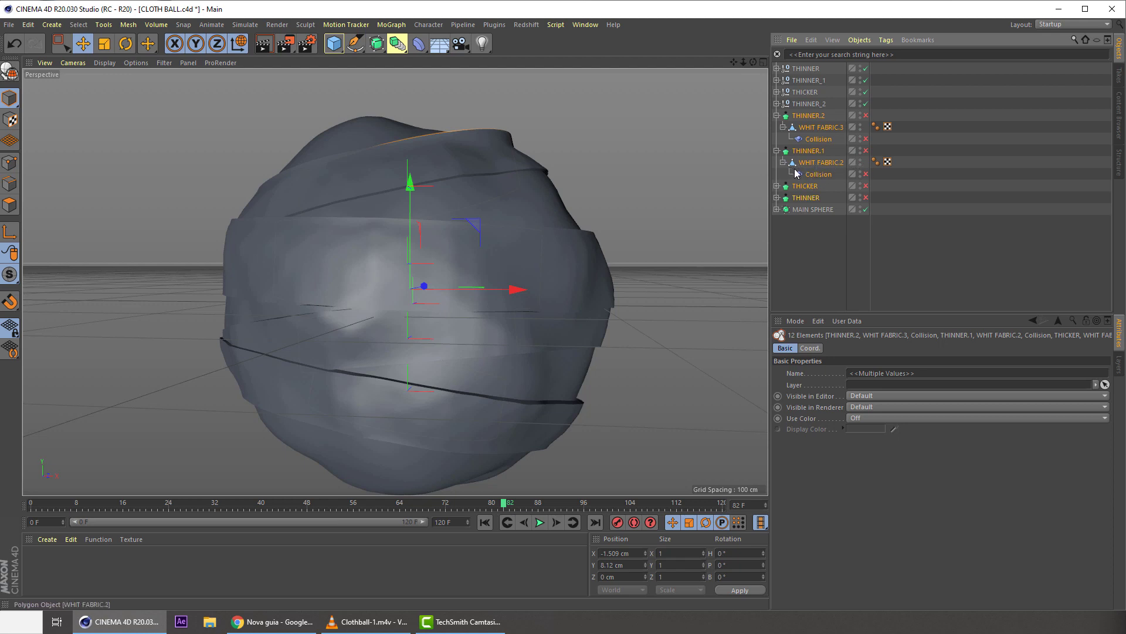
pyautogui.click(777, 187)
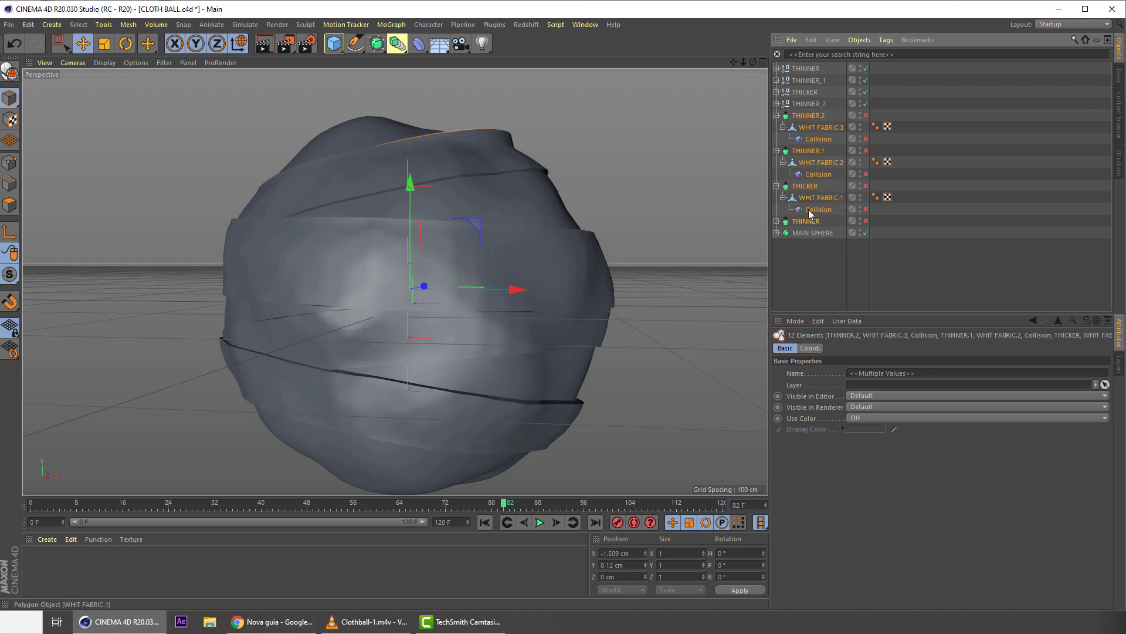
pyautogui.click(777, 222)
pyautogui.click(777, 222)
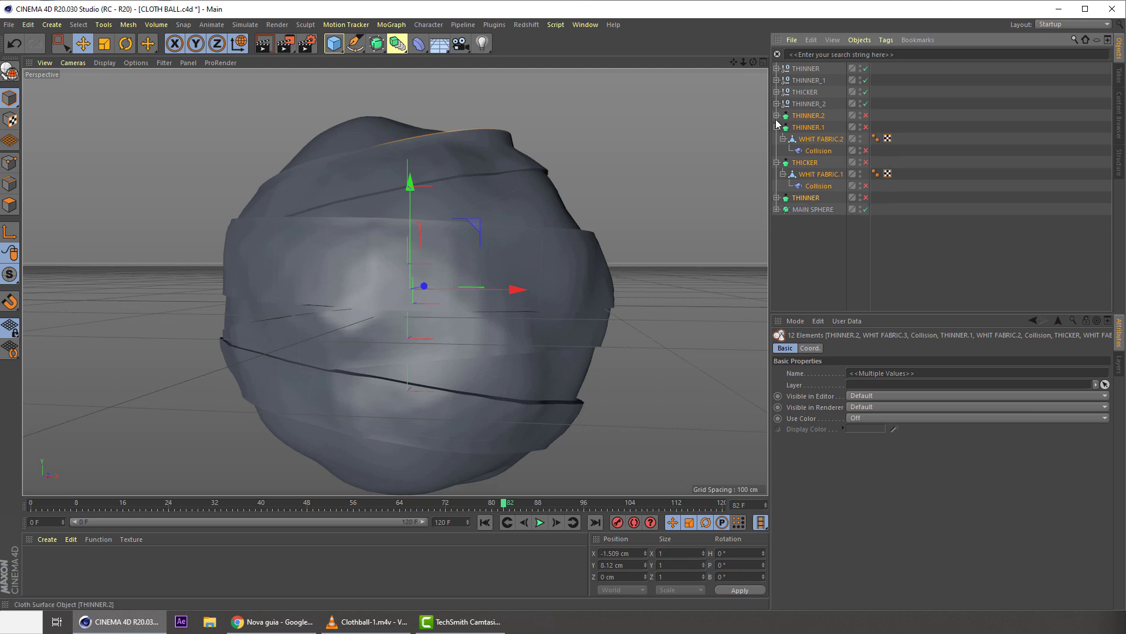
pyautogui.click(776, 116)
pyautogui.click(777, 127)
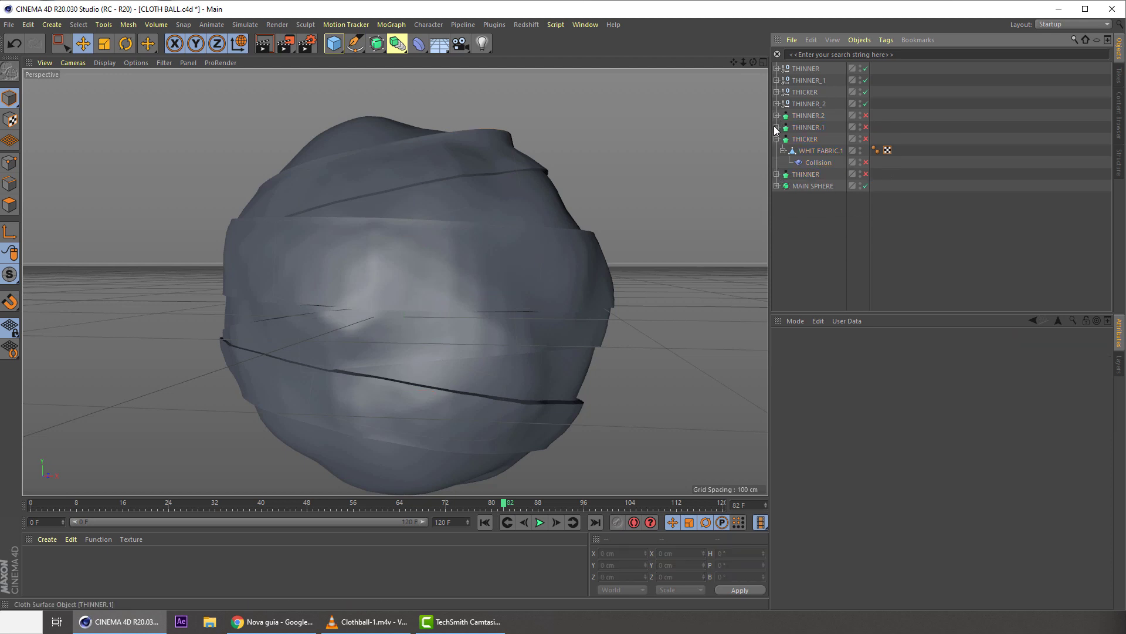
pyautogui.click(777, 139)
# - Group the four original cloth surfaces under a null and name it FABRIC COLLISION PROCEDURAL
pyautogui.click(801, 150)
pyautogui.keyDown('shift'); pyautogui.click(803, 117); pyautogui.keyUp('shift')
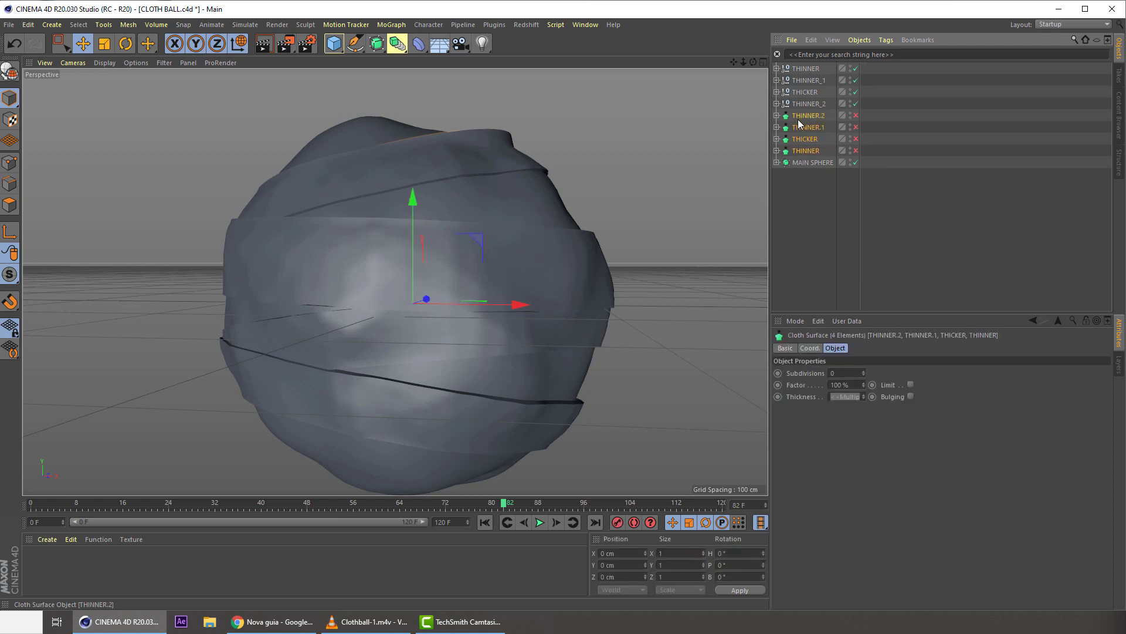
pyautogui.hotkey('alt', 'g')
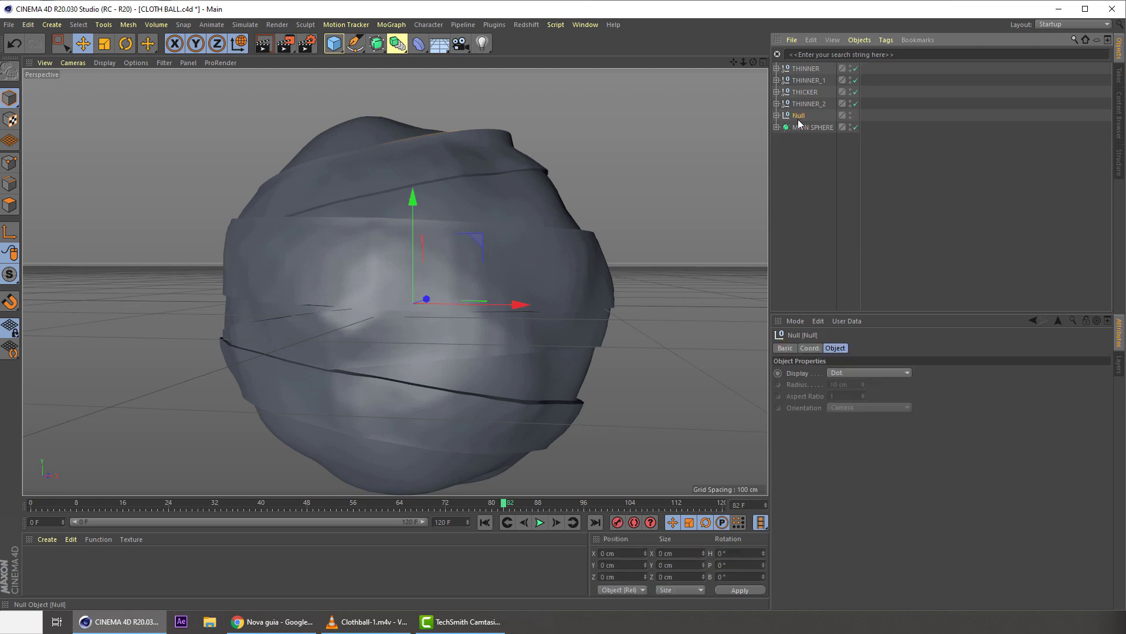
pyautogui.doubleClick(799, 117)
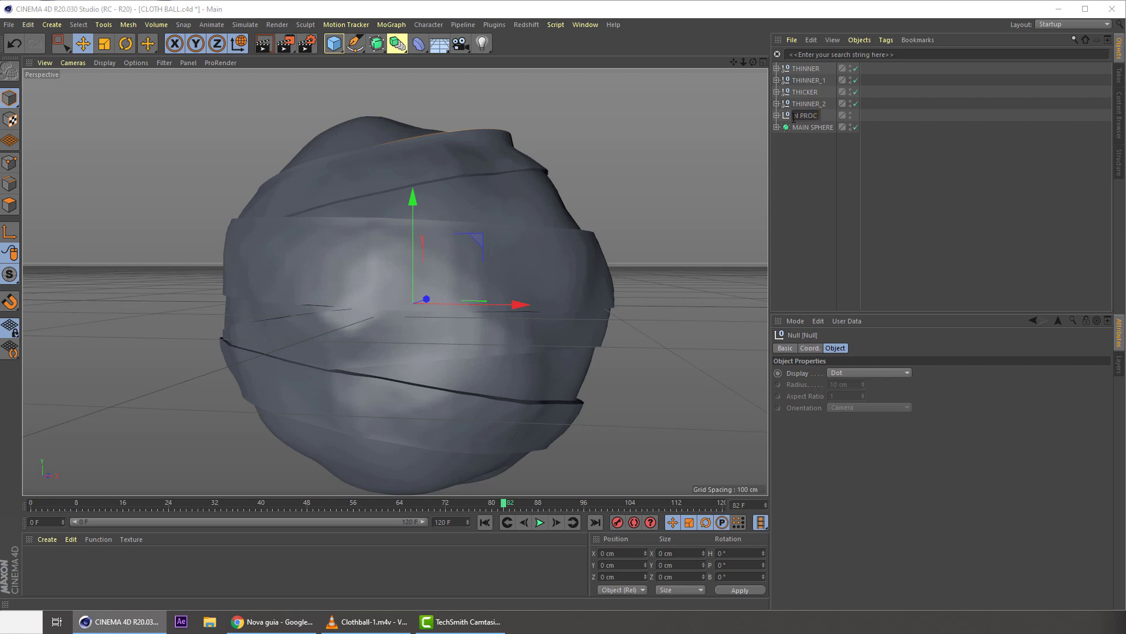
pyautogui.press('Return')
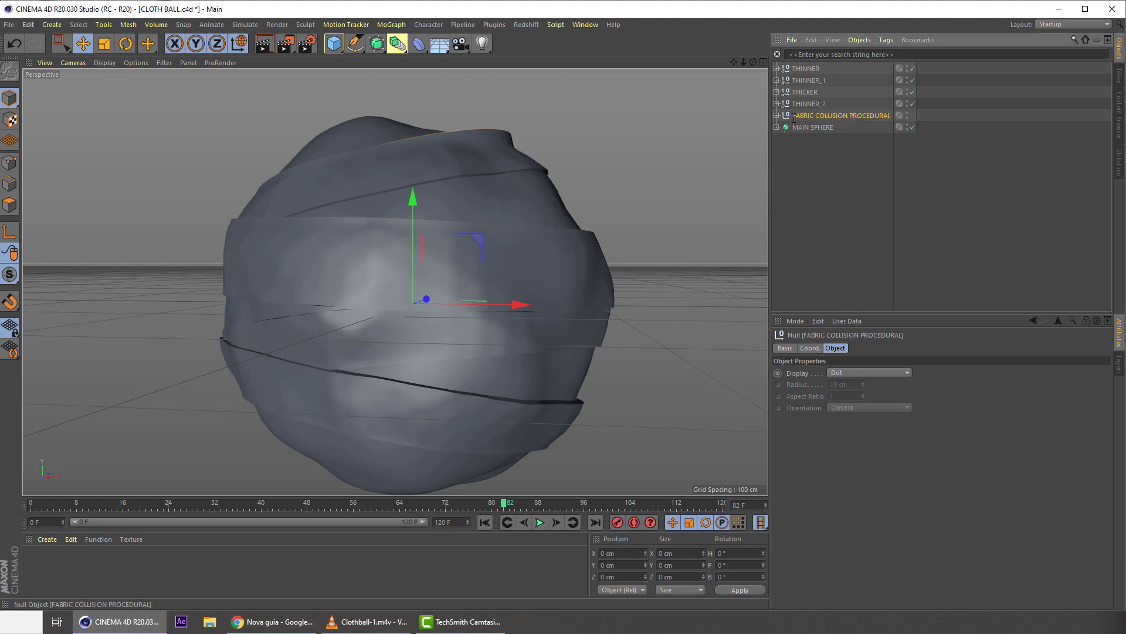
# - Show the layer list and add the FABRIC COLLISION PROCEDURAL null to a new layer
pyautogui.click(1121, 370)
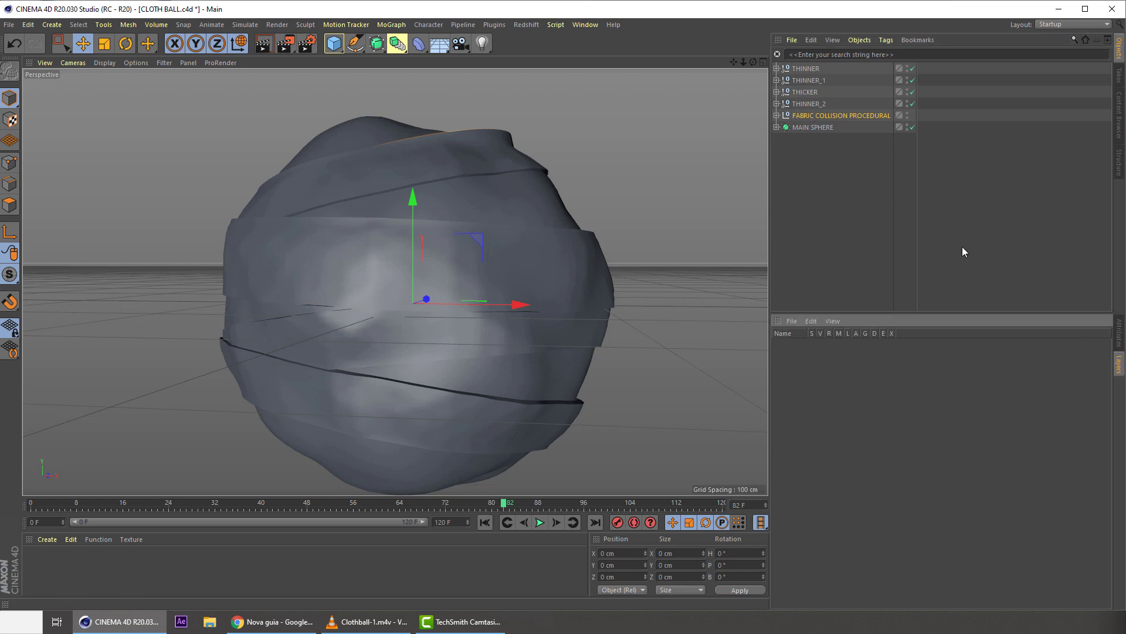
pyautogui.rightClick(824, 121)
pyautogui.click(811, 118)
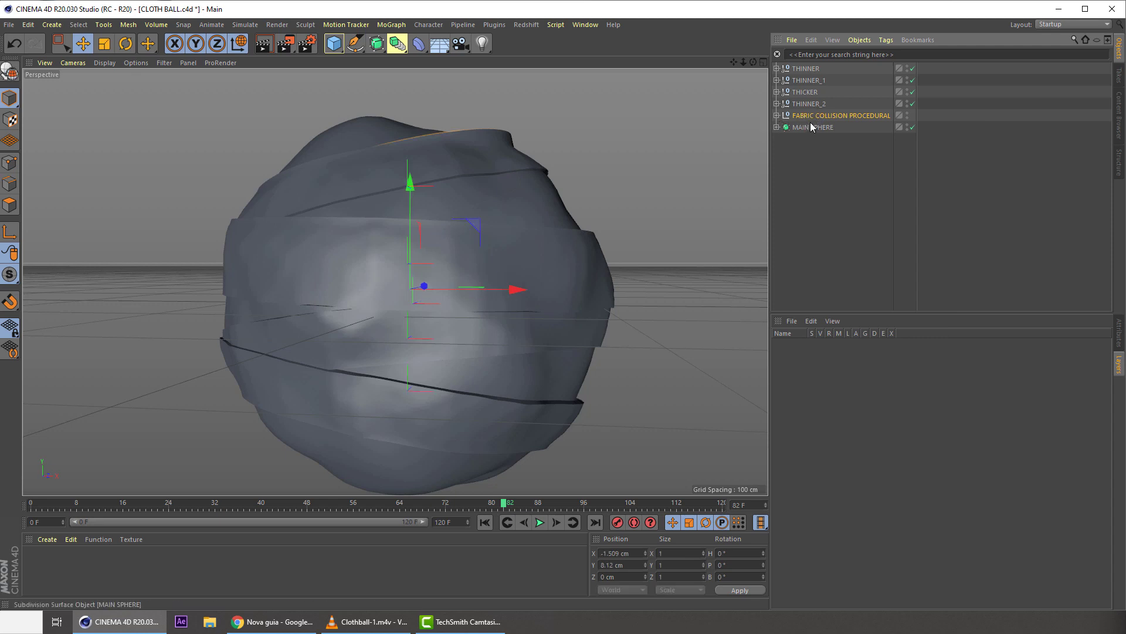
pyautogui.rightClick(818, 117)
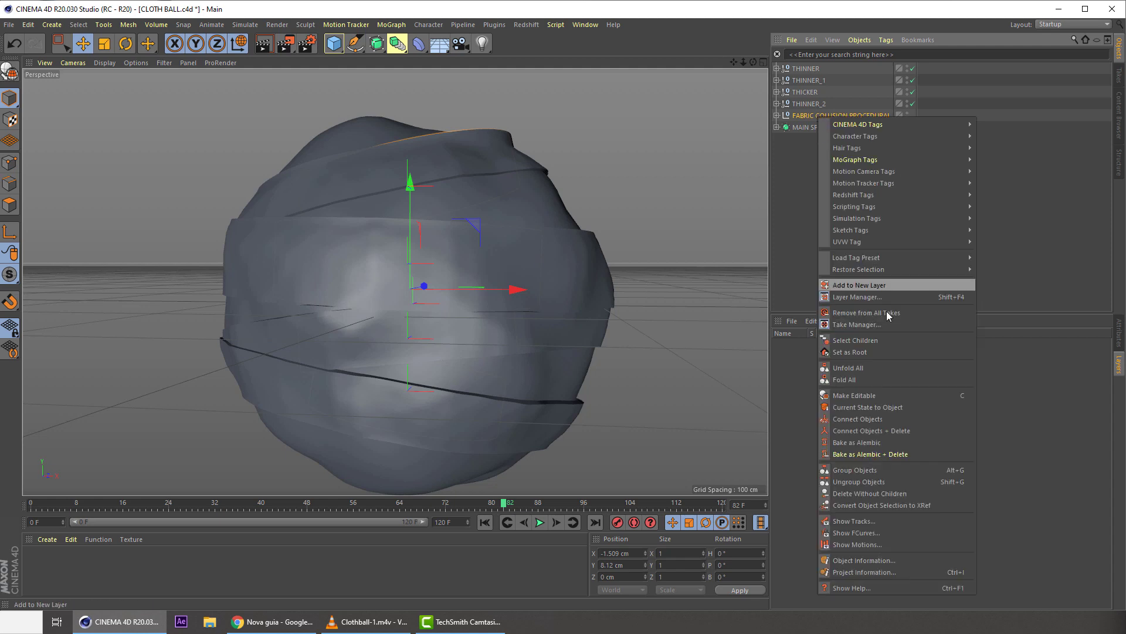
pyautogui.click(857, 287)
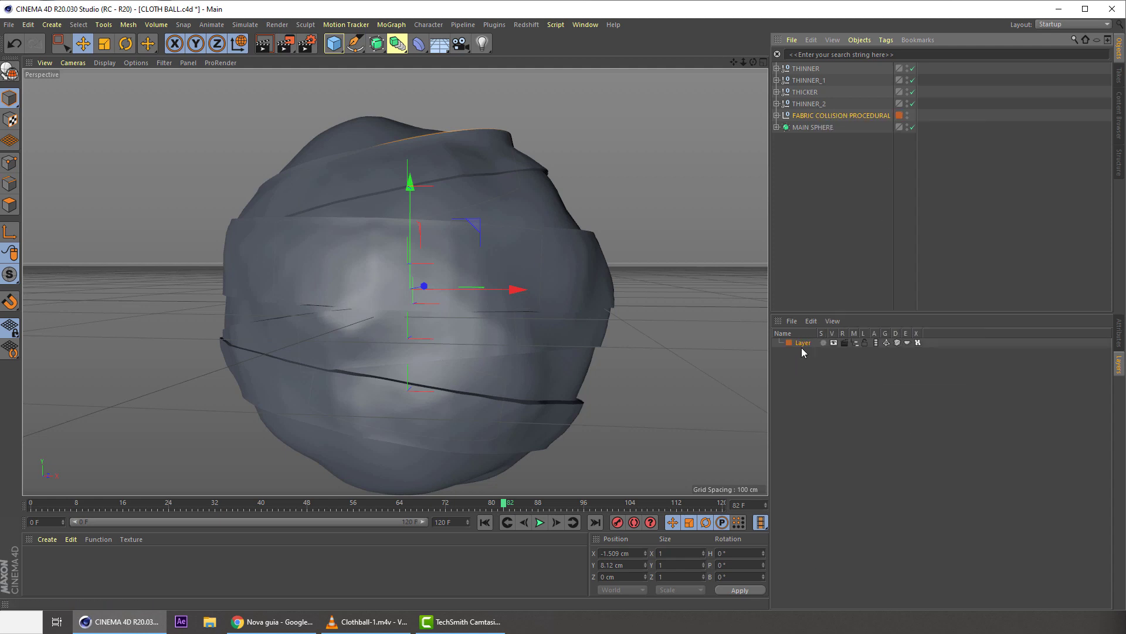
# - Rename the new layer as FABRIC COLLISION PROCEDURAL, copying the name from the null
pyautogui.doubleClick(802, 344)
pyautogui.press('Return')
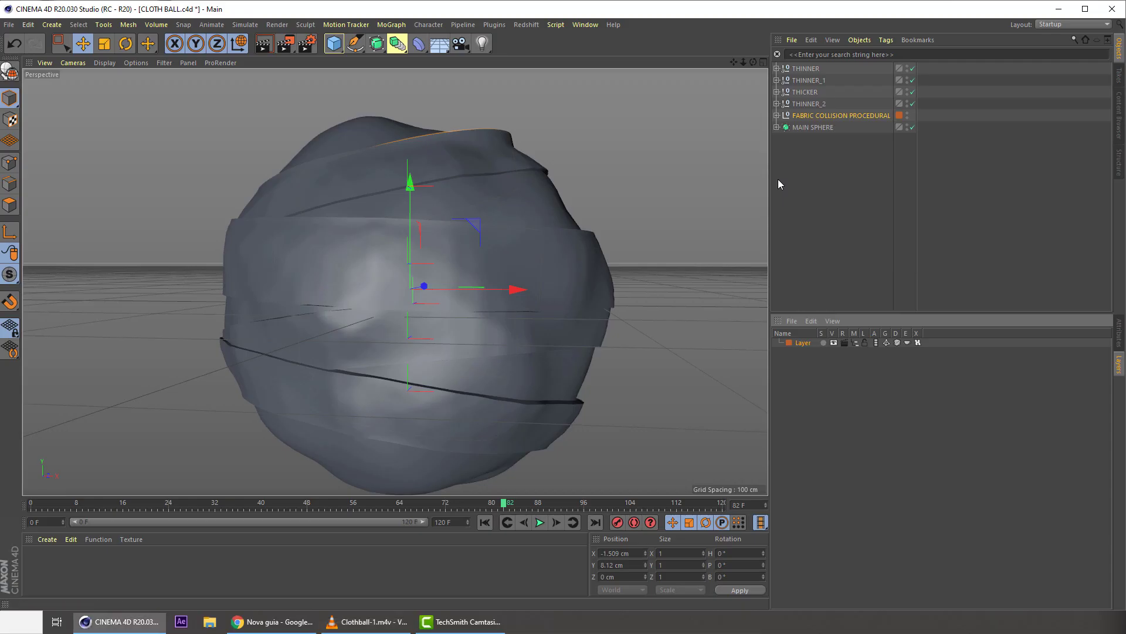
pyautogui.doubleClick(817, 116)
pyautogui.hotkey('ctrl', 'c')
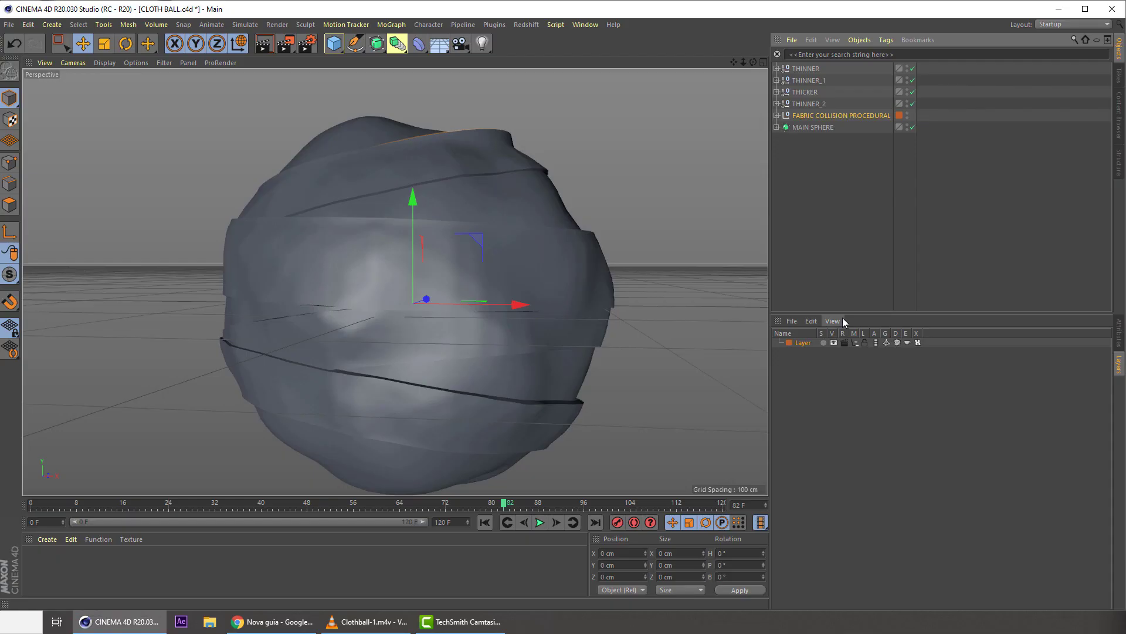
pyautogui.doubleClick(802, 343)
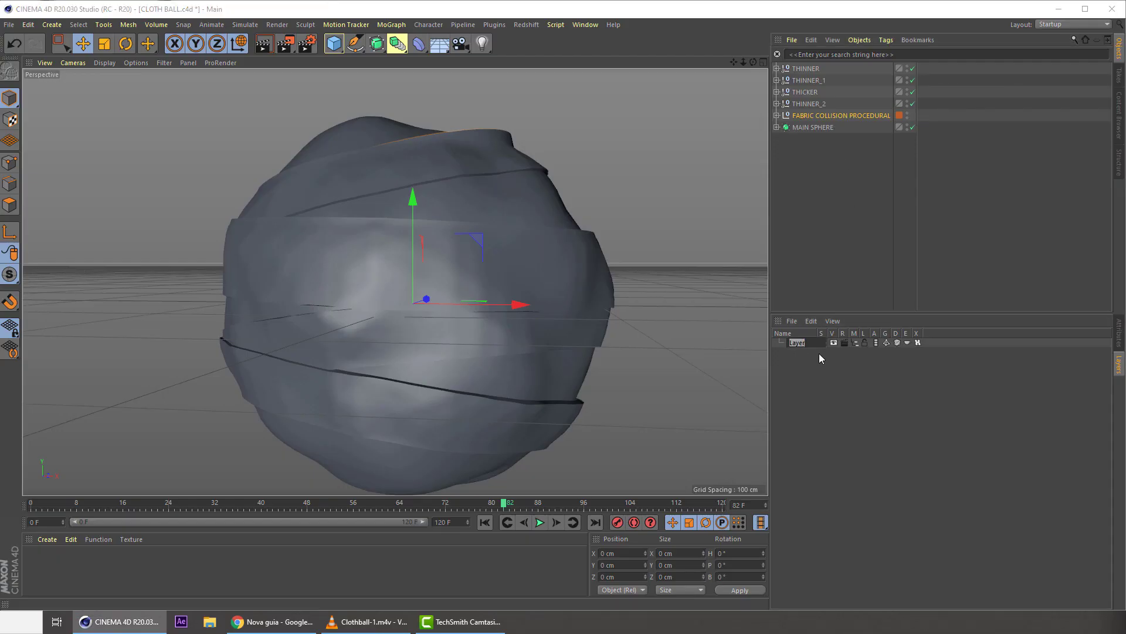
pyautogui.hotkey('ctrl', 'v')
pyautogui.press('Return')
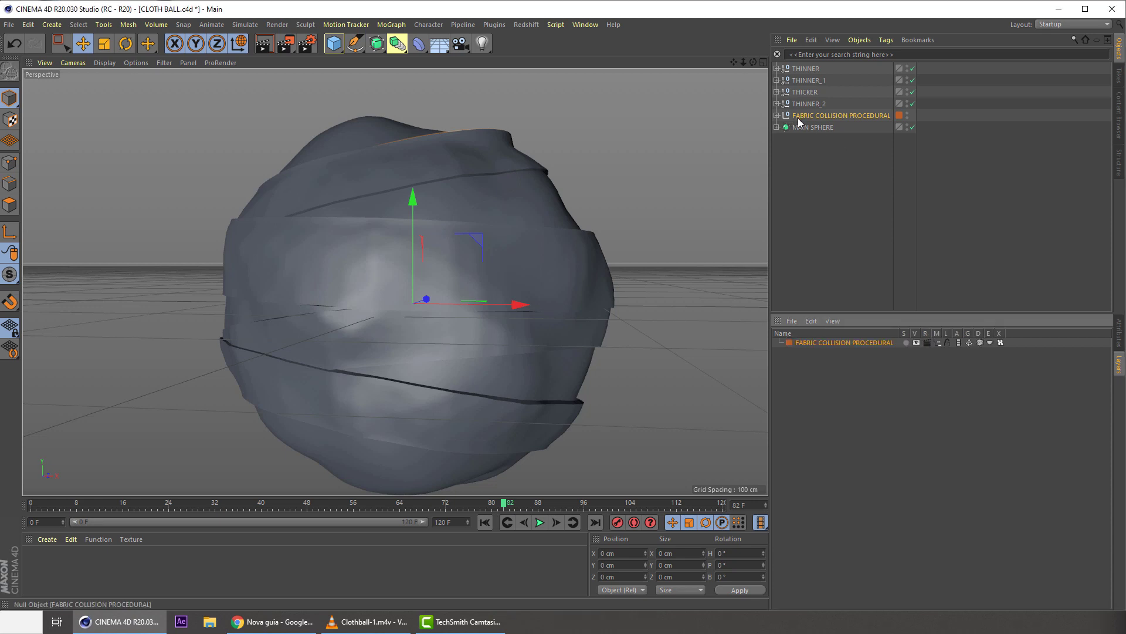
pyautogui.moveTo(822, 343); pyautogui.dragTo(812, 351)
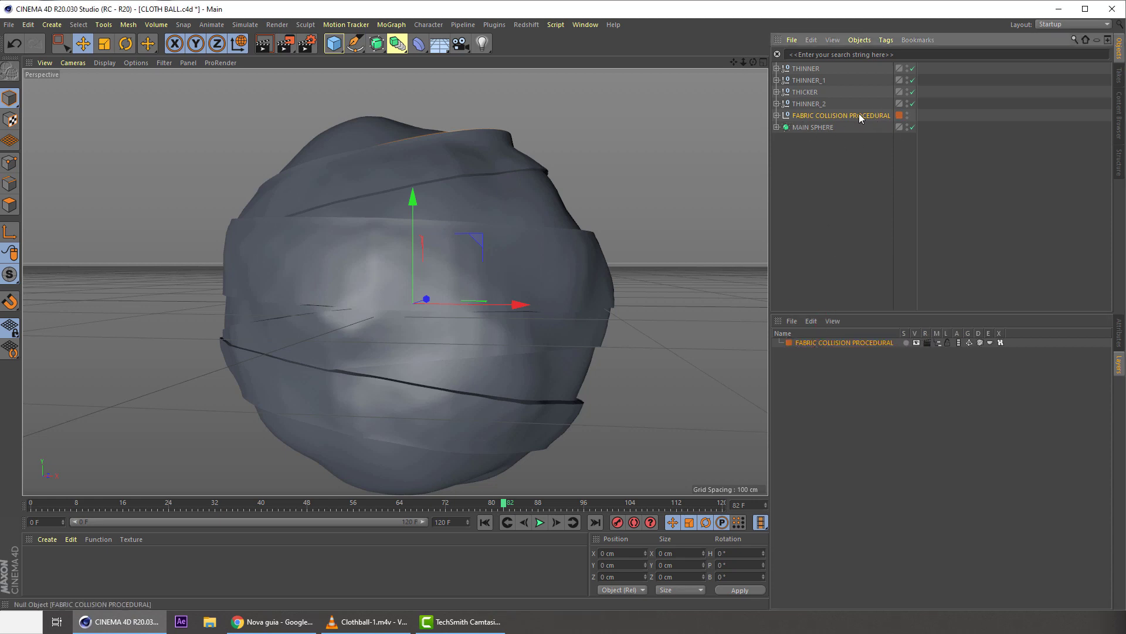
# - Check the layer assignment of the cloth surfaces inside the FABRIC COLLISION PROCEDURAL null and collapse it again
pyautogui.click(777, 116)
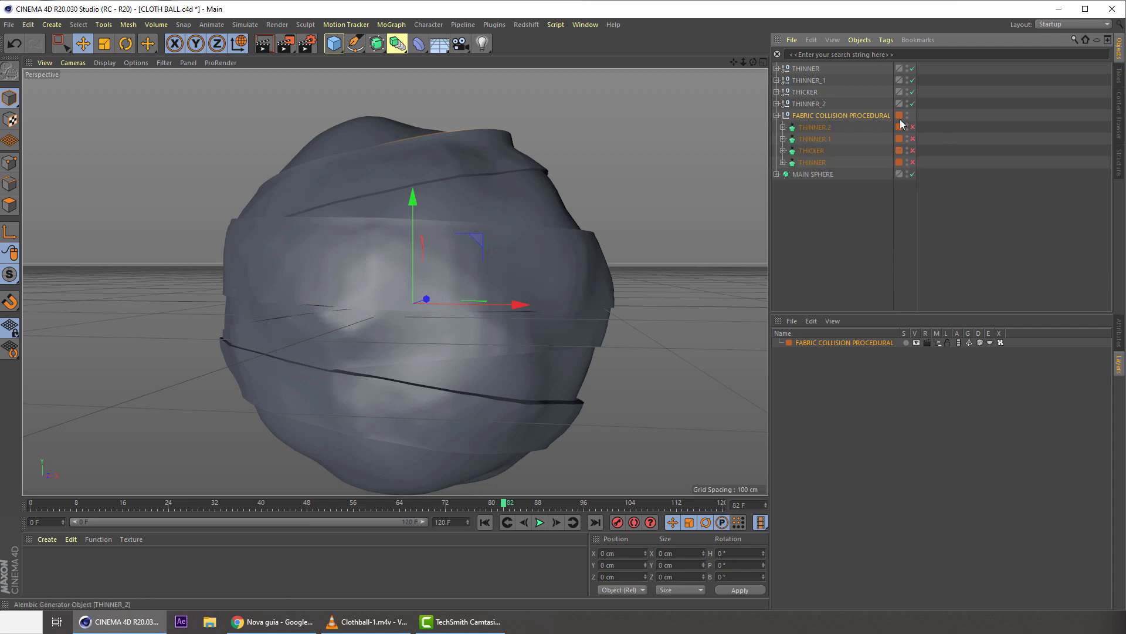
pyautogui.click(806, 210)
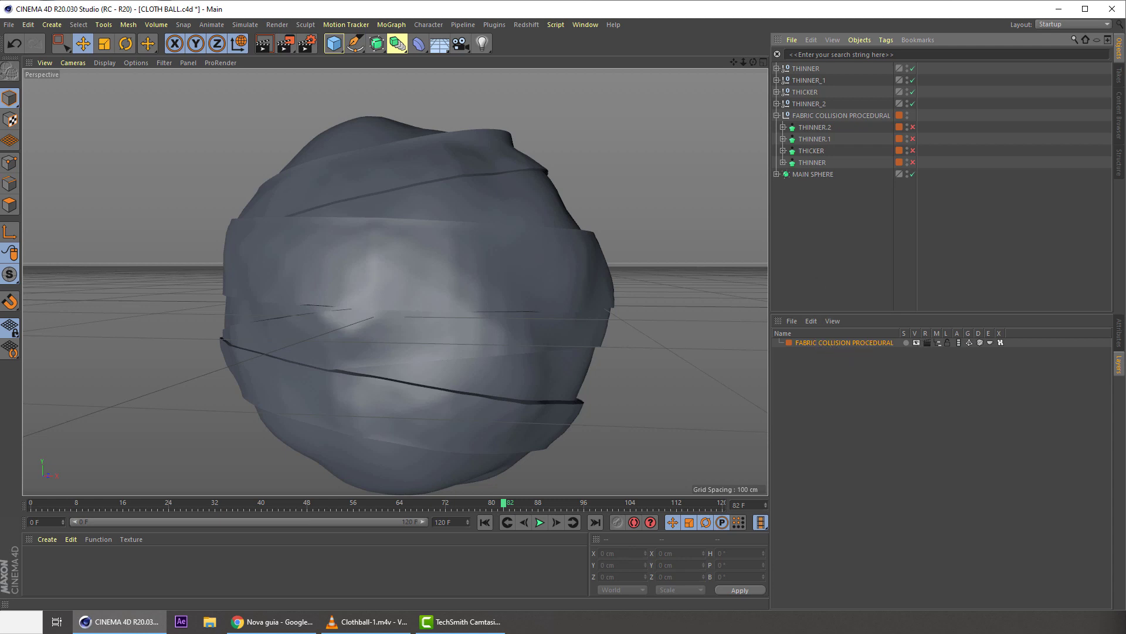
pyautogui.click(777, 116)
# - Expand the four baked Alembic objects and move their WHIT_FABRIC children out to the top of the object hierarchy
pyautogui.click(808, 105)
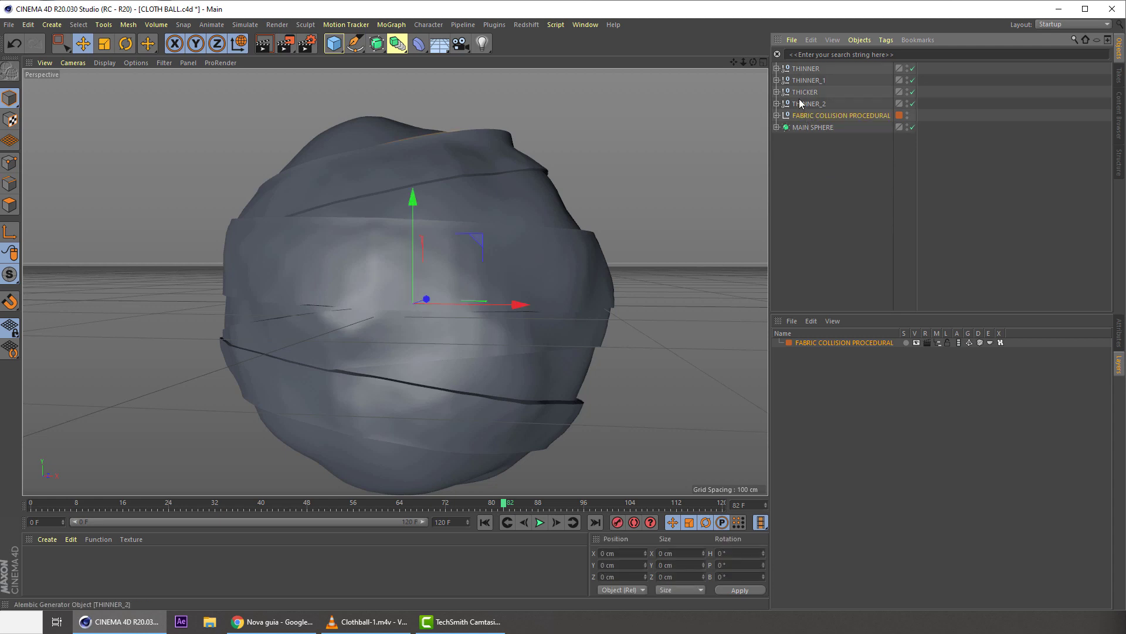
pyautogui.click(777, 104)
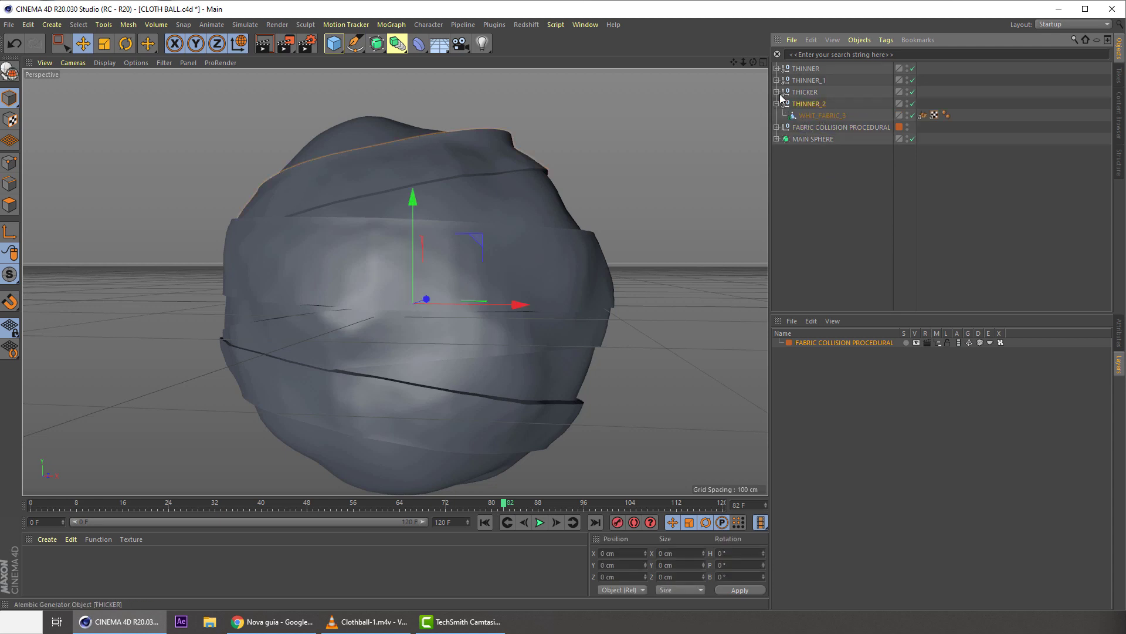
pyautogui.click(777, 92)
pyautogui.click(777, 80)
pyautogui.click(777, 69)
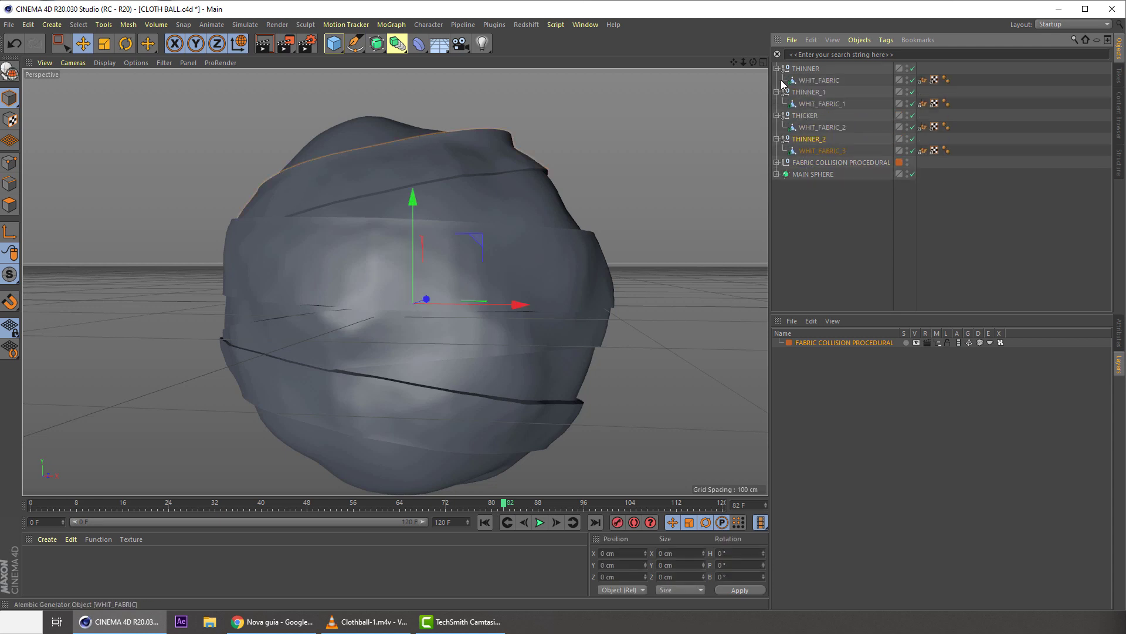
pyautogui.click(811, 73)
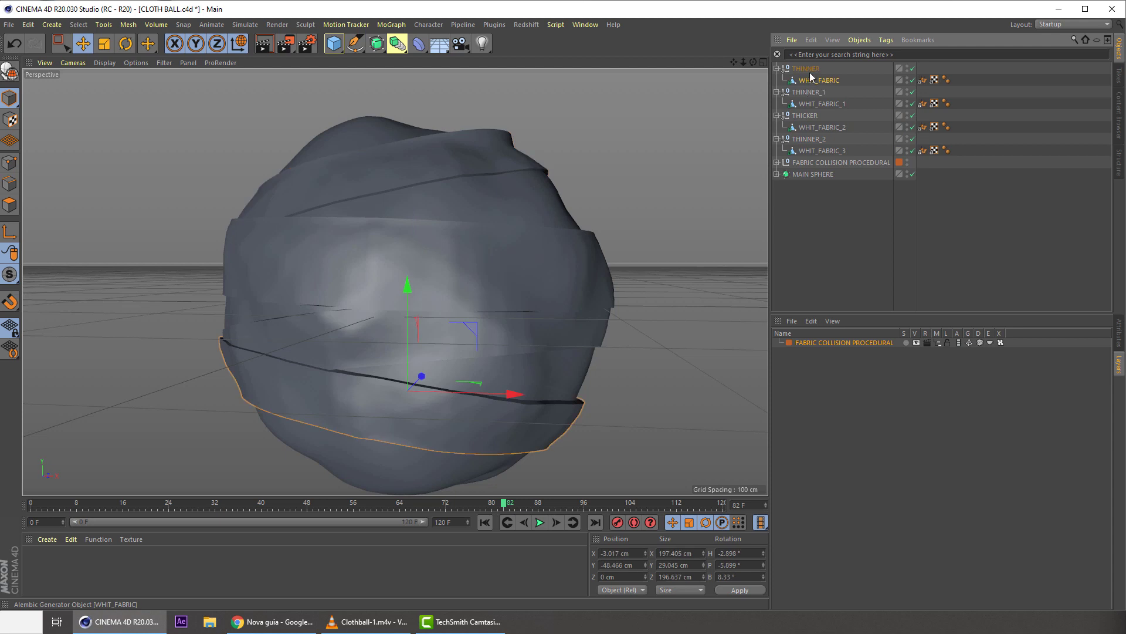
pyautogui.keyDown('shift'); pyautogui.click(809, 104); pyautogui.keyUp('shift')
pyautogui.keyDown('shift'); pyautogui.click(809, 139); pyautogui.keyUp('shift')
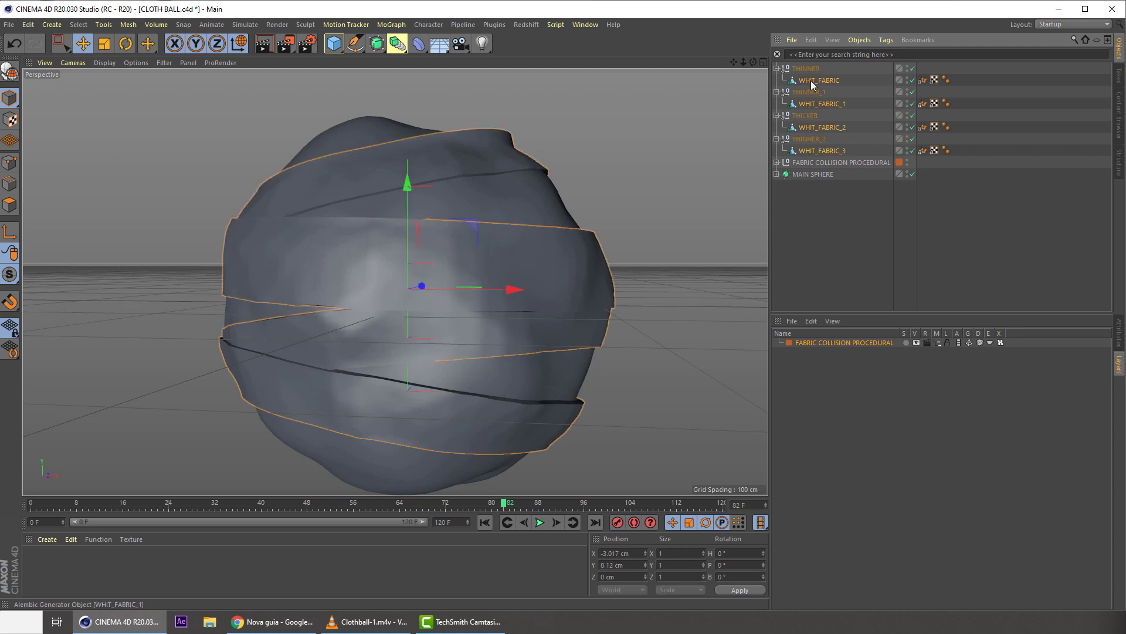
pyautogui.moveTo(809, 61); pyautogui.dragTo(807, 71)
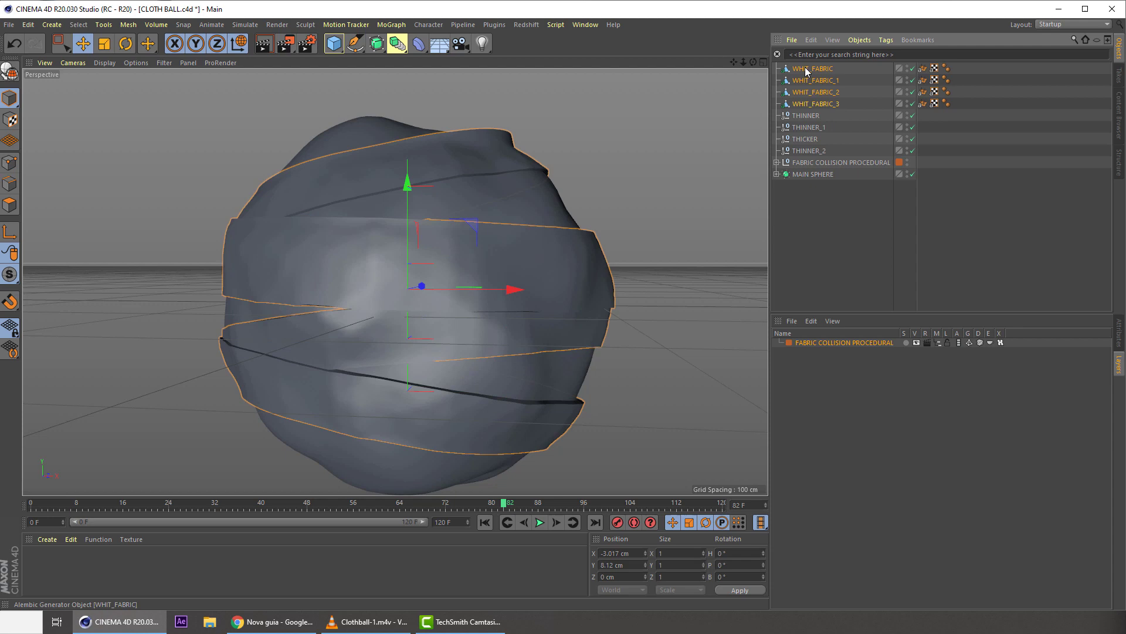
# - Delete the emptied Alembic parents THINNER, THINNER_1, THICKER and THINNER_2
pyautogui.click(804, 116)
pyautogui.keyDown('shift'); pyautogui.click(799, 149); pyautogui.keyUp('shift')
pyautogui.press('Delete')
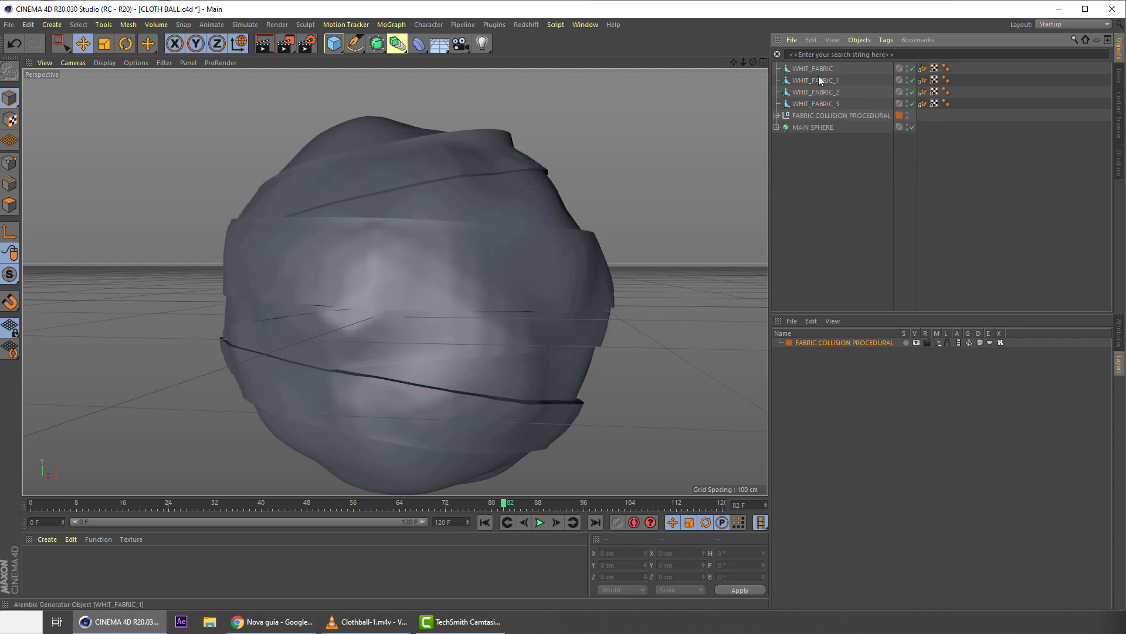
# - Inspect the separate WHIT_FABRIC bands on the ball and play back the baked animation
pyautogui.click(819, 76)
pyautogui.click(815, 92)
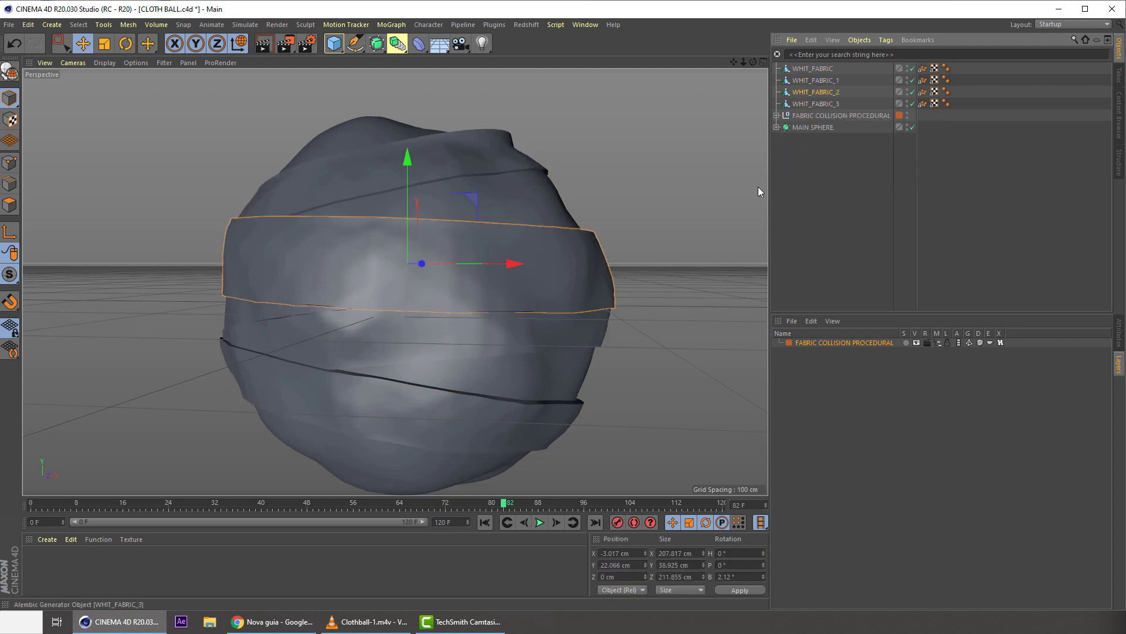
pyautogui.click(816, 104)
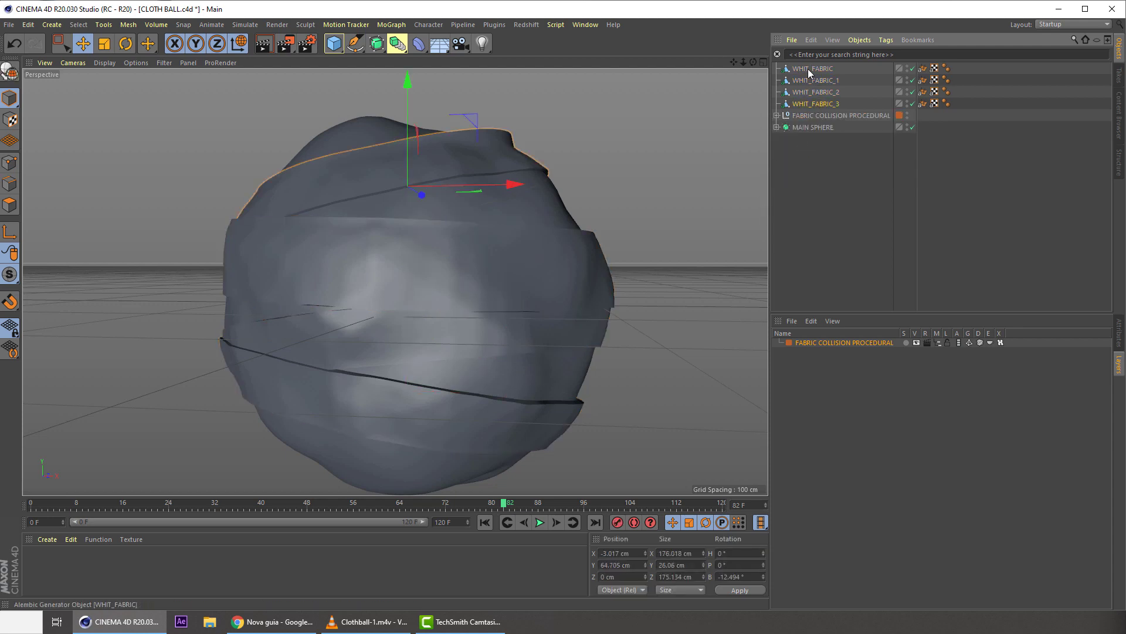
pyautogui.click(538, 522)
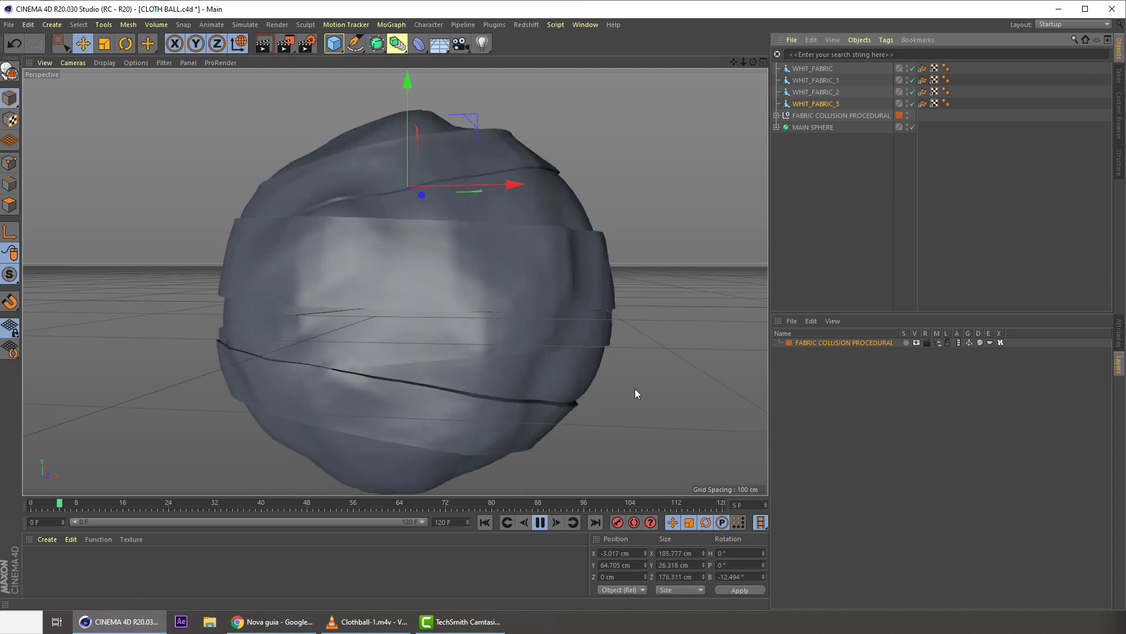
pyautogui.click(538, 522)
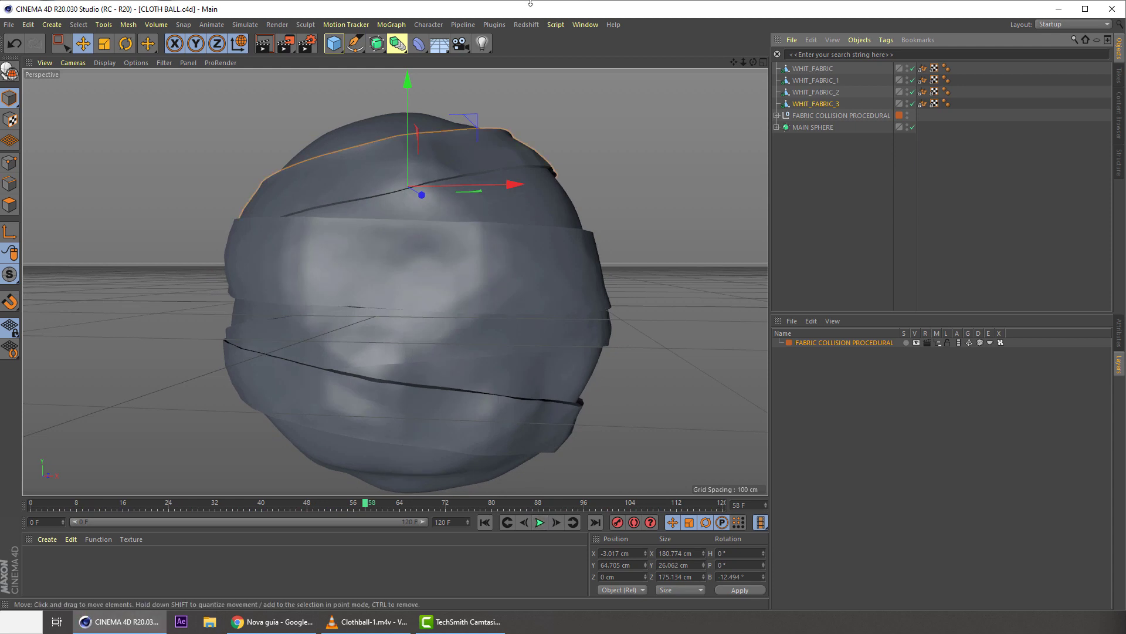
# - Select WHIT_FABRIC_2 to examine the wide band, and switch to VLC to play the finished Clothball-1.m4v reference
pyautogui.click(812, 92)
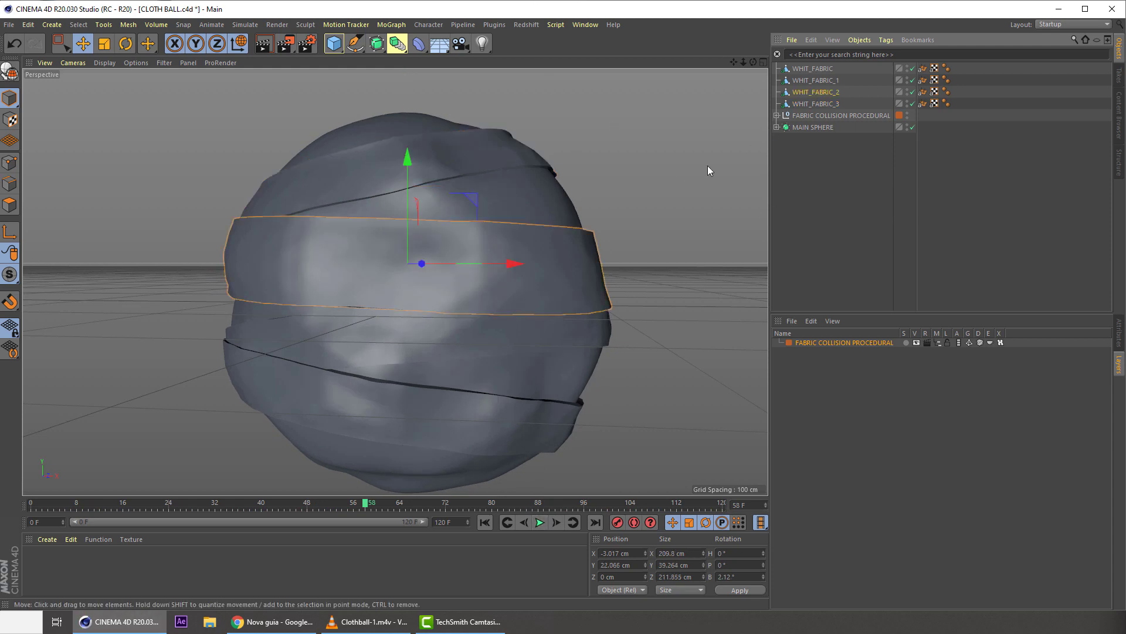
pyautogui.click(364, 623)
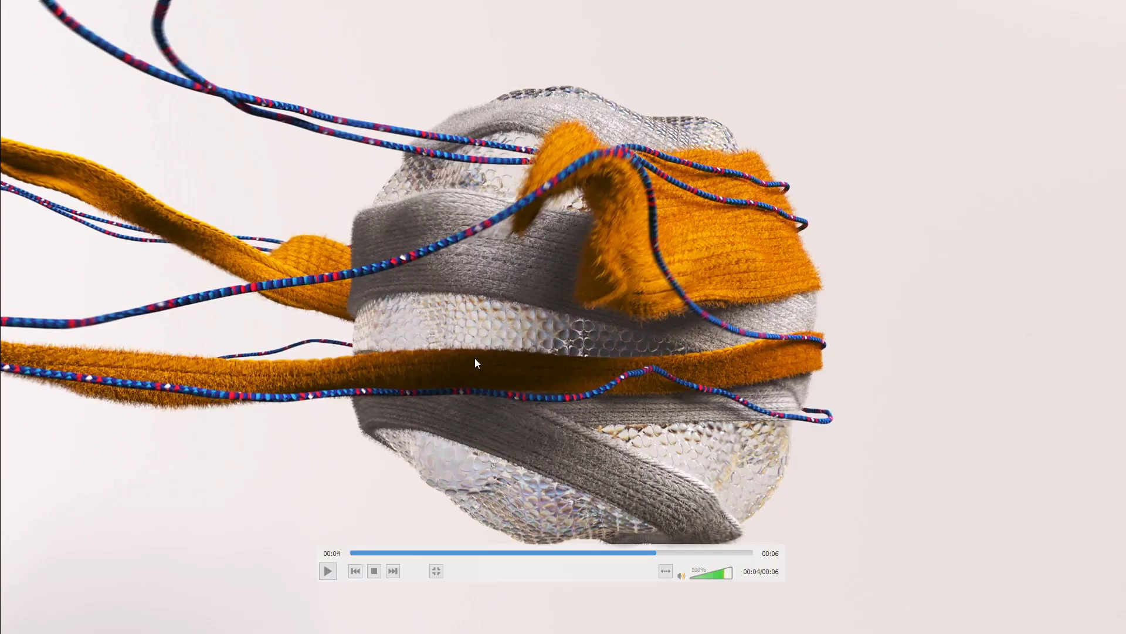
pyautogui.press('space')
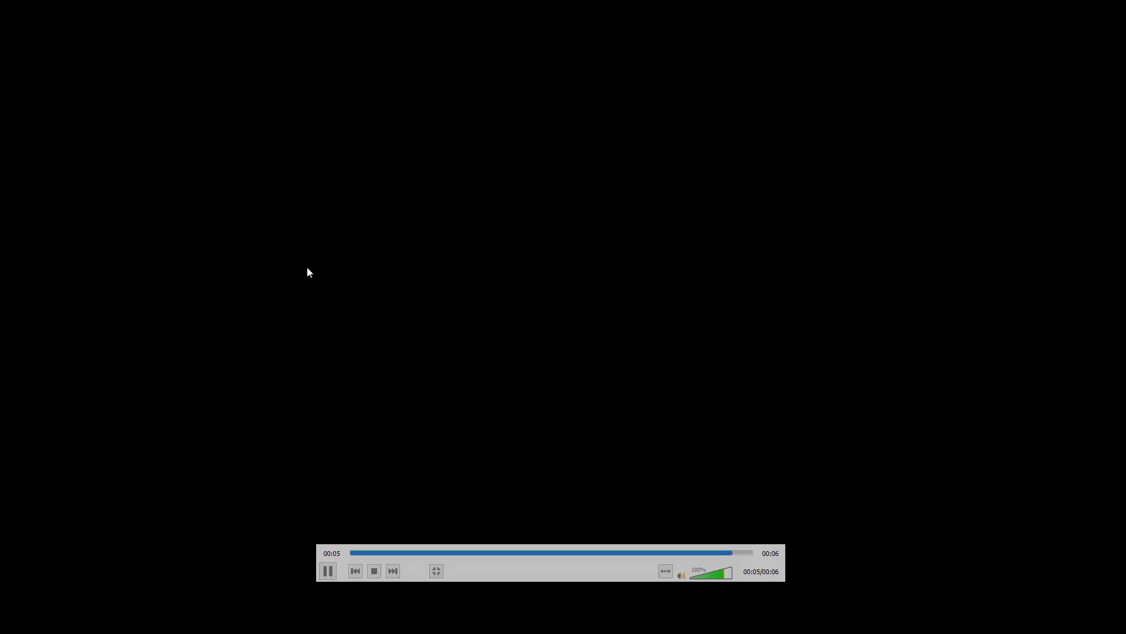
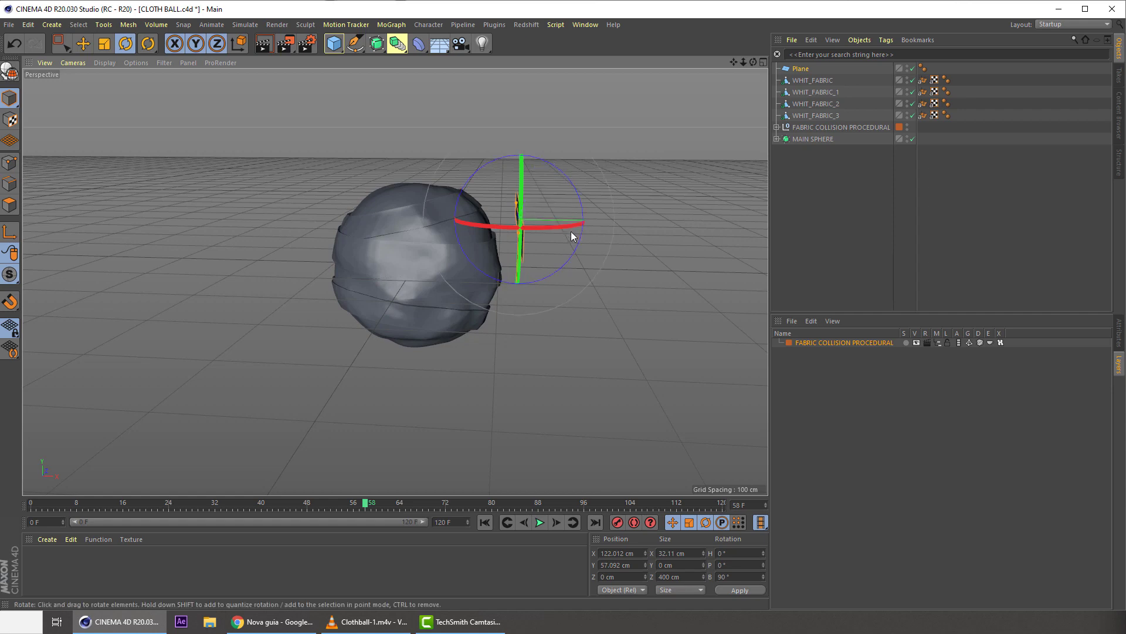
# - Raise the plane to about 65.8 cm in Y and shorten it to about 361 cm
pyautogui.click(85, 48)
pyautogui.keyDown('alt'); pyautogui.moveTo(481, 196); pyautogui.dragTo(342, 206); pyautogui.keyUp('alt')
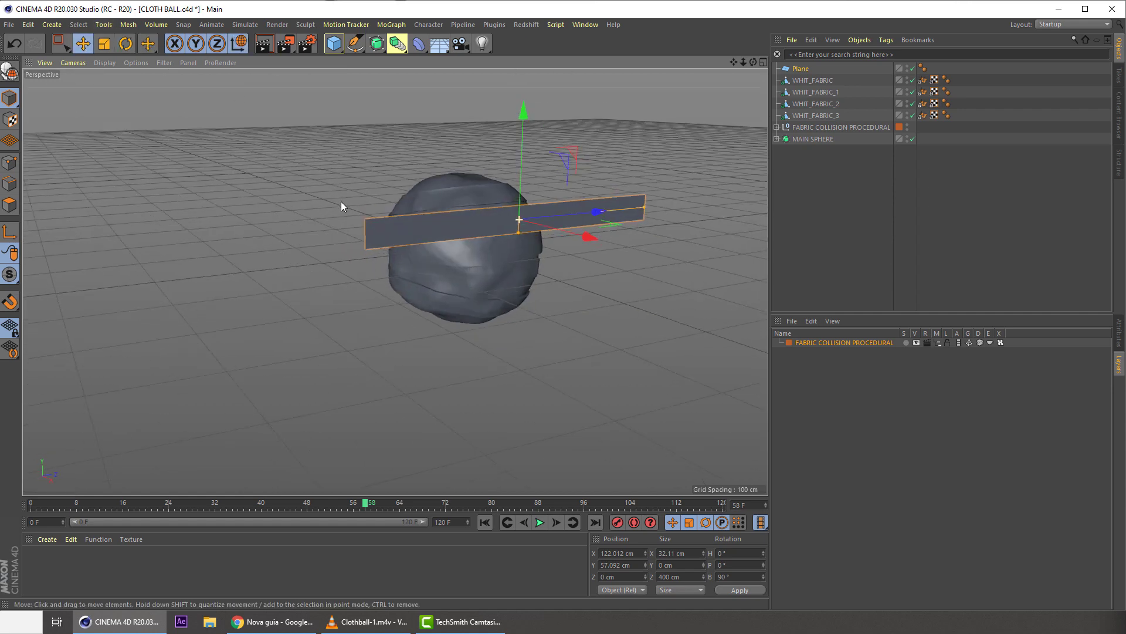
pyautogui.moveTo(526, 151); pyautogui.dragTo(521, 142)
pyautogui.keyDown('alt'); pyautogui.moveTo(479, 157); pyautogui.dragTo(462, 151); pyautogui.keyUp('alt')
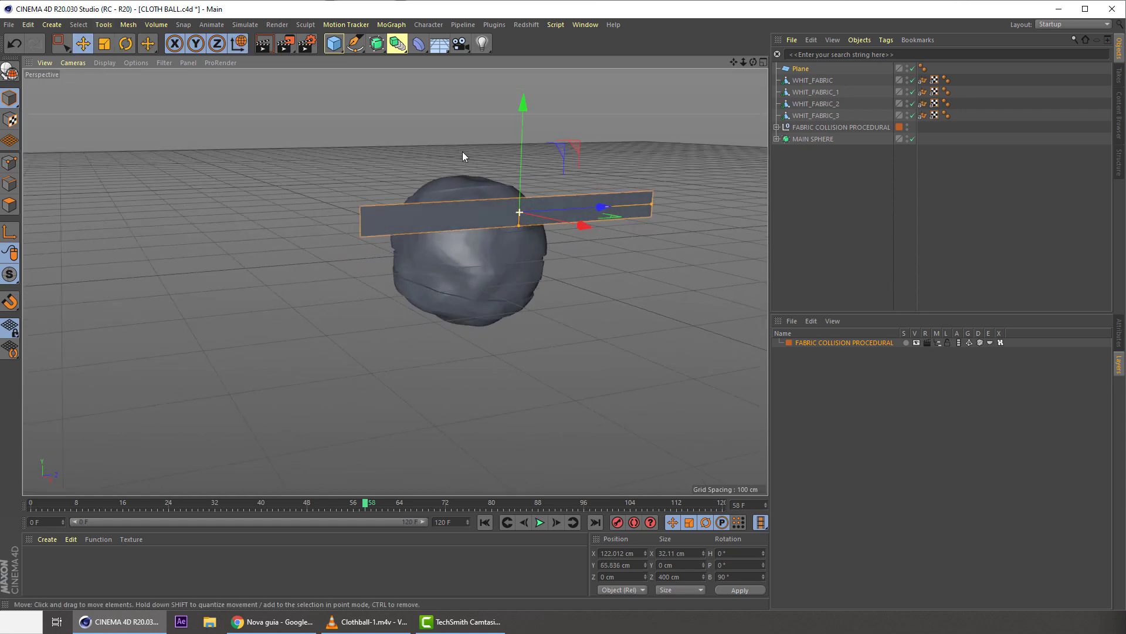
pyautogui.moveTo(650, 205); pyautogui.dragTo(641, 205)
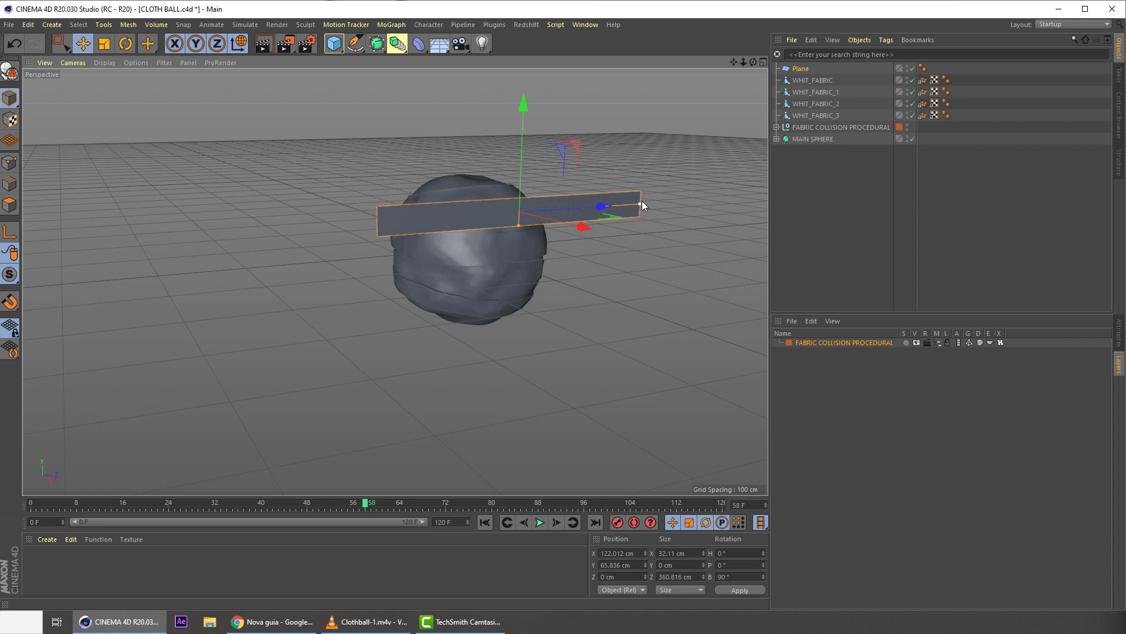
# - Display the wireframe lines on the shaded objects and set the plane's segments to 8 in width and 77 in height
pyautogui.press('n')
pyautogui.press('b')
pyautogui.keyDown('alt'); pyautogui.moveTo(489, 215); pyautogui.dragTo(487, 196, button='right'); pyautogui.keyUp('alt')
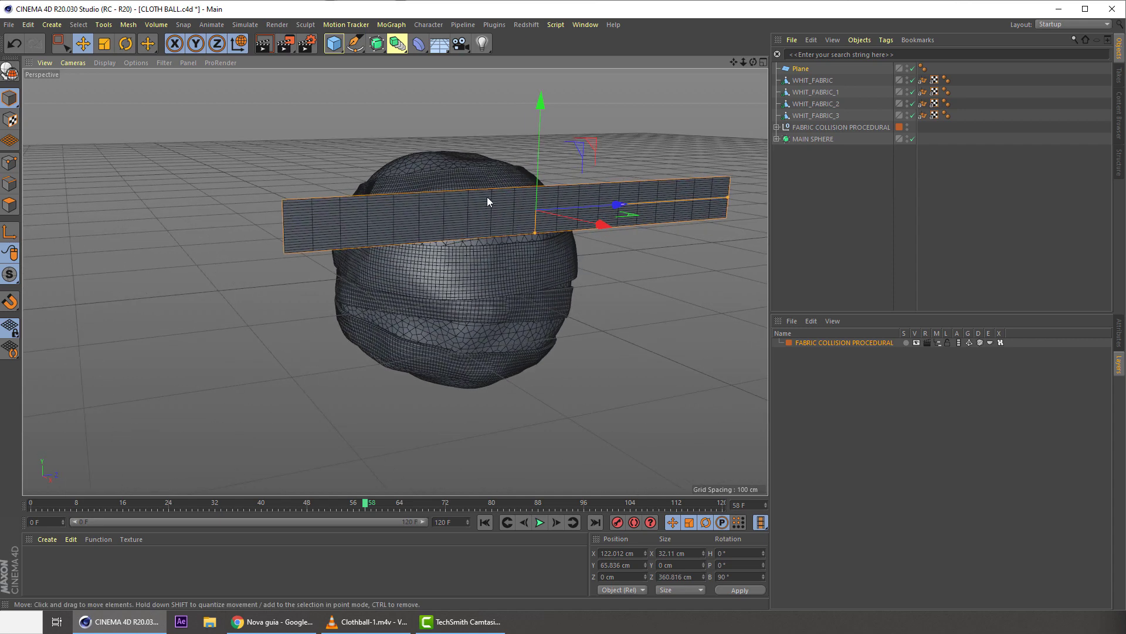
pyautogui.keyDown('alt'); pyautogui.moveTo(487, 196); pyautogui.dragTo(467, 197); pyautogui.keyUp('alt')
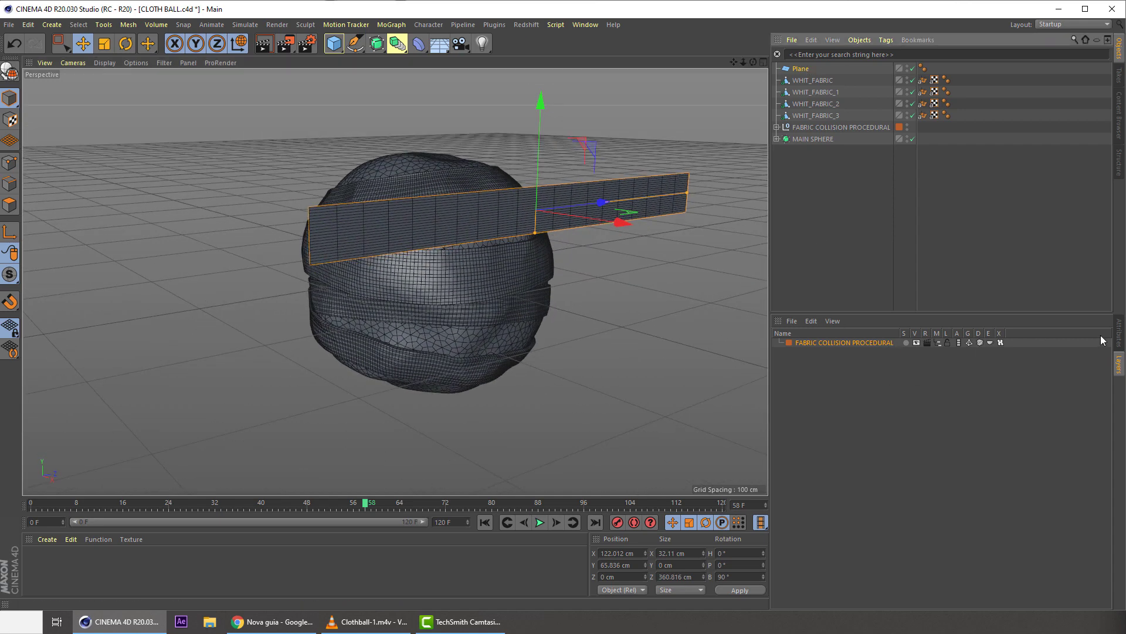
pyautogui.click(1116, 341)
pyautogui.moveTo(878, 398)
pyautogui.mouseDown()
pyautogui.moveTo(878, 410)
pyautogui.moveTo(877, 390)
pyautogui.mouseUp()
pyautogui.click(877, 395)
pyautogui.click(877, 395)
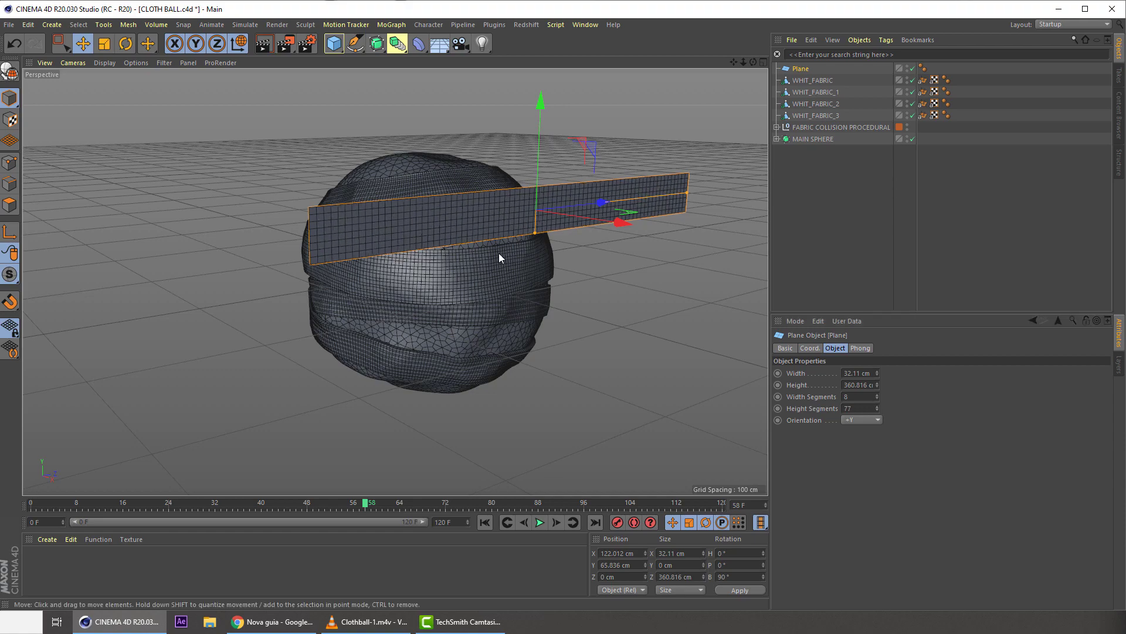
# - Enlarge the plane to about 41 × 473 cm and duplicate it lower down as a thin strip about 10 × 1209 cm
pyautogui.keyDown('alt'); pyautogui.moveTo(498, 253); pyautogui.dragTo(579, 180); pyautogui.keyUp('alt')
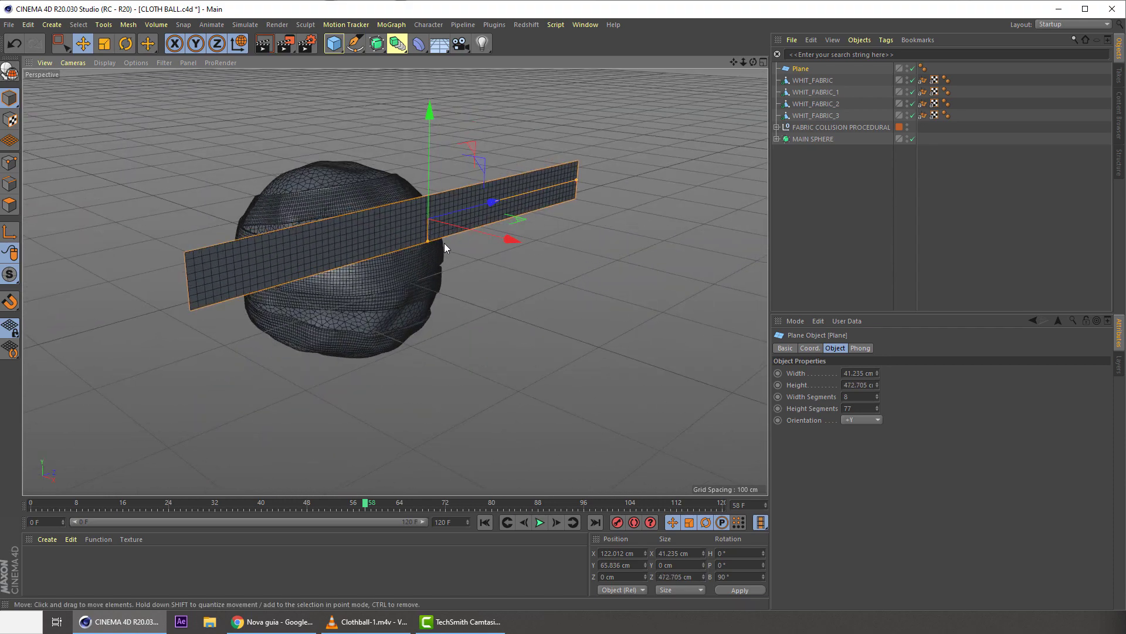
pyautogui.keyDown('alt'); pyautogui.moveTo(445, 243); pyautogui.dragTo(424, 211); pyautogui.keyUp('alt')
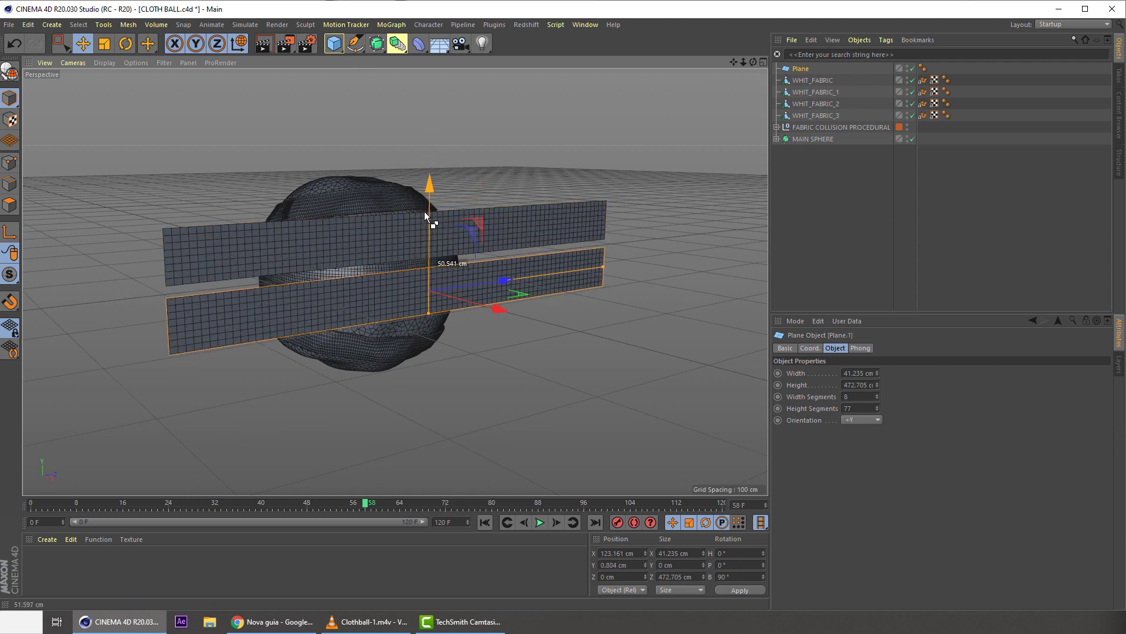
pyautogui.moveTo(603, 268); pyautogui.dragTo(752, 265)
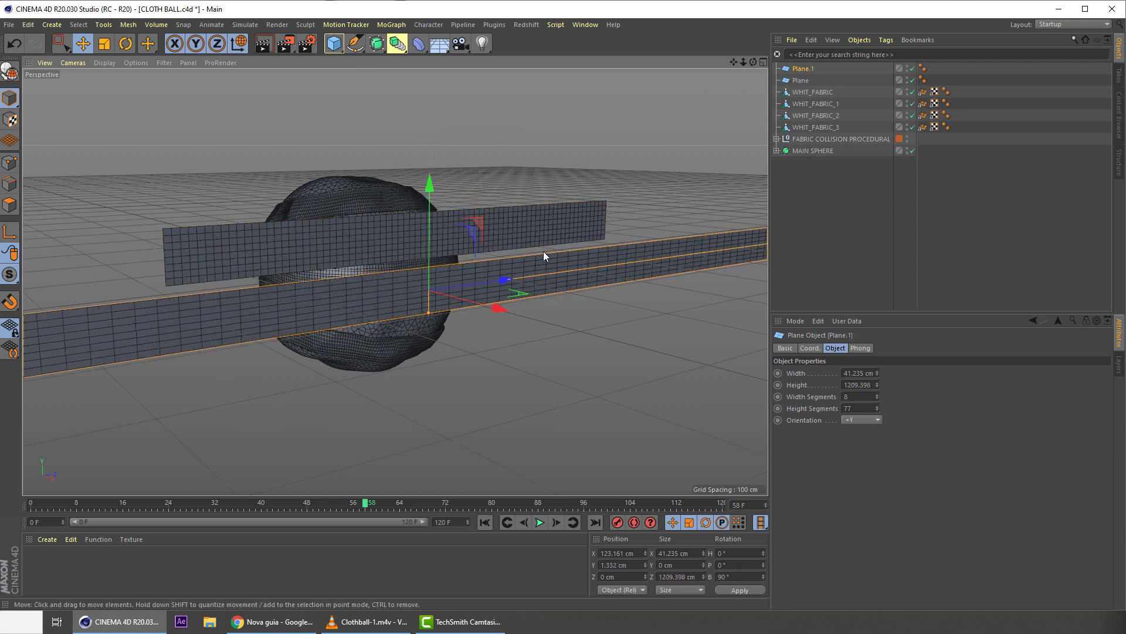
pyautogui.moveTo(428, 312); pyautogui.dragTo(428, 296)
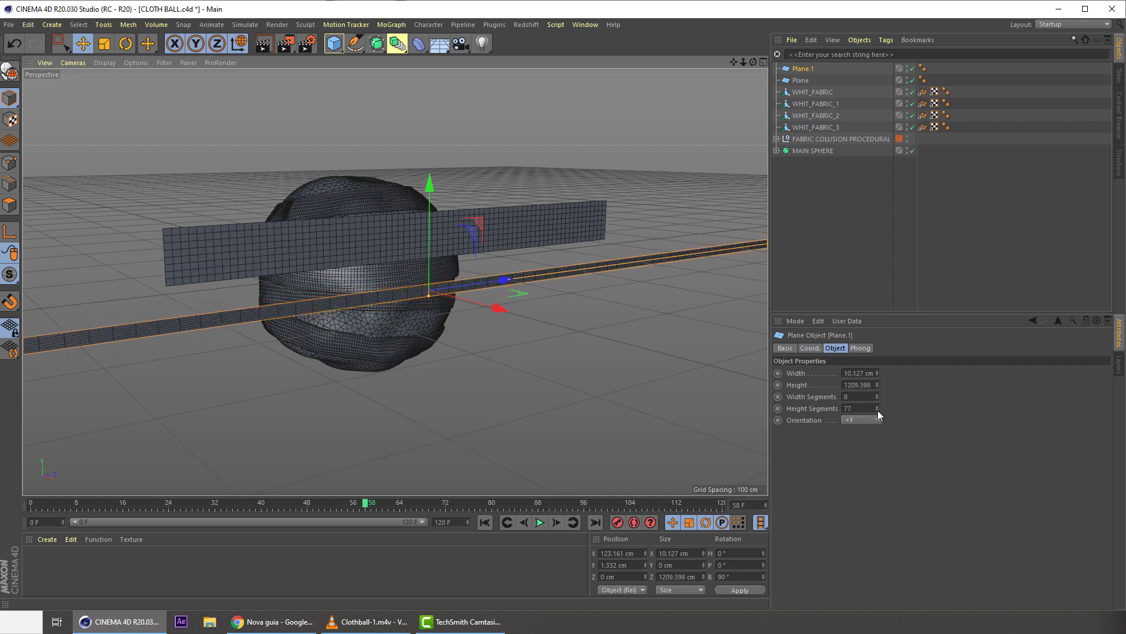
# - Set the thin strip's height segments to 136 and its width segments to 4
pyautogui.moveTo(877, 409); pyautogui.dragTo(877, 390)
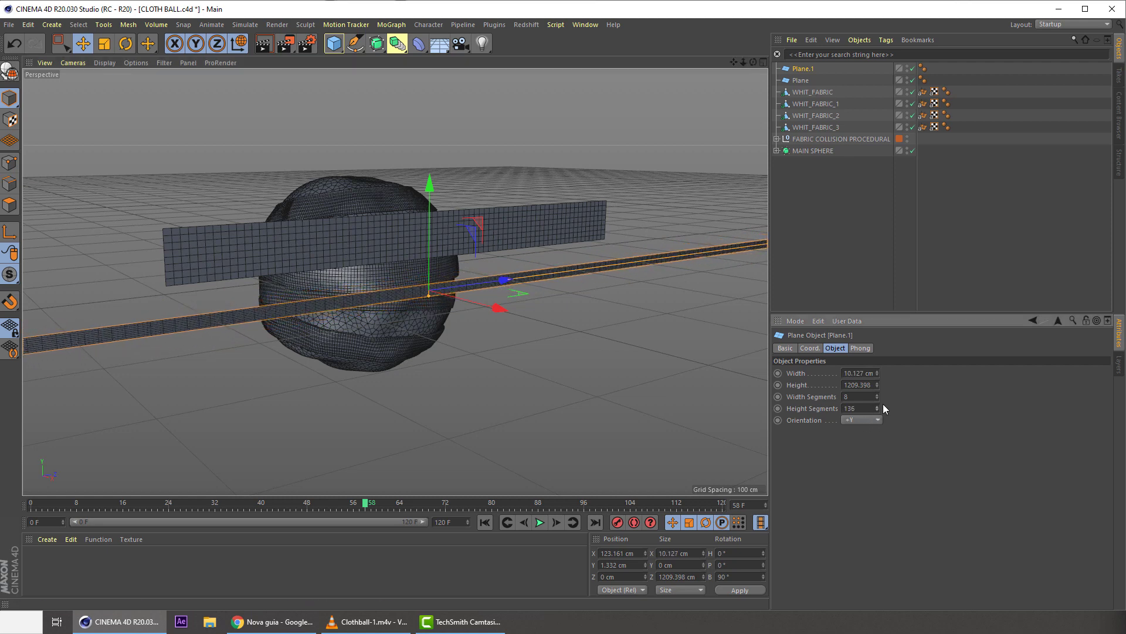
pyautogui.scroll(4, 406, 312)
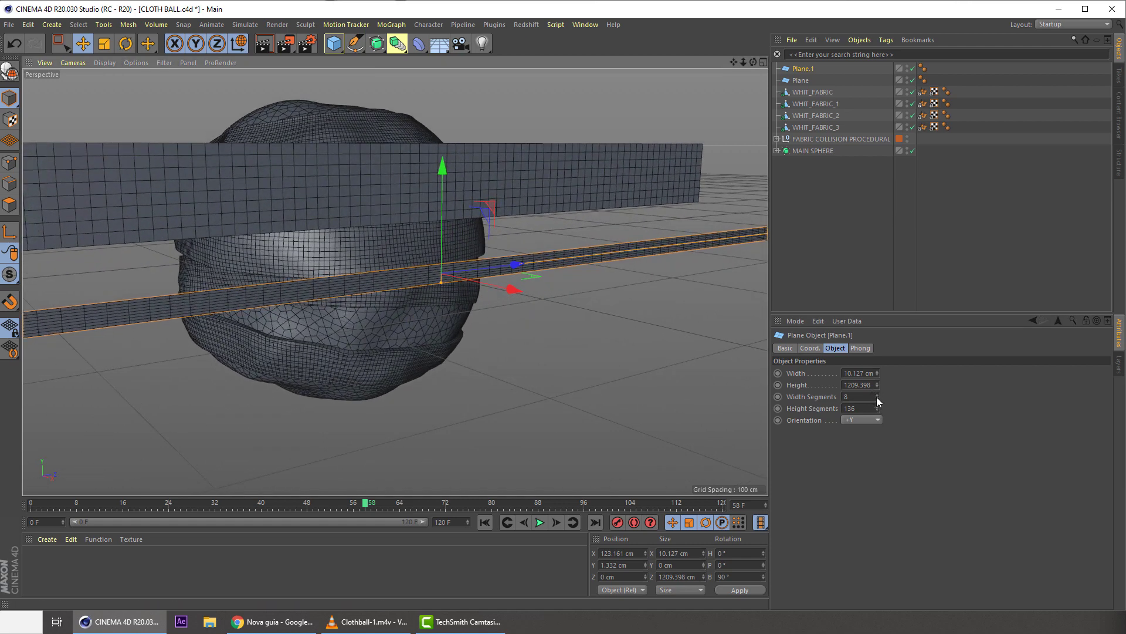
pyautogui.moveTo(878, 398); pyautogui.dragTo(879, 403)
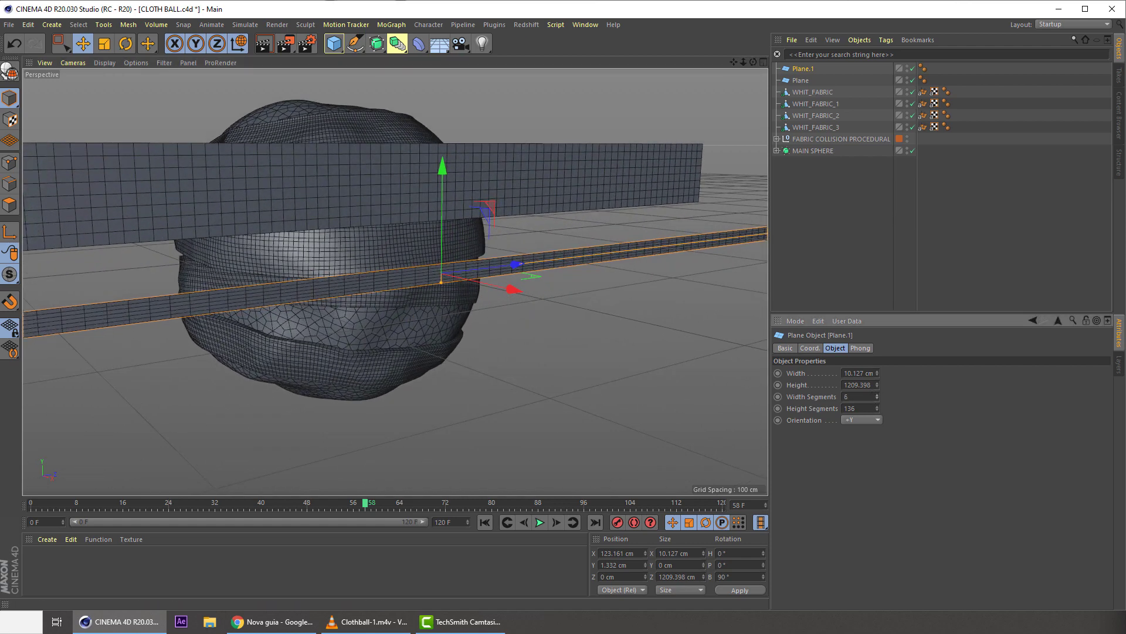
pyautogui.click(877, 399)
pyautogui.click(876, 399)
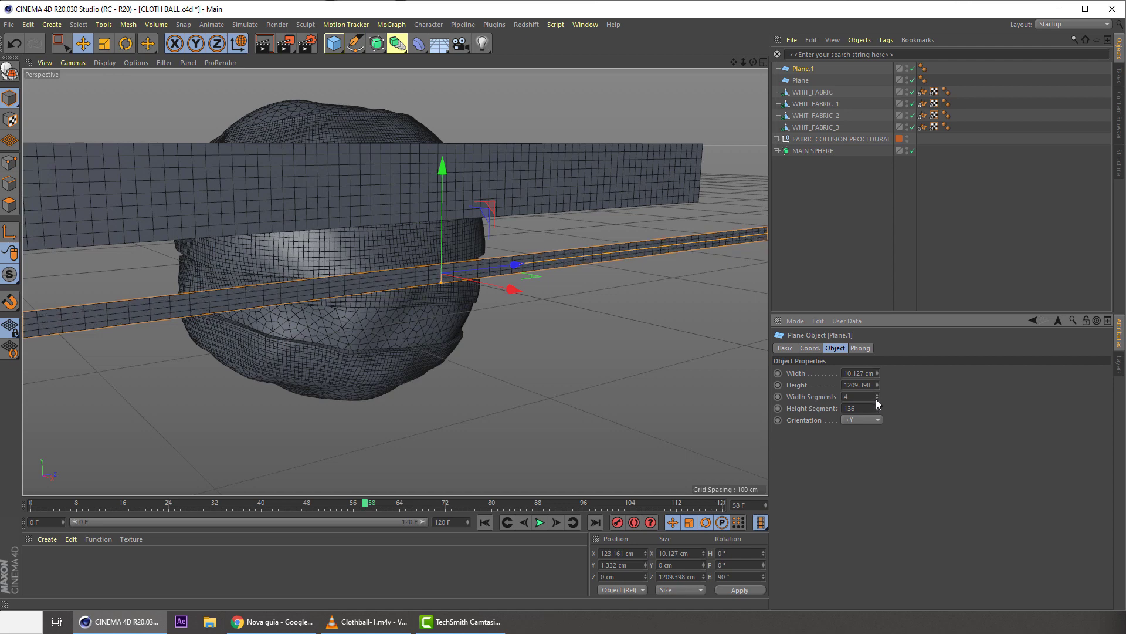
pyautogui.click(876, 399)
pyautogui.click(877, 395)
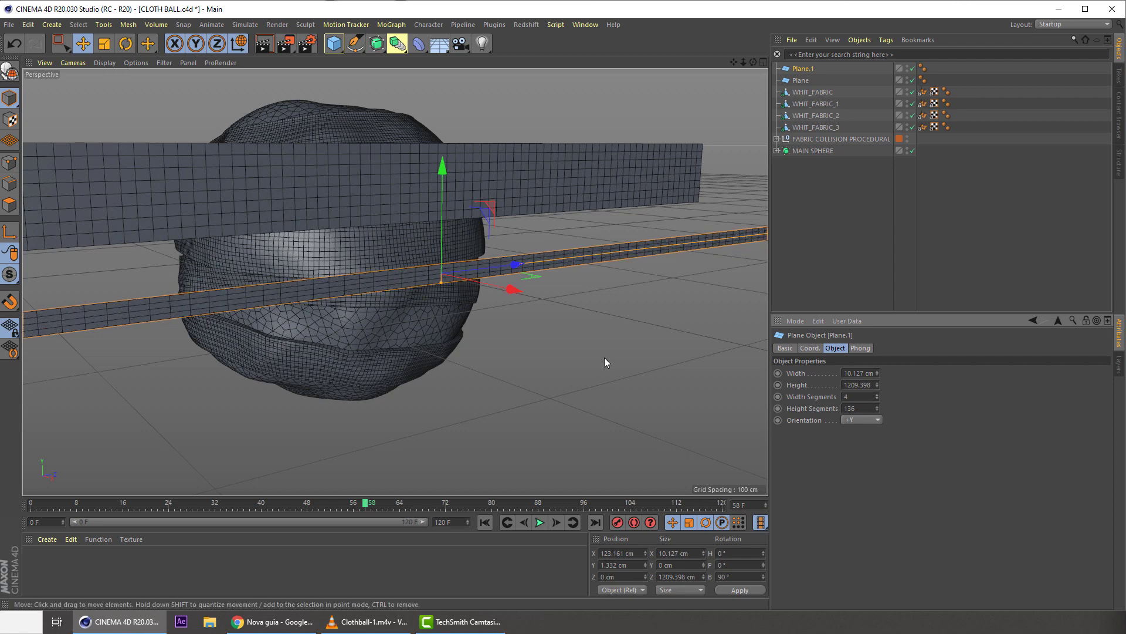
# - Lengthen the wider plane beside the ball to about 633 cm
pyautogui.keyDown('alt'); pyautogui.moveTo(604, 357); pyautogui.dragTo(611, 164); pyautogui.keyUp('alt')
pyautogui.click(438, 209)
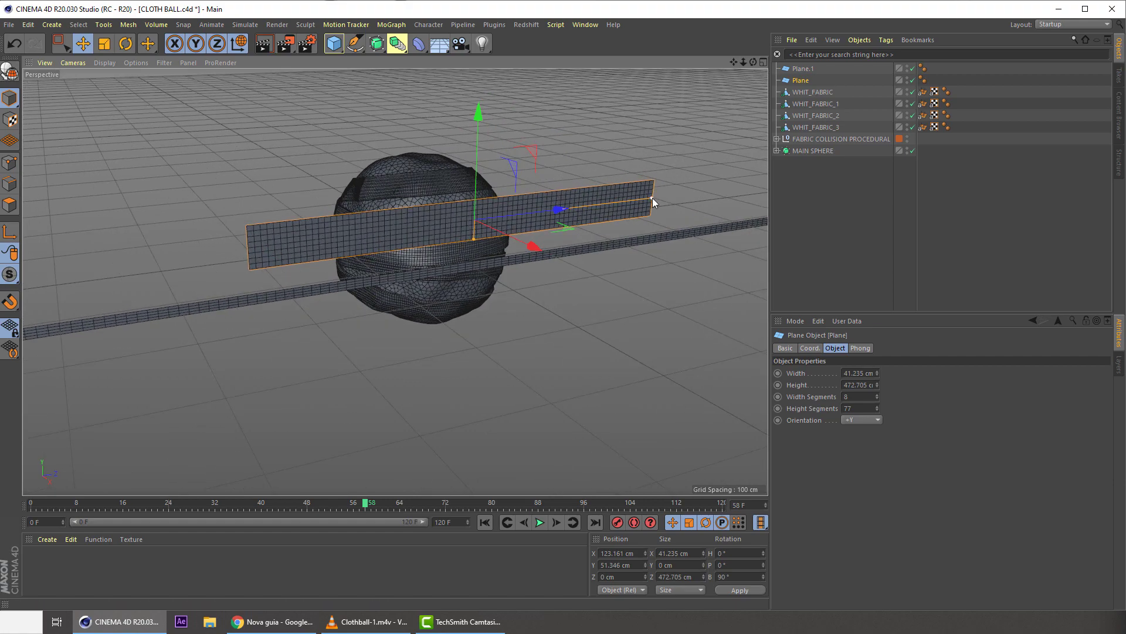
pyautogui.moveTo(652, 197); pyautogui.dragTo(685, 192)
pyautogui.keyDown('alt'); pyautogui.moveTo(484, 201); pyautogui.dragTo(561, 256); pyautogui.keyUp('alt')
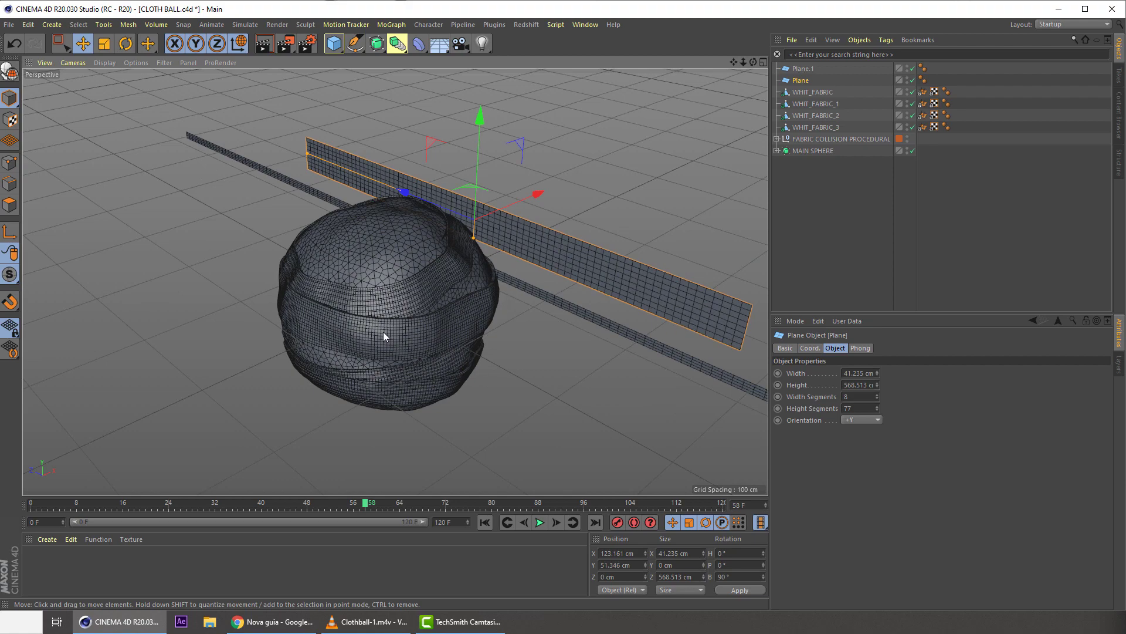
pyautogui.keyDown('alt'); pyautogui.moveTo(385, 311); pyautogui.dragTo(309, 160); pyautogui.keyUp('alt')
pyautogui.scroll(-2, 392, 244)
pyautogui.keyDown('alt'); pyautogui.moveTo(392, 244); pyautogui.dragTo(310, 212); pyautogui.keyUp('alt')
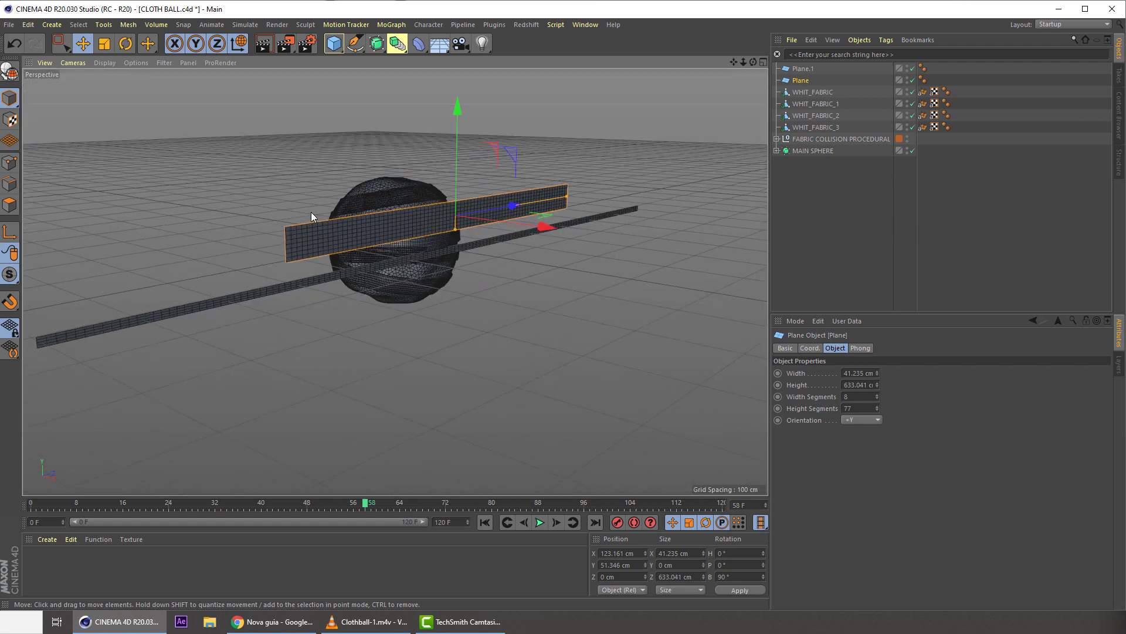
# - Convert both Plane and Plane.1 into editable polygon objects
pyautogui.keyDown('ctrl'); pyautogui.click(807, 69); pyautogui.keyUp('ctrl')
pyautogui.keyDown('alt'); pyautogui.moveTo(395, 230); pyautogui.dragTo(492, 219); pyautogui.keyUp('alt')
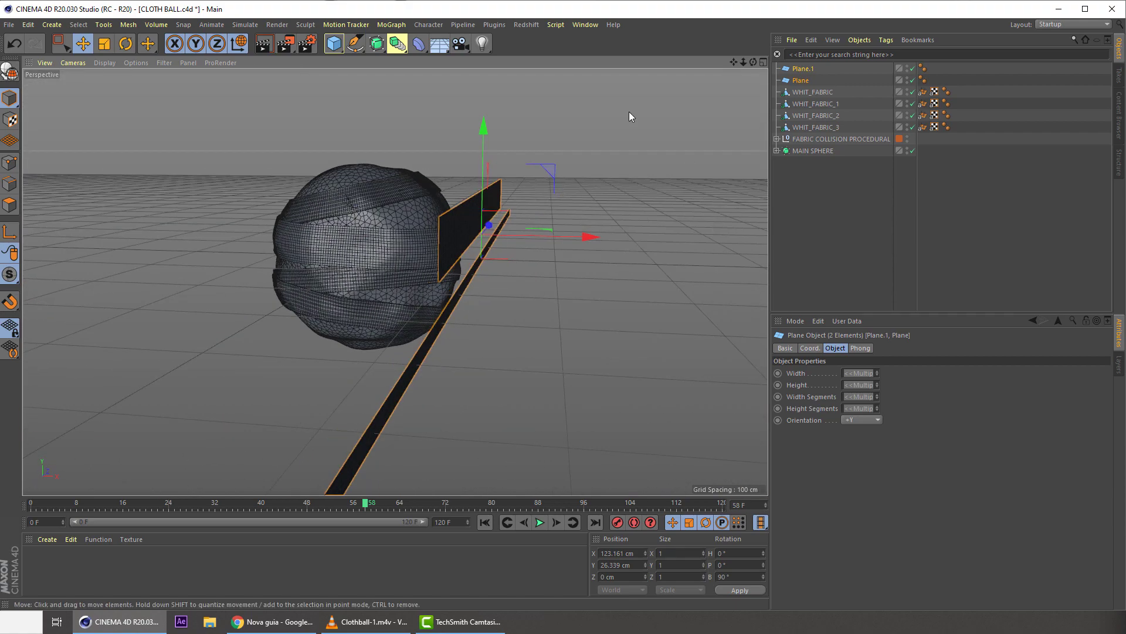
pyautogui.click(10, 71)
pyautogui.keyDown('alt'); pyautogui.moveTo(515, 228); pyautogui.dragTo(577, 217); pyautogui.keyUp('alt')
pyautogui.keyDown('alt'); pyautogui.moveTo(706, 134); pyautogui.dragTo(548, 155); pyautogui.keyUp('alt')
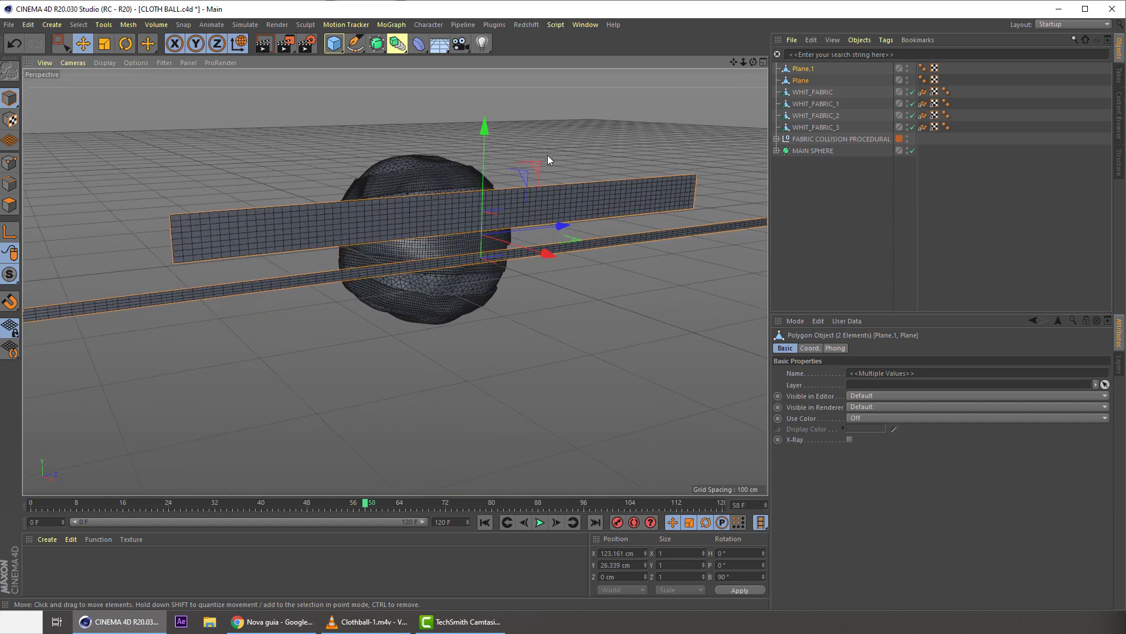
pyautogui.click(750, 111)
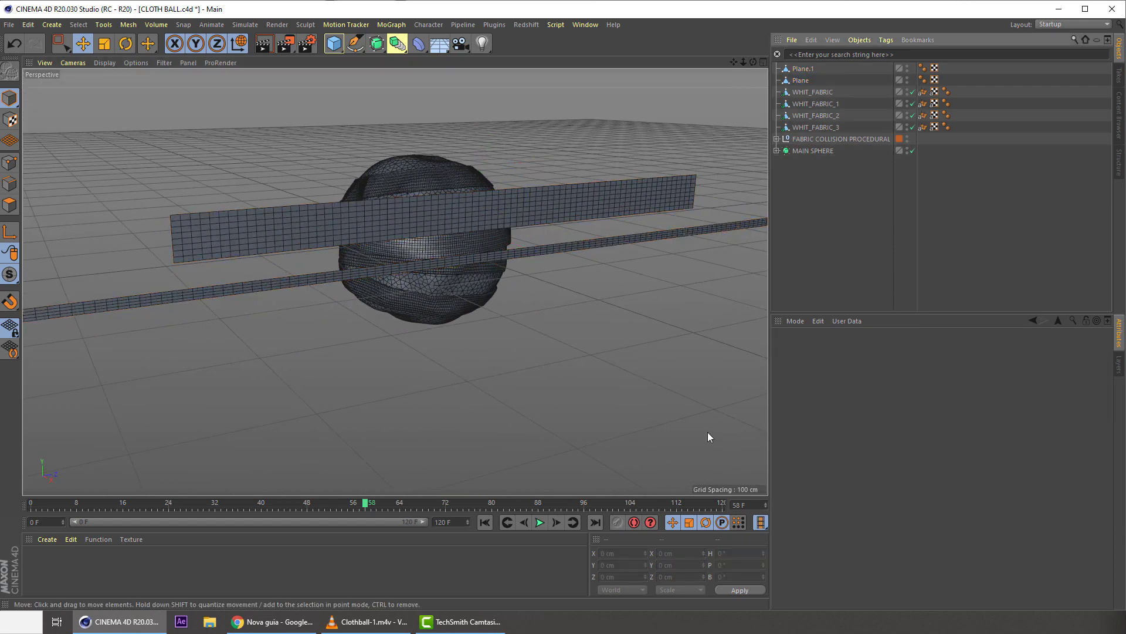
# - Add Cloth simulation tags to both Plane.1 and Plane
pyautogui.click(798, 71)
pyautogui.keyDown('shift'); pyautogui.click(794, 81); pyautogui.keyUp('shift')
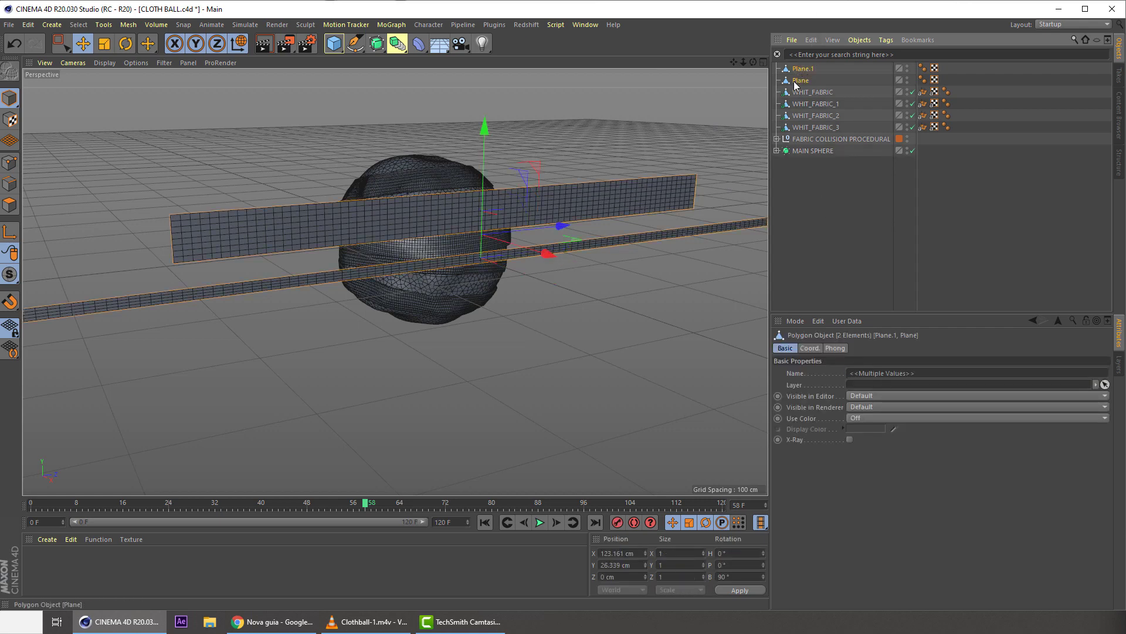
pyautogui.rightClick(802, 71)
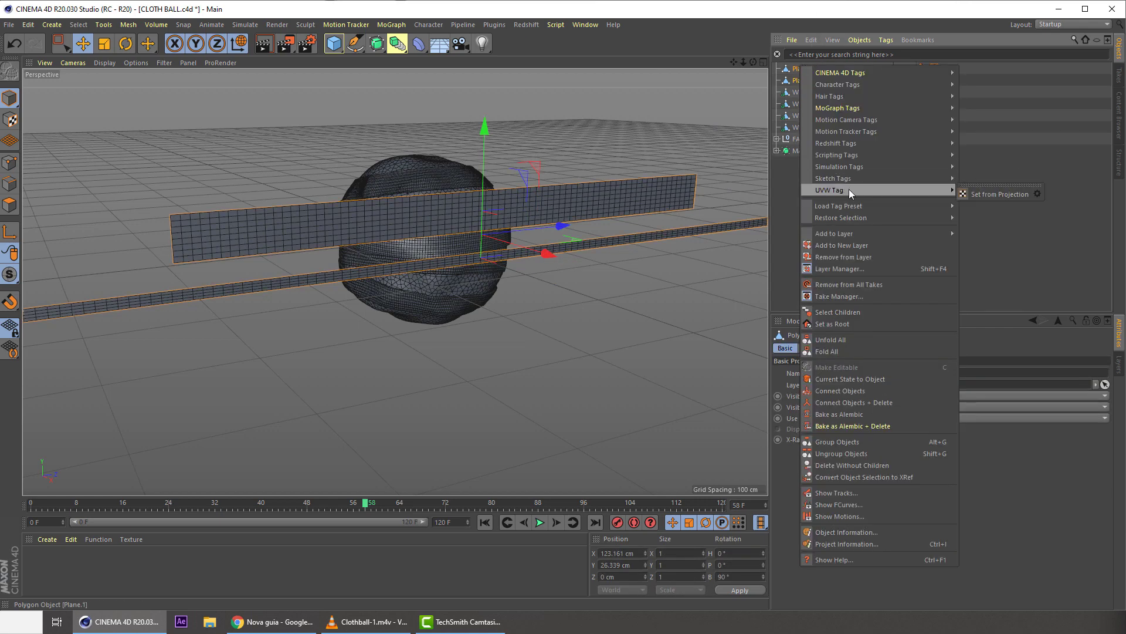
pyautogui.moveTo(847, 169)
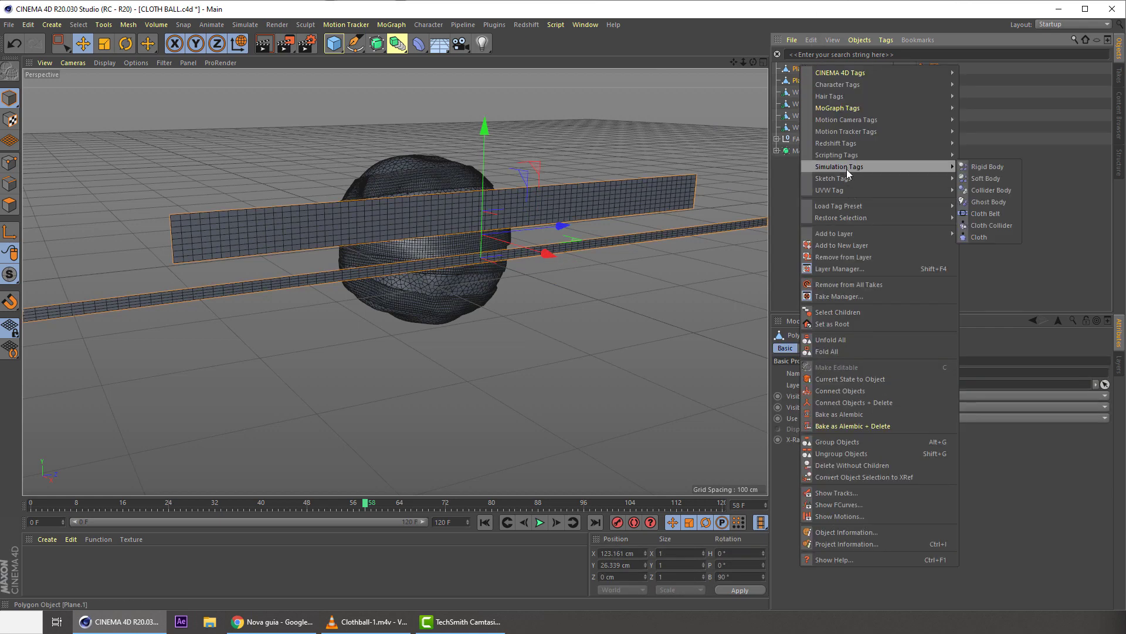
pyautogui.click(985, 237)
# - Add Cloth Collider tags to the four baked bands, WHIT_FABRIC through WHIT_FABRIC_3
pyautogui.keyDown('alt'); pyautogui.moveTo(439, 174); pyautogui.dragTo(492, 174); pyautogui.keyUp('alt')
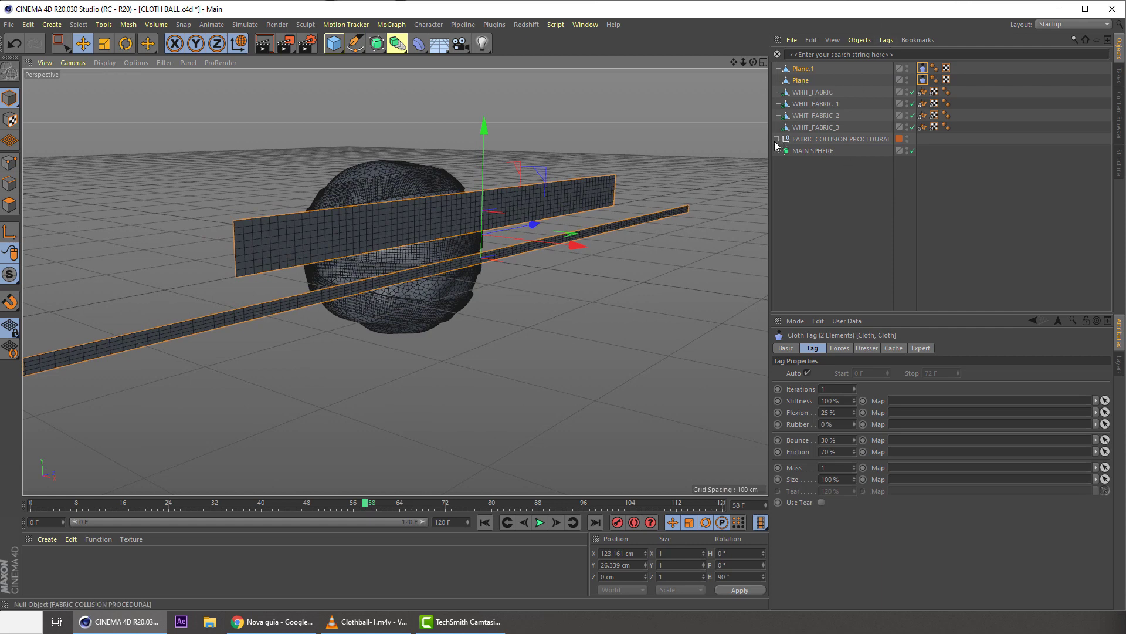
pyautogui.keyDown('alt'); pyautogui.moveTo(370, 227); pyautogui.dragTo(414, 192); pyautogui.keyUp('alt')
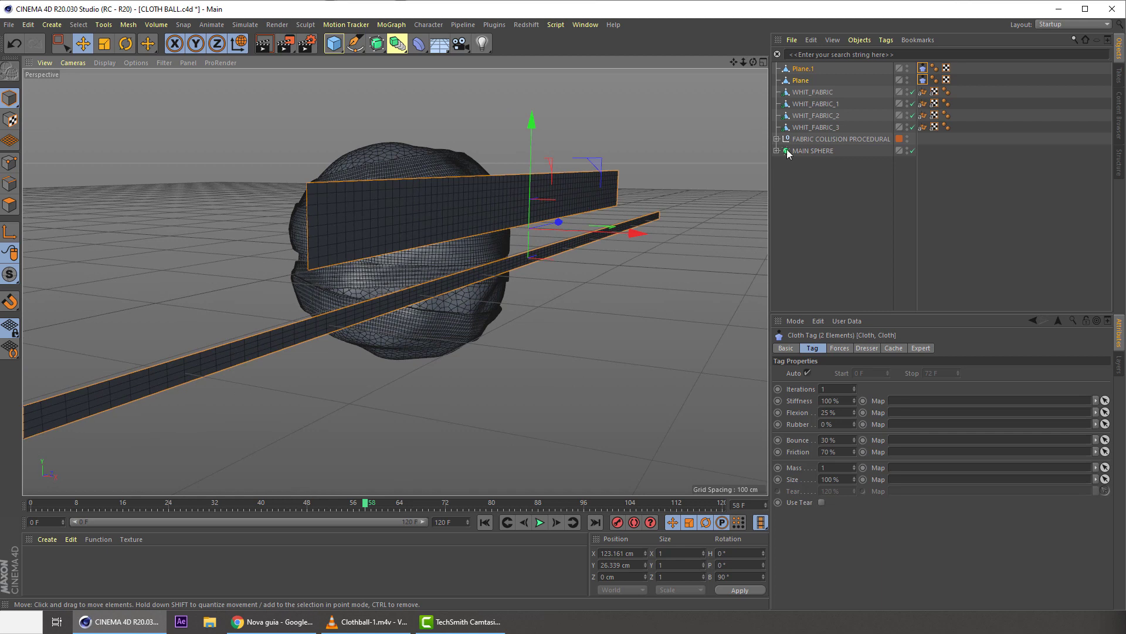
pyautogui.click(815, 93)
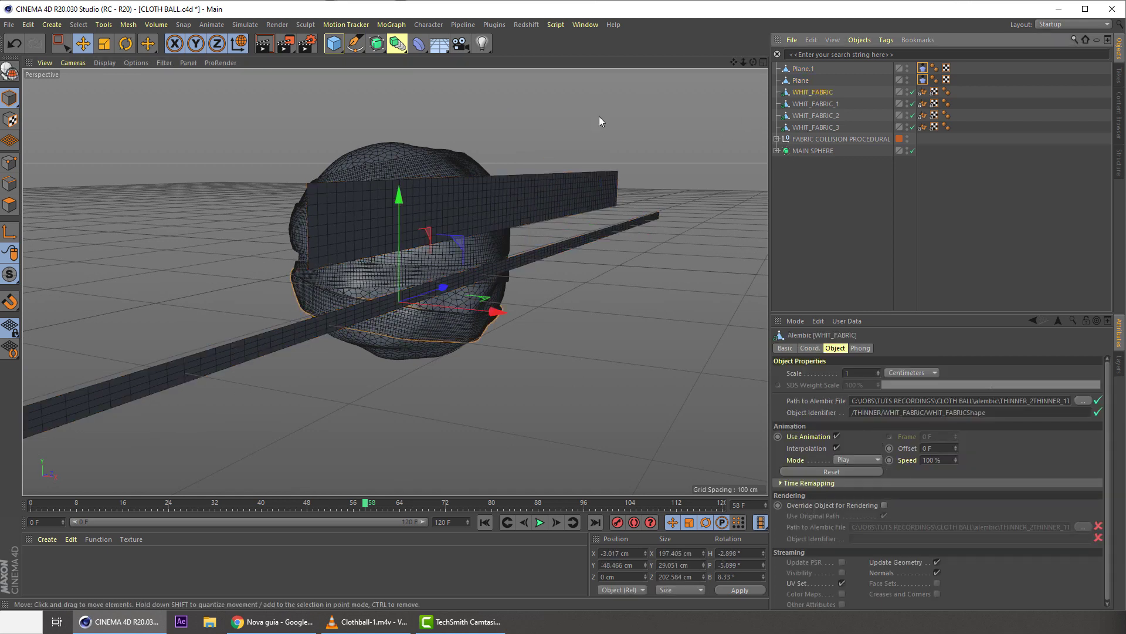
pyautogui.keyDown('shift'); pyautogui.click(815, 127); pyautogui.keyUp('shift')
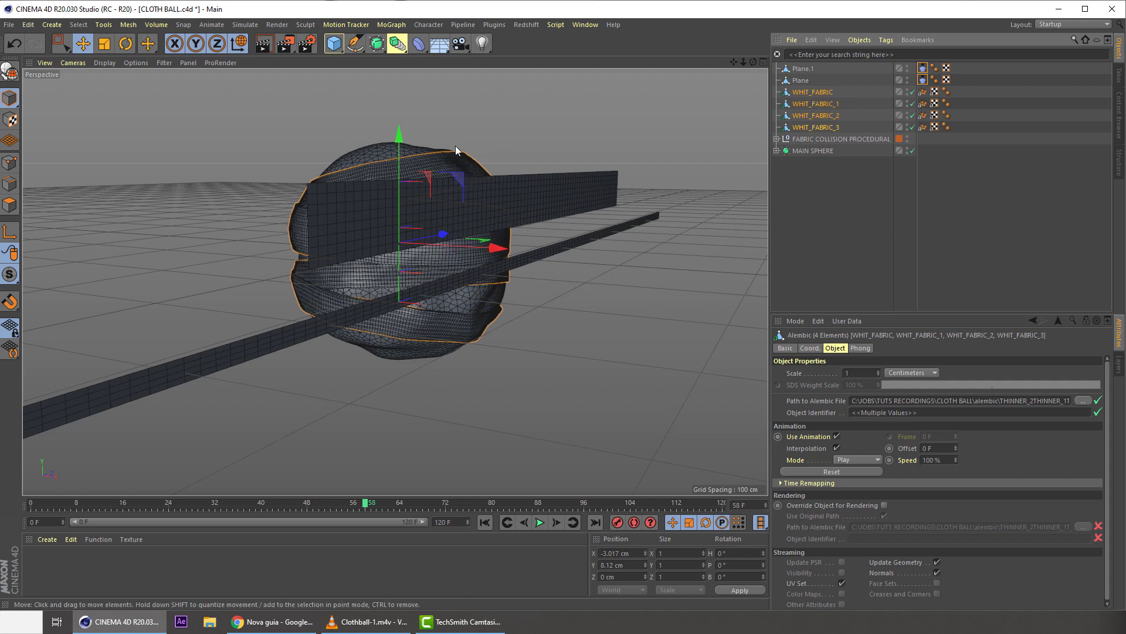
pyautogui.rightClick(809, 95)
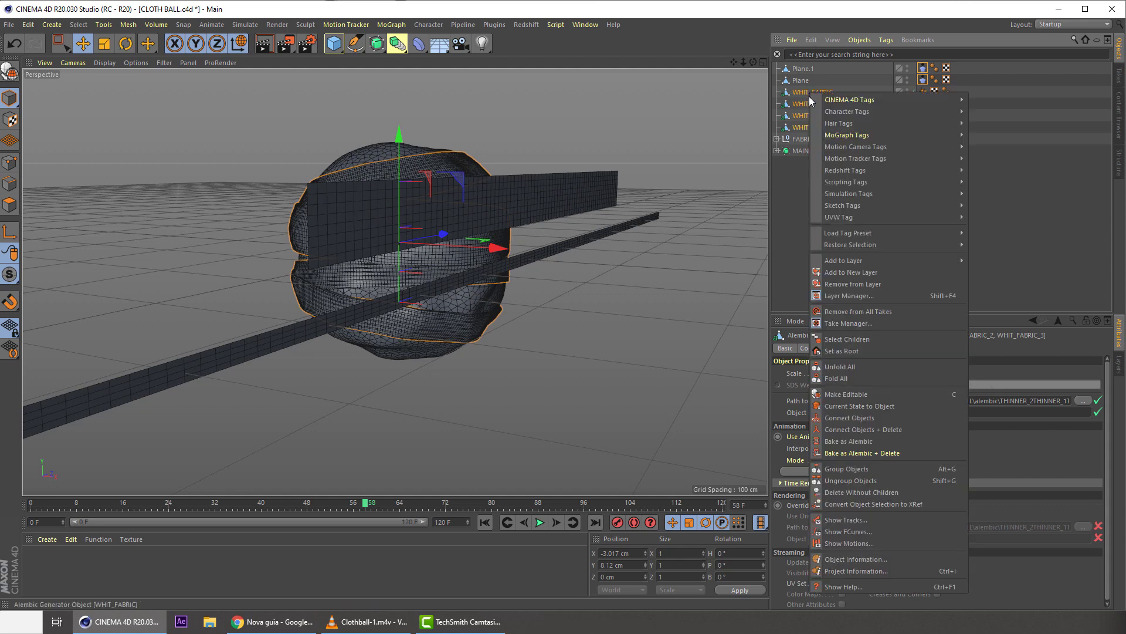
pyautogui.moveTo(880, 157)
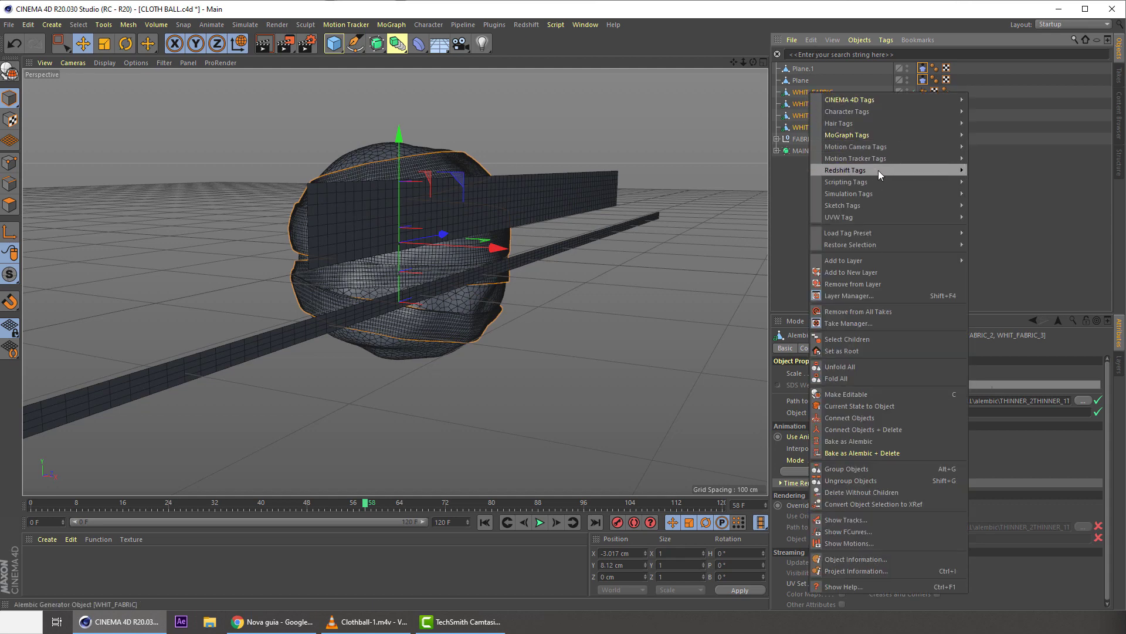
pyautogui.moveTo(876, 192)
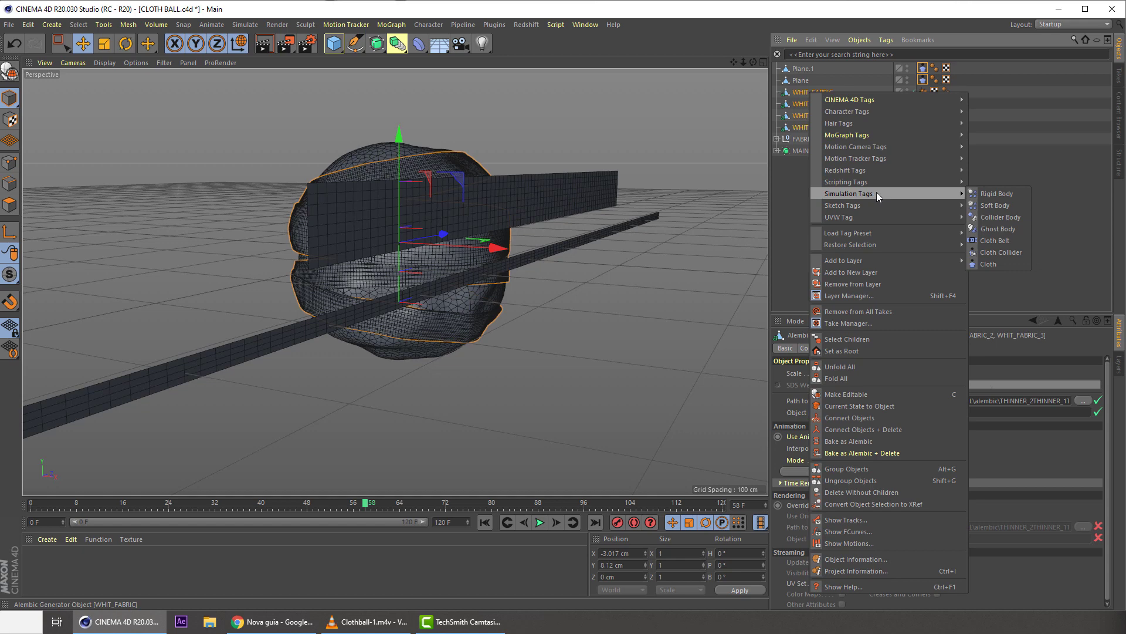
pyautogui.click(1003, 252)
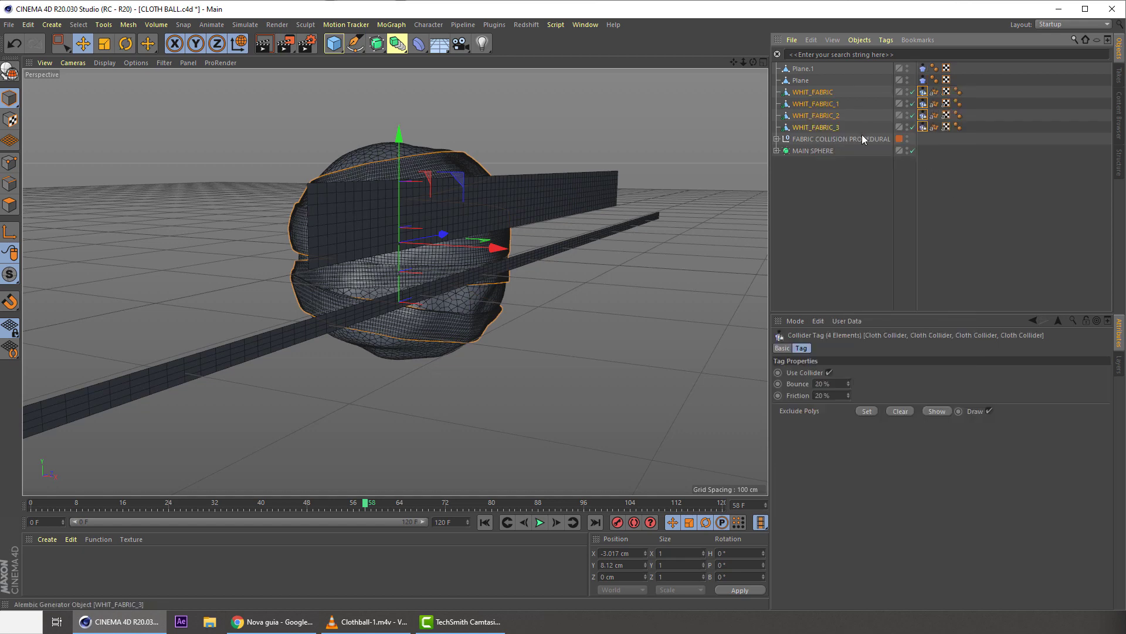
# - Rename the Sphere object inside the MAIN SPHERE subdivision surface as MAIN SPHERE and save the project
pyautogui.click(776, 139)
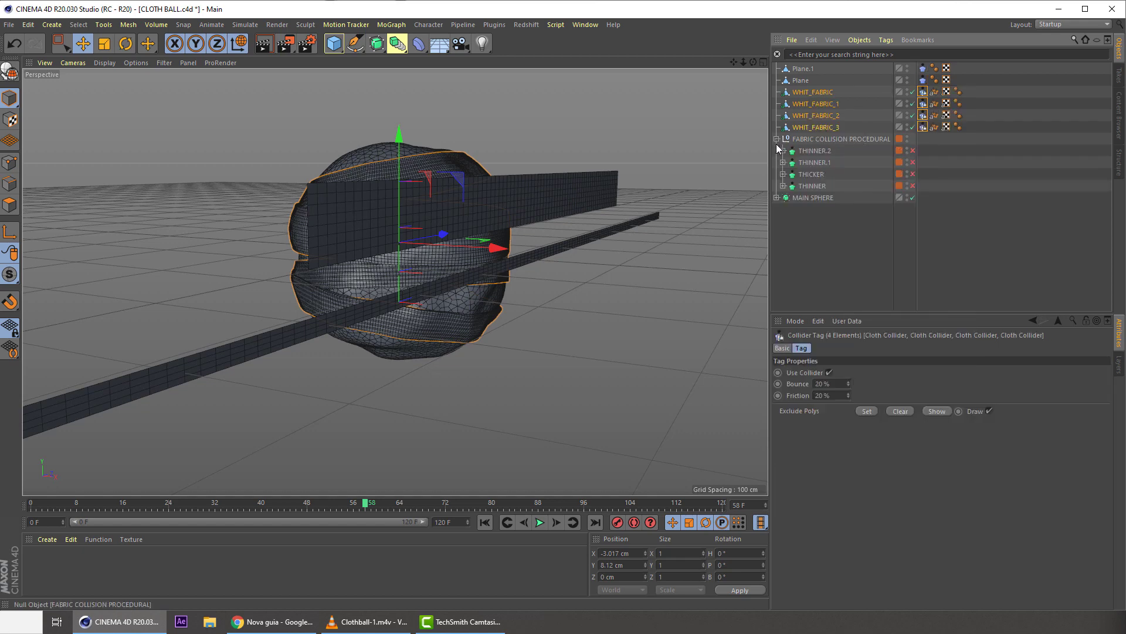
pyautogui.click(777, 141)
pyautogui.click(776, 151)
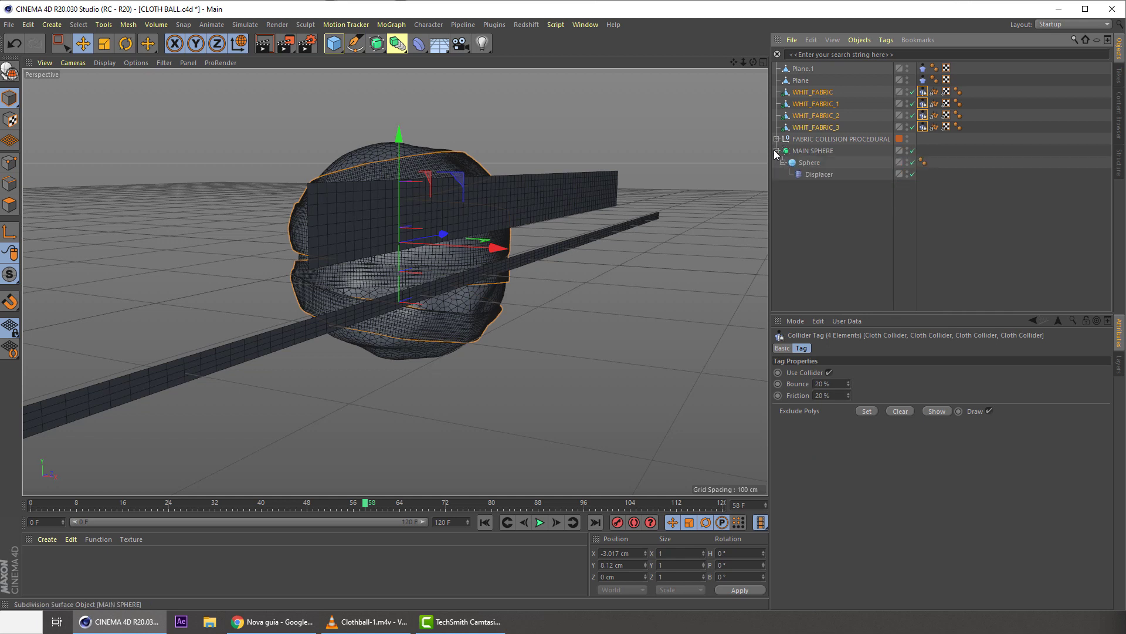
pyautogui.click(813, 153)
pyautogui.click(812, 174)
pyautogui.click(807, 167)
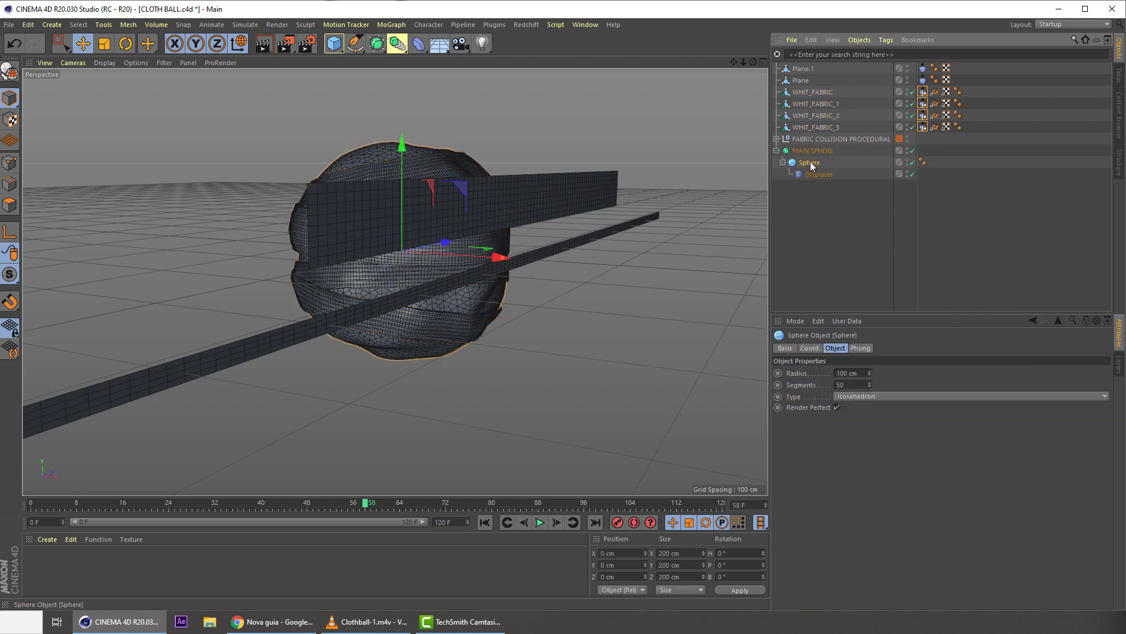
pyautogui.click(812, 153)
pyautogui.doubleClick(804, 150)
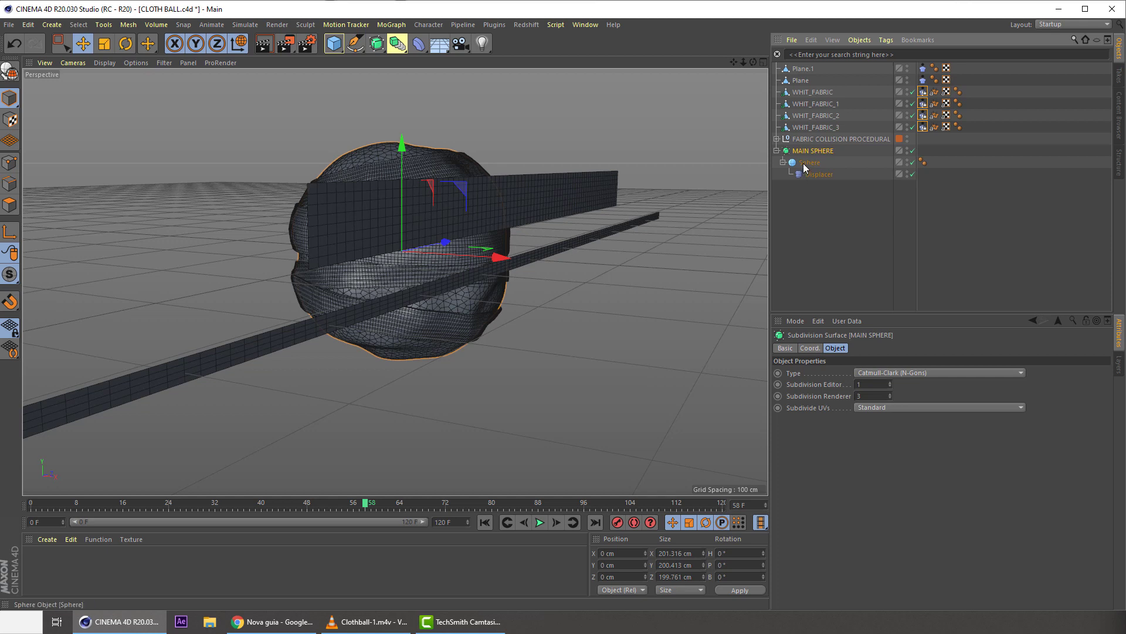
pyautogui.doubleClick(810, 163)
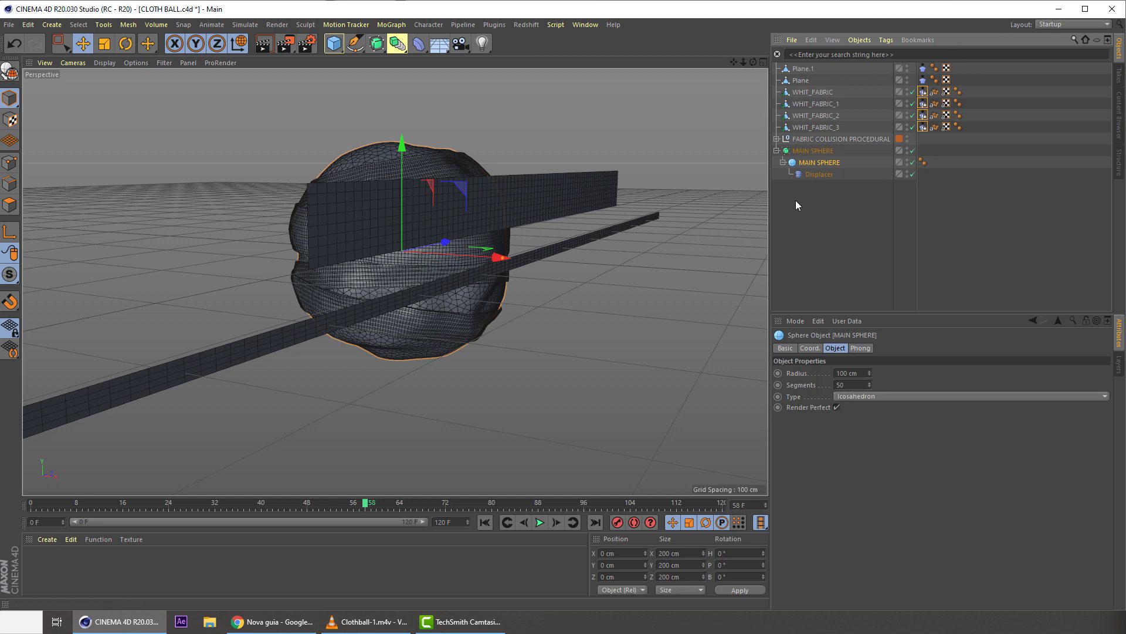
pyautogui.hotkey('ctrl', 's')
# - Add a Cloth Collider tag to the inner MAIN SPHERE sphere object
pyautogui.click(818, 218)
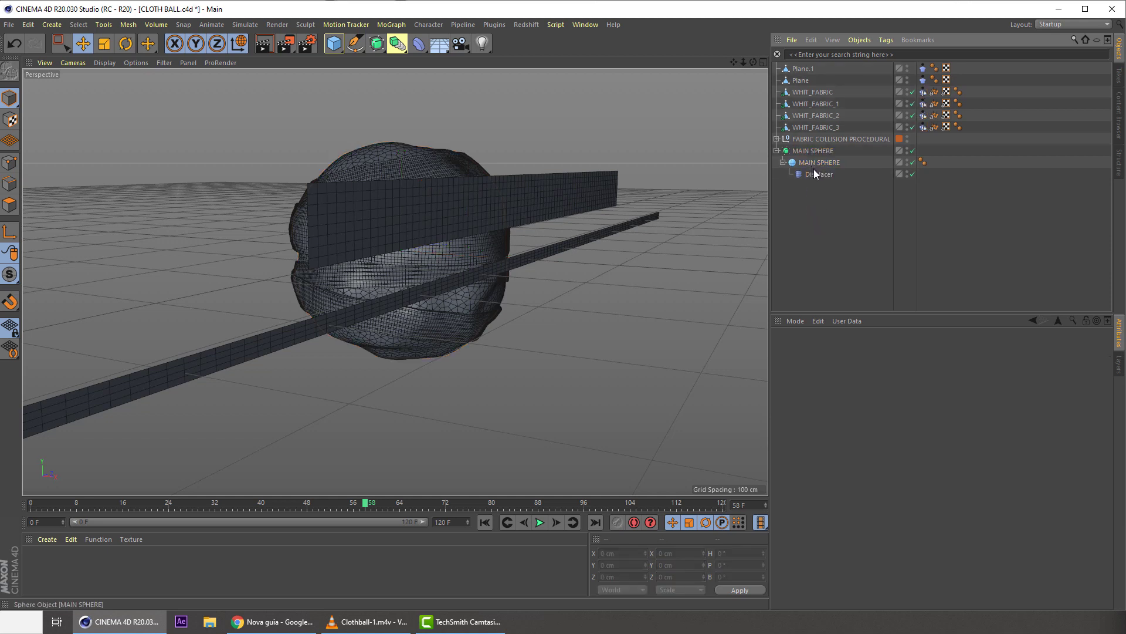
pyautogui.rightClick(818, 164)
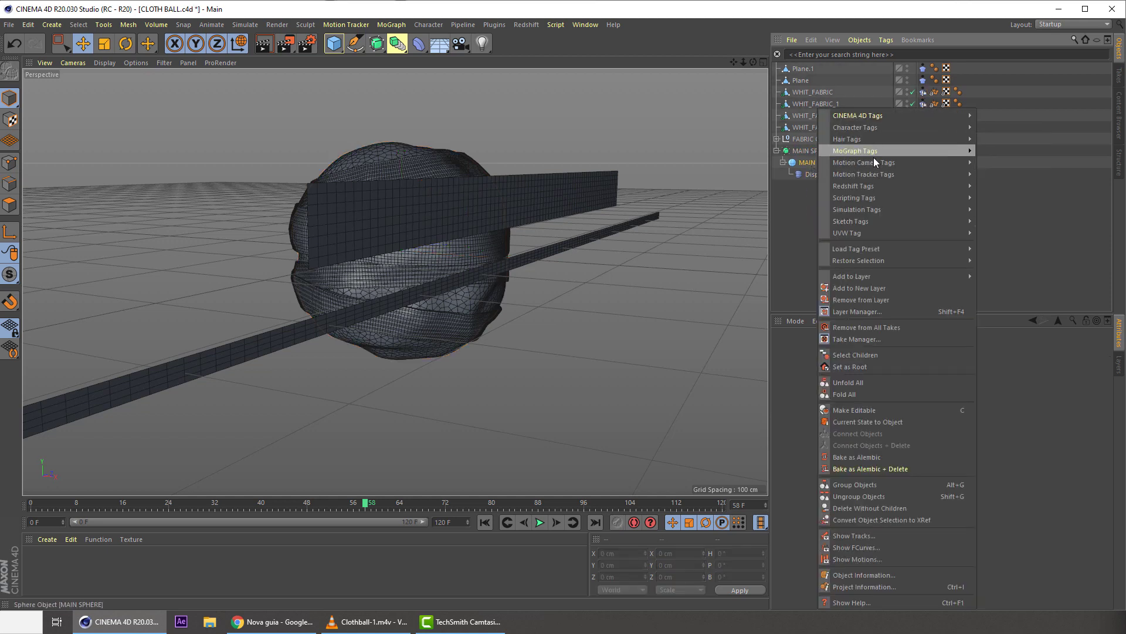
pyautogui.moveTo(868, 210)
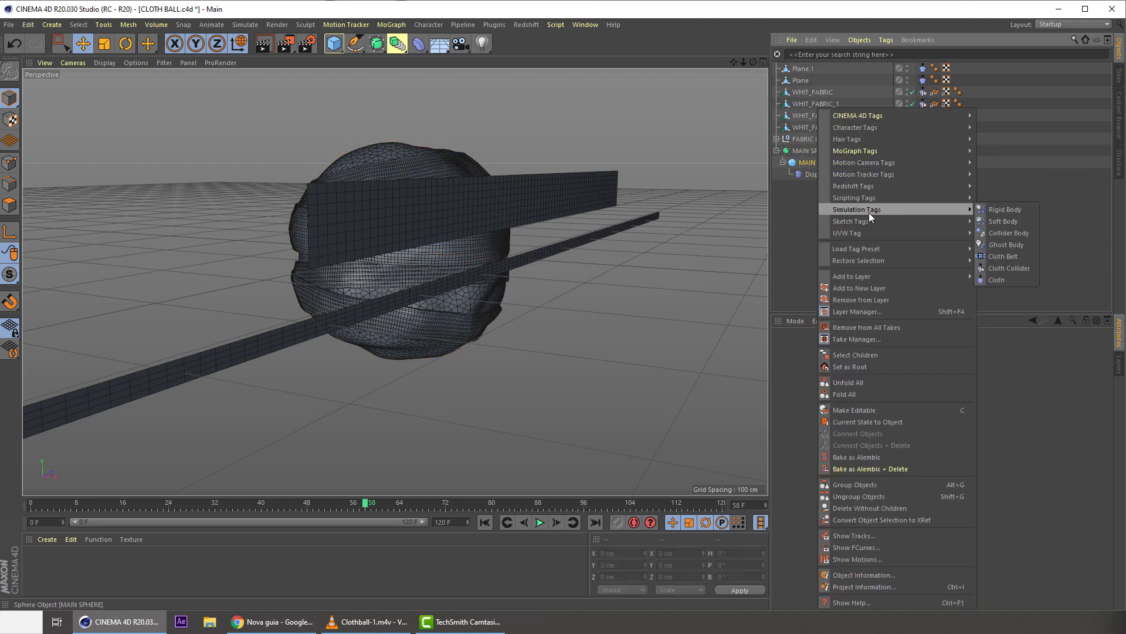
pyautogui.click(999, 267)
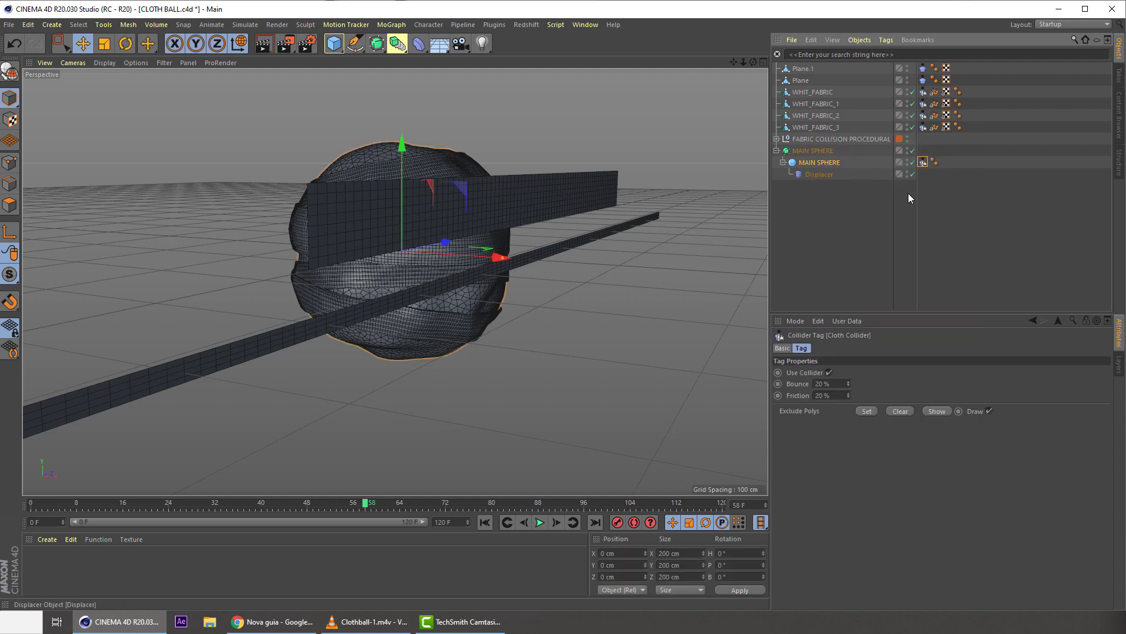
# - Set Bounce to 0% and Friction to 80% on all five Cloth Collider tags and save the project
pyautogui.keyDown('shift'); pyautogui.click(922, 128); pyautogui.keyUp('shift')
pyautogui.keyDown('shift'); pyautogui.click(923, 116); pyautogui.keyUp('shift')
pyautogui.keyDown('shift'); pyautogui.click(923, 104); pyautogui.keyUp('shift')
pyautogui.keyDown('shift'); pyautogui.click(923, 92); pyautogui.keyUp('shift')
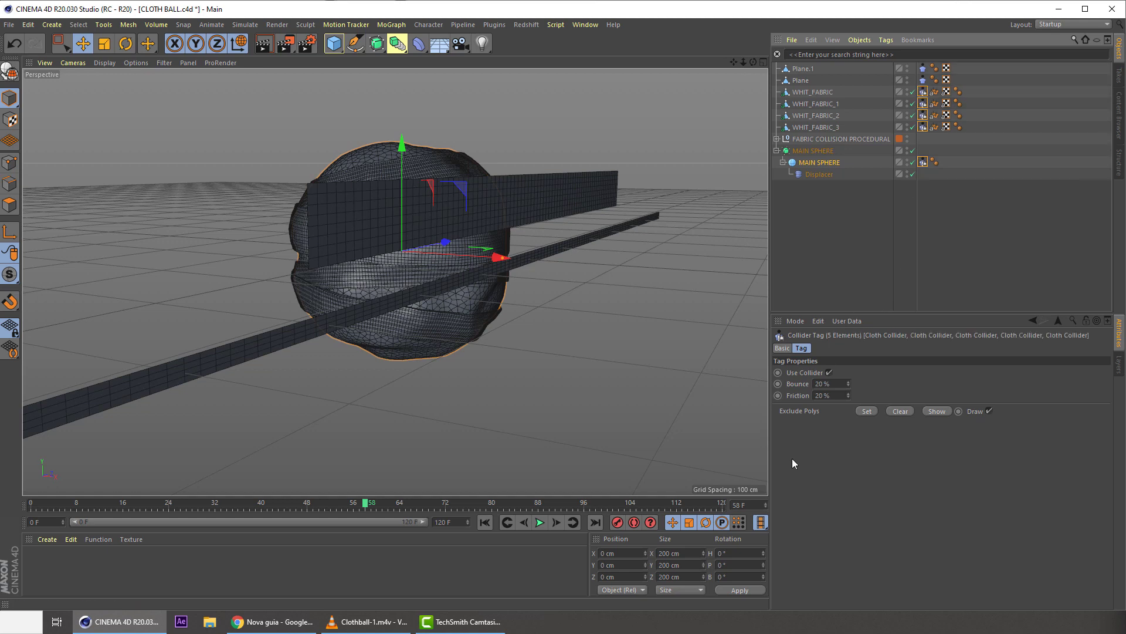
pyautogui.click(821, 397)
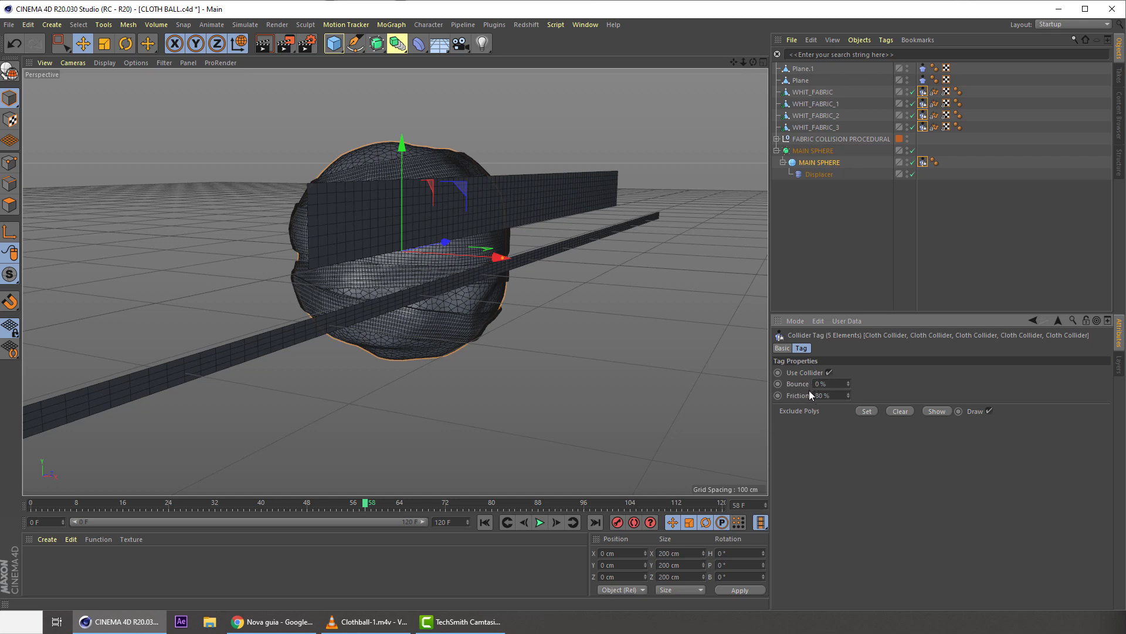
pyautogui.write('0')
pyautogui.press('Return')
pyautogui.keyDown('alt'); pyautogui.moveTo(413, 238); pyautogui.dragTo(448, 242); pyautogui.keyUp('alt')
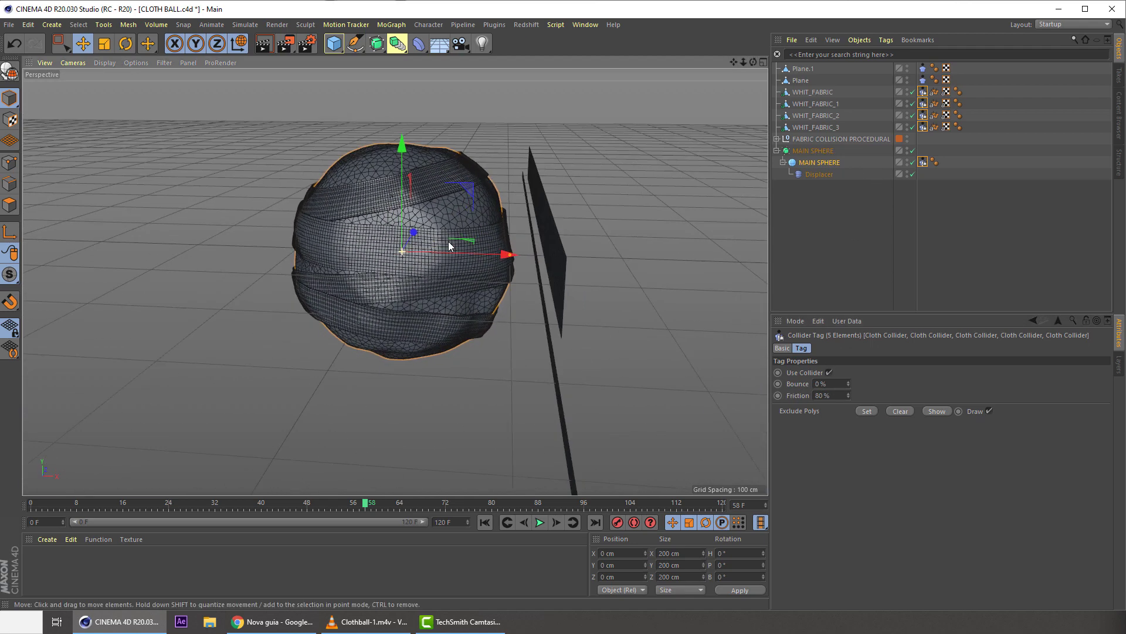
pyautogui.keyDown('alt'); pyautogui.moveTo(519, 193); pyautogui.dragTo(521, 206); pyautogui.keyUp('alt')
pyautogui.hotkey('ctrl', 's')
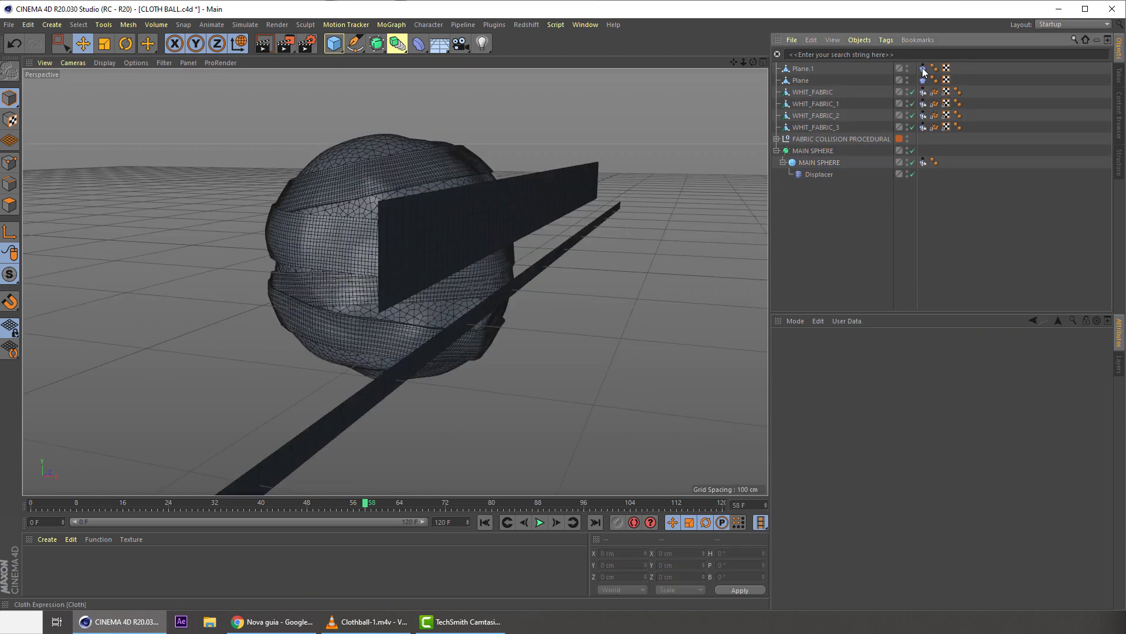
# - Set the Gravity force to -0.1 for the Cloth tags of Plane.1 and Plane together
pyautogui.click(923, 68)
pyautogui.keyDown('ctrl'); pyautogui.click(923, 80); pyautogui.keyUp('ctrl')
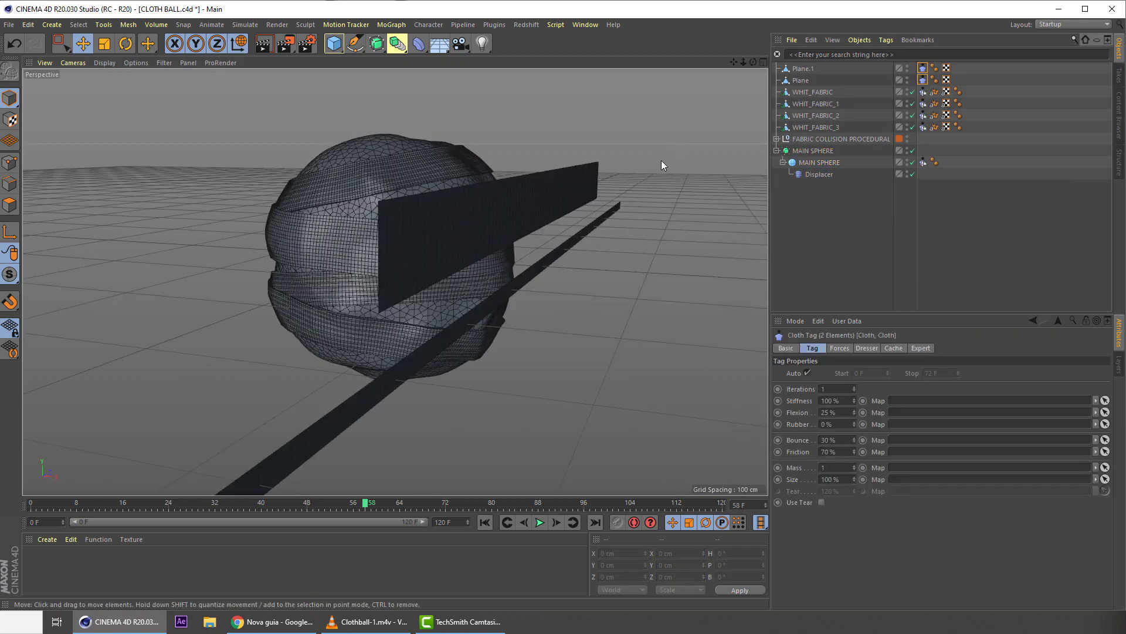
pyautogui.keyDown('alt'); pyautogui.moveTo(661, 160); pyautogui.dragTo(704, 179); pyautogui.keyUp('alt')
pyautogui.keyDown('alt'); pyautogui.moveTo(675, 223); pyautogui.dragTo(594, 252); pyautogui.keyUp('alt')
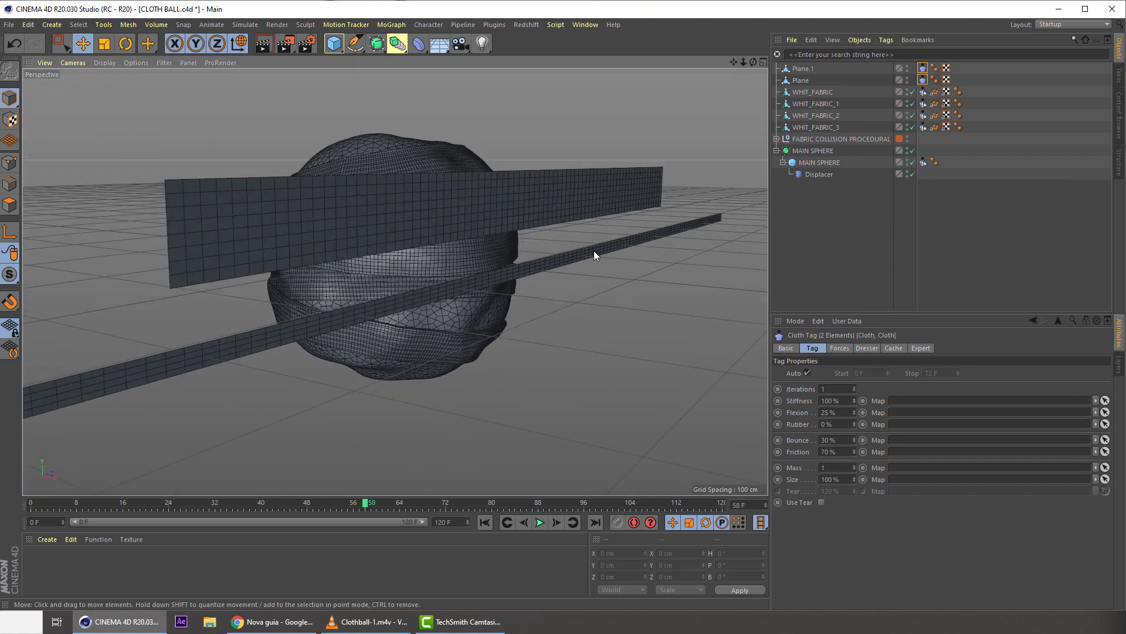
pyautogui.click(843, 348)
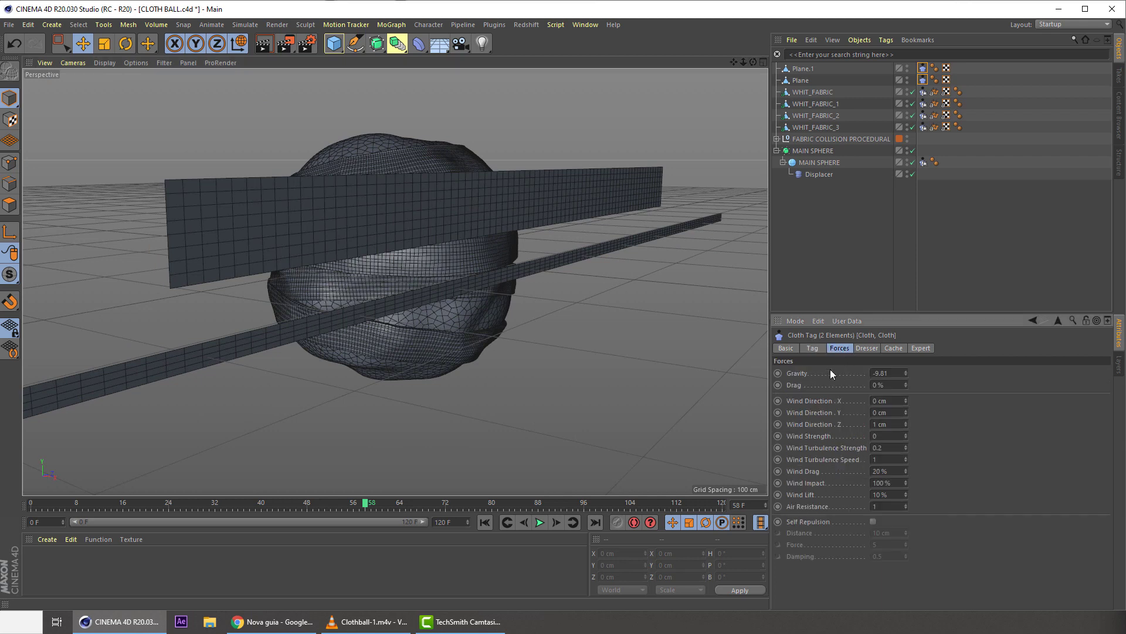
pyautogui.doubleClick(890, 374)
# - Switch the perspective view to Gouraud shading without wireframe lines
pyautogui.keyDown('alt'); pyautogui.moveTo(428, 307); pyautogui.dragTo(486, 293); pyautogui.keyUp('alt')
pyautogui.press('n')
pyautogui.press('a')
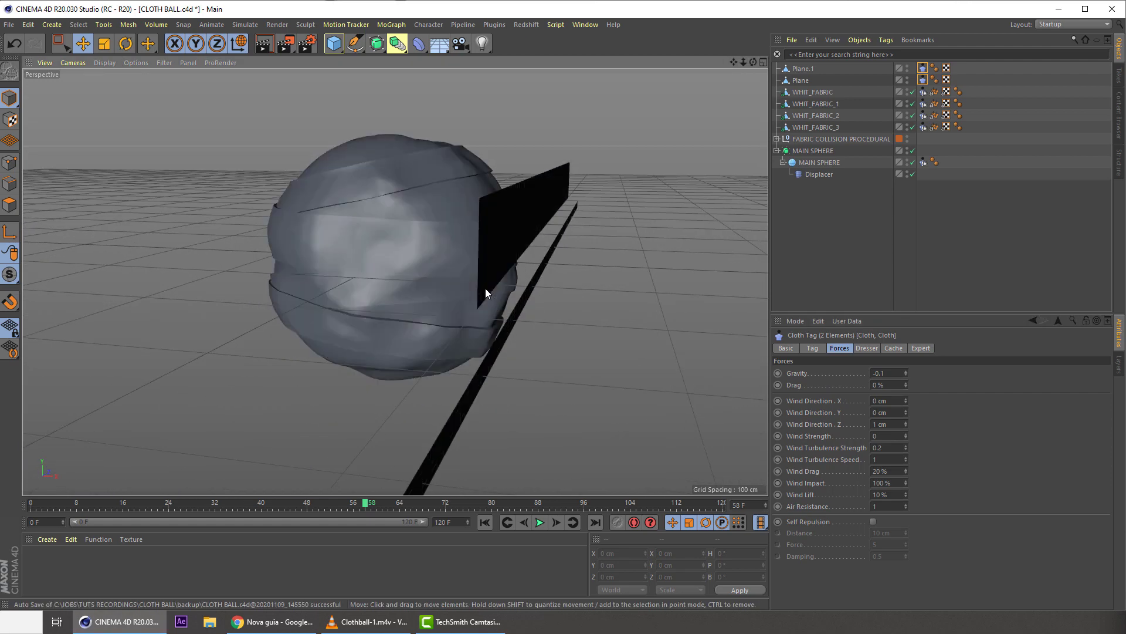
# - Play the cloth simulation from frame 0 to about frame 10 and check both planes beside the ball
pyautogui.click(486, 522)
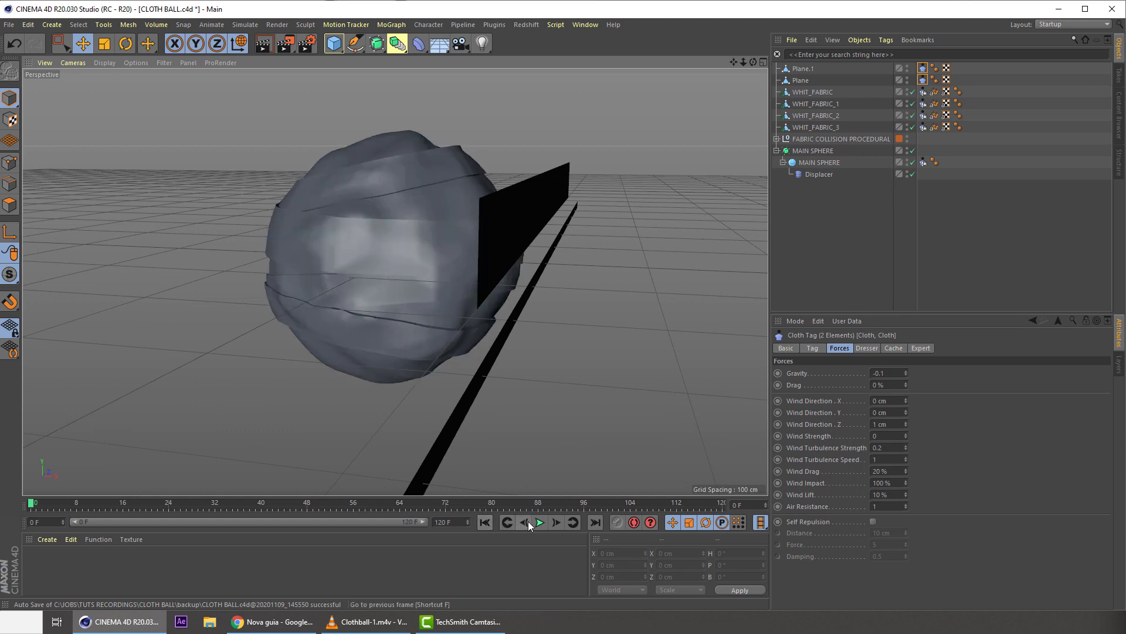
pyautogui.click(538, 523)
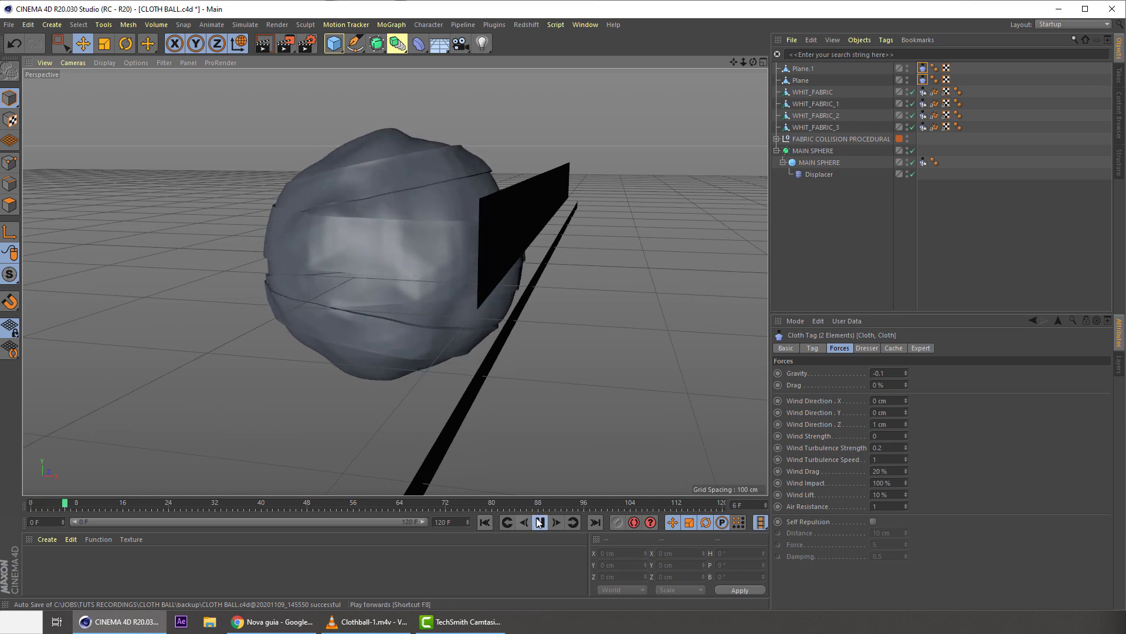
pyautogui.click(539, 522)
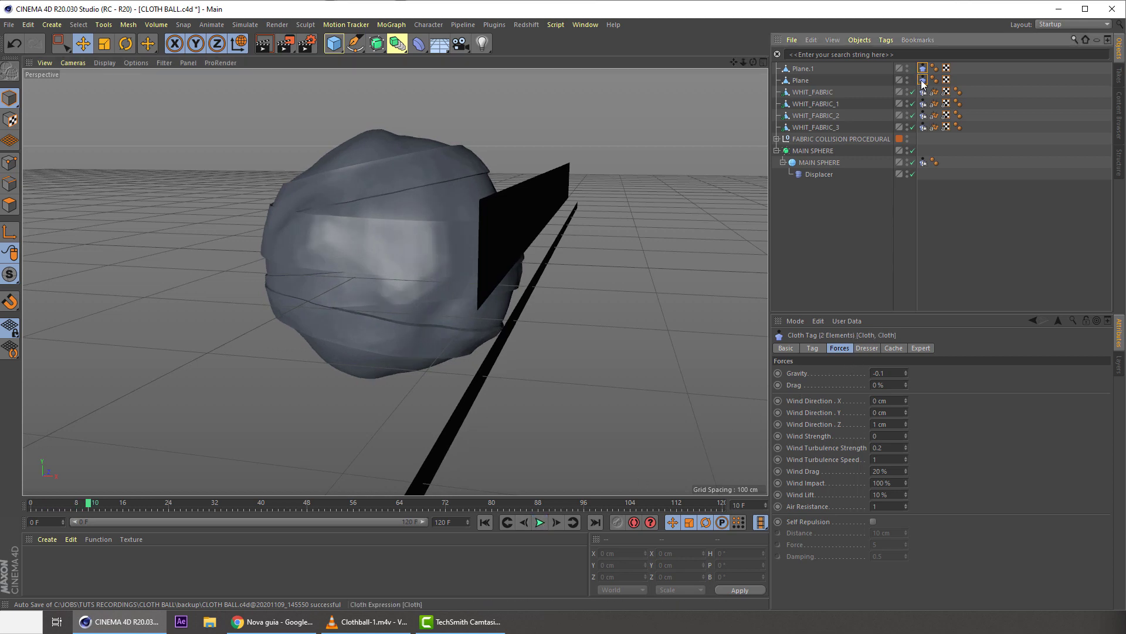
pyautogui.click(840, 352)
pyautogui.keyDown('alt'); pyautogui.moveTo(413, 330); pyautogui.dragTo(442, 335); pyautogui.keyUp('alt')
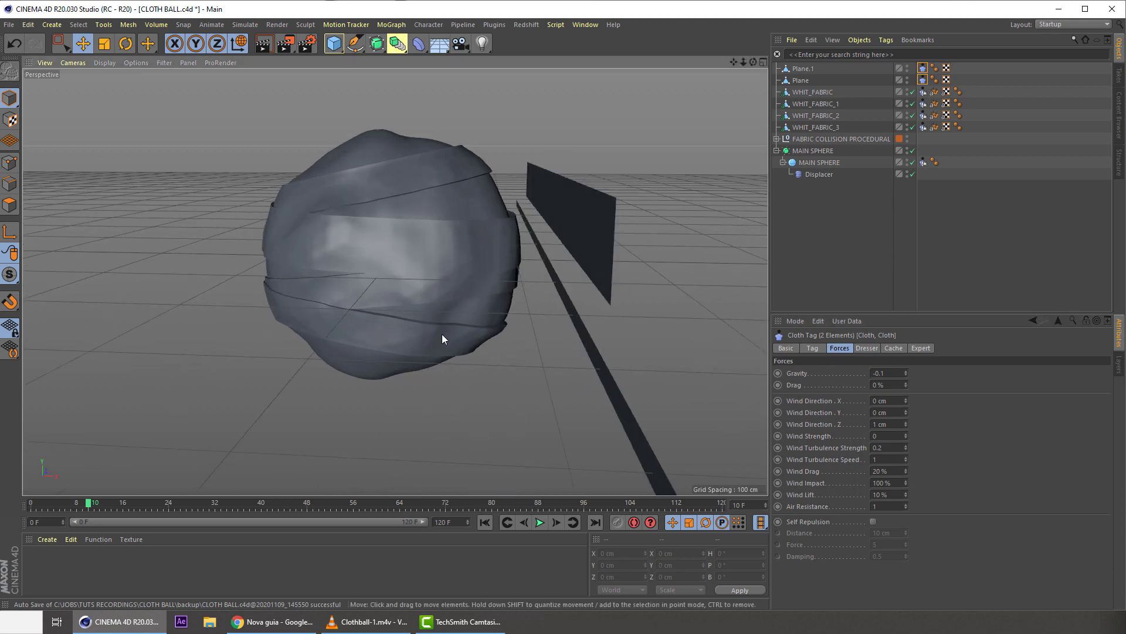
# - Extend the timeline and its preview range to start at frame -80, and save the project
pyautogui.hotkey('ctrl', 's')
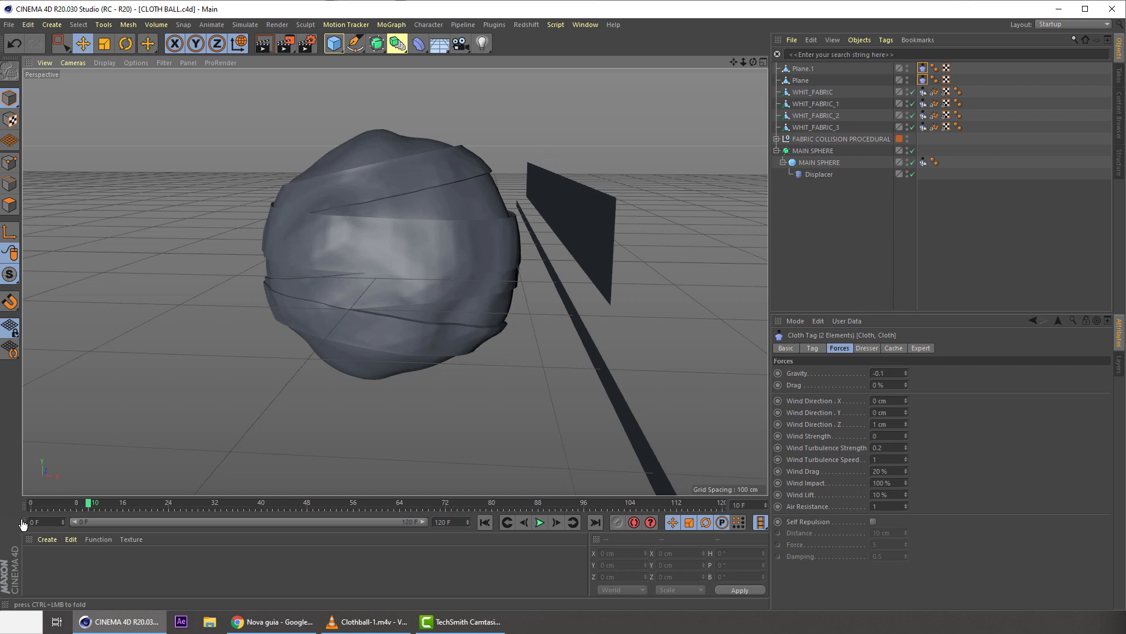
pyautogui.click(36, 503)
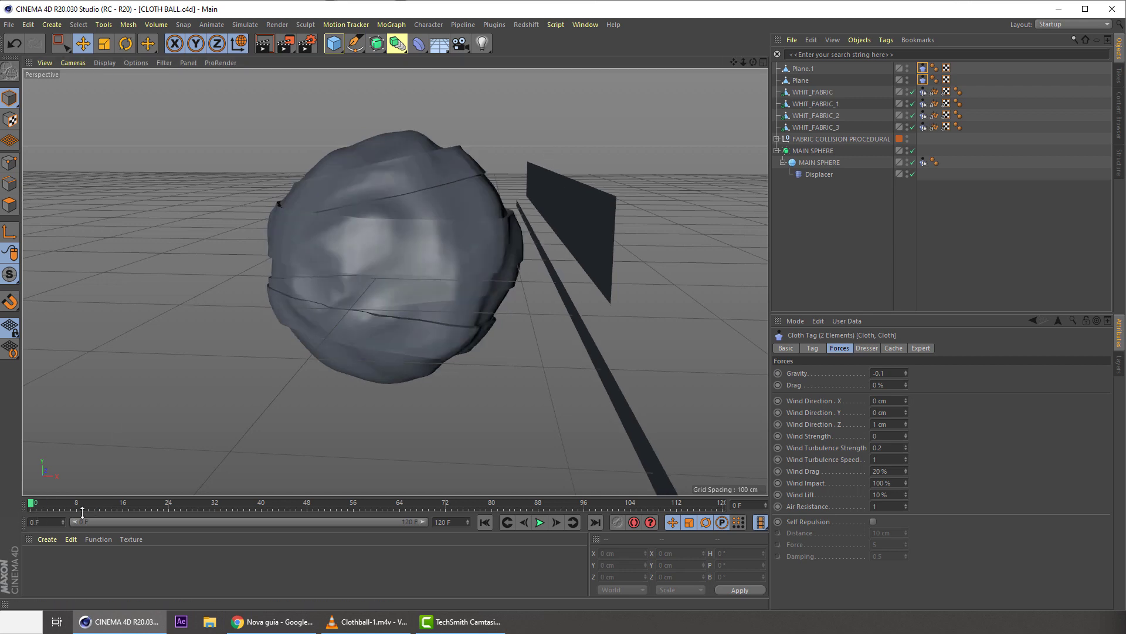
pyautogui.moveTo(45, 522); pyautogui.dragTo(18, 521)
pyautogui.write('-80')
pyautogui.press('Return')
pyautogui.moveTo(202, 525); pyautogui.dragTo(37, 523)
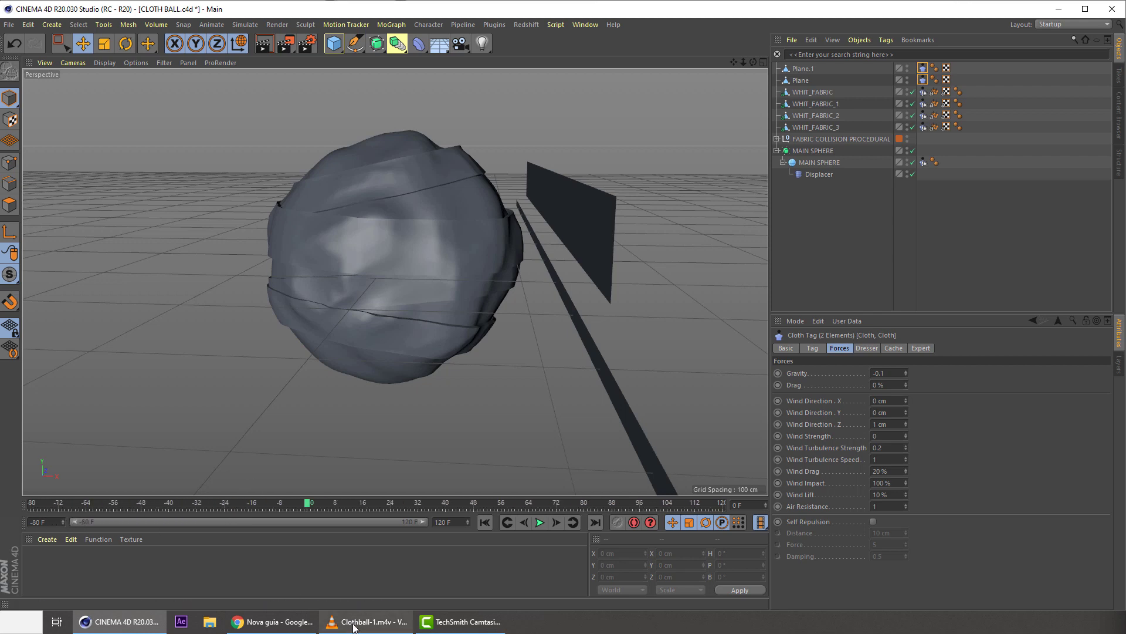
pyautogui.keyDown('alt'); pyautogui.moveTo(385, 228); pyautogui.dragTo(317, 287); pyautogui.keyUp('alt')
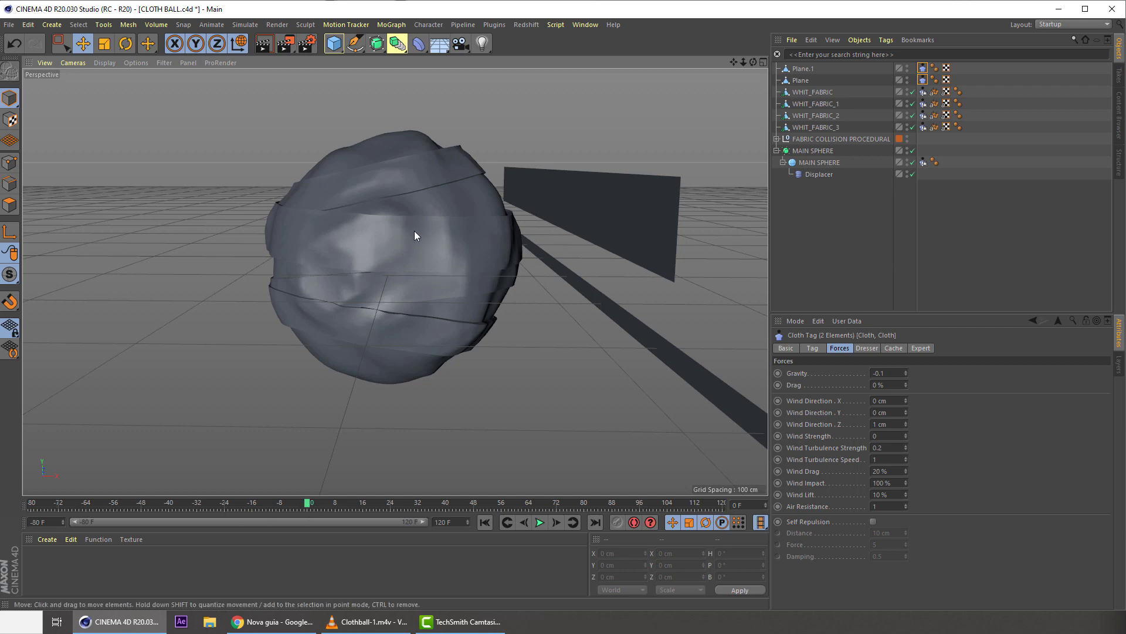
pyautogui.keyDown('alt'); pyautogui.moveTo(345, 301); pyautogui.dragTo(345, 261); pyautogui.keyUp('alt')
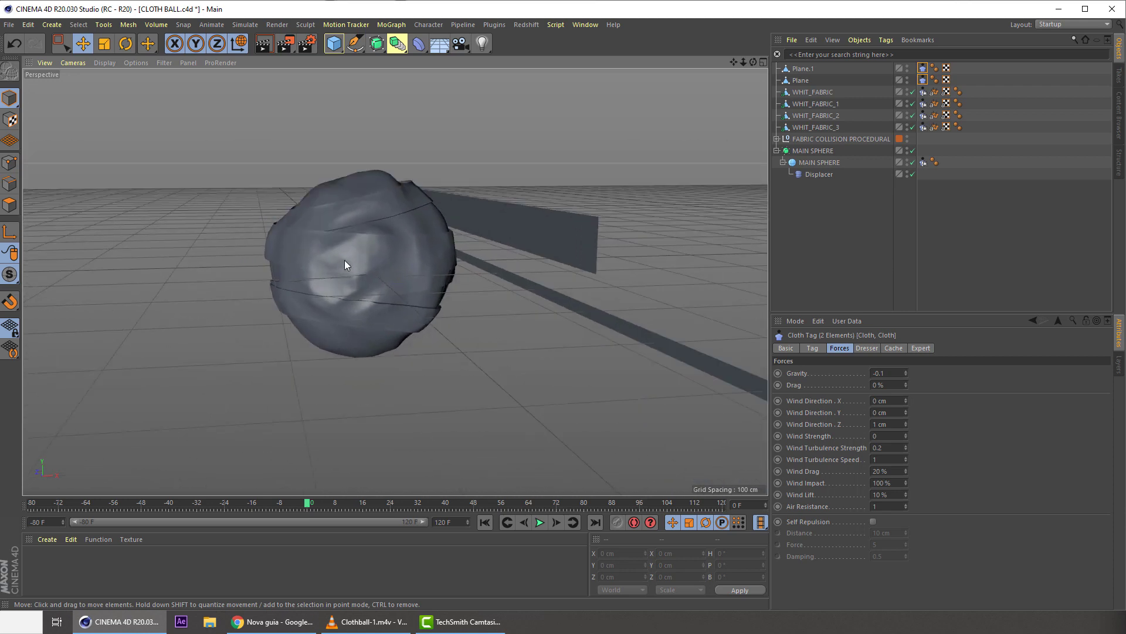
pyautogui.hotkey('ctrl', 's')
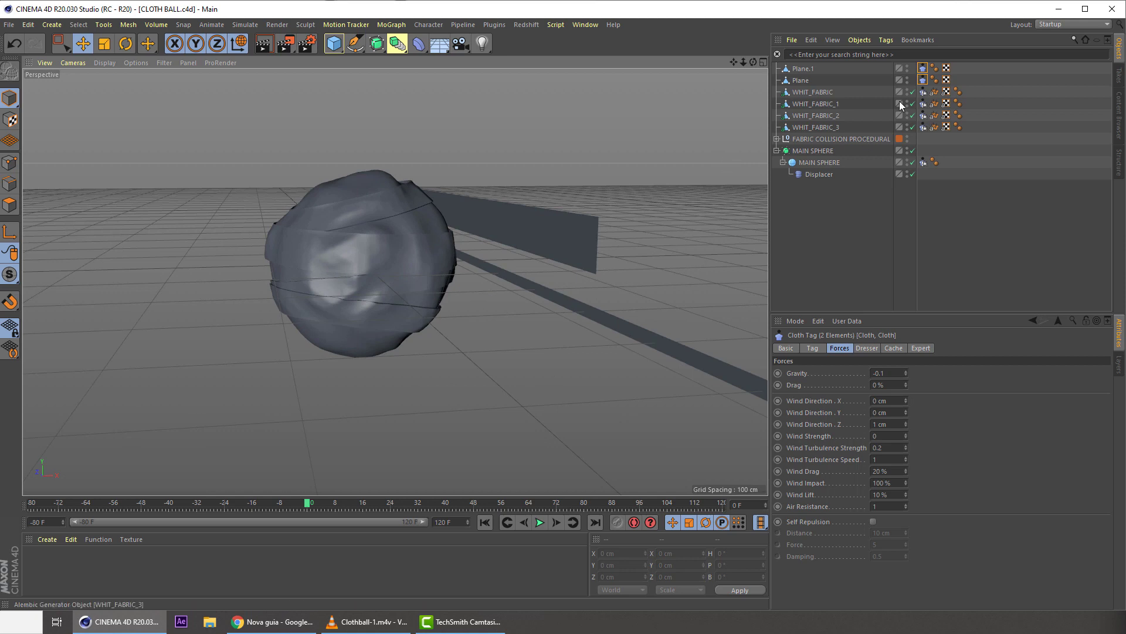
# - Set Wind Direction X to -10 cm and Wind Strength to 2 on the Cloth tags of both planes
pyautogui.click(922, 70)
pyautogui.keyDown('shift'); pyautogui.click(923, 81); pyautogui.keyUp('shift')
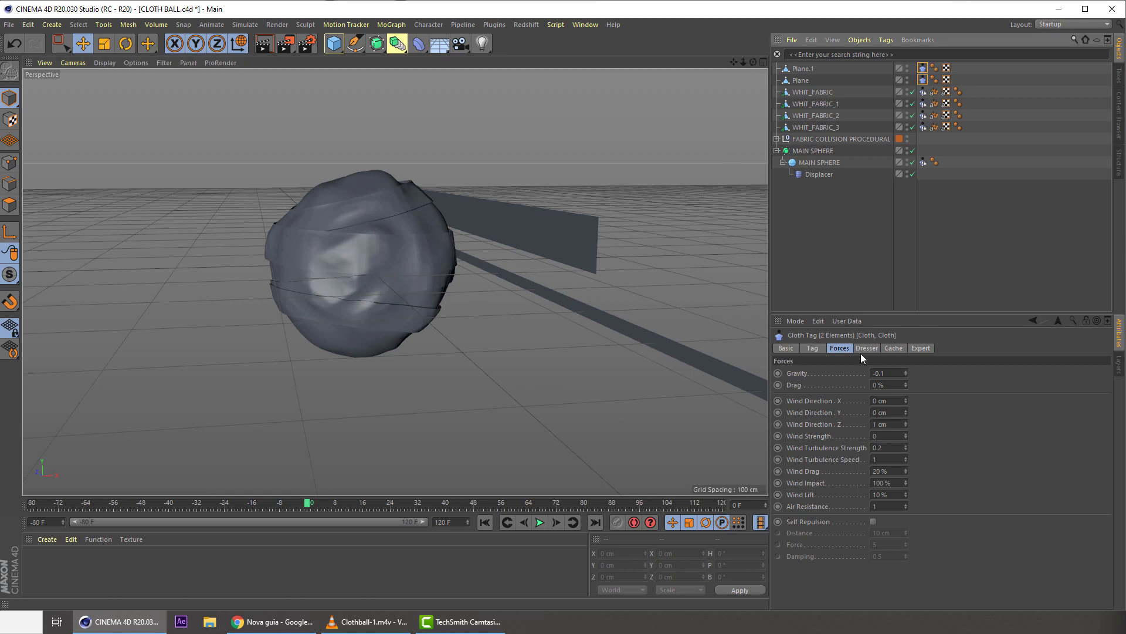
pyautogui.click(888, 400)
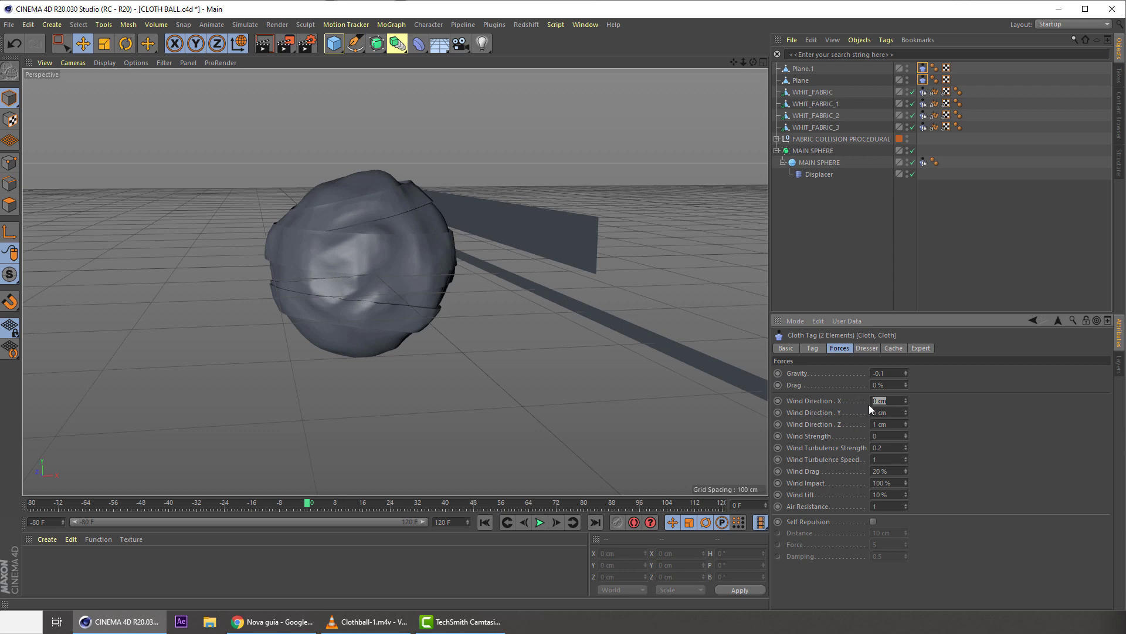
pyautogui.press('BackSpace')
pyautogui.write('-10')
pyautogui.press('Return')
pyautogui.keyDown('alt'); pyautogui.moveTo(519, 417); pyautogui.dragTo(494, 398); pyautogui.keyUp('alt')
# - Play the wind simulation from frame -80 to about frame 2 and inspect how the strips wrap the ball
pyautogui.click(485, 522)
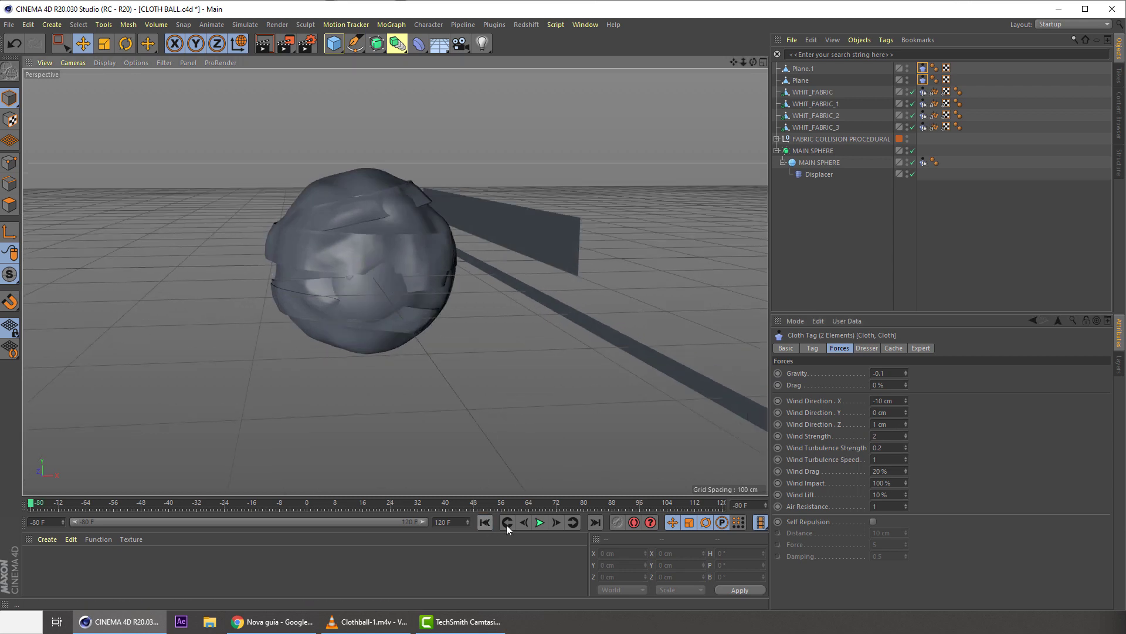
pyautogui.click(535, 521)
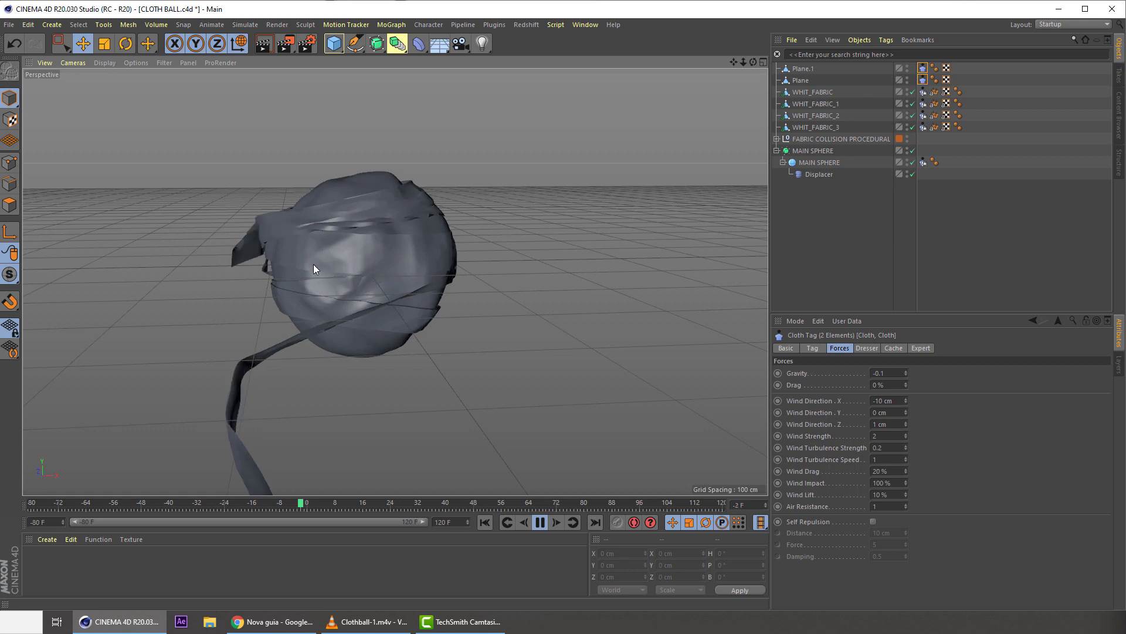
pyautogui.click(540, 522)
pyautogui.keyDown('alt'); pyautogui.moveTo(550, 378); pyautogui.dragTo(442, 255); pyautogui.keyUp('alt')
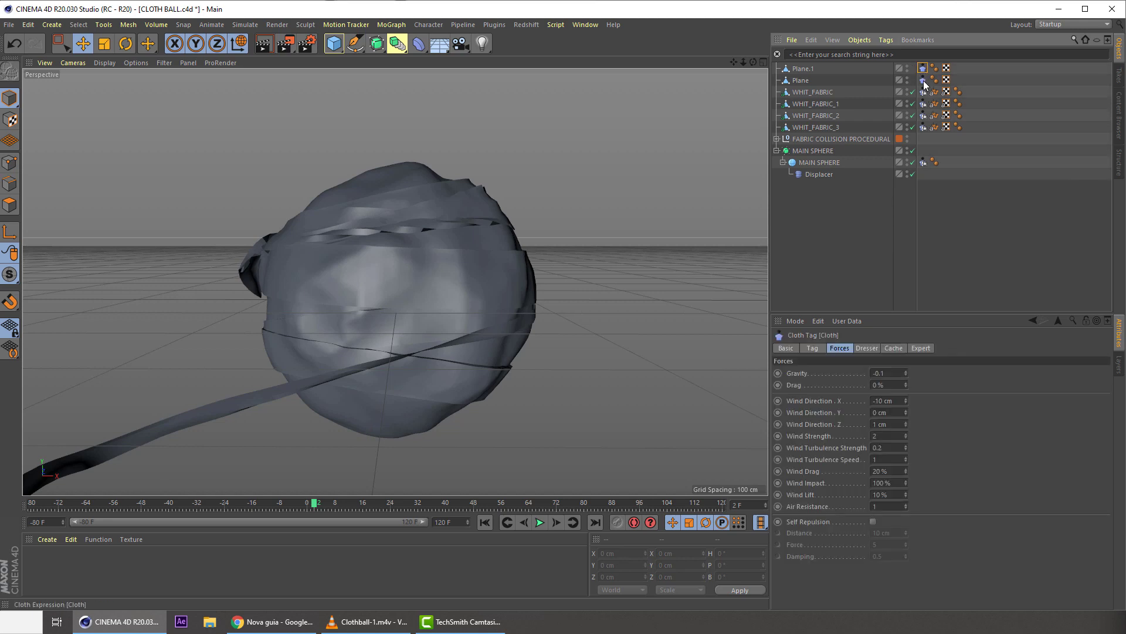
# - Enable Self Collision on the Cloth tags of both planes, return to frame -80, and save the project
pyautogui.click(889, 349)
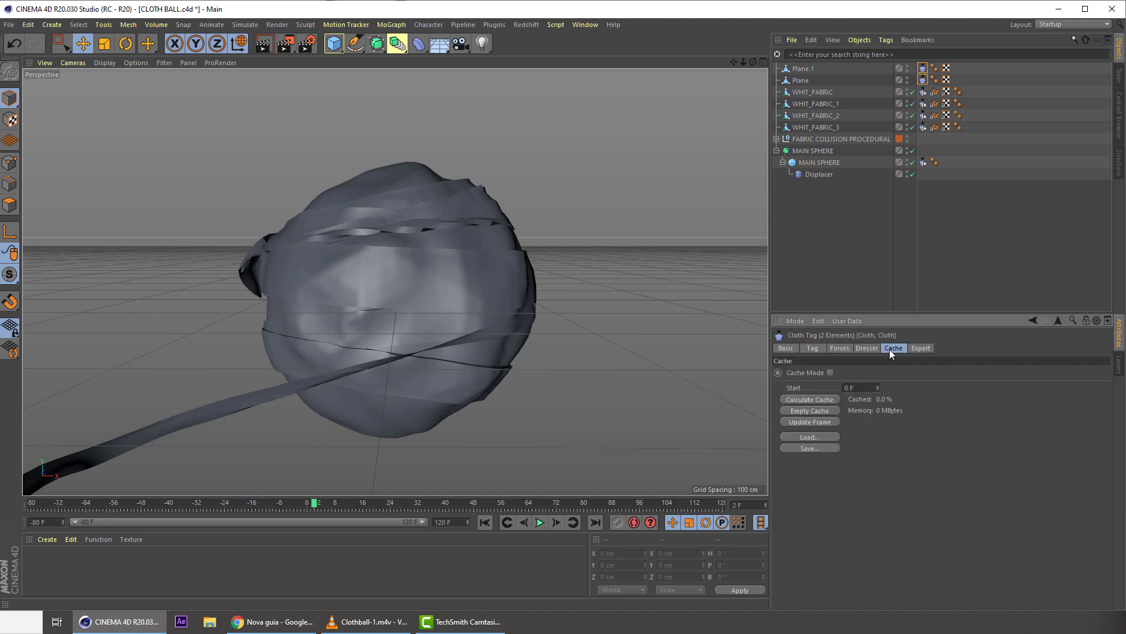
pyautogui.click(865, 349)
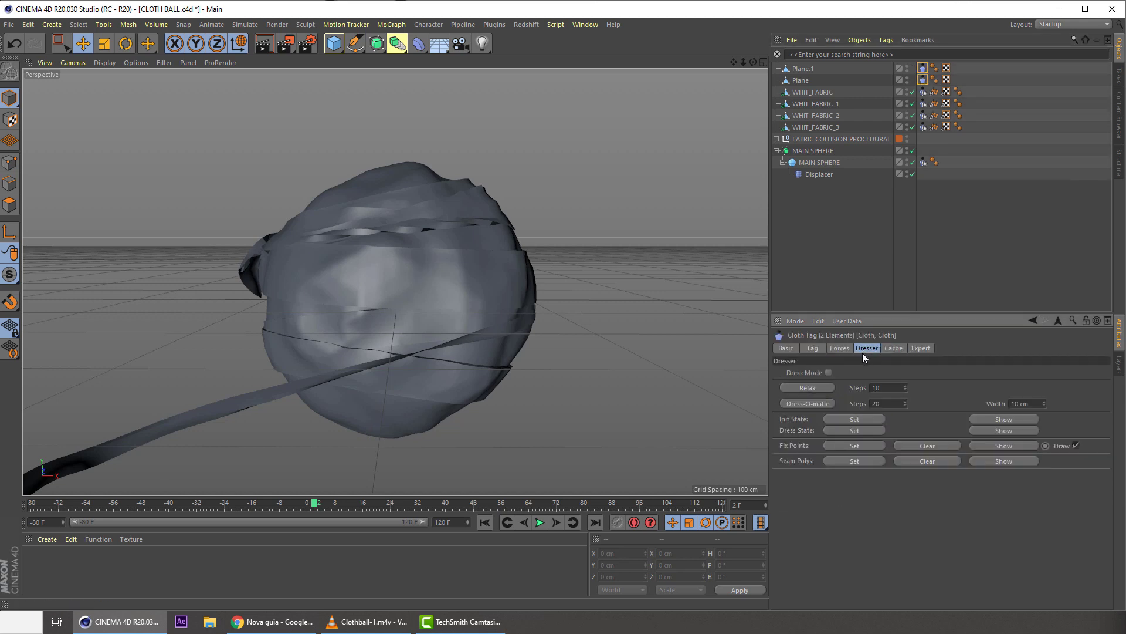
pyautogui.click(918, 348)
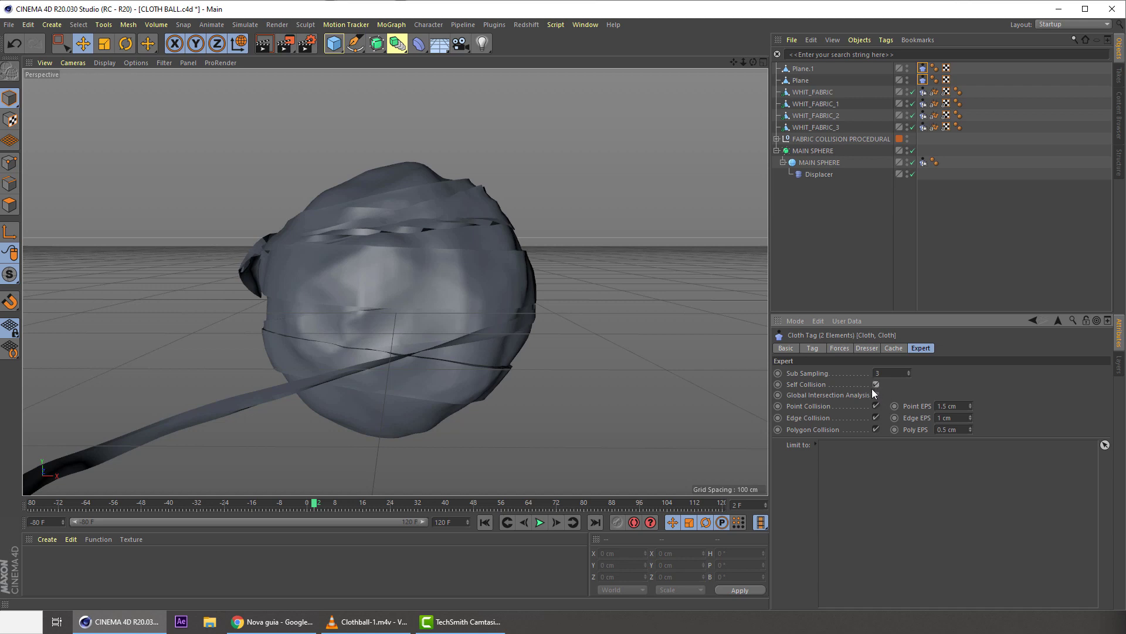
pyautogui.click(485, 522)
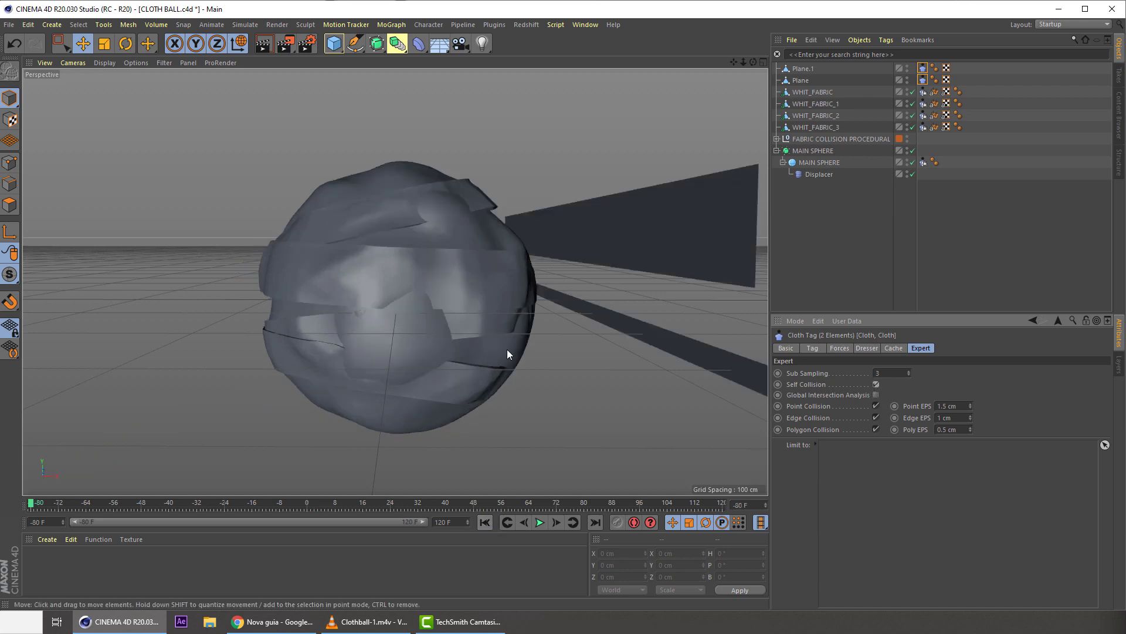
pyautogui.hotkey('ctrl', 's')
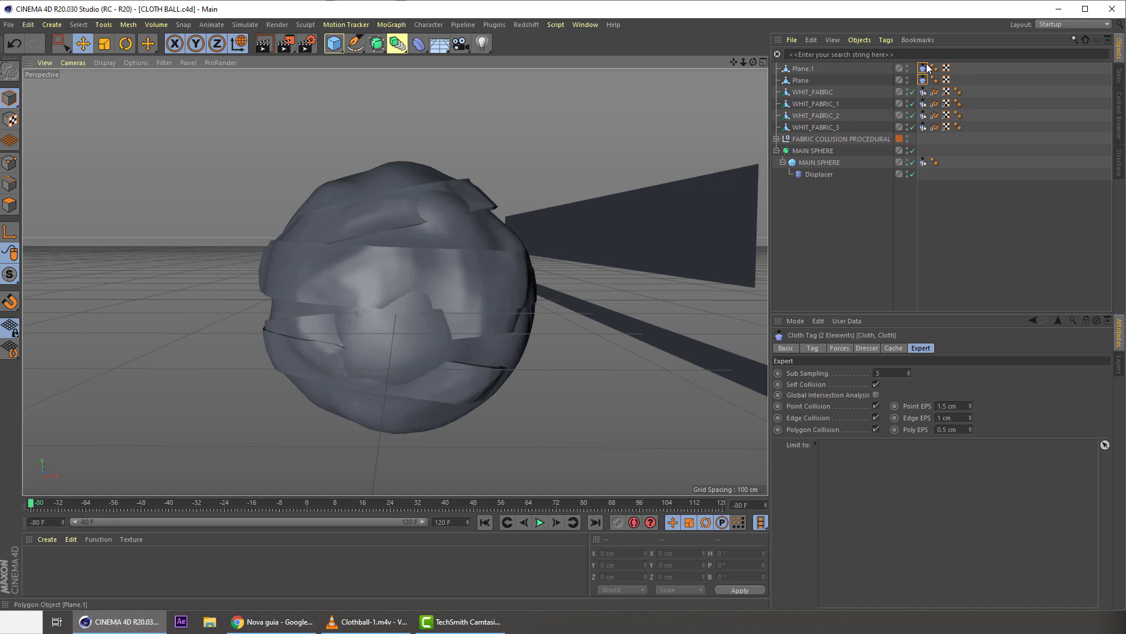
# - Set the cache start to frame -80 and calculate the cloth cache for both planes
pyautogui.click(894, 348)
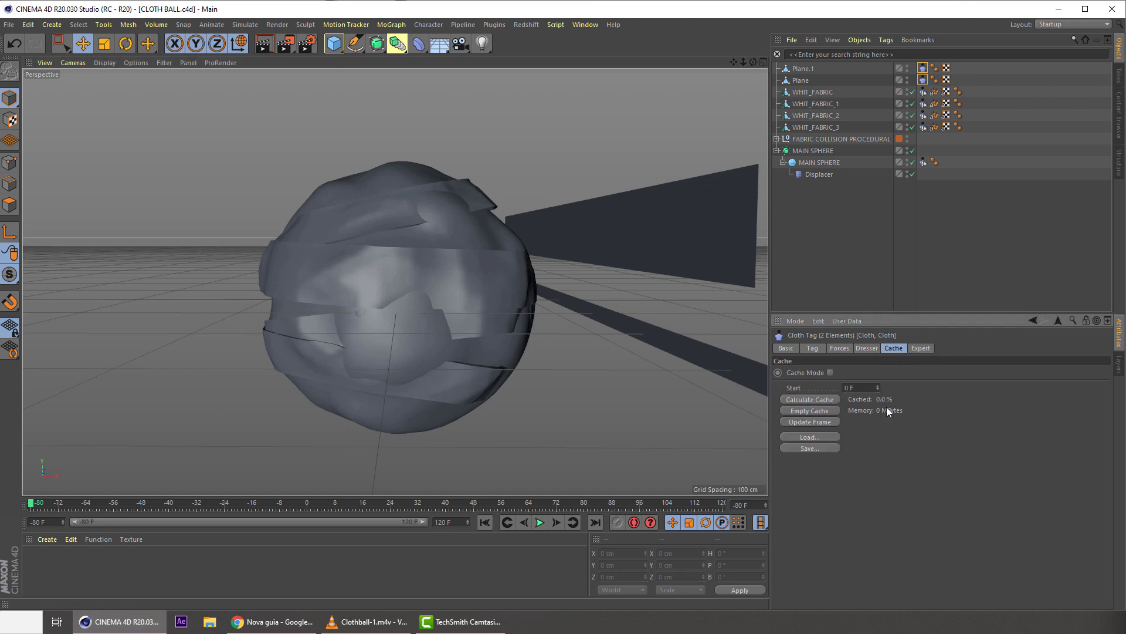
pyautogui.click(802, 400)
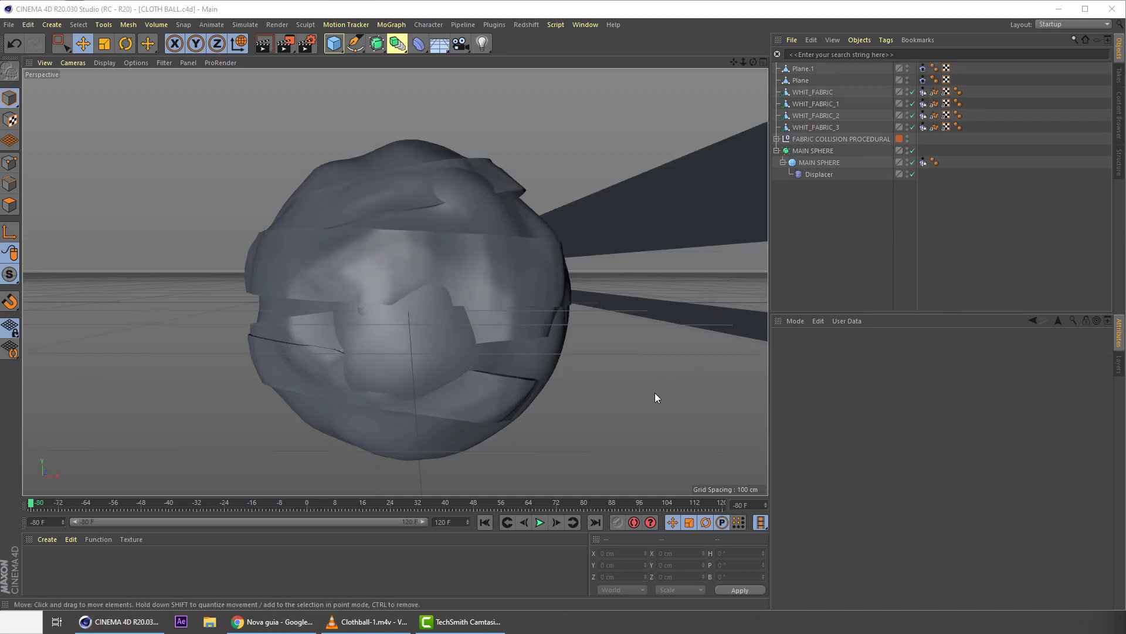
# - Play the cached cloth simulation, hide the viewport grid during playback, and stop around frame -56
pyautogui.click(539, 522)
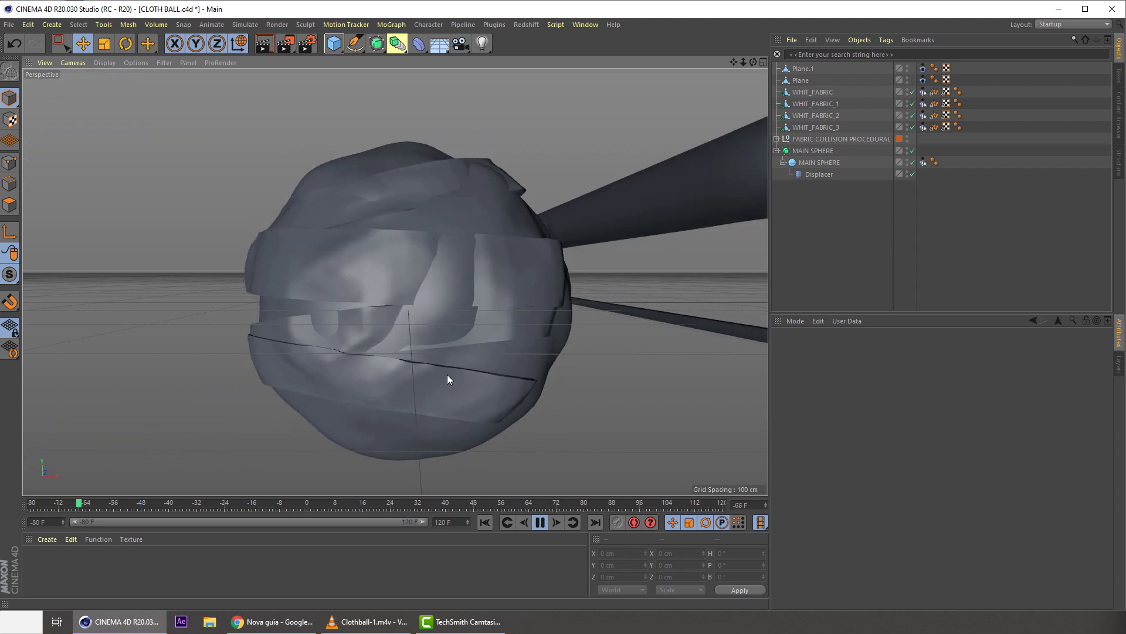
pyautogui.click(138, 62)
pyautogui.moveTo(161, 65)
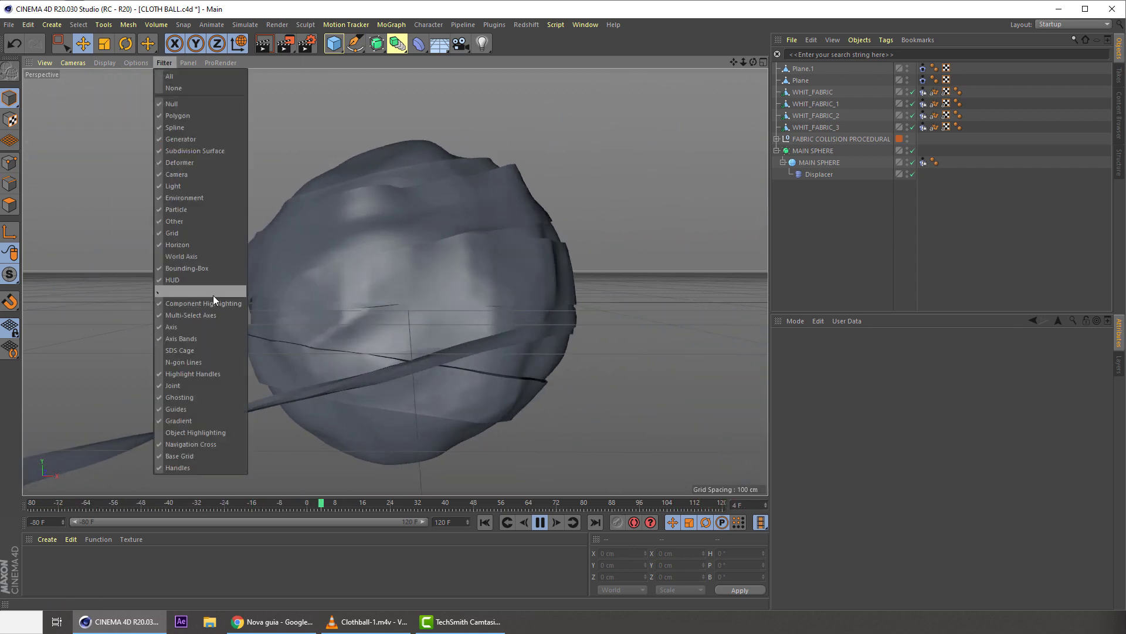
pyautogui.click(196, 241)
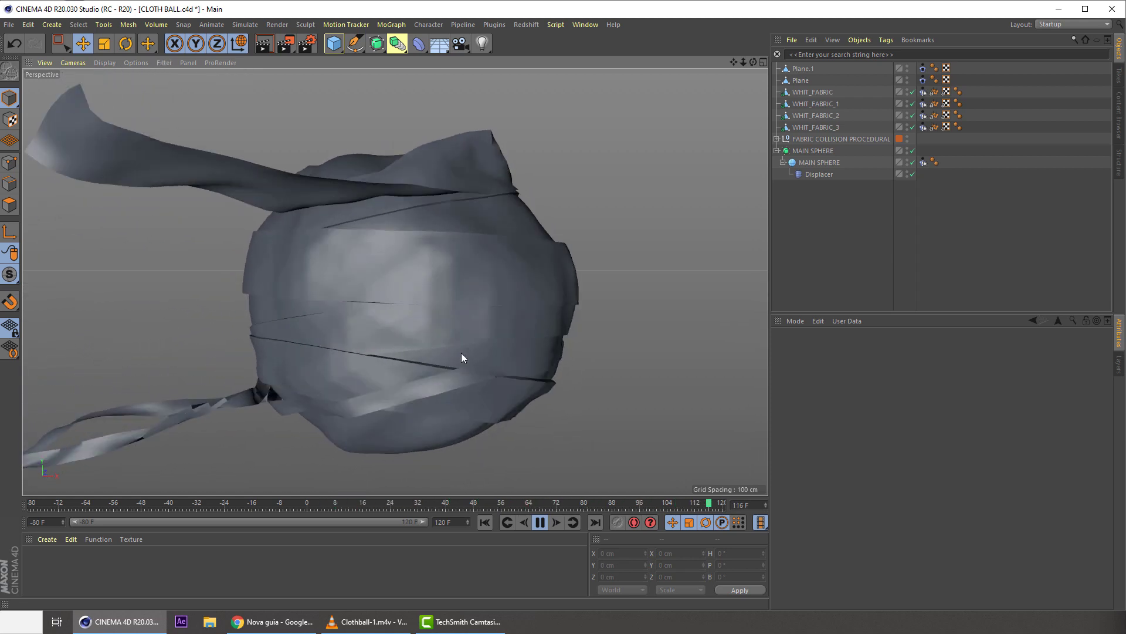
pyautogui.click(540, 522)
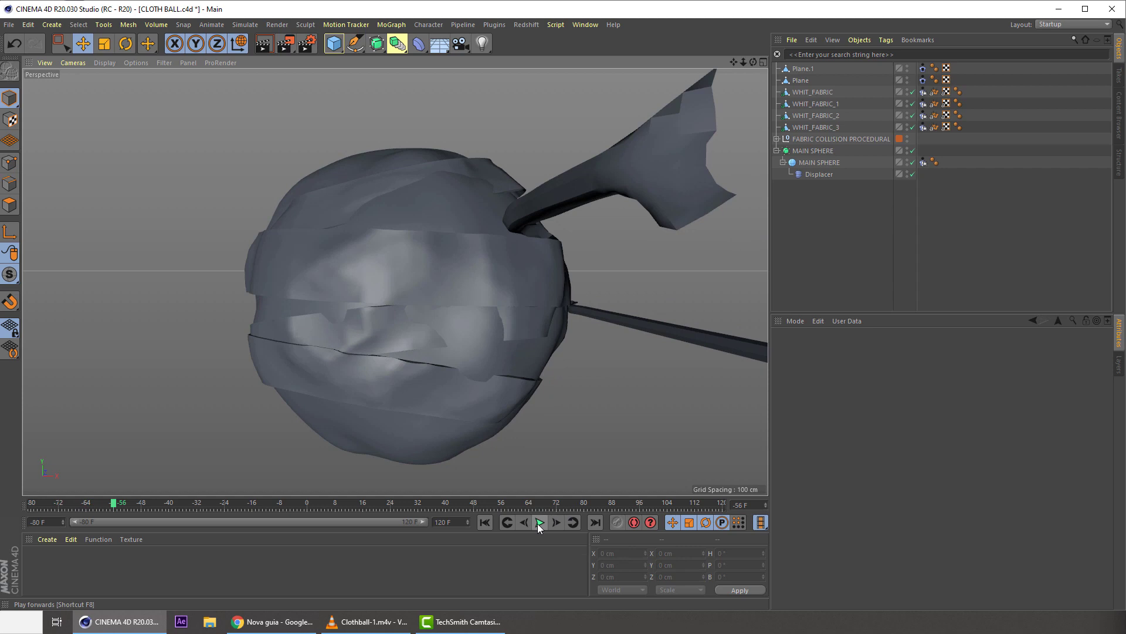
# - Create a new standard material and apply it to MAIN SPHERE
pyautogui.click(43, 540)
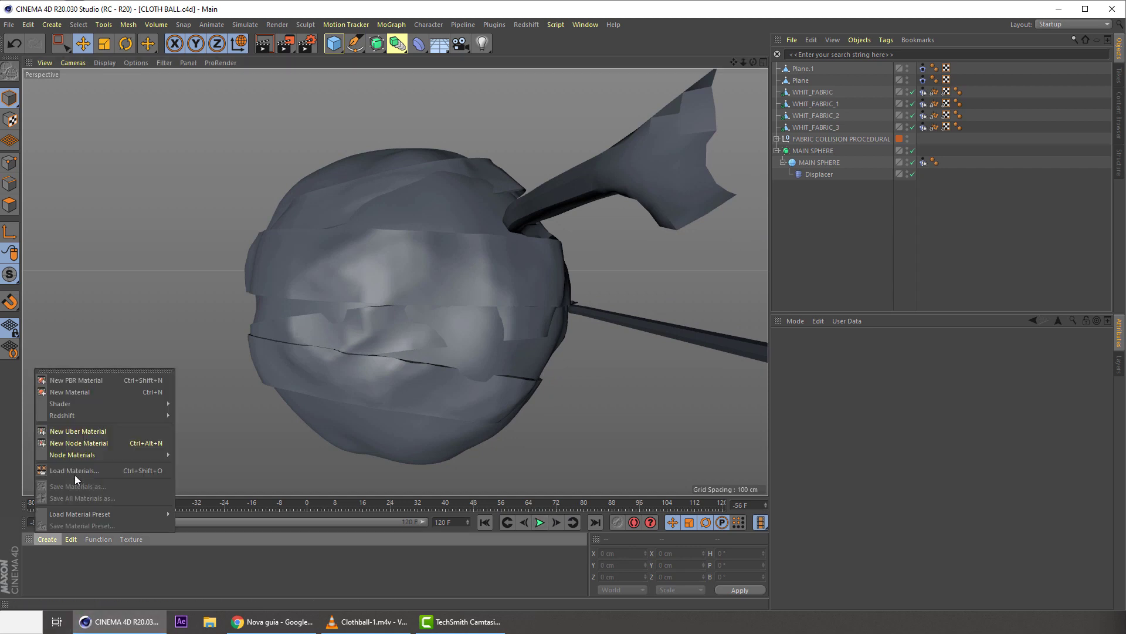
pyautogui.click(76, 390)
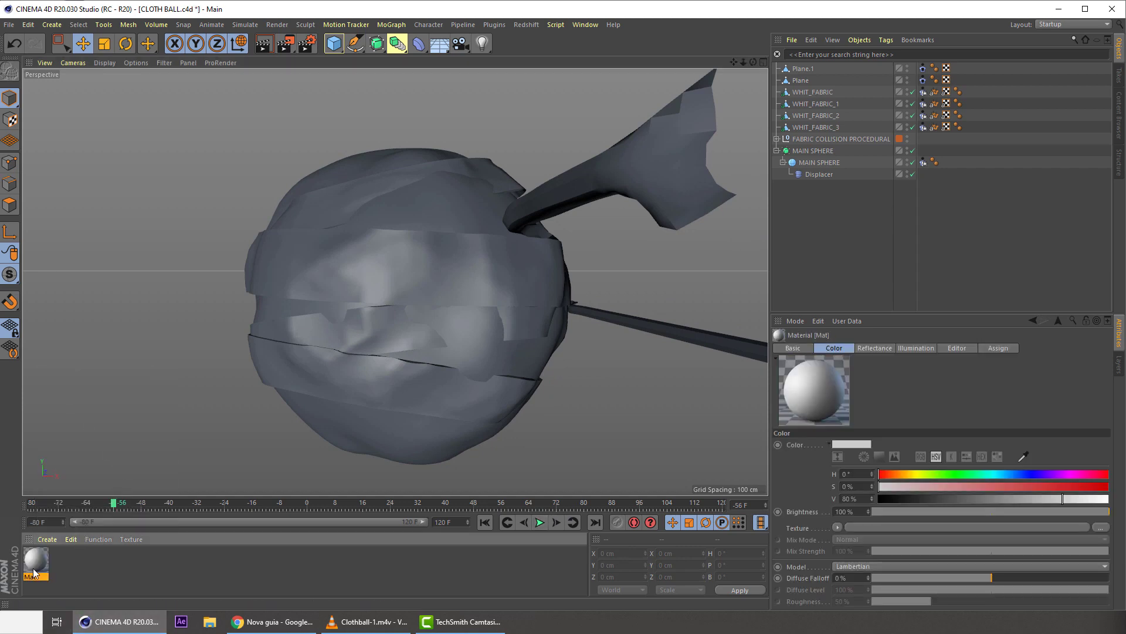
pyautogui.moveTo(35, 566); pyautogui.dragTo(366, 422)
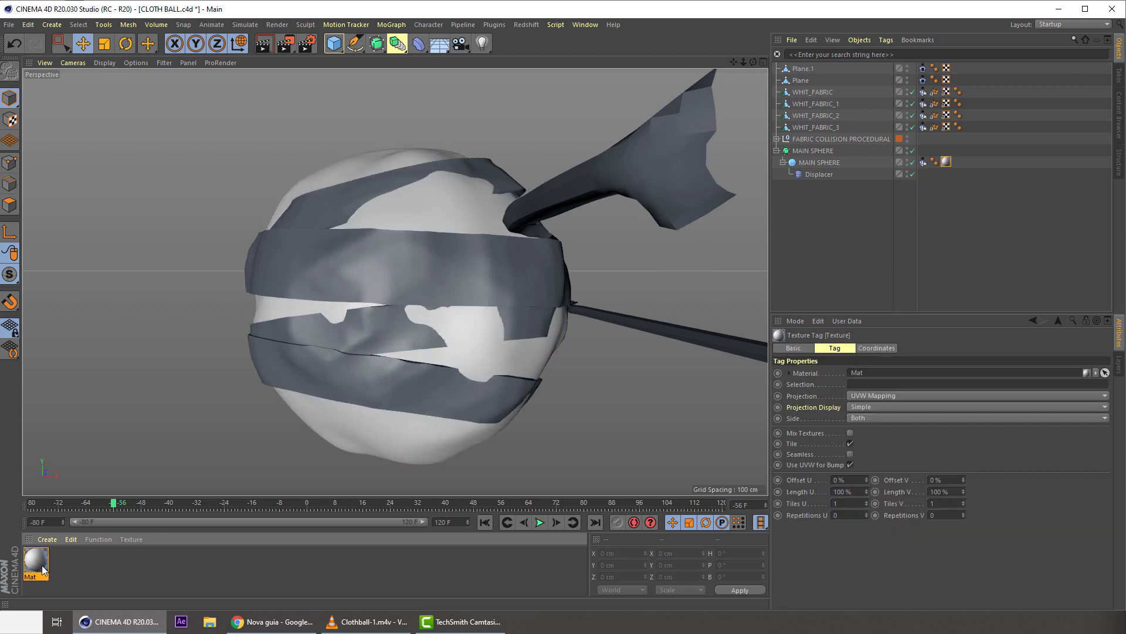
# - Duplicate the white material and colour the copy orange with H 36°, S 78% and V 80%
pyautogui.keyDown('ctrl'); pyautogui.moveTo(42, 570); pyautogui.dragTo(66, 578); pyautogui.keyUp('ctrl')
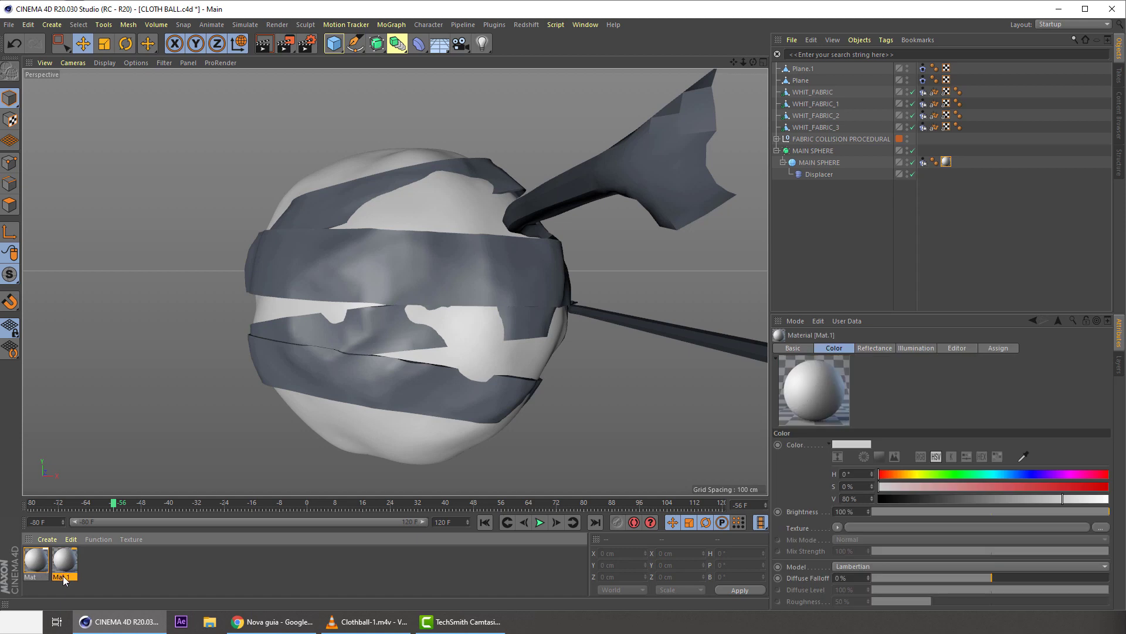
pyautogui.click(903, 474)
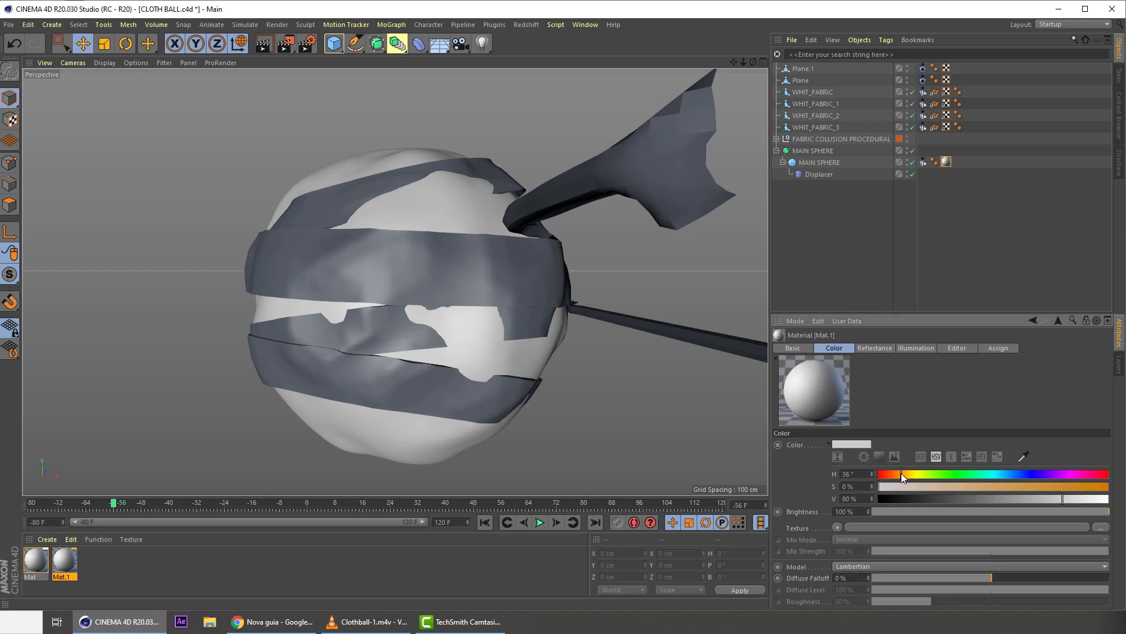
pyautogui.moveTo(1023, 487); pyautogui.dragTo(1062, 498)
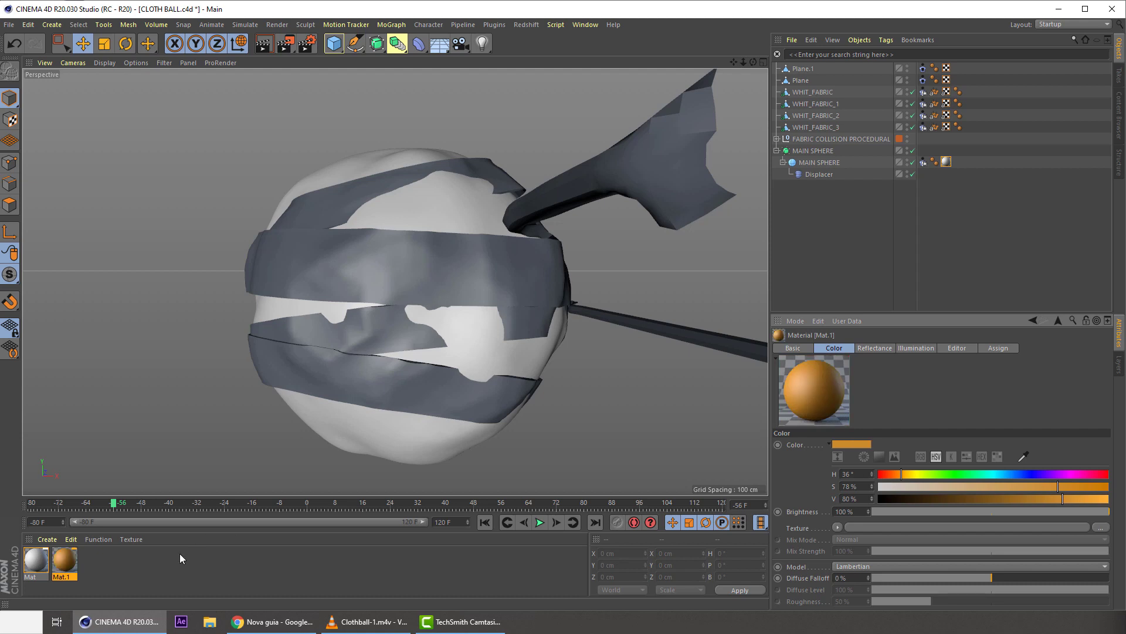
# - Apply the orange material to both cloth planes, Plane and Plane.1, and clear the selection
pyautogui.moveTo(572, 203); pyautogui.dragTo(572, 203)
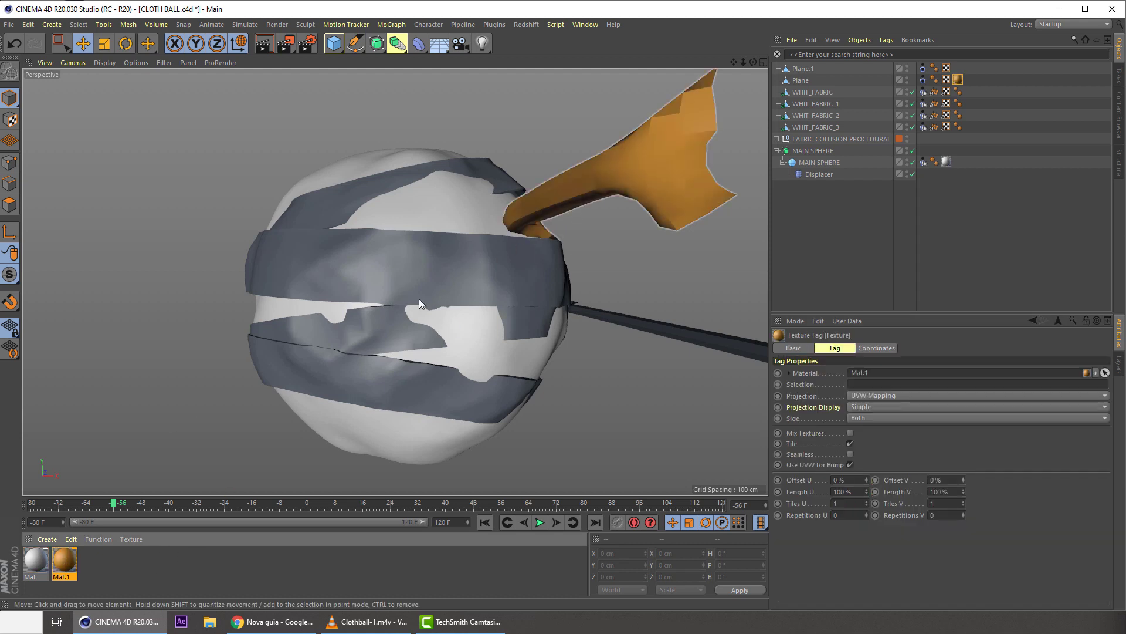
pyautogui.moveTo(681, 312); pyautogui.dragTo(671, 328)
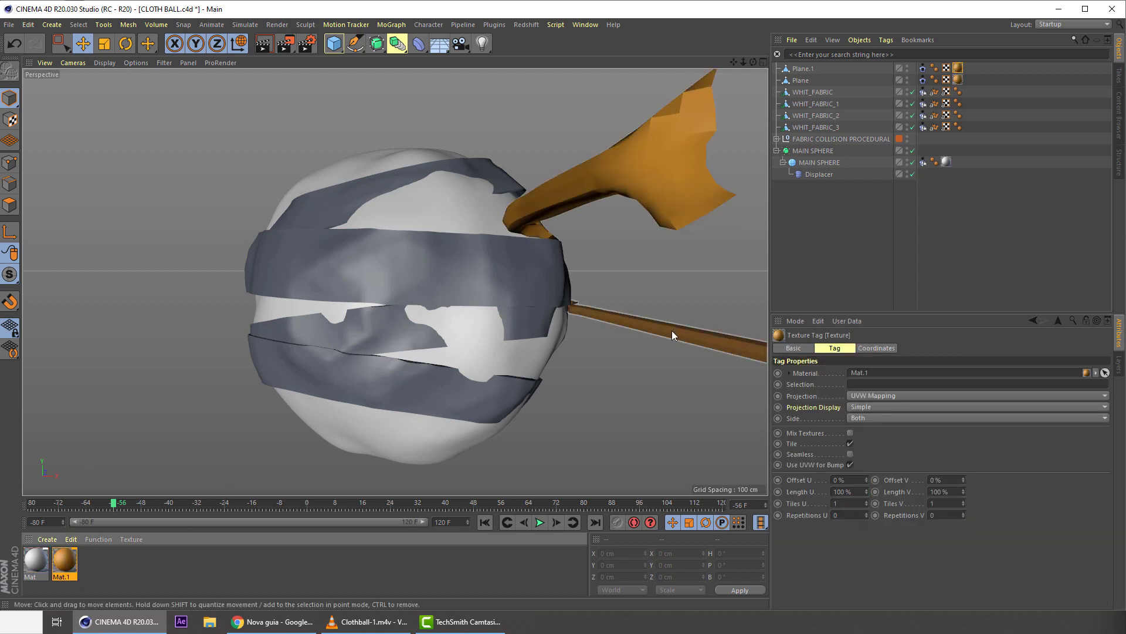
pyautogui.click(675, 294)
# - Play the cached simulation to check how the orange strips wrap the ball, and return to frame -80
pyautogui.click(540, 523)
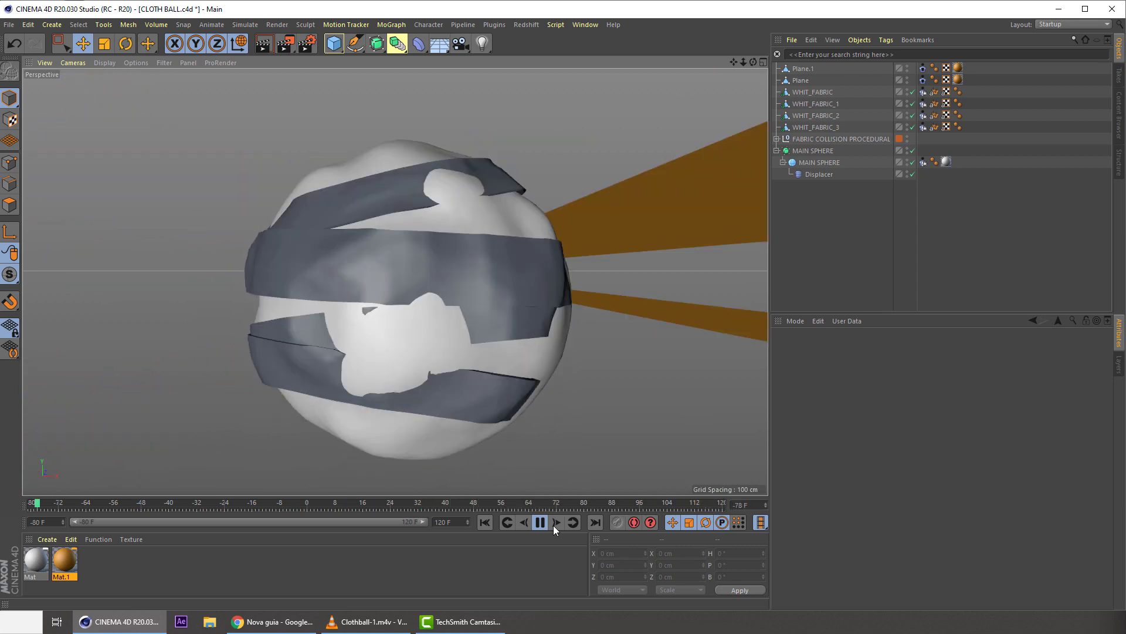
pyautogui.click(540, 522)
pyautogui.click(484, 522)
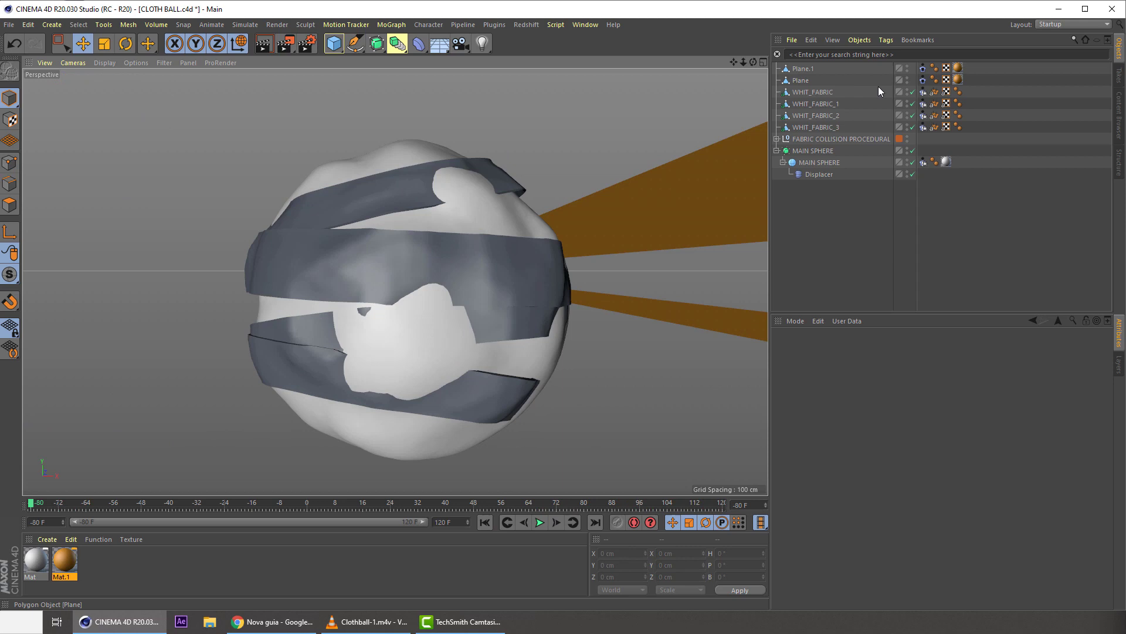
# - Set Bounce to 0% and Friction to 100% on the Cloth tags of both planes, and save the project
pyautogui.click(923, 68)
pyautogui.keyDown('shift'); pyautogui.click(923, 80); pyautogui.keyUp('shift')
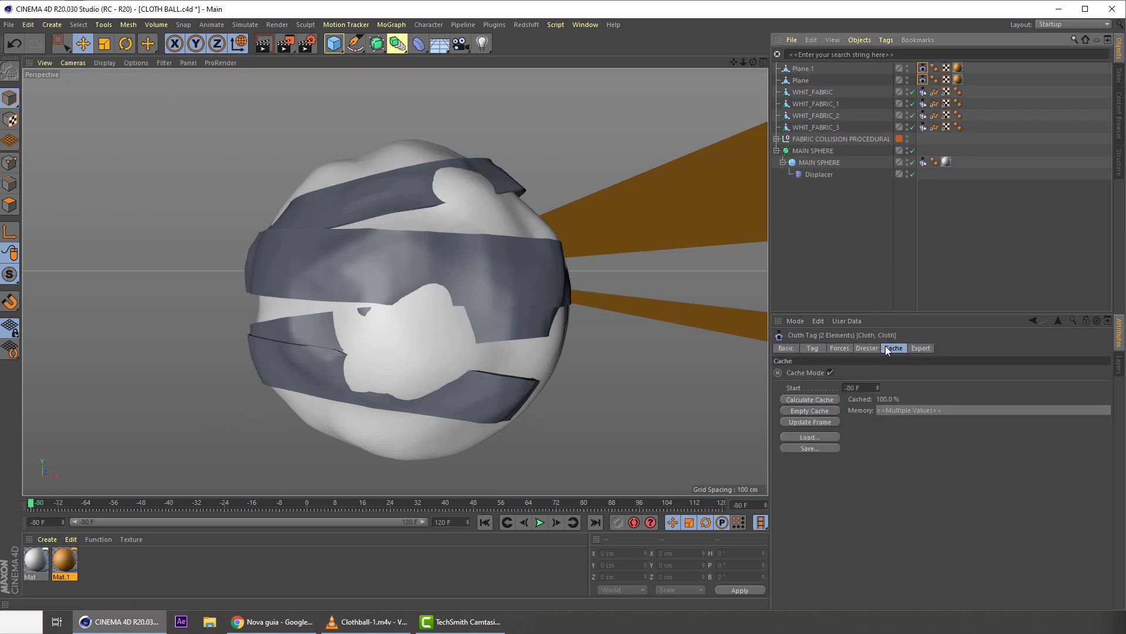
pyautogui.click(866, 349)
pyautogui.click(840, 348)
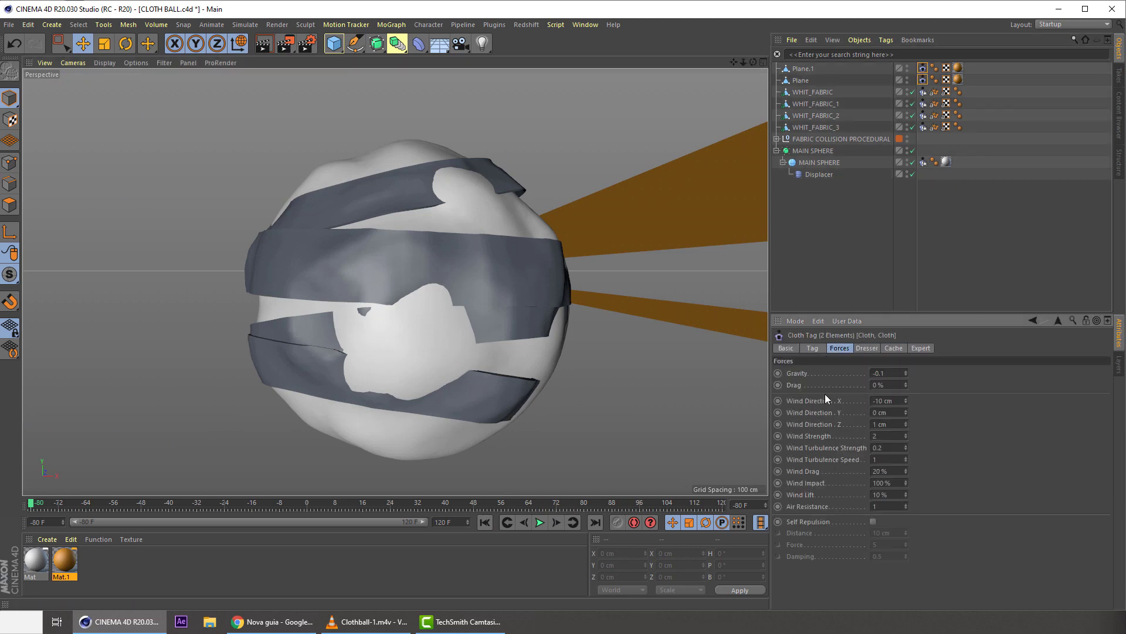
pyautogui.click(813, 349)
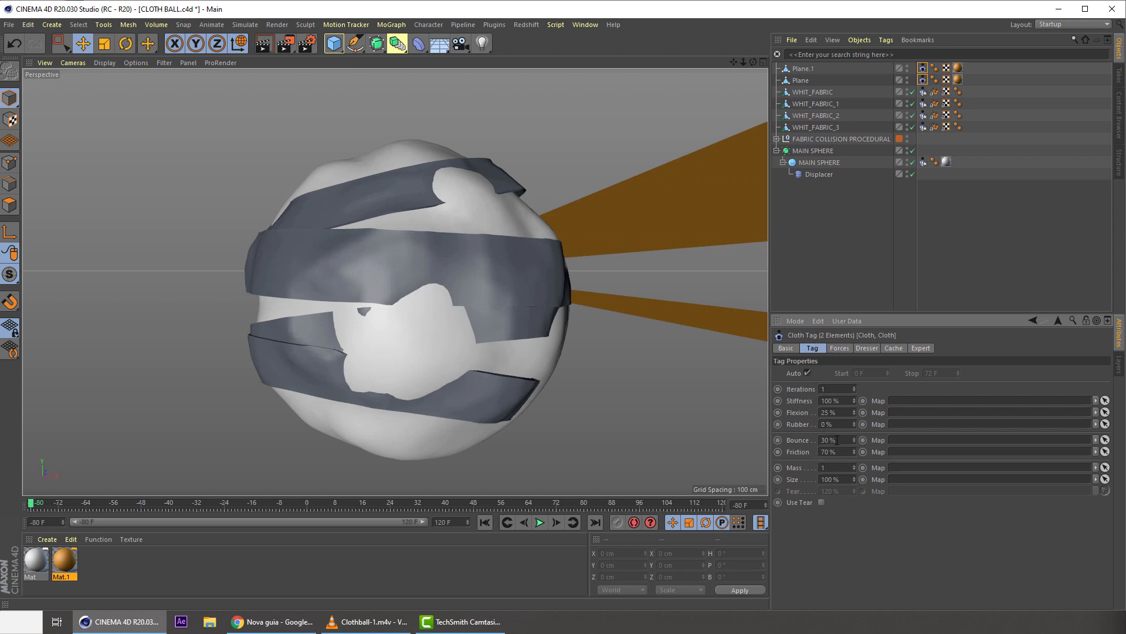
pyautogui.write('0')
pyautogui.press('Tab')
pyautogui.hotkey('ctrl', 's')
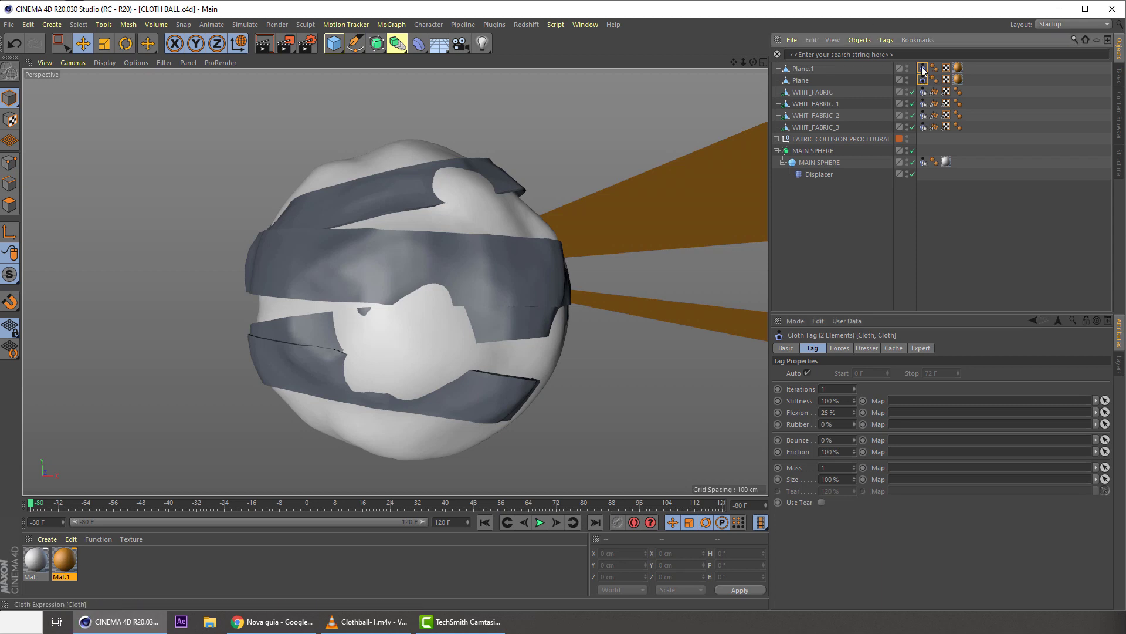
# - Empty the cloth simulation cache of both planes
pyautogui.click(893, 348)
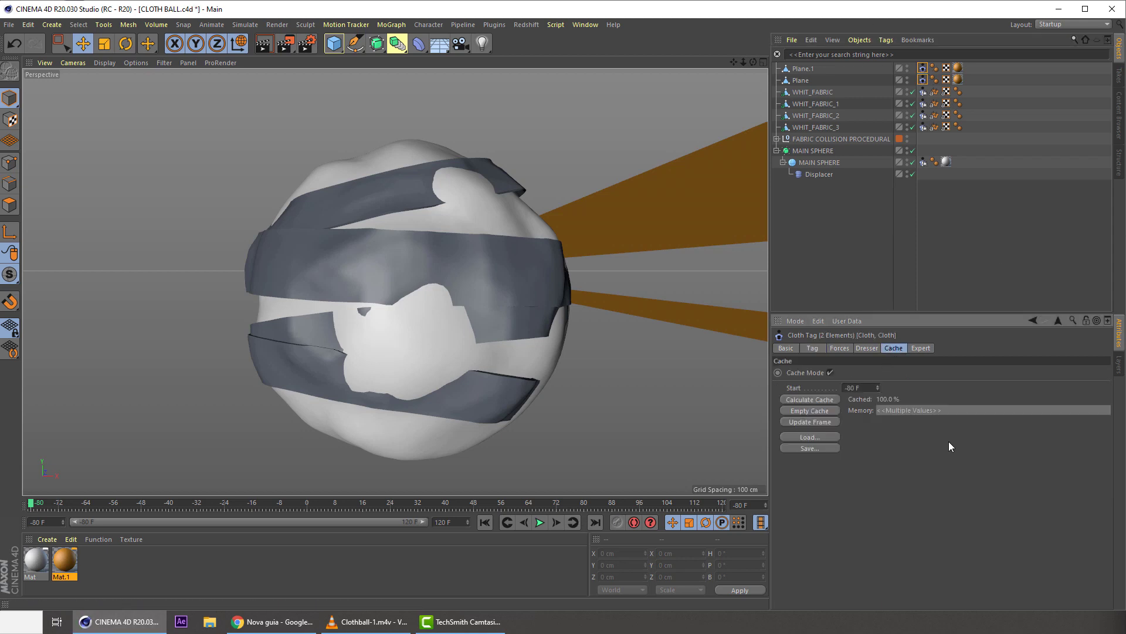
pyautogui.click(801, 410)
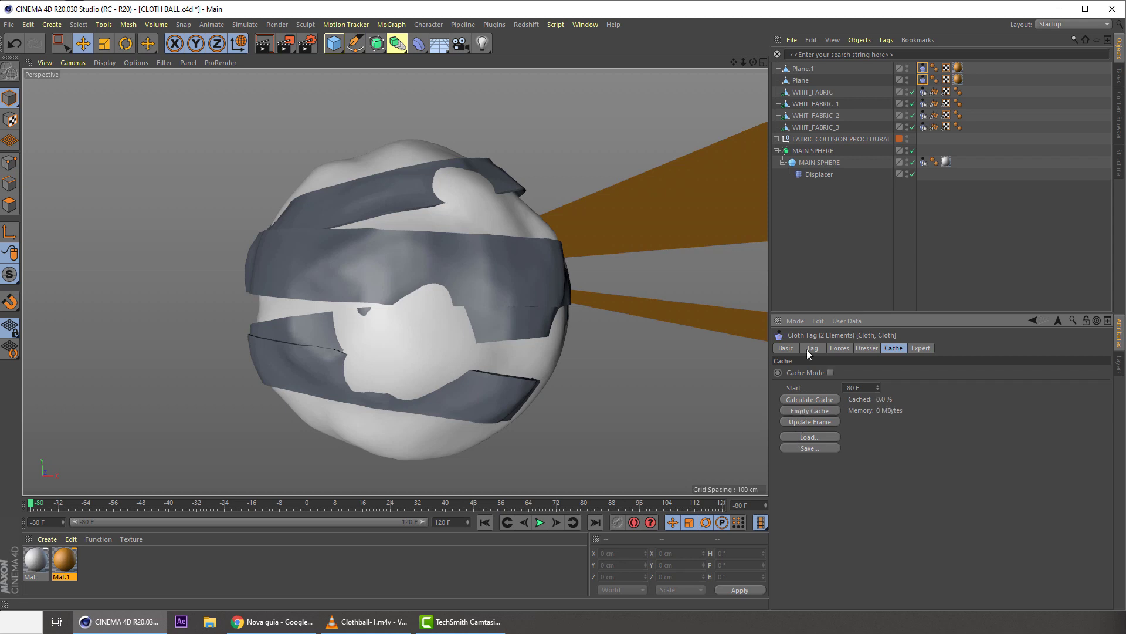
# - Try to move the wider strip, Plane, slightly down along the Y axis
pyautogui.click(621, 301)
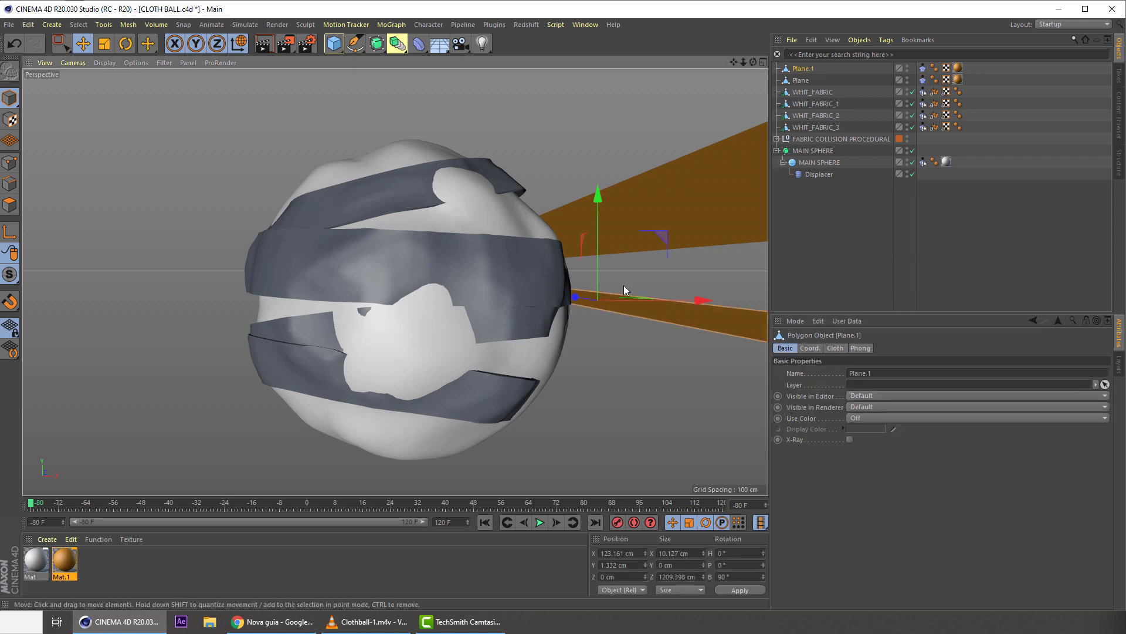
pyautogui.click(610, 210)
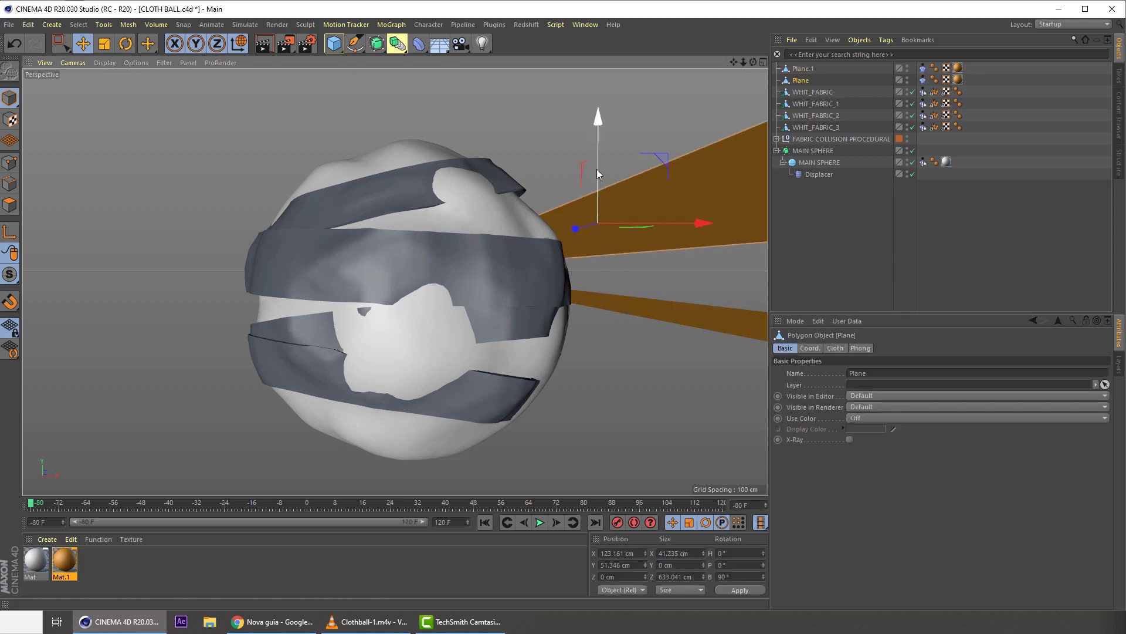
pyautogui.moveTo(597, 169); pyautogui.dragTo(595, 186)
pyautogui.hotkey('ctrl', 'z')
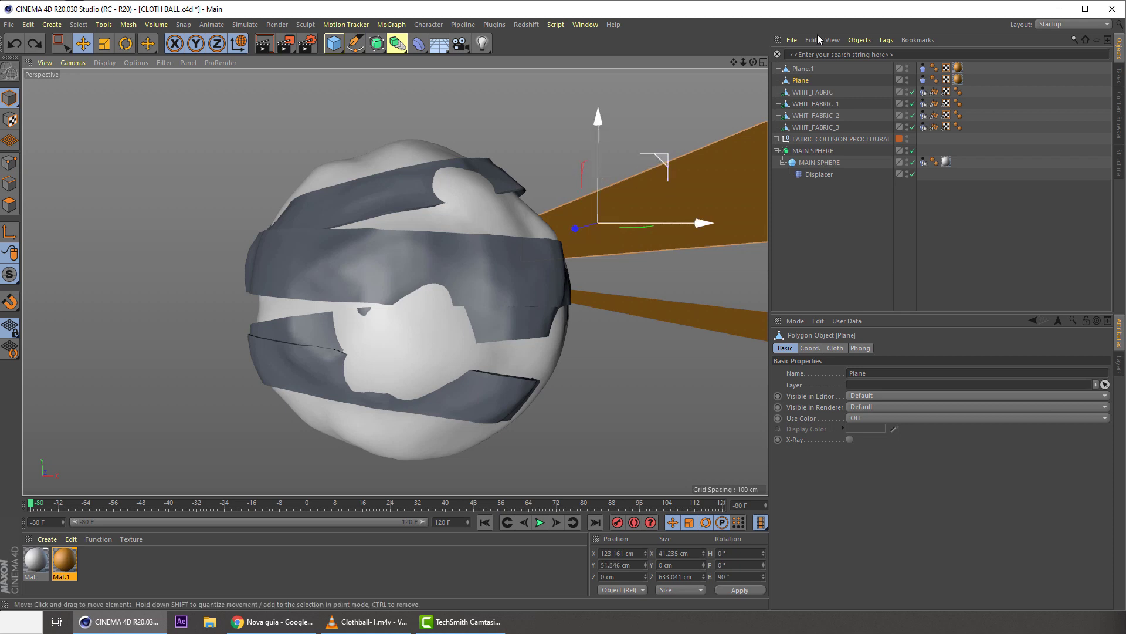
pyautogui.click(805, 72)
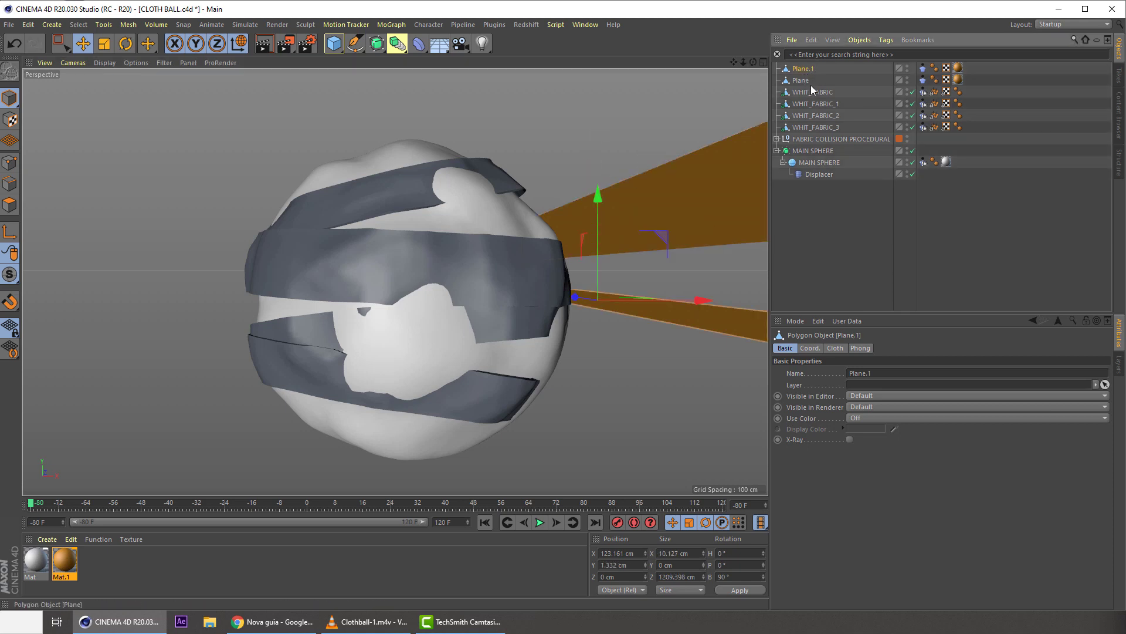
pyautogui.click(807, 82)
pyautogui.moveTo(597, 152); pyautogui.dragTo(597, 166)
pyautogui.hotkey('ctrl', 'z')
# - Set the viewport to the Perspective camera with Gouraud Shading and view the ball and strips from the side
pyautogui.press('F2')
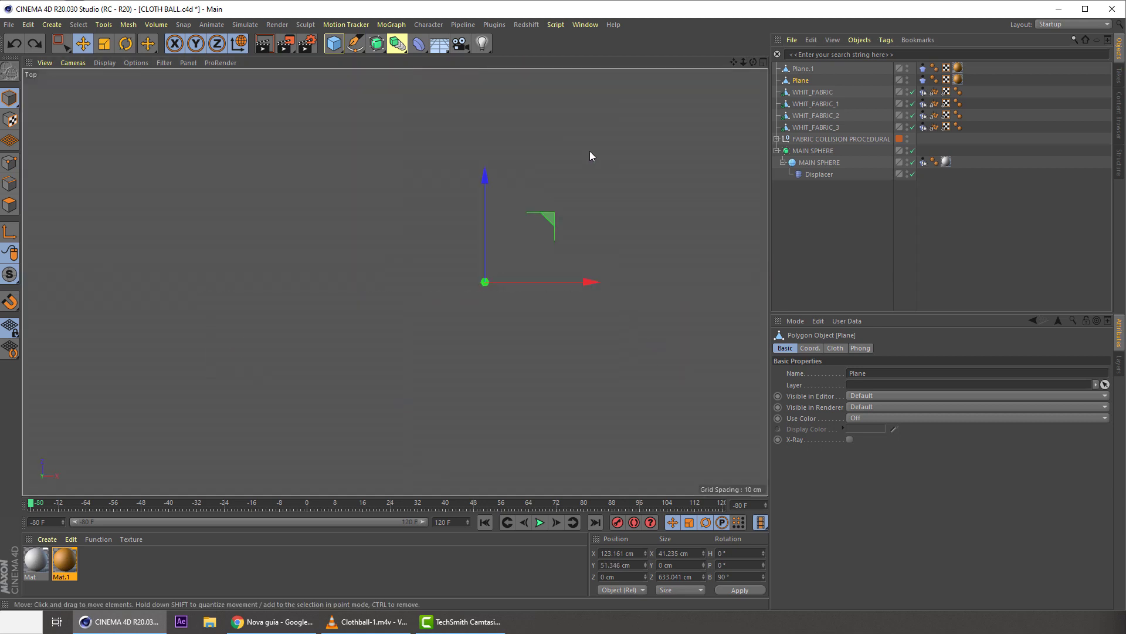
pyautogui.click(71, 64)
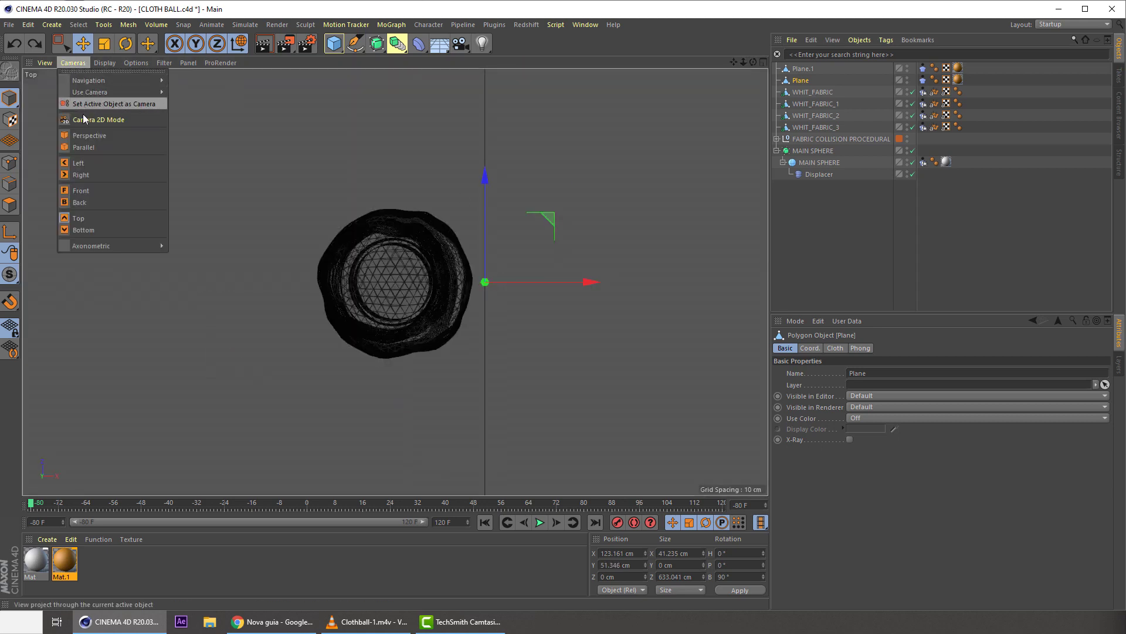
pyautogui.click(89, 135)
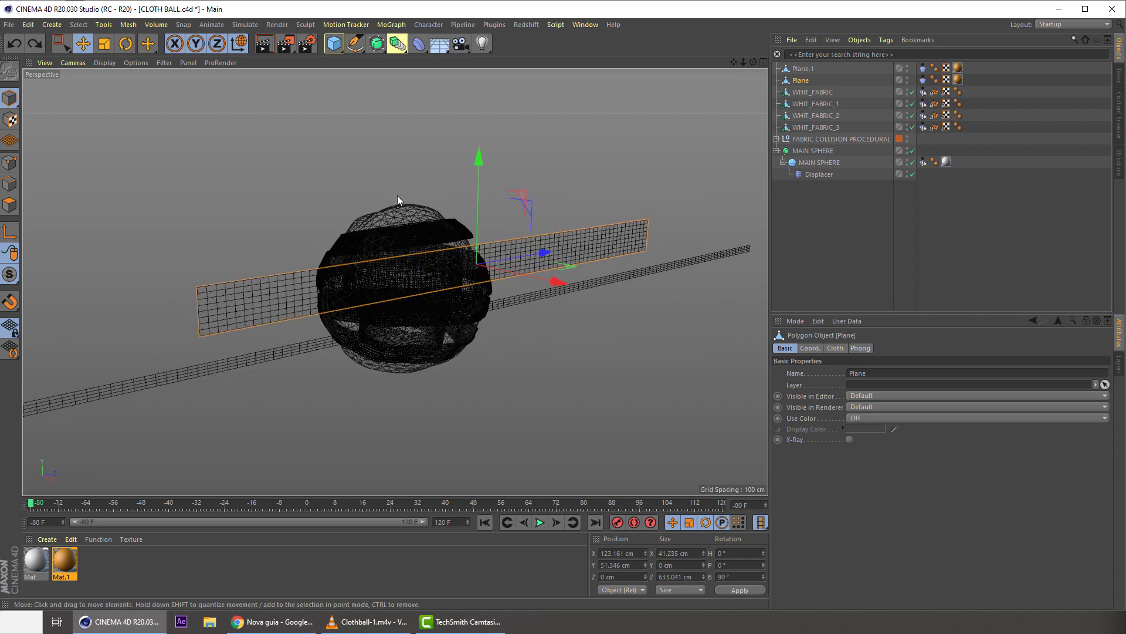
pyautogui.press('n')
pyautogui.press('a')
pyautogui.click(382, 143)
pyautogui.keyDown('alt'); pyautogui.moveTo(382, 144); pyautogui.dragTo(497, 213); pyautogui.keyUp('alt')
pyautogui.click(561, 252)
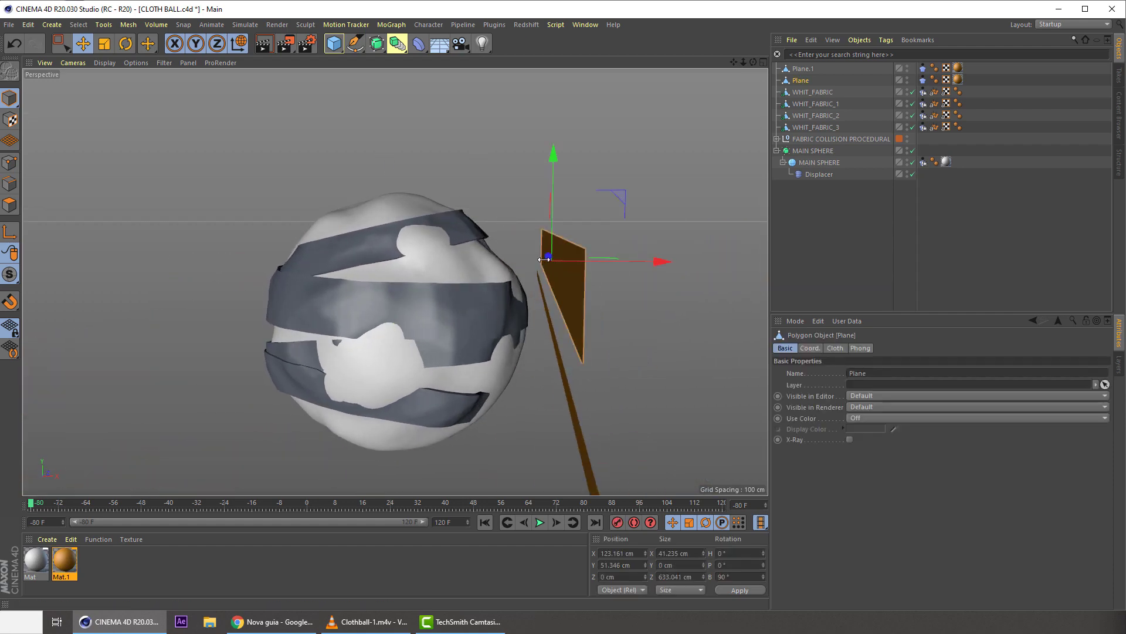
# - Save the project with the current state of the ball and both cloth strips
pyautogui.moveTo(554, 192); pyautogui.dragTo(536, 186)
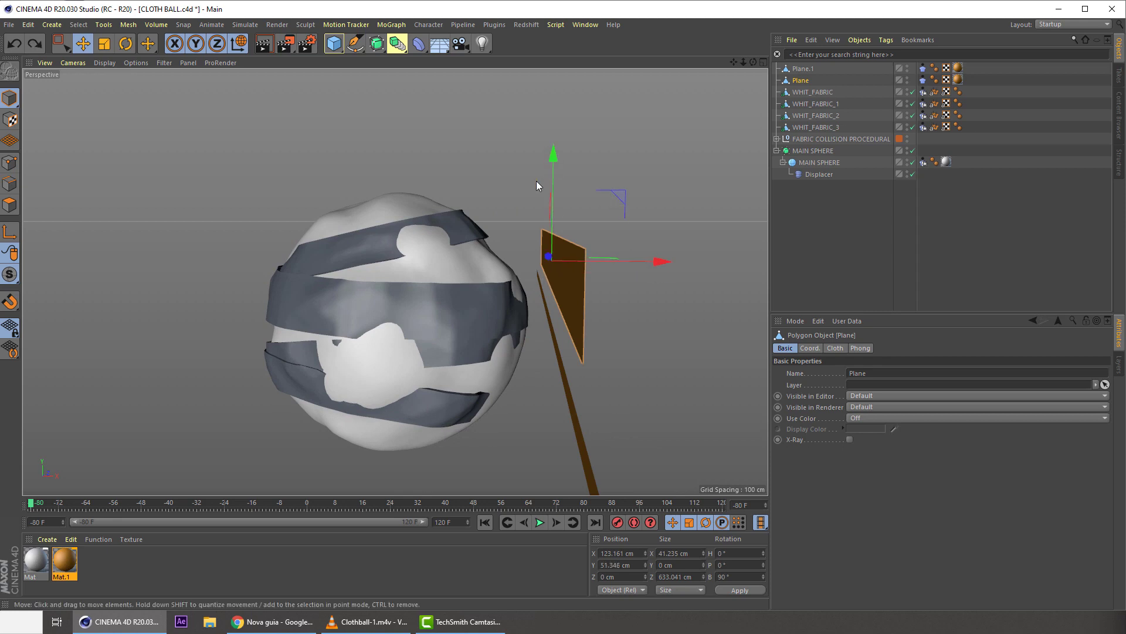
pyautogui.hotkey('ctrl', 's')
pyautogui.keyDown('alt'); pyautogui.moveTo(607, 223); pyautogui.dragTo(586, 220); pyautogui.keyUp('alt')
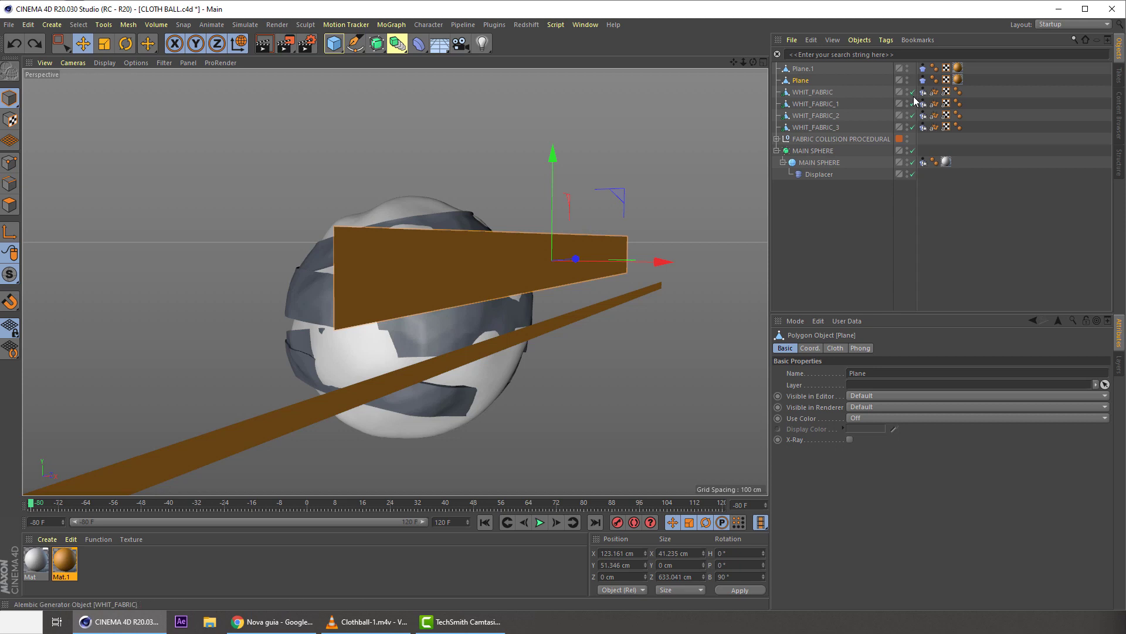
# - Rename the wider orange strip, Plane, as FABRIC SMALLER
pyautogui.moveTo(805, 79)
pyautogui.mouseDown()
pyautogui.moveTo(802, 69)
pyautogui.moveTo(802, 83)
pyautogui.mouseUp()
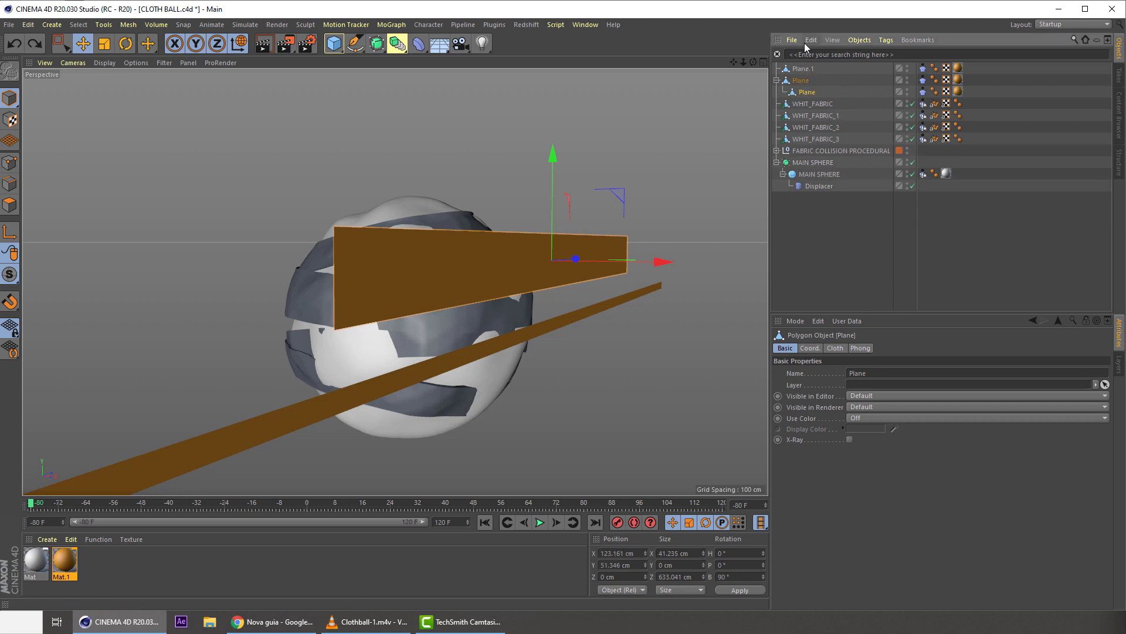
pyautogui.hotkey('ctrl', 'z')
pyautogui.doubleClick(802, 82)
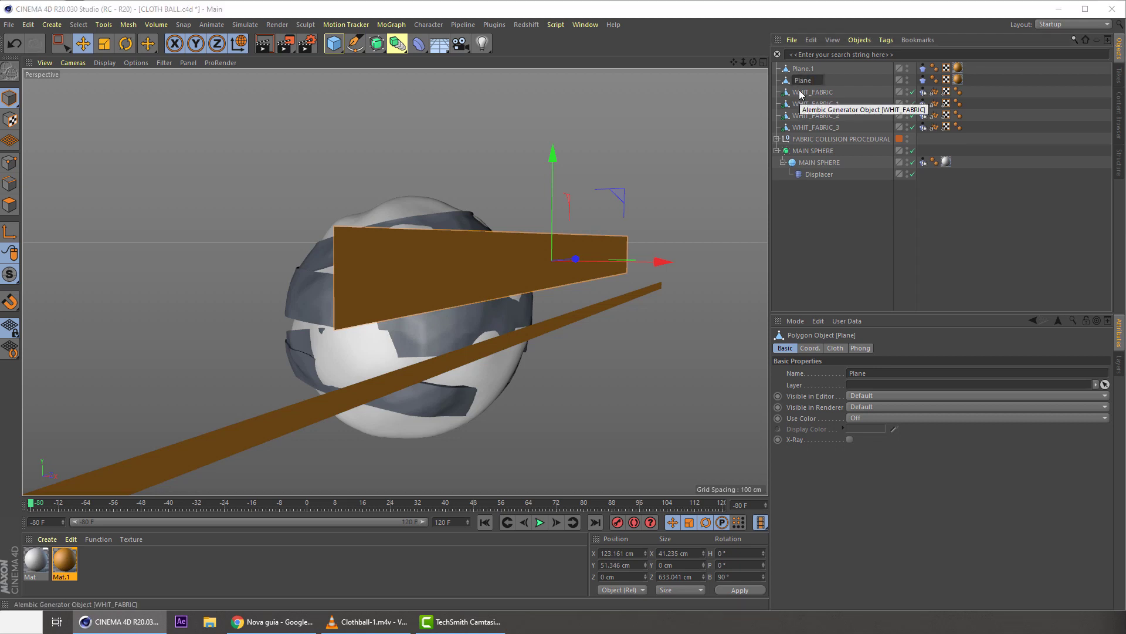
pyautogui.hotkey('ctrl', 'a')
pyautogui.write('FABR')
pyautogui.write('IC')
pyautogui.write(' SMALL')
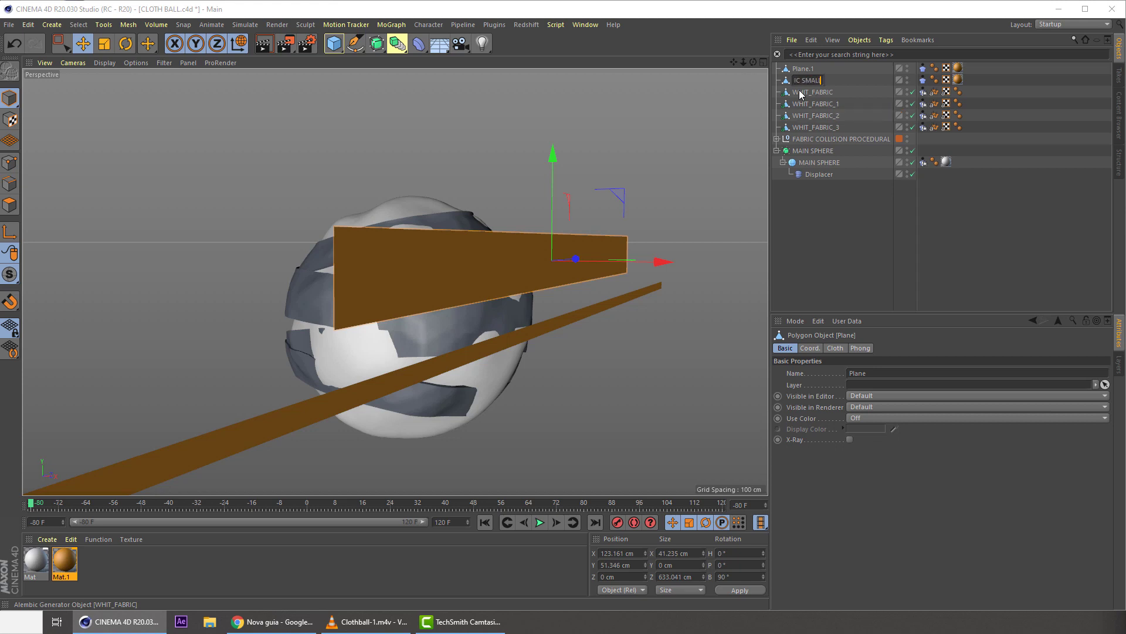
pyautogui.press('Return')
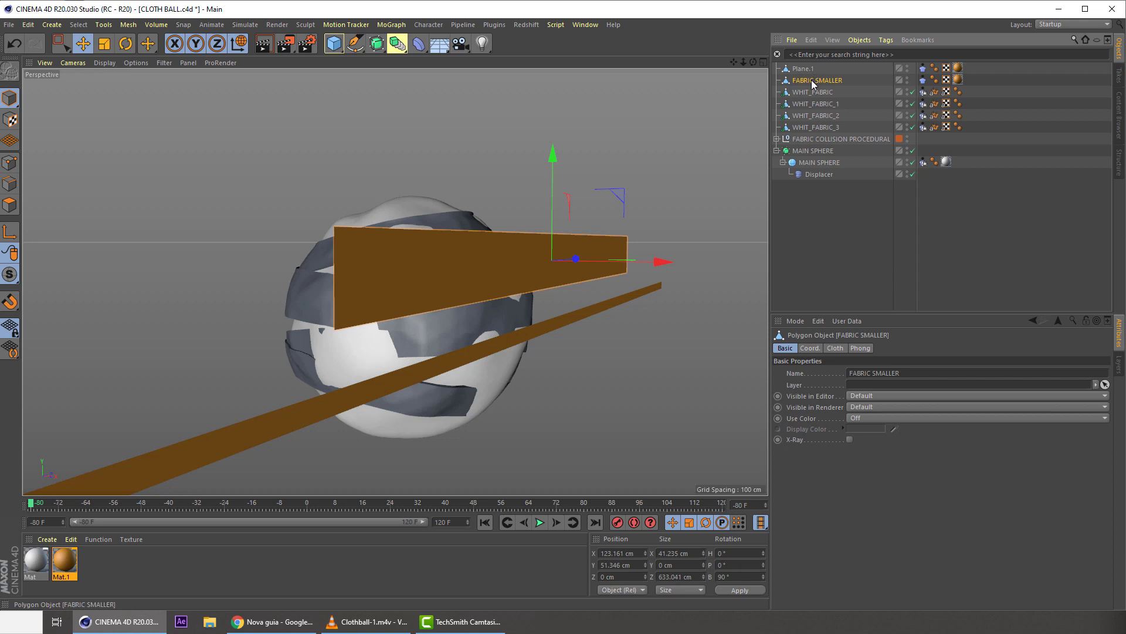
# - Reuse the name FABRIC SMALLER from the wider strip as the name of the thin strip, Plane.1
pyautogui.doubleClick(809, 80)
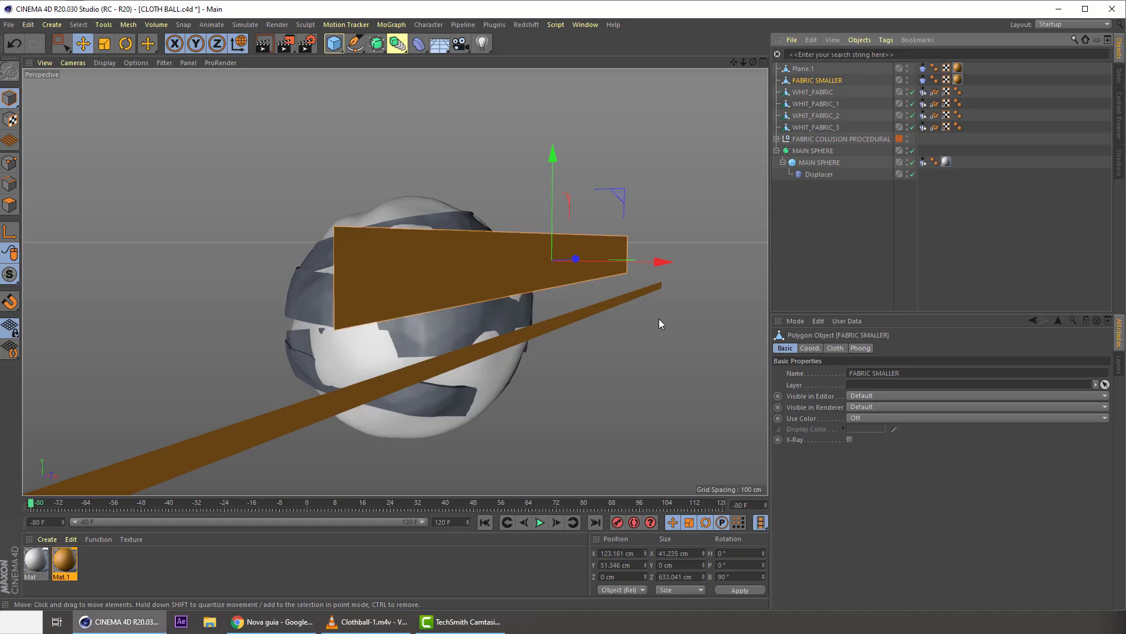
pyautogui.click(802, 69)
pyautogui.doubleClick(801, 69)
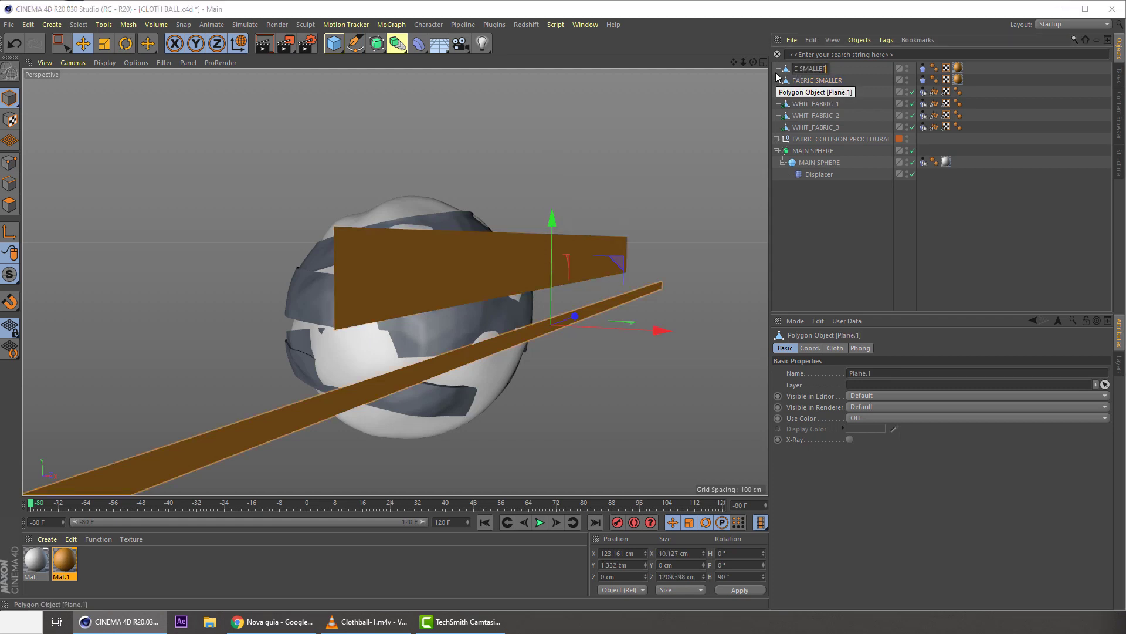
# - Rename the long narrow plane strip as FABRIC LONGER
pyautogui.hotkey('ctrl', 'shift', 'Left')
pyautogui.press('BackSpace')
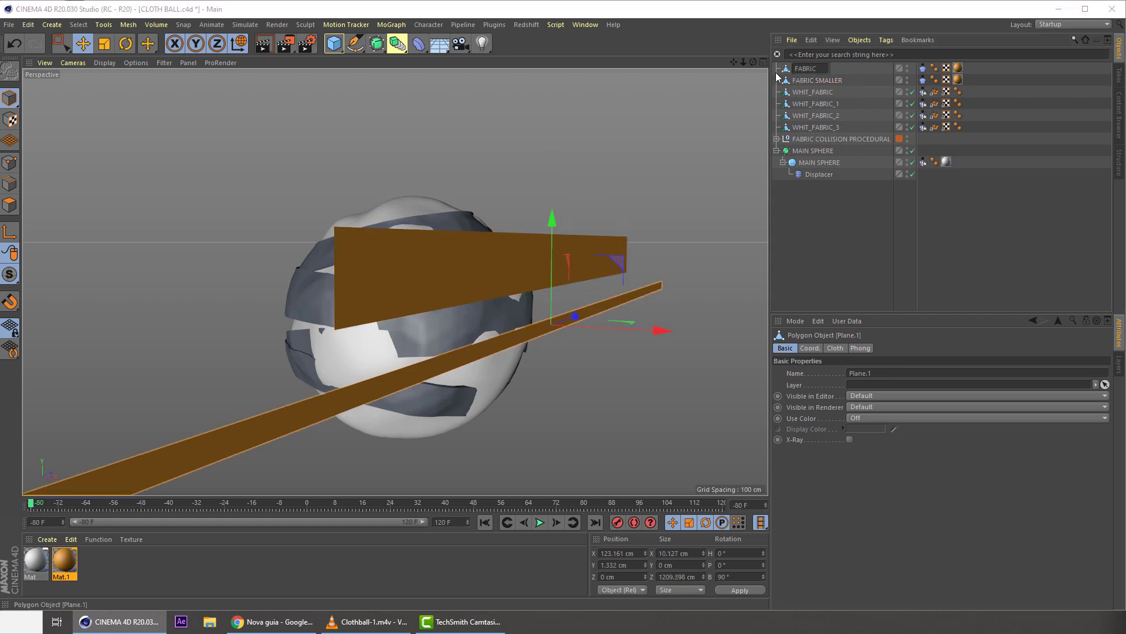
pyautogui.write('LONGER')
pyautogui.press('Return')
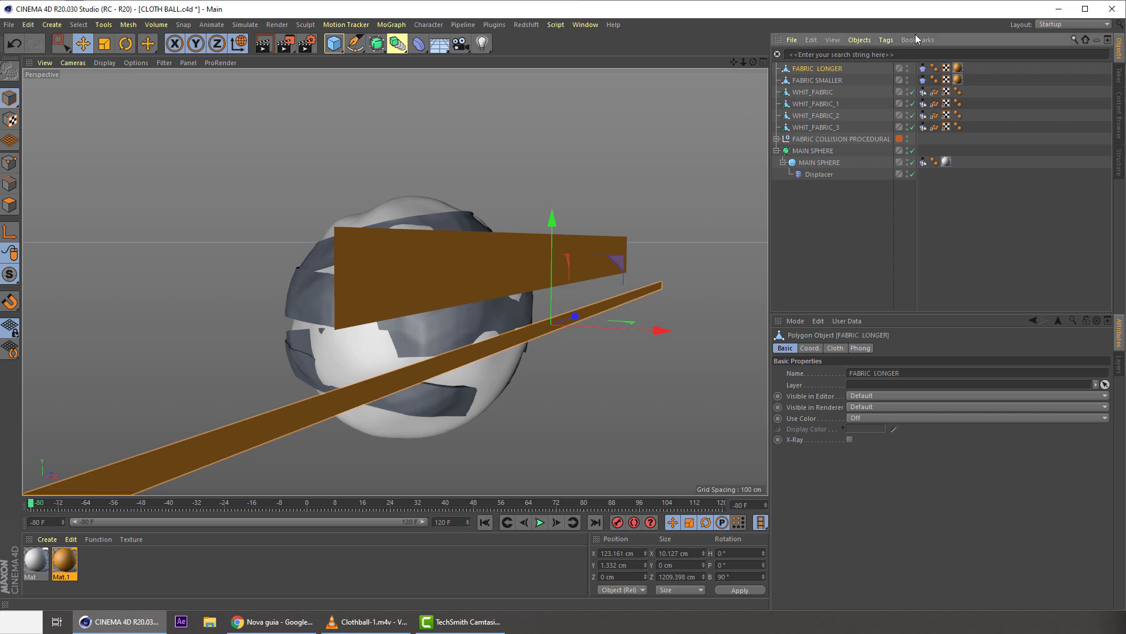
# - Check the FABRIC LONGER cloth forces, set the FABRIC SMALLER cloth gravity to -0.2, and save the scene
pyautogui.click(922, 68)
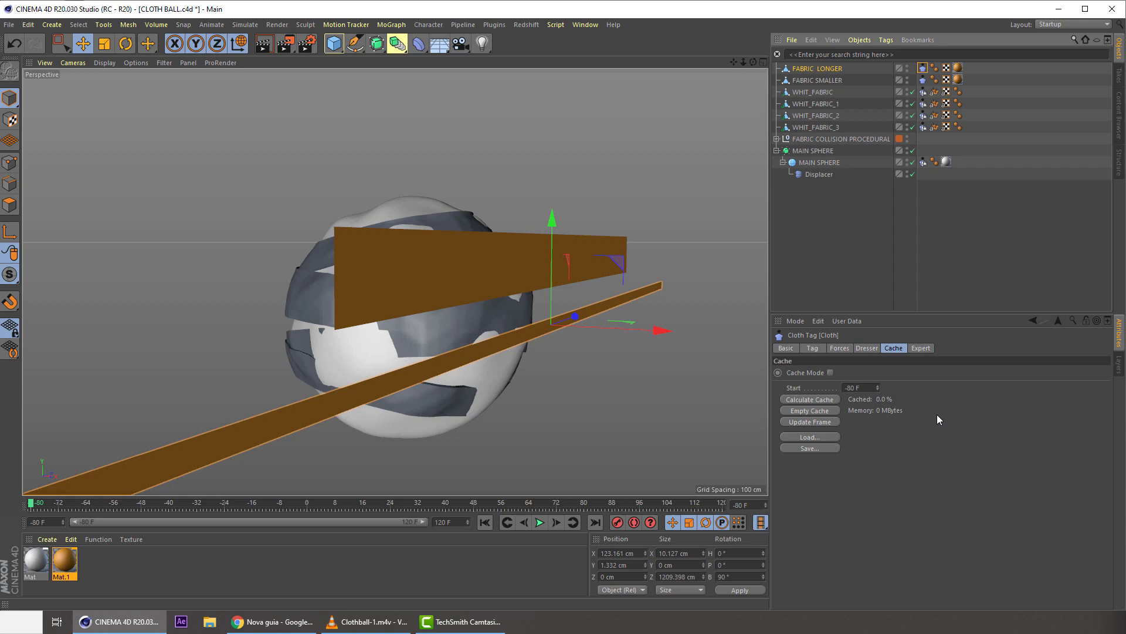
pyautogui.click(862, 348)
pyautogui.click(840, 349)
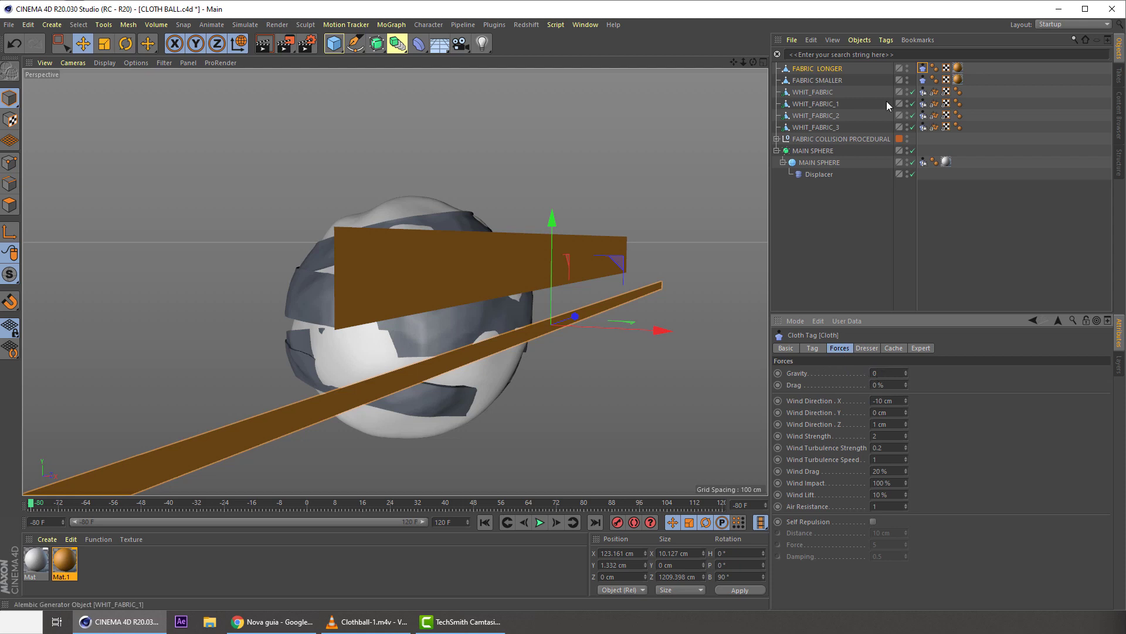
pyautogui.click(825, 80)
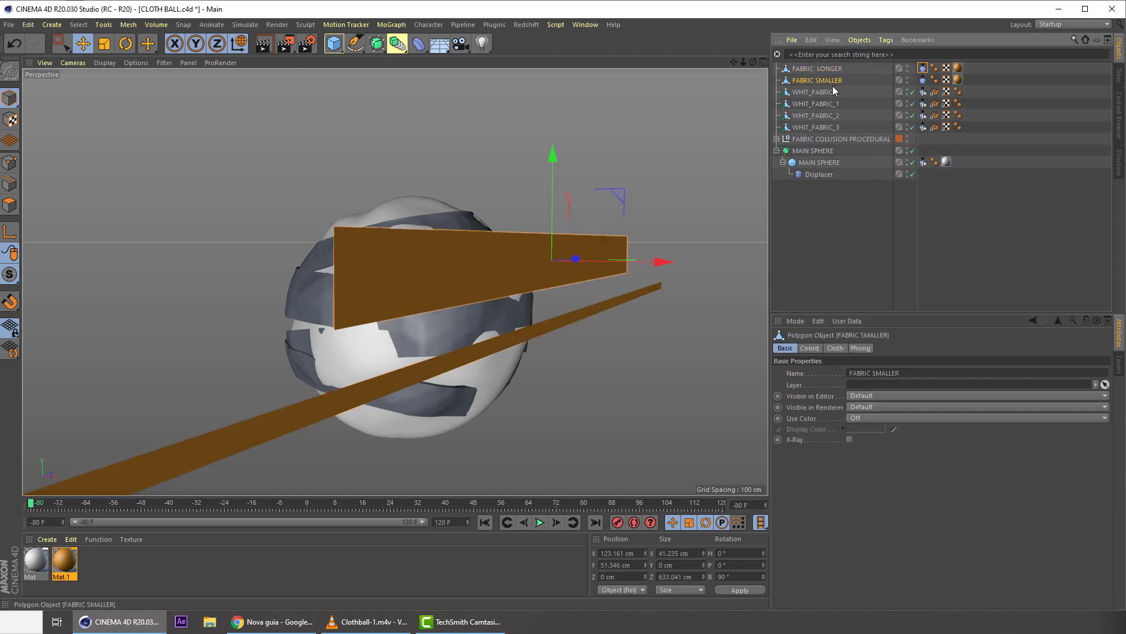
pyautogui.click(923, 80)
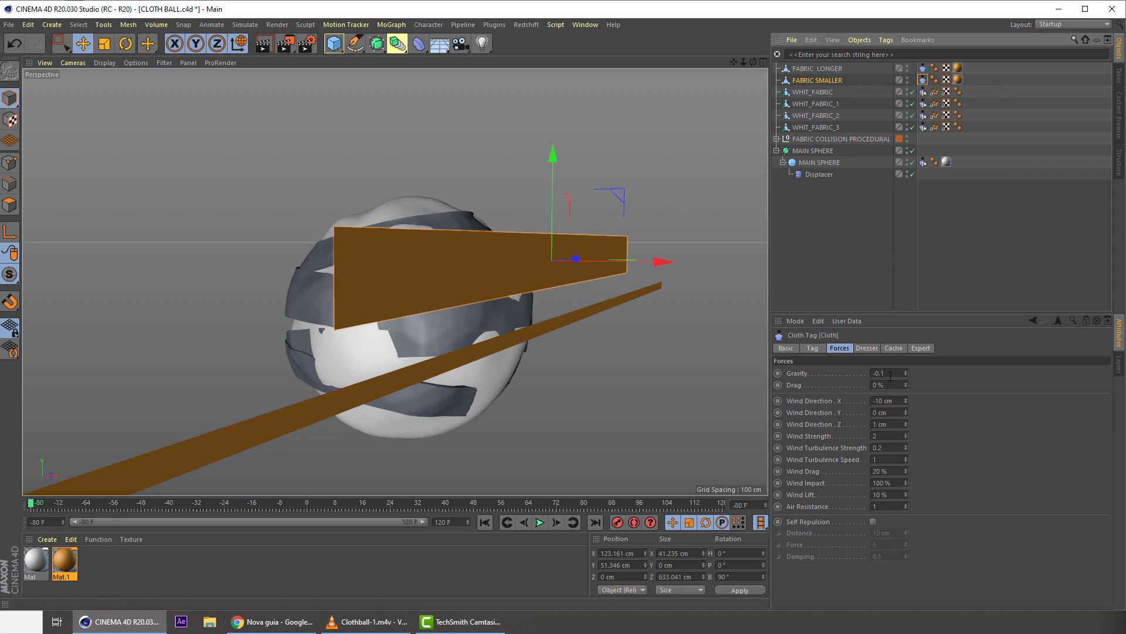
pyautogui.moveTo(883, 374); pyautogui.dragTo(891, 373)
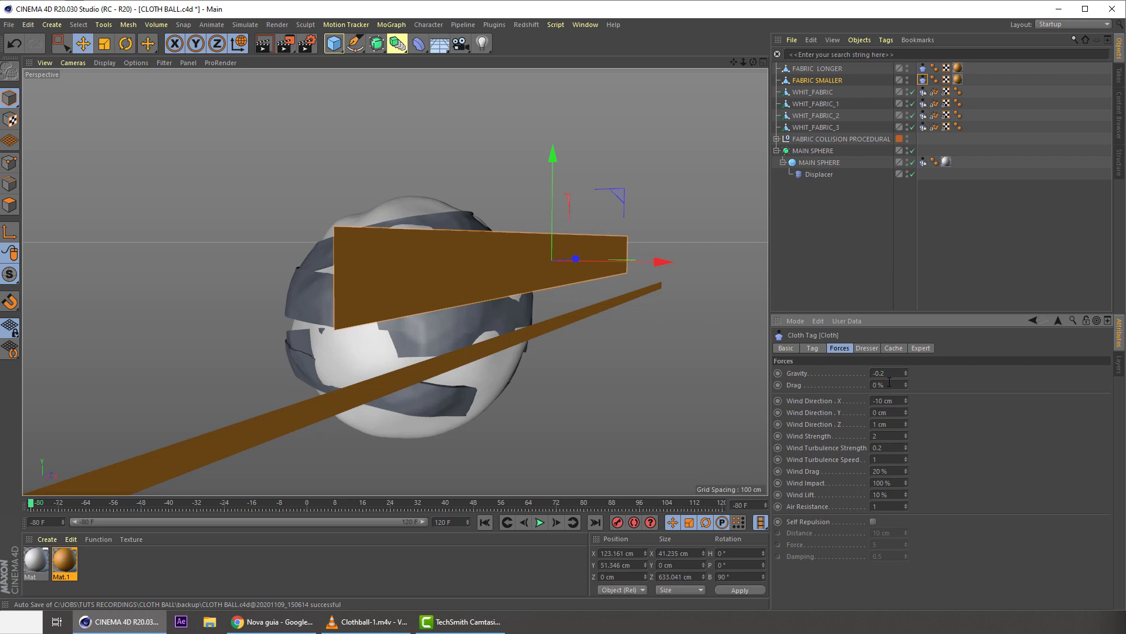
pyautogui.click(550, 409)
pyautogui.keyDown('alt'); pyautogui.moveTo(511, 351); pyautogui.dragTo(560, 330); pyautogui.keyUp('alt')
pyautogui.hotkey('ctrl', 's')
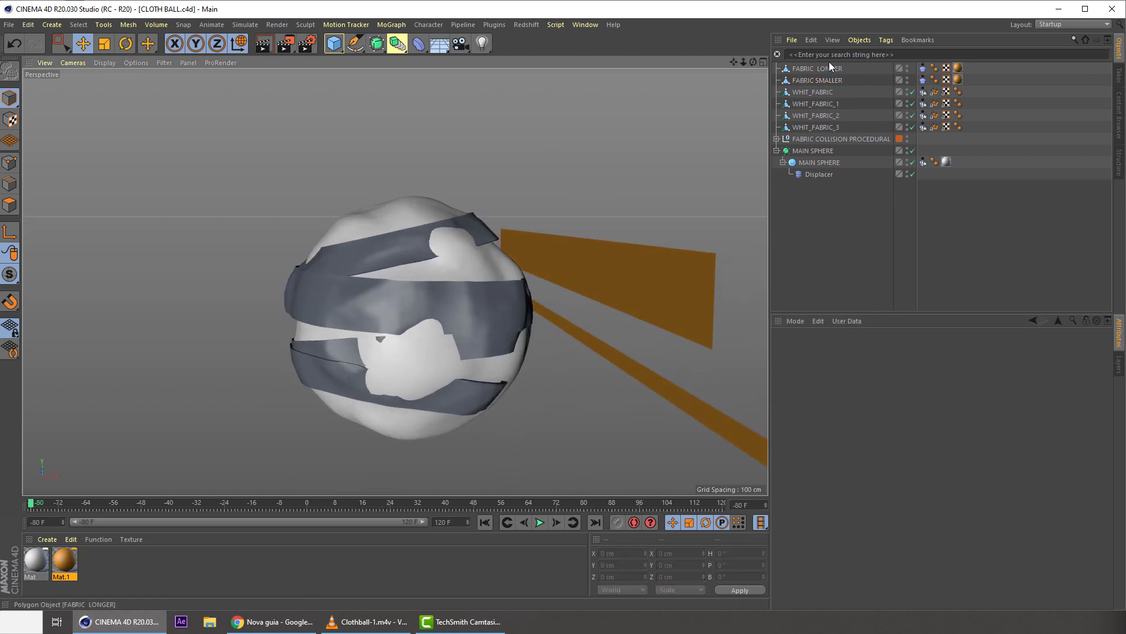
# - Calculate the cloth cache for FABRIC LONGER and FABRIC SMALLER together
pyautogui.click(923, 68)
pyautogui.keyDown('shift'); pyautogui.click(923, 80); pyautogui.keyUp('shift')
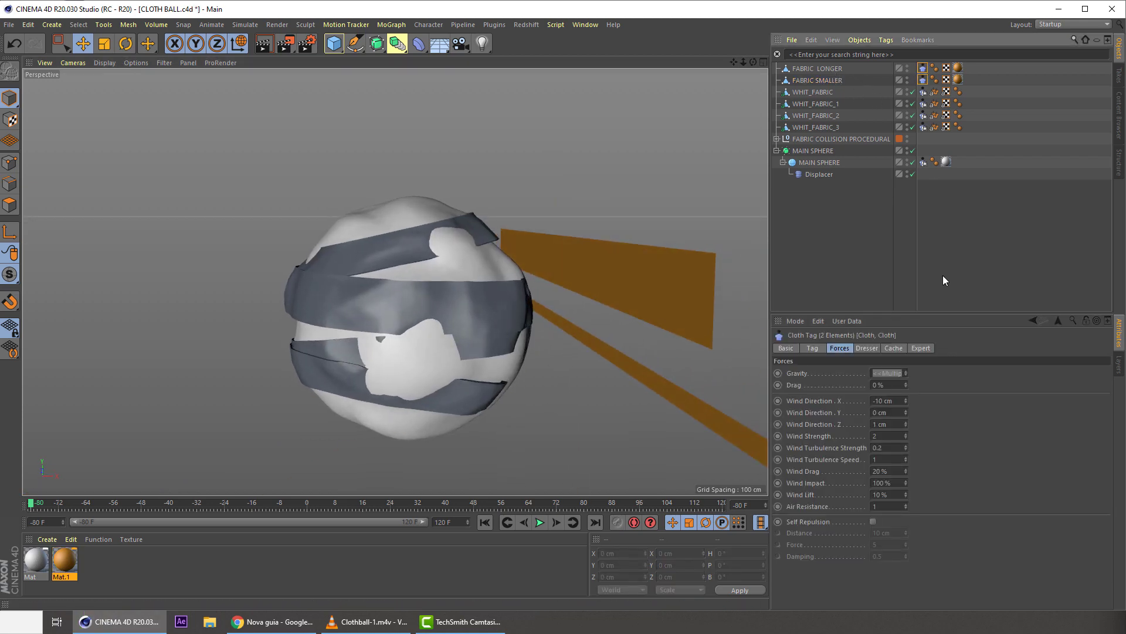
pyautogui.click(890, 348)
pyautogui.click(789, 399)
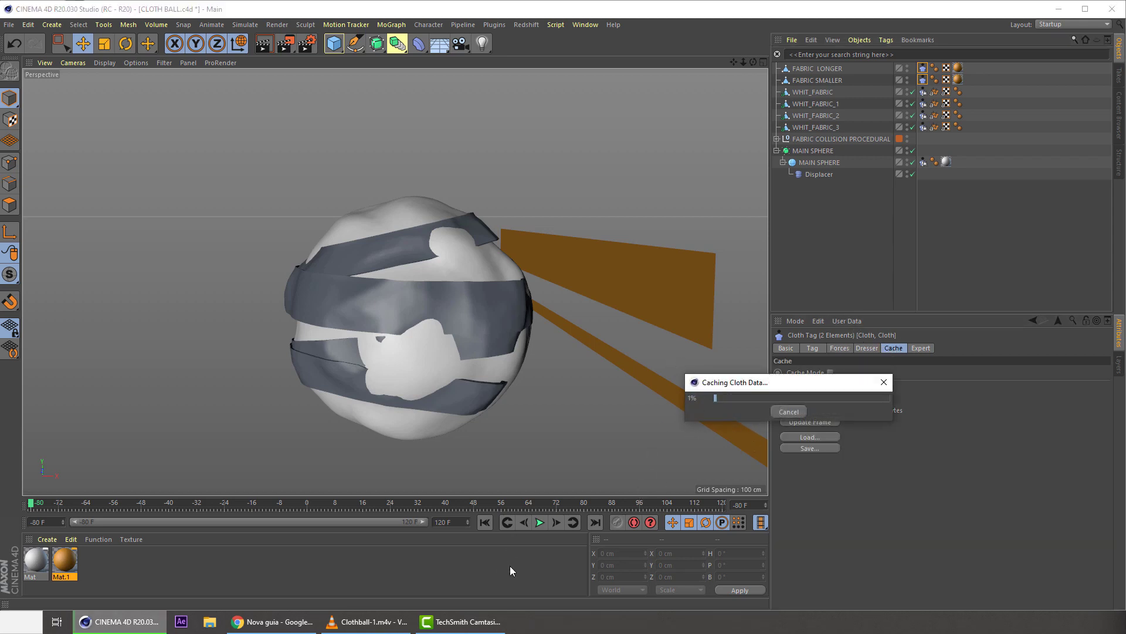
pyautogui.click(557, 438)
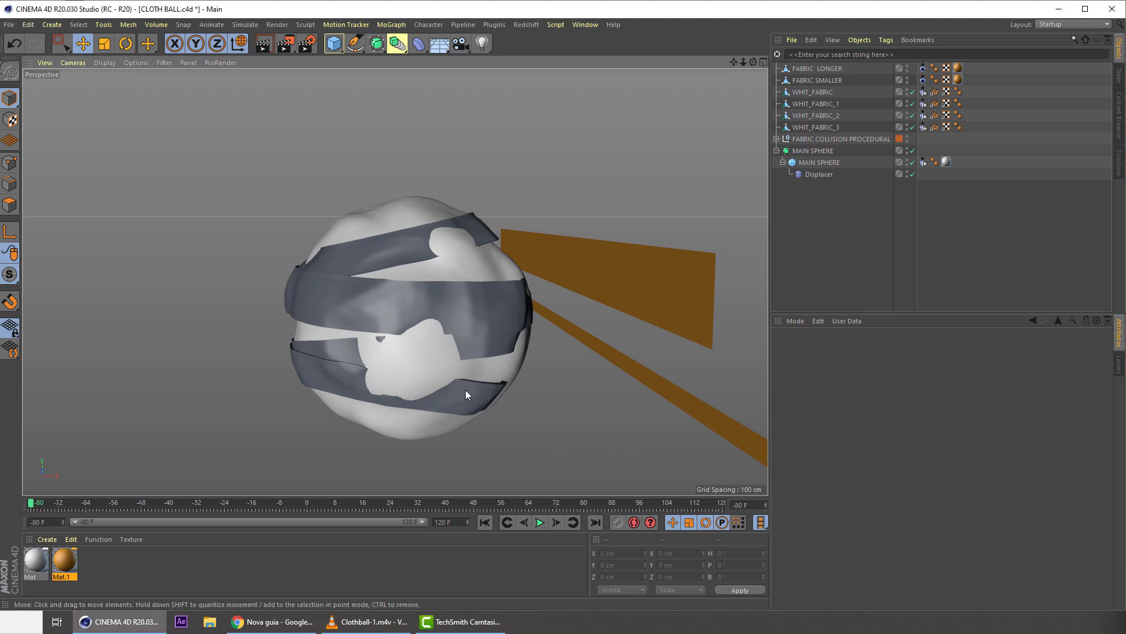
# - Play and scrub through the cached simulation to examine how both orange strips move around the sphere
pyautogui.keyDown('alt'); pyautogui.moveTo(466, 390); pyautogui.dragTo(465, 373); pyautogui.keyUp('alt')
pyautogui.click(535, 521)
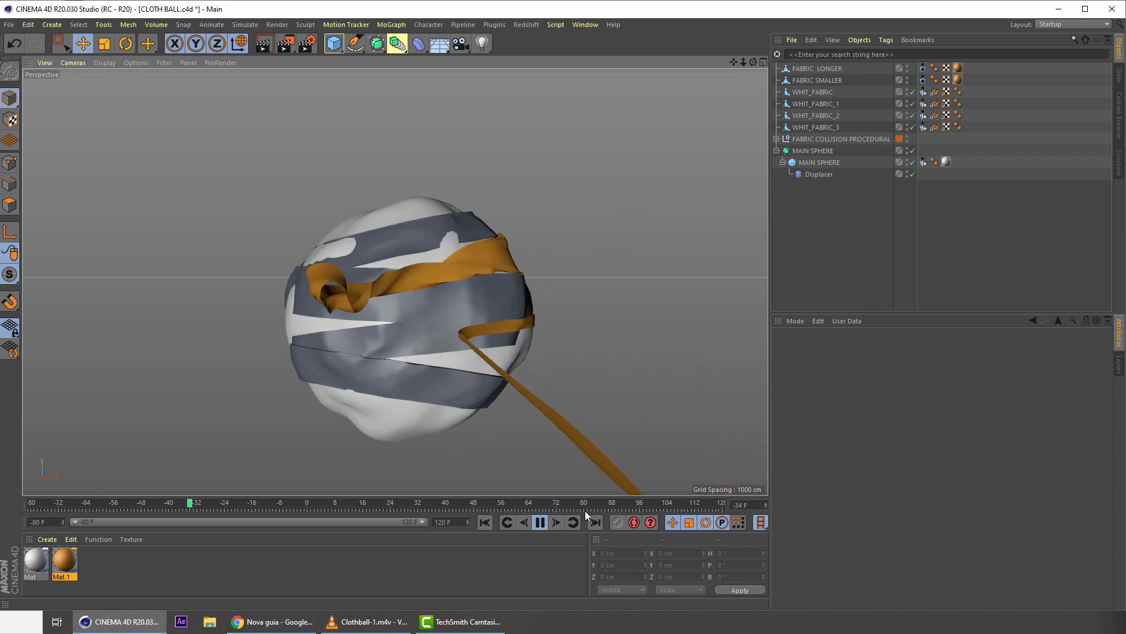
pyautogui.click(540, 522)
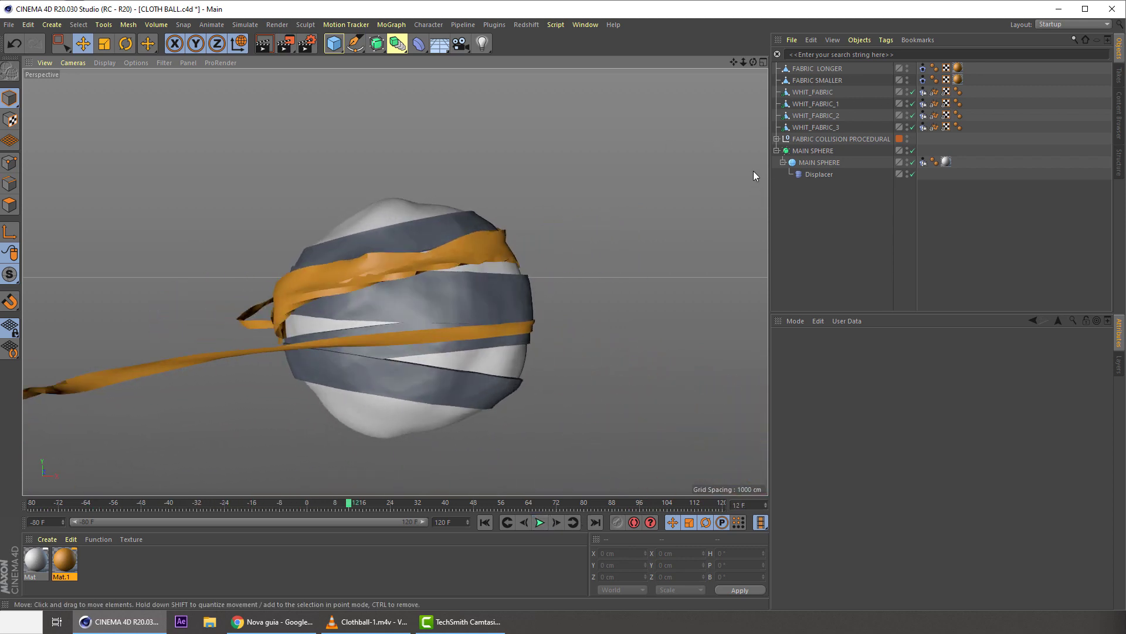
pyautogui.click(540, 522)
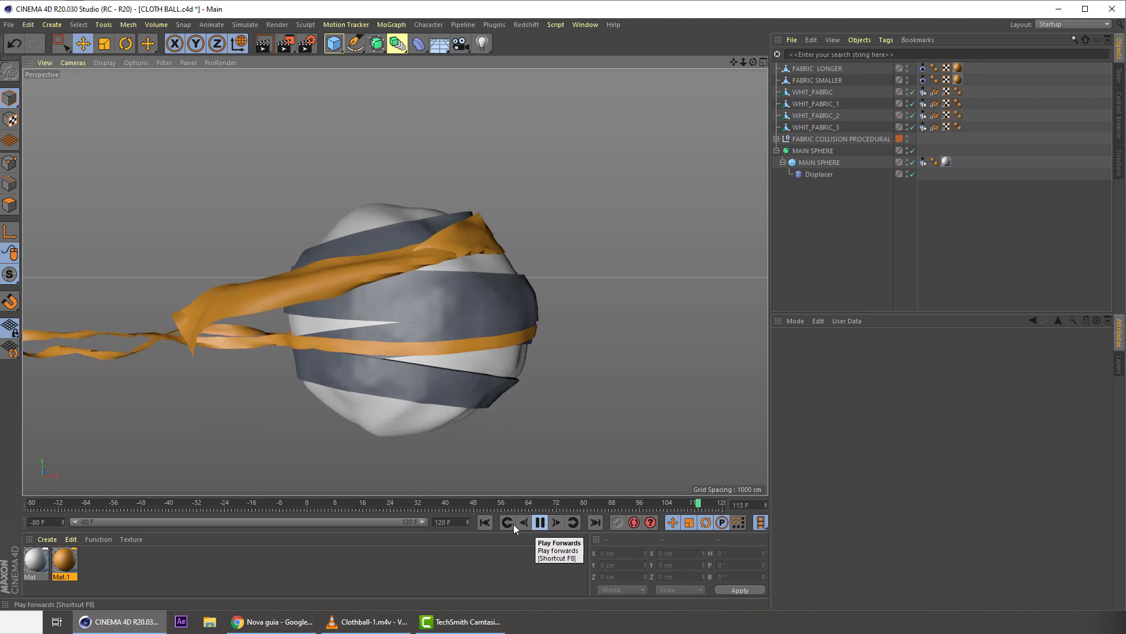
pyautogui.moveTo(304, 502)
pyautogui.mouseDown()
pyautogui.moveTo(361, 498)
pyautogui.moveTo(293, 498)
pyautogui.moveTo(512, 517)
pyautogui.mouseUp()
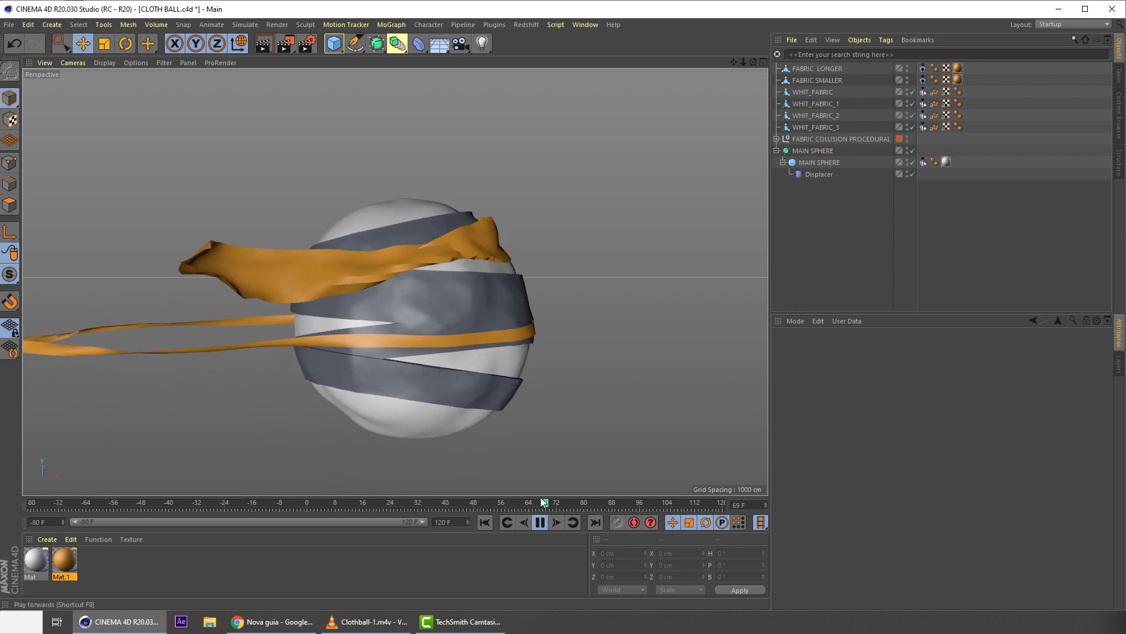
pyautogui.click(540, 522)
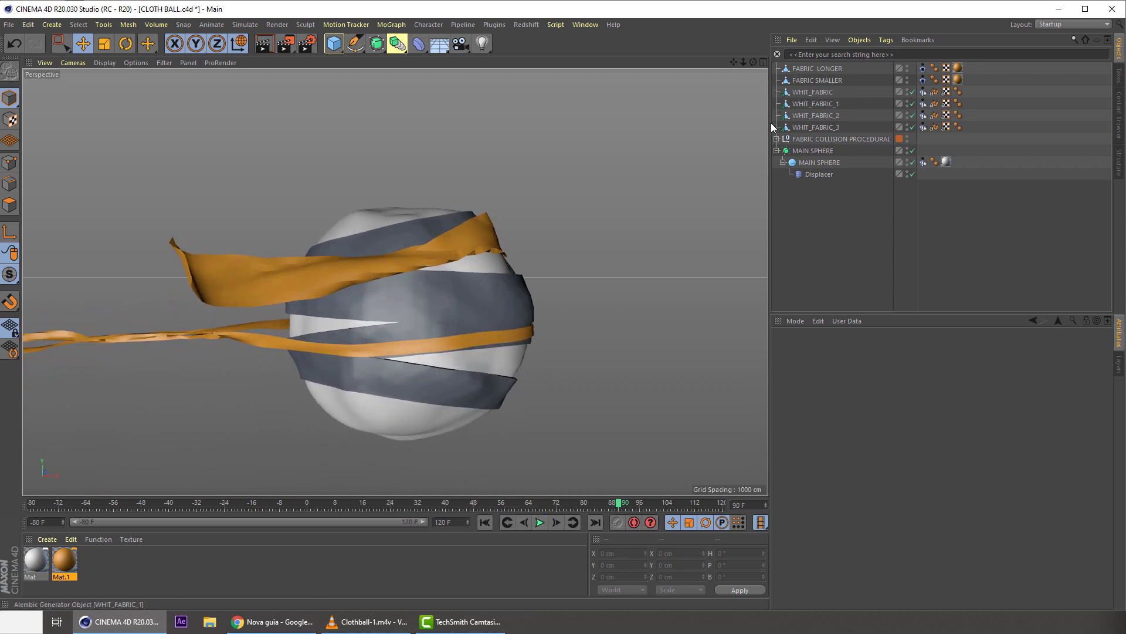
# - Set Wind Strength to 1.3 and Wind Turbulence Strength to 0.5 on both orange strips' cloth tags, and save the scene
pyautogui.click(923, 68)
pyautogui.keyDown('ctrl'); pyautogui.click(922, 80); pyautogui.keyUp('ctrl')
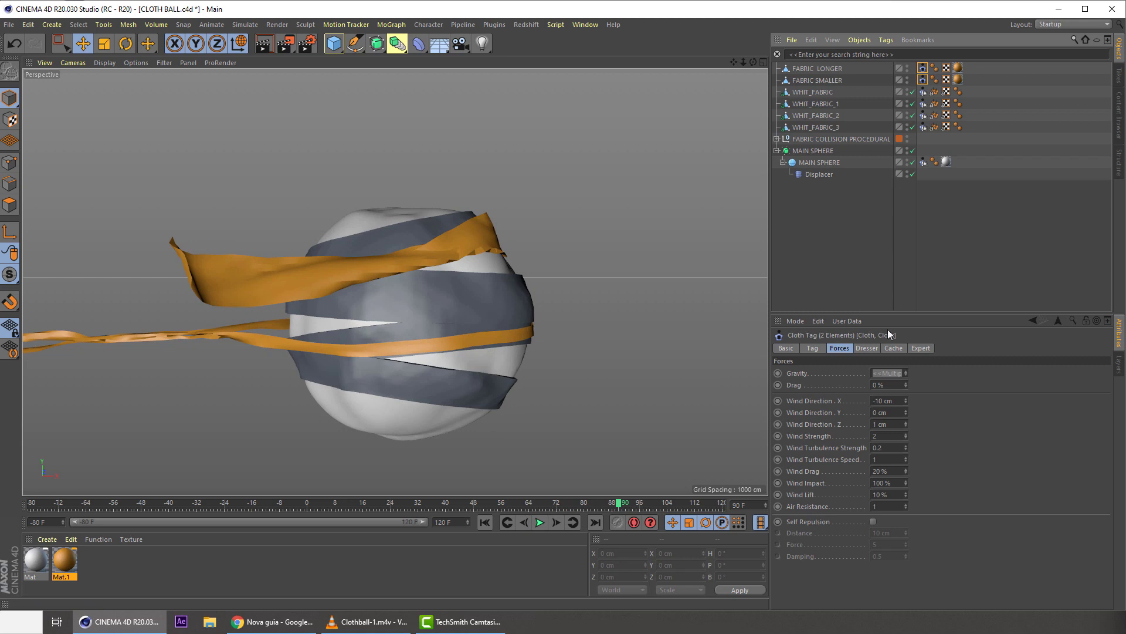
pyautogui.click(882, 437)
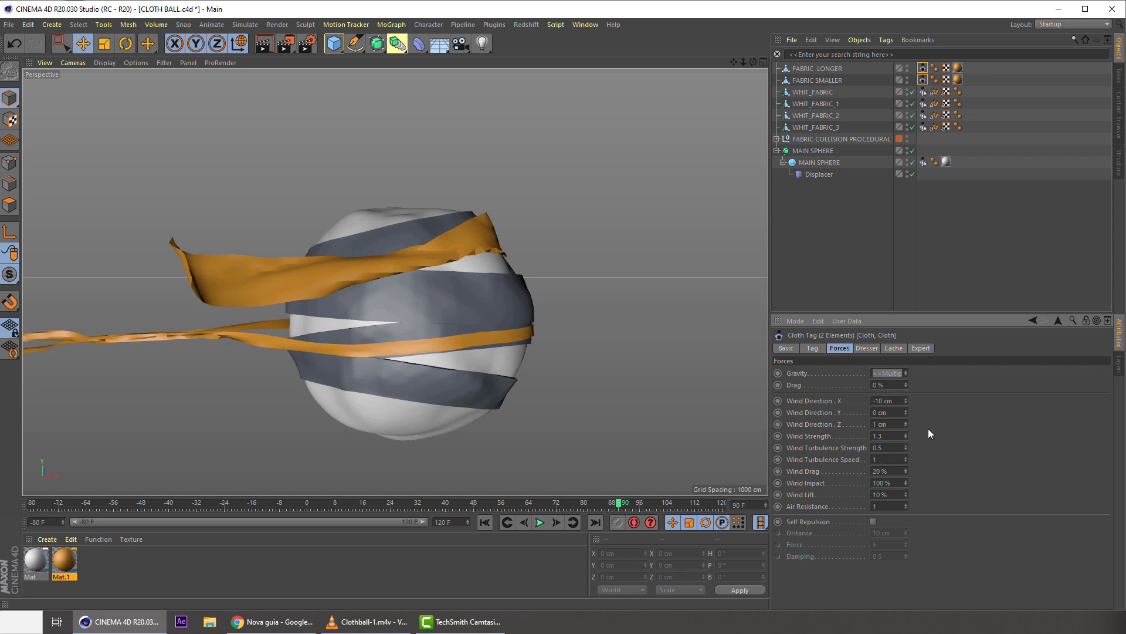
pyautogui.click(939, 211)
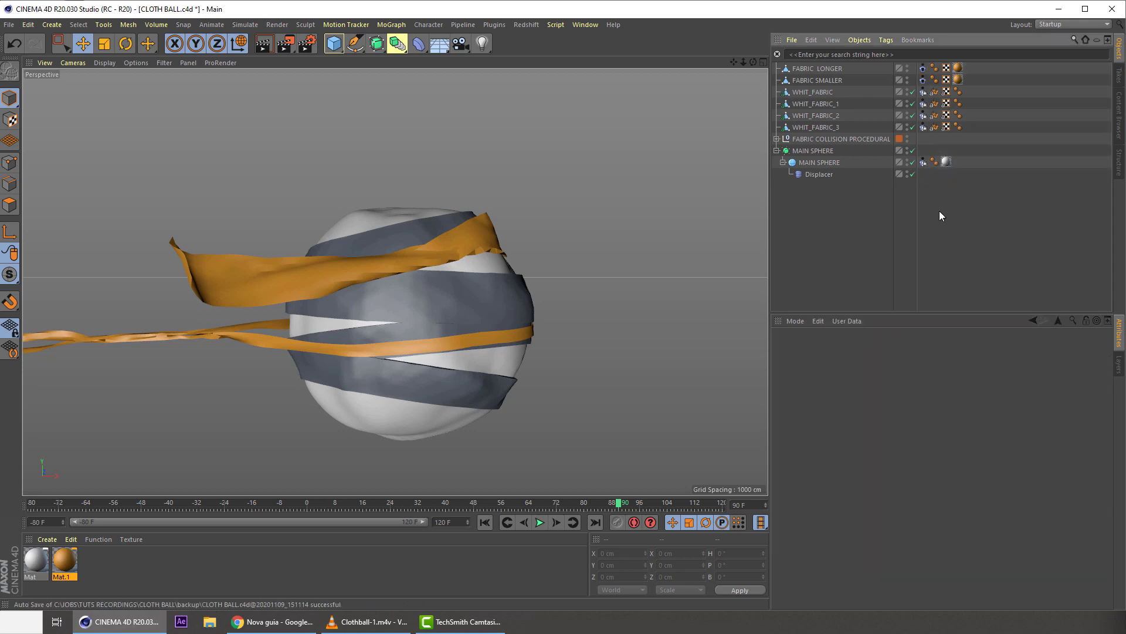
pyautogui.hotkey('ctrl', 's')
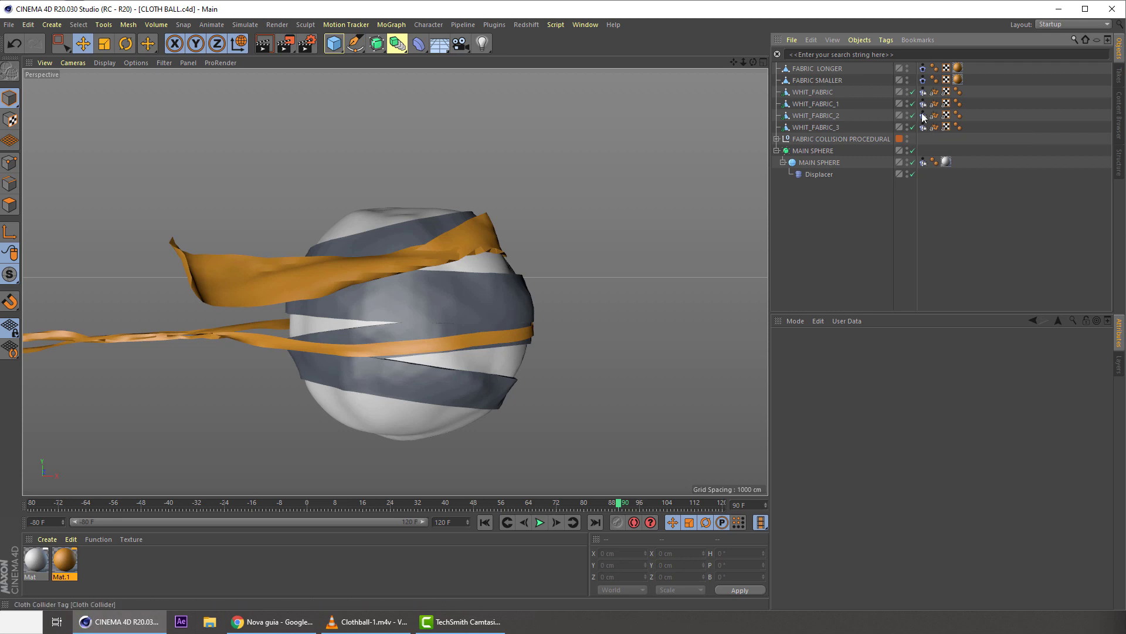
# - Empty the cloth caches of FABRIC LONGER and FABRIC SMALLER and save the scene
pyautogui.click(805, 73)
pyautogui.click(922, 68)
pyautogui.keyDown('ctrl'); pyautogui.click(924, 80); pyautogui.keyUp('ctrl')
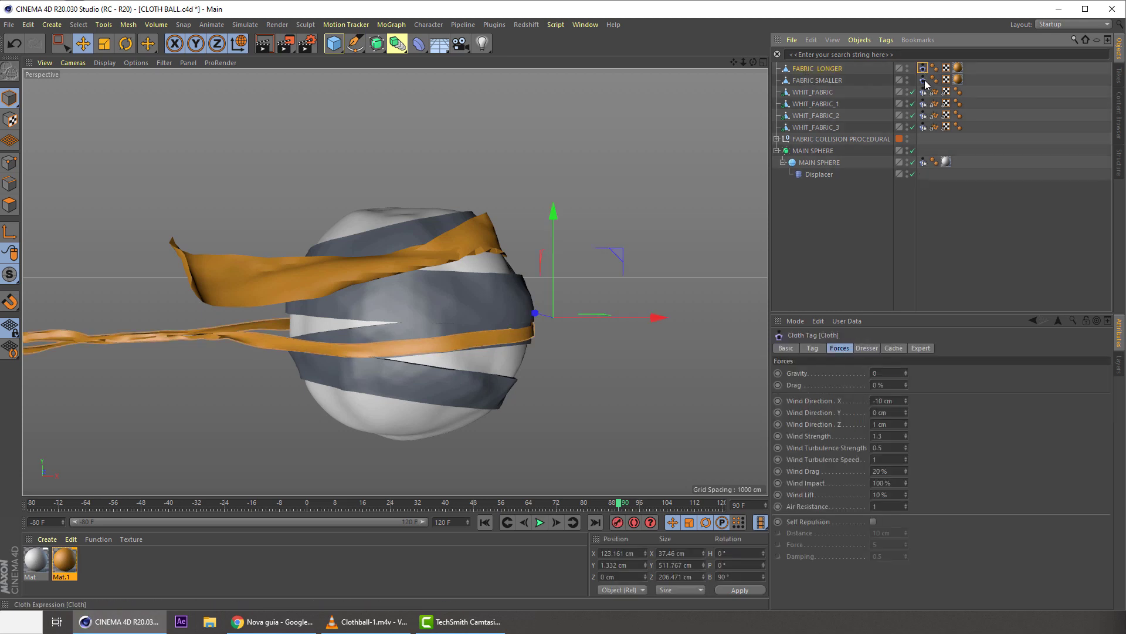
pyautogui.click(891, 349)
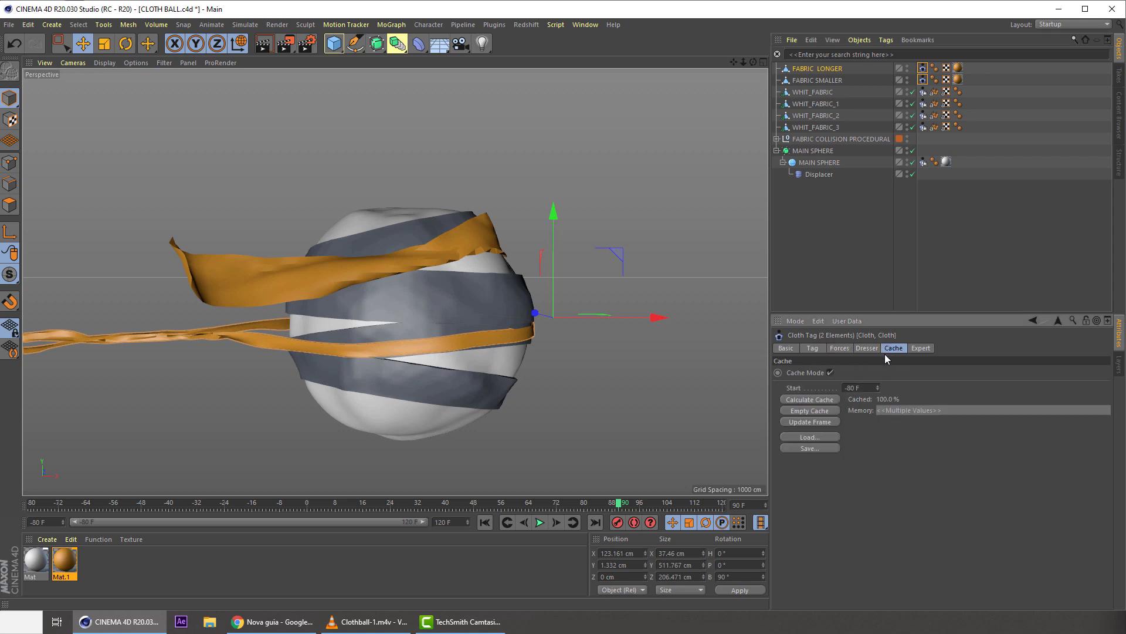
pyautogui.click(788, 410)
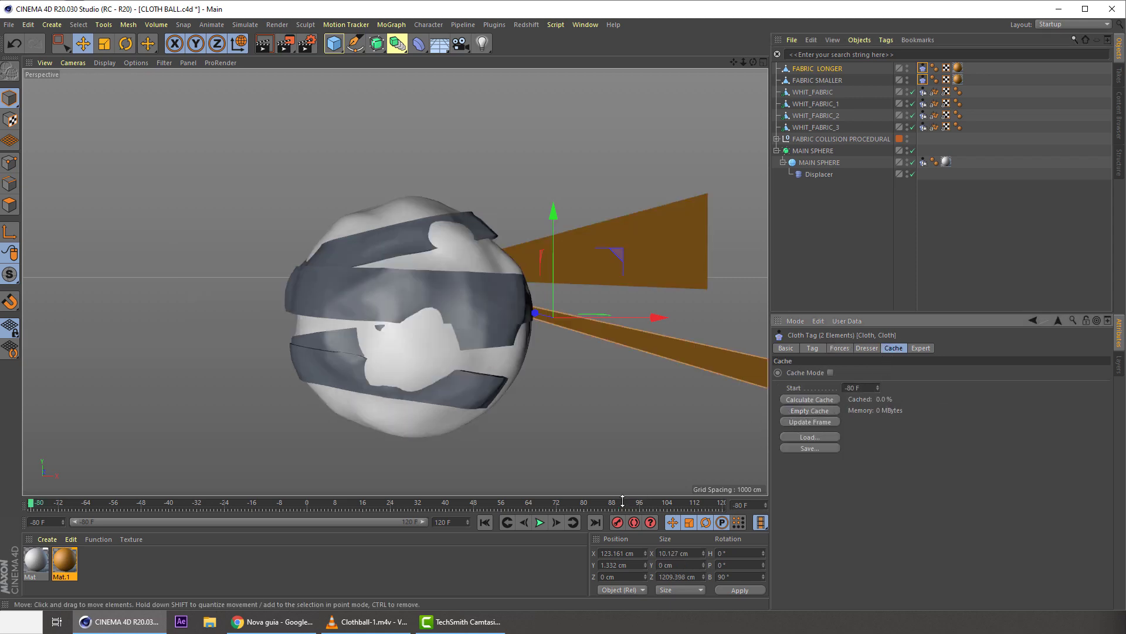
pyautogui.hotkey('ctrl', 's')
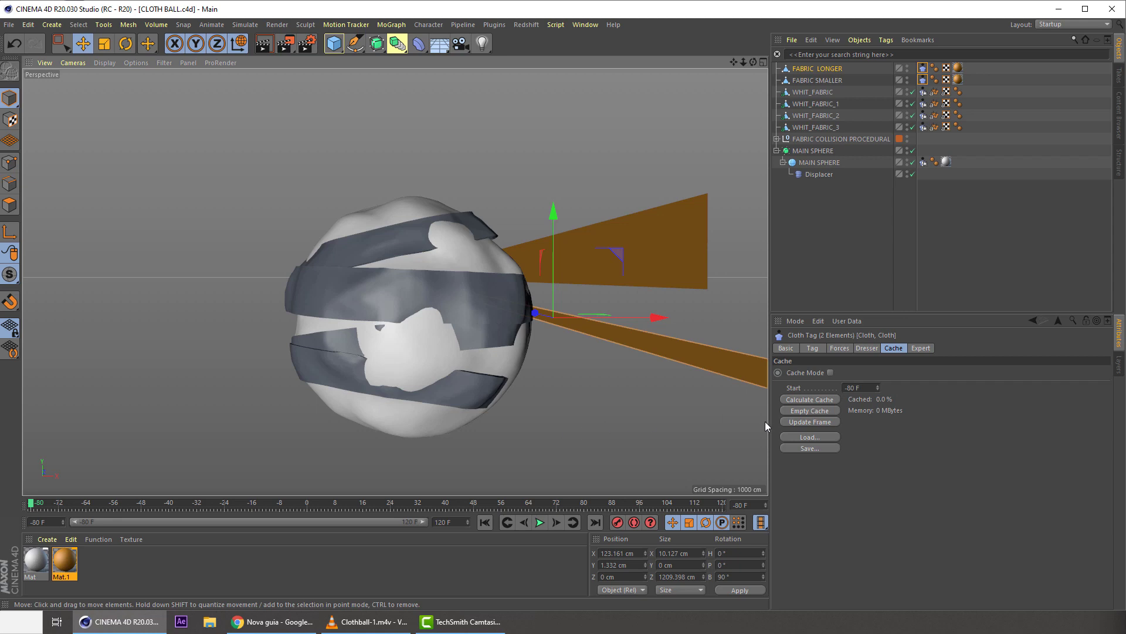
# - Recalculate the cloth cache for both orange strips and play the simulation to check their motion
pyautogui.click(803, 401)
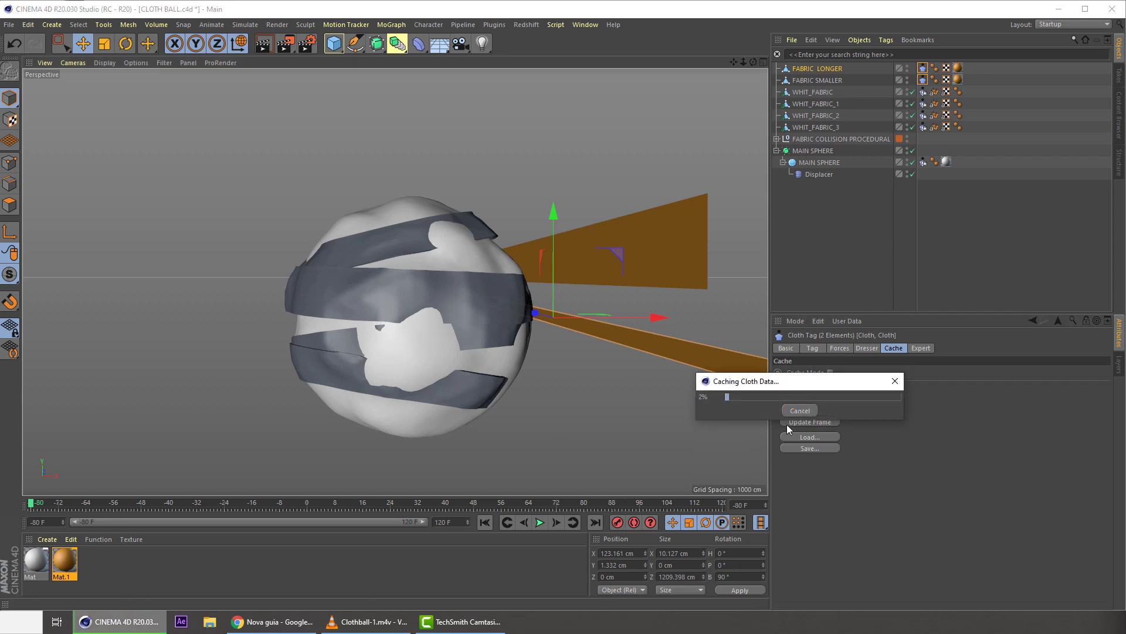
pyautogui.click(805, 410)
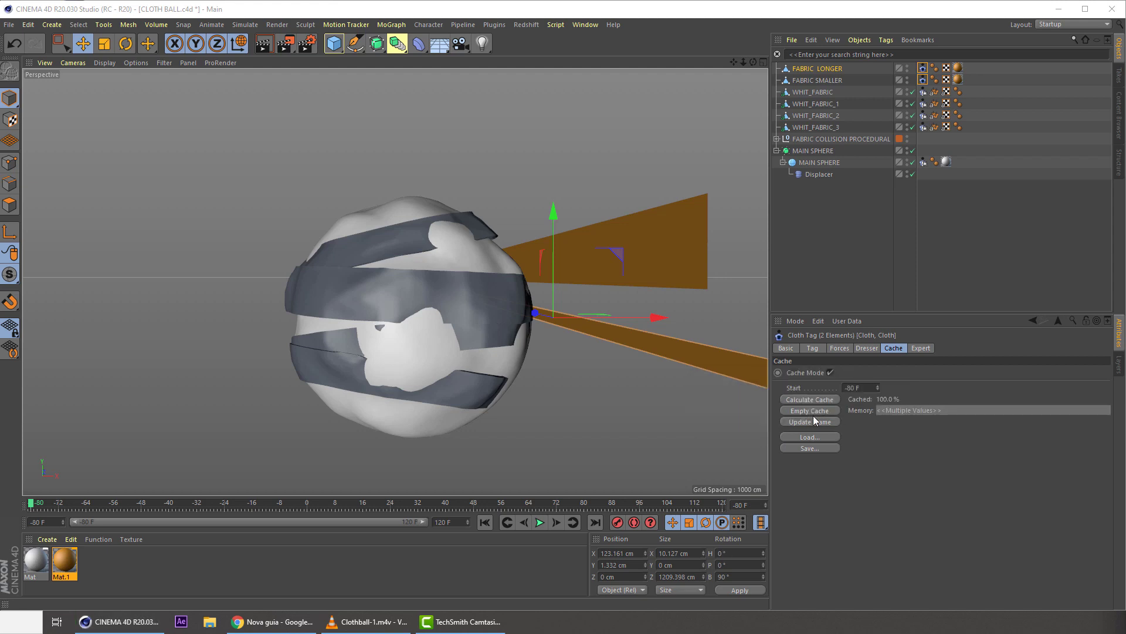
pyautogui.click(600, 436)
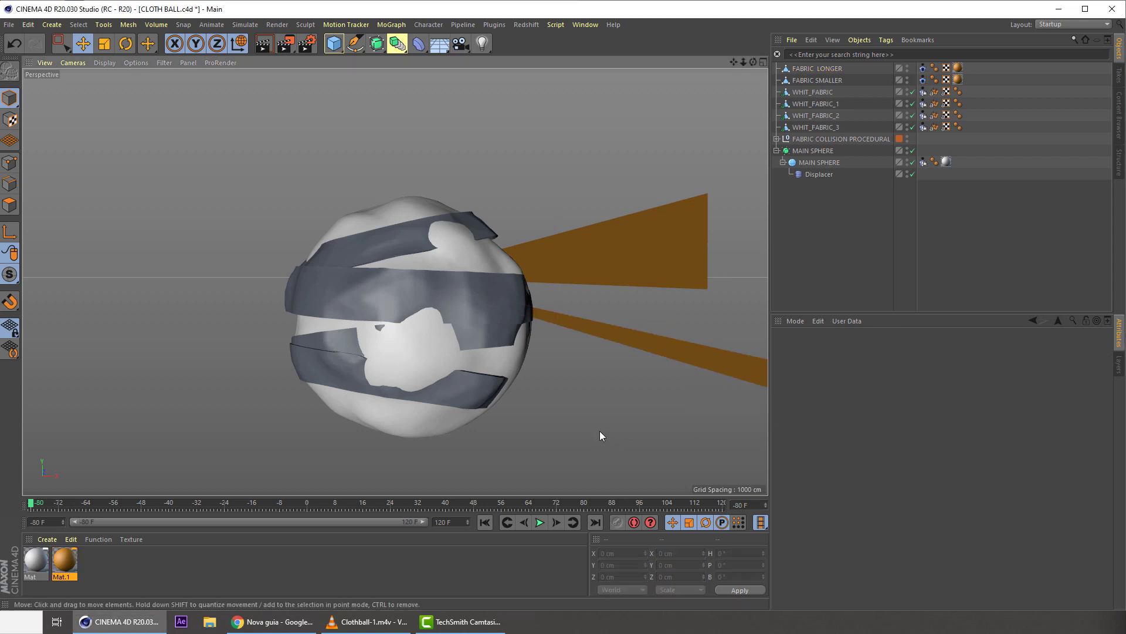
pyautogui.click(540, 521)
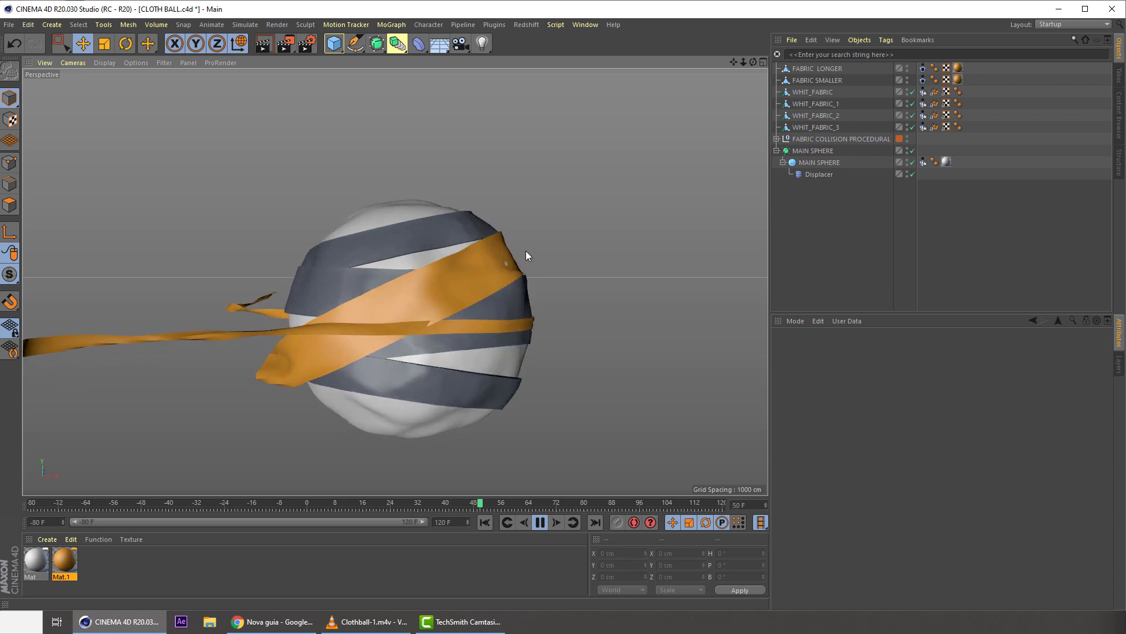
pyautogui.click(540, 523)
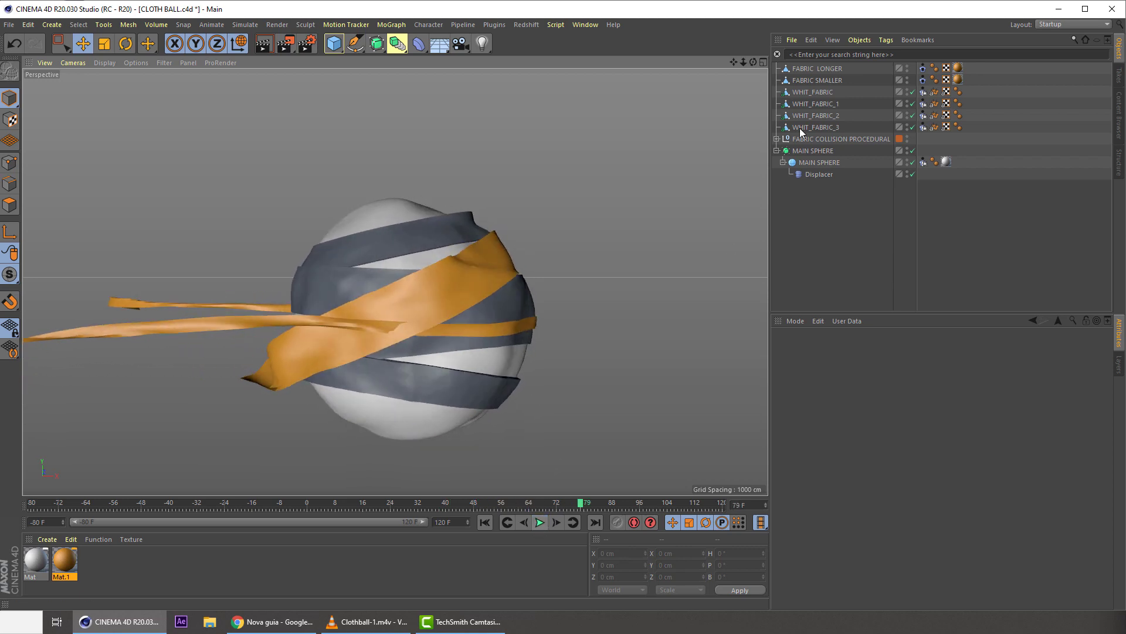
# - Set the Wind Turbulence Strength of the FABRIC LONGER cloth tag to 1
pyautogui.click(923, 68)
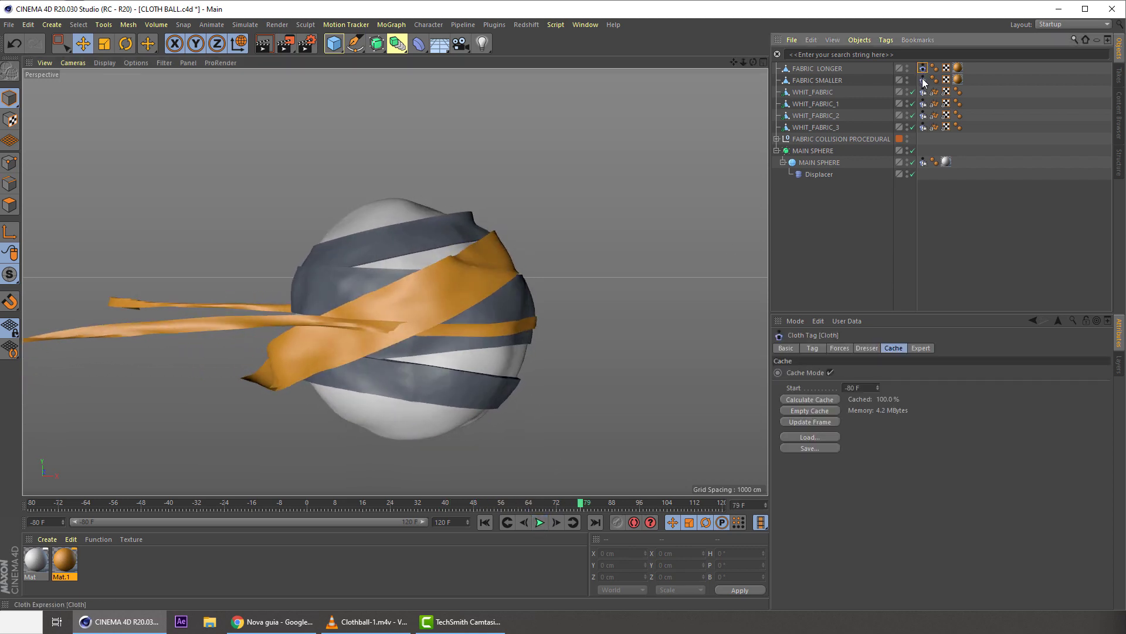
pyautogui.click(799, 71)
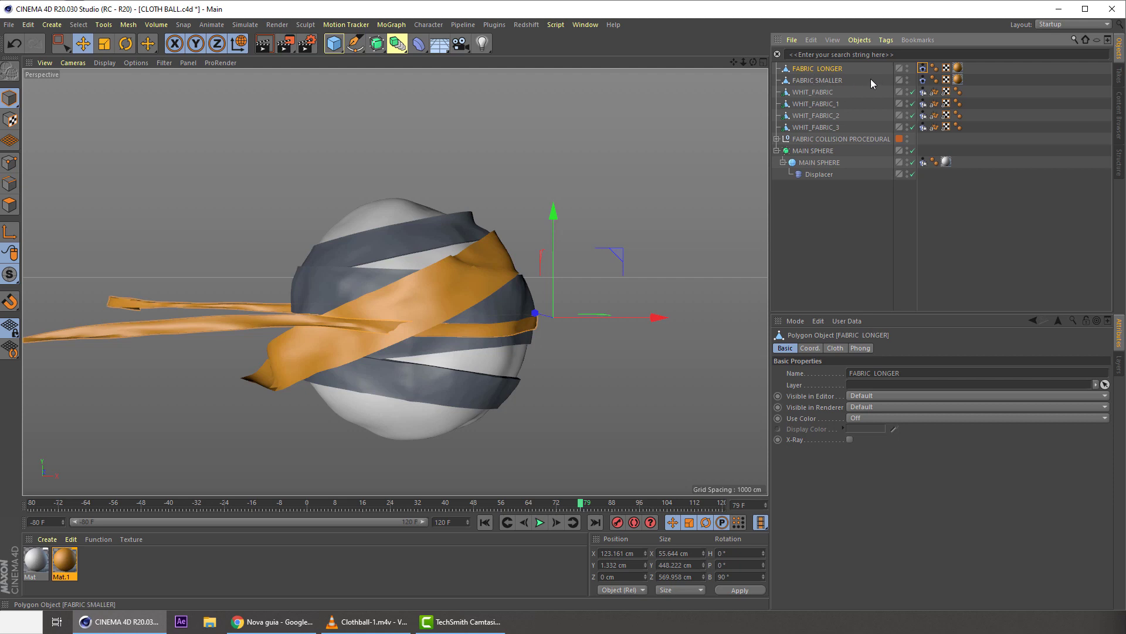
pyautogui.click(922, 68)
pyautogui.click(863, 350)
pyautogui.click(838, 349)
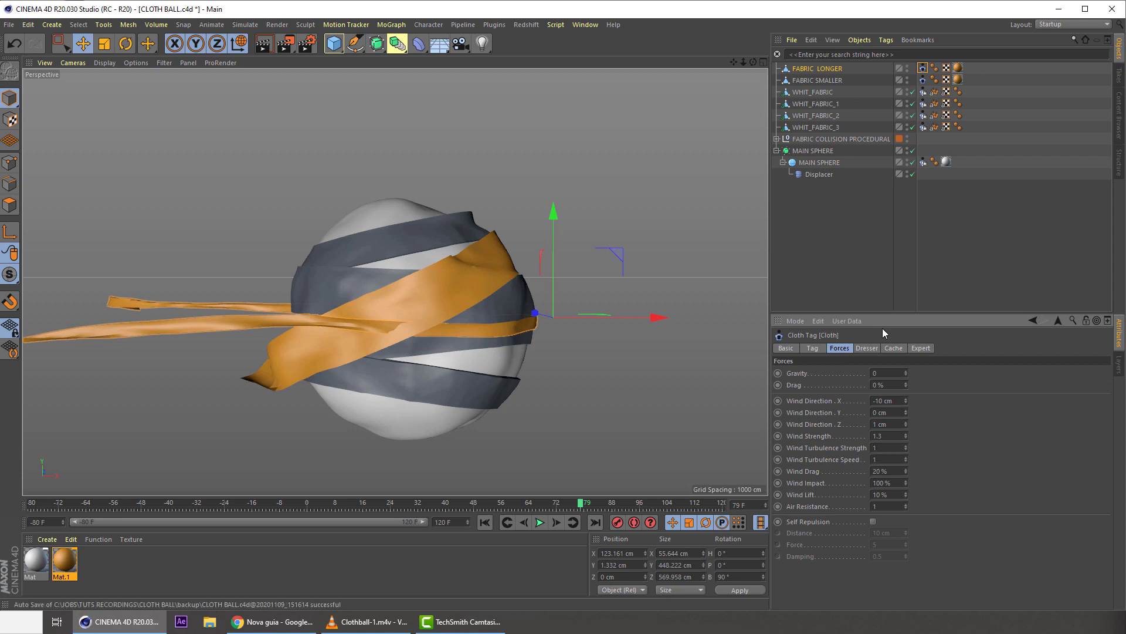
# - Set the FABRIC SMALLER cloth gravity to -0.05 and its Wind Turbulence Strength to 1, and return to the first frame
pyautogui.click(924, 80)
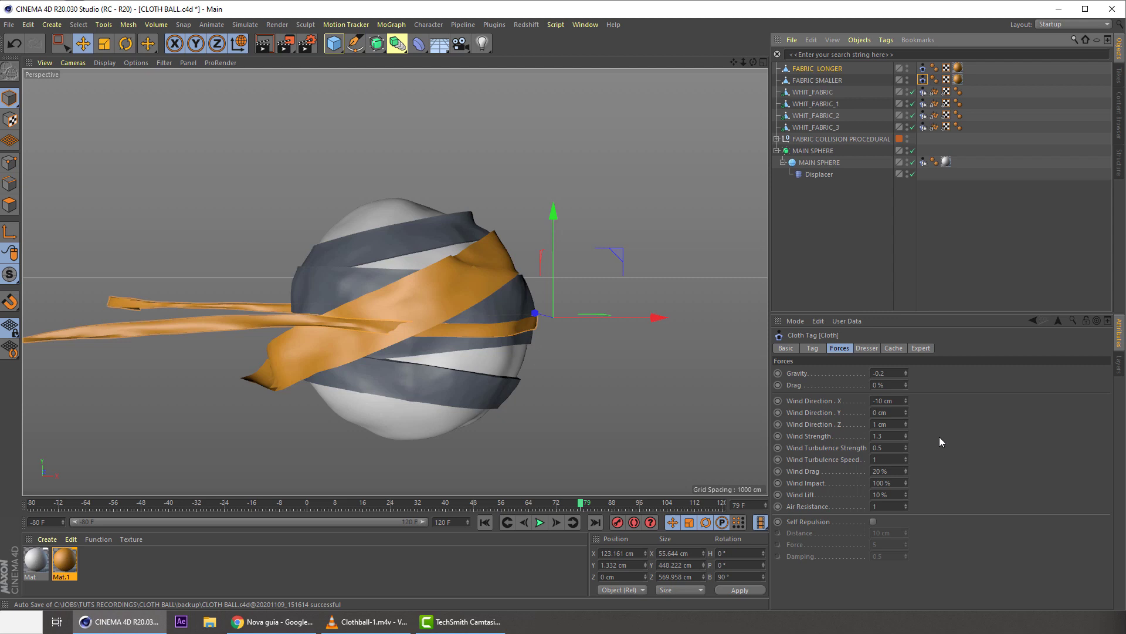
pyautogui.click(885, 373)
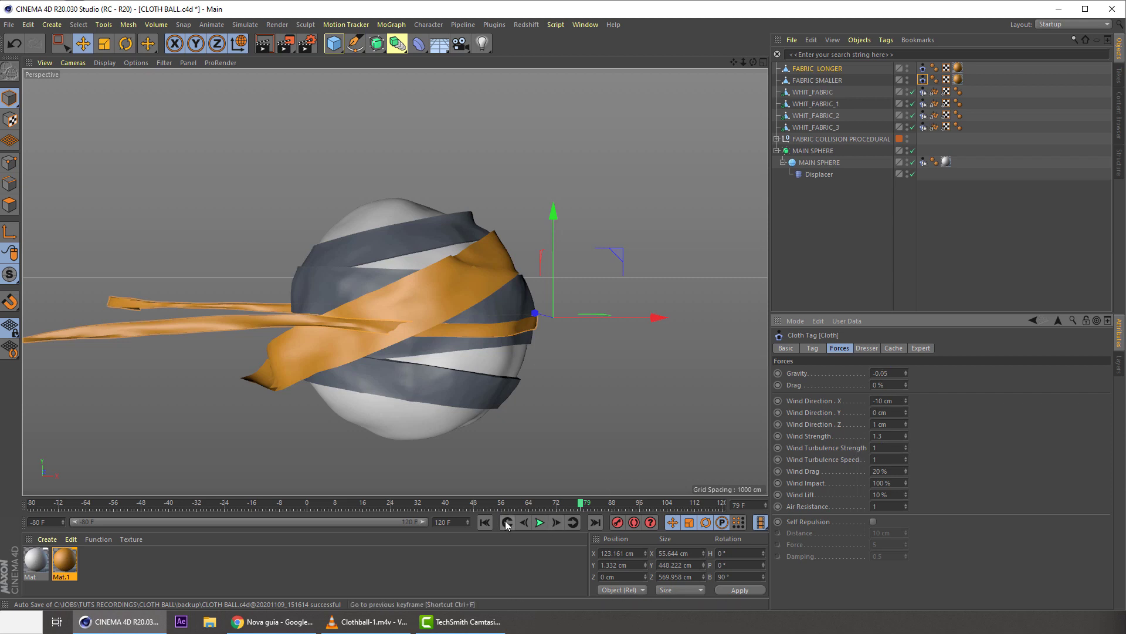
pyautogui.click(486, 523)
pyautogui.click(656, 388)
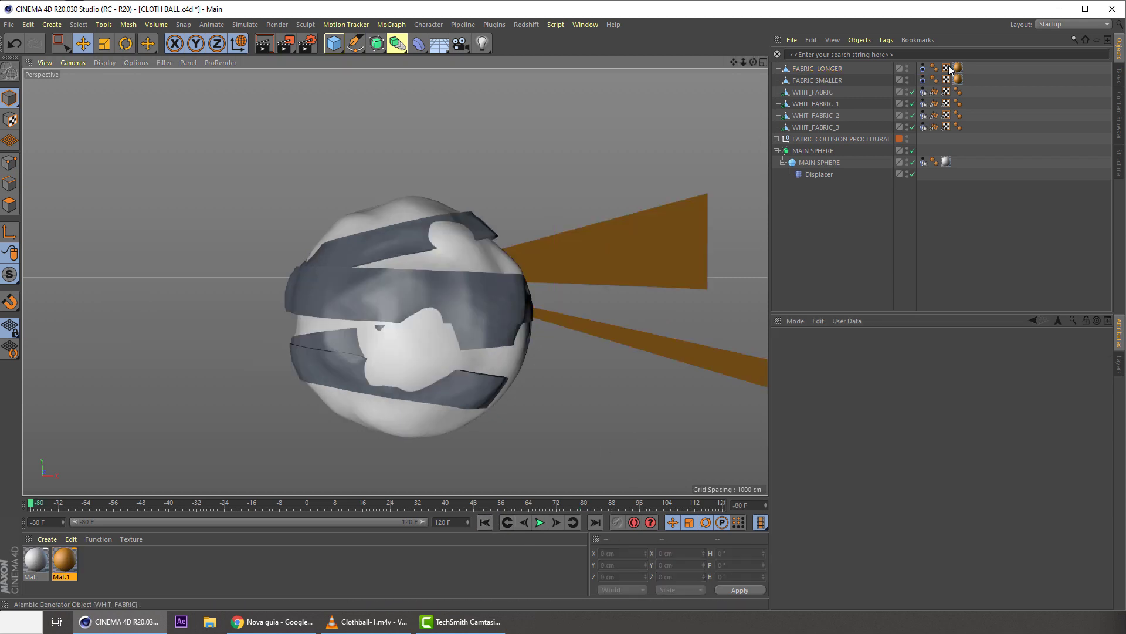
# - Empty and recalculate the cloth caches of FABRIC LONGER and FABRIC SMALLER, and play the simulation to check their motion
pyautogui.click(922, 69)
pyautogui.keyDown('shift'); pyautogui.click(922, 80); pyautogui.keyUp('shift')
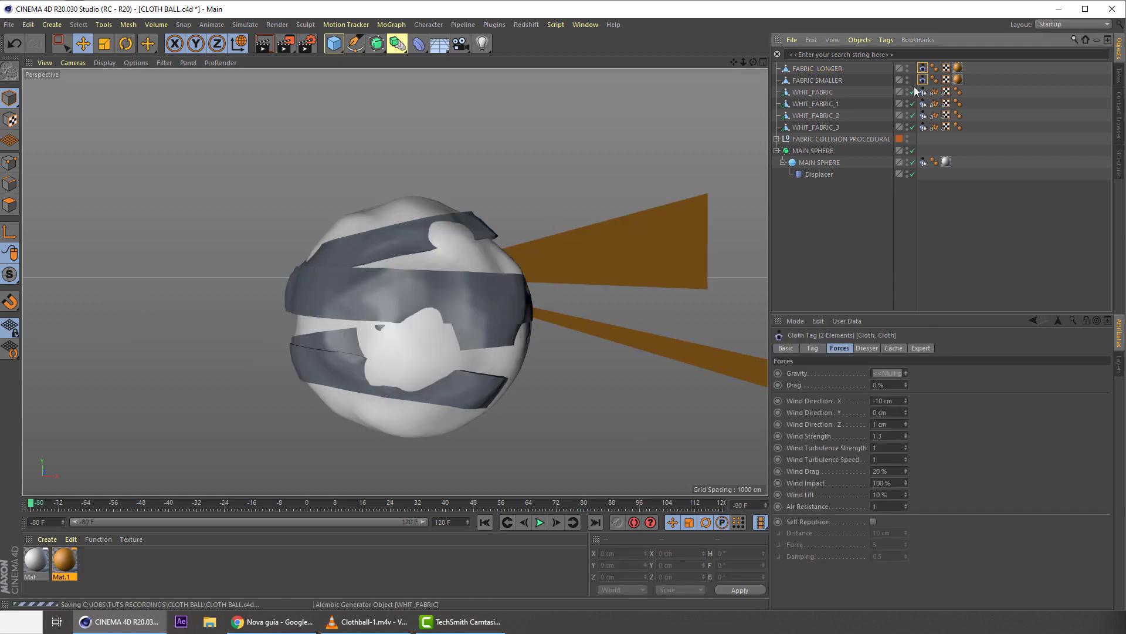
pyautogui.click(892, 348)
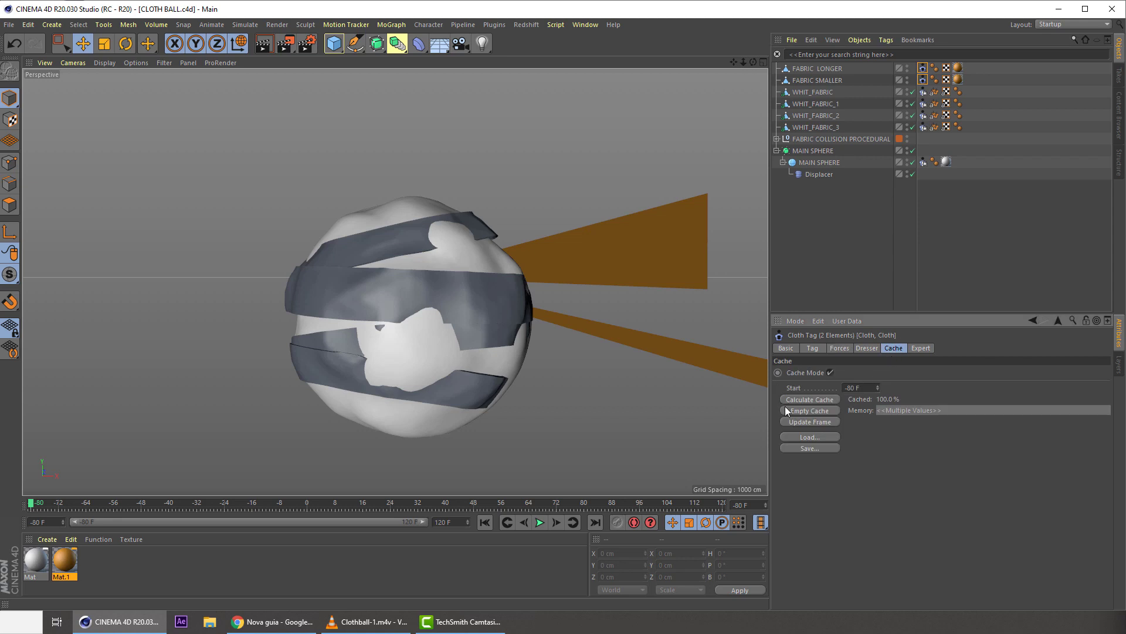
pyautogui.click(799, 411)
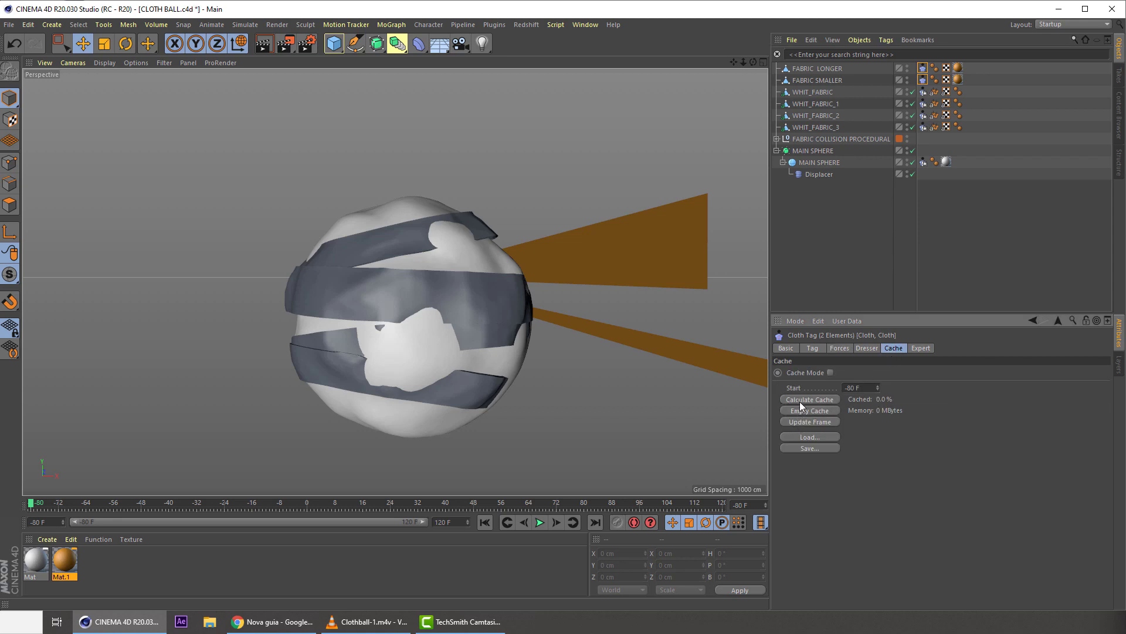
pyautogui.click(800, 401)
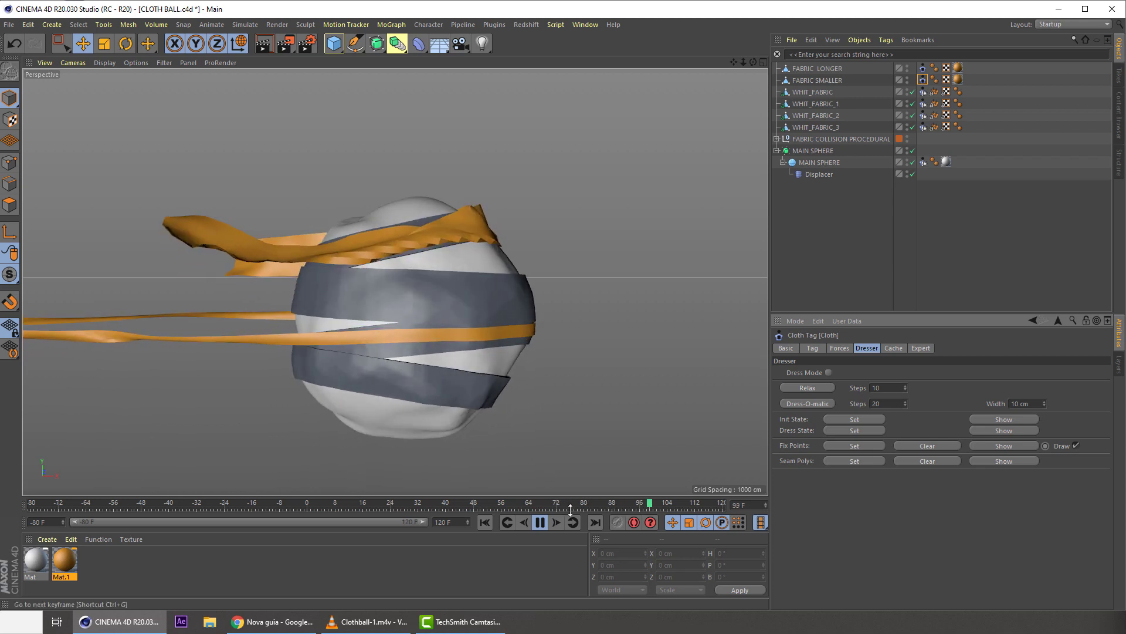
pyautogui.click(540, 523)
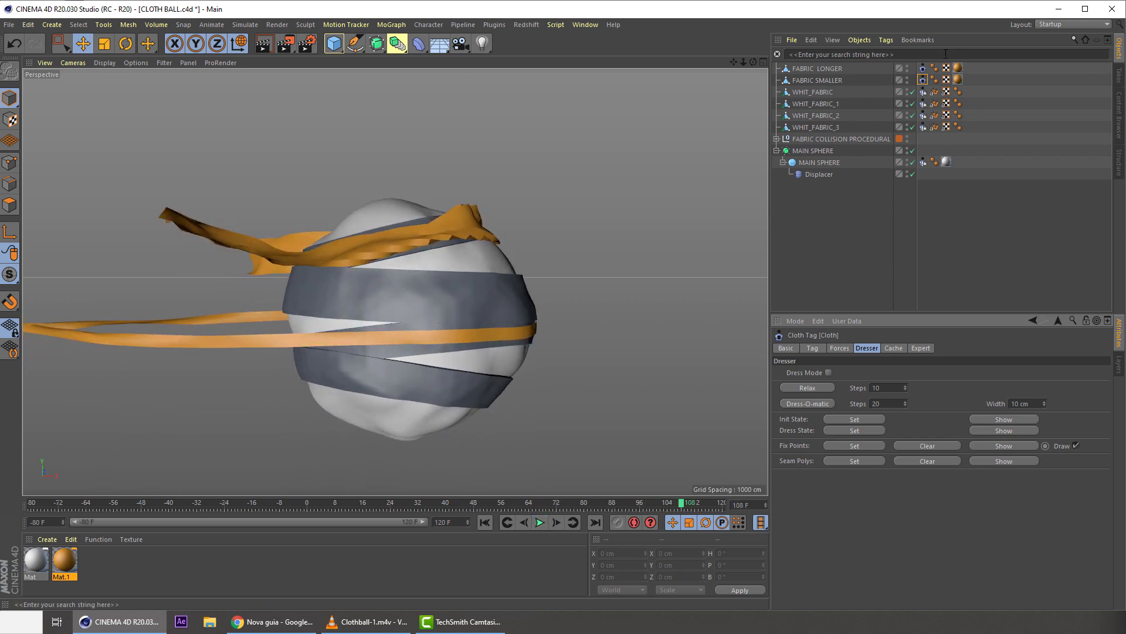
# - Set the gravity of the FABRIC SMALLER cloth tag to -0.1
pyautogui.click(827, 80)
pyautogui.click(922, 81)
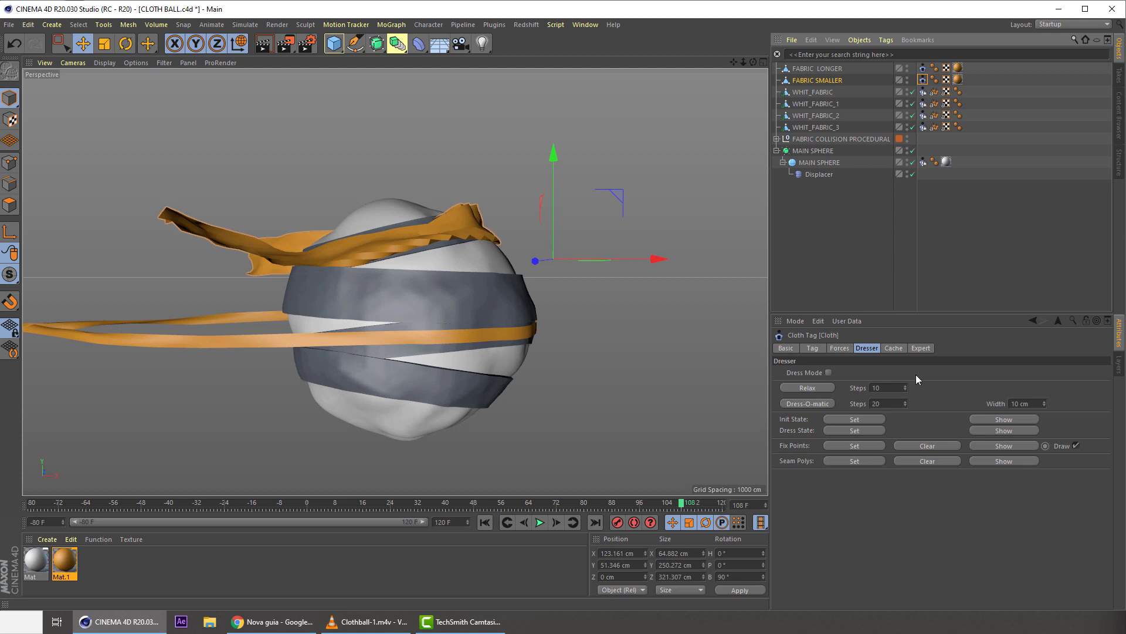
pyautogui.click(893, 348)
pyautogui.click(860, 348)
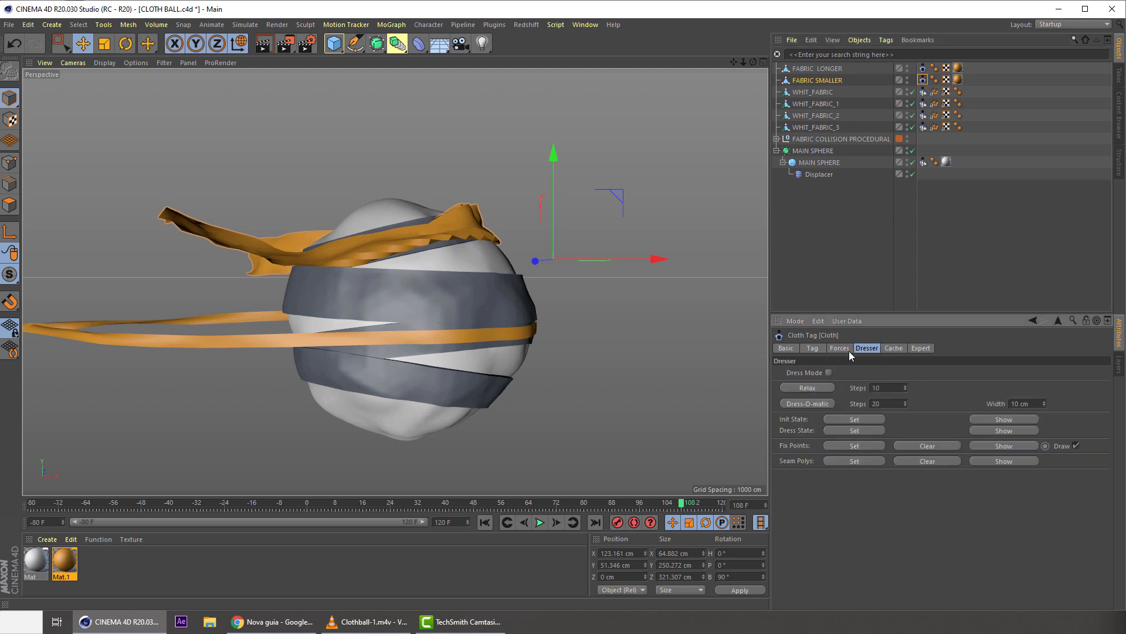
pyautogui.click(845, 351)
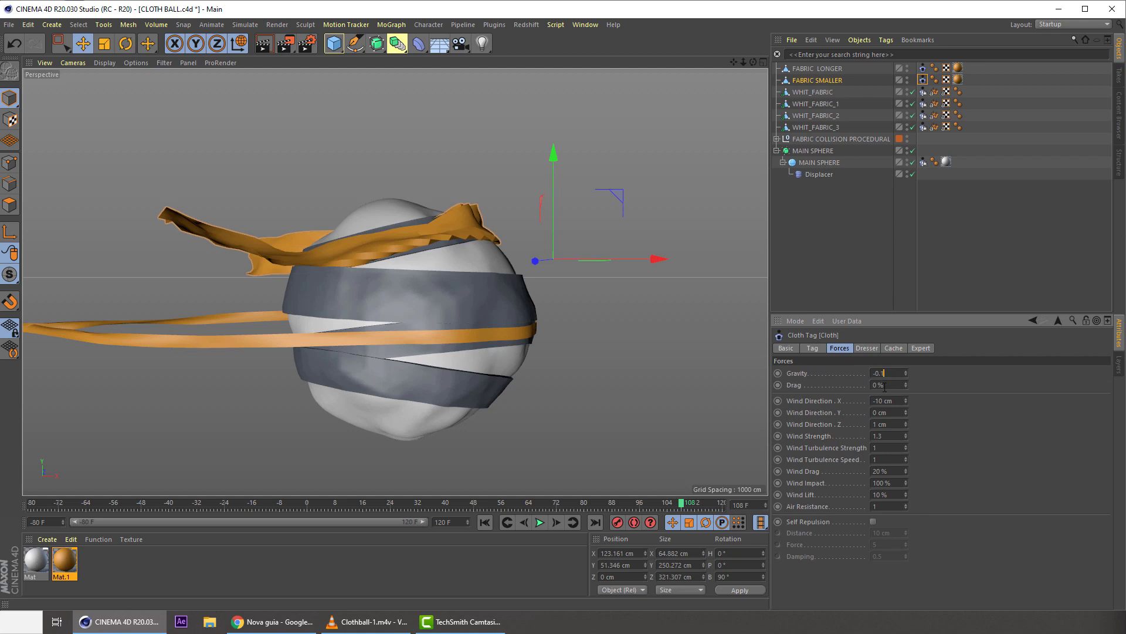
pyautogui.click(941, 89)
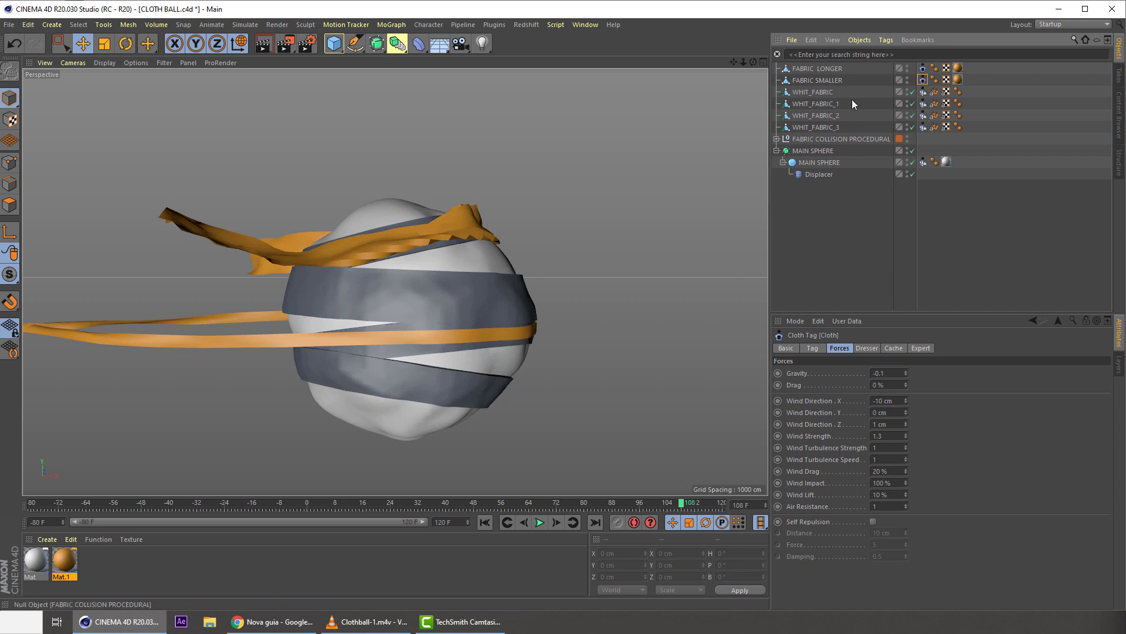
# - Set the mass of the FABRIC SMALLER cloth tag to 2 and check the same property on FABRIC LONGER
pyautogui.click(888, 347)
pyautogui.click(867, 347)
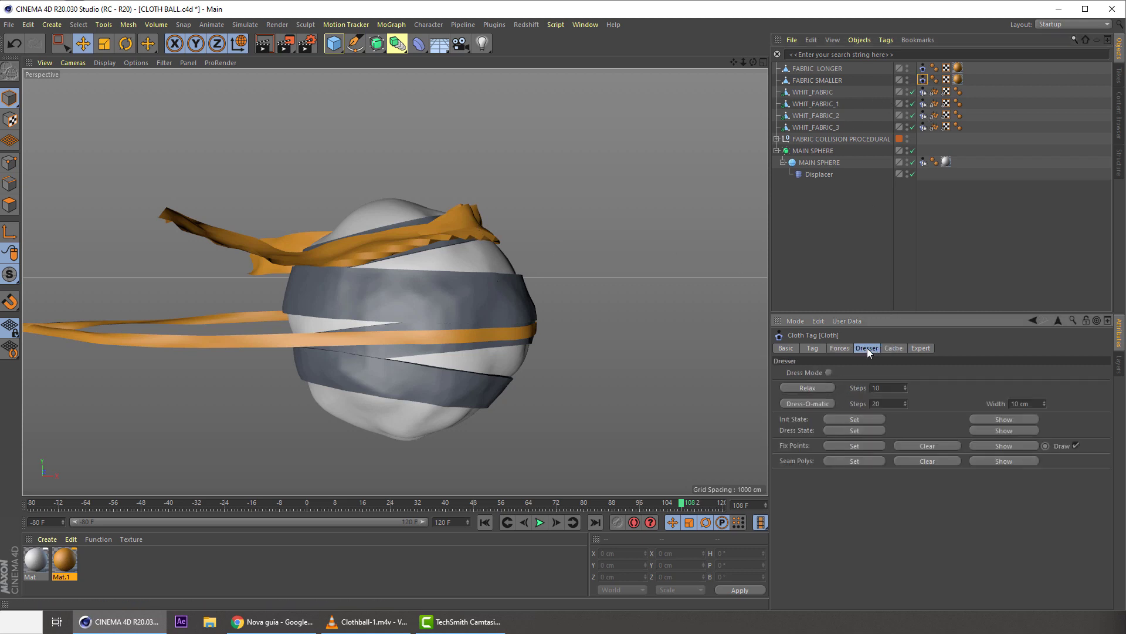
pyautogui.click(813, 348)
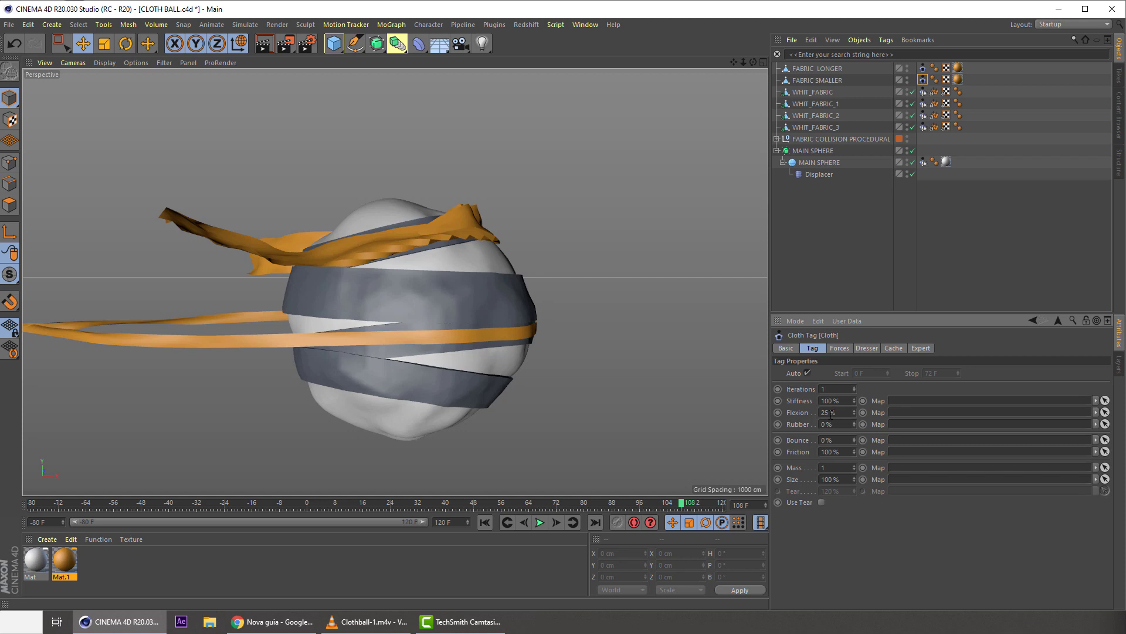
pyautogui.moveTo(831, 470); pyautogui.dragTo(803, 477)
pyautogui.click(922, 68)
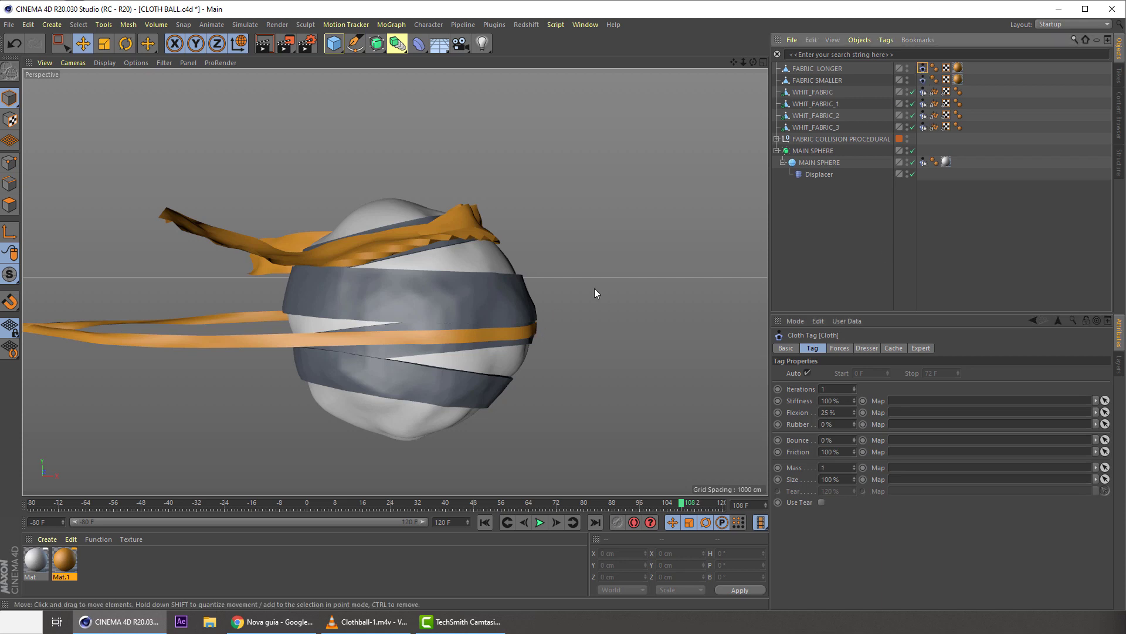
pyautogui.click(827, 68)
pyautogui.click(465, 232)
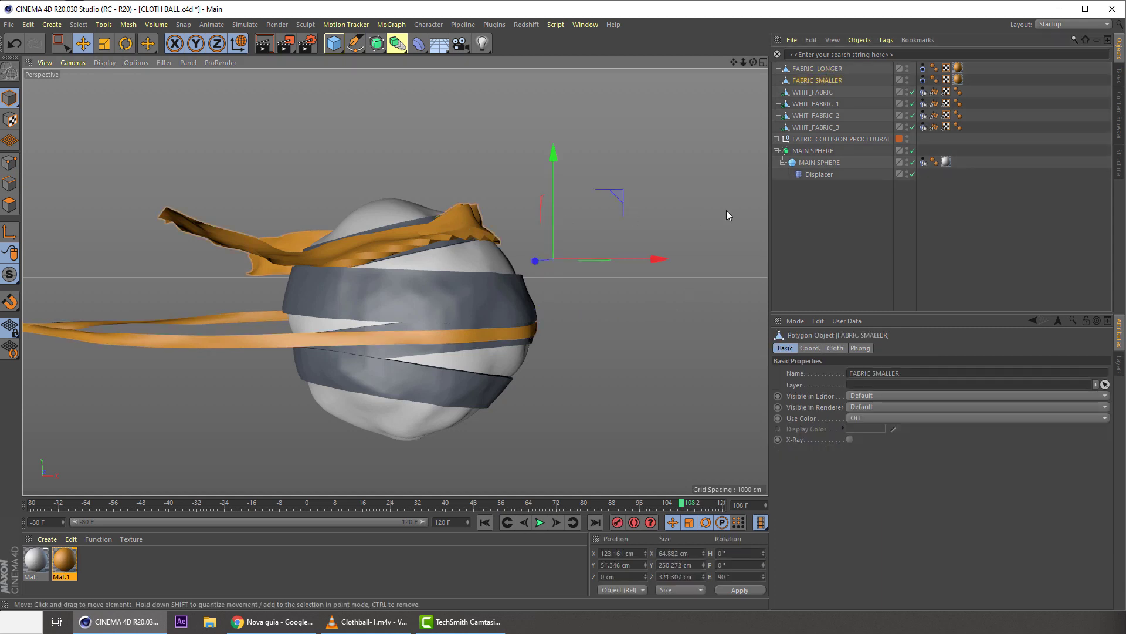
# - Empty and recalculate the FABRIC SMALLER cloth cache, play the simulation briefly, and return to the first frame
pyautogui.click(923, 80)
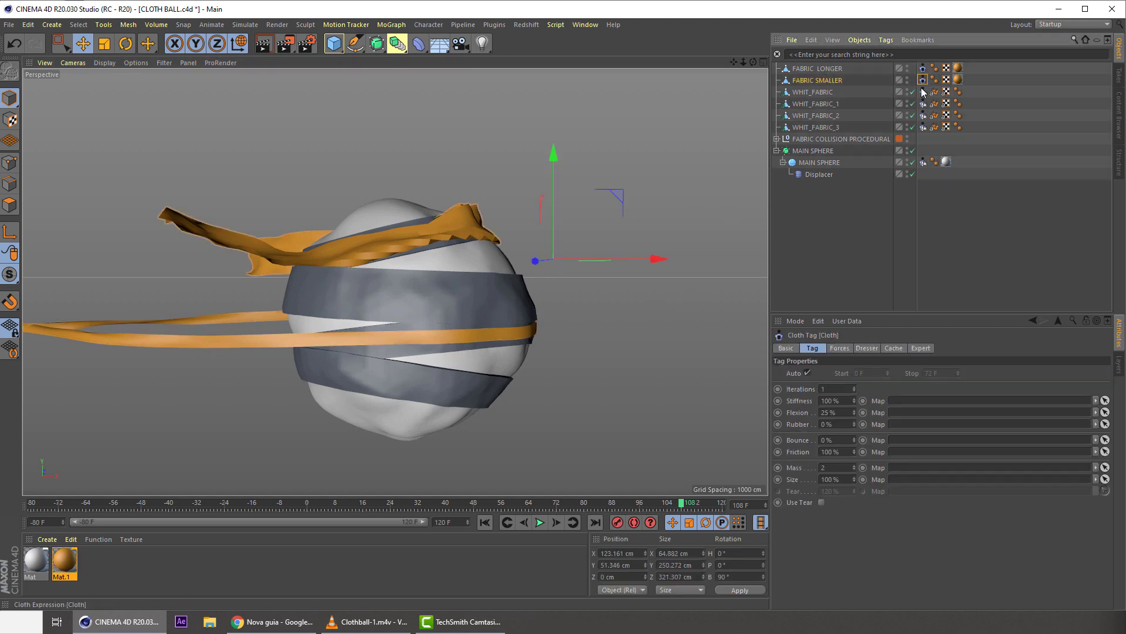
pyautogui.click(894, 350)
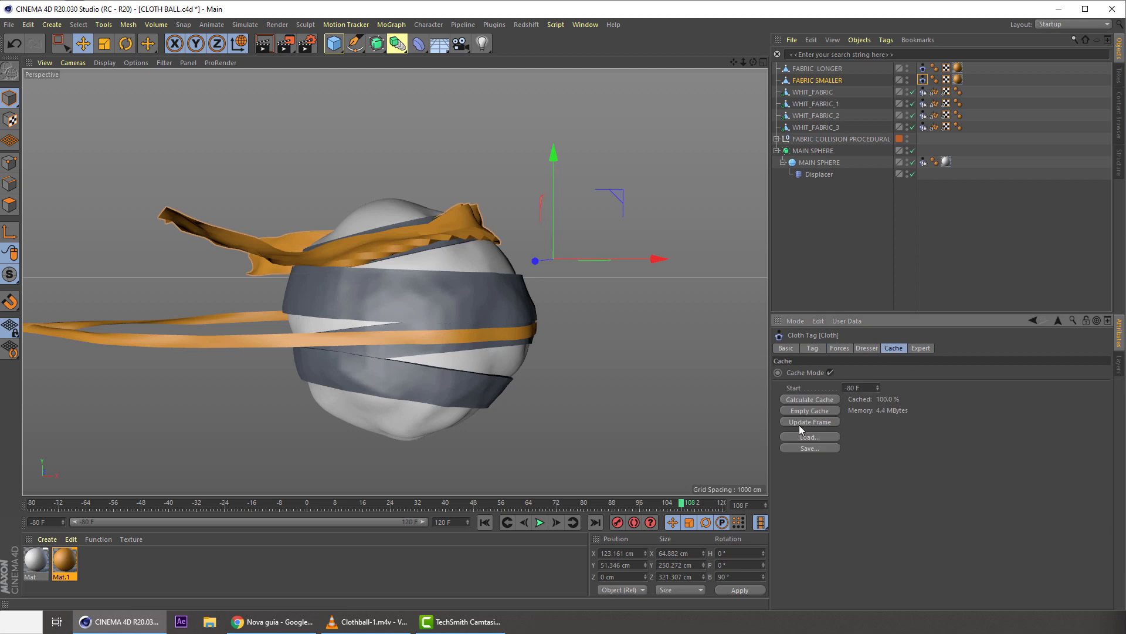
pyautogui.click(805, 410)
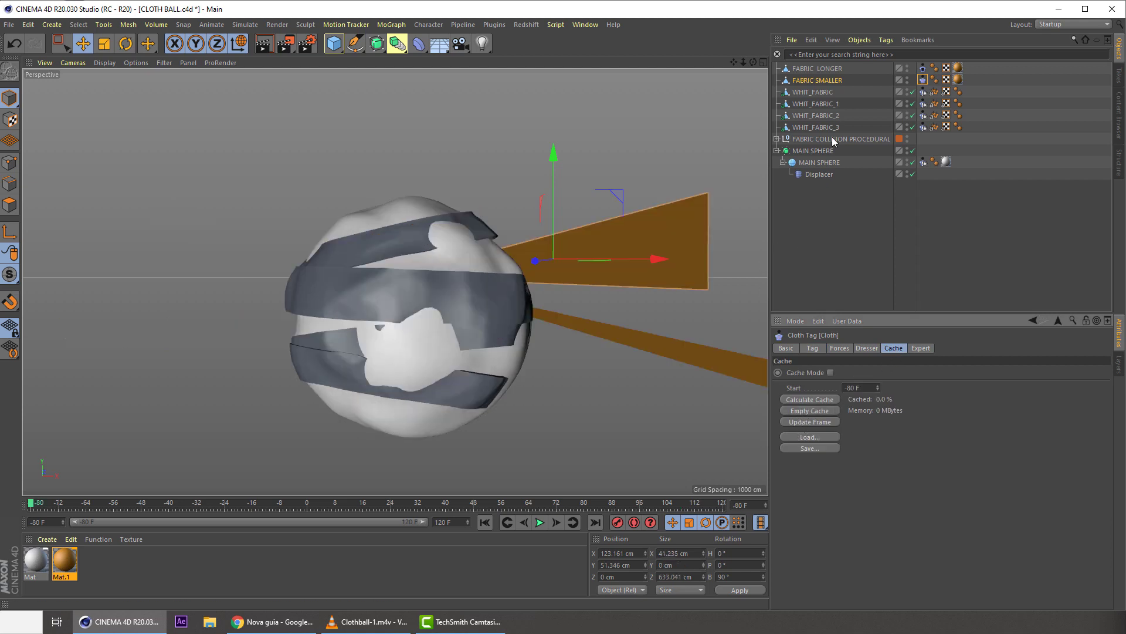
pyautogui.click(809, 400)
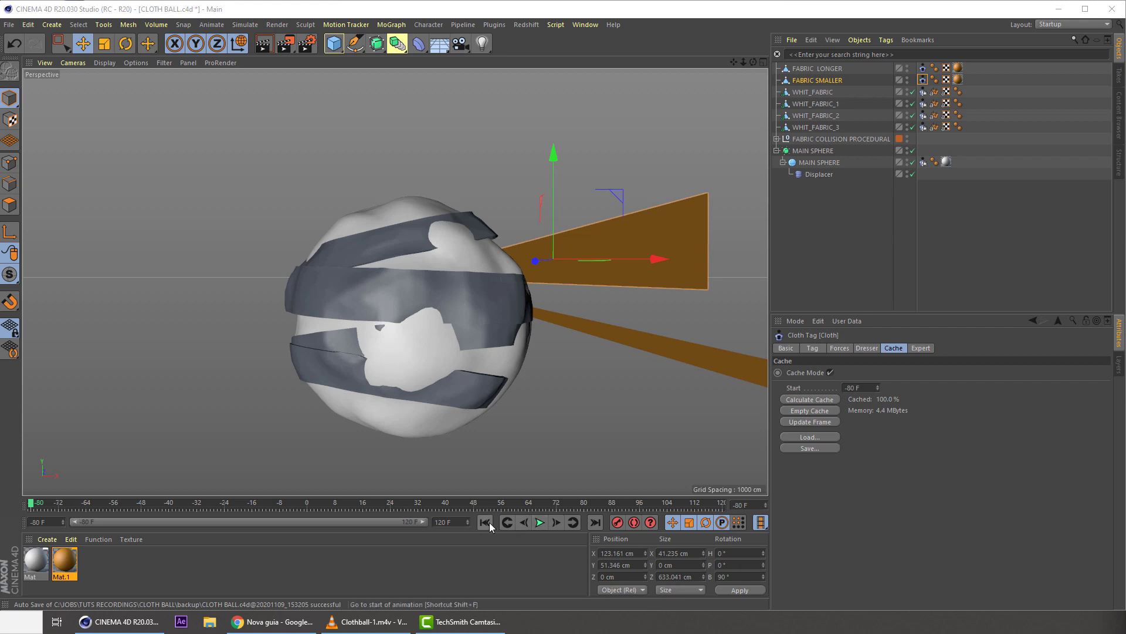
pyautogui.click(540, 522)
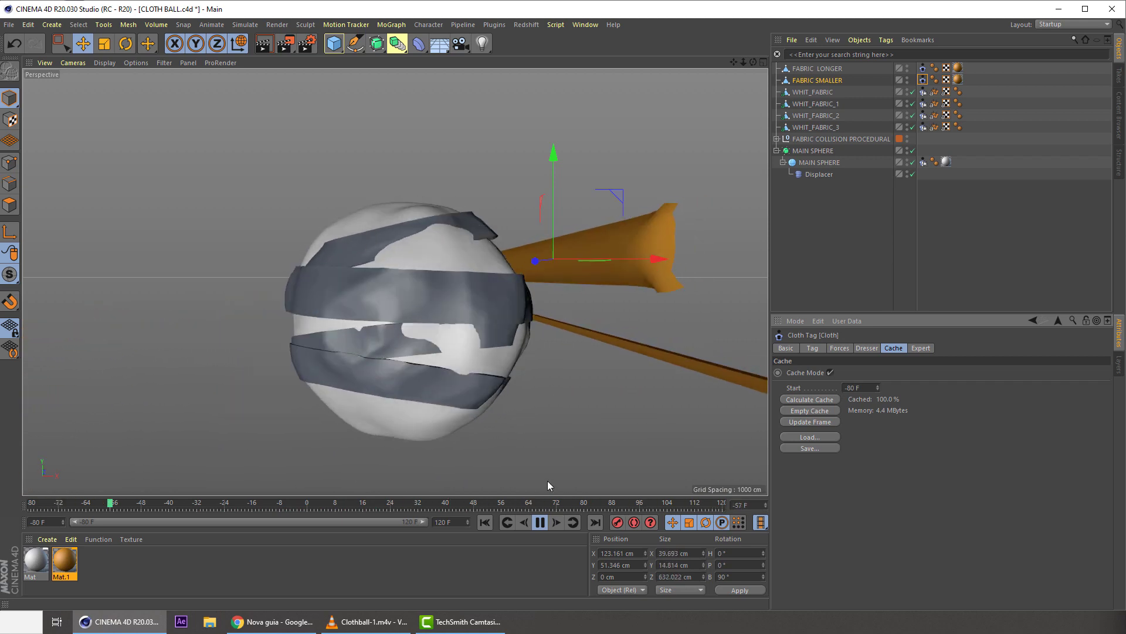
pyautogui.click(540, 523)
pyautogui.click(478, 522)
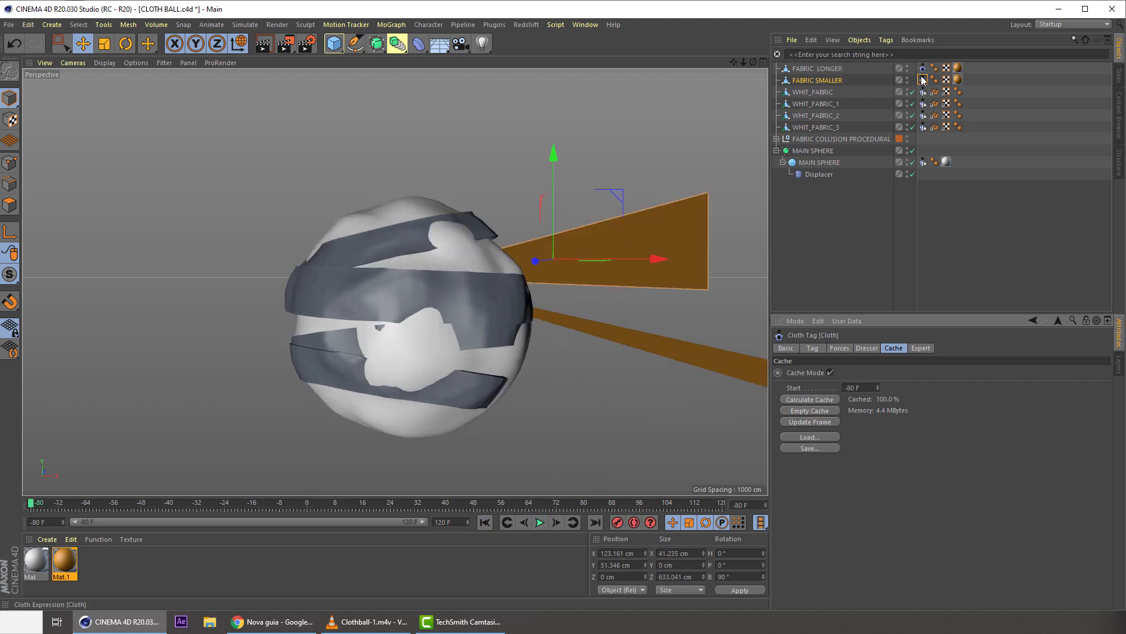
# - Set the gravity of the FABRIC SMALLER cloth tag to -0.05
pyautogui.click(865, 348)
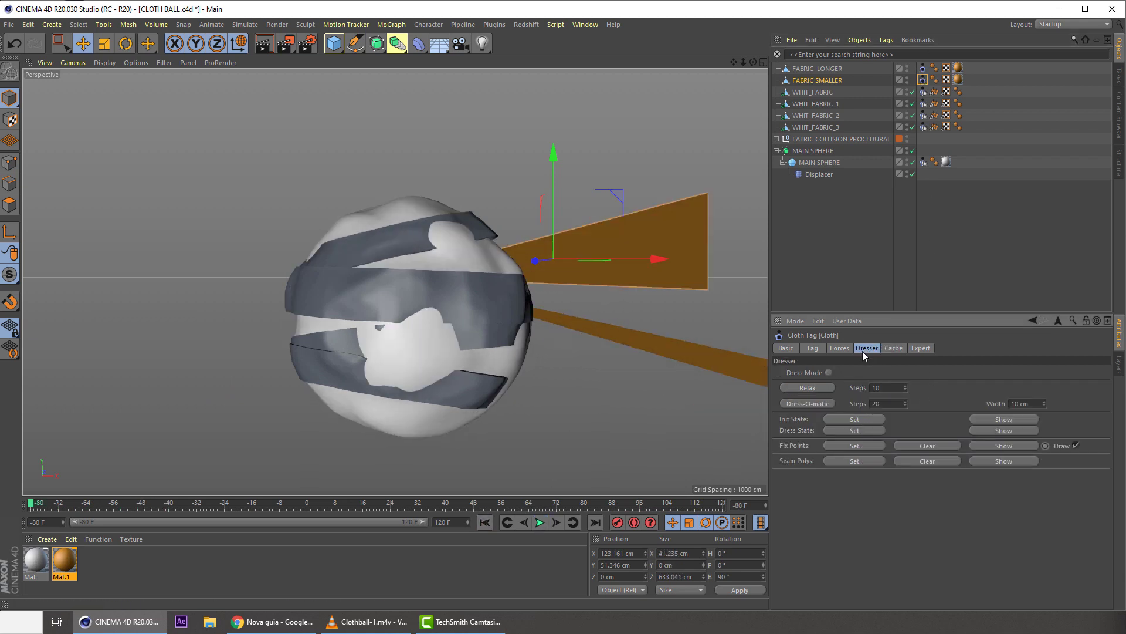
pyautogui.click(840, 349)
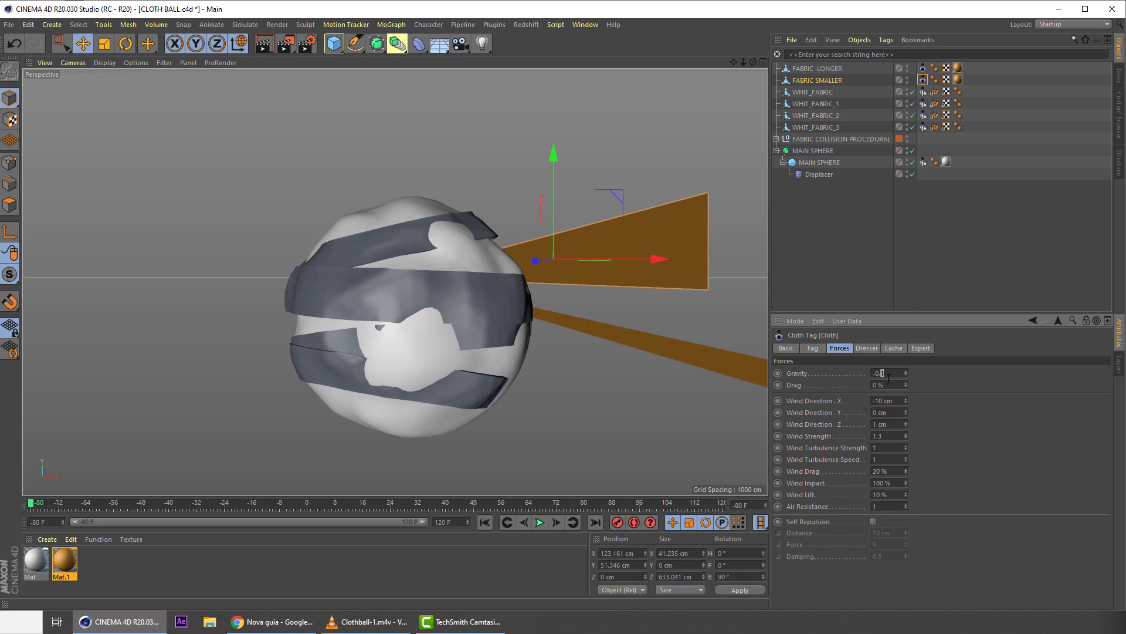
pyautogui.write('05')
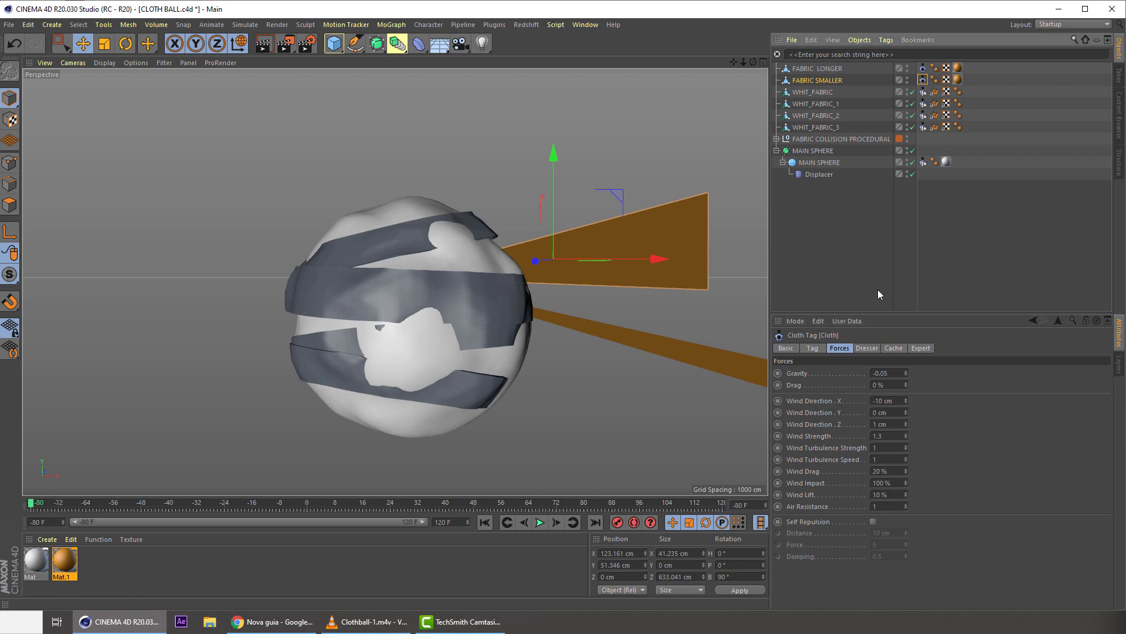
pyautogui.click(858, 349)
pyautogui.click(830, 350)
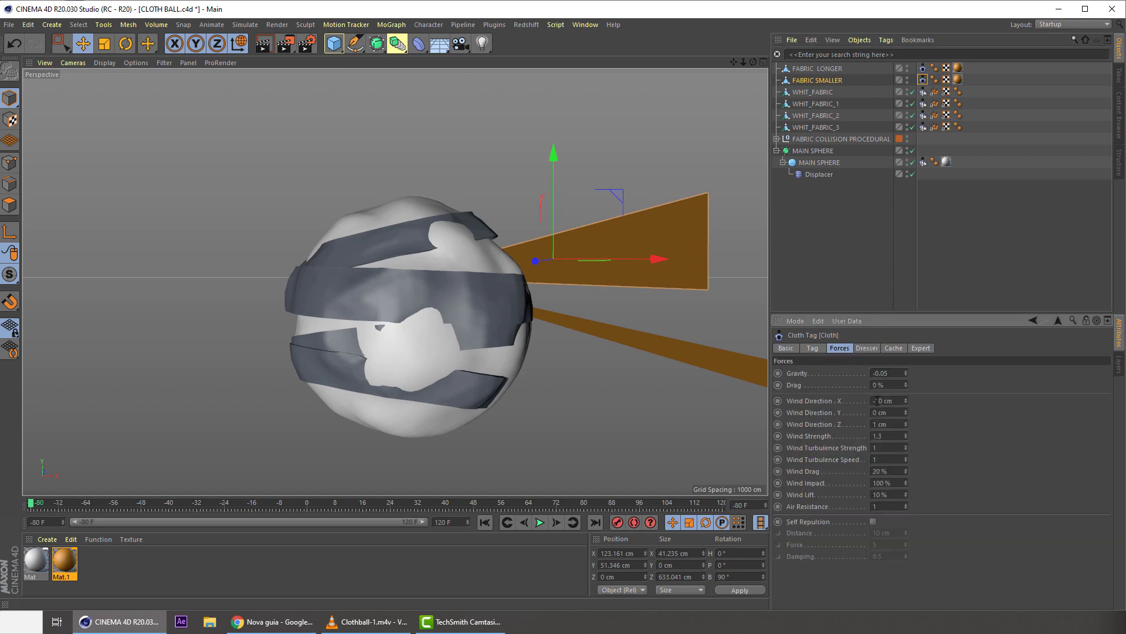
pyautogui.click(888, 437)
# - Recalculate the cloth cache of FABRIC SMALLER with the reduced gravity and clear the selection
pyautogui.click(886, 348)
pyautogui.click(805, 399)
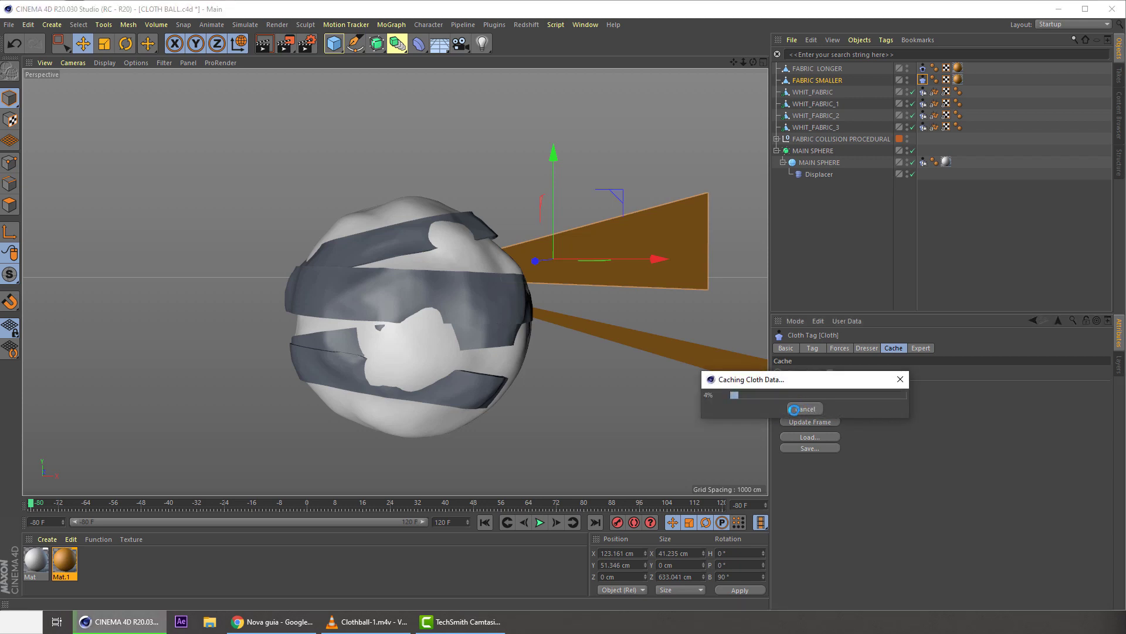
pyautogui.click(794, 409)
pyautogui.click(638, 427)
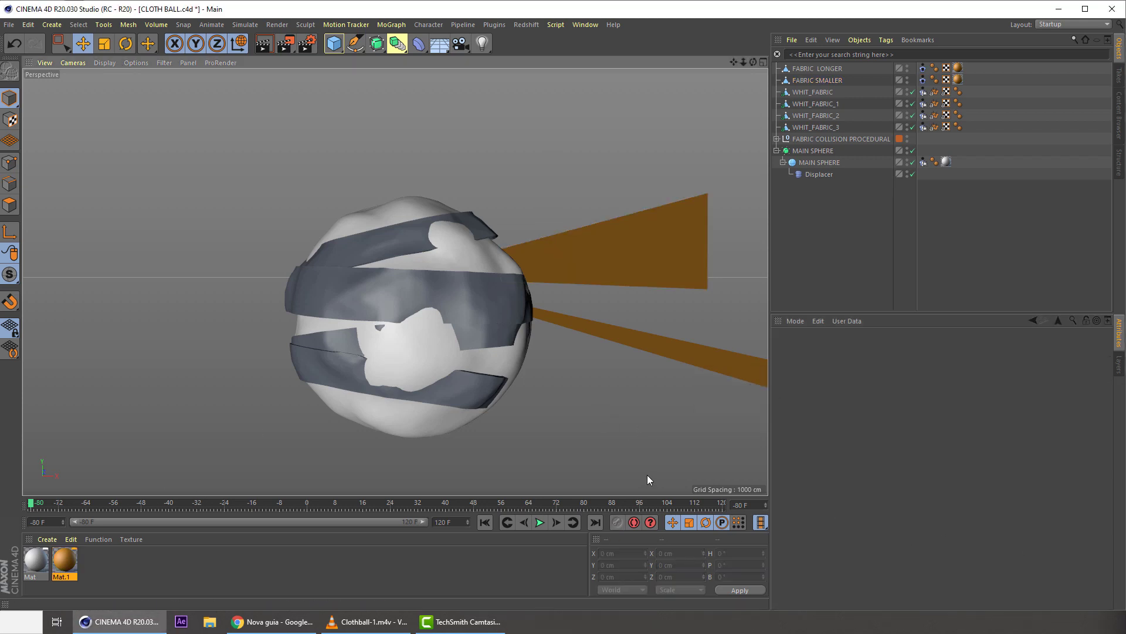
# - Play the simulation from the first frame and scrub through the timeline to frame 111 to examine the strips' motion
pyautogui.click(534, 525)
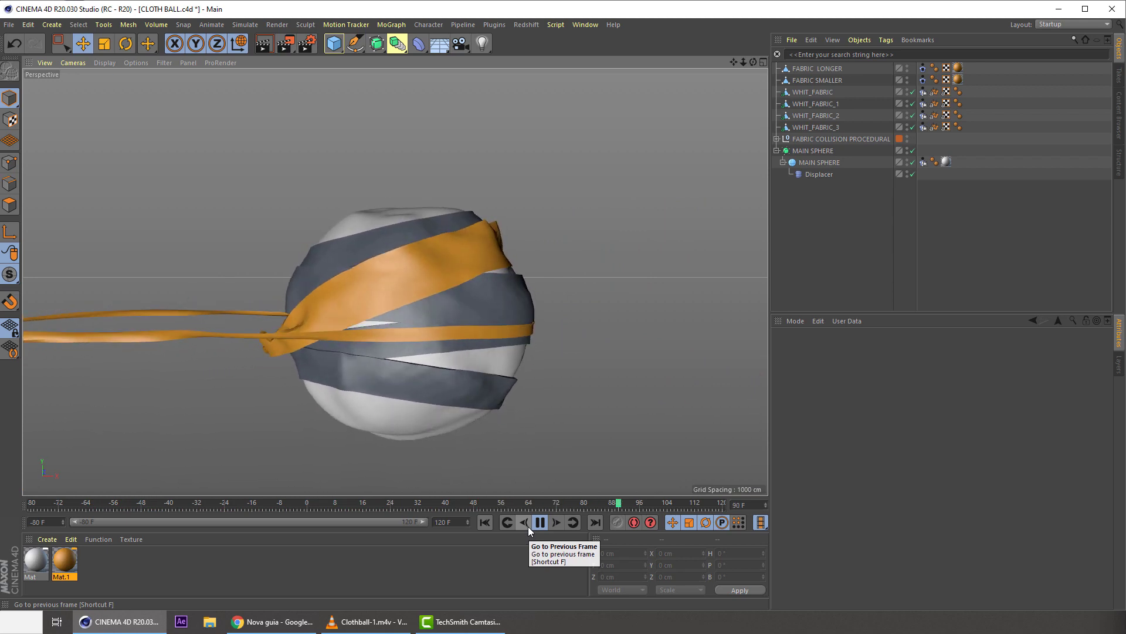
pyautogui.click(484, 522)
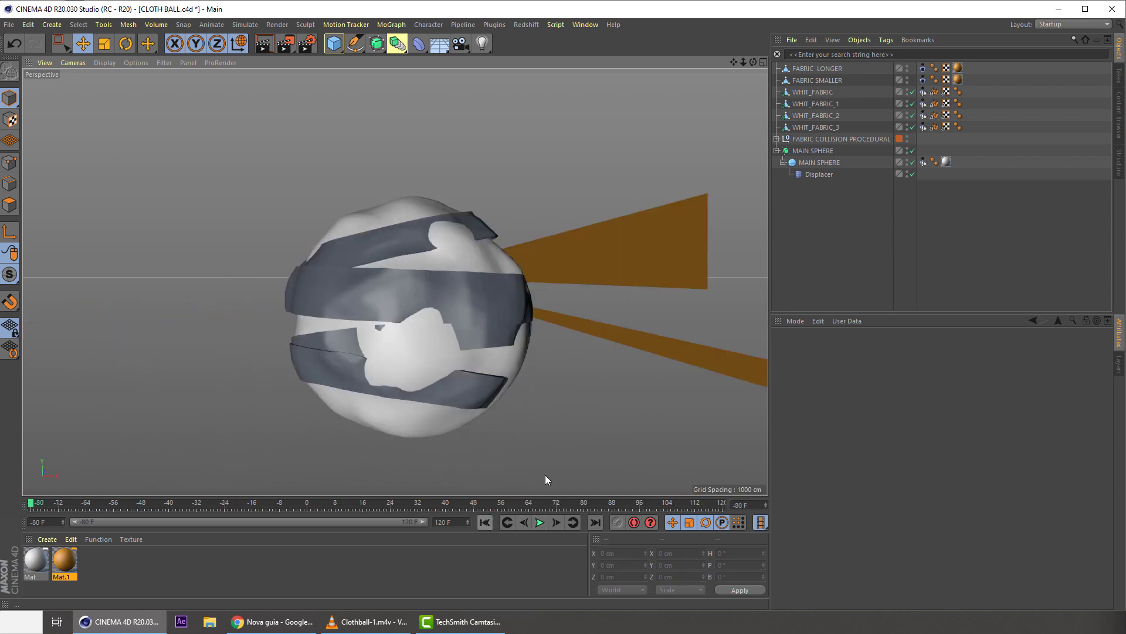
pyautogui.click(539, 522)
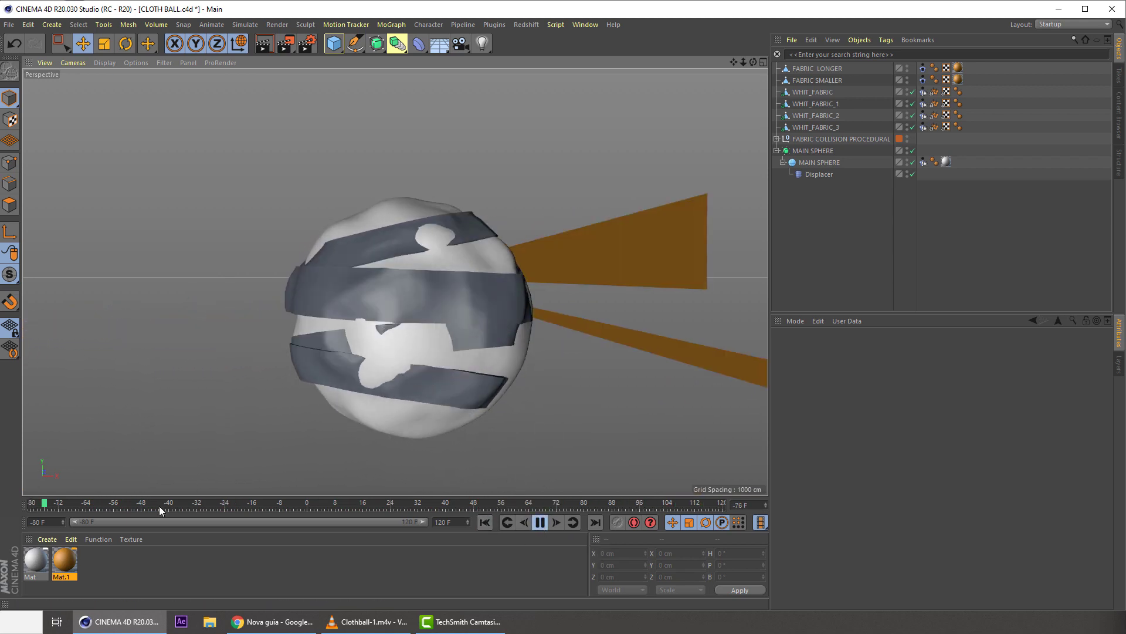
pyautogui.click(539, 523)
pyautogui.moveTo(171, 498); pyautogui.dragTo(693, 499)
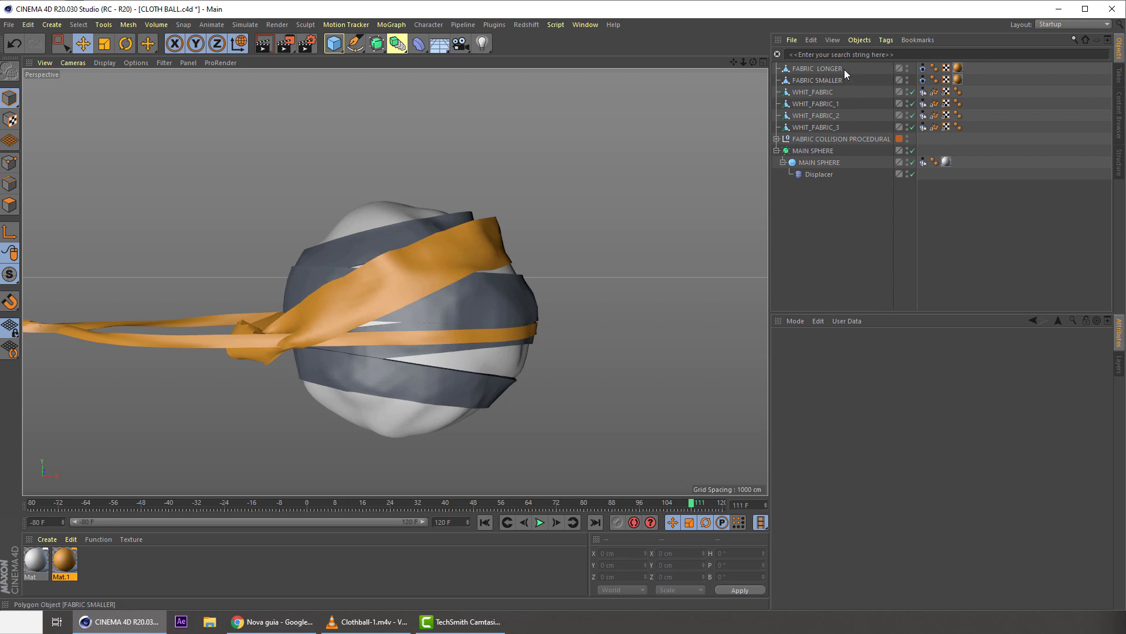
# - Set the FABRIC SMALLER cloth gravity to 0, its Wind Turbulence Strength to 1.3 and its Wind Strength to 1
pyautogui.click(923, 80)
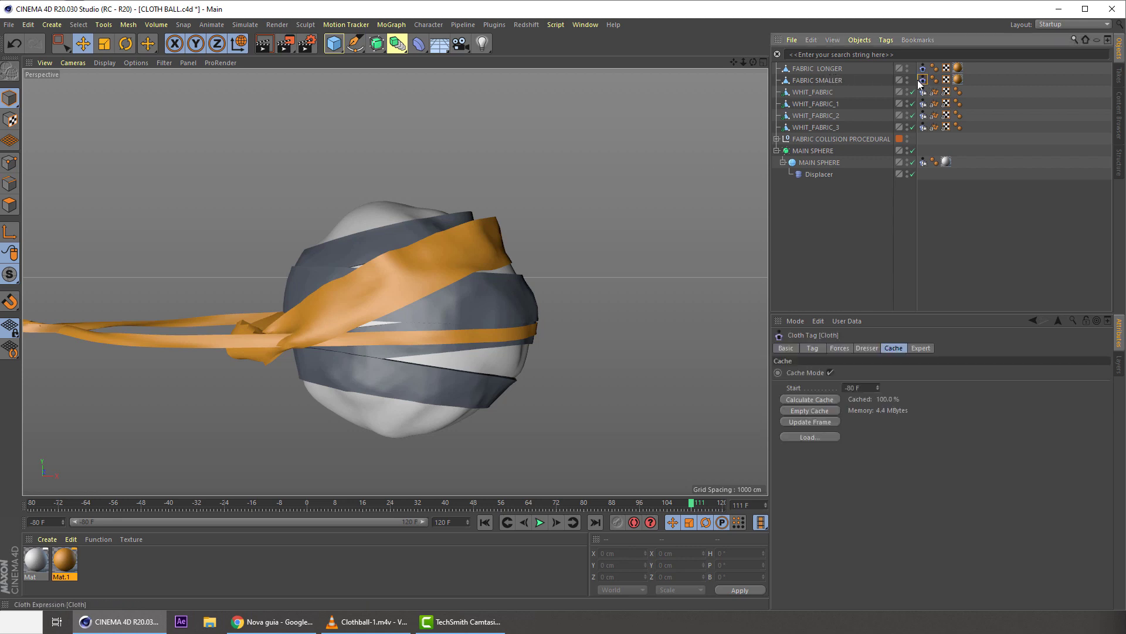
pyautogui.click(837, 81)
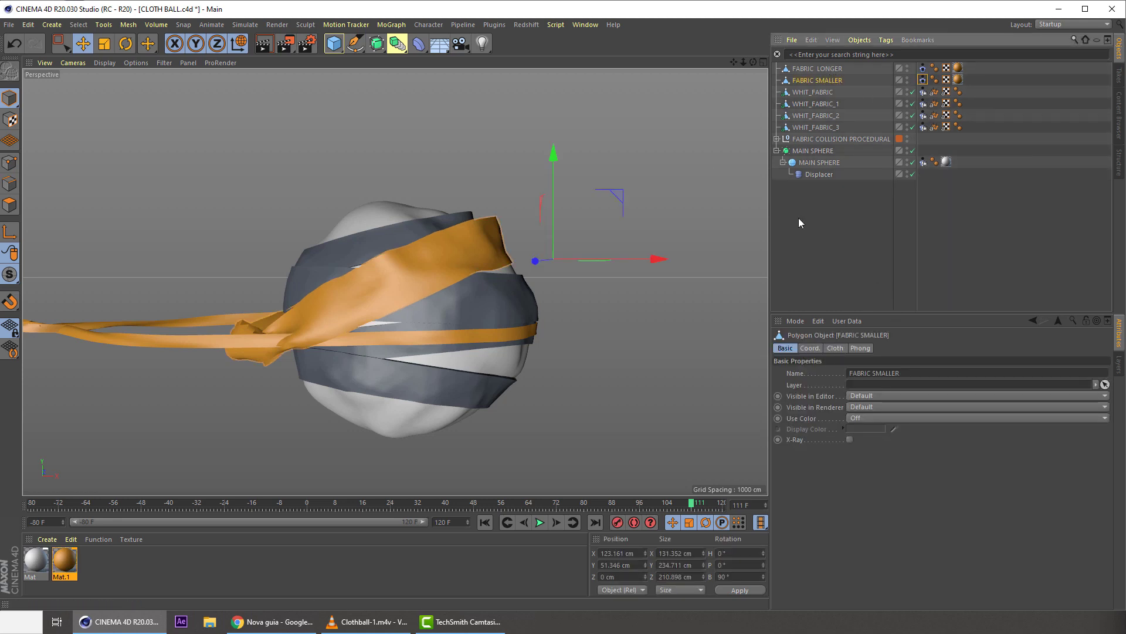
pyautogui.click(835, 349)
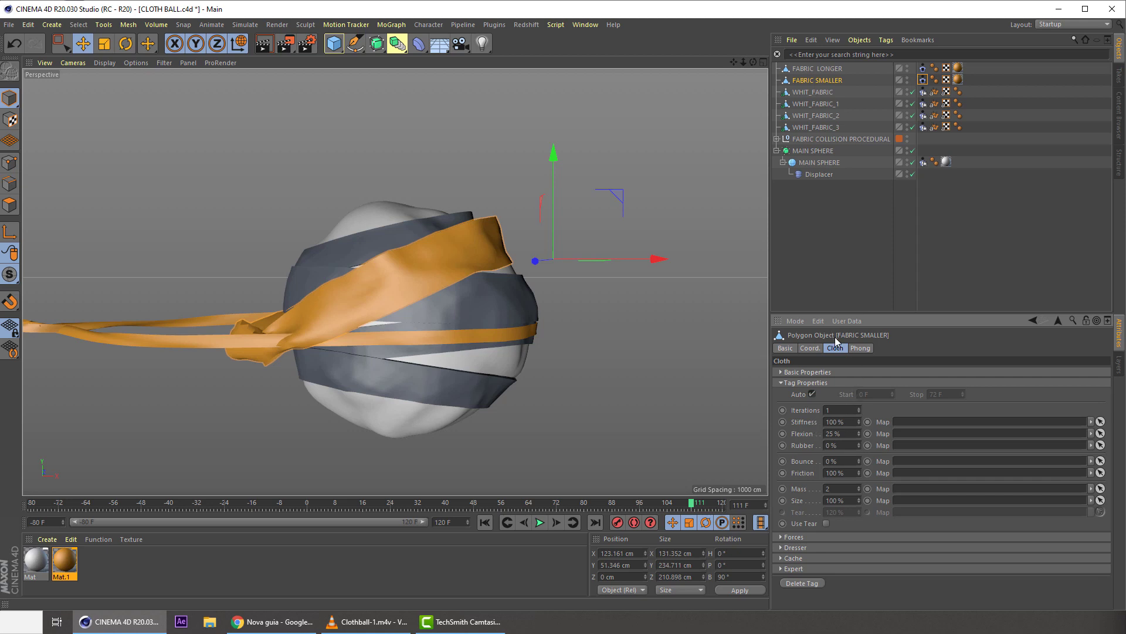
pyautogui.click(922, 81)
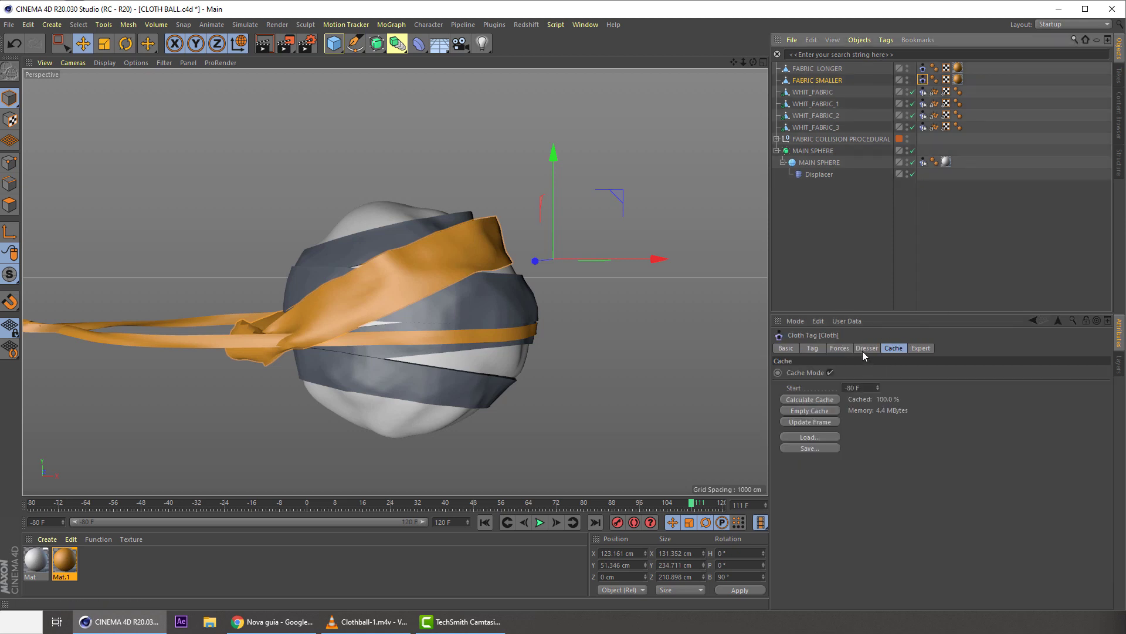
pyautogui.click(839, 349)
pyautogui.doubleClick(889, 373)
pyautogui.write('0')
pyautogui.press('Return')
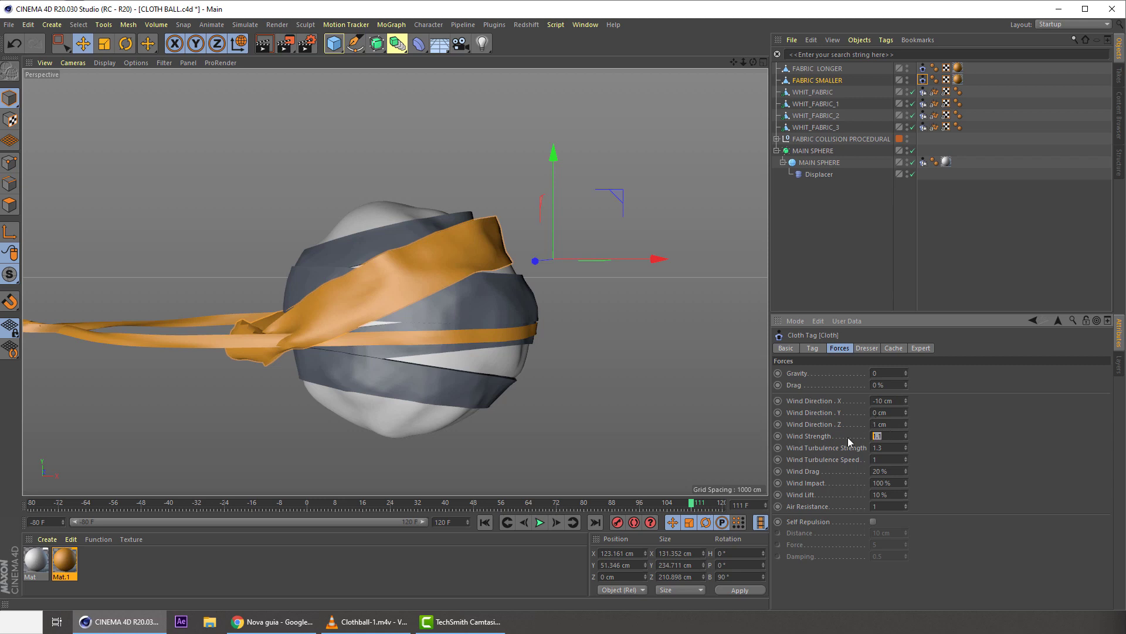
pyautogui.write('1')
# - Empty and recalculate the cloth cache of FABRIC SMALLER with the zero-gravity settings and clear the selection
pyautogui.click(924, 81)
pyautogui.click(893, 348)
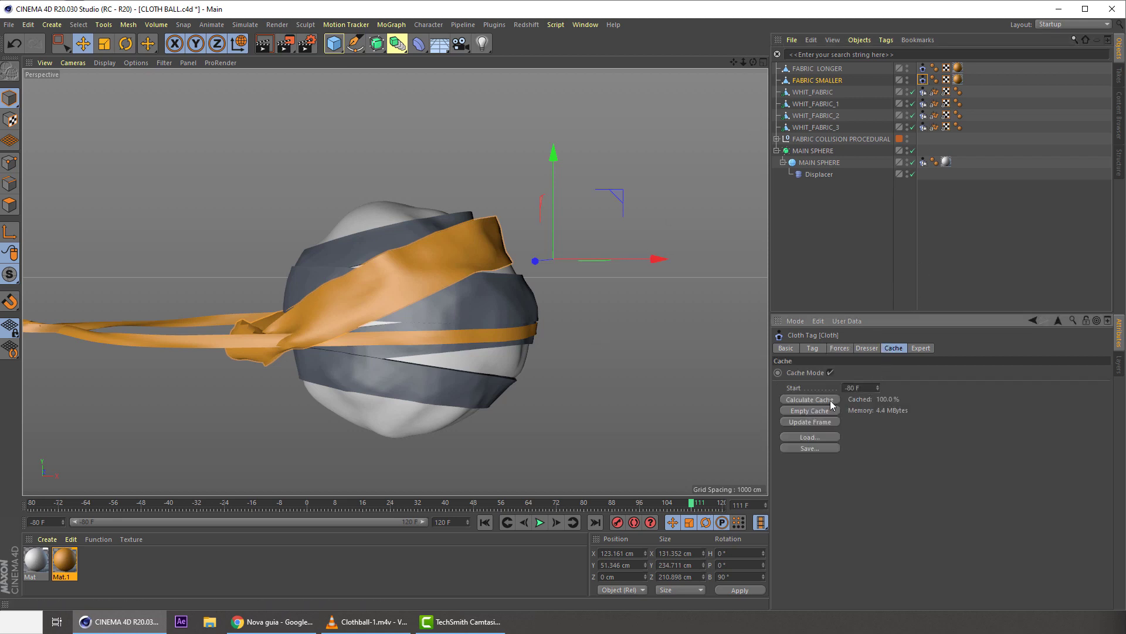
pyautogui.click(814, 410)
pyautogui.click(804, 401)
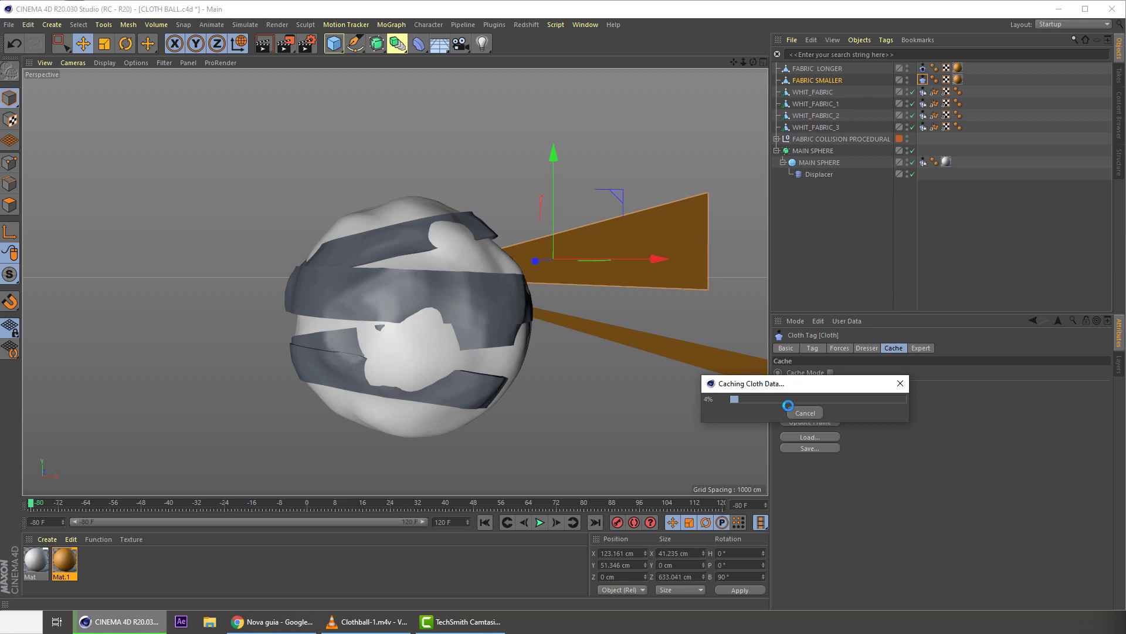
pyautogui.click(798, 412)
pyautogui.click(526, 440)
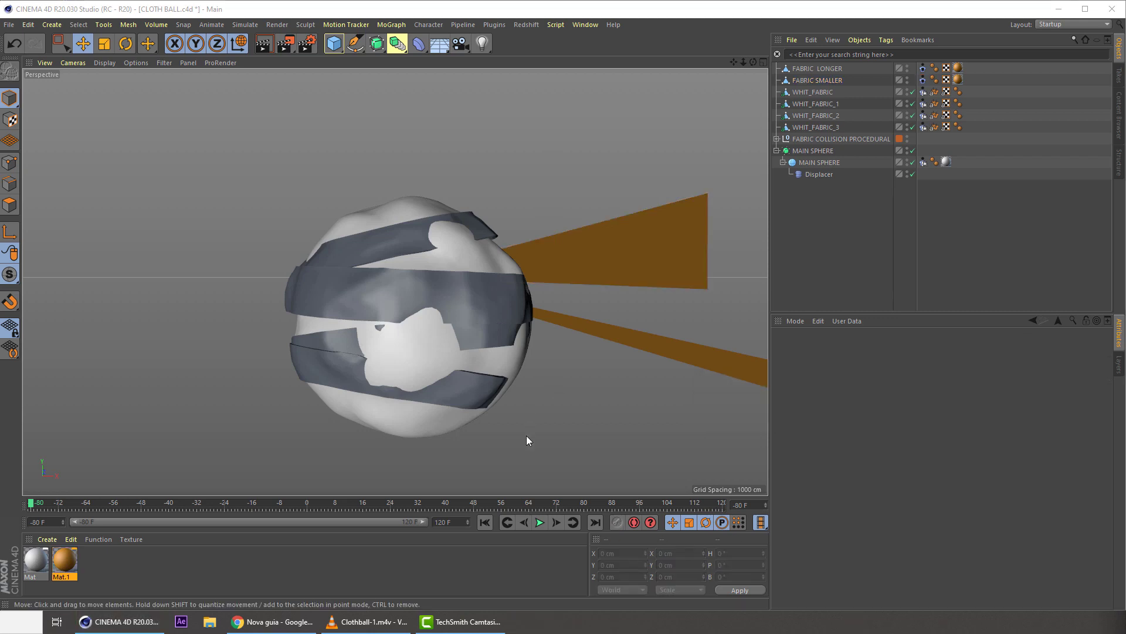
# - Play the simulation and scrub through the timeline to frame 58 to examine how the shorter strip moves
pyautogui.click(538, 523)
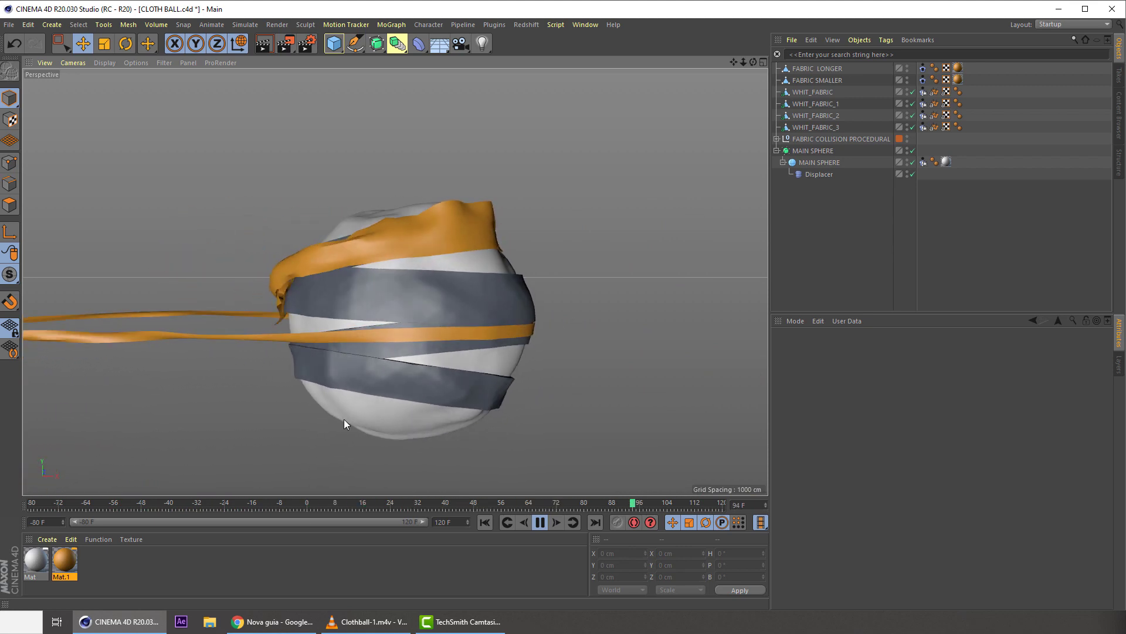
pyautogui.click(308, 503)
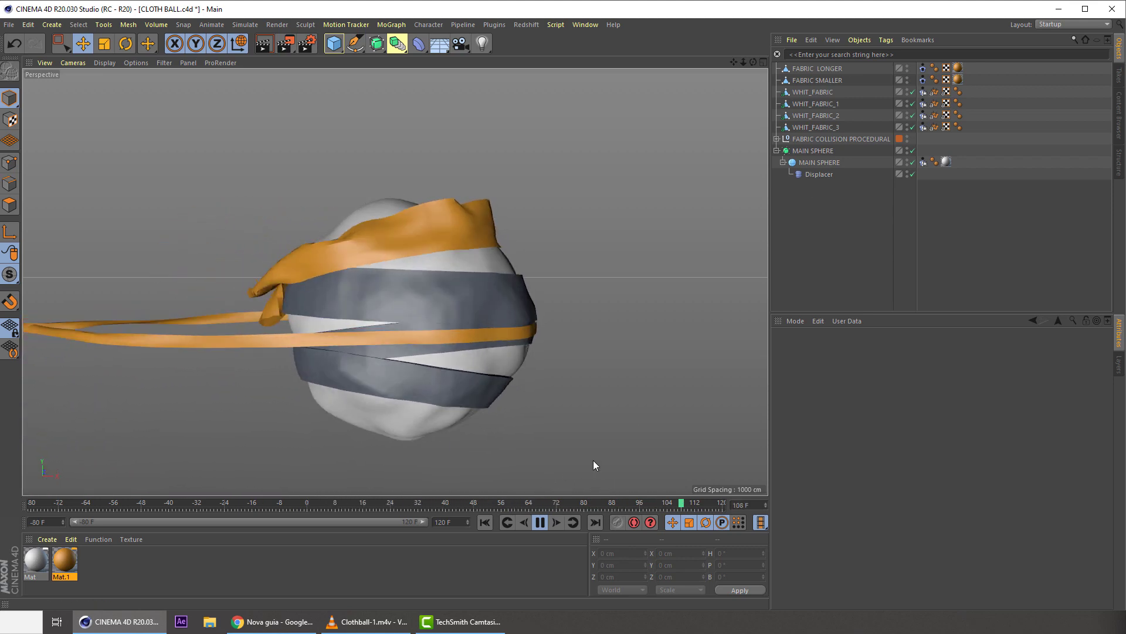
pyautogui.click(541, 522)
pyautogui.moveTo(385, 507); pyautogui.dragTo(508, 503)
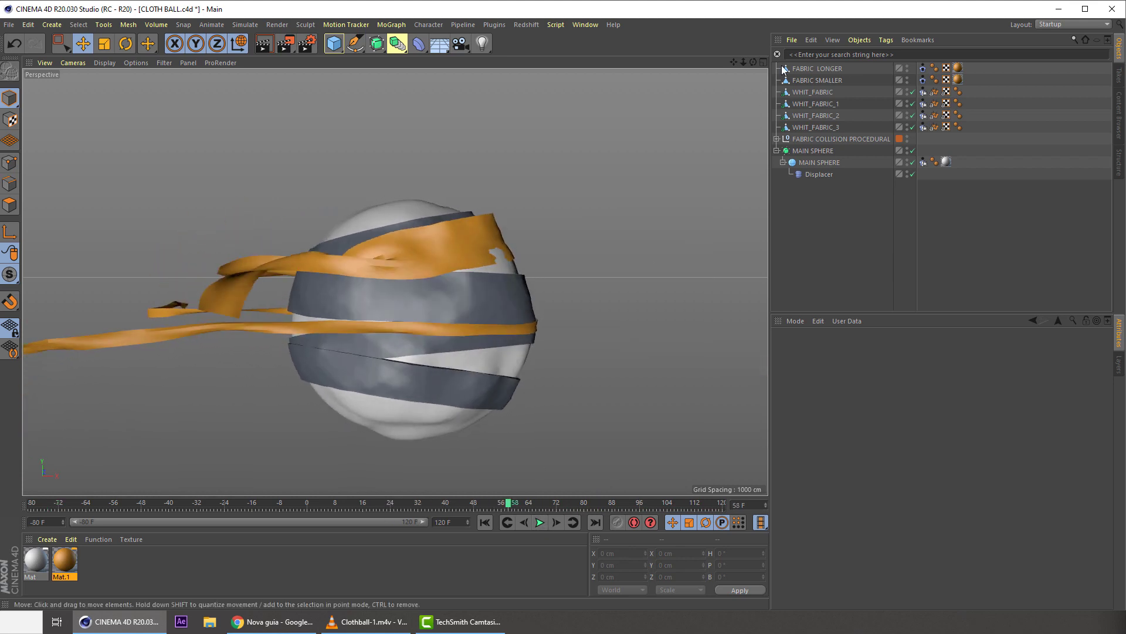
# - Set the FABRIC SMALLER cloth gravity to -0.1 and its Air Resistance to 1.1, and save the scene
pyautogui.click(923, 80)
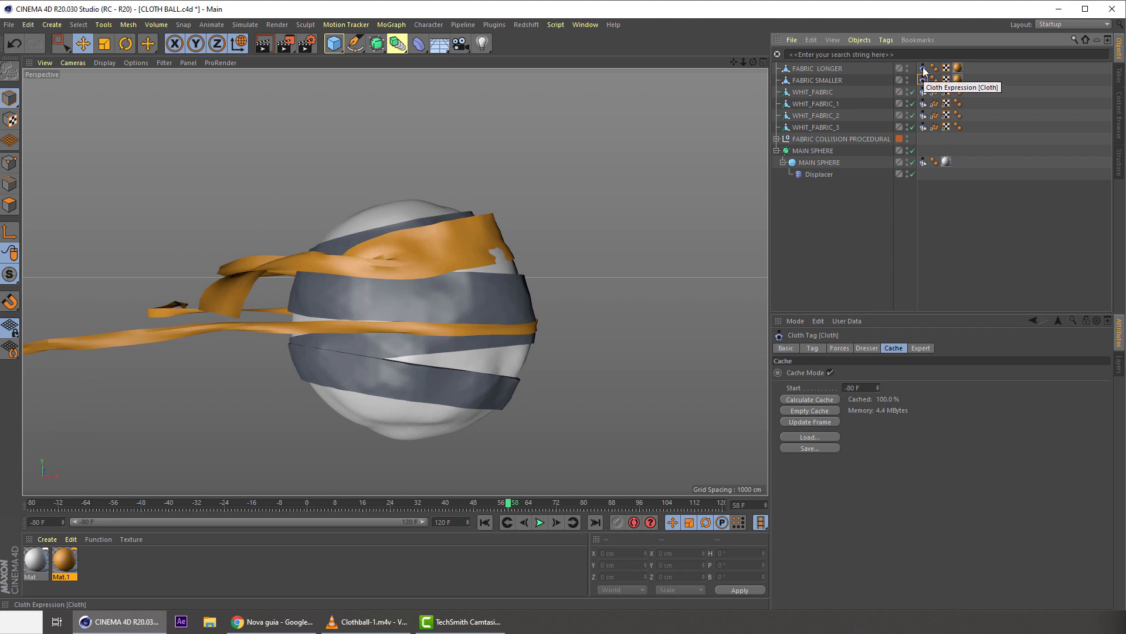
pyautogui.click(923, 68)
pyautogui.click(923, 81)
pyautogui.click(867, 349)
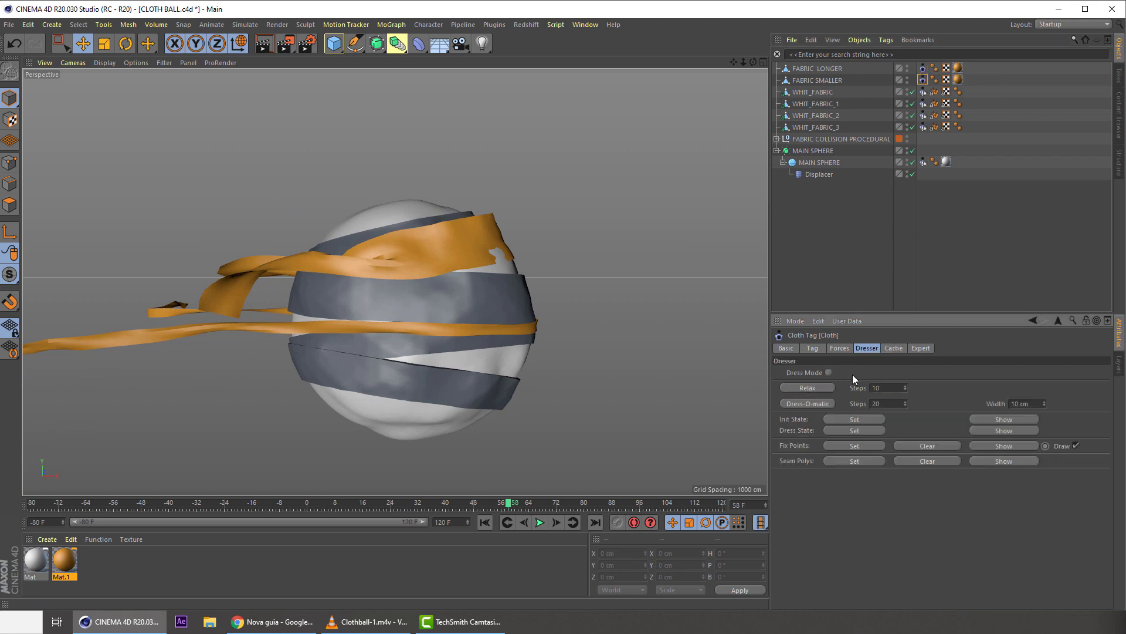
pyautogui.click(850, 349)
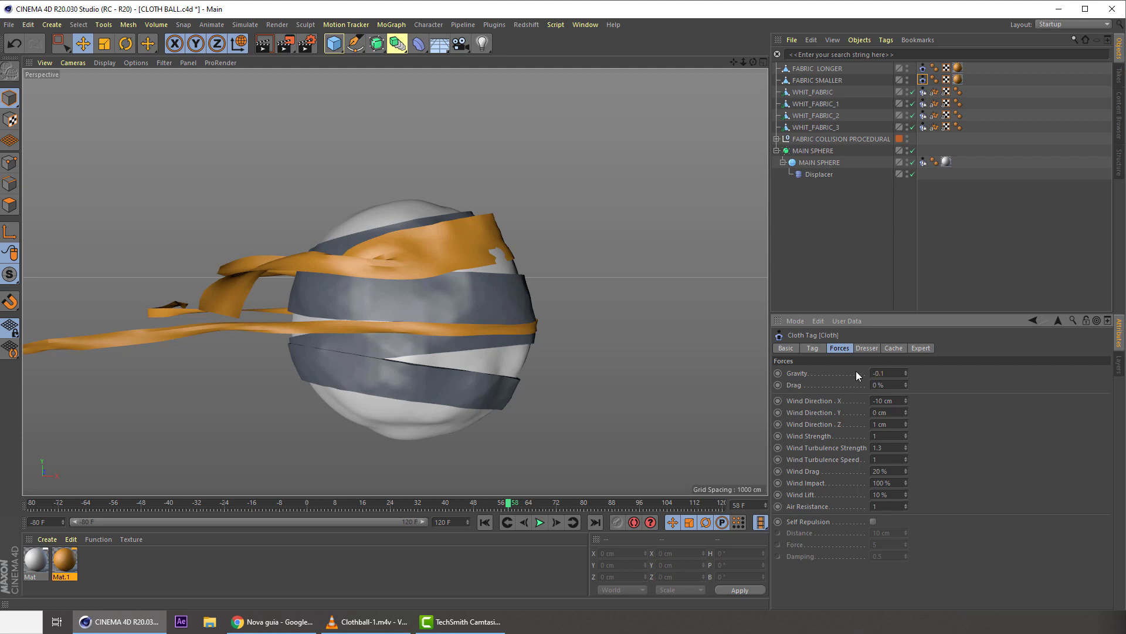
pyautogui.click(813, 349)
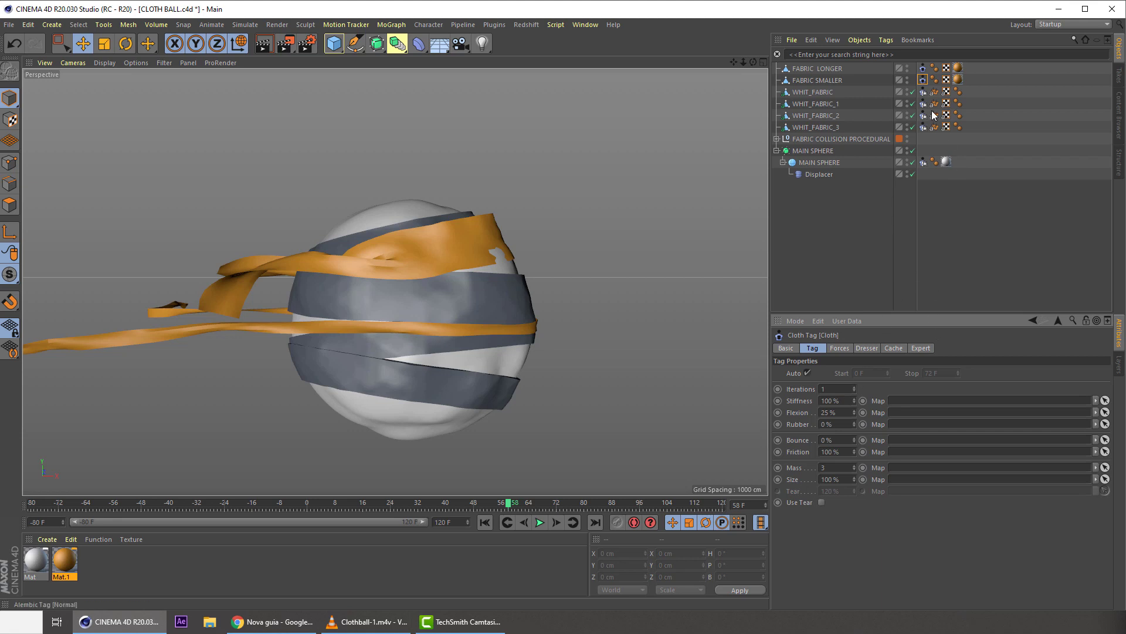
pyautogui.click(839, 348)
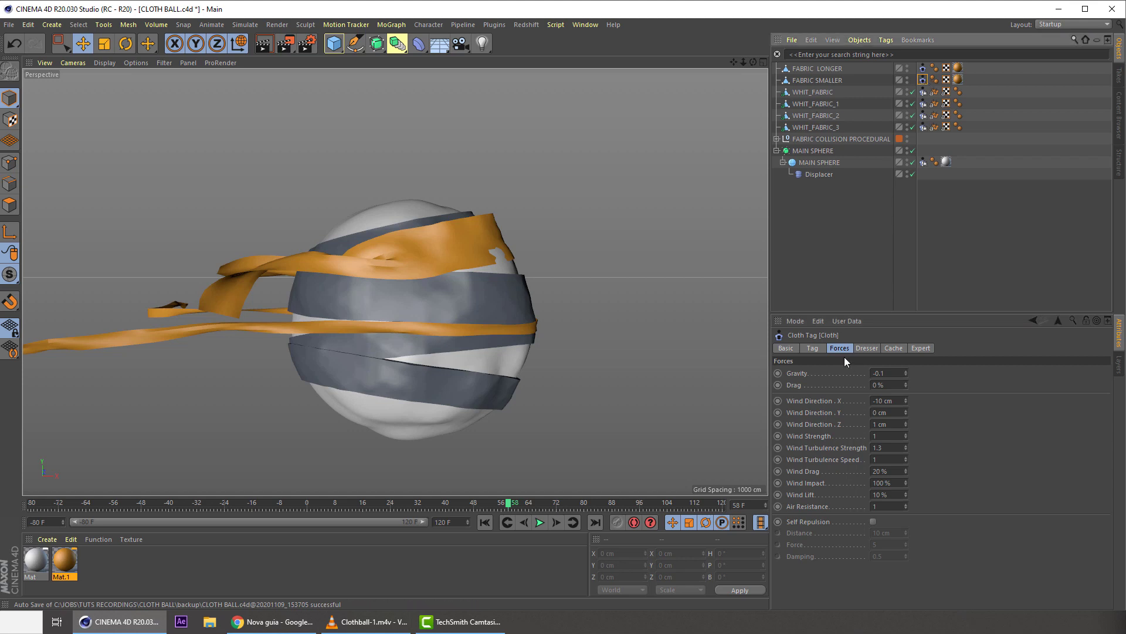
pyautogui.click(812, 348)
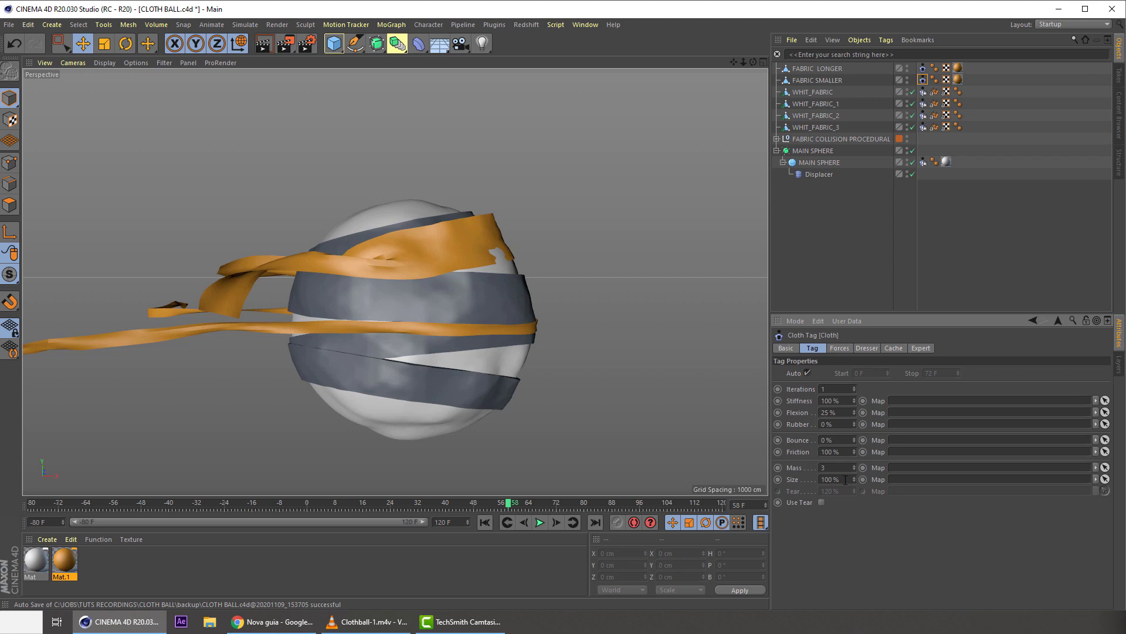
pyautogui.click(838, 349)
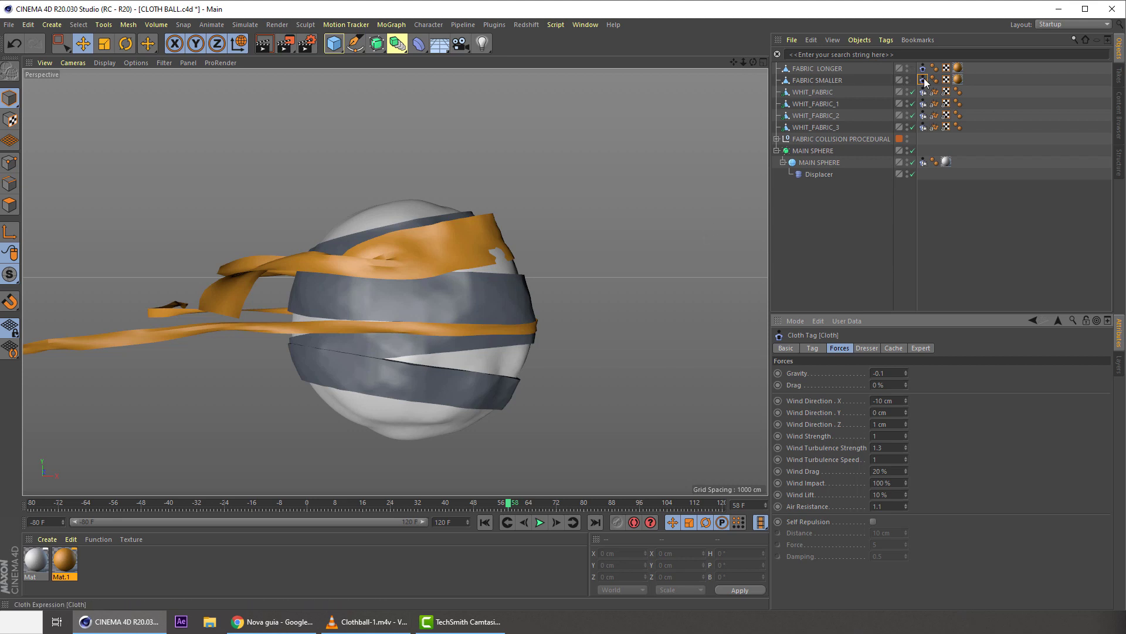
pyautogui.hotkey('ctrl', 's')
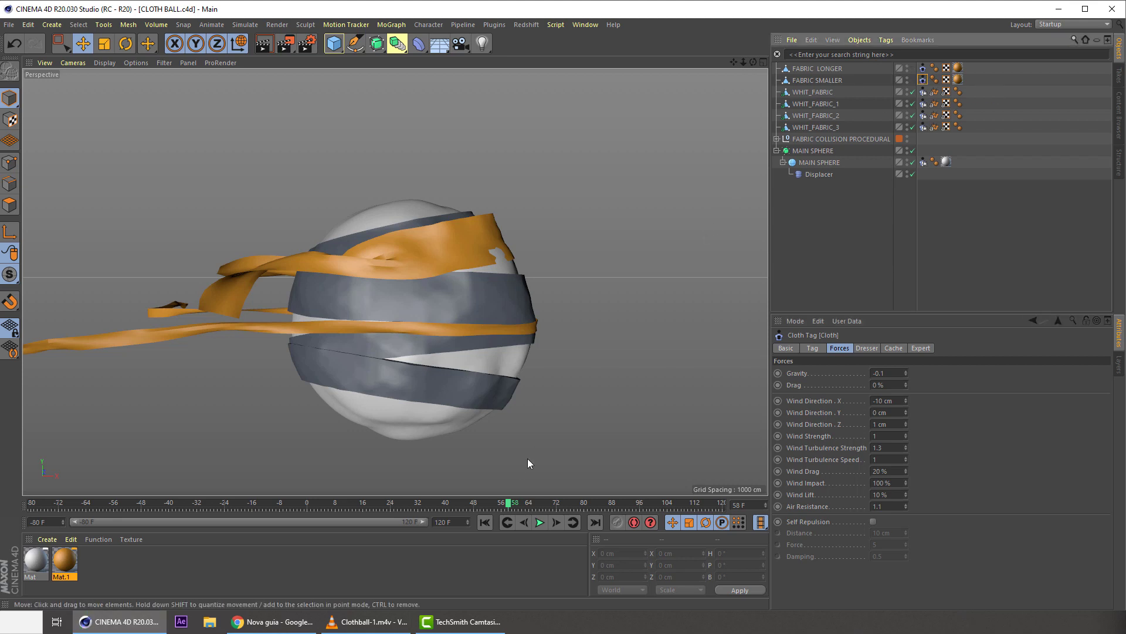
# - Recalculate the cloth cache of FABRIC SMALLER with the changed gravity and air resistance and play the simulation up to frame 94
pyautogui.click(894, 348)
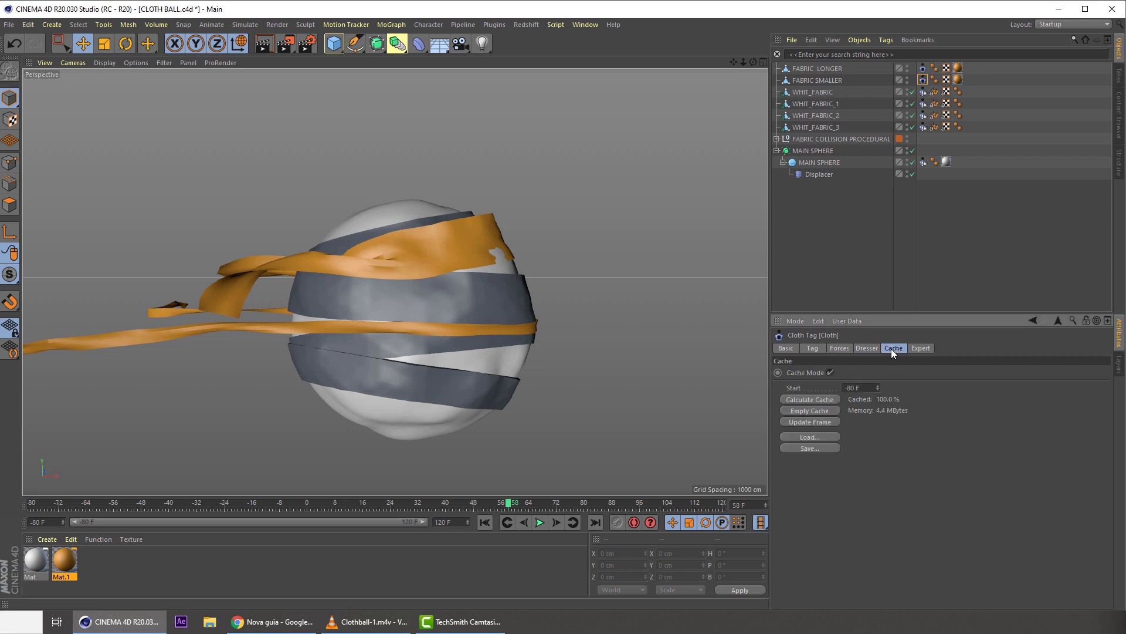
pyautogui.click(809, 411)
pyautogui.click(811, 399)
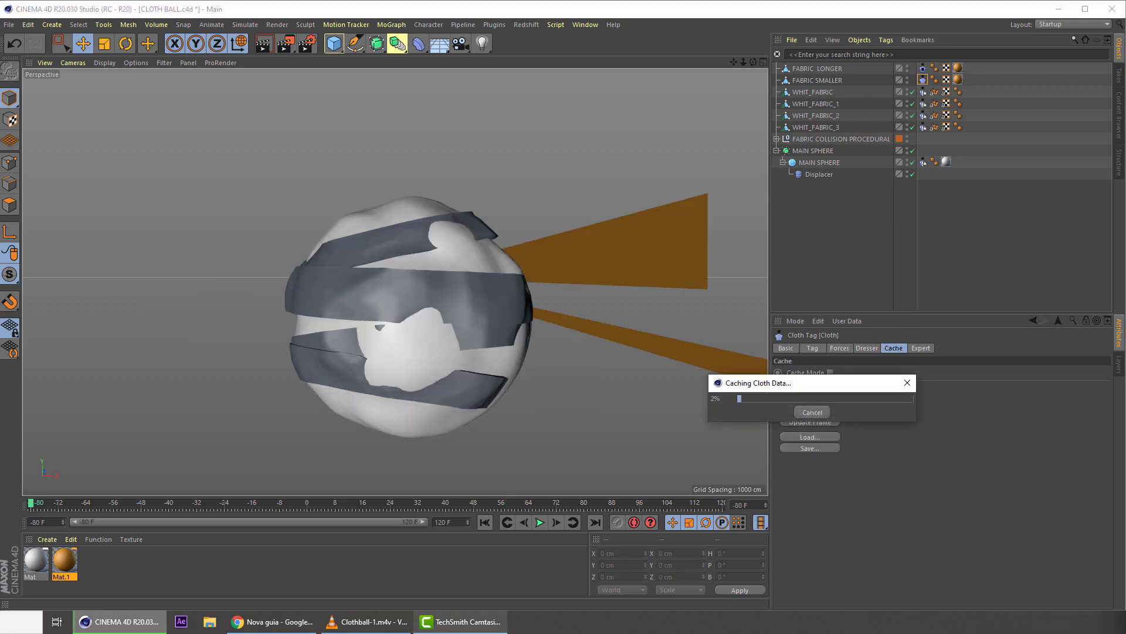
pyautogui.click(639, 423)
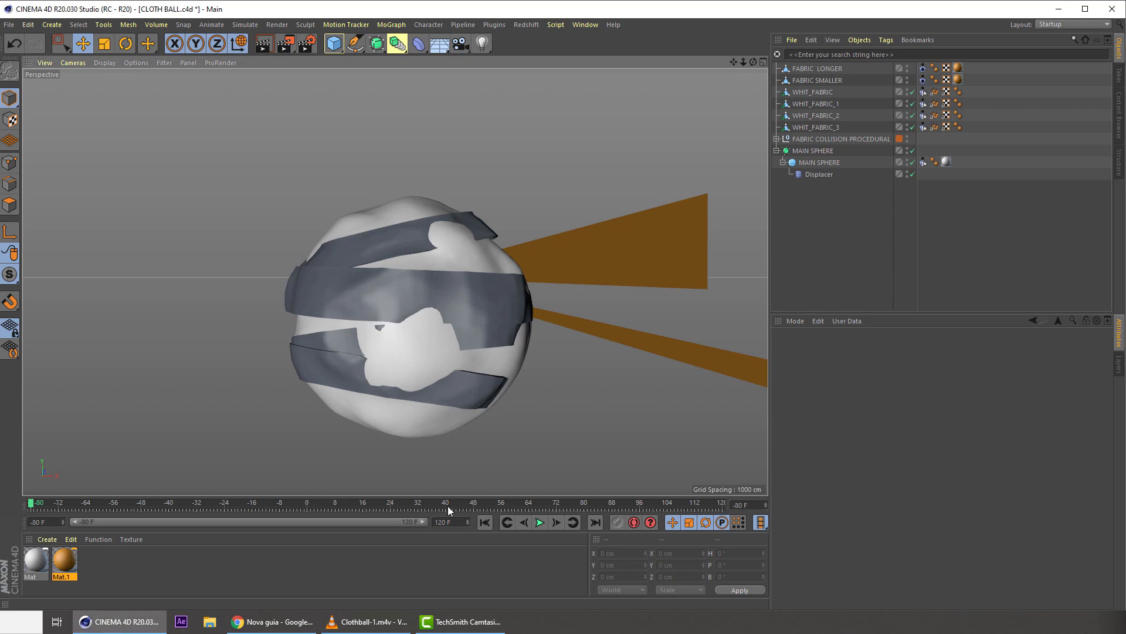
pyautogui.click(540, 522)
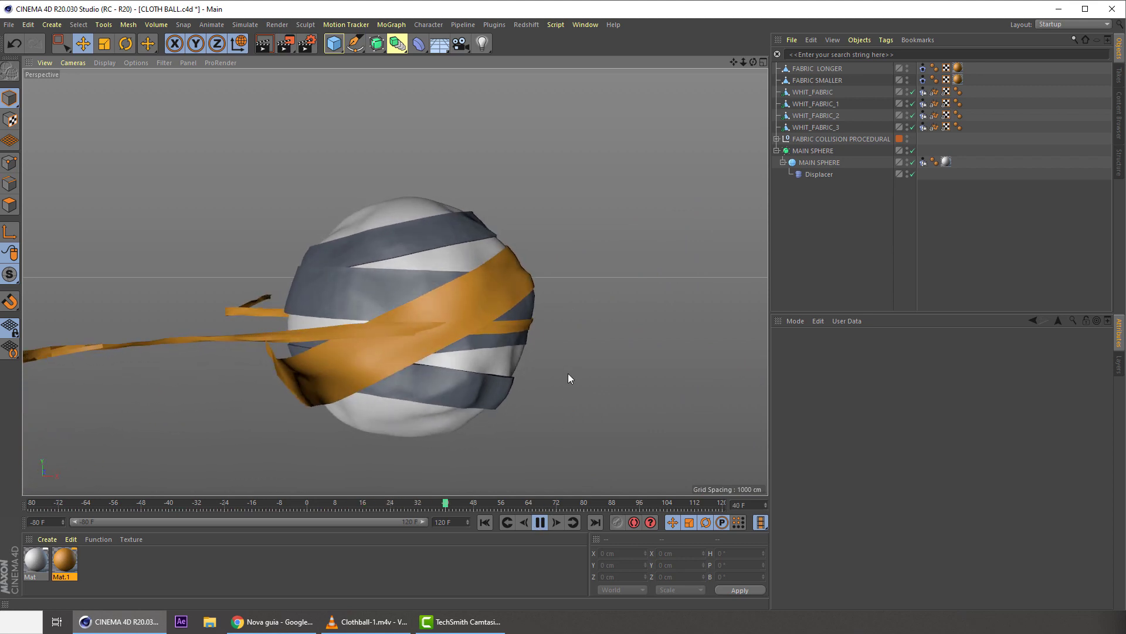
pyautogui.click(540, 522)
# - Set the gravity of the FABRIC SMALLER cloth tag to -0.02
pyautogui.click(921, 82)
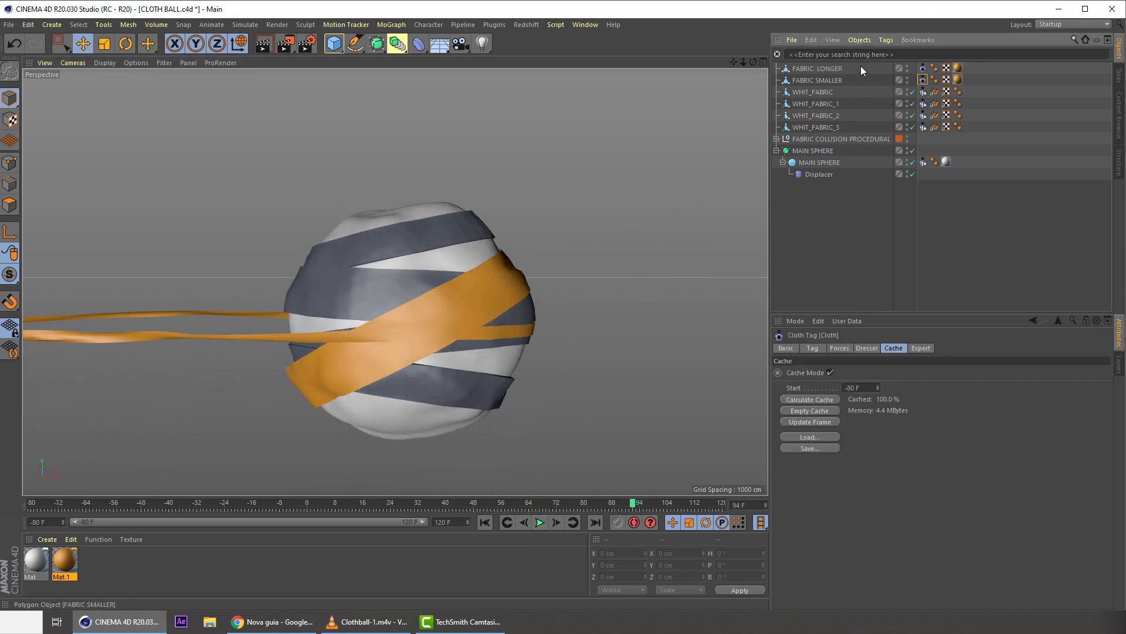
pyautogui.click(863, 69)
pyautogui.click(925, 82)
pyautogui.click(831, 81)
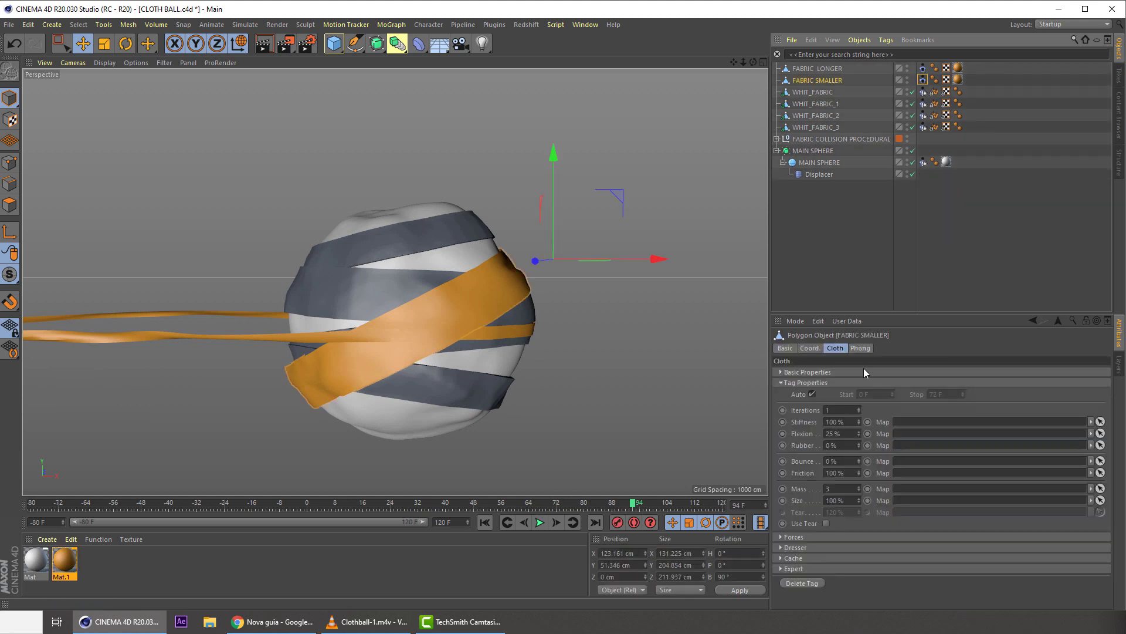
pyautogui.click(818, 348)
pyautogui.click(833, 350)
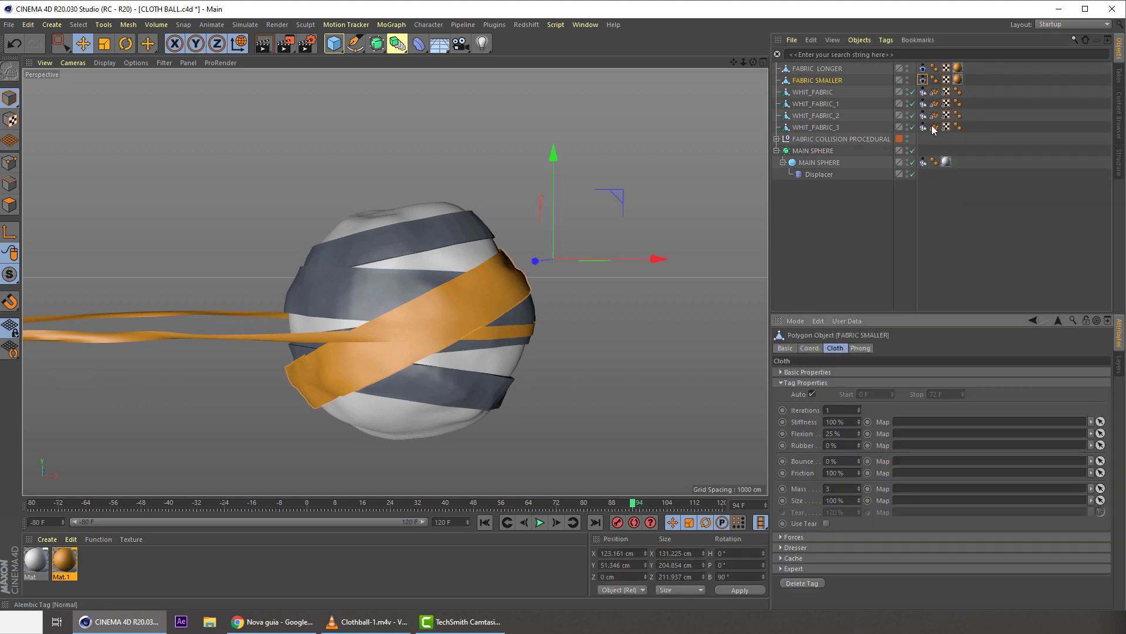
pyautogui.click(923, 83)
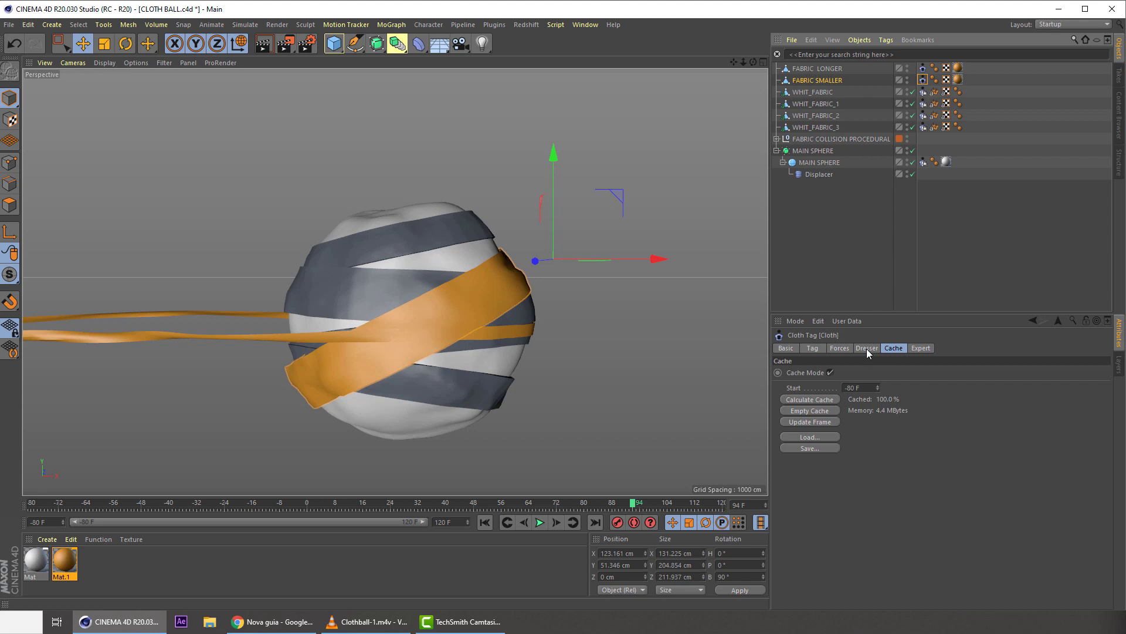
pyautogui.click(865, 349)
pyautogui.click(840, 349)
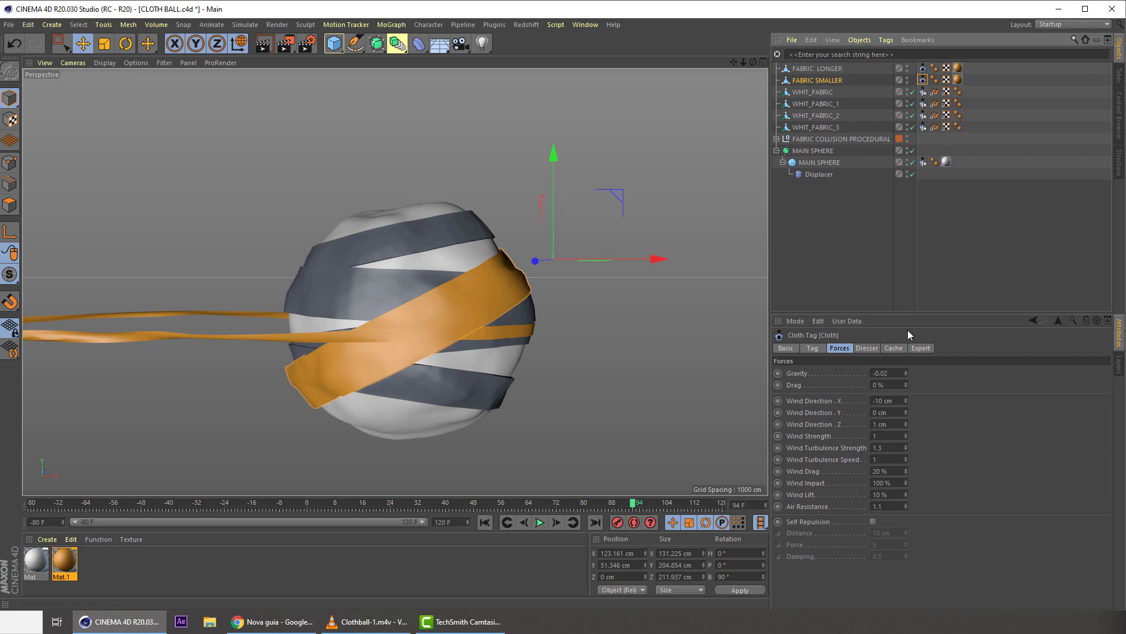
# - Empty and recalculate the cloth cache of FABRIC SMALLER with the weaker gravity, clear the selection and start the playback
pyautogui.click(892, 349)
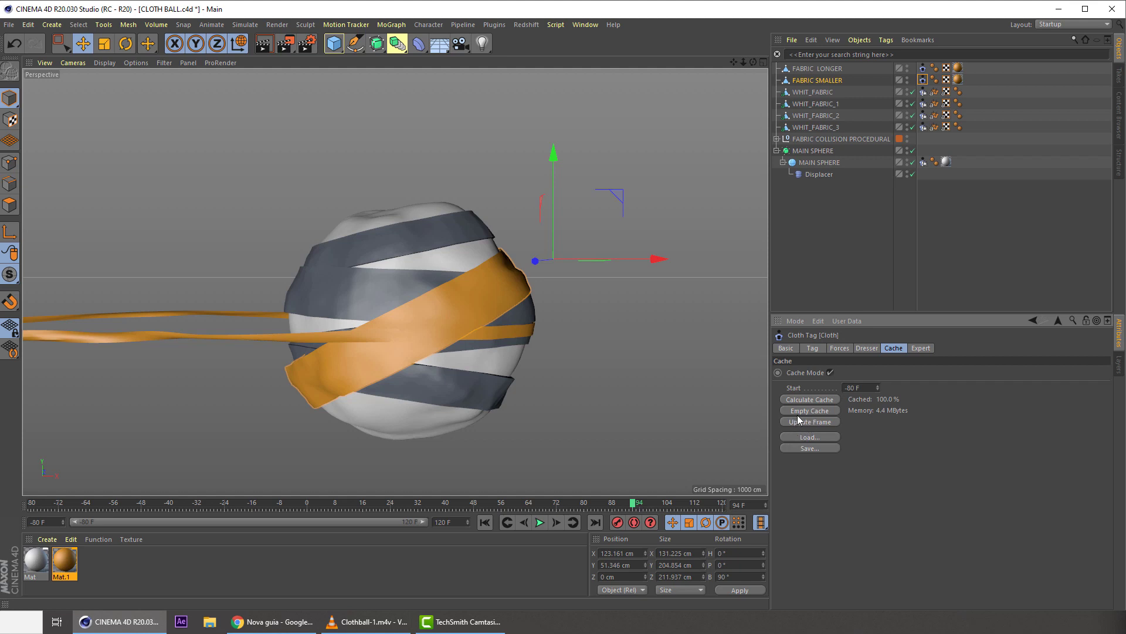
pyautogui.click(799, 411)
pyautogui.click(799, 400)
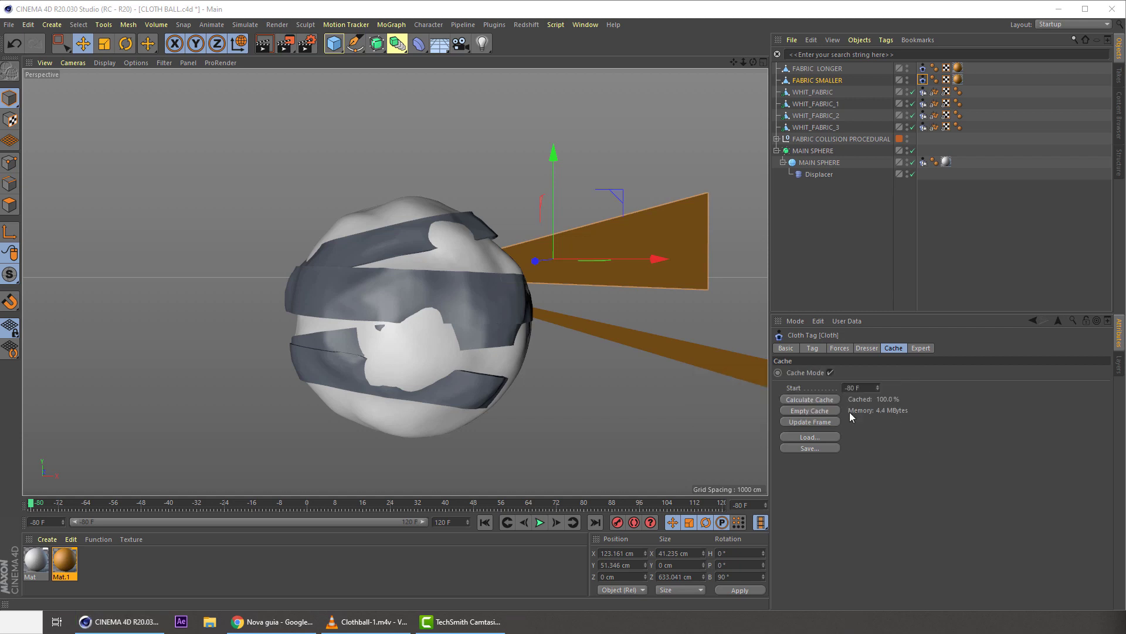
pyautogui.click(822, 490)
pyautogui.click(572, 343)
pyautogui.click(535, 524)
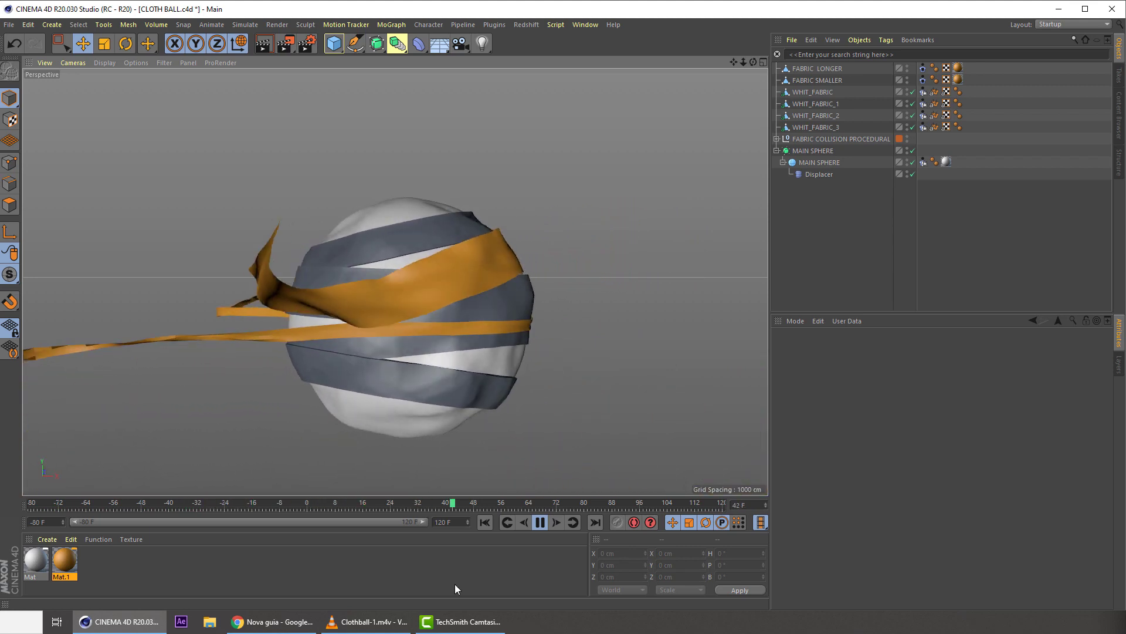
# - Switch to the Clothball-1.m4v reference video, examine the orange strips' motion at several moments, and return to Cinema 4D
pyautogui.click(356, 626)
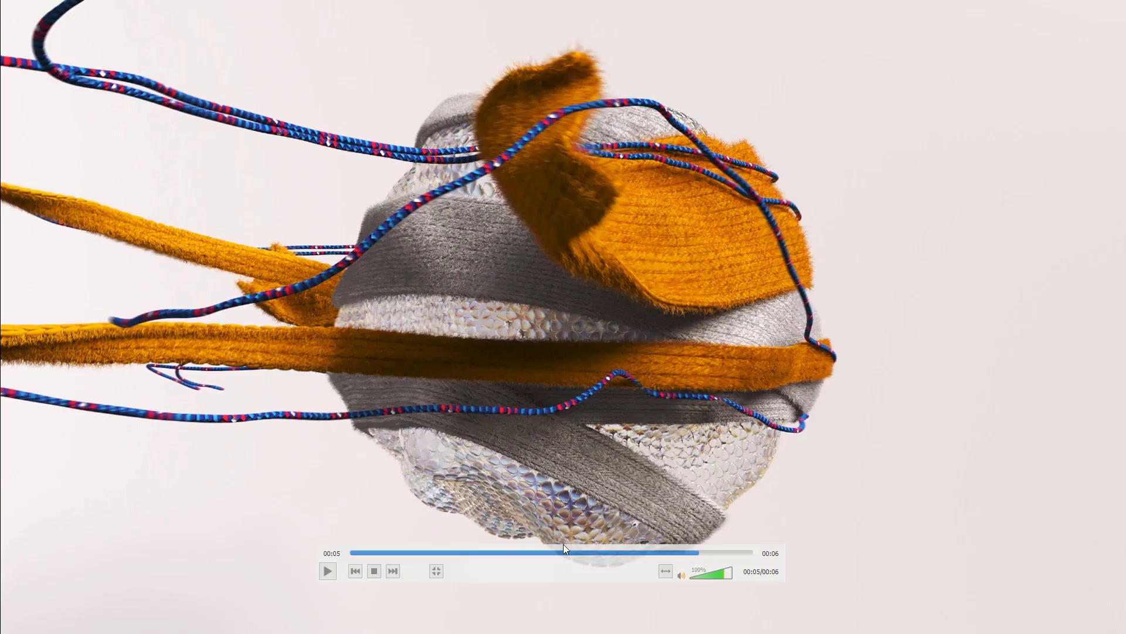
pyautogui.click(672, 552)
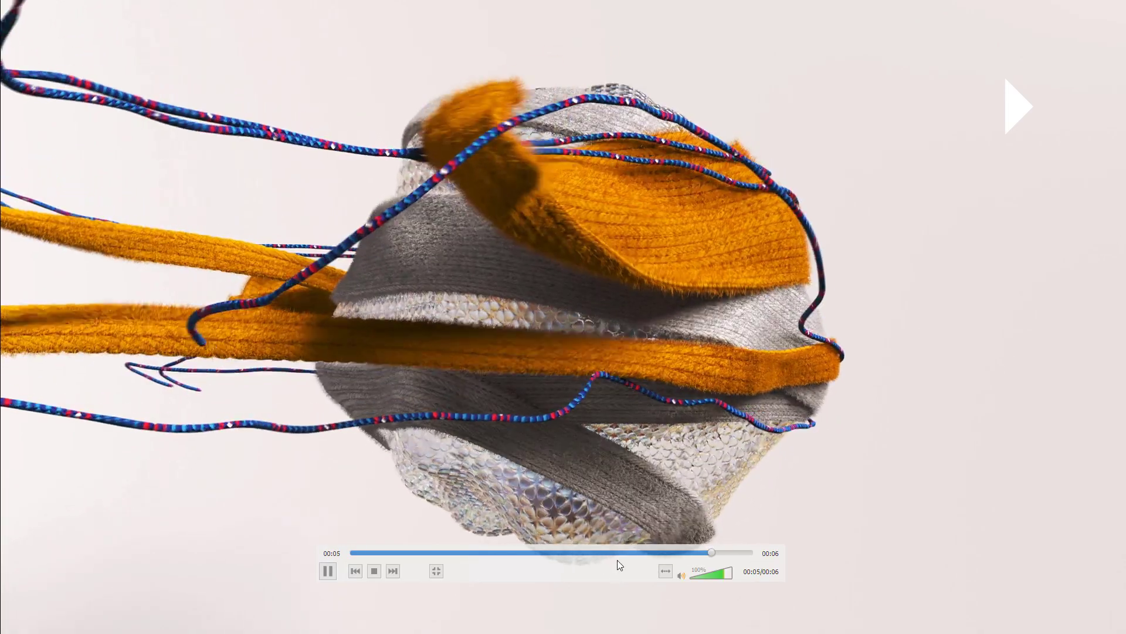
pyautogui.click(610, 552)
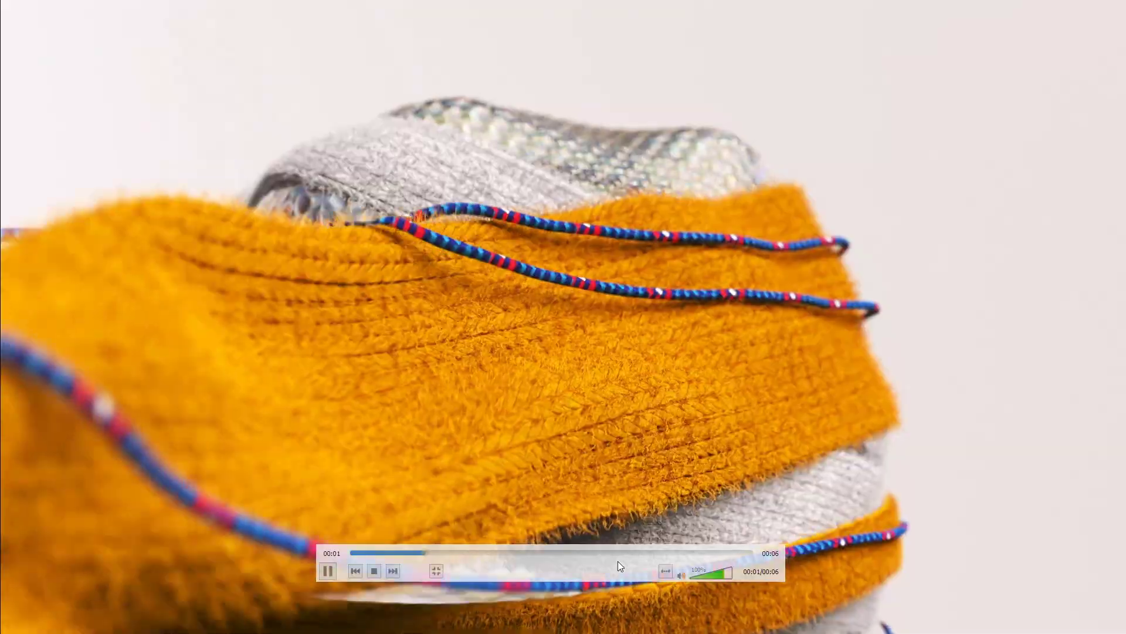
pyautogui.click(614, 555)
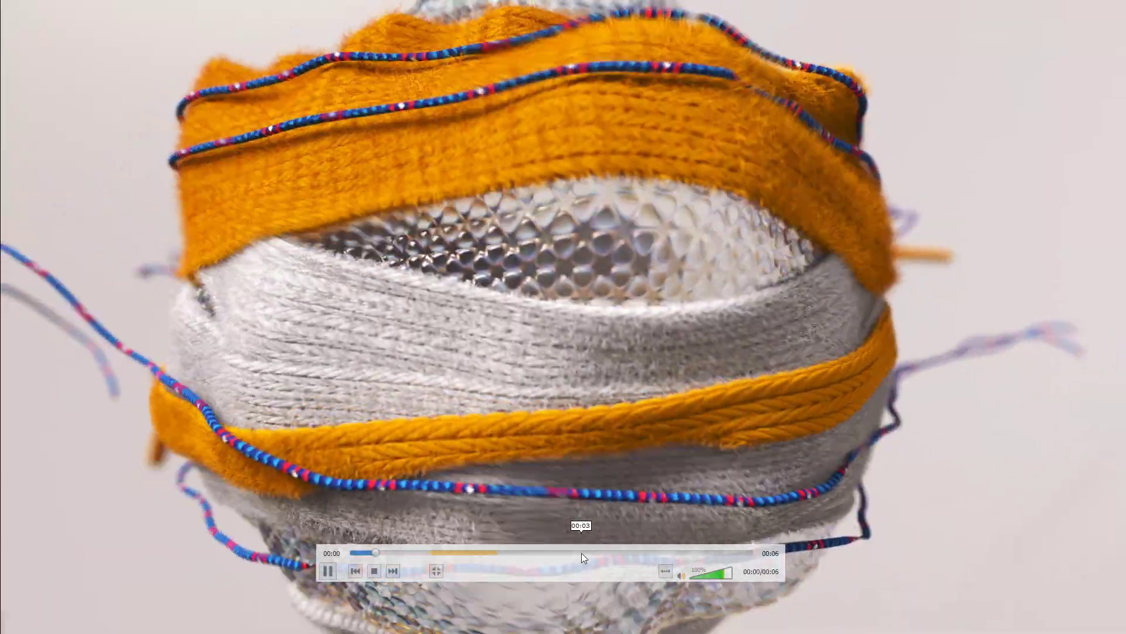
pyautogui.click(582, 553)
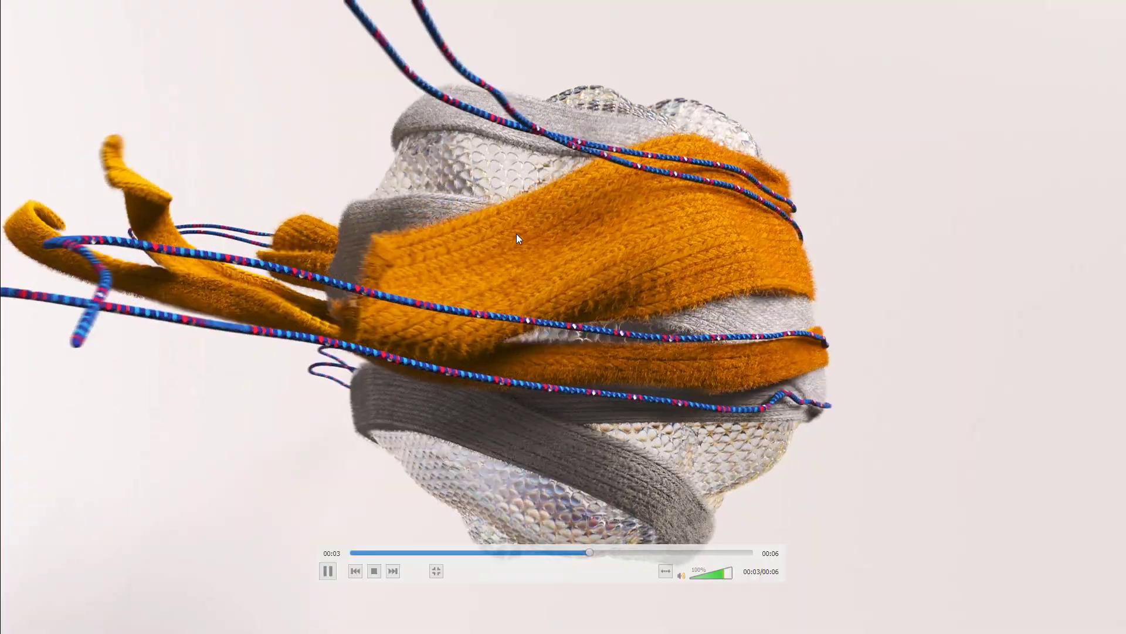
pyautogui.press('space')
pyautogui.hotkey('alt', 'Tab')
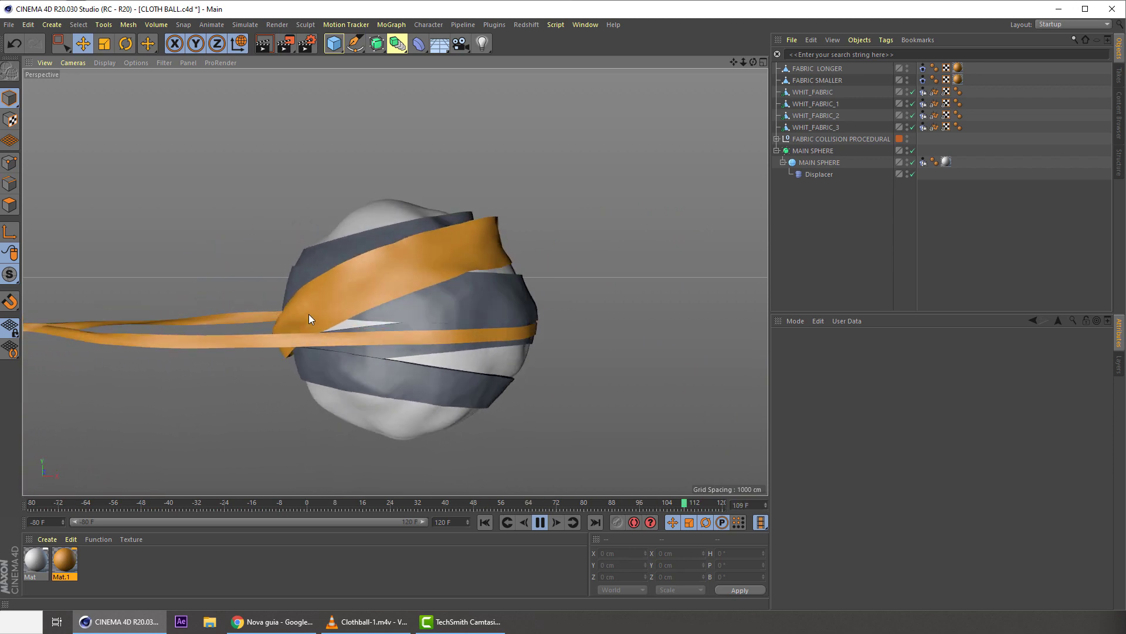
# - Stop the playback and review the force settings of the FABRIC SMALLER cloth tag
pyautogui.click(539, 522)
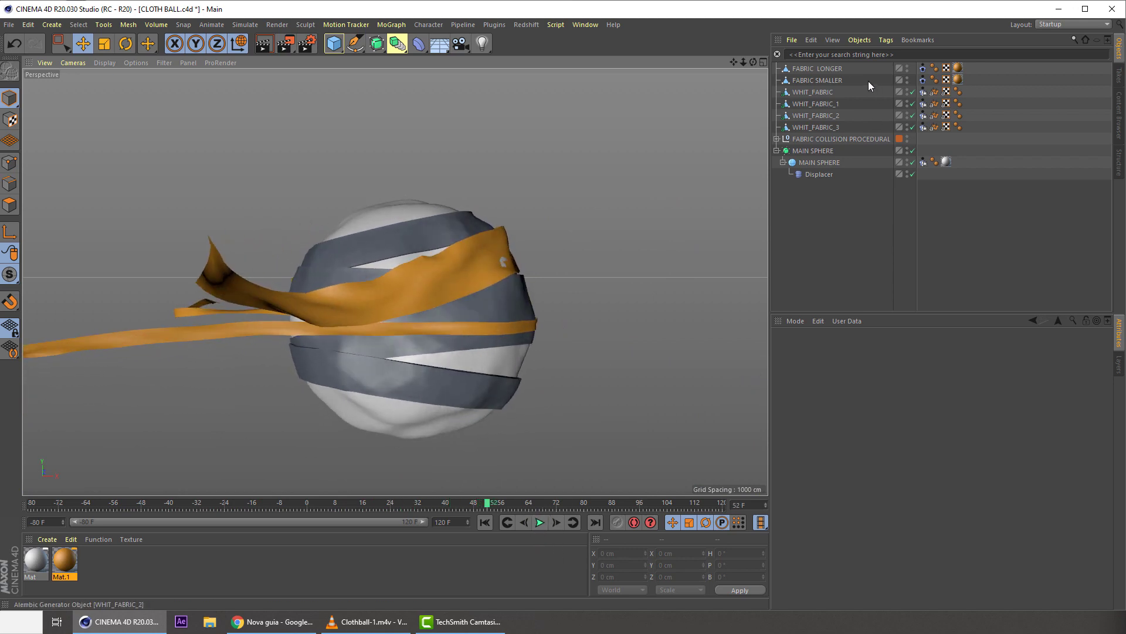
pyautogui.click(923, 80)
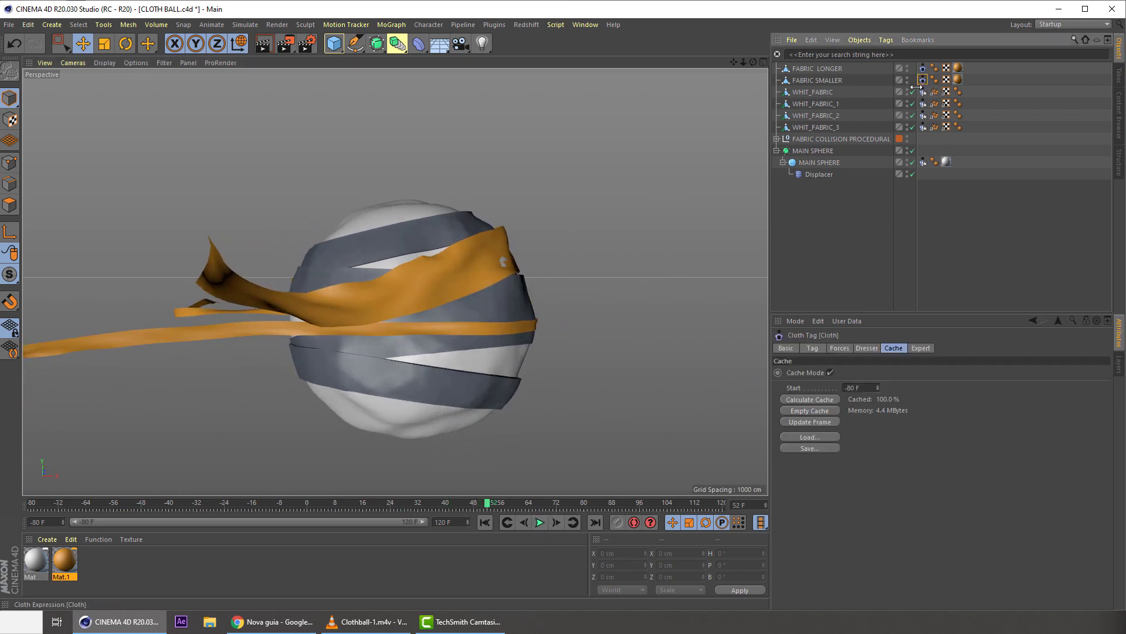
pyautogui.click(866, 349)
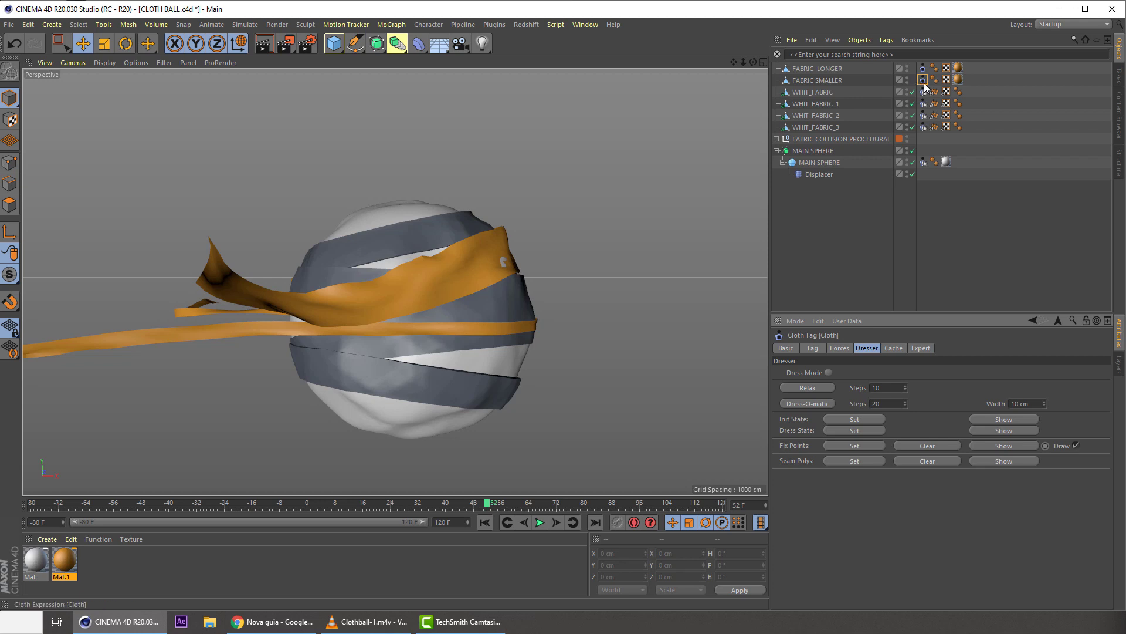
pyautogui.click(840, 349)
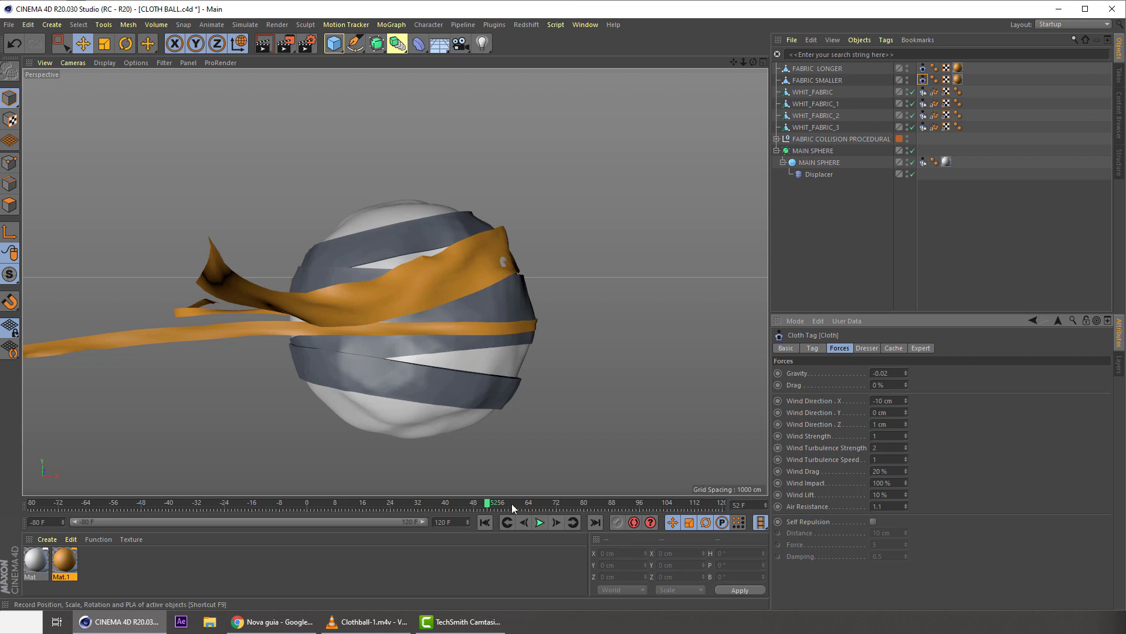
# - Return to the first frame, save the project, and empty and recalculate the cloth cache of FABRIC SMALLER
pyautogui.click(486, 522)
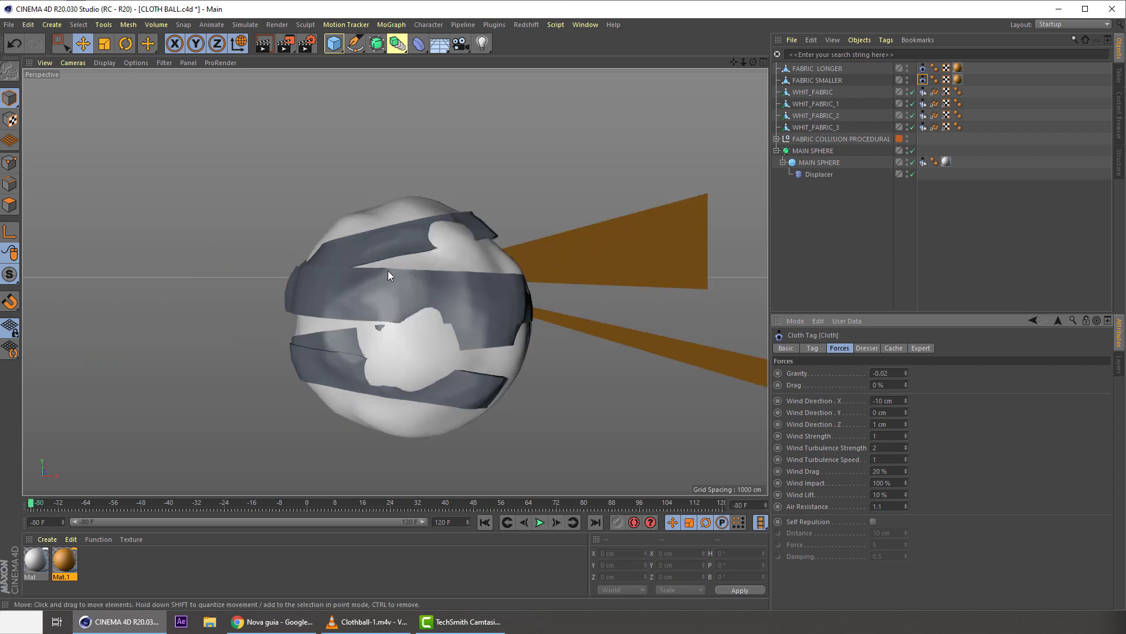
pyautogui.hotkey('ctrl', 's')
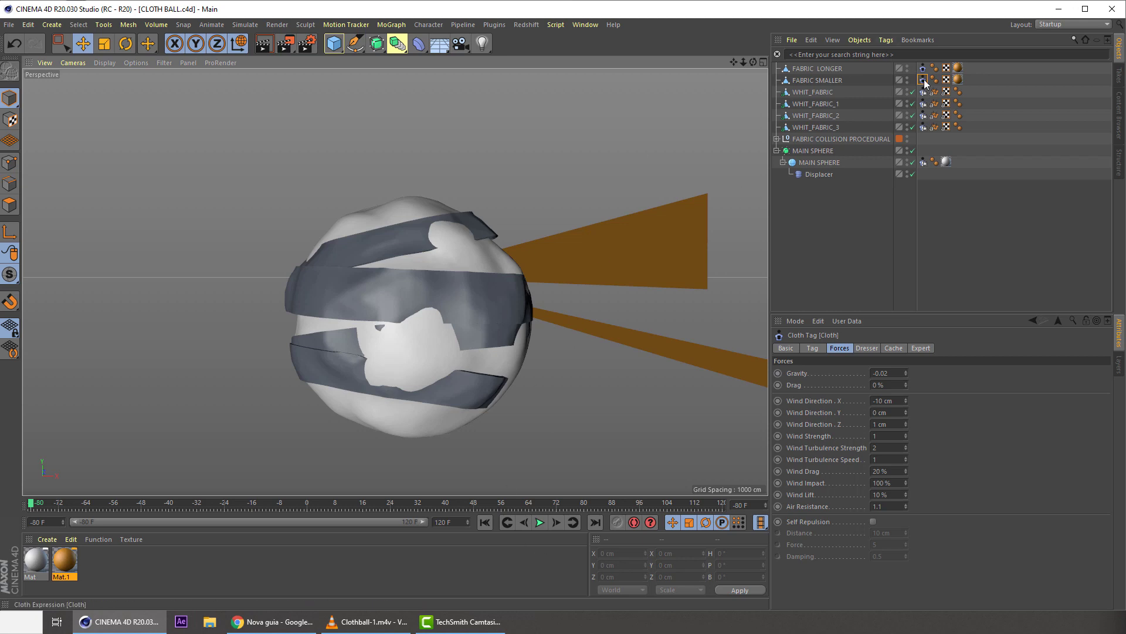
pyautogui.click(893, 348)
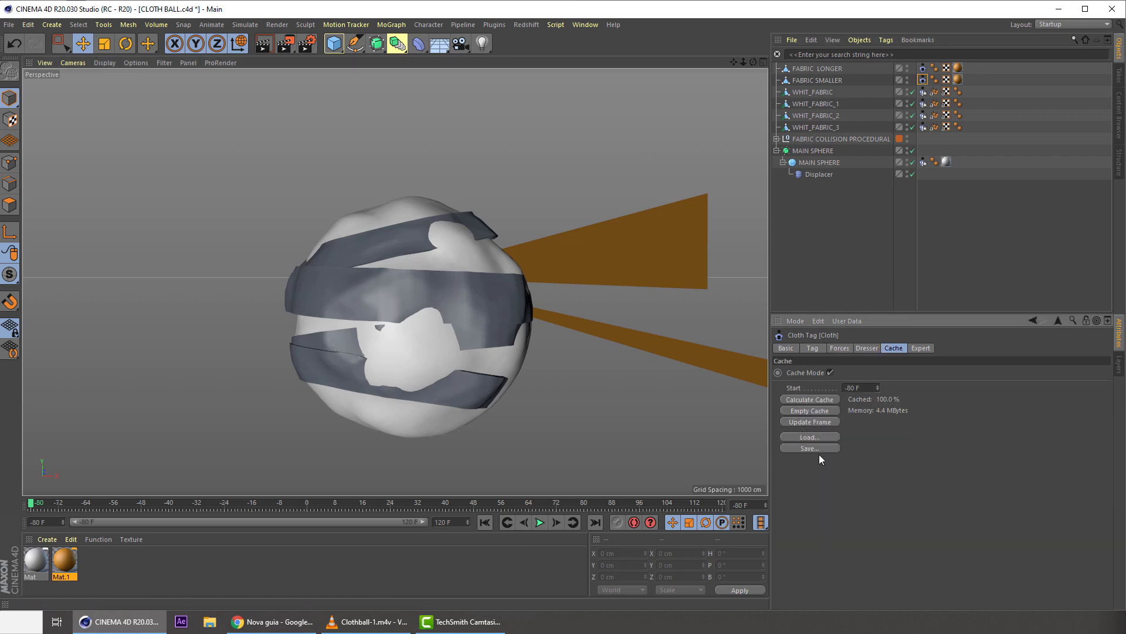
pyautogui.click(809, 411)
pyautogui.click(811, 400)
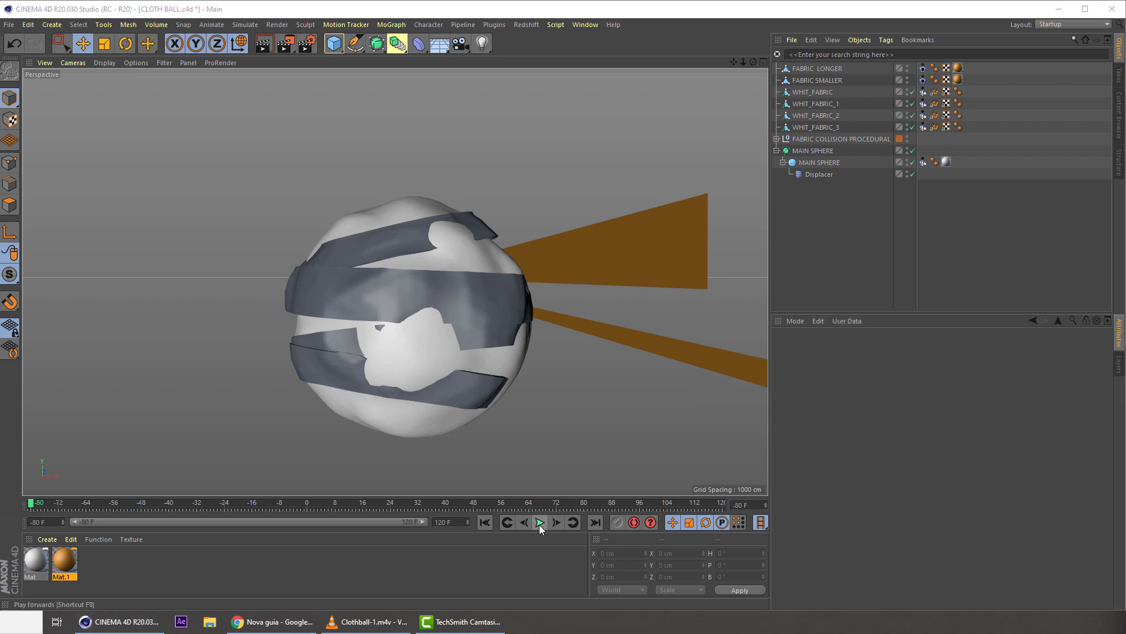
# - Play the recached simulation, stop it and scrub back to frame 50 to check the orange strips
pyautogui.click(539, 523)
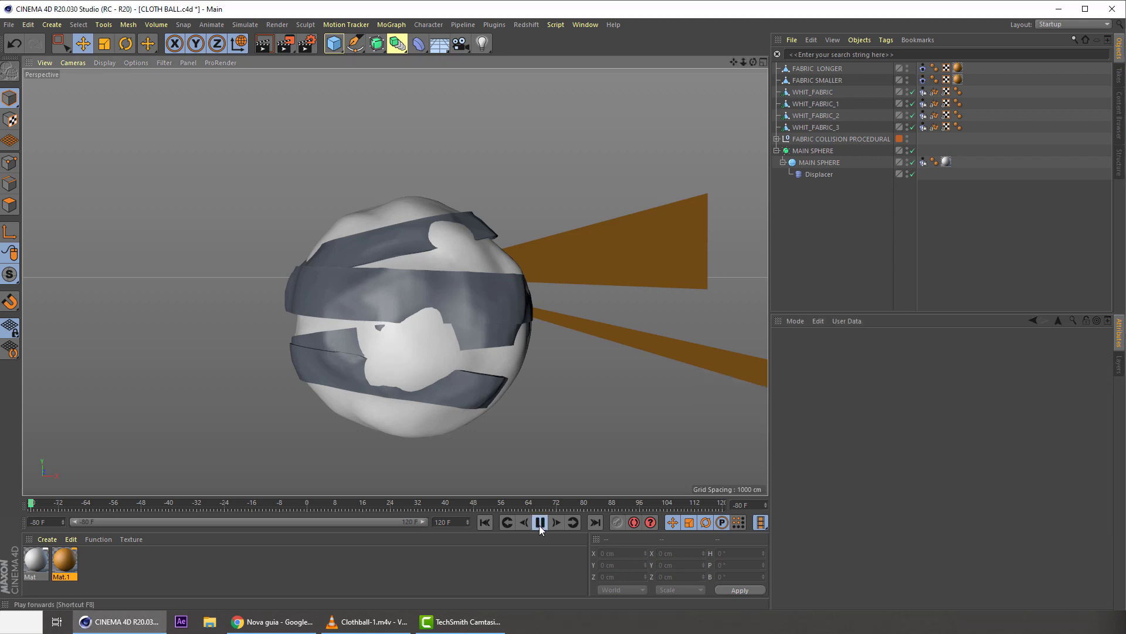
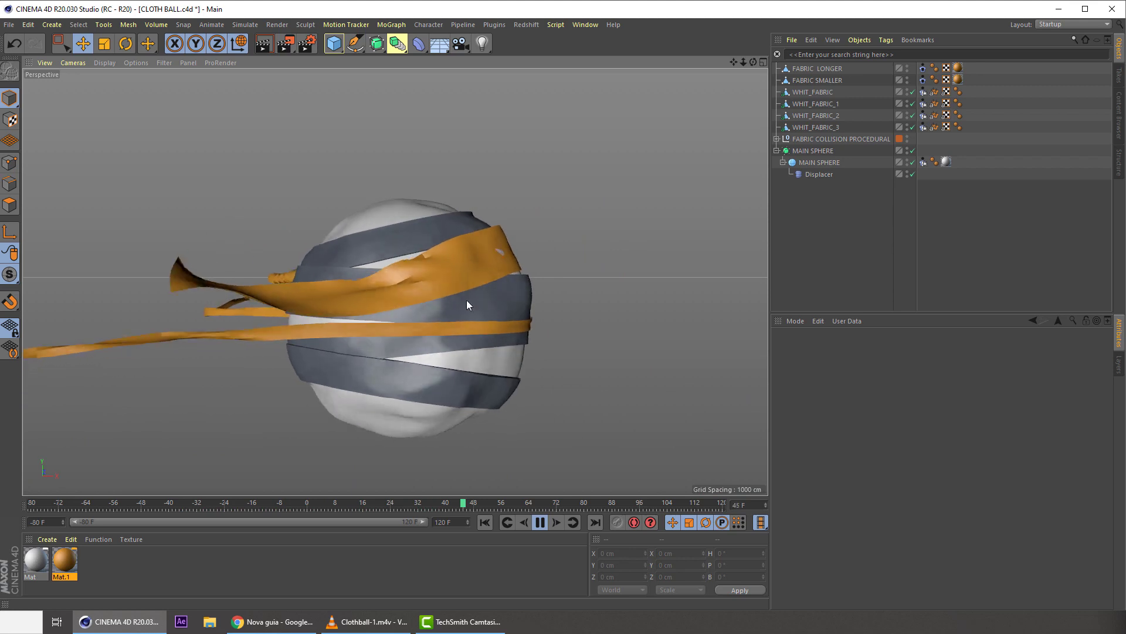
pyautogui.click(539, 522)
pyautogui.moveTo(530, 500); pyautogui.dragTo(481, 500)
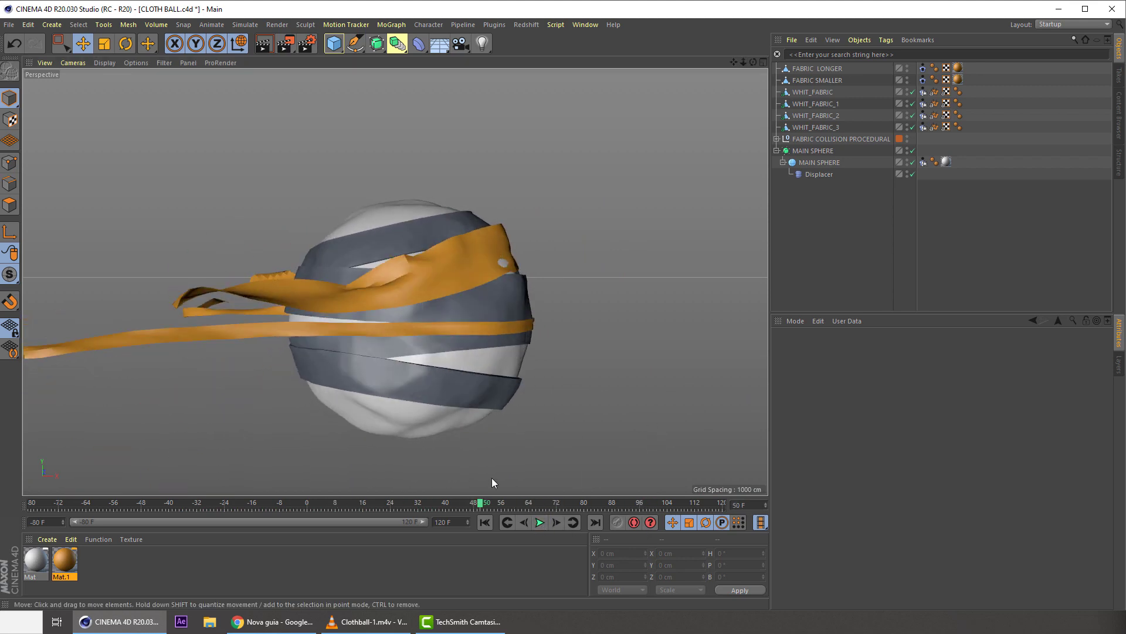
# - Create two Cloth Surface objects and nest FABRIC LONGER under one and FABRIC SMALLER under the other
pyautogui.click(830, 70)
pyautogui.hotkey('shift', 'c')
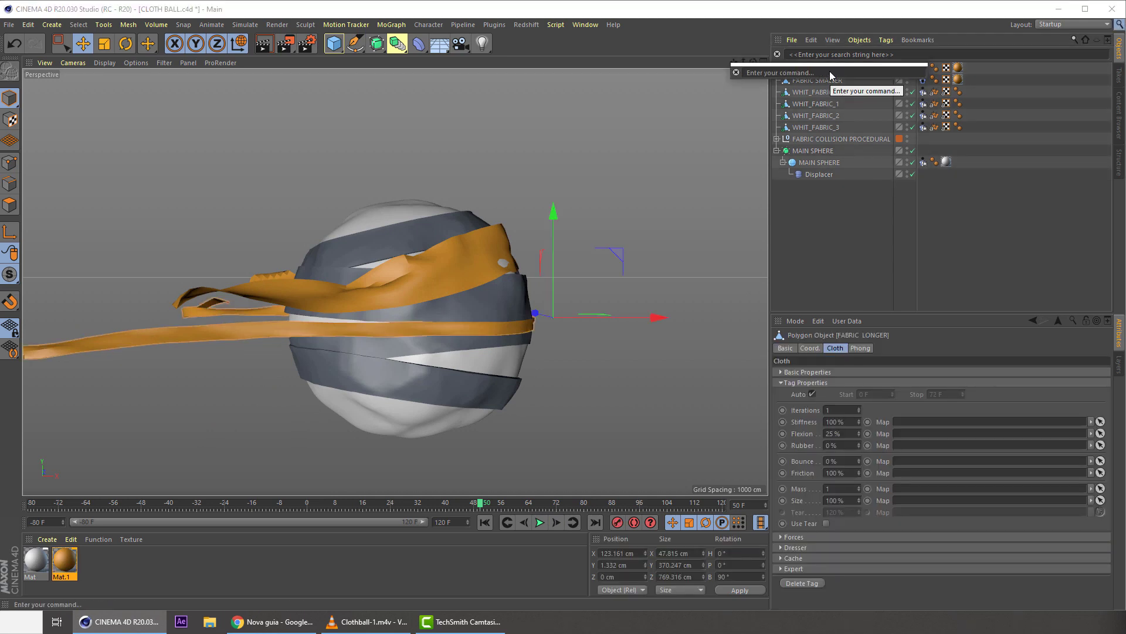
pyautogui.write('cloth')
pyautogui.click(762, 102)
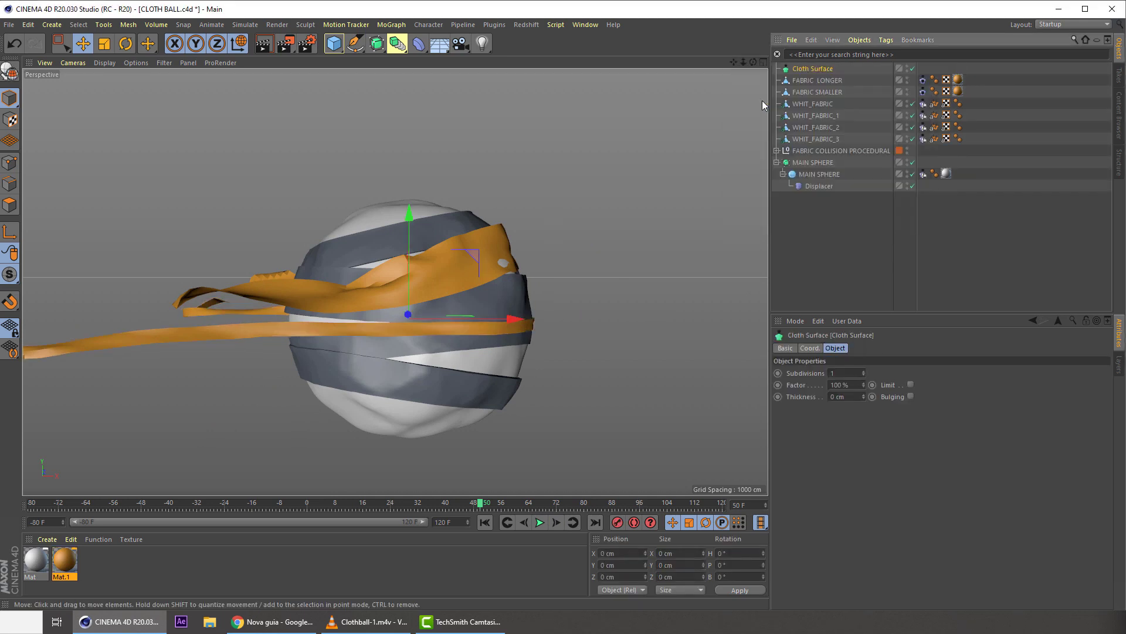
pyautogui.moveTo(807, 69)
pyautogui.keyDown('ctrl'); pyautogui.mouseDown()
pyautogui.moveTo(807, 93)
pyautogui.moveTo(805, 71)
pyautogui.mouseUp(); pyautogui.keyUp('ctrl')
# - Rename the two Cloth Surface objects after their child strips, FABRIC LONGER and FABRIC SMALLER, and save the project
pyautogui.doubleClick(812, 80)
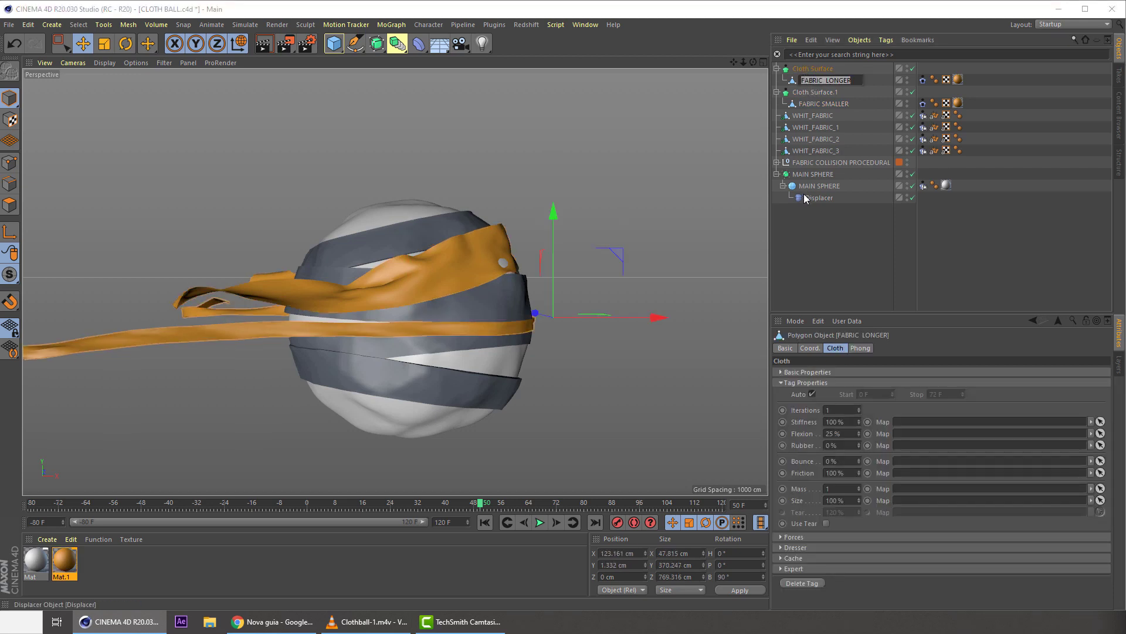
pyautogui.doubleClick(816, 68)
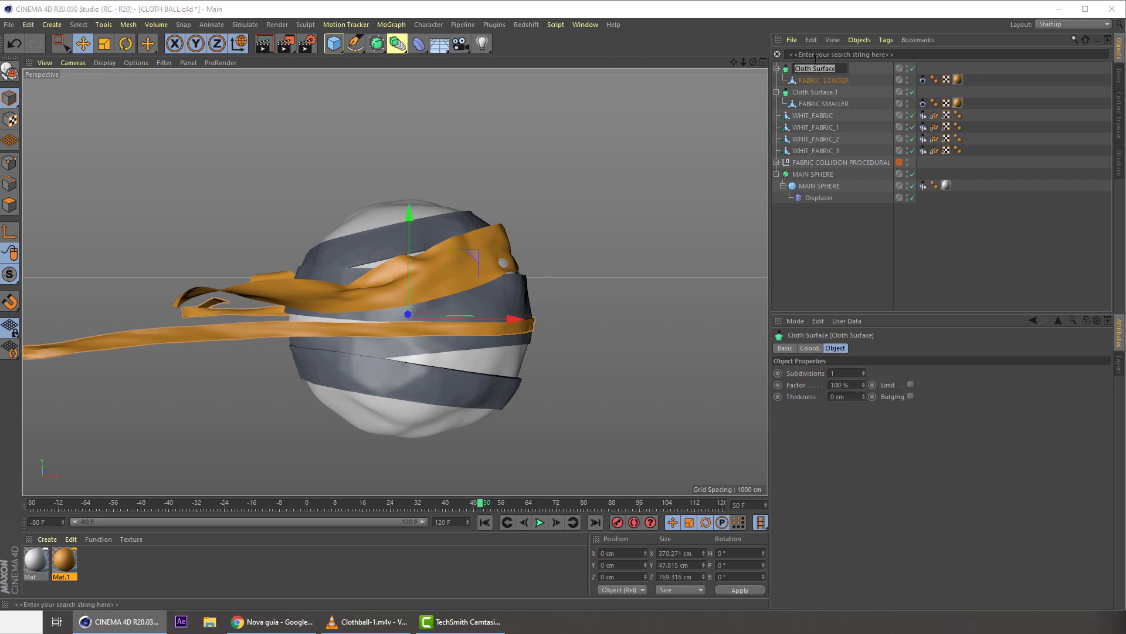
pyautogui.doubleClick(805, 103)
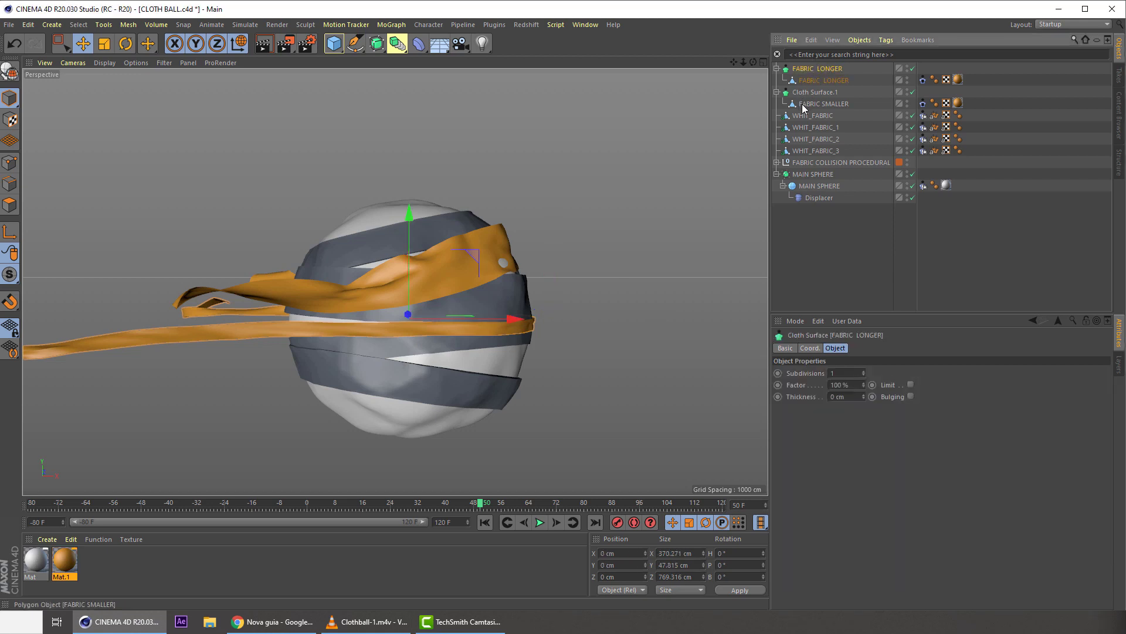
pyautogui.press('Return')
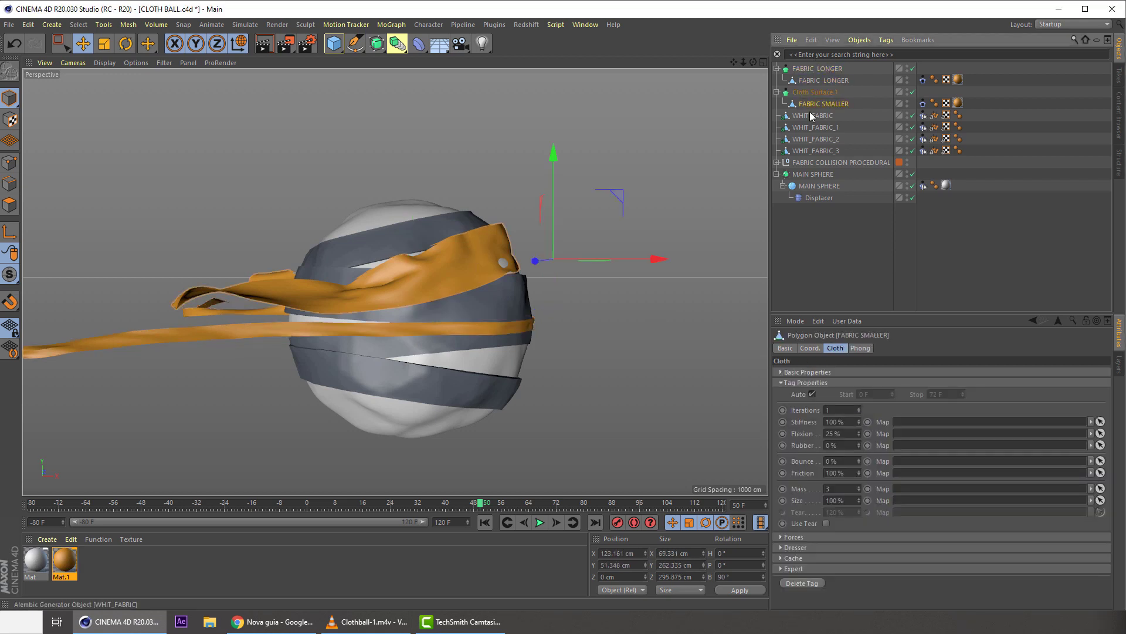
pyautogui.doubleClick(809, 92)
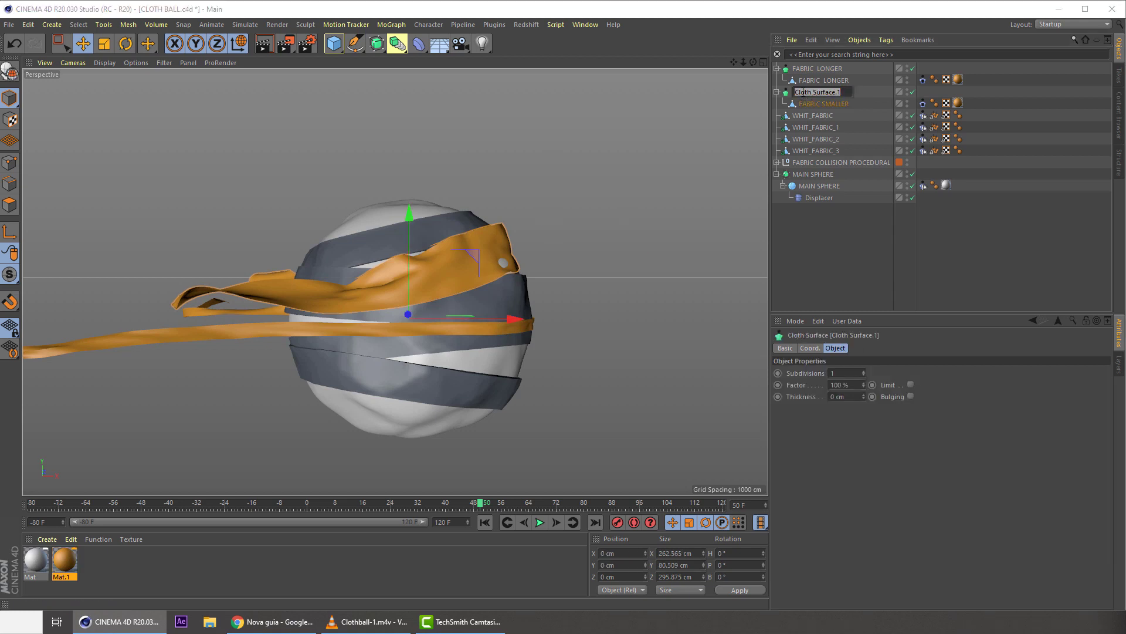
pyautogui.press('Return')
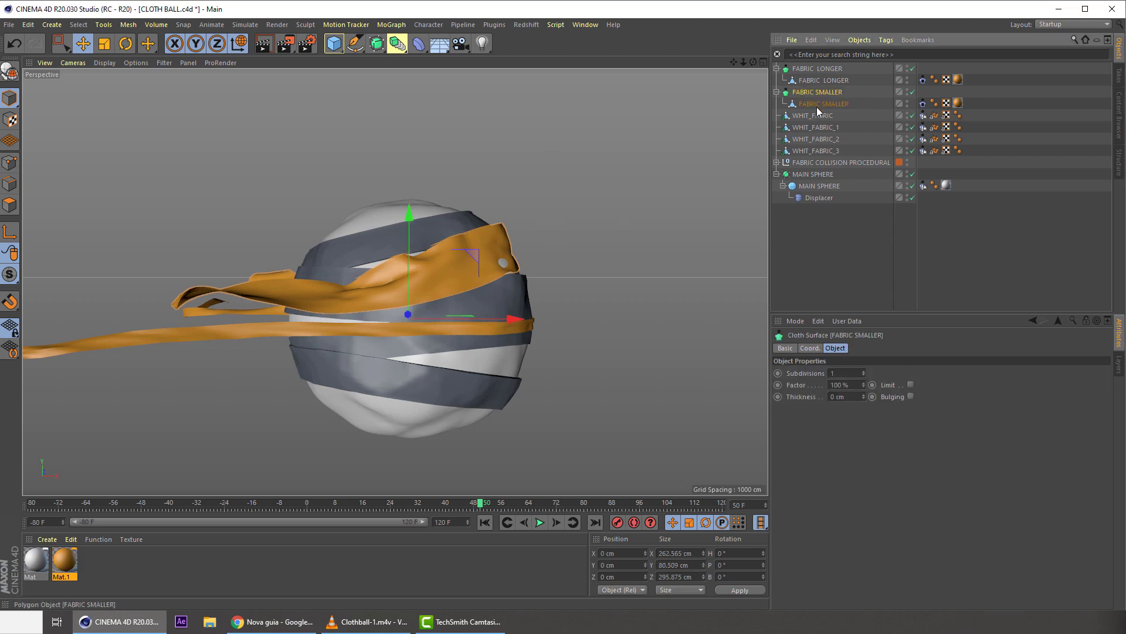
pyautogui.hotkey('ctrl', 's')
# - Set both Cloth Surface objects to 0 subdivisions and a thickness of 2 cm
pyautogui.keyDown('ctrl'); pyautogui.click(799, 69); pyautogui.keyUp('ctrl')
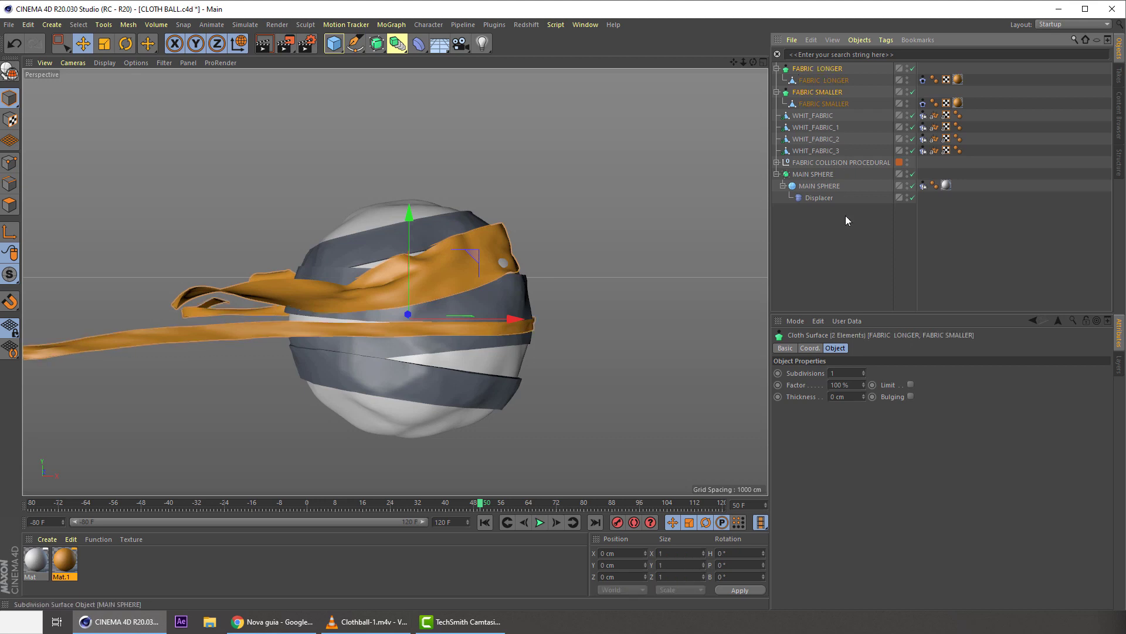
pyautogui.moveTo(837, 376); pyautogui.dragTo(830, 388)
pyautogui.write('0')
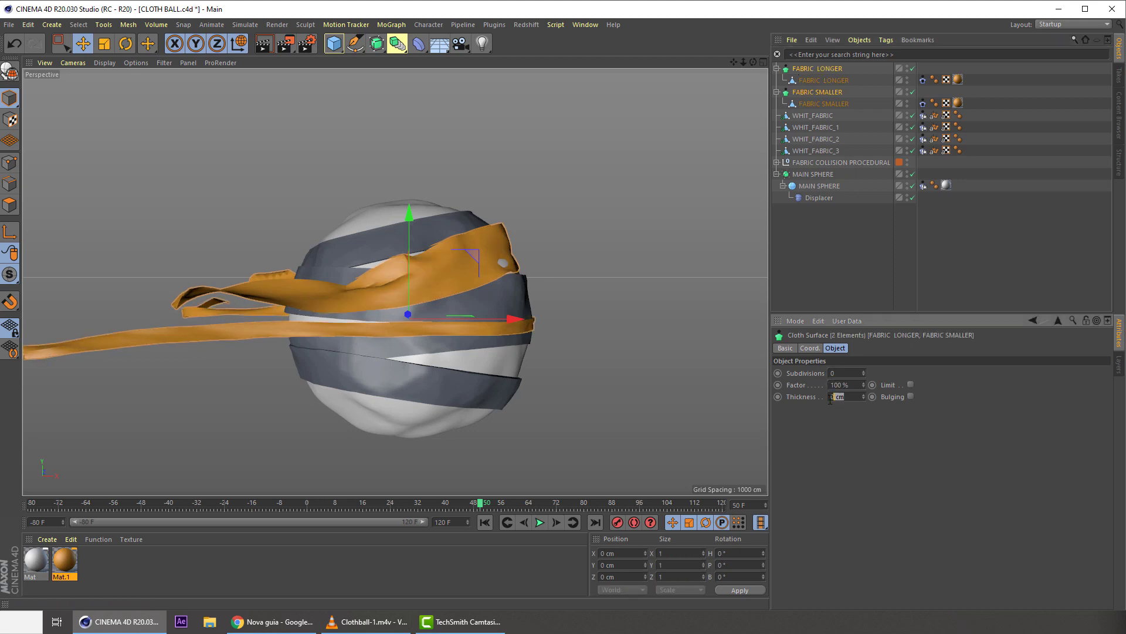
pyautogui.write('1')
pyautogui.press('Return')
pyautogui.write('2')
pyautogui.press('Return')
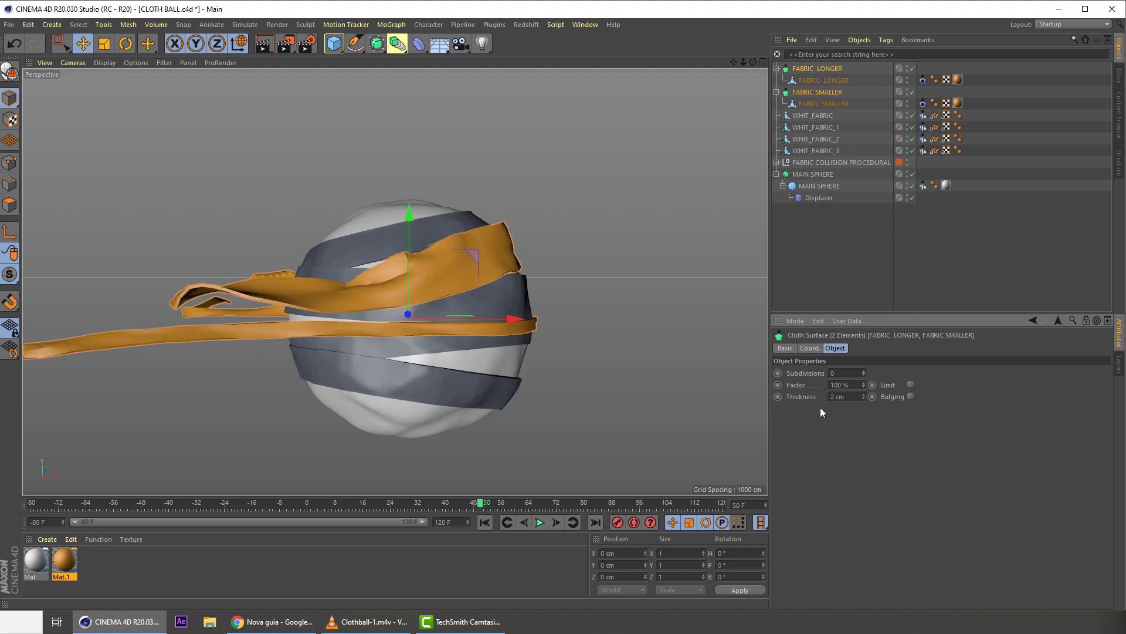
# - Scrub and play the animation to examine the thickened strips, stopping at frame 85
pyautogui.moveTo(479, 504); pyautogui.dragTo(438, 499)
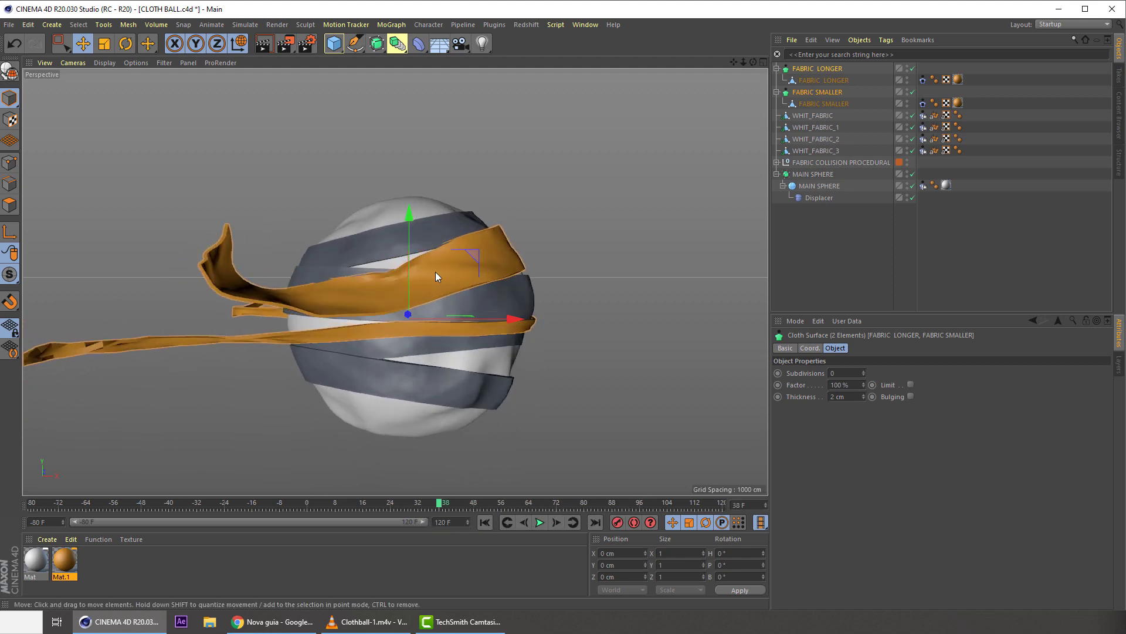
pyautogui.press('F8')
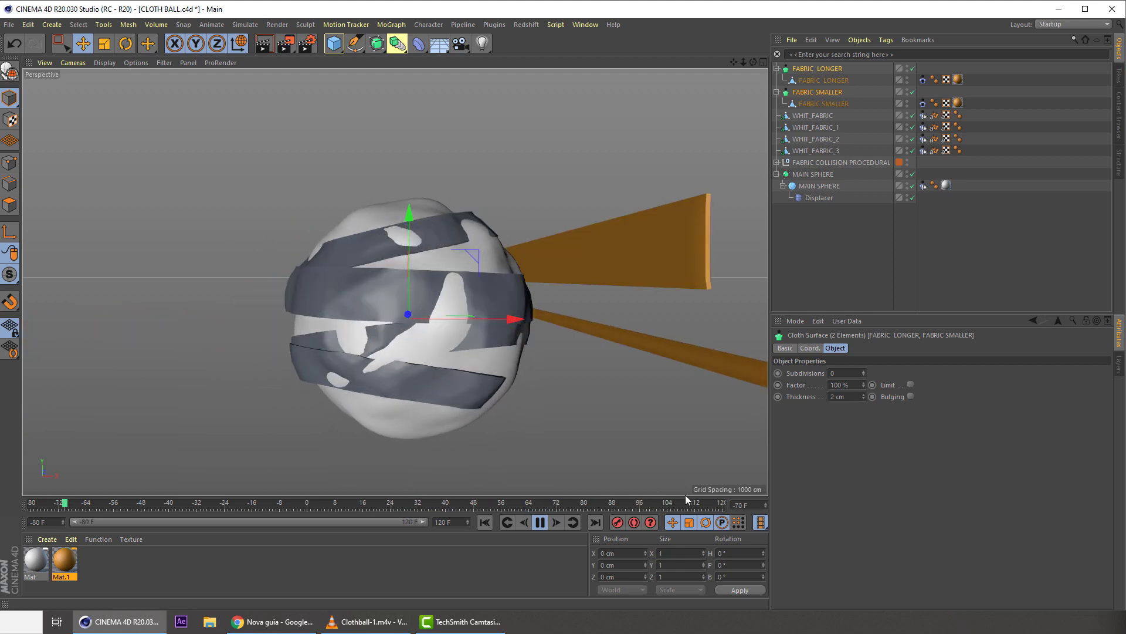
pyautogui.click(600, 508)
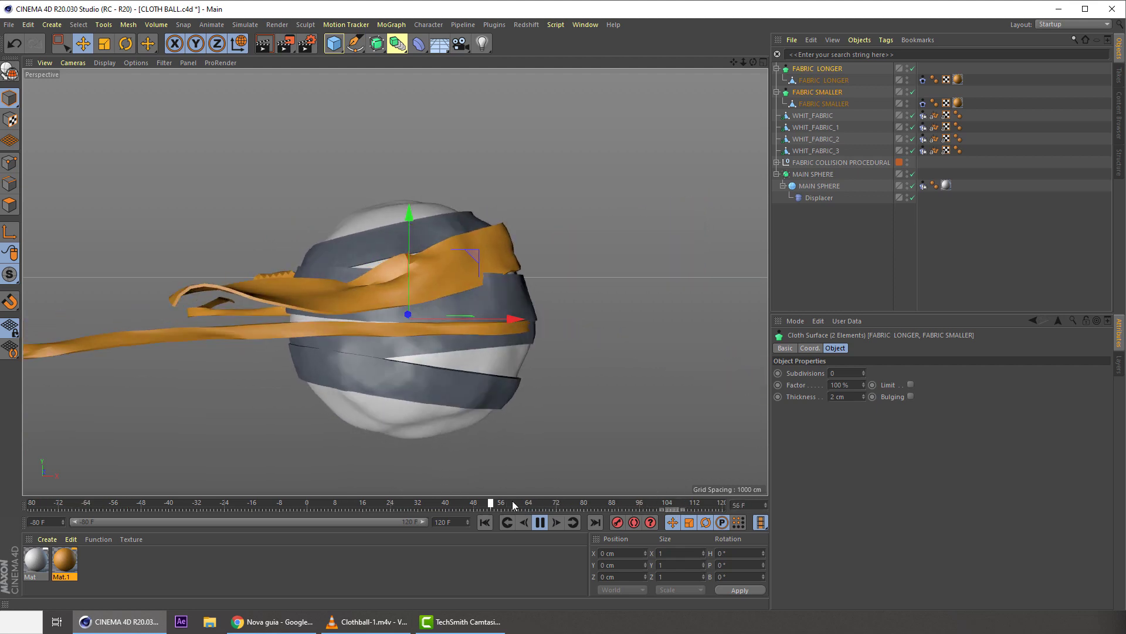
pyautogui.click(349, 502)
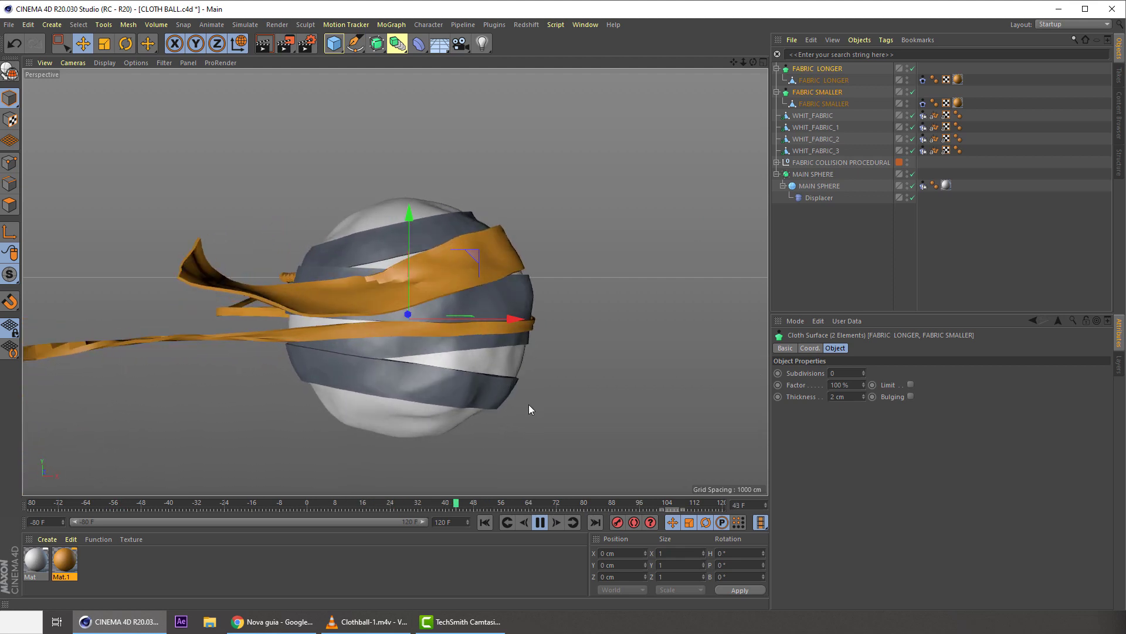
pyautogui.click(540, 523)
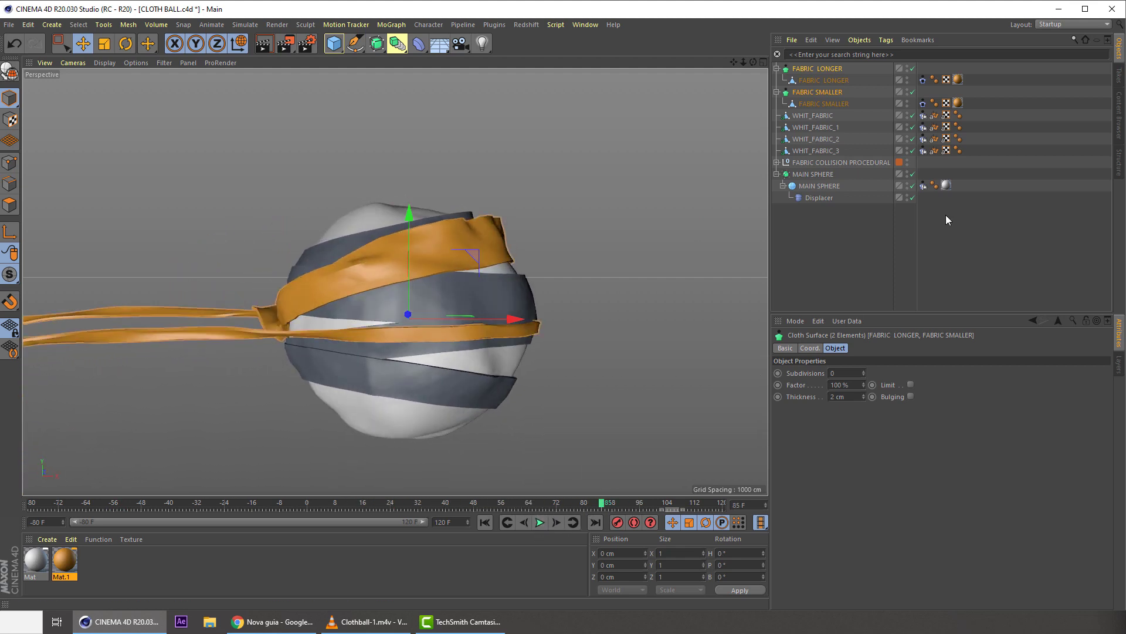
# - Collapse both Cloth Surface groups, bake them as Alembic while keeping the originals, and move the baked objects above the originals
pyautogui.click(776, 92)
pyautogui.click(785, 69)
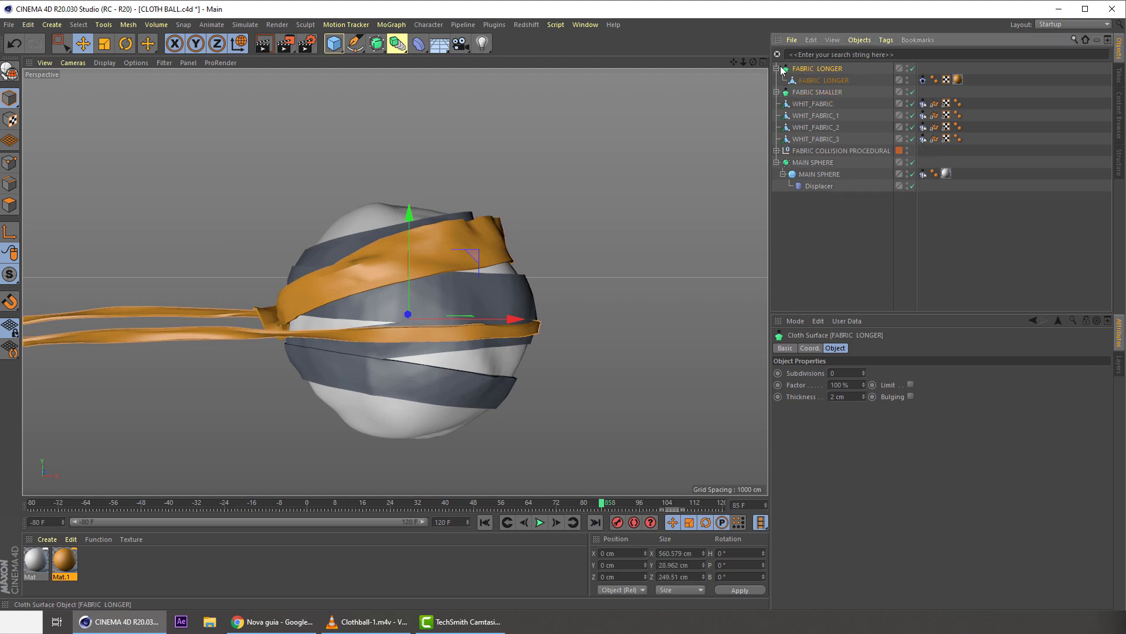
pyautogui.click(777, 68)
pyautogui.keyDown('ctrl'); pyautogui.click(807, 83); pyautogui.keyUp('ctrl')
pyautogui.rightClick(805, 68)
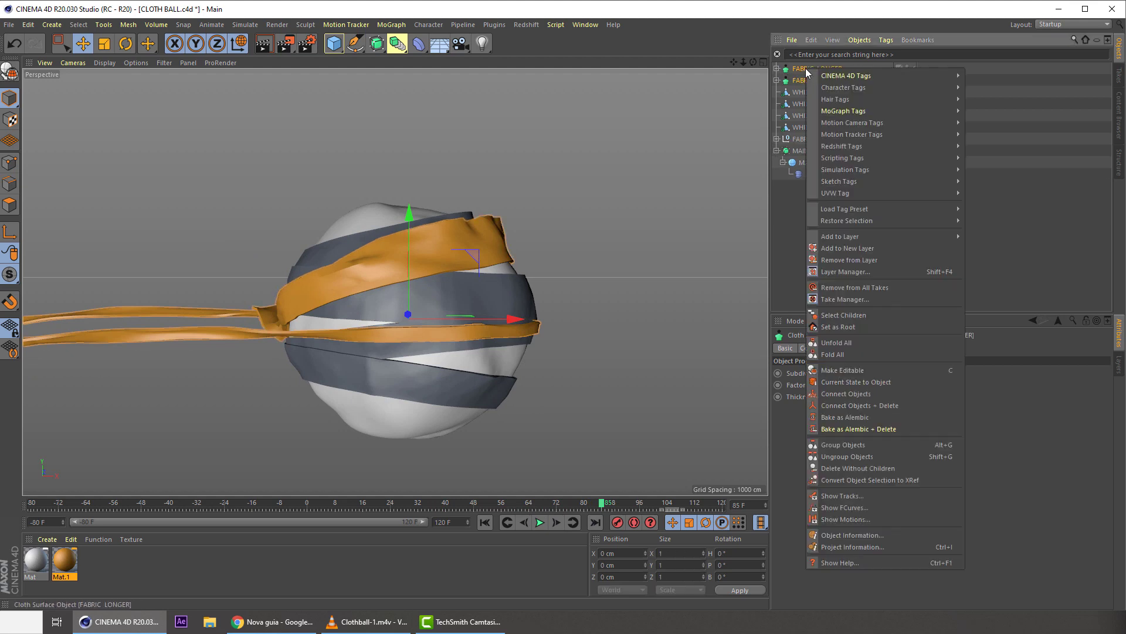
pyautogui.click(871, 416)
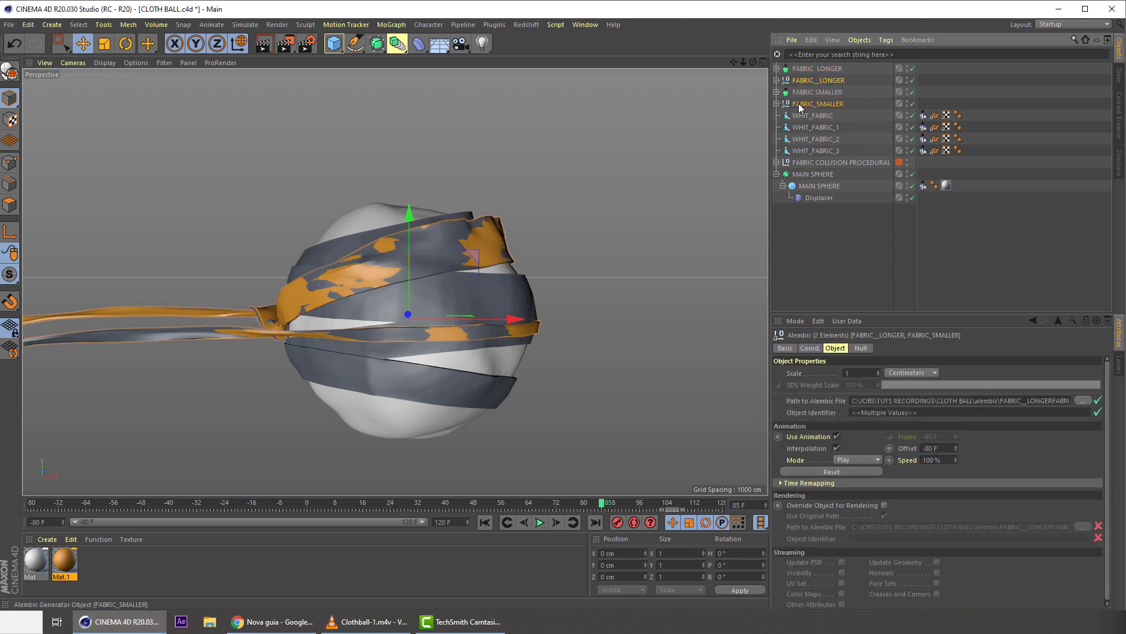
pyautogui.moveTo(805, 68); pyautogui.dragTo(805, 66)
# - Assign the original FABRIC LONGER and FABRIC SMALLER Cloth Surfaces, including their children, to the FABRIC COLLISION PROCEDURAL layer
pyautogui.click(801, 94)
pyautogui.keyDown('ctrl'); pyautogui.click(802, 107); pyautogui.keyUp('ctrl')
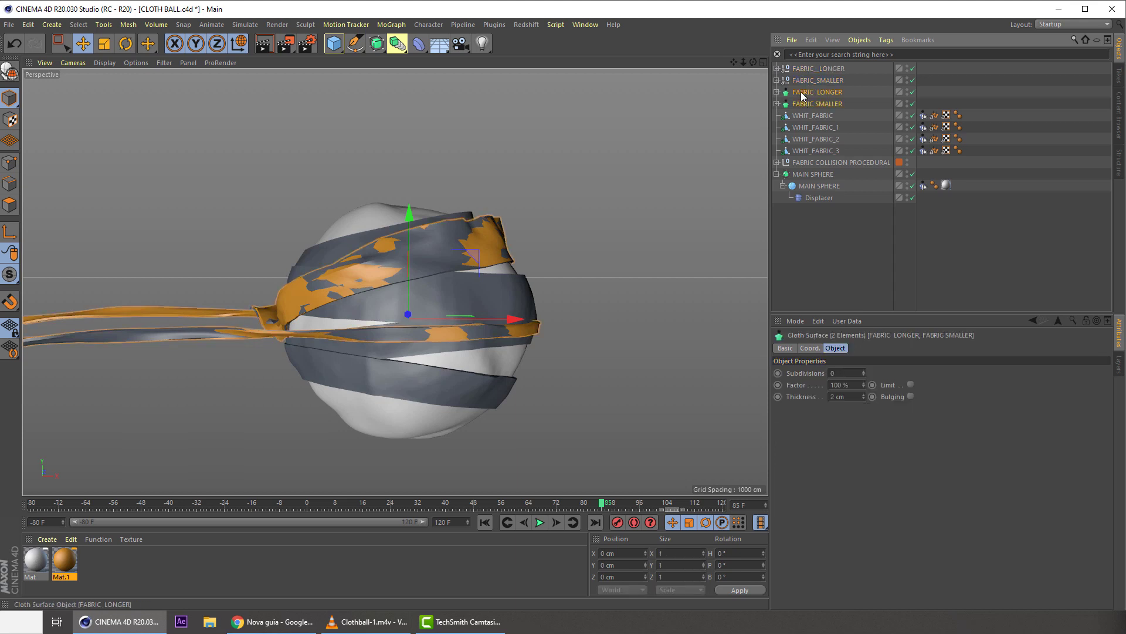
pyautogui.click(812, 40)
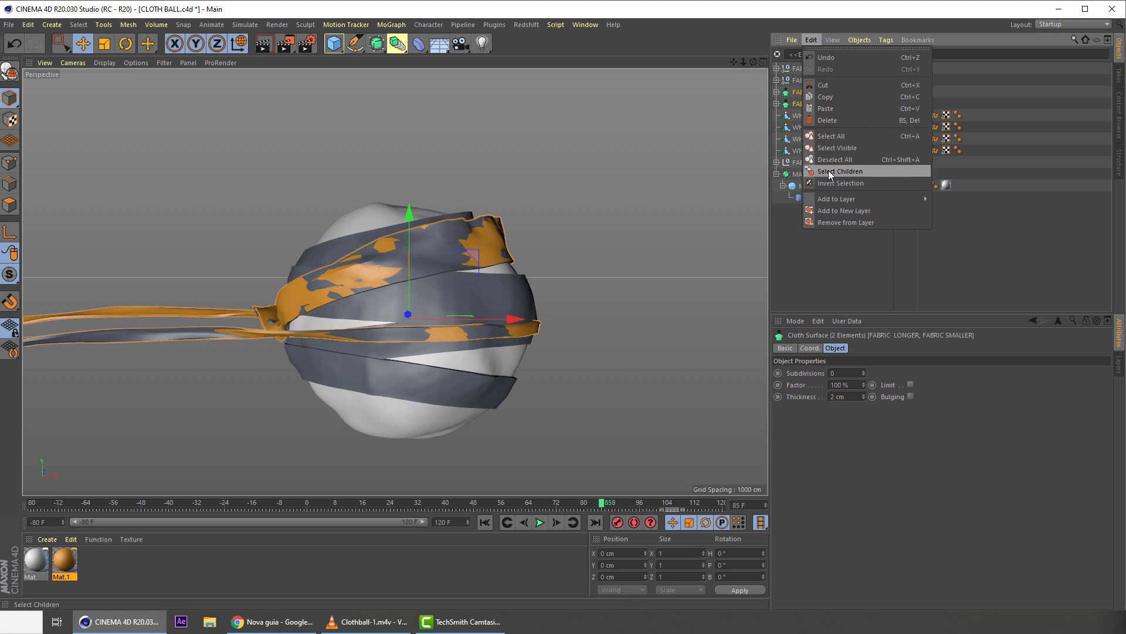
pyautogui.click(831, 172)
pyautogui.click(1120, 369)
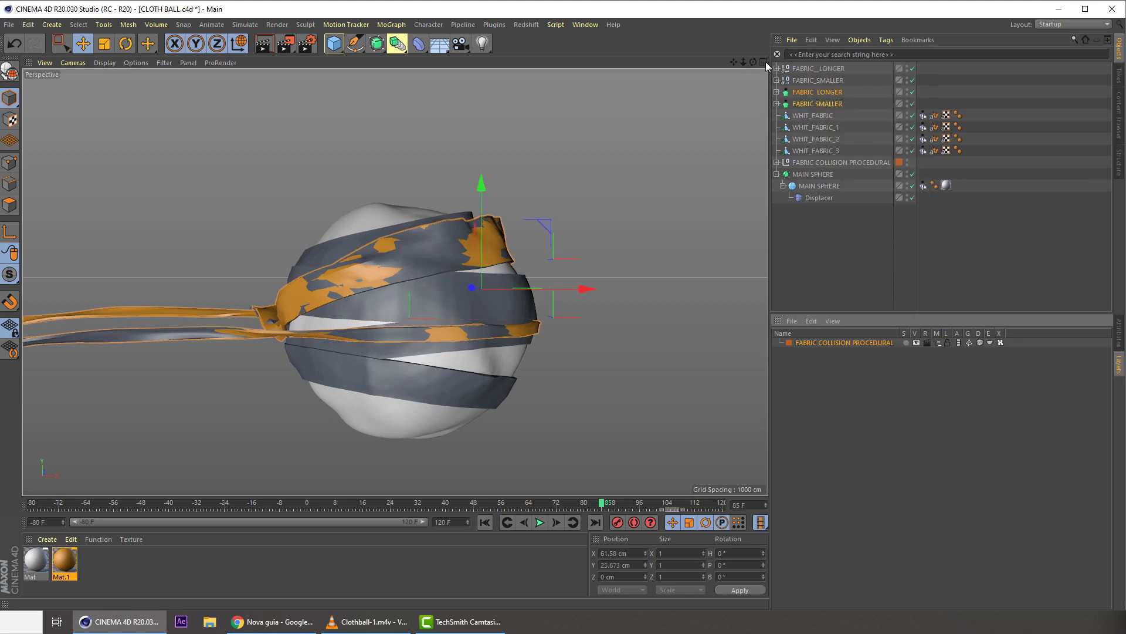
pyautogui.moveTo(802, 108); pyautogui.dragTo(815, 343)
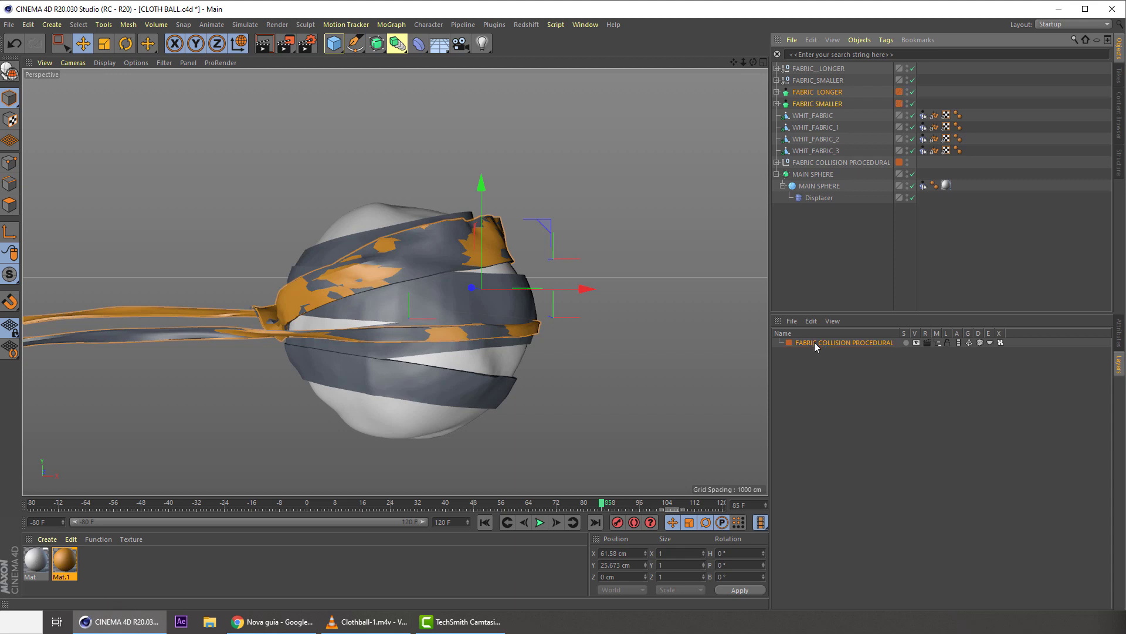
pyautogui.click(806, 103)
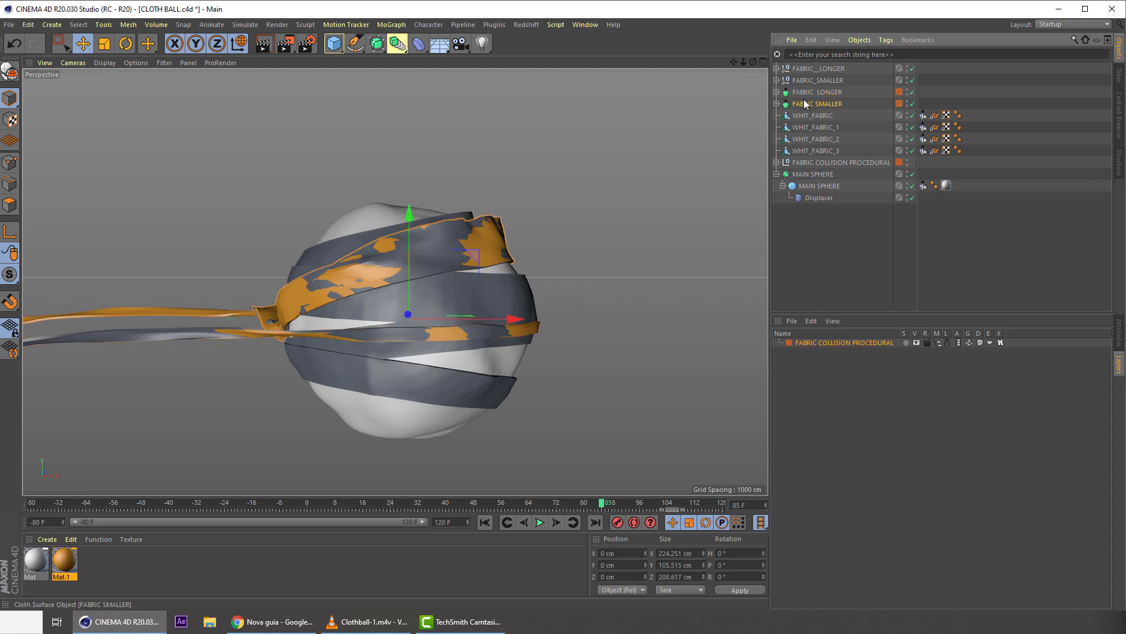
# - Rename the FABRIC COLLISION PROCEDURAL layer to PROCEDURALS
pyautogui.doubleClick(858, 343)
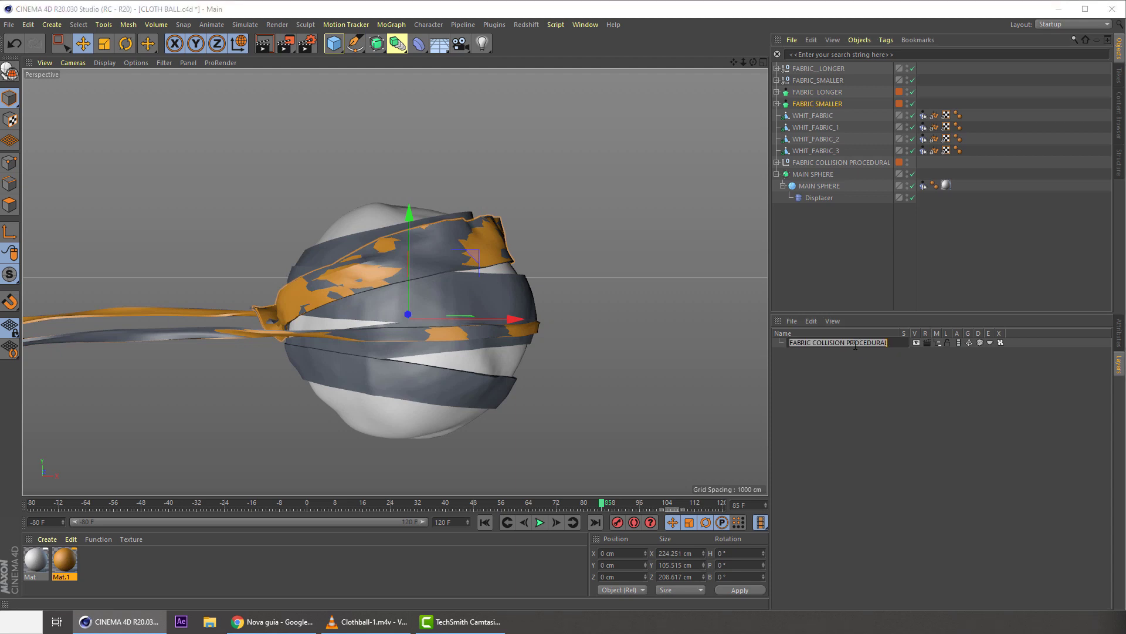
pyautogui.write('F')
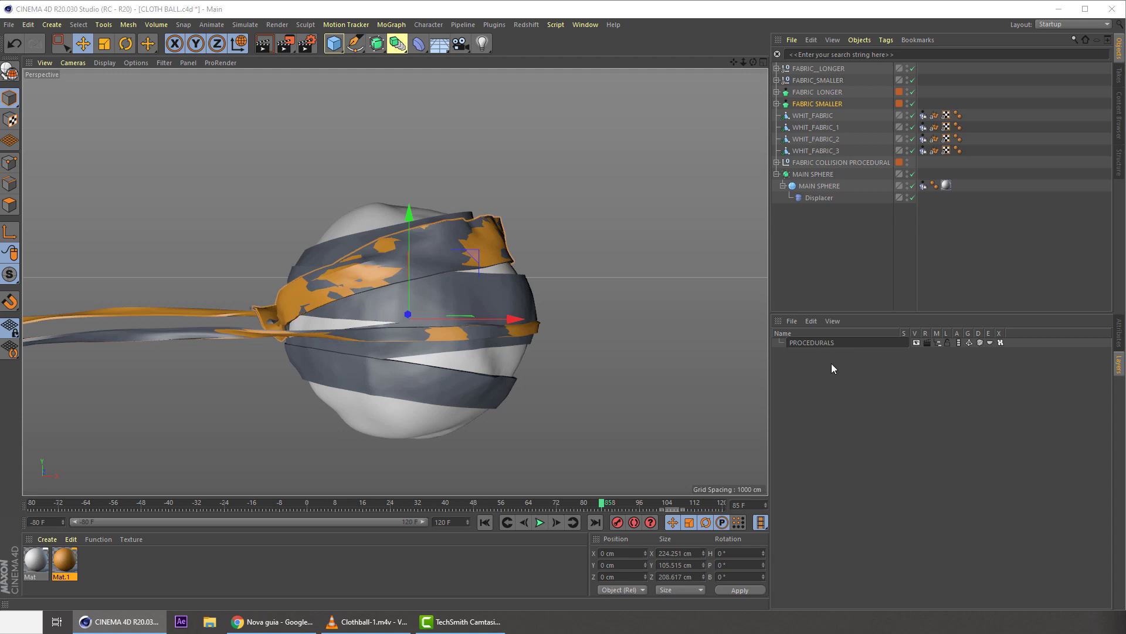
pyautogui.press('Return')
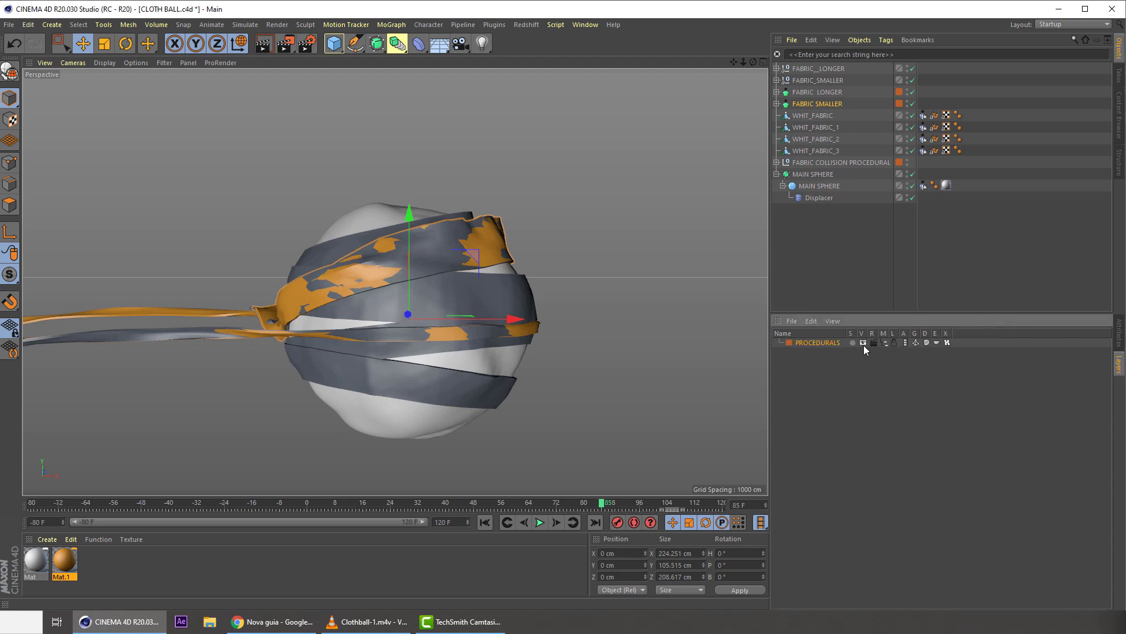
# - Lock the PROCEDURALS layer and hide its objects from both the viewport and the object list
pyautogui.click(863, 343)
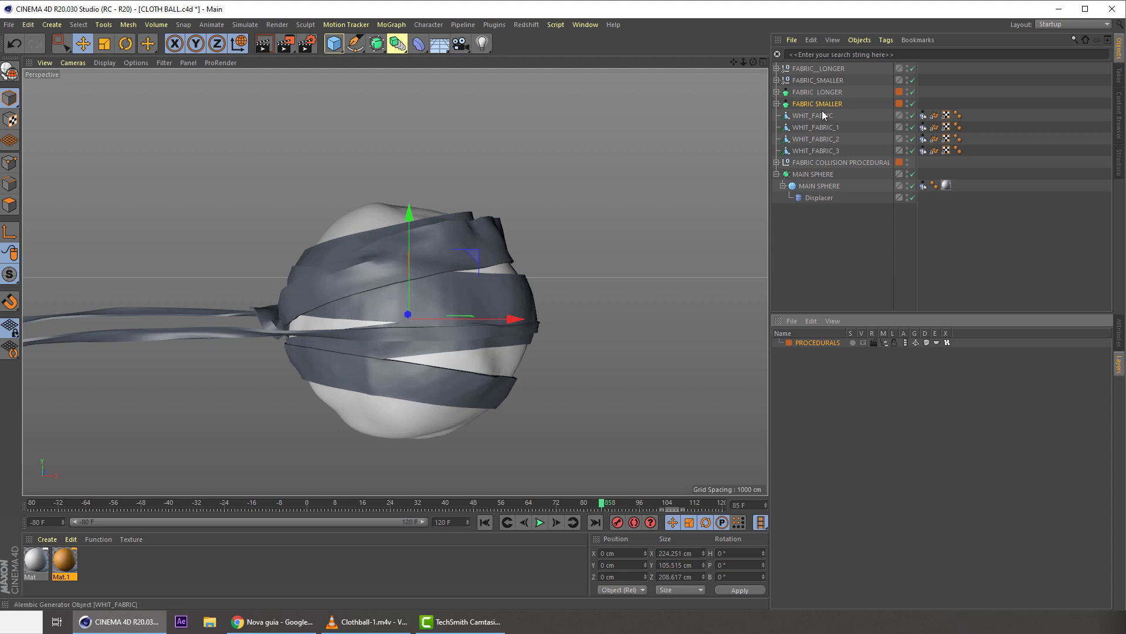
pyautogui.click(889, 345)
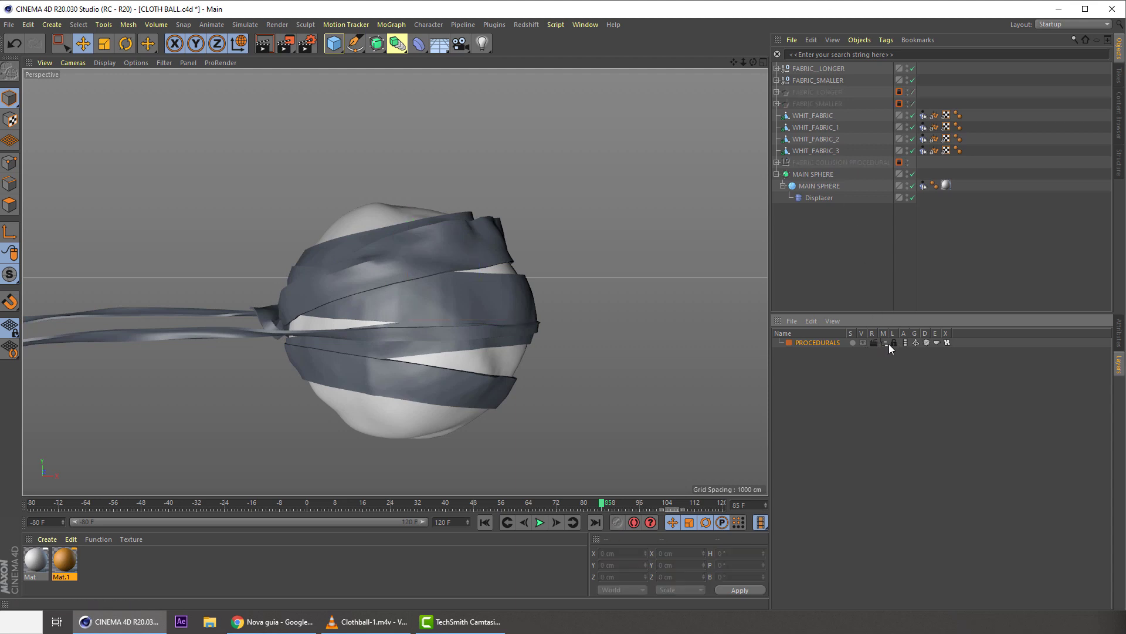
pyautogui.click(885, 344)
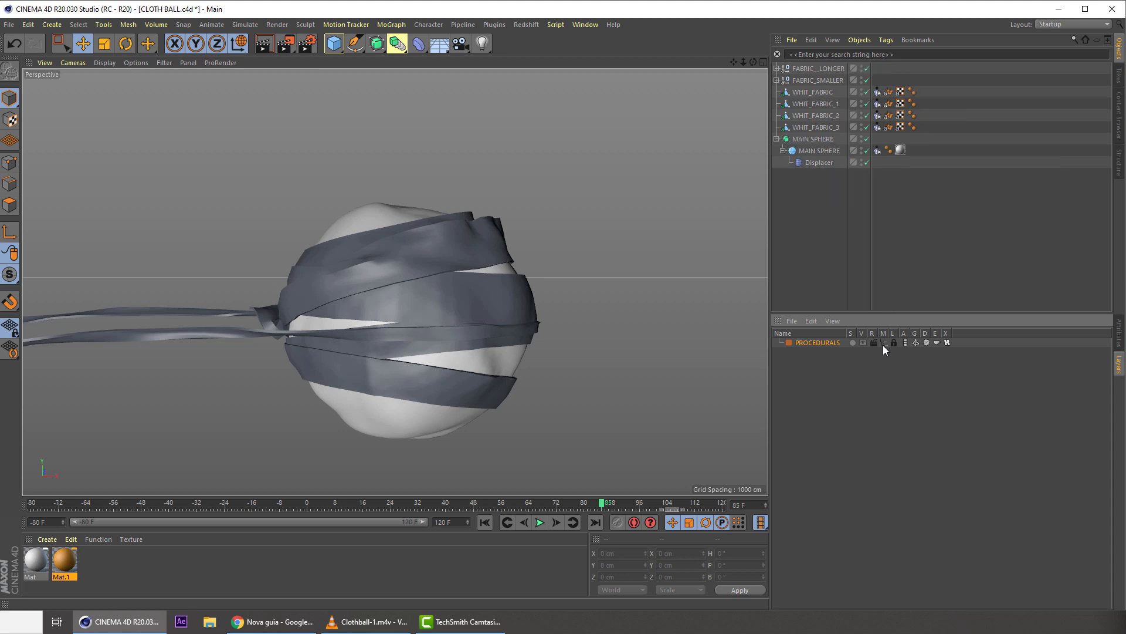
# - Move FABRIC__LONGER_1 and FABRIC_SMALLER_1 out of their parent nulls and delete the emptied parents
pyautogui.click(777, 81)
pyautogui.click(776, 69)
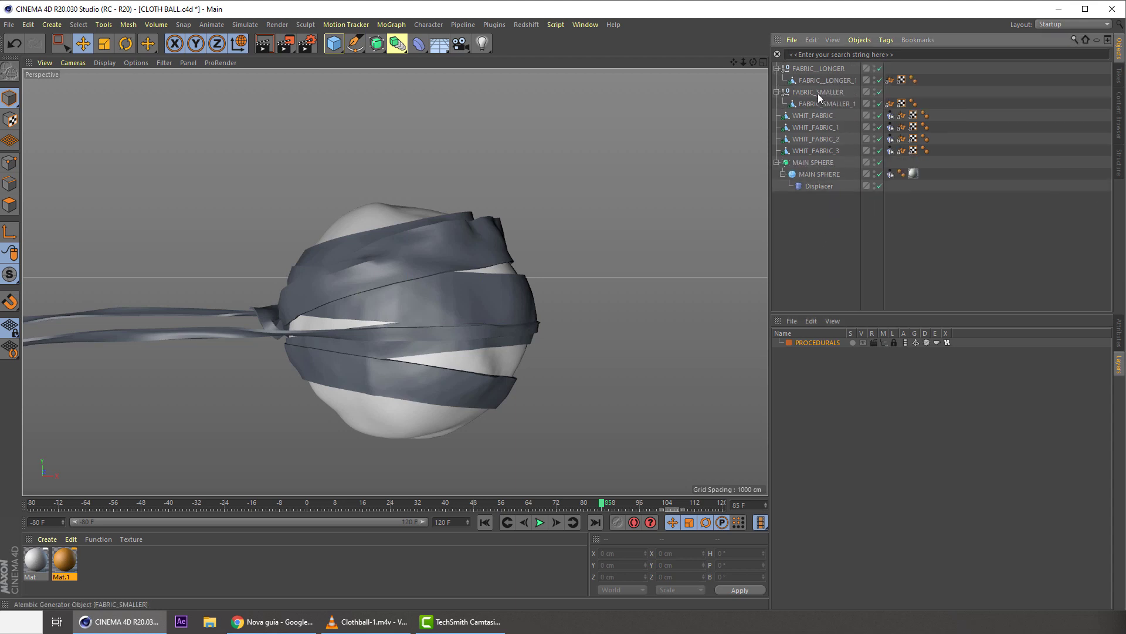
pyautogui.click(814, 81)
pyautogui.keyDown('ctrl'); pyautogui.click(813, 102); pyautogui.keyUp('ctrl')
pyautogui.moveTo(813, 79); pyautogui.dragTo(812, 65)
pyautogui.click(806, 92)
pyautogui.keyDown('ctrl'); pyautogui.click(805, 104); pyautogui.keyUp('ctrl')
pyautogui.press('Delete')
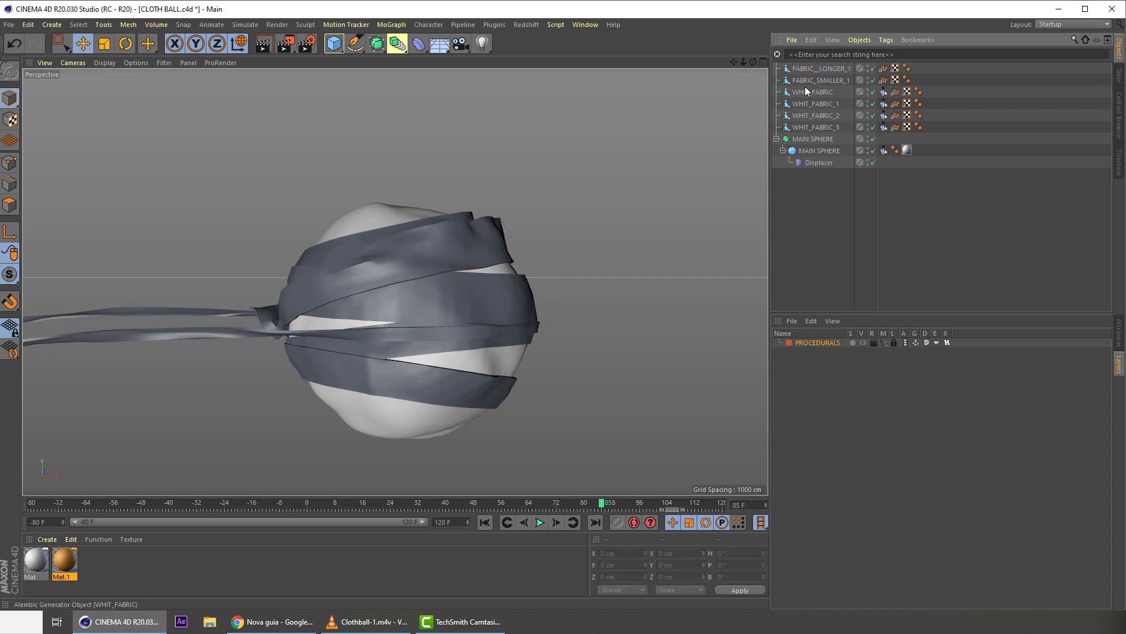
# - Group the two baked fabric strips, FABRIC__LONGER_1 and FABRIC_SMALLER_1, under a null named ORANGE FABRIC
pyautogui.click(819, 70)
pyautogui.keyDown('ctrl'); pyautogui.click(821, 82); pyautogui.keyUp('ctrl')
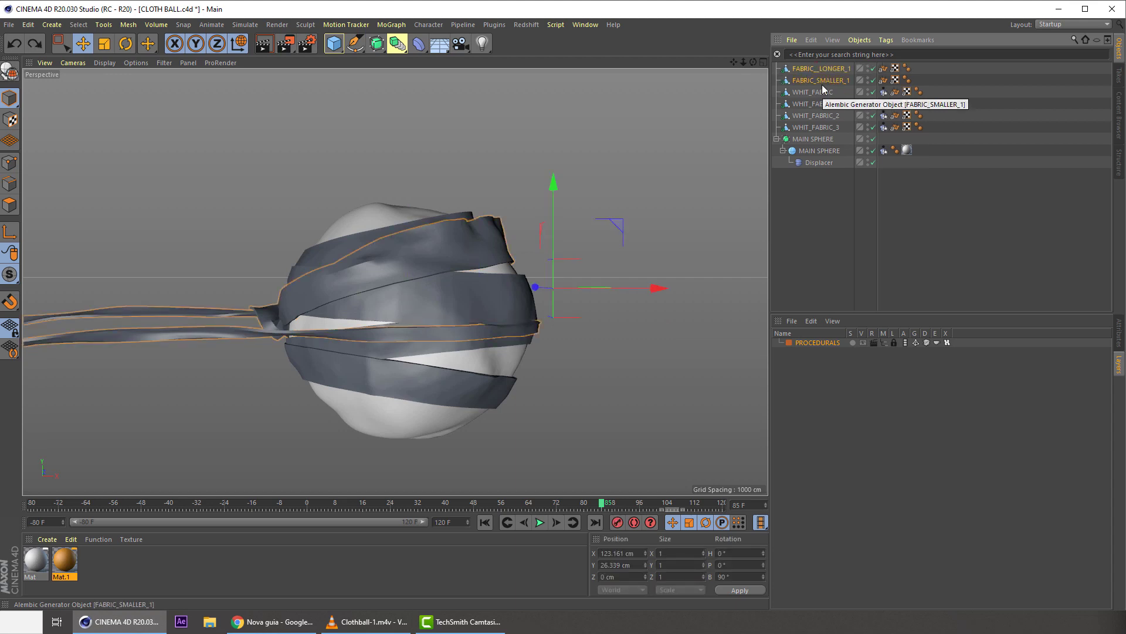
pyautogui.hotkey('alt', 'g')
pyautogui.doubleClick(804, 69)
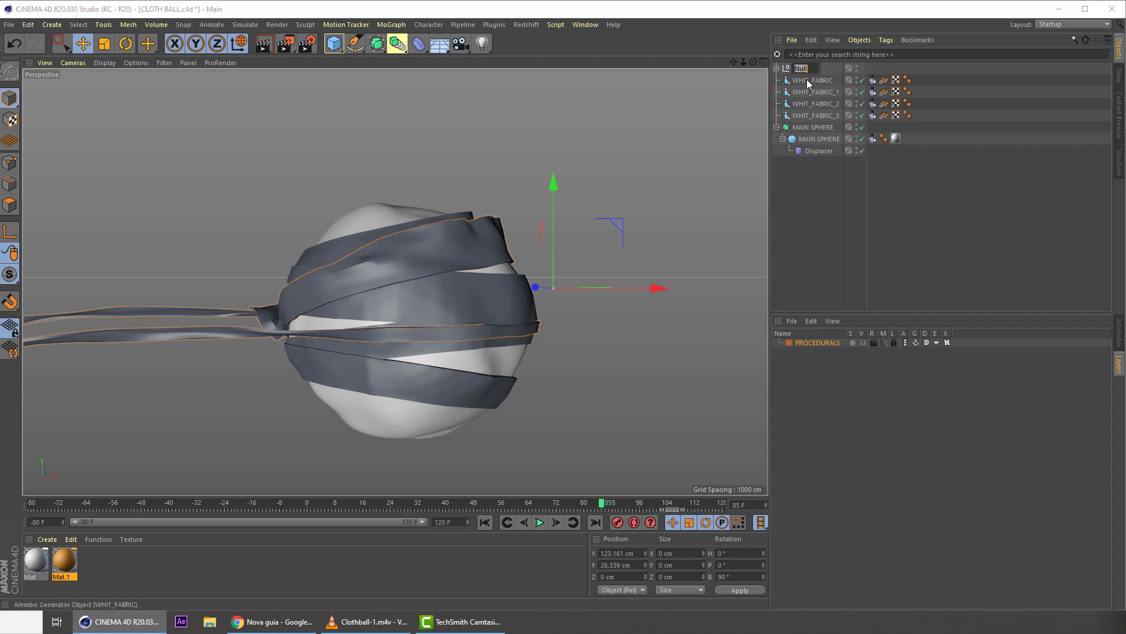
pyautogui.write('ORANGE FABRIC')
pyautogui.press('Return')
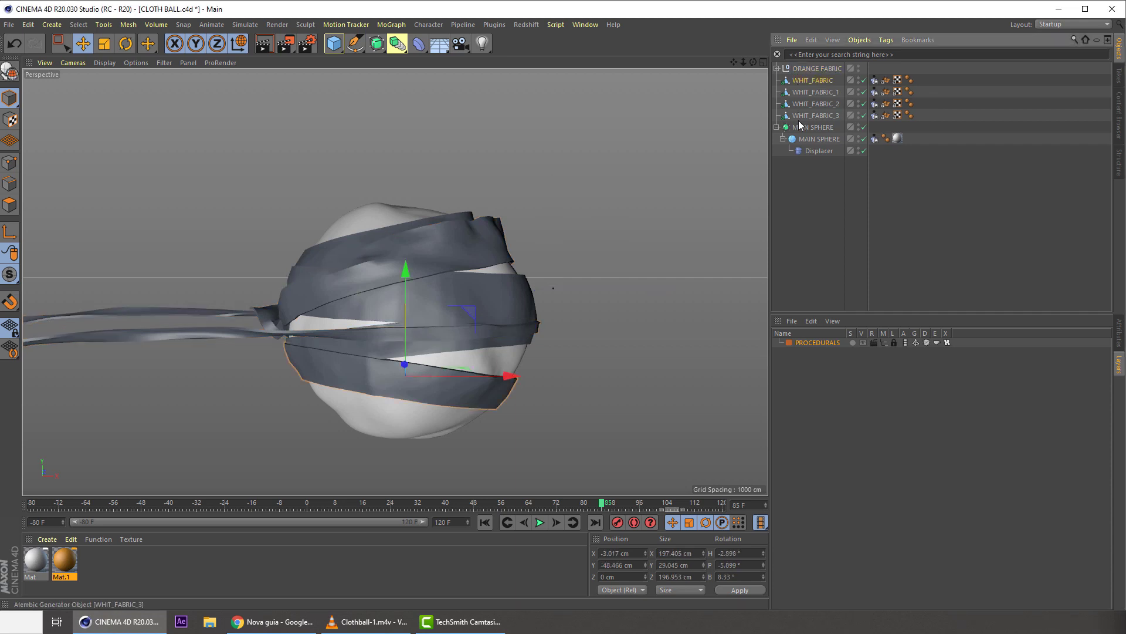
# - Group the four WHIT_FABRIC objects under a null named WHITE FABRIC and save the scene
pyautogui.hotkey('alt', 'g')
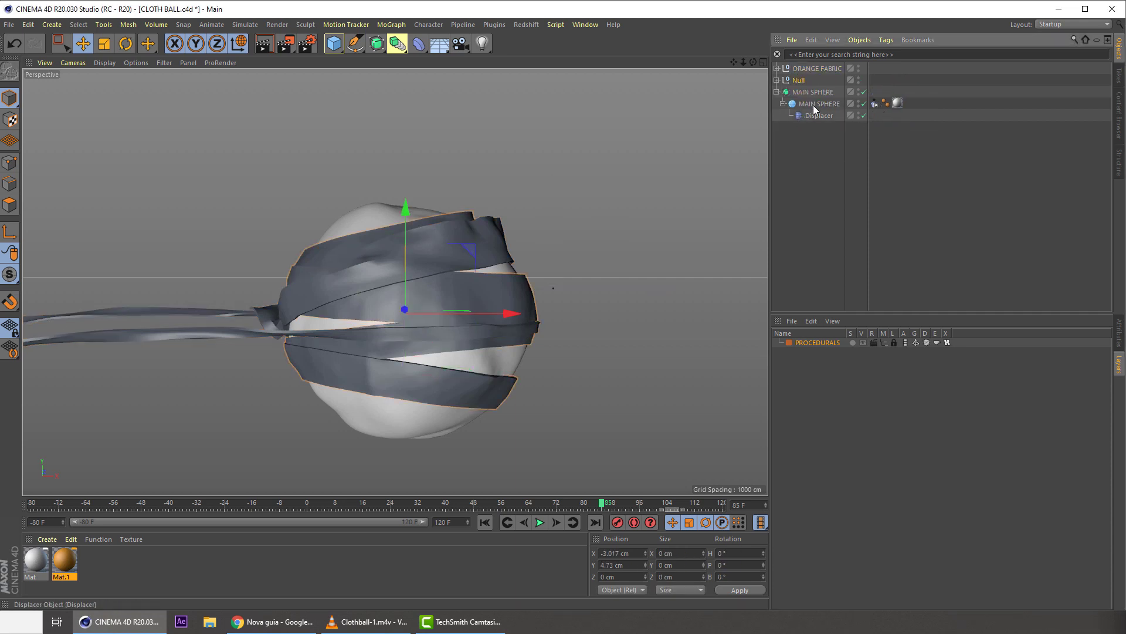
pyautogui.doubleClick(801, 80)
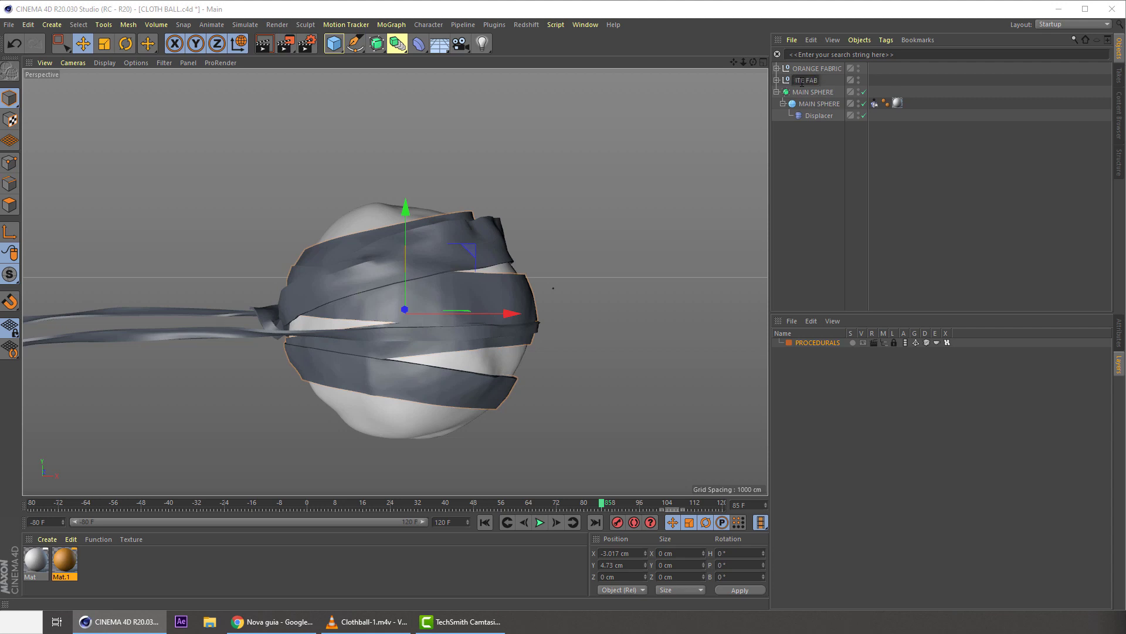
pyautogui.write('WHITE FABRIC')
pyautogui.press('Return')
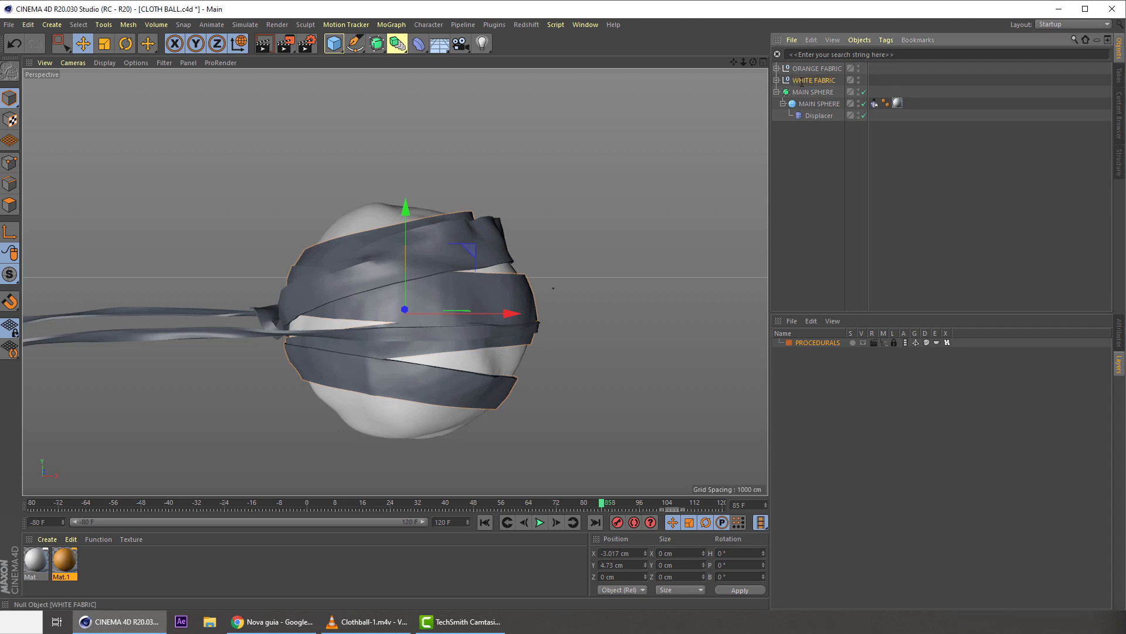
pyautogui.click(791, 156)
pyautogui.hotkey('ctrl', 's')
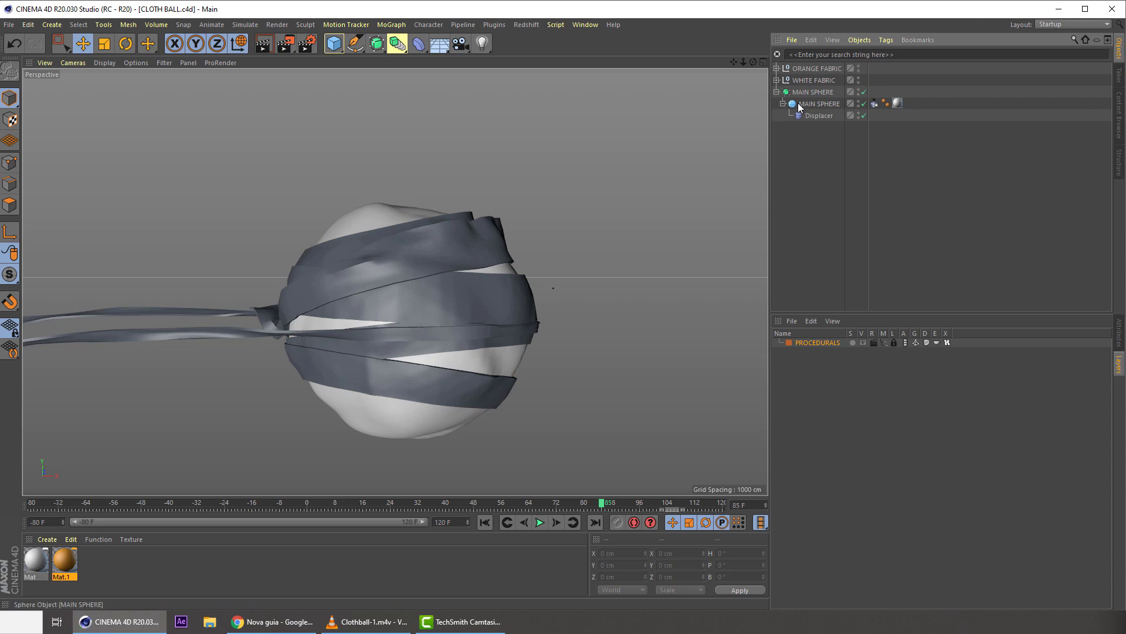
# - Apply the orange Mat.1 material to both strips in the ORANGE FABRIC group, collapse the group and scrub the animation to frame 83
pyautogui.click(777, 69)
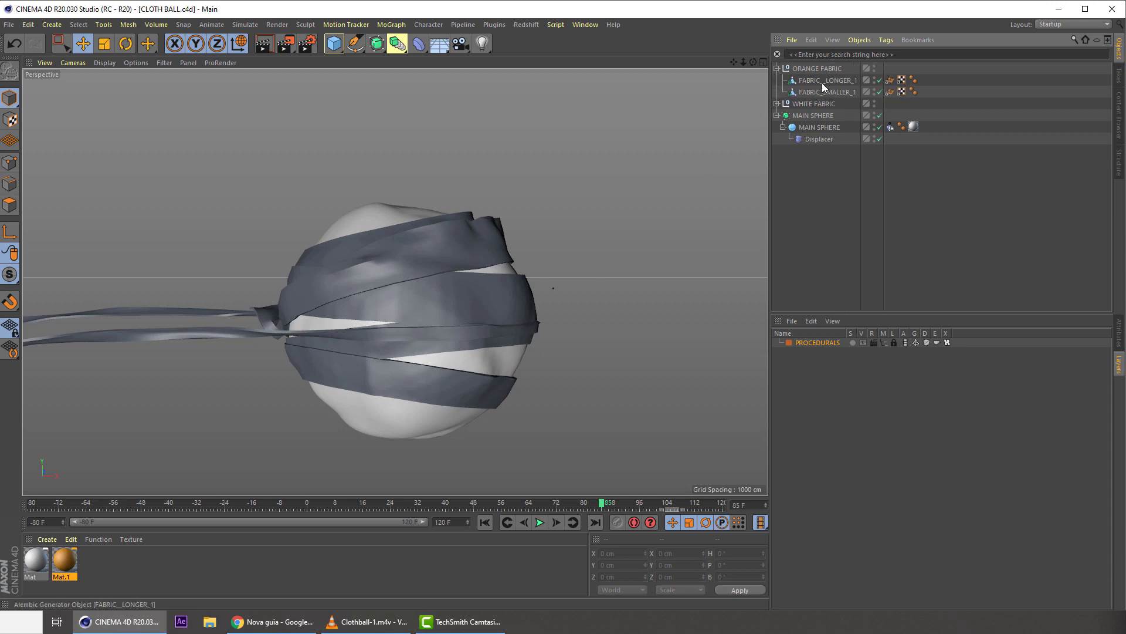
pyautogui.click(822, 81)
pyautogui.keyDown('shift'); pyautogui.click(815, 93); pyautogui.keyUp('shift')
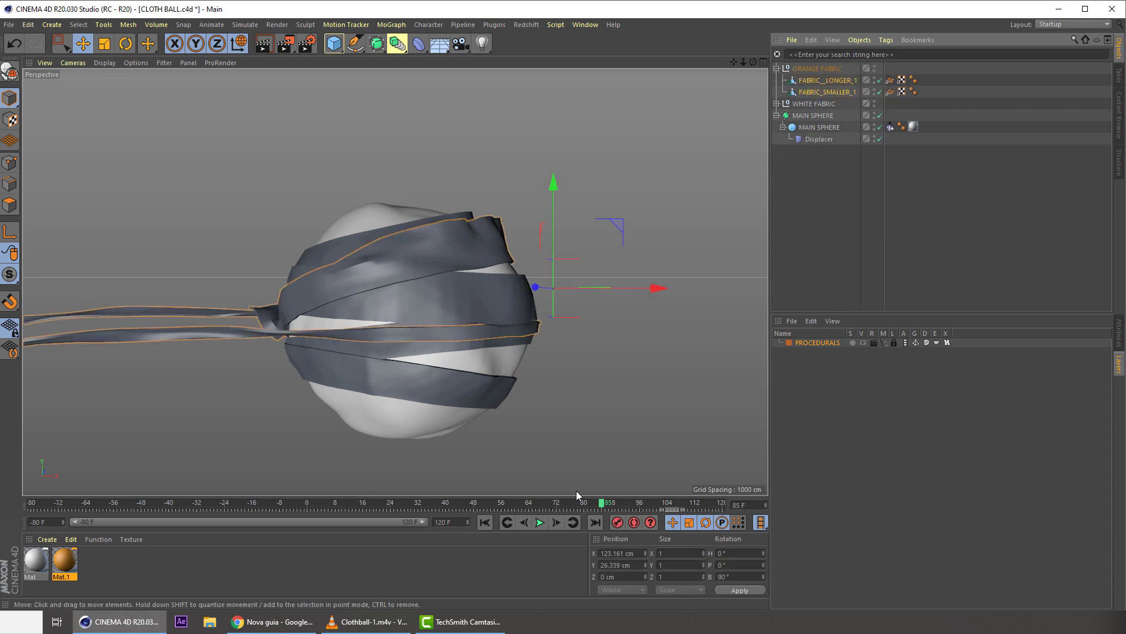
pyautogui.moveTo(541, 505); pyautogui.dragTo(414, 505)
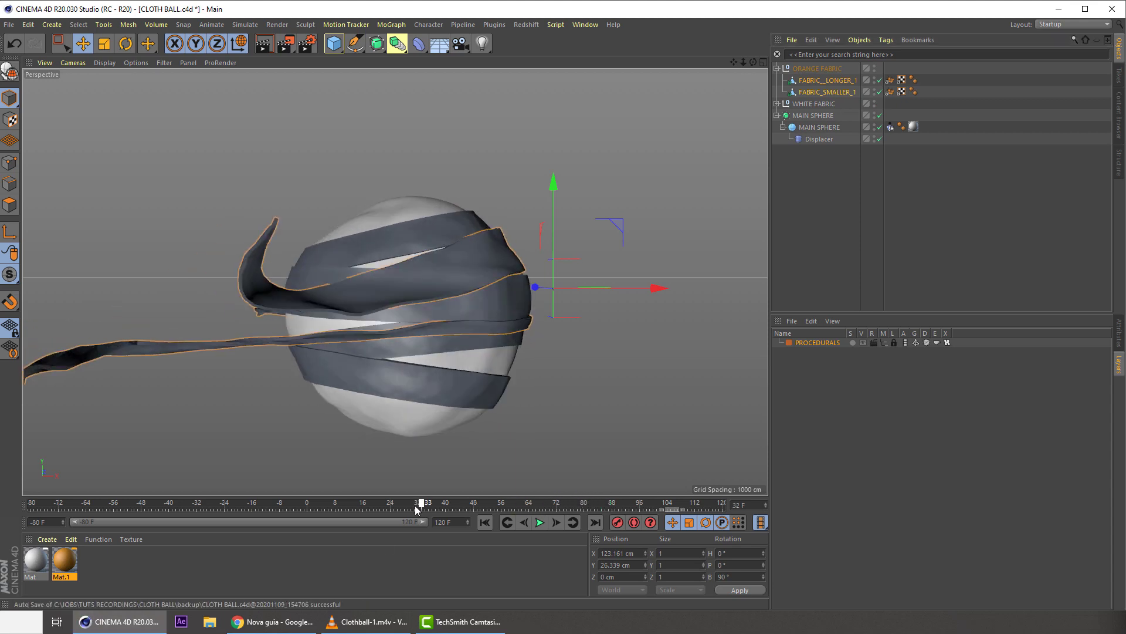
pyautogui.rightClick(68, 561)
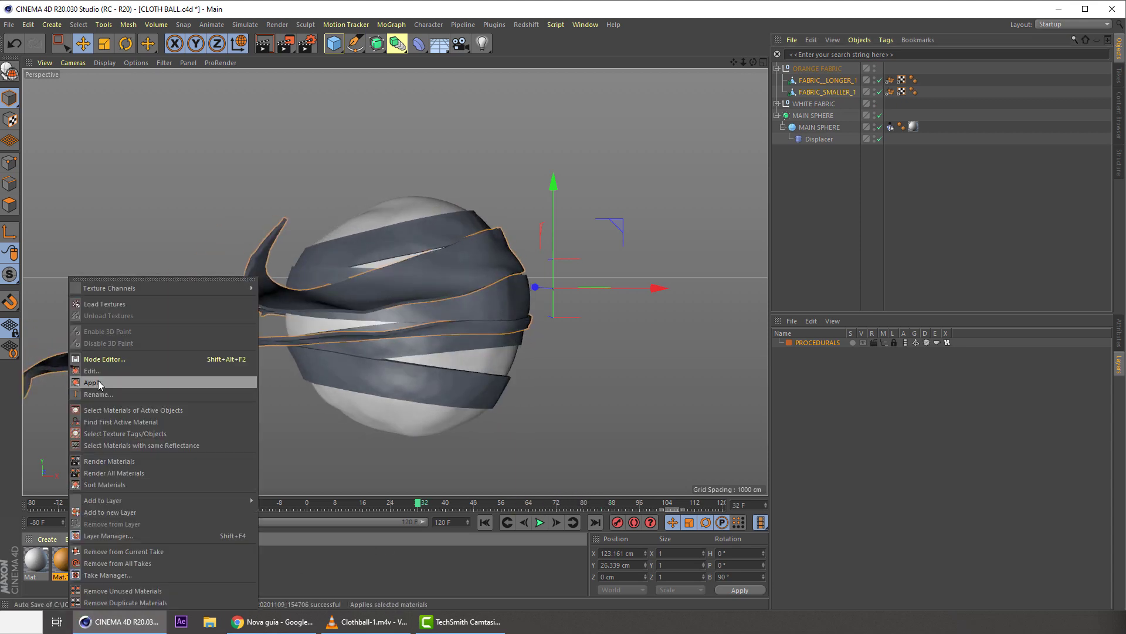
pyautogui.click(94, 383)
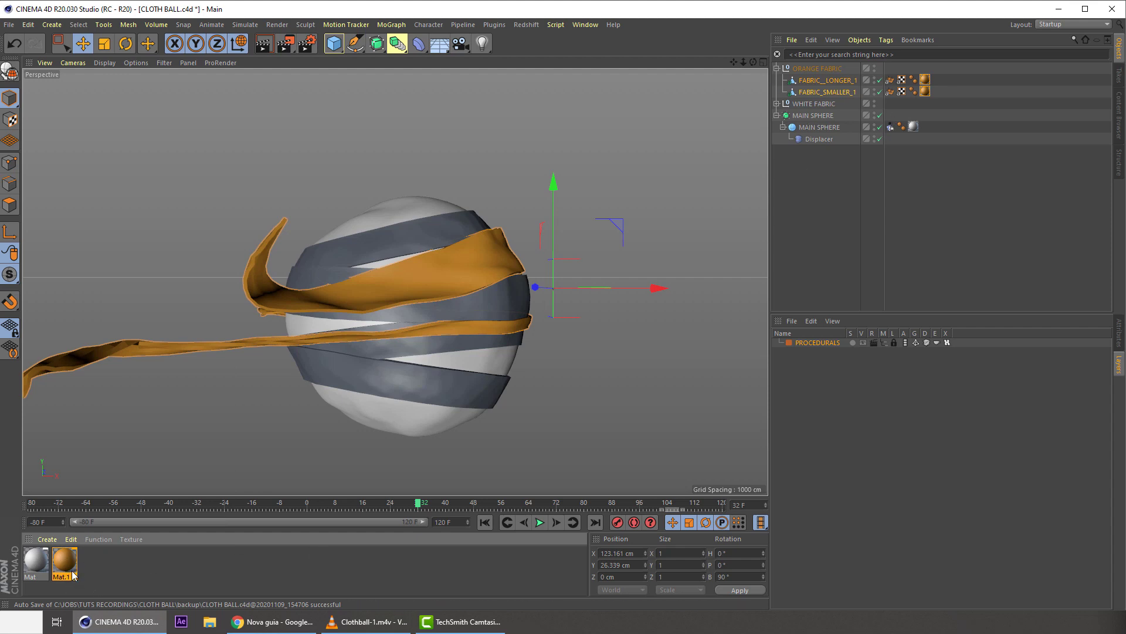
pyautogui.click(926, 115)
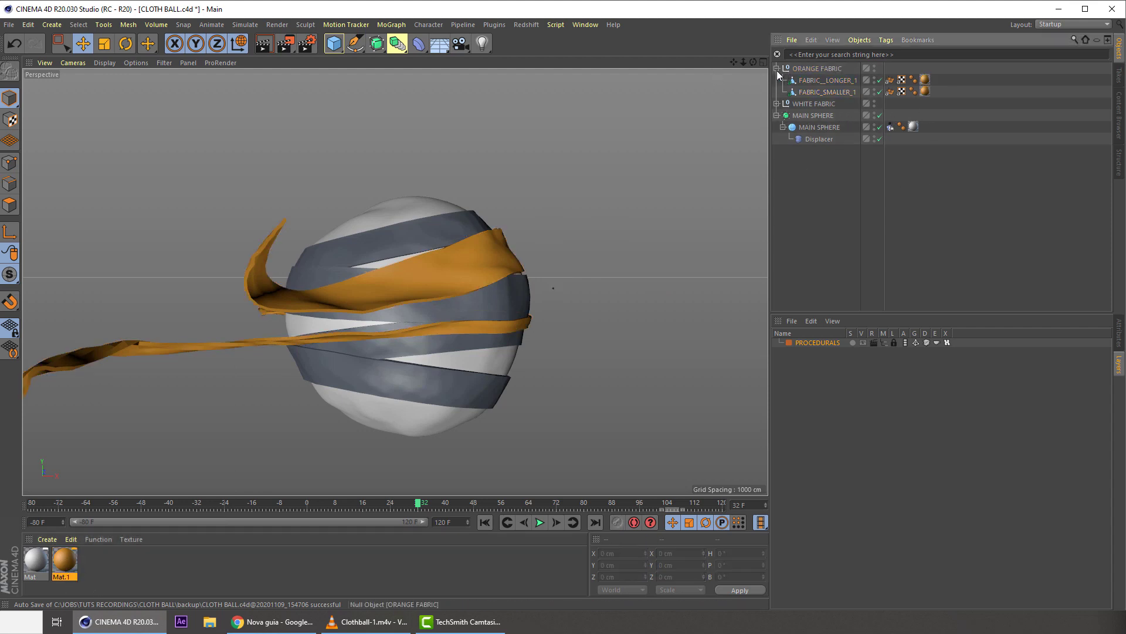
pyautogui.click(777, 69)
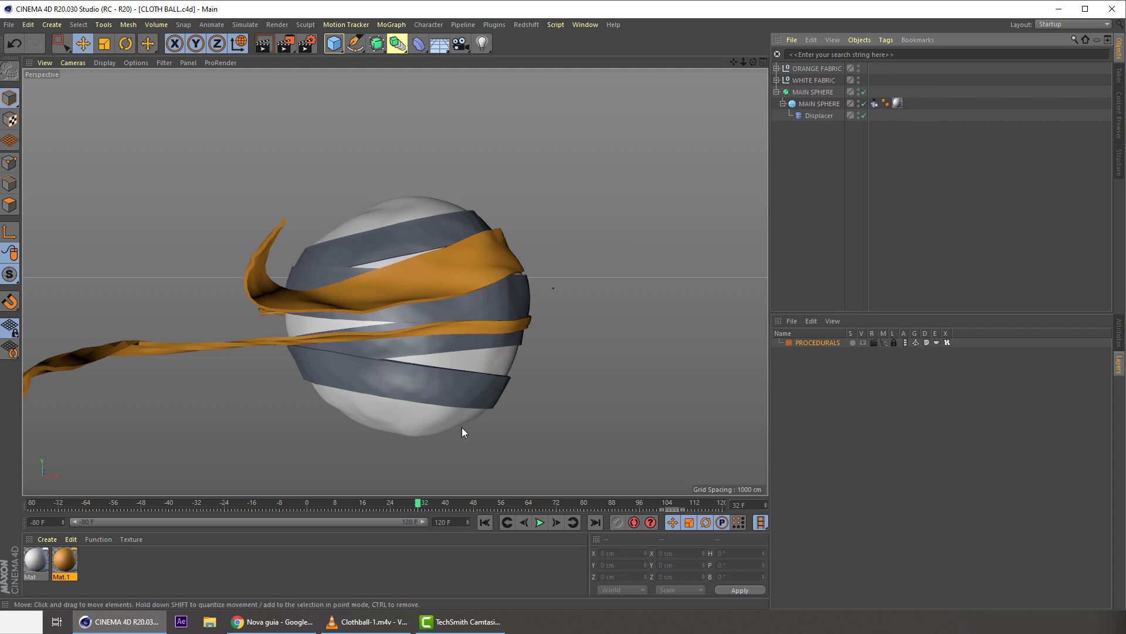
pyautogui.click(417, 504)
pyautogui.moveTo(439, 506); pyautogui.dragTo(594, 505)
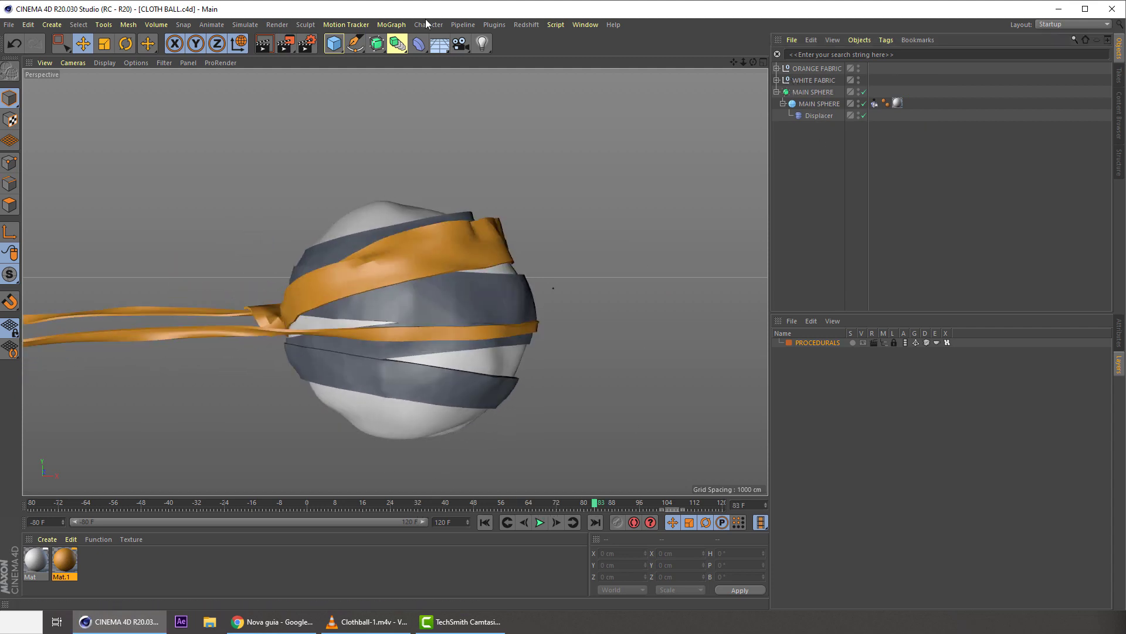
# - Add a plane about 46 cm wide beside the sphere at about X 170 cm, Y 86 cm, with its bank rotation at -90°
pyautogui.click(335, 49)
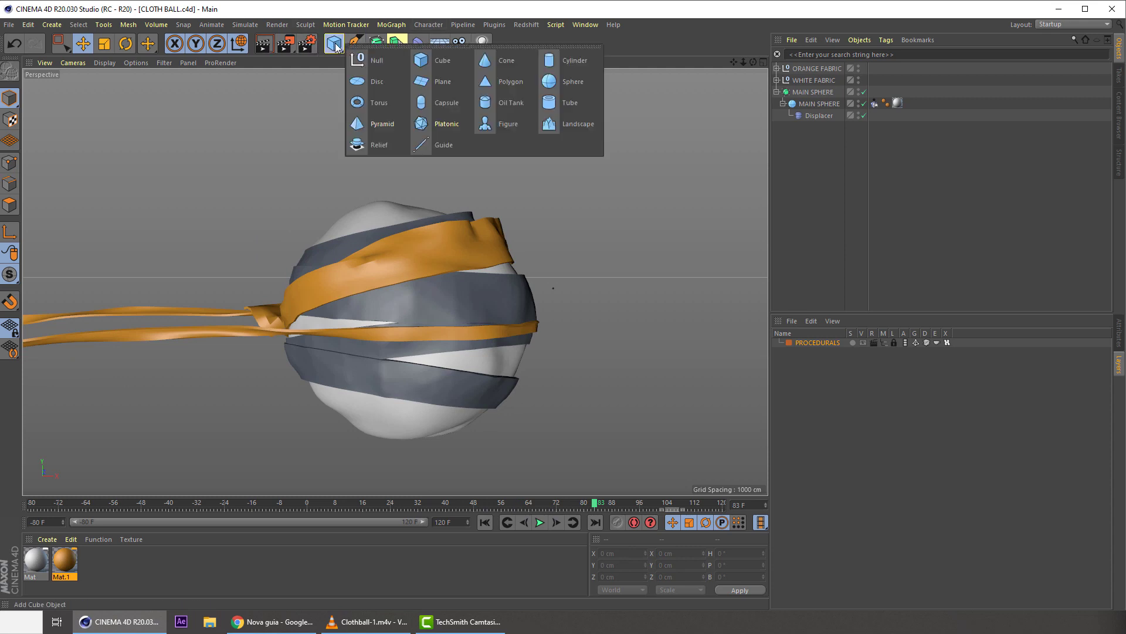
pyautogui.click(439, 82)
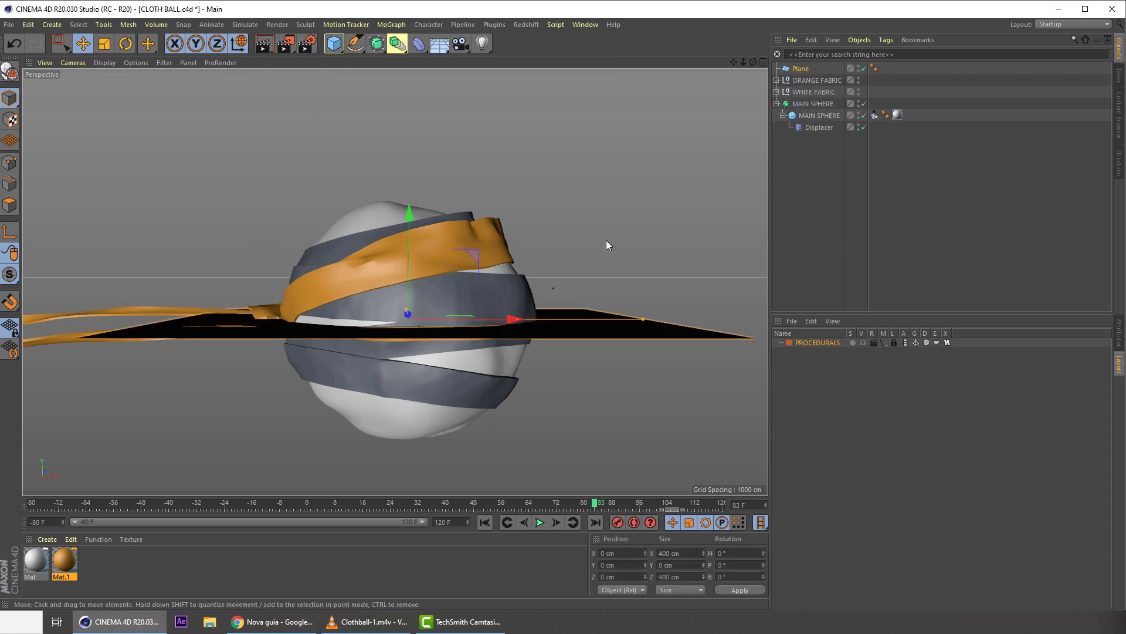
pyautogui.moveTo(643, 319); pyautogui.dragTo(435, 319)
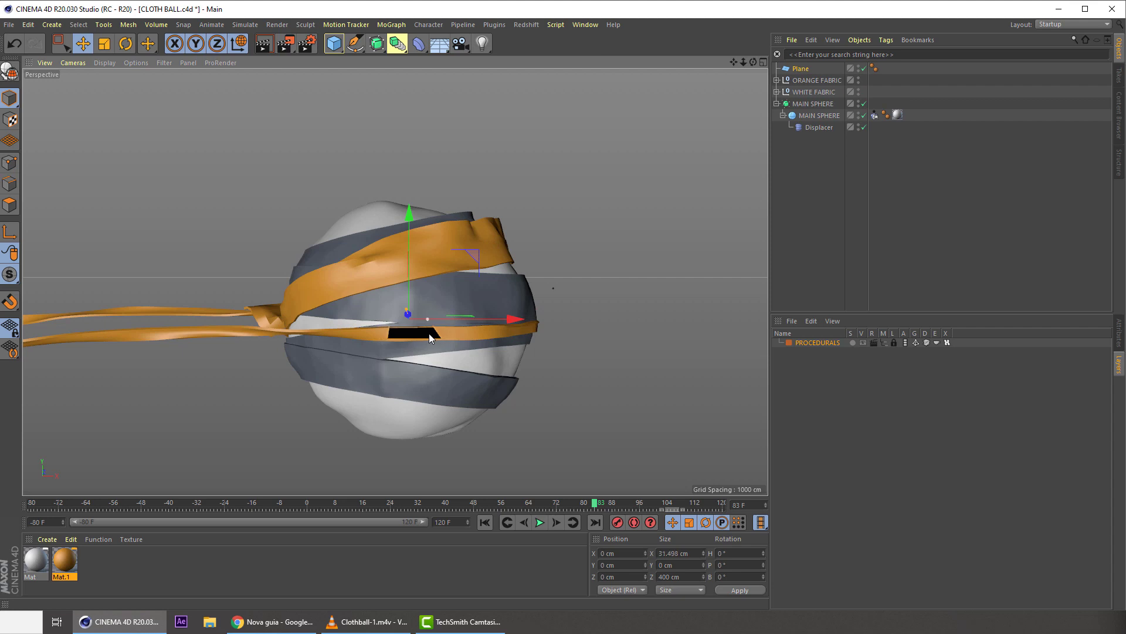
pyautogui.moveTo(466, 273); pyautogui.dragTo(669, 150)
pyautogui.press('r')
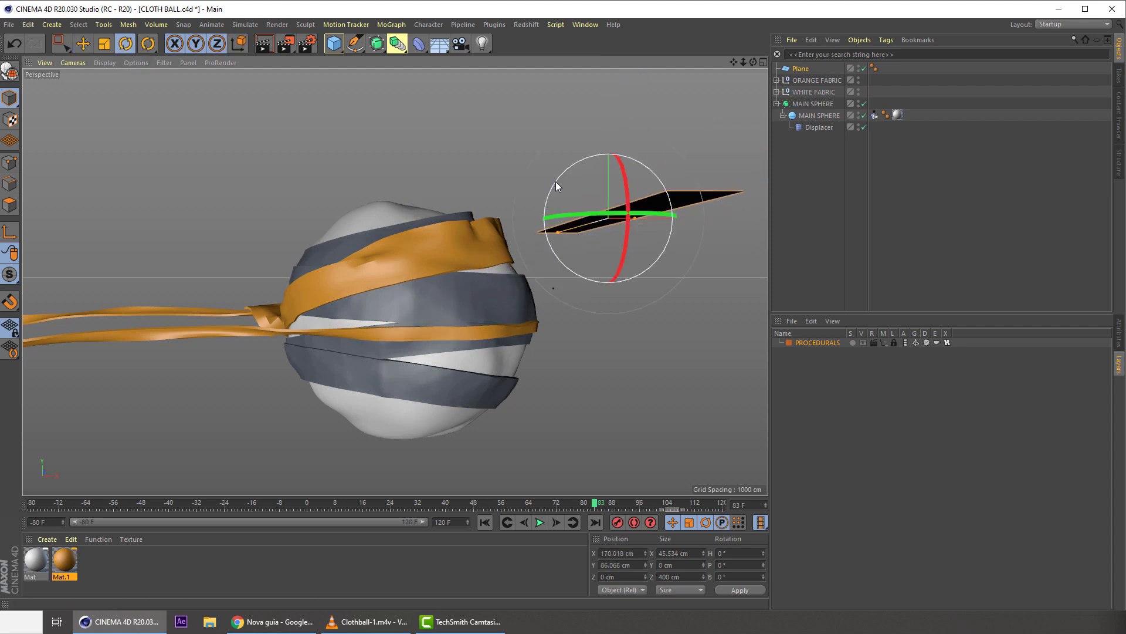
pyautogui.moveTo(555, 181); pyautogui.dragTo(564, 275)
pyautogui.middleClick(567, 234)
pyautogui.middleClick(548, 182)
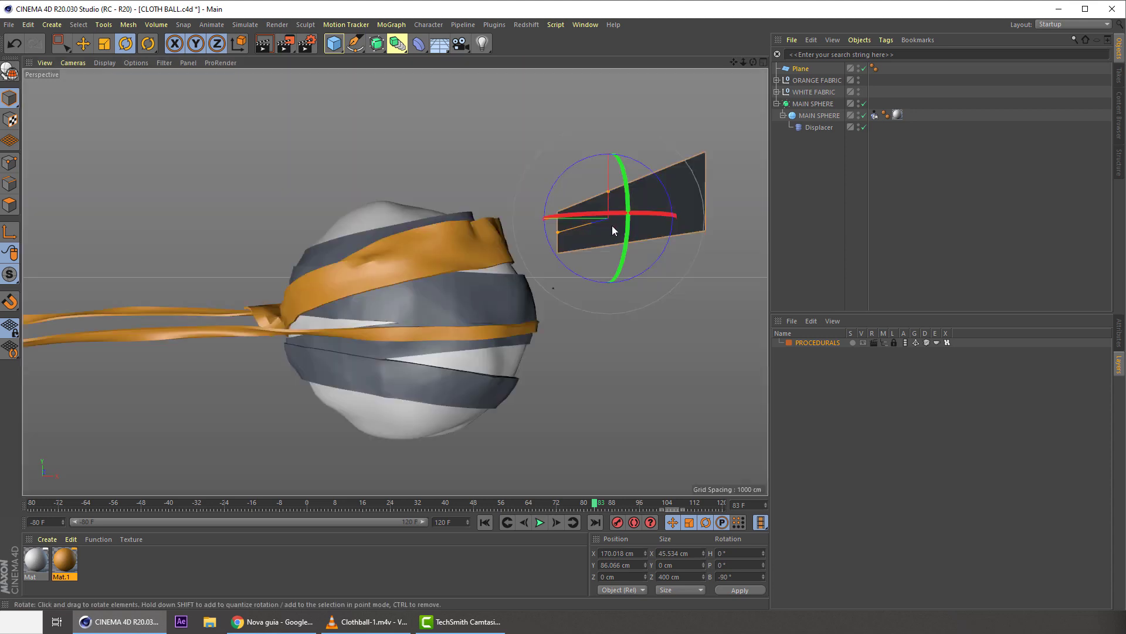
# - Reshape the plane into a thin strip about 4.6 cm wide and 1108 cm long, lowered to about Y 72 cm
pyautogui.keyDown('alt'); pyautogui.moveTo(612, 225); pyautogui.dragTo(504, 235); pyautogui.keyUp('alt')
pyautogui.click(85, 44)
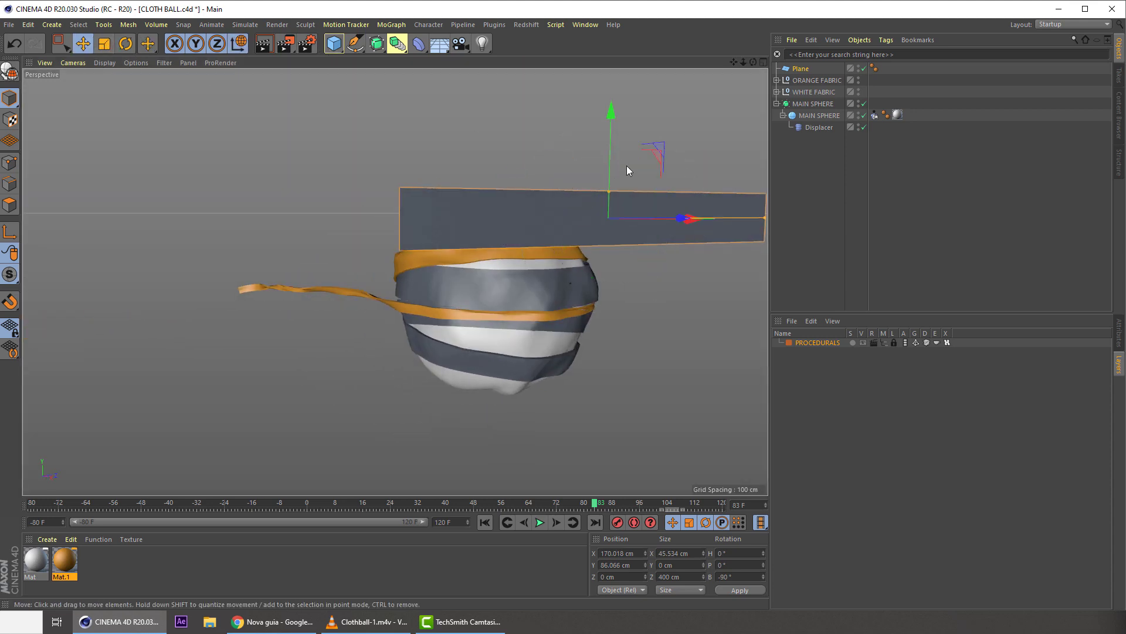
pyautogui.moveTo(611, 146); pyautogui.dragTo(607, 231)
pyautogui.keyDown('alt'); pyautogui.moveTo(692, 216); pyautogui.dragTo(527, 205, button='middle'); pyautogui.keyUp('alt')
pyautogui.moveTo(619, 224); pyautogui.dragTo(841, 222)
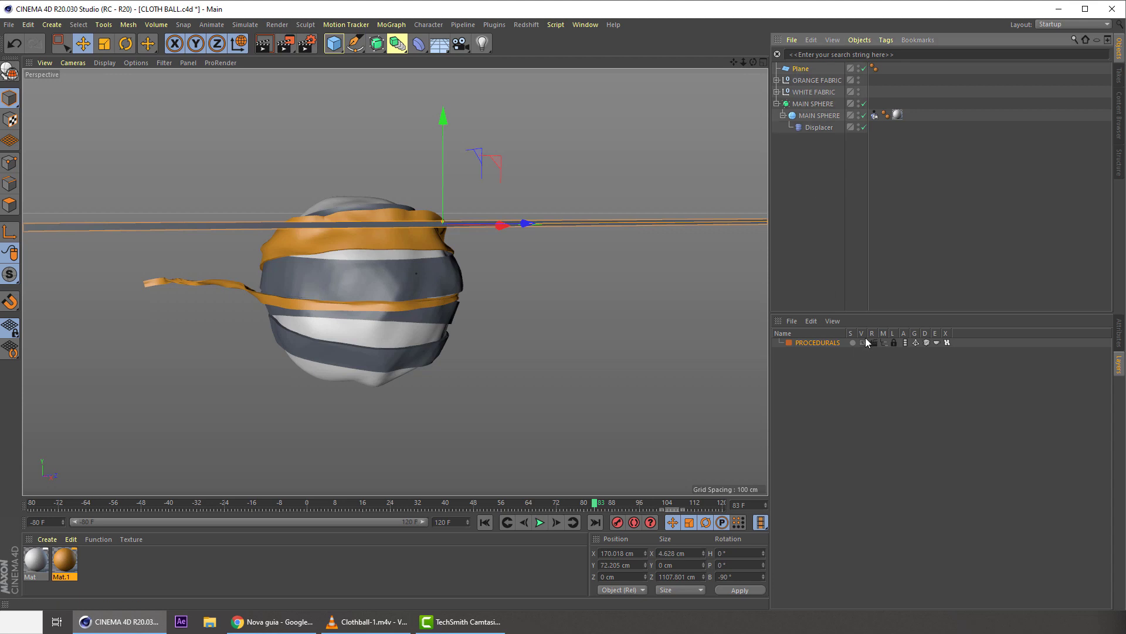
# - Set the plane's width to 3 cm in its object properties
pyautogui.click(1119, 336)
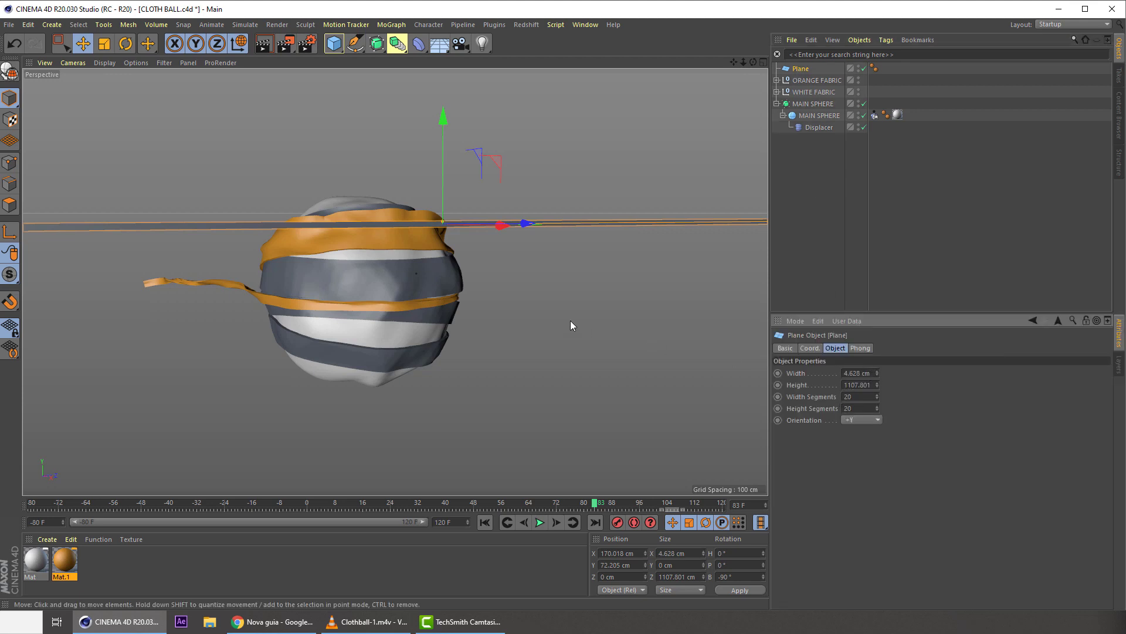
pyautogui.keyDown('alt'); pyautogui.moveTo(570, 321); pyautogui.dragTo(471, 262); pyautogui.keyUp('alt')
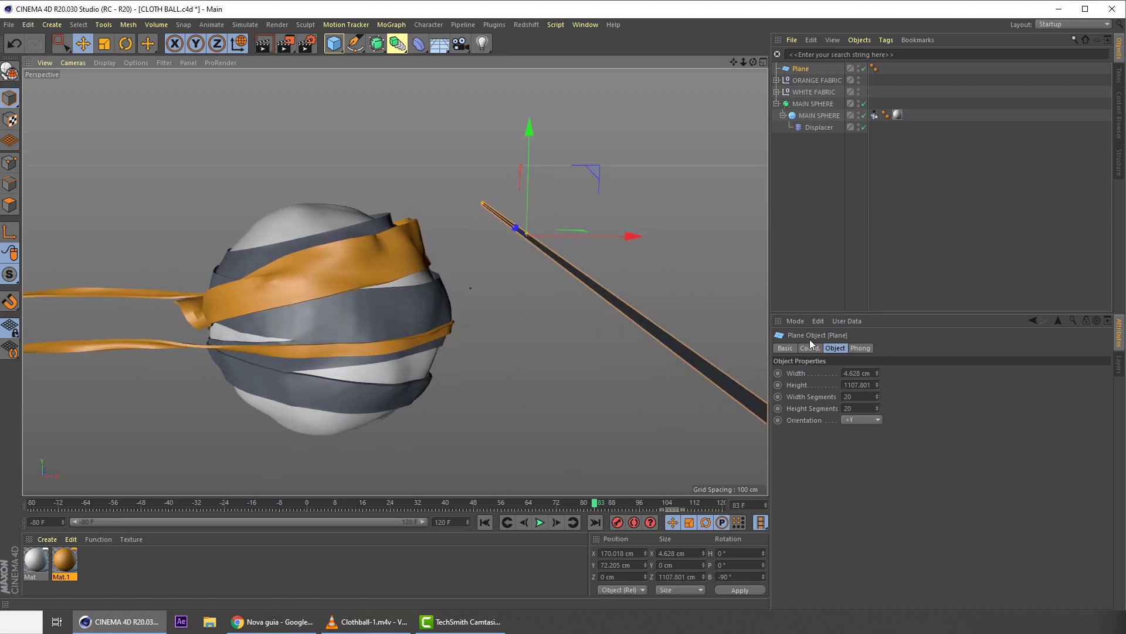
pyautogui.doubleClick(873, 373)
pyautogui.write('3')
pyautogui.press('Return')
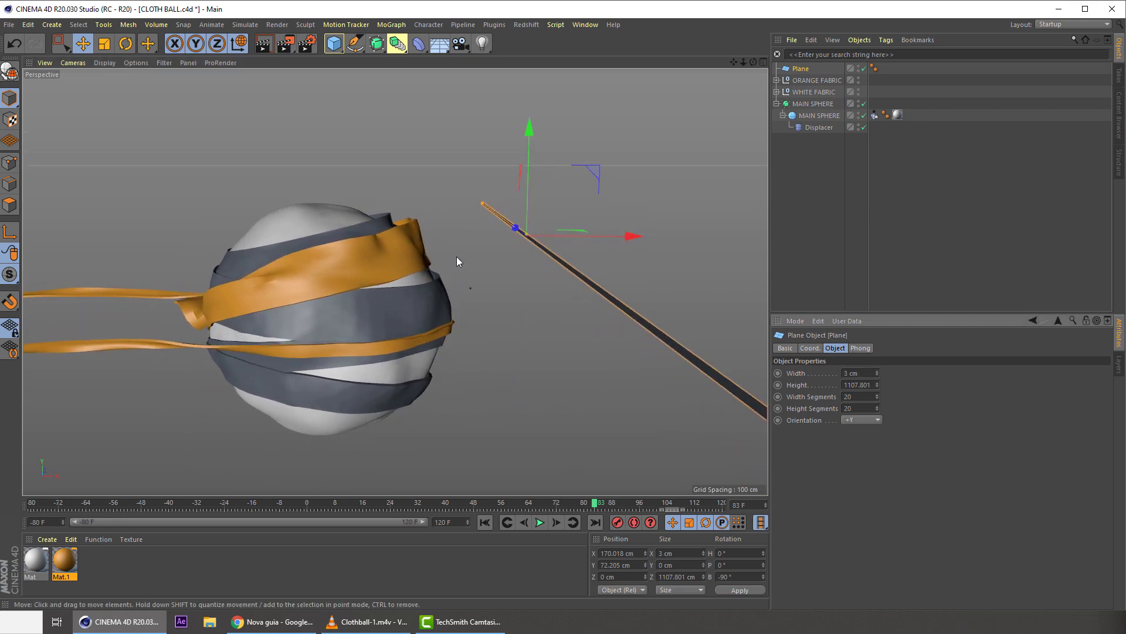
# - Move the thin plane closer to the sphere, to about X 140, Y 49 and Z -3.4 cm, and show shaded objects with mesh lines
pyautogui.keyDown('alt'); pyautogui.moveTo(457, 255); pyautogui.dragTo(460, 229); pyautogui.keyUp('alt')
pyautogui.moveTo(601, 173); pyautogui.dragTo(565, 201)
pyautogui.keyDown('alt'); pyautogui.moveTo(538, 273); pyautogui.dragTo(432, 280); pyautogui.keyUp('alt')
pyautogui.scroll(6, 452, 186)
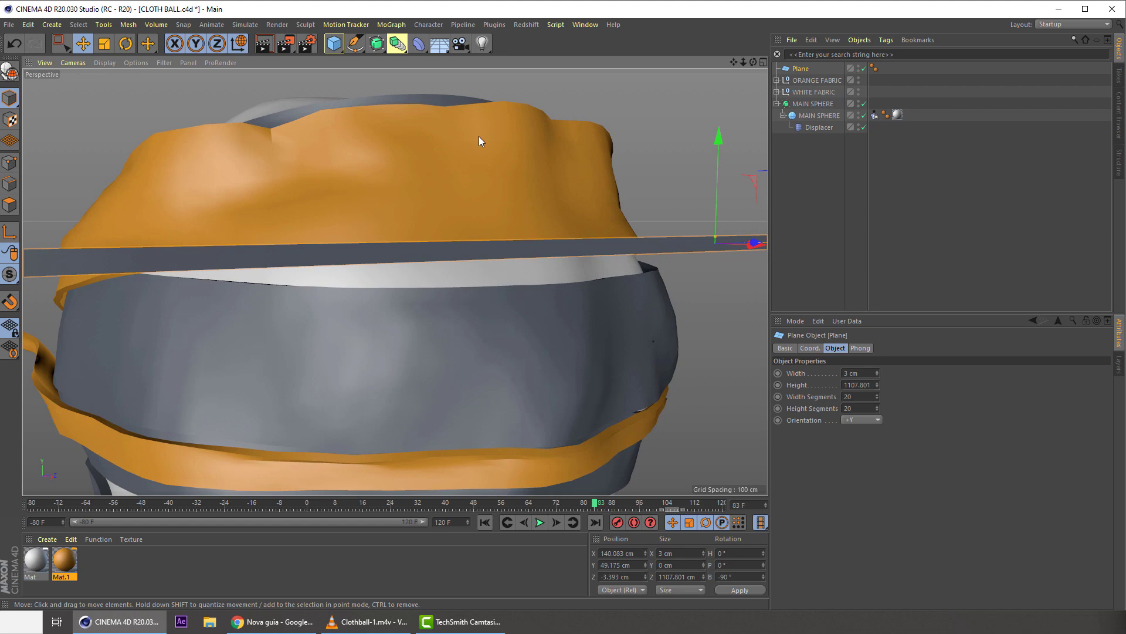
pyautogui.press('n')
pyautogui.press('b')
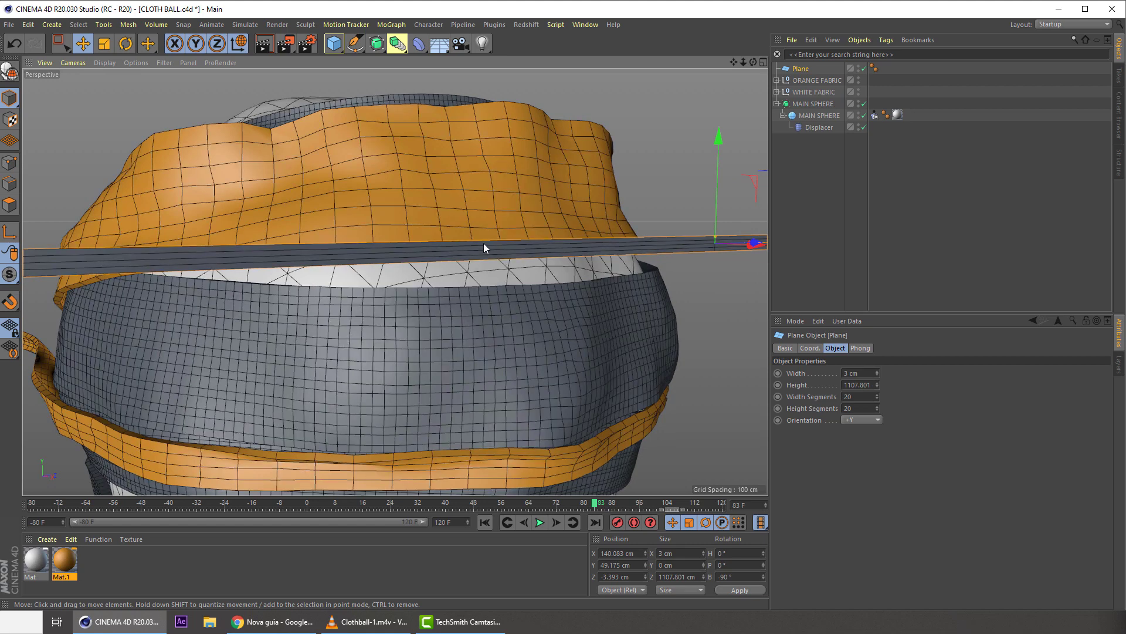
# - Reduce the thin plane's width segments and height segments to 1 each
pyautogui.keyDown('alt'); pyautogui.moveTo(484, 243); pyautogui.dragTo(568, 253); pyautogui.keyUp('alt')
pyautogui.hotkey('ctrl', 'shift', 'z')
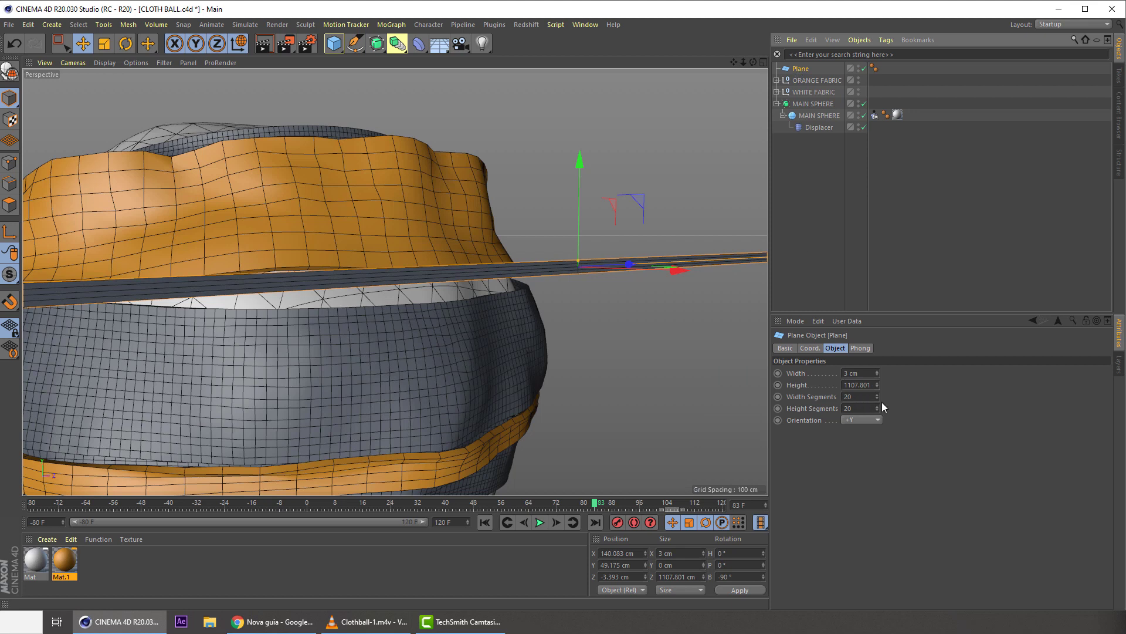
pyautogui.moveTo(878, 407); pyautogui.dragTo(878, 417)
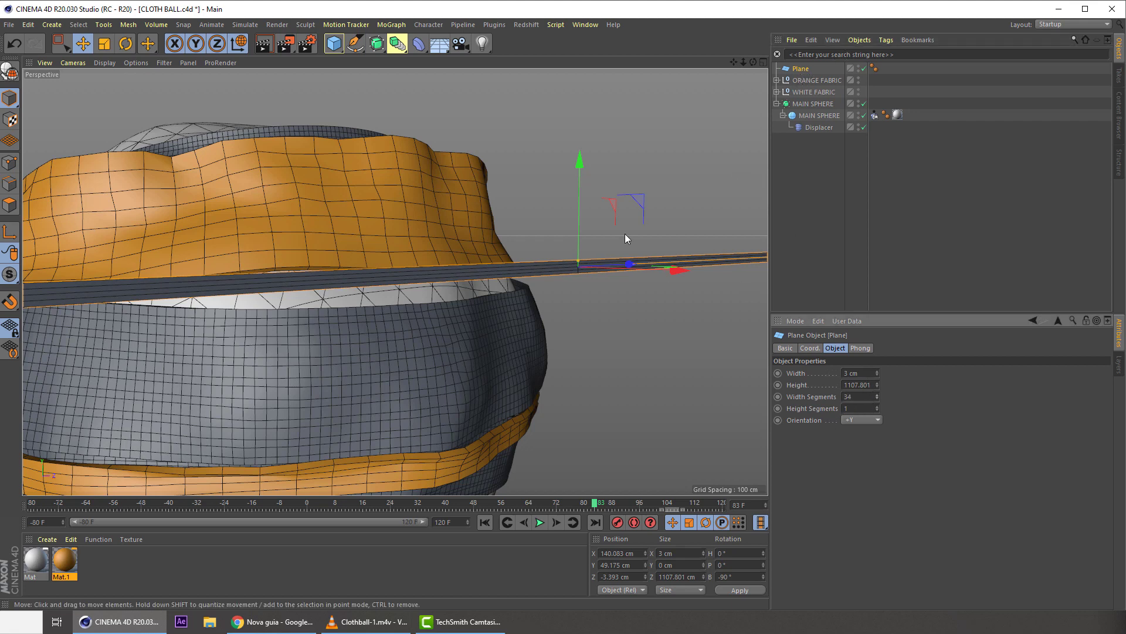
pyautogui.click(103, 62)
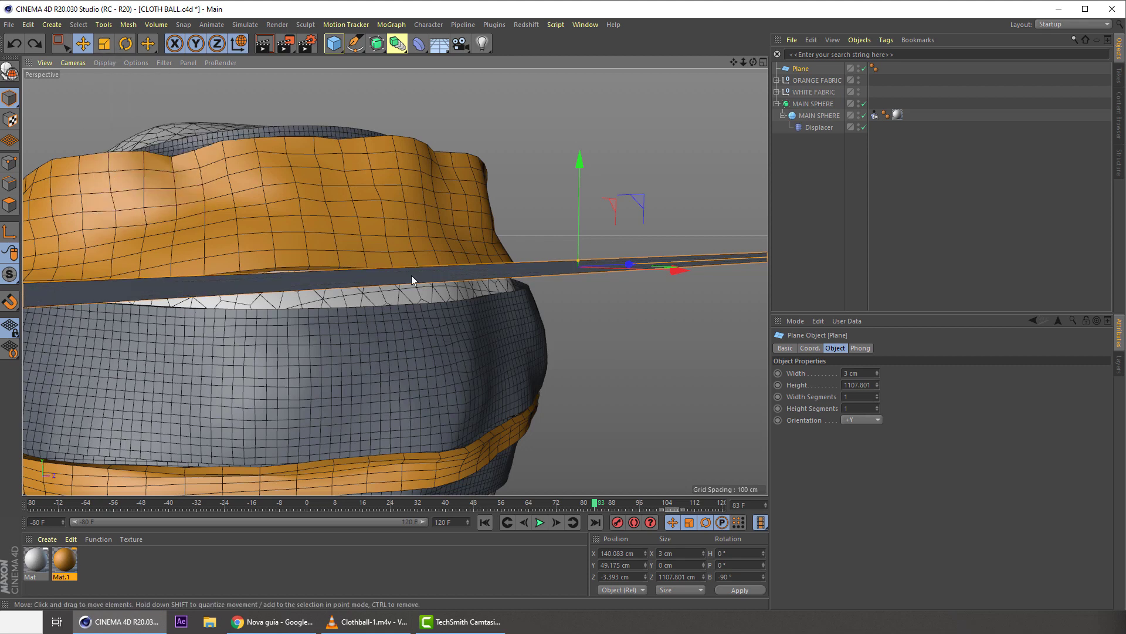
pyautogui.click(534, 220)
pyautogui.click(543, 273)
# - Try 10 width segments on the thin plane and undo the change
pyautogui.click(857, 397)
pyautogui.write('10')
pyautogui.press('Return')
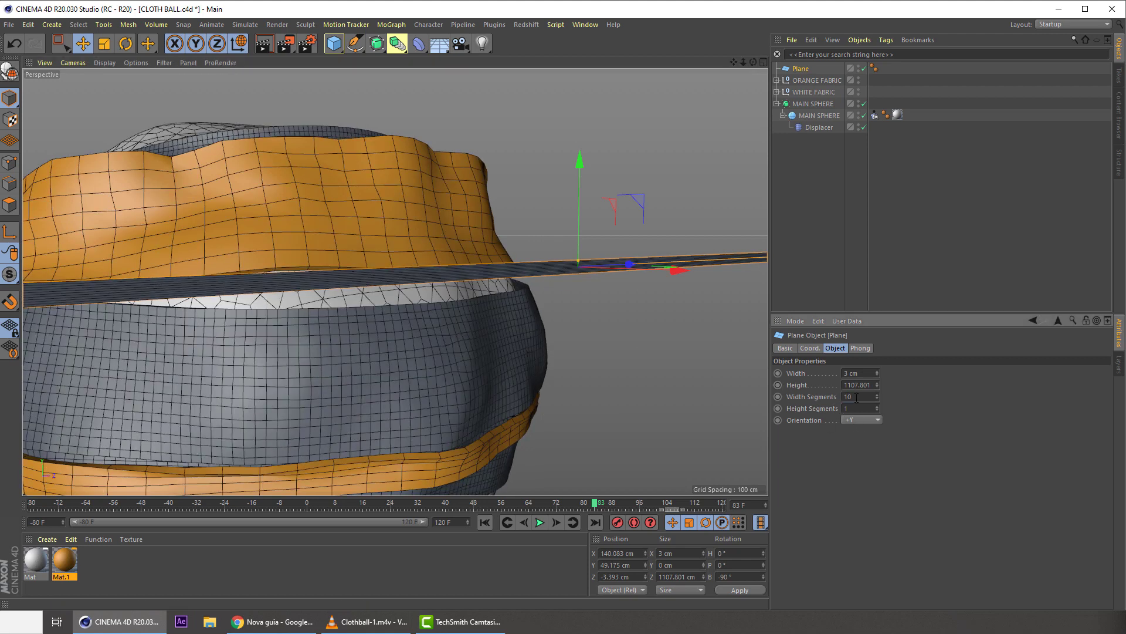
pyautogui.hotkey('ctrl', 'z')
pyautogui.press('0')
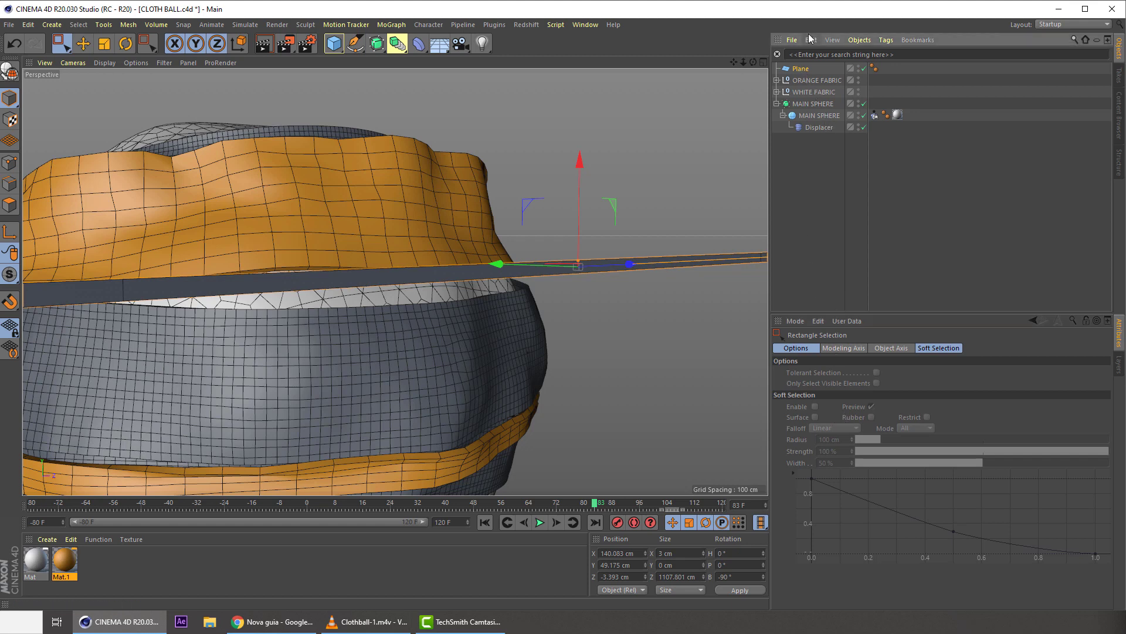
# - Give the thin plane 1 width segment and 200 height segments, and save the scene
pyautogui.click(801, 70)
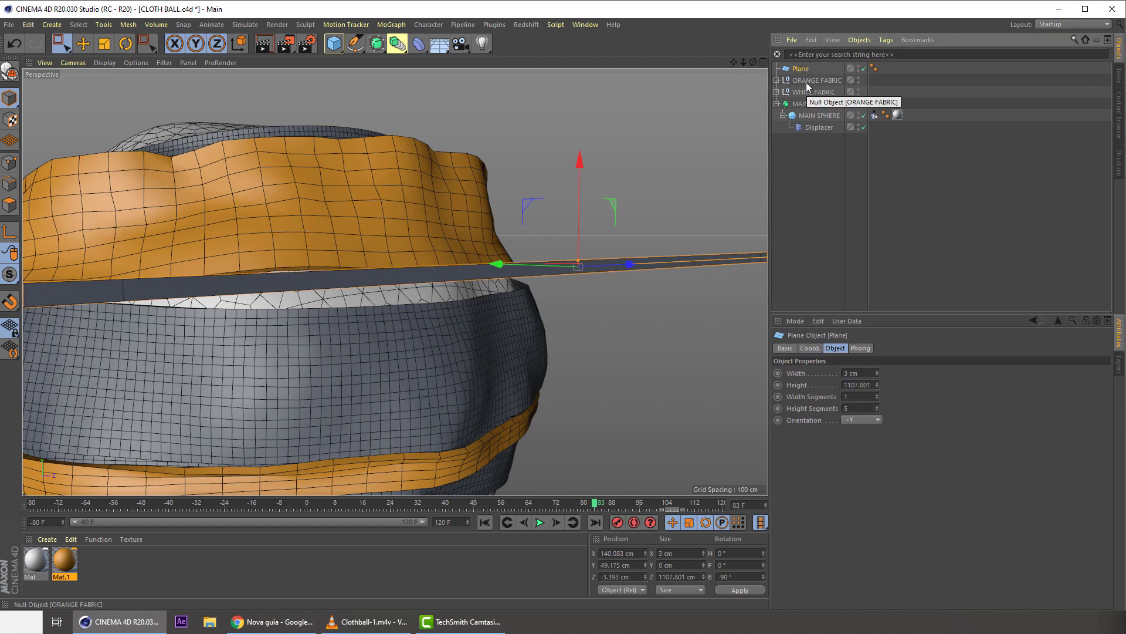
pyautogui.hotkey('ctrl', 'z')
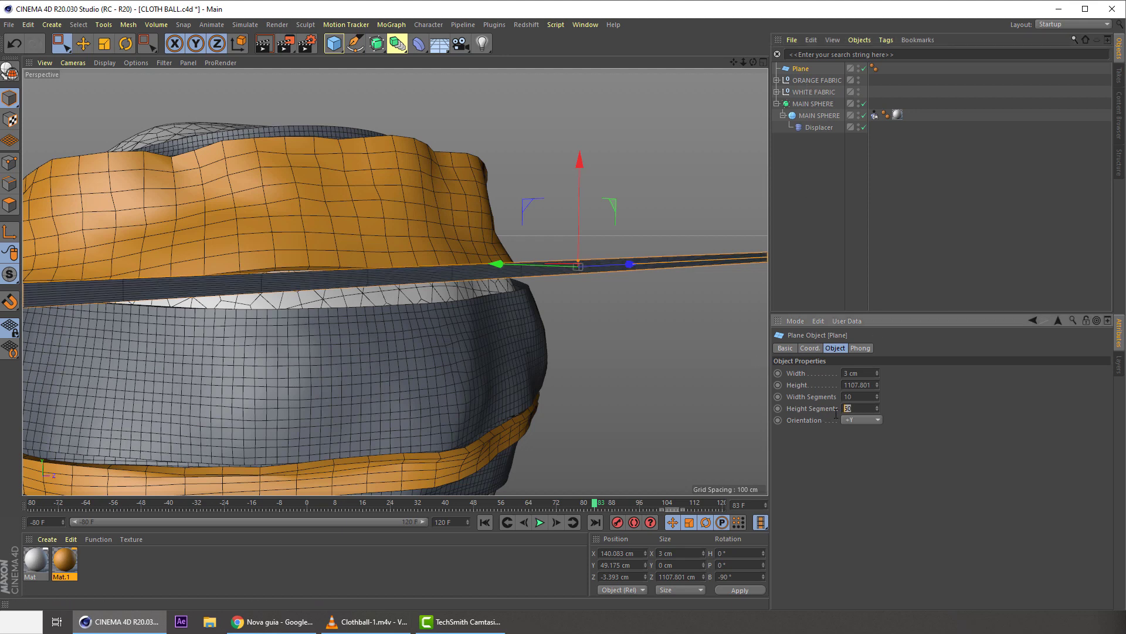
pyautogui.press('Return')
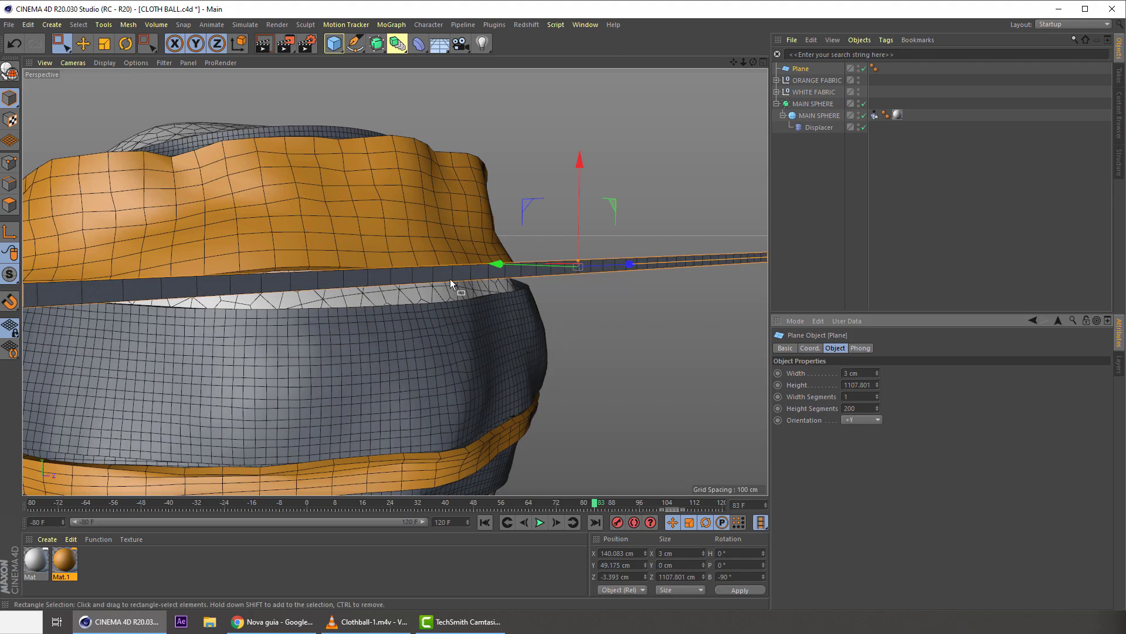
pyautogui.keyDown('alt'); pyautogui.moveTo(449, 280); pyautogui.dragTo(378, 238); pyautogui.keyUp('alt')
pyautogui.keyDown('alt'); pyautogui.moveTo(384, 225); pyautogui.dragTo(317, 357, button='right'); pyautogui.keyUp('alt')
pyautogui.keyDown('alt'); pyautogui.moveTo(317, 357); pyautogui.dragTo(348, 263); pyautogui.keyUp('alt')
pyautogui.keyDown('alt'); pyautogui.moveTo(348, 263); pyautogui.dragTo(365, 161, button='right'); pyautogui.keyUp('alt')
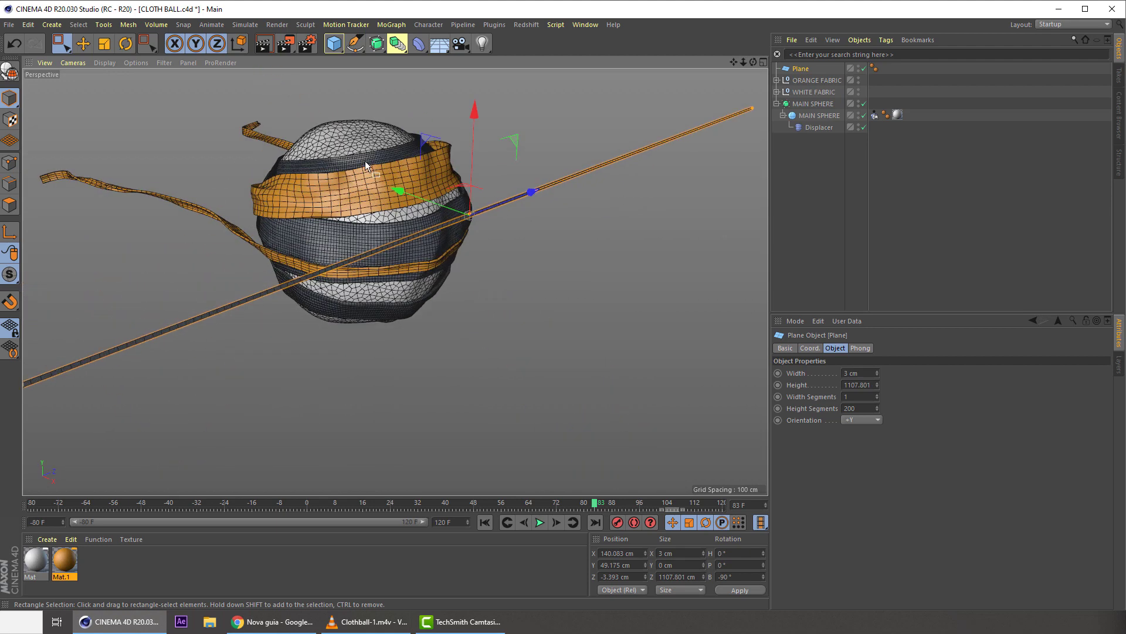
pyautogui.keyDown('alt'); pyautogui.moveTo(365, 160); pyautogui.dragTo(454, 168); pyautogui.keyUp('alt')
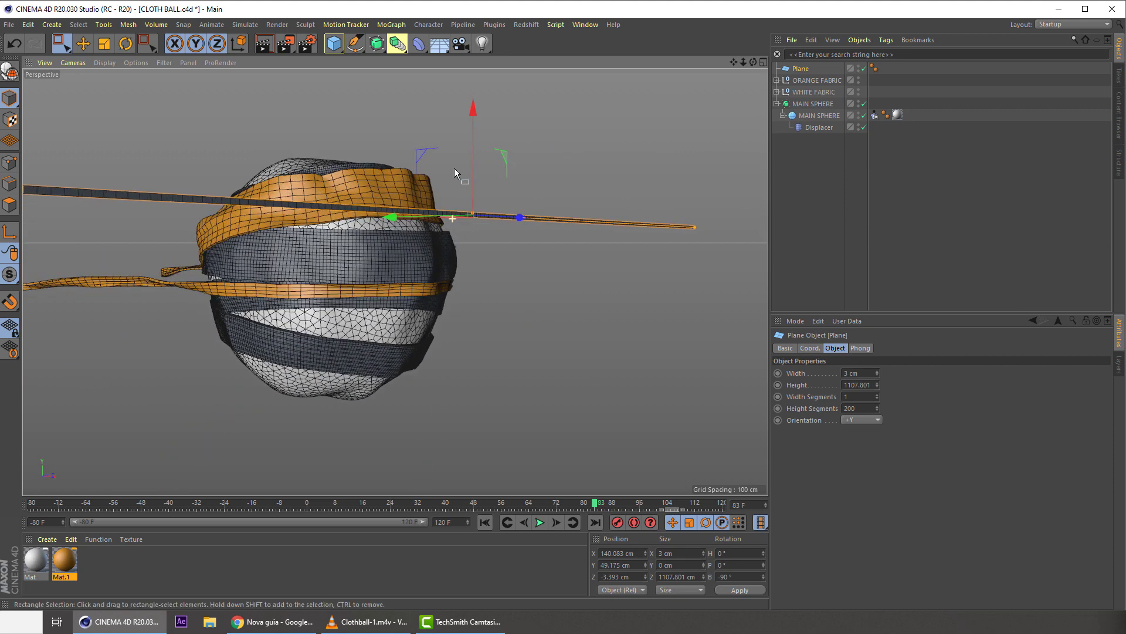
pyautogui.keyDown('alt'); pyautogui.moveTo(454, 167); pyautogui.dragTo(509, 124, button='right'); pyautogui.keyUp('alt')
pyautogui.hotkey('ctrl', 's')
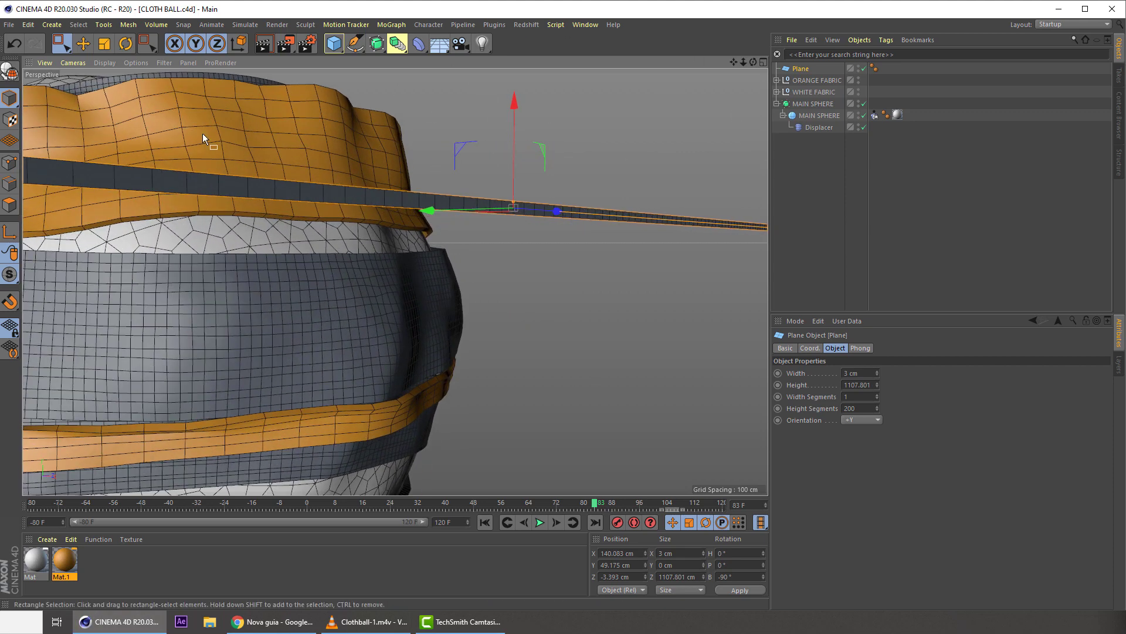
# - Make the thin plane editable and rename it ROPE, saving the scene
pyautogui.press('c')
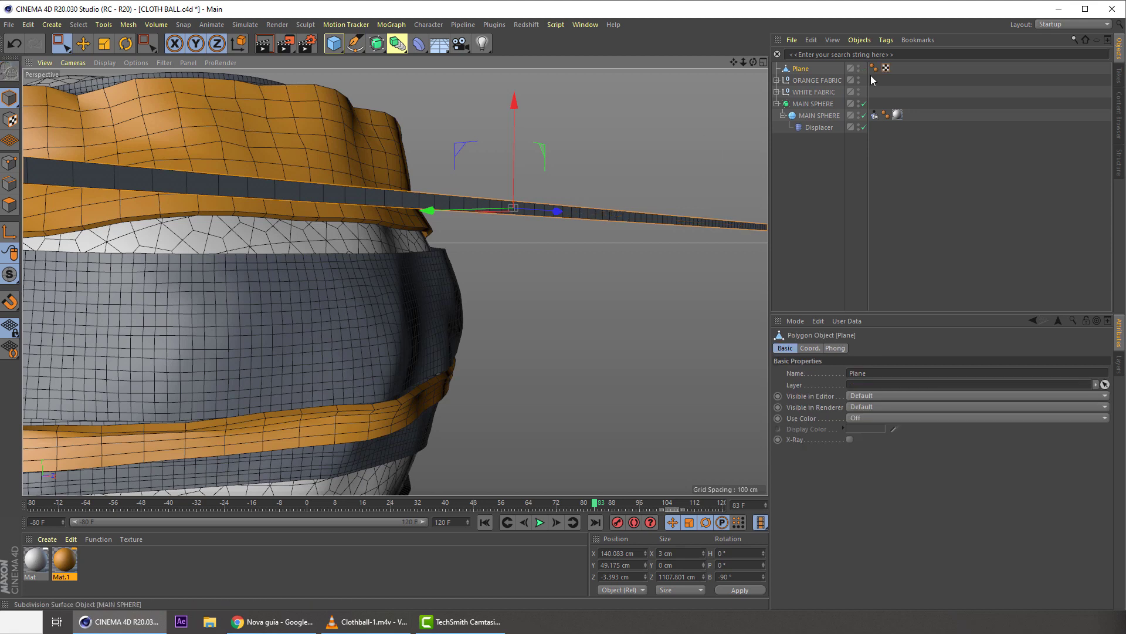
pyautogui.keyDown('ctrl'); pyautogui.moveTo(512, 129); pyautogui.dragTo(517, 142); pyautogui.keyUp('ctrl')
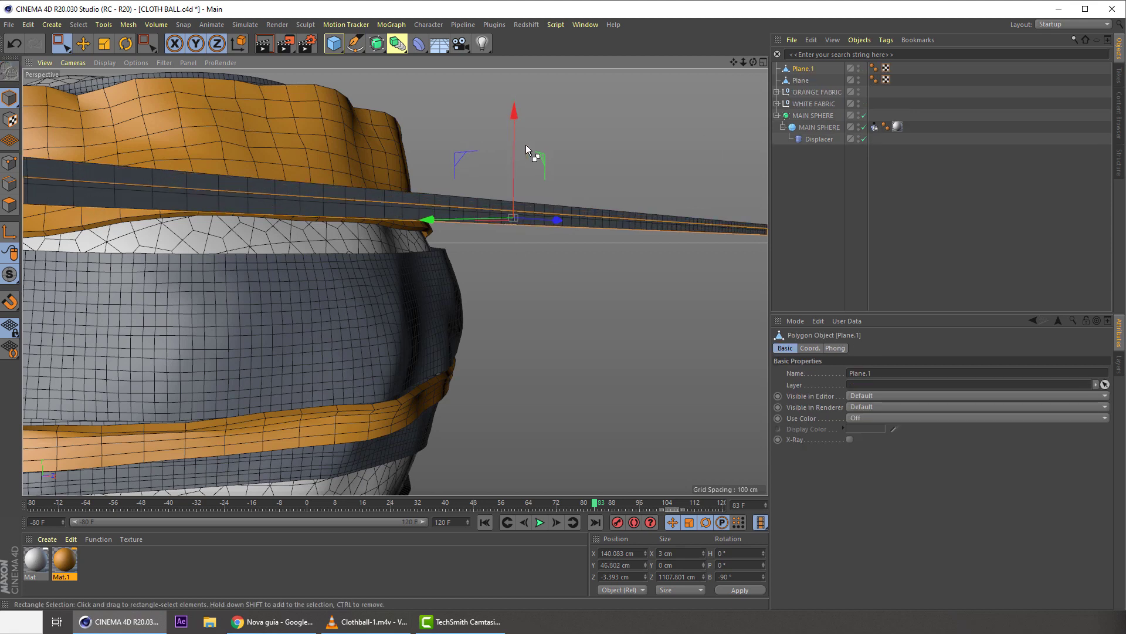
pyautogui.hotkey('ctrl', 'z')
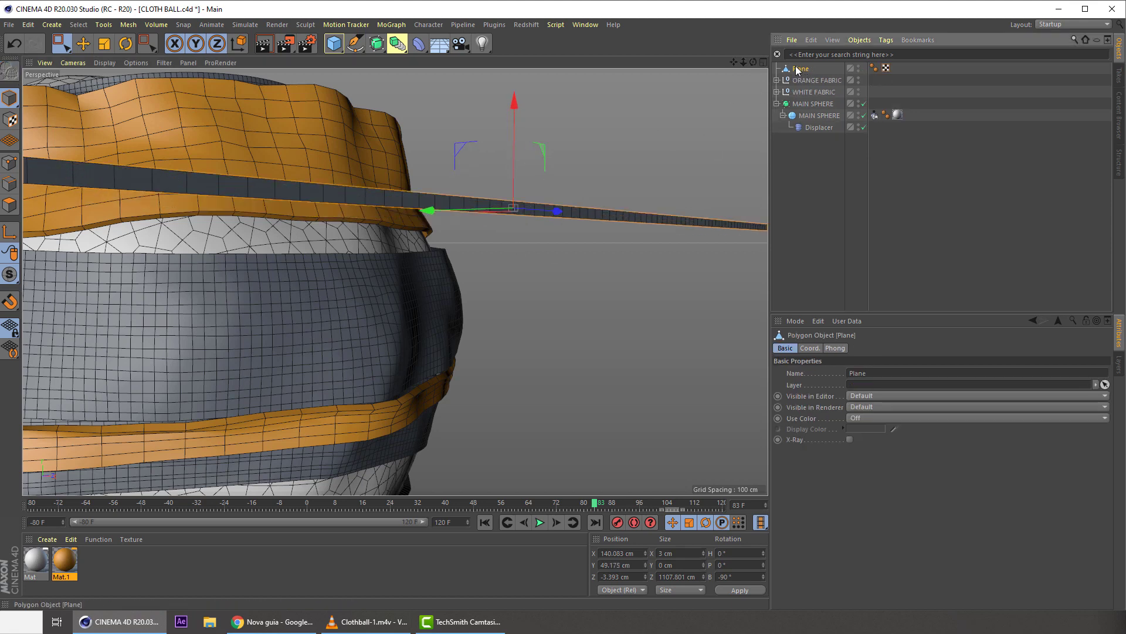
pyautogui.doubleClick(798, 69)
pyautogui.write('R')
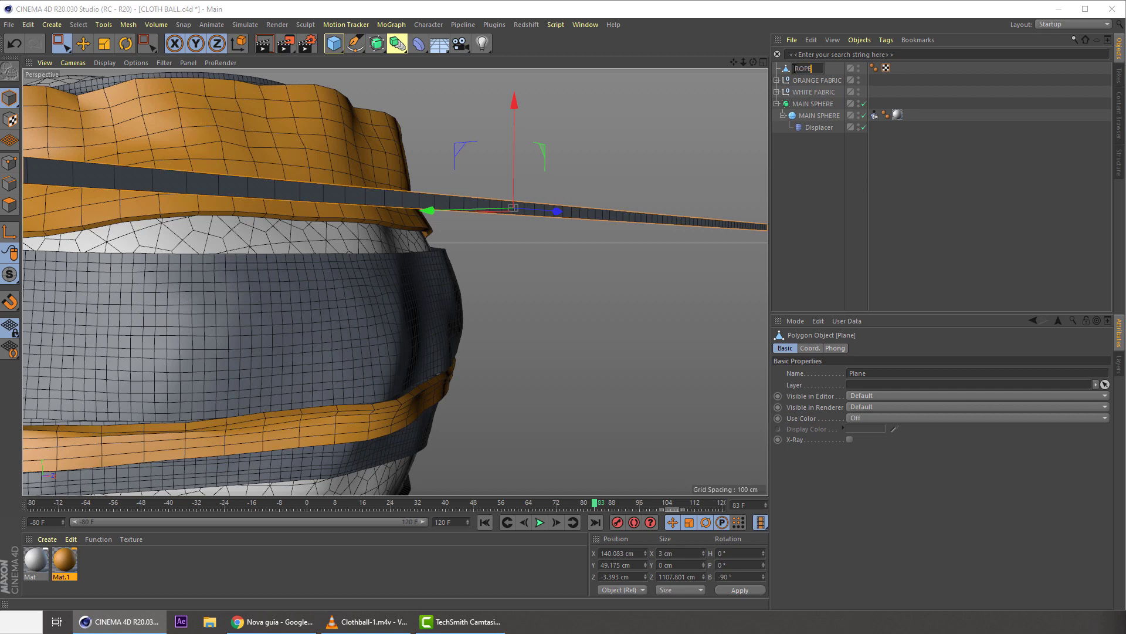
pyautogui.write('OPE')
pyautogui.press('Return')
pyautogui.hotkey('ctrl', 's')
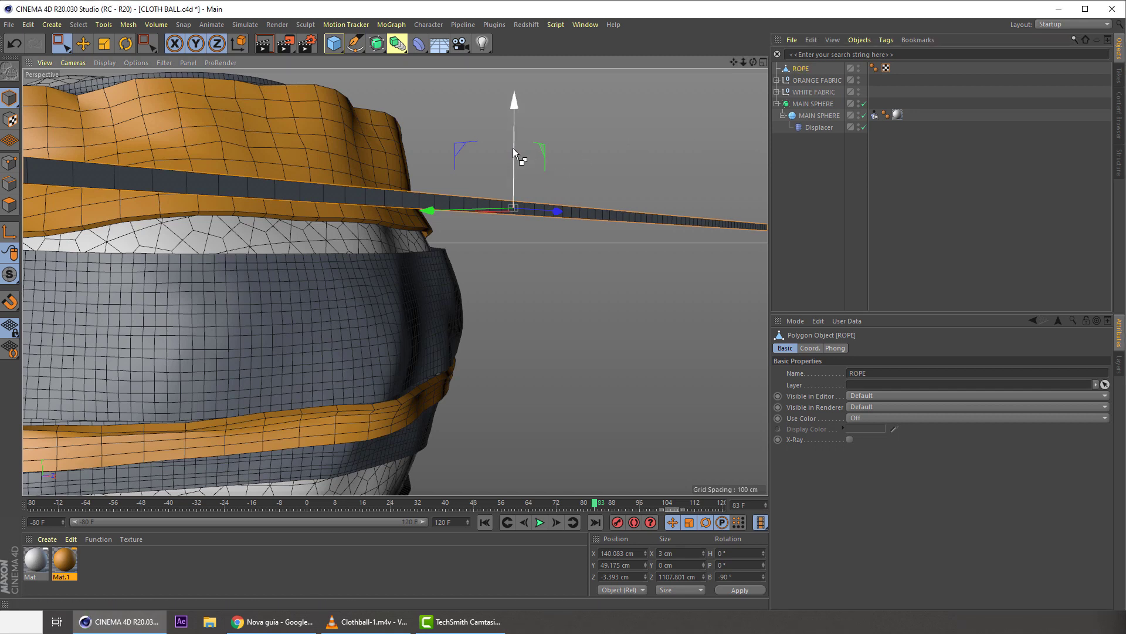
# - Duplicate ROPE three times below the original to get four strips stacked vertically beside the sphere
pyautogui.keyDown('ctrl'); pyautogui.moveTo(514, 151); pyautogui.dragTo(509, 266); pyautogui.keyUp('ctrl')
pyautogui.scroll(-4, 506, 209)
pyautogui.keyDown('alt'); pyautogui.moveTo(457, 212); pyautogui.dragTo(527, 176); pyautogui.keyUp('alt')
# - Select all four ropes, lower them together to about Y 12.5 cm, and display shading without mesh lines
pyautogui.keyDown('shift'); pyautogui.click(799, 105); pyautogui.keyUp('shift')
pyautogui.middleClick(405, 255)
pyautogui.middleClick(539, 200)
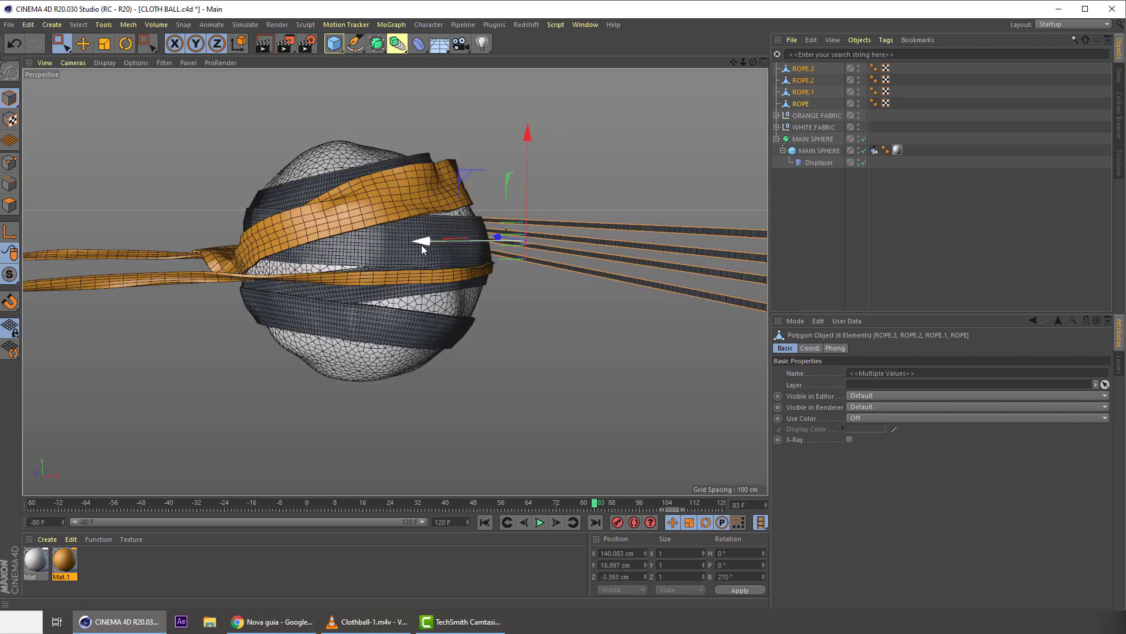
pyautogui.middleClick(421, 245)
pyautogui.middleClick(390, 247)
pyautogui.moveTo(622, 188); pyautogui.dragTo(621, 193)
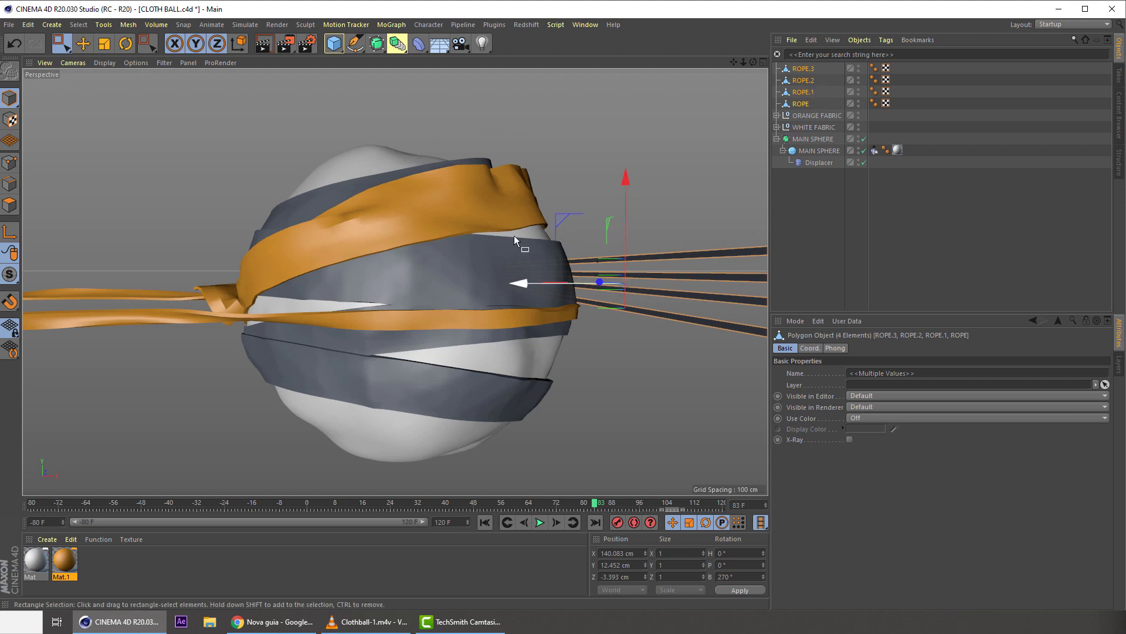
# - Add a Redshift camera from the current view, look through it, and save the scene
pyautogui.click(520, 26)
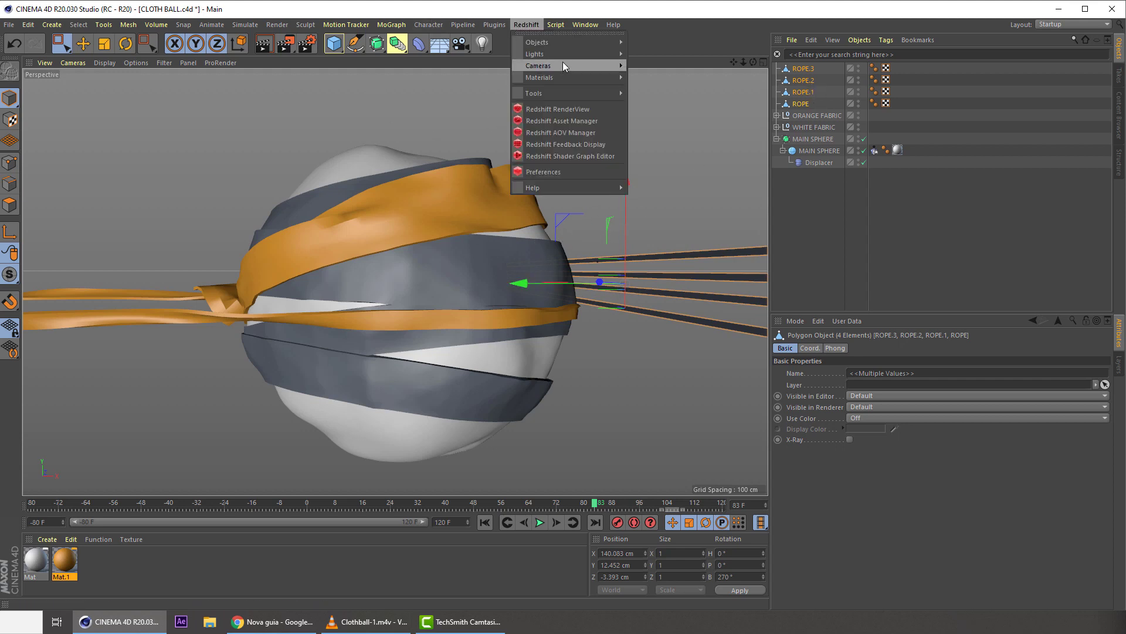
pyautogui.moveTo(563, 65)
pyautogui.click(652, 69)
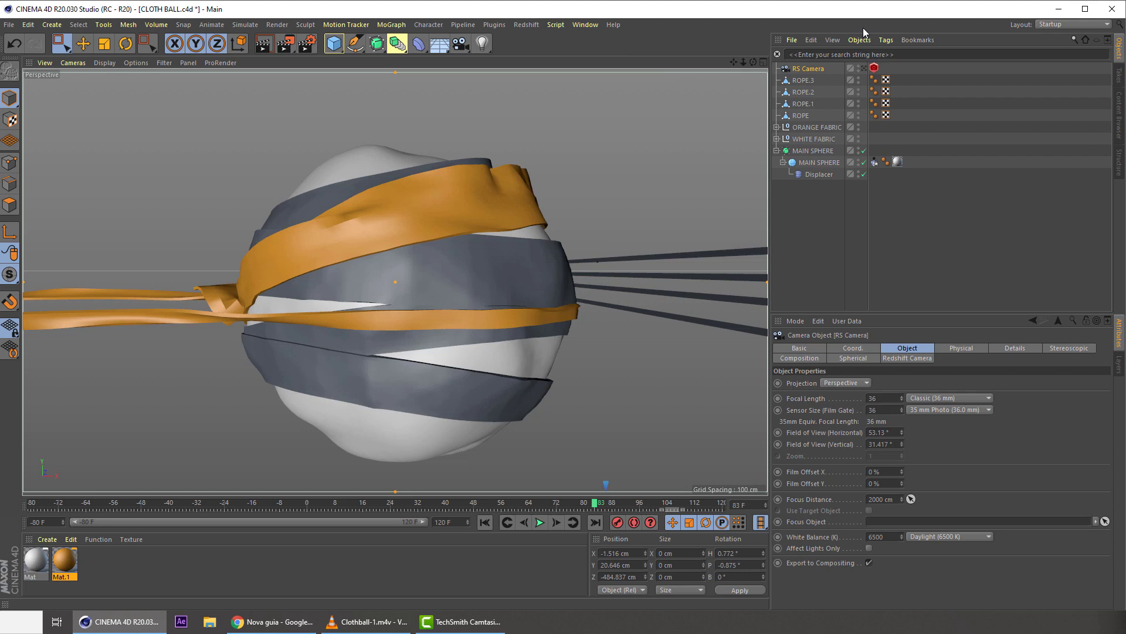
pyautogui.click(864, 69)
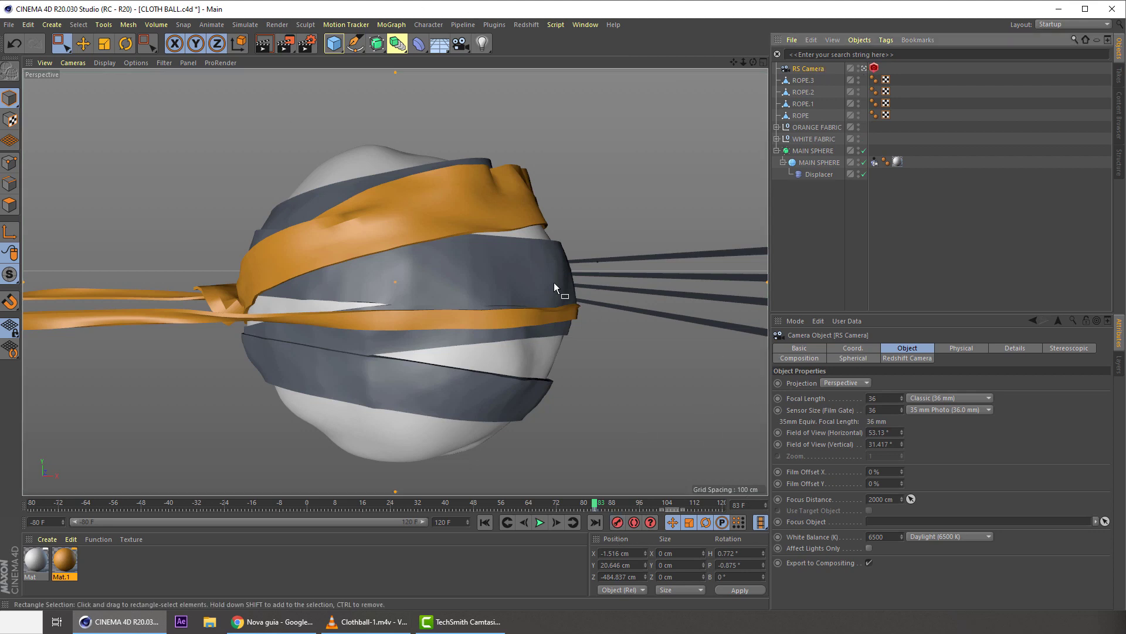
pyautogui.keyDown('alt'); pyautogui.moveTo(474, 247); pyautogui.dragTo(514, 312); pyautogui.keyUp('alt')
pyautogui.moveTo(595, 504); pyautogui.dragTo(591, 502)
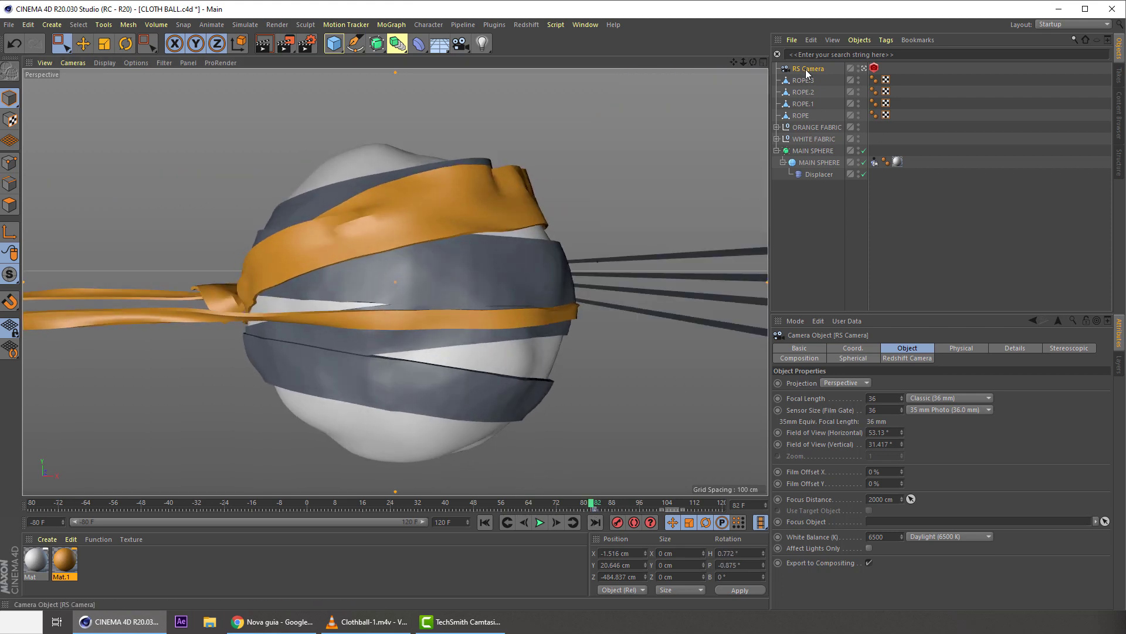
pyautogui.click(84, 44)
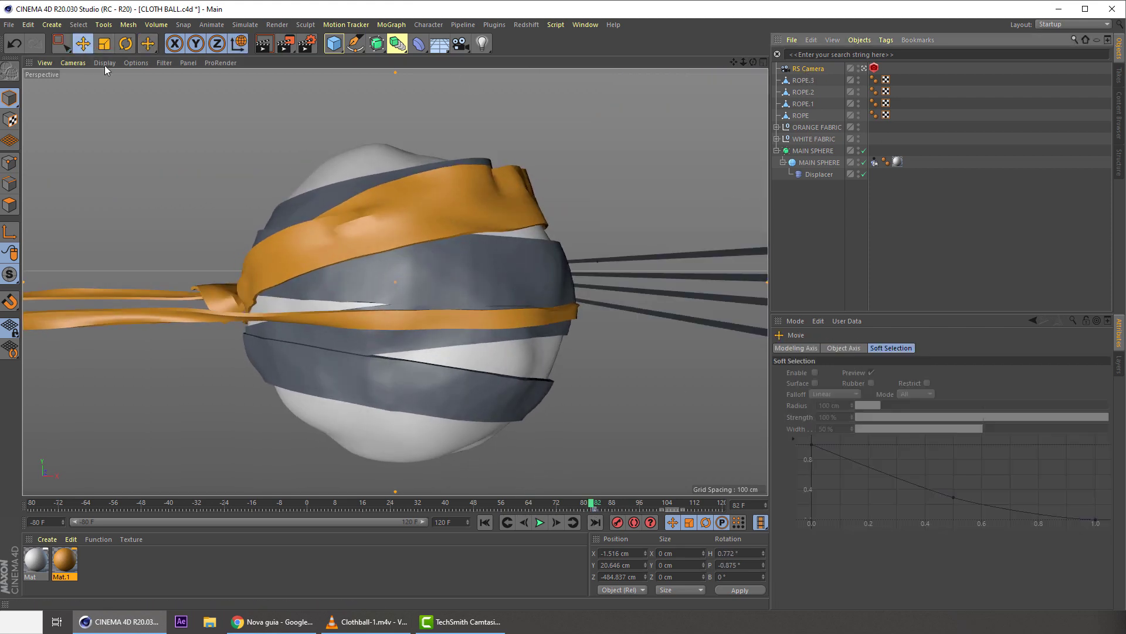
pyautogui.hotkey('ctrl', 's')
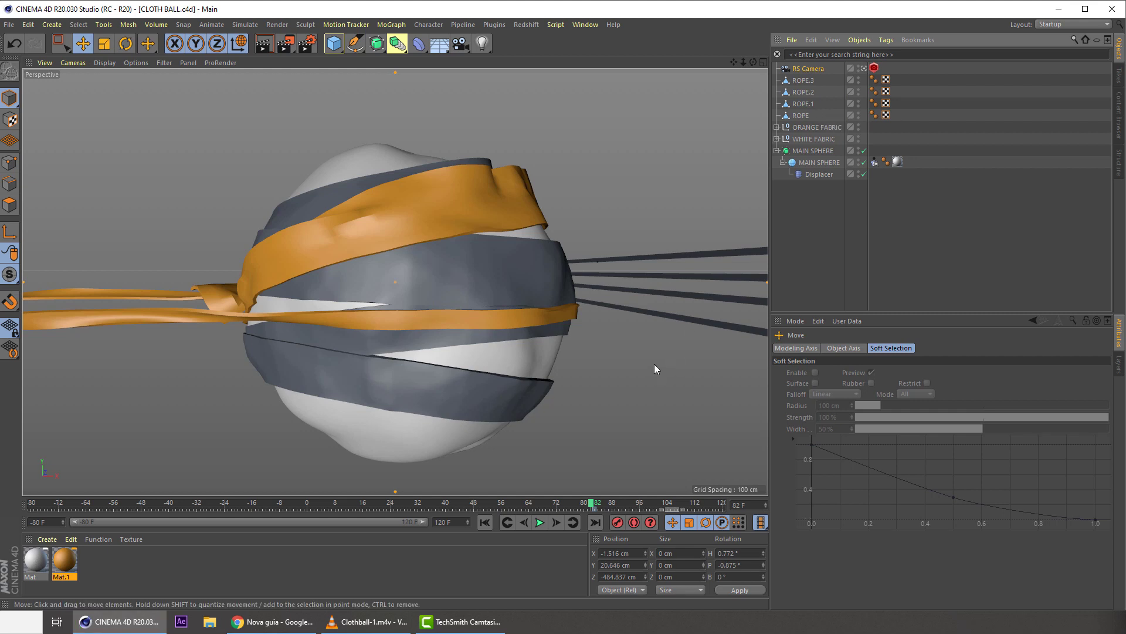
# - Spread the ropes further apart vertically, lowering the lower ones and placing ROPE at about Y 33 cm
pyautogui.click(657, 317)
pyautogui.moveTo(629, 237); pyautogui.dragTo(643, 292)
pyautogui.click(642, 293)
pyautogui.moveTo(631, 225); pyautogui.dragTo(625, 195)
pyautogui.click(641, 275)
pyautogui.click(632, 252)
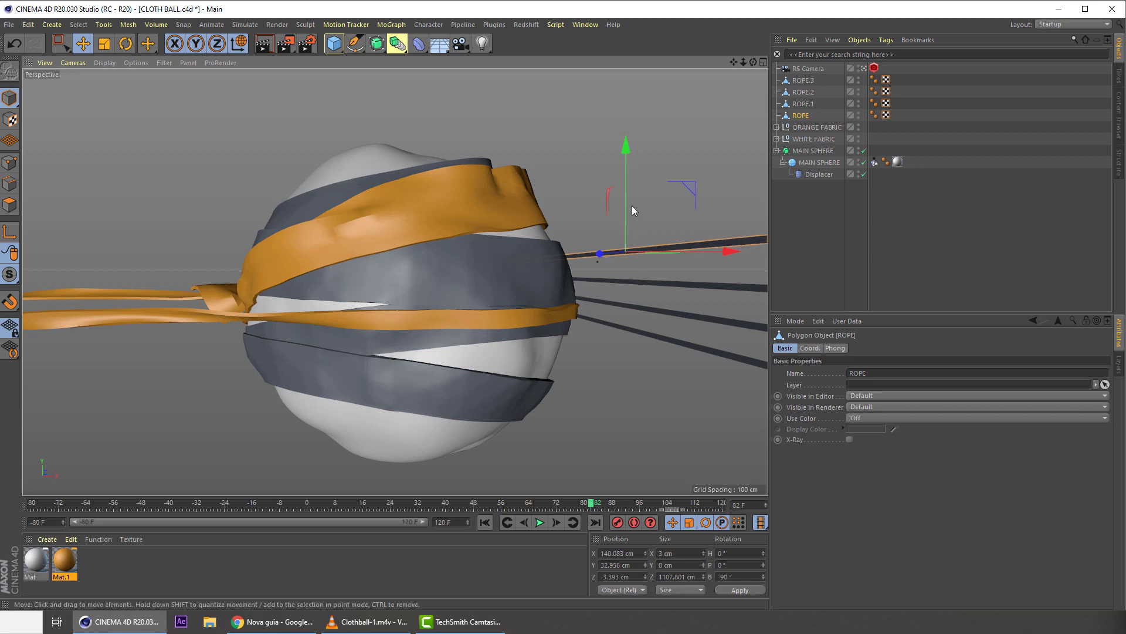
# - Refine the ropes' vertical spacing, raising ROPE to about Y 37 cm and lowering ROPE.3, and save the scene
pyautogui.click(642, 332)
pyautogui.moveTo(629, 245); pyautogui.dragTo(625, 248)
pyautogui.click(636, 306)
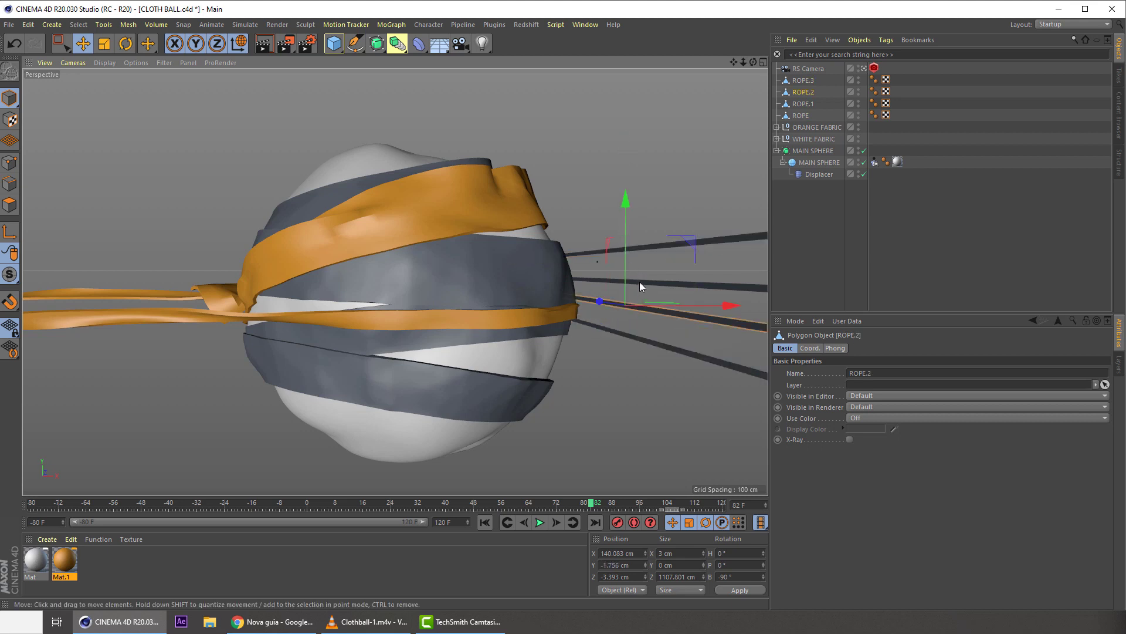
pyautogui.keyDown('shift'); pyautogui.click(638, 280); pyautogui.keyUp('shift')
pyautogui.moveTo(628, 233); pyautogui.dragTo(625, 179)
pyautogui.click(645, 213)
pyautogui.click(640, 308)
pyautogui.click(723, 238)
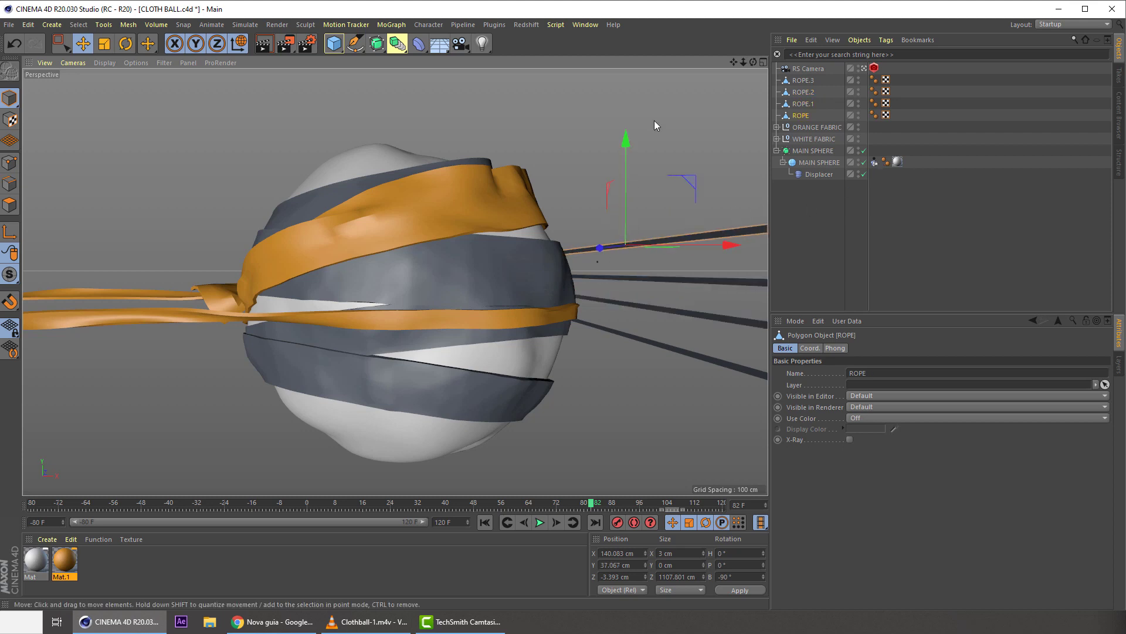
pyautogui.hotkey('ctrl', 's')
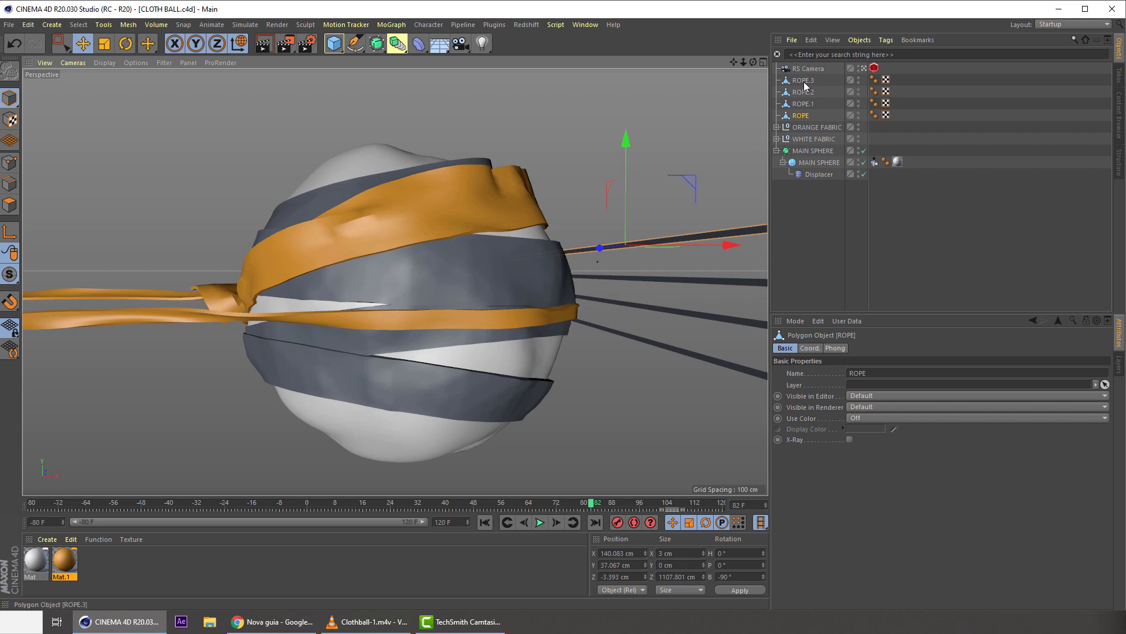
# - Connect the four ropes into one object, deleting the originals, and rename it ROPES, saving the scene
pyautogui.keyDown('shift'); pyautogui.click(802, 83); pyautogui.keyUp('shift')
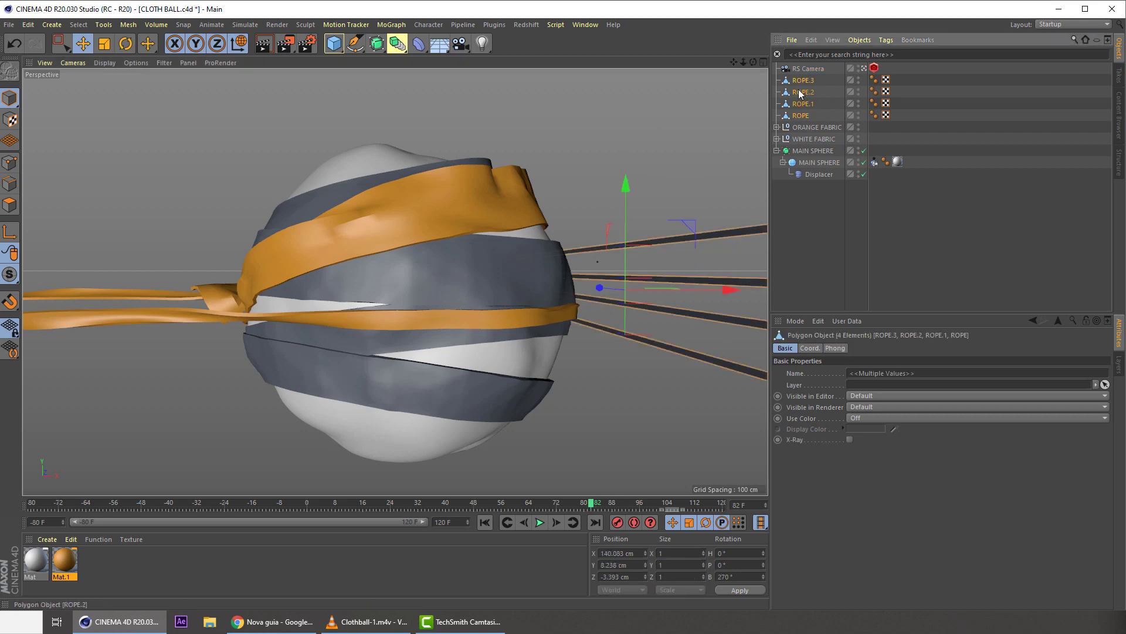
pyautogui.rightClick(801, 108)
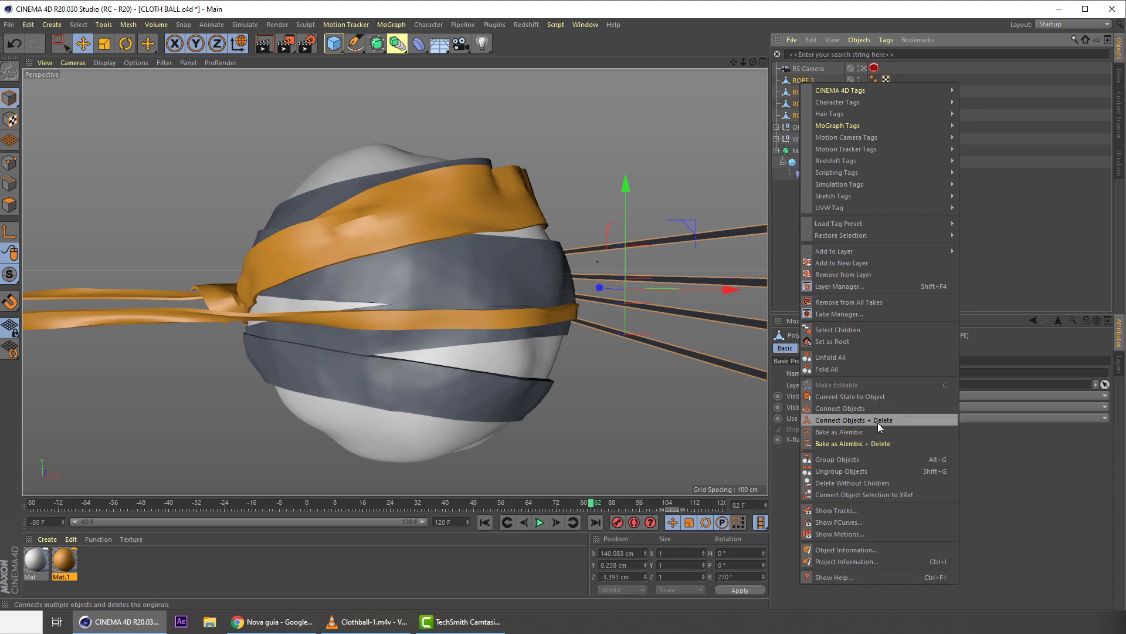
pyautogui.click(877, 421)
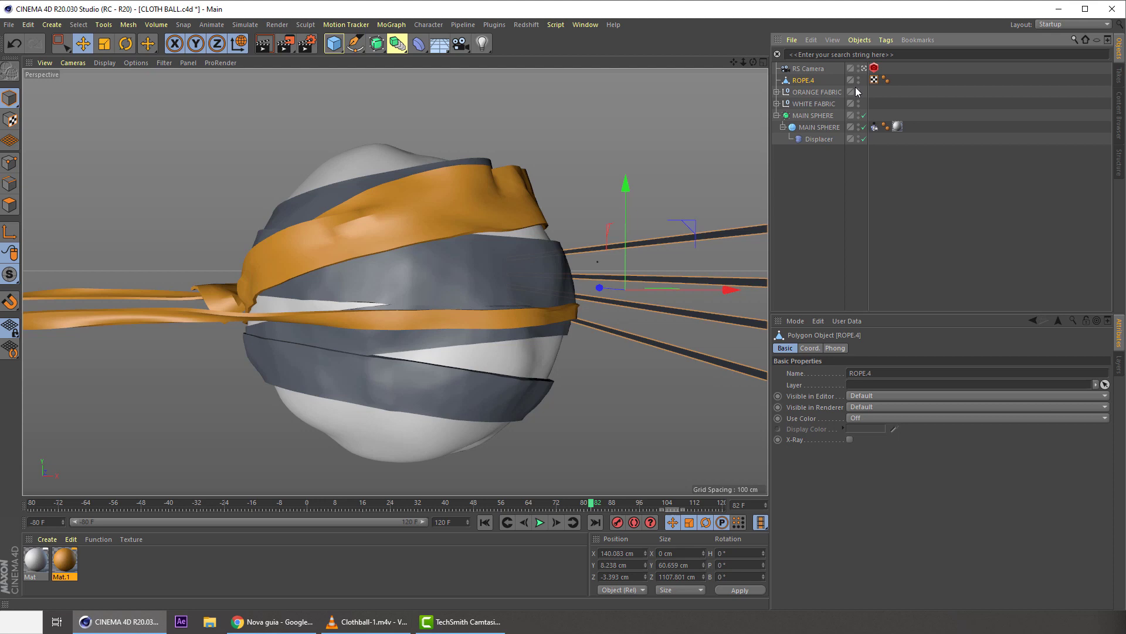
pyautogui.doubleClick(806, 81)
pyautogui.write('ROPE')
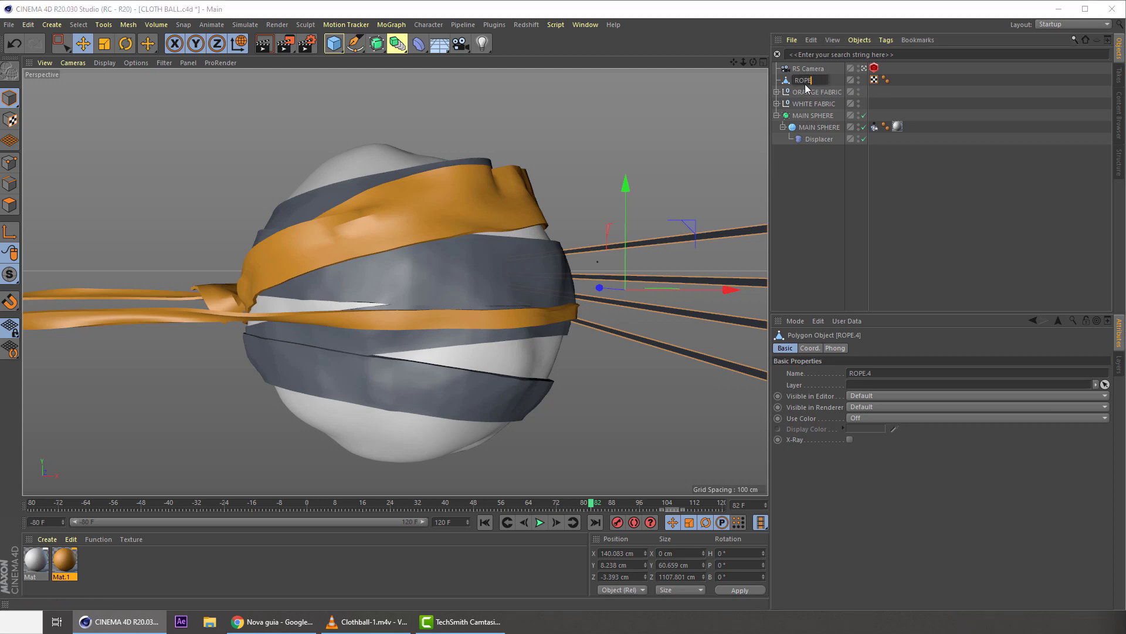
pyautogui.write('S')
pyautogui.press('Return')
pyautogui.hotkey('ctrl', 's')
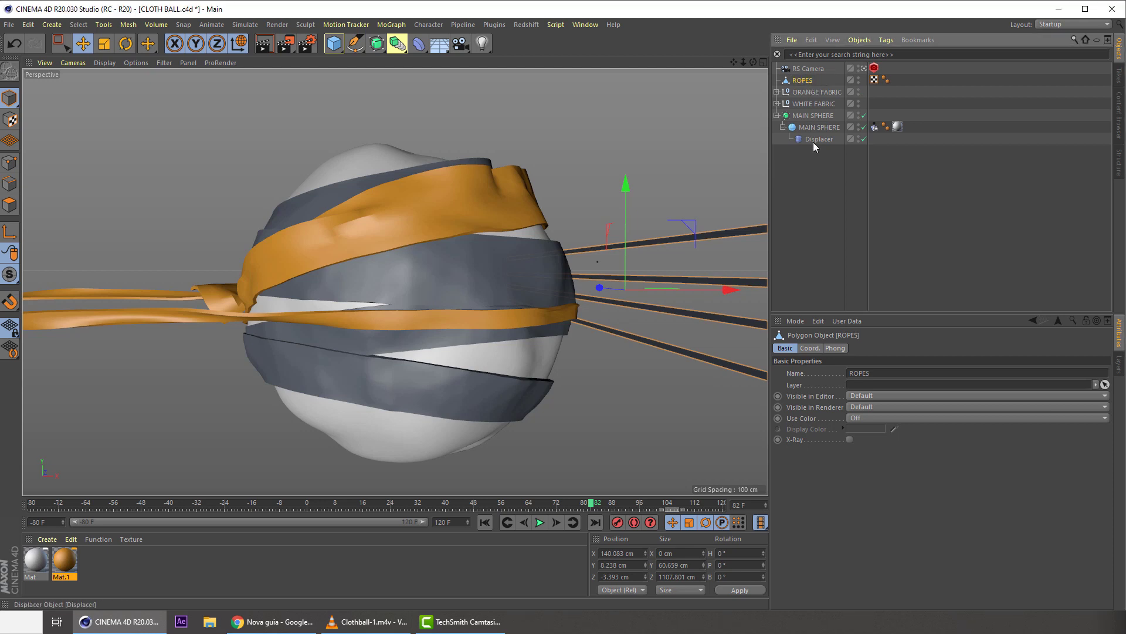
# - Add a Cloth simulation tag to the ROPES object
pyautogui.rightClick(803, 85)
pyautogui.moveTo(874, 207)
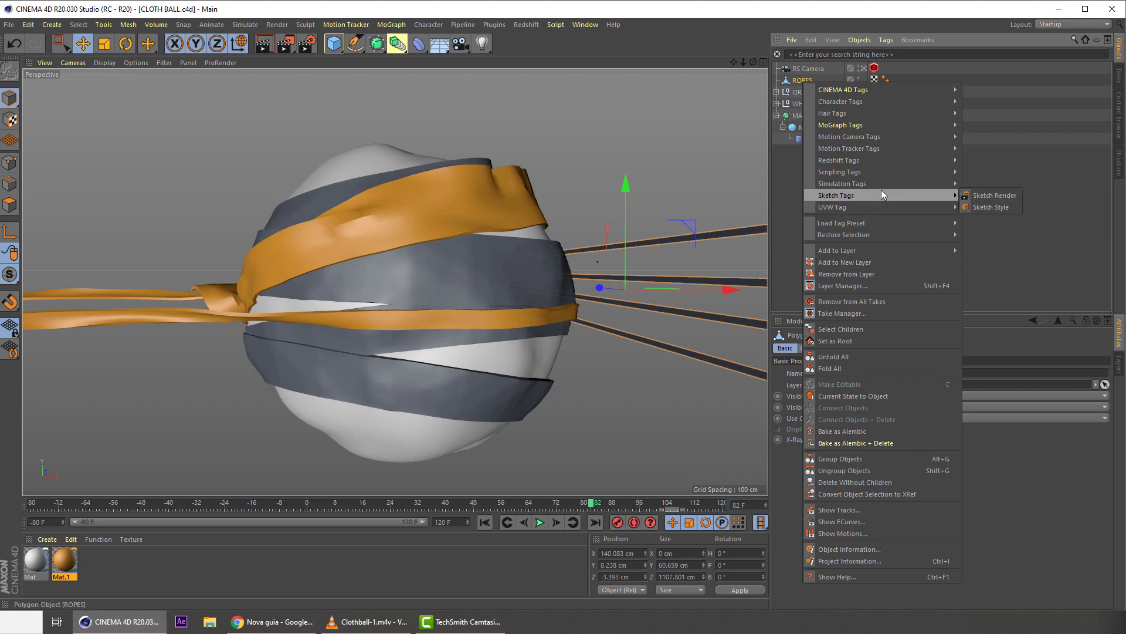
pyautogui.click(987, 256)
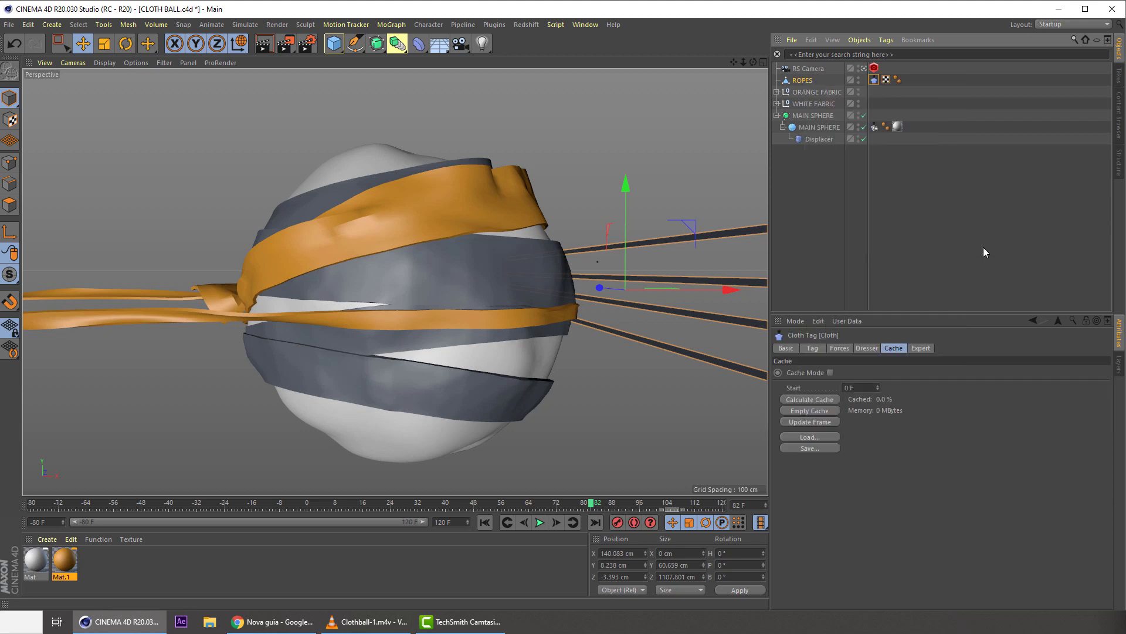
# - Copy a Cloth Collider tag onto FABRIC_SMALLER_1 inside the ORANGE FABRIC group
pyautogui.click(508, 202)
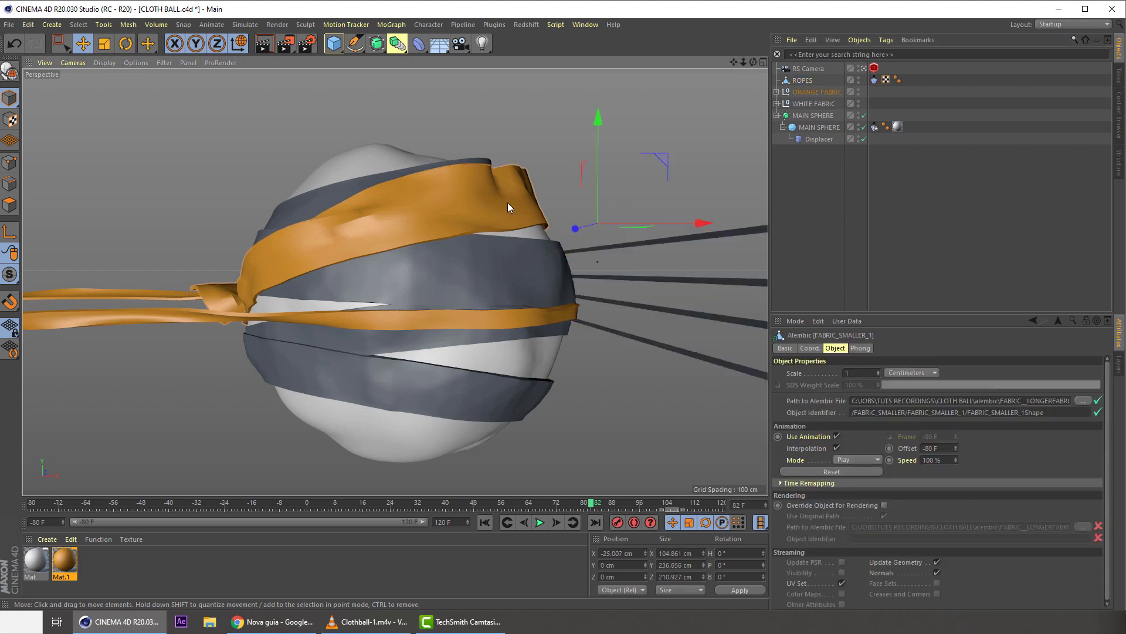
pyautogui.click(777, 92)
pyautogui.click(777, 127)
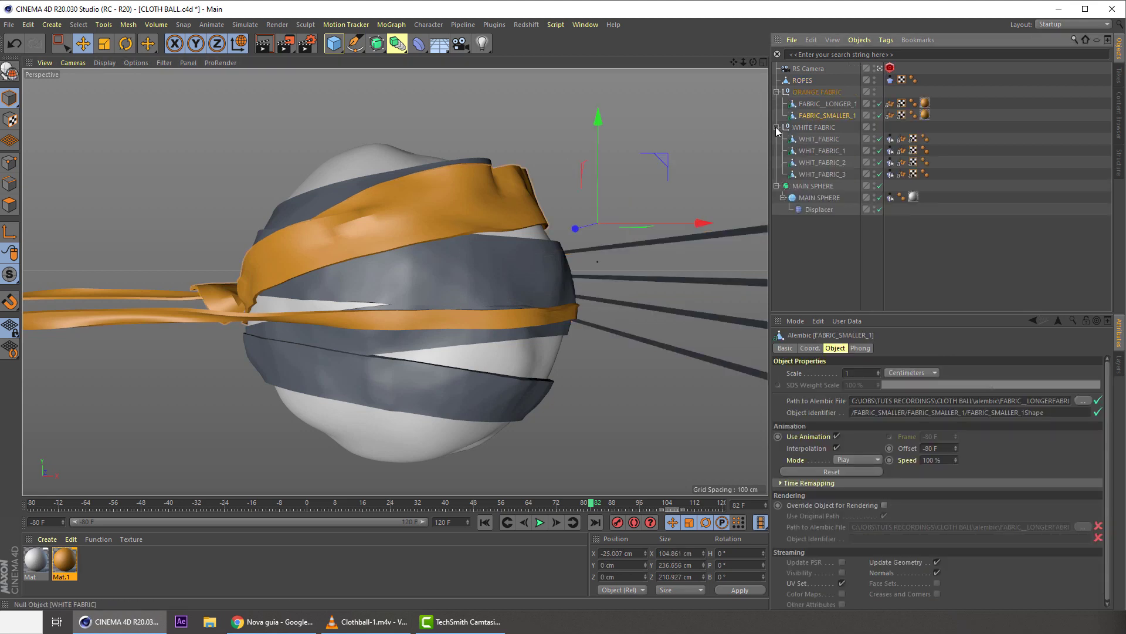
pyautogui.keyDown('ctrl'); pyautogui.moveTo(943, 117); pyautogui.dragTo(942, 117); pyautogui.keyUp('ctrl')
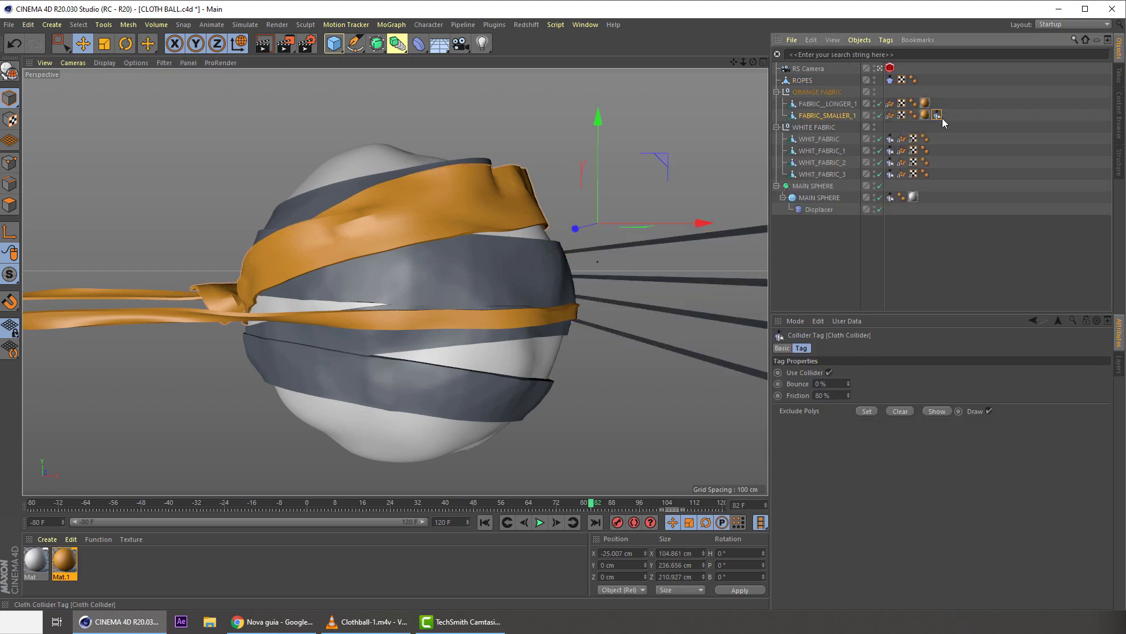
pyautogui.click(777, 92)
# - Set the ROPES cloth forces to gravity 0, drag 2%, wind direction X -10 cm, wind strength 2 and turbulence strength 2, and save the scene
pyautogui.click(878, 80)
pyautogui.click(879, 80)
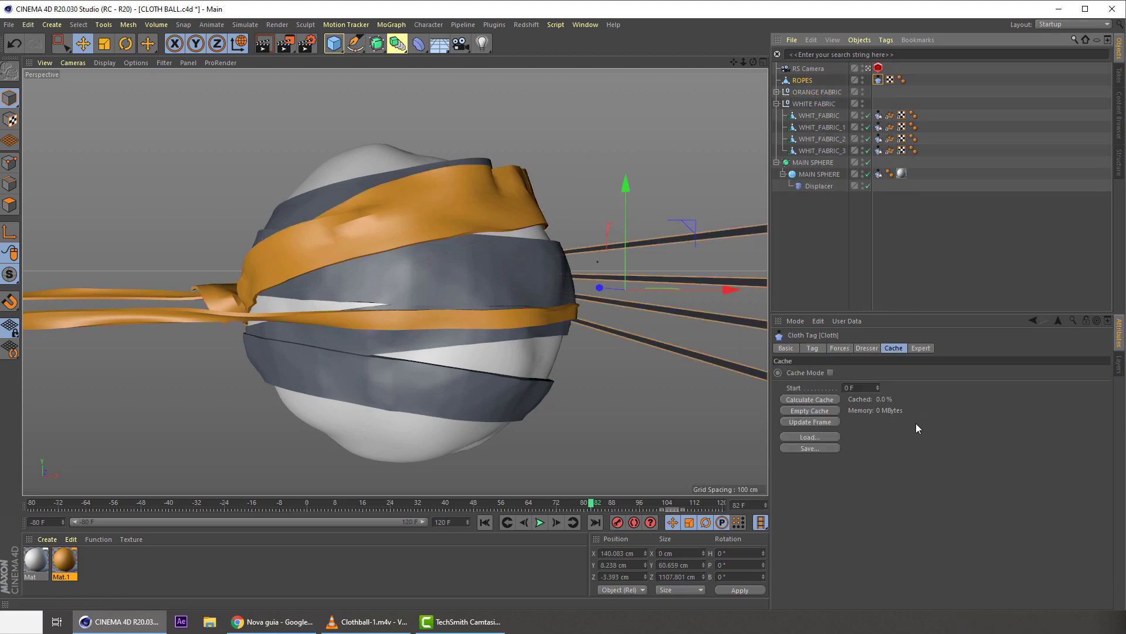
pyautogui.click(839, 348)
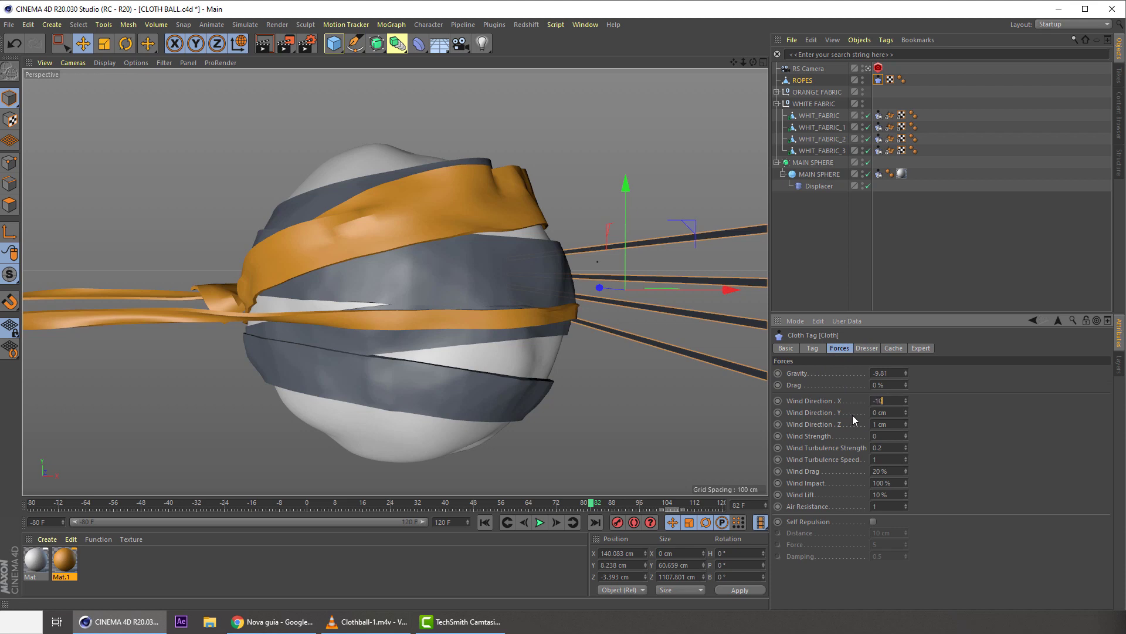
pyautogui.click(890, 373)
pyautogui.write('0')
pyautogui.write('1 %')
pyautogui.click(607, 178)
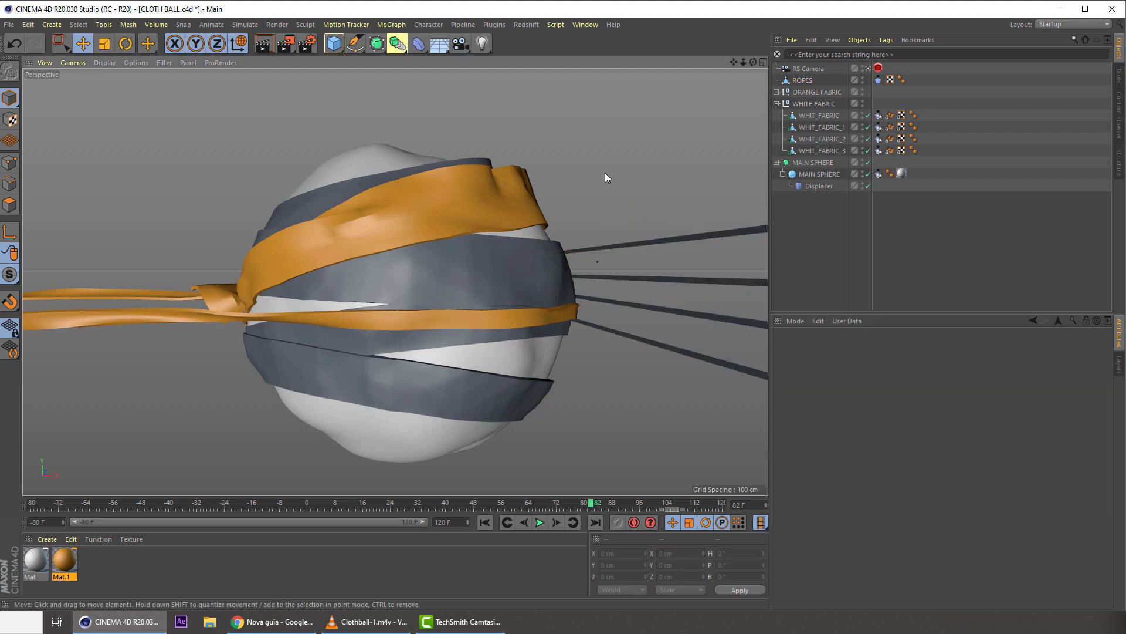
pyautogui.hotkey('ctrl', 's')
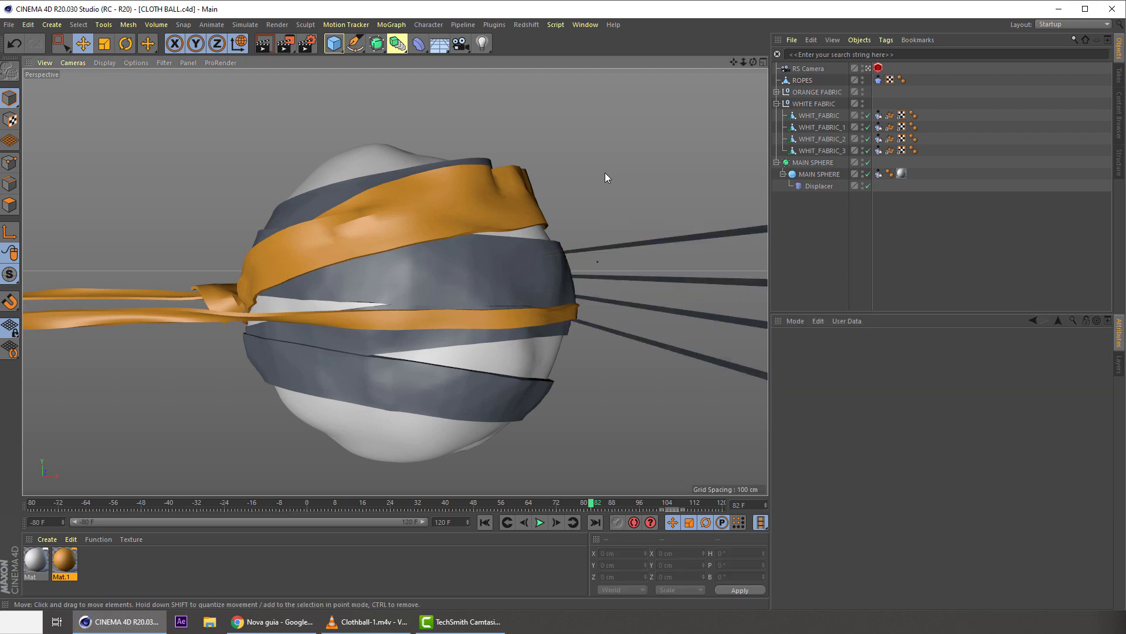
# - Play the cloth simulation from frame -80 and examine from different angles how the ropes blow around the sphere
pyautogui.click(538, 523)
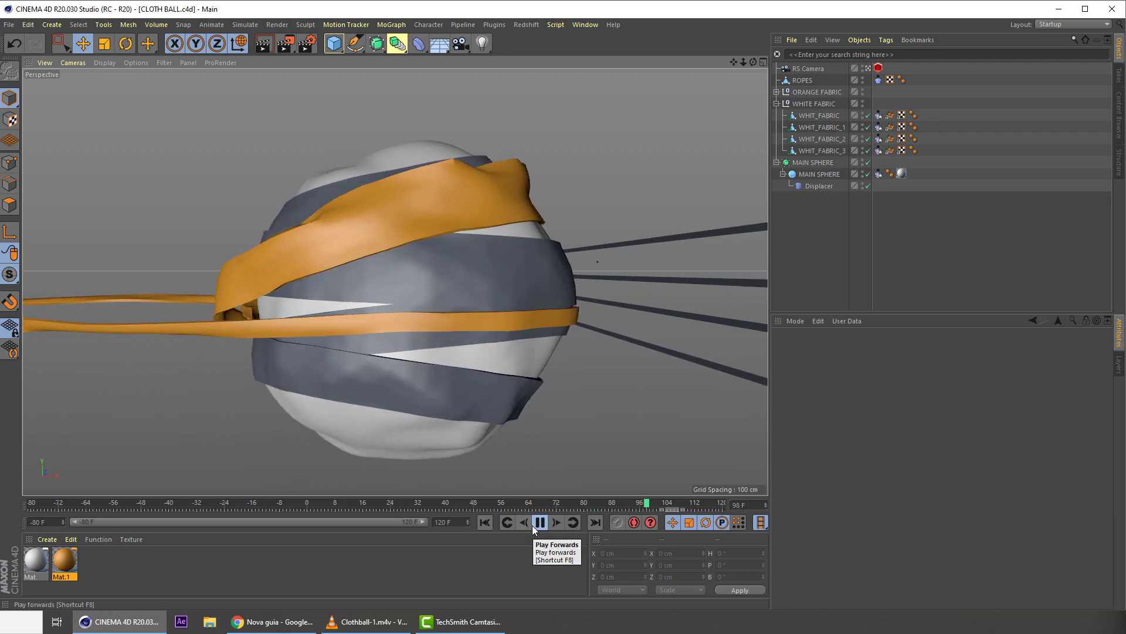
pyautogui.click(532, 525)
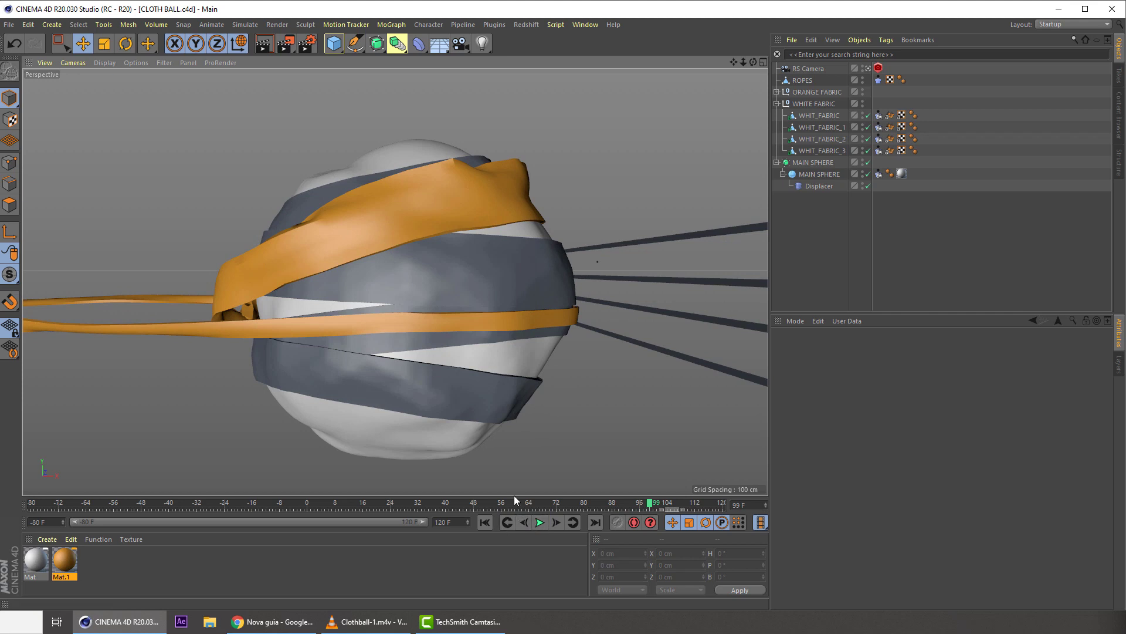
pyautogui.click(484, 522)
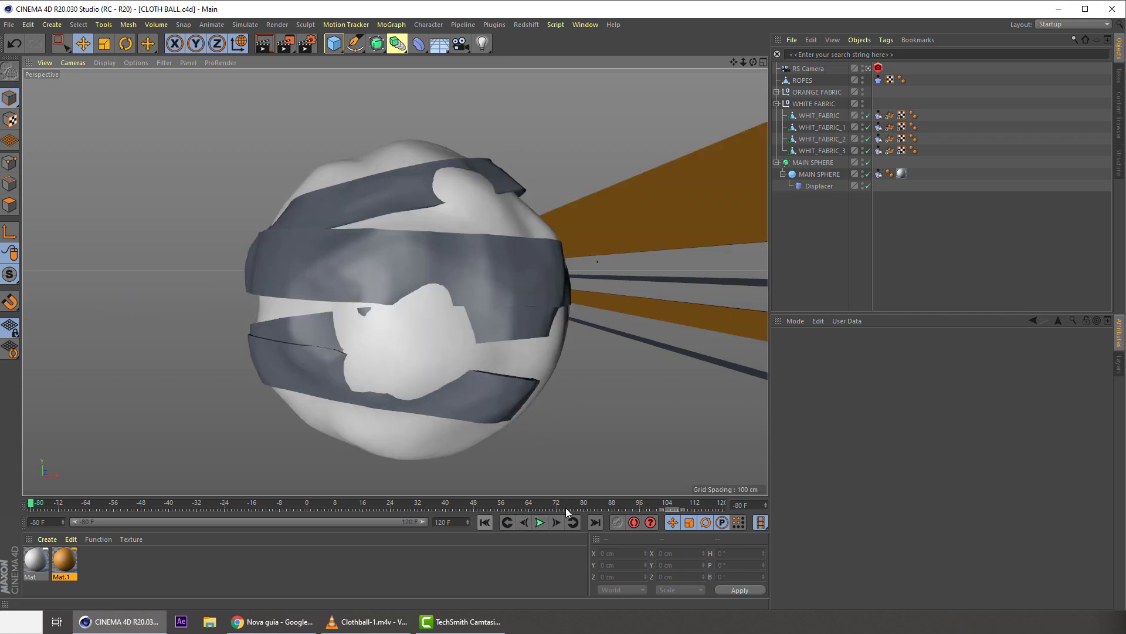
pyautogui.click(540, 523)
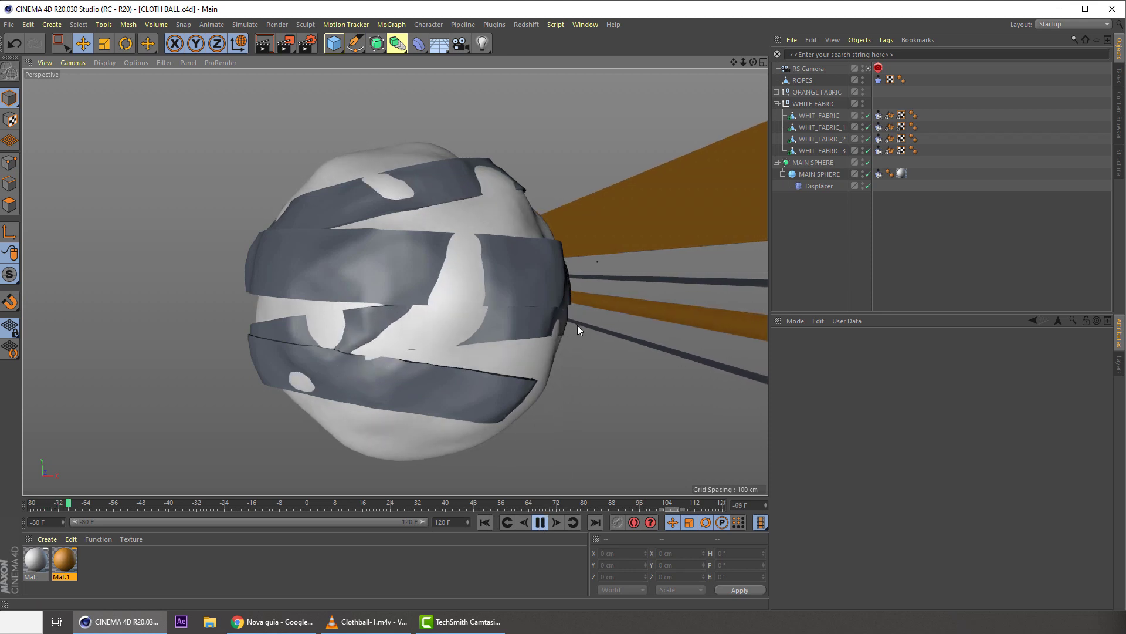
pyautogui.middleClick(582, 249)
pyautogui.middleClick(582, 199)
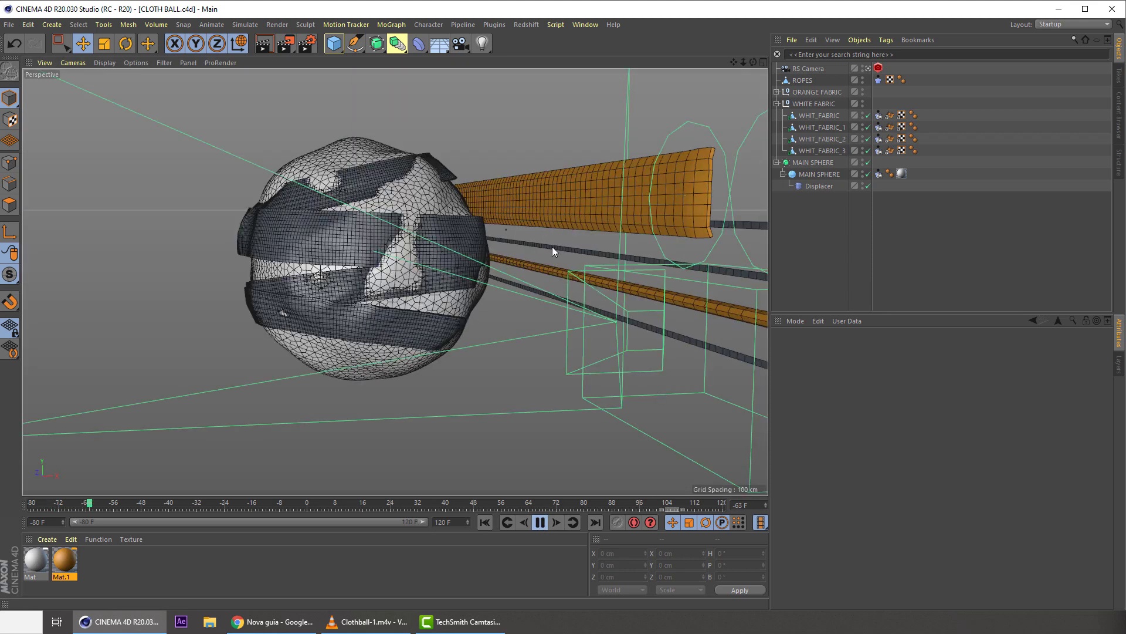
pyautogui.keyDown('alt'); pyautogui.moveTo(549, 245); pyautogui.dragTo(495, 244); pyautogui.keyUp('alt')
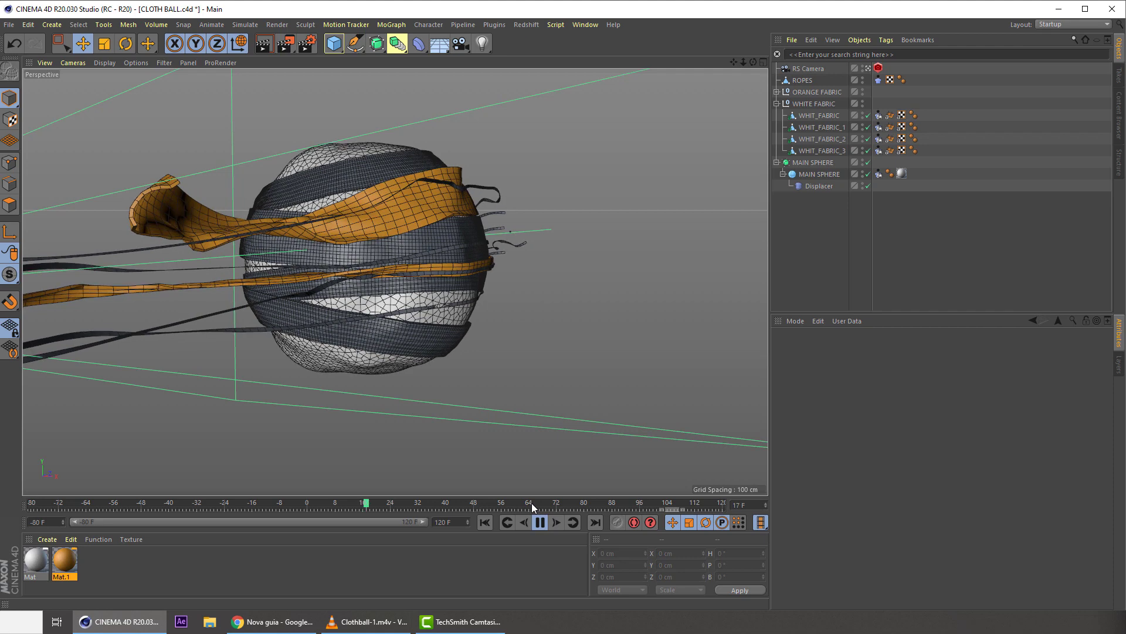
pyautogui.press('n')
pyautogui.press('a')
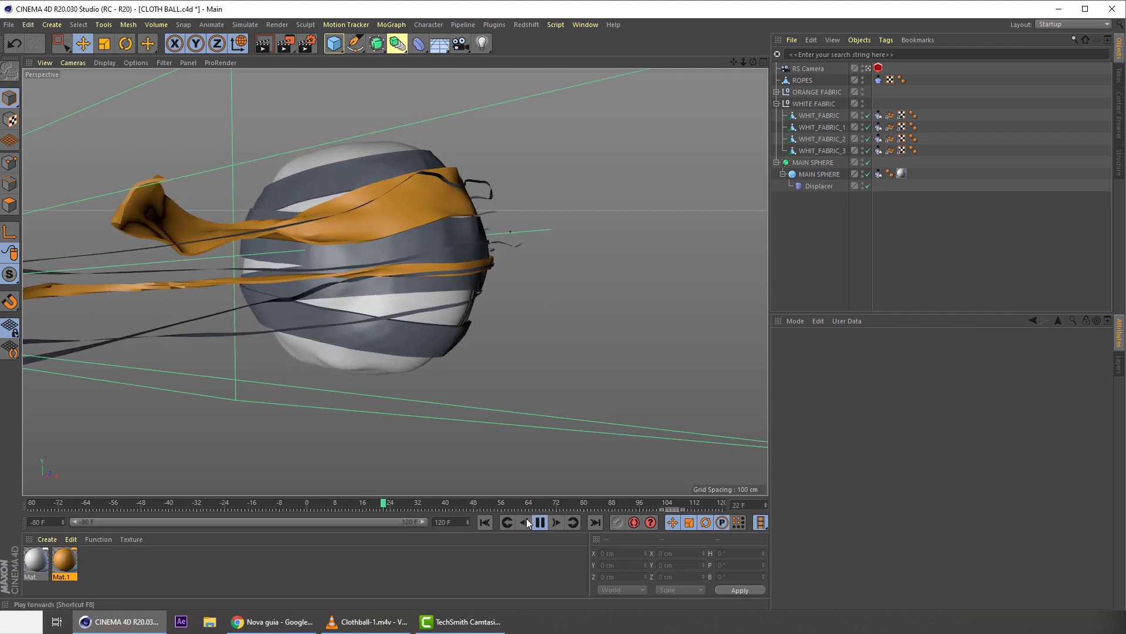
pyautogui.click(540, 523)
pyautogui.keyDown('alt'); pyautogui.moveTo(358, 222); pyautogui.dragTo(314, 216); pyautogui.keyUp('alt')
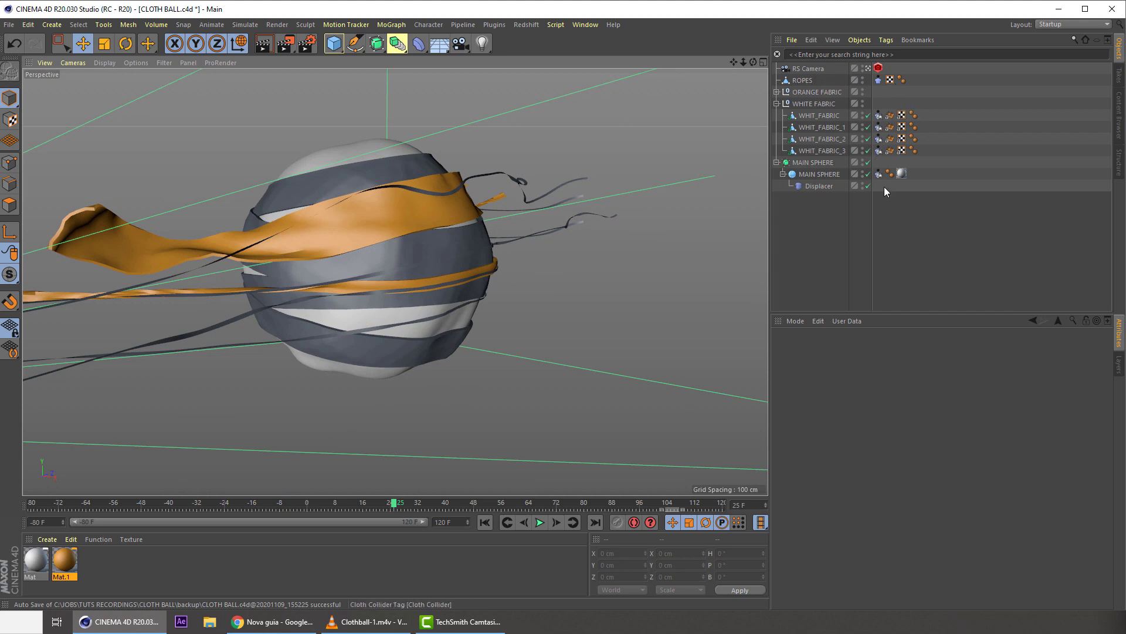
# - Set the gravity of the ROPES cloth tag to -0.05 and return the timeline to frame -80
pyautogui.click(877, 81)
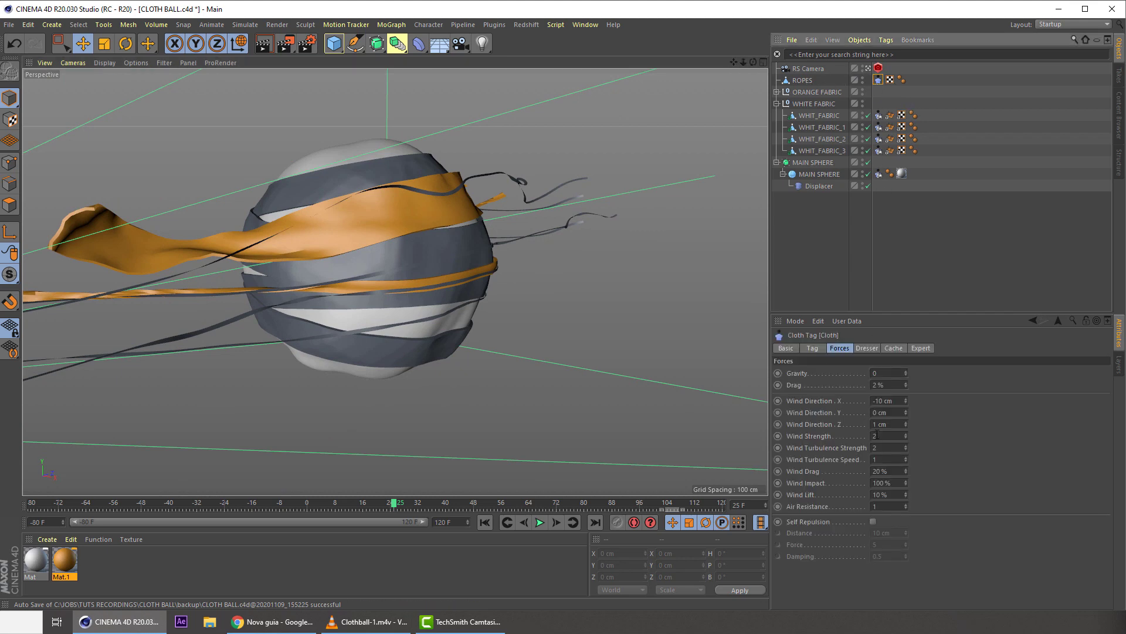
pyautogui.click(881, 373)
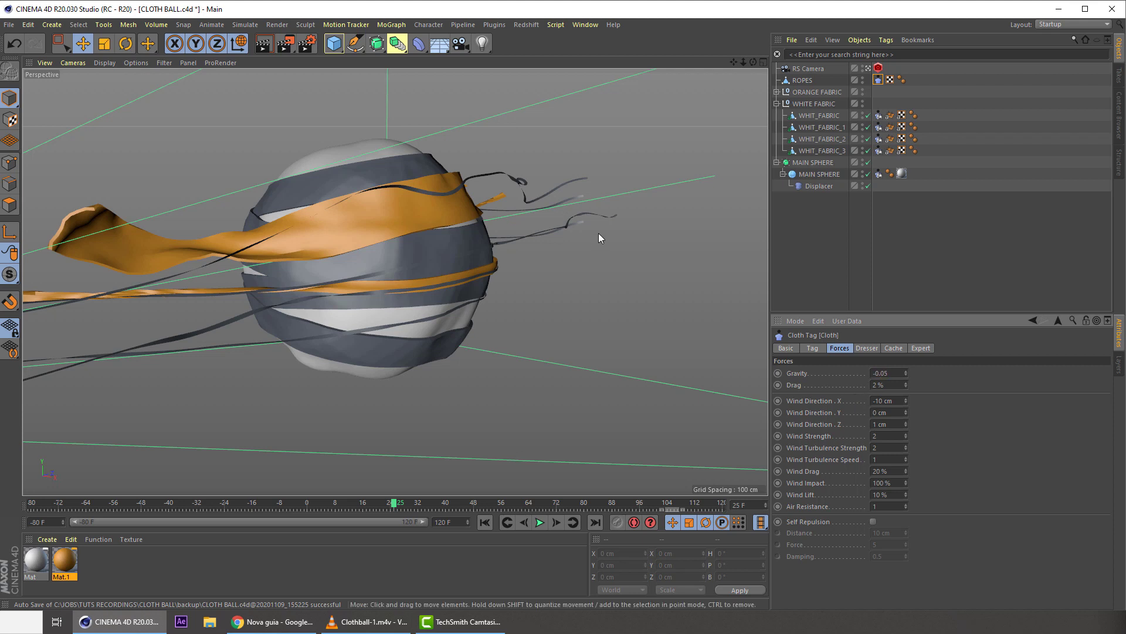
pyautogui.click(486, 523)
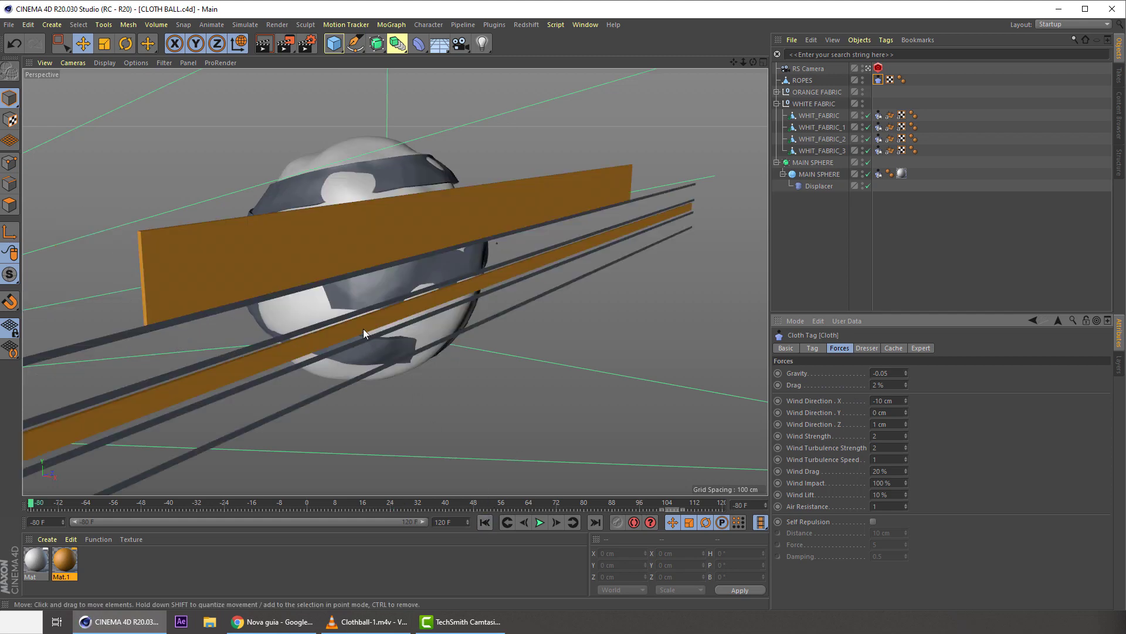
# - Calculate the cloth cache of the ROPES object, with the cache starting at frame -80
pyautogui.keyDown('alt'); pyautogui.moveTo(363, 328); pyautogui.dragTo(424, 306); pyautogui.keyUp('alt')
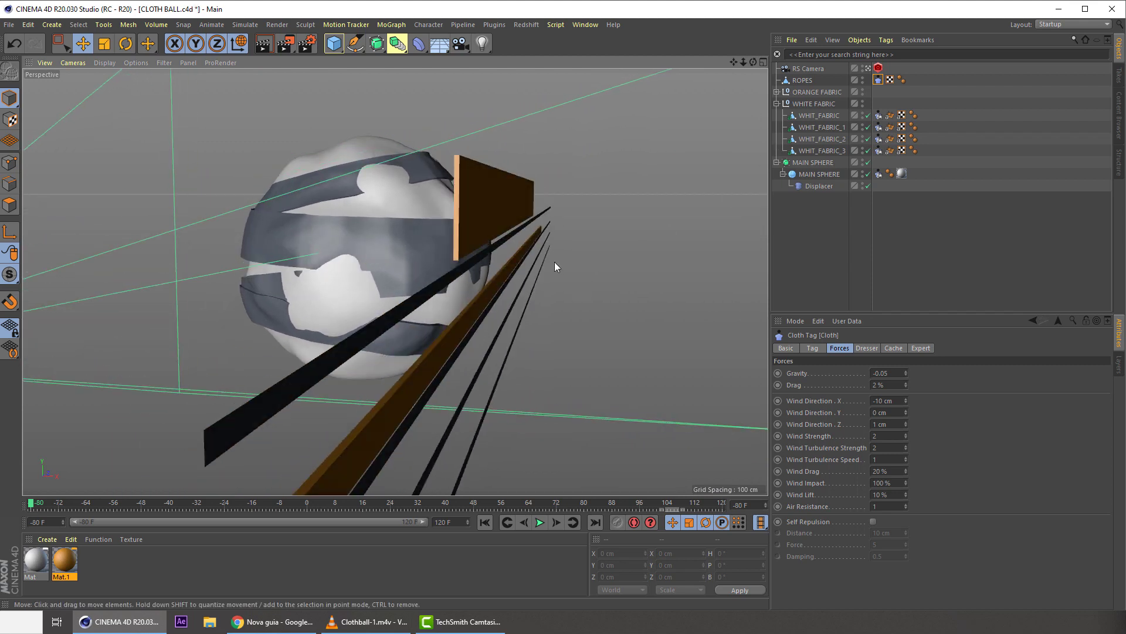
pyautogui.click(537, 255)
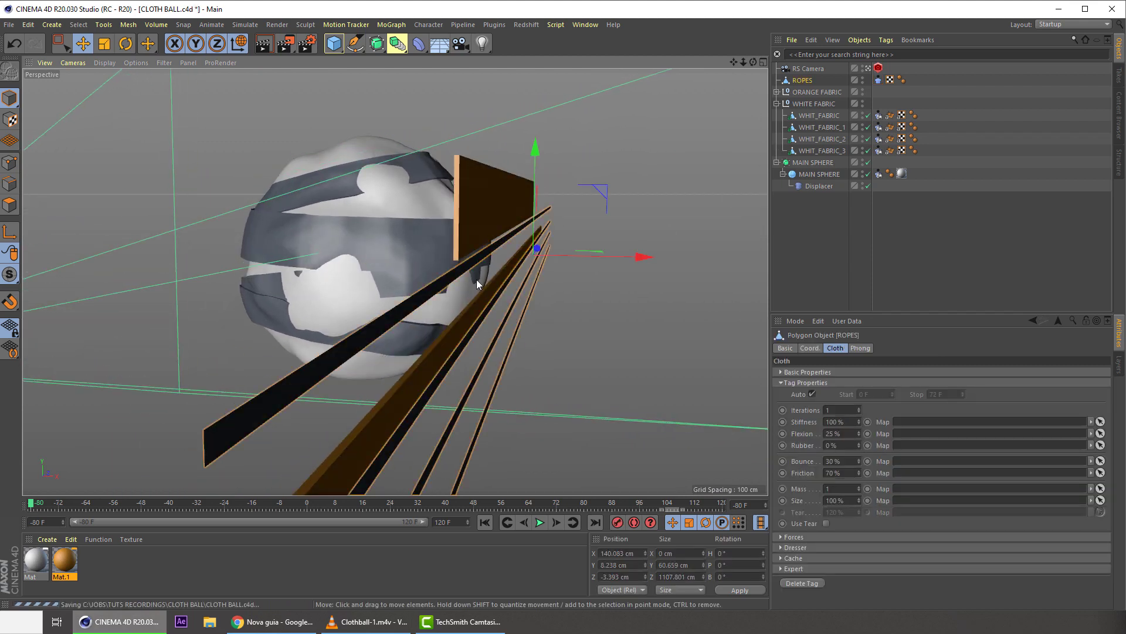
pyautogui.click(579, 411)
pyautogui.keyDown('alt'); pyautogui.moveTo(527, 359); pyautogui.dragTo(461, 300); pyautogui.keyUp('alt')
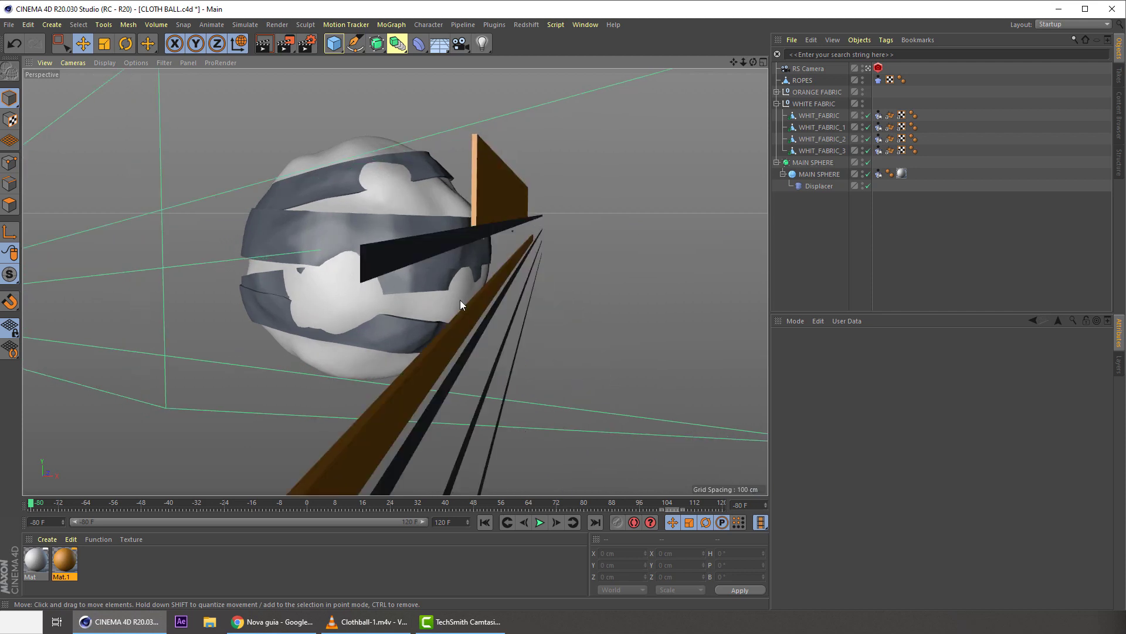
pyautogui.click(878, 80)
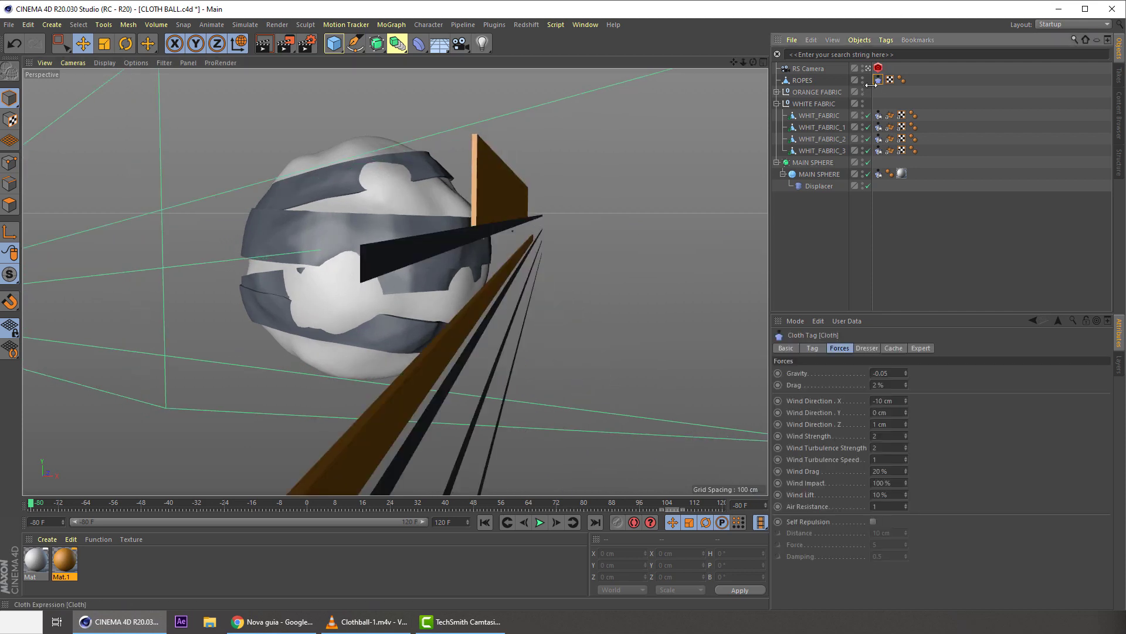
pyautogui.click(895, 348)
pyautogui.click(790, 400)
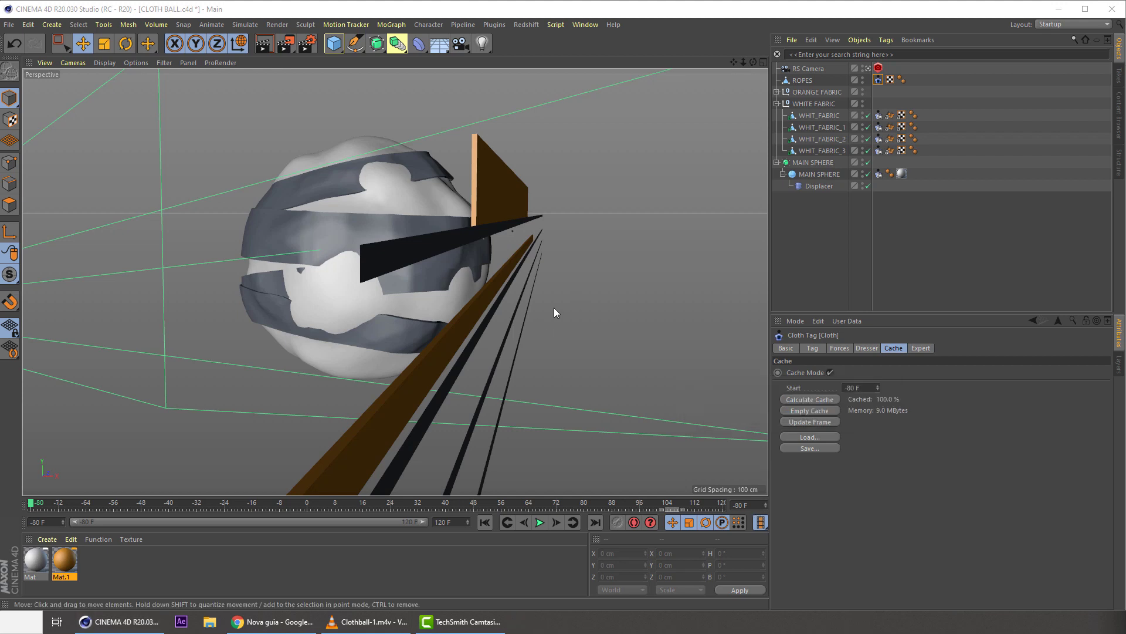
# - Play back the cached rope simulation to check how the ropes wrap around the sphere and trail behind it
pyautogui.keyDown('alt'); pyautogui.moveTo(534, 275); pyautogui.dragTo(569, 284); pyautogui.keyUp('alt')
pyautogui.click(571, 280)
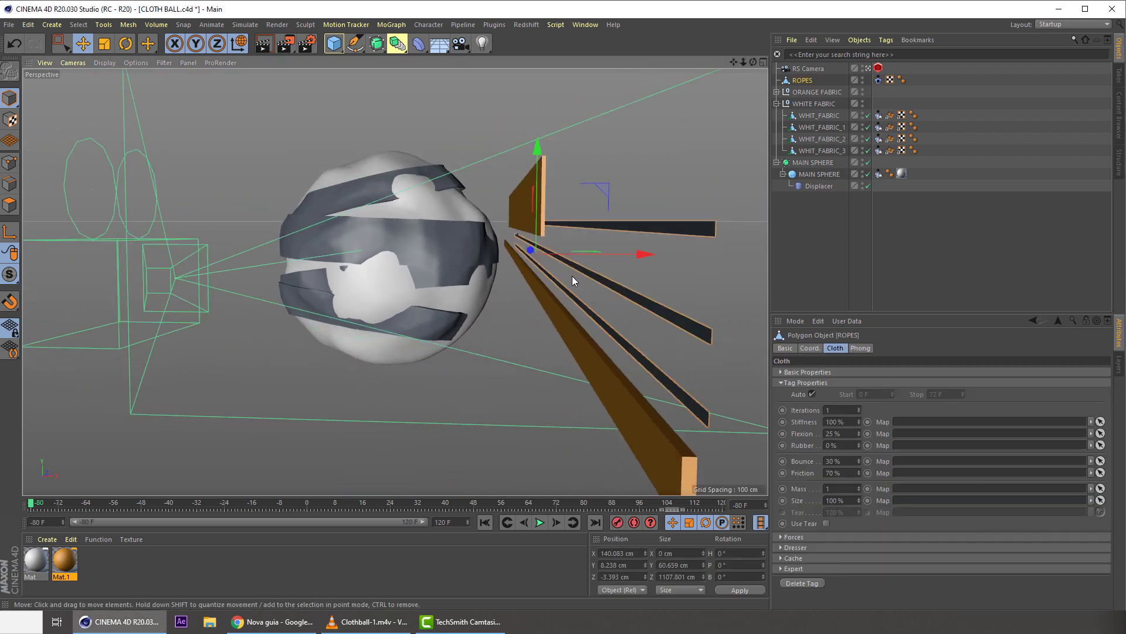
pyautogui.click(539, 521)
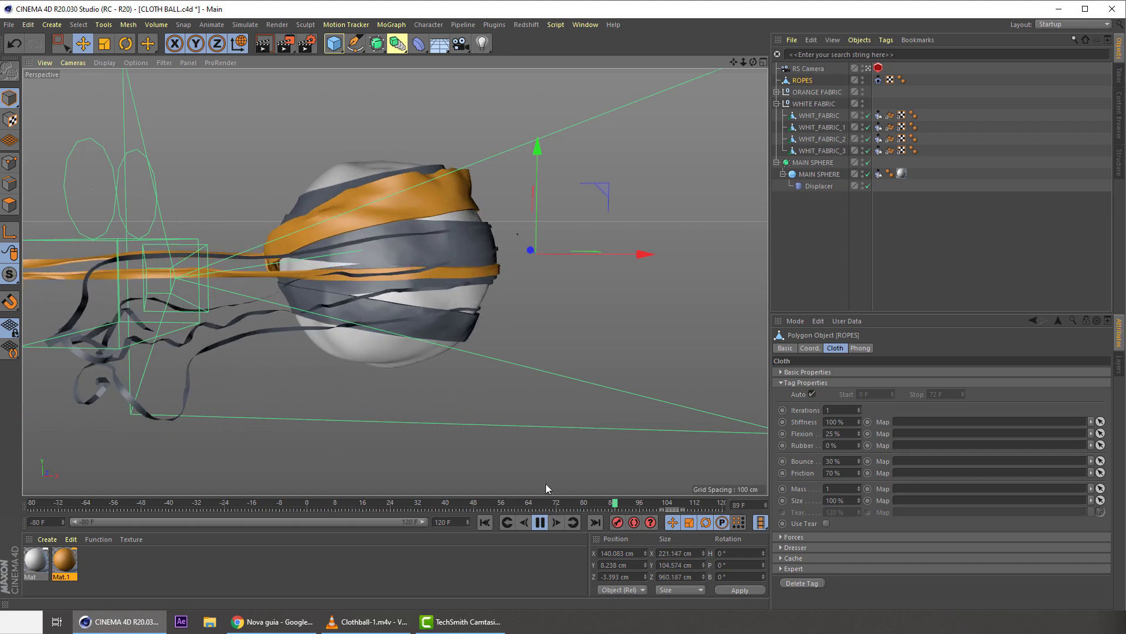
pyautogui.middleClick(318, 219)
pyautogui.middleClick(315, 219)
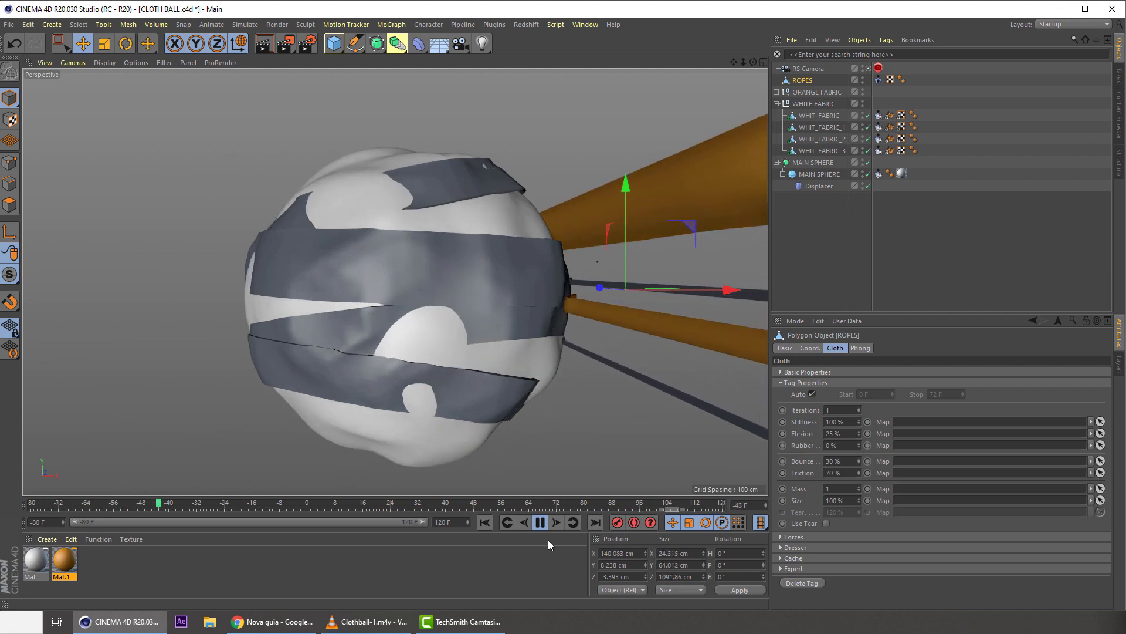
pyautogui.click(539, 522)
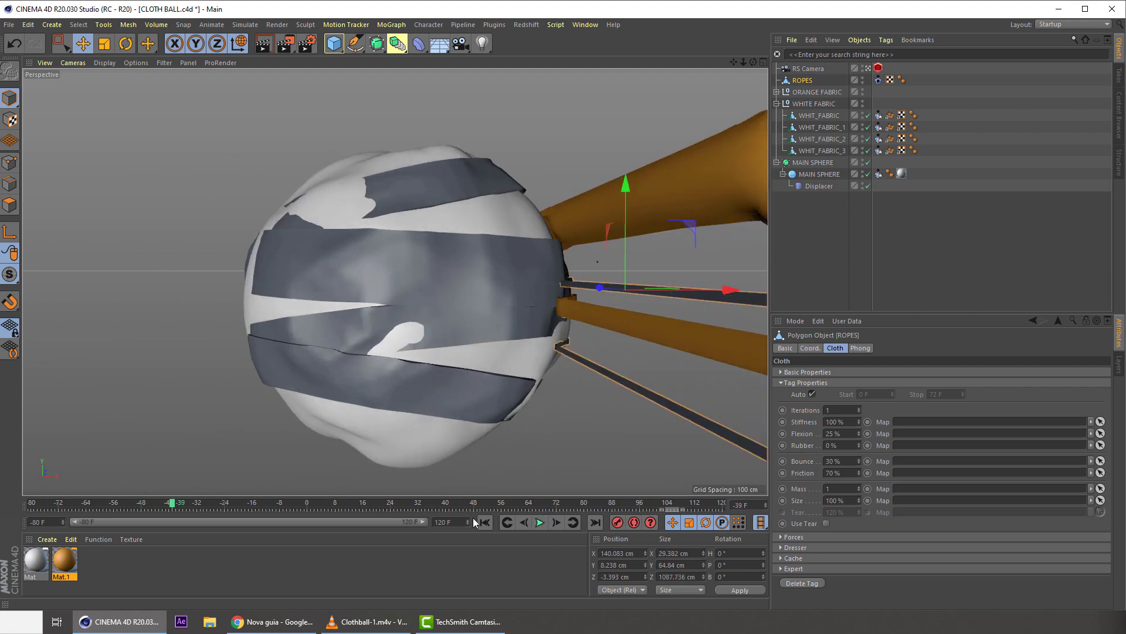
# - Return to the first frame and set the gravity of the ROPES cloth tag to -0.01
pyautogui.click(484, 522)
pyautogui.click(878, 80)
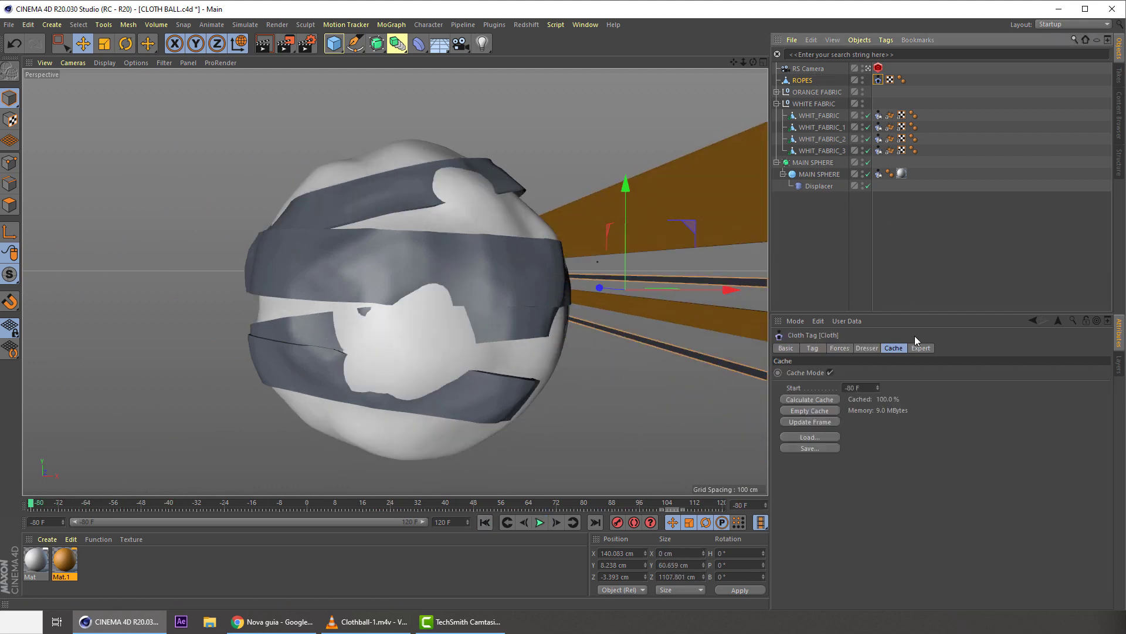
pyautogui.click(862, 347)
pyautogui.click(839, 350)
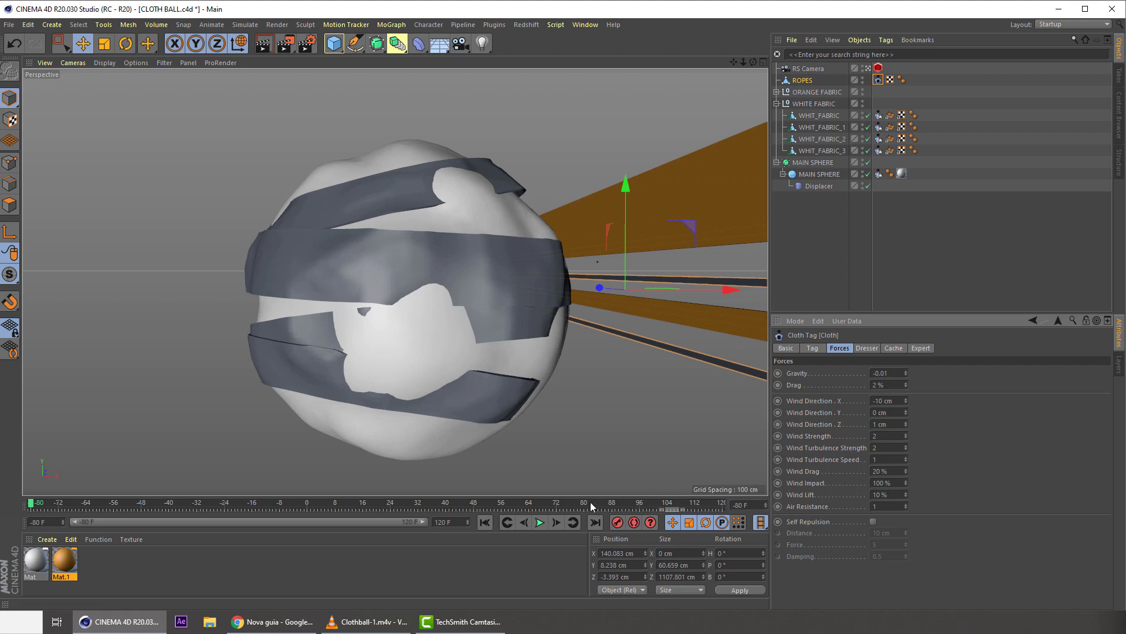
# - Examine from several angles how the ropes and orange strips are placed relative to the sphere at frame -80
pyautogui.middleClick(579, 289)
pyautogui.middleClick(592, 200)
pyautogui.keyDown('alt'); pyautogui.moveTo(593, 198); pyautogui.dragTo(533, 202); pyautogui.keyUp('alt')
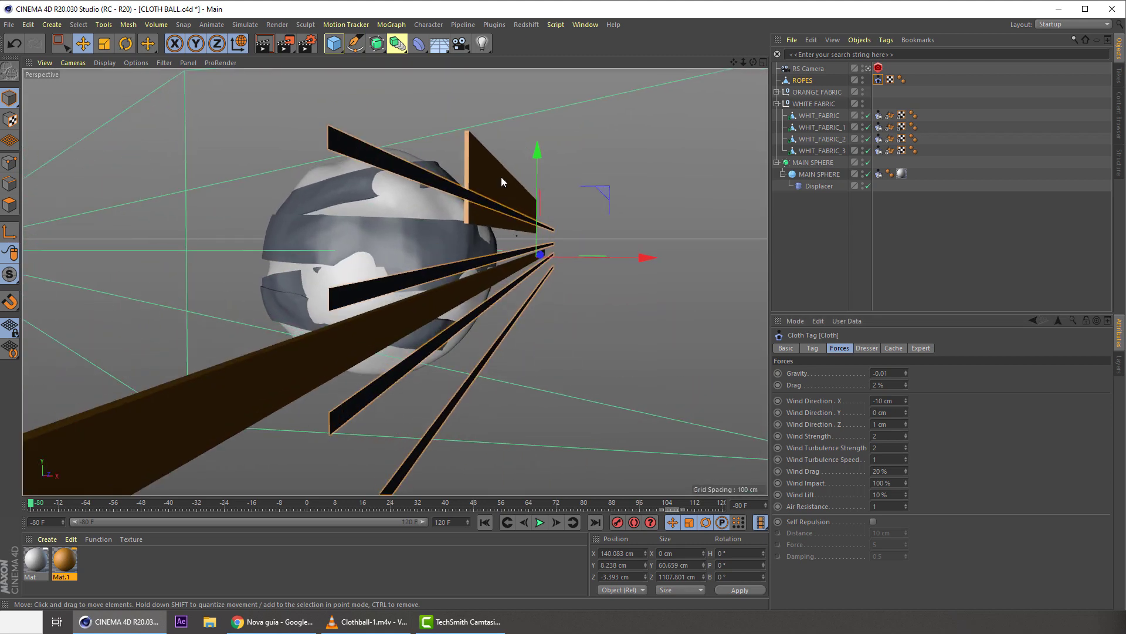
pyautogui.keyDown('alt'); pyautogui.moveTo(462, 174); pyautogui.dragTo(497, 233); pyautogui.keyUp('alt')
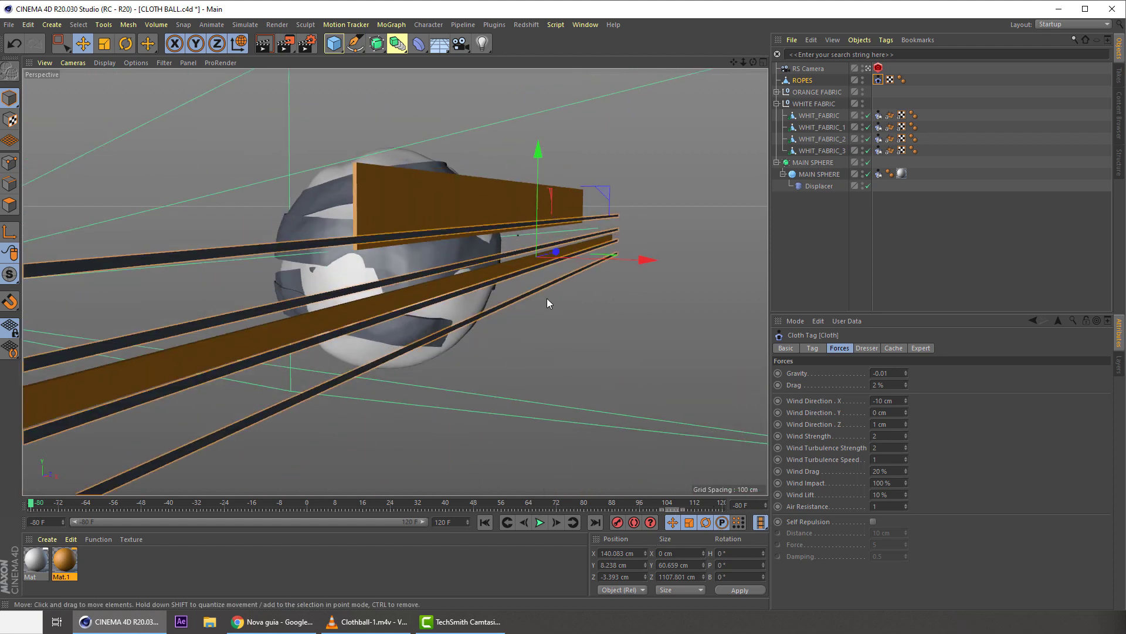
pyautogui.keyDown('alt'); pyautogui.moveTo(395, 165); pyautogui.dragTo(542, 208); pyautogui.keyUp('alt')
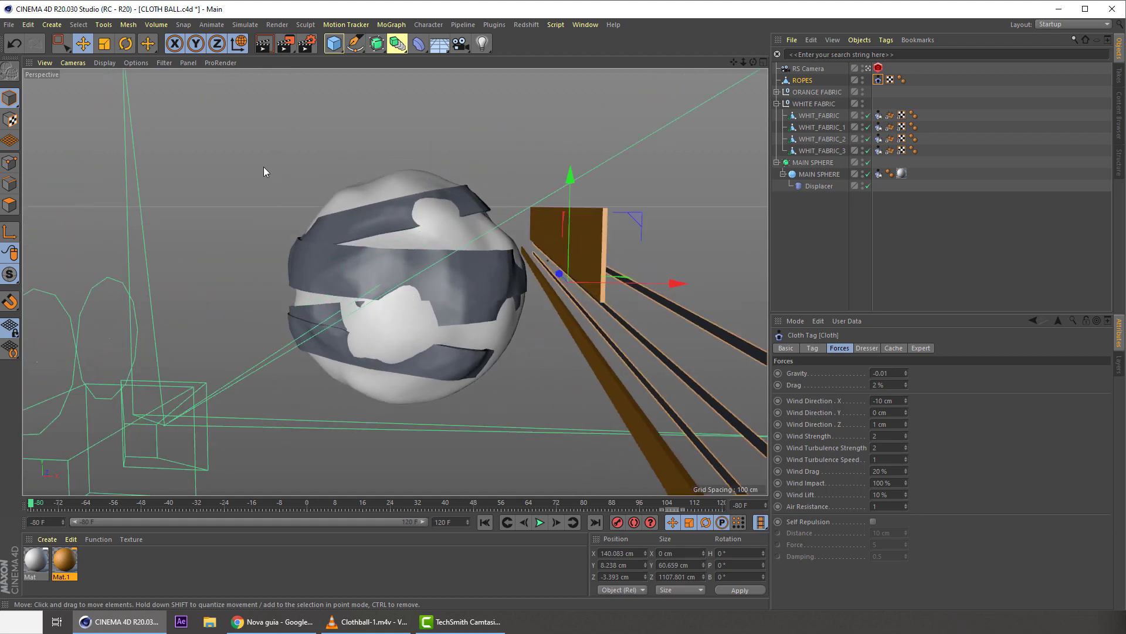
pyautogui.keyDown('alt'); pyautogui.moveTo(355, 155); pyautogui.dragTo(451, 202); pyautogui.keyUp('alt')
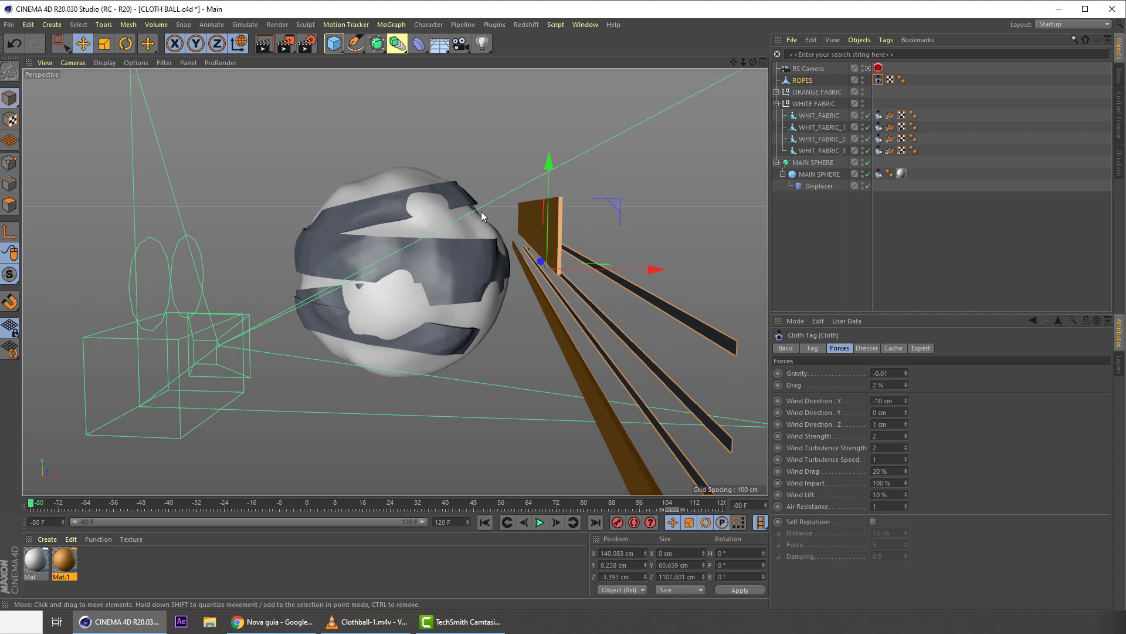
pyautogui.keyDown('alt'); pyautogui.moveTo(403, 182); pyautogui.dragTo(538, 208); pyautogui.keyUp('alt')
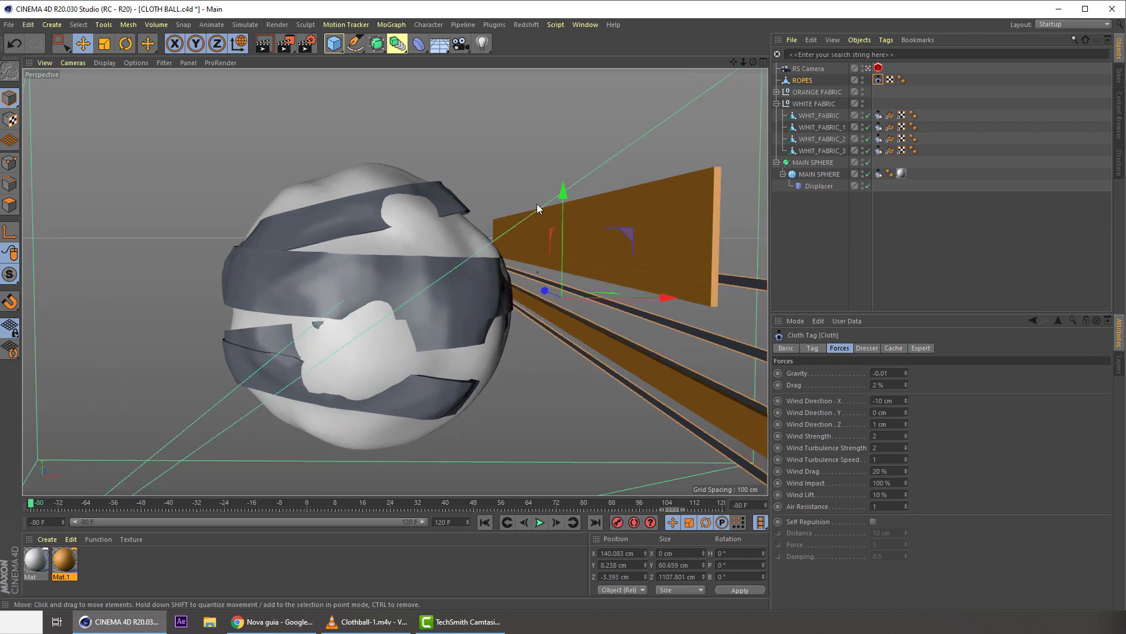
pyautogui.moveTo(464, 189)
pyautogui.keyDown('alt'); pyautogui.mouseDown()
pyautogui.moveTo(470, 178)
pyautogui.moveTo(428, 183)
pyautogui.moveTo(463, 191)
pyautogui.mouseUp(); pyautogui.keyUp('alt')
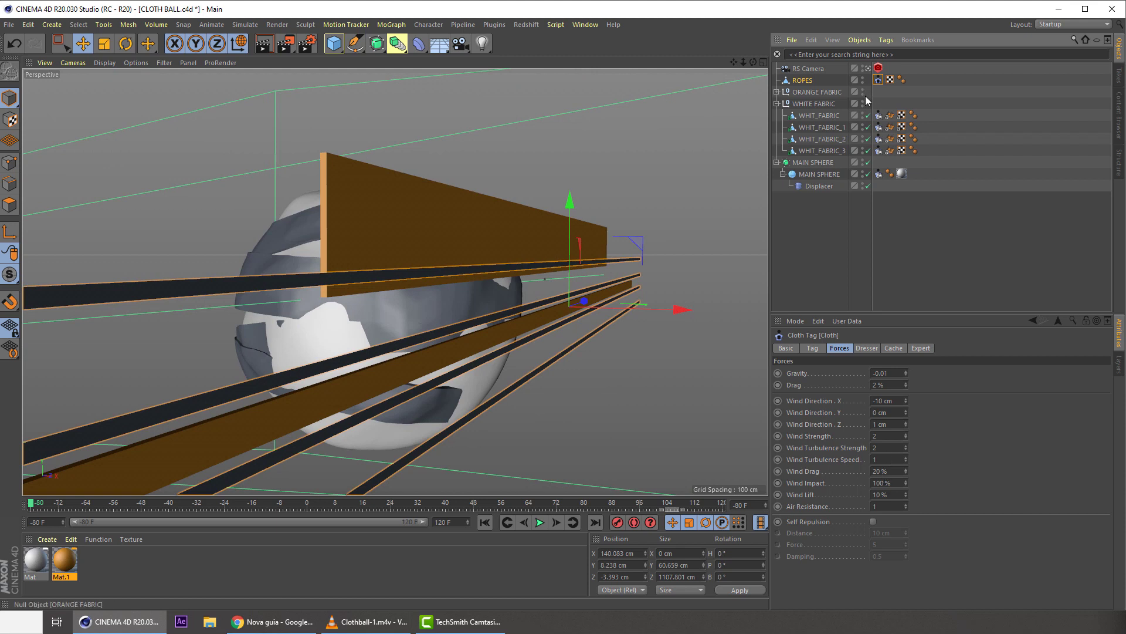
# - Save the project, and empty and recalculate the cloth cache of the ROPES object
pyautogui.click(815, 349)
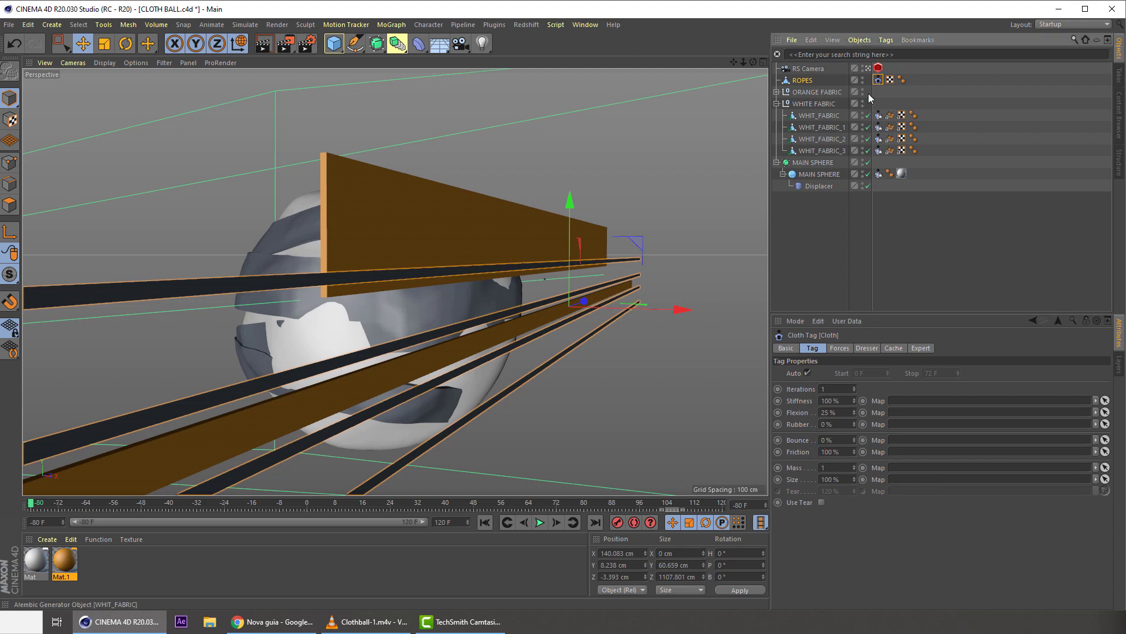
pyautogui.hotkey('ctrl', 's')
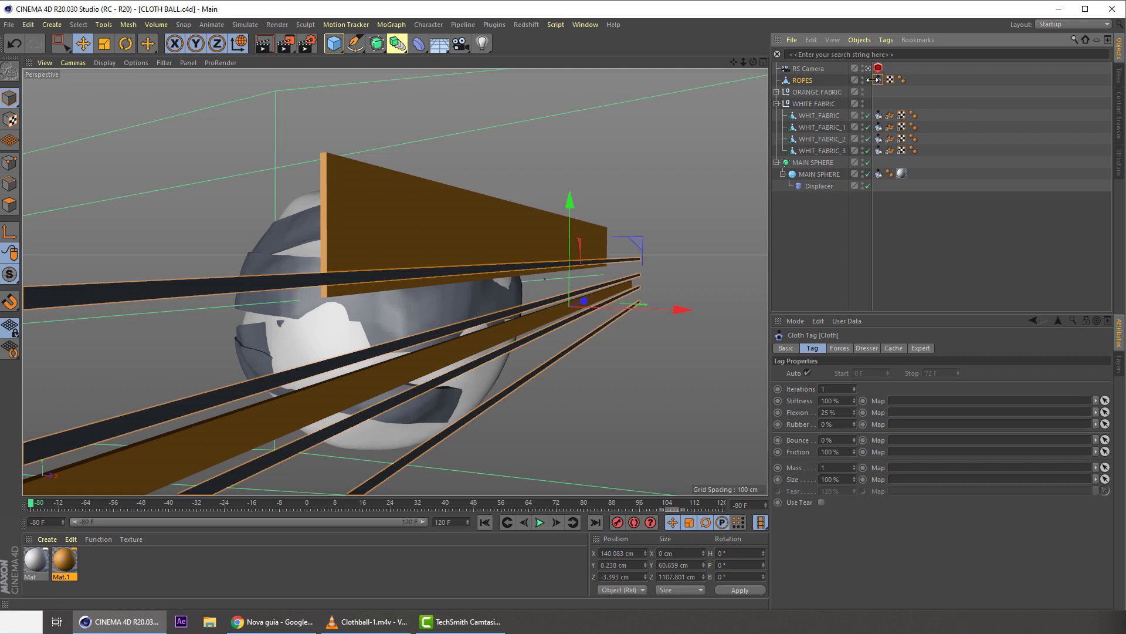
pyautogui.click(878, 80)
pyautogui.click(894, 348)
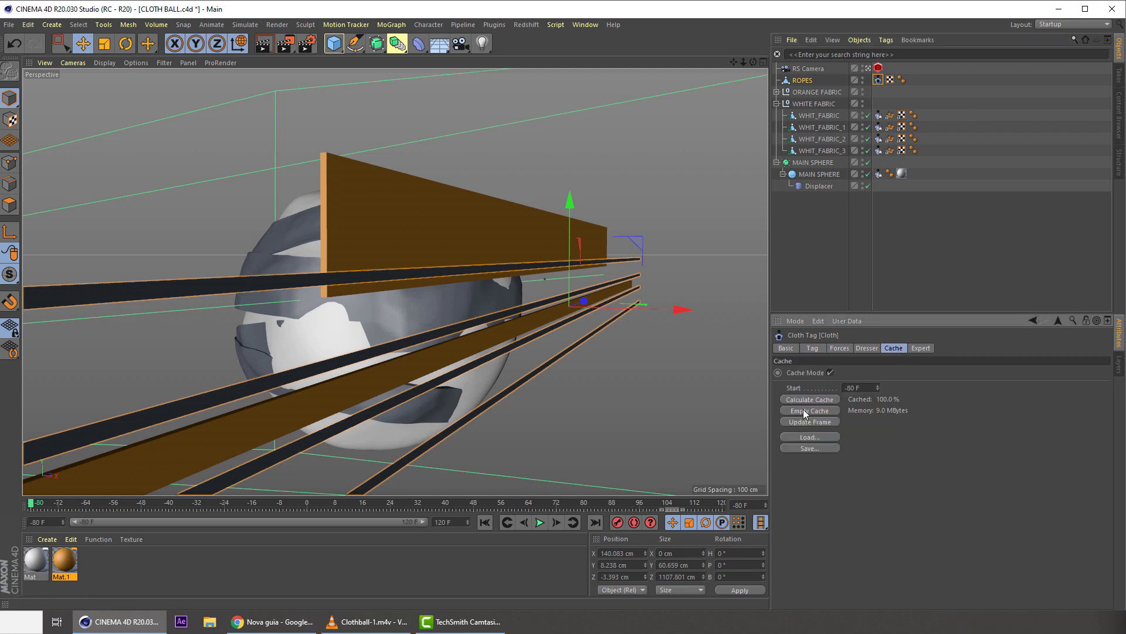
pyautogui.click(802, 410)
pyautogui.click(807, 400)
# - Play back the cached rope simulation around the sphere and return to the first frame
pyautogui.middleClick(434, 327)
pyautogui.middleClick(294, 166)
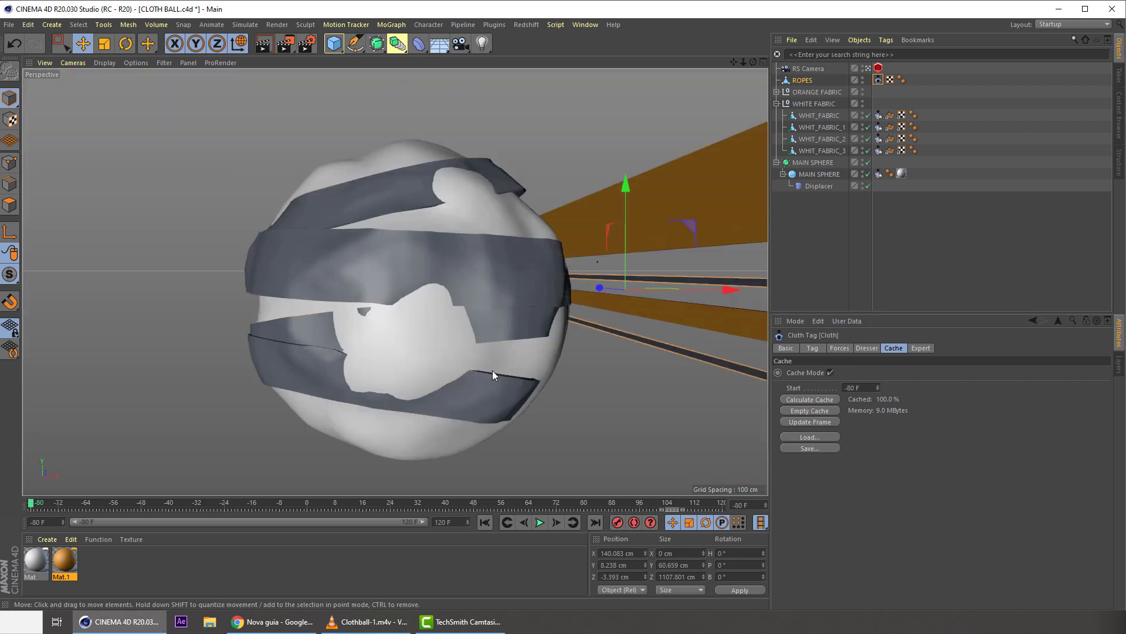
pyautogui.click(607, 409)
pyautogui.click(539, 523)
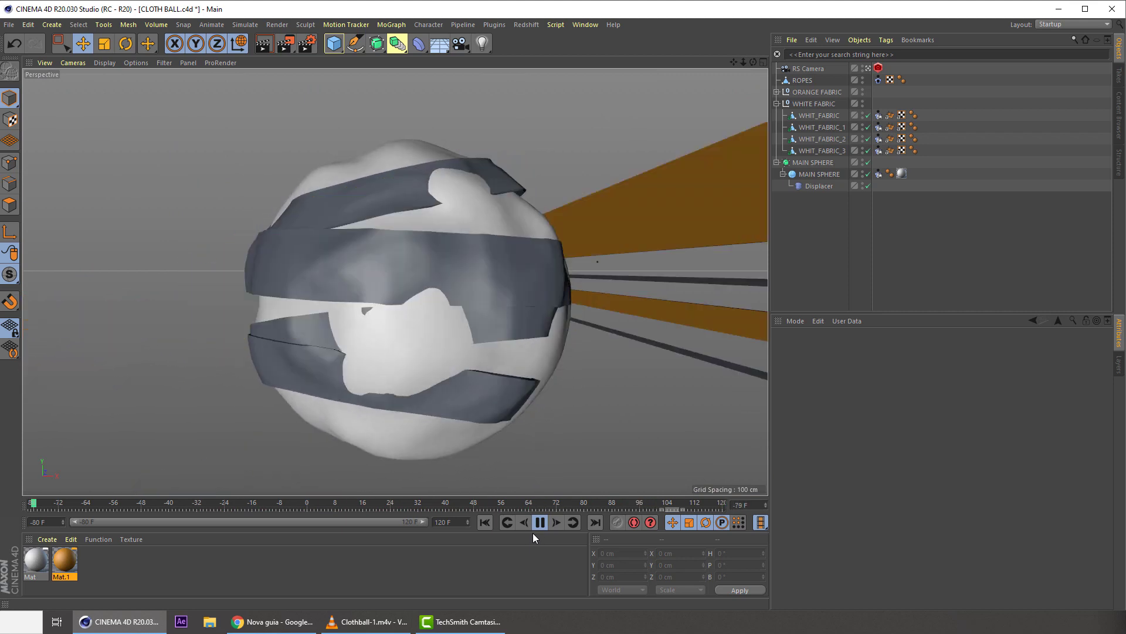
pyautogui.click(540, 523)
pyautogui.click(484, 523)
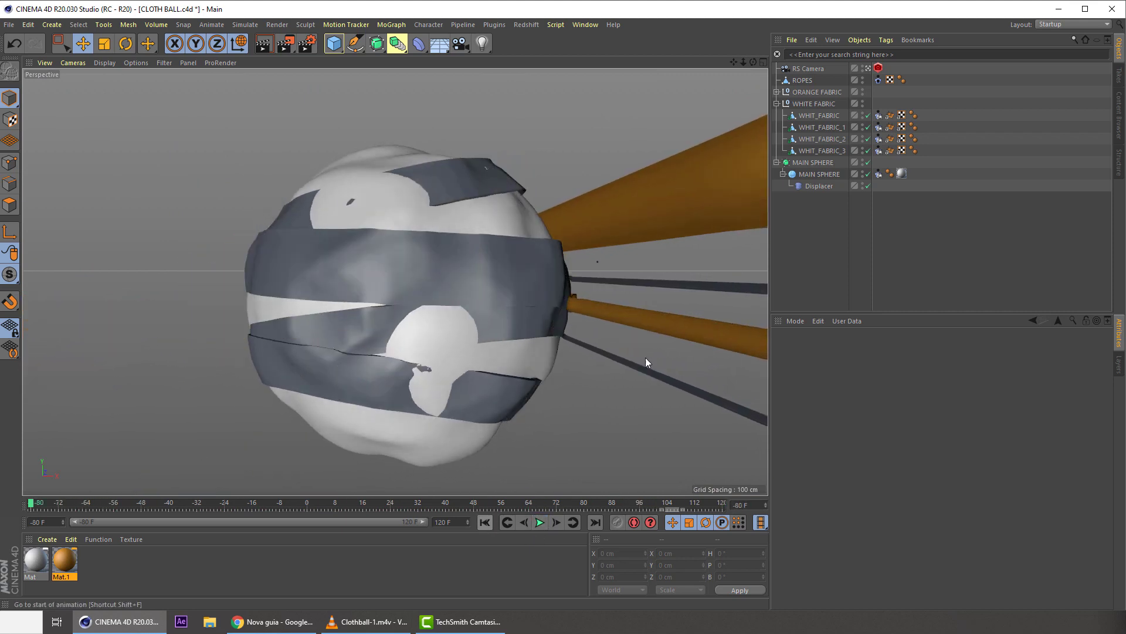
# - Set the ROPES cloth tag's gravity to 0, wind strength to 1.5 and wind turbulence strength to 4, and save the project
pyautogui.click(878, 81)
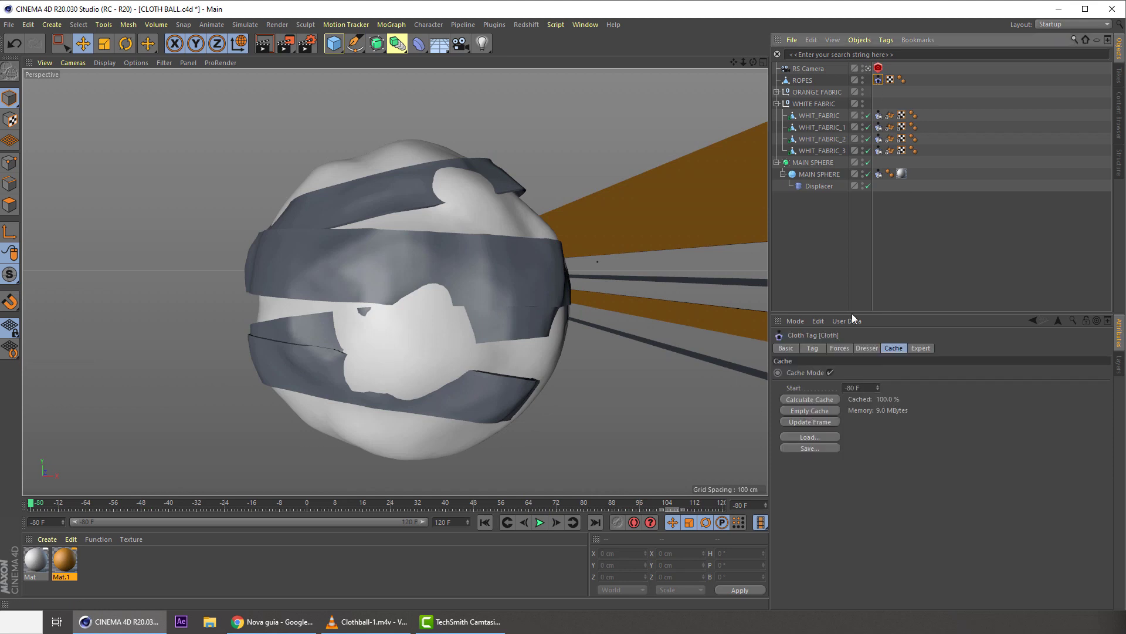
pyautogui.click(850, 350)
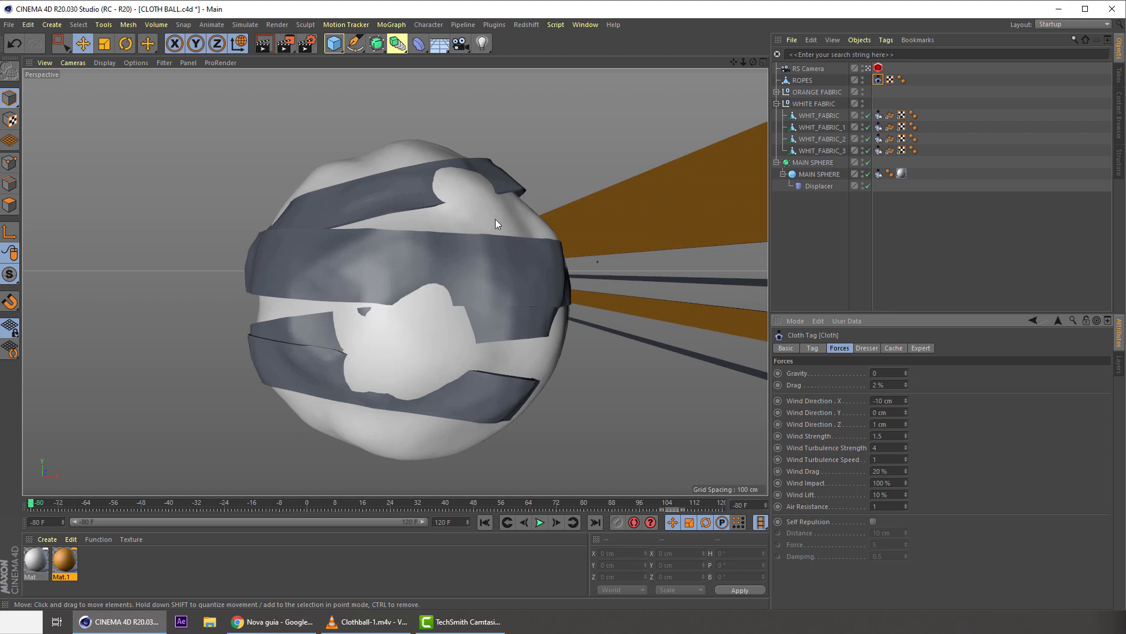
pyautogui.click(551, 171)
pyautogui.hotkey('ctrl', 's')
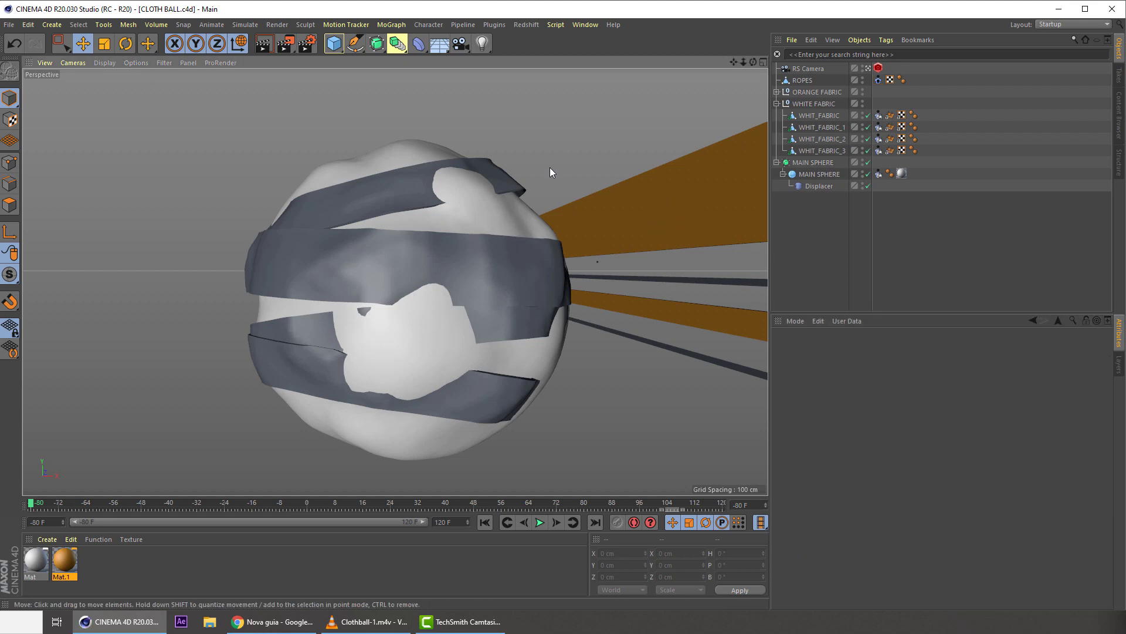
# - Recalculate the ROPES cloth cache and play back the animation to check the motion of the ropes
pyautogui.click(878, 80)
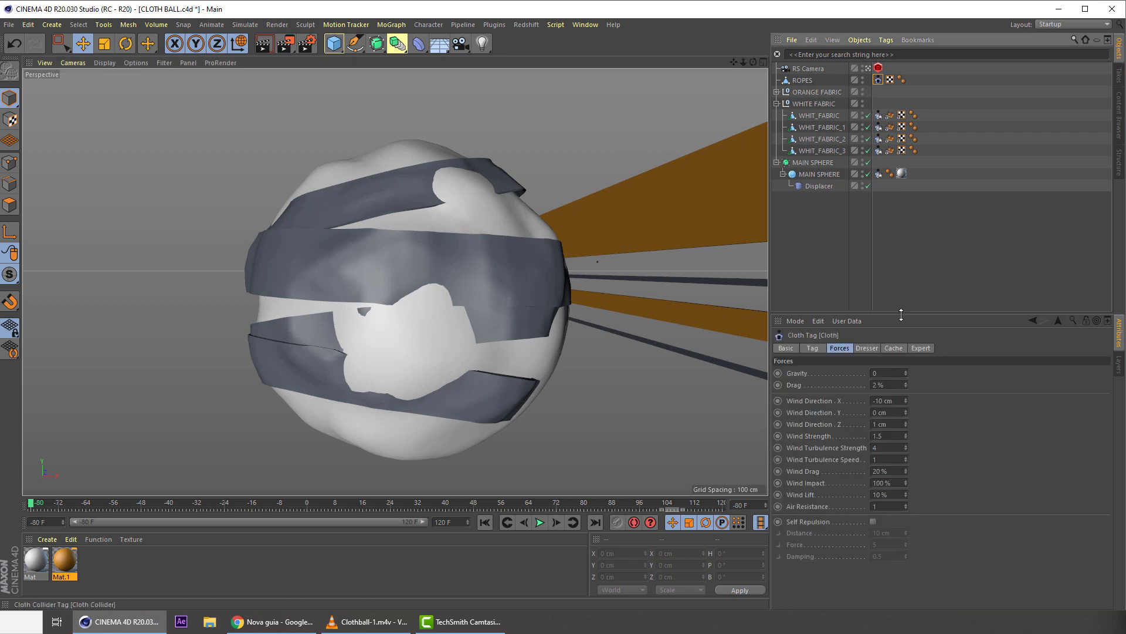
pyautogui.click(895, 348)
pyautogui.click(788, 403)
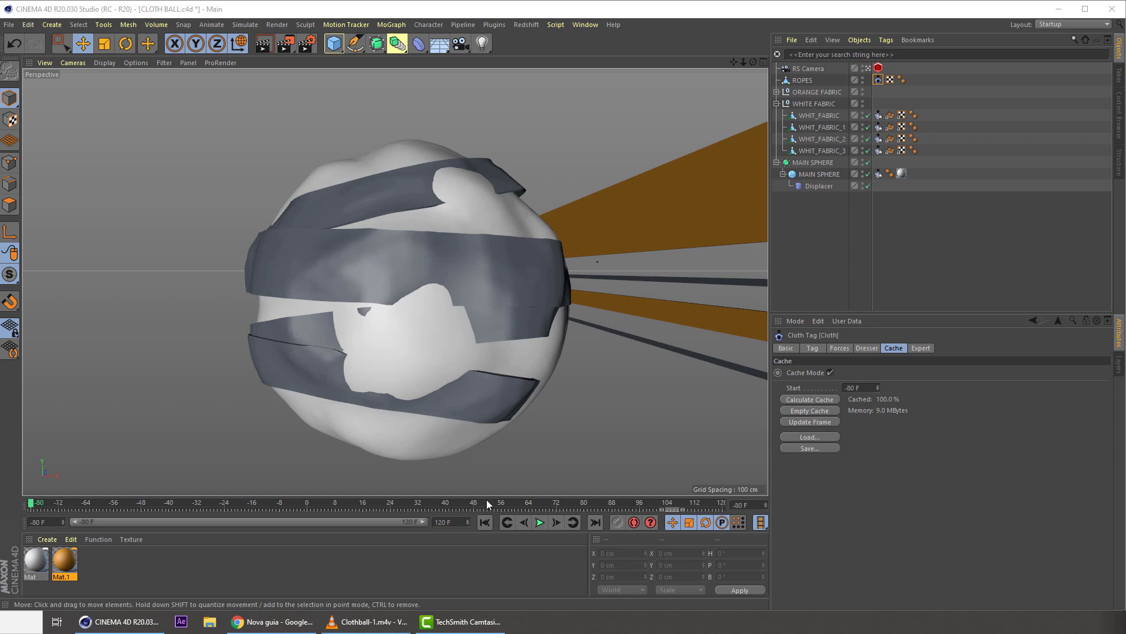
pyautogui.click(539, 523)
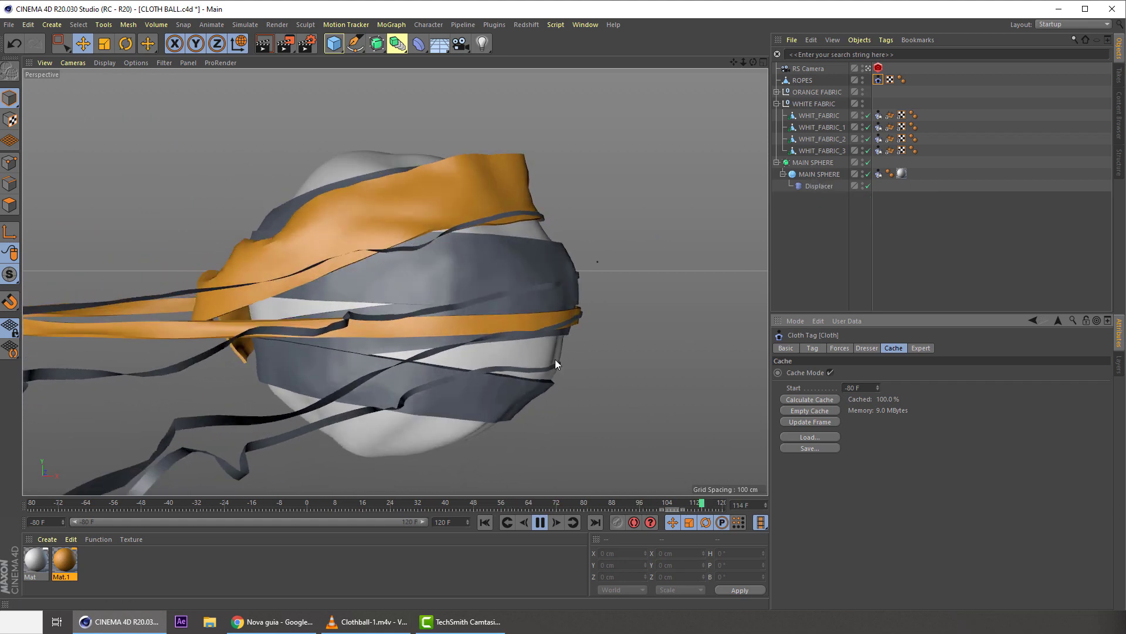
pyautogui.click(541, 522)
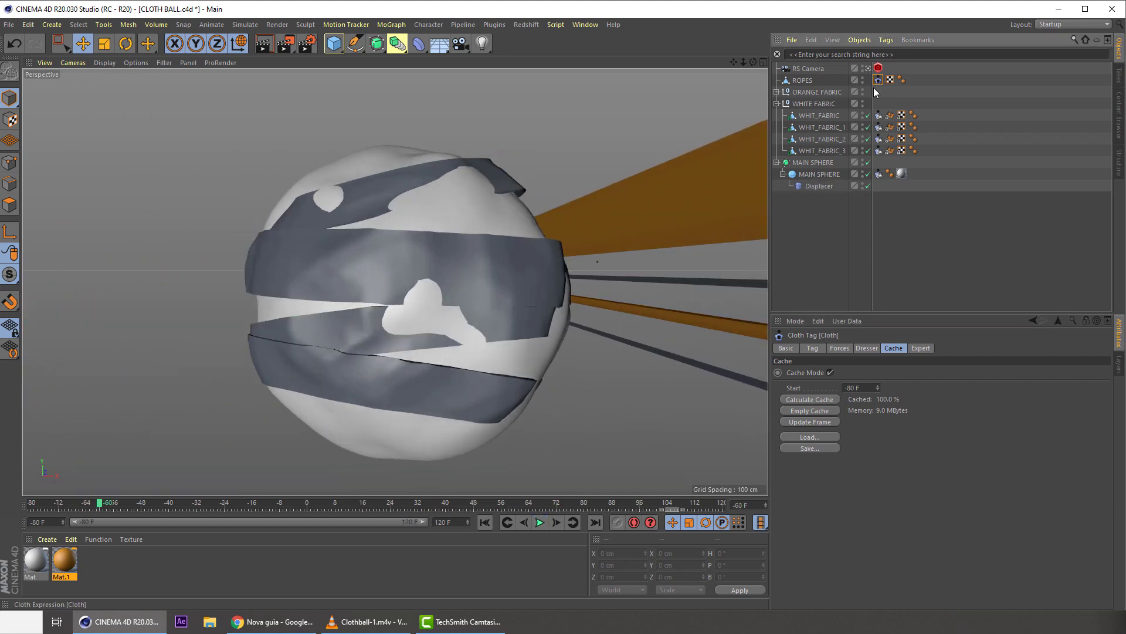
# - Set the ROPES cloth tag's gravity to 0.1 and wind turbulence speed to 3, and rebuild its cache from empty
pyautogui.click(863, 350)
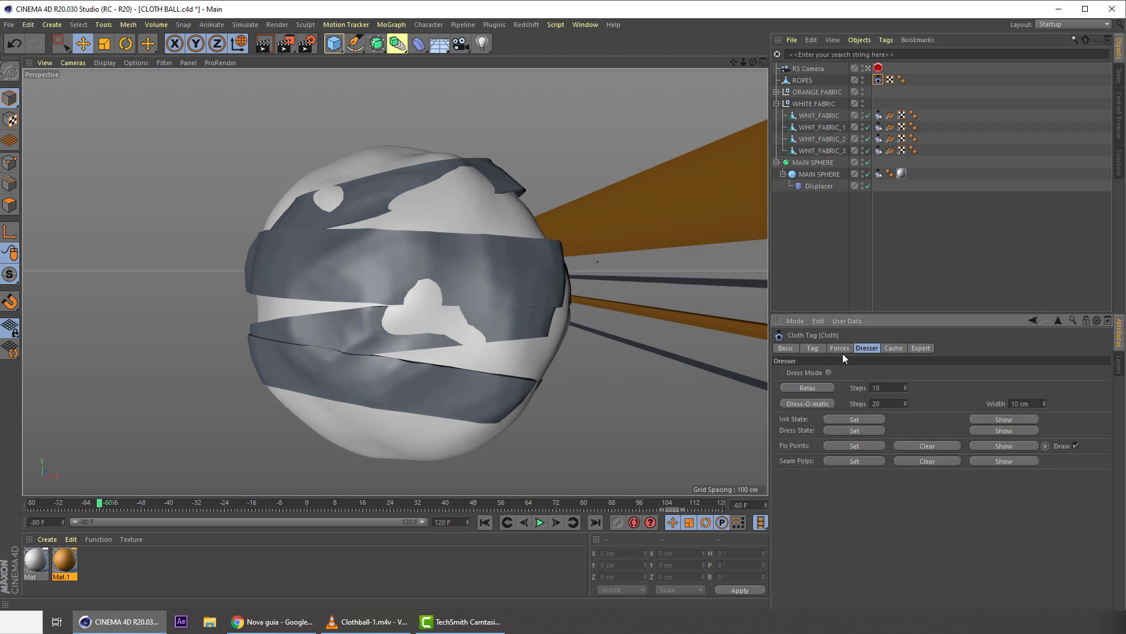
pyautogui.click(841, 352)
pyautogui.click(860, 352)
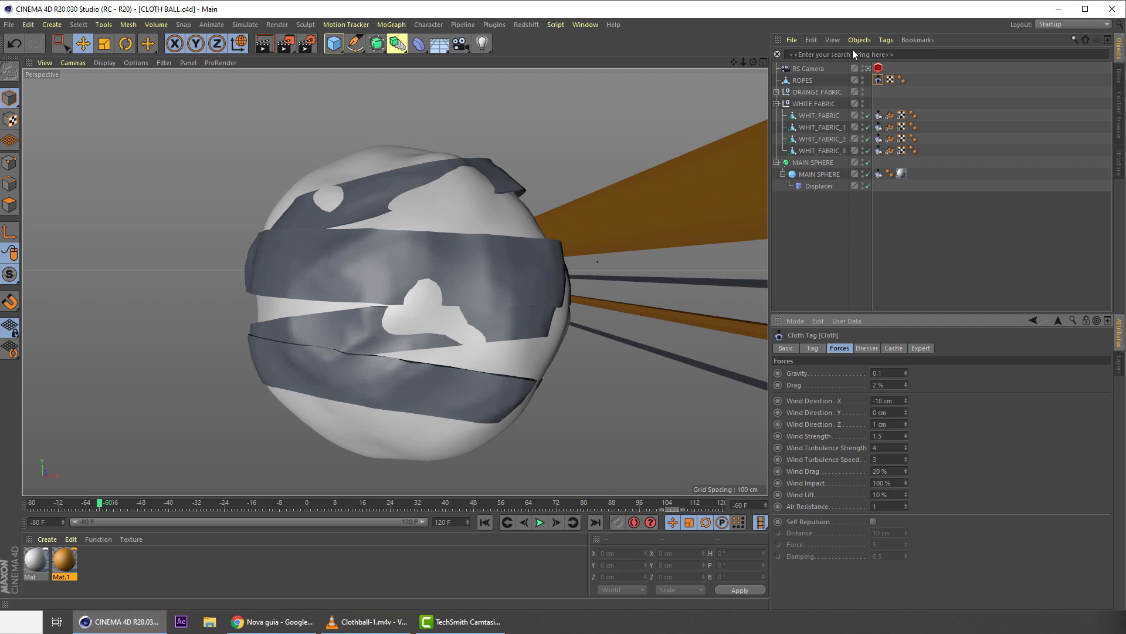
pyautogui.click(892, 348)
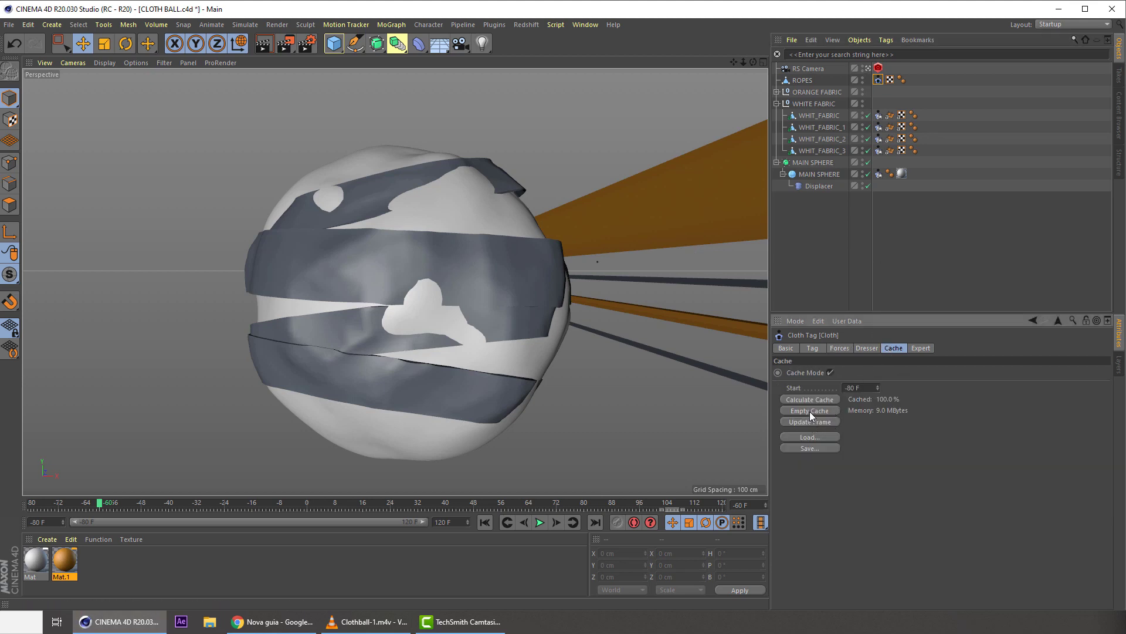
pyautogui.click(809, 412)
pyautogui.click(805, 400)
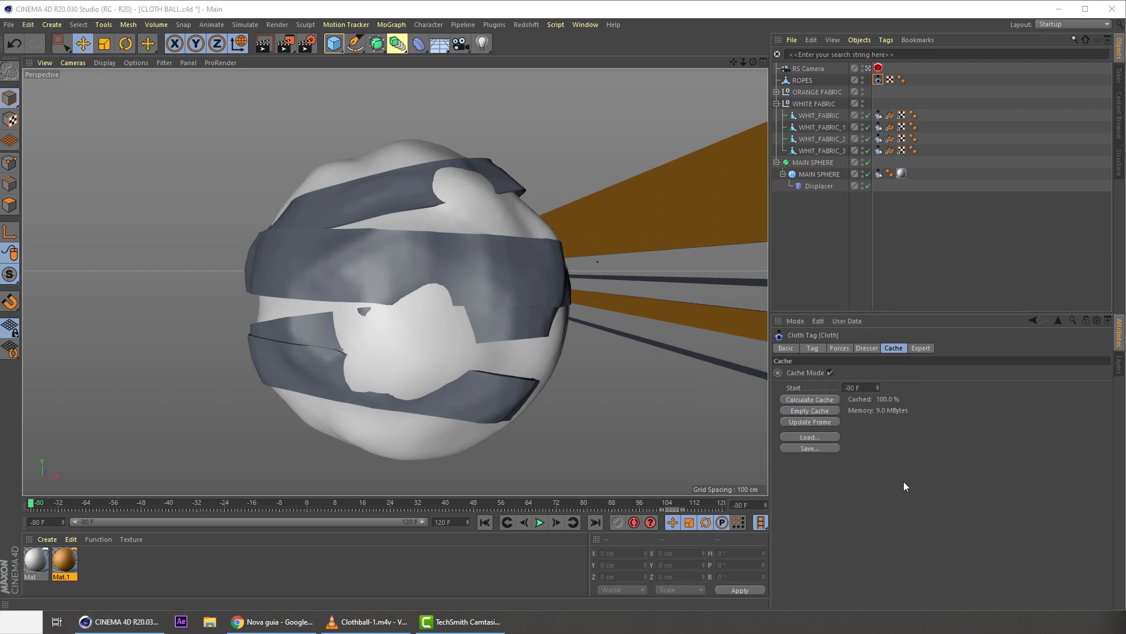
# - Play and scrub through the recached animation to examine how the ropes blow around the sphere
pyautogui.click(539, 522)
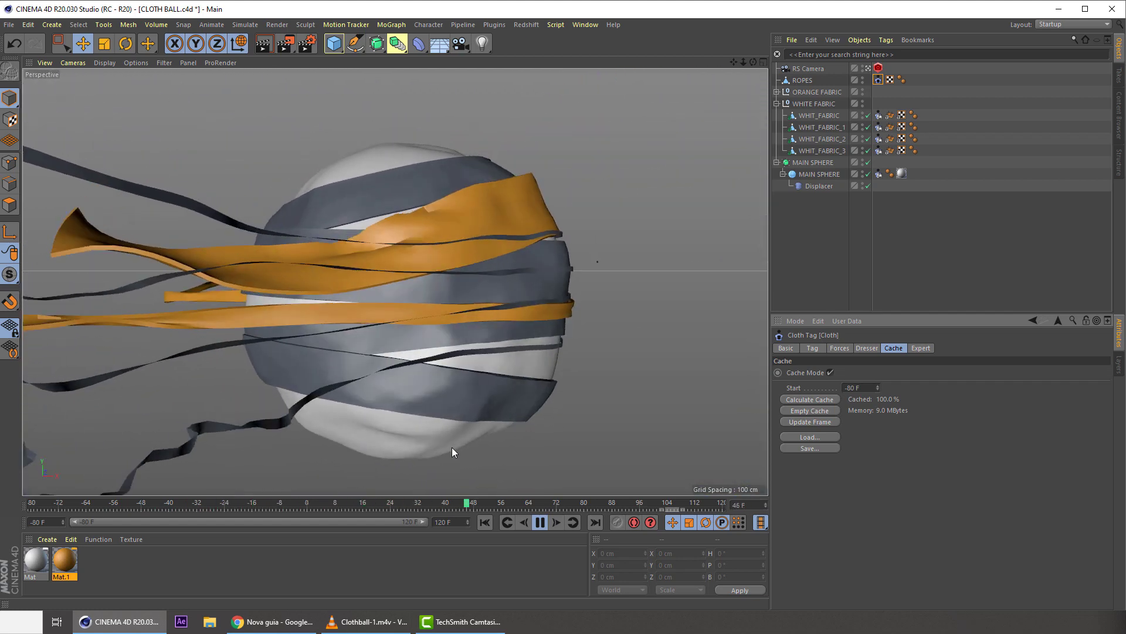
pyautogui.moveTo(456, 500); pyautogui.dragTo(404, 500)
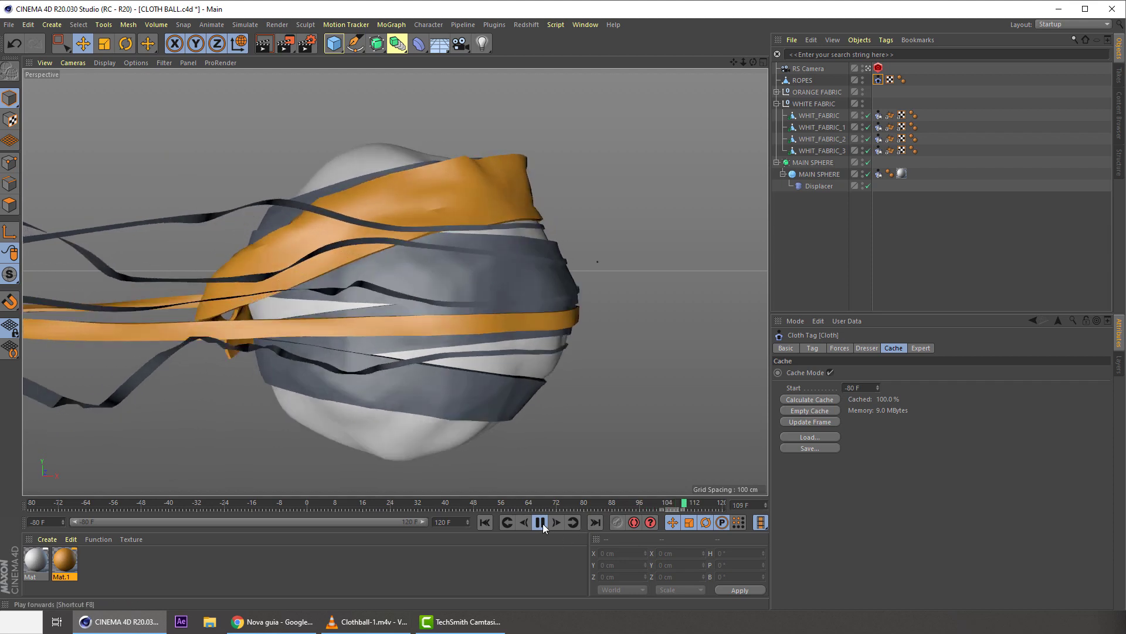
pyautogui.click(541, 523)
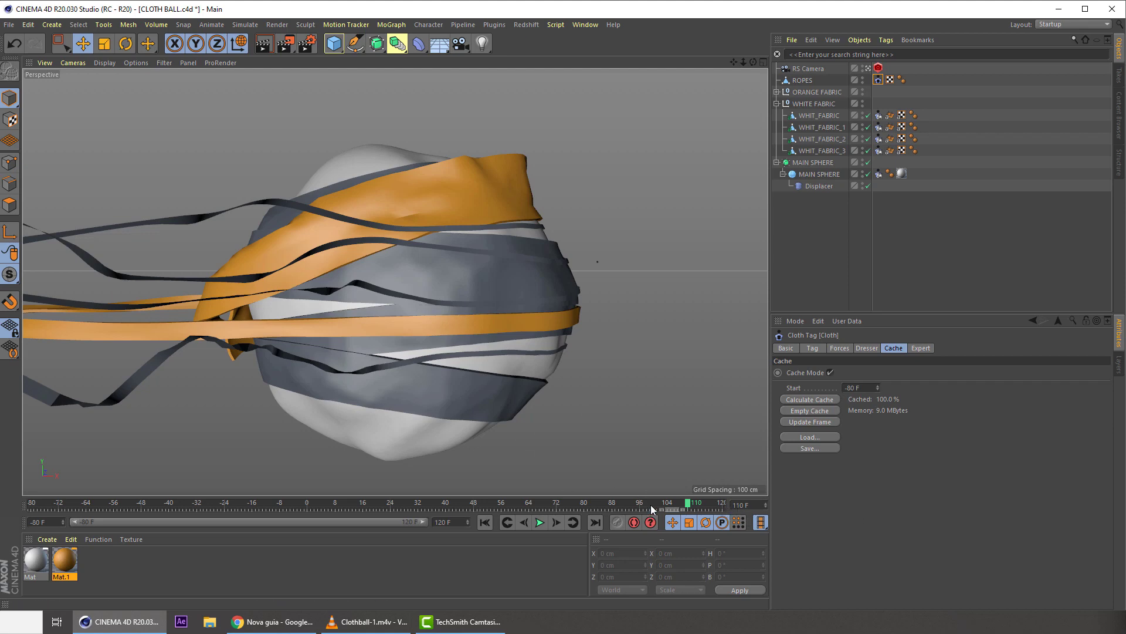
pyautogui.moveTo(685, 507); pyautogui.dragTo(417, 498)
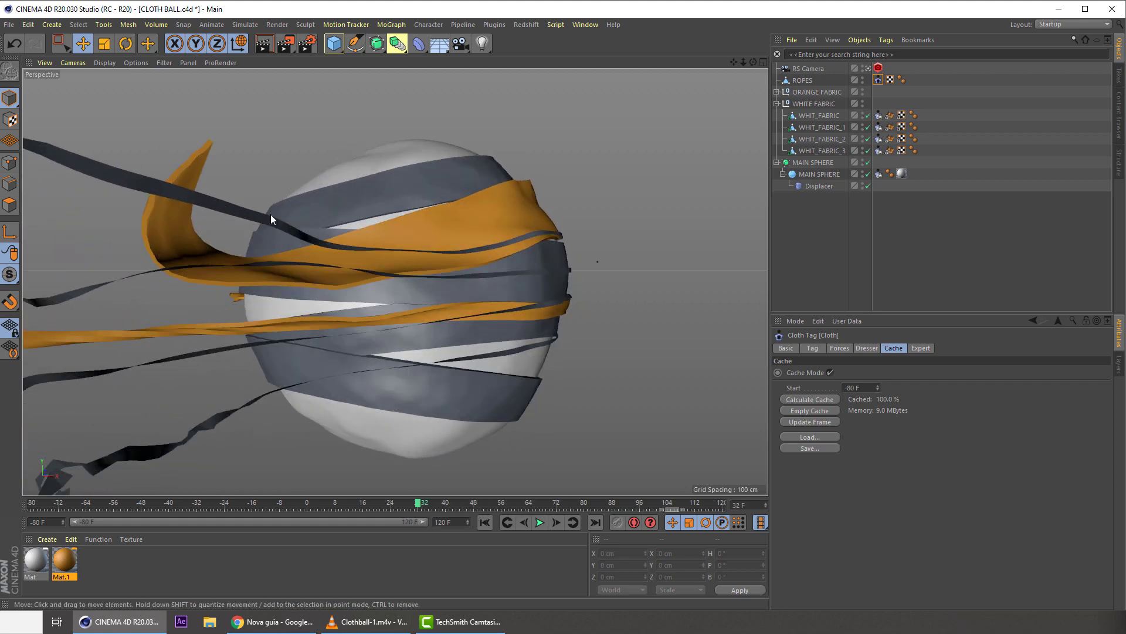
pyautogui.moveTo(419, 508); pyautogui.dragTo(698, 502)
# - Save the project and collapse the WHITE FABRIC group in the object hierarchy
pyautogui.hotkey('ctrl', 's')
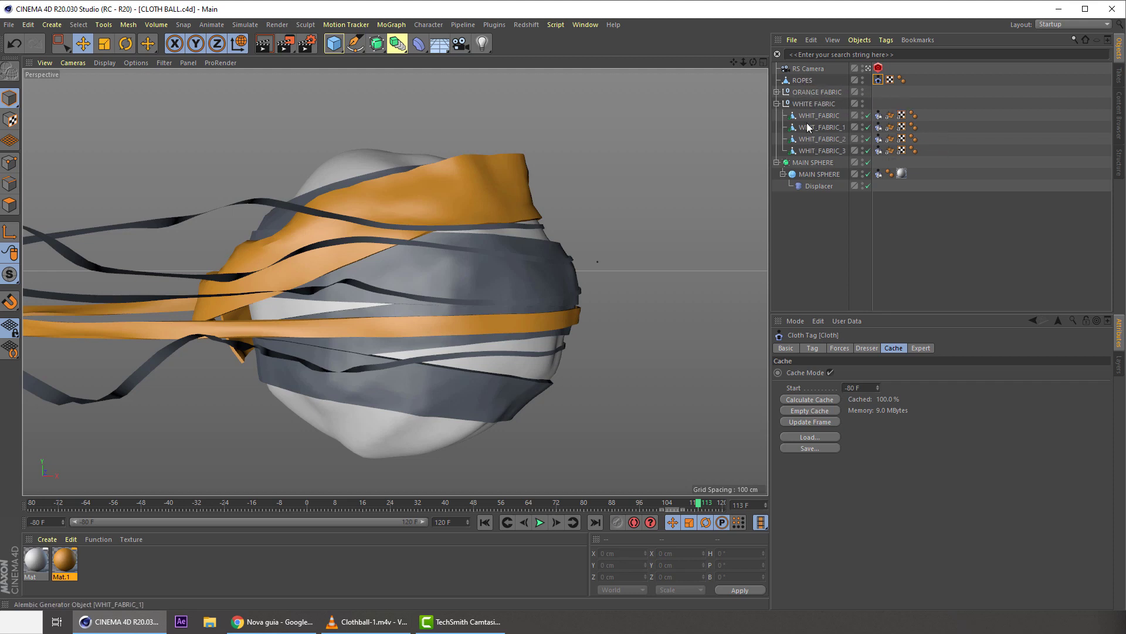
pyautogui.click(485, 187)
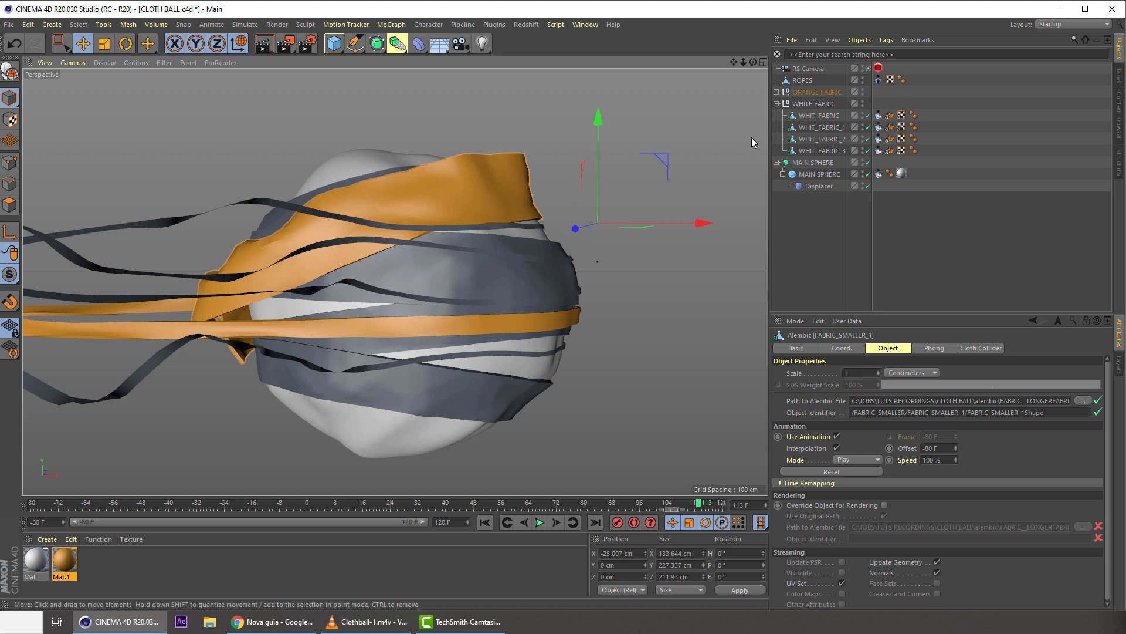
pyautogui.click(818, 117)
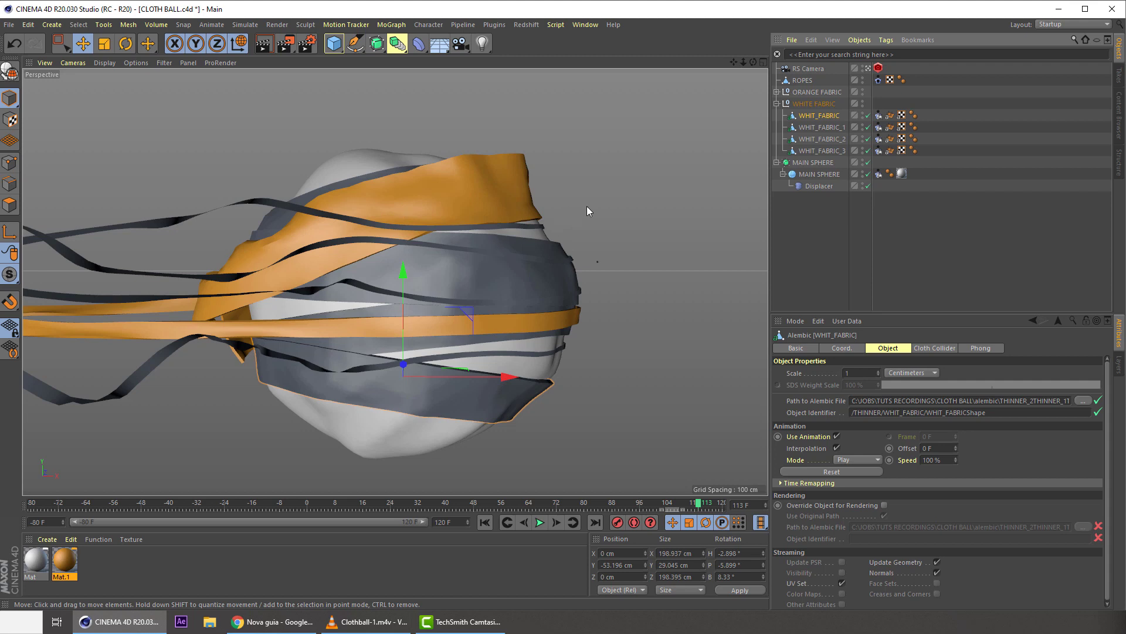
pyautogui.click(777, 104)
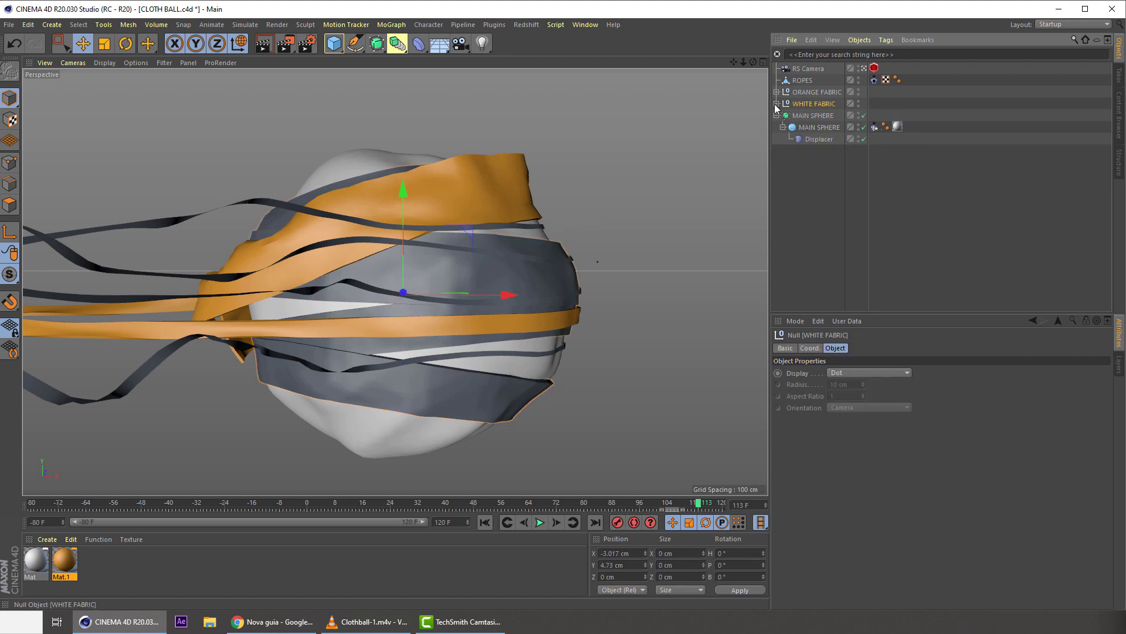
# - Add a Cloth Surface as the parent of the ROPES object and rename it ROPES
pyautogui.click(803, 81)
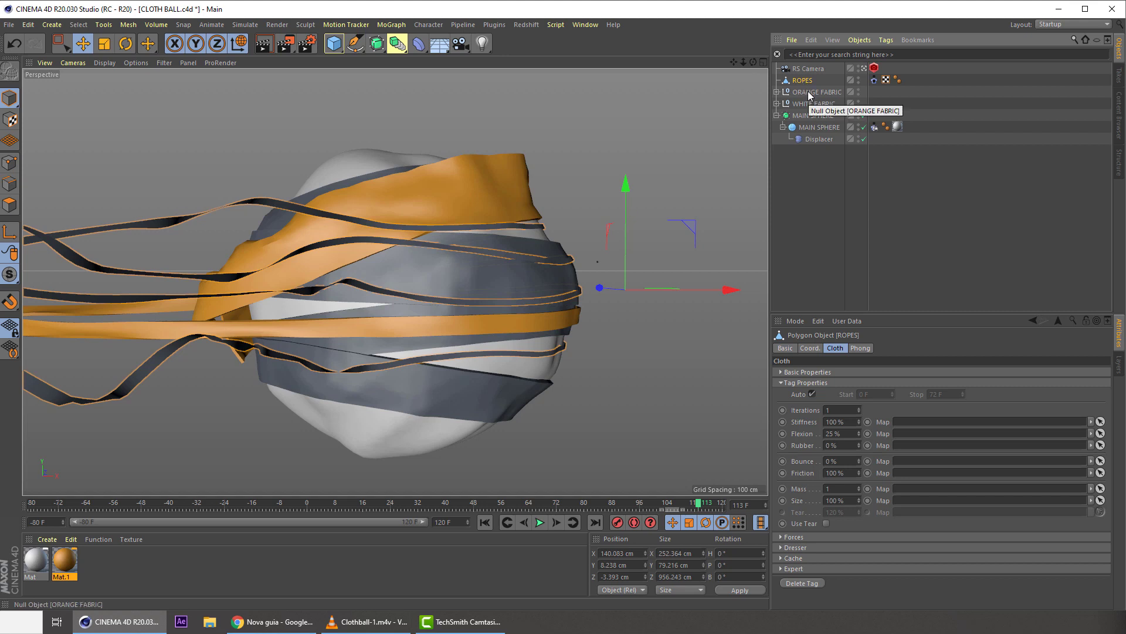
pyautogui.hotkey('shift', 'c')
pyautogui.write('CLOTH')
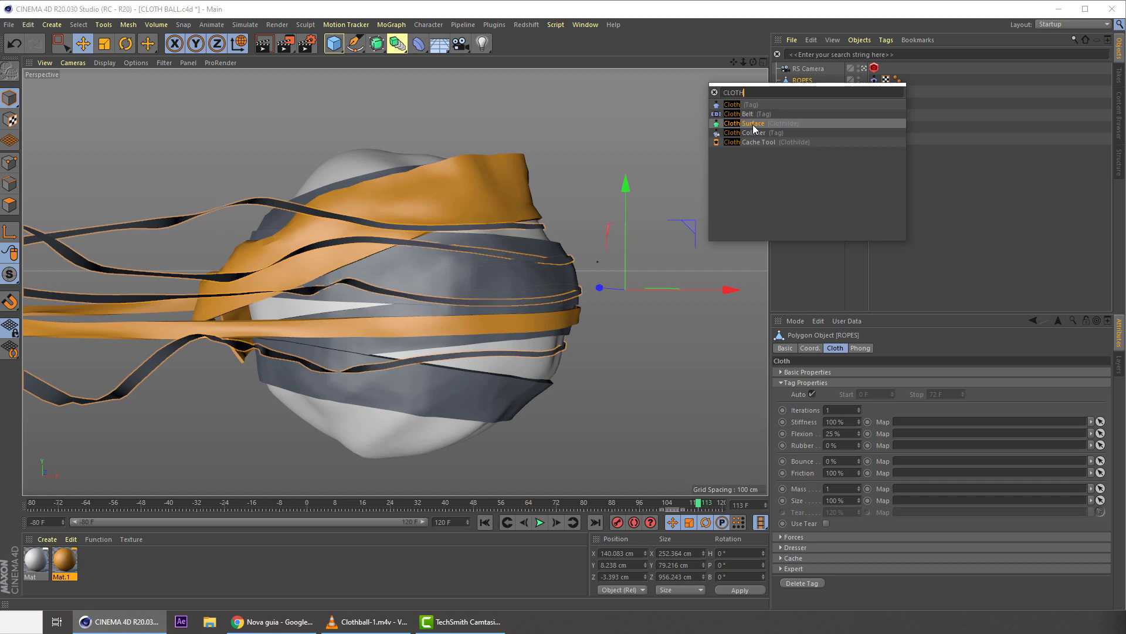
pyautogui.click(752, 125)
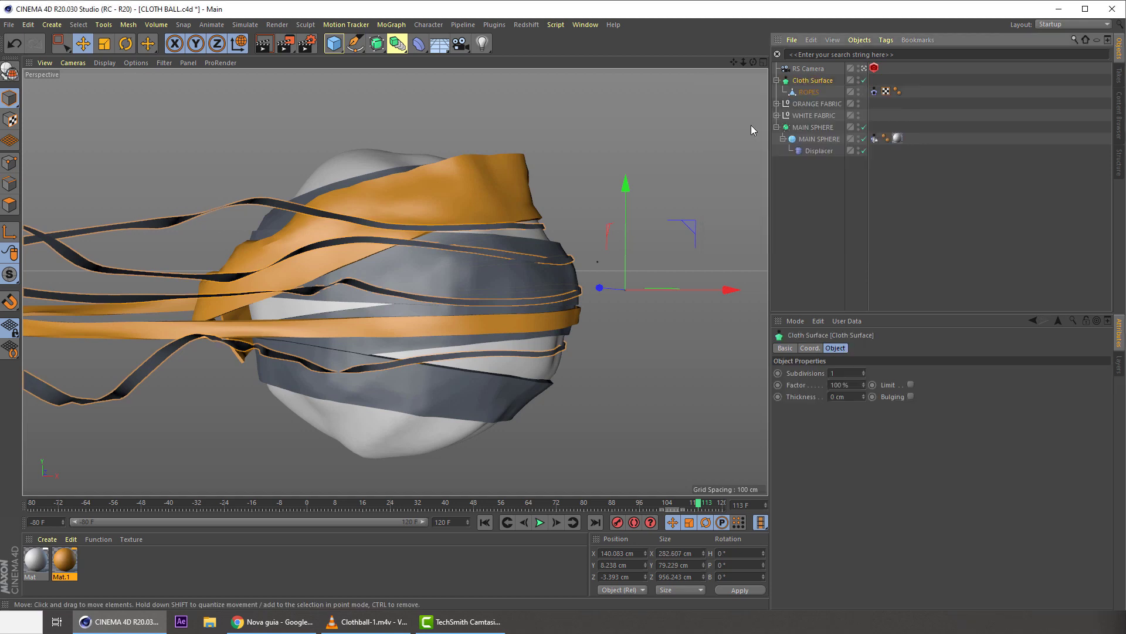
pyautogui.doubleClick(819, 80)
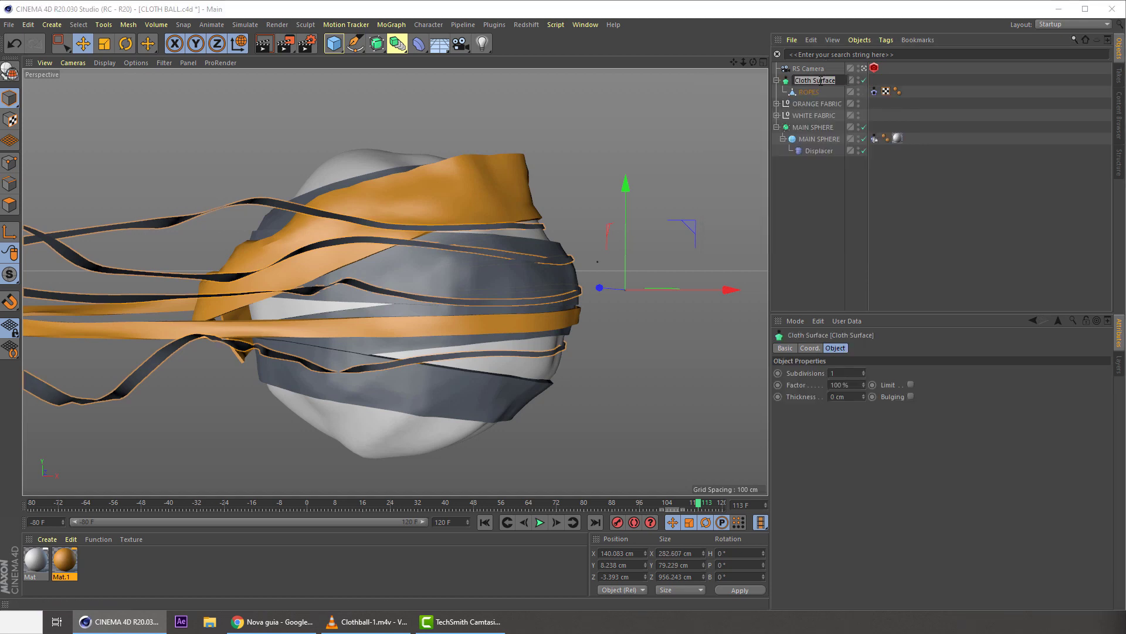
pyautogui.write('ROPES')
pyautogui.press('Return')
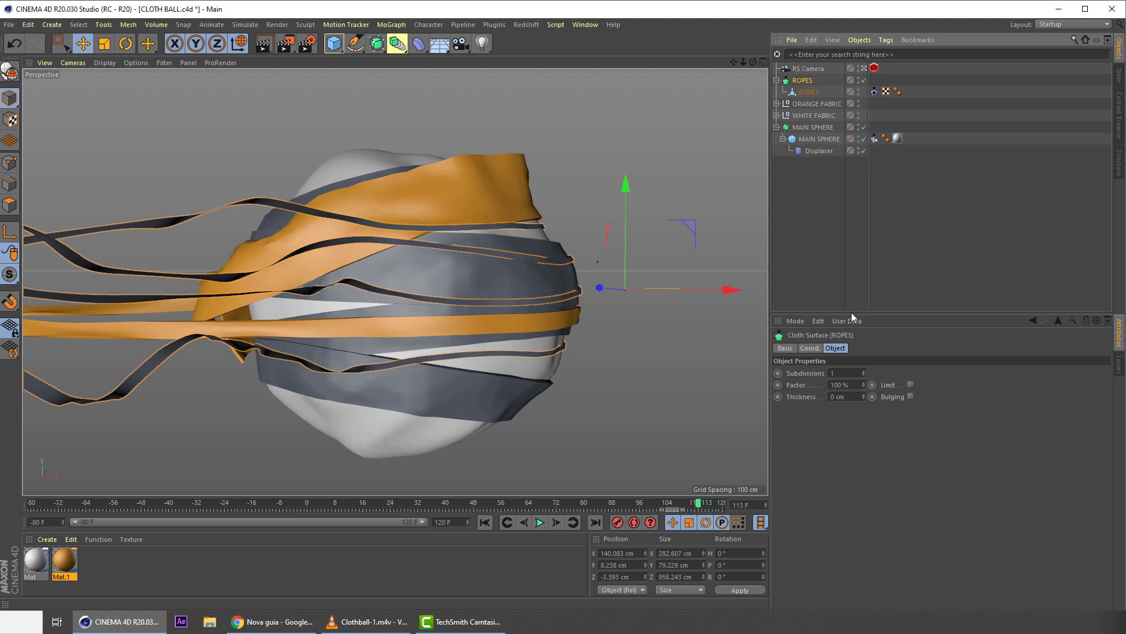
# - Set the ROPES cloth surface's subdivisions to 0 and its thickness to 3 cm
pyautogui.click(804, 94)
pyautogui.press('Up')
pyautogui.click(836, 374)
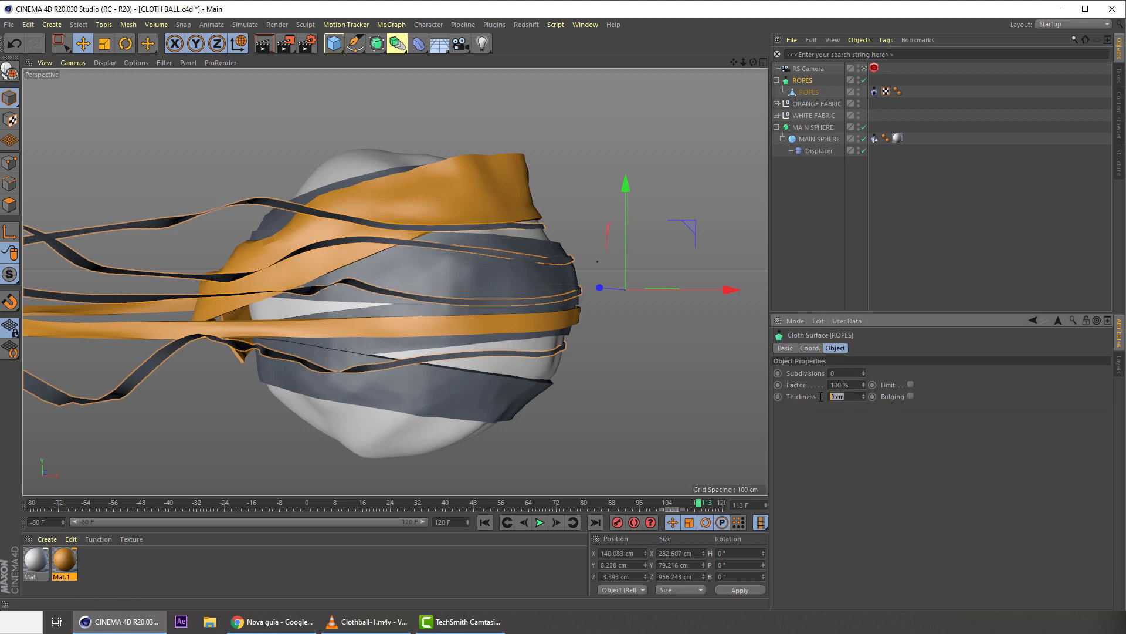
pyautogui.write('3')
pyautogui.press('Return')
# - Go to frame 45 and inspect up close how the thickened ropes sit against the sphere
pyautogui.keyDown('alt'); pyautogui.moveTo(488, 258); pyautogui.dragTo(540, 276); pyautogui.keyUp('alt')
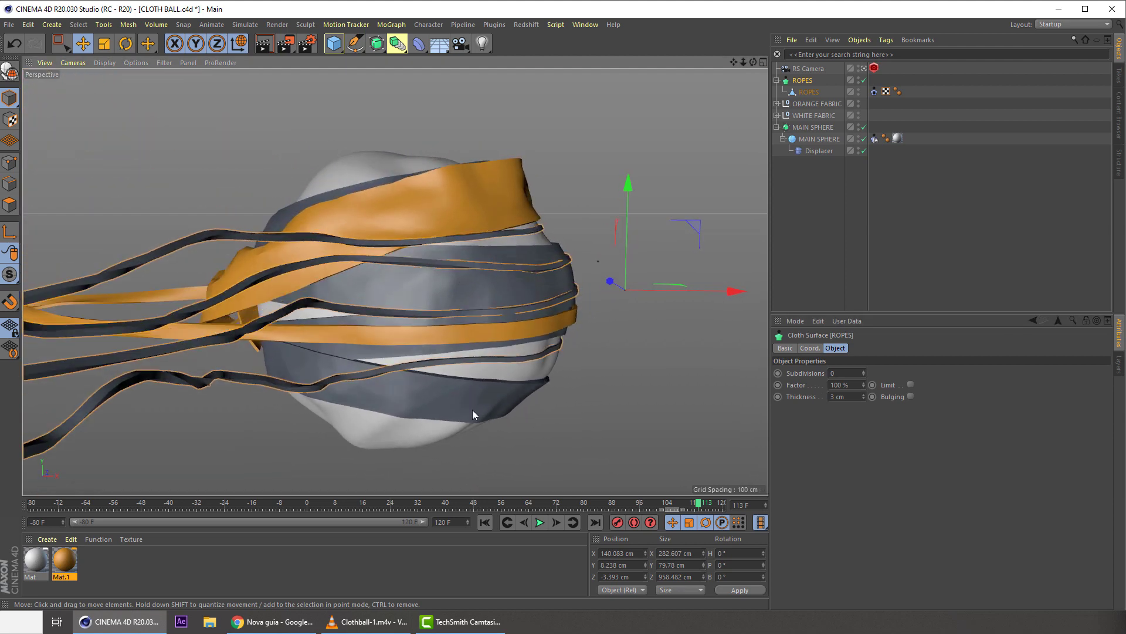
pyautogui.click(463, 503)
pyautogui.middleClick(546, 150)
pyautogui.middleClick(548, 149)
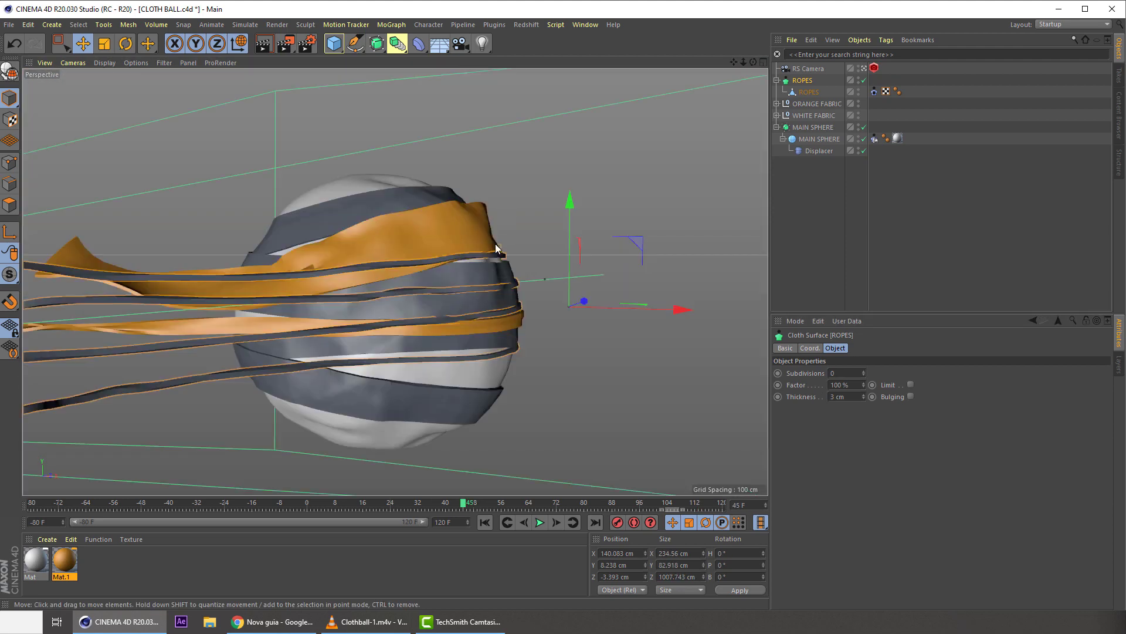
pyautogui.keyDown('alt'); pyautogui.moveTo(493, 245); pyautogui.dragTo(514, 133, button='right'); pyautogui.keyUp('alt')
pyautogui.keyDown('alt'); pyautogui.moveTo(481, 277); pyautogui.dragTo(496, 244); pyautogui.keyUp('alt')
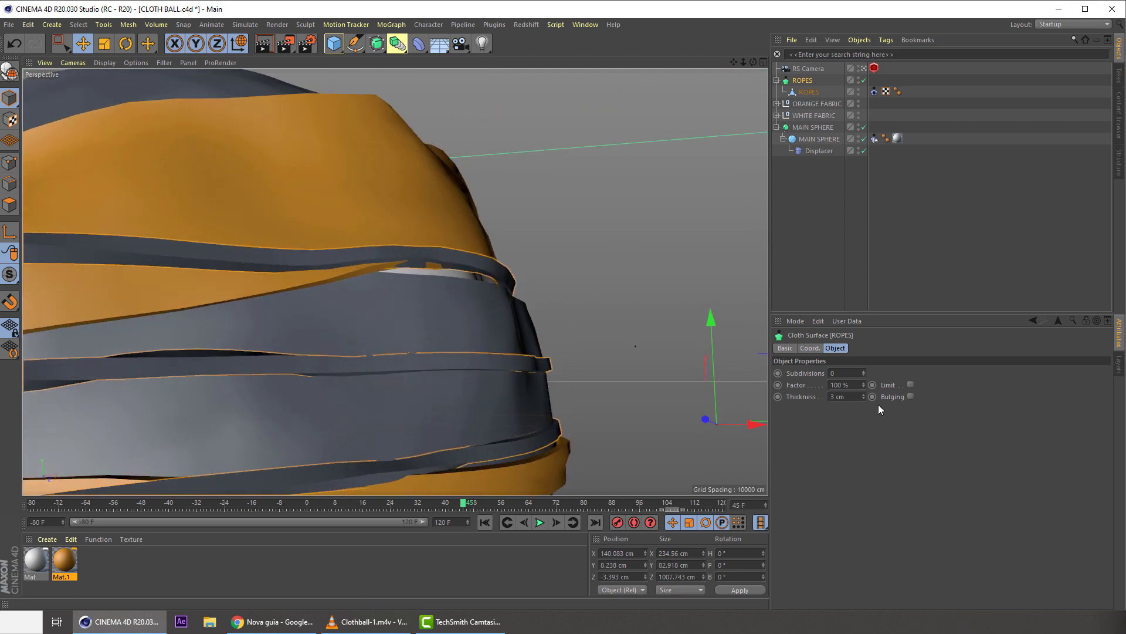
# - Try a thickness of -3 cm on the ROPES cloth surface and check how the ropes meet the sphere
pyautogui.moveTo(864, 397)
pyautogui.mouseDown()
pyautogui.moveTo(864, 383)
pyautogui.moveTo(854, 397)
pyautogui.mouseUp()
pyautogui.write('-3')
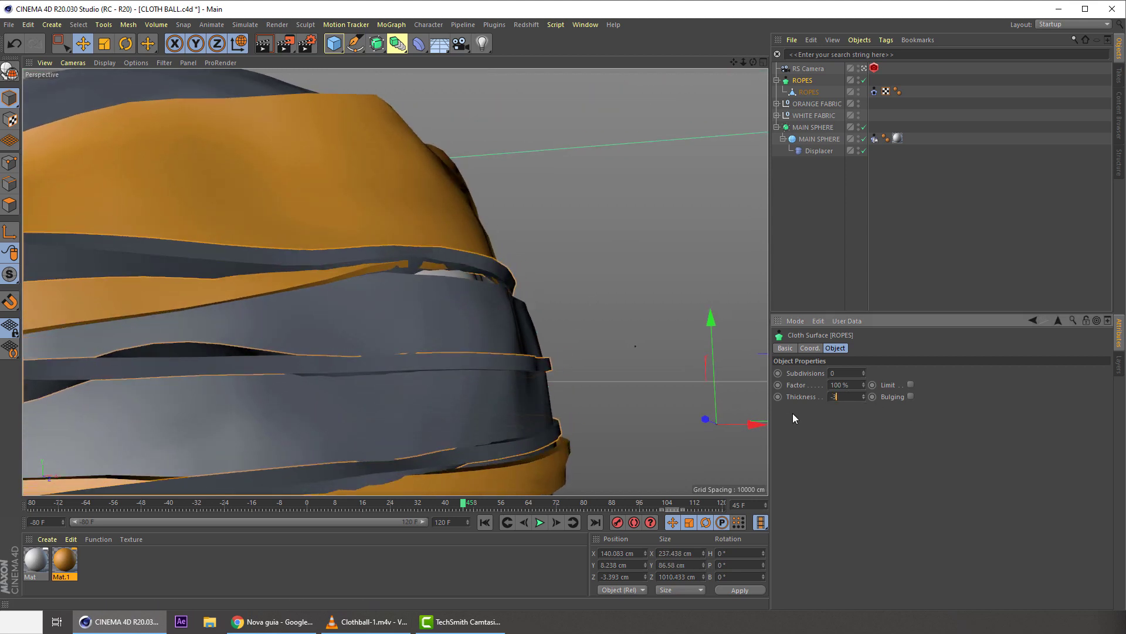
pyautogui.press('Return')
pyautogui.keyDown('alt'); pyautogui.moveTo(450, 263); pyautogui.dragTo(524, 290); pyautogui.keyUp('alt')
pyautogui.scroll(4, 528, 290)
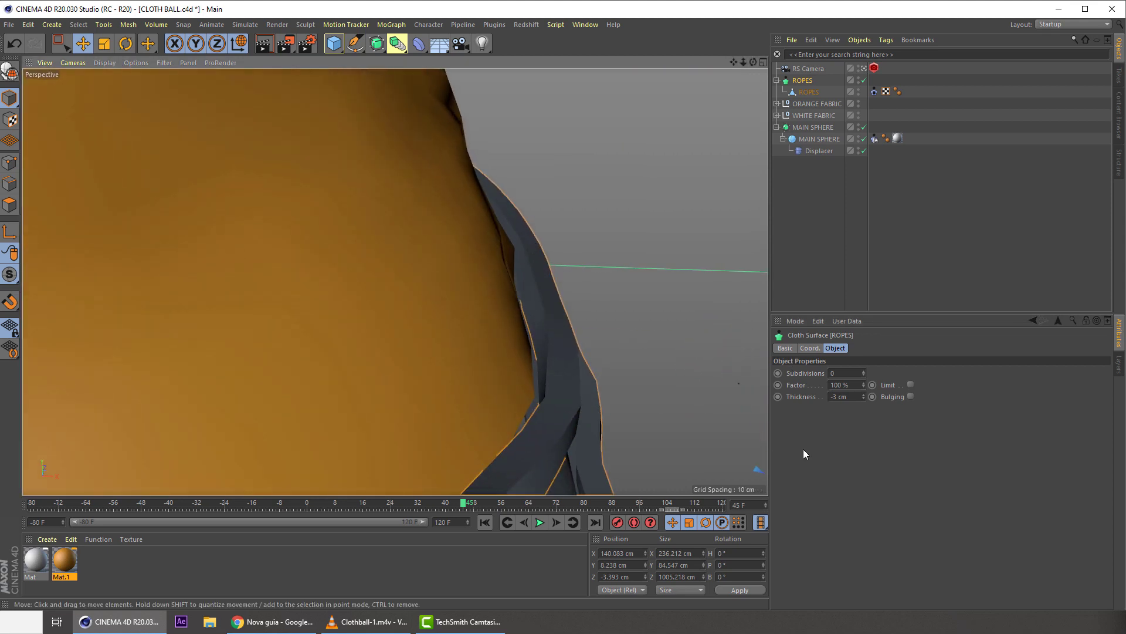
# - Try thicknesses of 3 cm and -1 cm on the ROPES cloth surface to compare the rope offset
pyautogui.doubleClick(839, 397)
pyautogui.write('3')
pyautogui.press('Return')
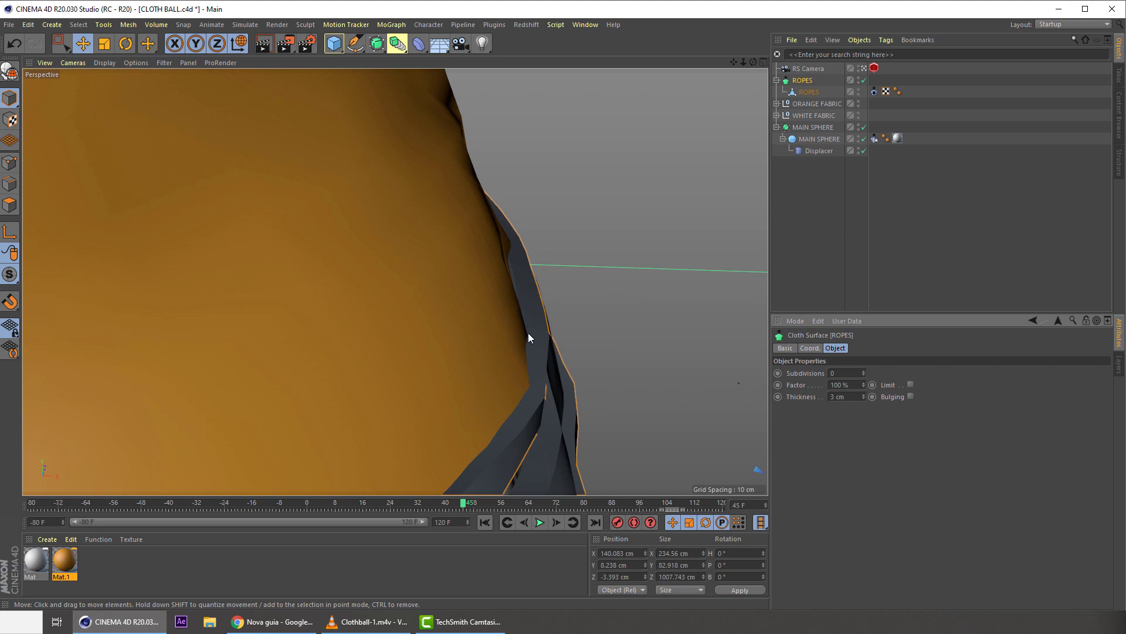
pyautogui.keyDown('alt'); pyautogui.moveTo(522, 322); pyautogui.dragTo(496, 284); pyautogui.keyUp('alt')
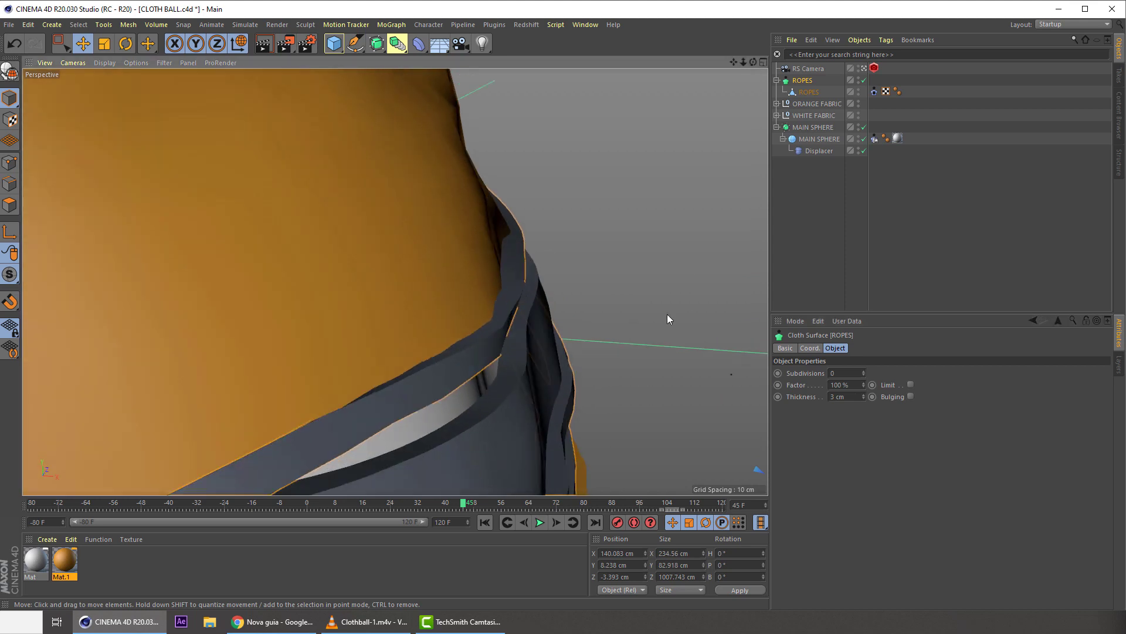
pyautogui.click(849, 398)
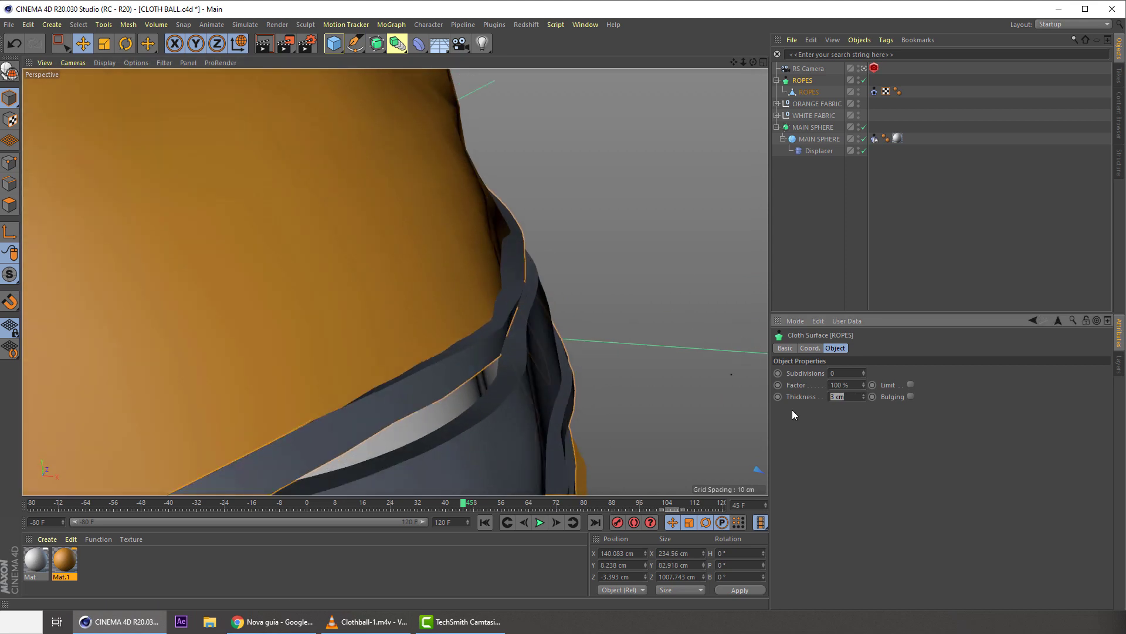
pyautogui.write('-1')
pyautogui.press('Return')
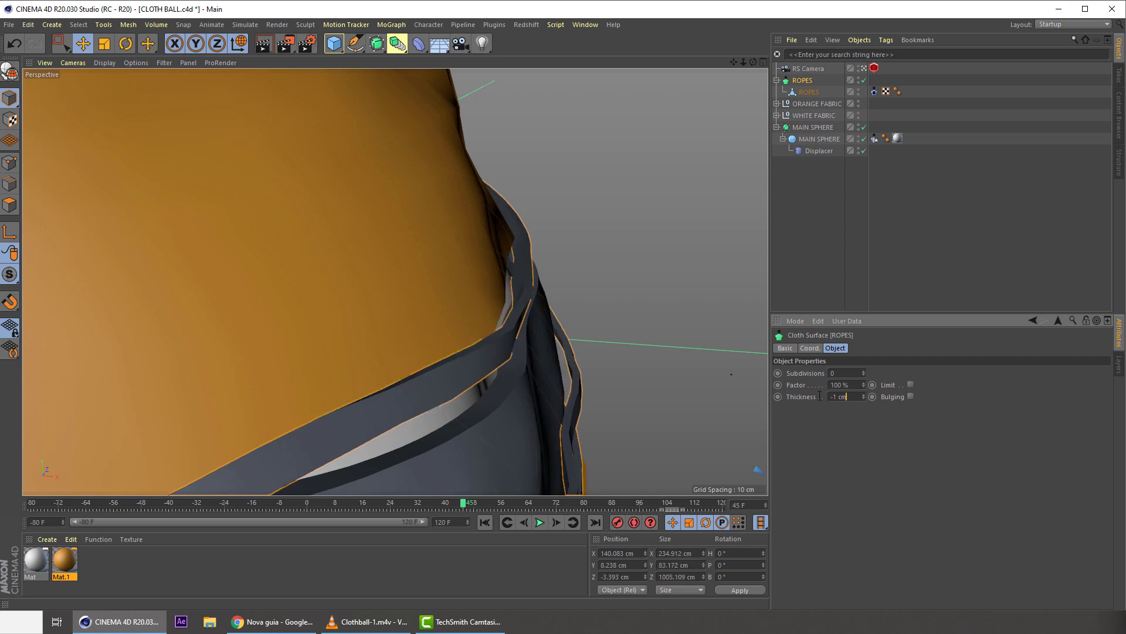
# - Set the ROPES cloth surface's thickness to -3 cm
pyautogui.moveTo(820, 396); pyautogui.dragTo(810, 405)
pyautogui.write('-3')
pyautogui.press('Return')
pyautogui.keyDown('alt'); pyautogui.moveTo(541, 266); pyautogui.dragTo(496, 310, button='right'); pyautogui.keyUp('alt')
pyautogui.keyDown('alt'); pyautogui.moveTo(496, 310); pyautogui.dragTo(689, 159); pyautogui.keyUp('alt')
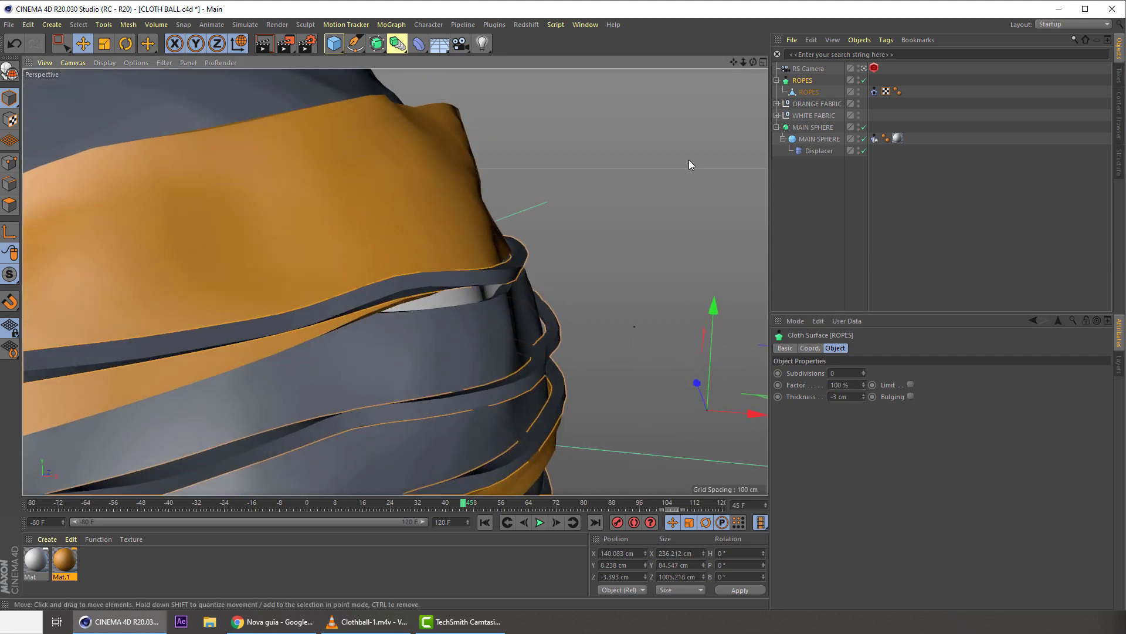
# - Add a Subdivision Surface as the parent of the ROPES cloth surface and check the smoothed ropes at frame 116
pyautogui.keyDown('alt'); pyautogui.click(376, 43); pyautogui.keyUp('alt')
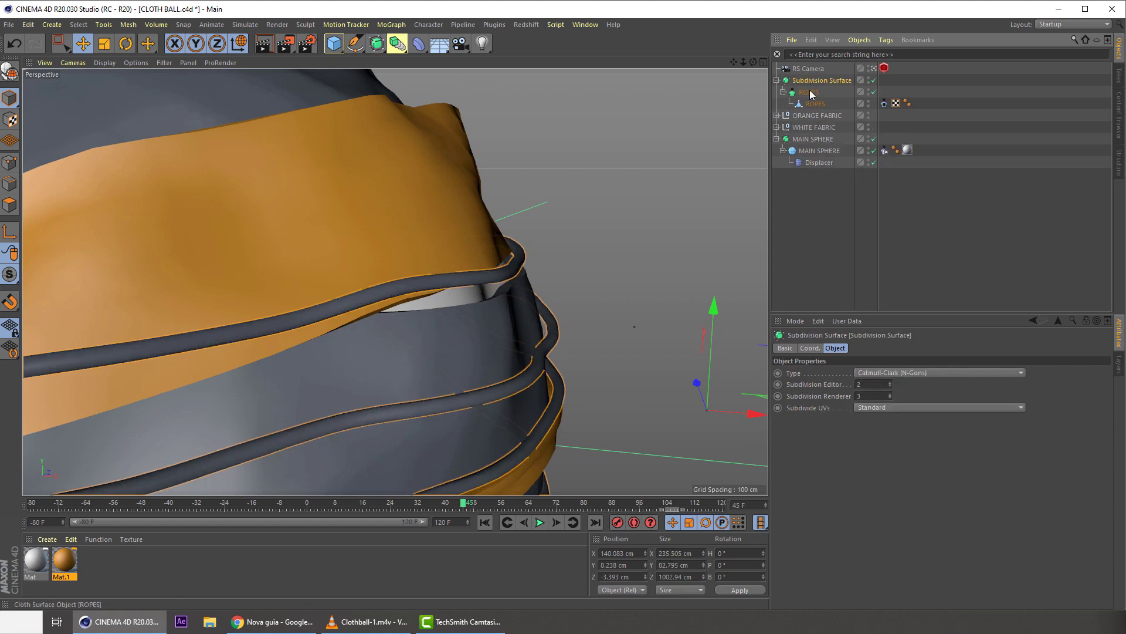
pyautogui.keyDown('alt'); pyautogui.moveTo(497, 316); pyautogui.dragTo(419, 335, button='right'); pyautogui.keyUp('alt')
pyautogui.keyDown('alt'); pyautogui.moveTo(419, 335); pyautogui.dragTo(432, 274); pyautogui.keyUp('alt')
pyautogui.middleClick(432, 273)
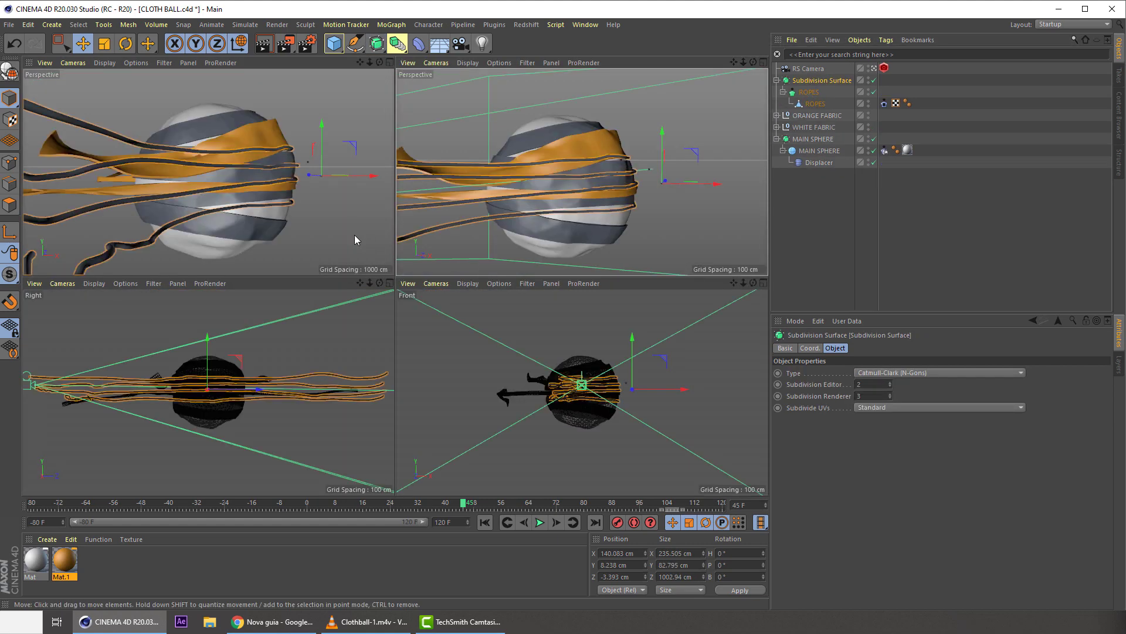
pyautogui.middleClick(354, 235)
pyautogui.moveTo(473, 508); pyautogui.dragTo(709, 515)
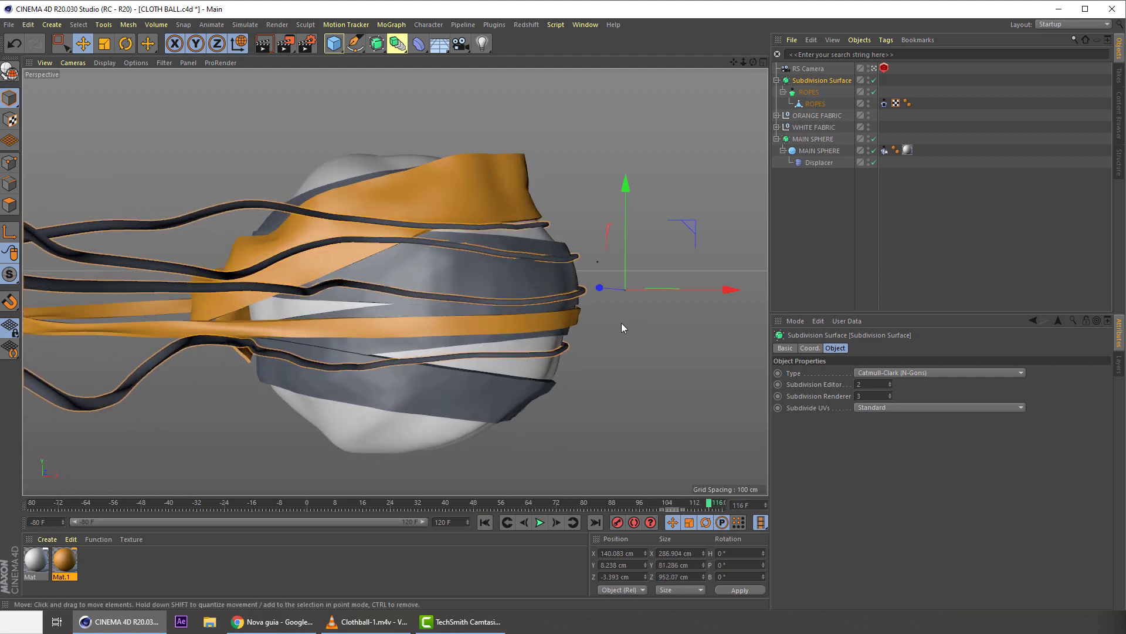
# - Rename the ropes' Subdivision Surface as ROPES and save the project
pyautogui.hotkey('ctrl', 's')
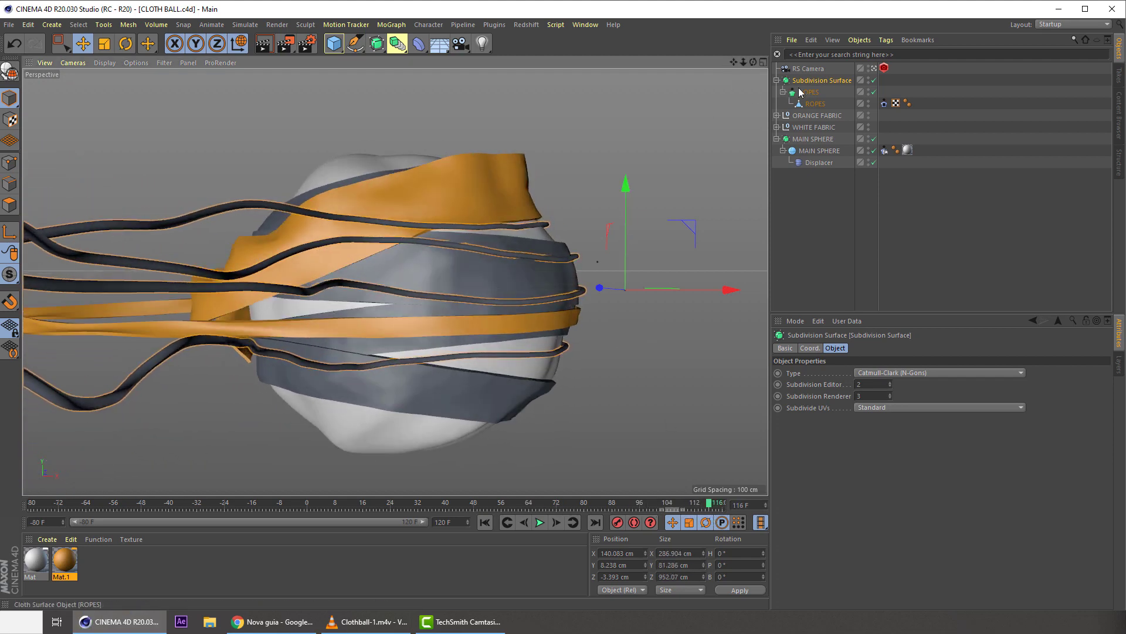
pyautogui.doubleClick(803, 80)
pyautogui.write('ROPES')
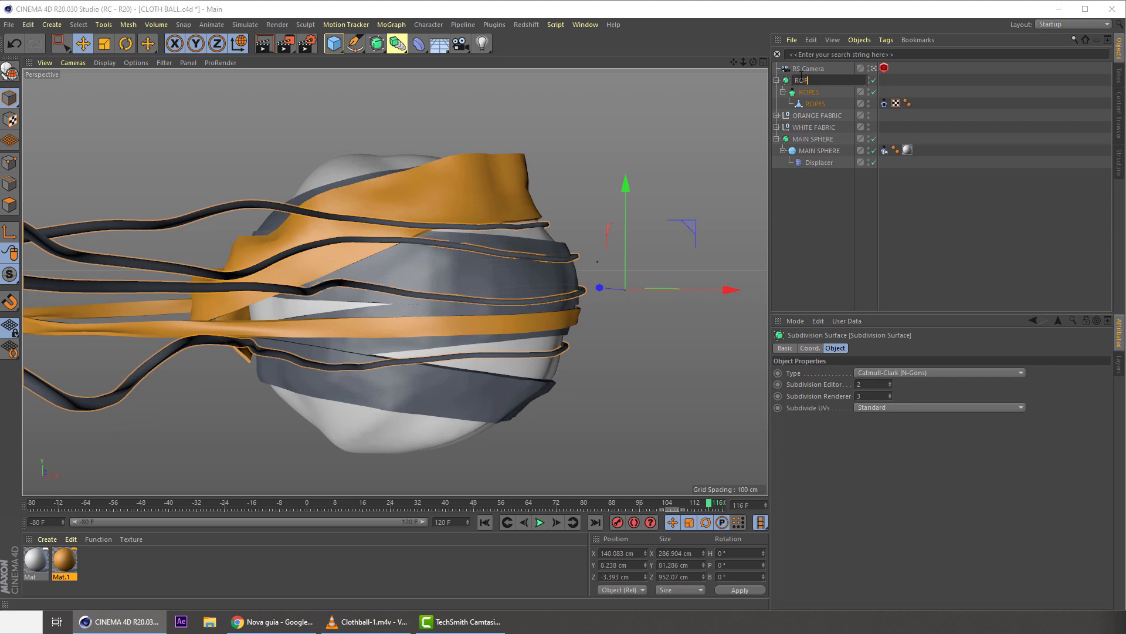
pyautogui.press('Return')
pyautogui.click(680, 216)
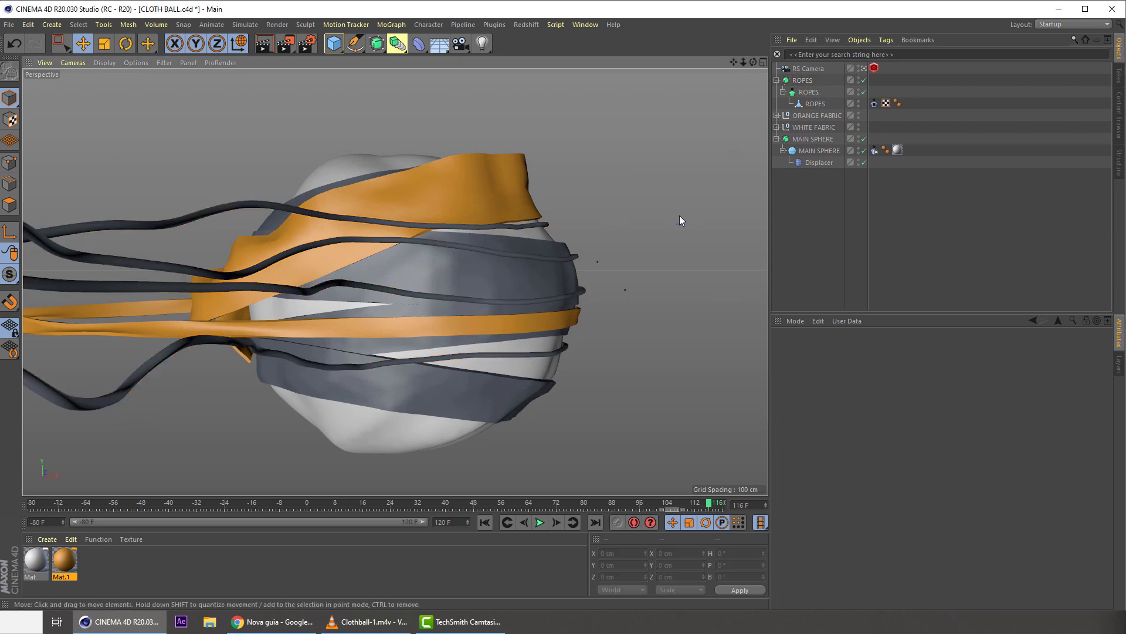
pyautogui.hotkey('ctrl', 's')
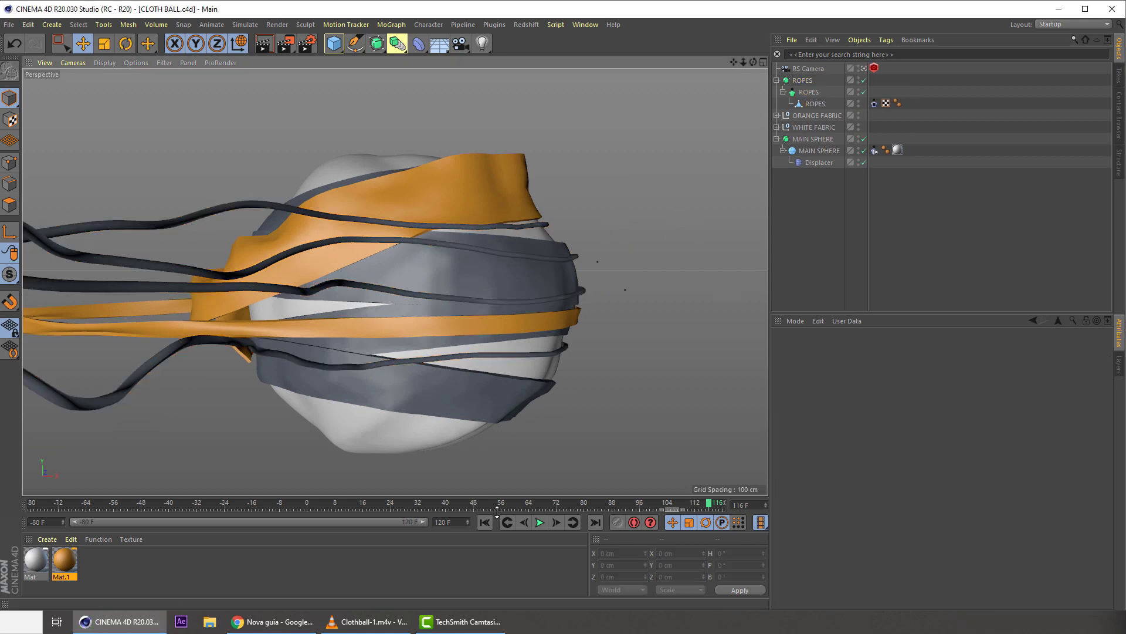
# - Scrub to frame 70, select the main sphere and check the finished look in the Clothball-1.m4v reference video in VLC
pyautogui.moveTo(604, 499); pyautogui.dragTo(550, 410)
pyautogui.click(406, 152)
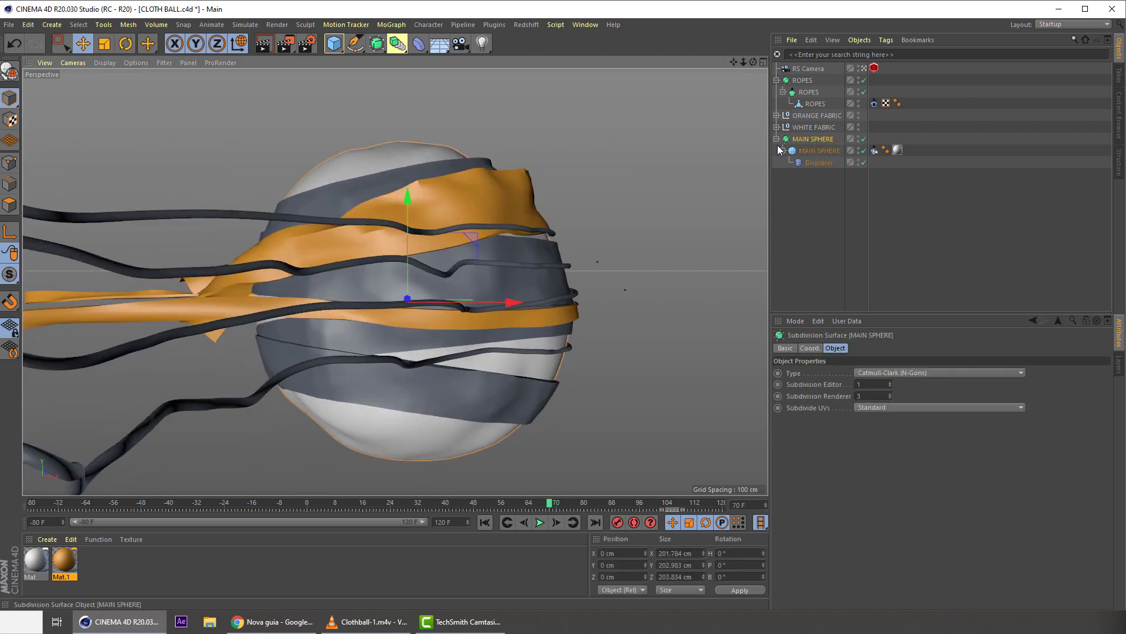
pyautogui.click(370, 622)
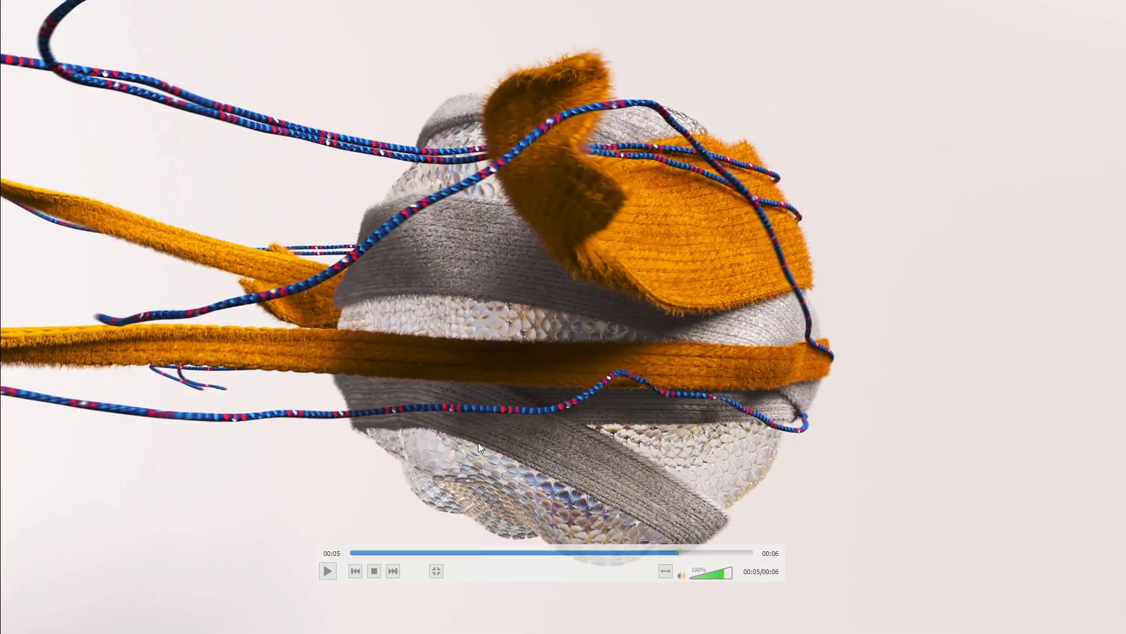
pyautogui.hotkey('alt', 'Tab')
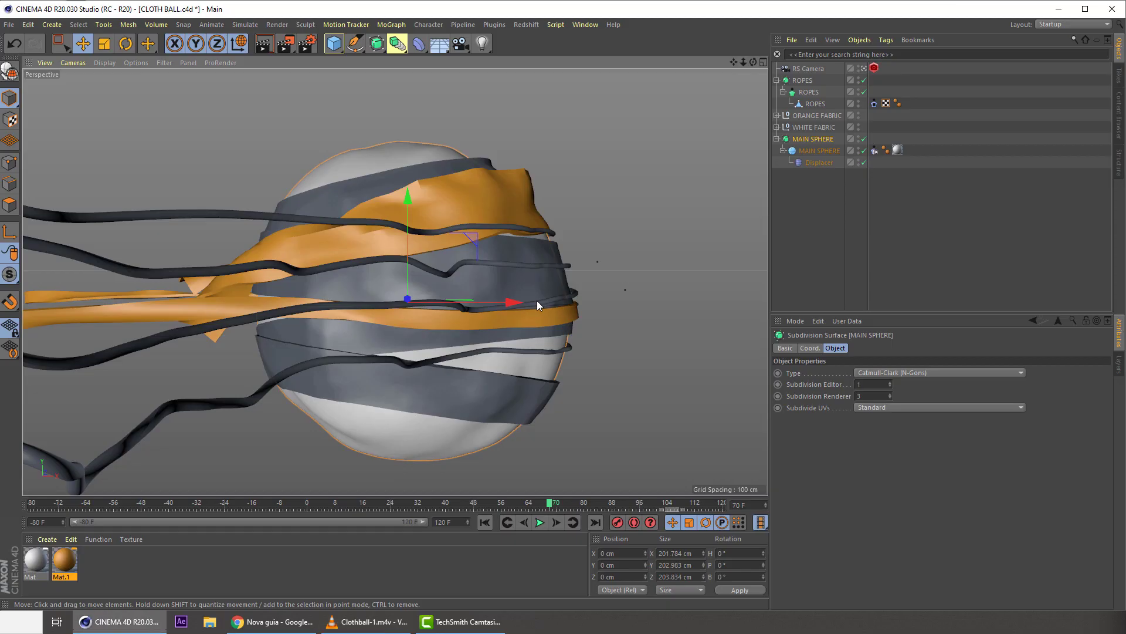
# - Rename the top-level MAIN SPHERE subdivision surface as MAIN SPHERE PROCEDURAL
pyautogui.click(777, 139)
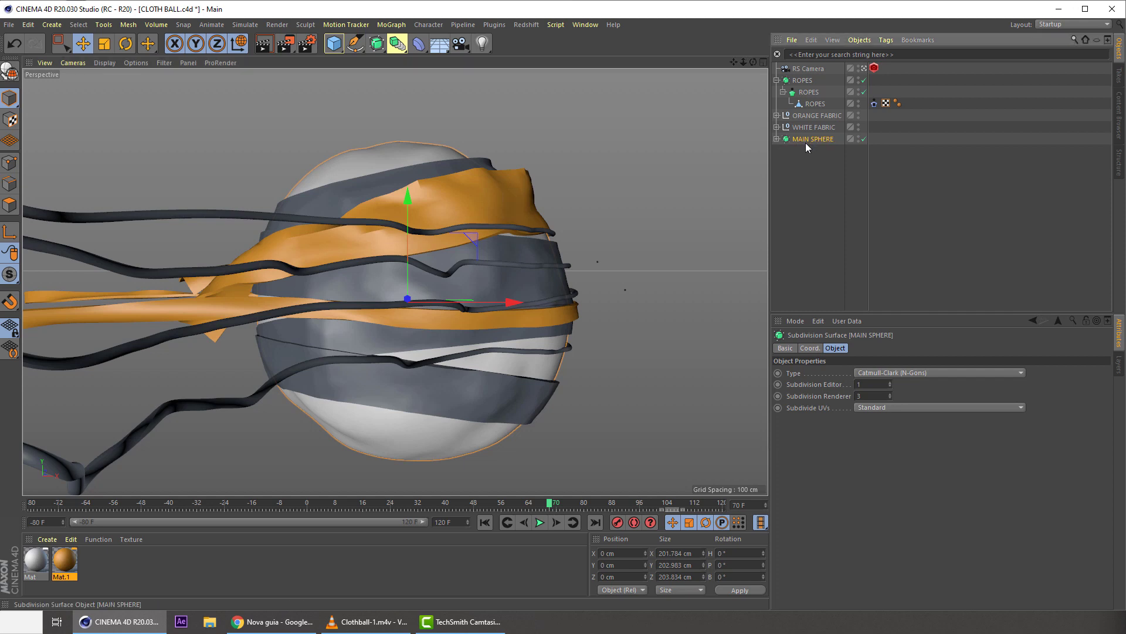
pyautogui.doubleClick(810, 139)
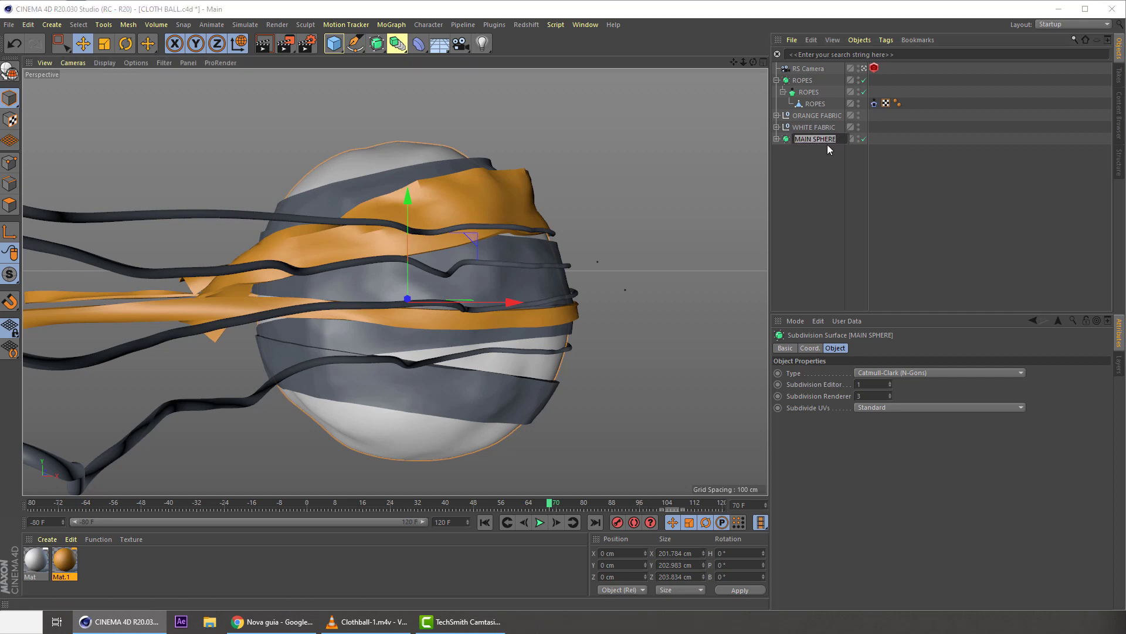
pyautogui.click(825, 146)
pyautogui.write('PROCEDURAL')
pyautogui.press('Return')
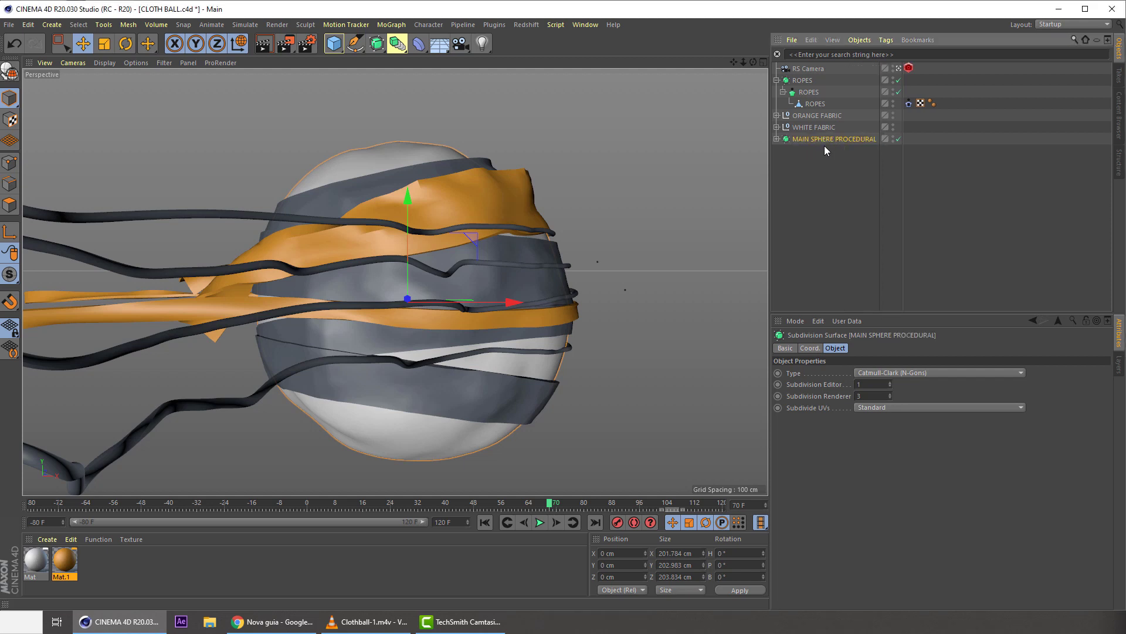
# - Duplicate the MAIN SPHERE PROCEDURAL hierarchy and rename the copy BALL PLASTIC BUBBLES
pyautogui.click(776, 139)
pyautogui.click(794, 185)
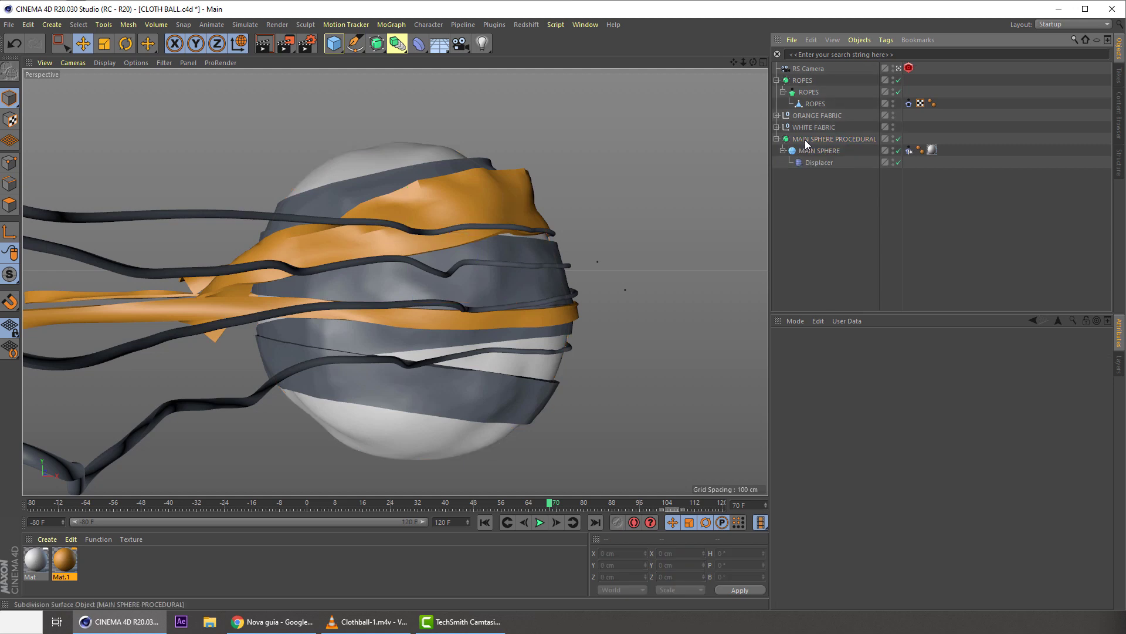
pyautogui.keyDown('ctrl'); pyautogui.moveTo(806, 139); pyautogui.dragTo(808, 134); pyautogui.keyUp('ctrl')
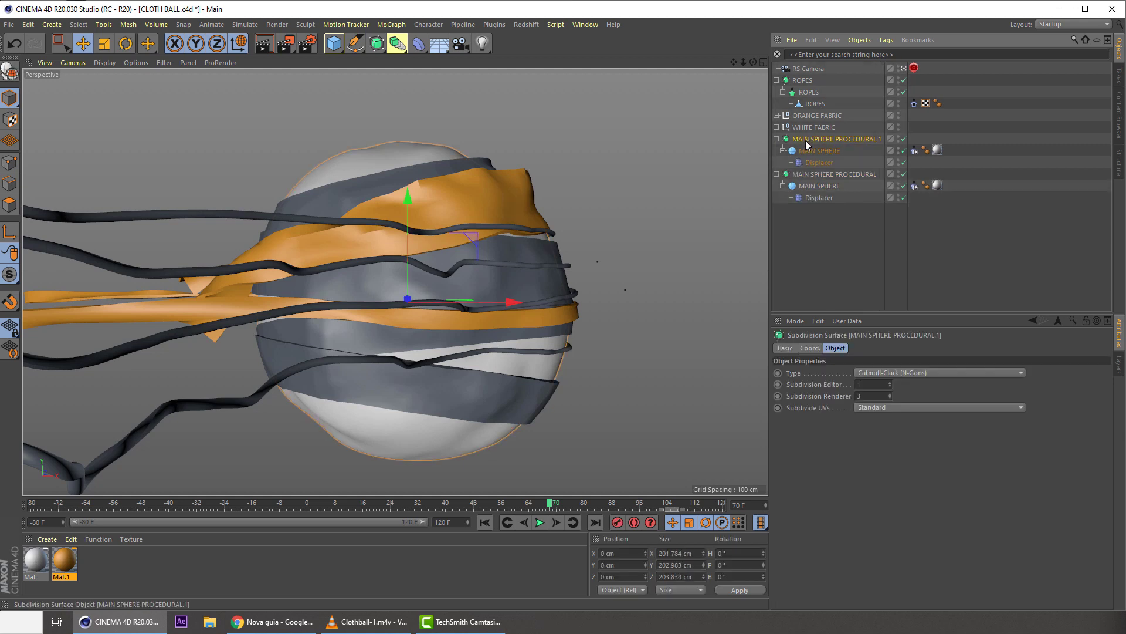
pyautogui.doubleClick(804, 139)
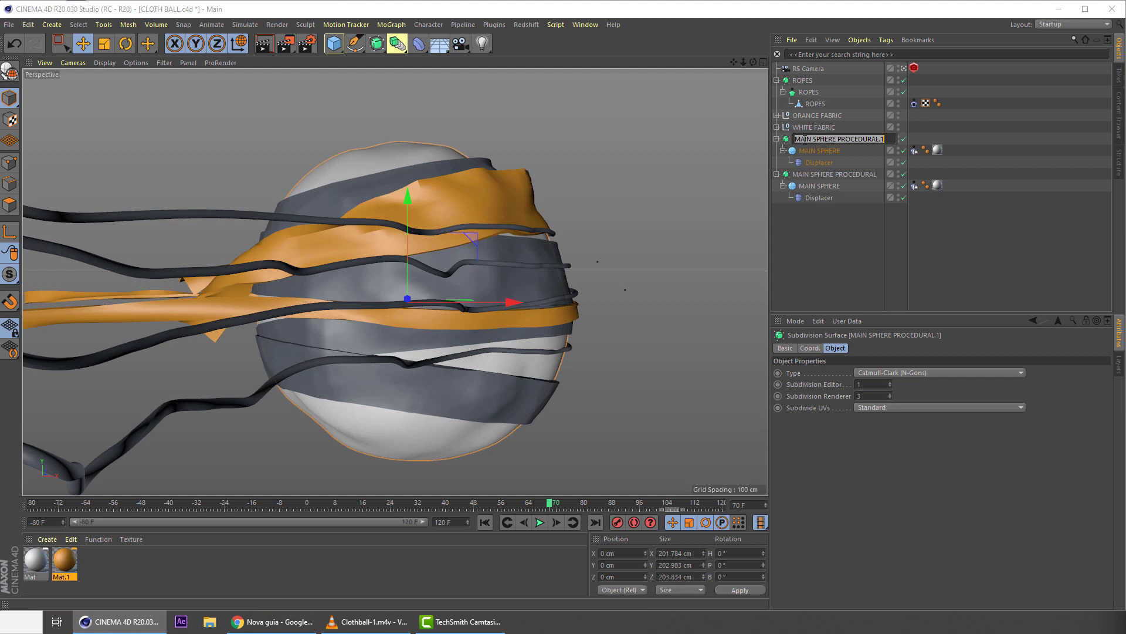
pyautogui.write('BALL PLASTIC')
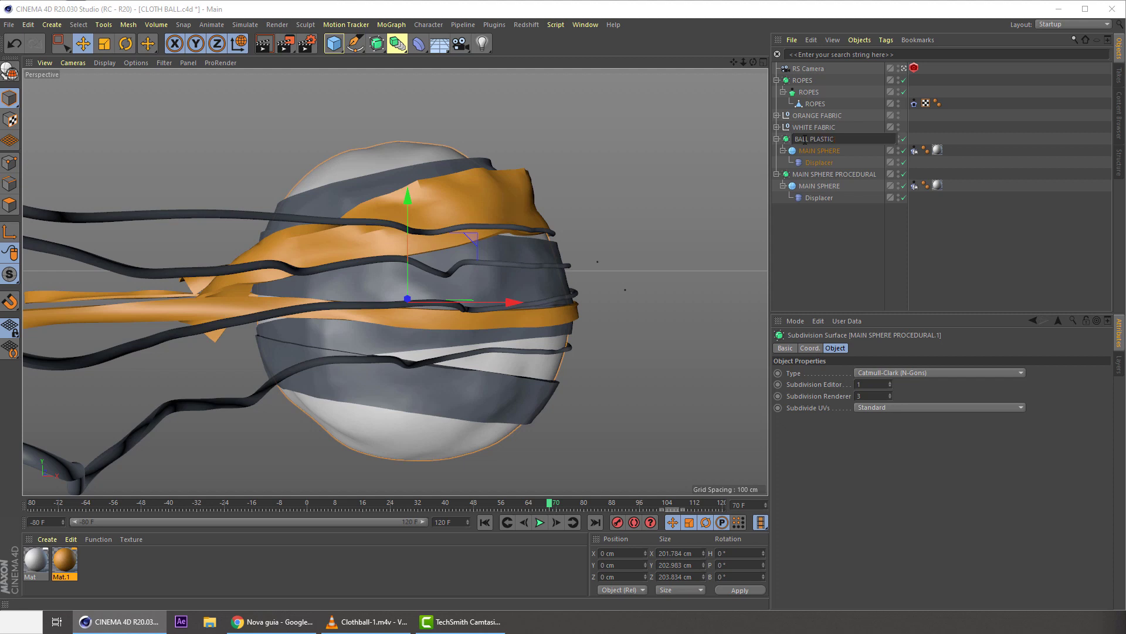
pyautogui.write('BUBBLES')
pyautogui.press('Return')
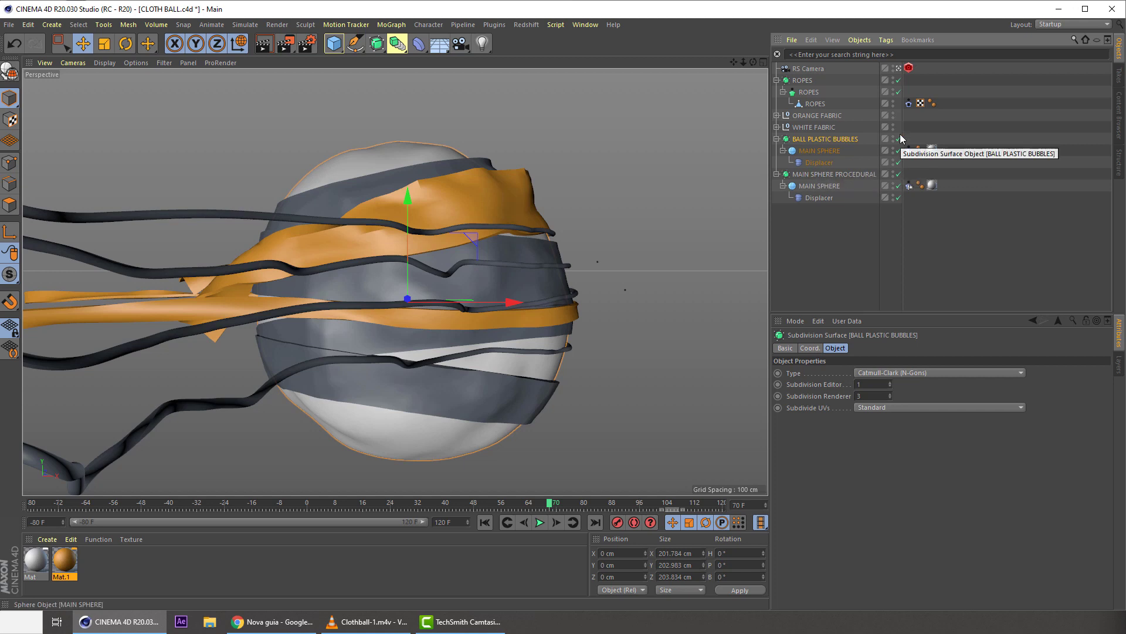
# - Delete the Cloth Collider tag from the sphere in BALL PLASTIC BUBBLES and add a MoExtrude deformer as that sphere's child
pyautogui.click(909, 152)
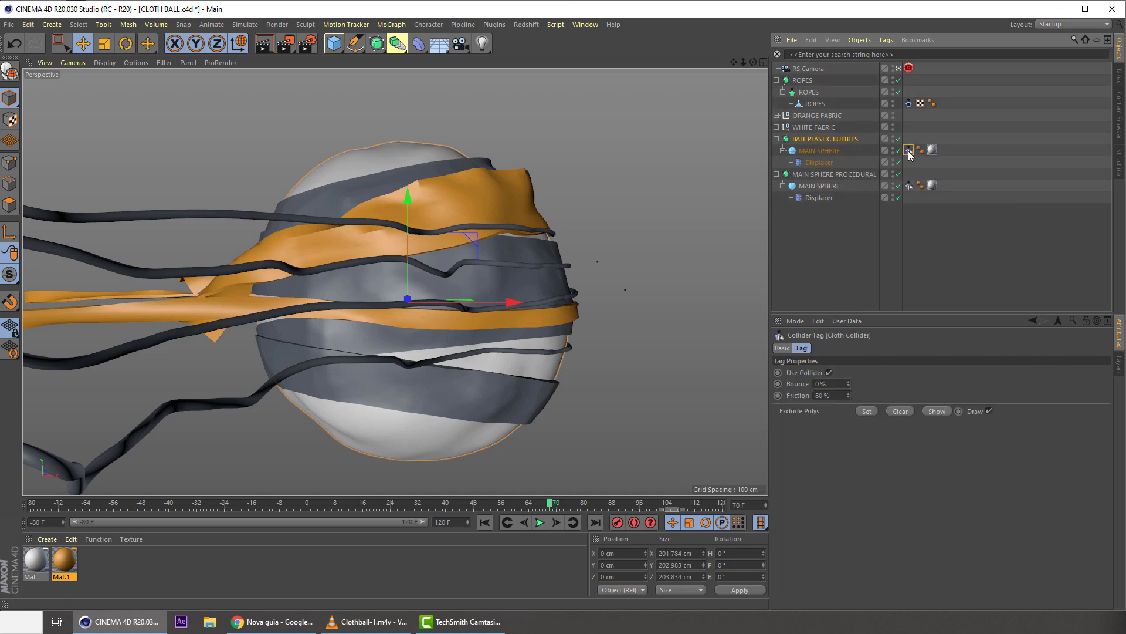
pyautogui.press('Delete')
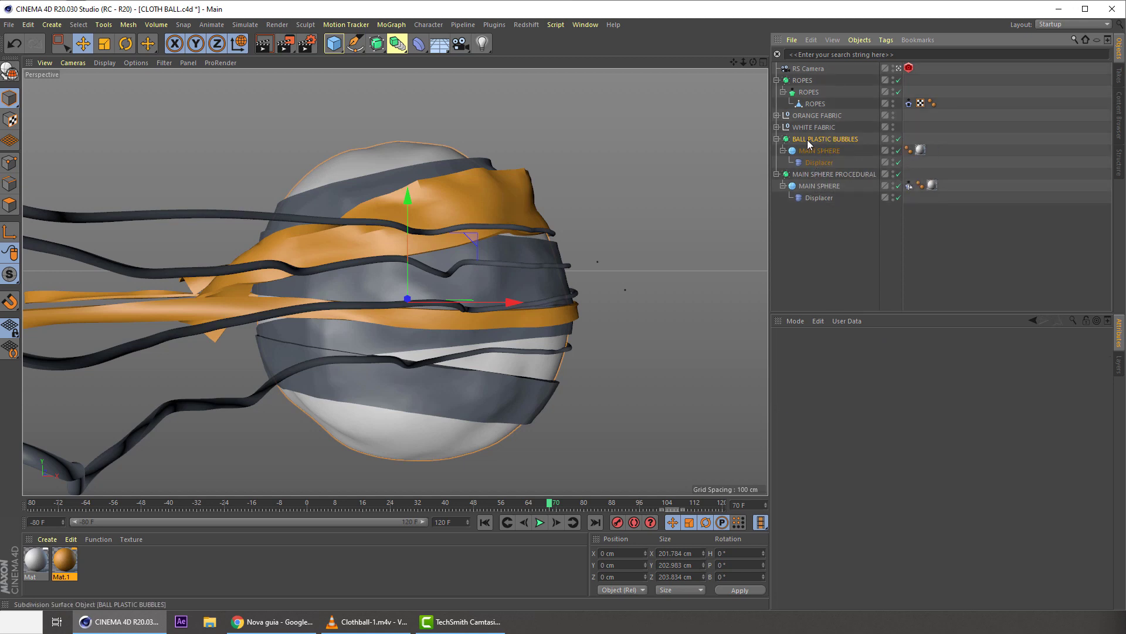
pyautogui.click(792, 151)
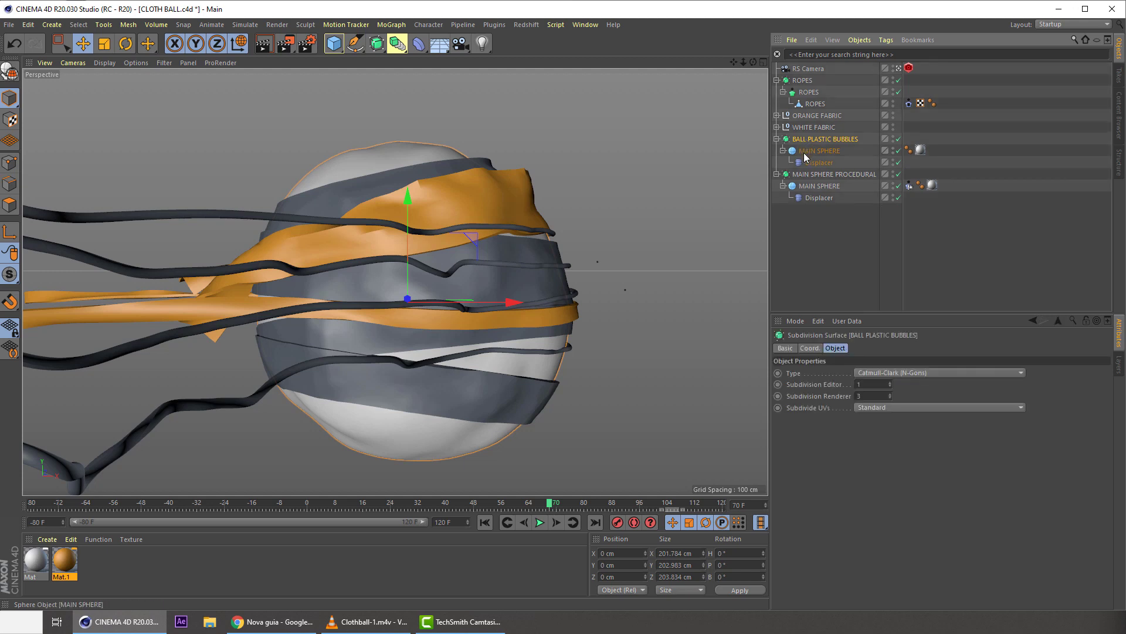
pyautogui.hotkey('shift', 'c')
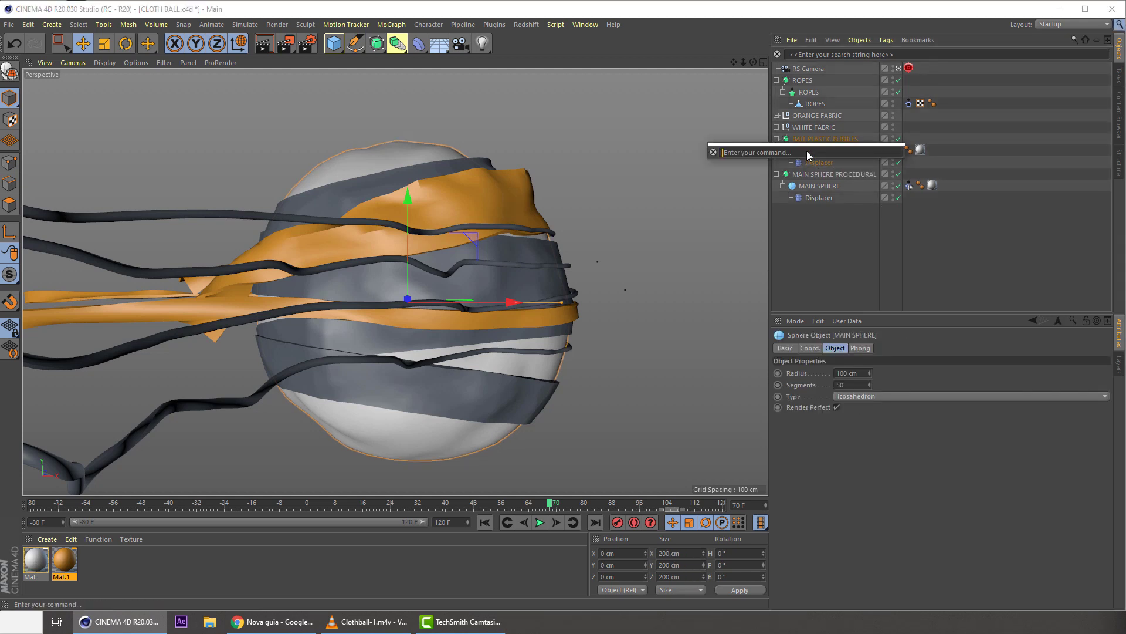
pyautogui.write('MO')
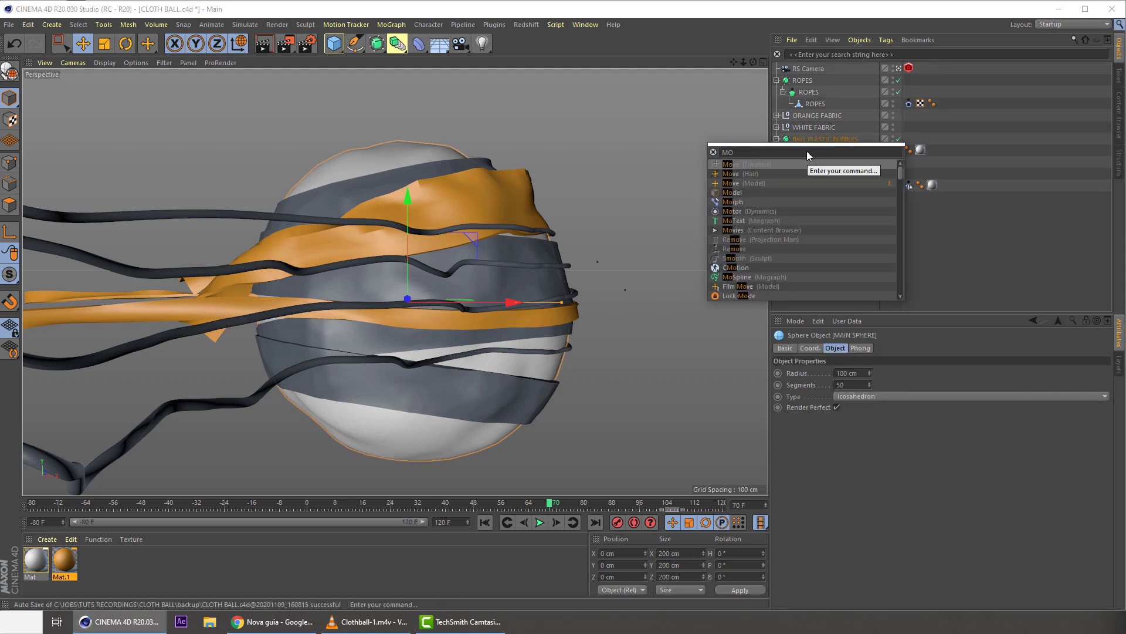
pyautogui.write('EX')
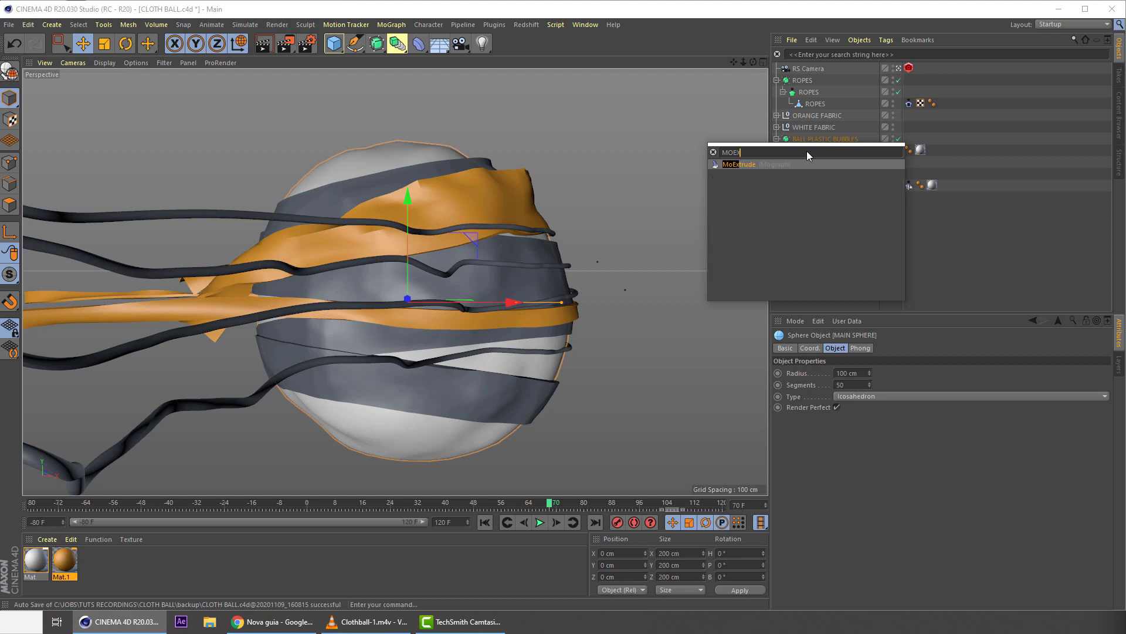
pyautogui.click(737, 164)
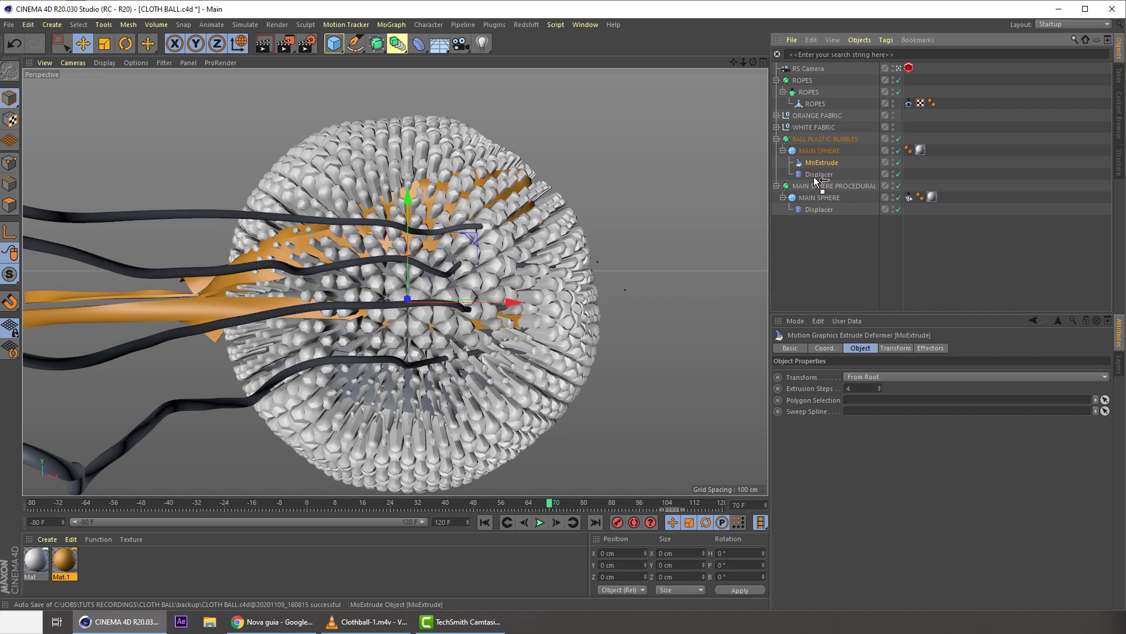
# - Move MoExtrude below the Displacer in BALL PLASTIC BUBBLES and set its extrusion steps to 1
pyautogui.moveTo(819, 182); pyautogui.dragTo(814, 171)
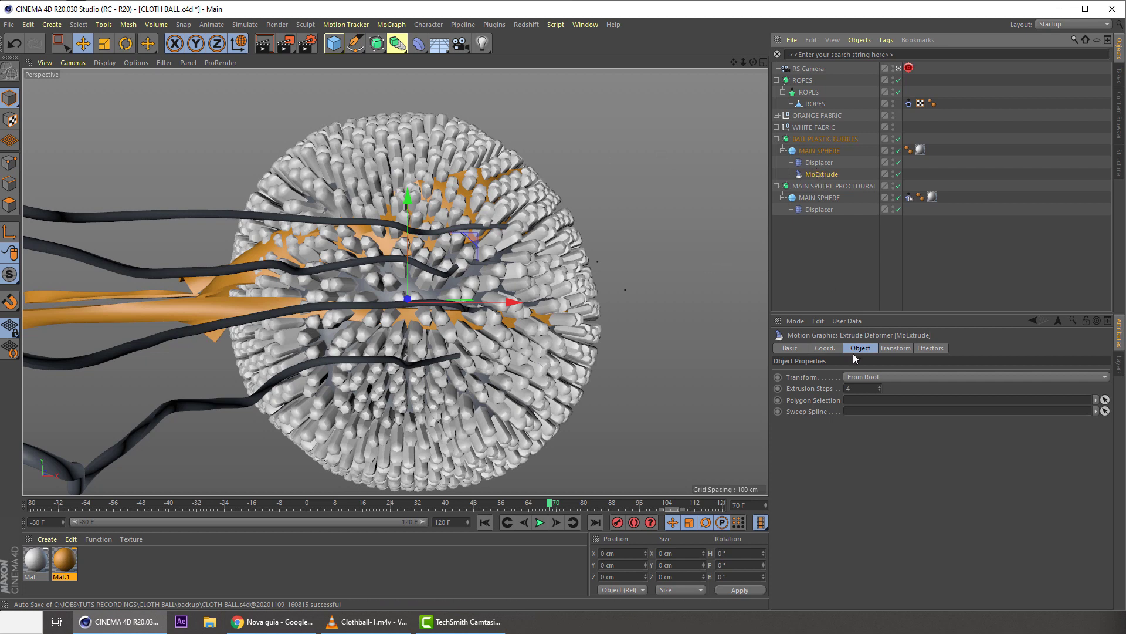
pyautogui.moveTo(856, 389); pyautogui.dragTo(843, 389)
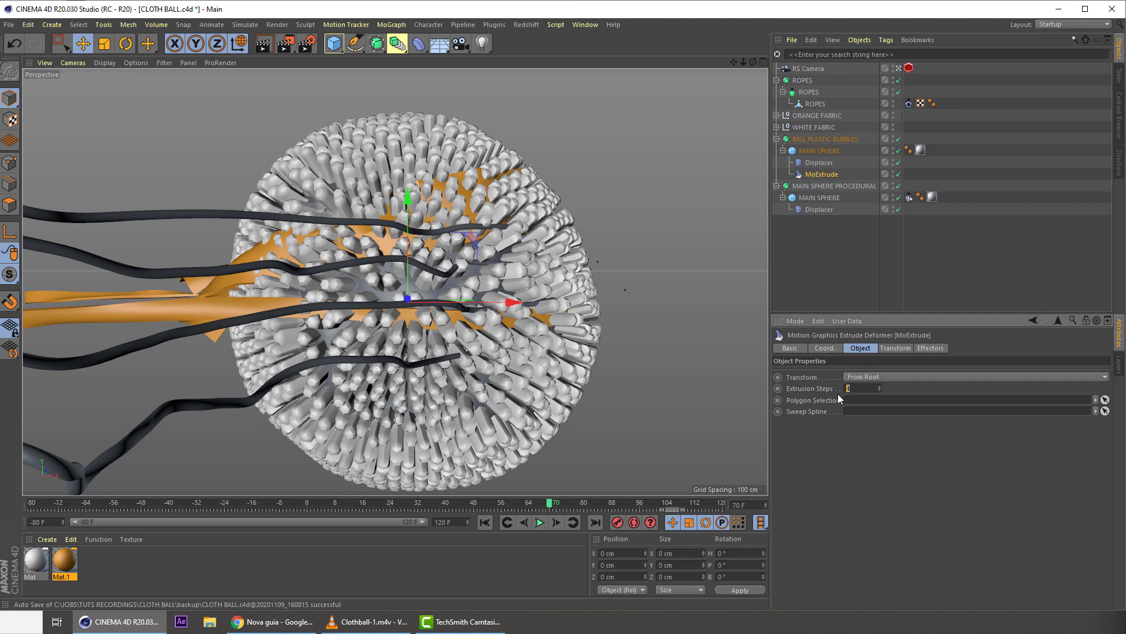
pyautogui.write('1')
pyautogui.press('Return')
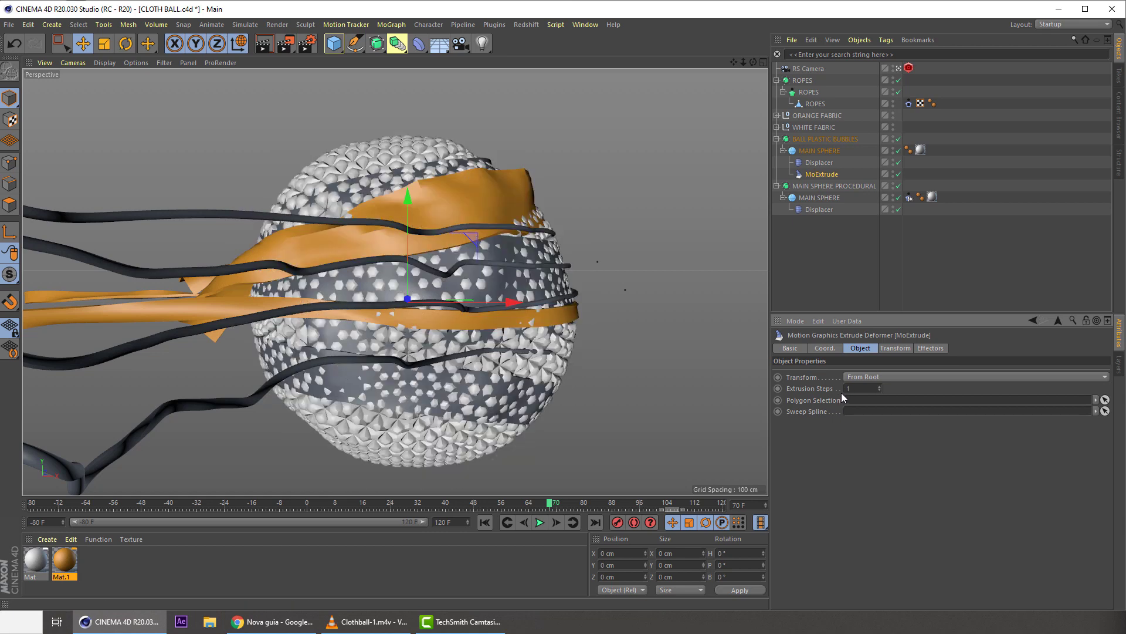
pyautogui.click(884, 348)
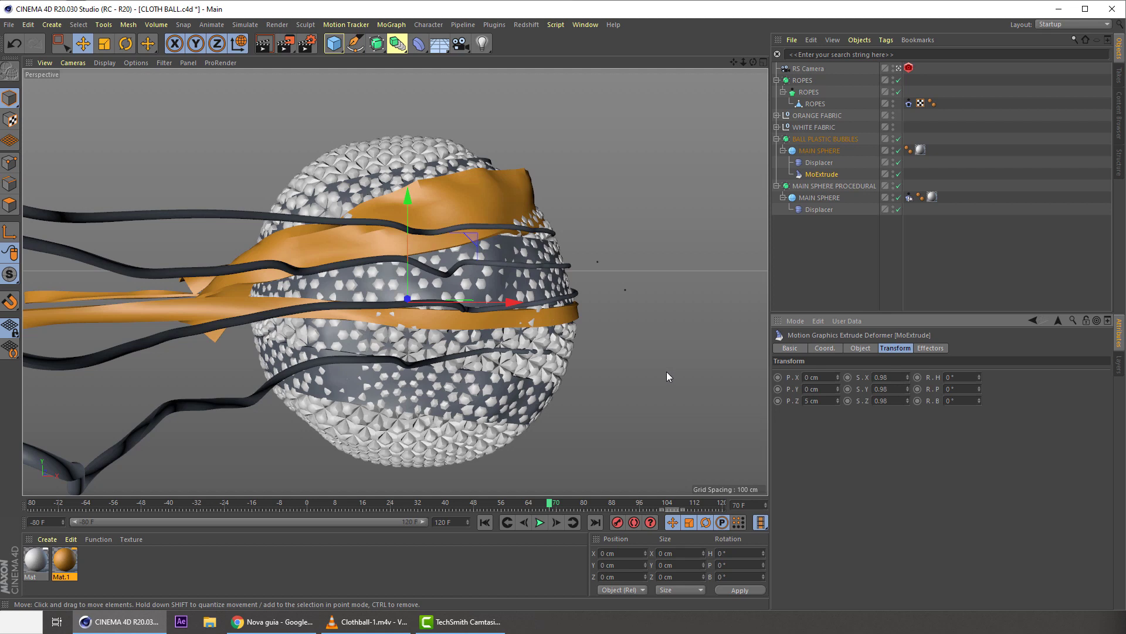
# - Scale the sphere in BALL PLASTIC BUBBLES down uniformly to a radius of about 94.9 cm
pyautogui.click(818, 164)
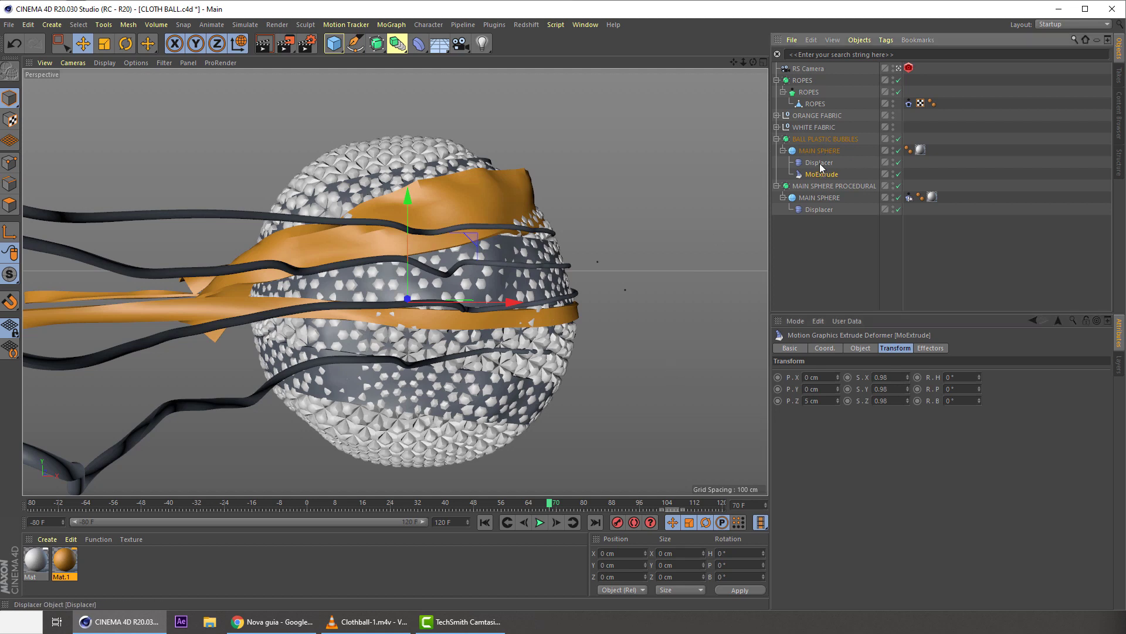
pyautogui.click(816, 151)
pyautogui.click(783, 151)
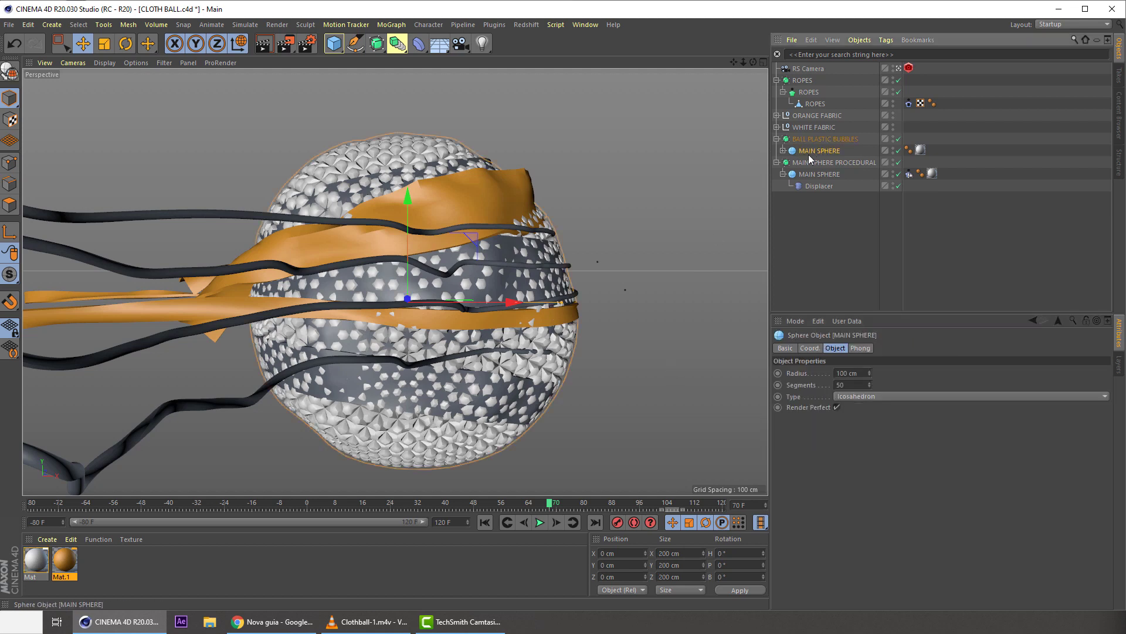
pyautogui.click(106, 44)
pyautogui.moveTo(479, 143); pyautogui.dragTo(470, 153)
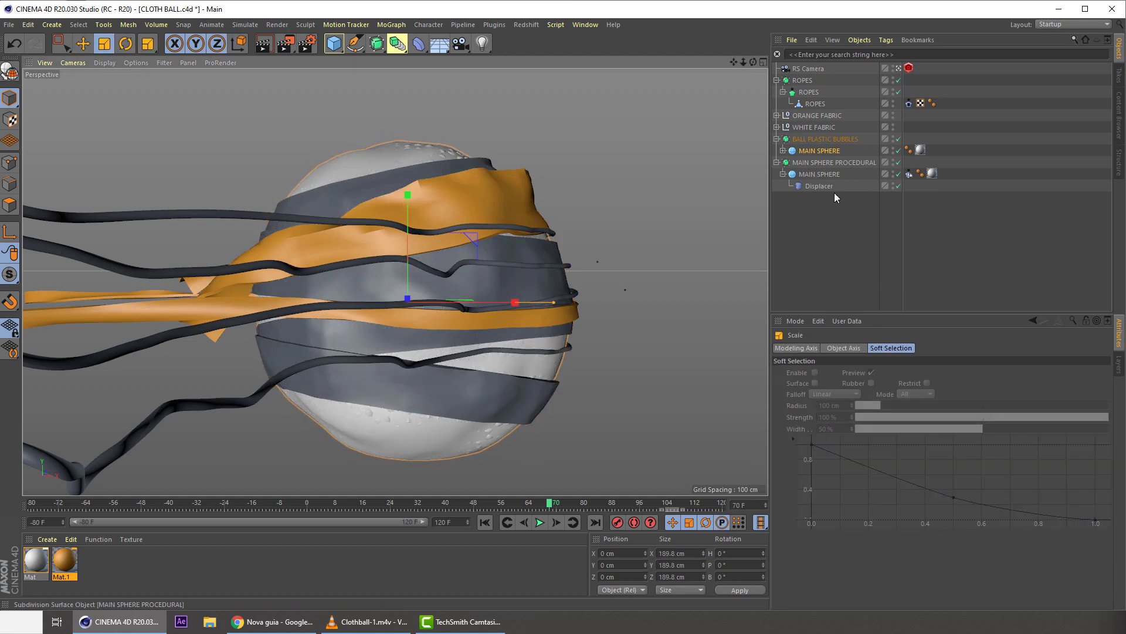
# - Hide MAIN SPHERE PROCEDURAL in the viewport and collapse its hierarchy
pyautogui.click(893, 163)
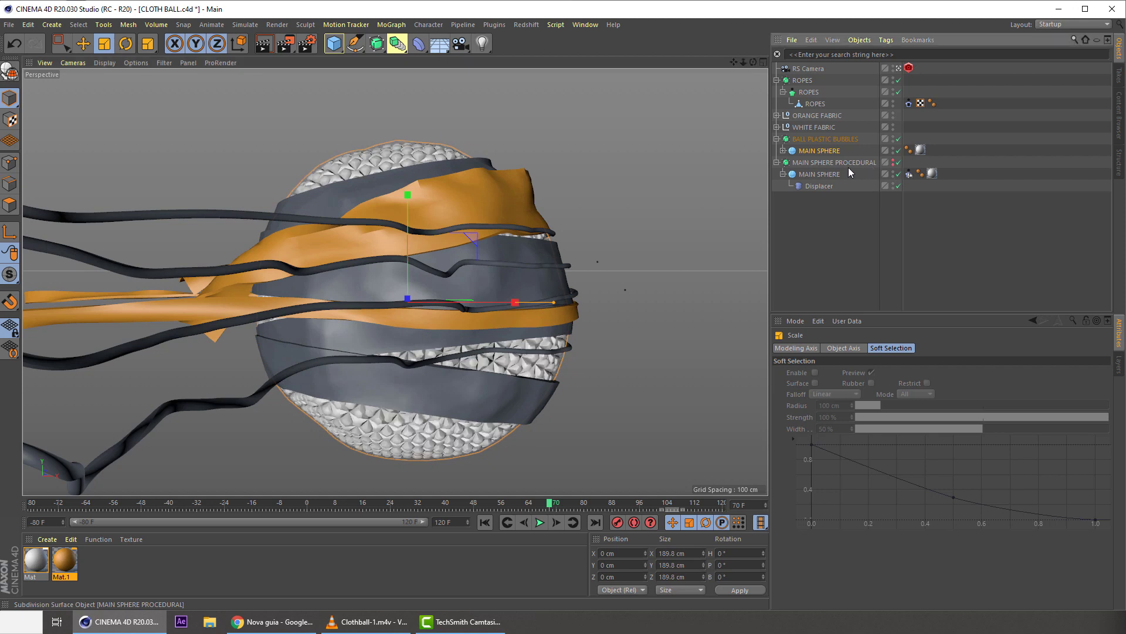
pyautogui.click(778, 163)
pyautogui.click(809, 150)
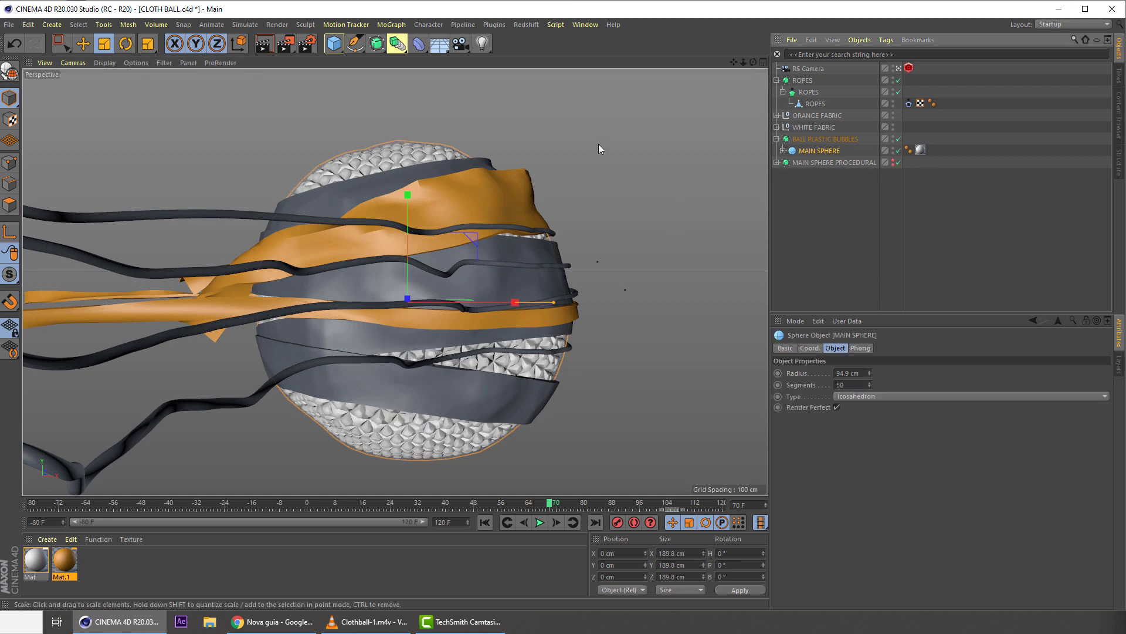
# - Set the editor subdivision of BALL PLASTIC BUBBLES to 2 and inspect the bubbles close up in the free perspective view
pyautogui.click(815, 141)
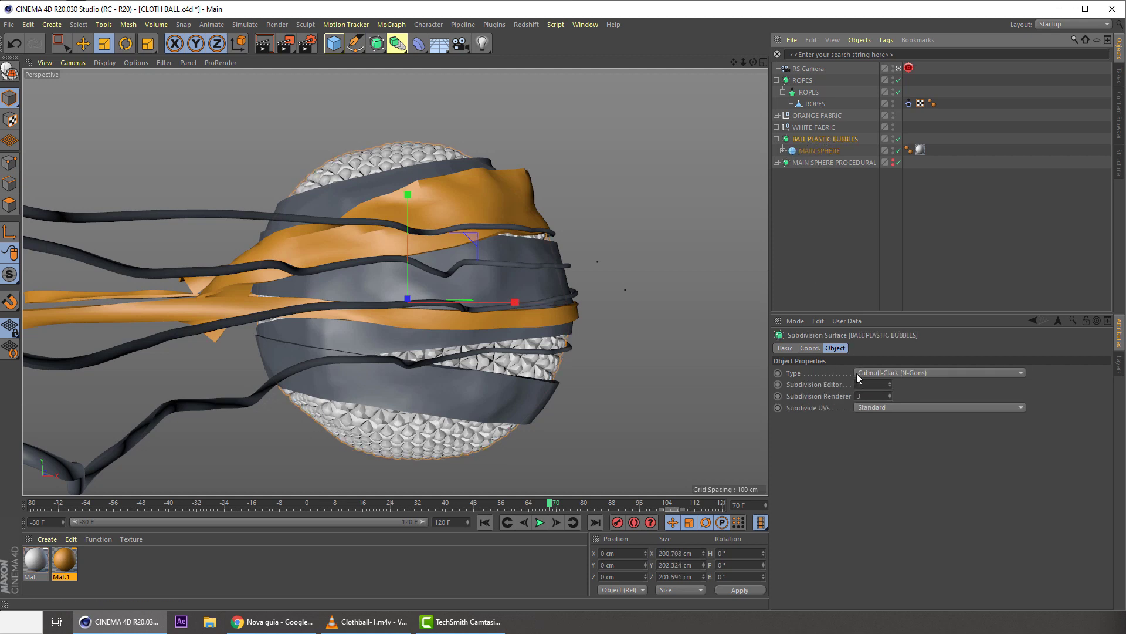
pyautogui.moveTo(863, 385); pyautogui.dragTo(844, 386)
pyautogui.write('2')
pyautogui.press('Return')
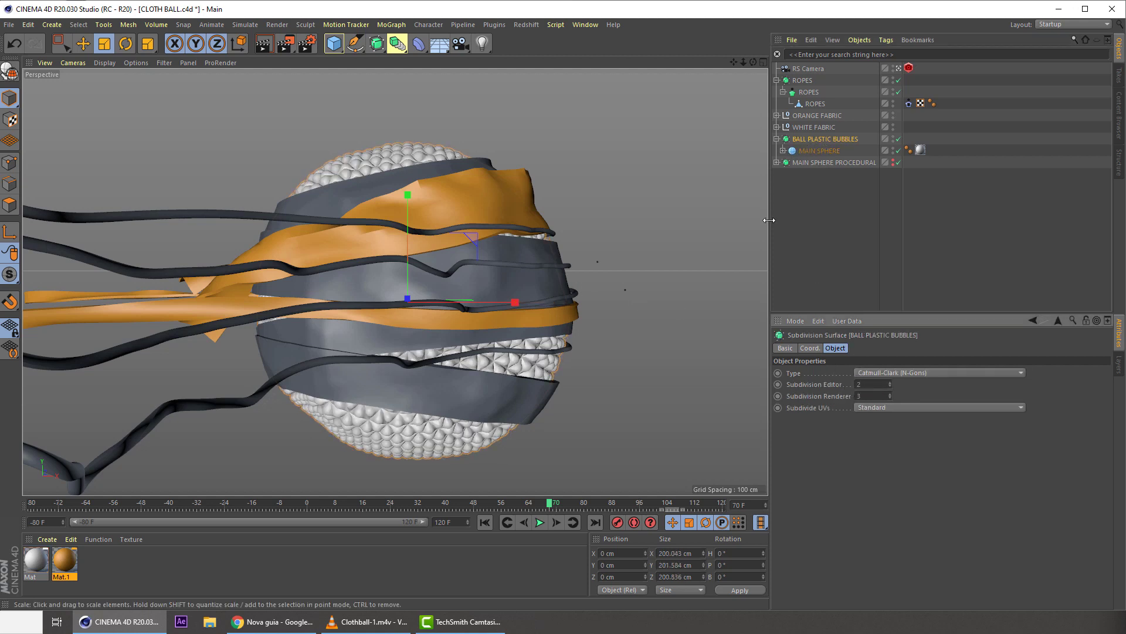
pyautogui.click(813, 151)
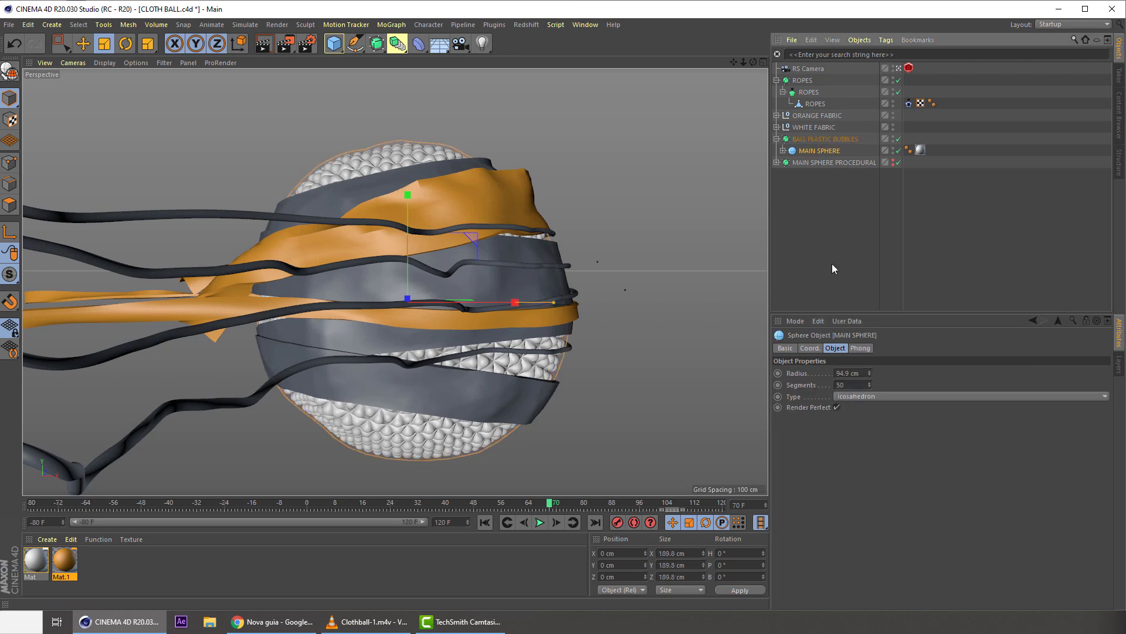
pyautogui.middleClick(499, 268)
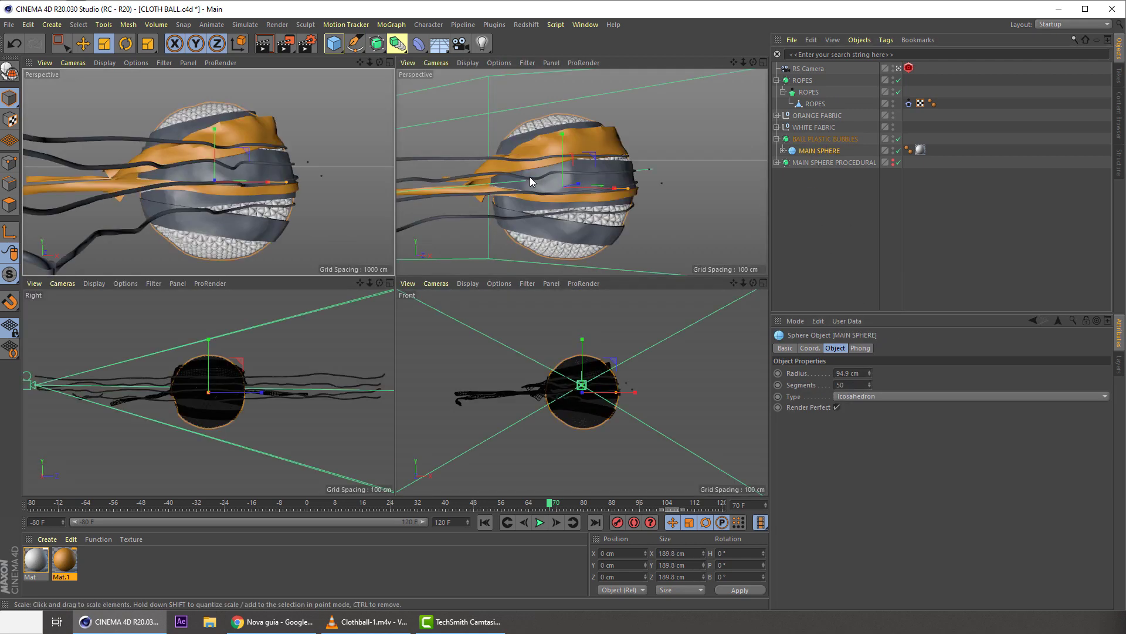
pyautogui.middleClick(529, 177)
pyautogui.scroll(10, 427, 251)
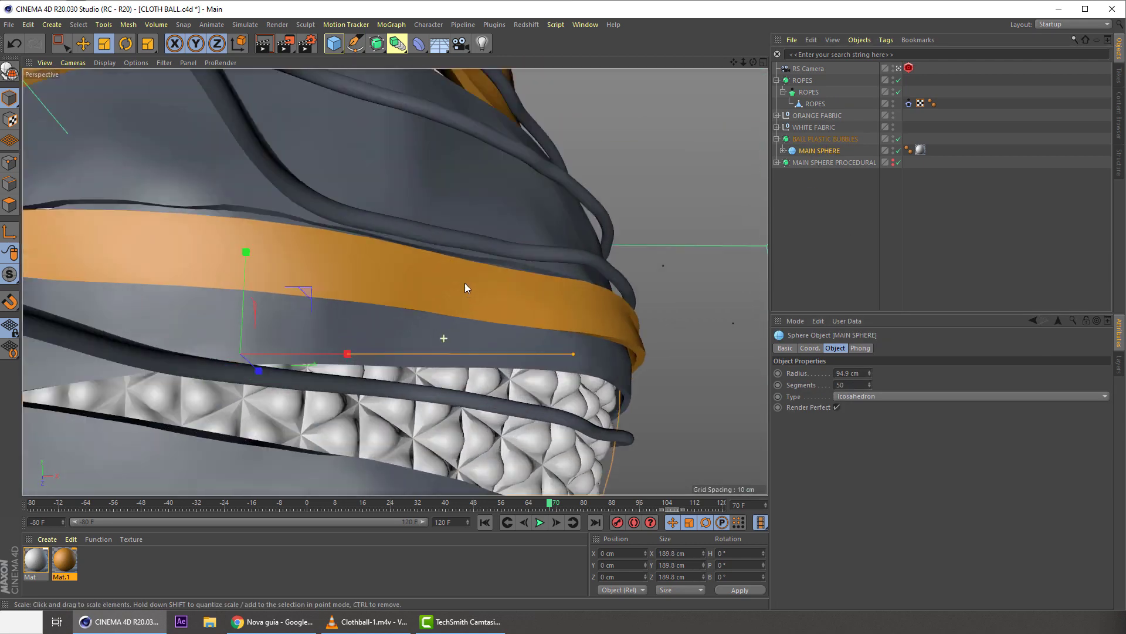
pyautogui.scroll(5, 509, 252)
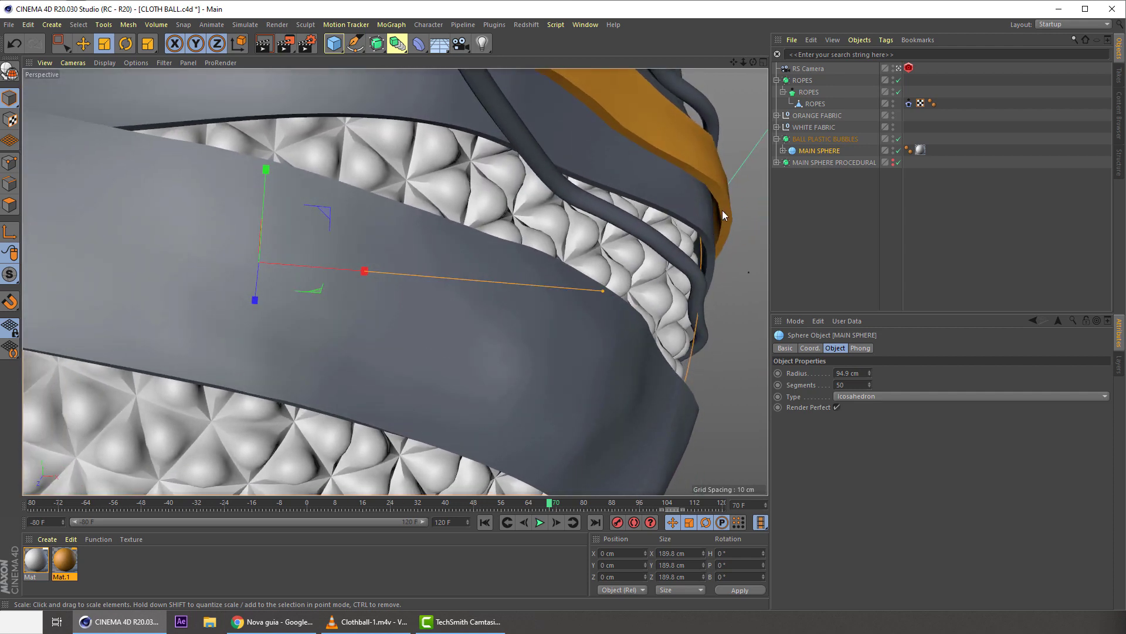
# - Try Z scale values of 10 and 50 in the MoExtrude transform and finish by entering 0
pyautogui.click(810, 141)
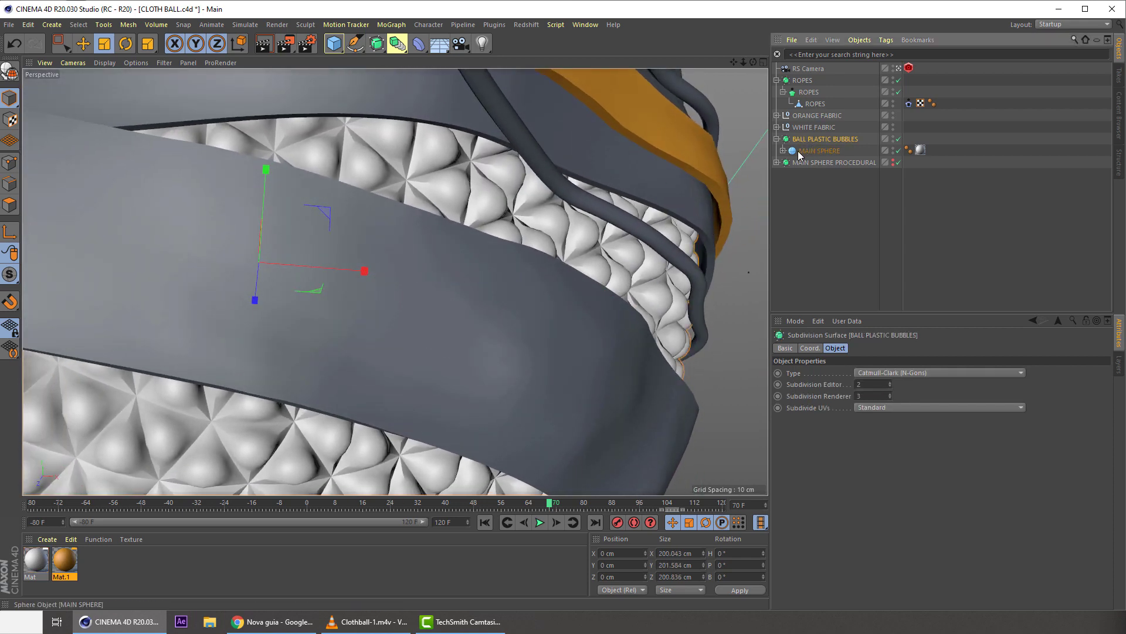
pyautogui.click(783, 151)
pyautogui.click(820, 174)
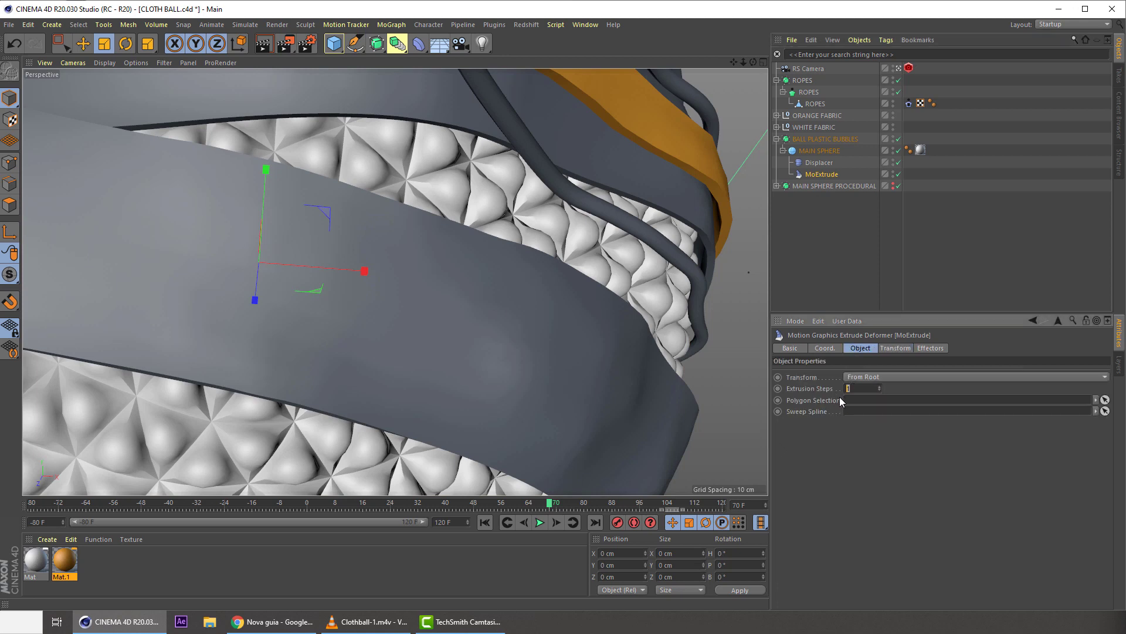
pyautogui.click(894, 348)
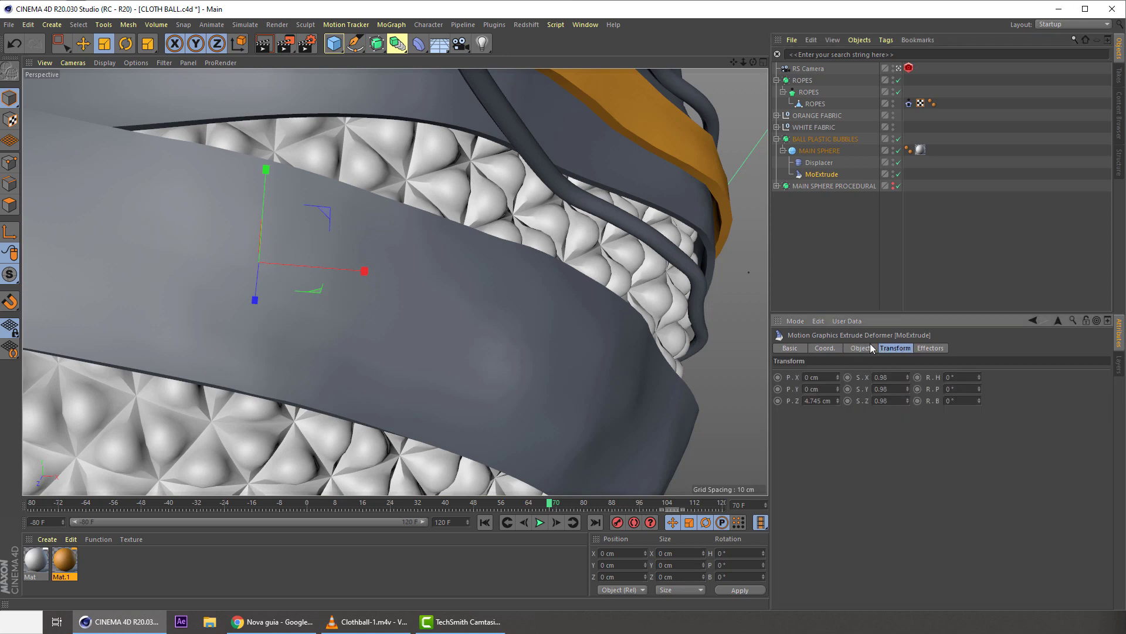
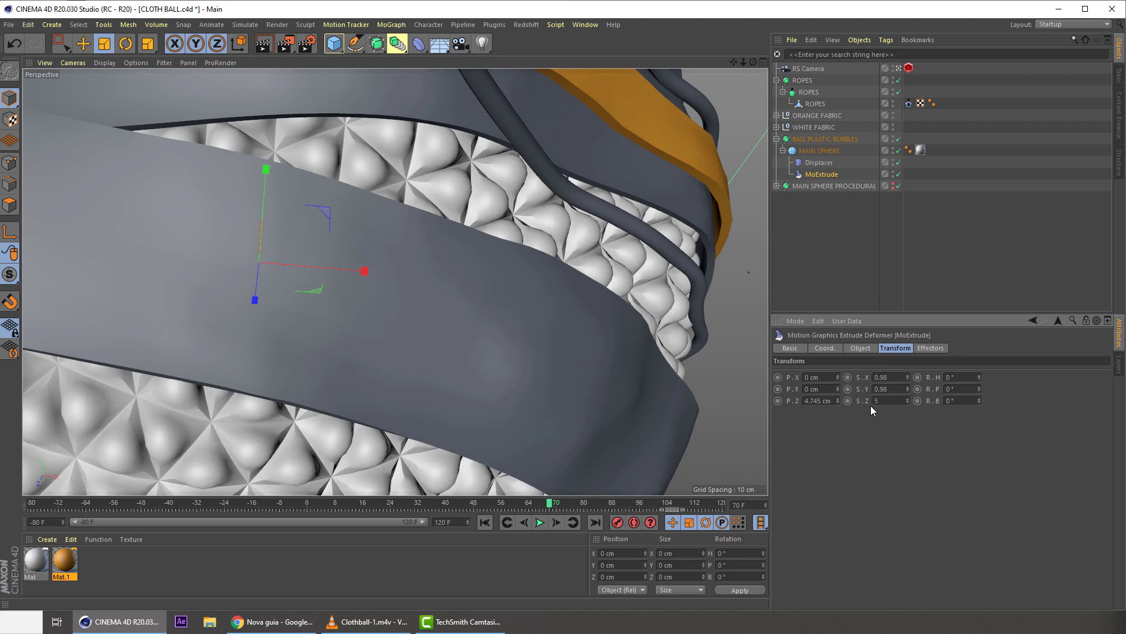
pyautogui.write('10')
pyautogui.press('Return')
pyautogui.write('5')
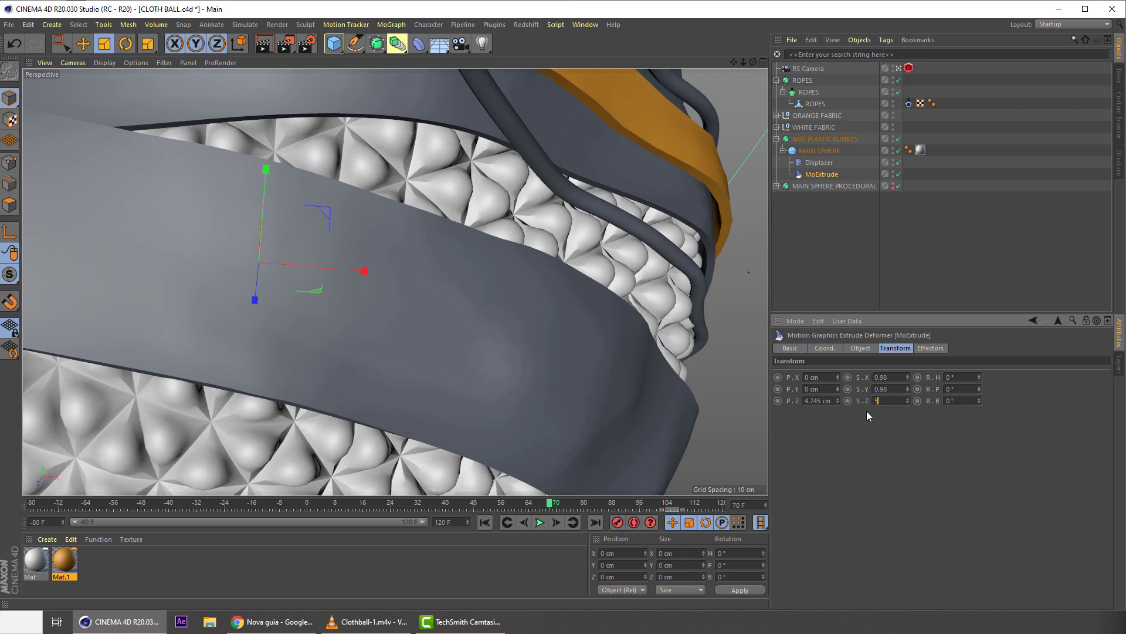
pyautogui.write('0')
pyautogui.press('Return')
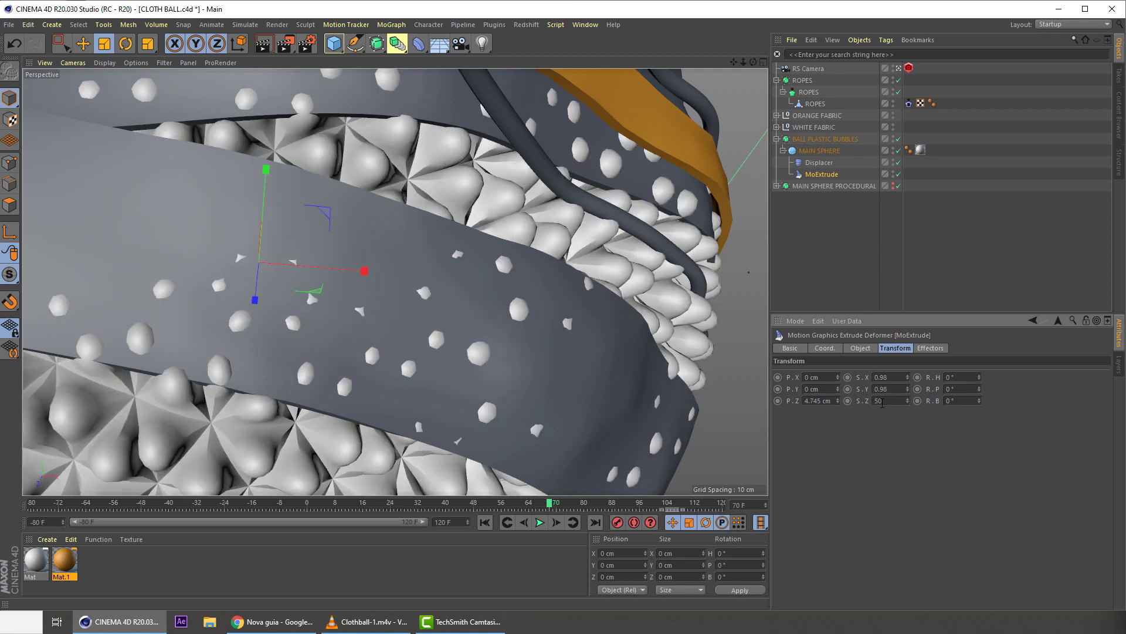
pyautogui.write('0')
pyautogui.press('Return')
# - Try 2 extrusion steps on the MoExtrude deformer and check the bubble shape on the whole ball
pyautogui.click(861, 348)
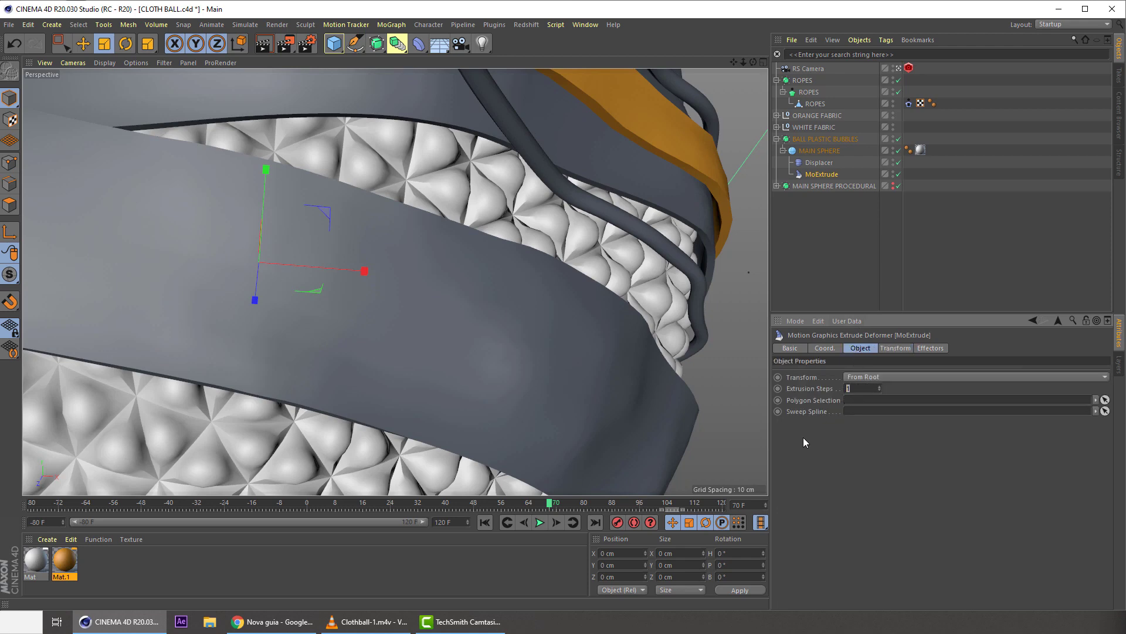
pyautogui.write('2')
pyautogui.press('Return')
pyautogui.scroll(-5, 548, 256)
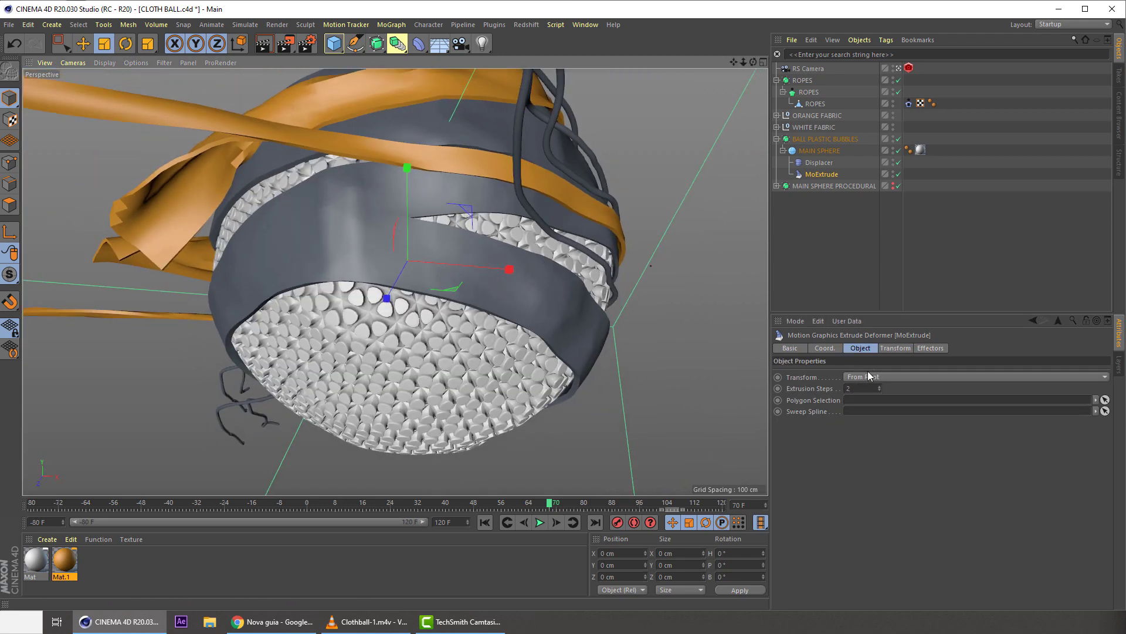
# - Check the bubble ball from another angle, scrub the animation to frame 110 and save the scene
pyautogui.click(461, 290)
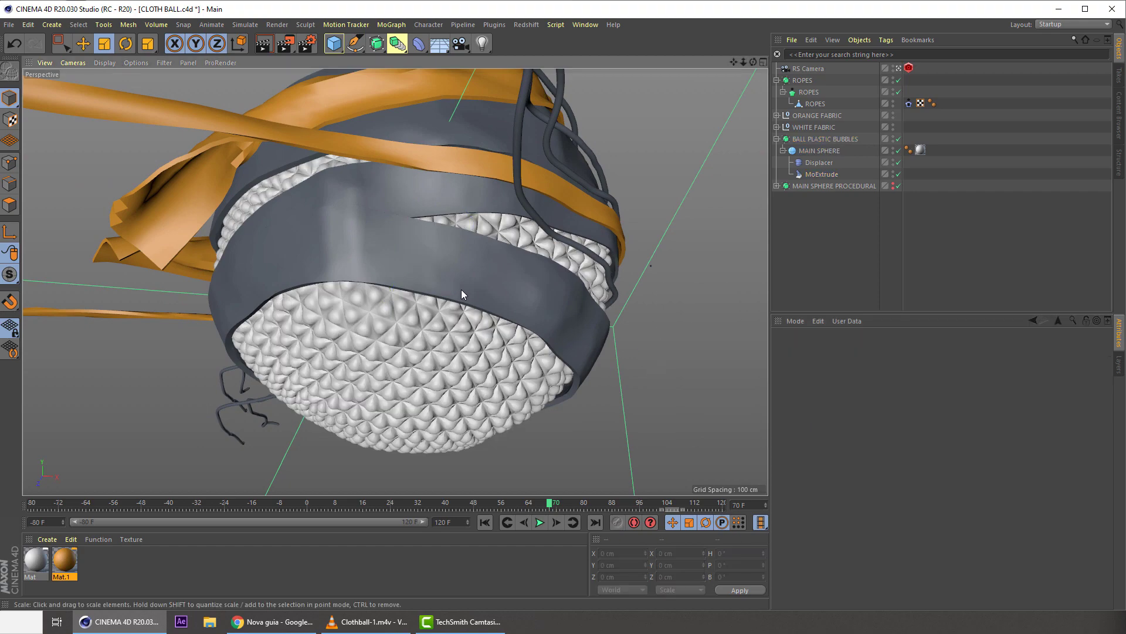
pyautogui.keyDown('alt'); pyautogui.moveTo(443, 328); pyautogui.dragTo(402, 324); pyautogui.keyUp('alt')
pyautogui.moveTo(482, 503); pyautogui.dragTo(688, 492)
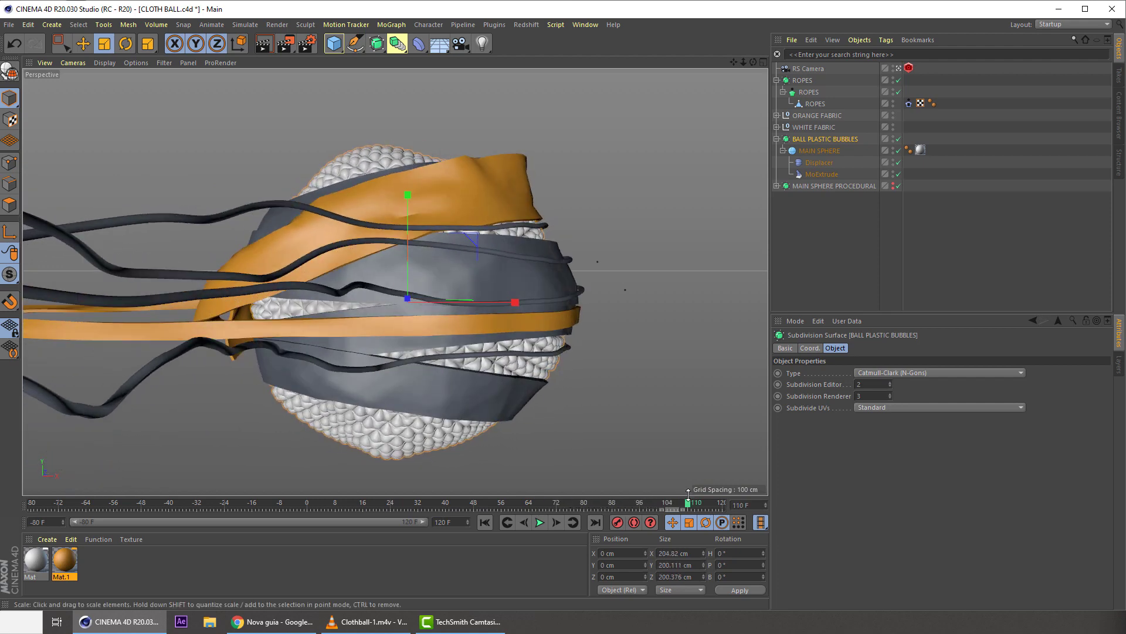
pyautogui.hotkey('ctrl', 's')
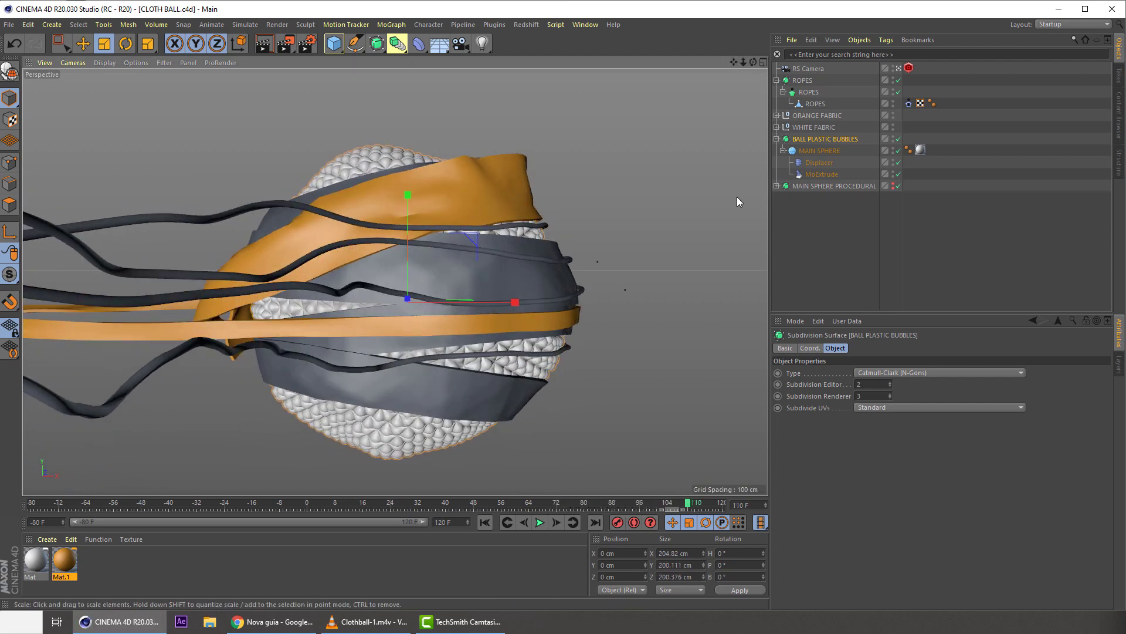
# - Open the Redshift RenderView, start a progressive render of frame 110 and move the window over the viewport
pyautogui.click(527, 224)
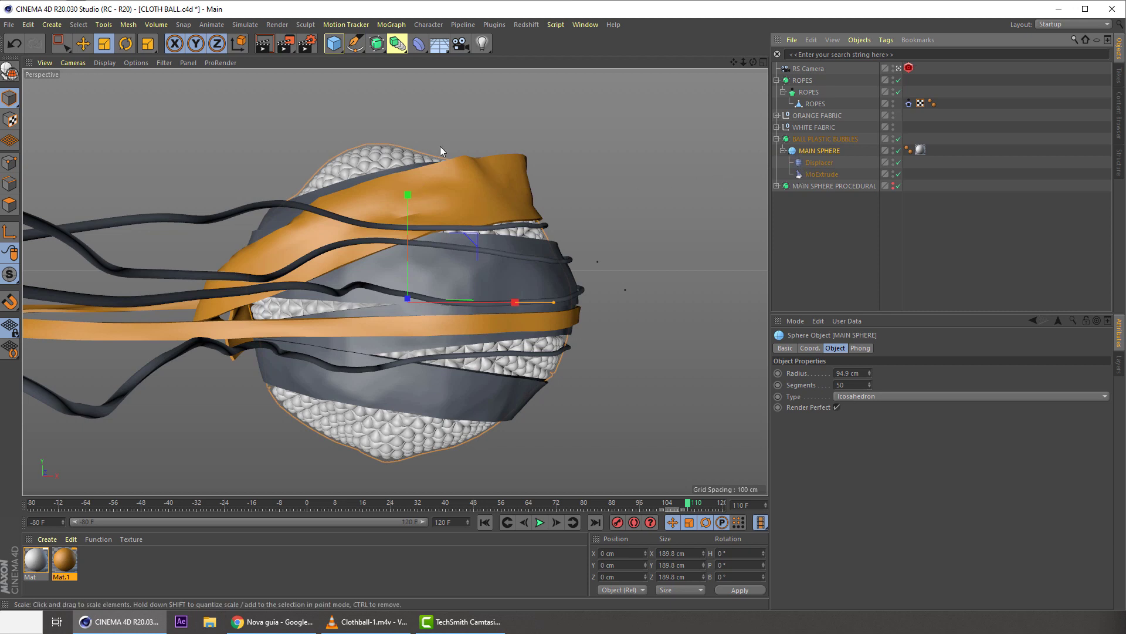
pyautogui.click(519, 27)
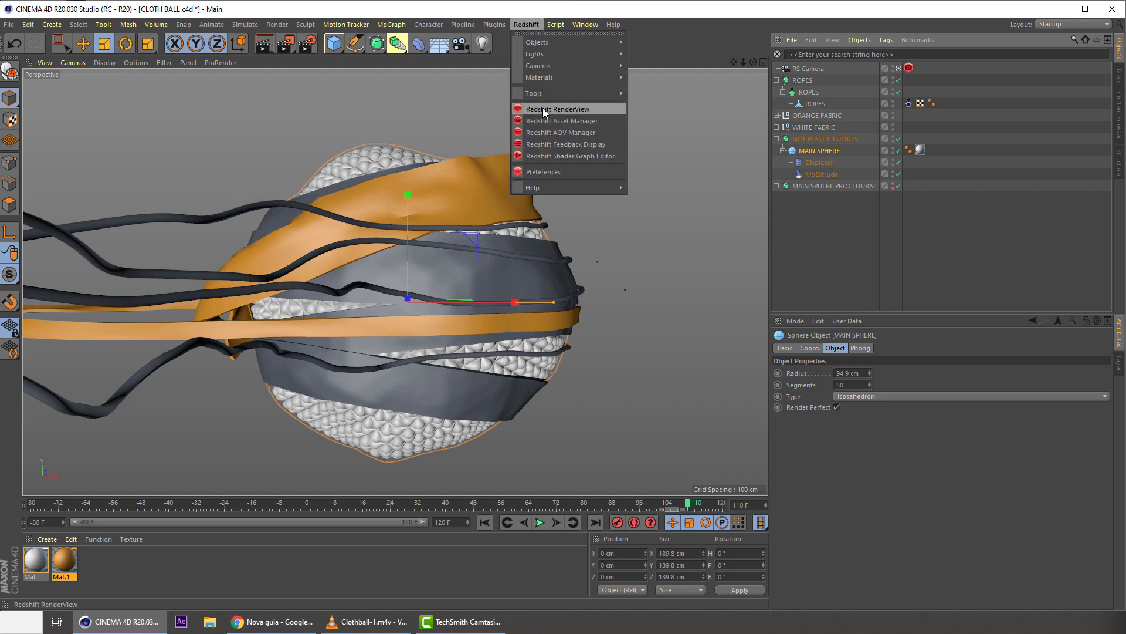
pyautogui.click(544, 109)
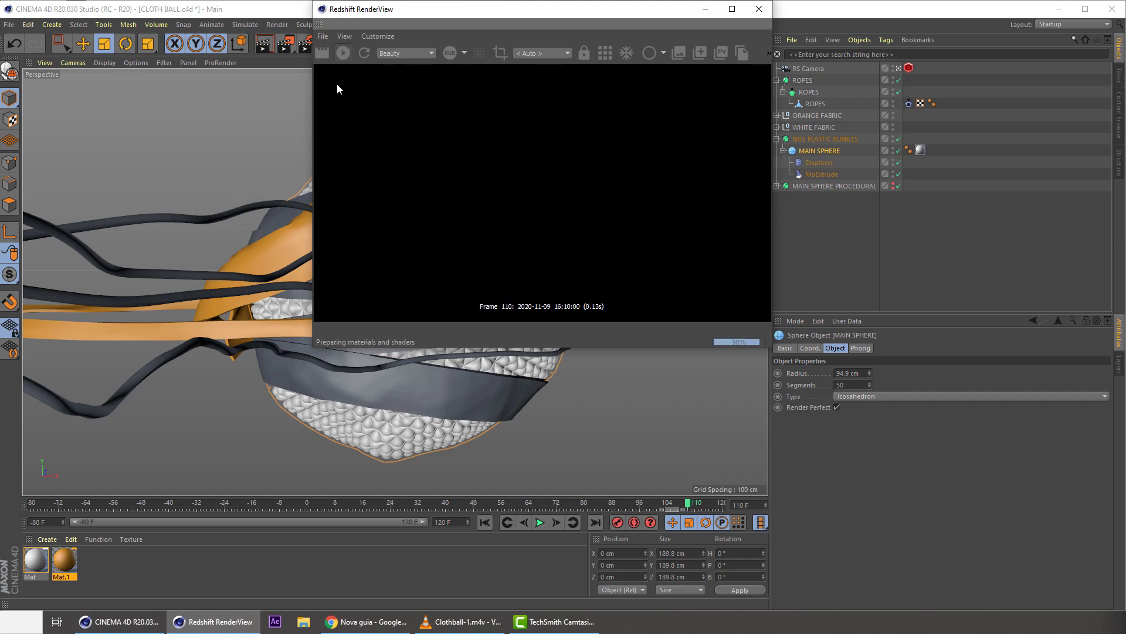
pyautogui.moveTo(436, 8); pyautogui.dragTo(251, 76)
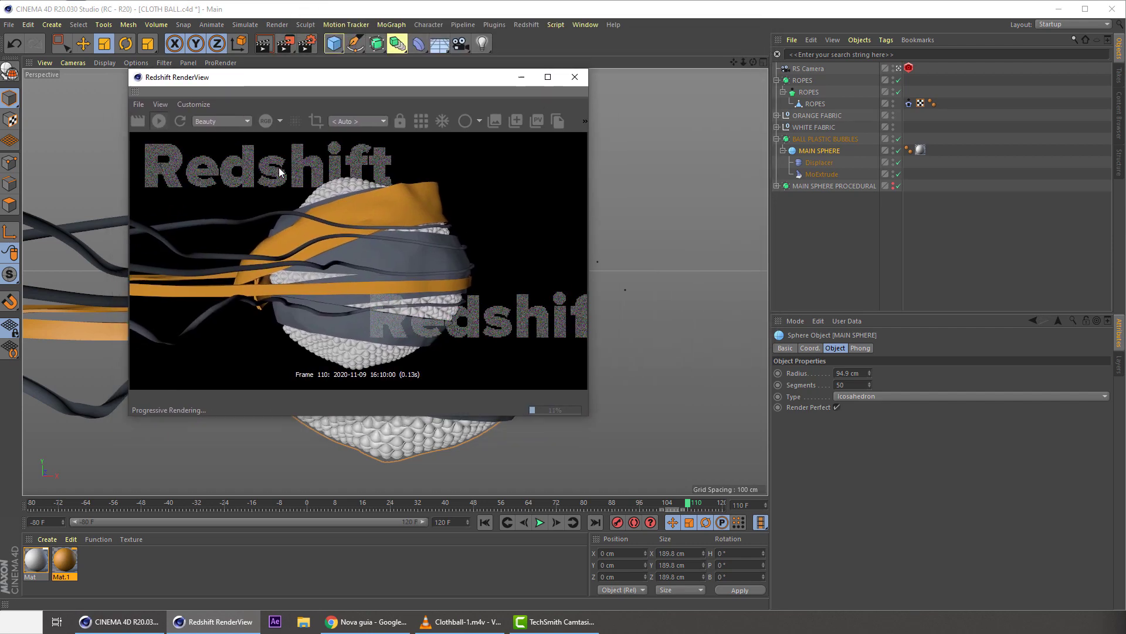
# - Create a Redshift material and name it GLASS
pyautogui.click(47, 540)
pyautogui.moveTo(114, 416)
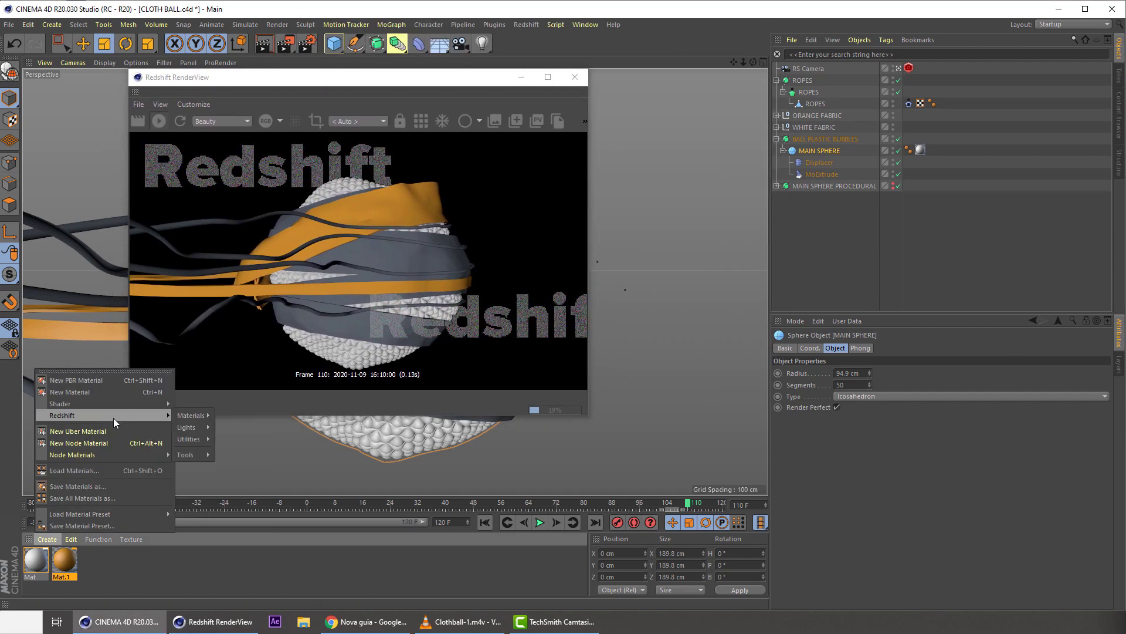
pyautogui.click(237, 415)
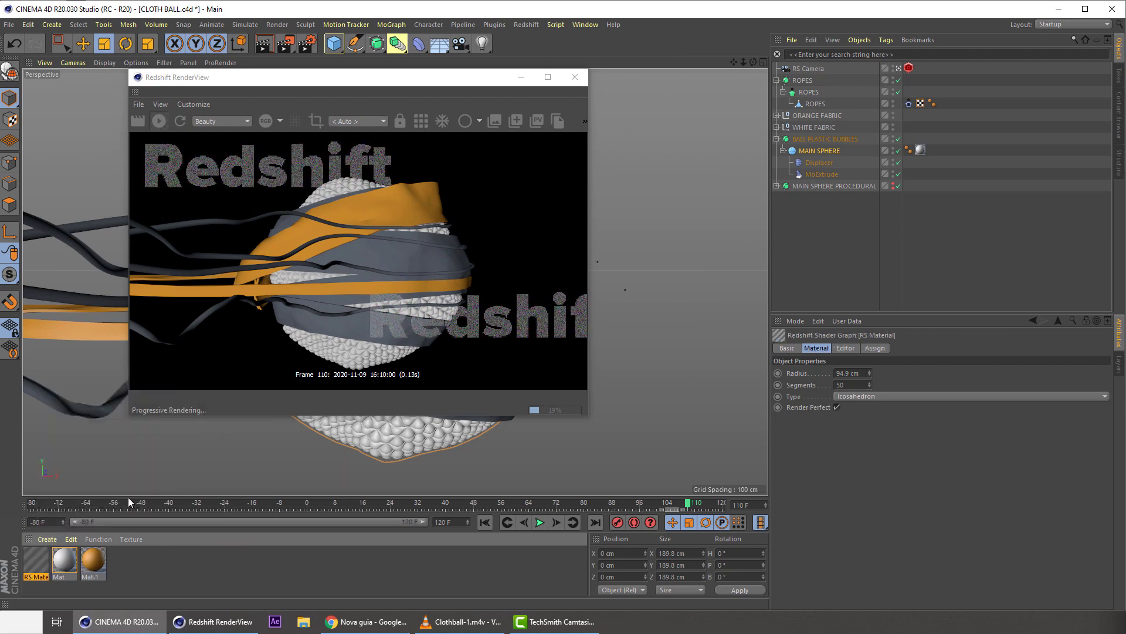
pyautogui.doubleClick(37, 576)
pyautogui.write('GLASS')
pyautogui.press('Return')
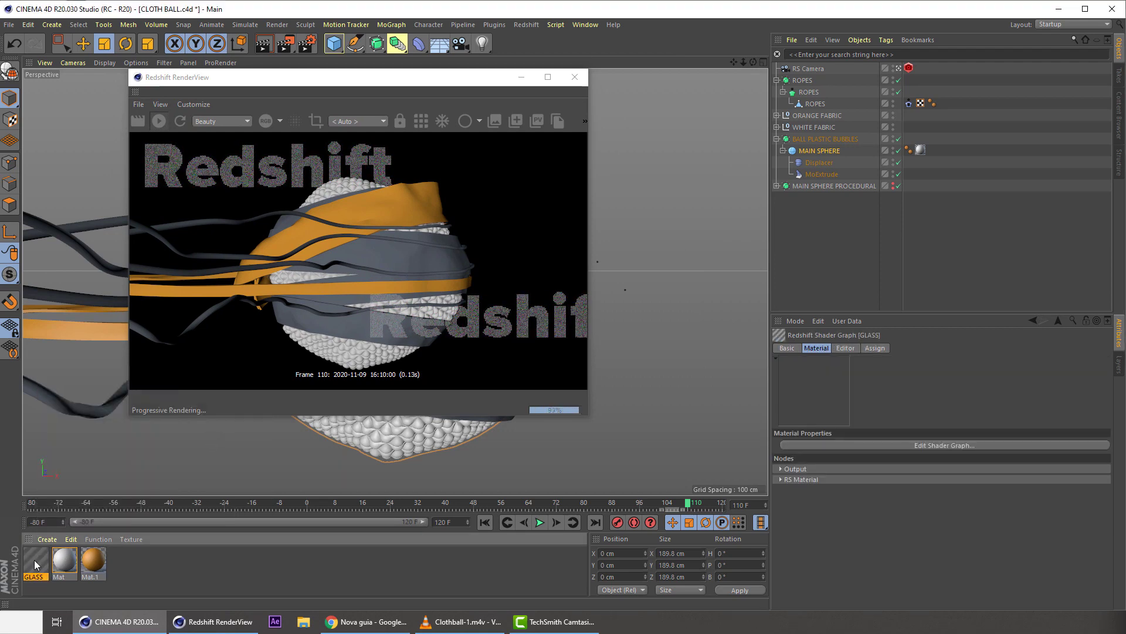
# - Apply the GLASS material to the BALL PLASTIC BUBBLES subdivision object
pyautogui.click(818, 139)
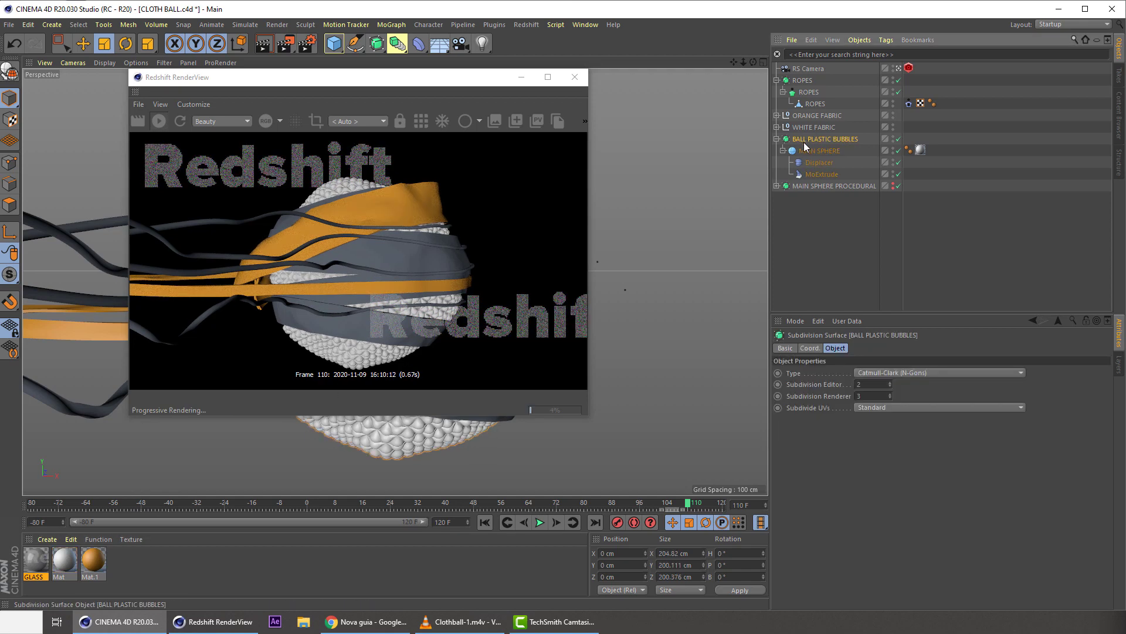
pyautogui.rightClick(34, 562)
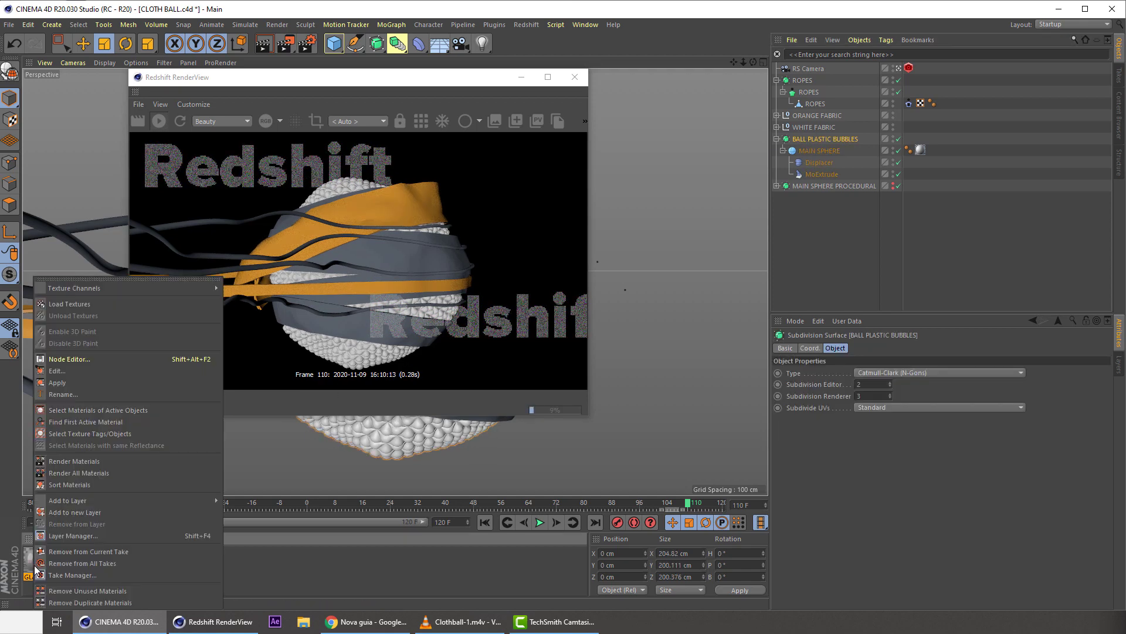
pyautogui.click(129, 387)
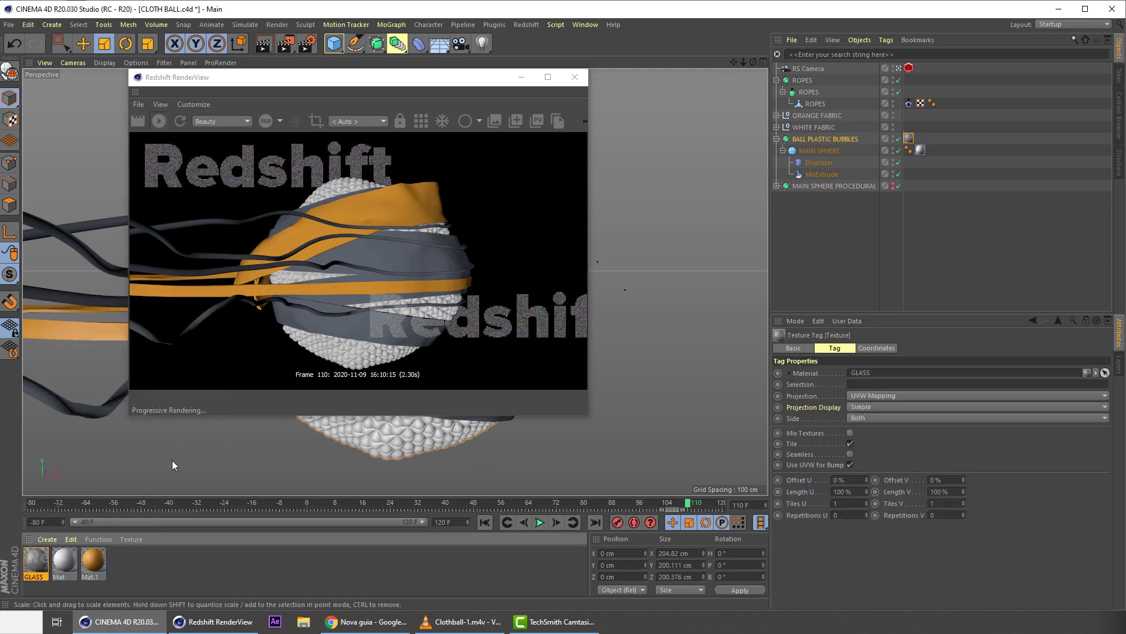
# - Open the GLASS material's shader graph and set the RS Material preset to Glass
pyautogui.doubleClick(37, 562)
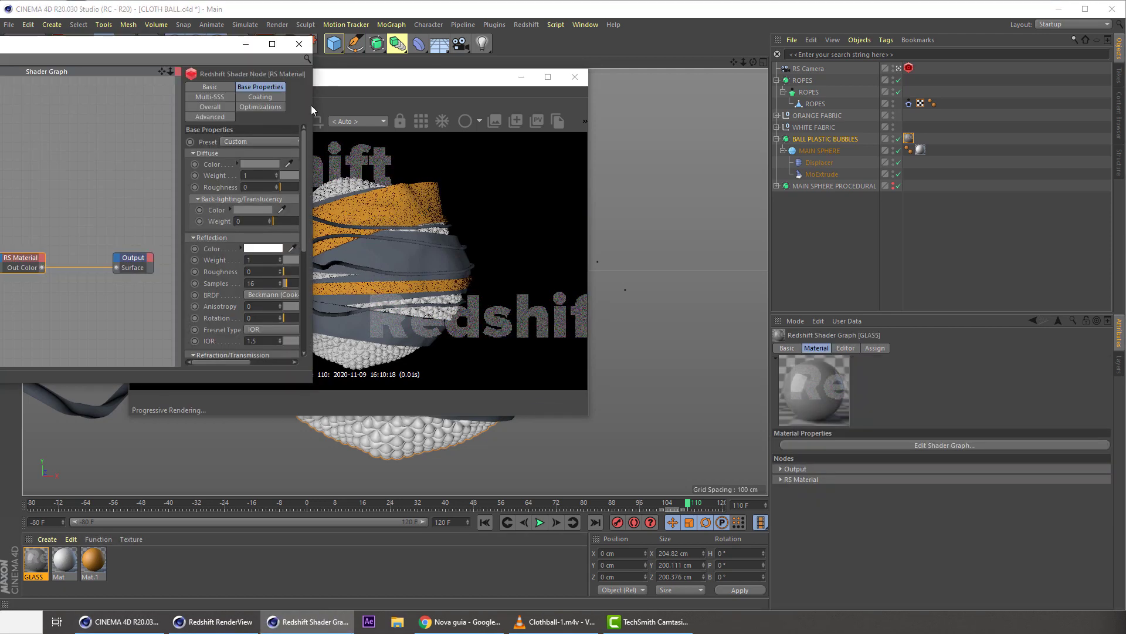
pyautogui.click(258, 141)
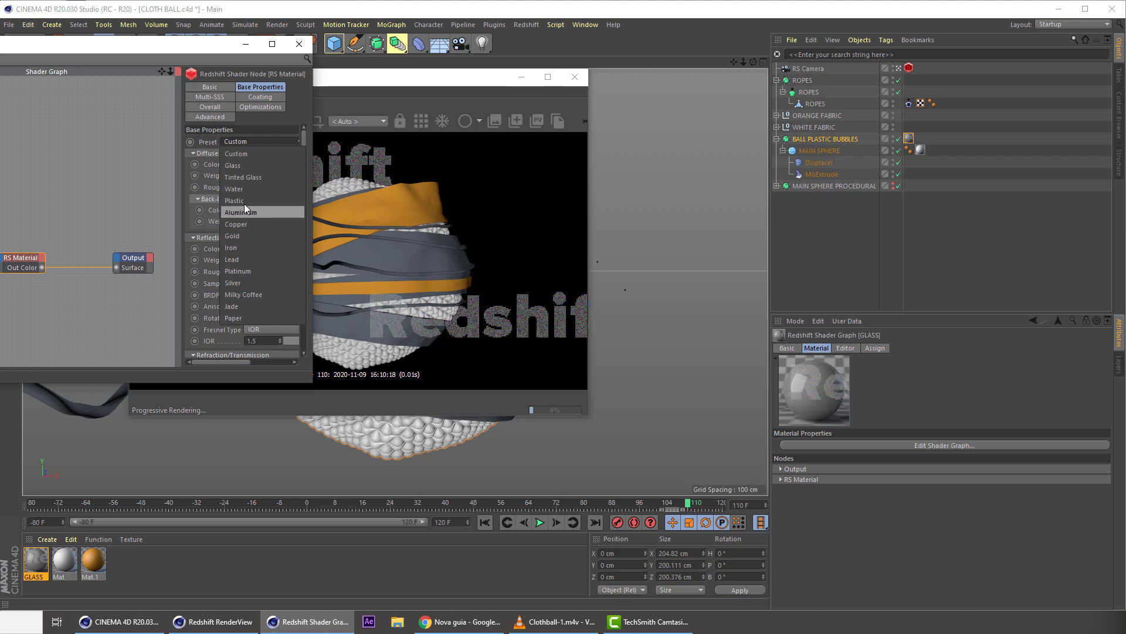
pyautogui.click(244, 167)
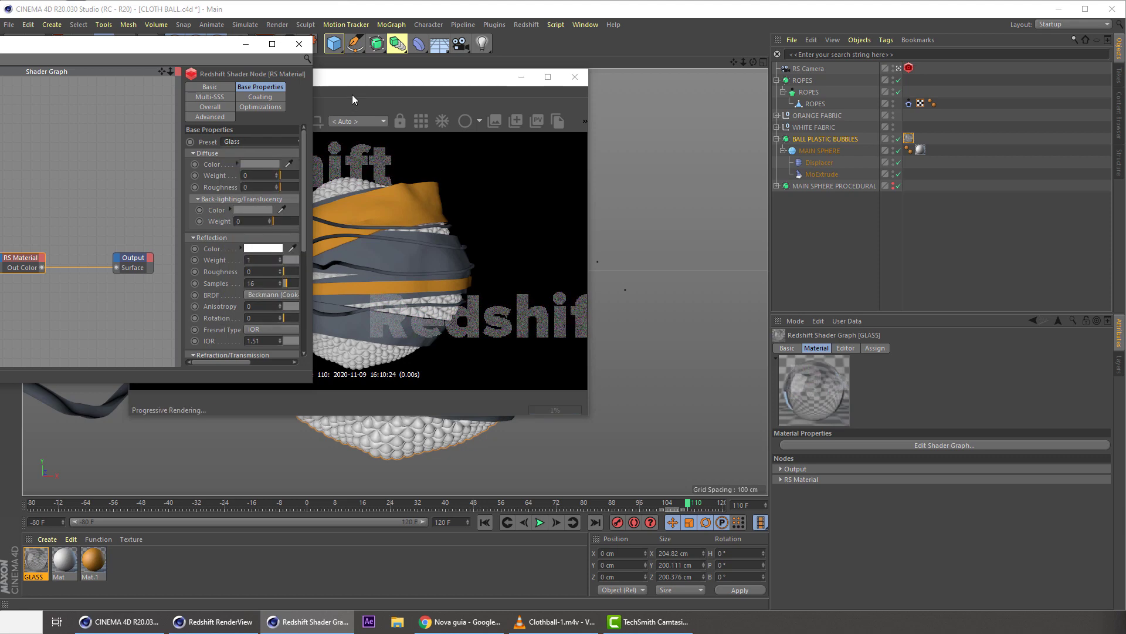
pyautogui.moveTo(463, 82); pyautogui.dragTo(462, 57)
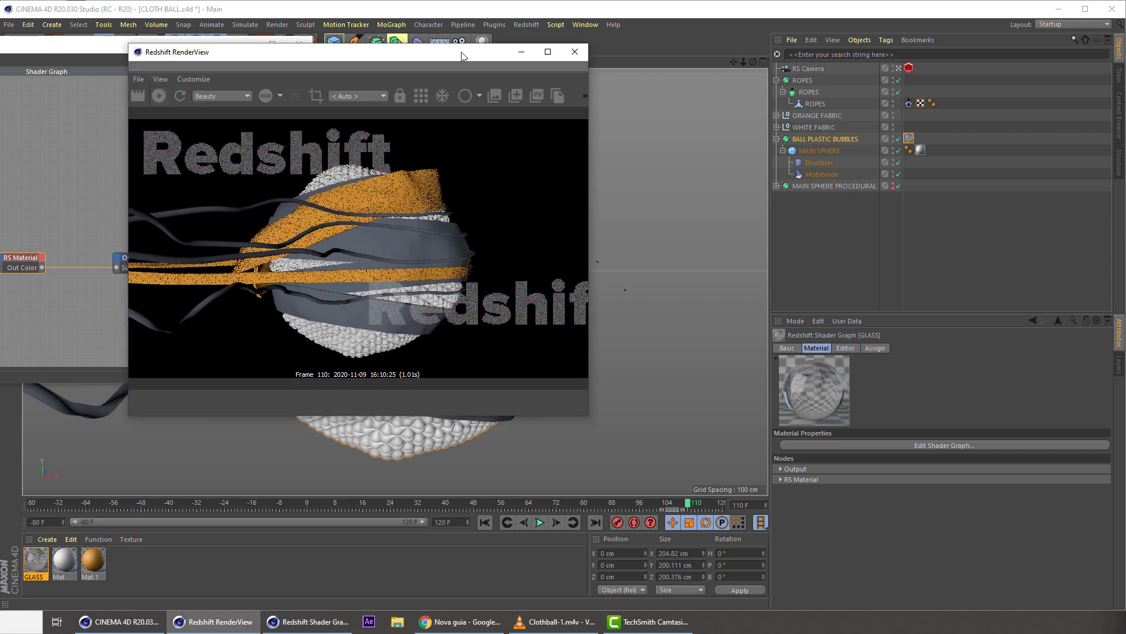
# - Delete the old white material tag from MAIN SPHERE and move the render window clear of the shader graph
pyautogui.click(920, 150)
pyautogui.press('Delete')
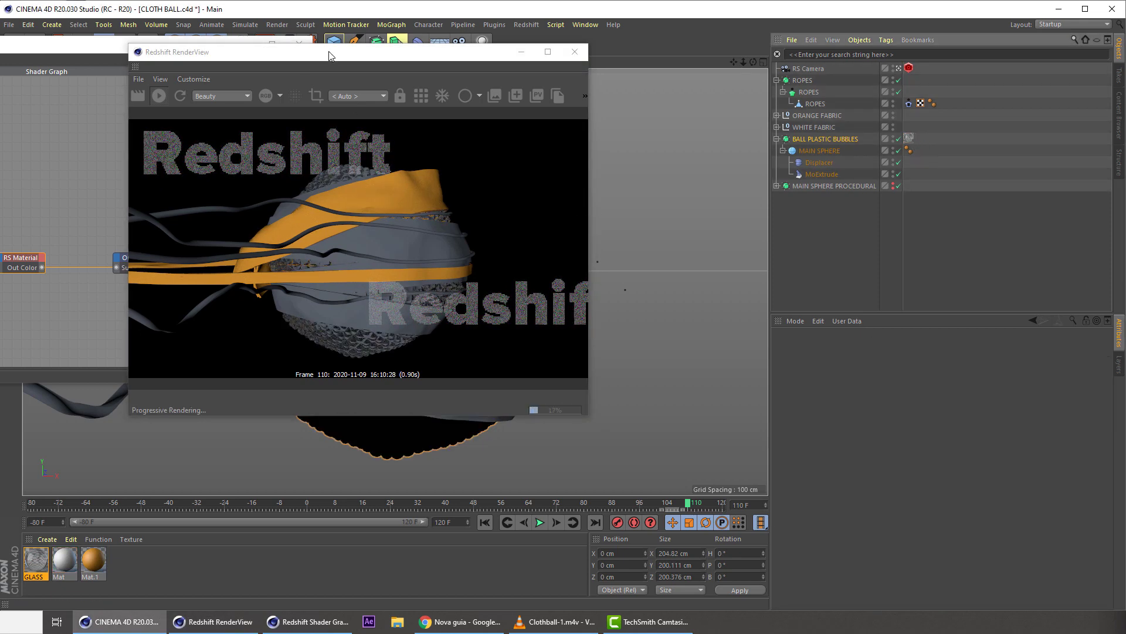
pyautogui.moveTo(347, 54); pyautogui.dragTo(601, 61)
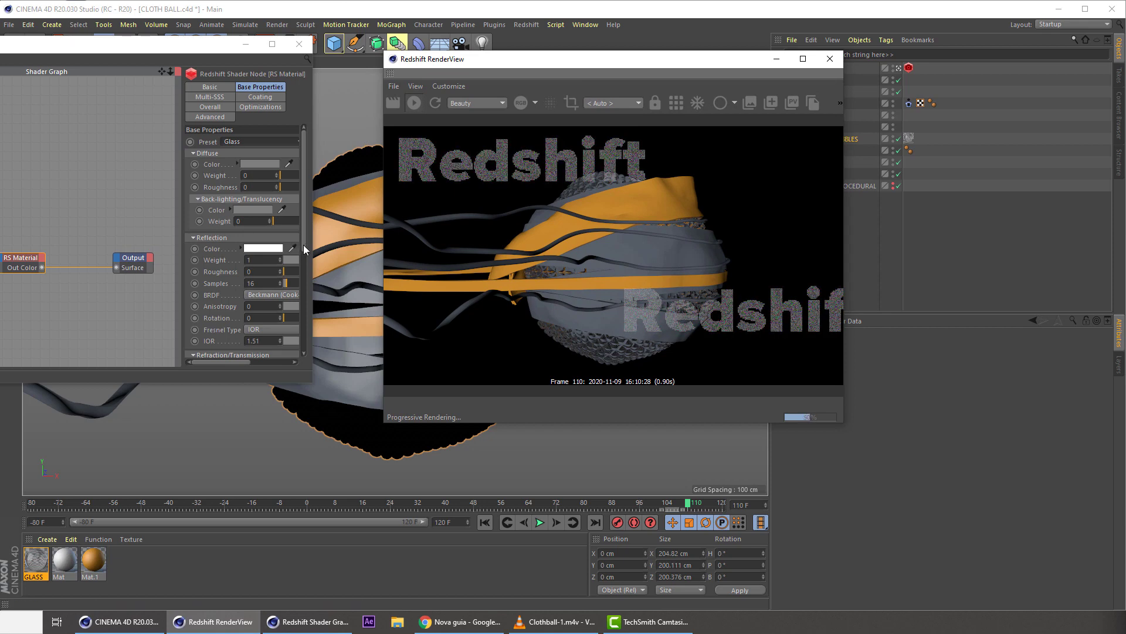
# - Try stronger dispersion on the glass refraction, then settle on a dispersion of 1
pyautogui.moveTo(304, 245); pyautogui.dragTo(301, 316)
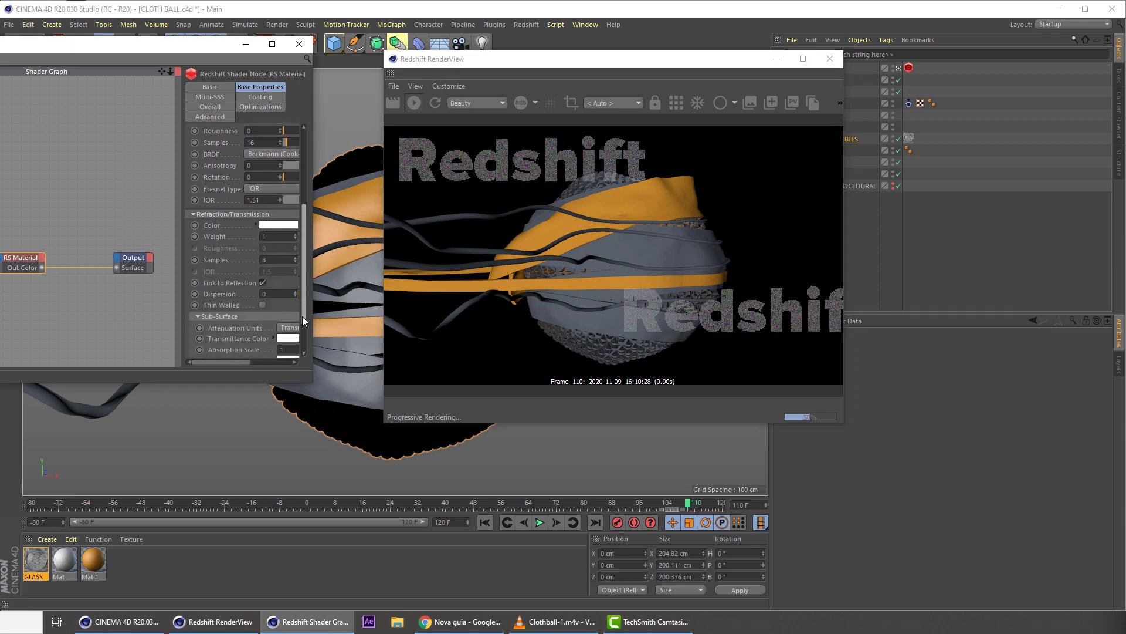
pyautogui.press('Return')
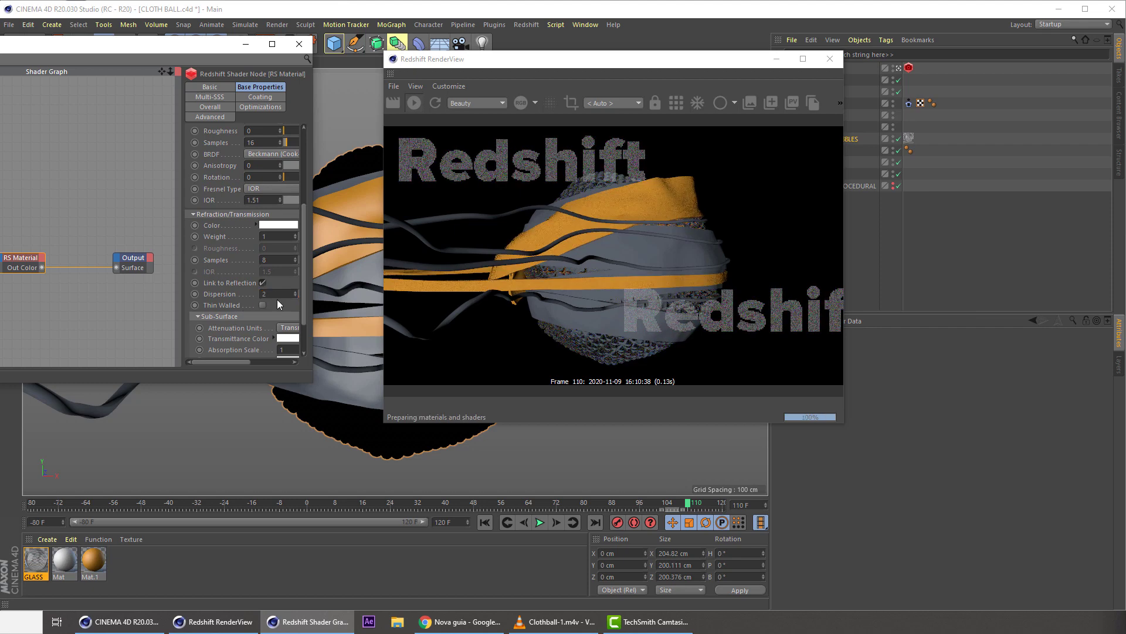
pyautogui.doubleClick(273, 293)
pyautogui.write('1')
pyautogui.press('Return')
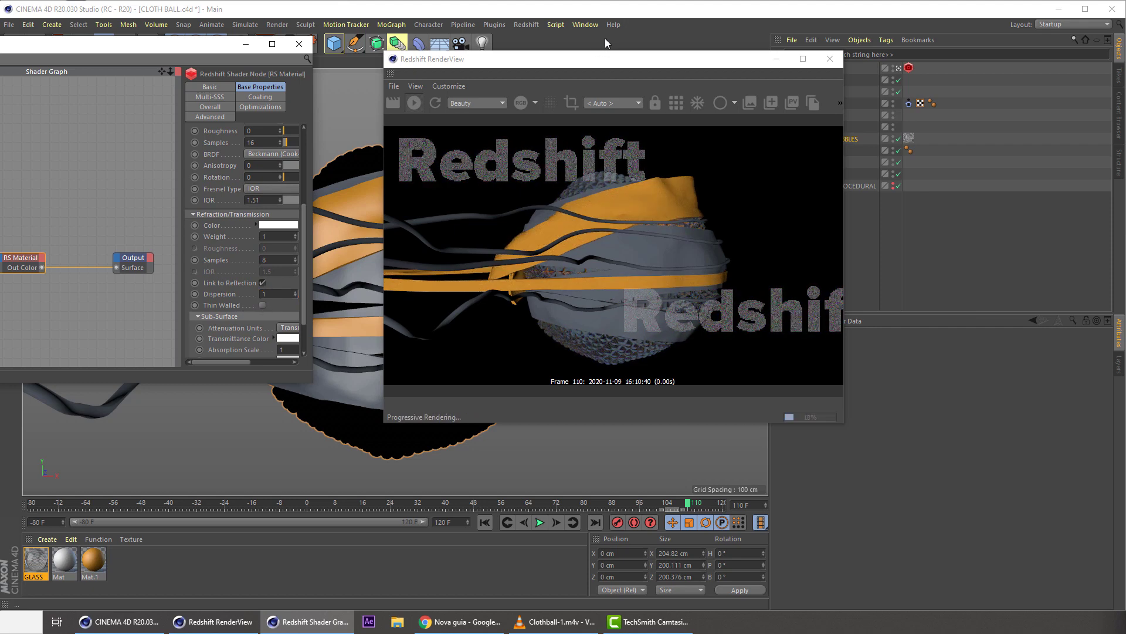
pyautogui.moveTo(605, 56); pyautogui.dragTo(418, 54)
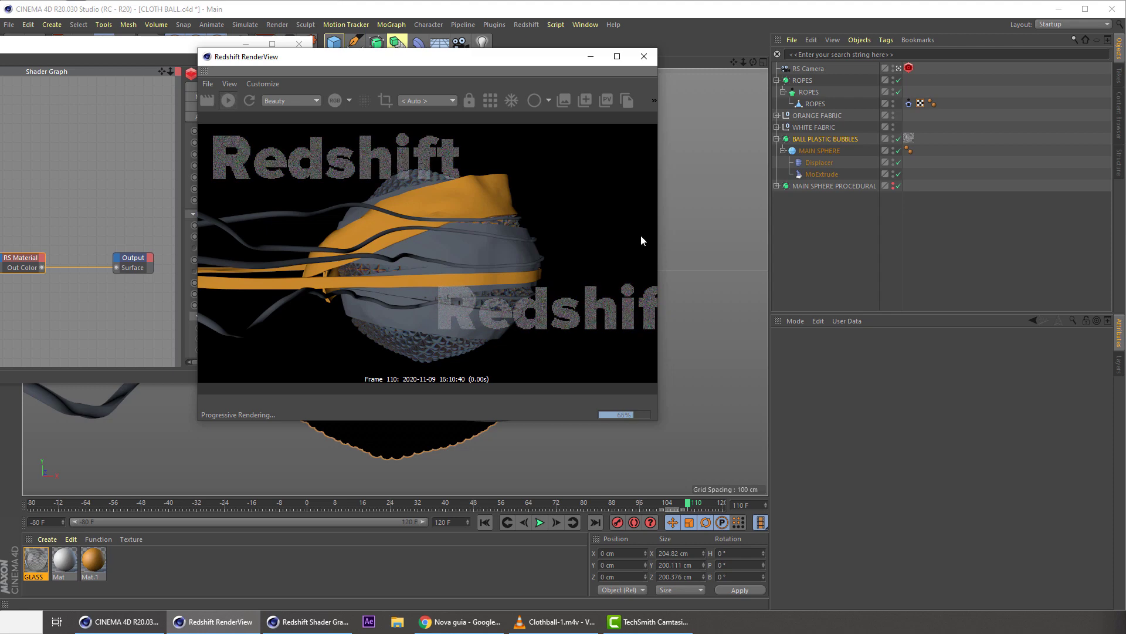
# - Add a Redshift dome light to the scene
pyautogui.click(818, 69)
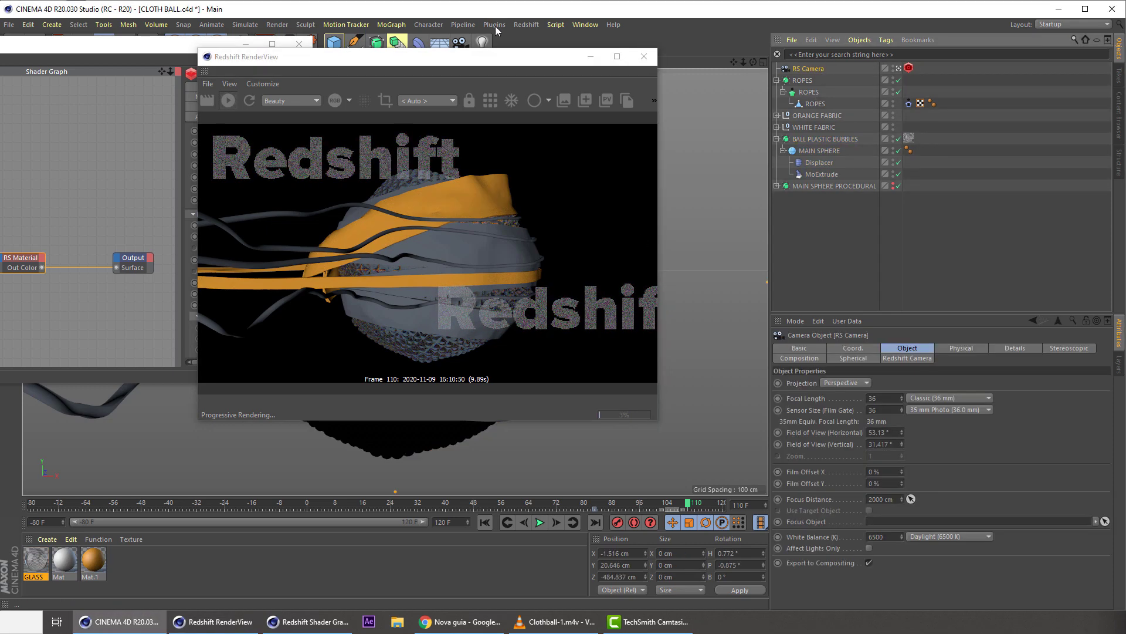
pyautogui.click(515, 24)
pyautogui.moveTo(565, 56)
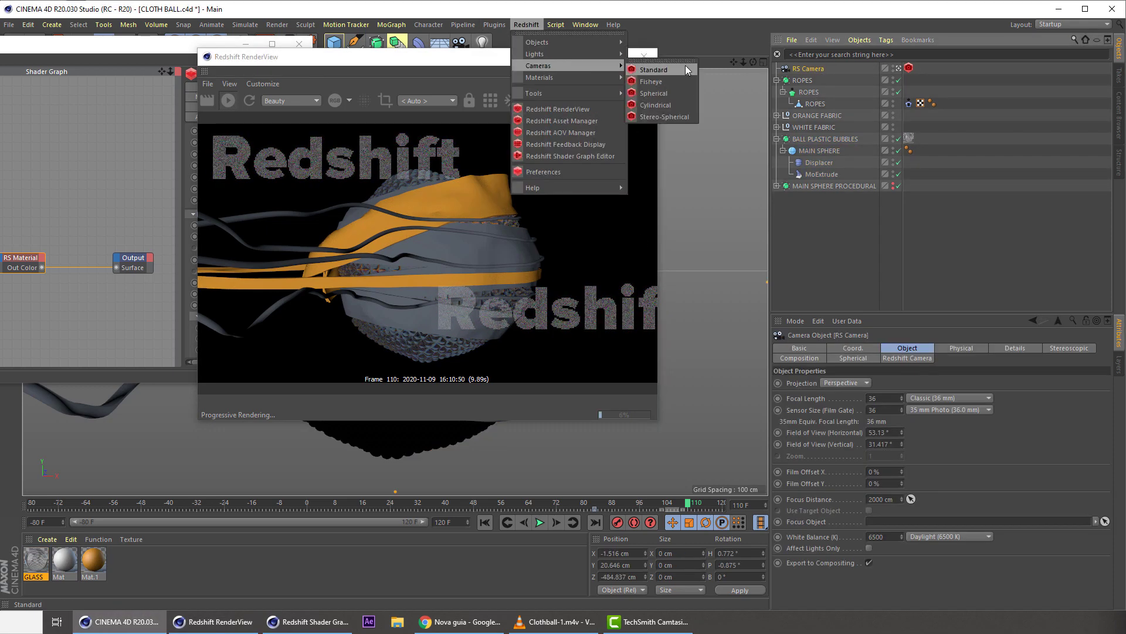
pyautogui.click(669, 104)
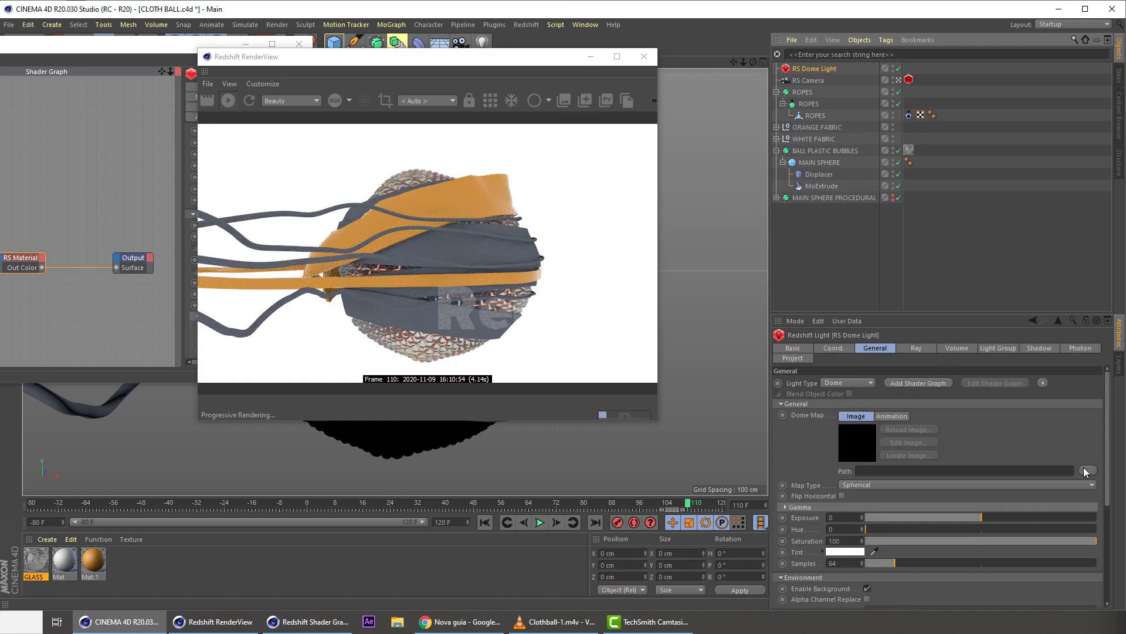
# - Load carpentry_shop_02_4k.hdr from the wharehouse HDRI folder as the dome map, without copying it to the project
pyautogui.click(1086, 471)
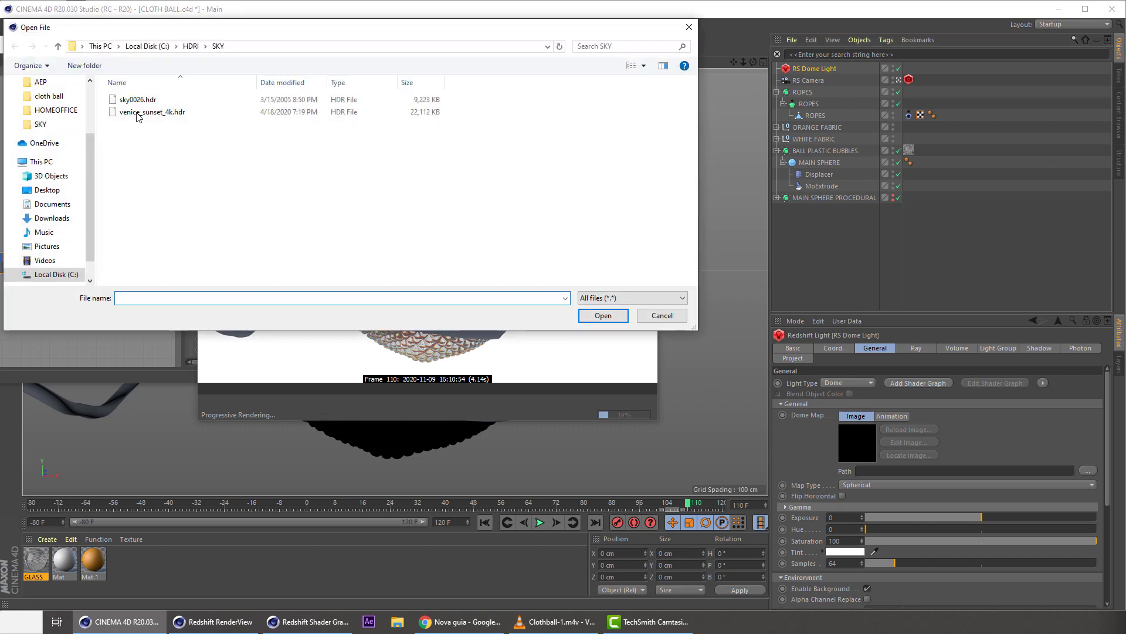
pyautogui.hotkey('alt', 'Up')
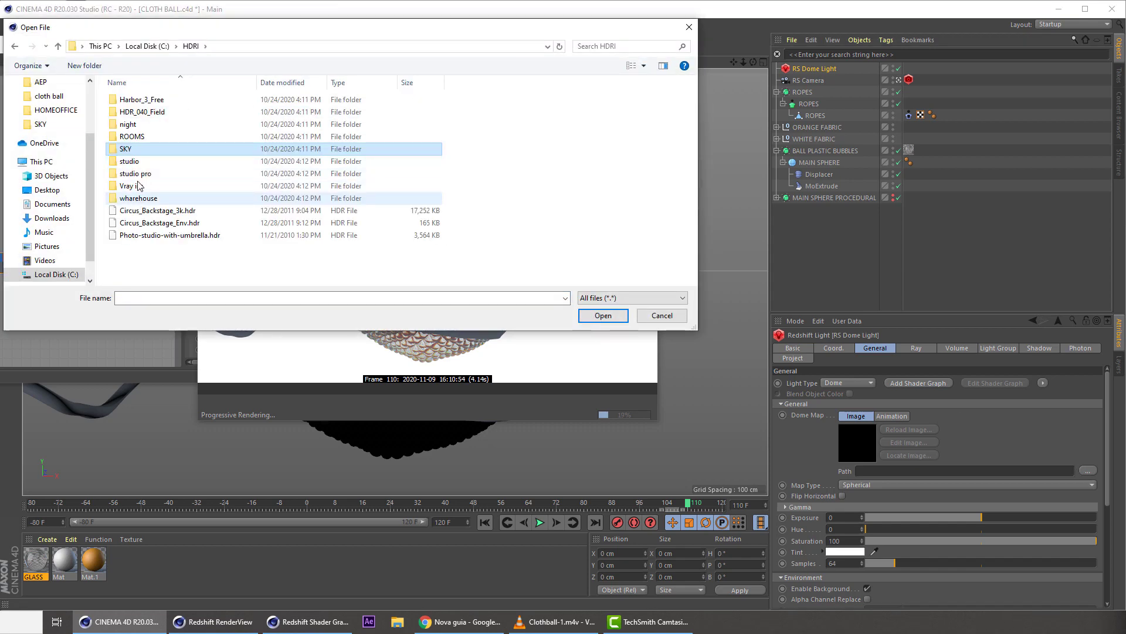
pyautogui.click(134, 162)
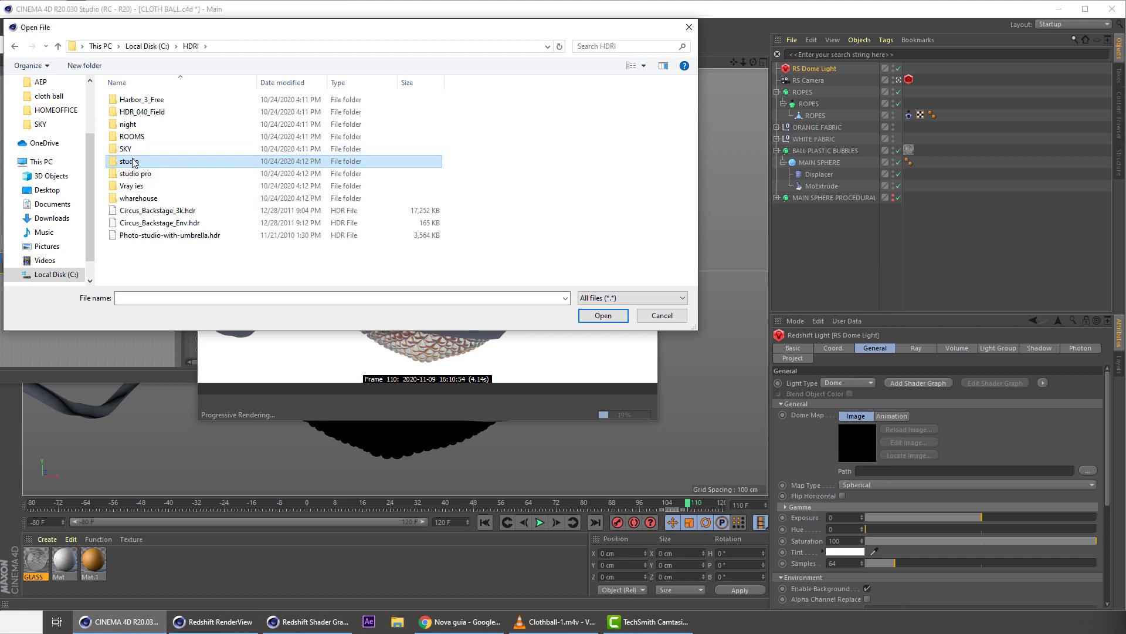
pyautogui.doubleClick(134, 163)
pyautogui.hotkey('alt', 'Up')
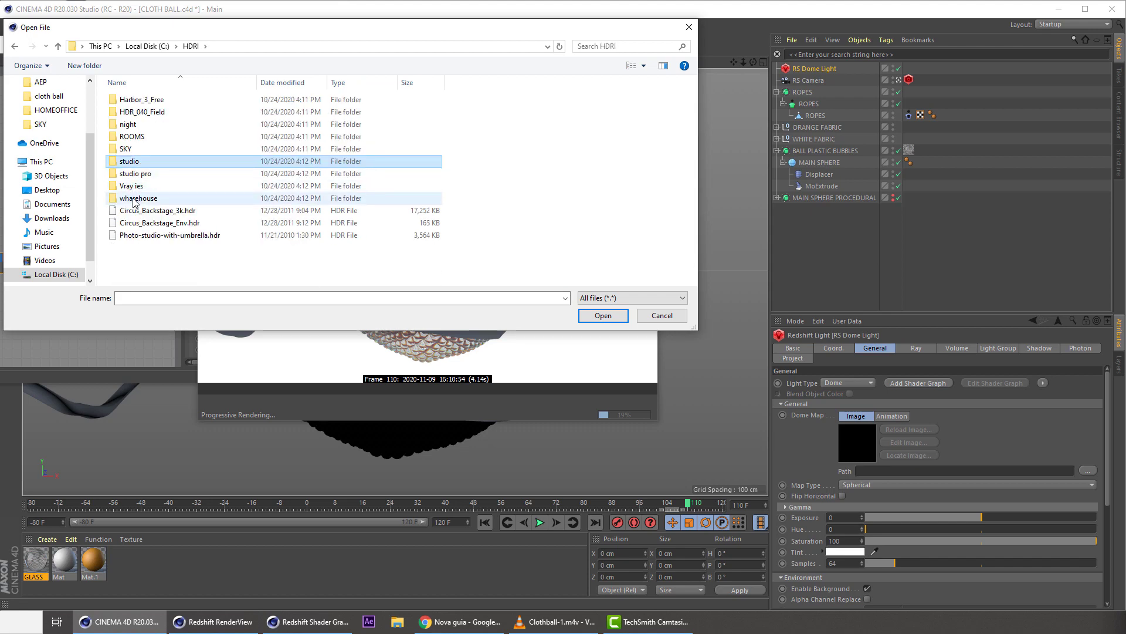
pyautogui.doubleClick(134, 199)
pyautogui.doubleClick(140, 99)
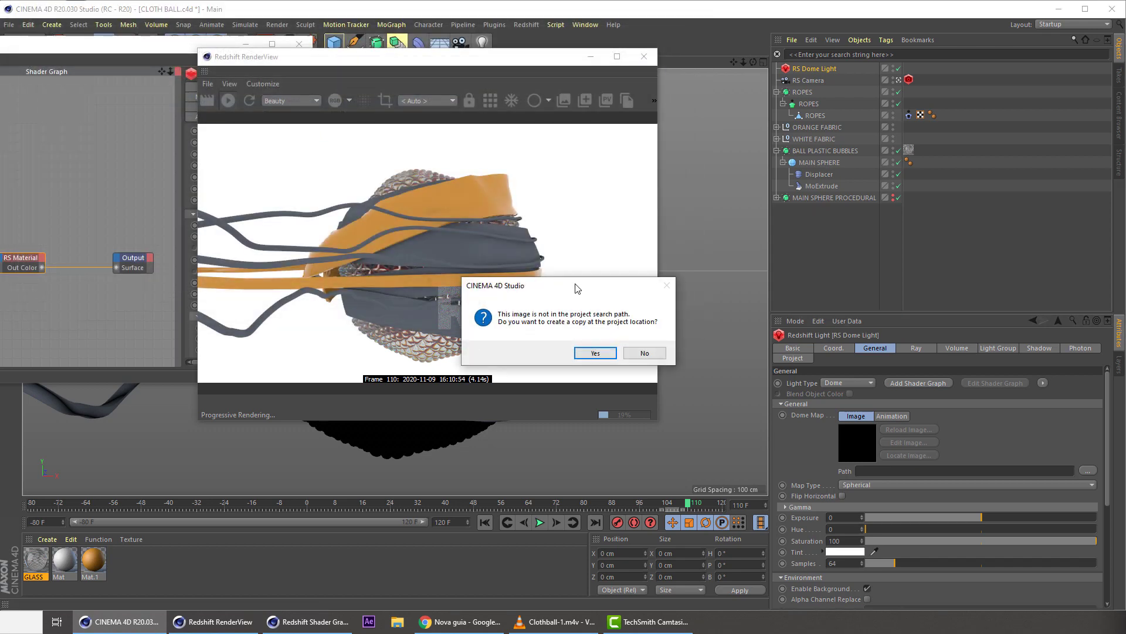
pyautogui.click(643, 353)
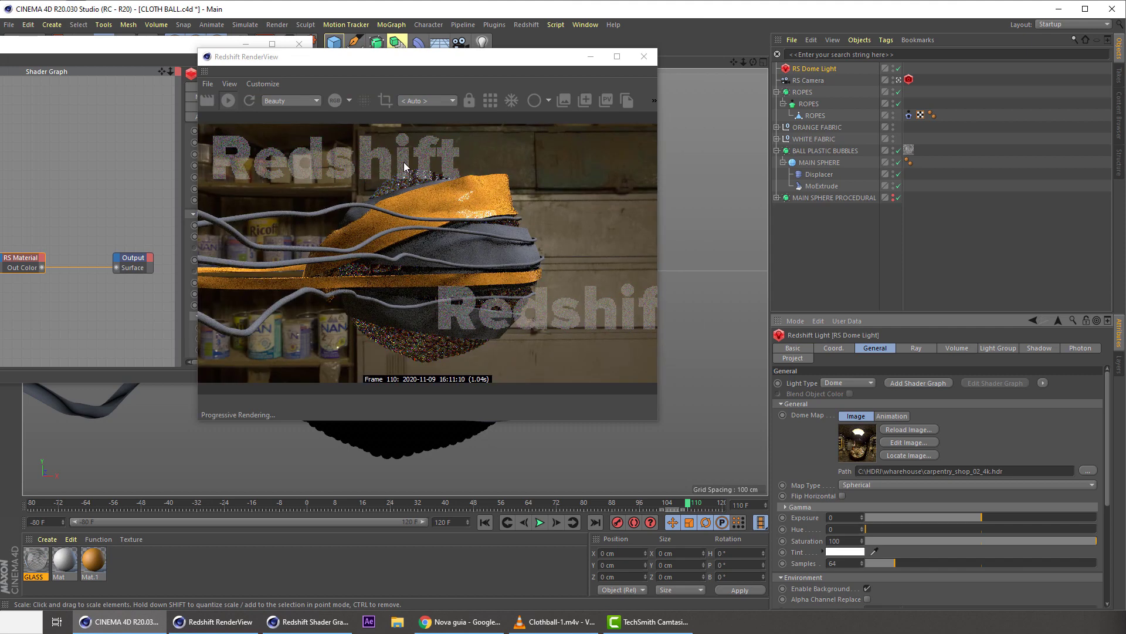
# - Disable the dome light's background and save the scene
pyautogui.moveTo(143, 49); pyautogui.dragTo(48, 96)
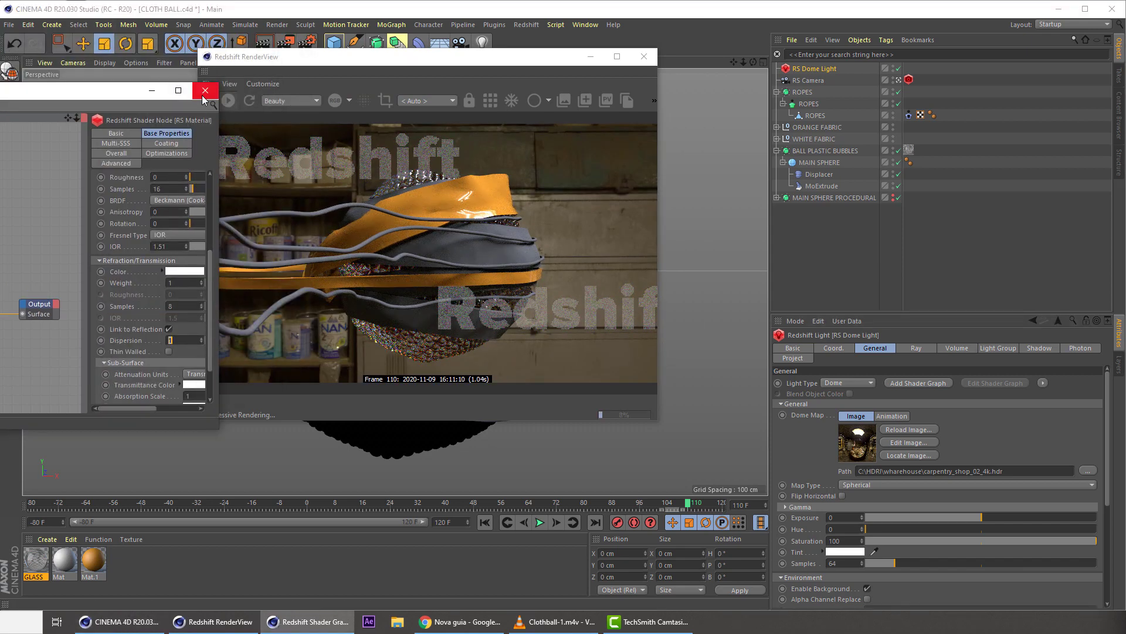
pyautogui.click(205, 91)
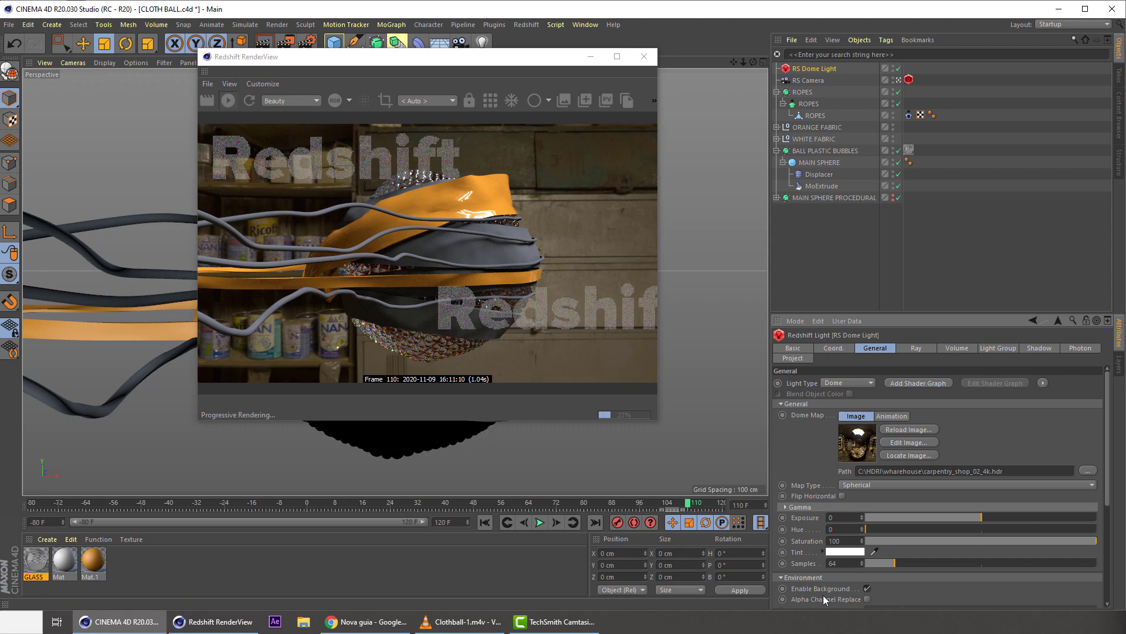
pyautogui.click(868, 589)
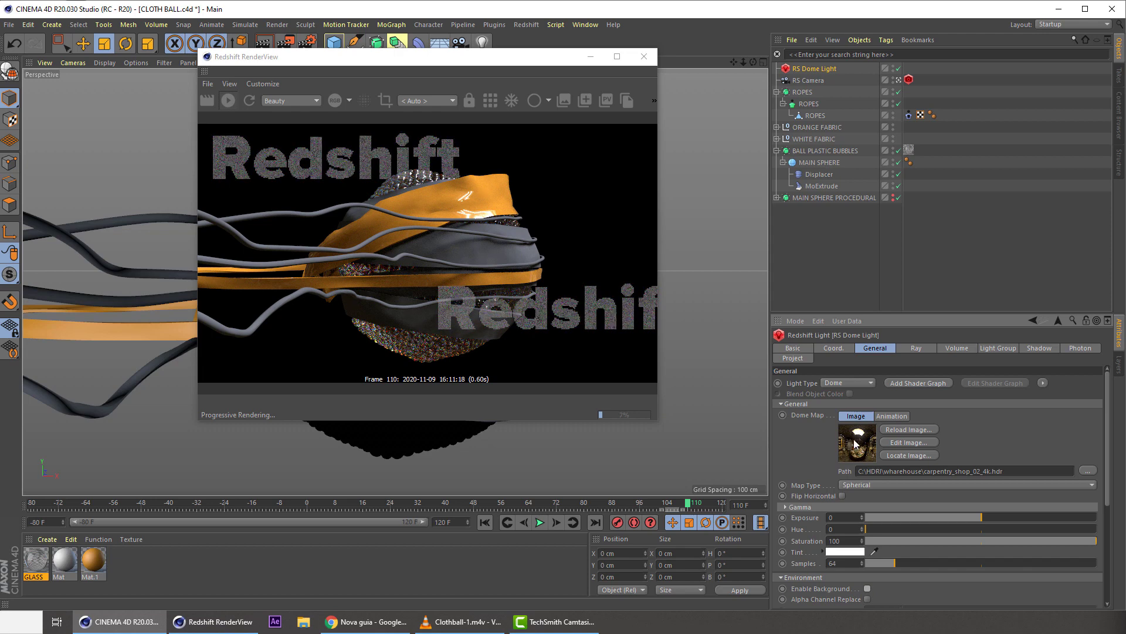
pyautogui.click(367, 176)
pyautogui.hotkey('ctrl', 's')
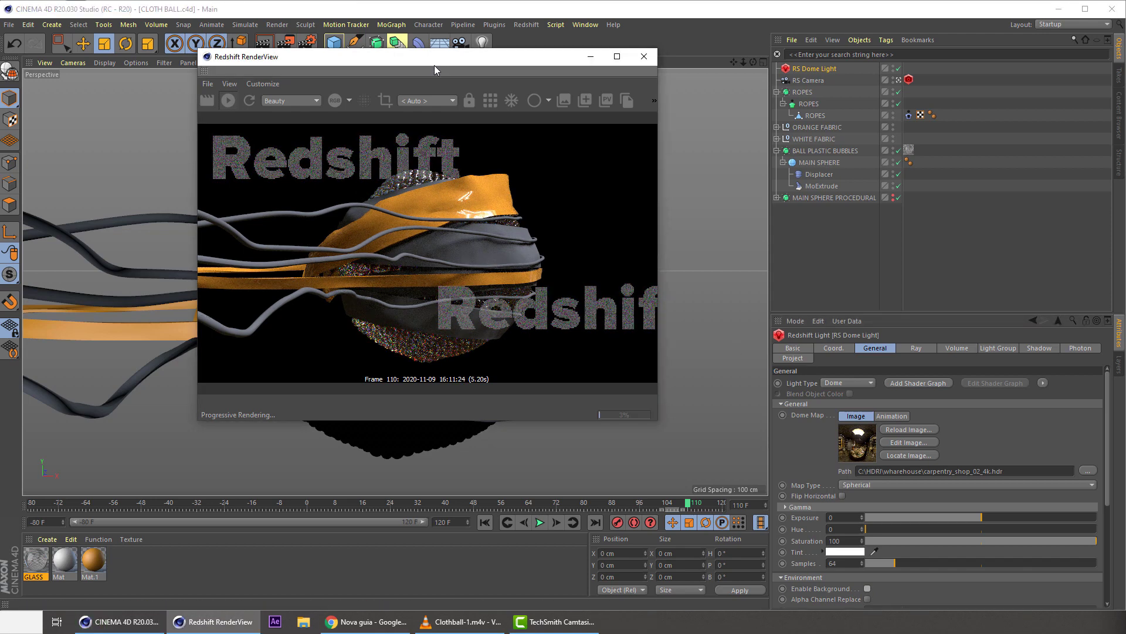
# - Add a plane primitive and rotate it to a pitch of 90° so it stands upright facing the camera
pyautogui.moveTo(434, 64); pyautogui.dragTo(433, 150)
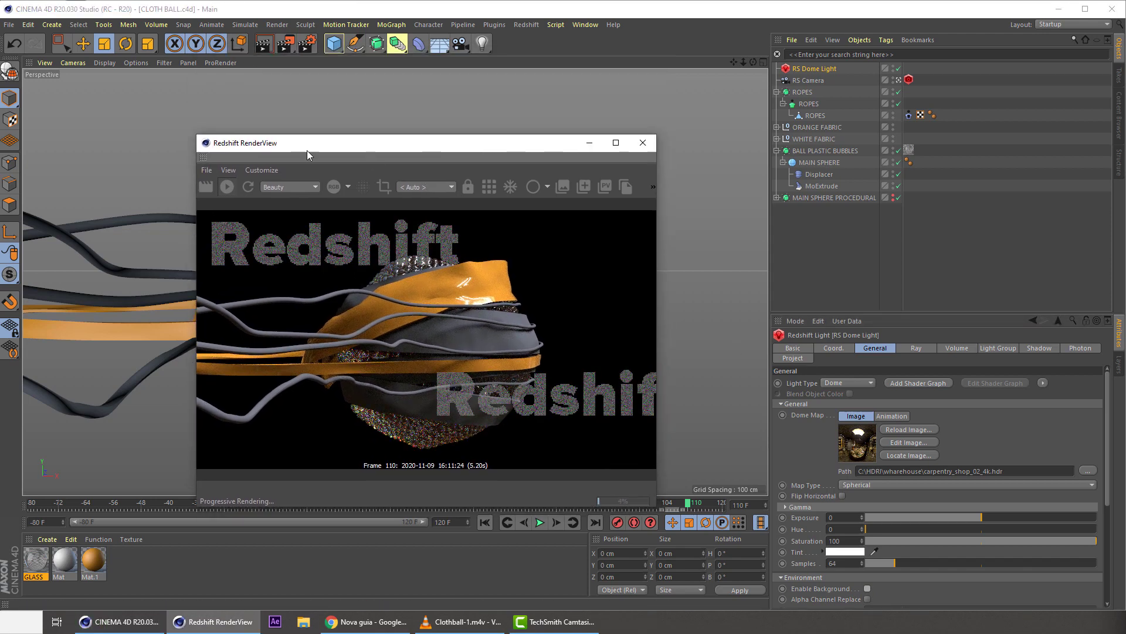
pyautogui.click(338, 49)
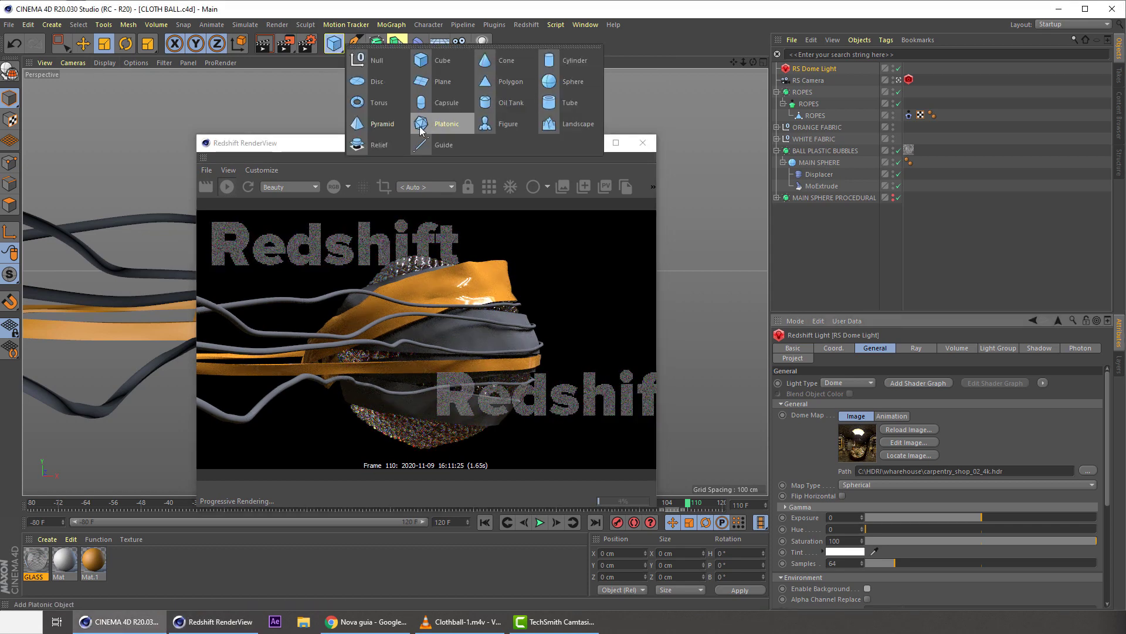
pyautogui.click(441, 81)
pyautogui.moveTo(352, 143); pyautogui.dragTo(784, 153)
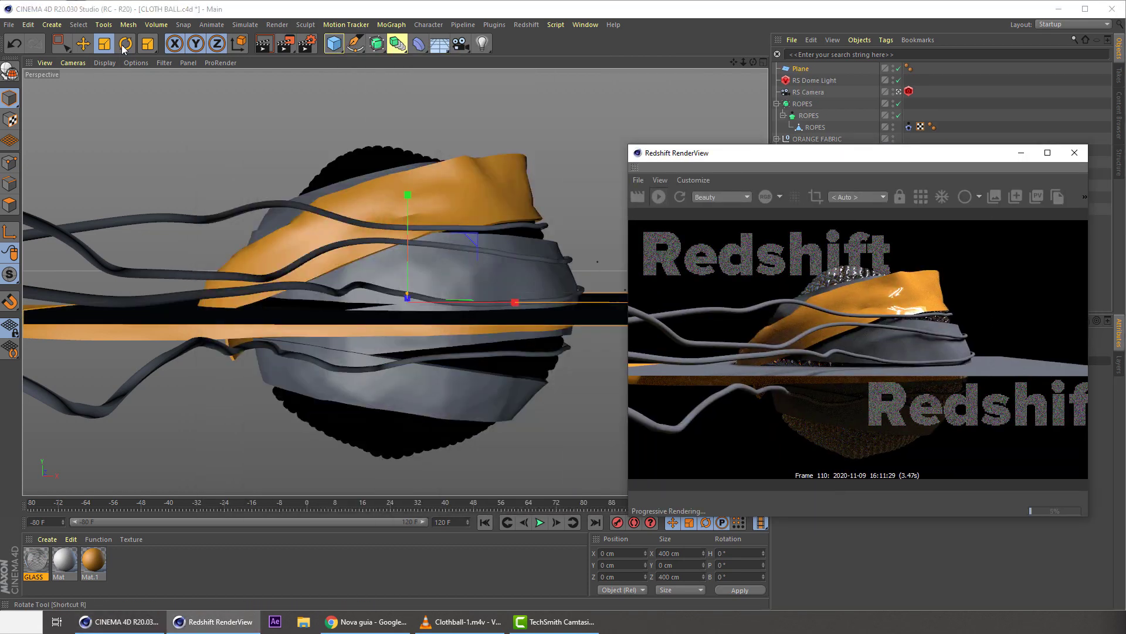
pyautogui.click(408, 229)
pyautogui.press('r')
pyautogui.moveTo(409, 252); pyautogui.dragTo(417, 372)
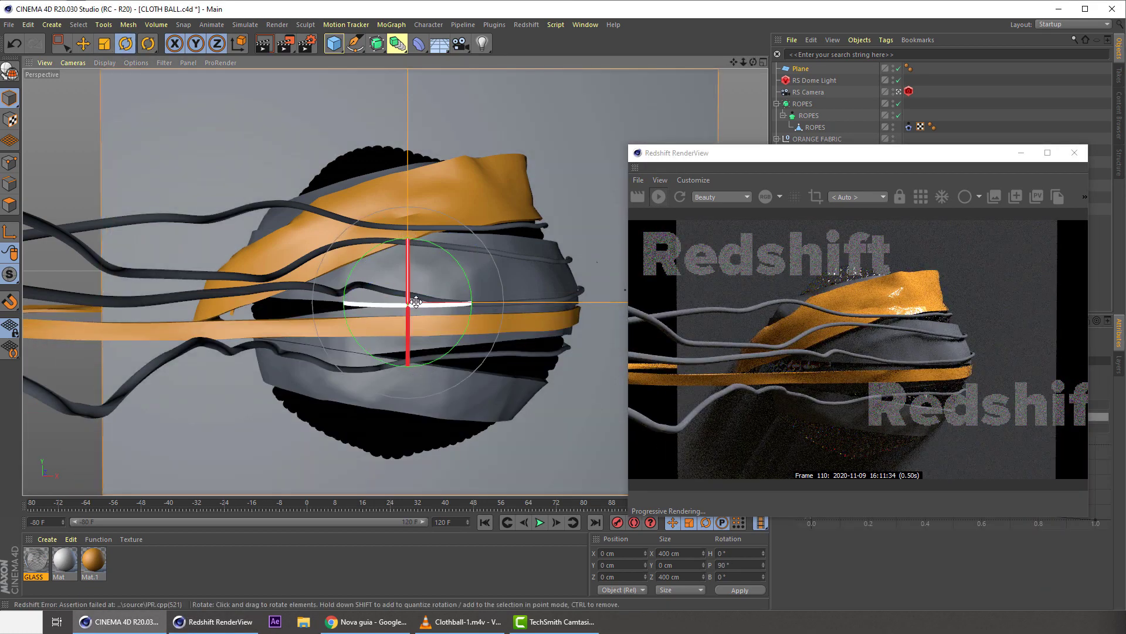
# - Lock the RenderView to RS Camera so the viewport can be orbited freely
pyautogui.click(899, 199)
pyautogui.moveTo(870, 155); pyautogui.dragTo(907, 156)
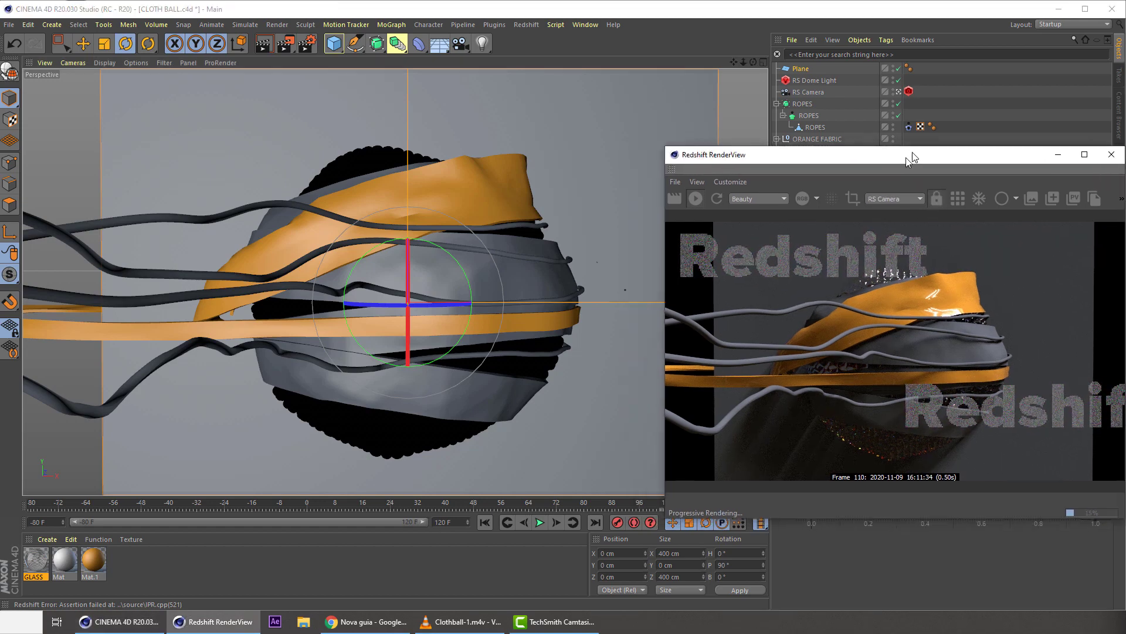
pyautogui.middleClick(559, 157)
pyautogui.middleClick(557, 157)
pyautogui.keyDown('alt'); pyautogui.moveTo(454, 197); pyautogui.dragTo(480, 237); pyautogui.keyUp('alt')
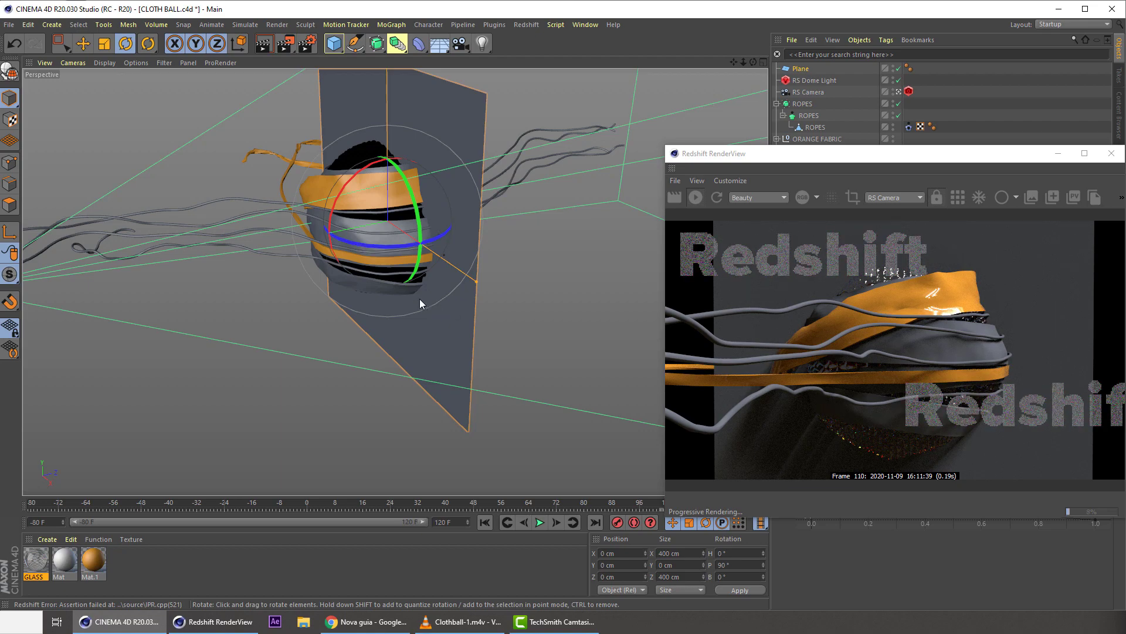
# - Move the plane back along Z behind the ball to about 606 cm
pyautogui.press('e')
pyautogui.moveTo(458, 204); pyautogui.dragTo(751, 143)
pyautogui.keyDown('alt'); pyautogui.moveTo(532, 142); pyautogui.dragTo(533, 165, button='middle'); pyautogui.keyUp('alt')
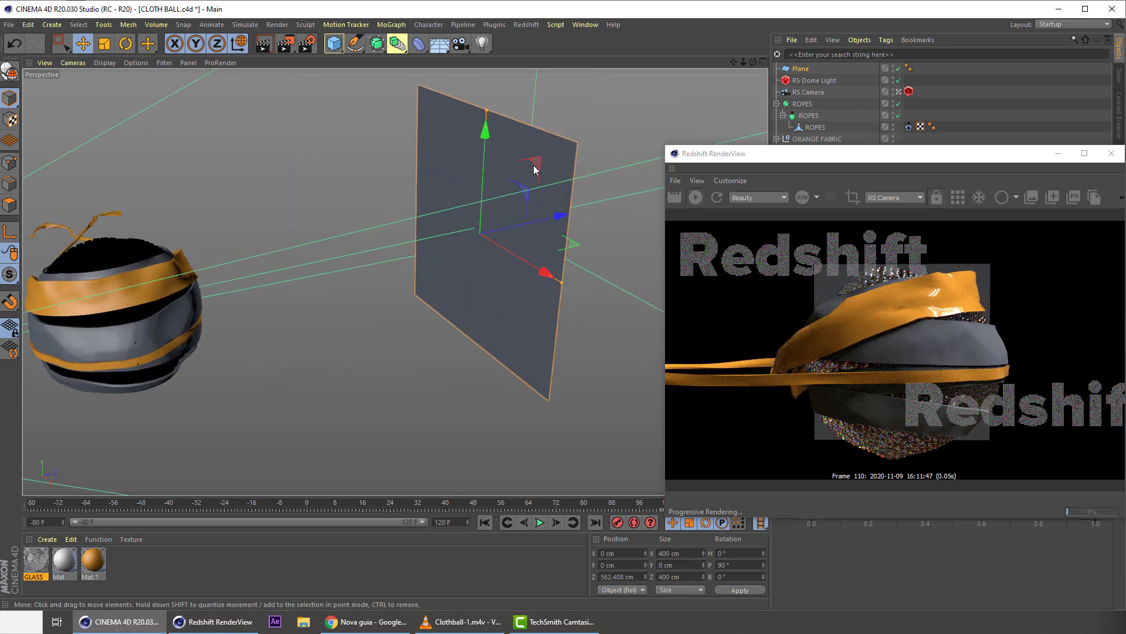
pyautogui.moveTo(530, 225); pyautogui.dragTo(557, 223)
# - Enlarge the backdrop plane to about 2119 by 1616 cm so it fills the camera's view
pyautogui.keyDown('alt'); pyautogui.moveTo(549, 237); pyautogui.dragTo(488, 298, button='right'); pyautogui.keyUp('alt')
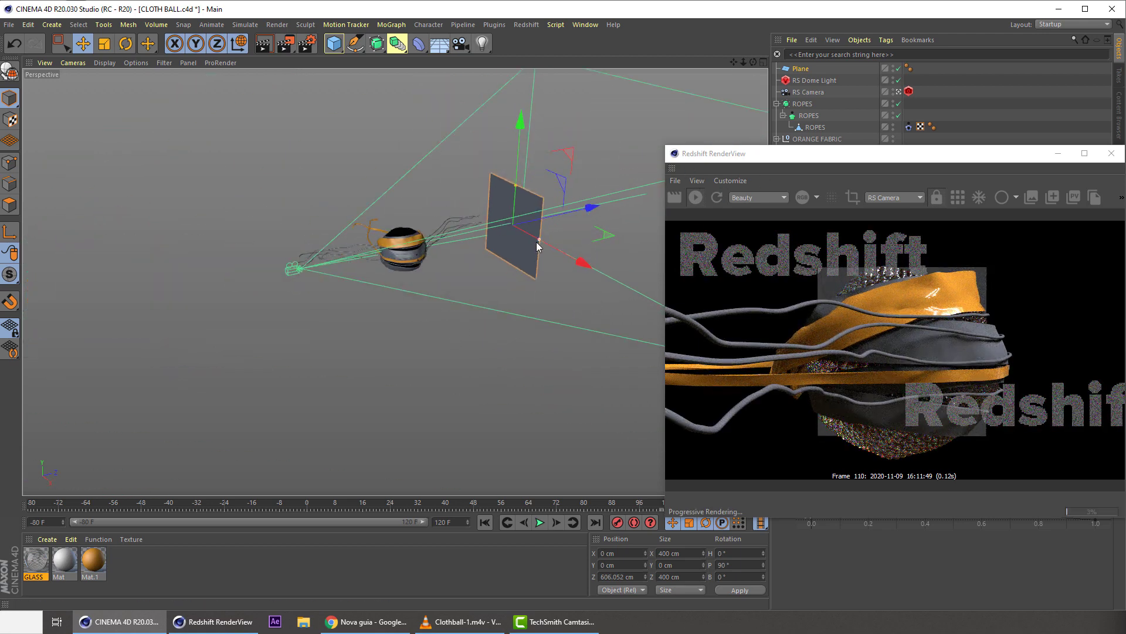
pyautogui.moveTo(539, 246); pyautogui.dragTo(666, 267)
pyautogui.moveTo(516, 185); pyautogui.dragTo(527, 52)
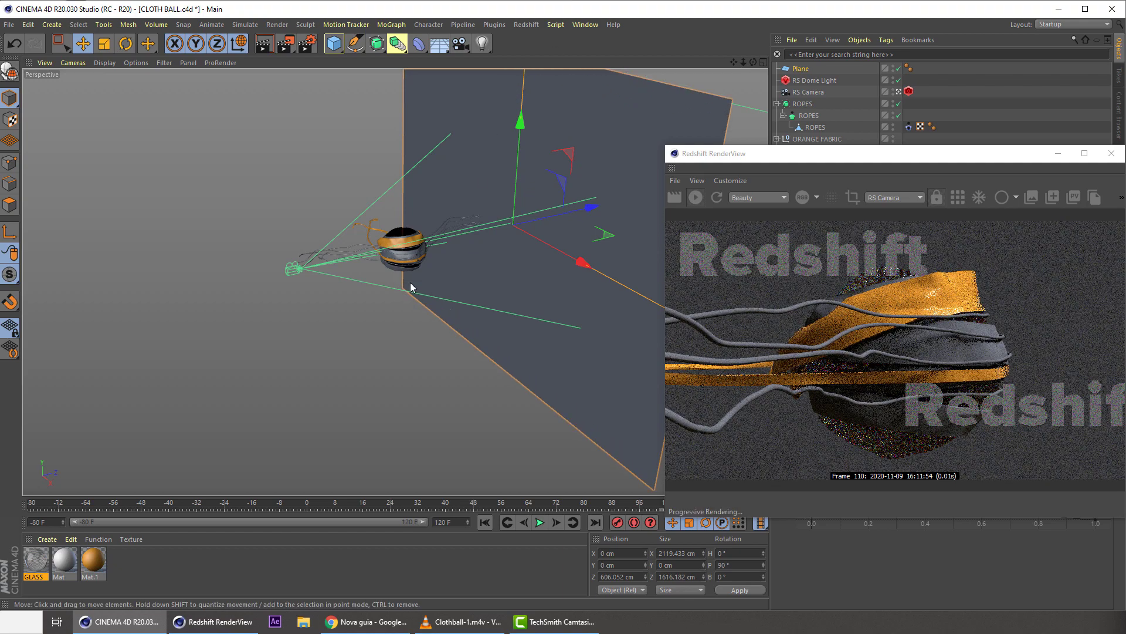
# - Create a new Redshift Material, assign it to the backdrop plane and rename it BG
pyautogui.click(47, 538)
pyautogui.moveTo(105, 415)
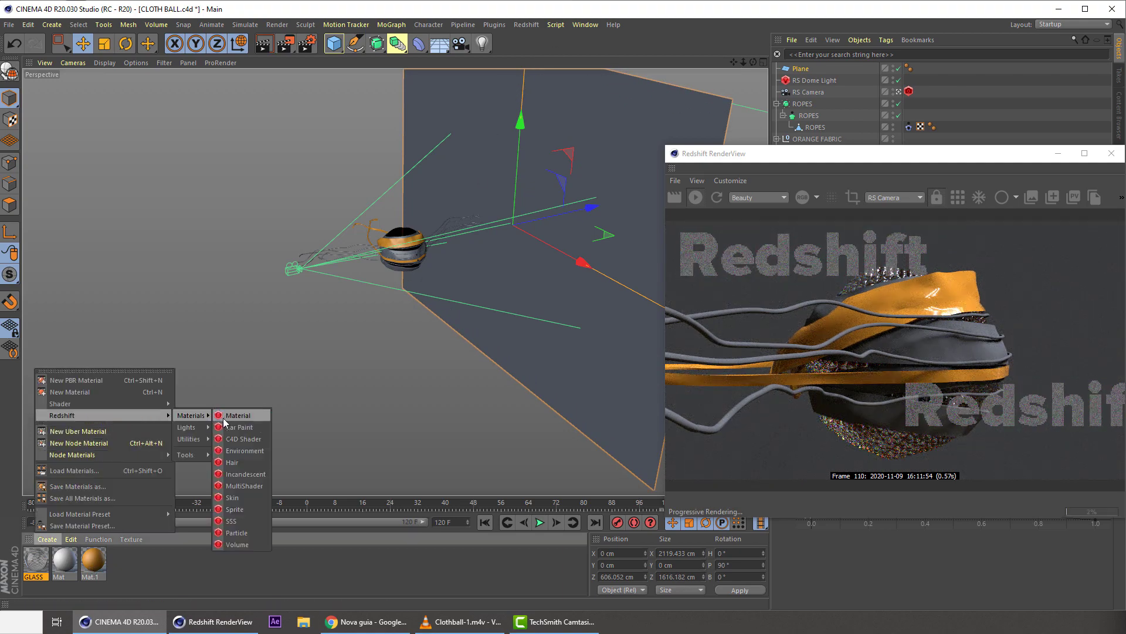
pyautogui.click(223, 415)
pyautogui.moveTo(591, 304); pyautogui.dragTo(592, 305)
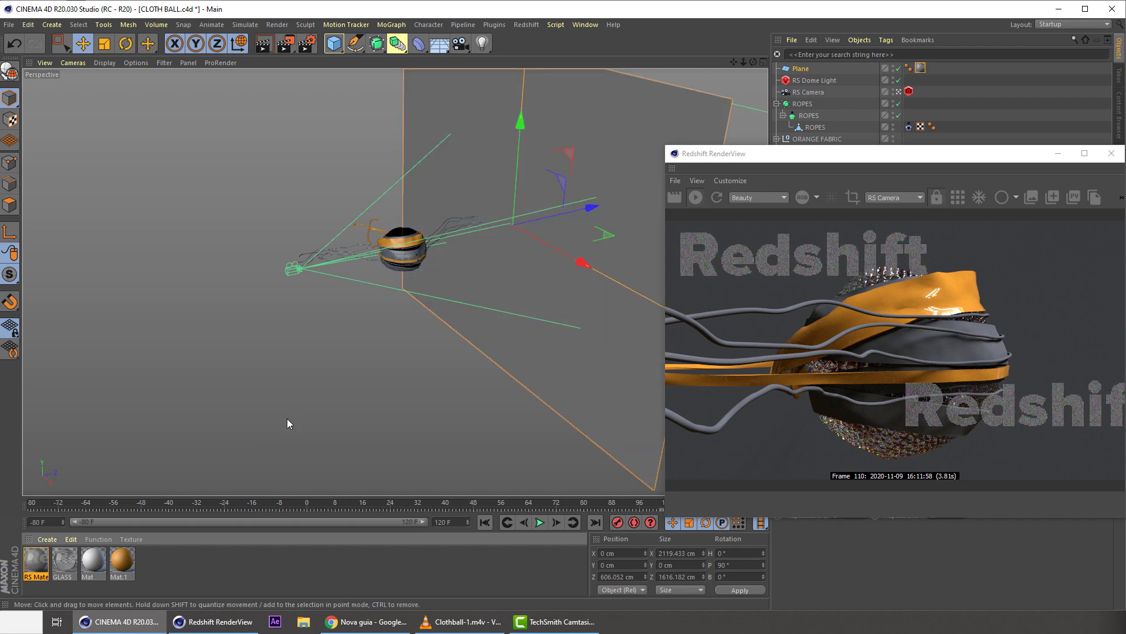
pyautogui.doubleClick(34, 576)
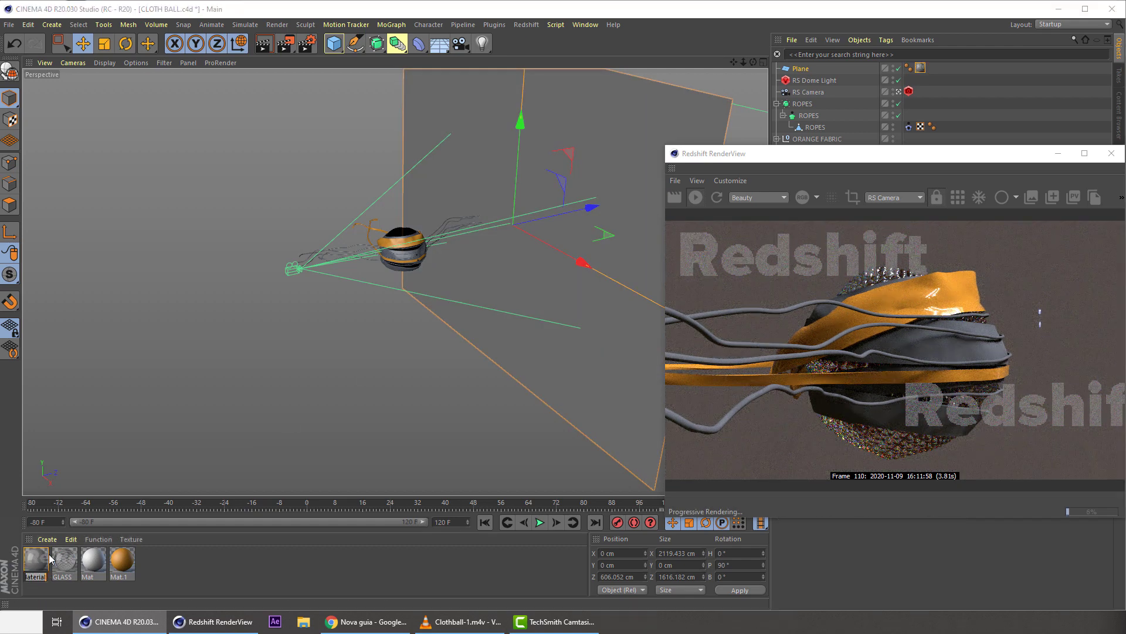
pyautogui.write('BG')
pyautogui.press('Return')
# - Set the diffuse color of the BG material to pure white in its shader graph
pyautogui.doubleClick(35, 560)
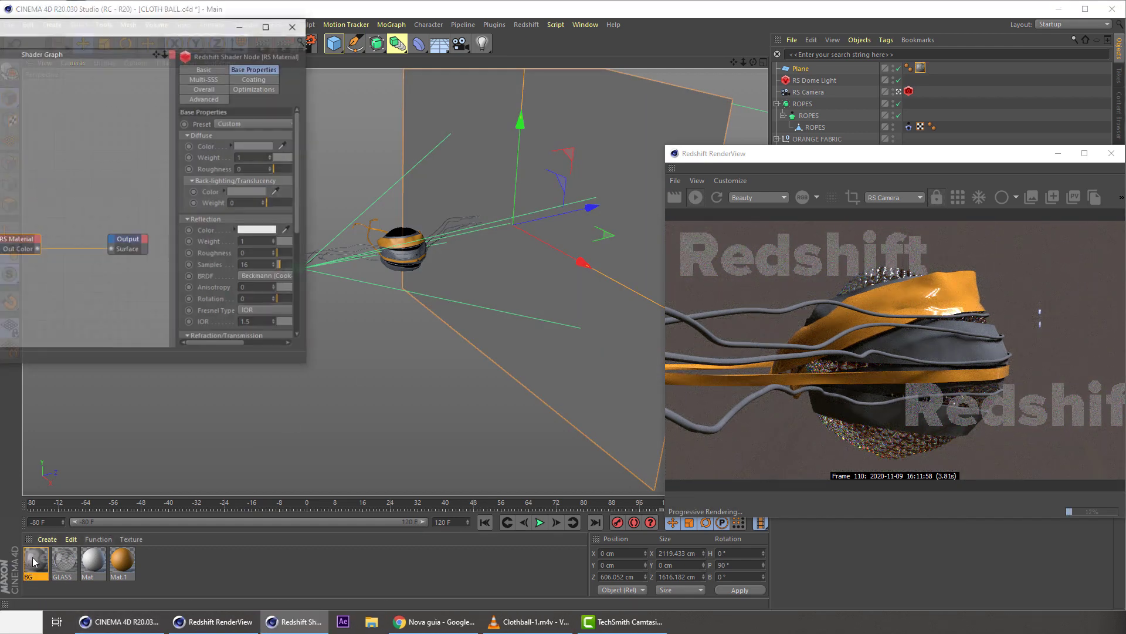
pyautogui.click(264, 146)
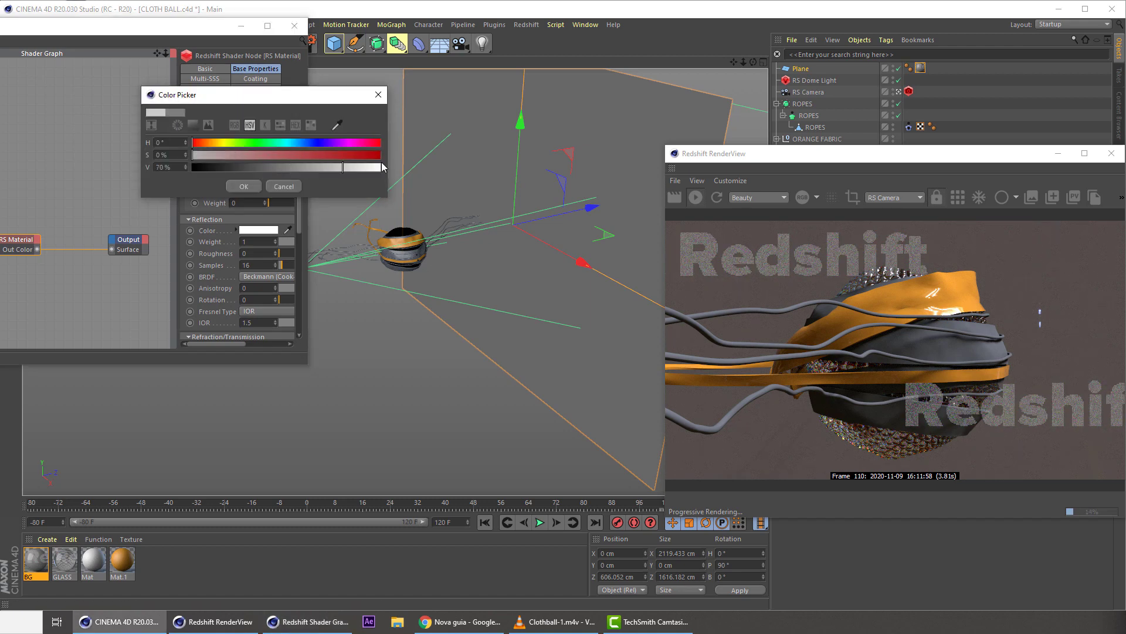
pyautogui.click(382, 167)
pyautogui.click(243, 186)
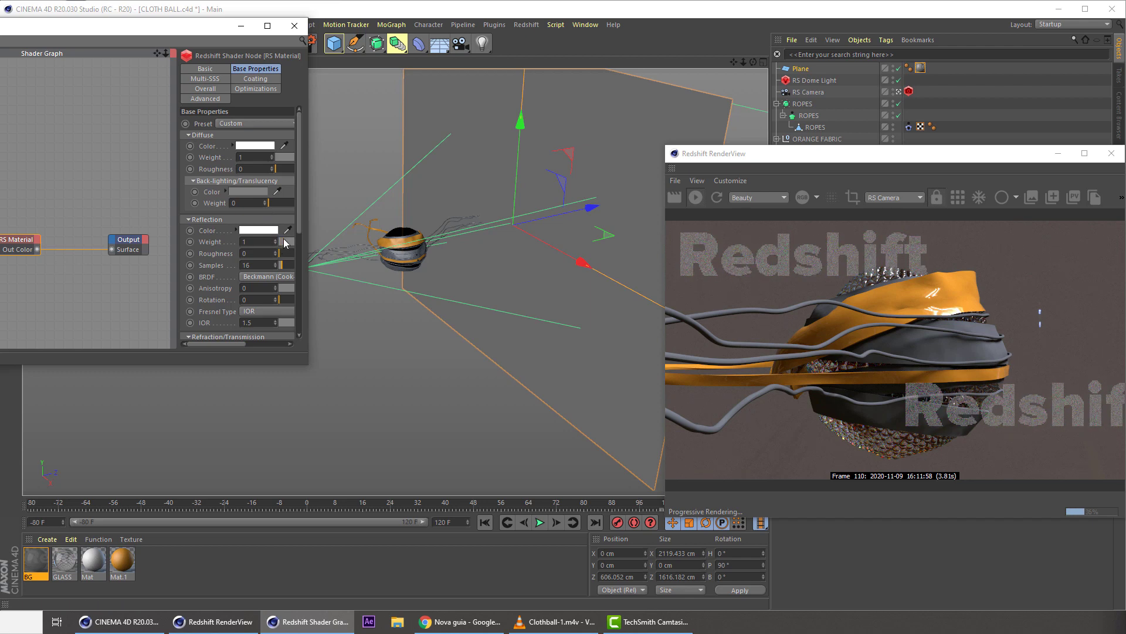
# - Set the BG material's reflection weight to 0 in its shader graph and save the scene
pyautogui.moveTo(283, 241); pyautogui.dragTo(265, 247)
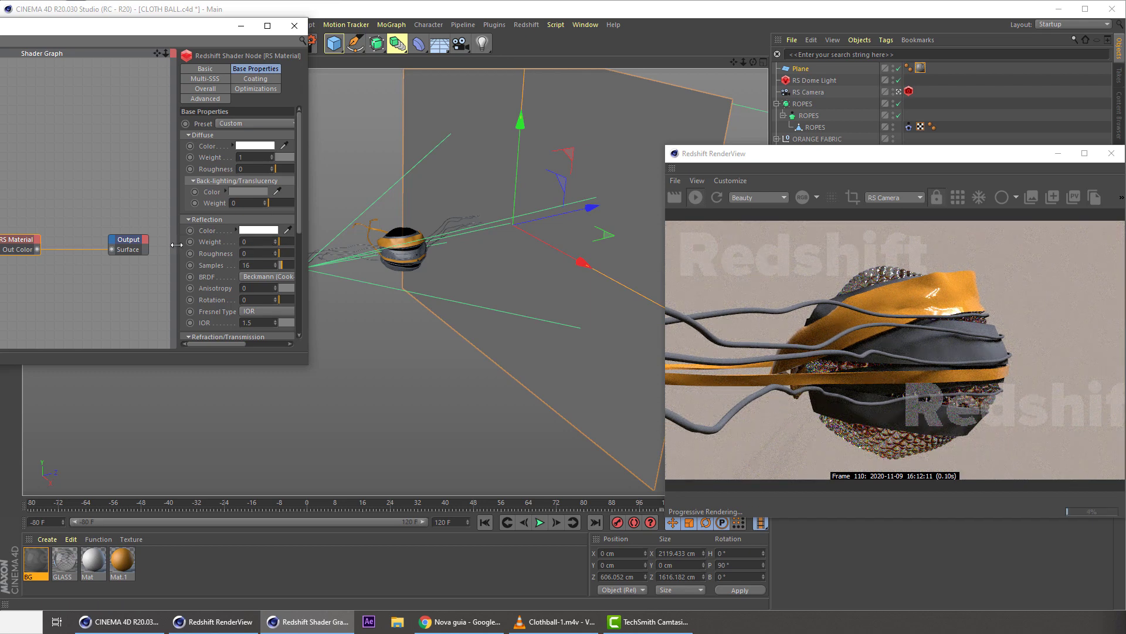
pyautogui.click(295, 26)
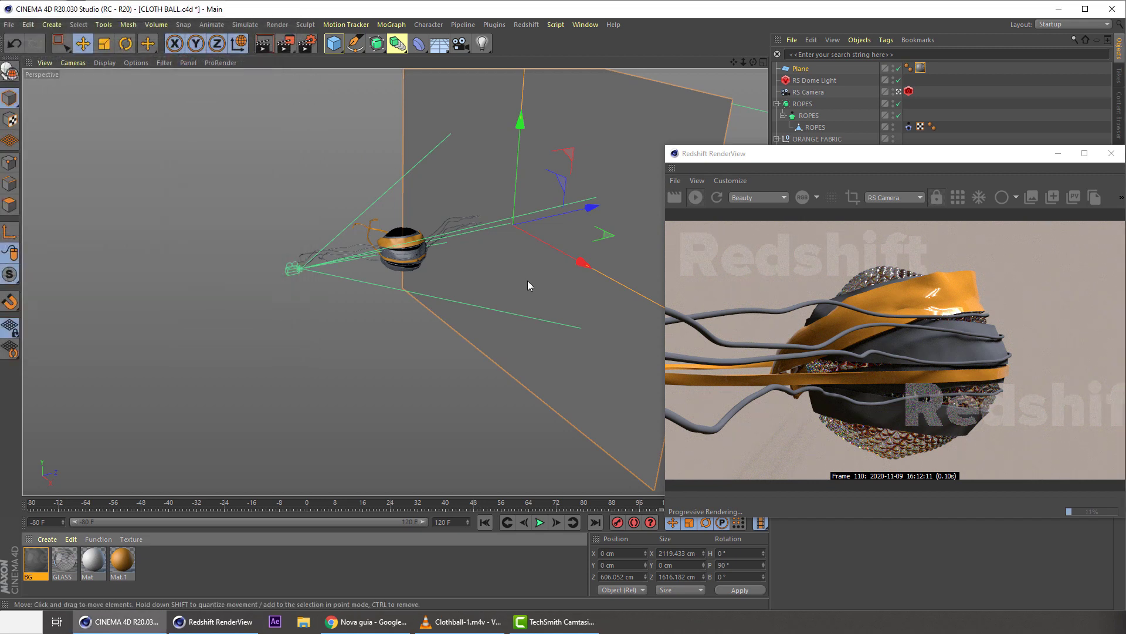
pyautogui.hotkey('ctrl', 's')
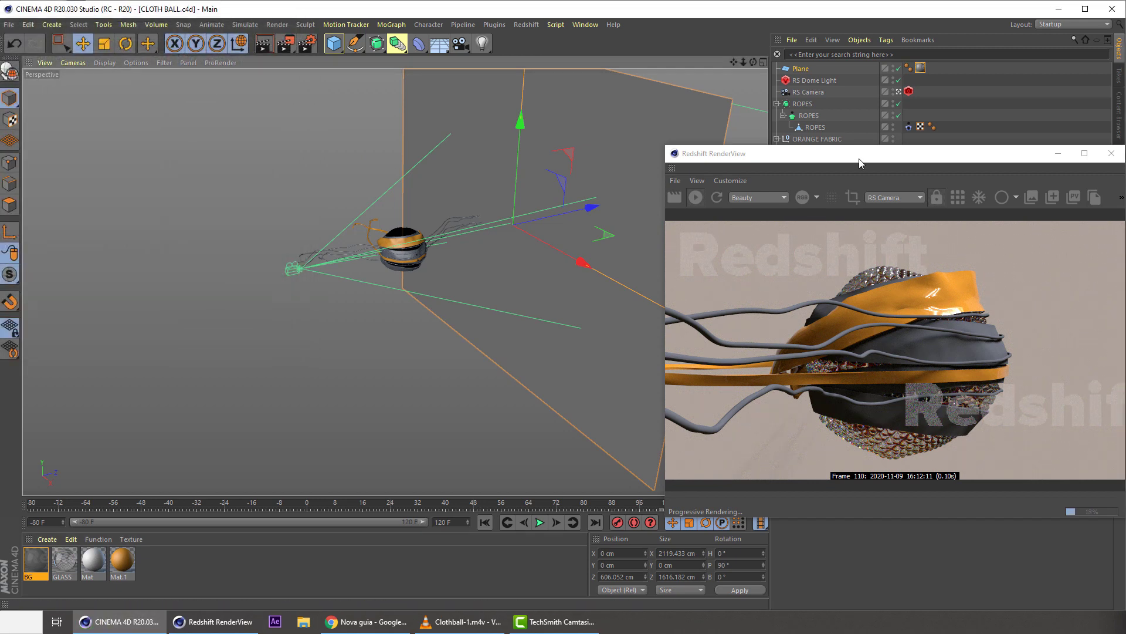
# - Move the render preview aside and switch from the perspective view to a maximized camera view
pyautogui.moveTo(849, 160); pyautogui.dragTo(759, 152)
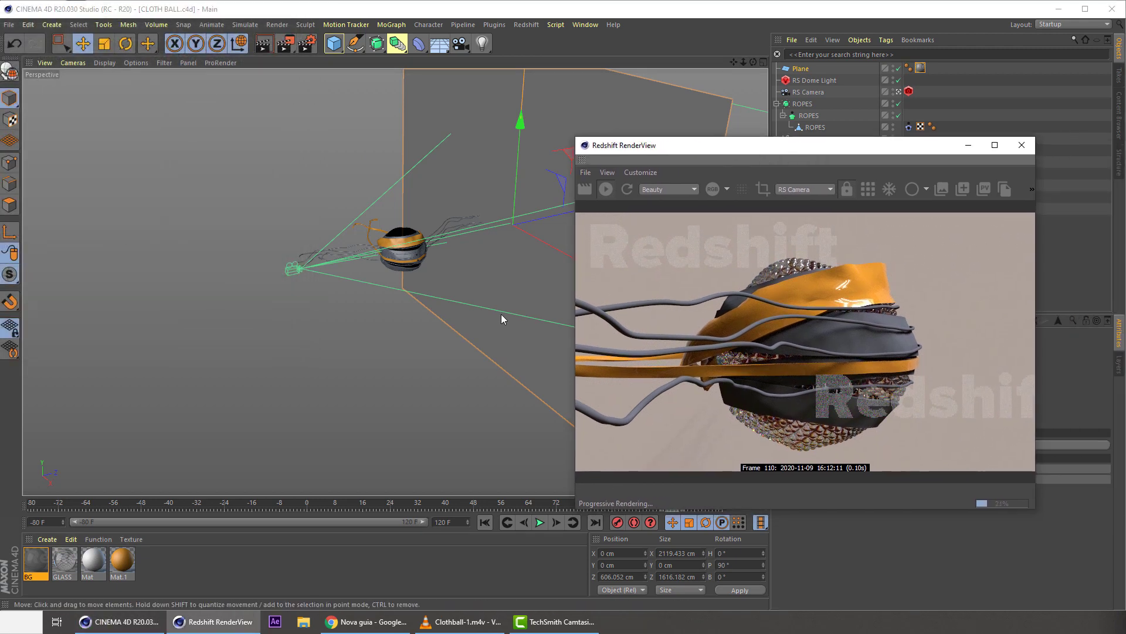
pyautogui.middleClick(339, 288)
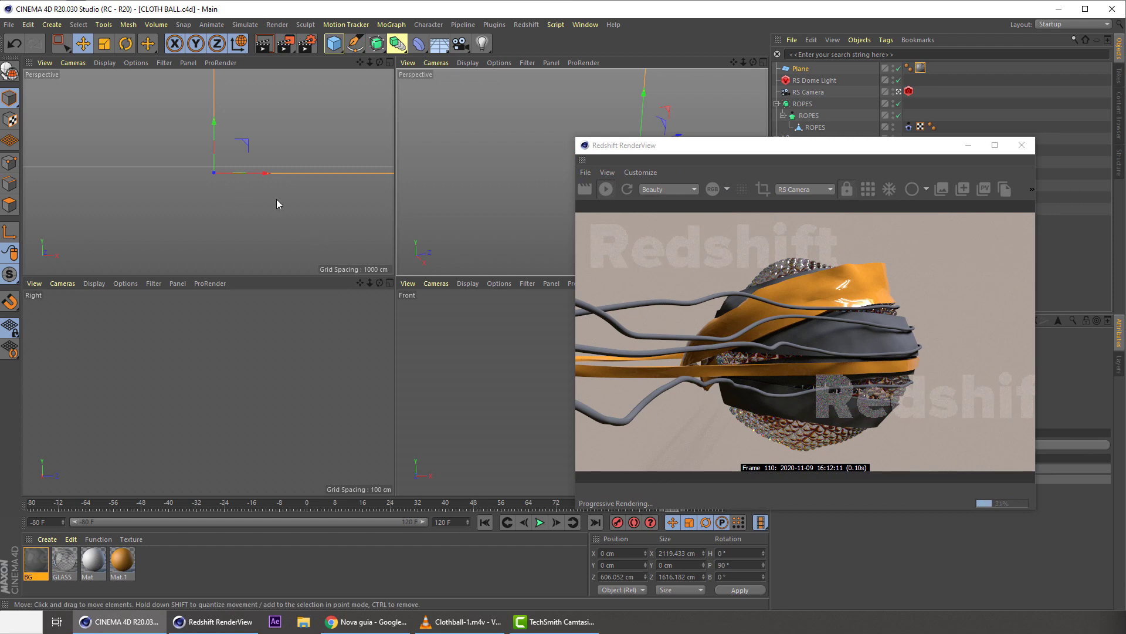
pyautogui.moveTo(766, 145); pyautogui.dragTo(399, 118)
pyautogui.middleClick(326, 198)
# - Add a Cloth Surface object inside BALL PLASTIC BUBBLES and nest MAIN SPHERE under it
pyautogui.click(823, 177)
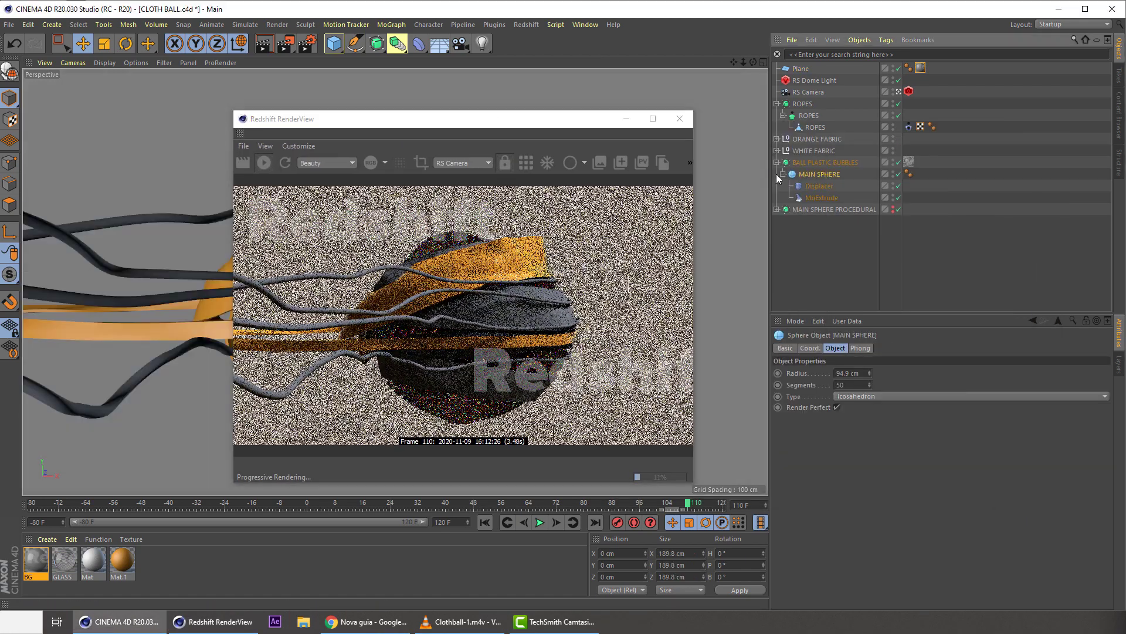
pyautogui.click(783, 174)
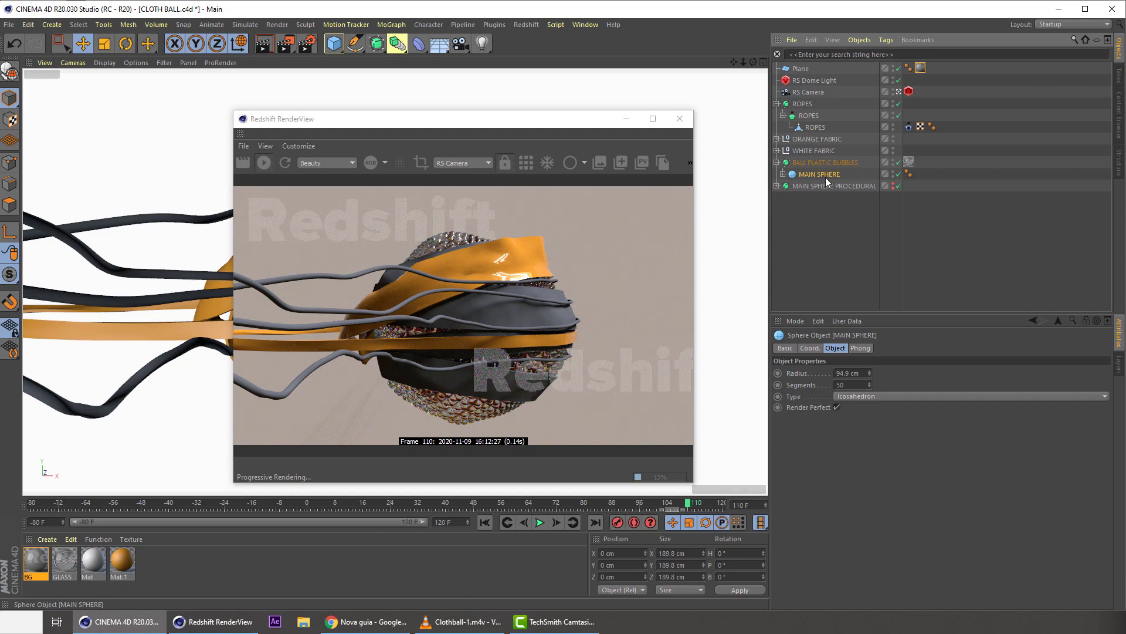
pyautogui.hotkey('shift', 'c')
pyautogui.write('CLOTH')
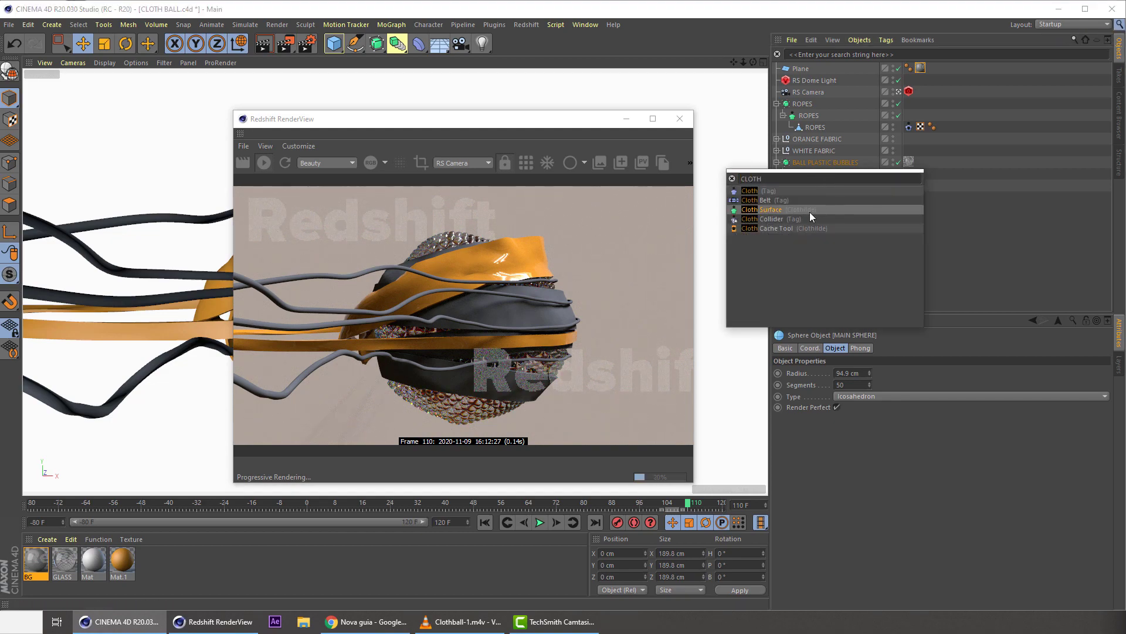
pyautogui.click(764, 209)
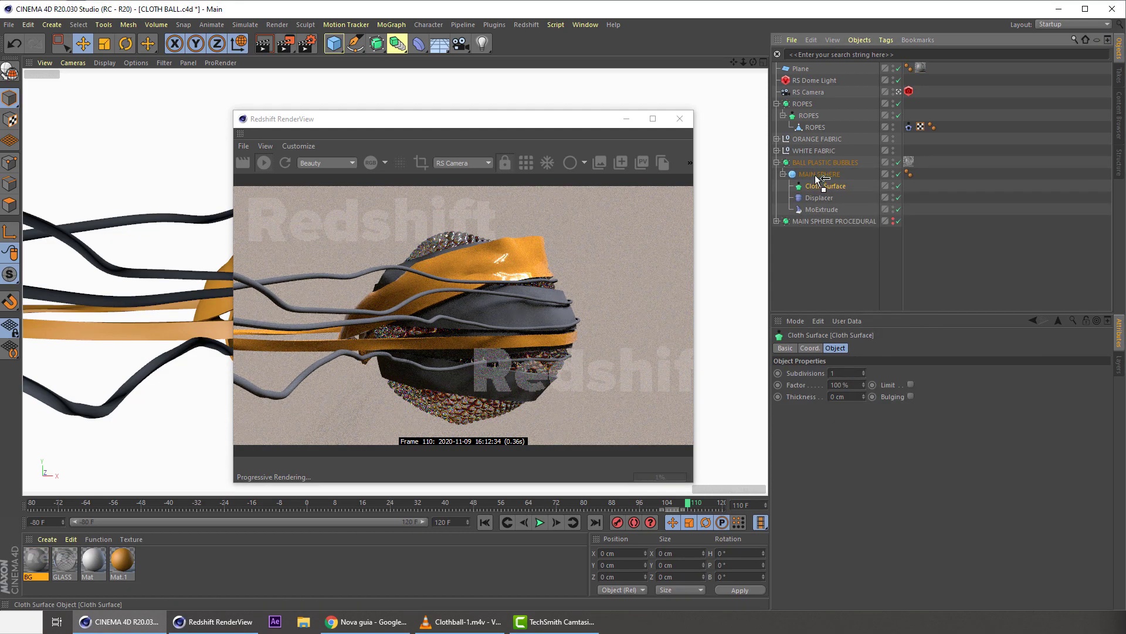
pyautogui.moveTo(815, 175); pyautogui.dragTo(815, 168)
pyautogui.click(784, 186)
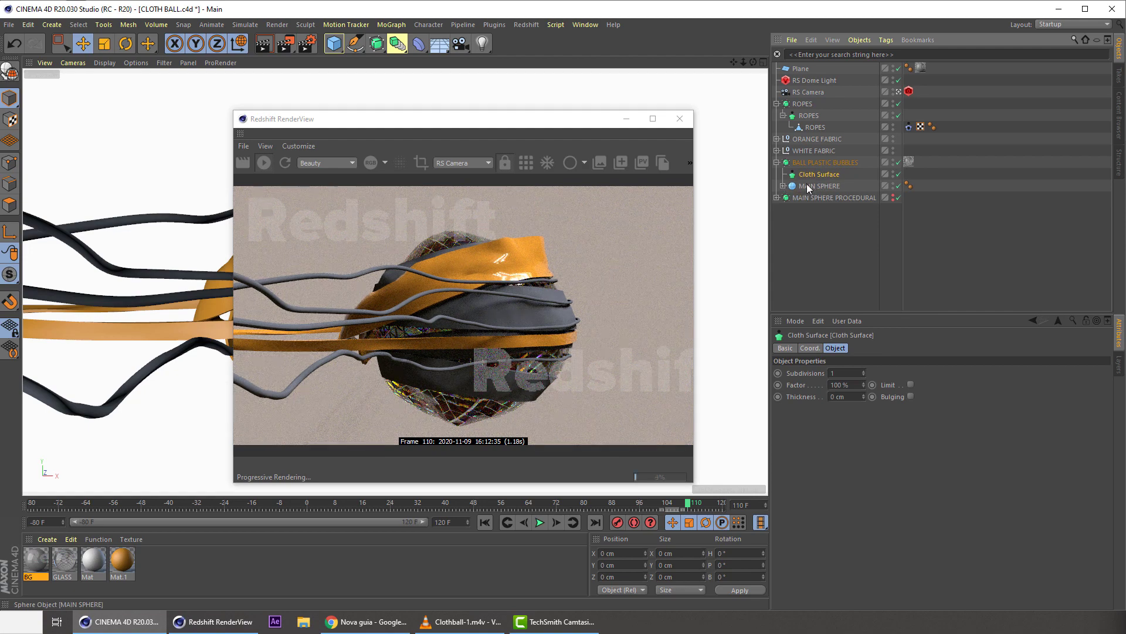
pyautogui.moveTo(806, 185); pyautogui.dragTo(807, 178)
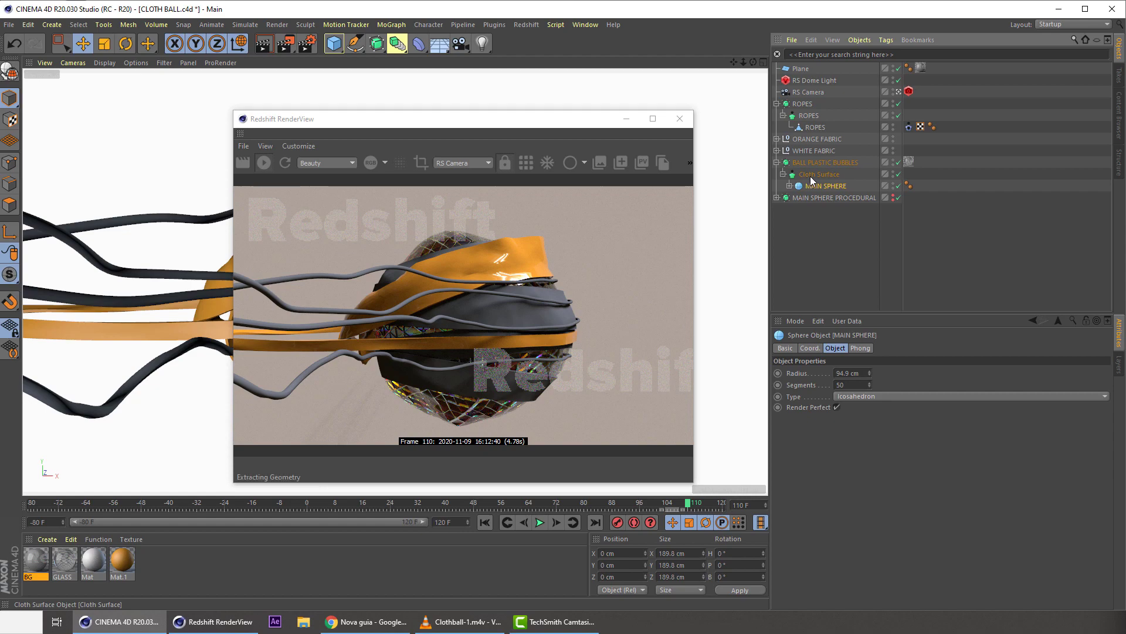
# - Set the Cloth Surface to 0 subdivisions and 1 cm thickness
pyautogui.click(804, 175)
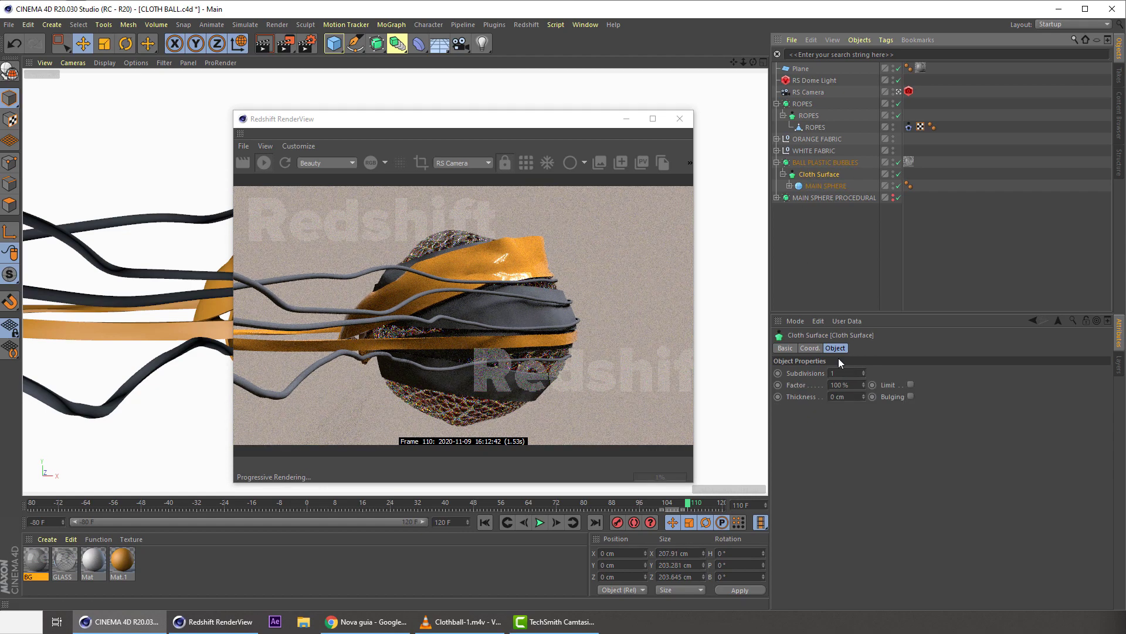
pyautogui.click(839, 374)
pyautogui.click(846, 396)
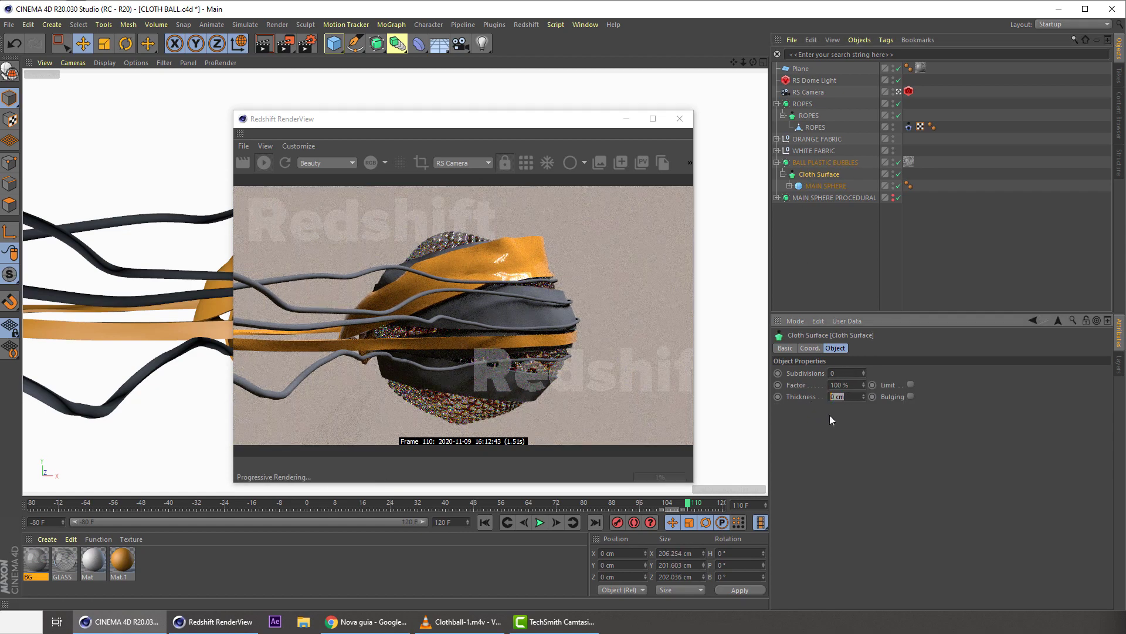
pyautogui.write('1')
pyautogui.press('Return')
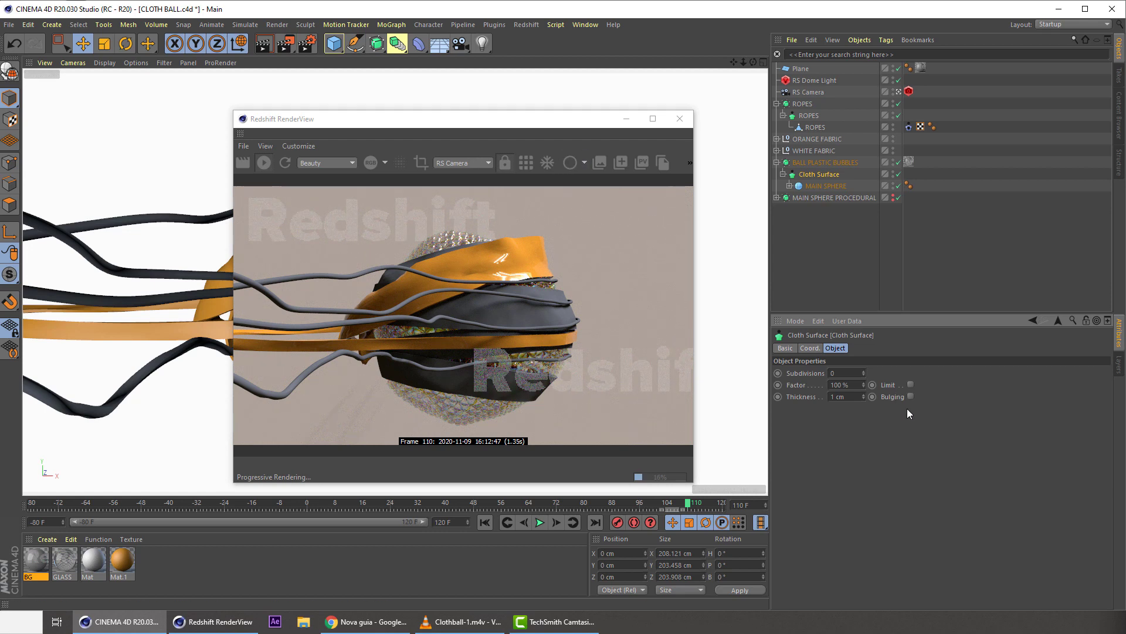
pyautogui.moveTo(482, 115); pyautogui.dragTo(489, 93)
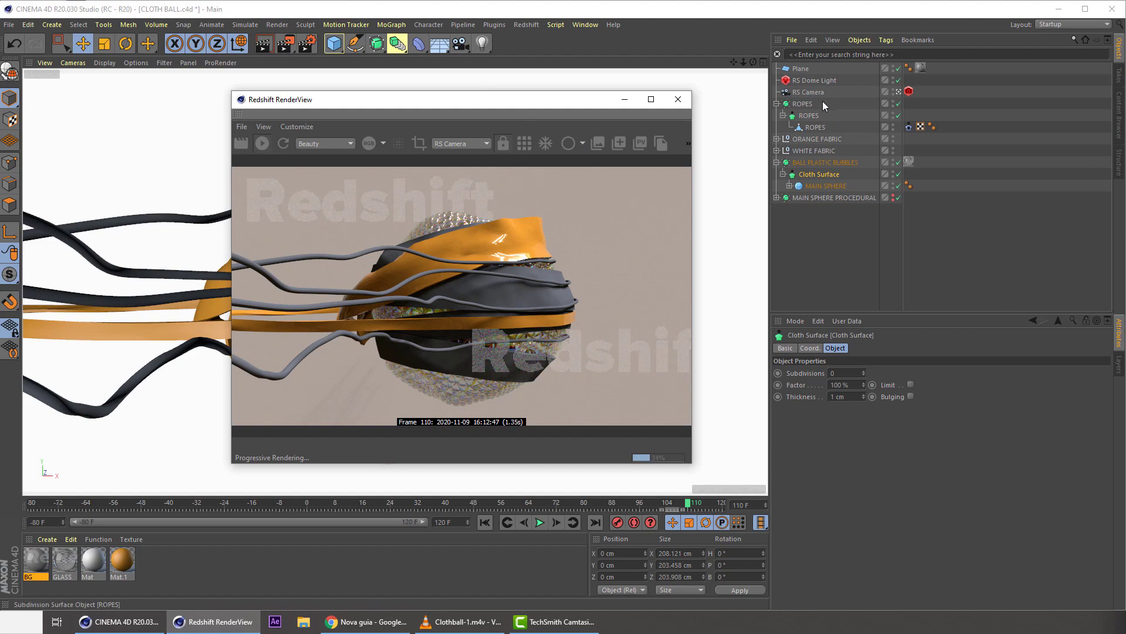
# - Replace the dome light's HDR map with old_bus_depot_4k.hdr and try a lower exposure
pyautogui.click(815, 80)
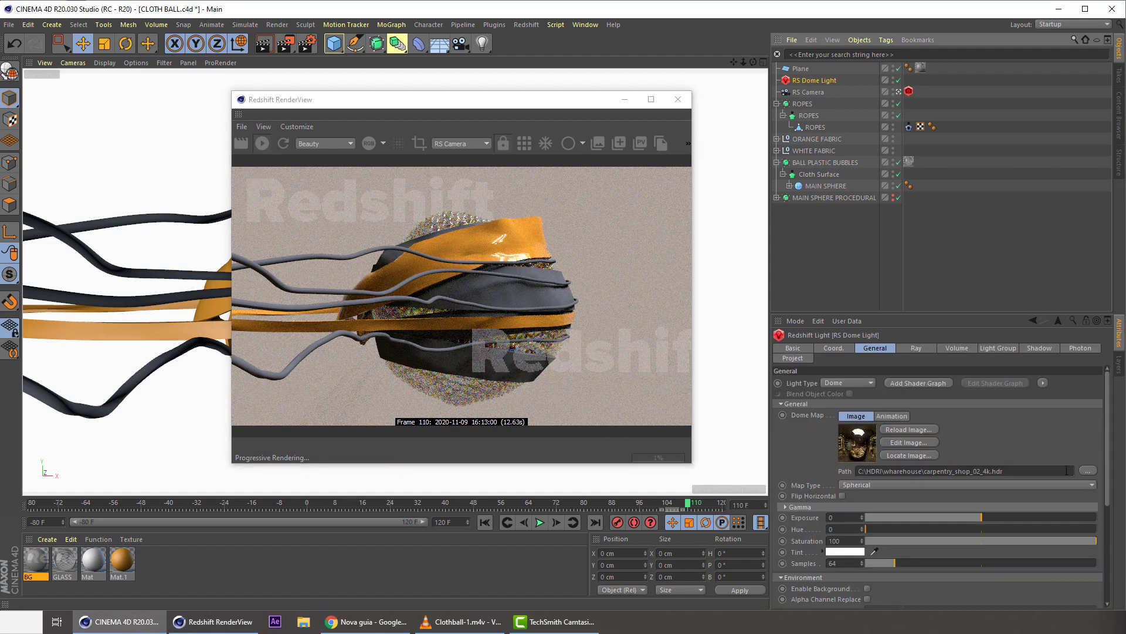
pyautogui.click(1086, 471)
pyautogui.click(171, 216)
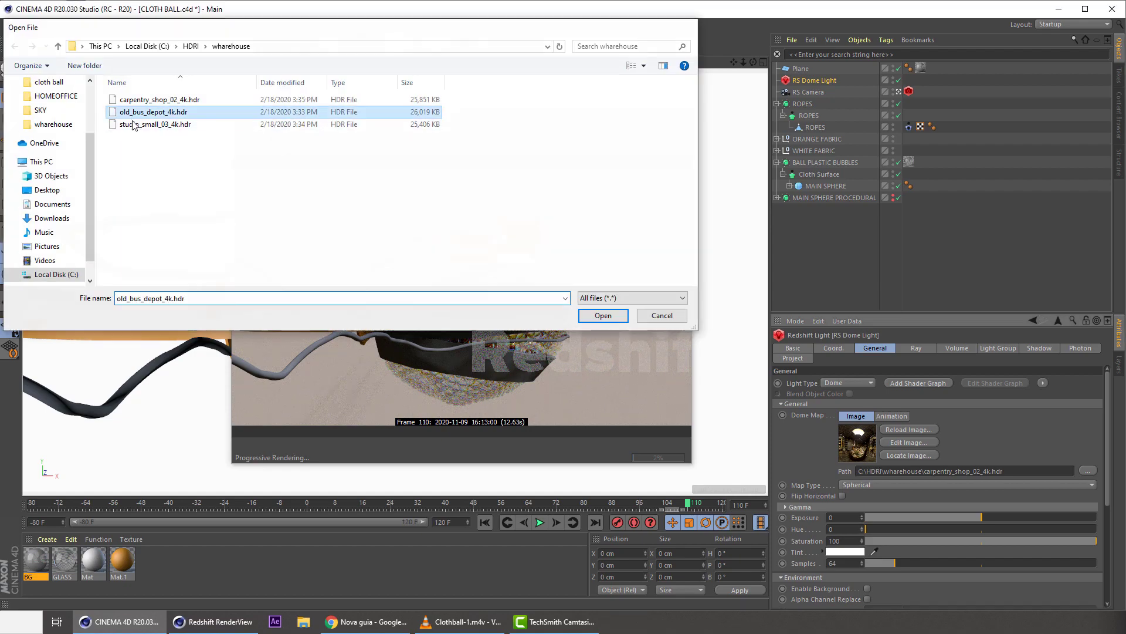
pyautogui.click(667, 314)
pyautogui.click(643, 353)
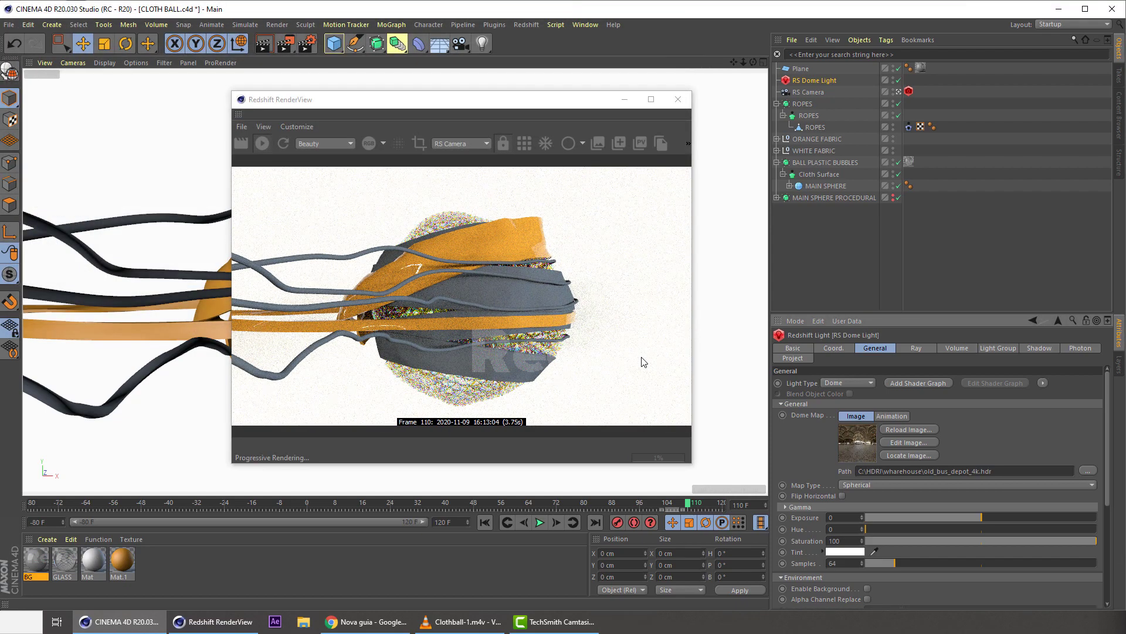
pyautogui.moveTo(954, 517); pyautogui.dragTo(964, 519)
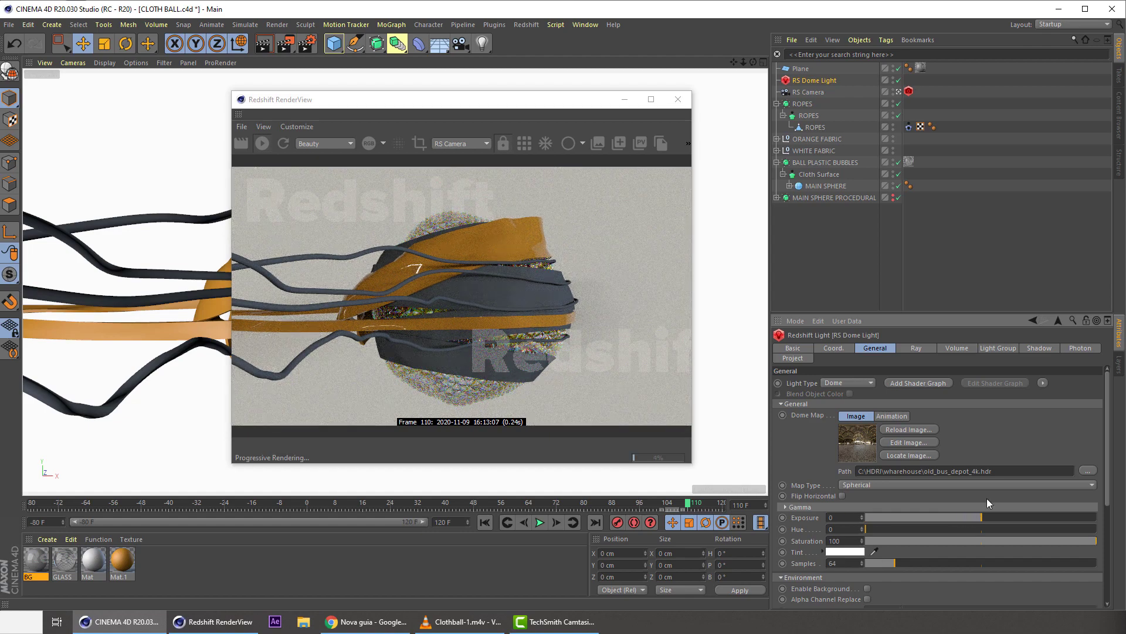
# - Load studio_small_03_4k.hdr as the dome light's map and set its exposure to about -1.1
pyautogui.click(1087, 471)
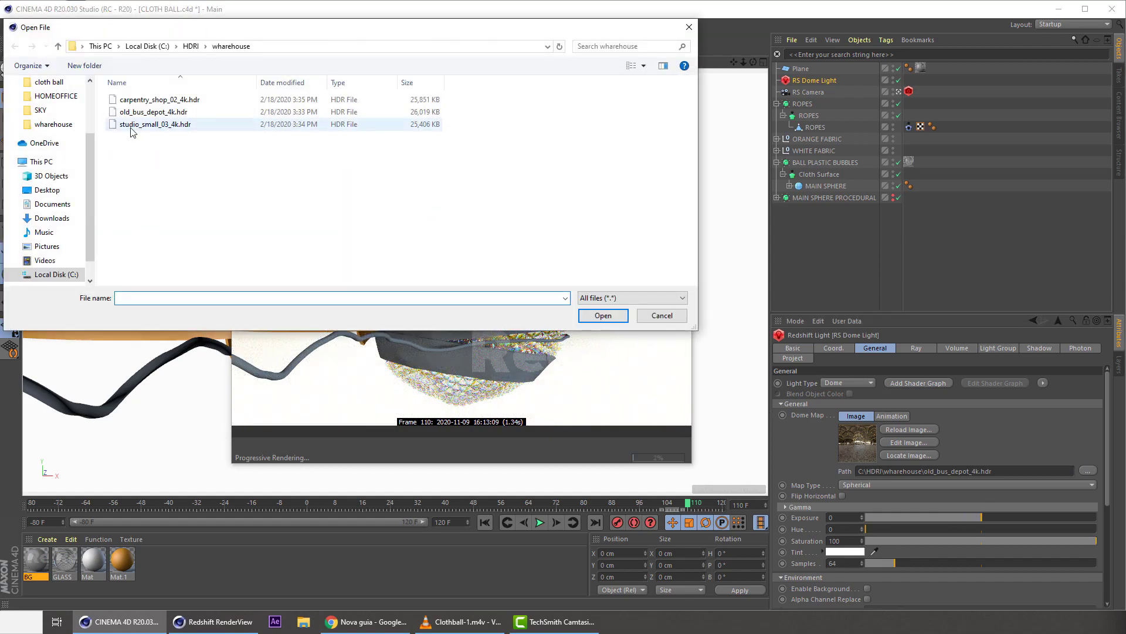
pyautogui.doubleClick(131, 126)
pyautogui.click(633, 355)
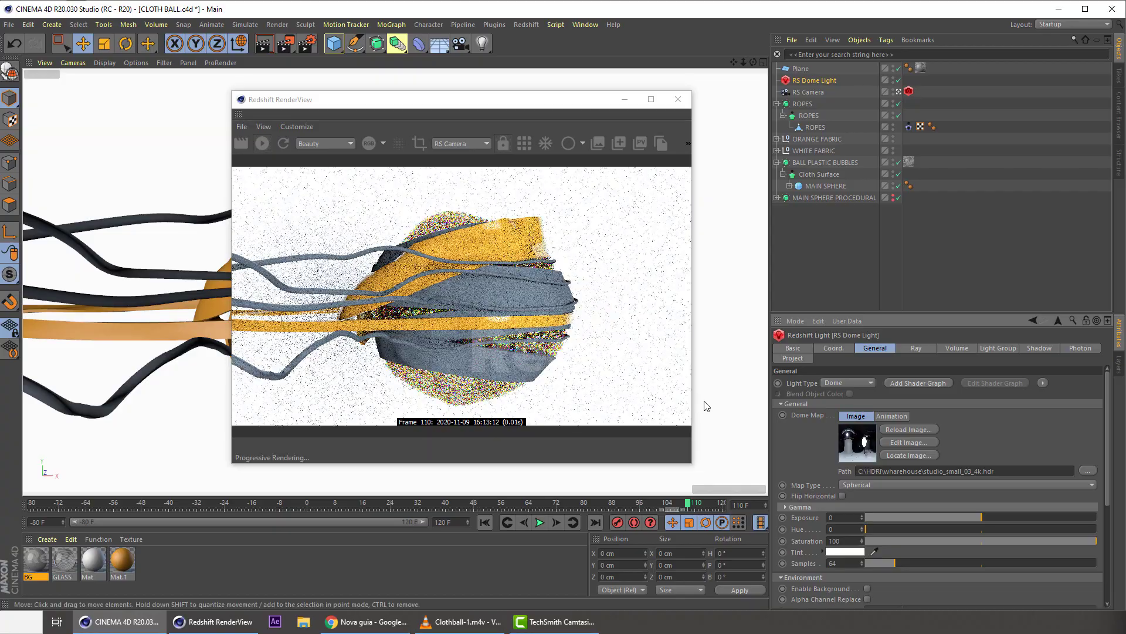
pyautogui.moveTo(941, 516); pyautogui.dragTo(967, 516)
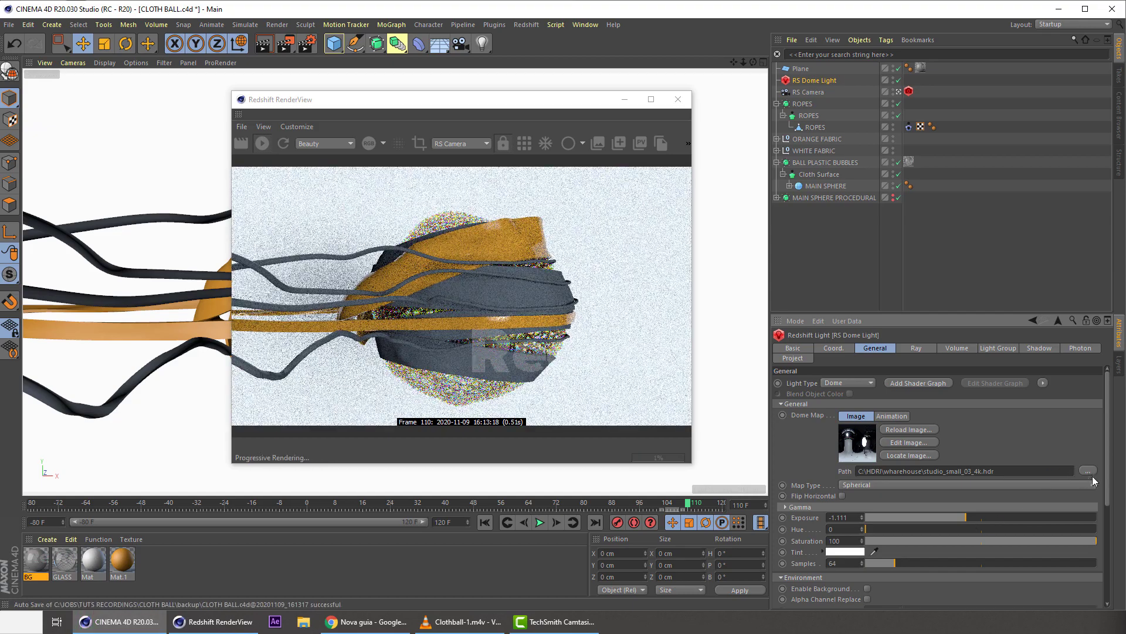
# - Clear the dome light's HDR image path and delete the RS Dome Light from the scene
pyautogui.click(1087, 472)
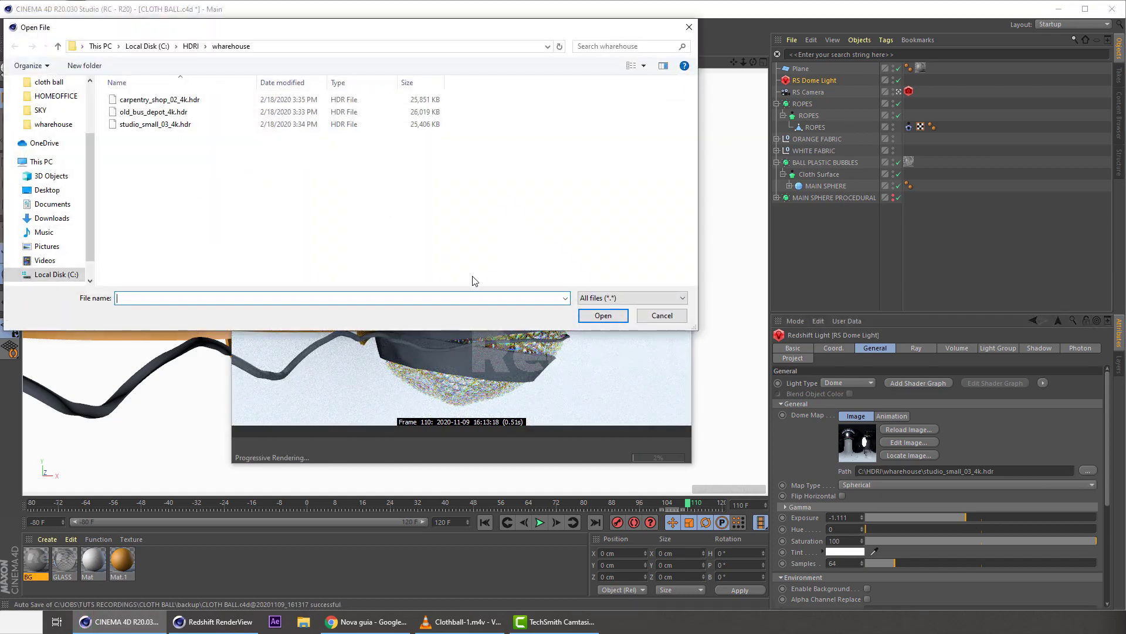
pyautogui.click(656, 319)
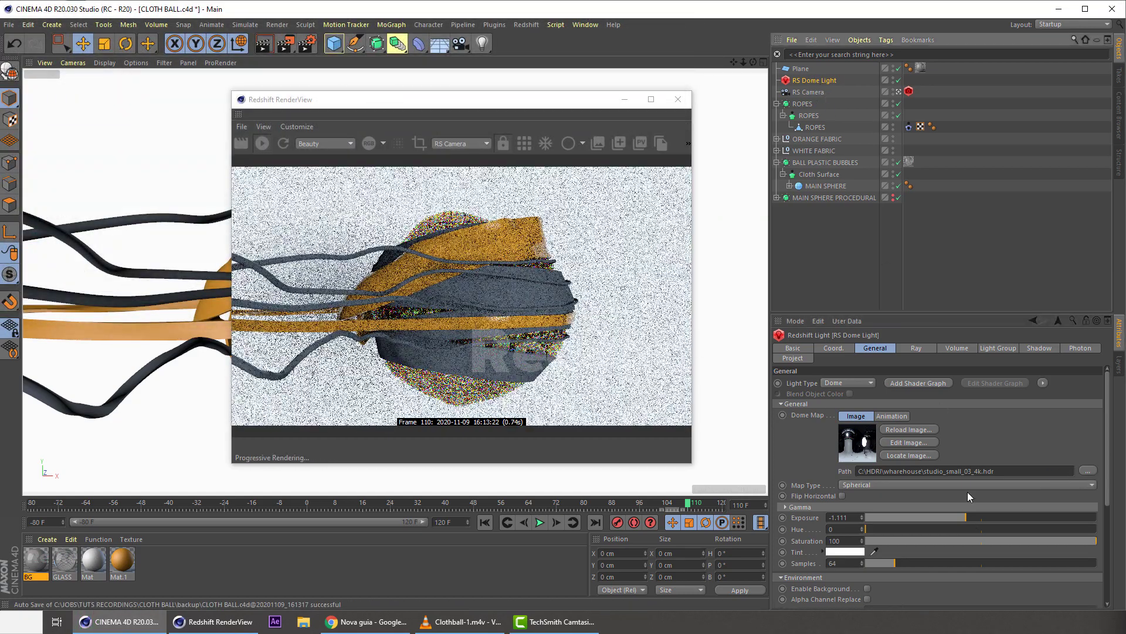
pyautogui.moveTo(994, 471); pyautogui.dragTo(848, 470)
pyautogui.press('Delete')
pyautogui.press('Return')
pyautogui.click(805, 81)
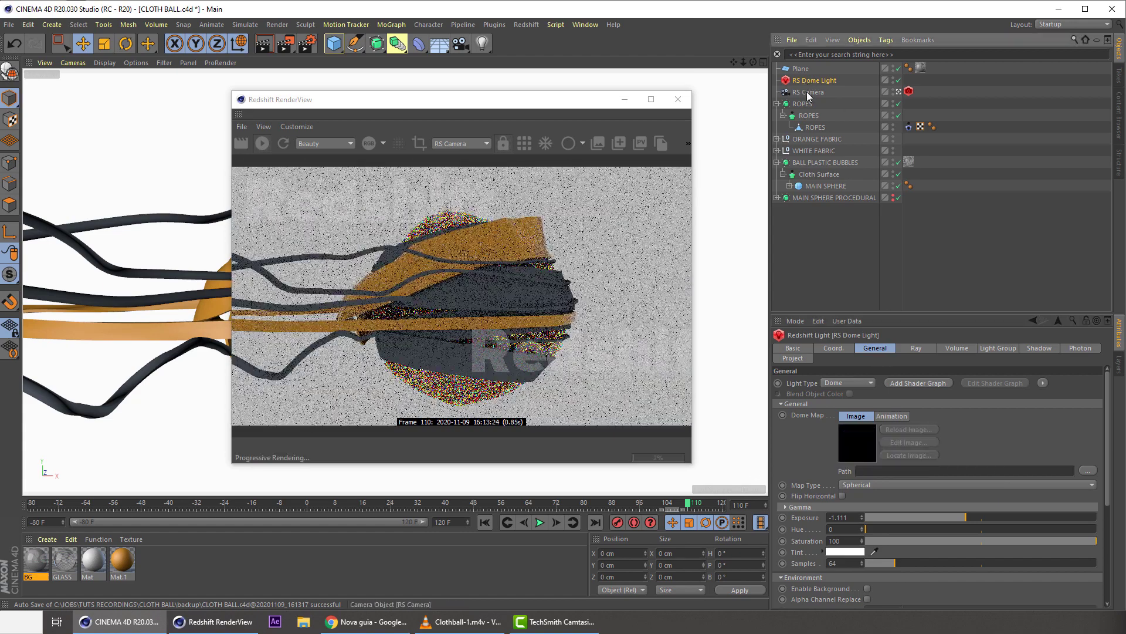
pyautogui.press('Delete')
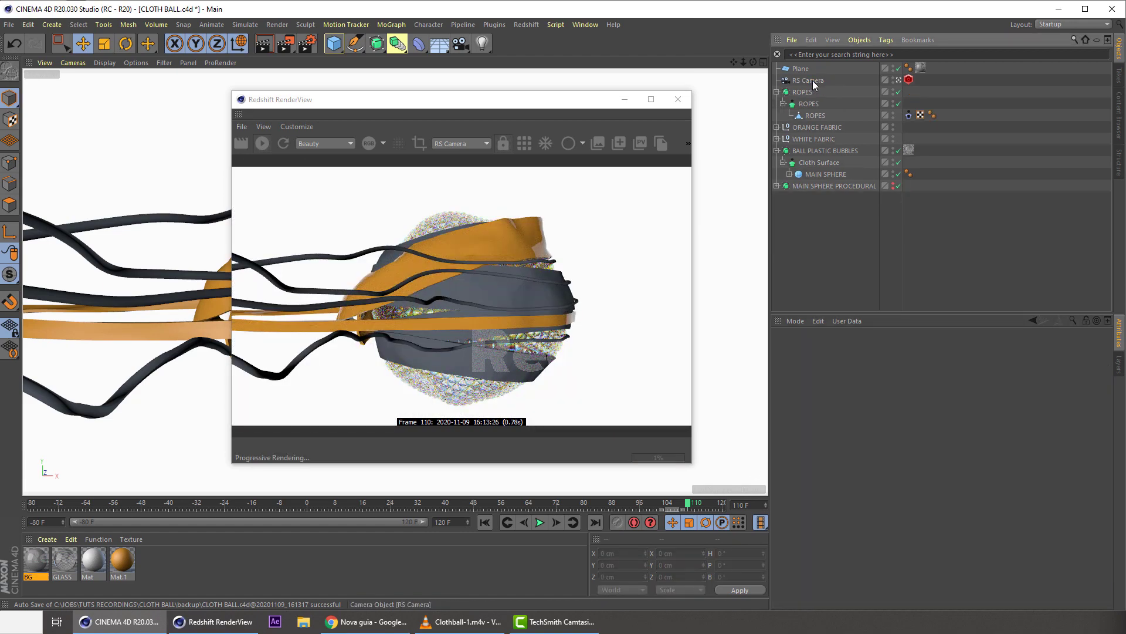
# - Add a Redshift Area Light and move it to about X 212 cm, beside the ball
pyautogui.click(460, 25)
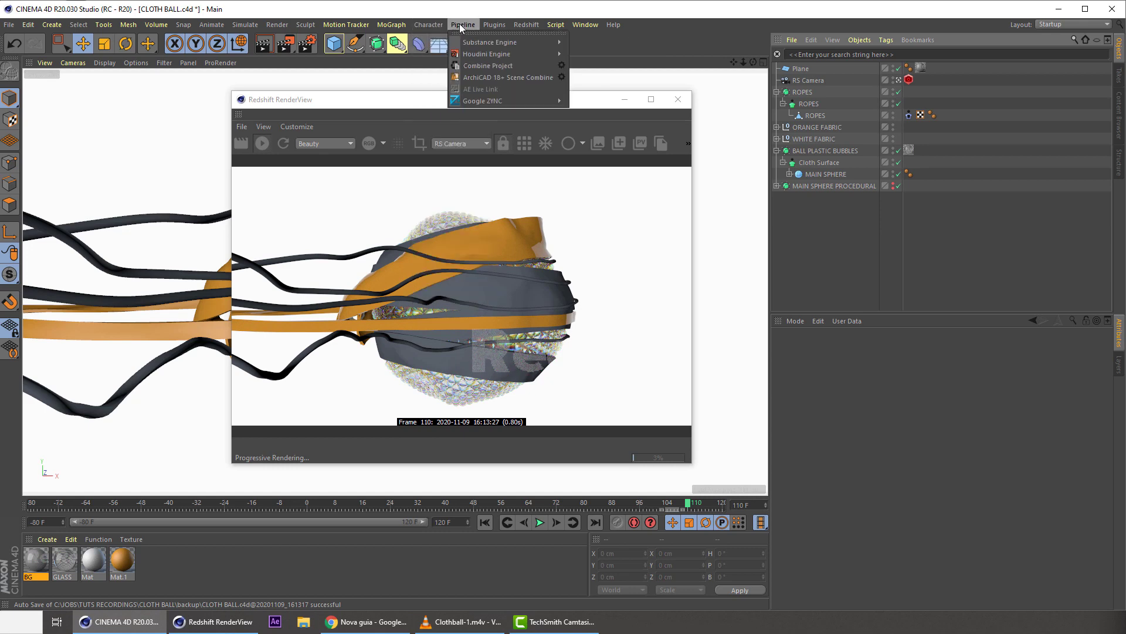
pyautogui.moveTo(521, 25)
pyautogui.moveTo(564, 56)
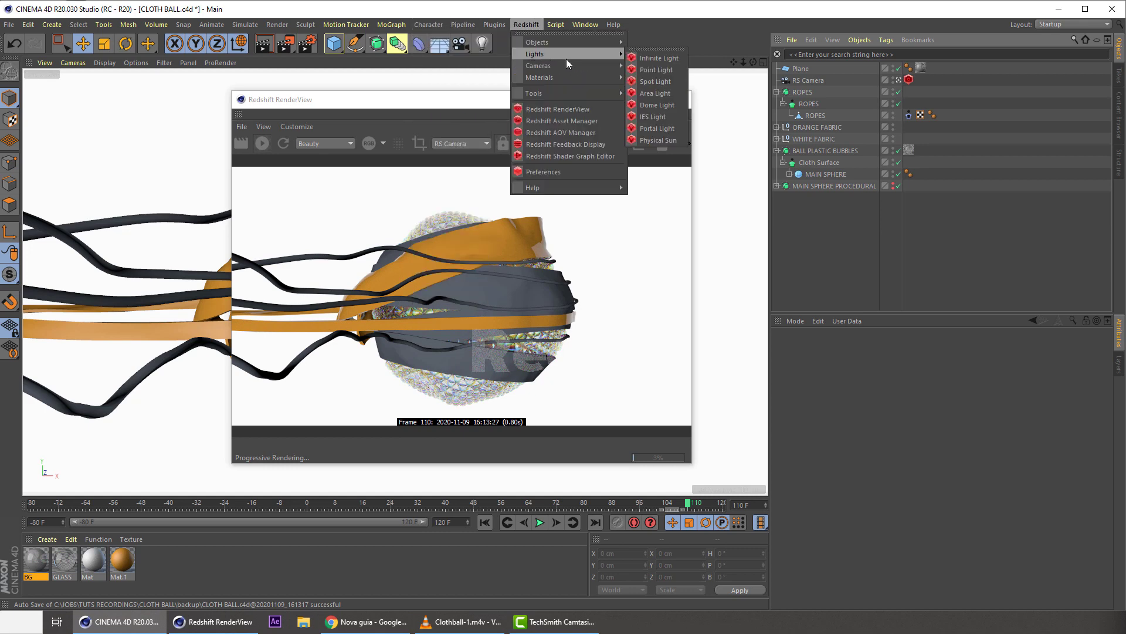
pyautogui.click(655, 93)
pyautogui.moveTo(548, 106); pyautogui.dragTo(865, 132)
pyautogui.moveTo(508, 304); pyautogui.dragTo(809, 305)
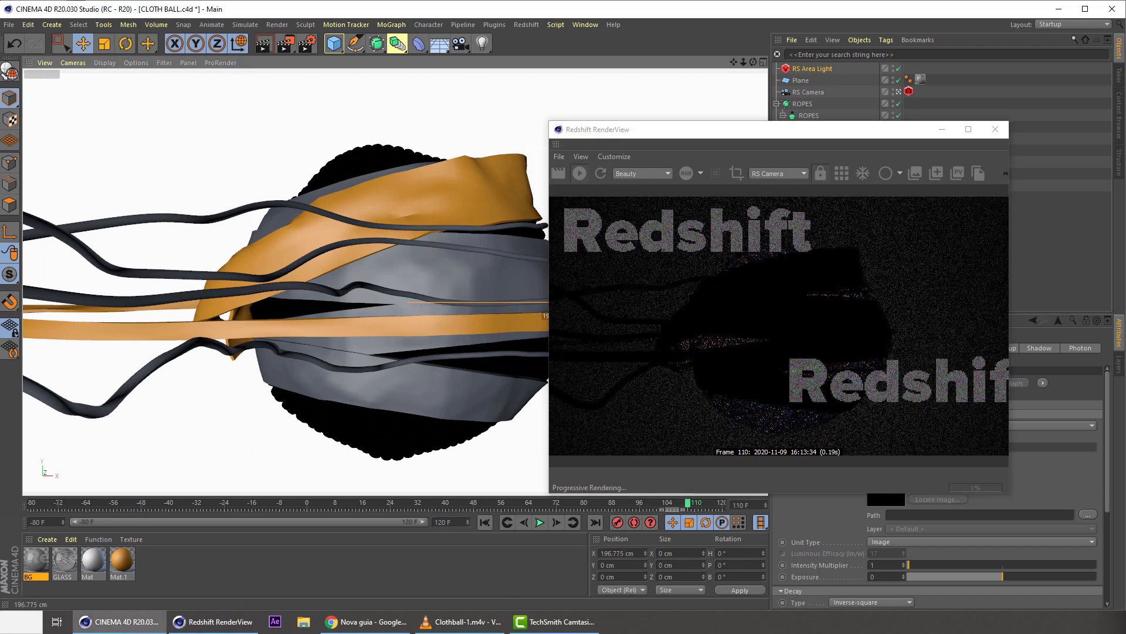
# - Rotate the area light's heading to about 90.6° in the perspective view
pyautogui.press('F5')
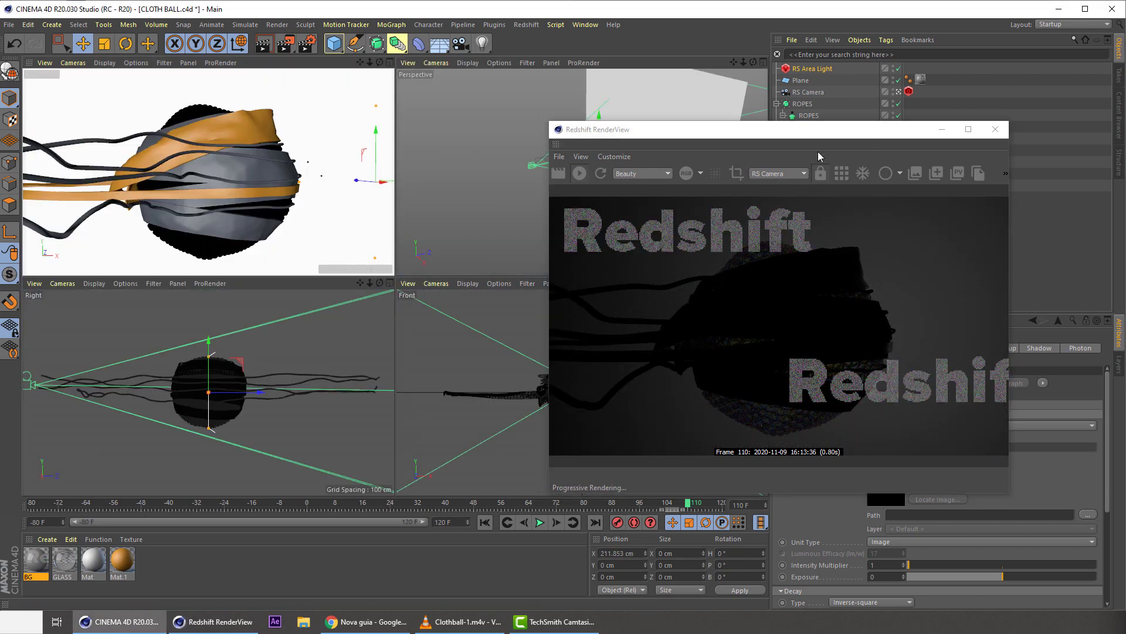
pyautogui.middleClick(435, 176)
pyautogui.keyDown('alt'); pyautogui.moveTo(372, 204); pyautogui.dragTo(431, 171, button='right'); pyautogui.keyUp('alt')
pyautogui.keyDown('alt'); pyautogui.moveTo(431, 171); pyautogui.dragTo(337, 174, button='middle'); pyautogui.keyUp('alt')
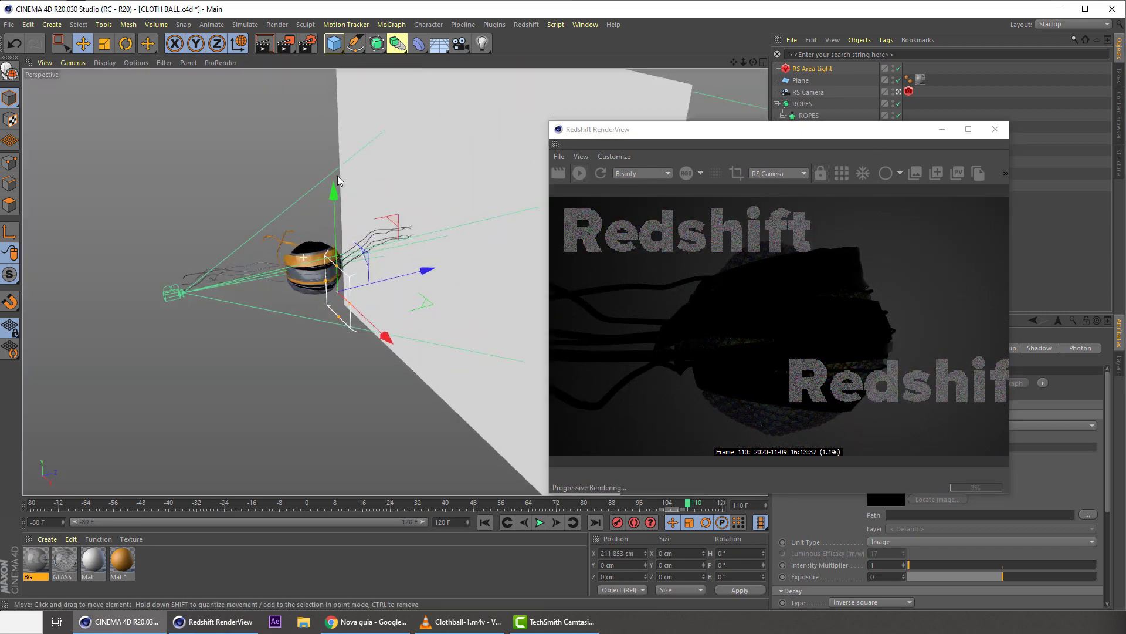
pyautogui.keyDown('alt'); pyautogui.moveTo(337, 176); pyautogui.dragTo(384, 167, button='right'); pyautogui.keyUp('alt')
pyautogui.click(125, 44)
pyautogui.moveTo(317, 338); pyautogui.dragTo(401, 334)
pyautogui.moveTo(368, 298); pyautogui.dragTo(375, 296)
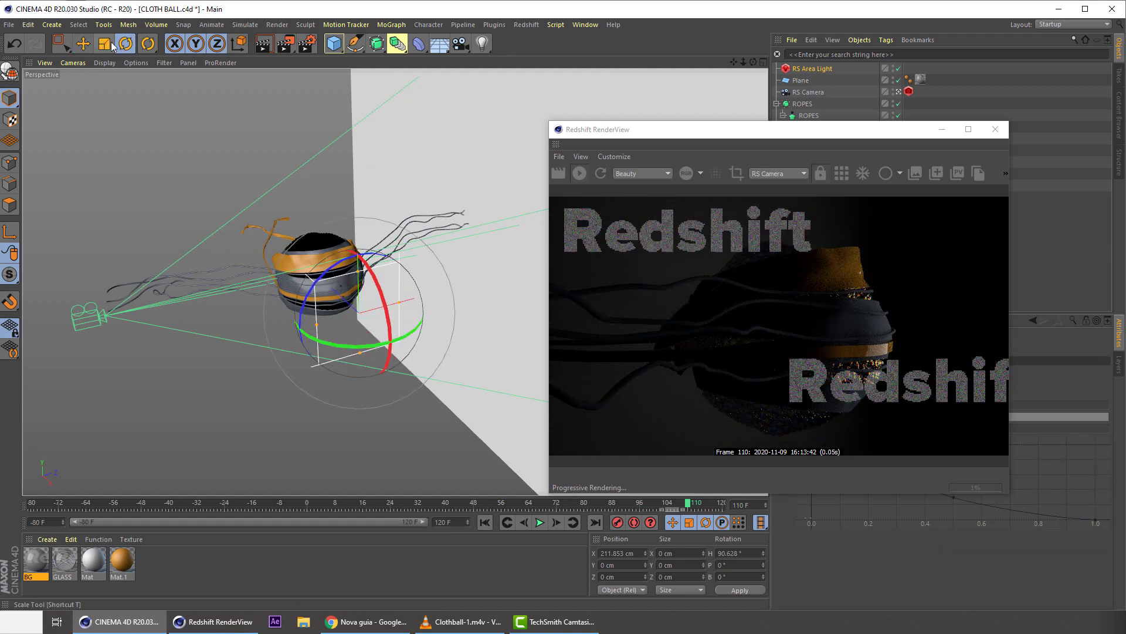
# - Make the area light taller and move it away from the ball to about X 652 cm, Z -37 cm
pyautogui.click(83, 44)
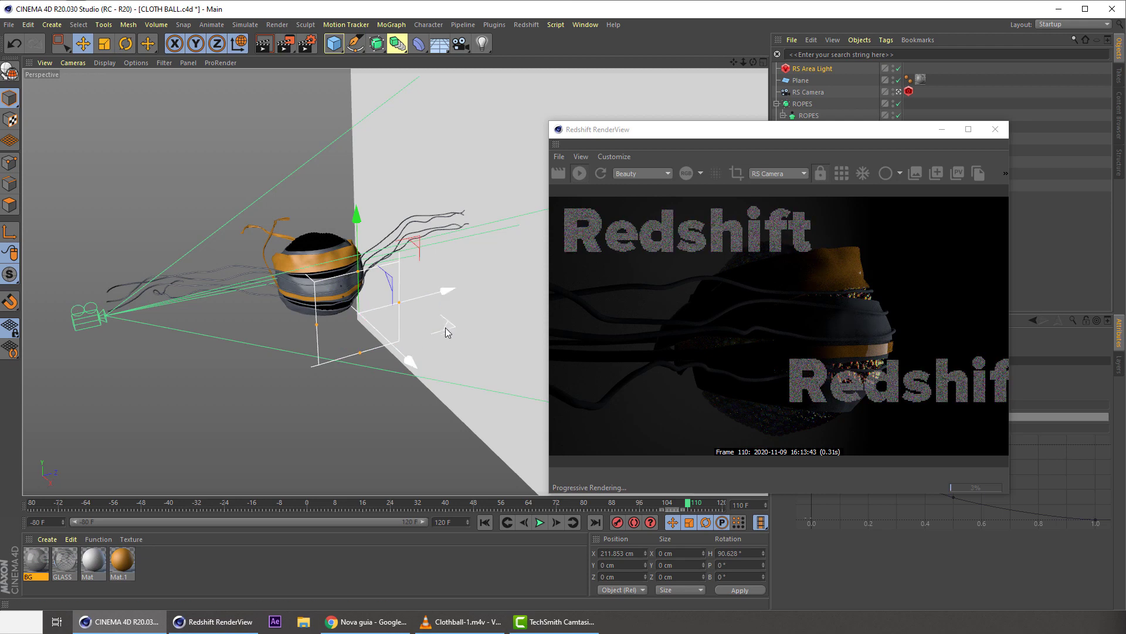
pyautogui.moveTo(445, 331); pyautogui.dragTo(353, 221)
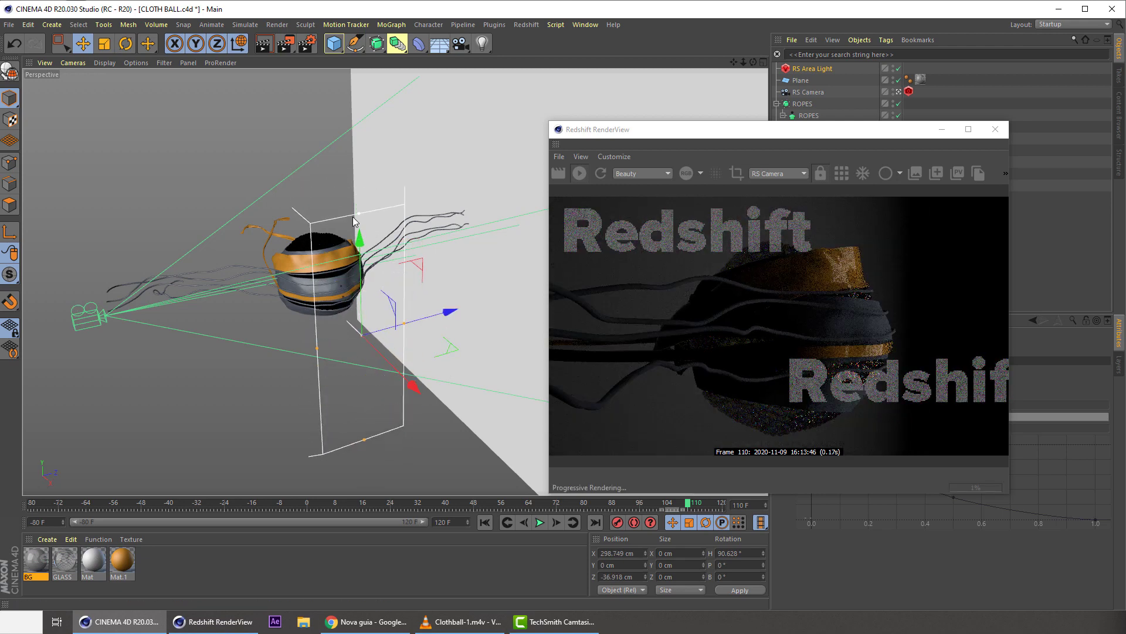
pyautogui.moveTo(316, 348); pyautogui.dragTo(503, 321)
pyautogui.keyDown('alt'); pyautogui.moveTo(399, 283); pyautogui.dragTo(404, 314); pyautogui.keyUp('alt')
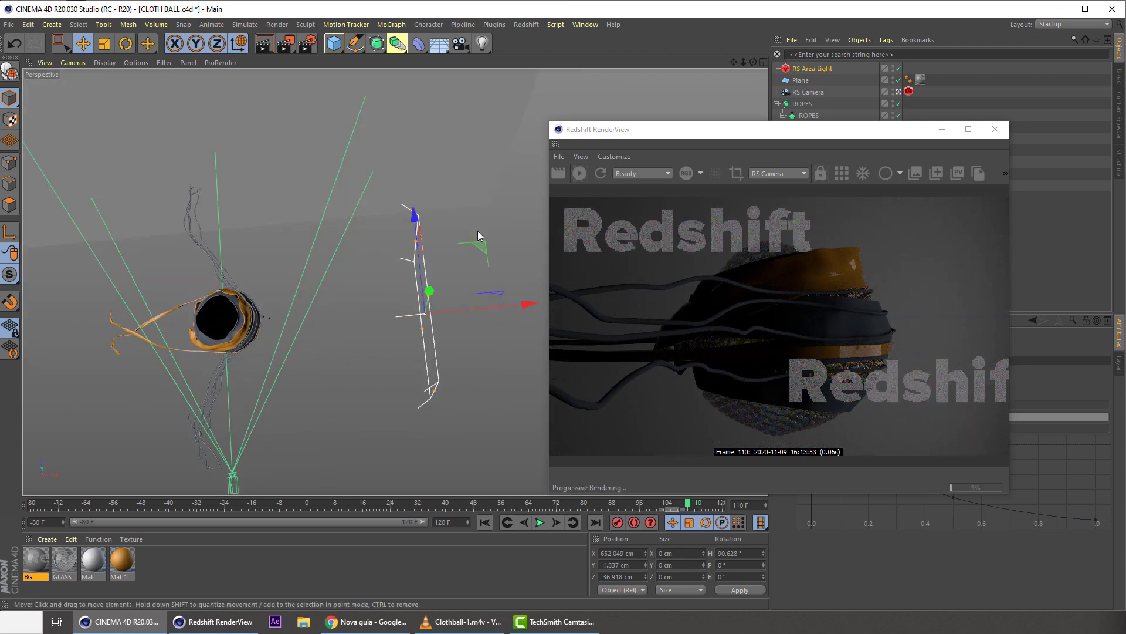
# - Move the area light to about X 588 cm, Z -225 cm and rotate its heading to about 61.9°
pyautogui.moveTo(478, 246); pyautogui.dragTo(468, 305)
pyautogui.press('r')
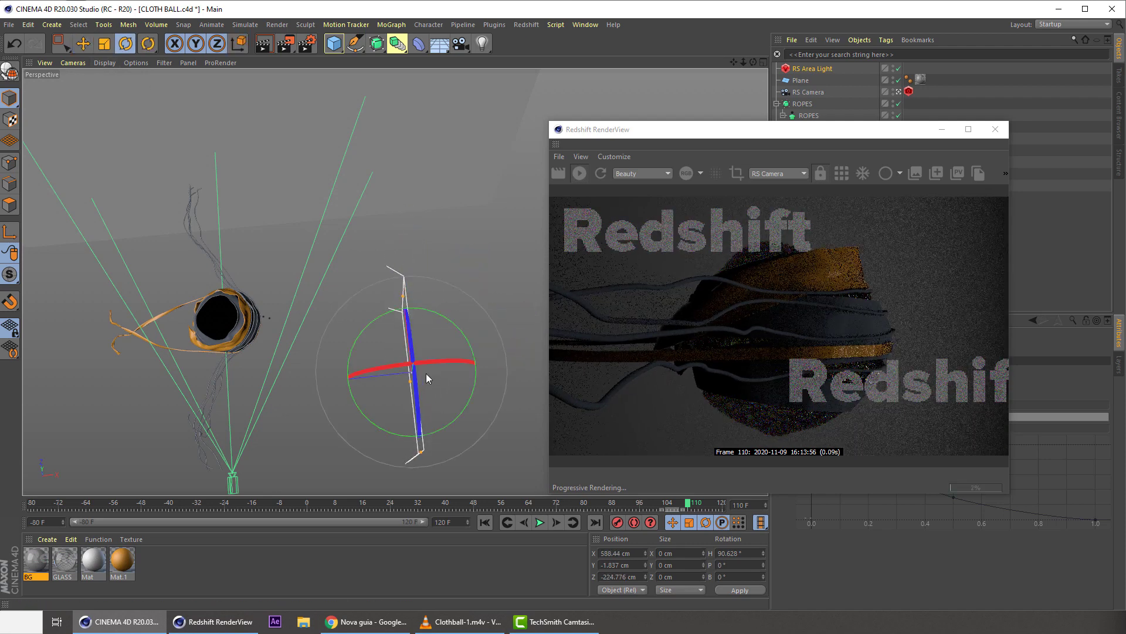
pyautogui.moveTo(385, 439); pyautogui.dragTo(353, 416)
pyautogui.keyDown('alt'); pyautogui.moveTo(353, 416); pyautogui.dragTo(352, 311); pyautogui.keyUp('alt')
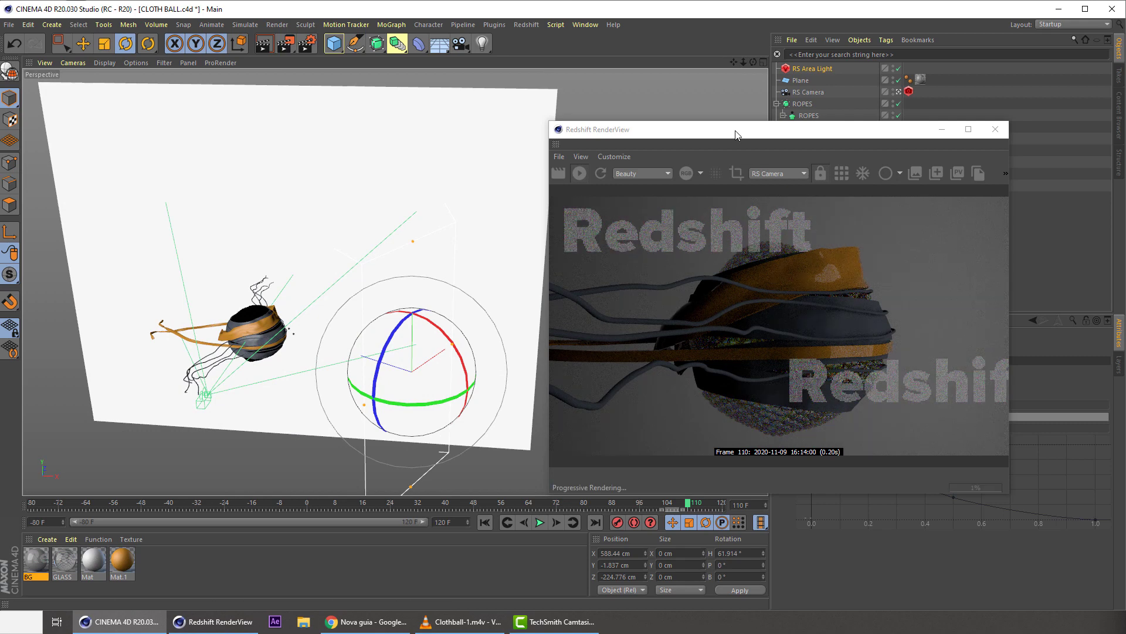
# - Raise the area light's intensity multiplier, trying 10 and settling on 7
pyautogui.moveTo(738, 130); pyautogui.dragTo(387, 63)
pyautogui.click(856, 69)
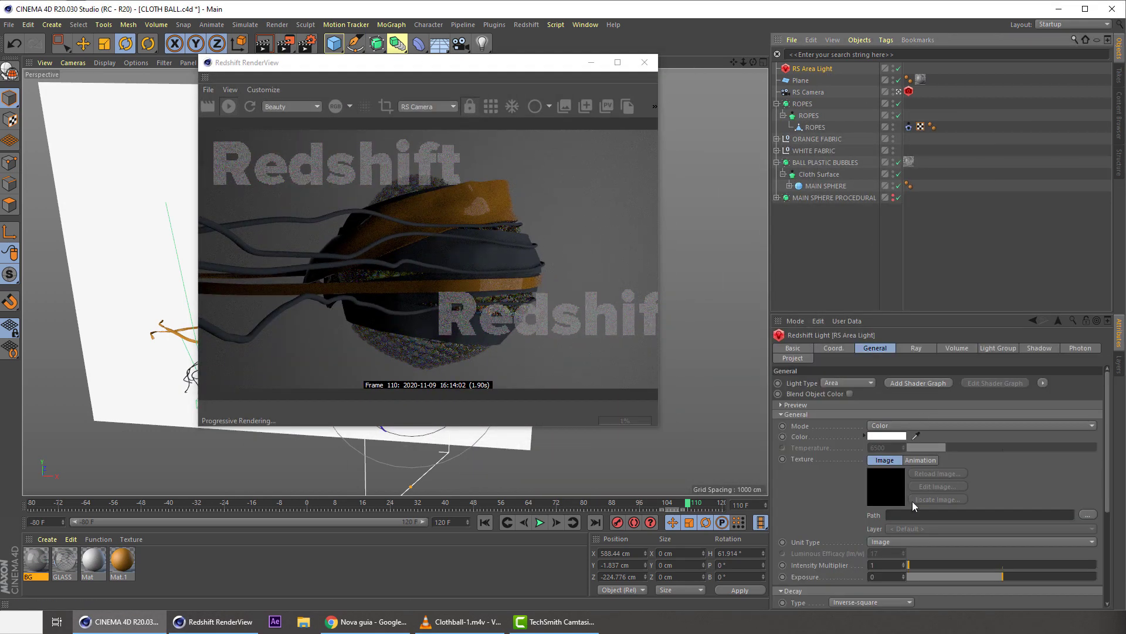
pyautogui.click(883, 566)
pyautogui.write('0')
pyautogui.press('Return')
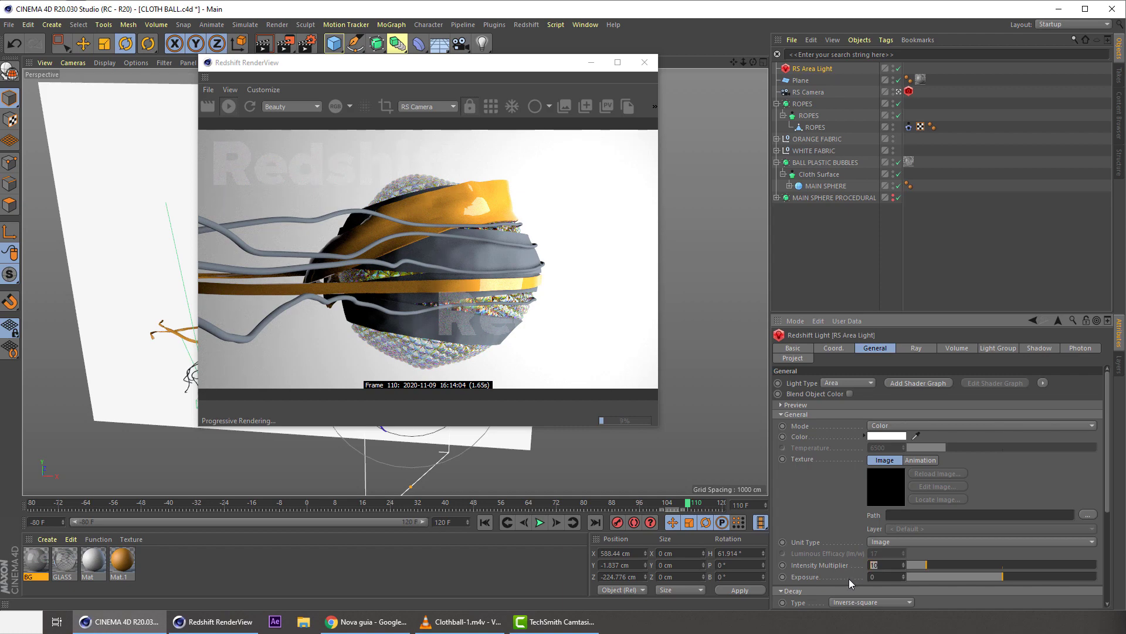
pyautogui.write('8')
pyautogui.press('Return')
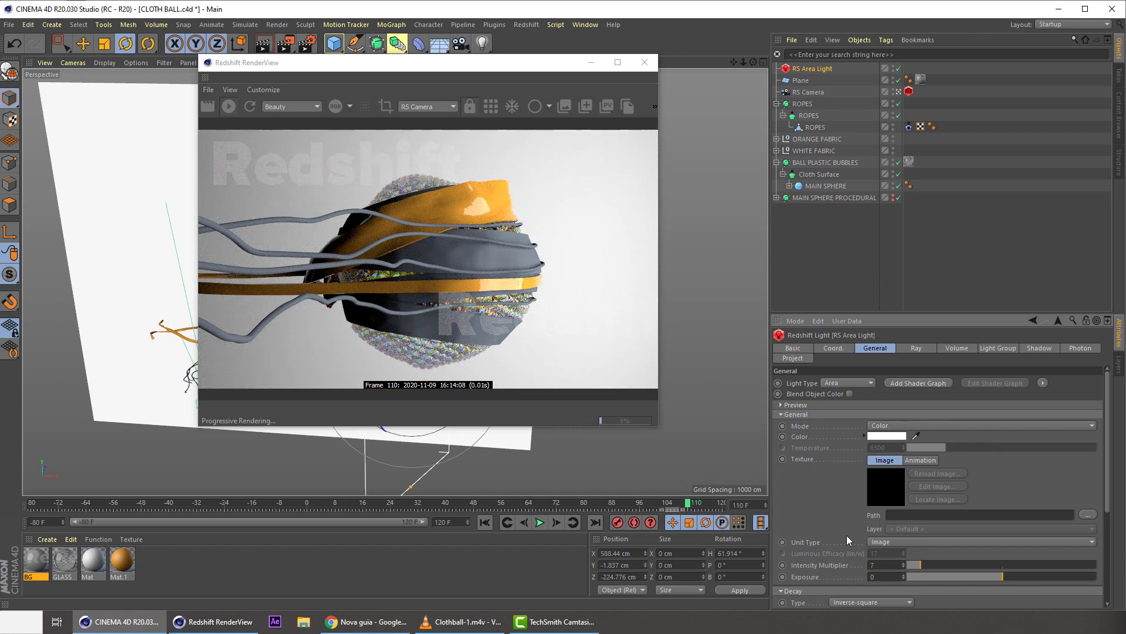
# - Add a Redshift Dome Light without a map and lower its exposure to about -2.323
pyautogui.moveTo(386, 68); pyautogui.dragTo(644, 84)
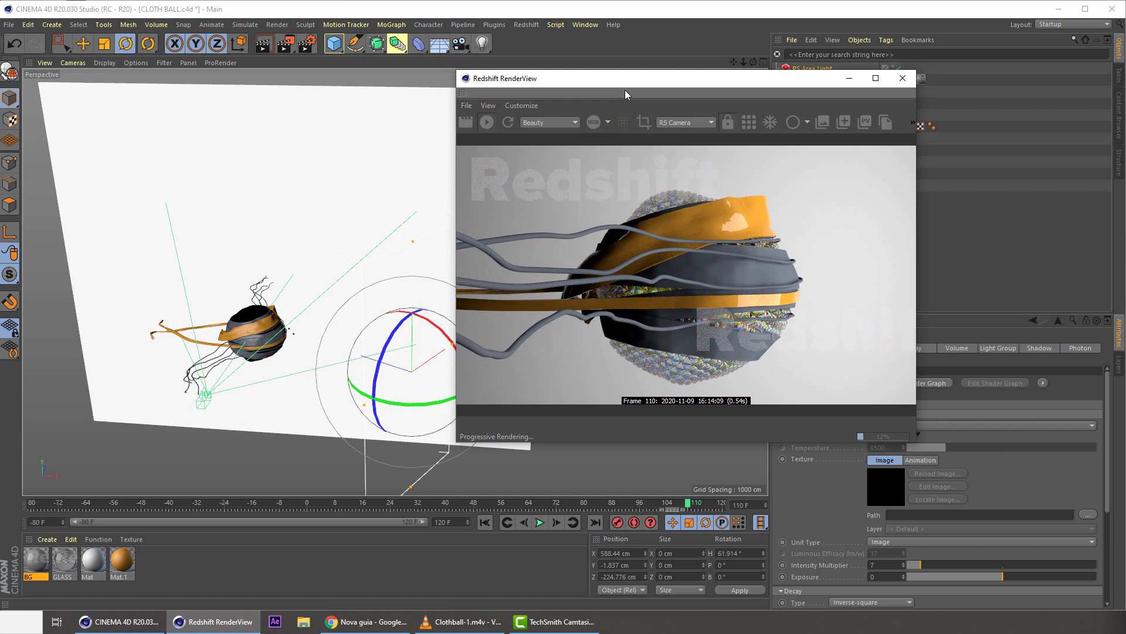
pyautogui.moveTo(629, 82); pyautogui.dragTo(358, 41)
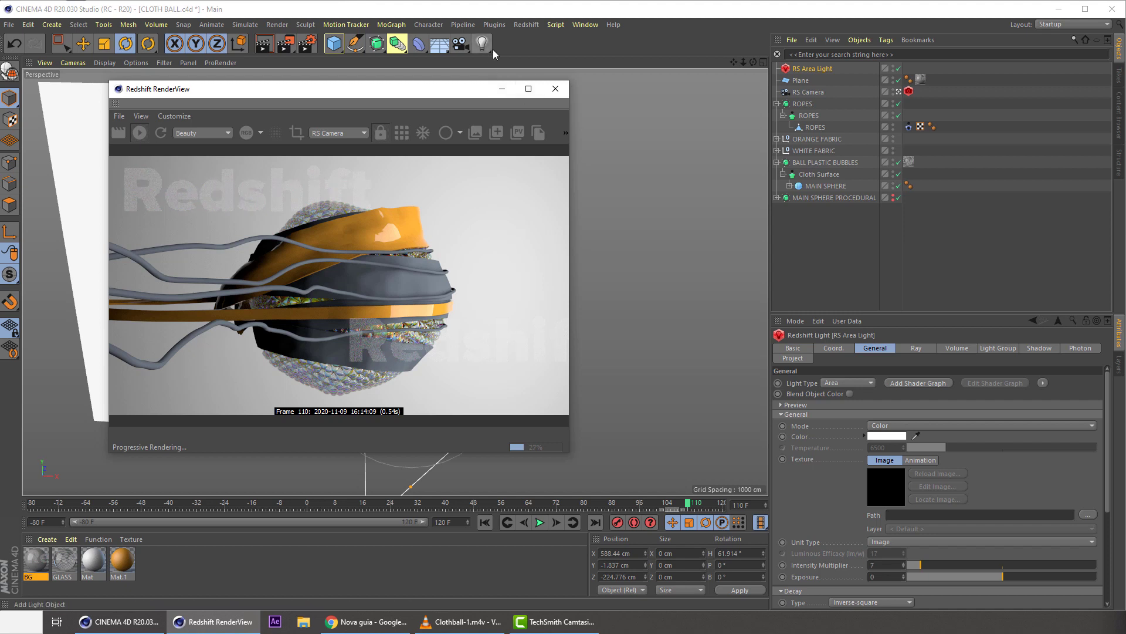
pyautogui.click(462, 24)
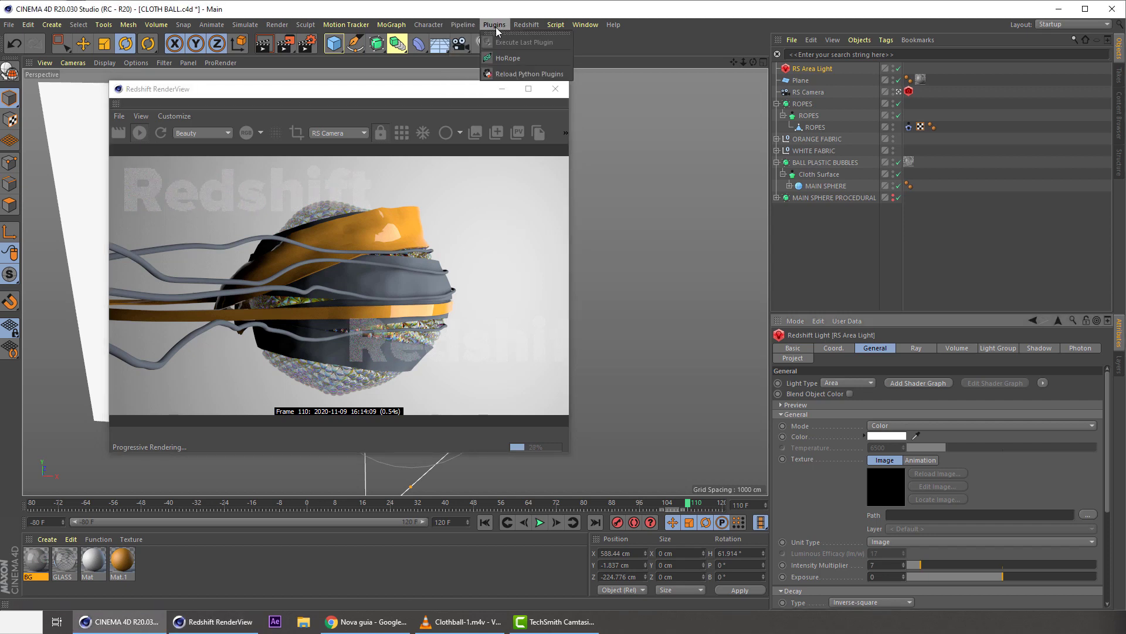
pyautogui.moveTo(526, 24)
pyautogui.moveTo(572, 65)
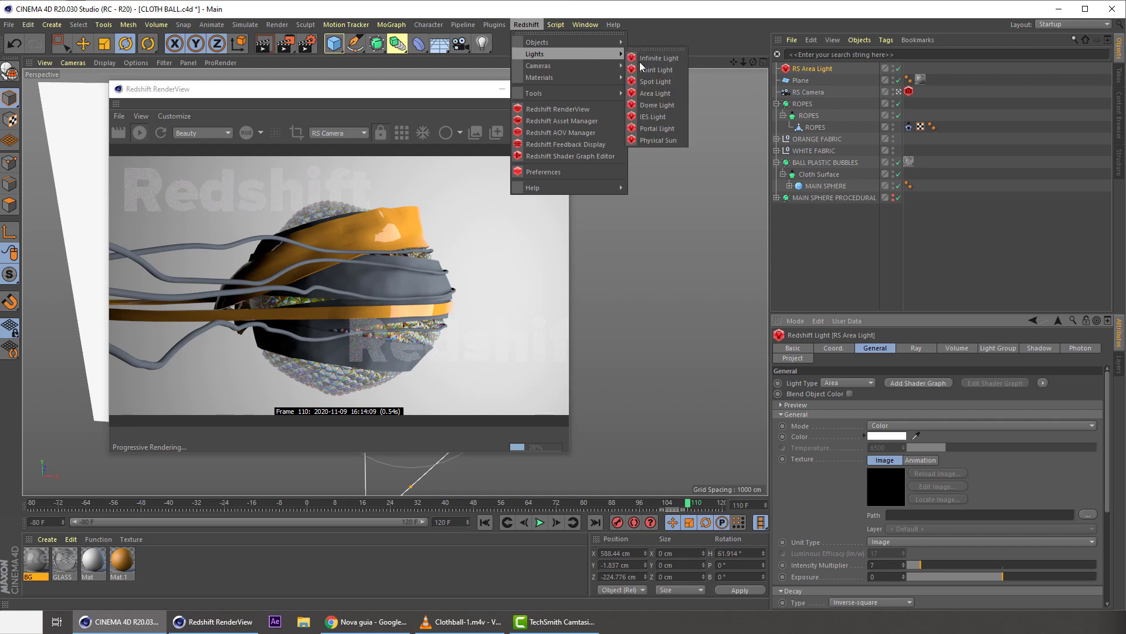
pyautogui.click(657, 105)
pyautogui.click(948, 515)
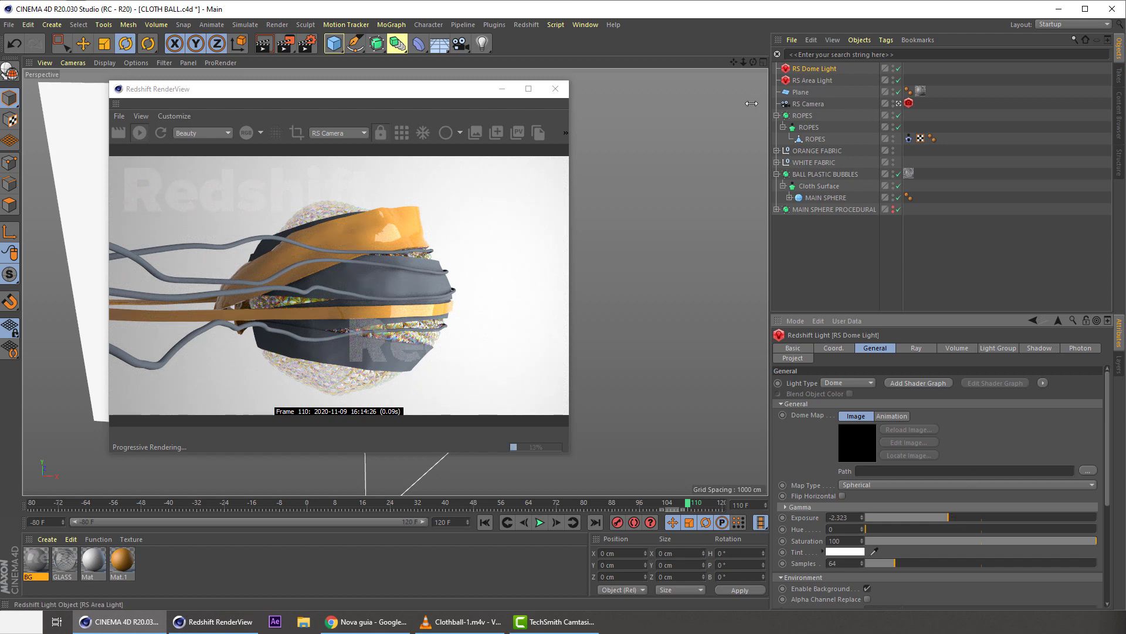
pyautogui.click(623, 224)
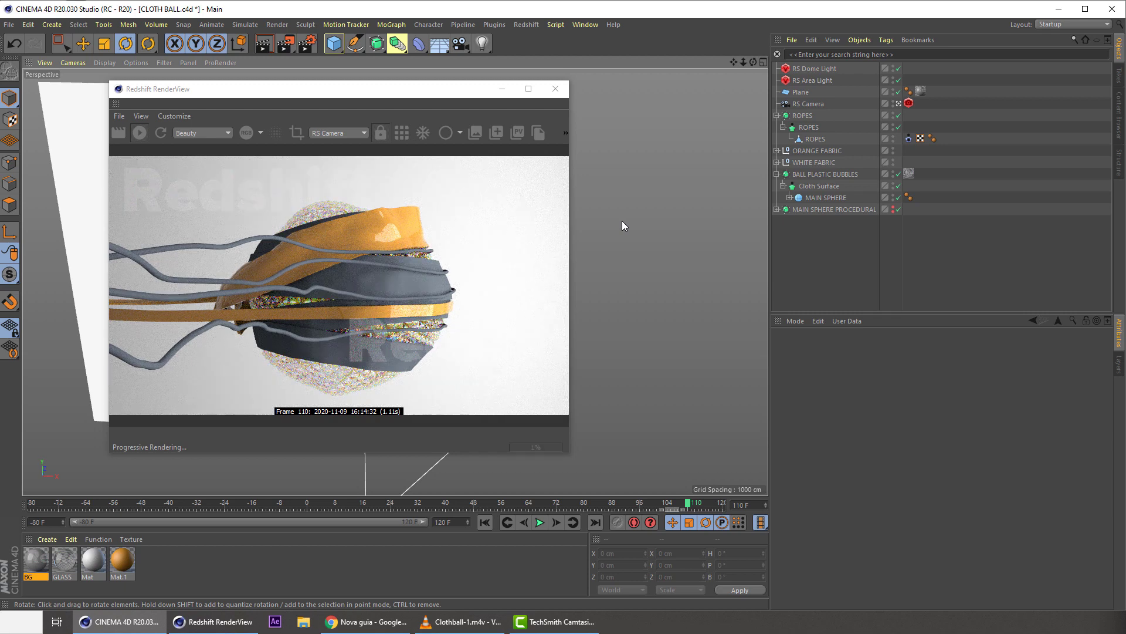
# - Save the scene and move the timeline to frame 89 to render the ball there
pyautogui.hotkey('ctrl', 's')
pyautogui.moveTo(404, 94); pyautogui.dragTo(571, 86)
pyautogui.moveTo(337, 501); pyautogui.dragTo(617, 505)
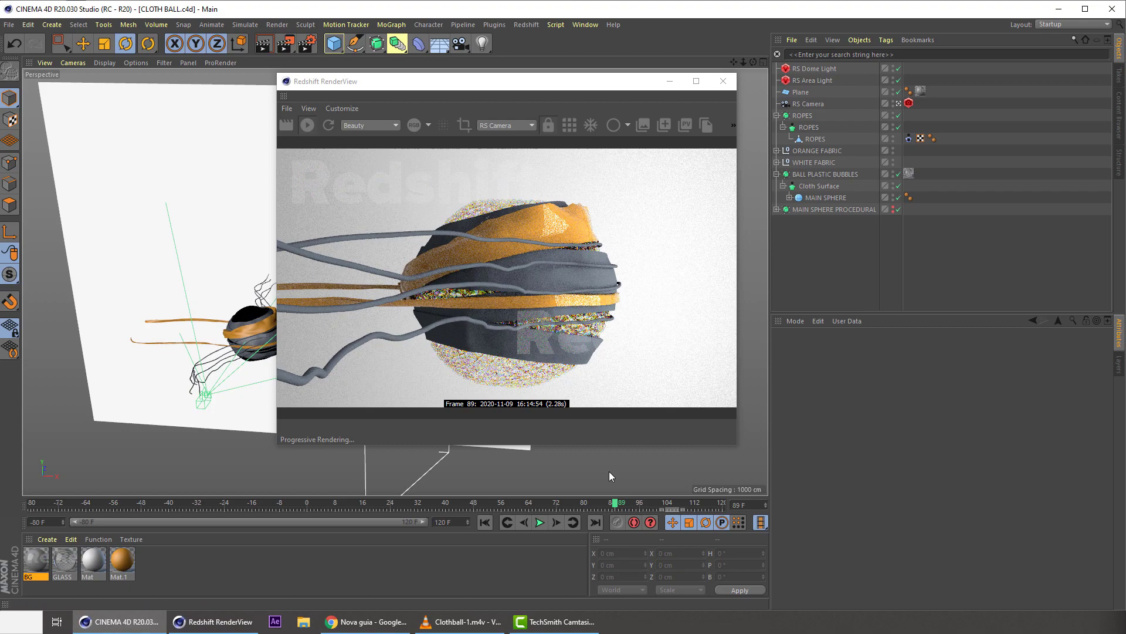
# - Switch to Chrome and search Google Images for "fabric bump"
pyautogui.click(362, 622)
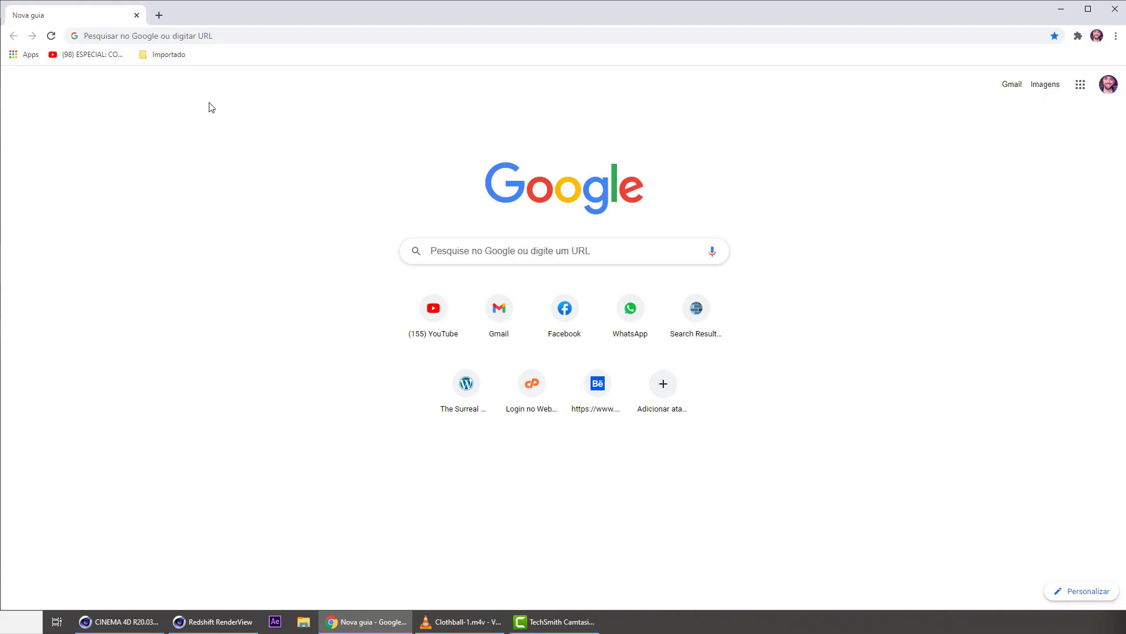
pyautogui.click(211, 38)
pyautogui.write('F')
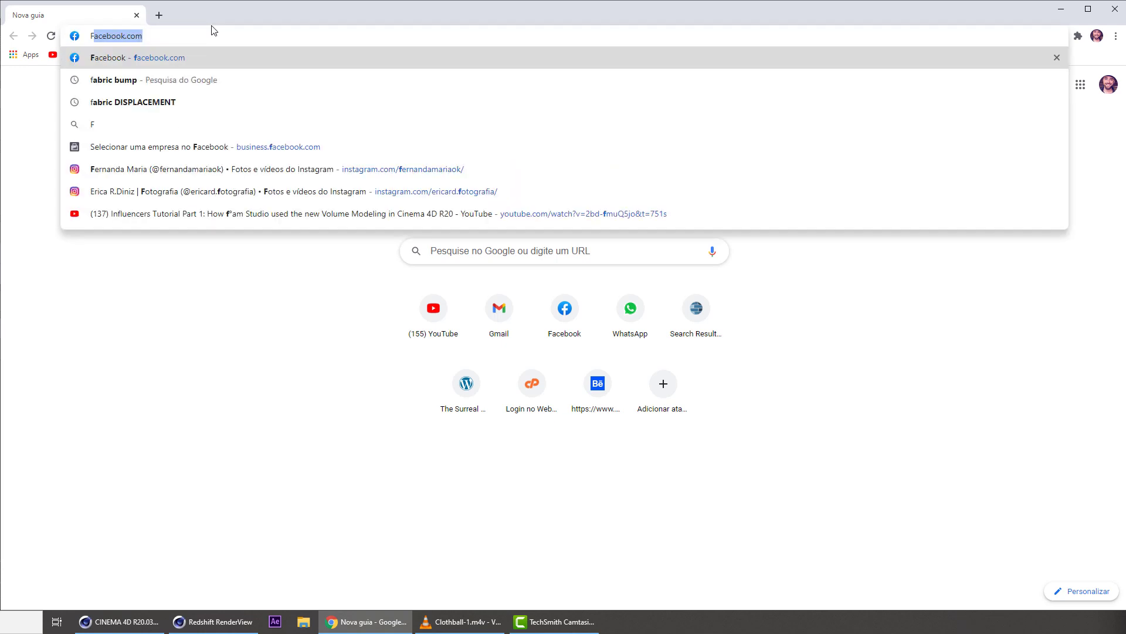
pyautogui.write('ABRI')
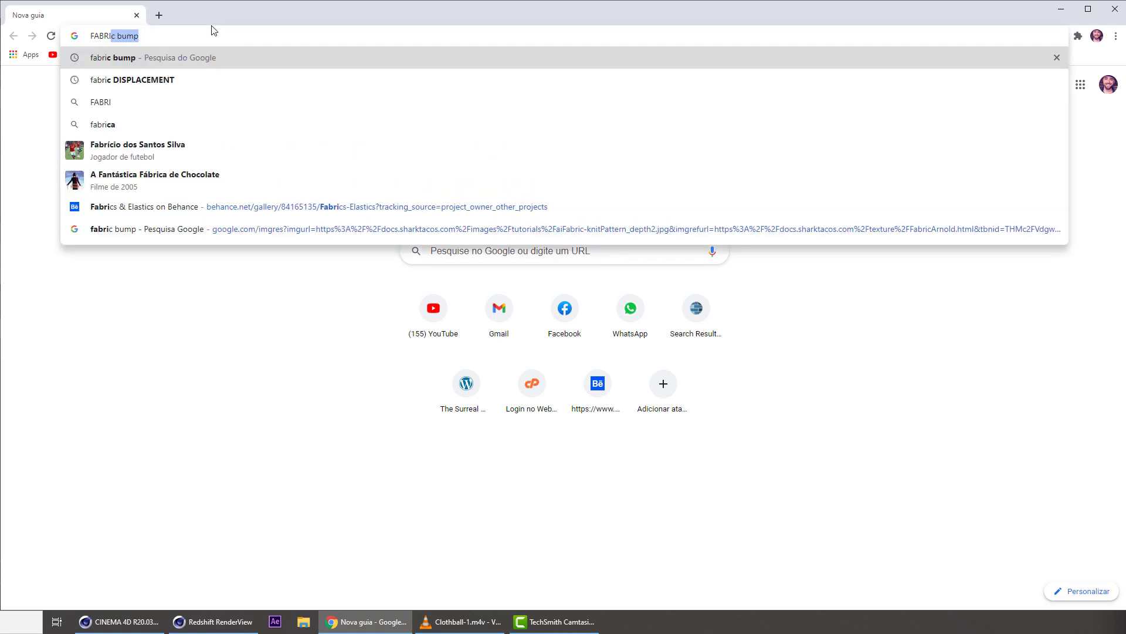
pyautogui.press('Down')
pyautogui.press('Up')
pyautogui.press('Return')
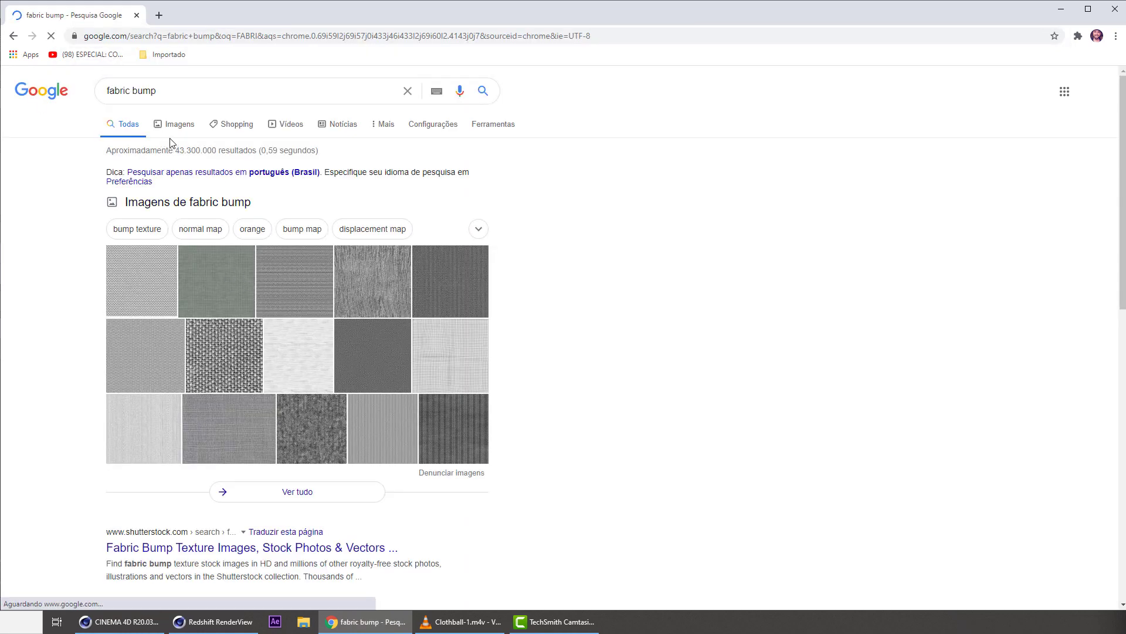
pyautogui.click(176, 128)
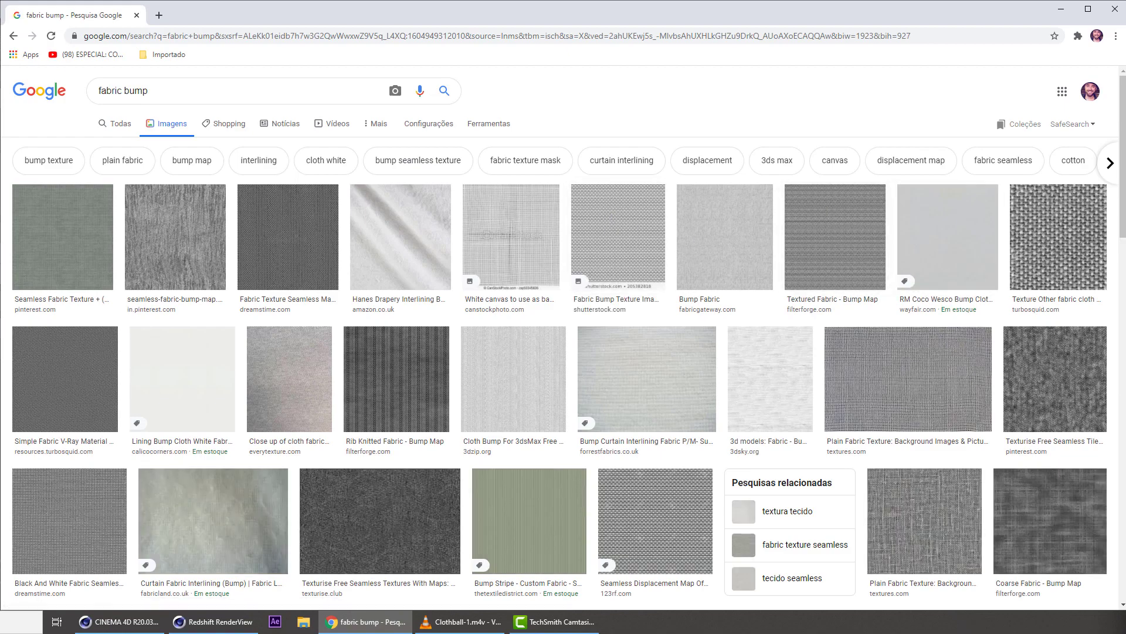
# - Browse the image results for a grayscale knit bump map and open the Light Collab braided-knit image in a new tab
pyautogui.moveTo(1121, 211); pyautogui.dragTo(1115, 462)
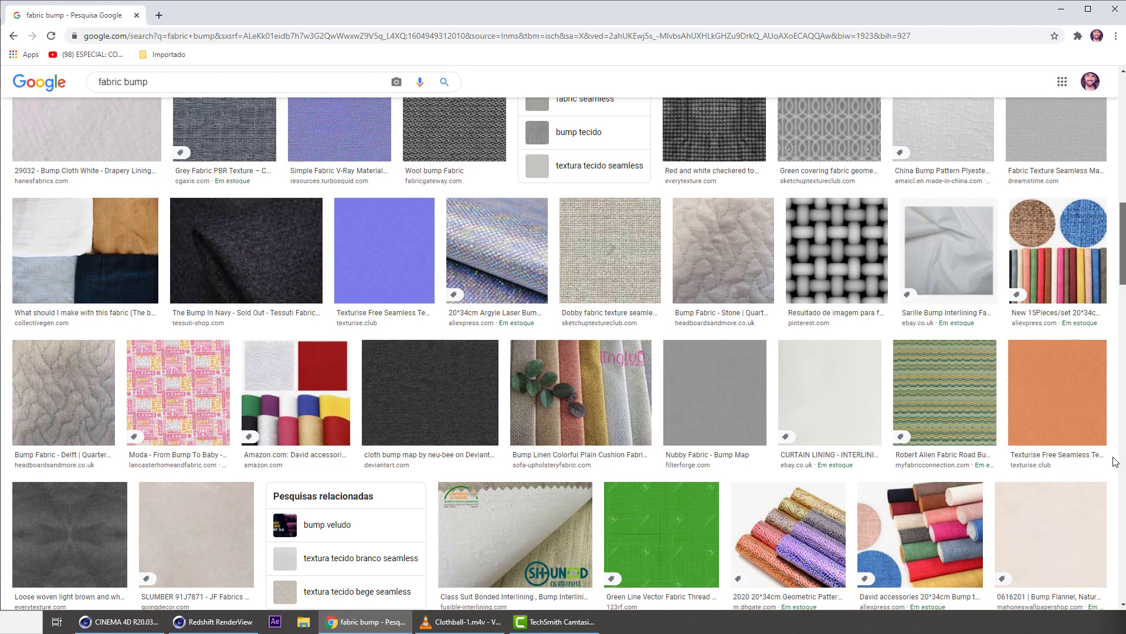
pyautogui.scroll(-6, 1116, 461)
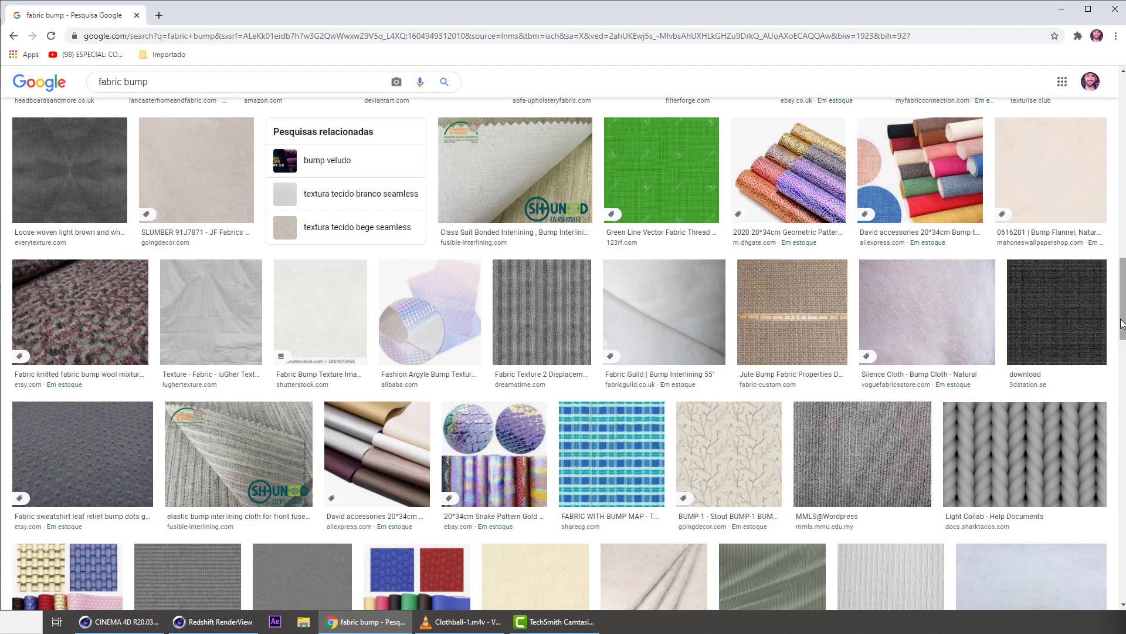
pyautogui.middleClick(1012, 454)
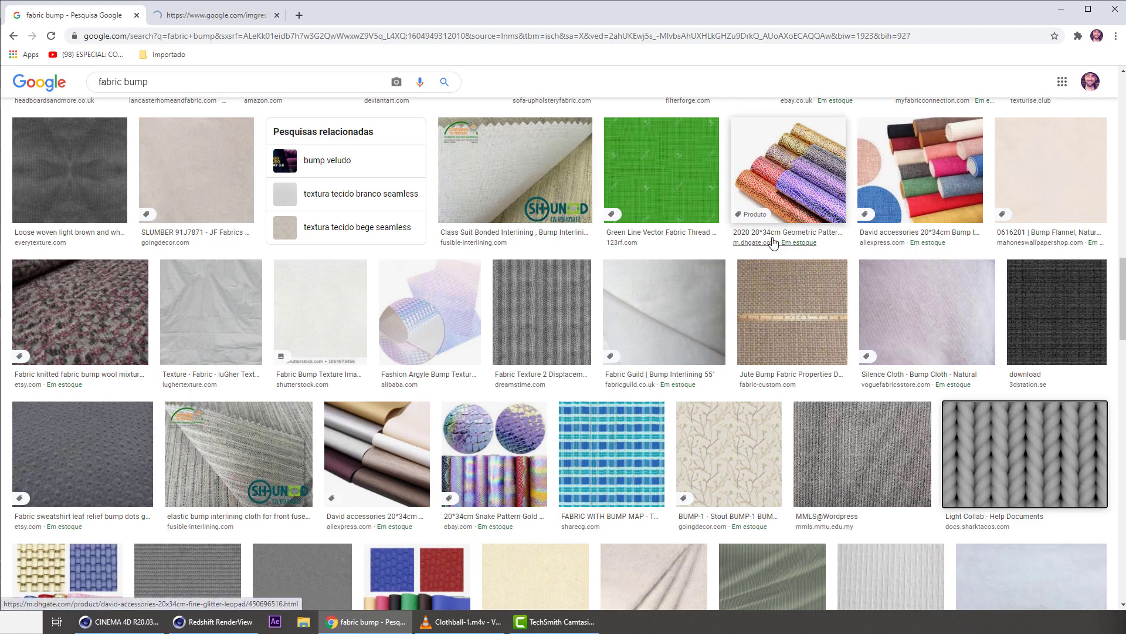
pyautogui.click(170, 18)
pyautogui.scroll(-5, 240, 193)
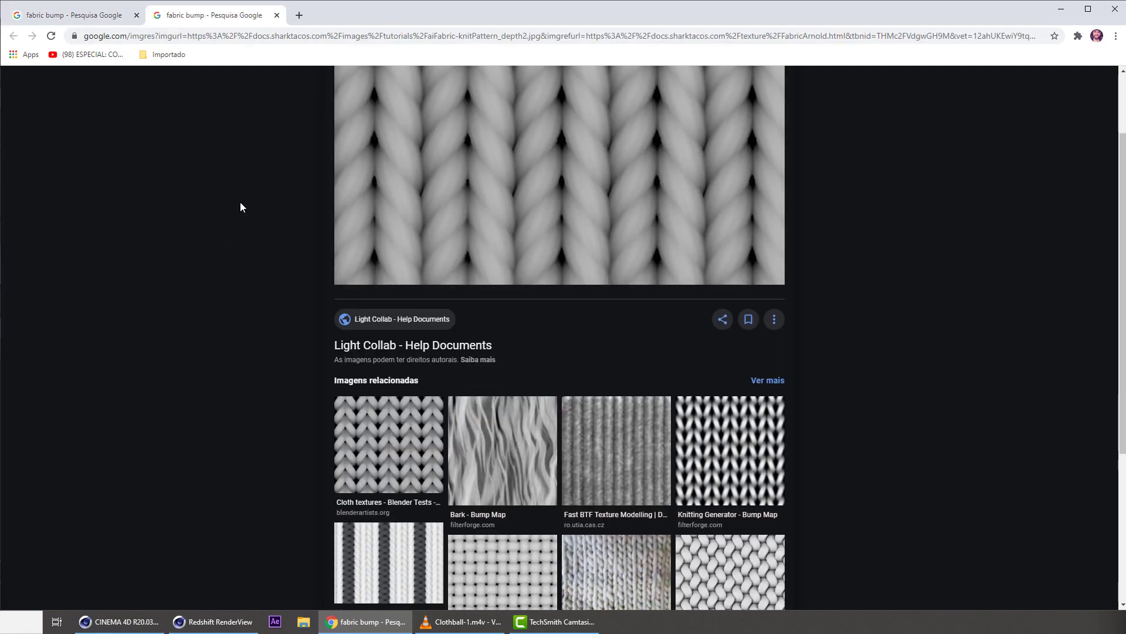
pyautogui.scroll(5, 241, 213)
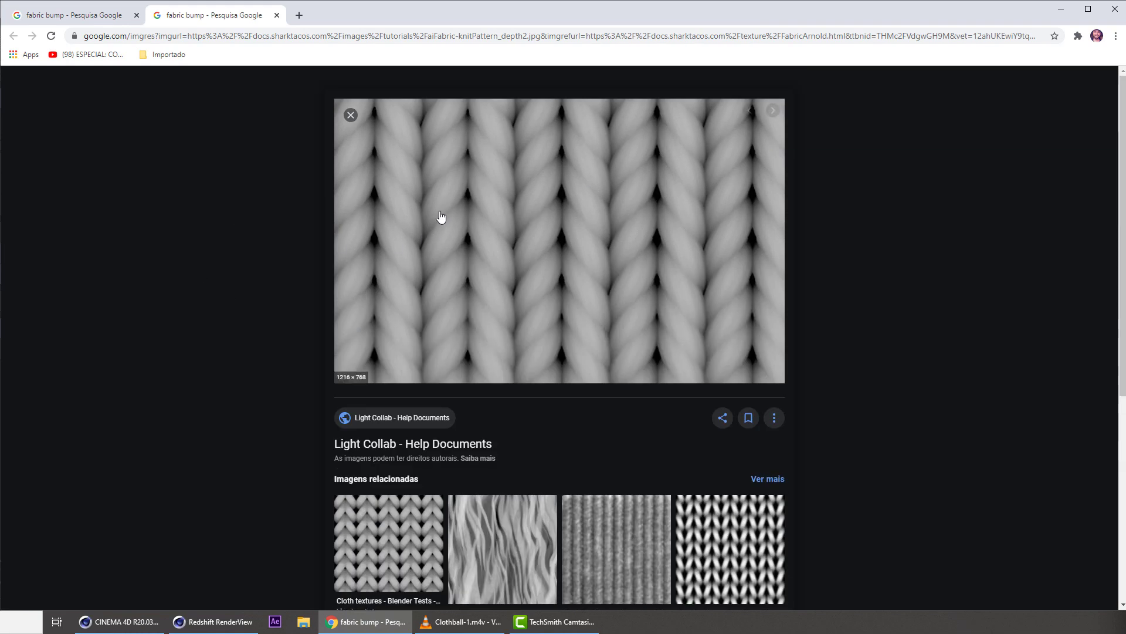
pyautogui.click(58, 14)
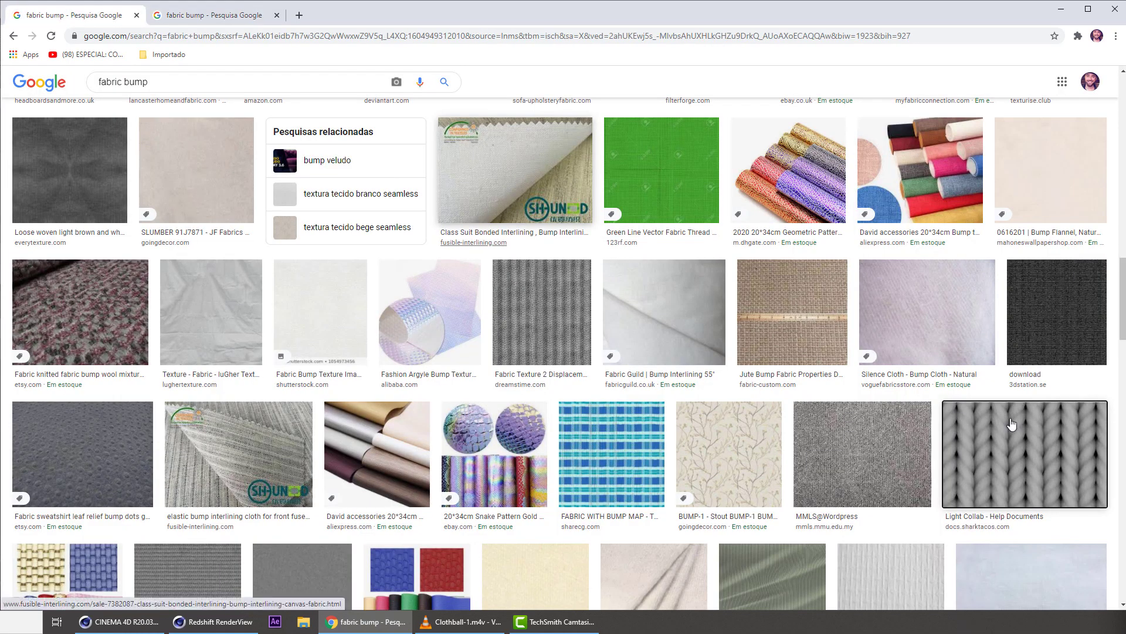
pyautogui.scroll(-2, 1117, 321)
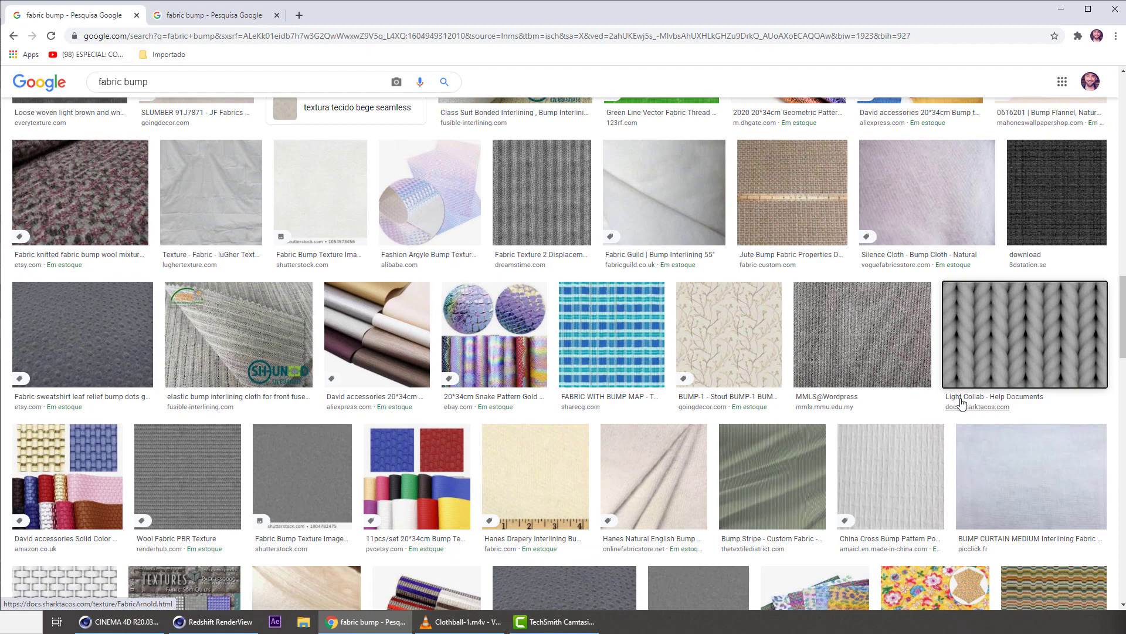
pyautogui.click(214, 14)
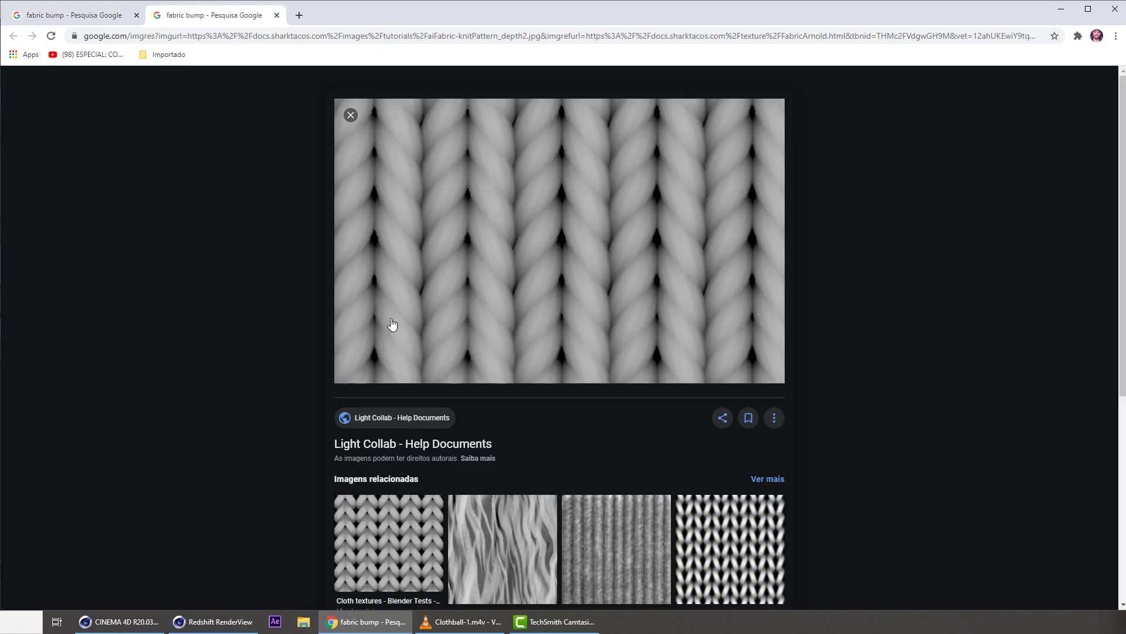
# - Open the knit image at full size and save it as JPEG aiFabric-knitPattern_depth2 in the CLOTH BALL project's TEXTURES folder
pyautogui.rightClick(447, 272)
pyautogui.click(470, 365)
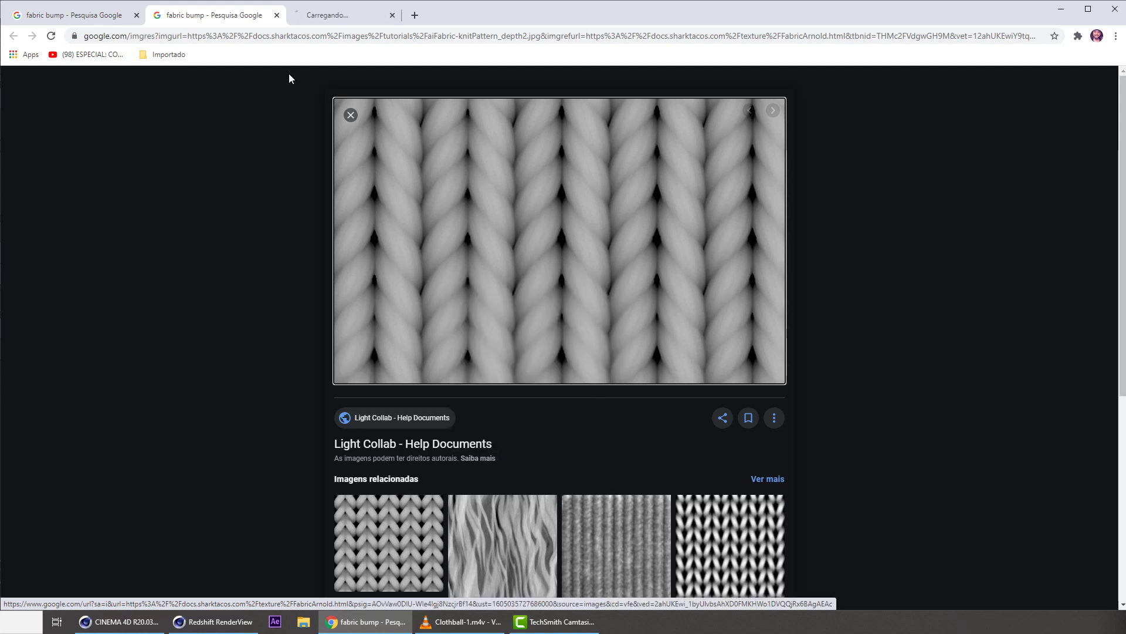
pyautogui.click(341, 15)
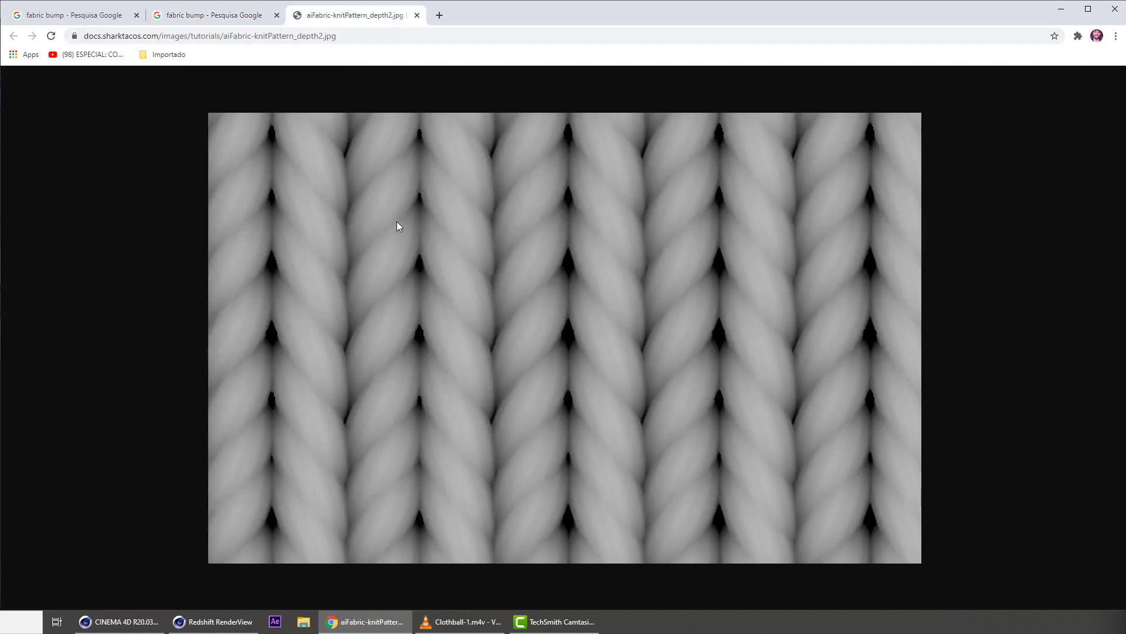
pyautogui.rightClick(403, 241)
pyautogui.click(431, 269)
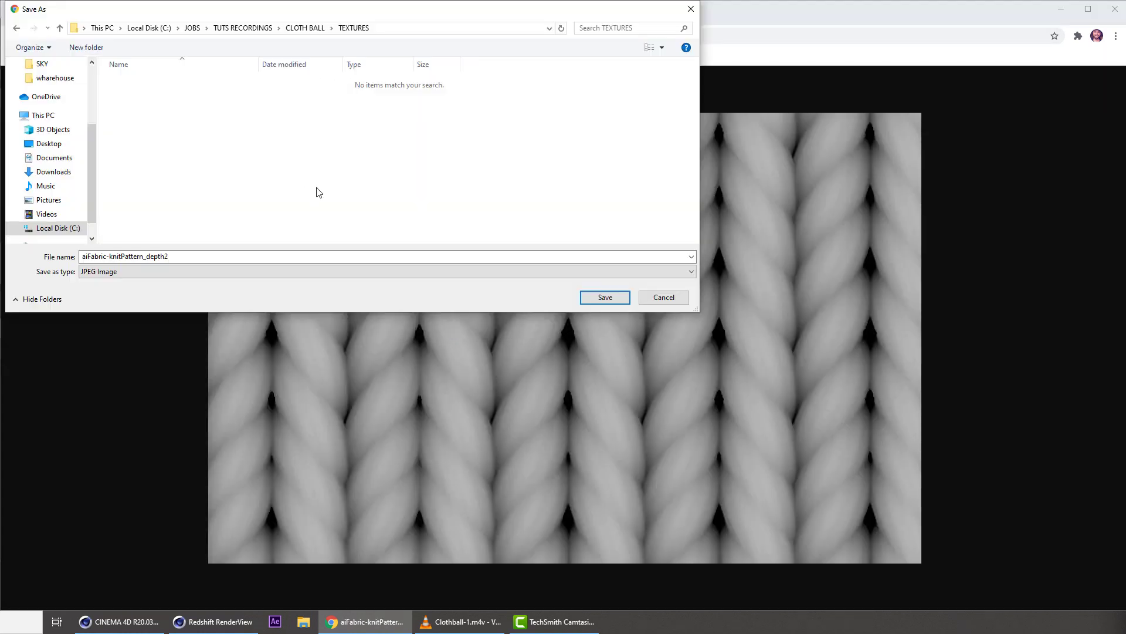
pyautogui.click(604, 298)
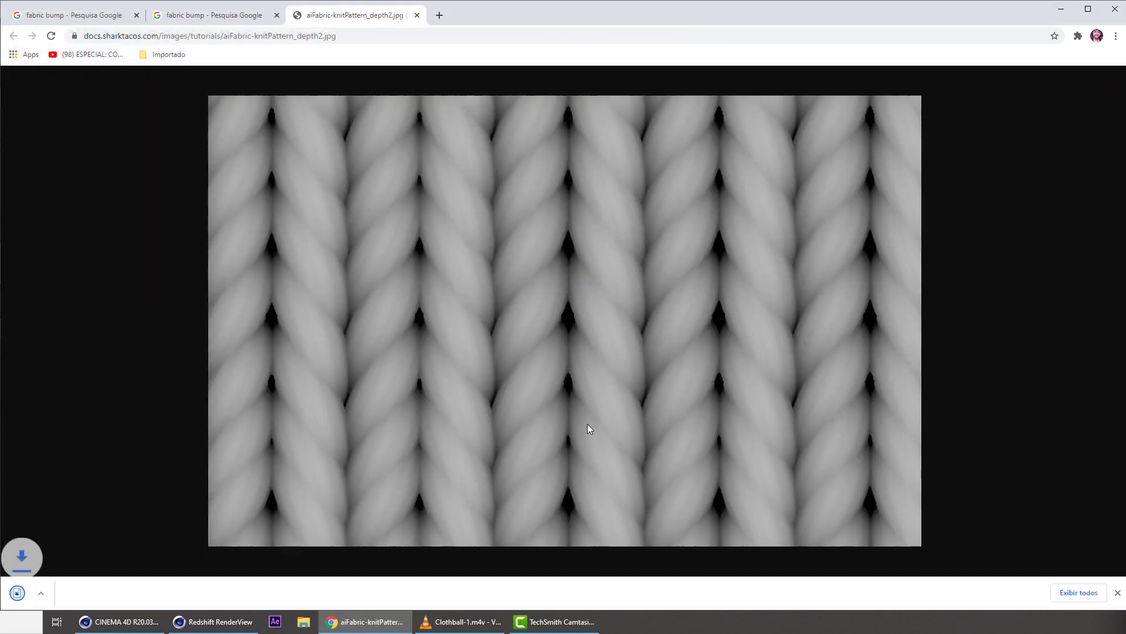
# - Switch back to Cinema 4D and create a new Redshift material
pyautogui.click(188, 629)
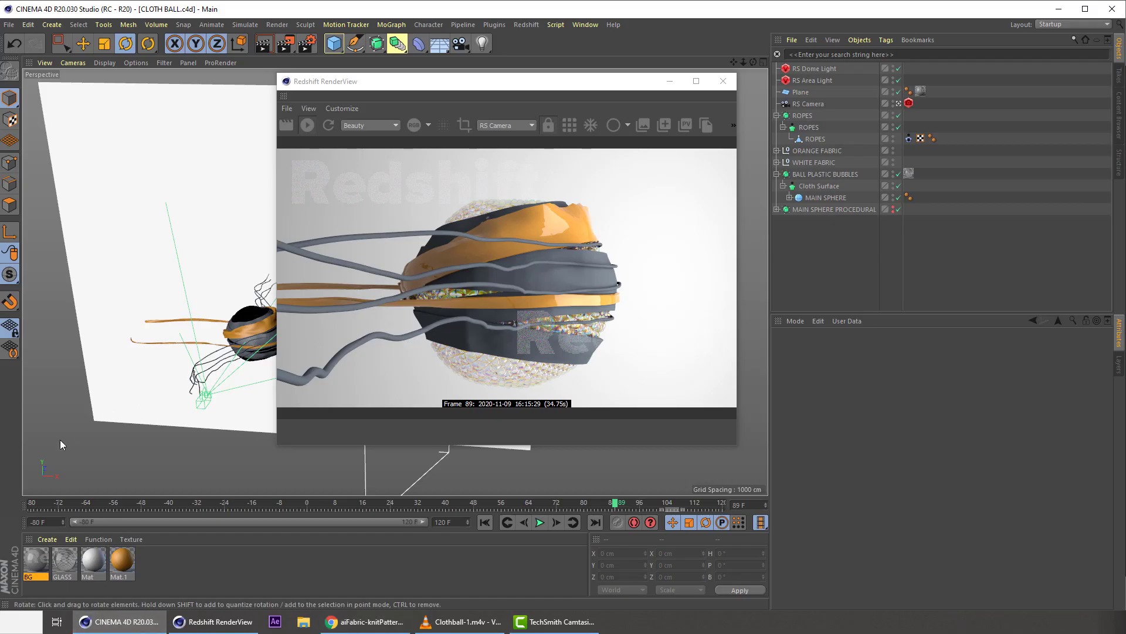
pyautogui.click(44, 540)
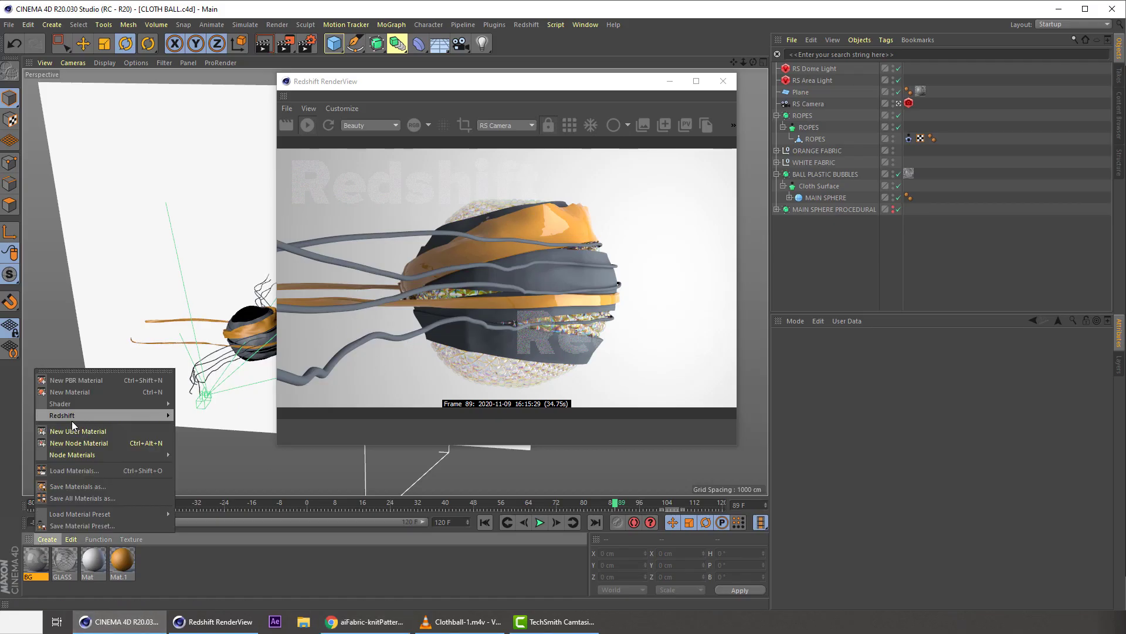
pyautogui.click(46, 539)
pyautogui.moveTo(81, 415)
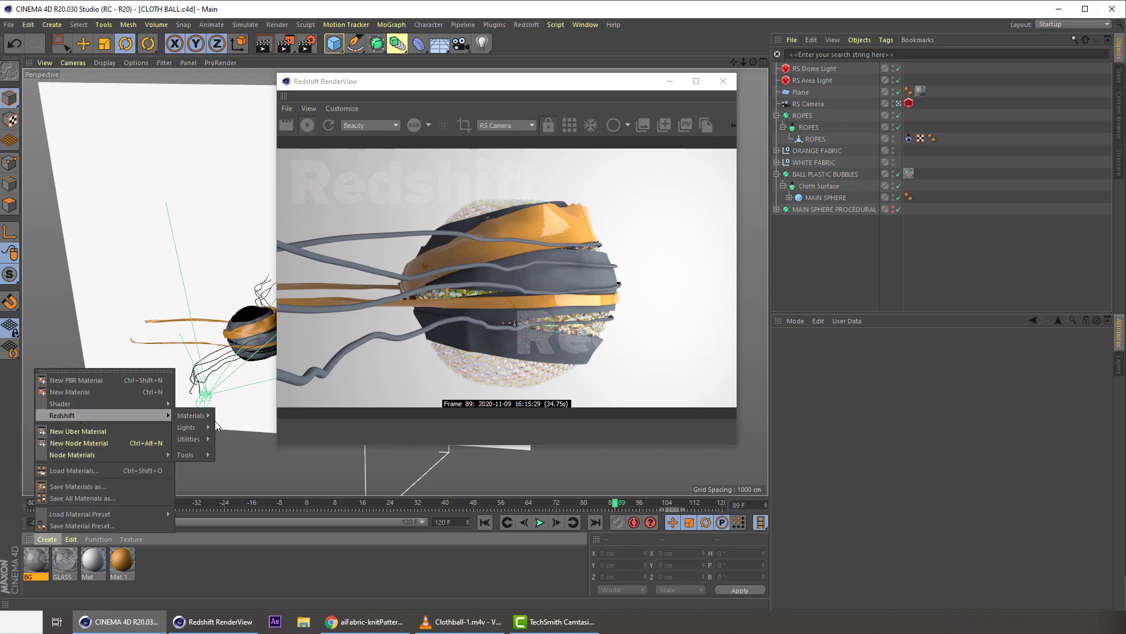
pyautogui.click(228, 417)
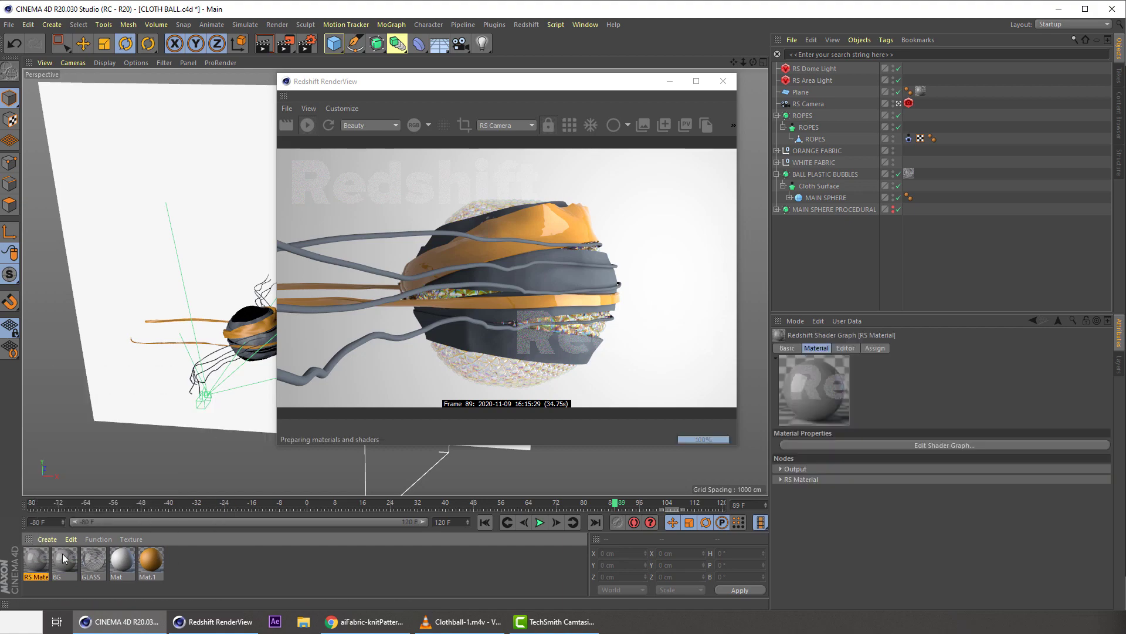
# - Rename the new Redshift material as FABRIC WHITE
pyautogui.doubleClick(33, 576)
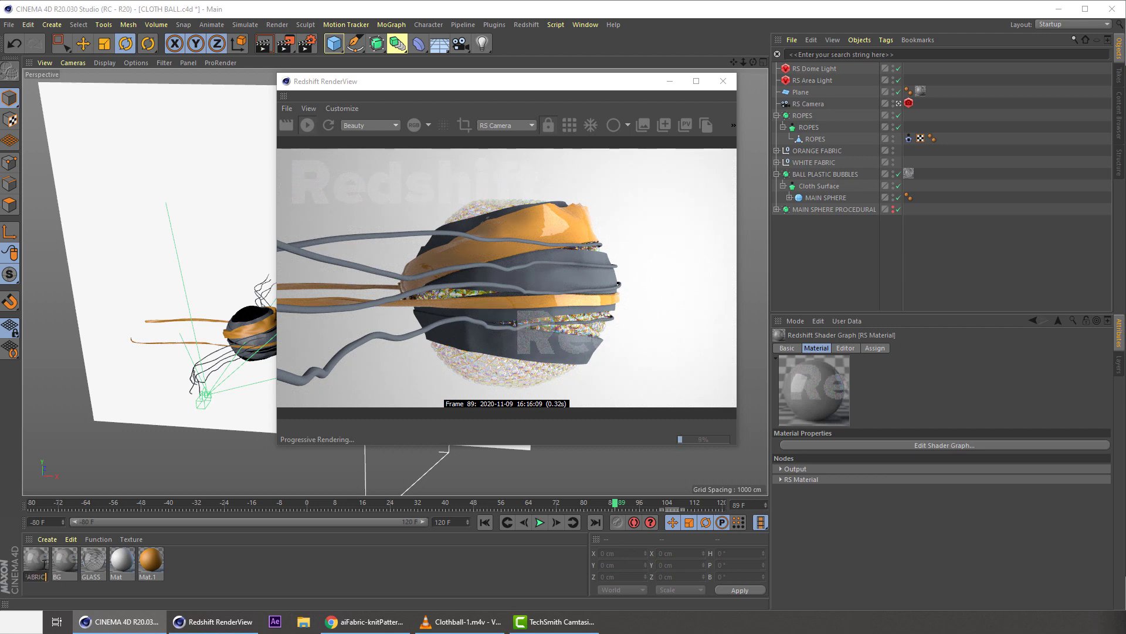
pyautogui.write('FABRIC WHITE')
pyautogui.press('Return')
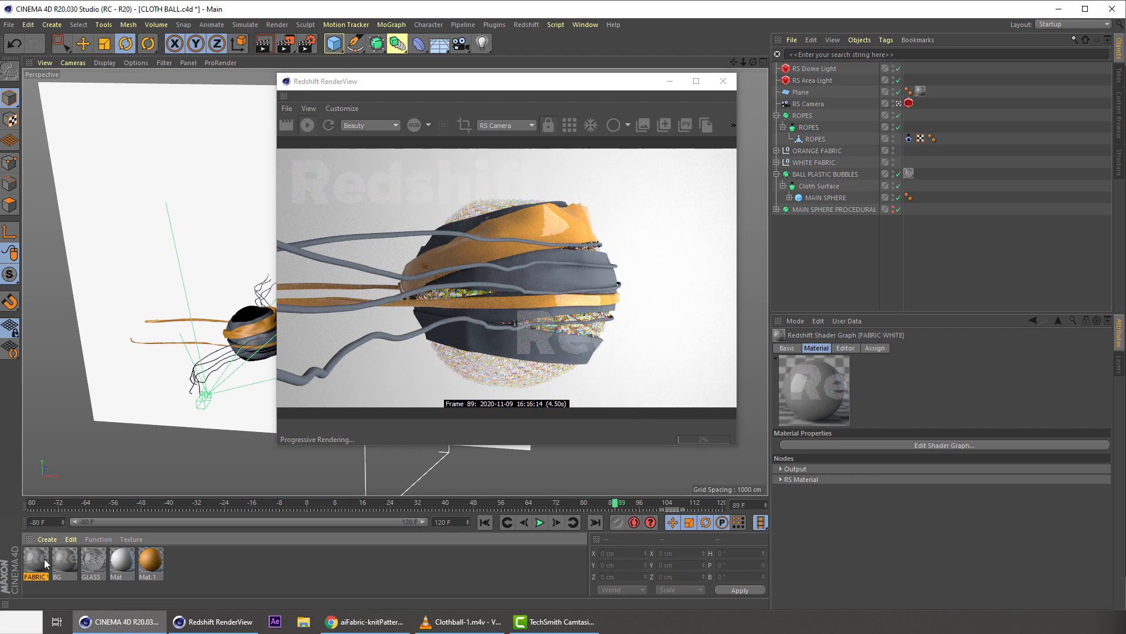
# - Move the FABRIC WHITE material to the end of the material list and add a Texture node to its shader graph
pyautogui.moveTo(175, 562); pyautogui.dragTo(172, 561)
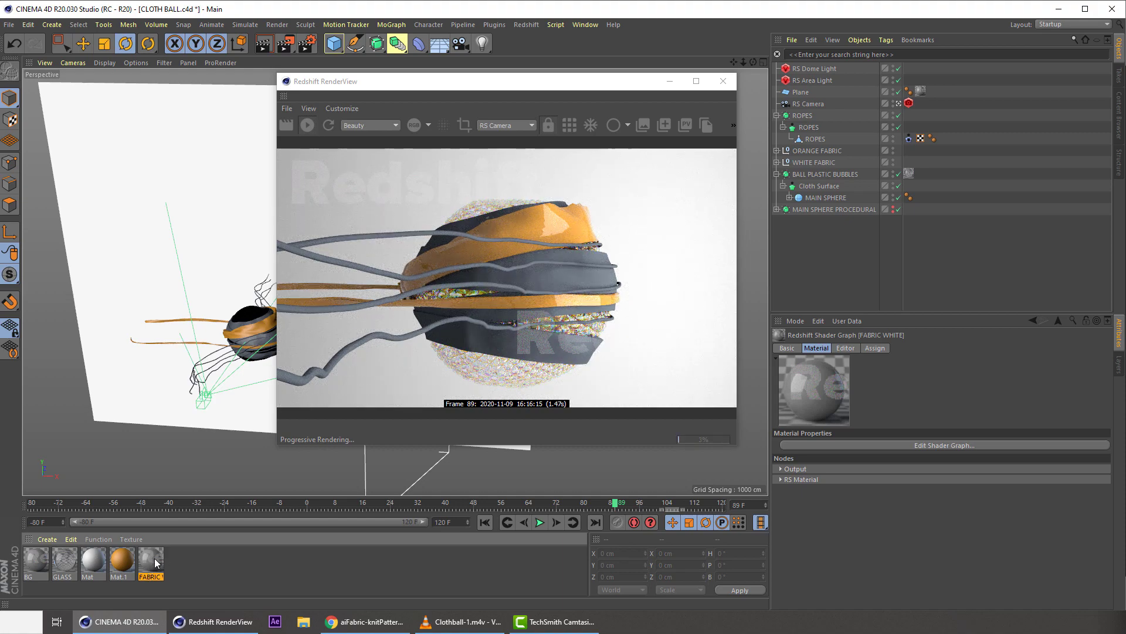
pyautogui.doubleClick(153, 558)
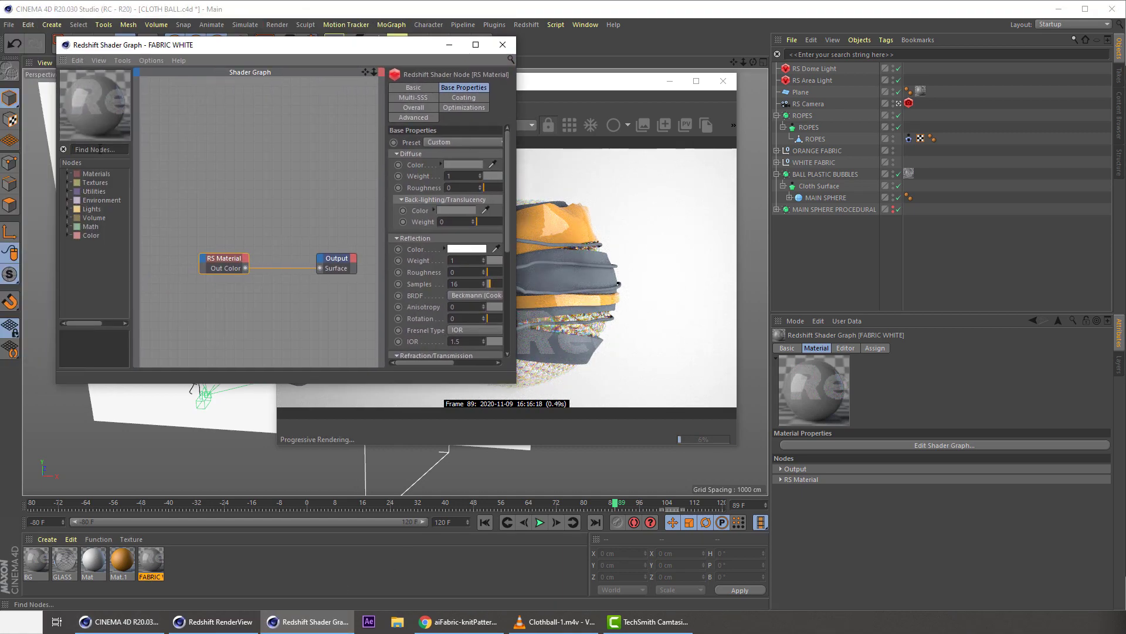
pyautogui.click(99, 149)
pyautogui.write('TEXT')
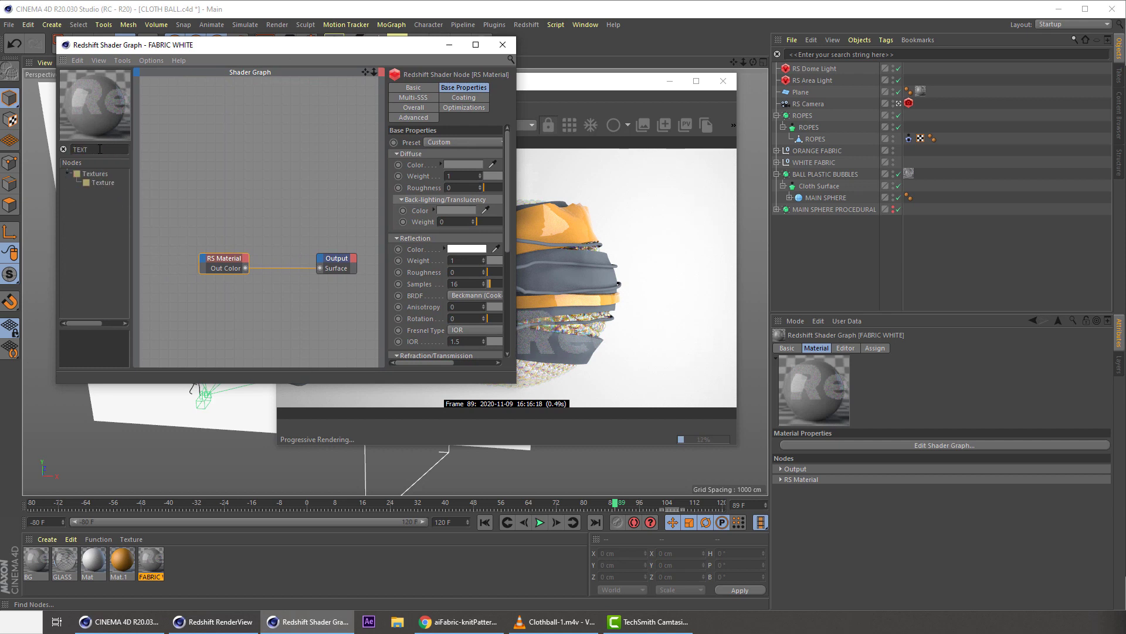
pyautogui.moveTo(93, 186); pyautogui.dragTo(171, 219)
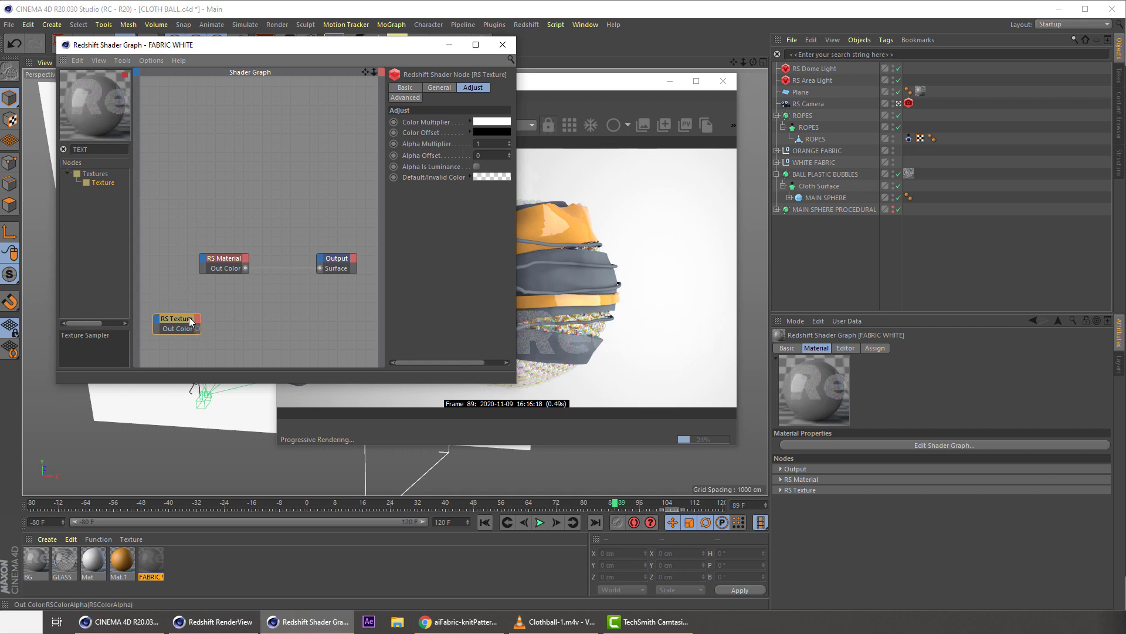
# - Load the aiFabric-knitPattern_depth2 image into the RS Texture node
pyautogui.click(186, 317)
pyautogui.click(441, 88)
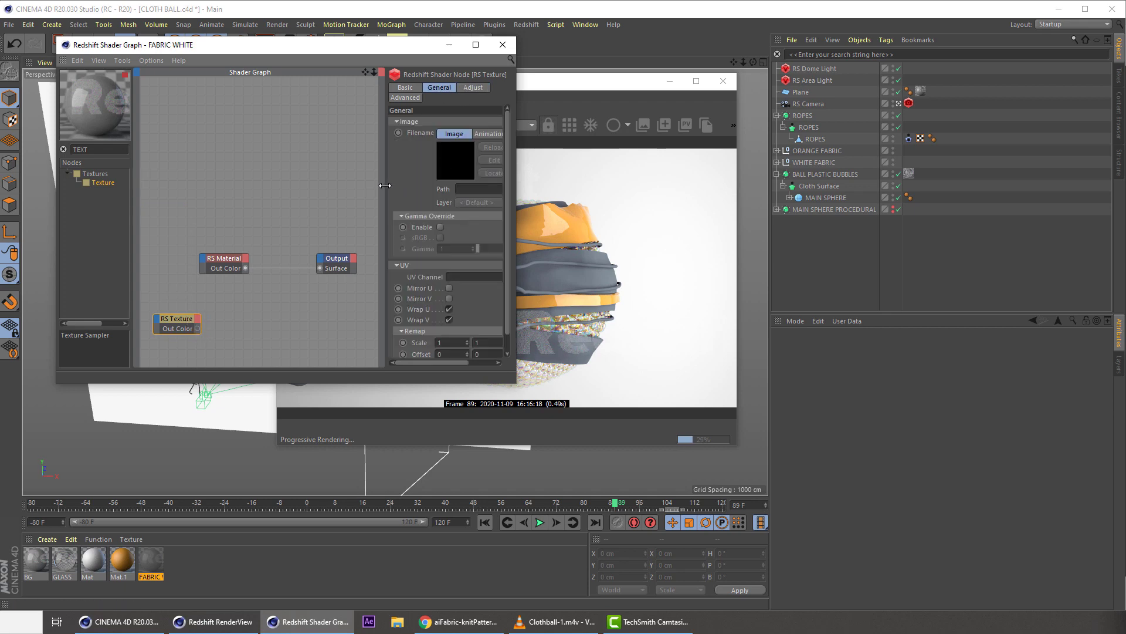
pyautogui.moveTo(385, 185); pyautogui.dragTo(297, 186)
pyautogui.click(494, 179)
pyautogui.doubleClick(193, 144)
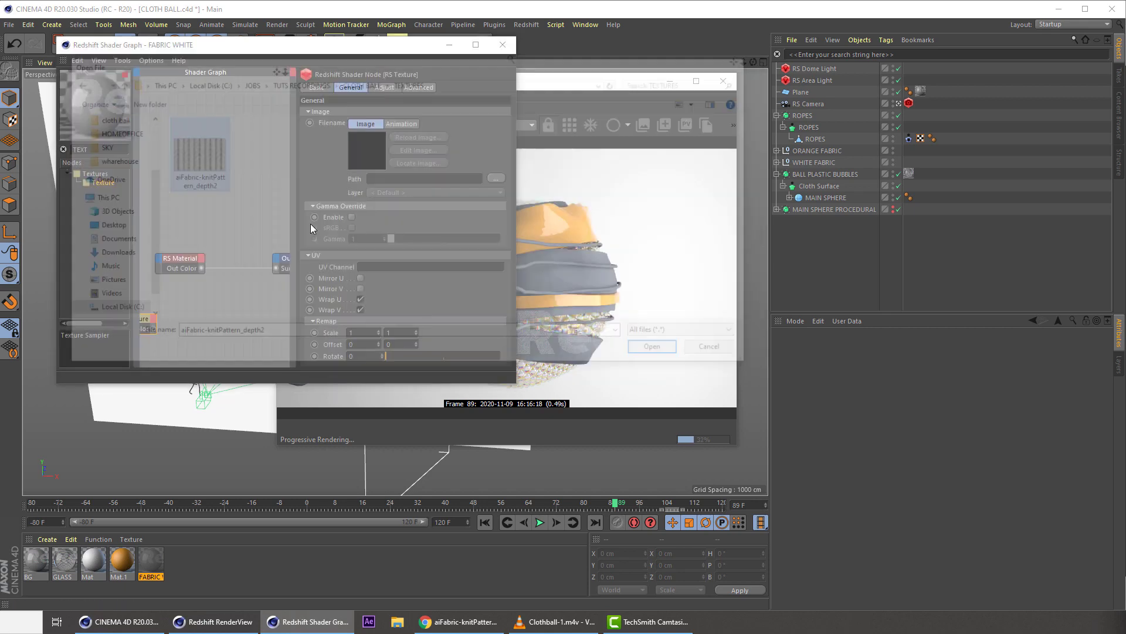
pyautogui.click(645, 353)
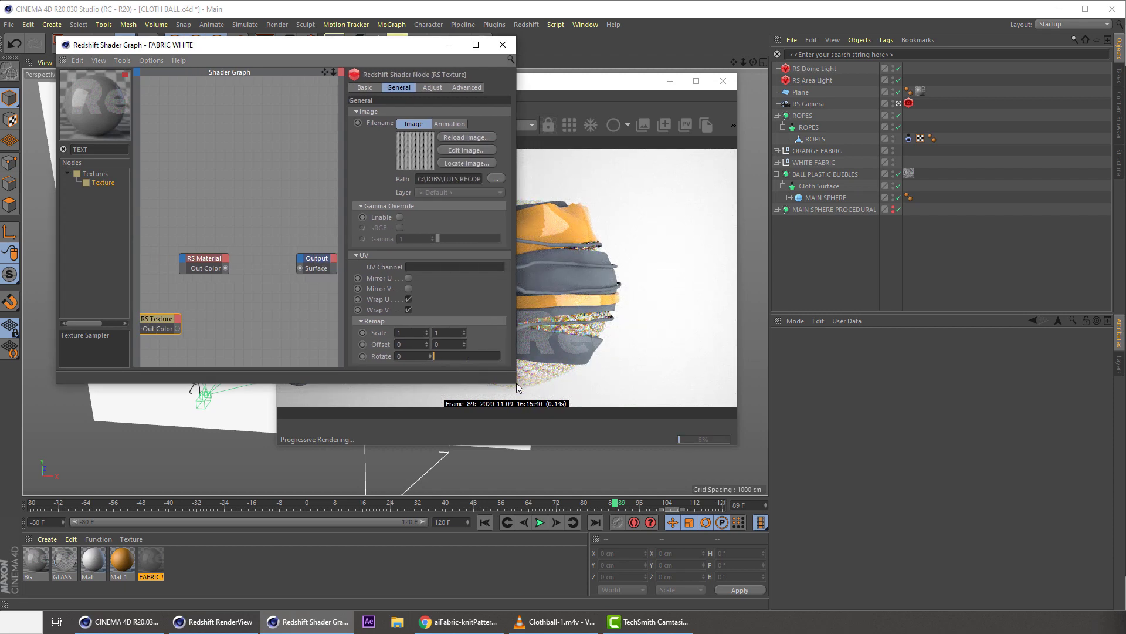
# - Enlarge the shader graph window and arrange it beside the Redshift RenderView so that both are accessible
pyautogui.moveTo(514, 385); pyautogui.dragTo(676, 462)
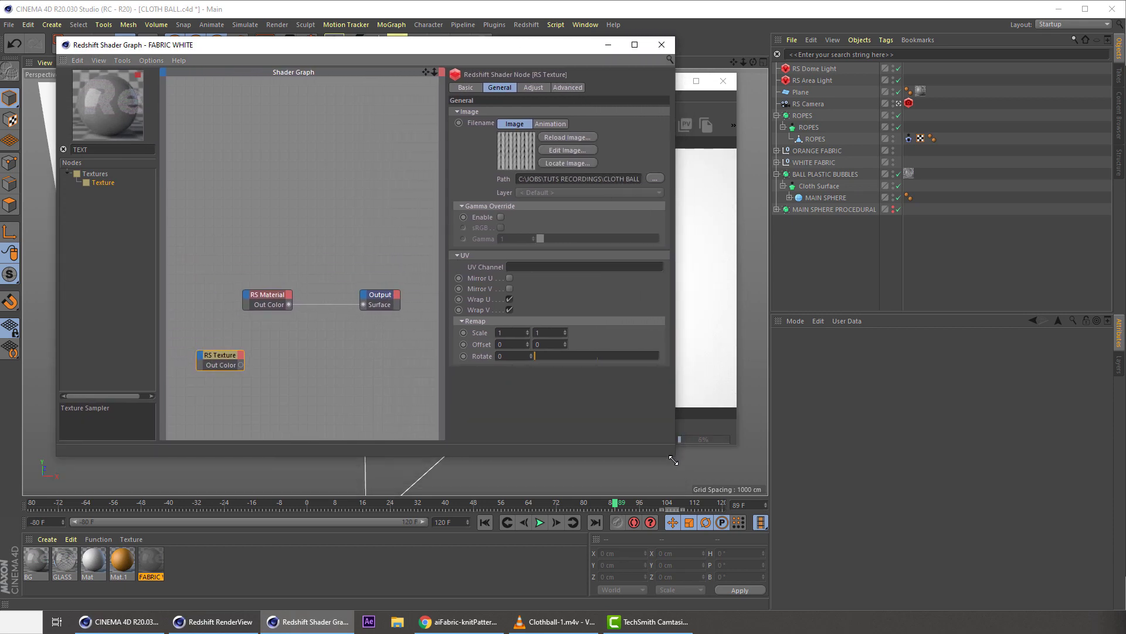
pyautogui.click(698, 245)
pyautogui.moveTo(557, 86); pyautogui.dragTo(917, 107)
pyautogui.moveTo(555, 51); pyautogui.dragTo(519, 69)
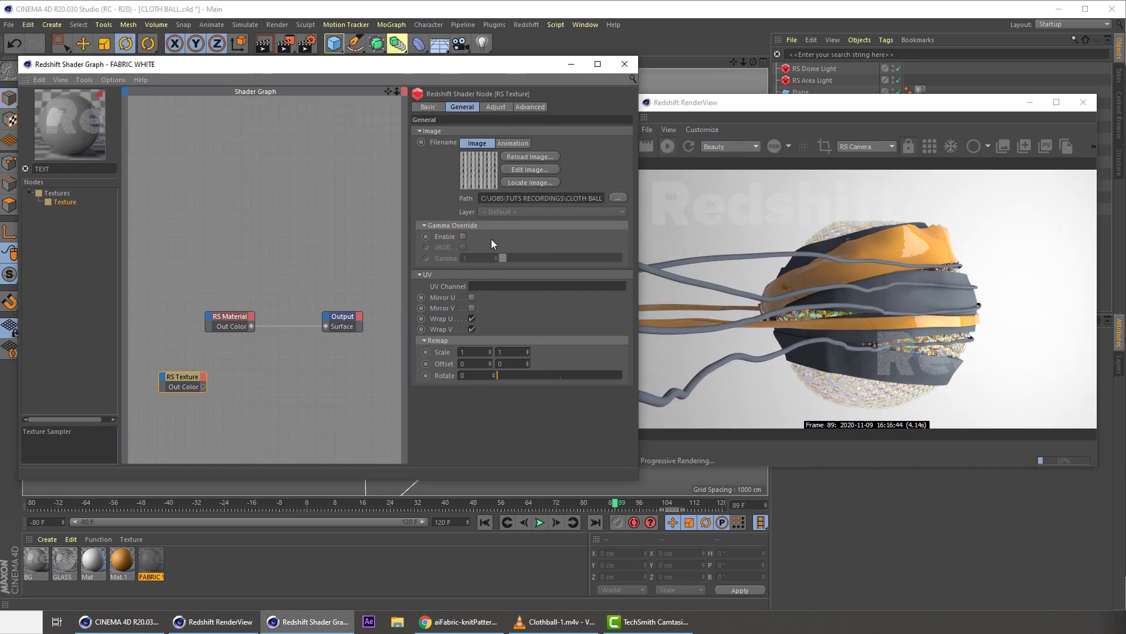
# - Add a Displacement node, connect it to the Output's Displacement input, and feed the RS Texture colour into its Tex Map
pyautogui.moveTo(65, 169); pyautogui.dragTo(19, 175)
pyautogui.write('DIS')
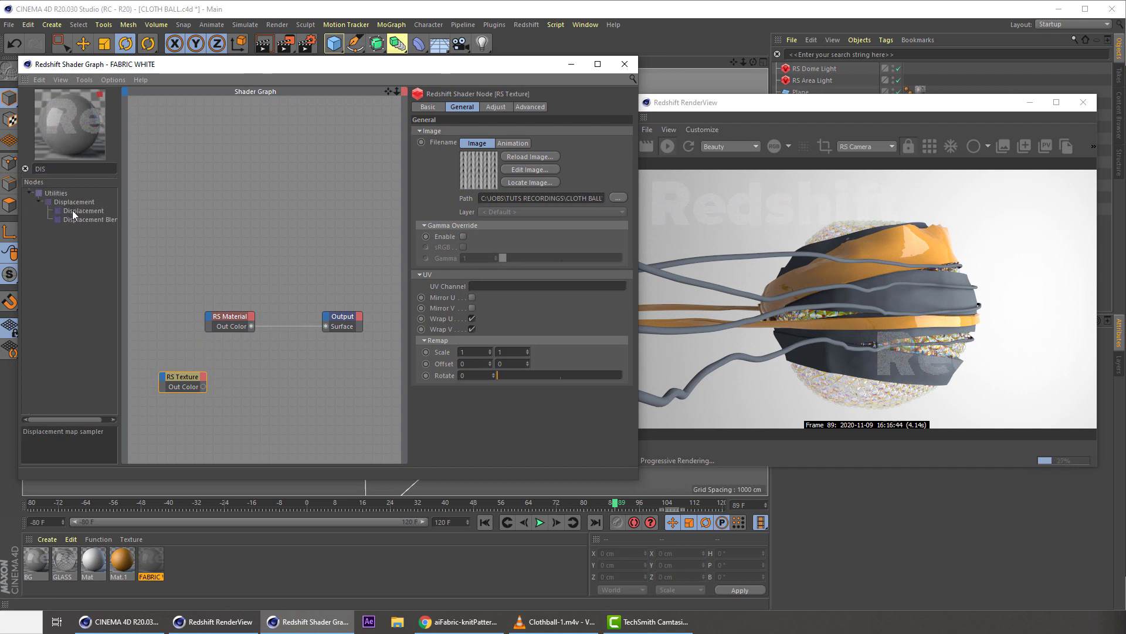
pyautogui.moveTo(262, 391); pyautogui.dragTo(263, 390)
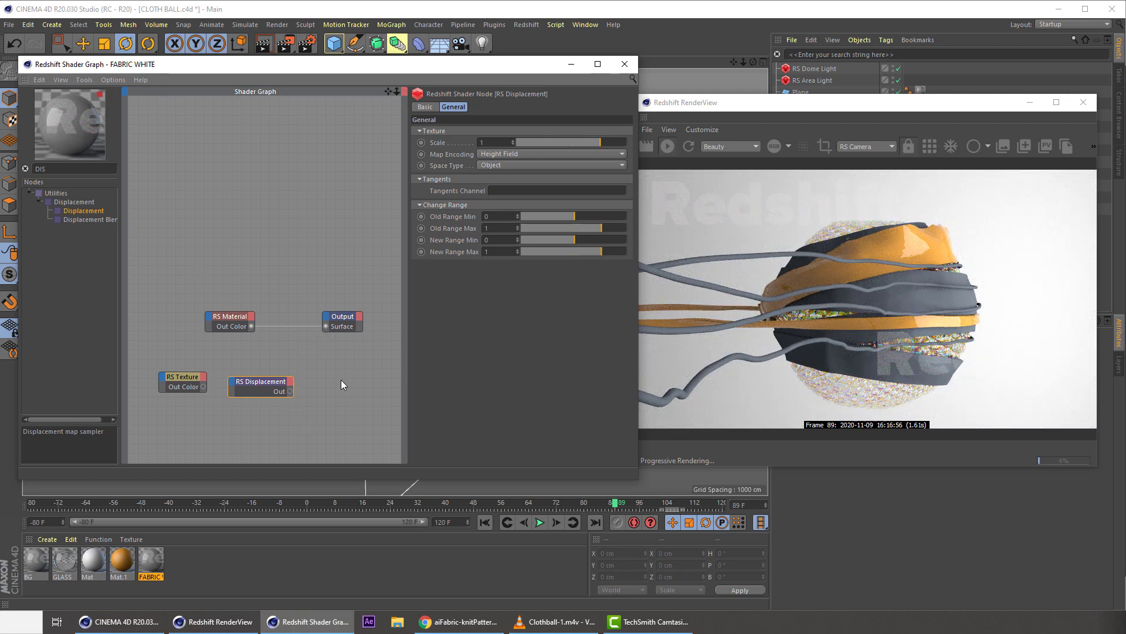
pyautogui.moveTo(290, 391); pyautogui.dragTo(326, 323)
pyautogui.click(342, 326)
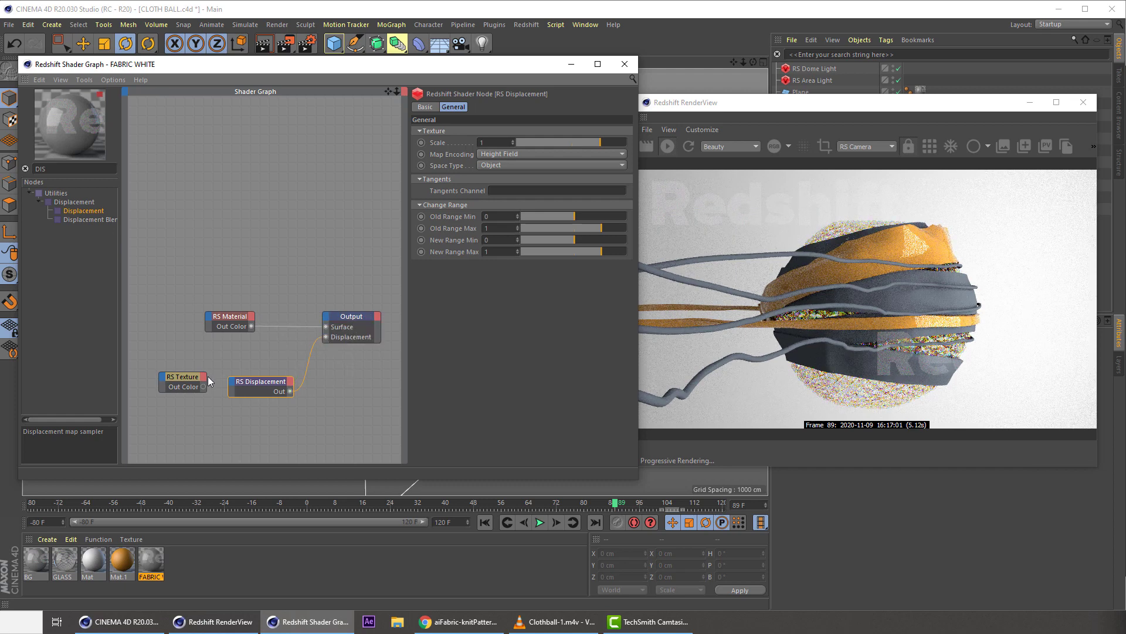
pyautogui.moveTo(193, 385); pyautogui.dragTo(233, 383)
pyautogui.click(305, 399)
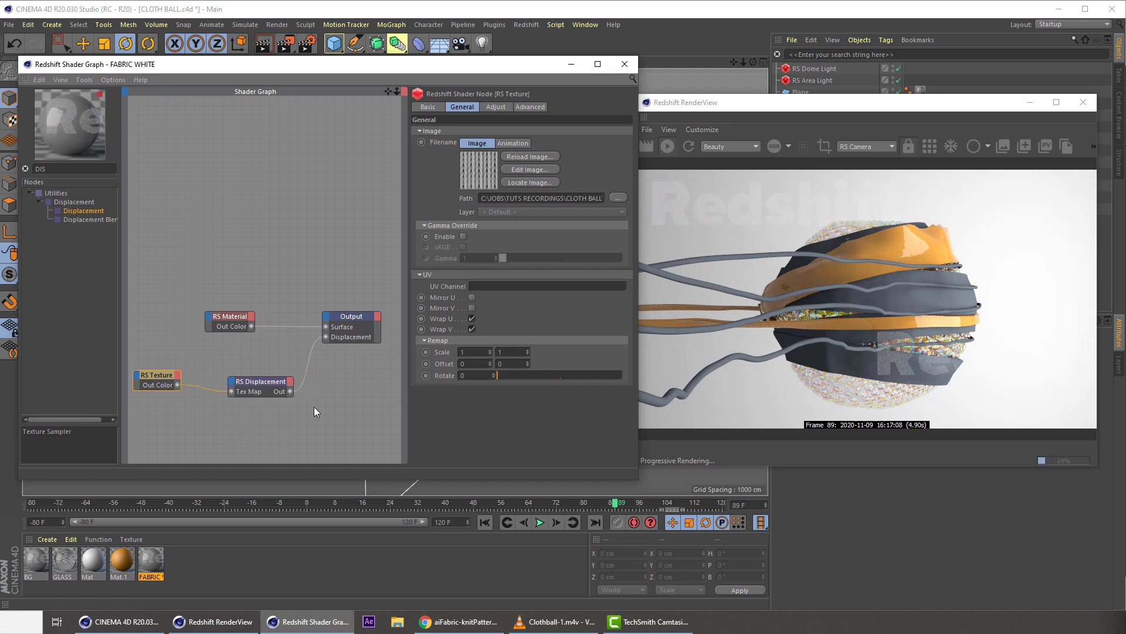
# - Apply the FABRIC WHITE material to all four objects in the WHITE FABRIC group and save the project
pyautogui.moveTo(878, 105); pyautogui.dragTo(539, 191)
pyautogui.moveTo(381, 191); pyautogui.dragTo(351, 188)
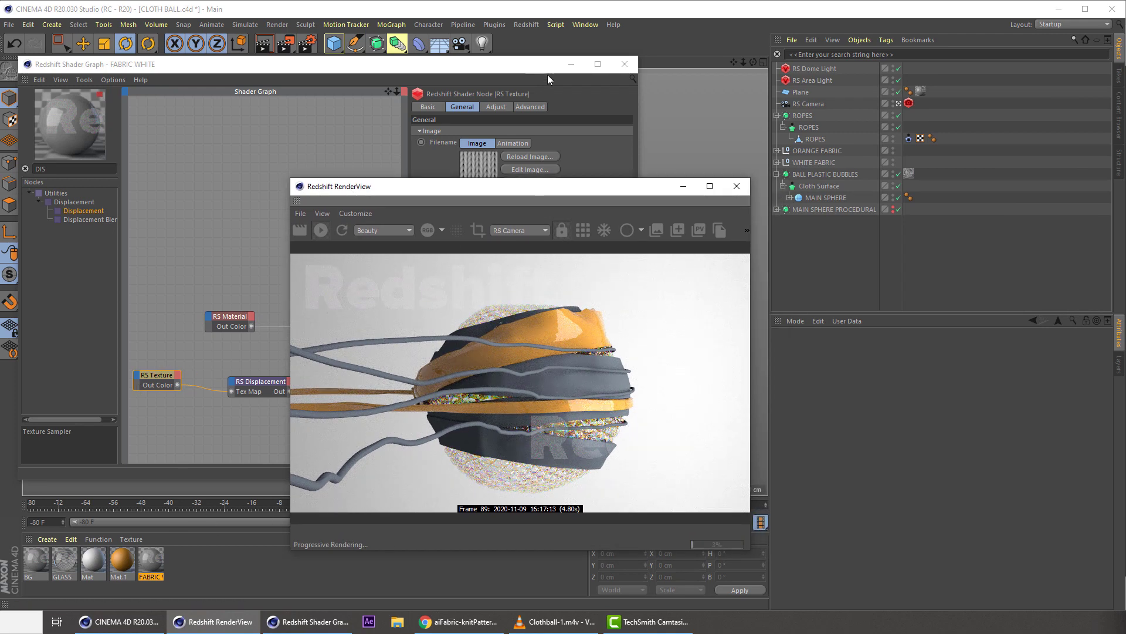
pyautogui.click(813, 164)
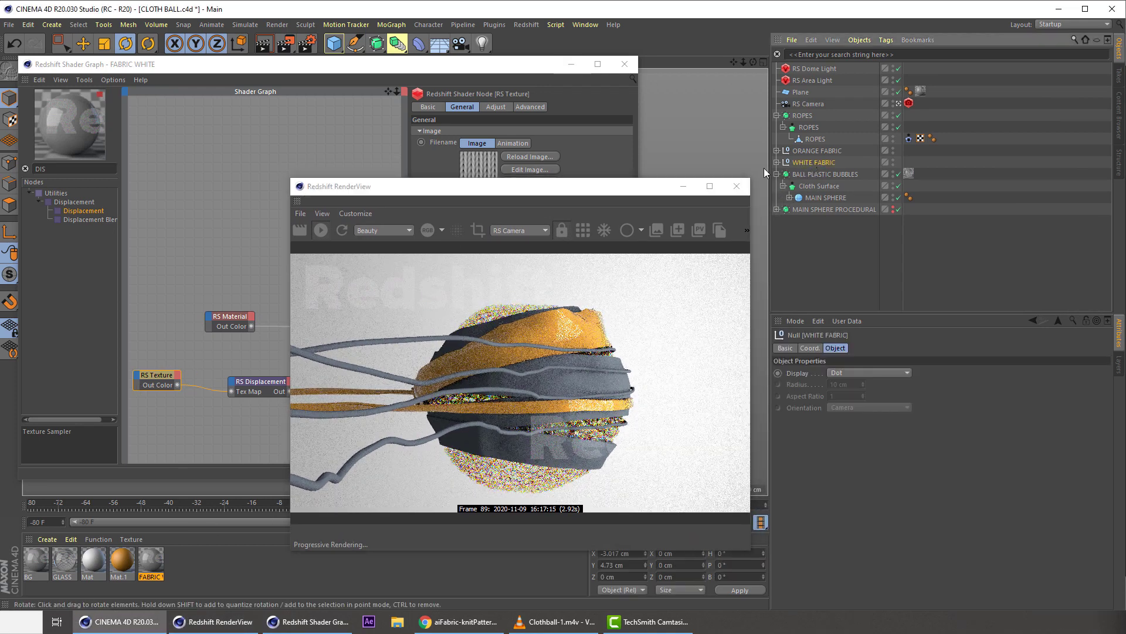
pyautogui.click(777, 162)
pyautogui.click(823, 175)
pyautogui.keyDown('shift'); pyautogui.click(819, 210); pyautogui.keyUp('shift')
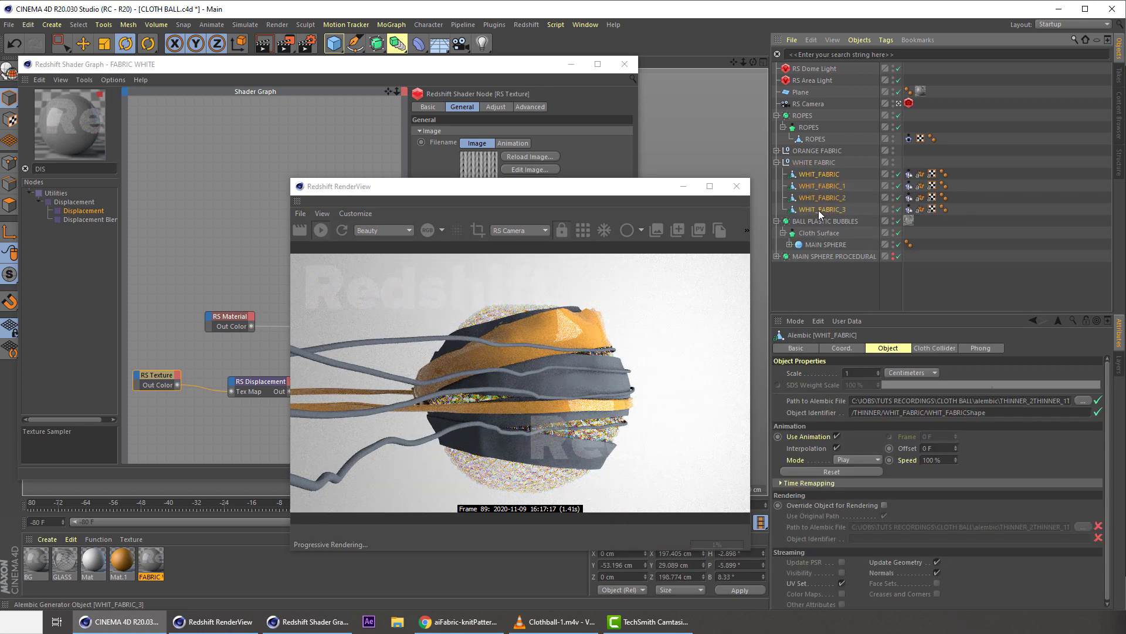
pyautogui.rightClick(150, 562)
pyautogui.click(178, 382)
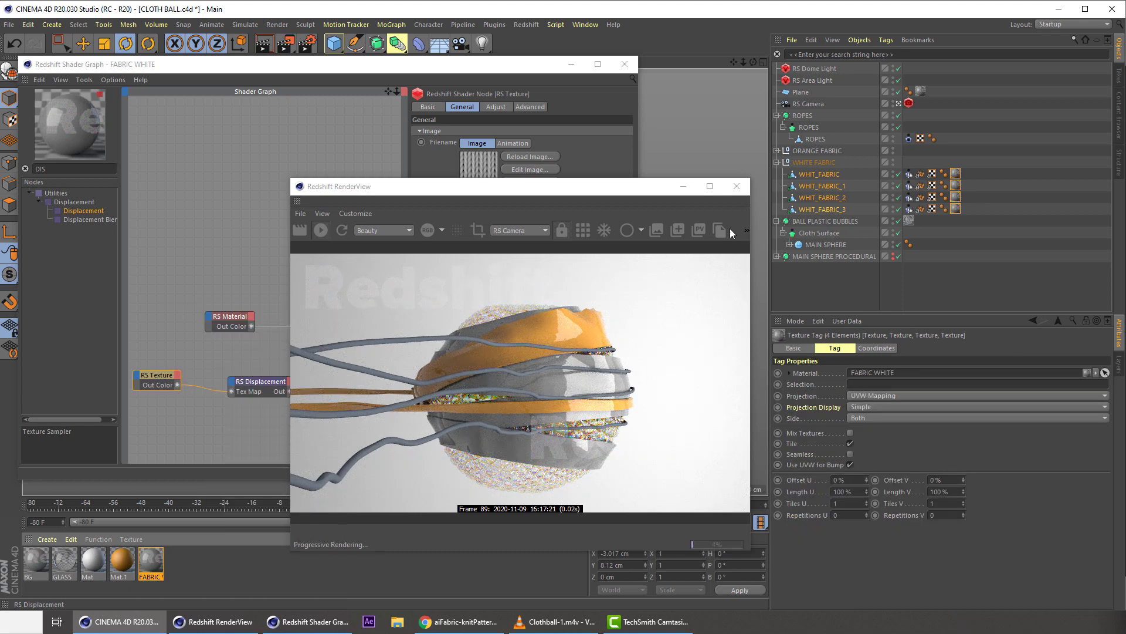
pyautogui.hotkey('ctrl', 's')
pyautogui.click(677, 326)
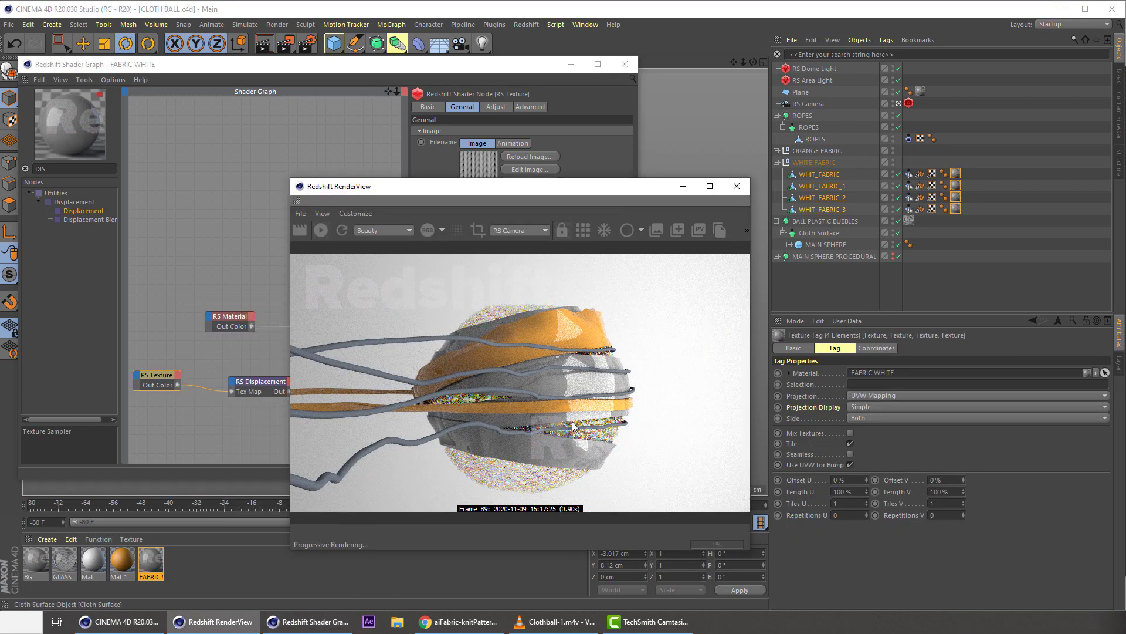
# - Set the RS Material's reflection weight to 0 in the FABRIC WHITE shader graph
pyautogui.click(147, 557)
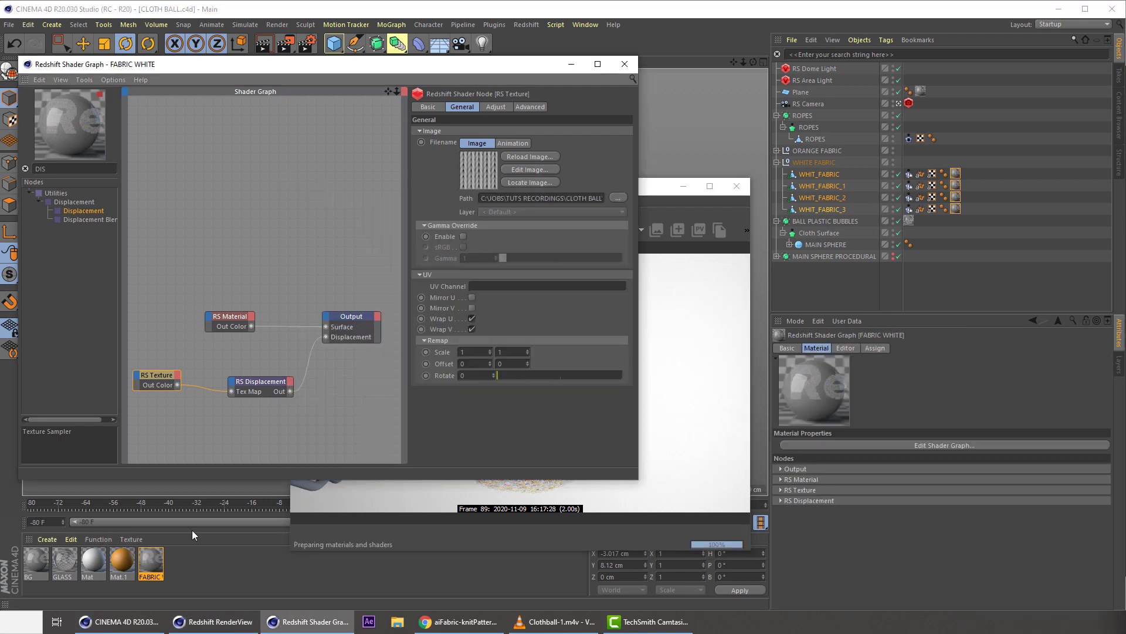
pyautogui.click(737, 299)
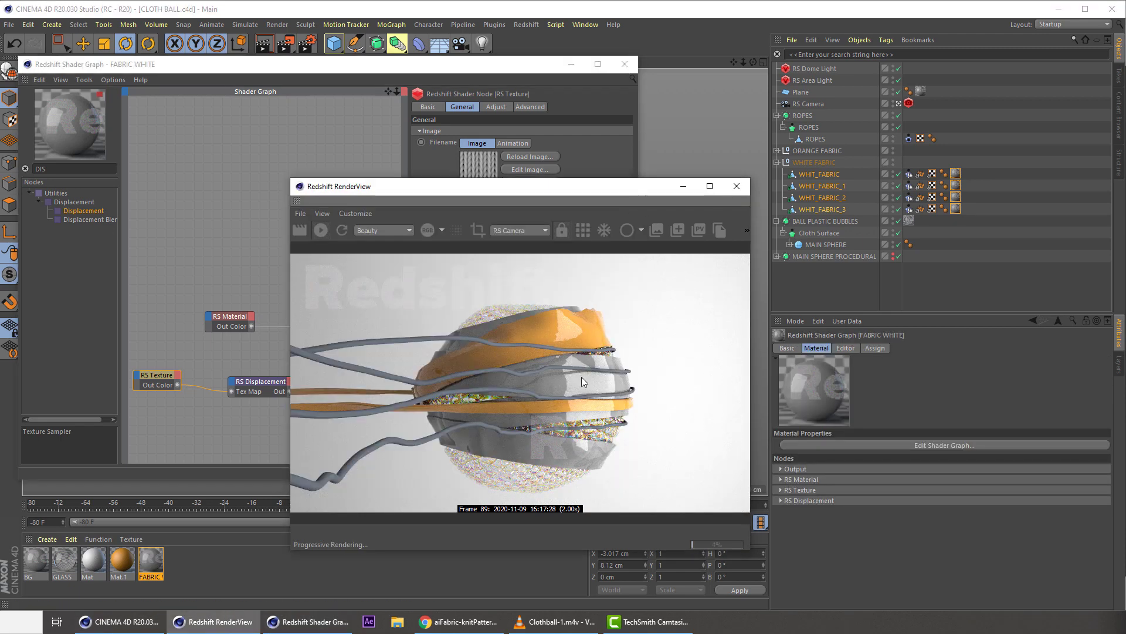
pyautogui.moveTo(565, 188); pyautogui.dragTo(616, 181)
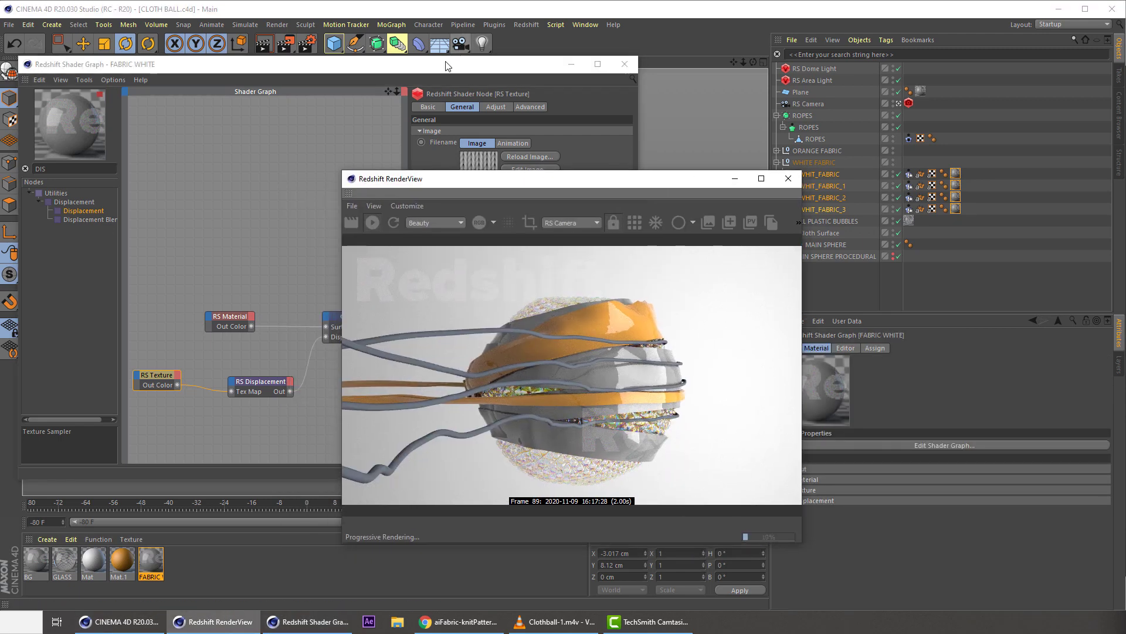
pyautogui.moveTo(443, 65); pyautogui.dragTo(392, 49)
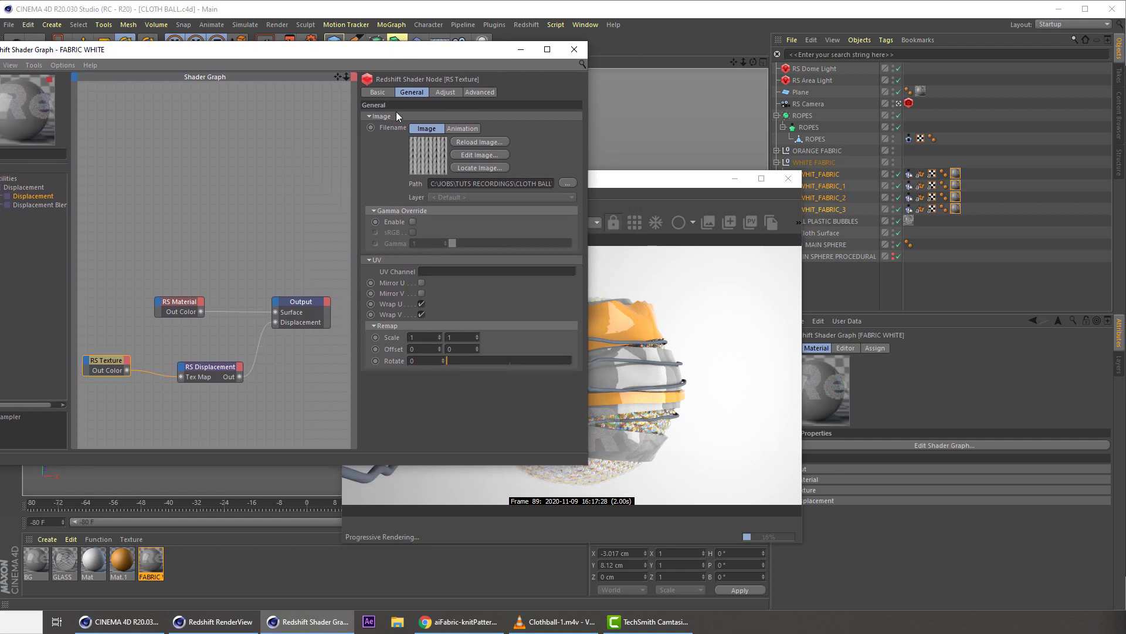
pyautogui.click(185, 308)
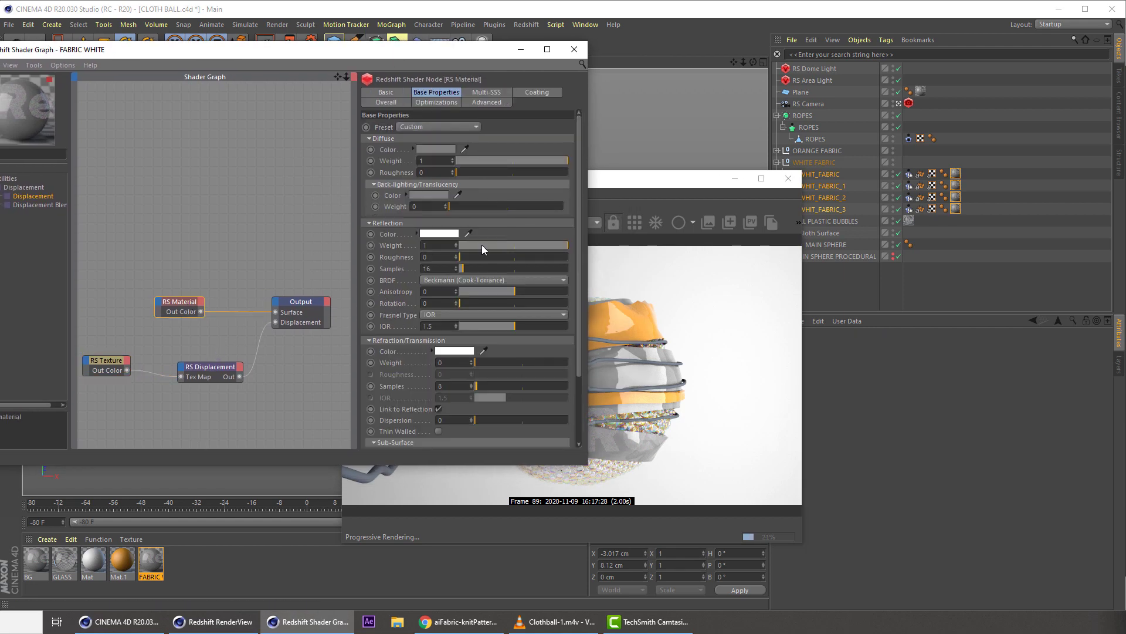
pyautogui.moveTo(481, 245); pyautogui.dragTo(460, 245)
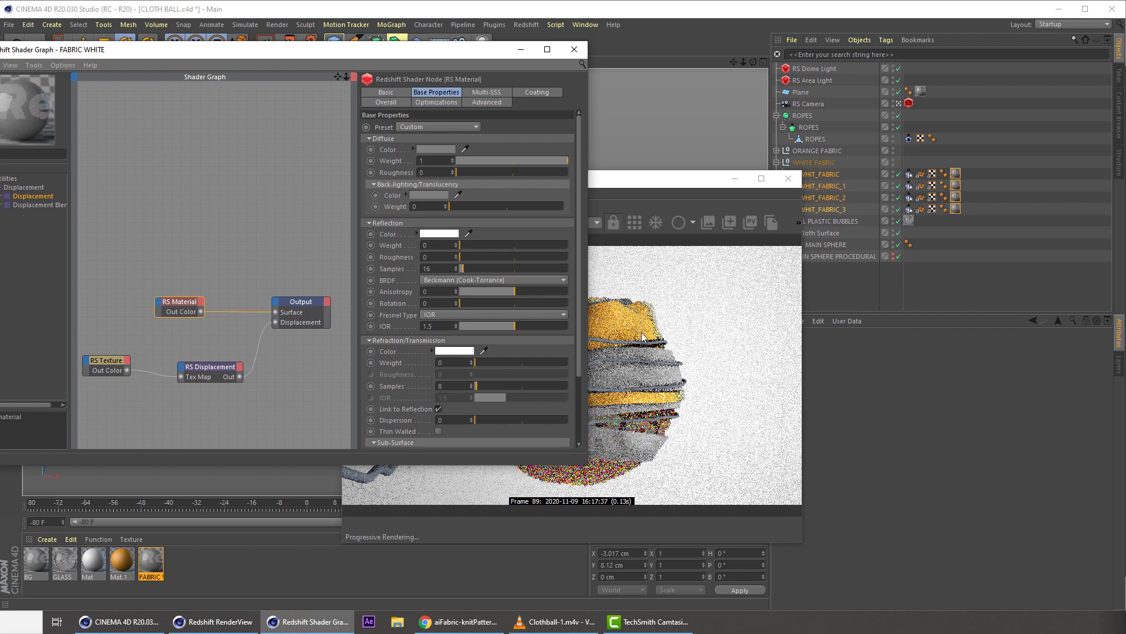
# - Add a Redshift Object tag to all four WHIT_FABRIC objects
pyautogui.click(820, 175)
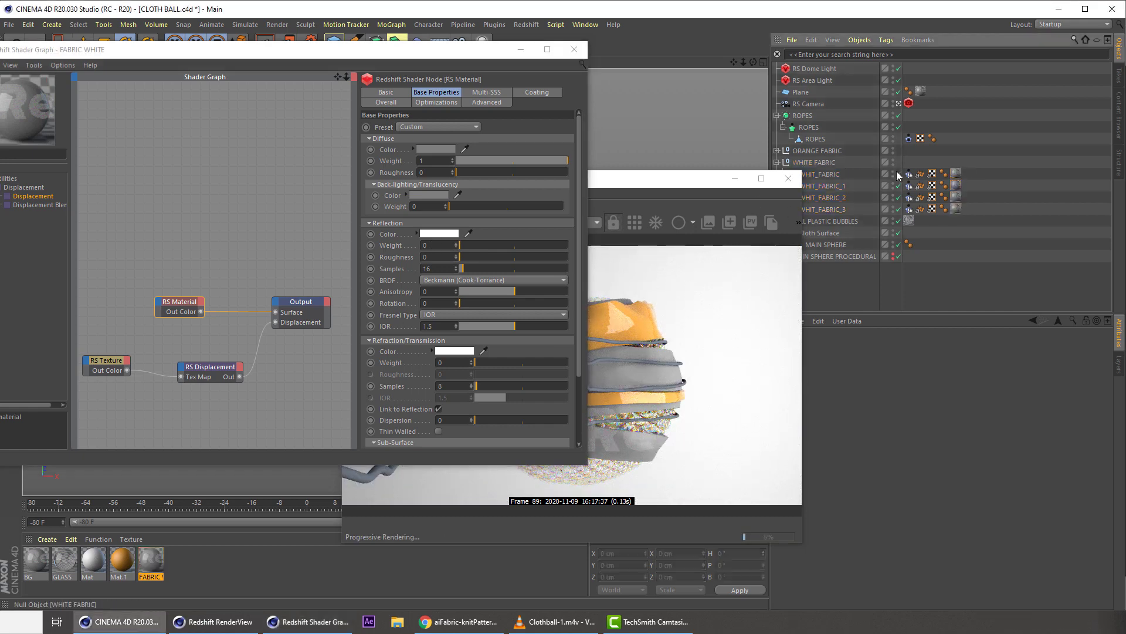
pyautogui.keyDown('shift'); pyautogui.click(822, 210); pyautogui.keyUp('shift')
pyautogui.rightClick(829, 175)
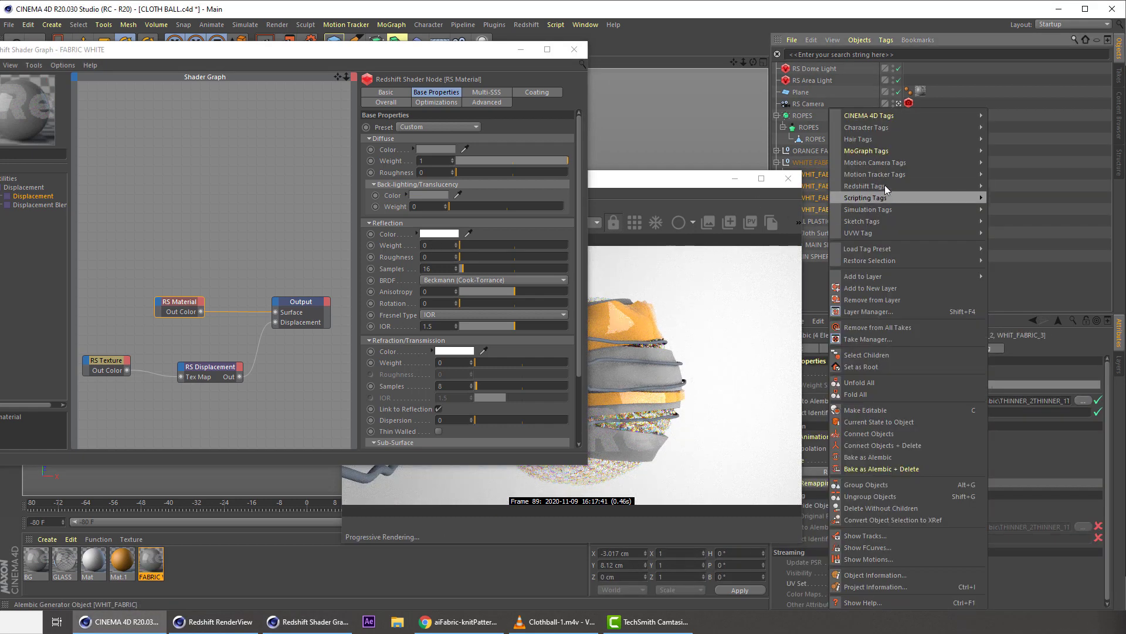
pyautogui.moveTo(884, 197)
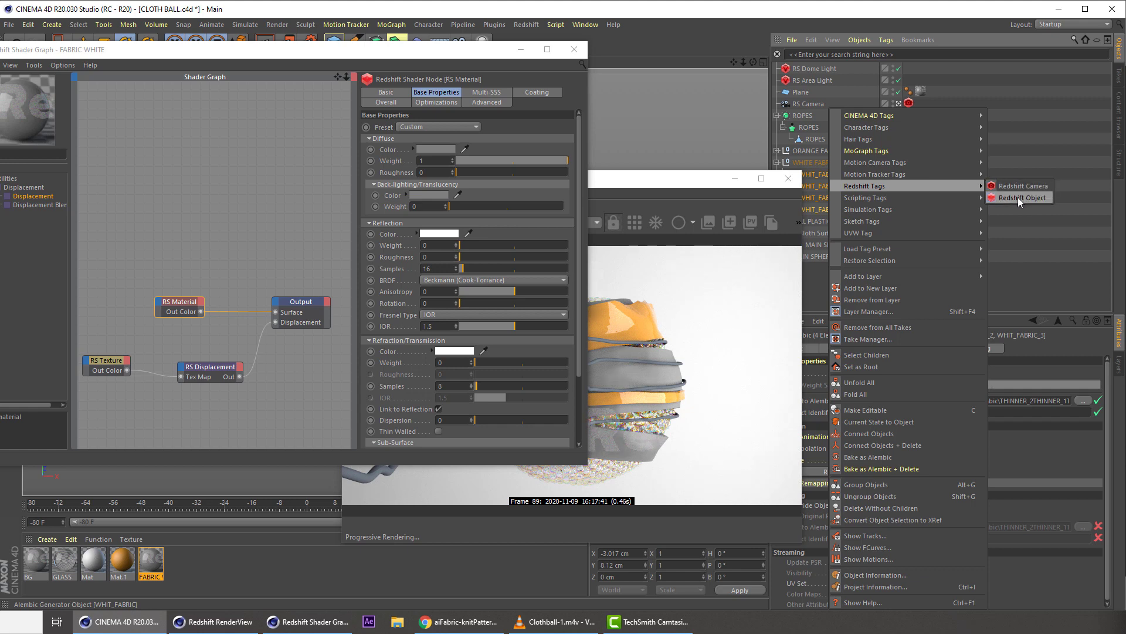
pyautogui.click(1015, 198)
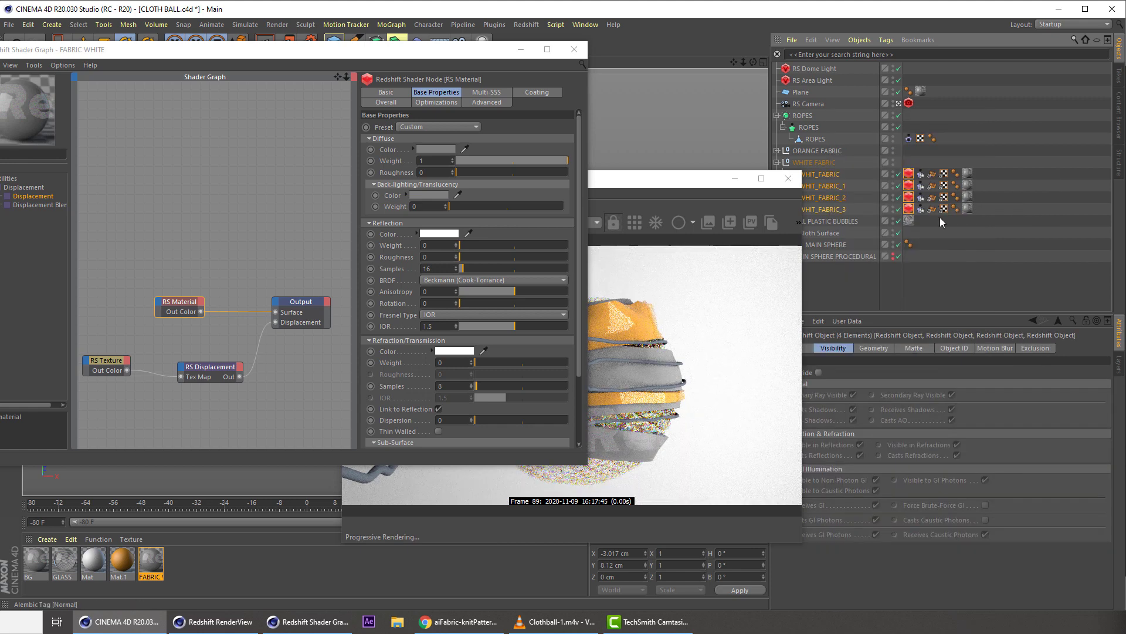
# - Override the geometry settings of the four Redshift Object tags, enabling both tessellation and displacement
pyautogui.click(873, 348)
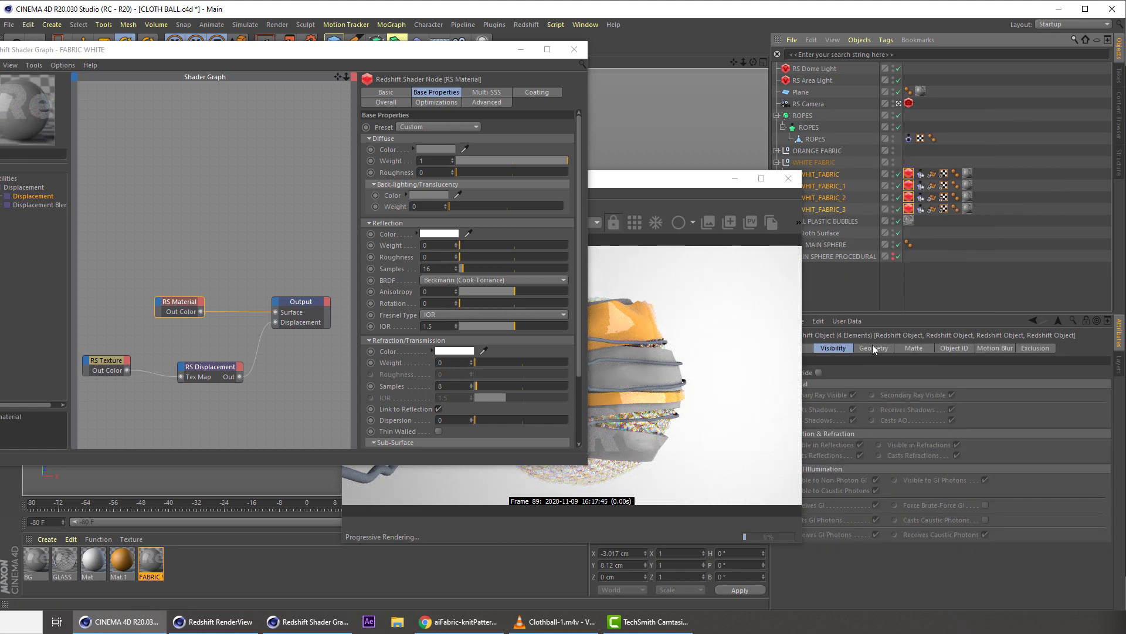
pyautogui.moveTo(694, 181); pyautogui.dragTo(599, 159)
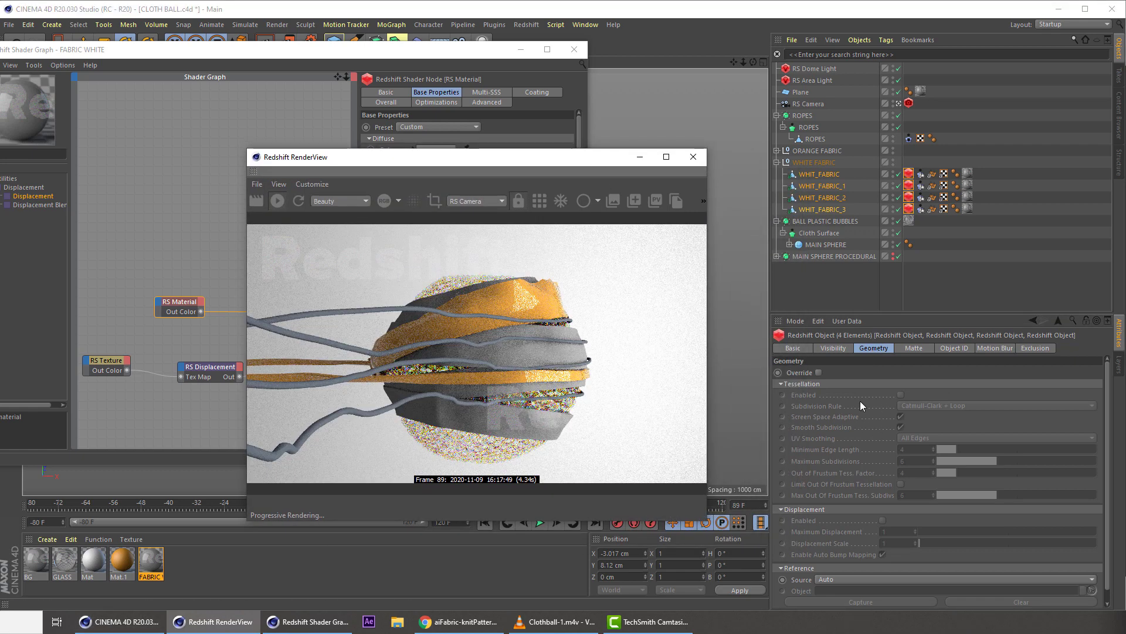
pyautogui.click(819, 372)
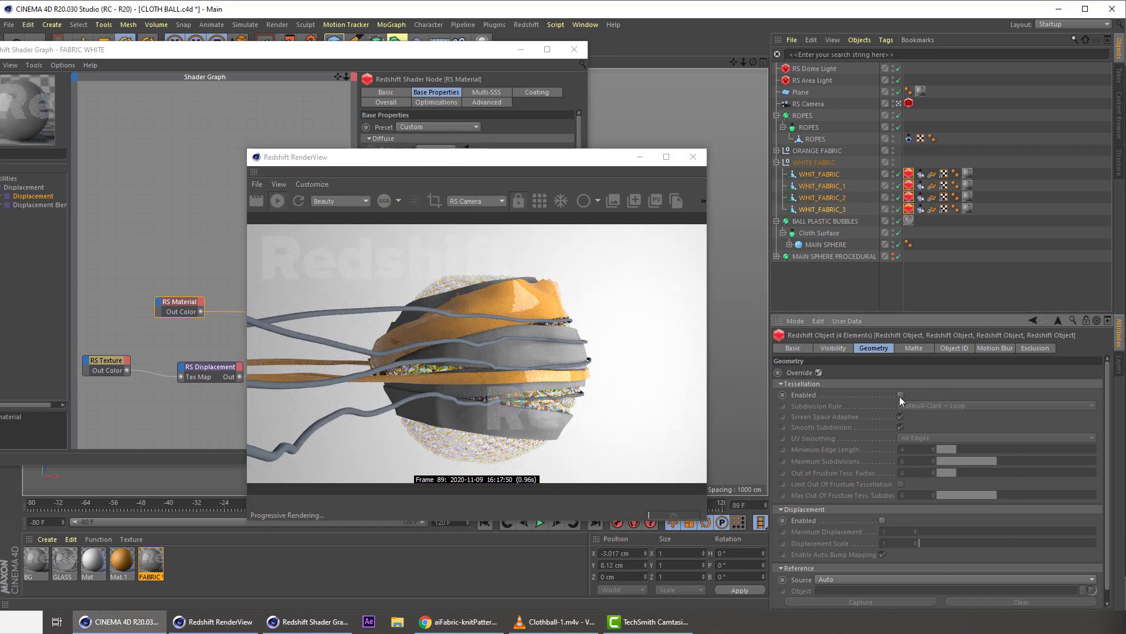
pyautogui.click(900, 395)
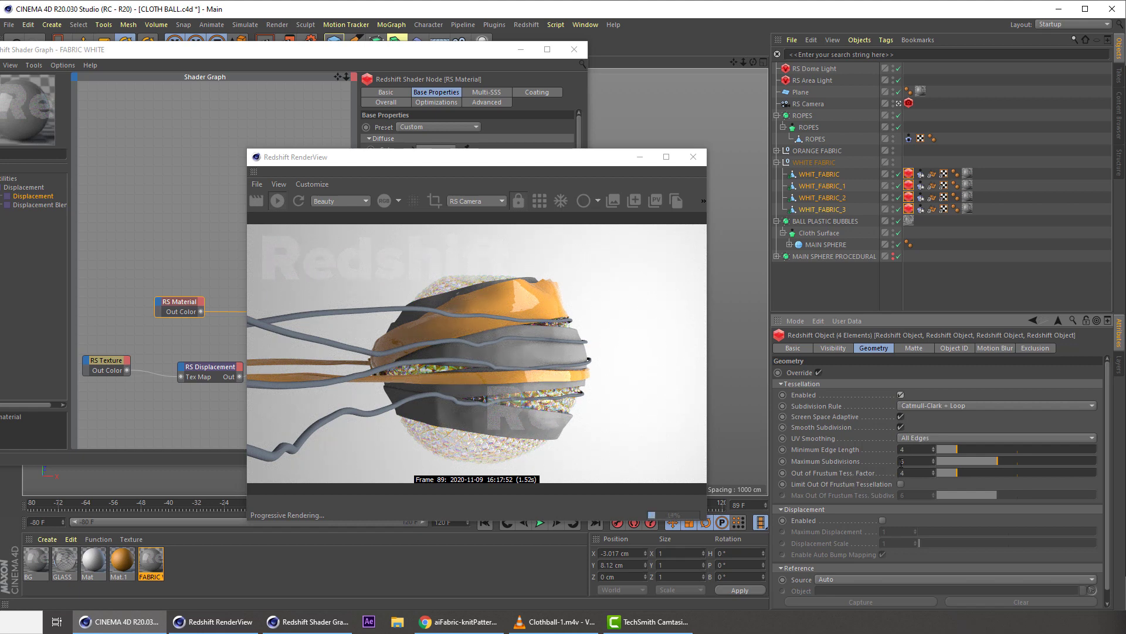
pyautogui.click(881, 521)
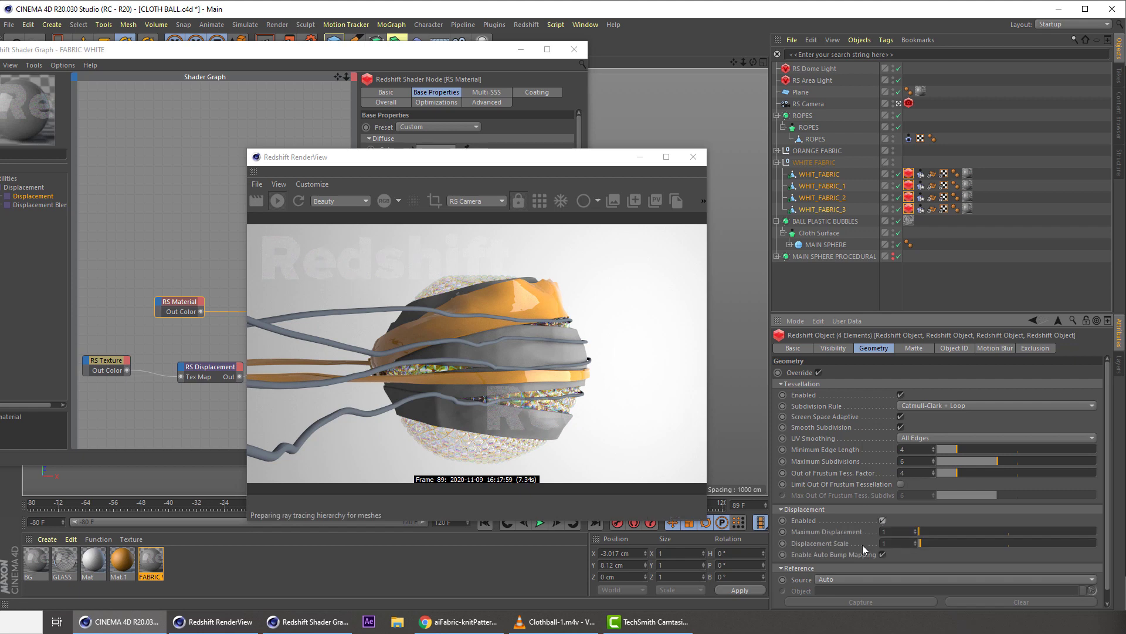
# - Raise the tags' maximum displacement to about 50.82 and the displacement scale to about 9.344
pyautogui.click(931, 542)
pyautogui.click(924, 533)
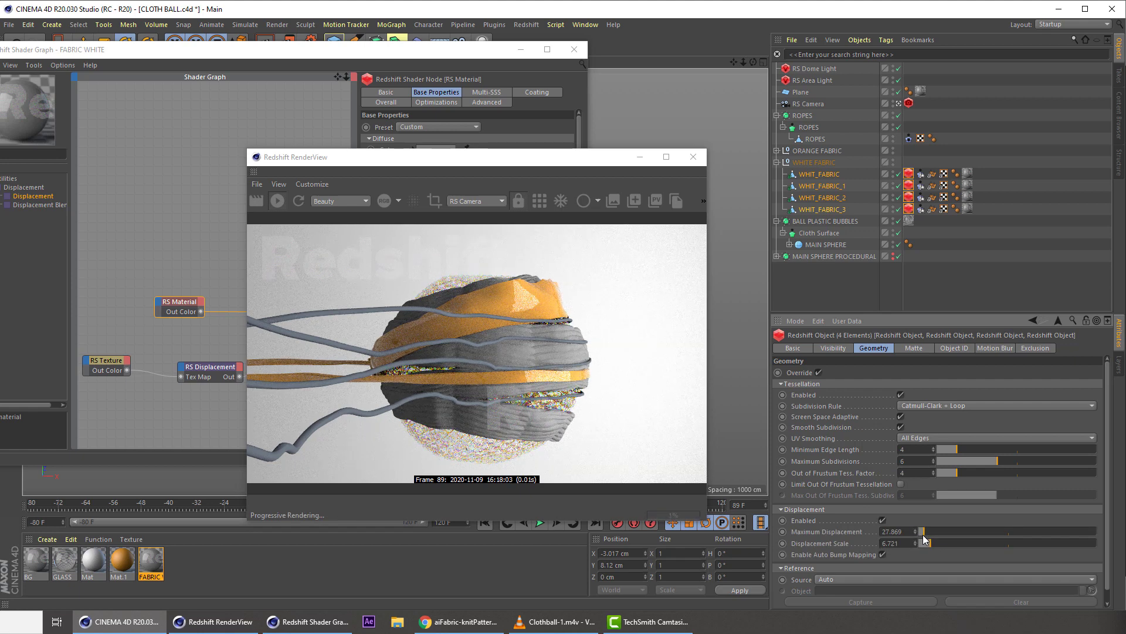
pyautogui.click(928, 534)
pyautogui.click(936, 545)
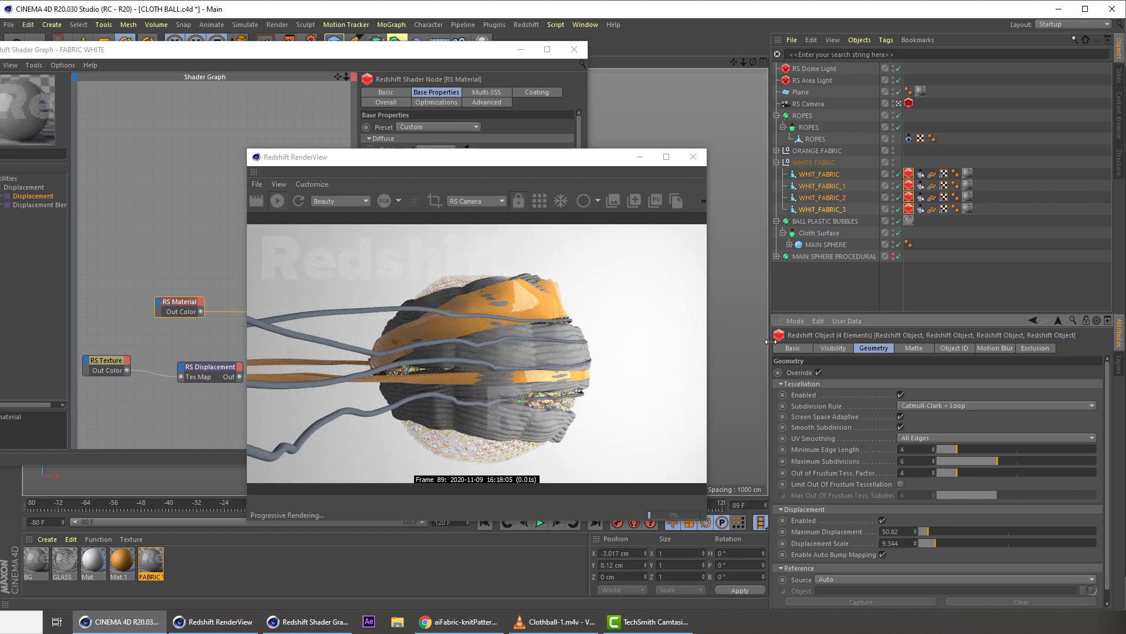
# - Lower the Redshift Object tags' maximum displacement to about 31.148 and the displacement scale to about 5.41
pyautogui.click(922, 531)
pyautogui.click(927, 543)
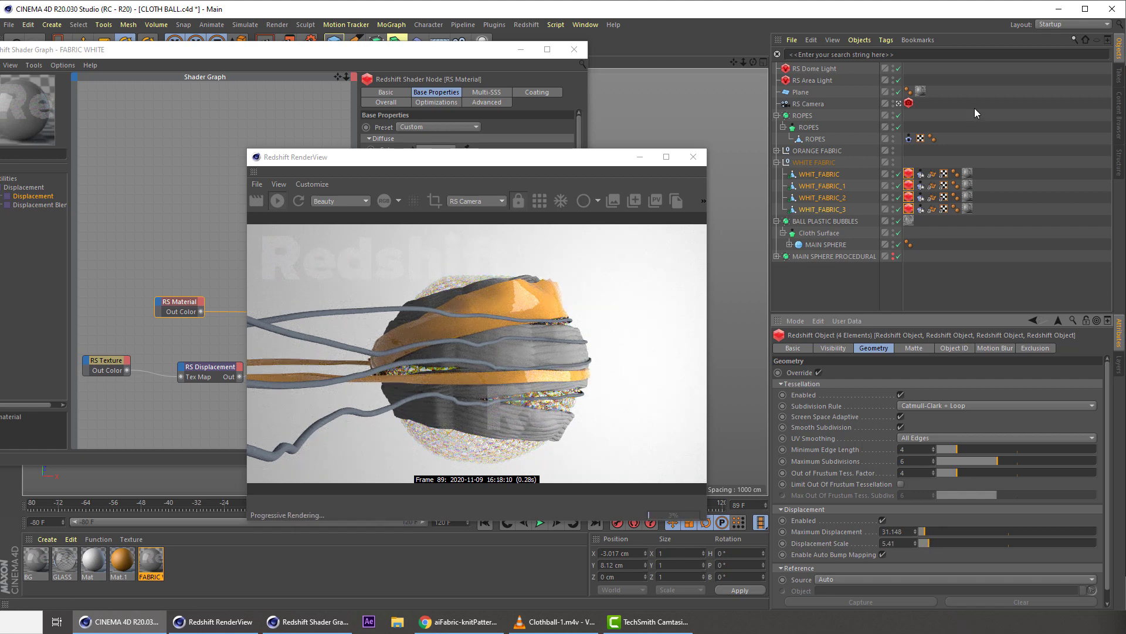
# - Try U tiling values of 5 and 10 on the texture tags of the four WHIT_FABRIC objects
pyautogui.moveTo(989, 159); pyautogui.dragTo(962, 227)
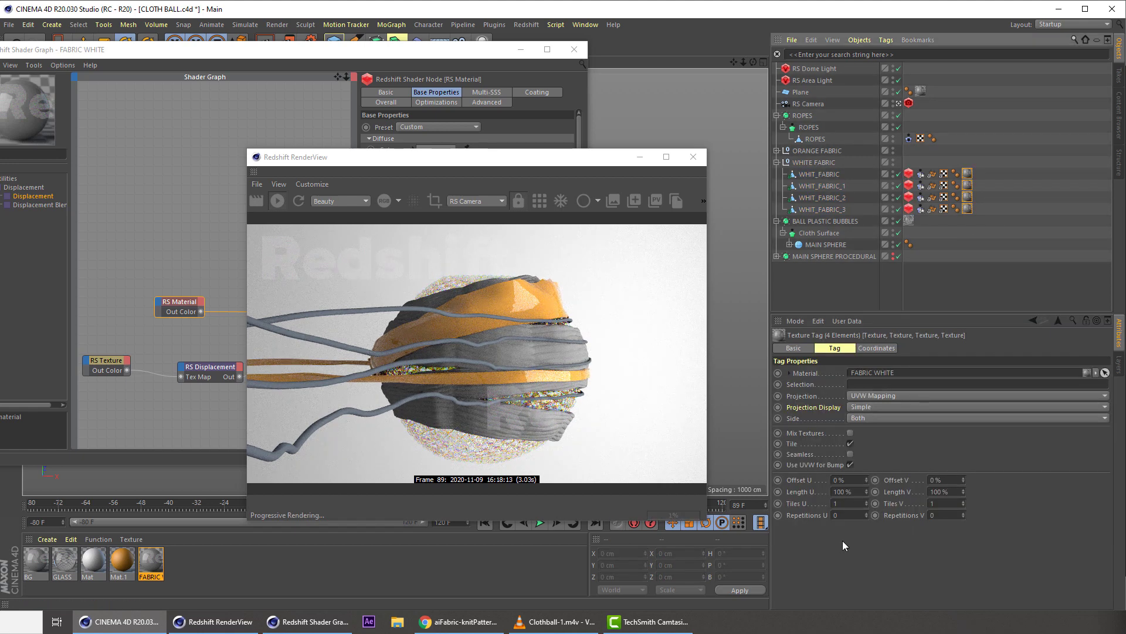
pyautogui.moveTo(849, 503); pyautogui.dragTo(814, 516)
pyautogui.write('5')
pyautogui.press('Return')
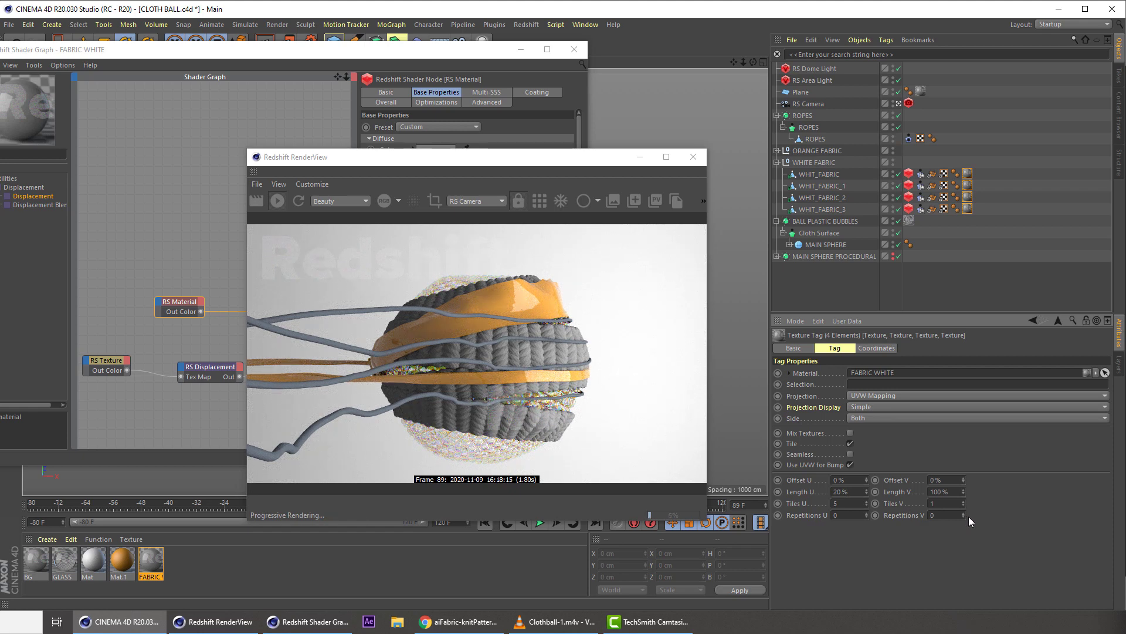
pyautogui.moveTo(846, 504); pyautogui.dragTo(822, 512)
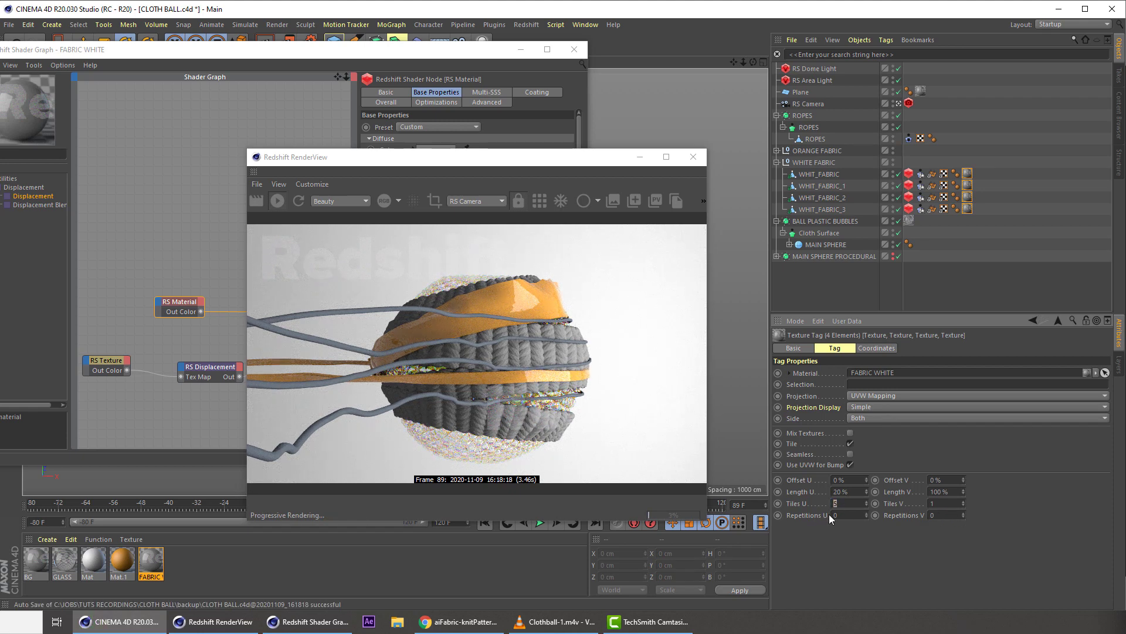
pyautogui.write('10')
pyautogui.press('Return')
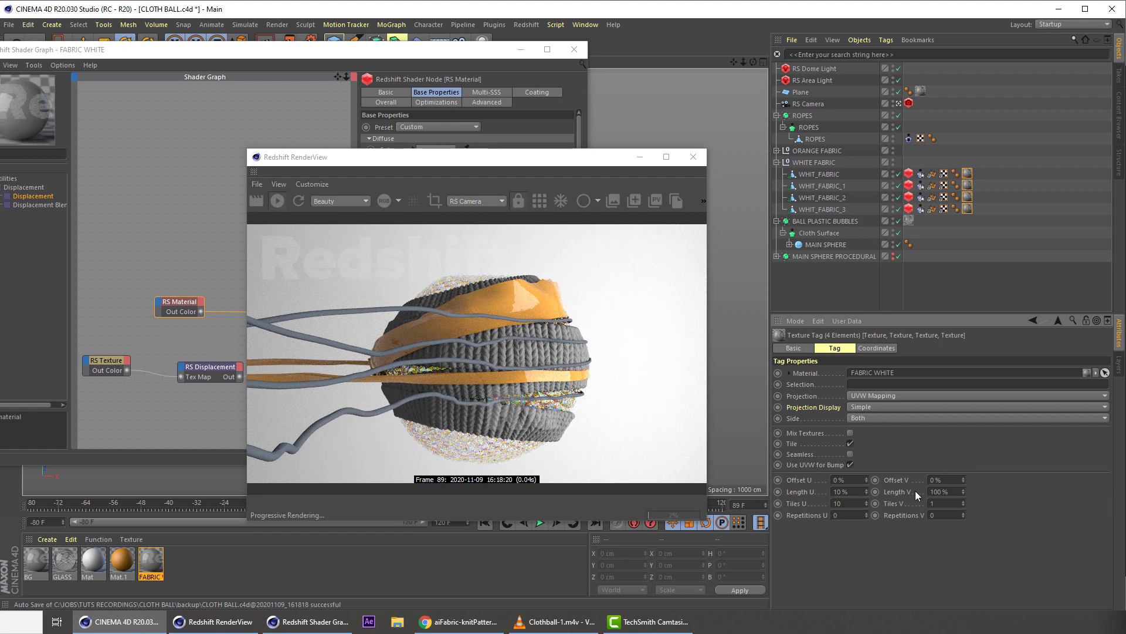
# - Try V tiling values of 5 and 3 on the fabric texture tags, with the U tiling raised to 15
pyautogui.write('5')
pyautogui.press('Return')
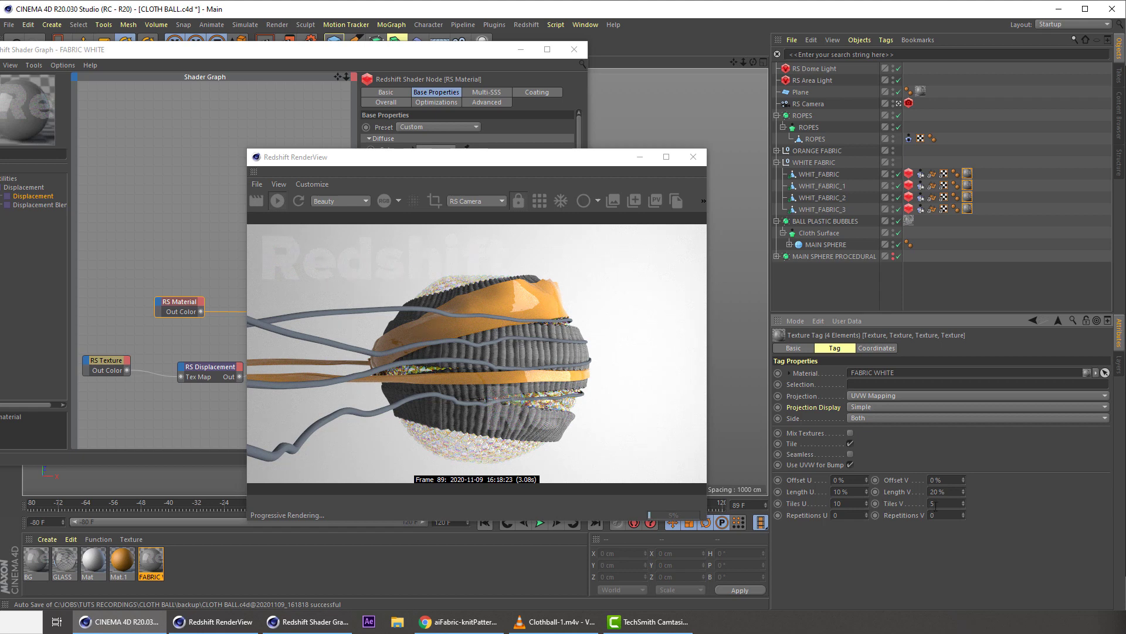
pyautogui.write('3')
pyautogui.press('Return')
pyautogui.moveTo(845, 503); pyautogui.dragTo(819, 505)
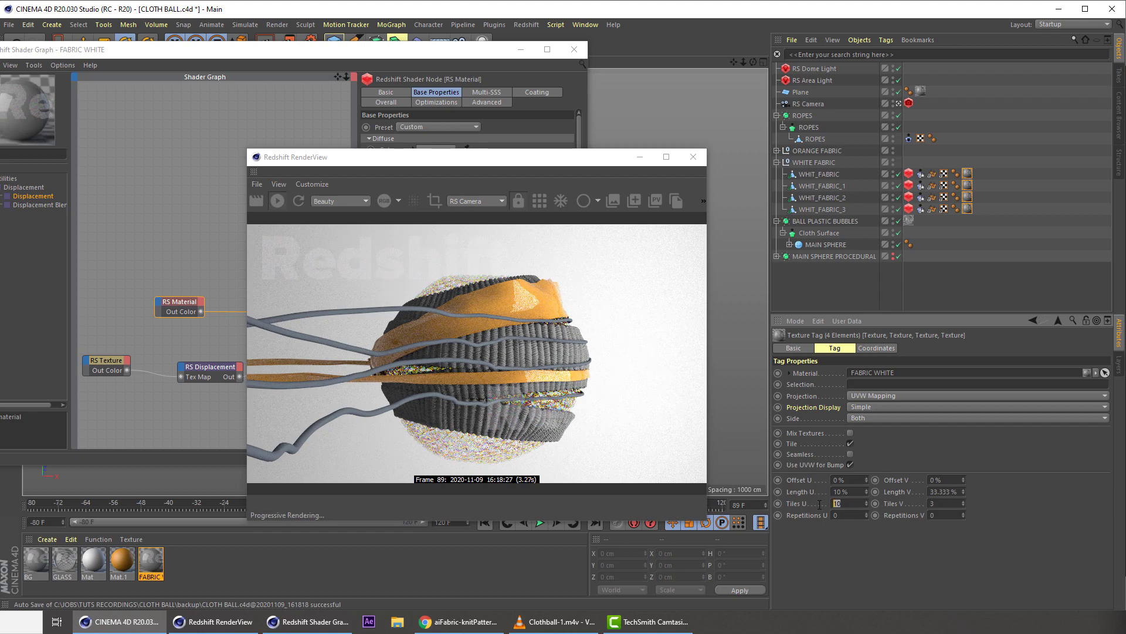
pyautogui.write('15')
pyautogui.press('Return')
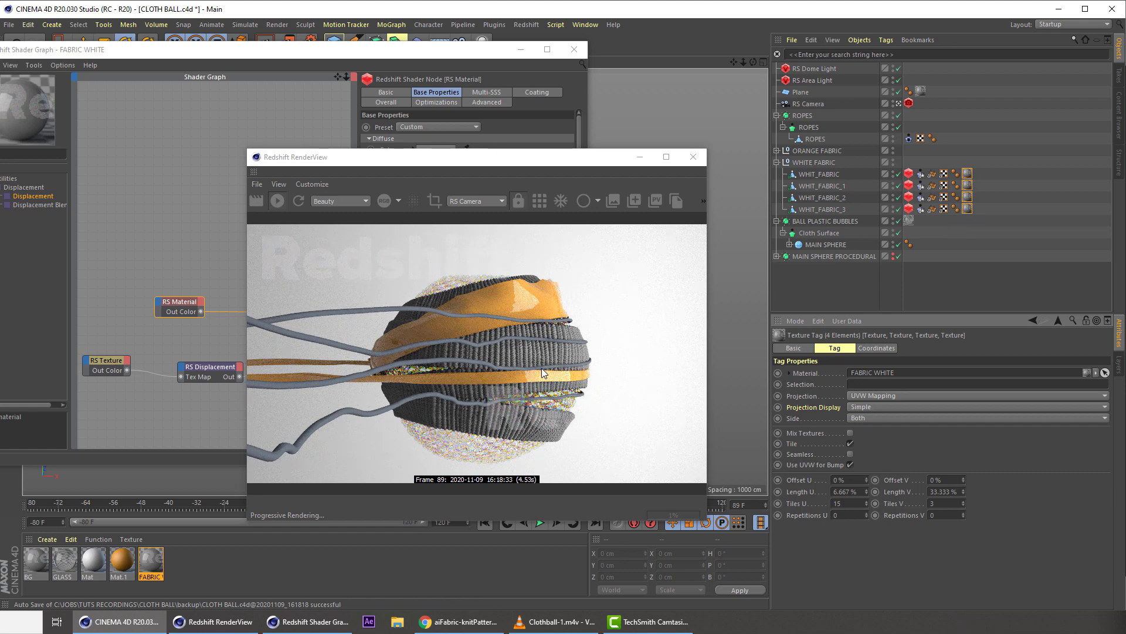
# - Reduce the four Redshift Object tags' maximum displacement to about 4.918 and the displacement scale to about 2.131
pyautogui.moveTo(981, 161); pyautogui.dragTo(965, 217)
pyautogui.moveTo(908, 159); pyautogui.dragTo(906, 213)
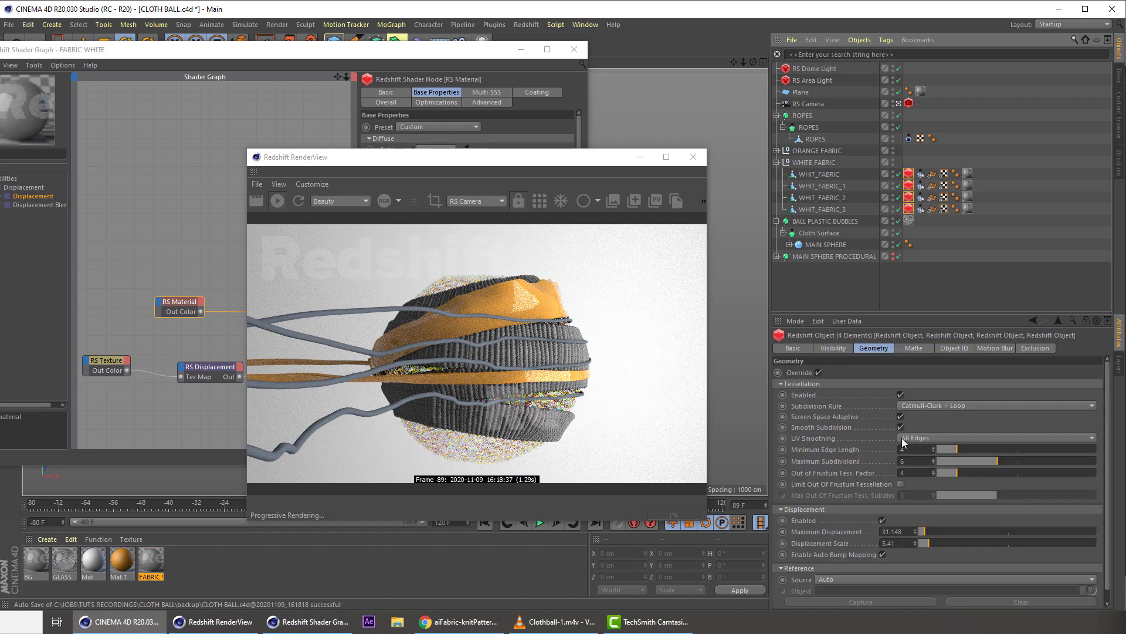
pyautogui.moveTo(907, 532); pyautogui.dragTo(857, 538)
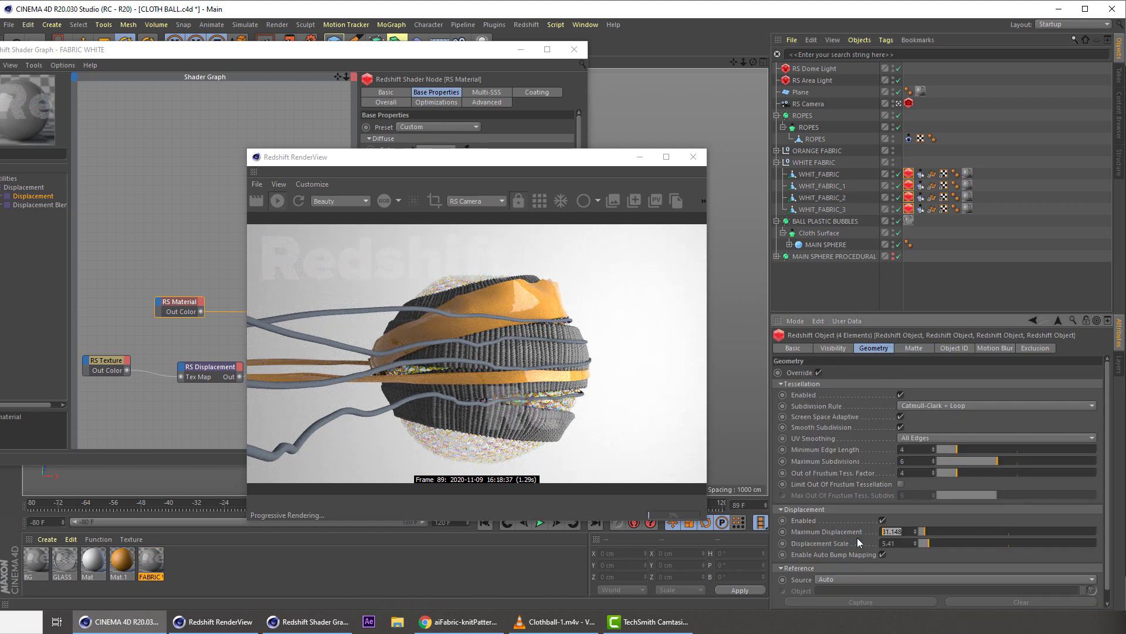
pyautogui.click(921, 533)
pyautogui.click(924, 544)
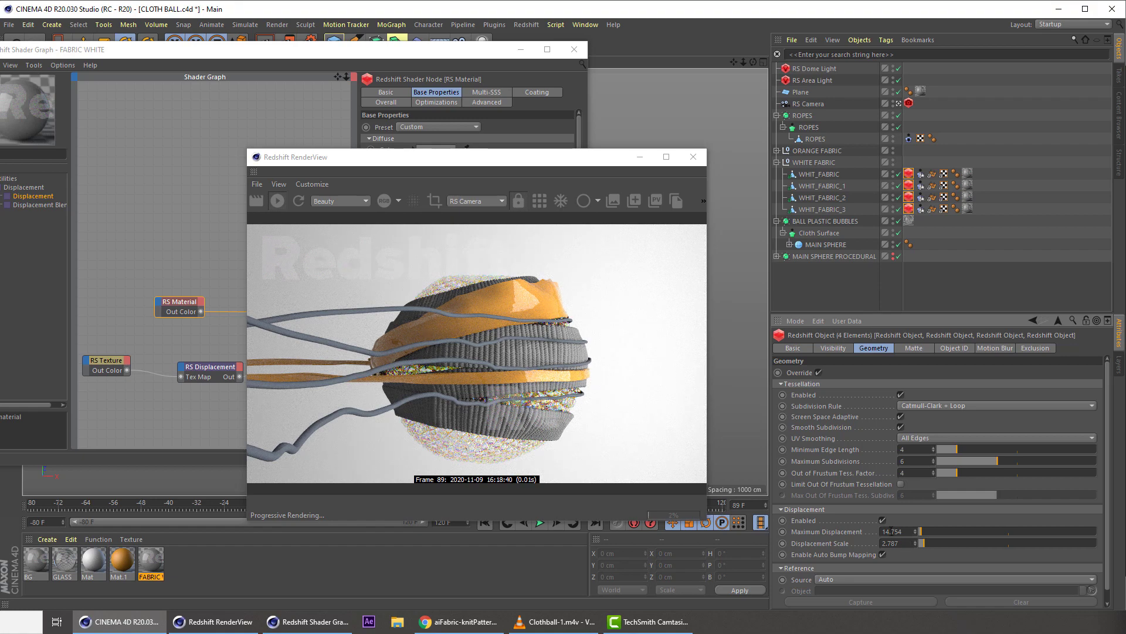
pyautogui.click(921, 532)
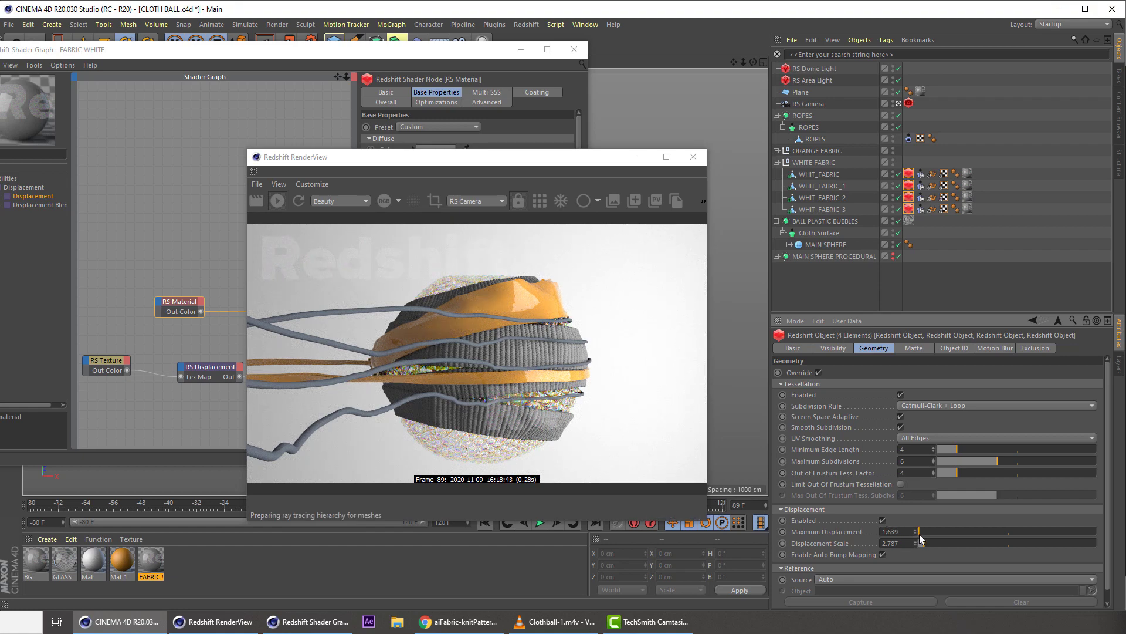
pyautogui.click(920, 532)
pyautogui.click(924, 543)
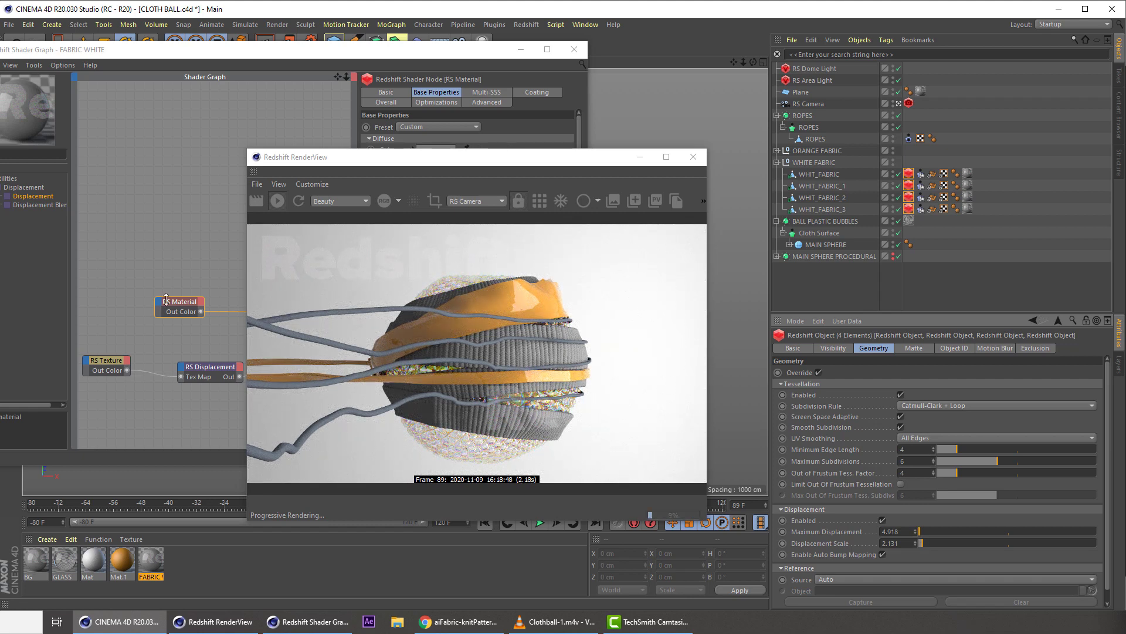
# - Rotate the knit image by 90 in the RS Texture node of the FABRIC WHITE shader graph
pyautogui.click(113, 364)
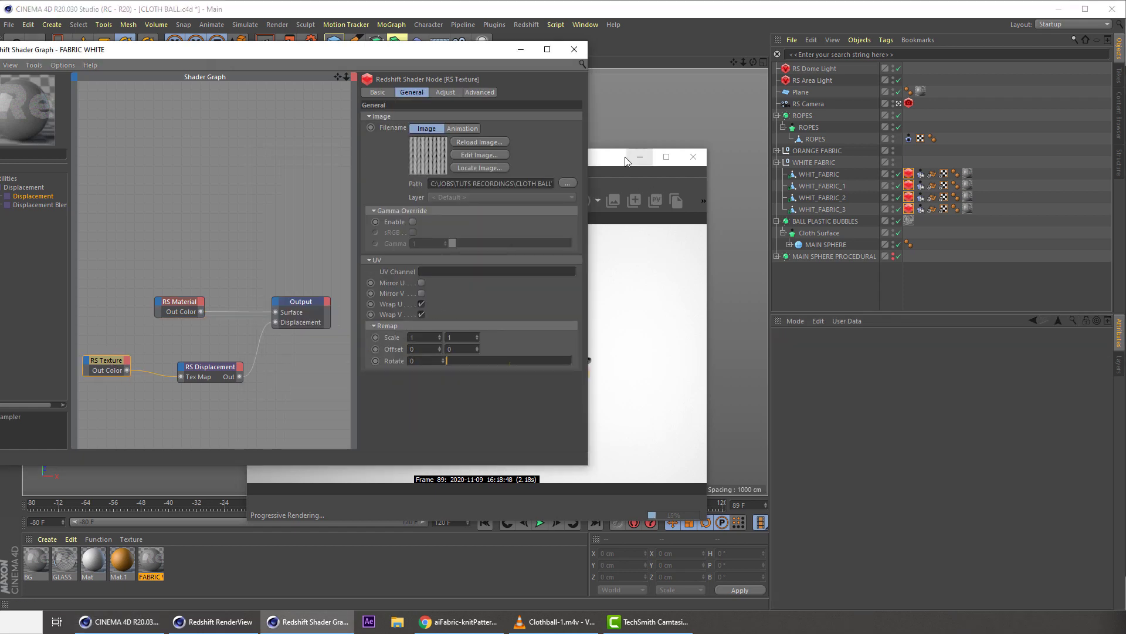
pyautogui.moveTo(612, 159); pyautogui.dragTo(752, 151)
pyautogui.click(105, 357)
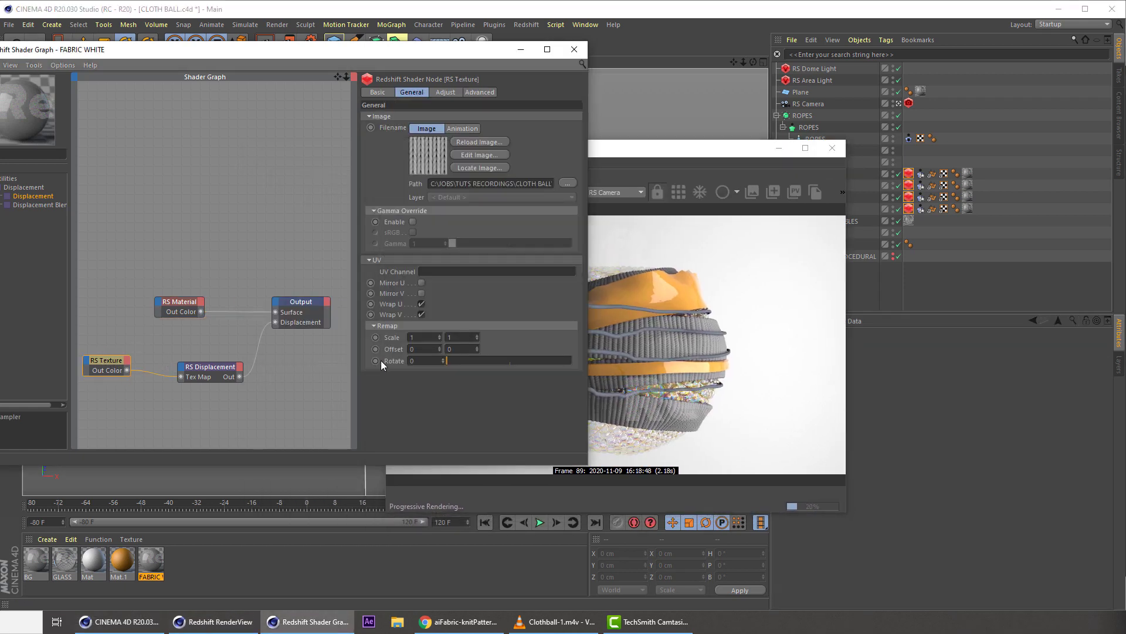
pyautogui.write('90')
pyautogui.press('Return')
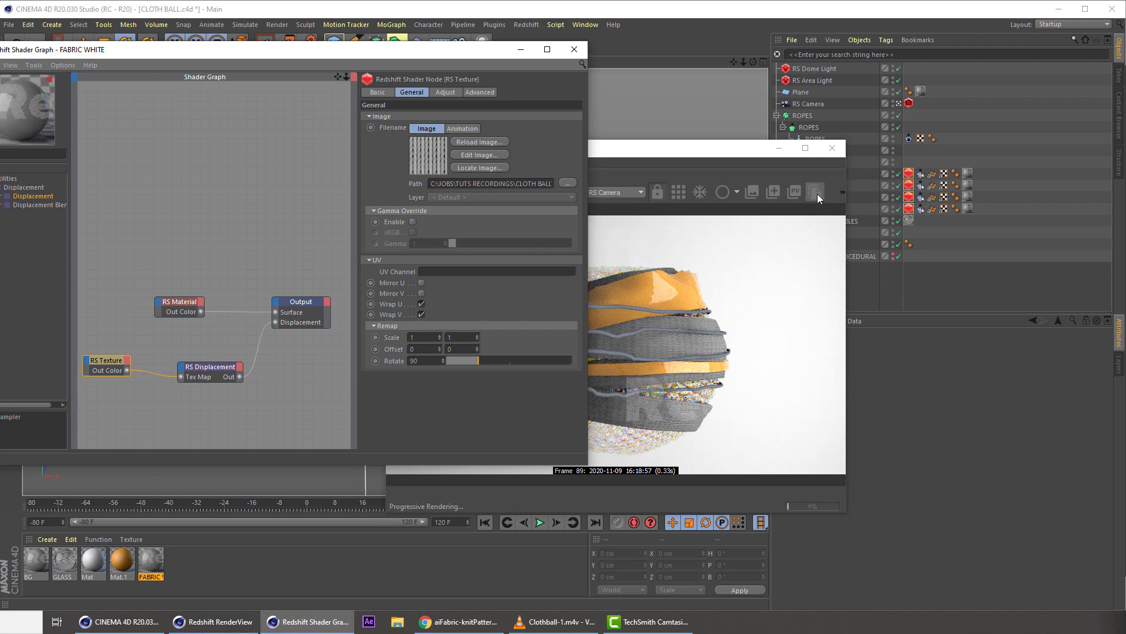
# - Try 3 U tiles with 10 V tiles on the four WHIT_FABRIC texture tags, and reset both directions to 1
pyautogui.moveTo(978, 169); pyautogui.dragTo(970, 214)
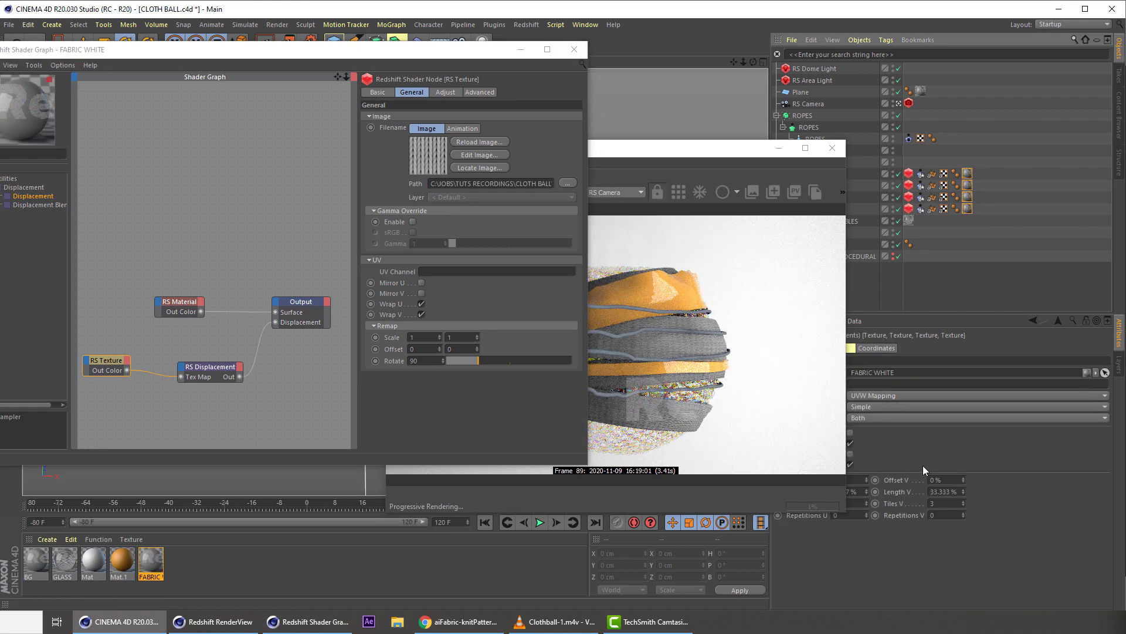
pyautogui.moveTo(718, 149); pyautogui.dragTo(531, 148)
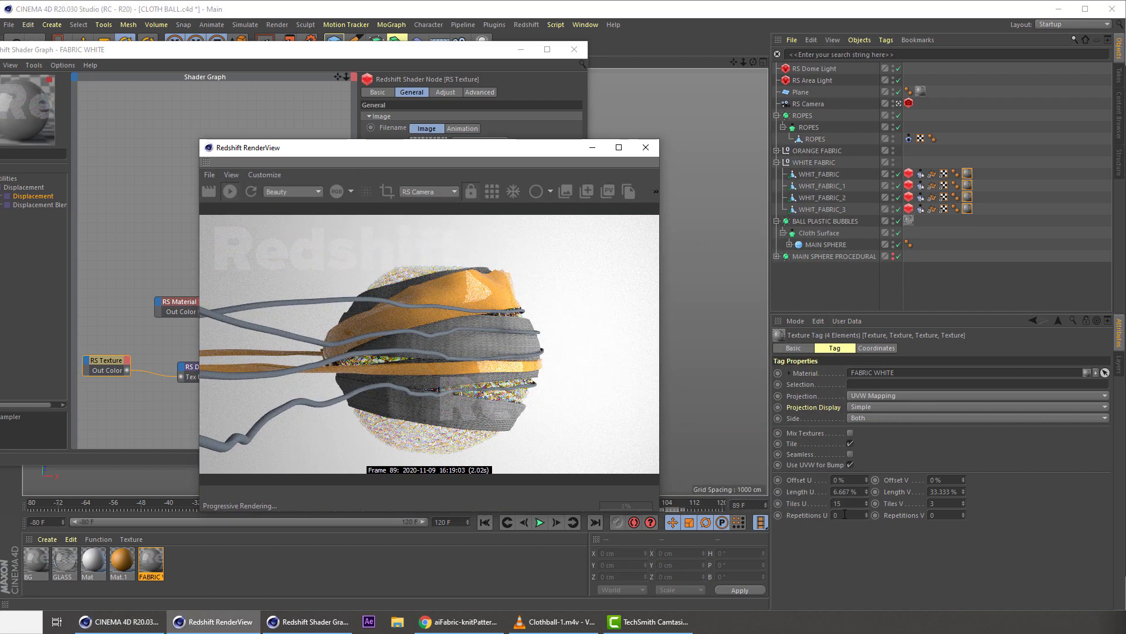
pyautogui.moveTo(846, 506); pyautogui.dragTo(826, 507)
pyautogui.write('3')
pyautogui.press('Tab')
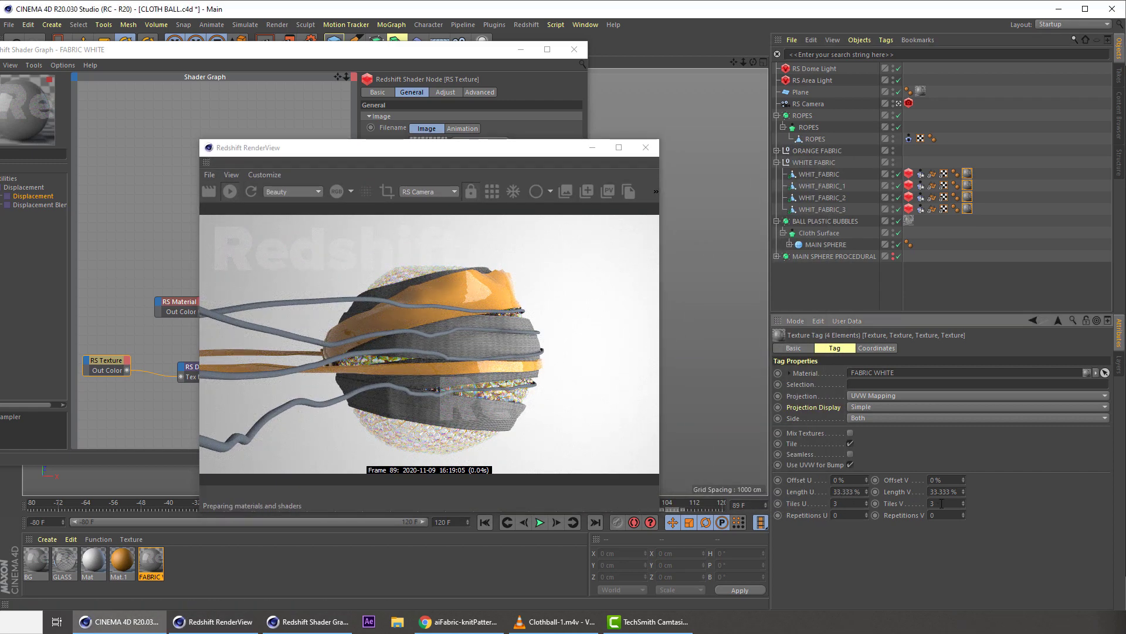
pyautogui.write('10')
pyautogui.press('Return')
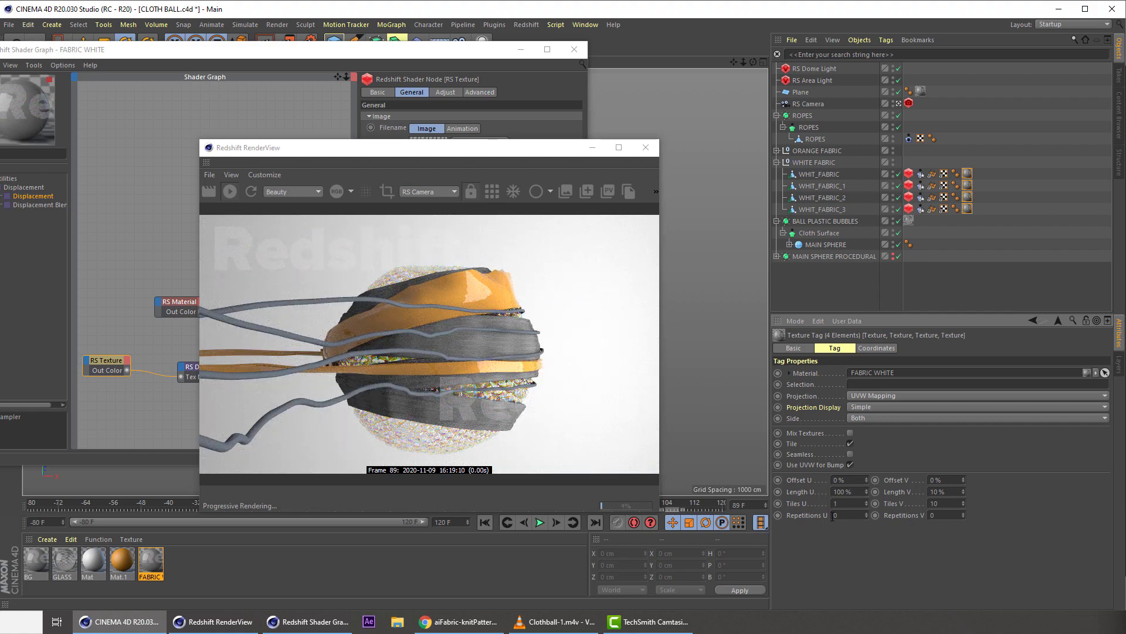
pyautogui.write('1')
pyautogui.press('Return')
# - Test tilings of 1 and 2 on the fabric texture tags, settling on 50 tiles in U and 2 in V
pyautogui.moveTo(938, 504); pyautogui.dragTo(817, 503)
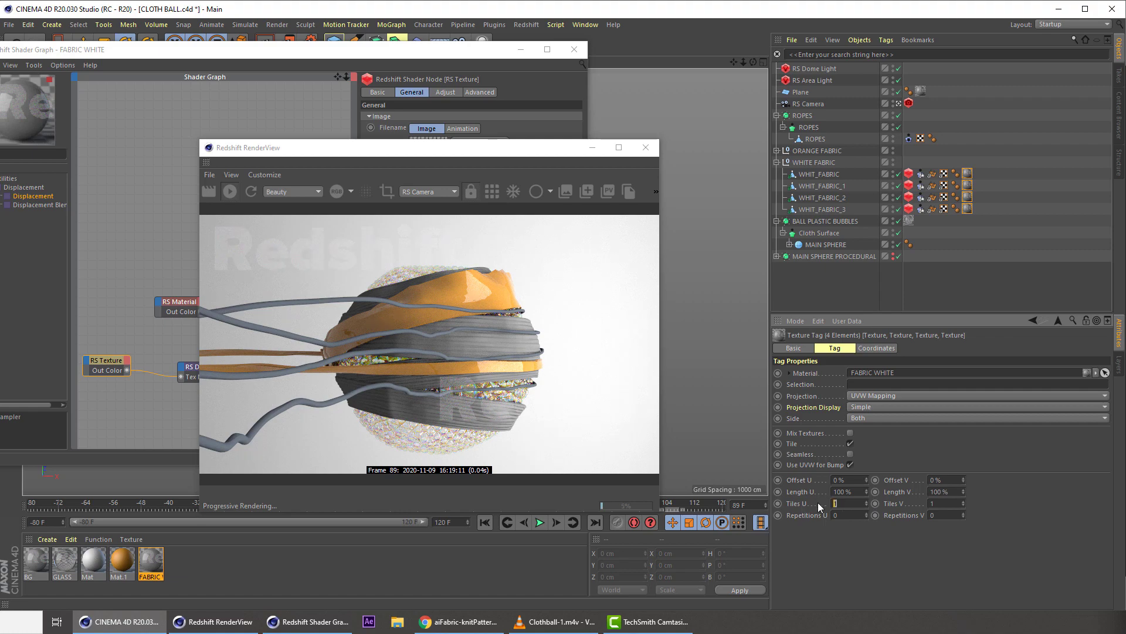
pyautogui.write('2')
pyautogui.press('Return')
pyautogui.write('2')
pyautogui.press('Return')
pyautogui.moveTo(936, 504); pyautogui.dragTo(816, 506)
pyautogui.write('1')
pyautogui.press('Return')
pyautogui.write('50')
pyautogui.press('Return')
pyautogui.write('2')
pyautogui.press('Return')
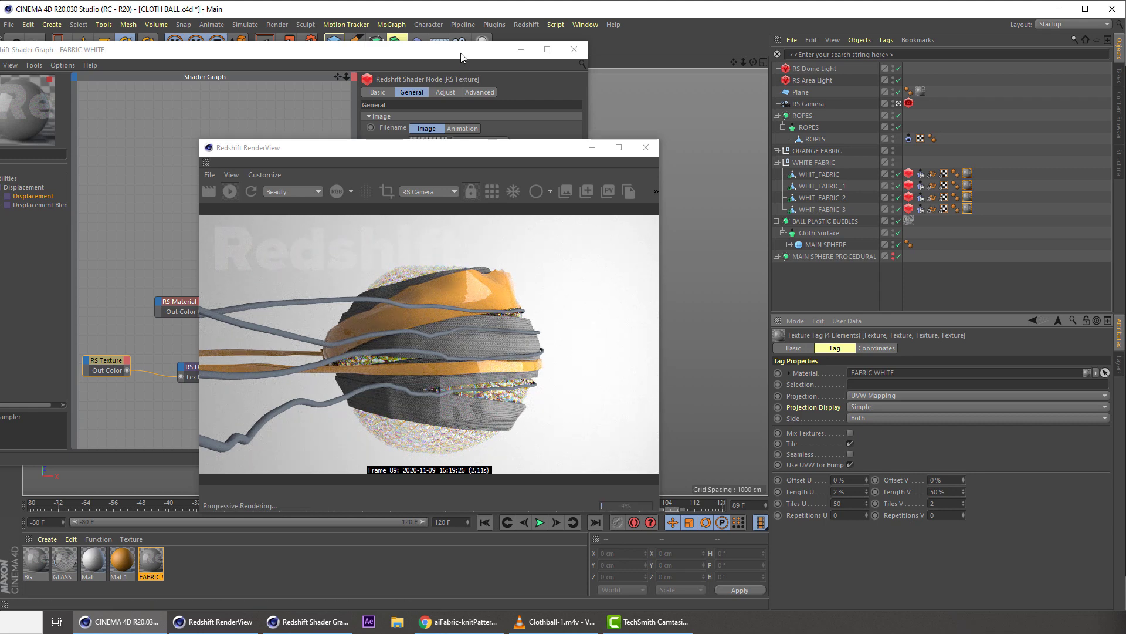
# - Lighten the FABRIC WHITE RS Material's diffuse color to a light, unsaturated grey
pyautogui.moveTo(461, 57); pyautogui.dragTo(925, 134)
pyautogui.moveTo(410, 148); pyautogui.dragTo(276, 150)
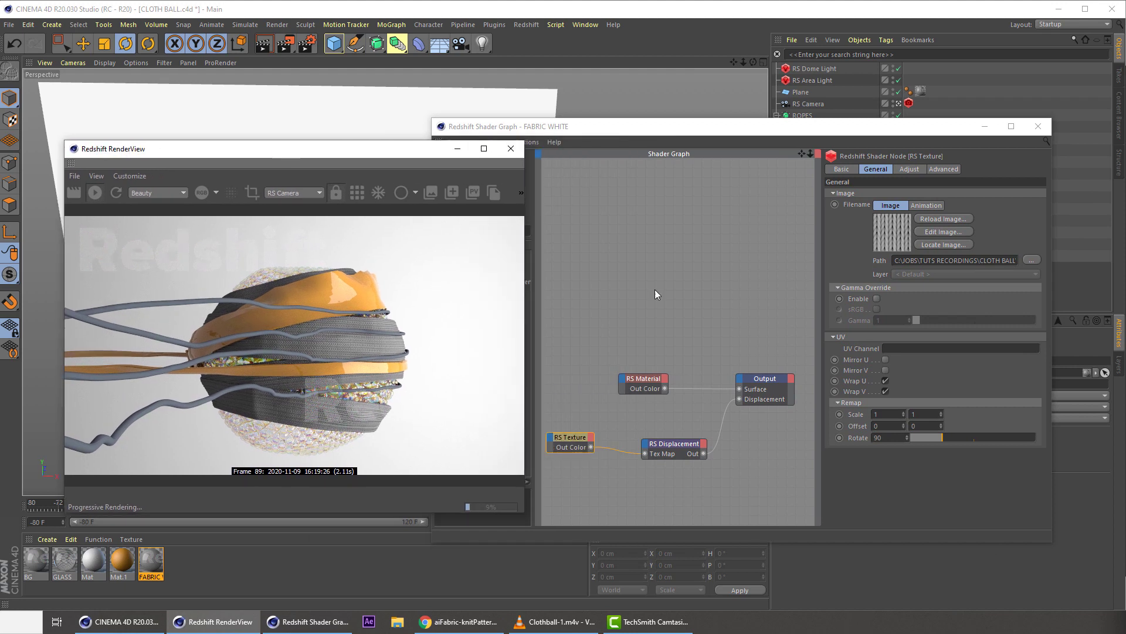
pyautogui.click(754, 405)
pyautogui.click(649, 380)
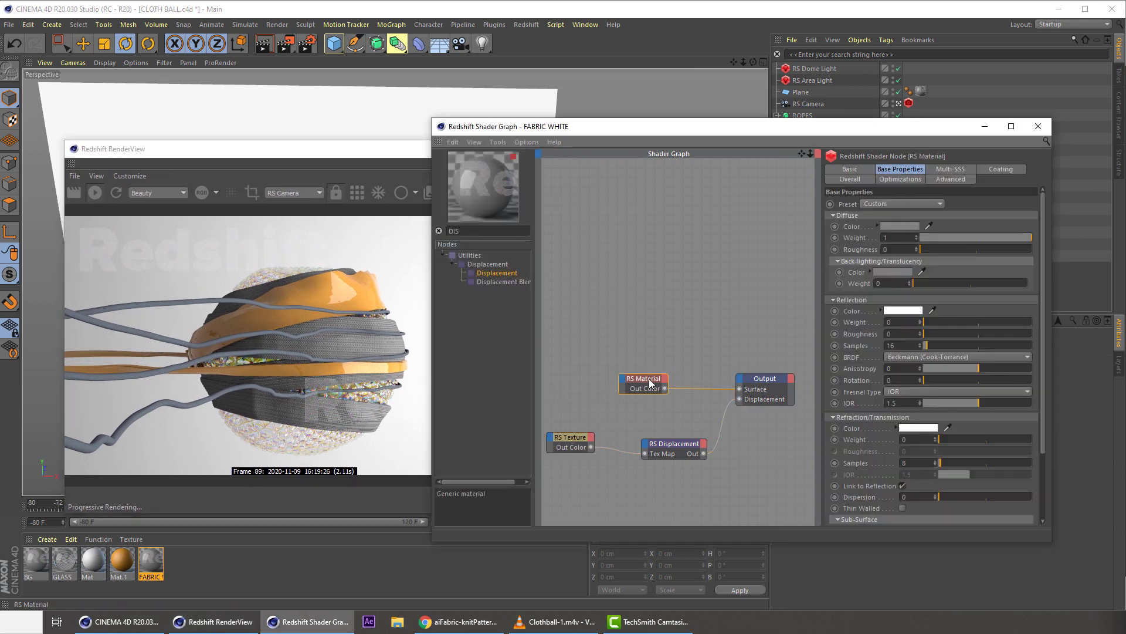
pyautogui.click(889, 227)
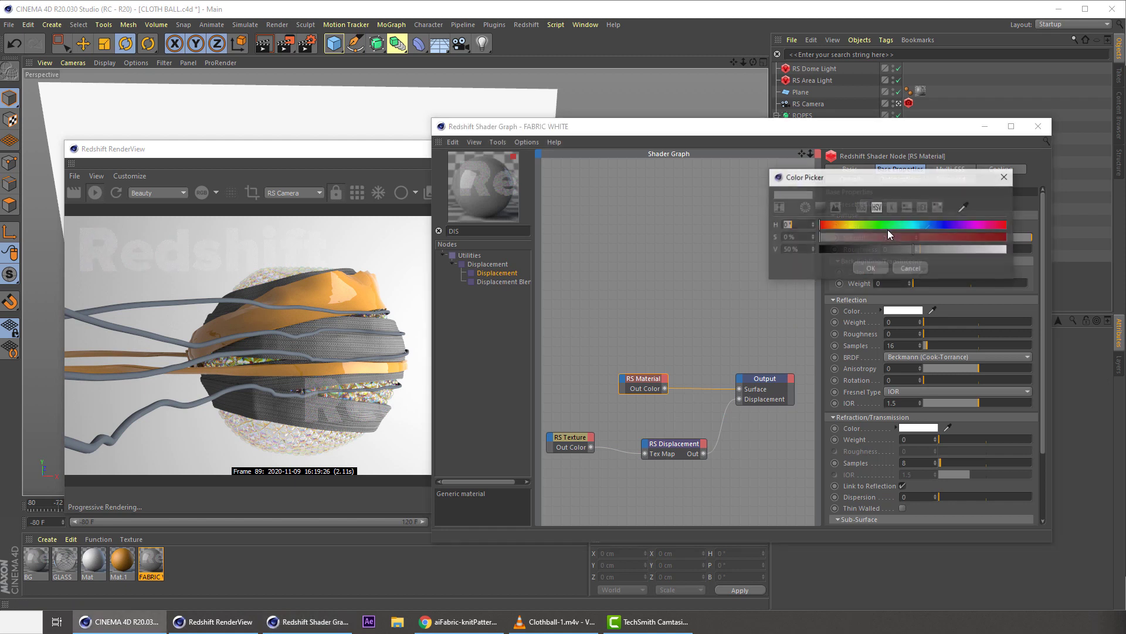
pyautogui.click(980, 249)
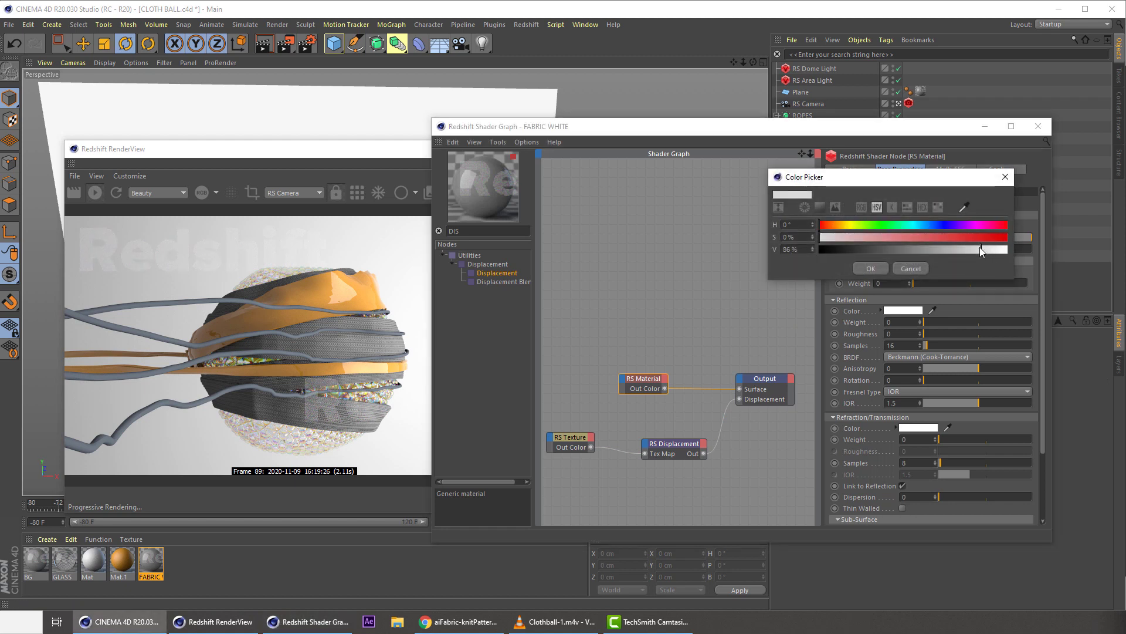
pyautogui.moveTo(1002, 252); pyautogui.dragTo(1009, 249)
pyautogui.click(978, 251)
pyautogui.click(971, 249)
pyautogui.click(886, 270)
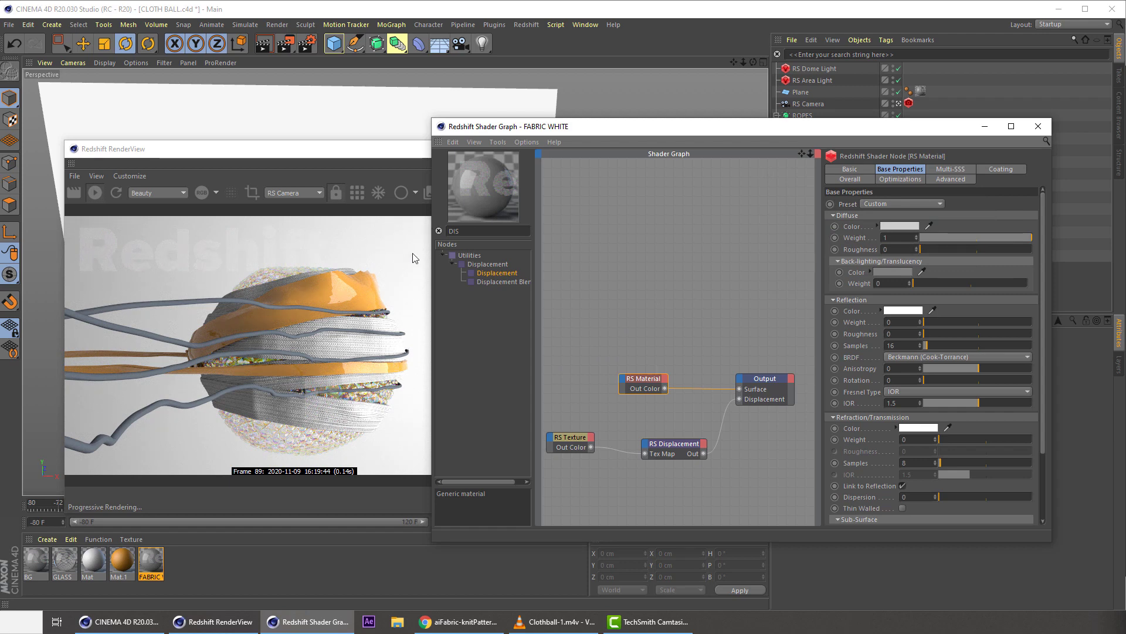
# - Close the FABRIC WHITE shader graph and save the scene
pyautogui.moveTo(678, 131); pyautogui.dragTo(492, 126)
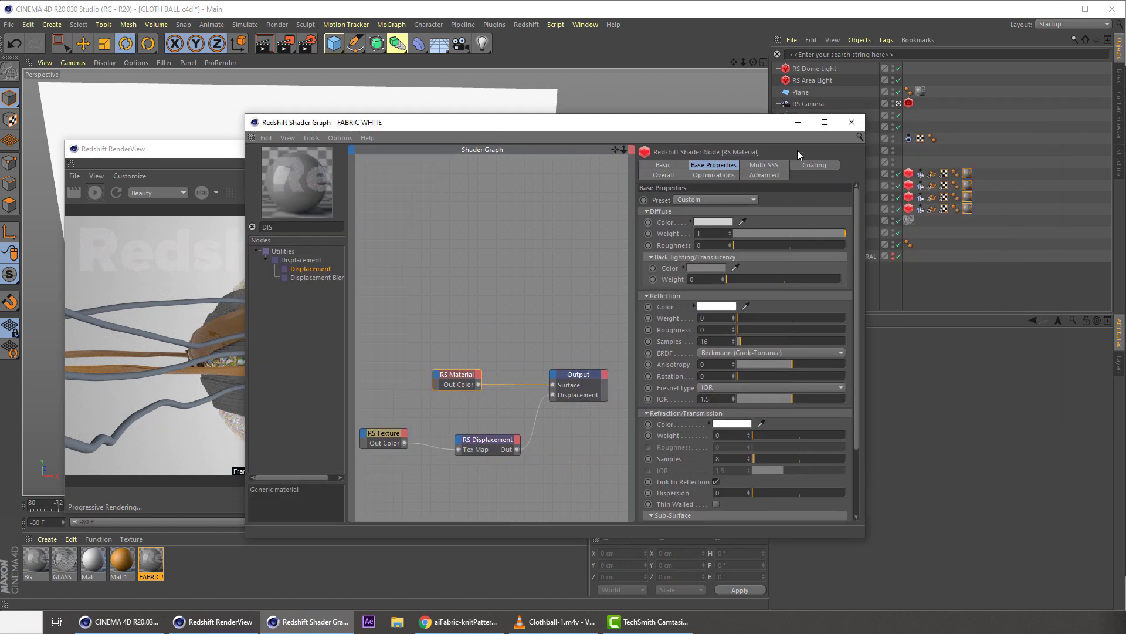
pyautogui.click(848, 128)
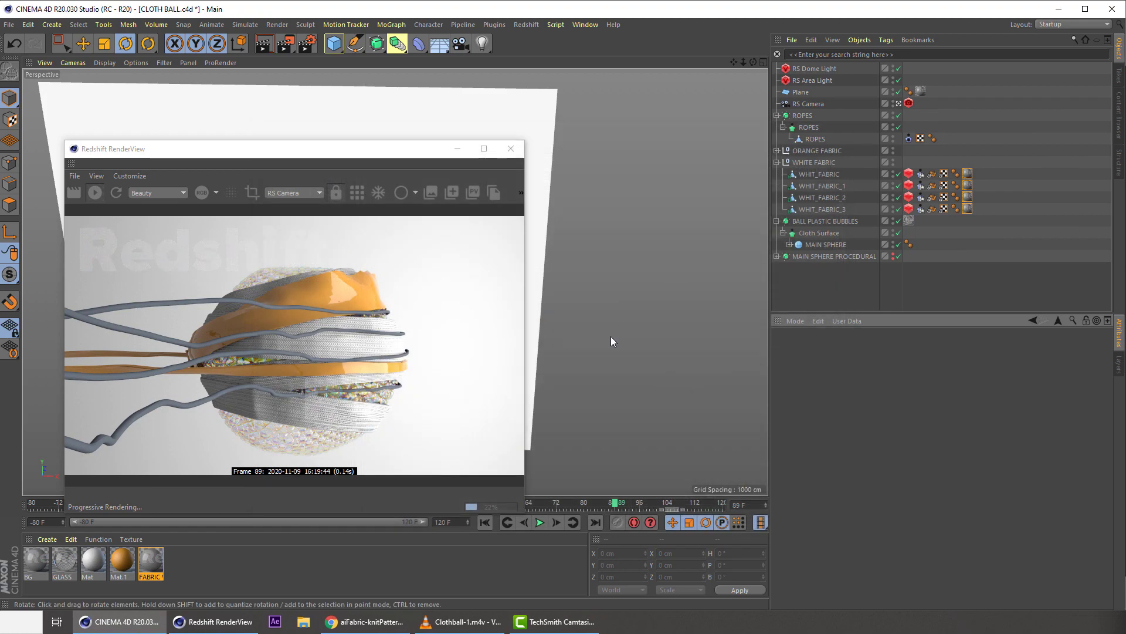
pyautogui.hotkey('ctrl', 's')
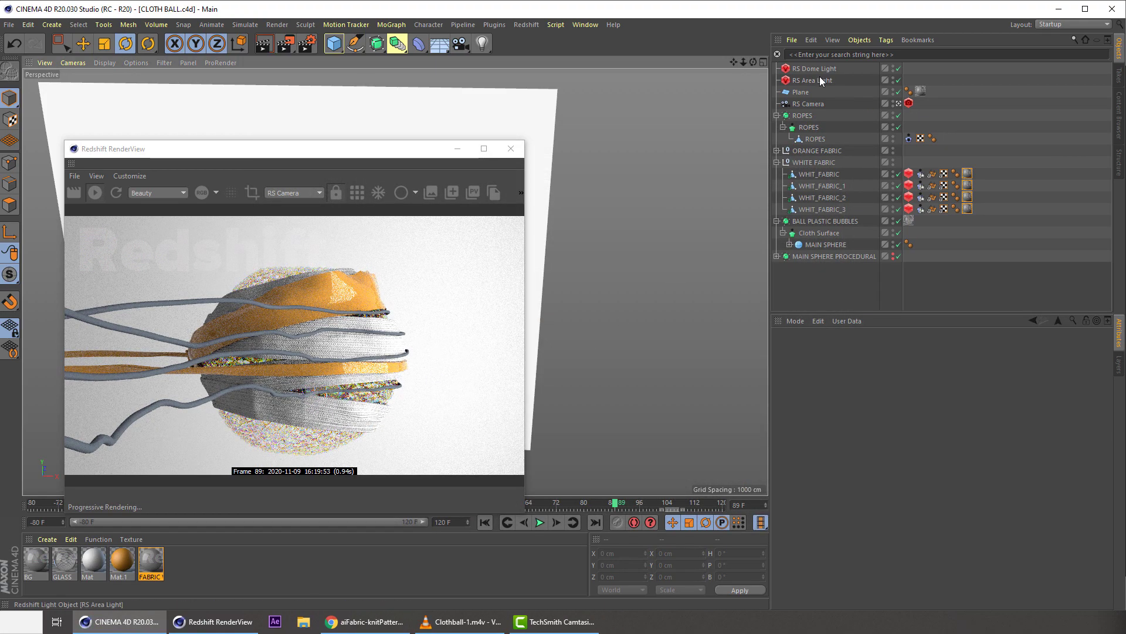
# - Set the RS Area Light's intensity multiplier to 3 and the RS Dome Light's exposure to about -1.111
pyautogui.click(814, 80)
pyautogui.doubleClick(873, 565)
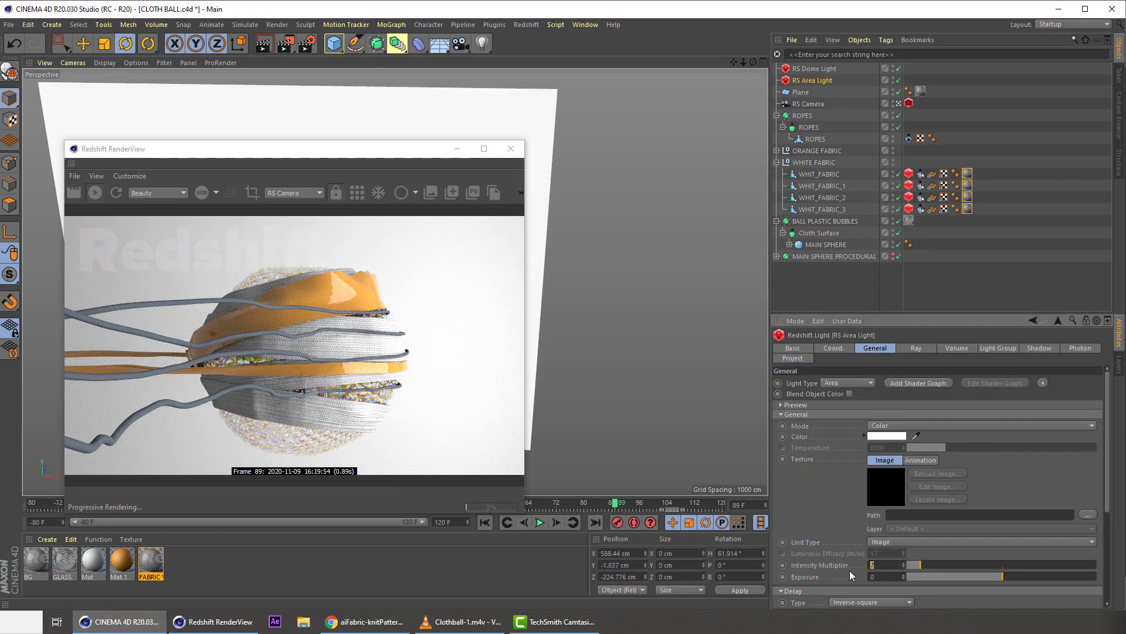
pyautogui.write('3')
pyautogui.press('Return')
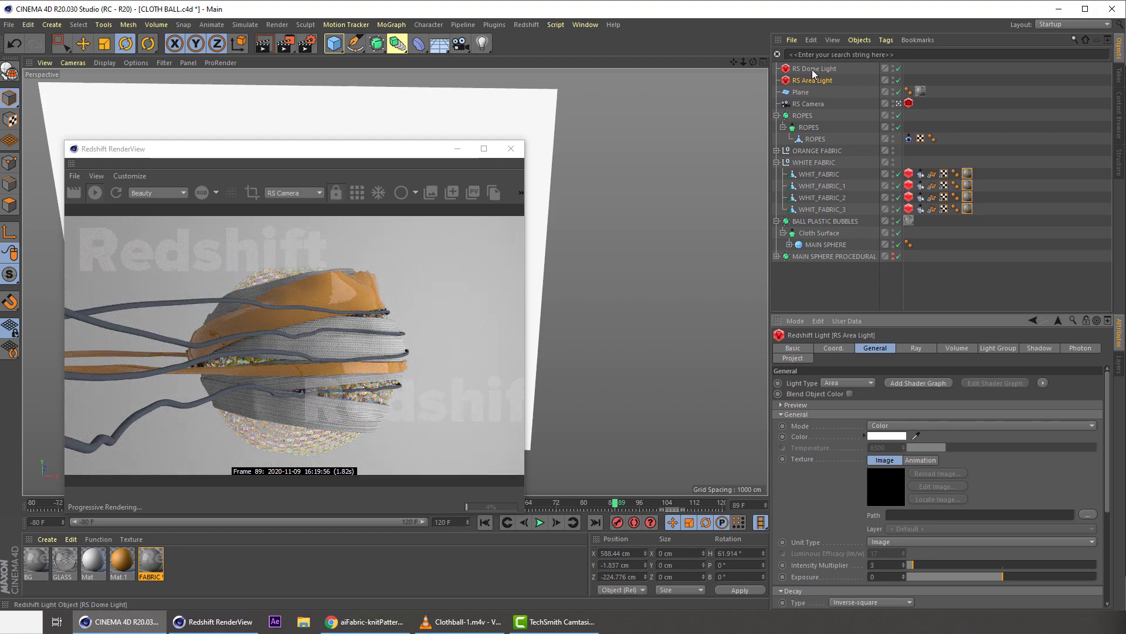
pyautogui.click(813, 70)
pyautogui.moveTo(963, 519); pyautogui.dragTo(966, 514)
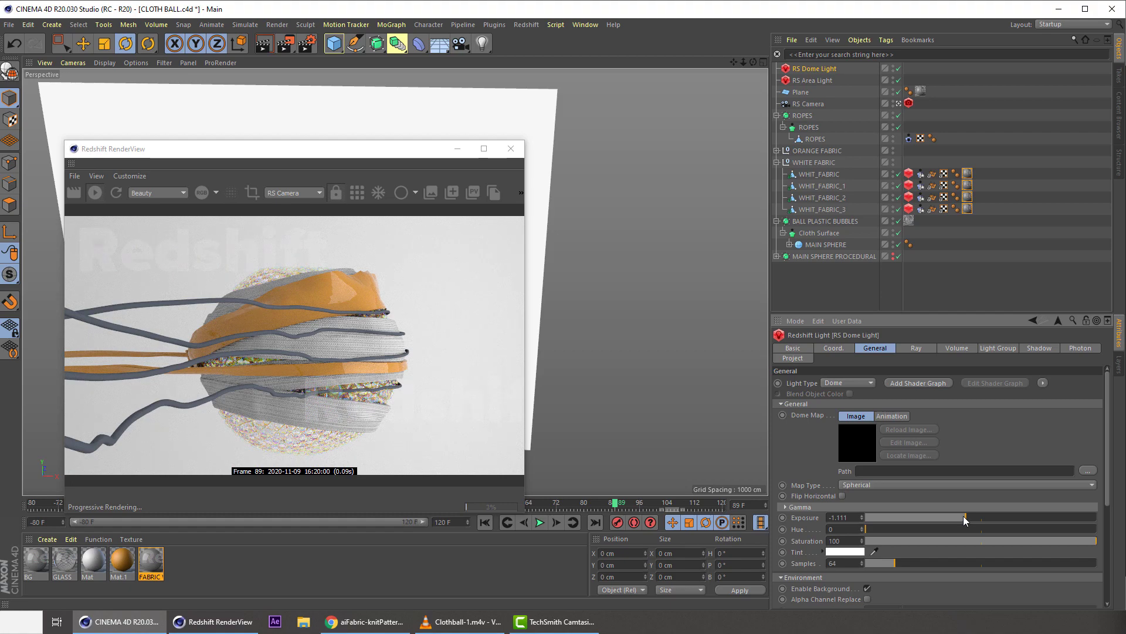
# - Darken the BG material's diffuse color to a light grey at 79% value and close its shader graph
pyautogui.click(27, 568)
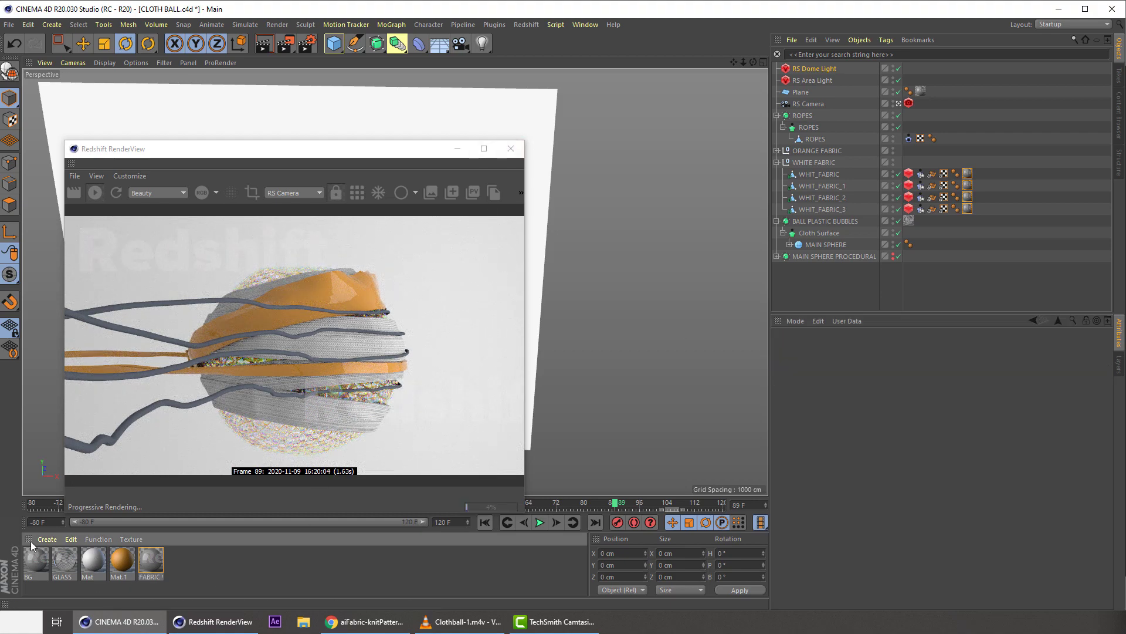
pyautogui.doubleClick(28, 568)
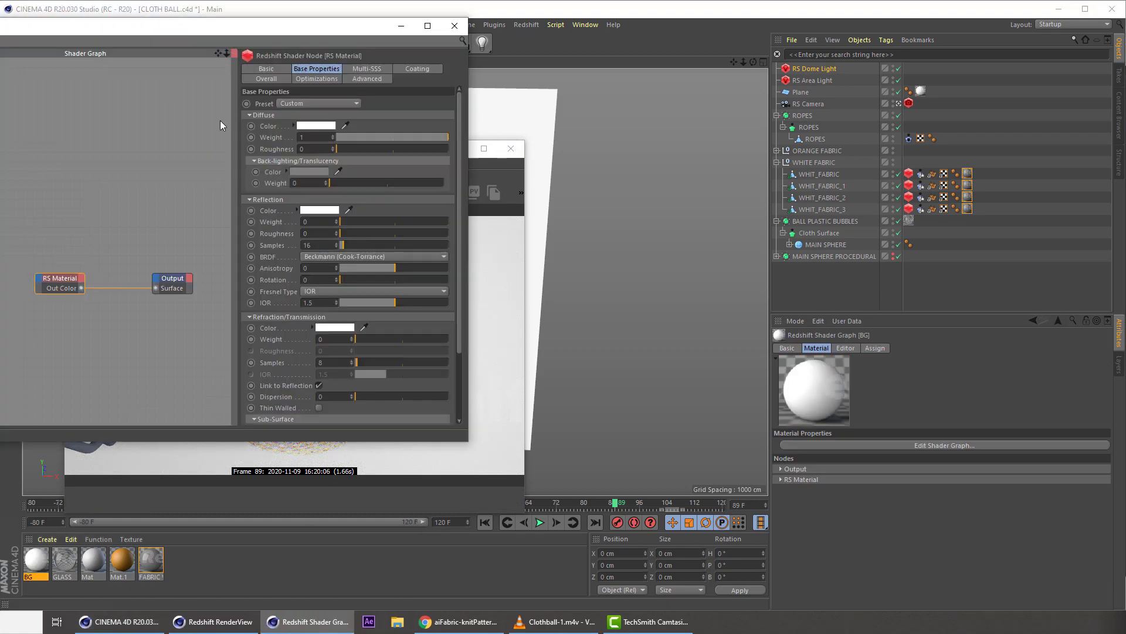
pyautogui.moveTo(220, 44); pyautogui.dragTo(677, 150)
pyautogui.click(765, 234)
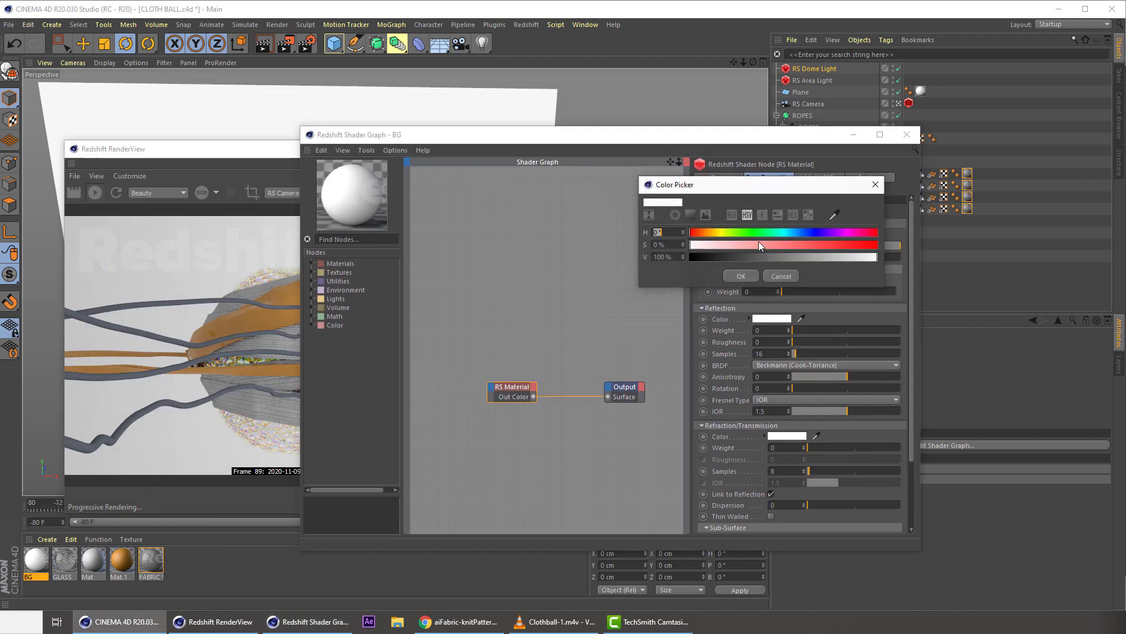
pyautogui.moveTo(846, 256); pyautogui.dragTo(829, 258)
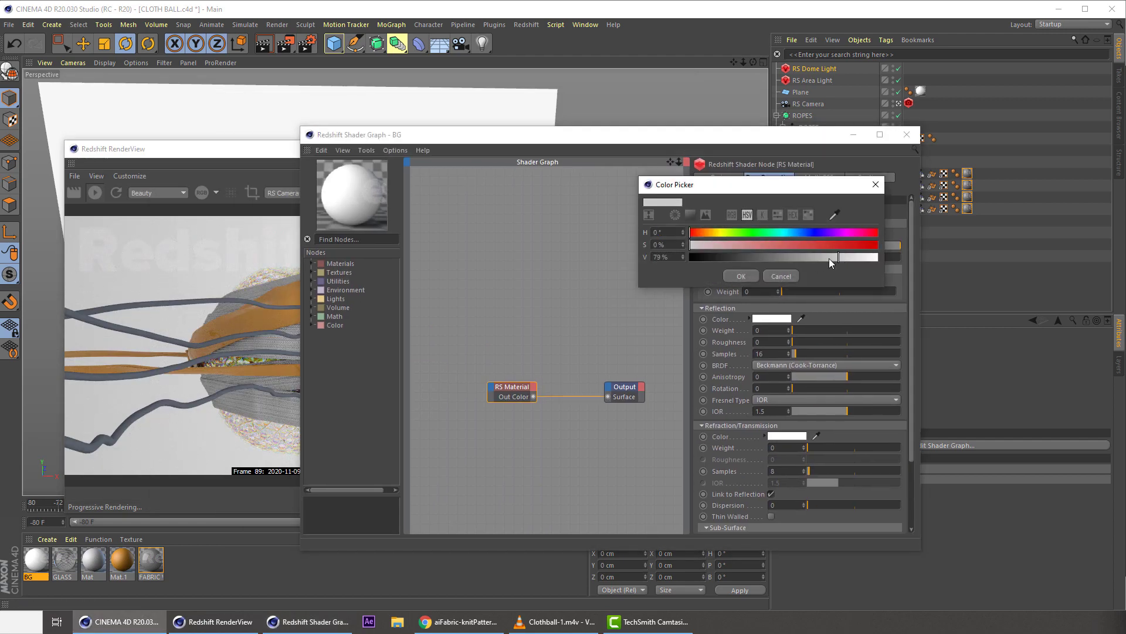
pyautogui.click(739, 277)
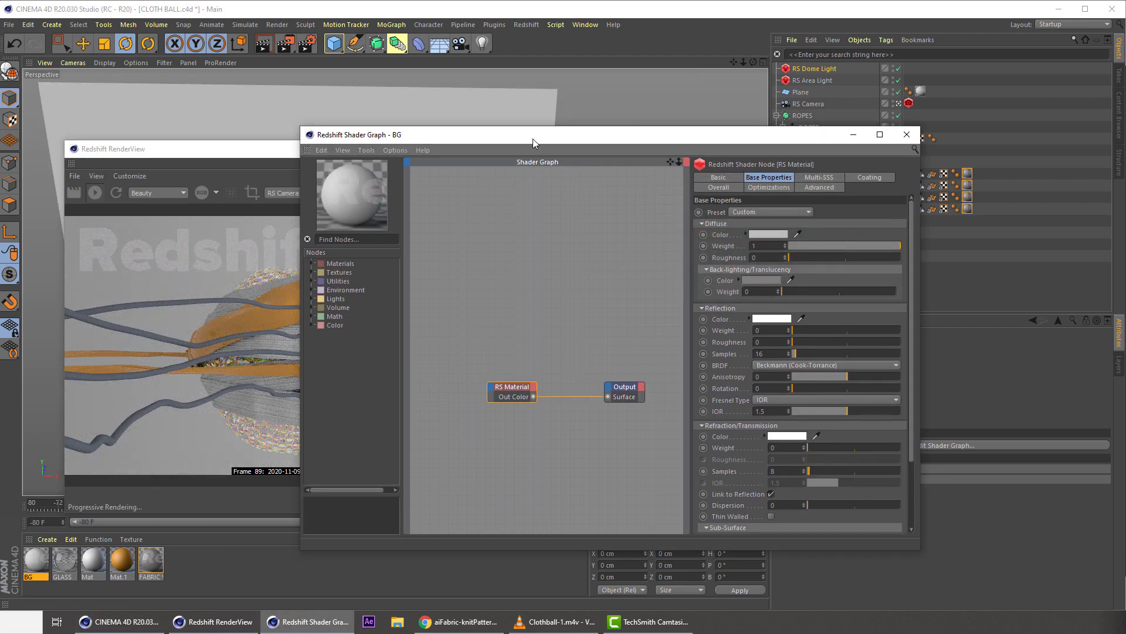
pyautogui.moveTo(533, 139); pyautogui.dragTo(391, 128)
pyautogui.click(764, 125)
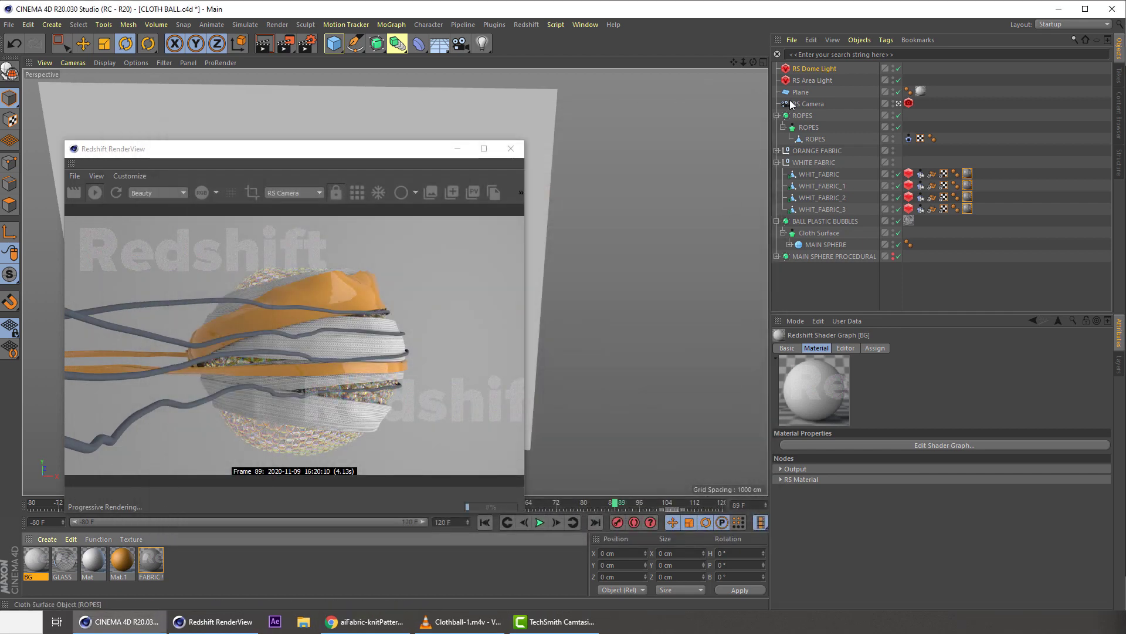
# - Set the RS Area Light's intensity multiplier to 5 and move the render preview clear of the timeline
pyautogui.click(813, 81)
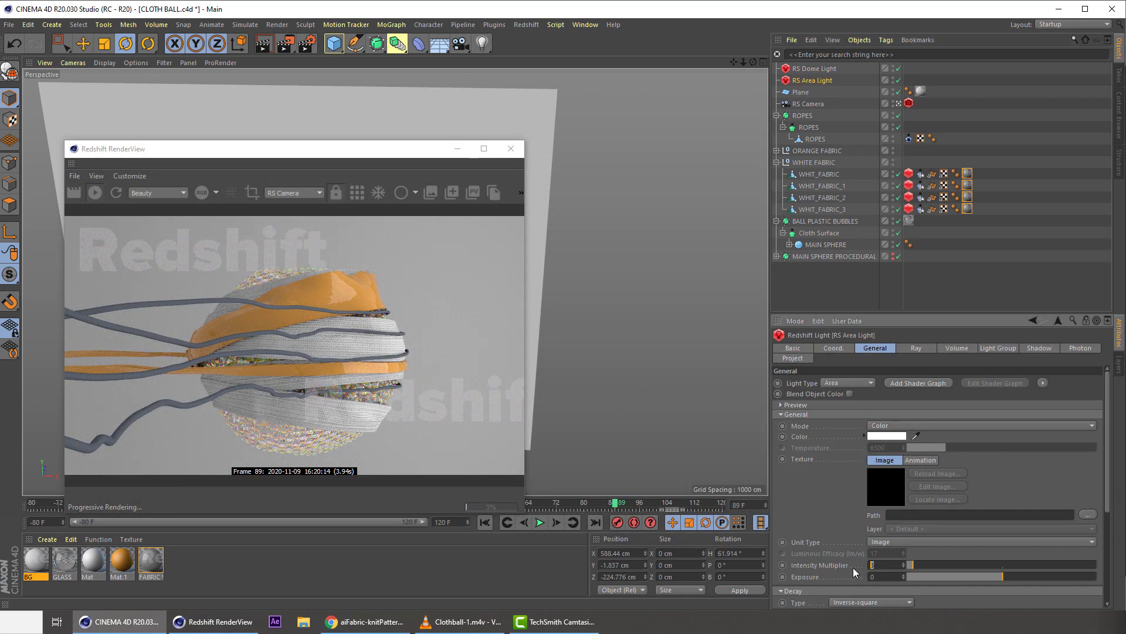
pyautogui.write('5')
pyautogui.press('Return')
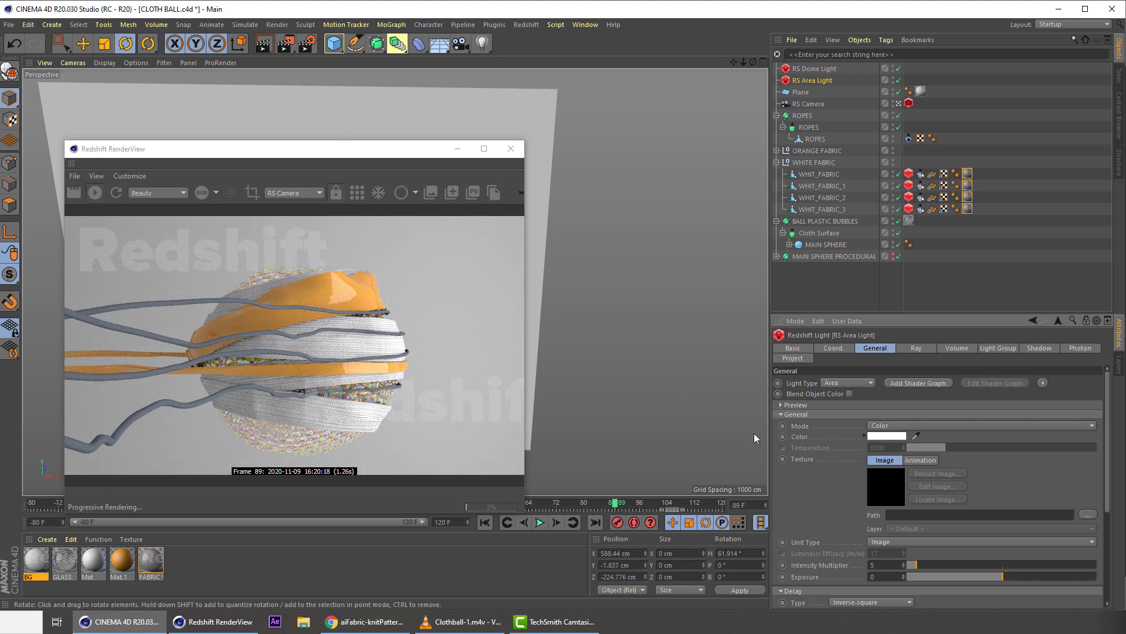
pyautogui.moveTo(391, 146); pyautogui.dragTo(382, 128)
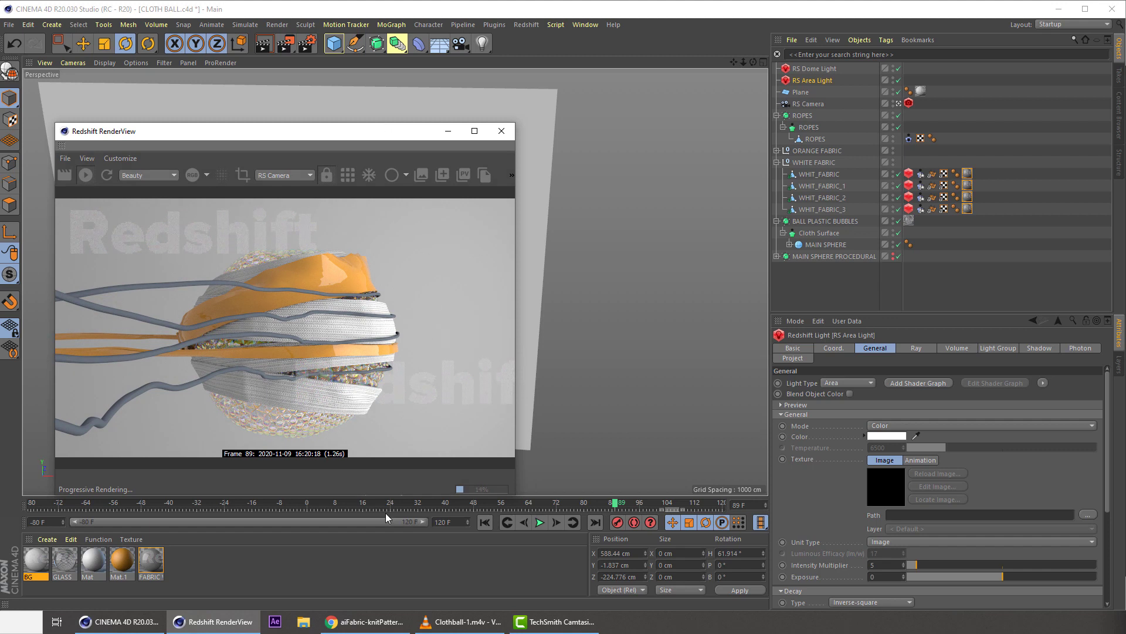
pyautogui.click(819, 68)
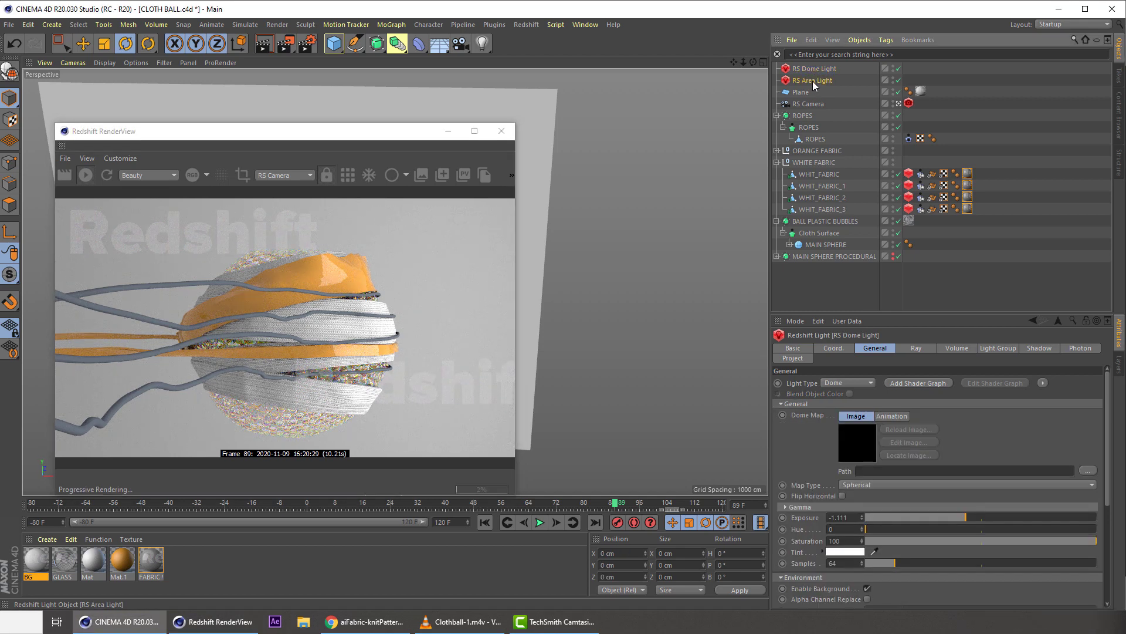
pyautogui.click(813, 82)
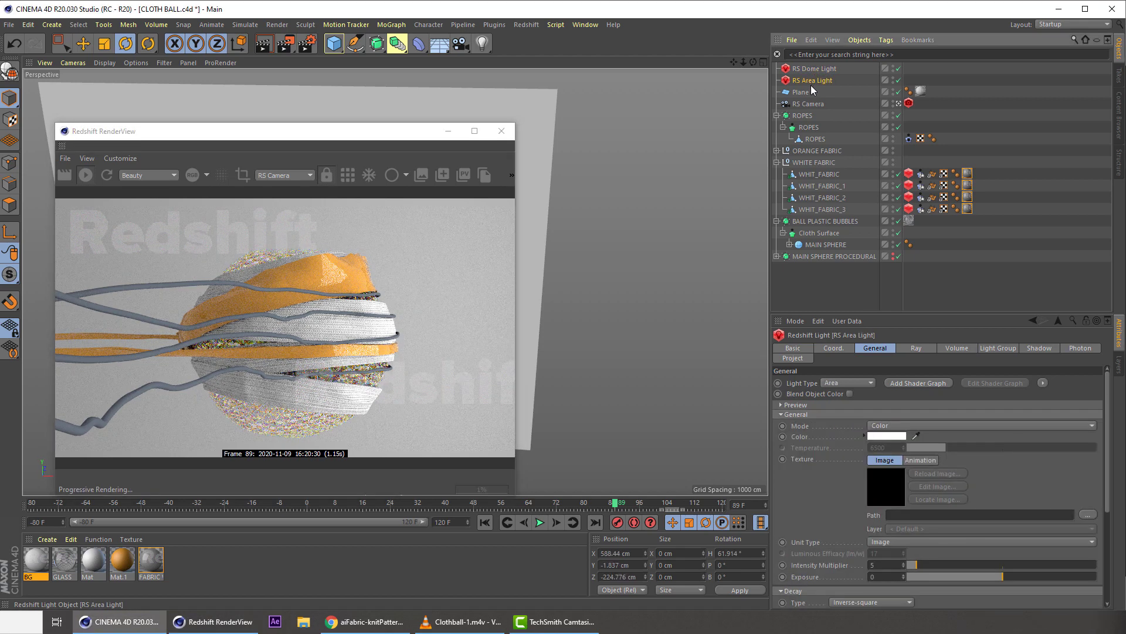
# - Duplicate the FABRIC WHITE material and rename the copy FABRIC ORANGE
pyautogui.click(154, 566)
pyautogui.keyDown('ctrl'); pyautogui.moveTo(153, 563); pyautogui.dragTo(175, 570); pyautogui.keyUp('ctrl')
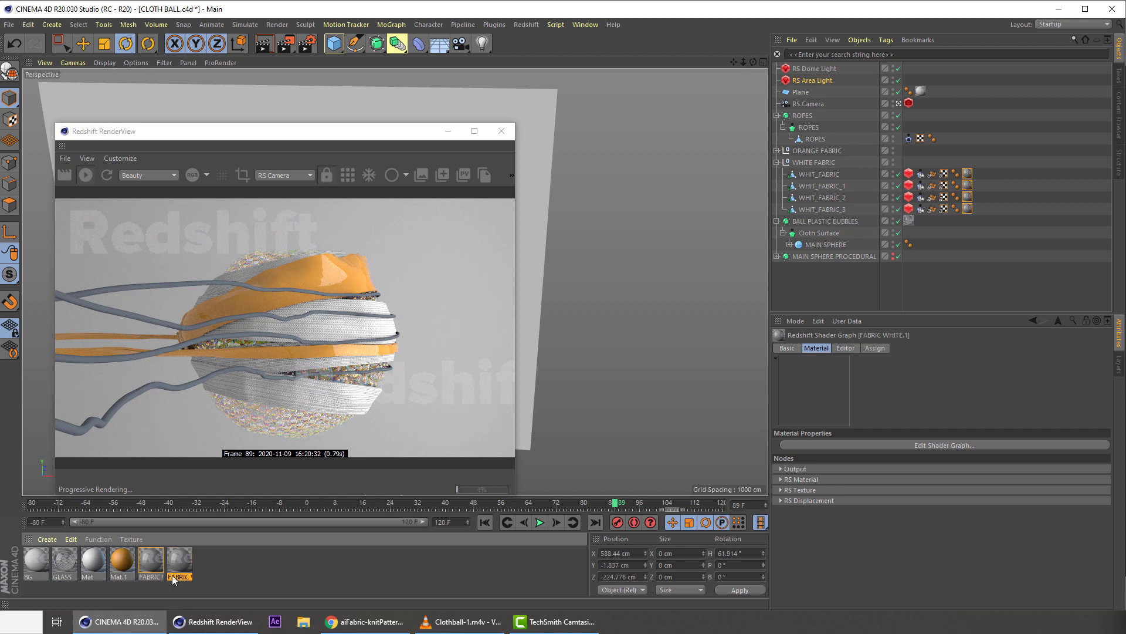
pyautogui.doubleClick(172, 577)
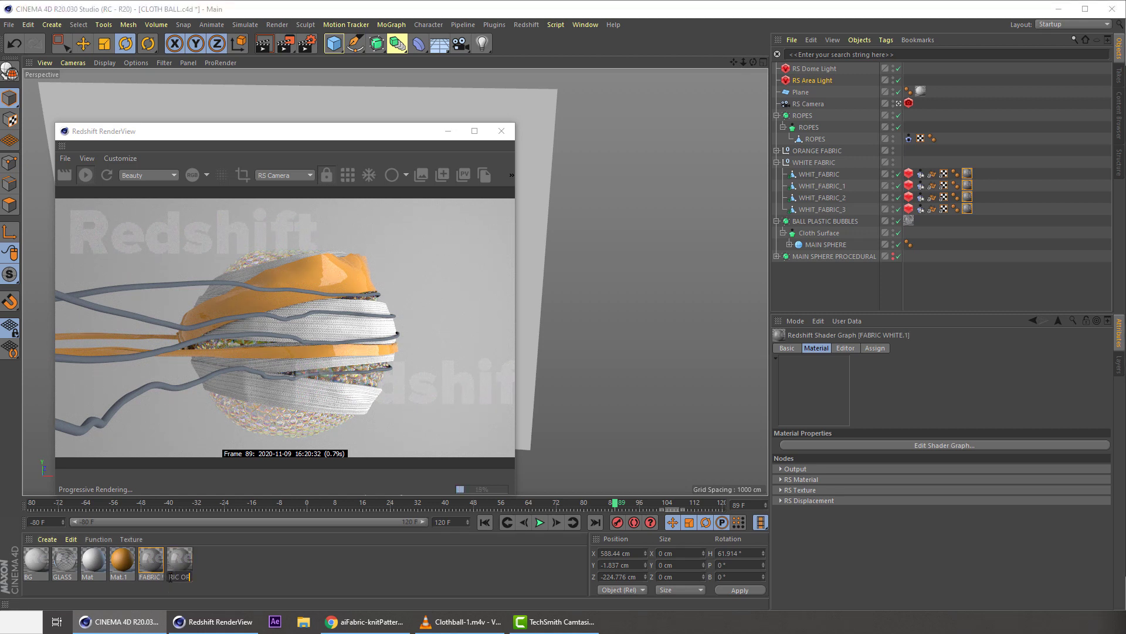
pyautogui.write('FABRIC ORANGE')
pyautogui.press('Return')
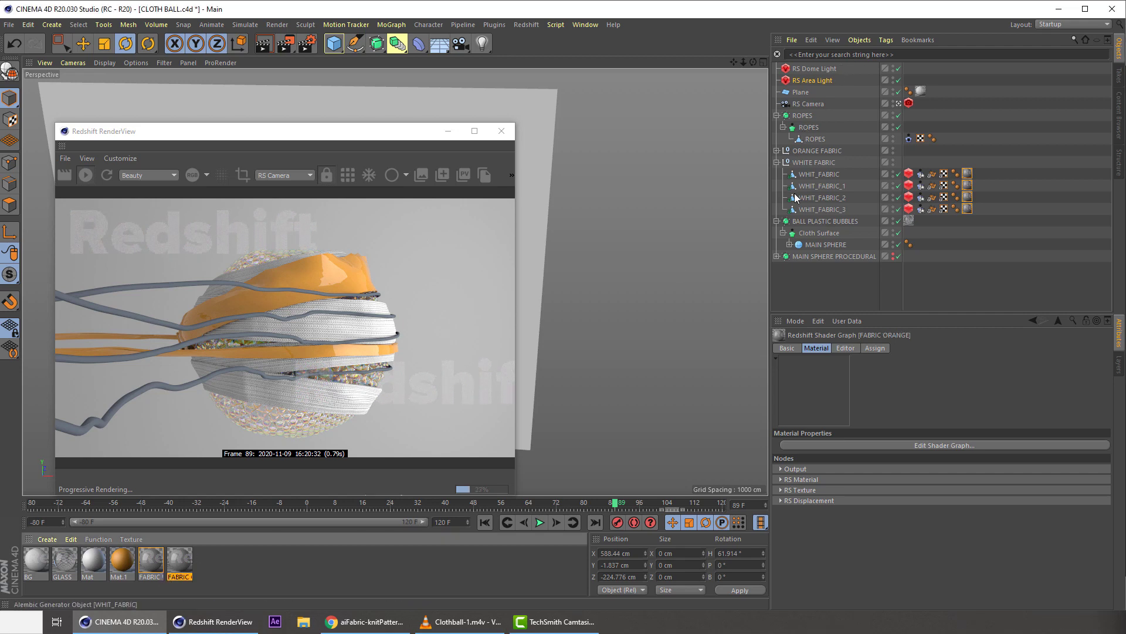
# - Apply the FABRIC ORANGE material to FABRIC_LONGER_1 and FABRIC_SMALLER_1 in the ORANGE FABRIC group
pyautogui.click(777, 150)
pyautogui.click(815, 163)
pyautogui.keyDown('ctrl'); pyautogui.click(816, 174); pyautogui.keyUp('ctrl')
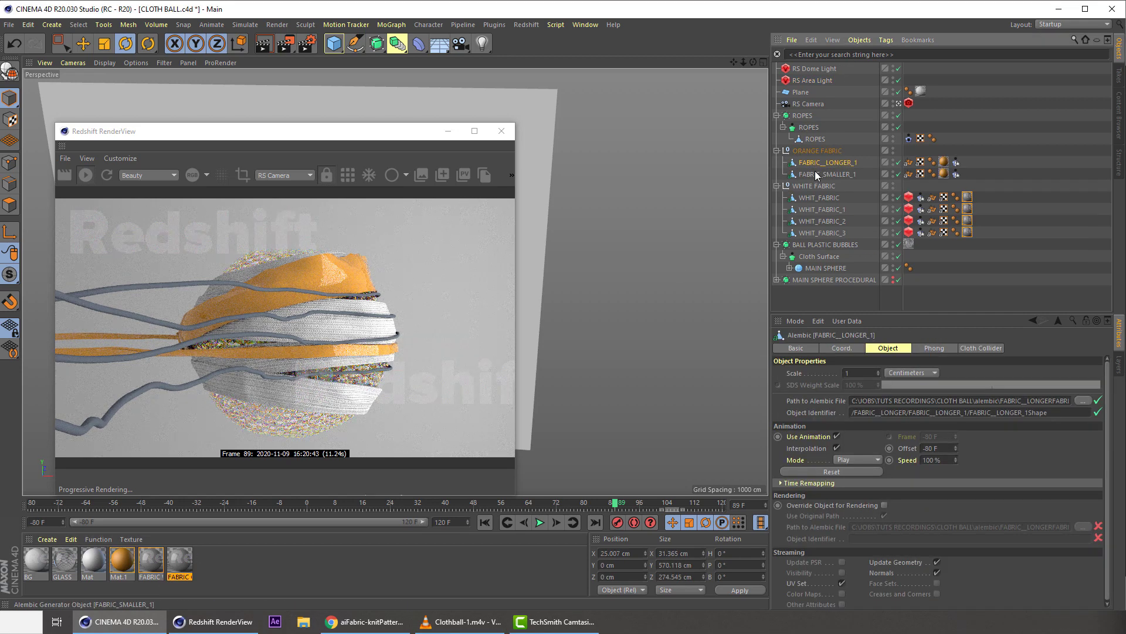
pyautogui.rightClick(177, 562)
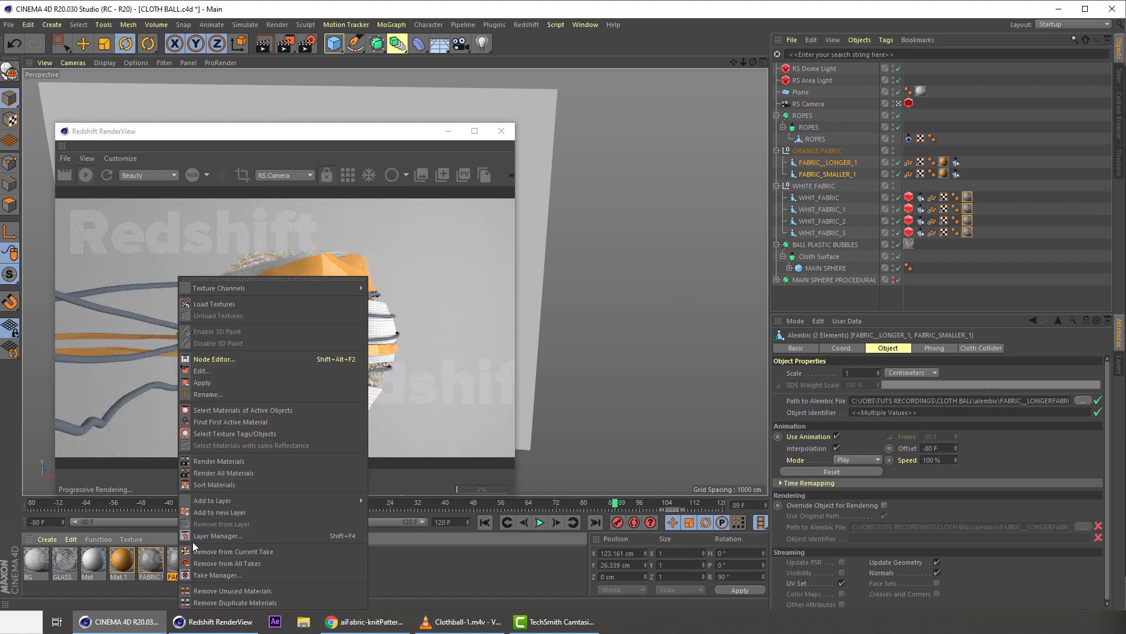
pyautogui.click(230, 382)
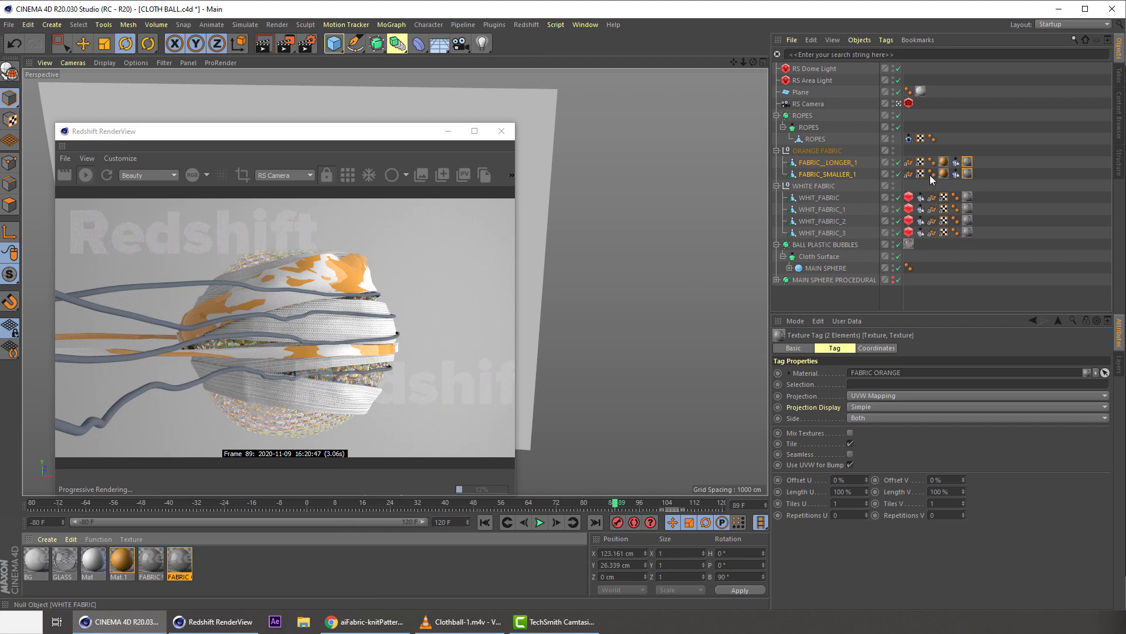
# - Collapse the BALL PLASTIC BUBBLES group and turn off rendering for the PROCEDURALS layer
pyautogui.click(943, 163)
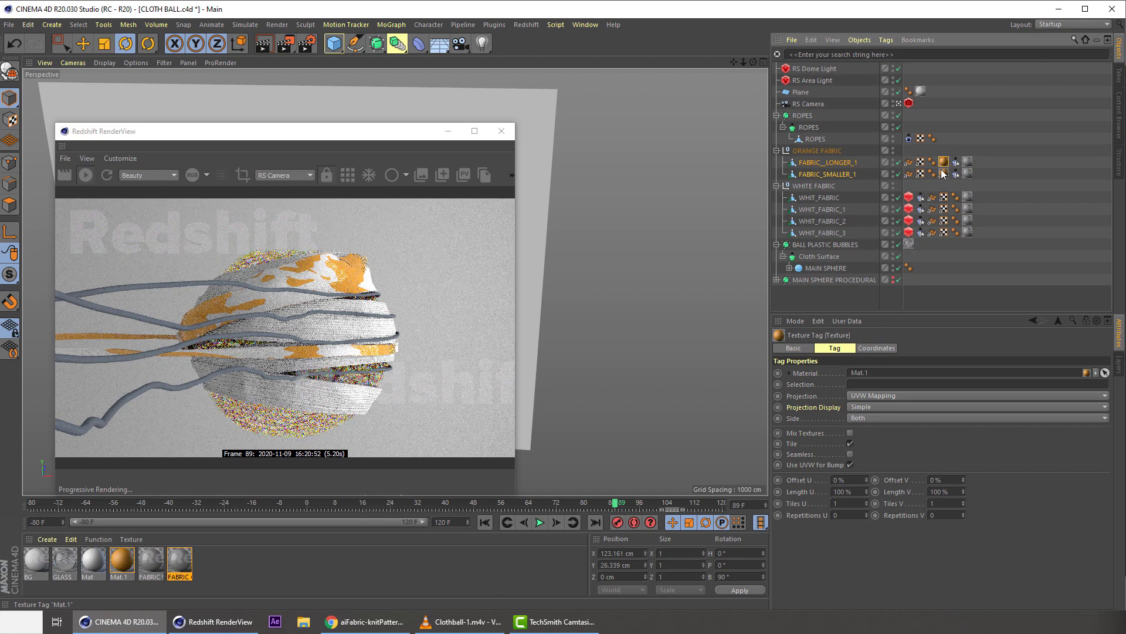
pyautogui.click(776, 244)
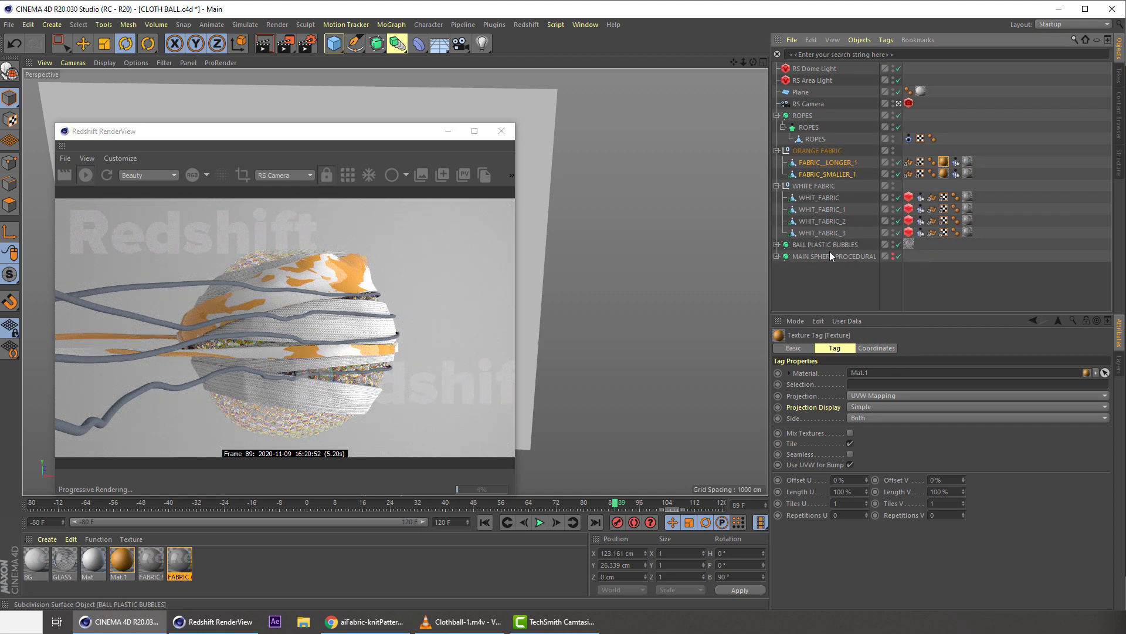
pyautogui.click(1118, 369)
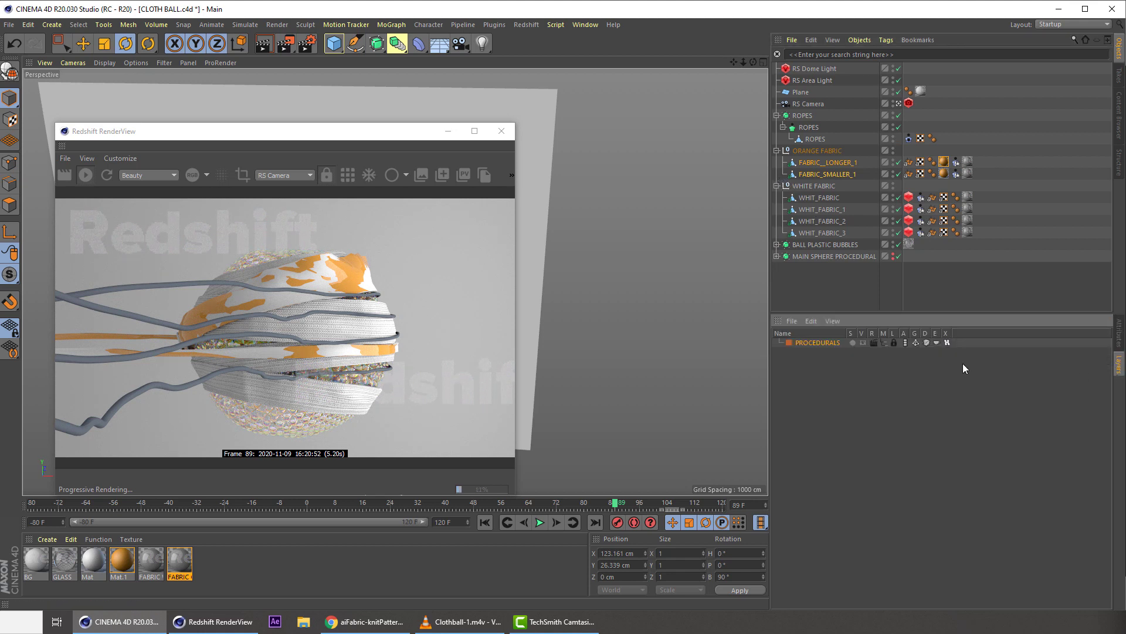
pyautogui.click(873, 342)
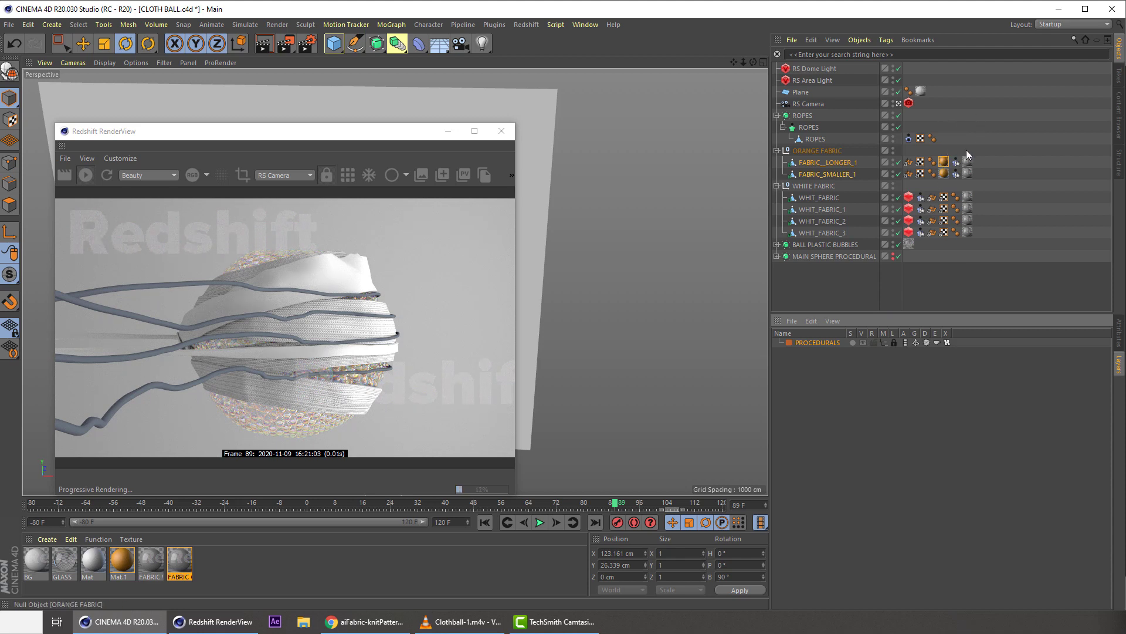
# - Change FABRIC ORANGE's diffuse color to a fully saturated orange with 40° hue and 81% value, and close its shader graph
pyautogui.moveTo(980, 150); pyautogui.dragTo(967, 181)
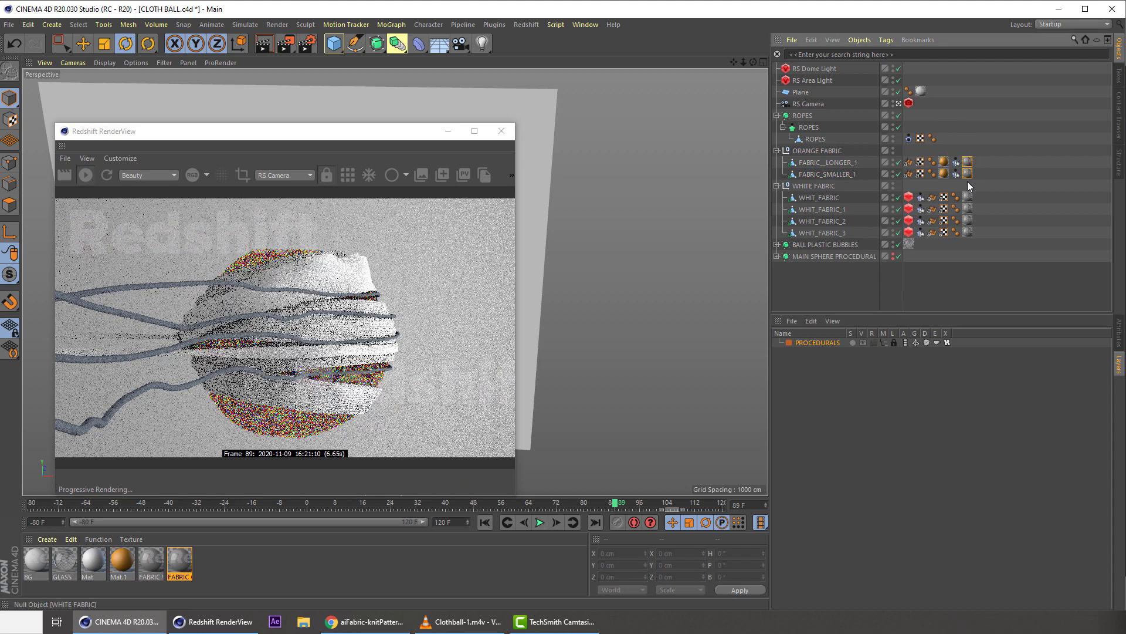
pyautogui.doubleClick(178, 555)
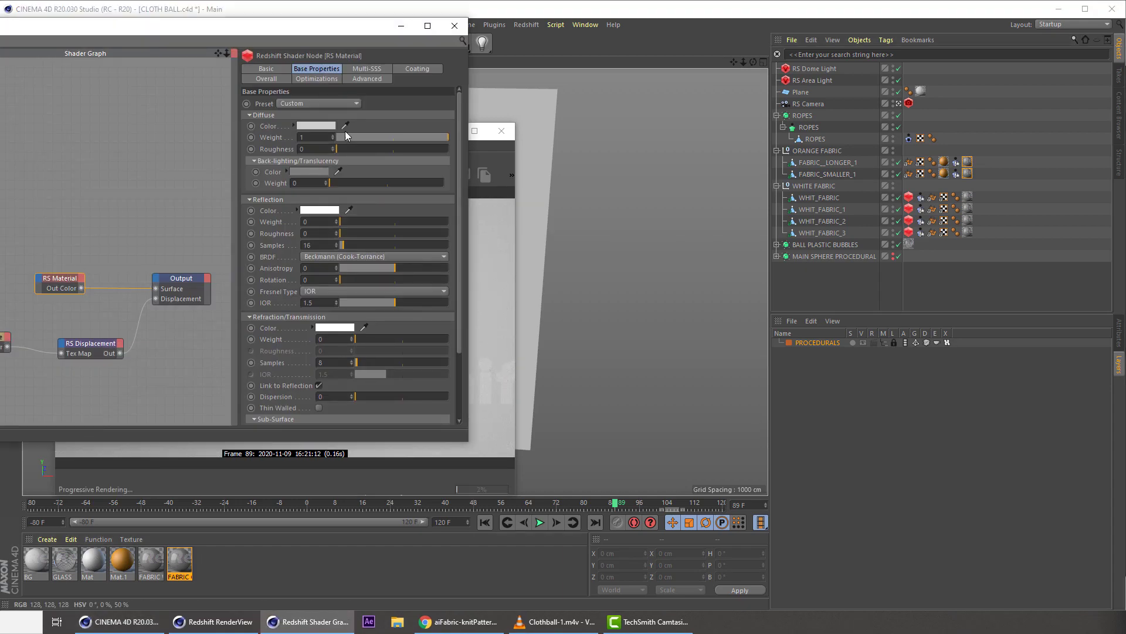
pyautogui.click(320, 126)
pyautogui.click(273, 125)
pyautogui.click(350, 136)
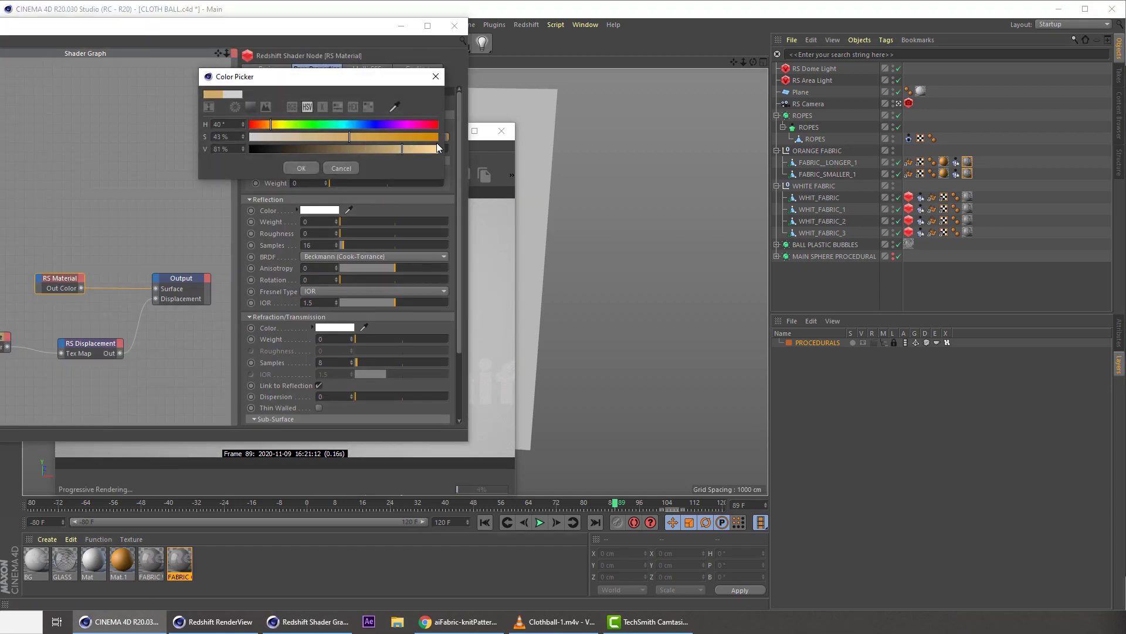
pyautogui.click(437, 138)
pyautogui.click(305, 167)
pyautogui.click(489, 233)
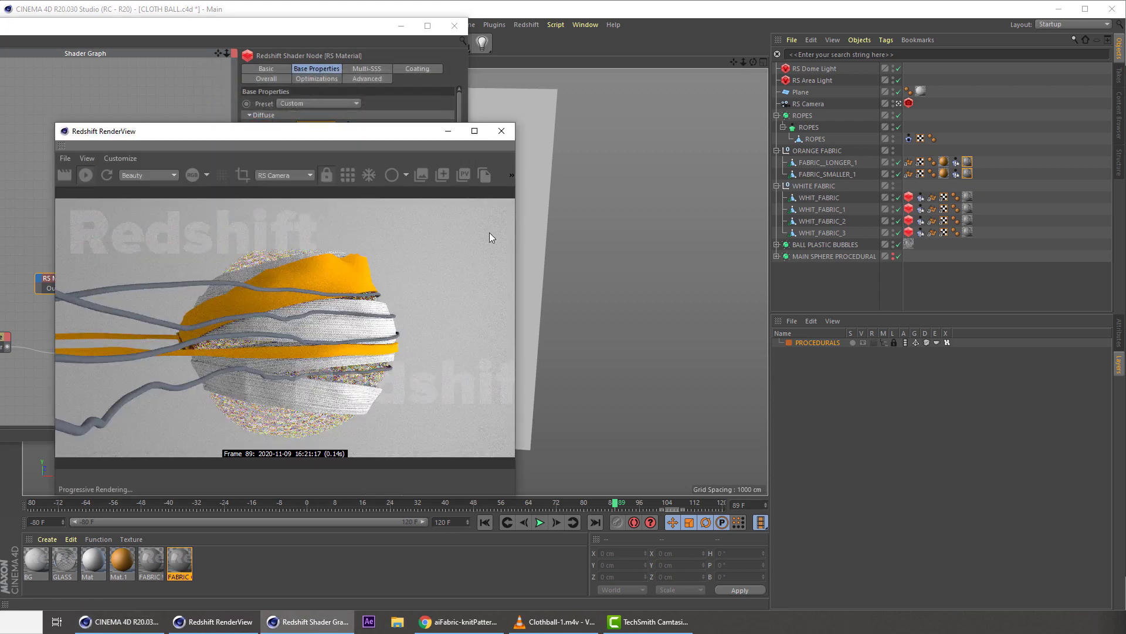
pyautogui.moveTo(361, 136); pyautogui.dragTo(583, 143)
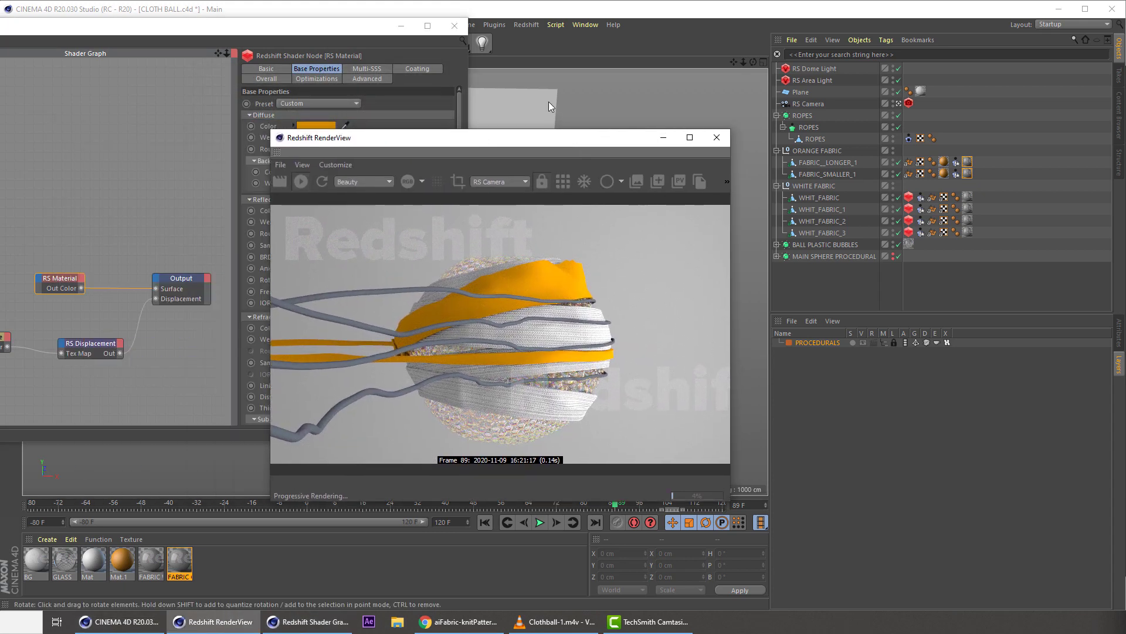
pyautogui.click(455, 28)
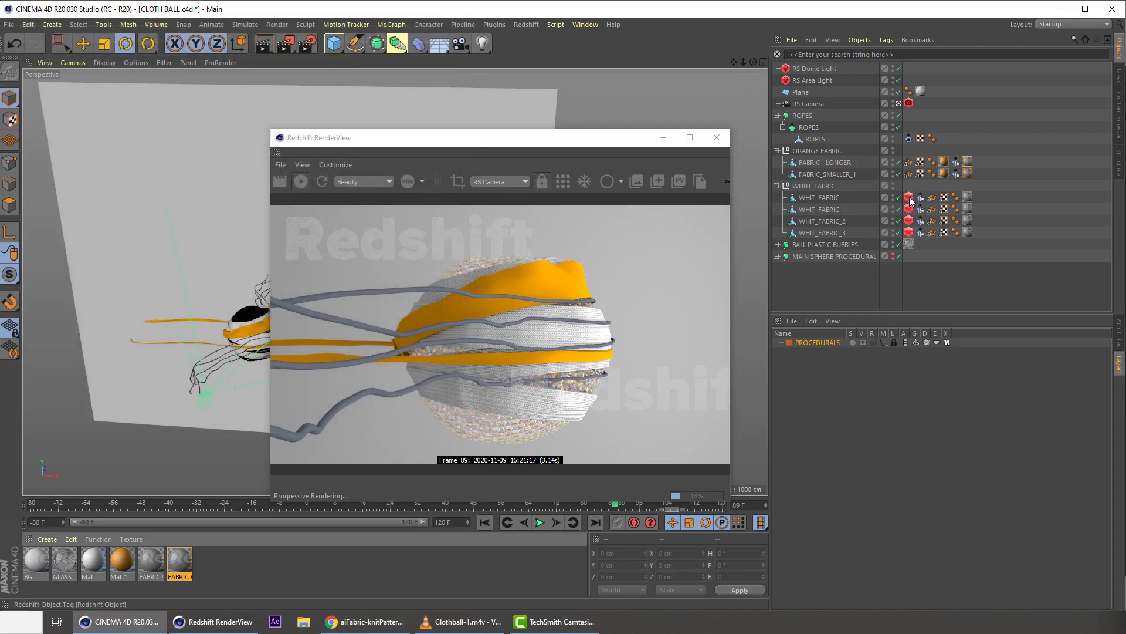
# - Copy the Redshift Object tag from WHIT_FABRIC onto FABRIC_LONGER_1 and FABRIC_SMALLER_1
pyautogui.click(910, 197)
pyautogui.keyDown('ctrl'); pyautogui.moveTo(910, 196); pyautogui.dragTo(981, 175); pyautogui.keyUp('ctrl')
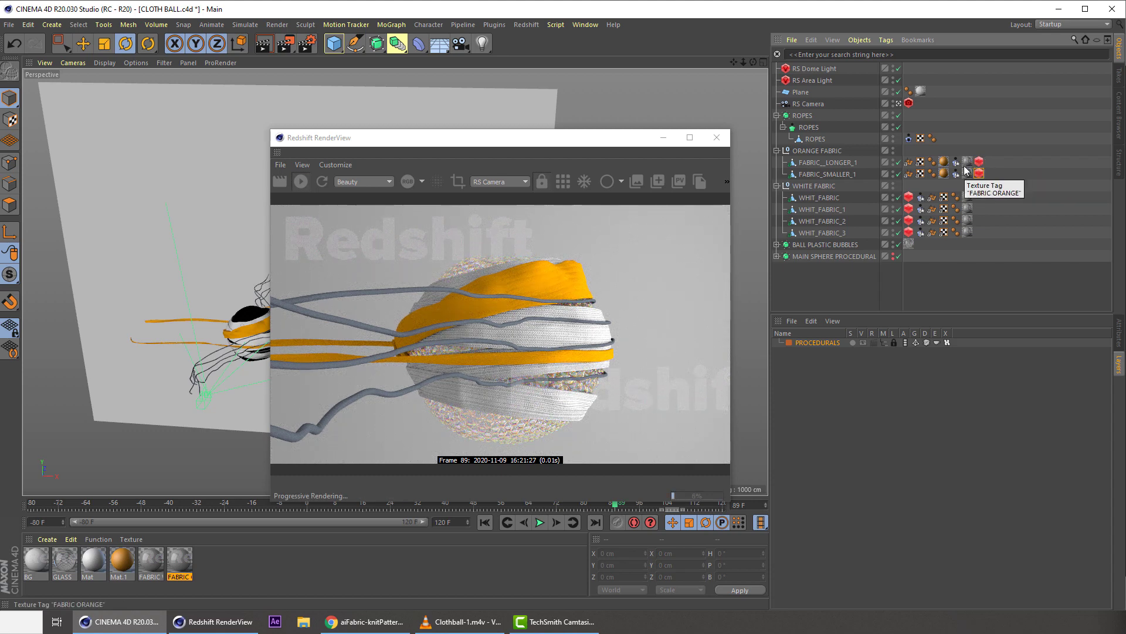
pyautogui.moveTo(988, 153); pyautogui.dragTo(976, 186)
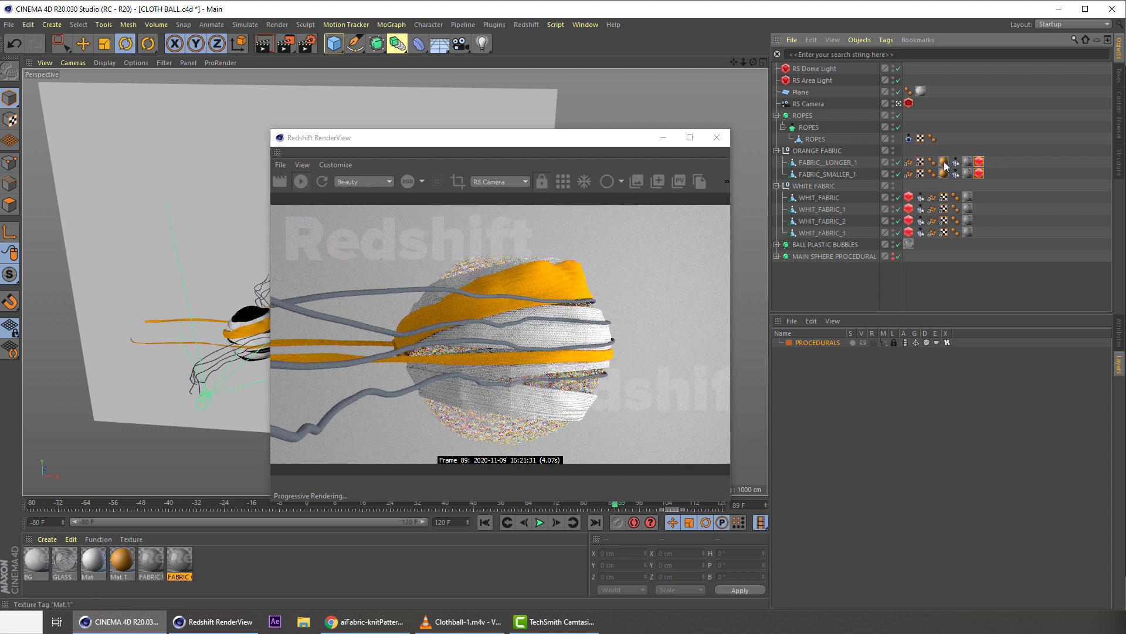
# - Open the tag properties of the FABRIC ORANGE texture tag on FABRIC_LONGER_1
pyautogui.click(967, 163)
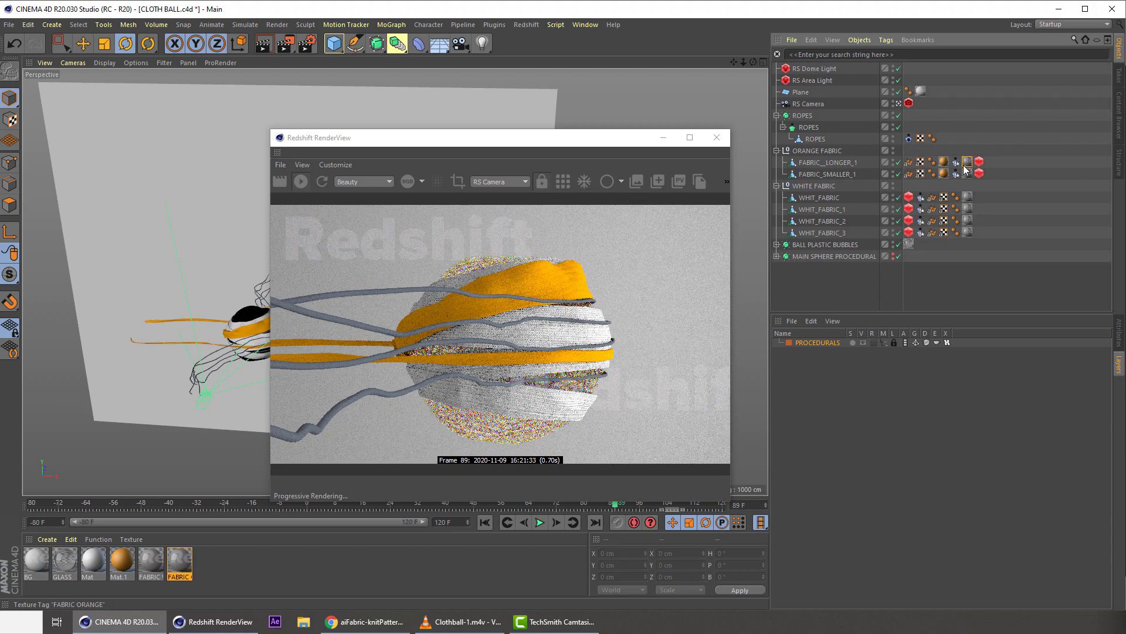
pyautogui.click(832, 165)
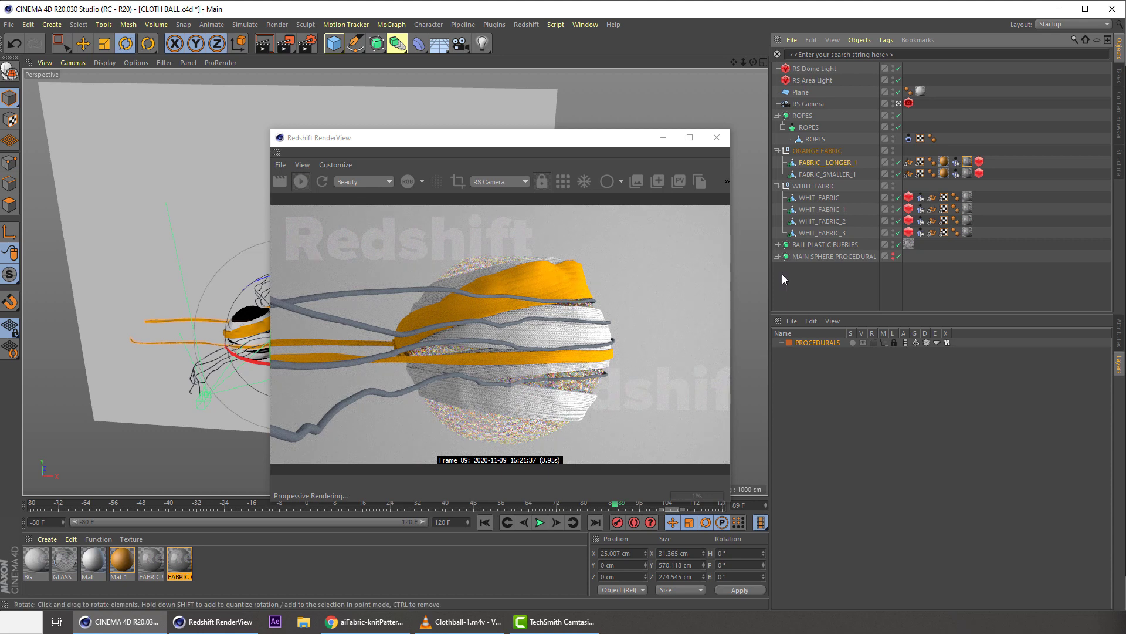
pyautogui.click(967, 163)
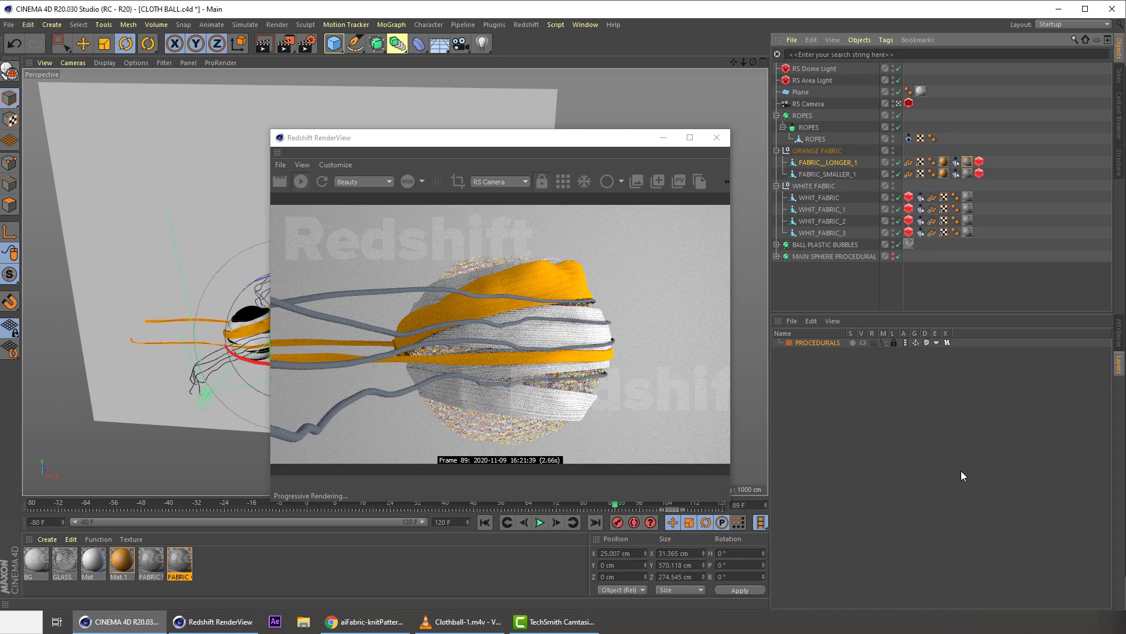
pyautogui.click(1119, 340)
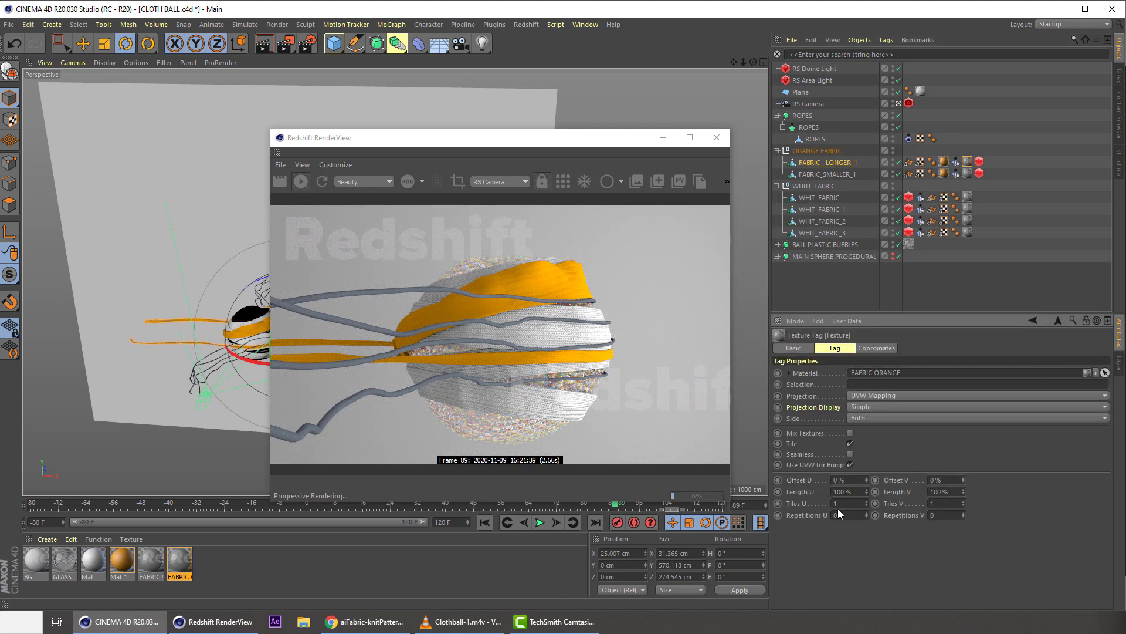
# - Move the render preview off the viewport and switch its camera from RS Camera to Auto
pyautogui.moveTo(411, 137); pyautogui.dragTo(710, 171)
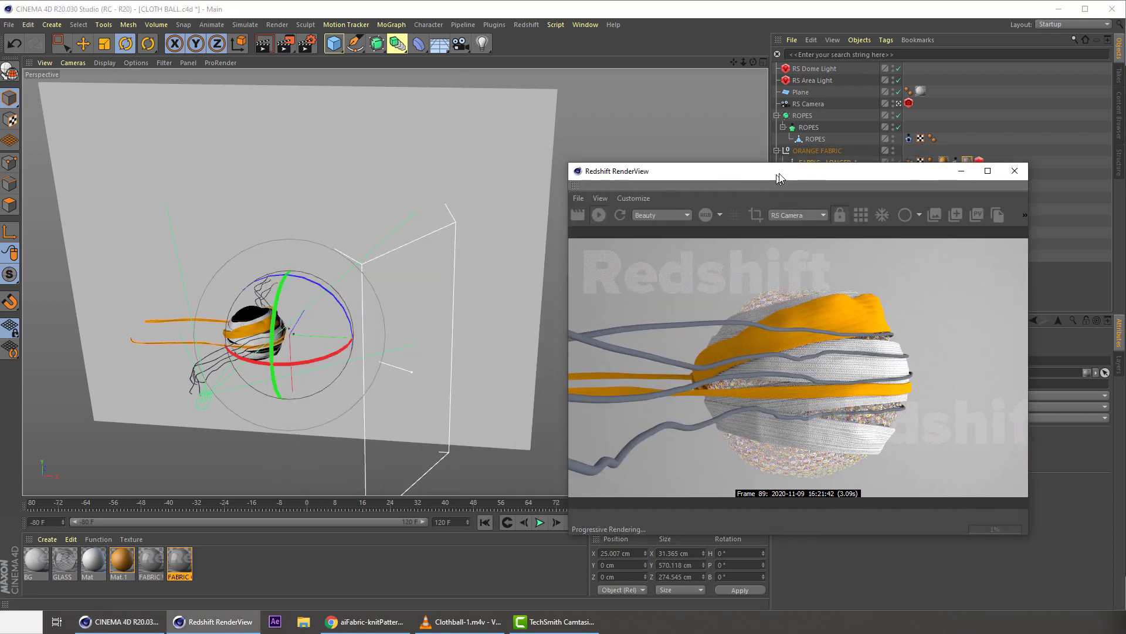
pyautogui.click(842, 219)
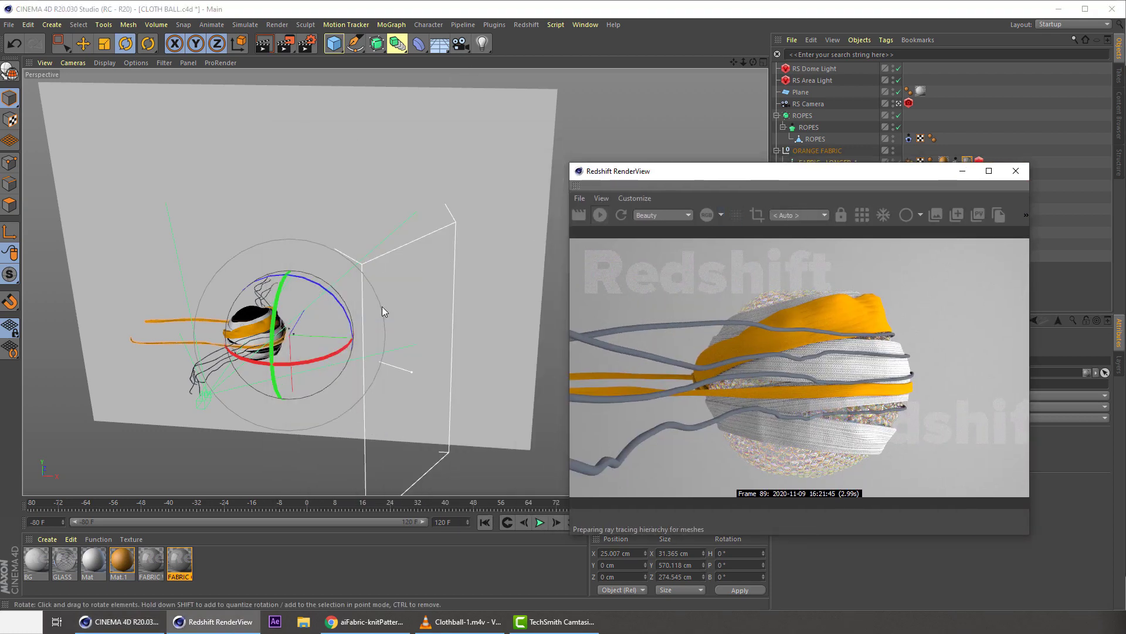
# - Frame the wrapped ball up close in the viewport and move the render preview clear of the tag properties
pyautogui.keyDown('alt'); pyautogui.moveTo(235, 313); pyautogui.dragTo(330, 254, button='right'); pyautogui.keyUp('alt')
pyautogui.moveTo(330, 254)
pyautogui.keyDown('alt'); pyautogui.mouseDown()
pyautogui.moveTo(340, 214)
pyautogui.moveTo(348, 244)
pyautogui.mouseUp(); pyautogui.keyUp('alt')
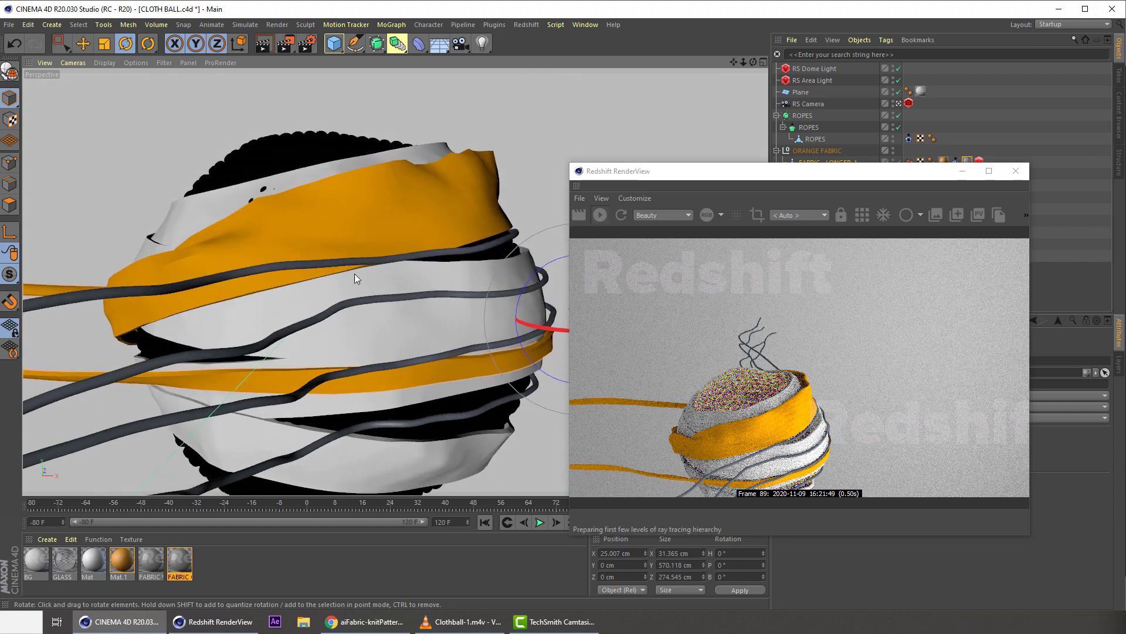
pyautogui.keyDown('alt'); pyautogui.moveTo(345, 285); pyautogui.dragTo(349, 244, button='right'); pyautogui.keyUp('alt')
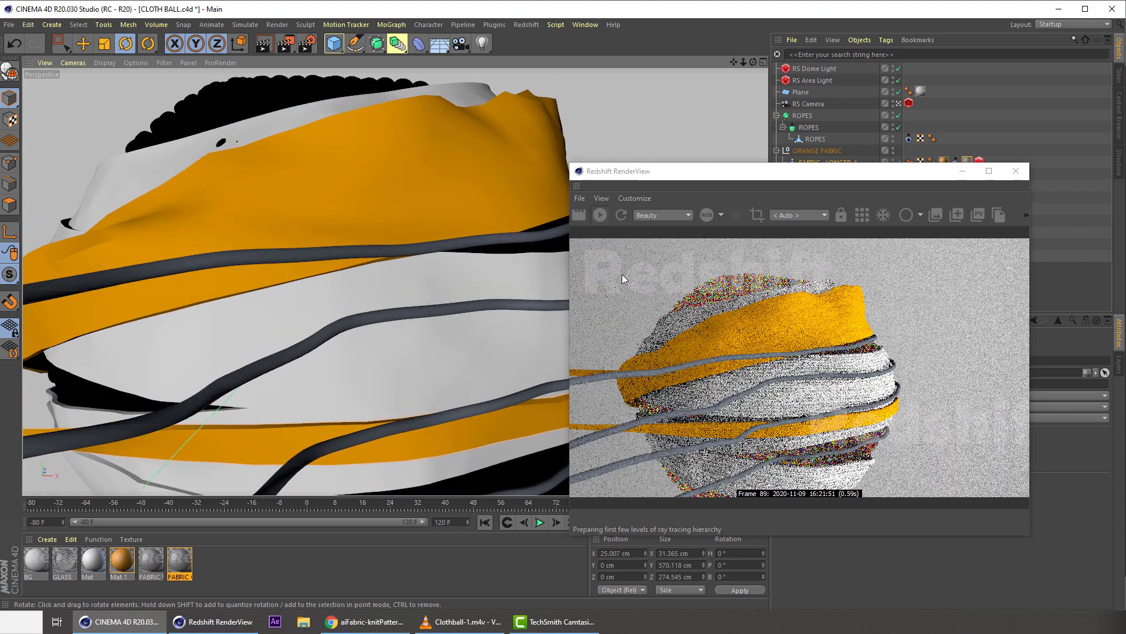
pyautogui.moveTo(744, 177); pyautogui.dragTo(481, 109)
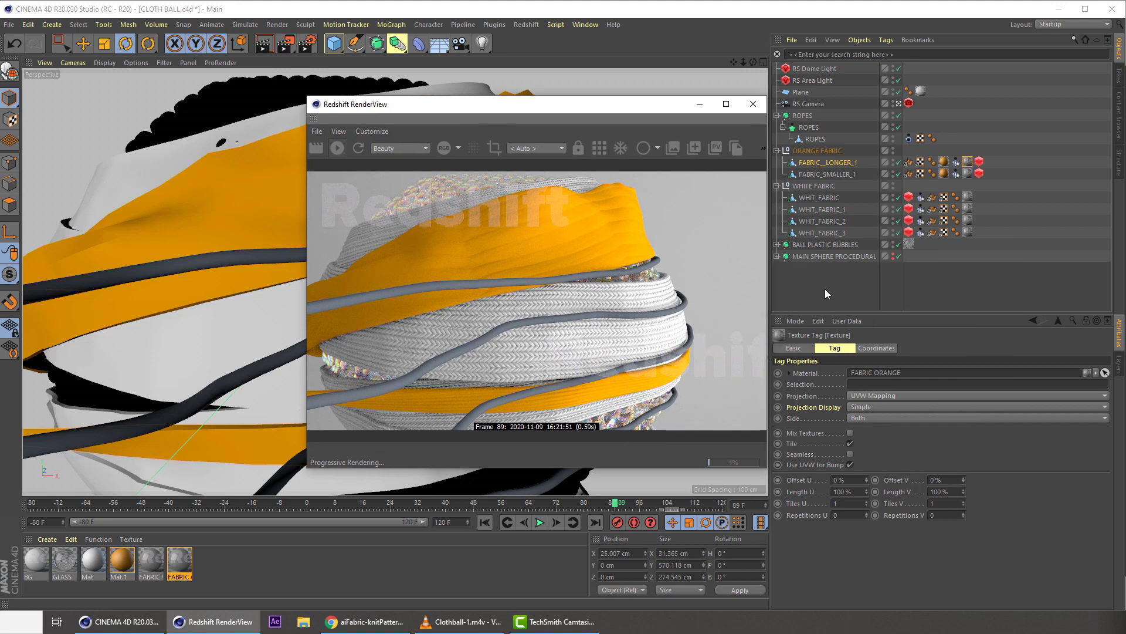
# - Try Tiles U 50 on the FABRIC_LONGER_1 texture tag, and set Tiles U to 1 and Tiles V to 50 instead
pyautogui.click(851, 504)
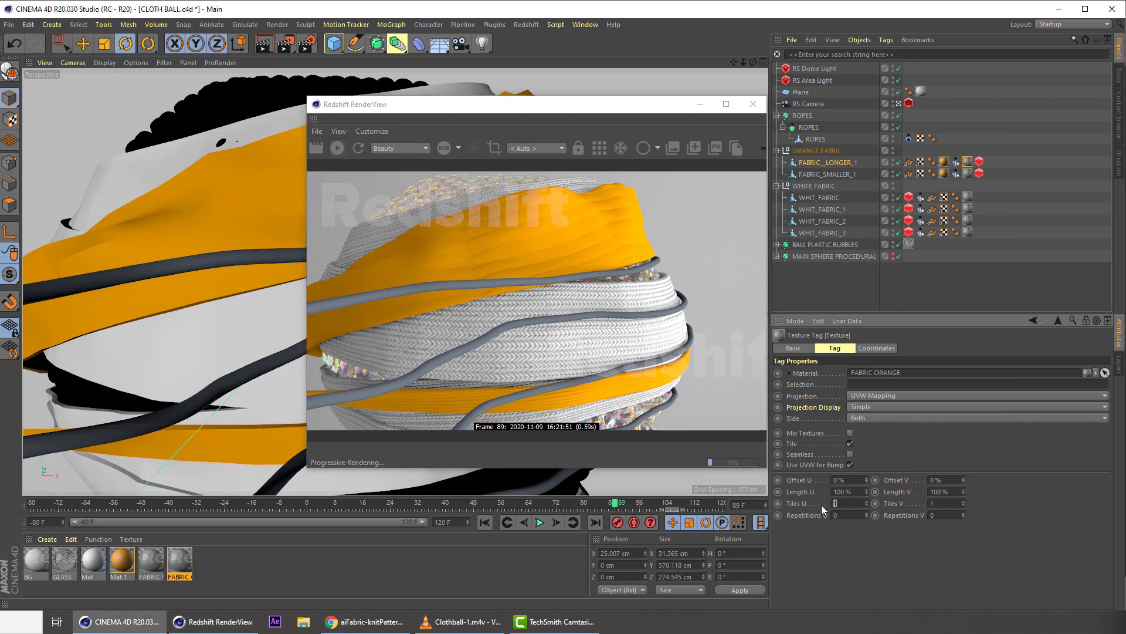
pyautogui.press('Return')
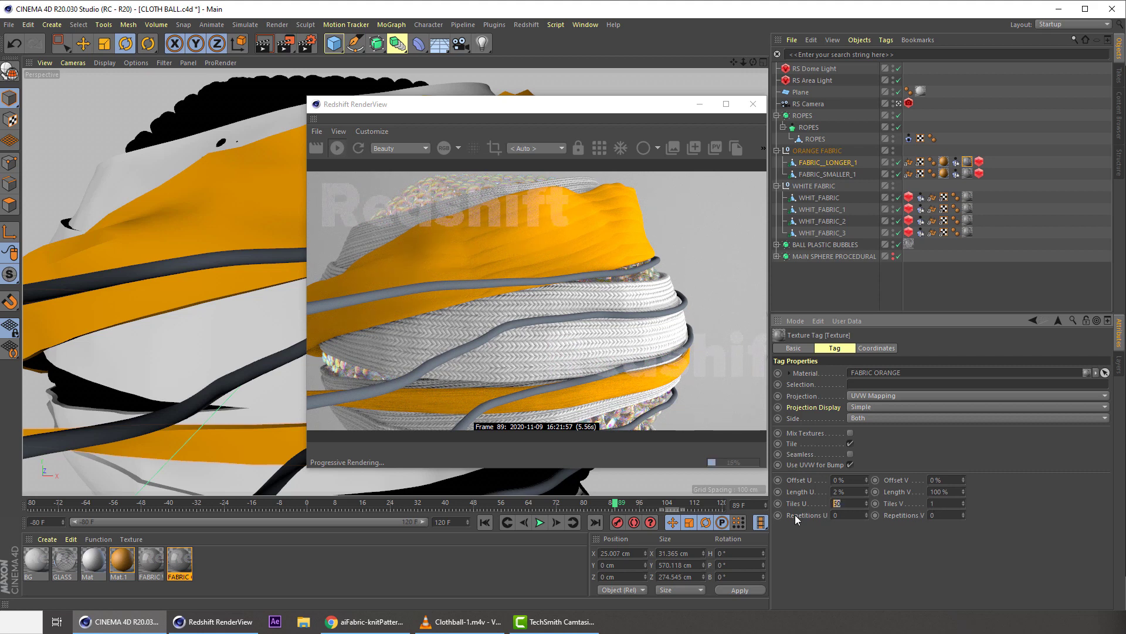
pyautogui.write('1')
pyautogui.moveTo(939, 503); pyautogui.dragTo(913, 509)
pyautogui.write('50')
pyautogui.press('Return')
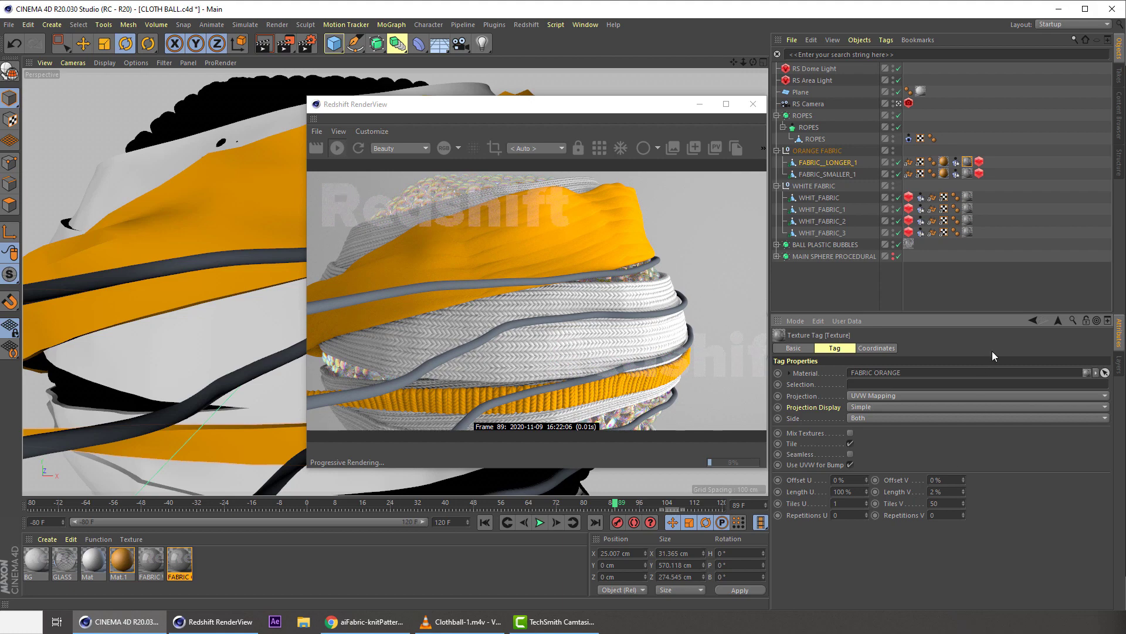
# - Compare Tiles V values of 50, 20 and 10 on the FABRIC_SMALLER_1 texture tag and settle on 20
pyautogui.click(967, 173)
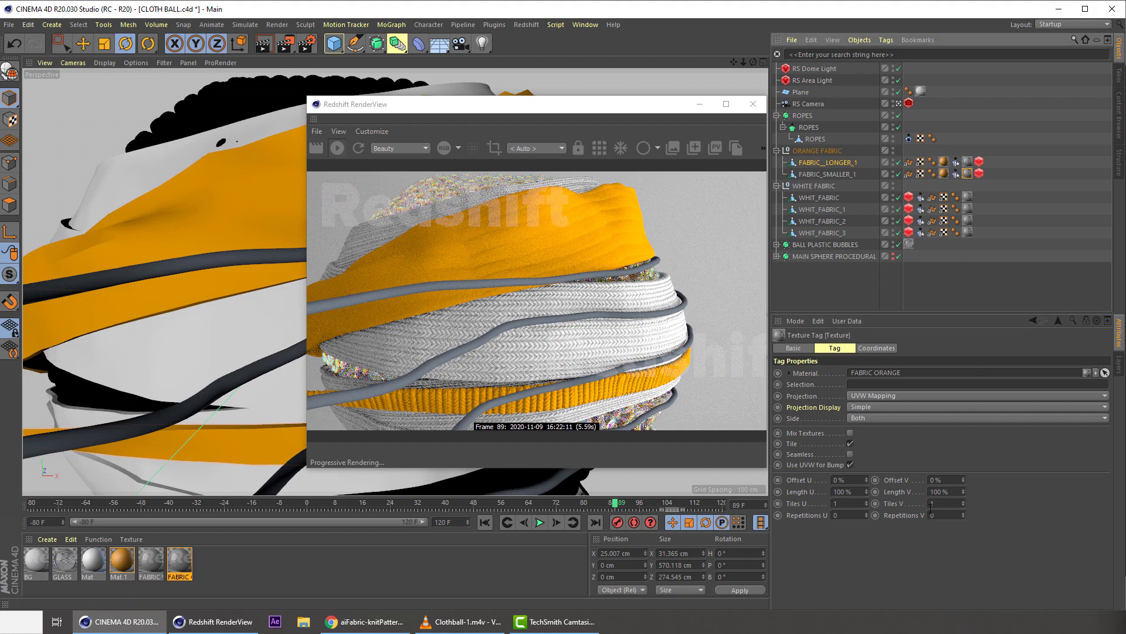
pyautogui.write('50')
pyautogui.press('Return')
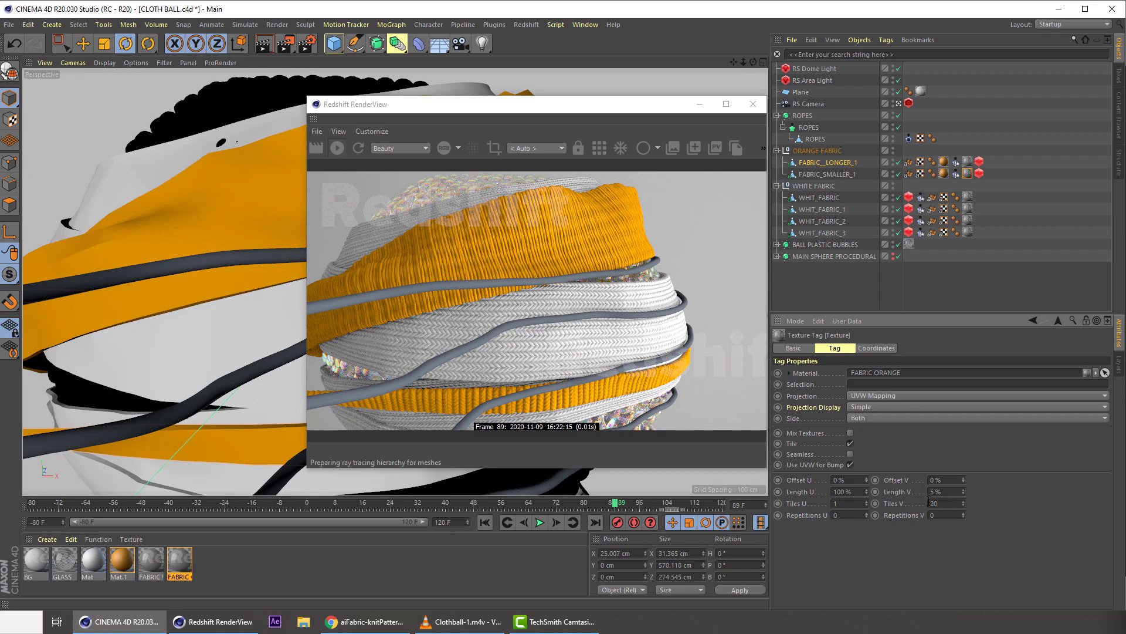
pyautogui.write('20')
pyautogui.press('Return')
pyautogui.write('10')
pyautogui.press('Return')
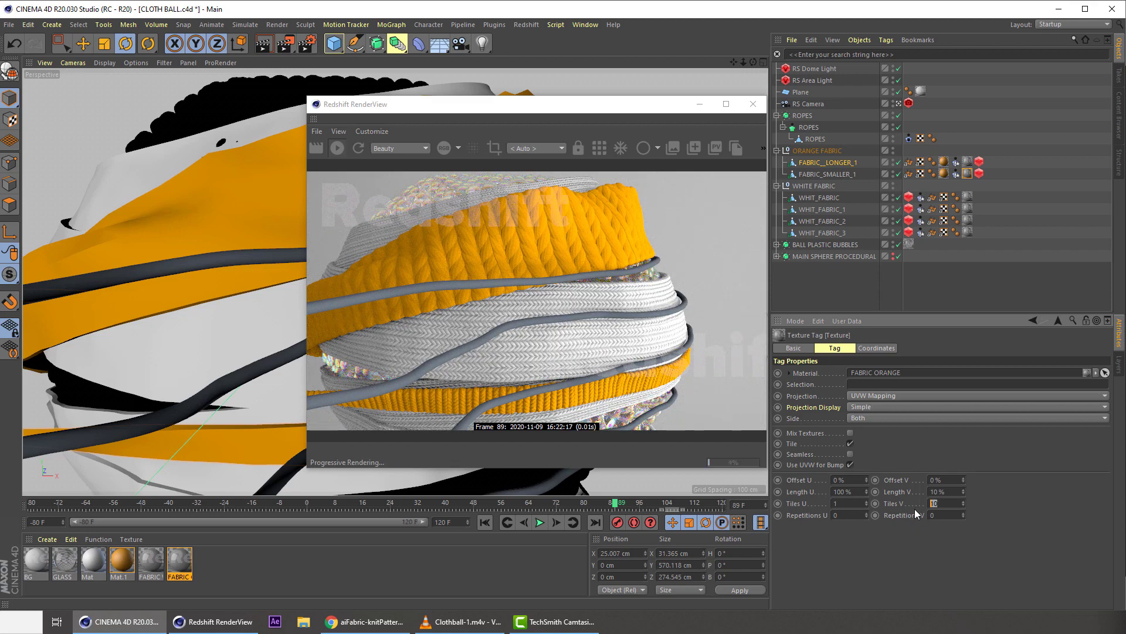
pyautogui.write('20')
pyautogui.press('Return')
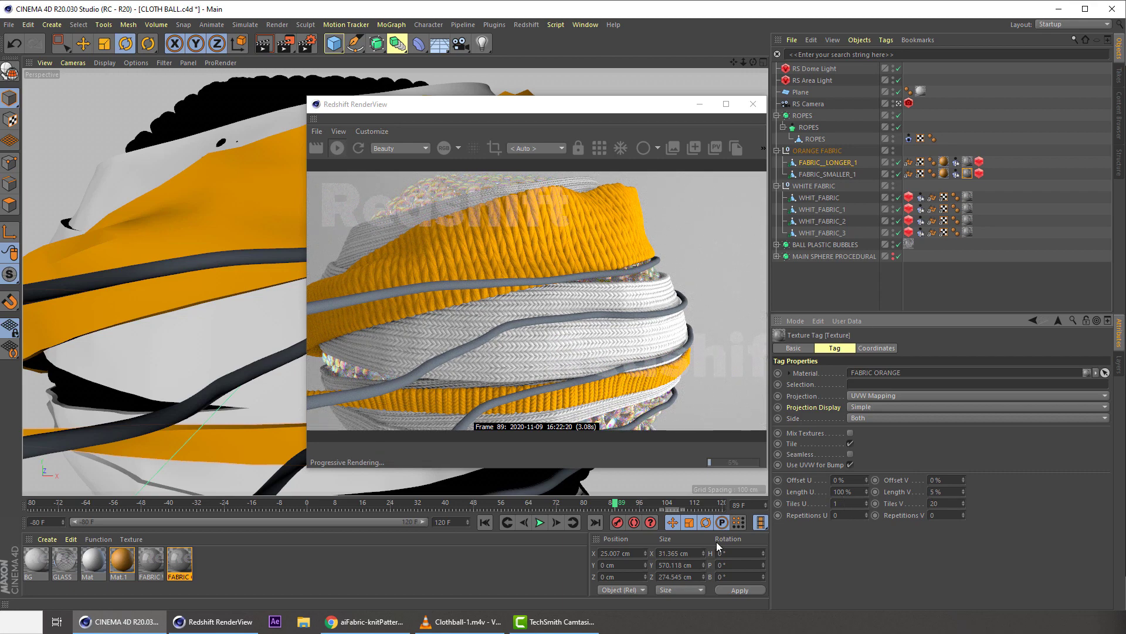
# - Set the Remap rotation of the RS Texture node in the FABRIC ORANGE shader graph to 0
pyautogui.doubleClick(182, 568)
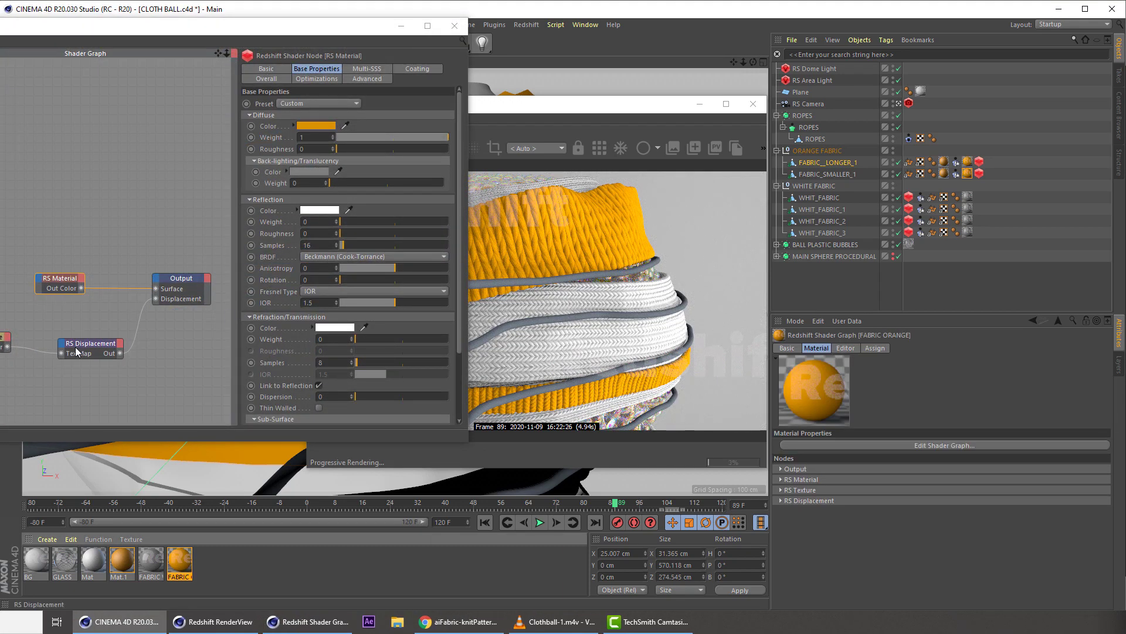
pyautogui.click(4, 342)
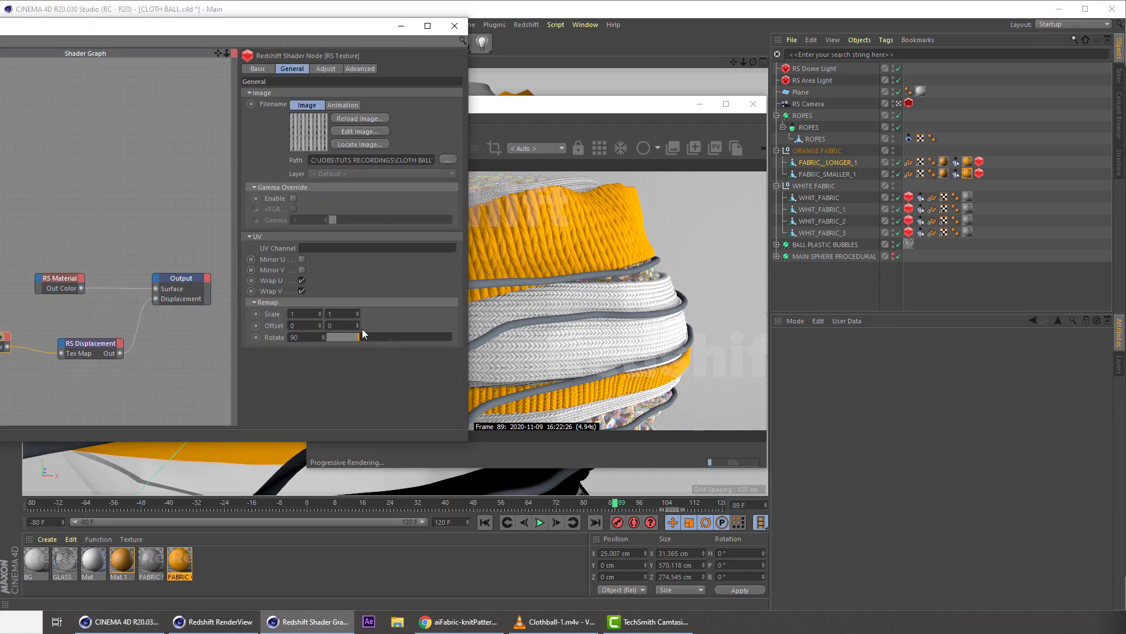
pyautogui.write('0')
pyautogui.press('Return')
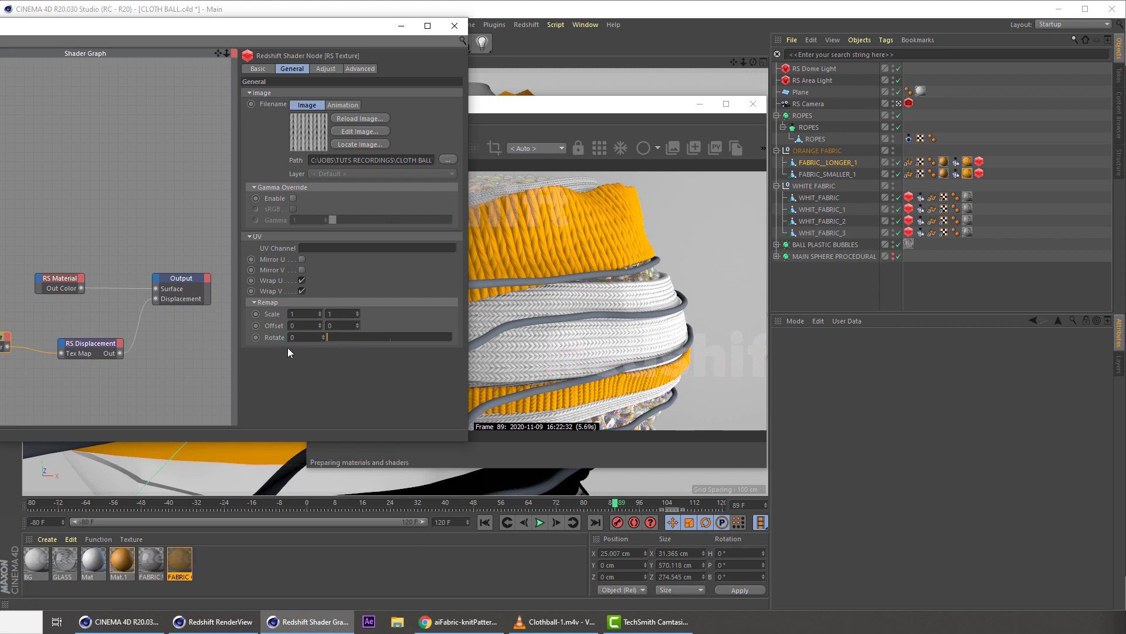
pyautogui.click(570, 336)
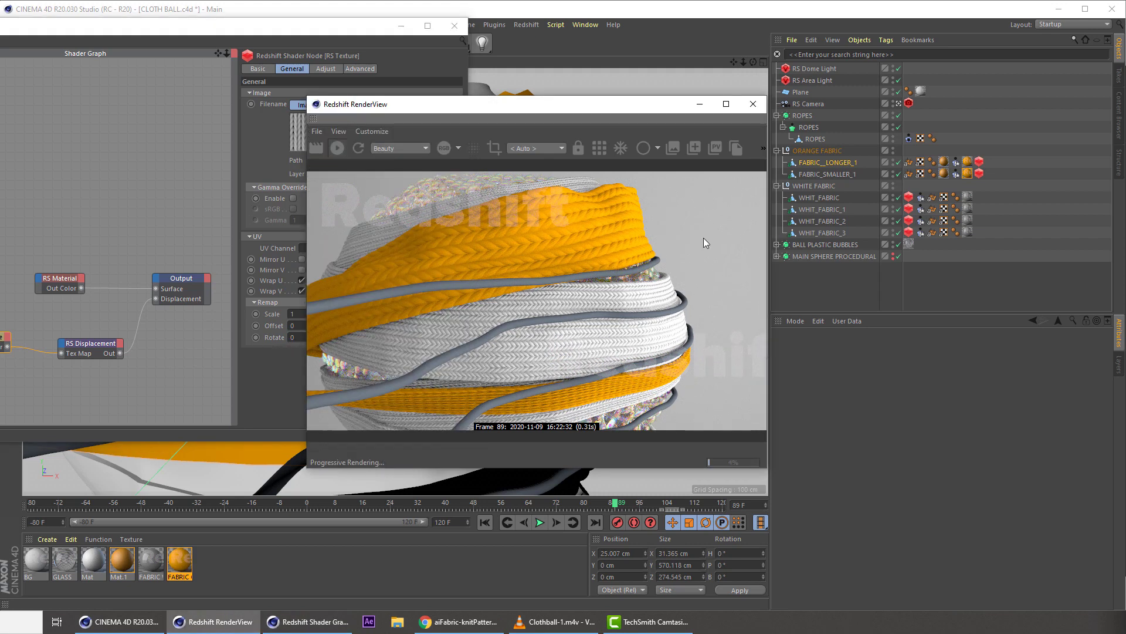
# - Try Tiles U 20 and Tiles V 5 on the FABRIC_SMALLER_1 texture tag, and undo the tiling changes
pyautogui.click(977, 174)
pyautogui.click(840, 177)
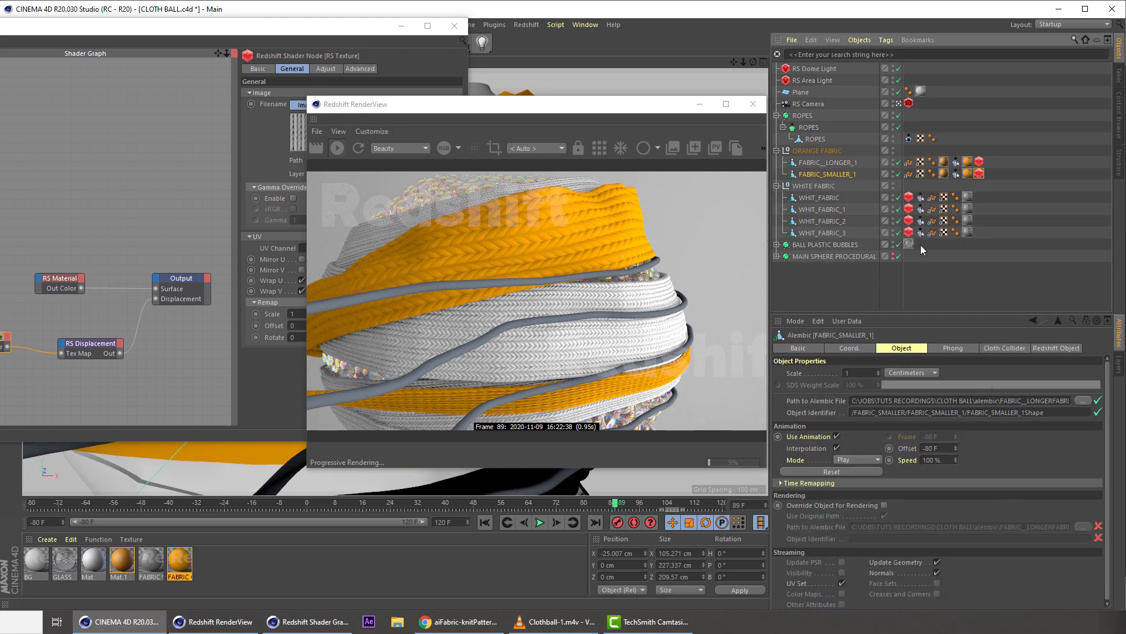
pyautogui.click(967, 174)
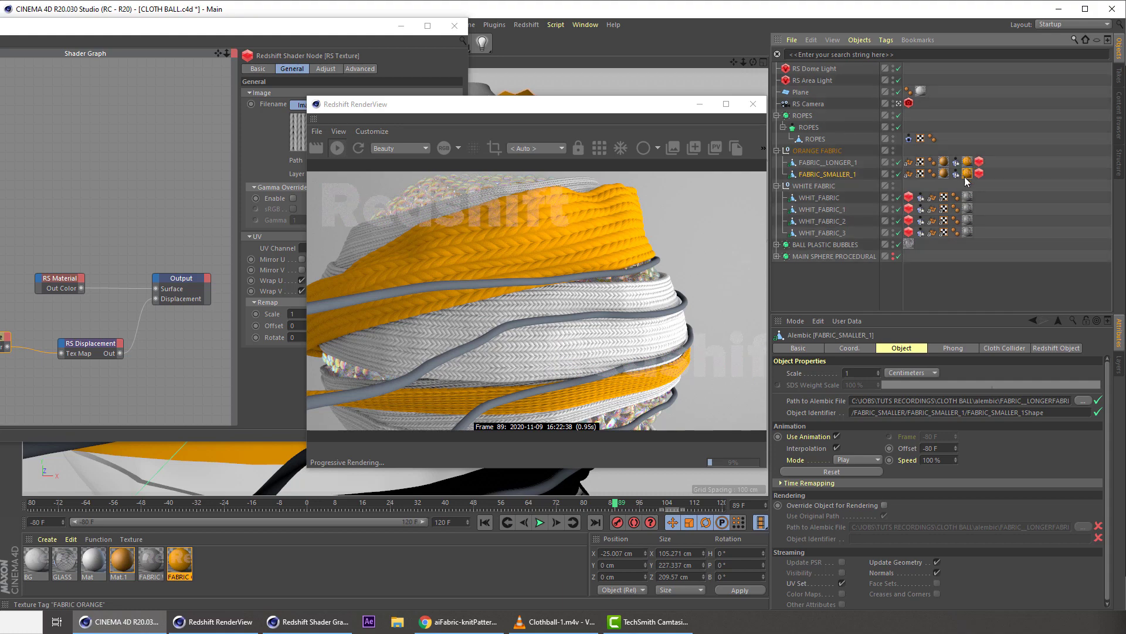
pyautogui.doubleClick(840, 504)
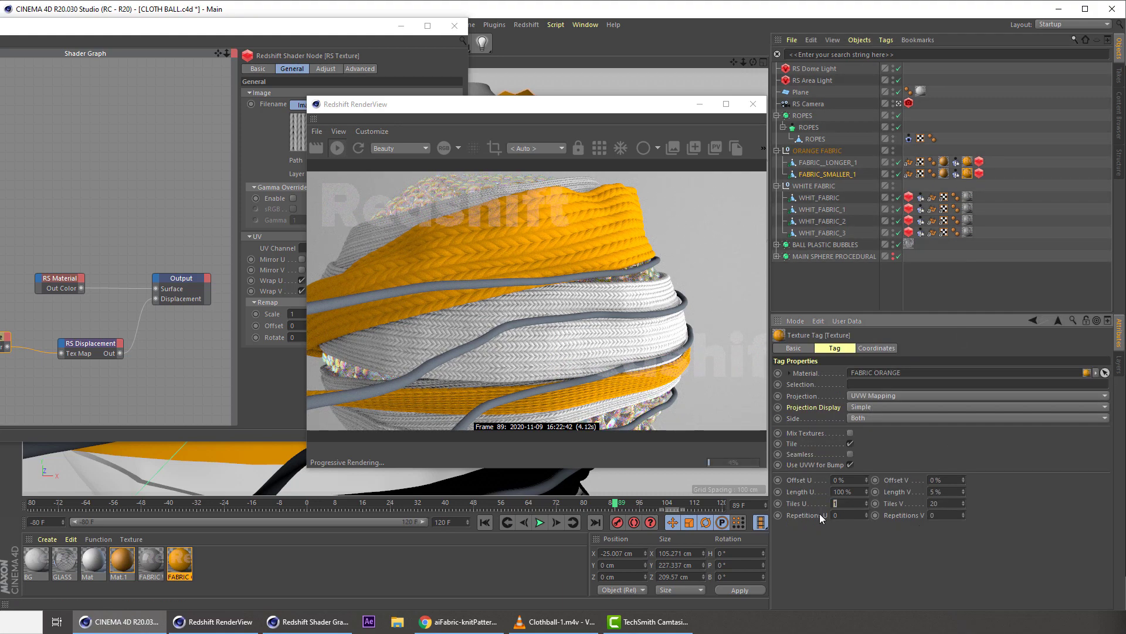
pyautogui.write('10')
pyautogui.press('Return')
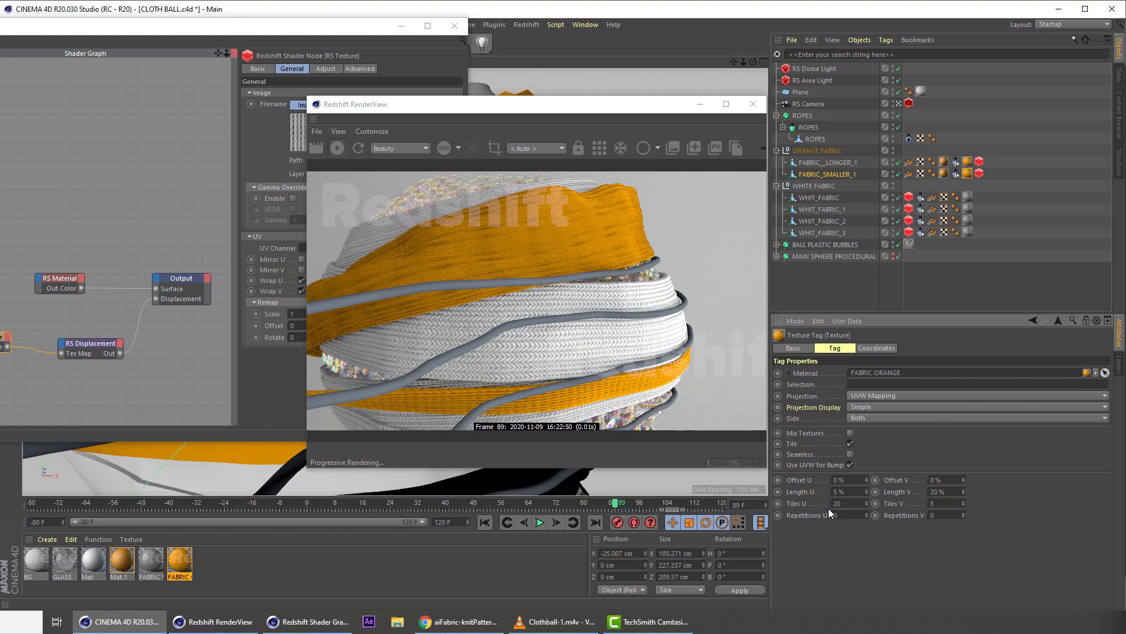
pyautogui.hotkey('ctrl', 'z')
pyautogui.hotkey('ctrl', 'z')
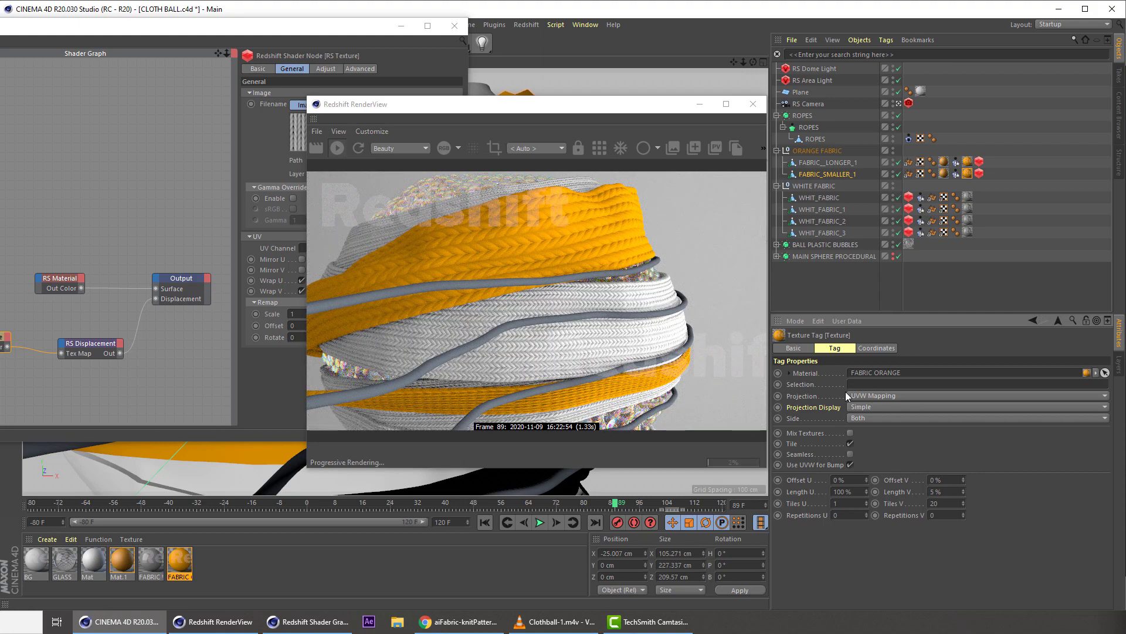
# - Try Tiles U values of 30 and 80 with Tiles V at 1 on the FABRIC_LONGER_1 texture tag
pyautogui.click(968, 162)
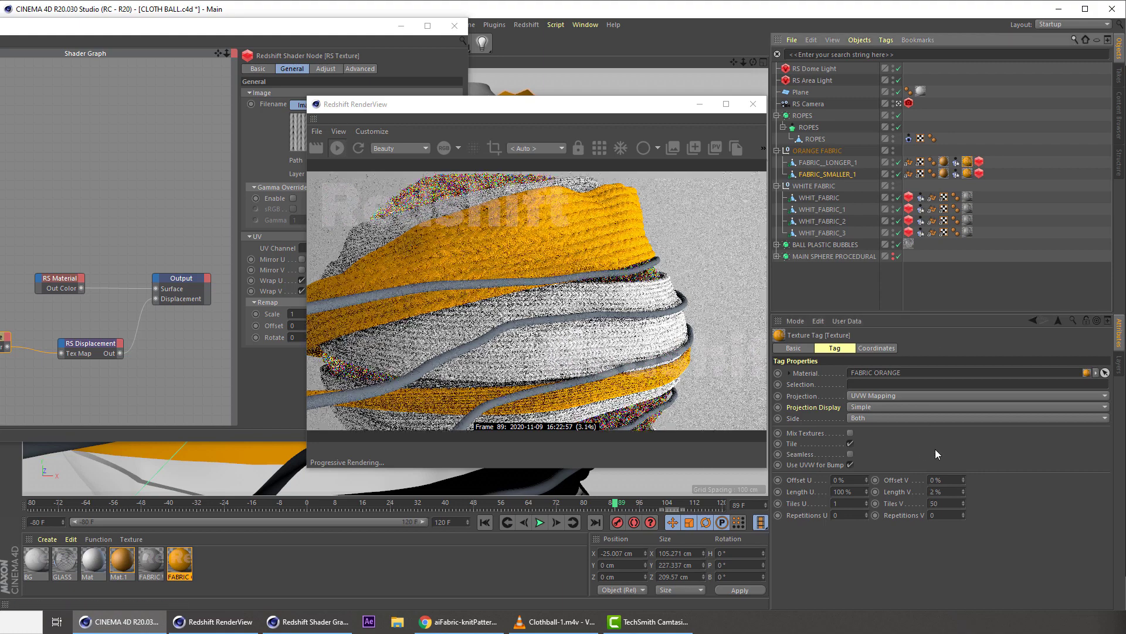
pyautogui.doubleClick(935, 503)
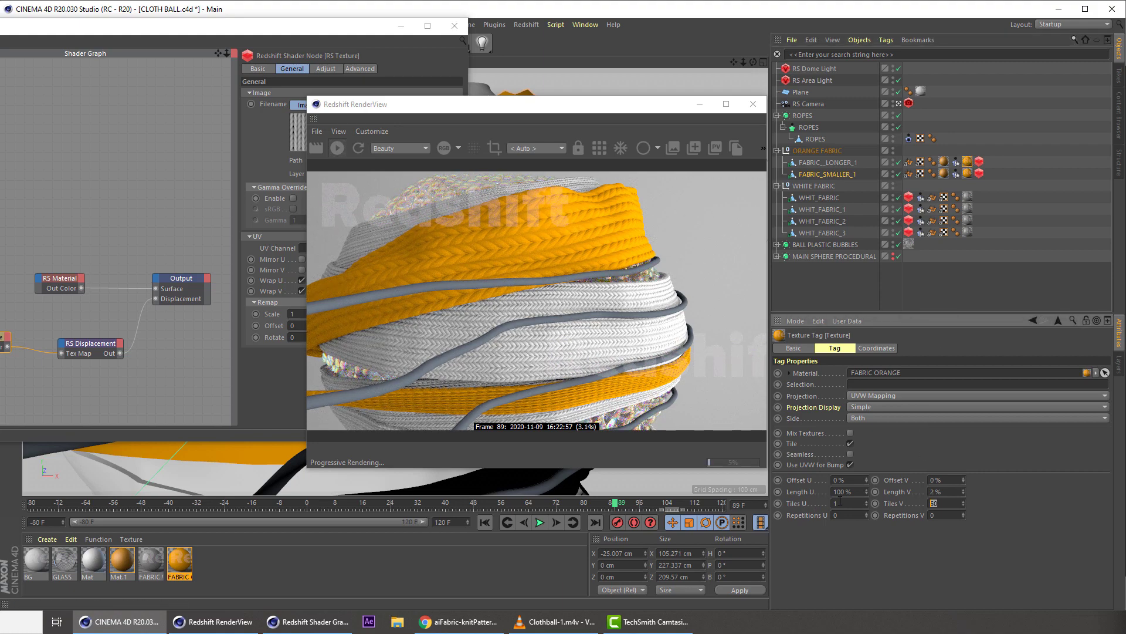
pyautogui.write('30')
pyautogui.press('Return')
pyautogui.moveTo(941, 503); pyautogui.dragTo(915, 513)
pyautogui.write('1')
pyautogui.press('Return')
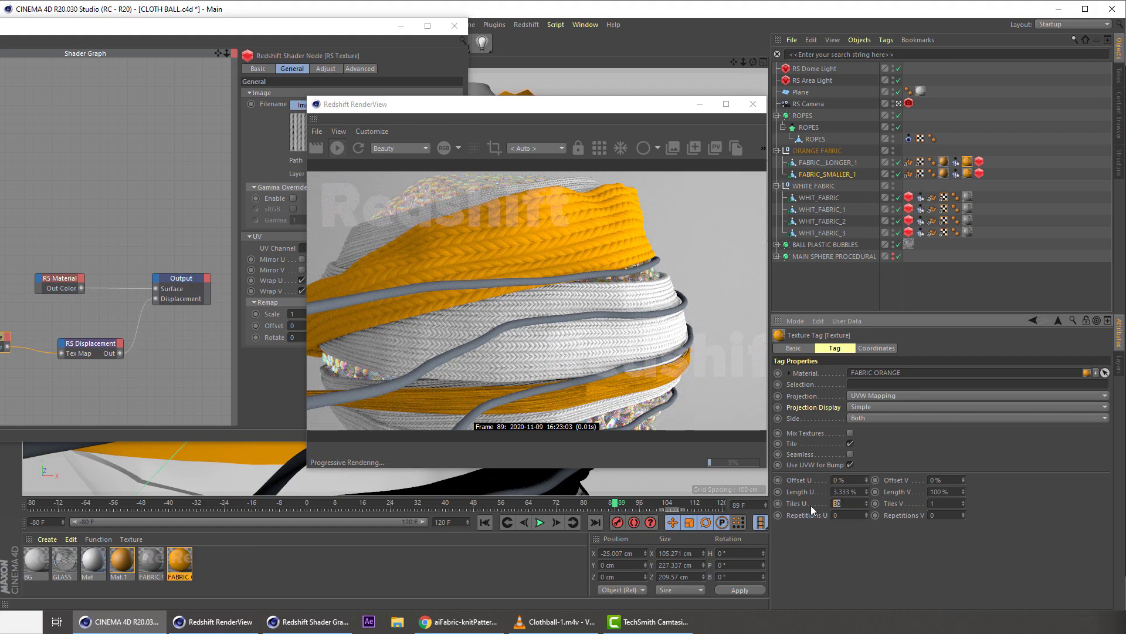
pyautogui.write('80')
pyautogui.press('Return')
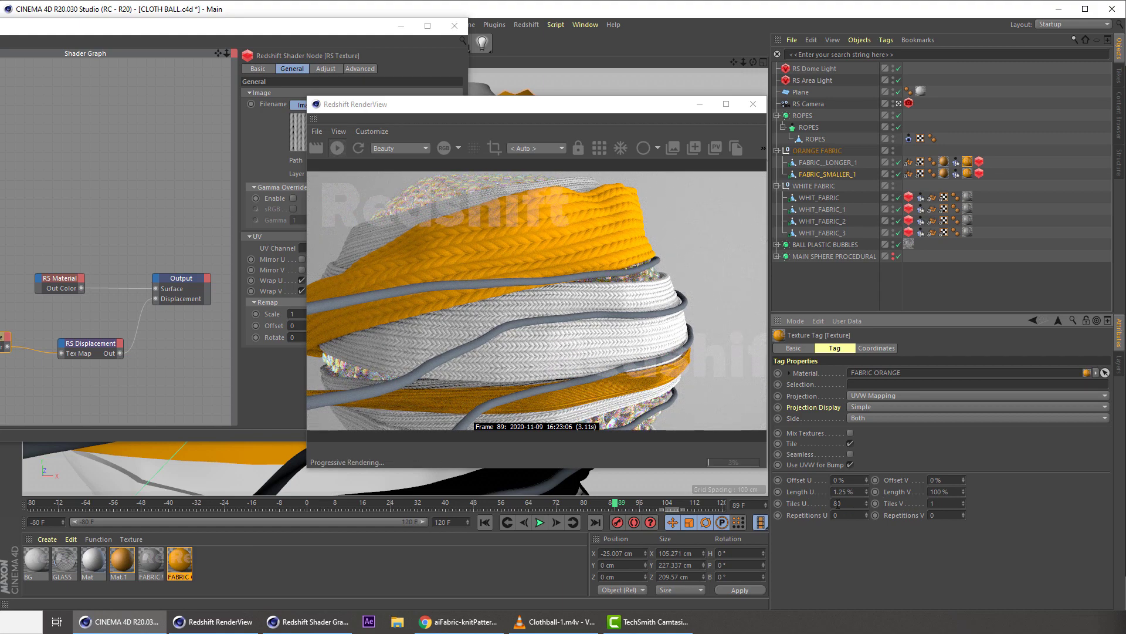
# - Try Tiles U 10 and Tiles V 5 on the FABRIC_LONGER_1 texture tag
pyautogui.write('10')
pyautogui.press('Return')
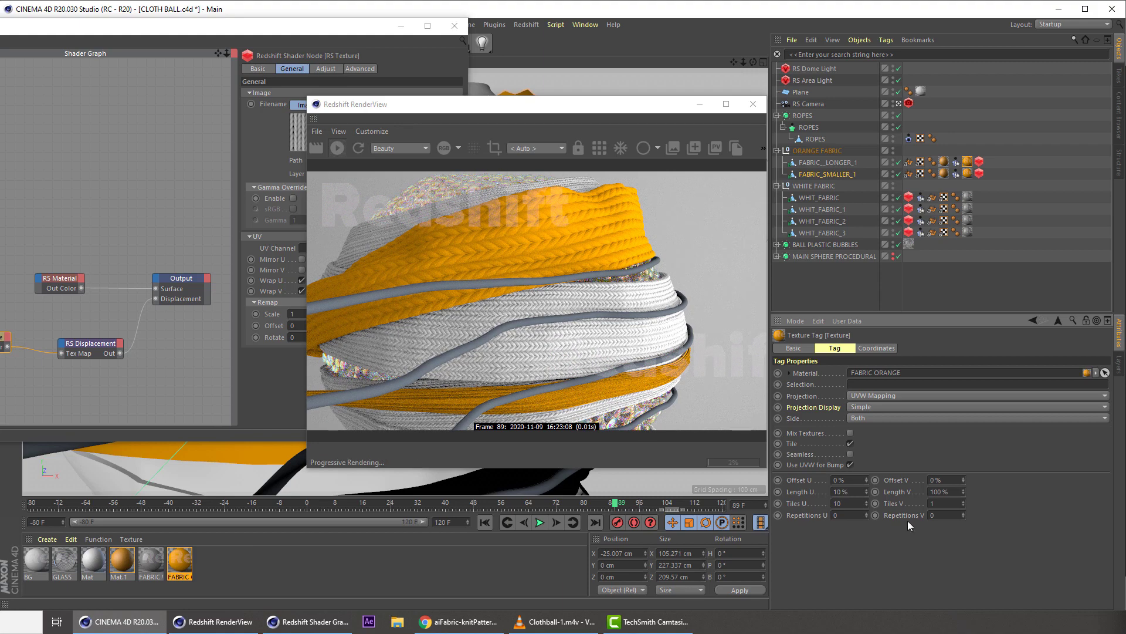
pyautogui.write('5')
pyautogui.press('Return')
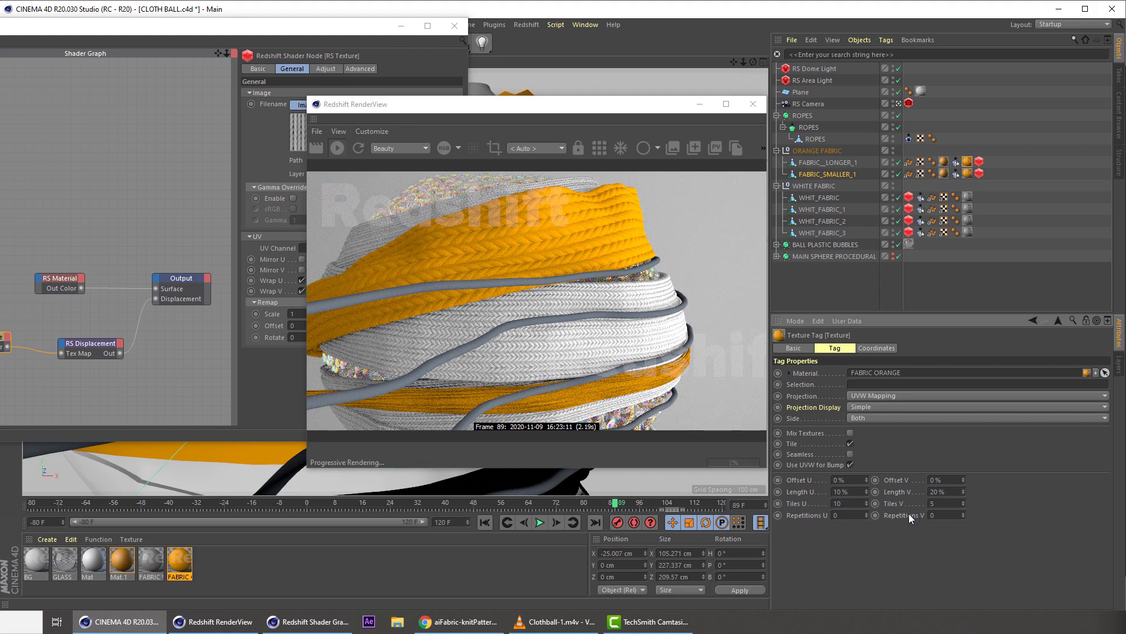
# - Set the FABRIC_LONGER_1 texture tag to Tiles U 0.5 and Tiles V 80
pyautogui.doubleClick(850, 501)
pyautogui.write('1')
pyautogui.press('Tab')
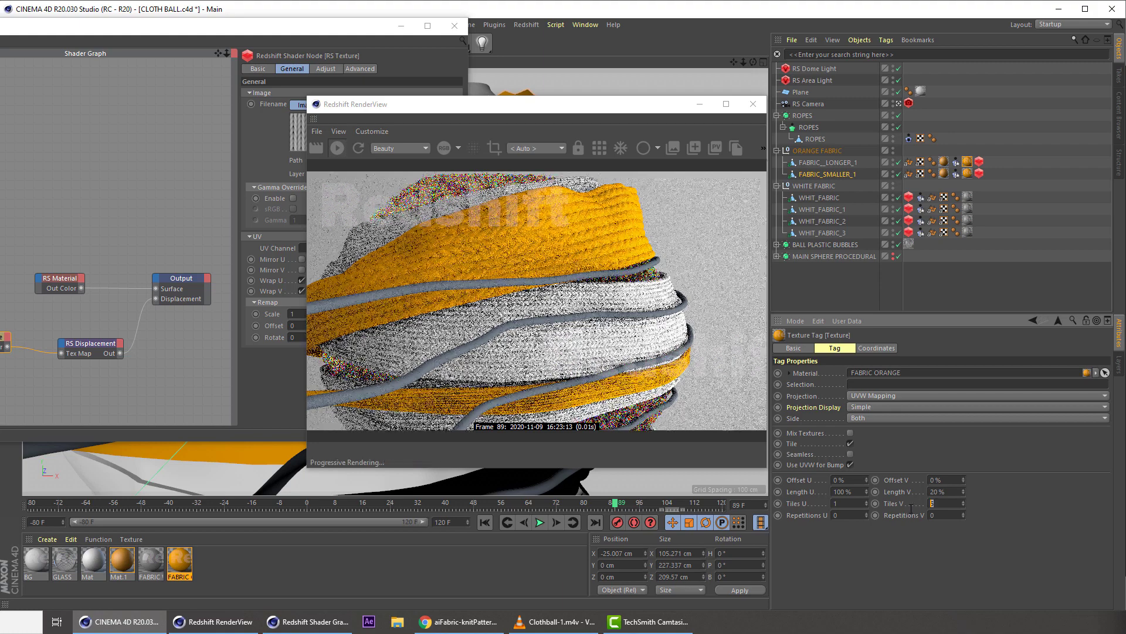
pyautogui.write('1')
pyautogui.press('Return')
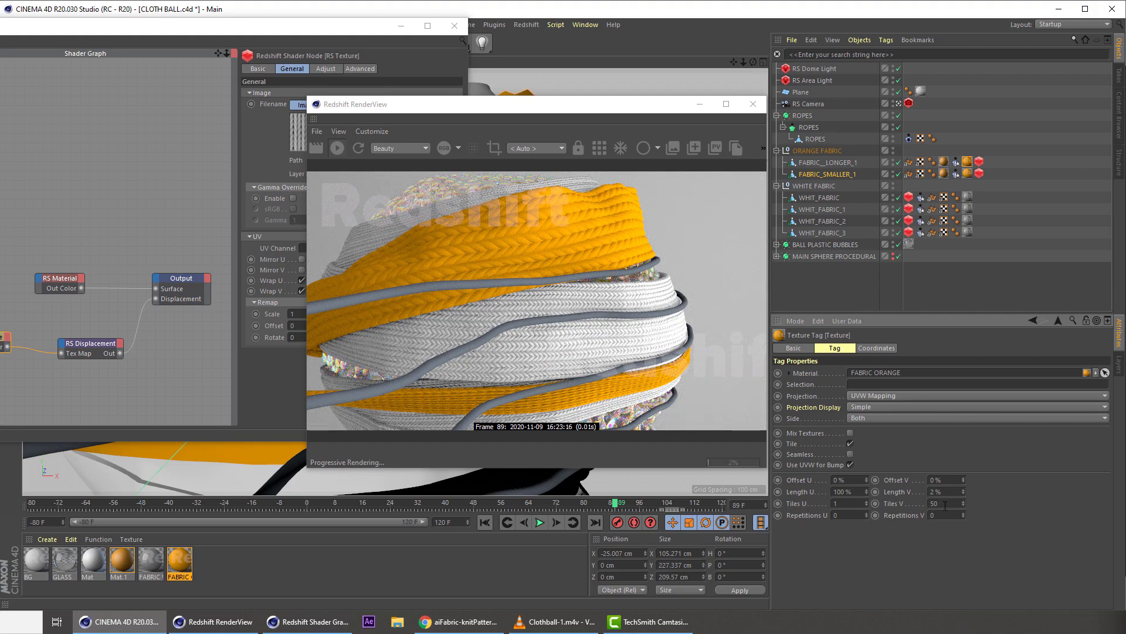
pyautogui.press('BackSpace')
pyautogui.press('BackSpace')
pyautogui.write('80')
pyautogui.press('Return')
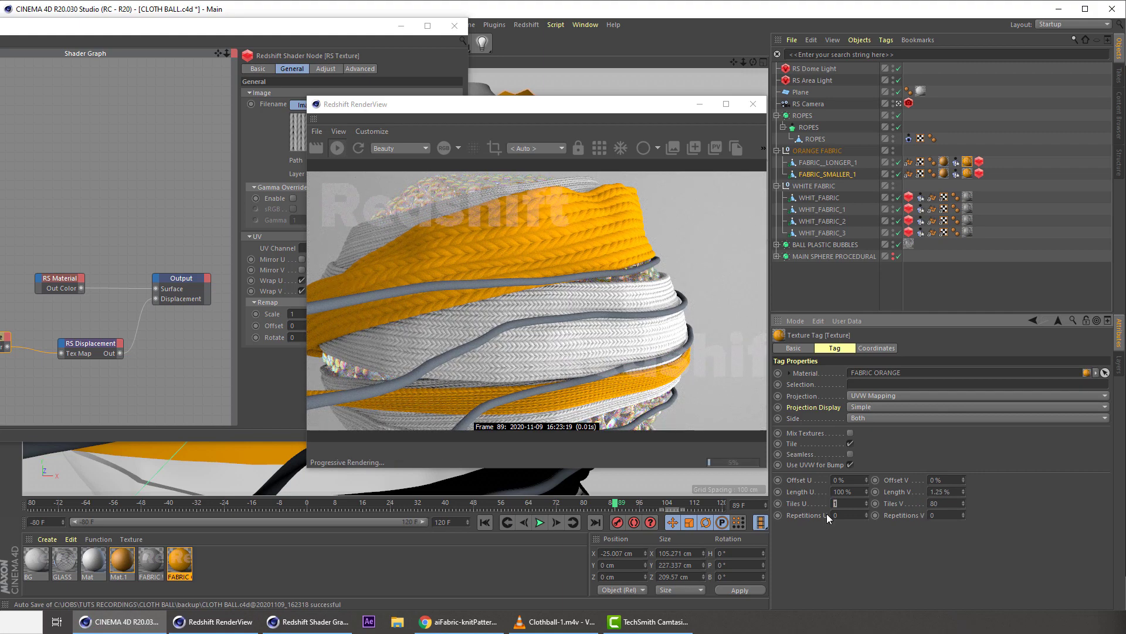
pyautogui.write('0.5')
pyautogui.press('Return')
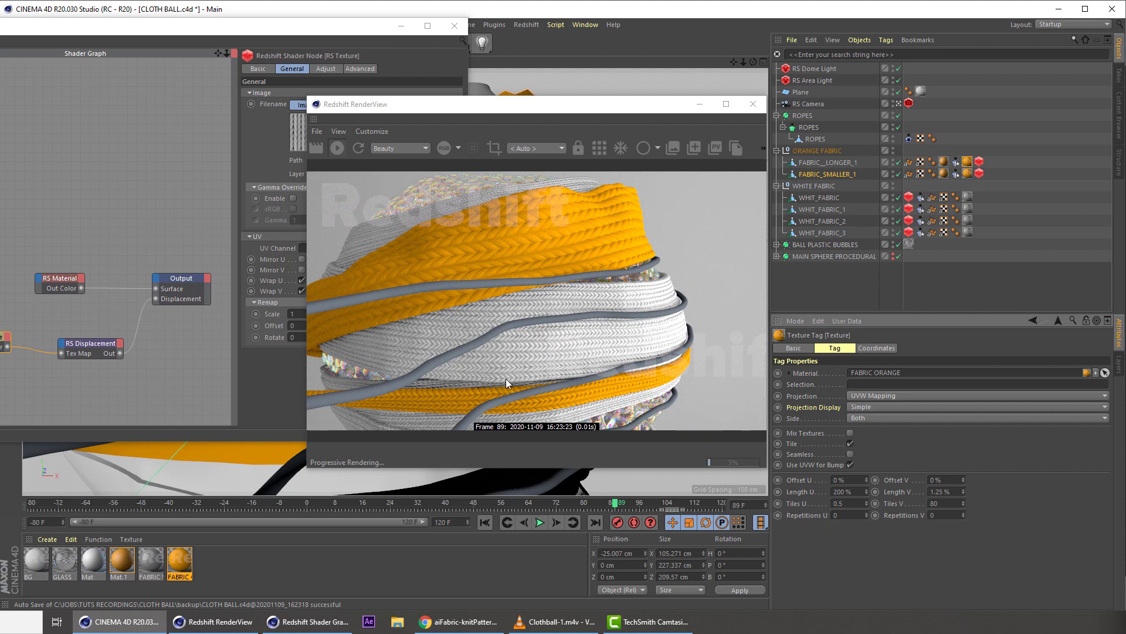
# - Close the FABRIC ORANGE shader graph and save the CLOTH BALL scene
pyautogui.click(478, 343)
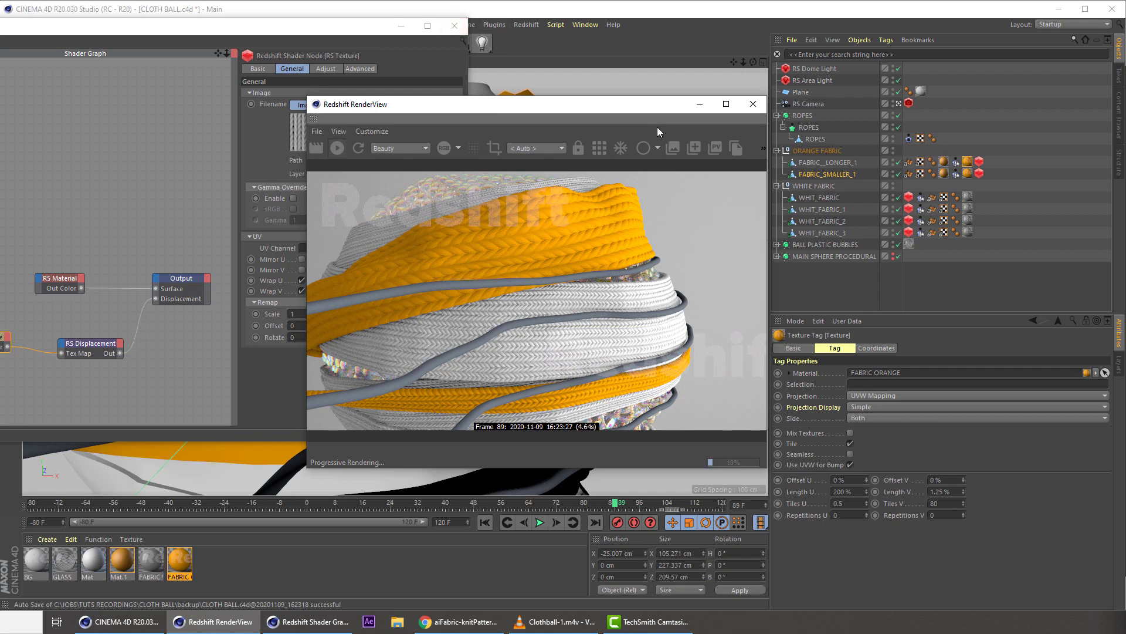
pyautogui.click(455, 29)
pyautogui.click(452, 160)
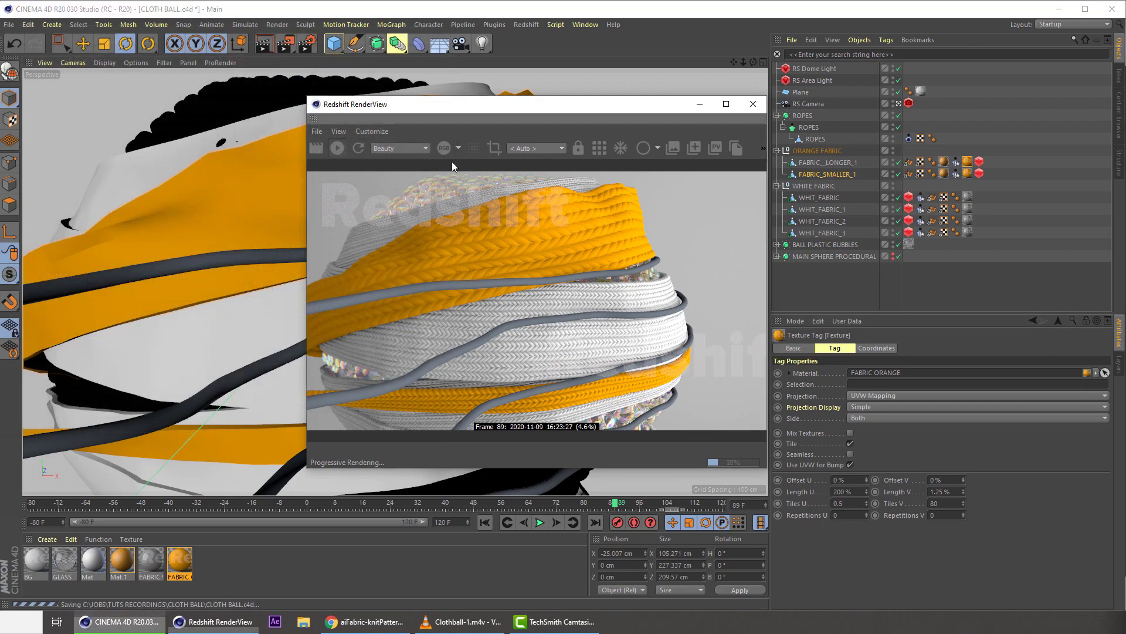
# - Switch to Chrome and search Google Images for "rope texture"
pyautogui.click(359, 622)
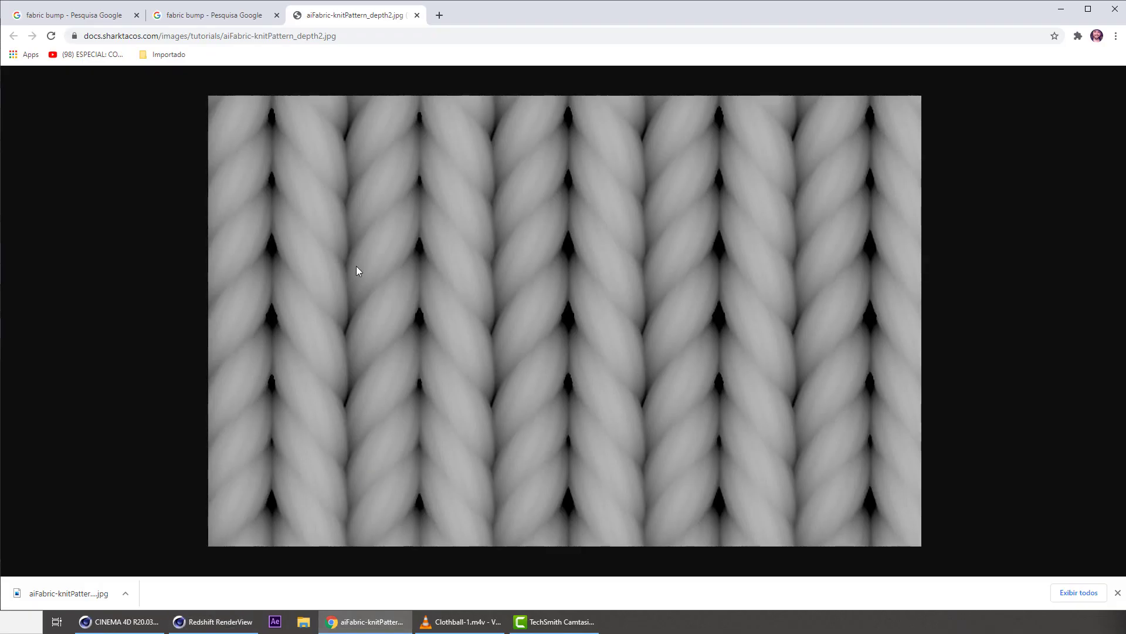
pyautogui.click(208, 32)
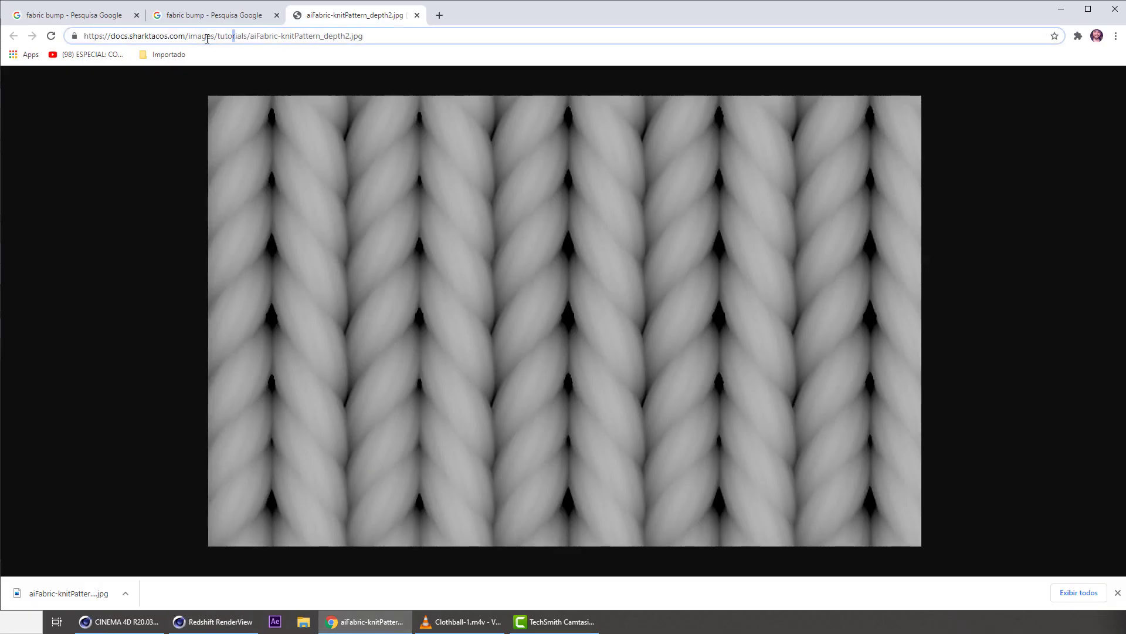
pyautogui.press('Delete')
pyautogui.write('SA')
pyautogui.hotkey('ctrl', 'a')
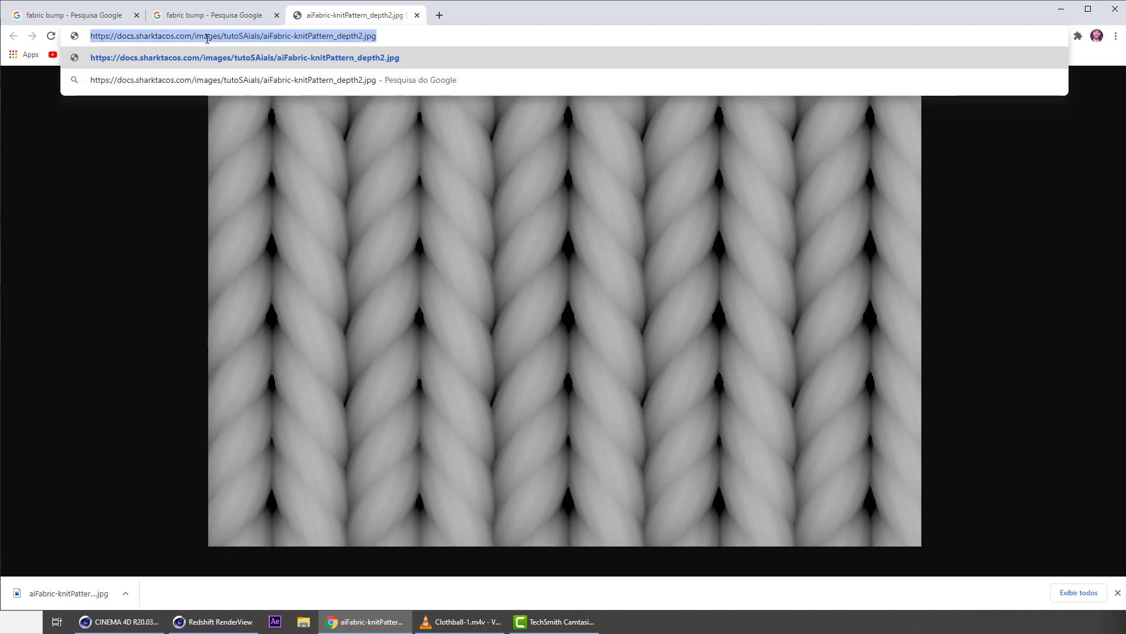
pyautogui.write('ROPE')
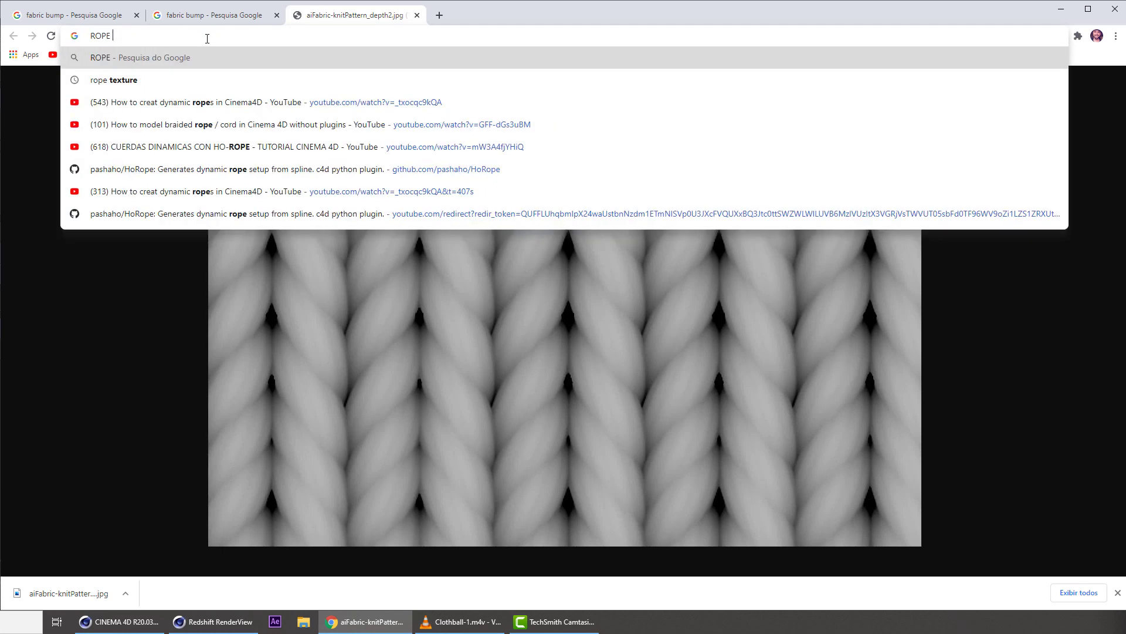
pyautogui.write(' T')
pyautogui.press('Down')
pyautogui.press('Return')
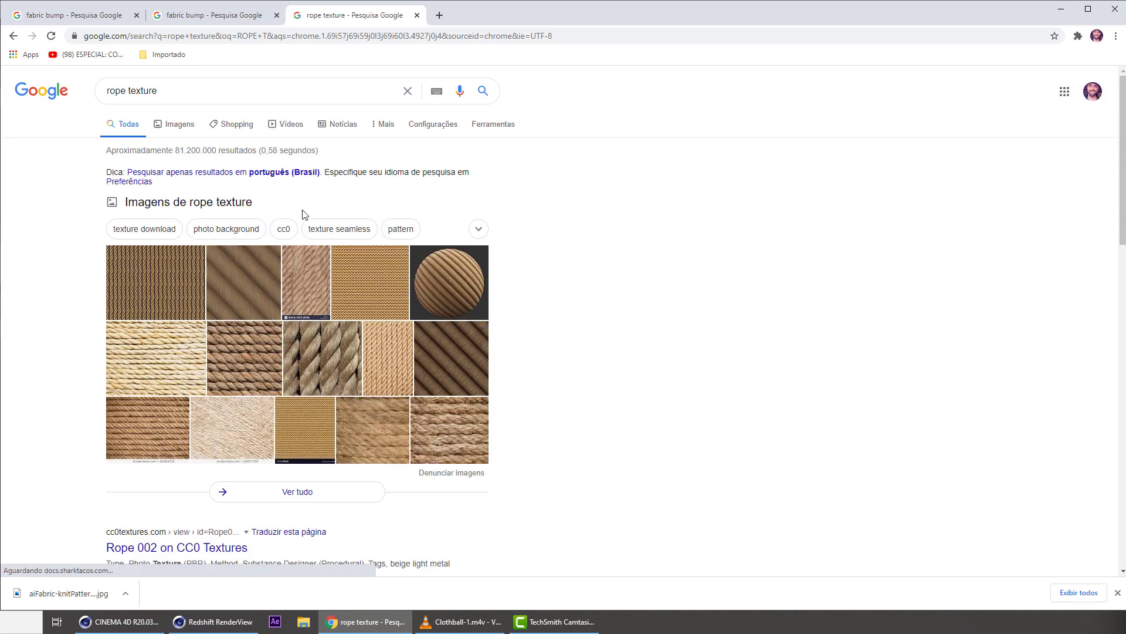
pyautogui.click(175, 126)
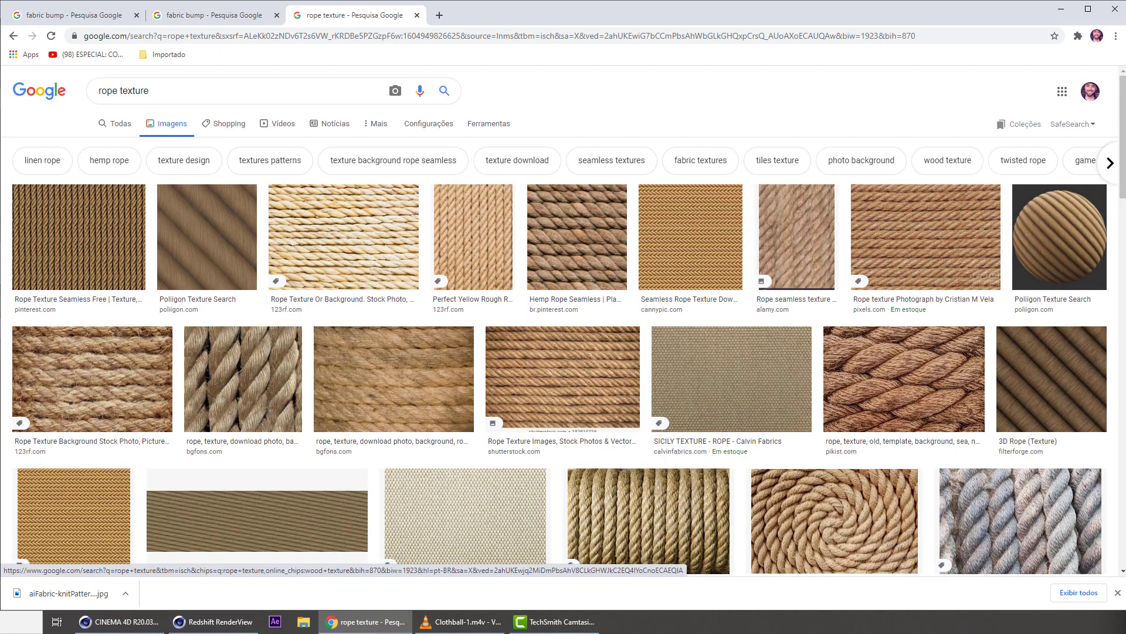
# - Look through the rope texture image results and open the blue and red FeaturePics climbing rope image in a new tab
pyautogui.moveTo(1123, 186); pyautogui.dragTo(1122, 331)
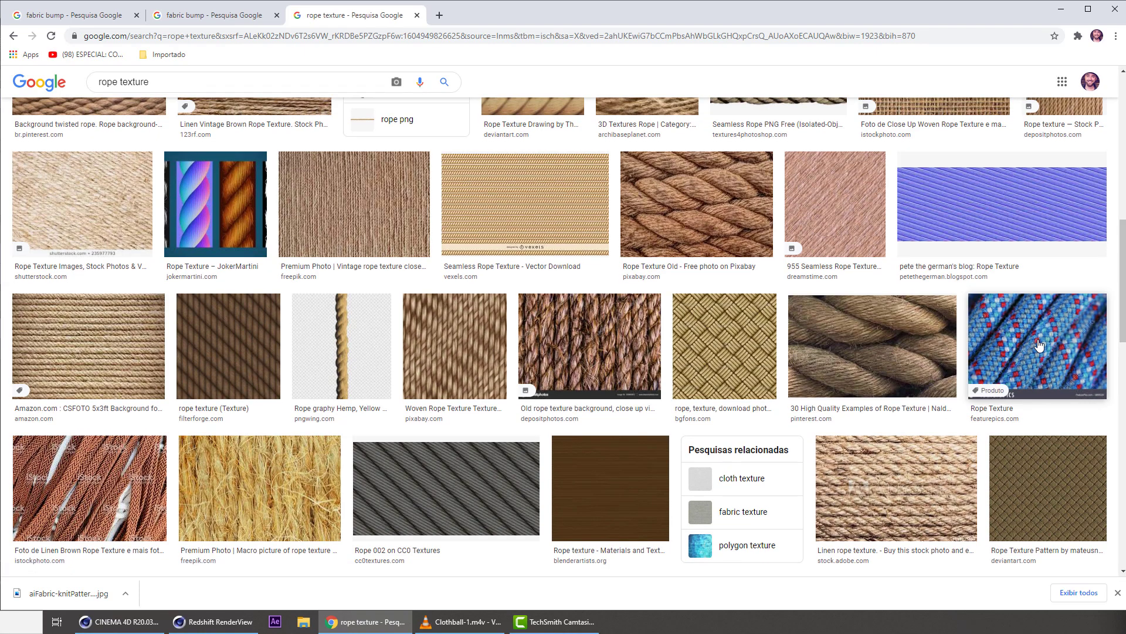
pyautogui.scroll(-10, 1103, 268)
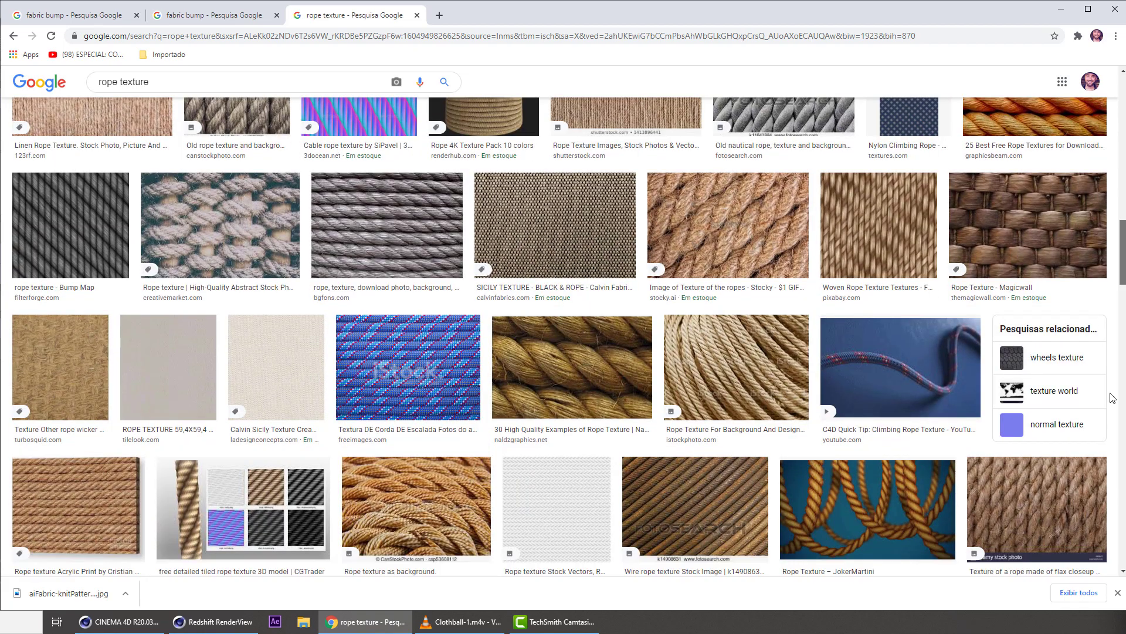
pyautogui.scroll(-10, 1113, 398)
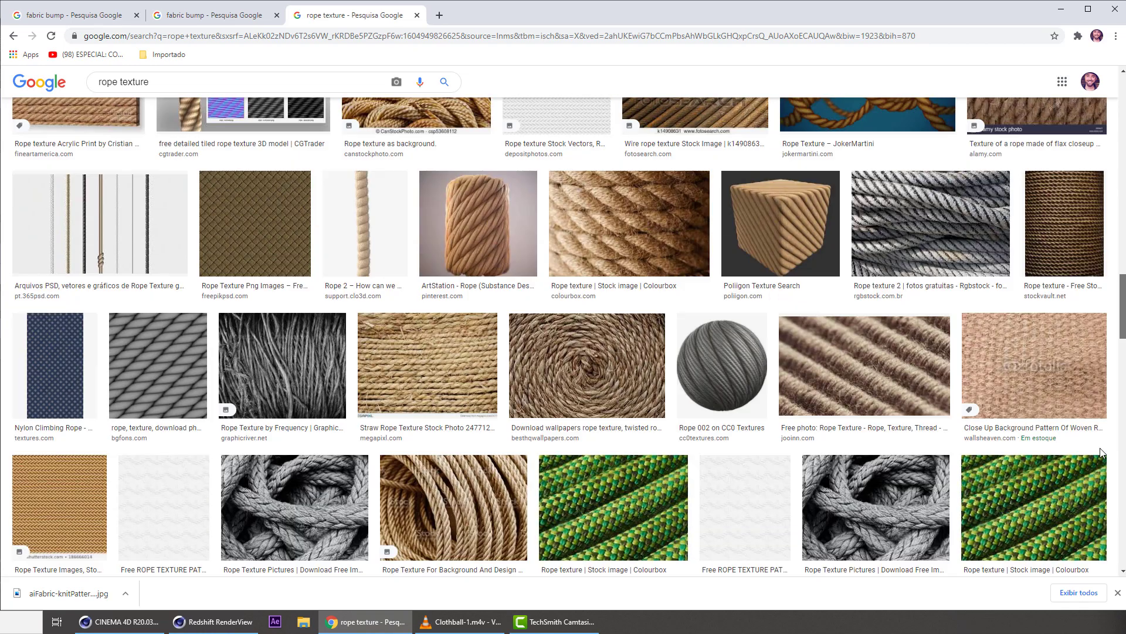
pyautogui.scroll(4, 1086, 557)
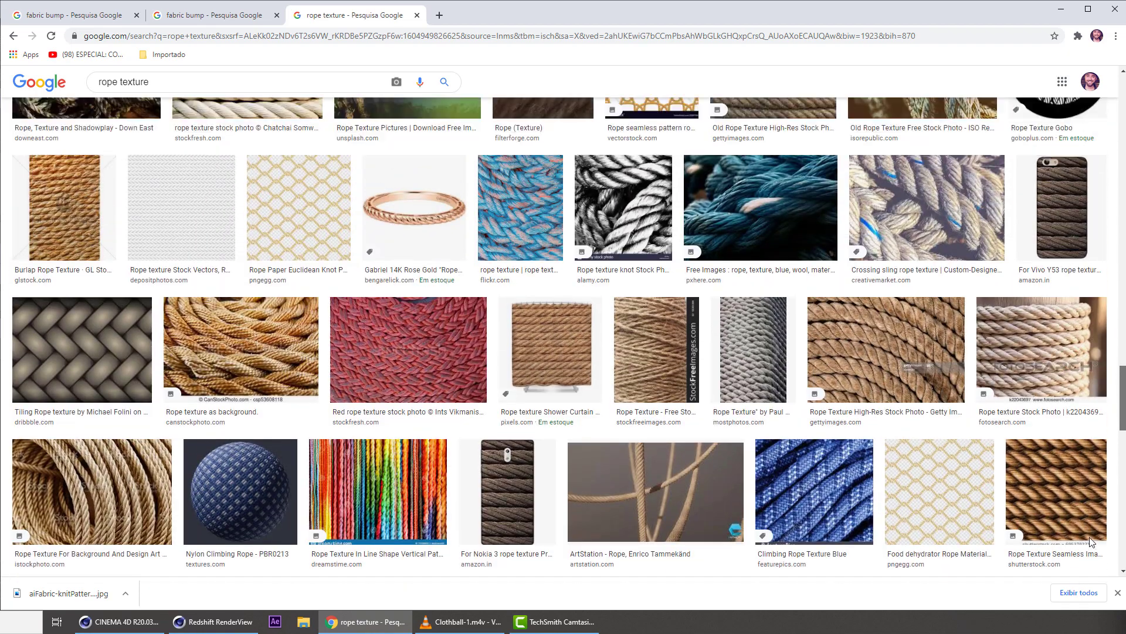
pyautogui.scroll(-6, 1090, 537)
pyautogui.moveTo(1079, 597); pyautogui.dragTo(1125, 244)
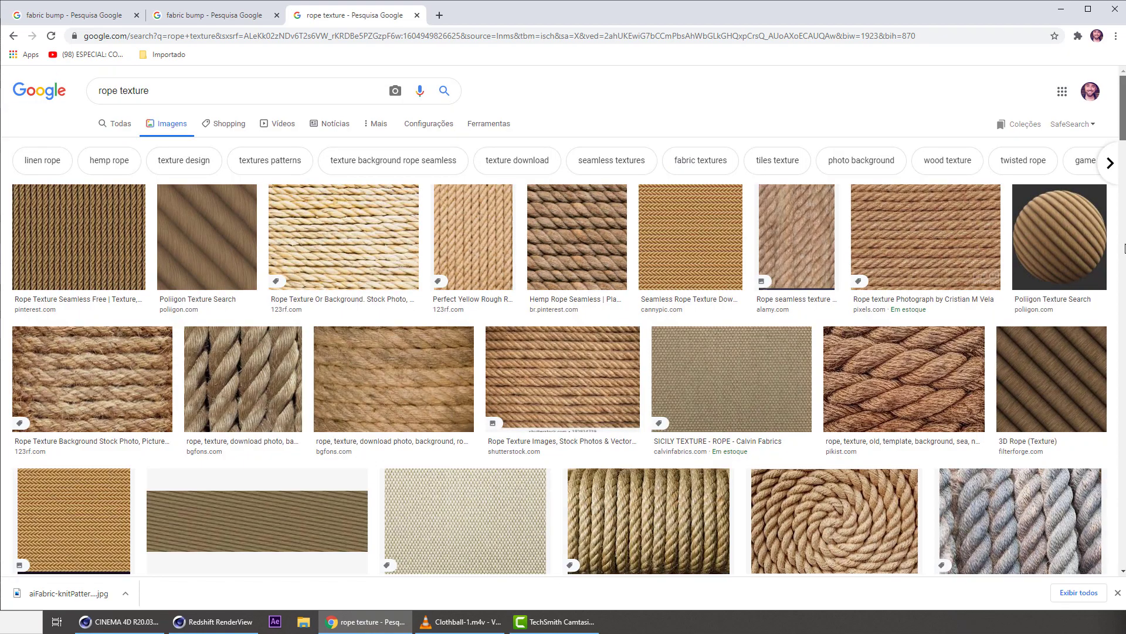
pyautogui.scroll(-8, 1117, 276)
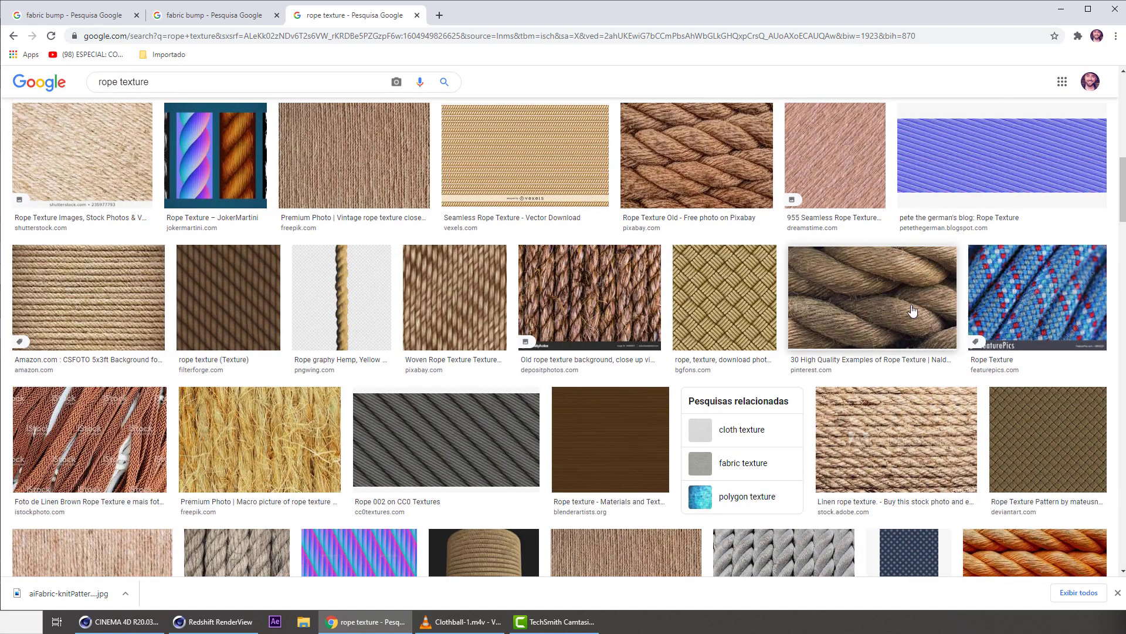
pyautogui.middleClick(1041, 302)
pyautogui.click(471, 26)
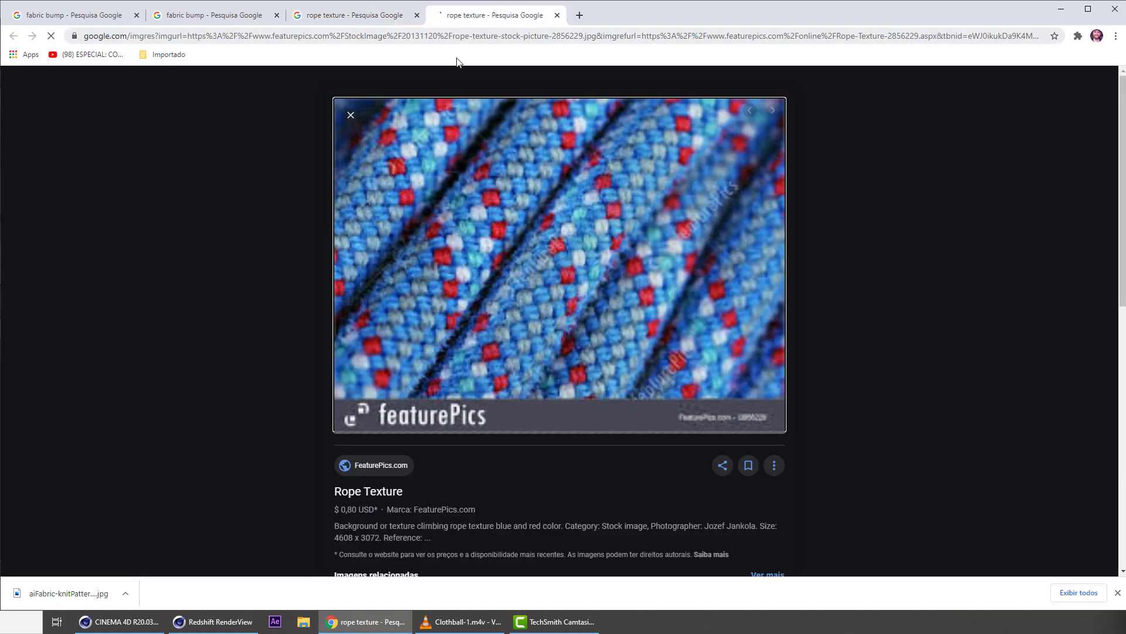
# - Examine the Free3D Climbing Rope 3D Model texture maps and its related images
pyautogui.scroll(-7, 224, 269)
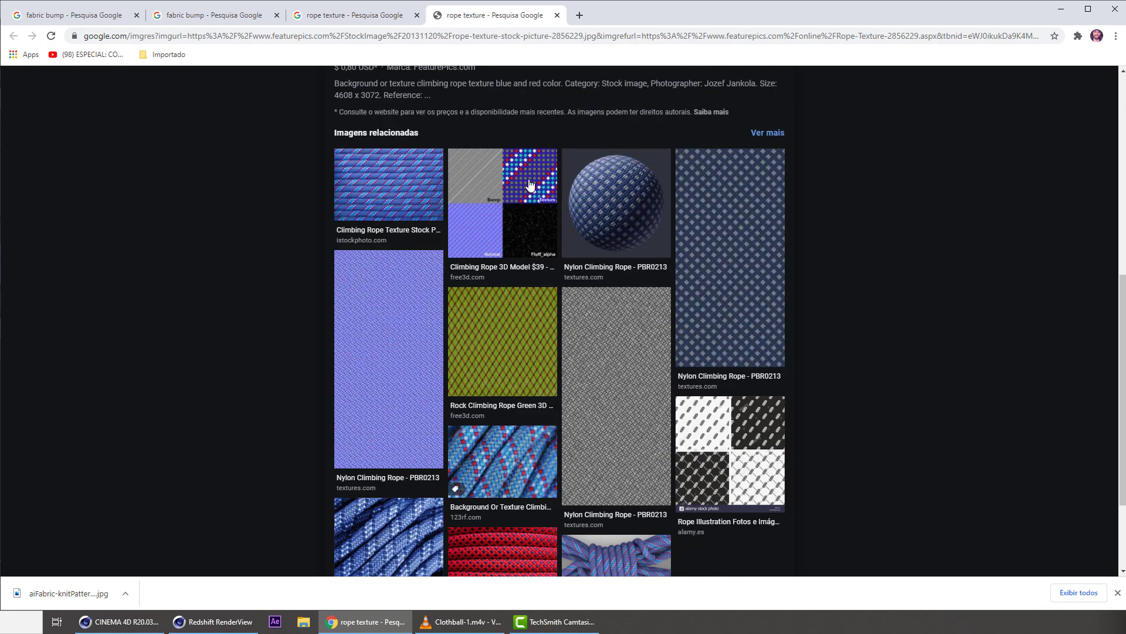
pyautogui.click(525, 186)
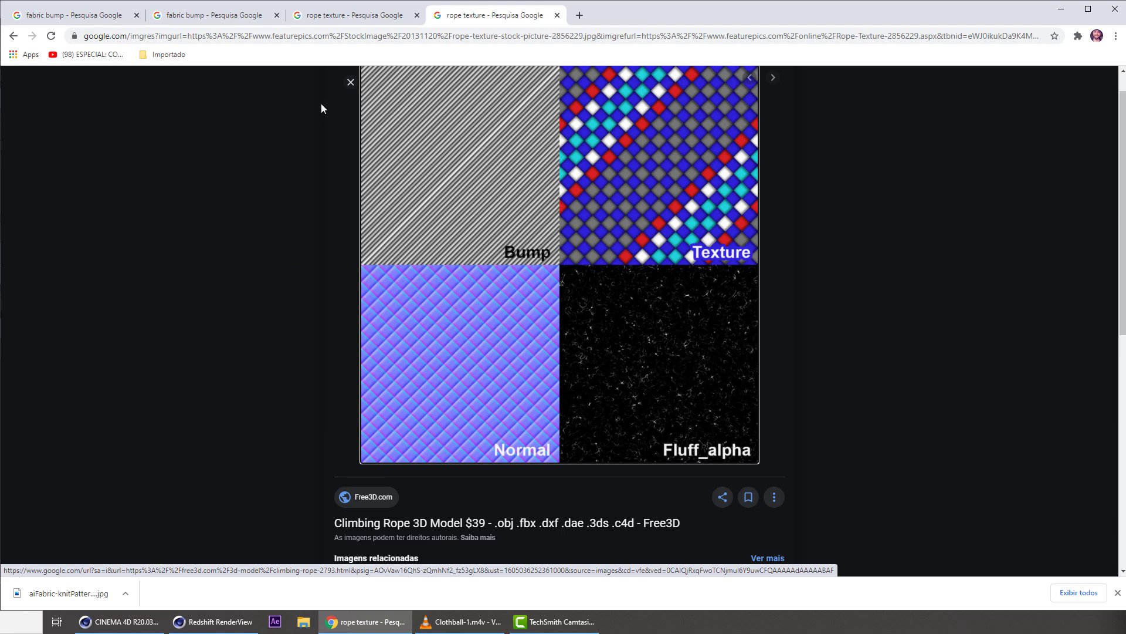
pyautogui.click(348, 17)
pyautogui.click(441, 17)
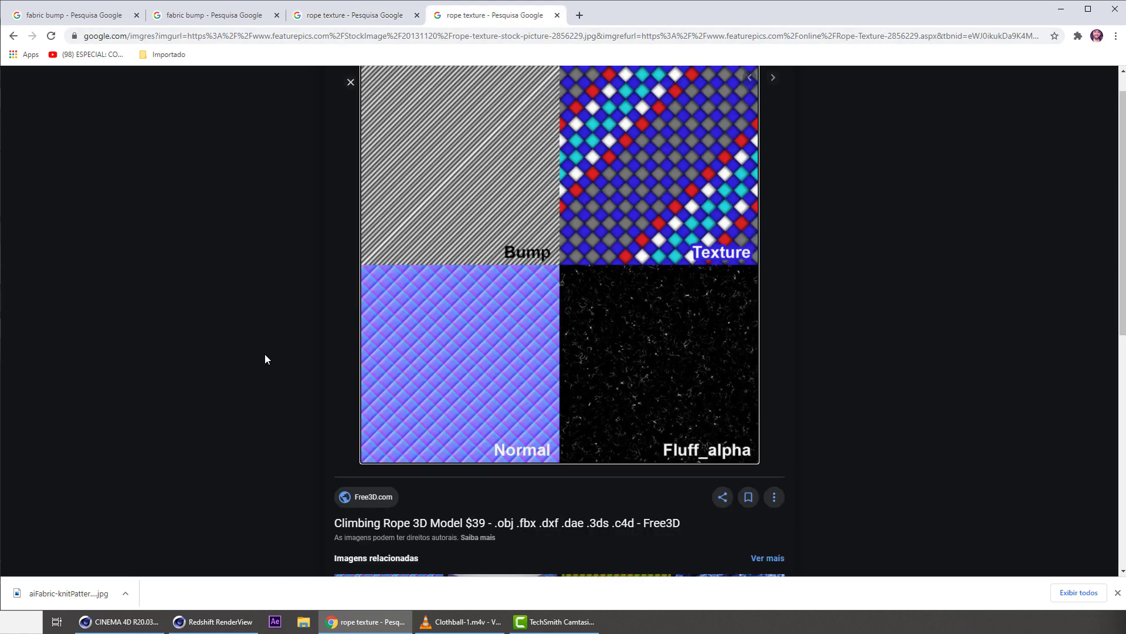
pyautogui.scroll(-6, 269, 347)
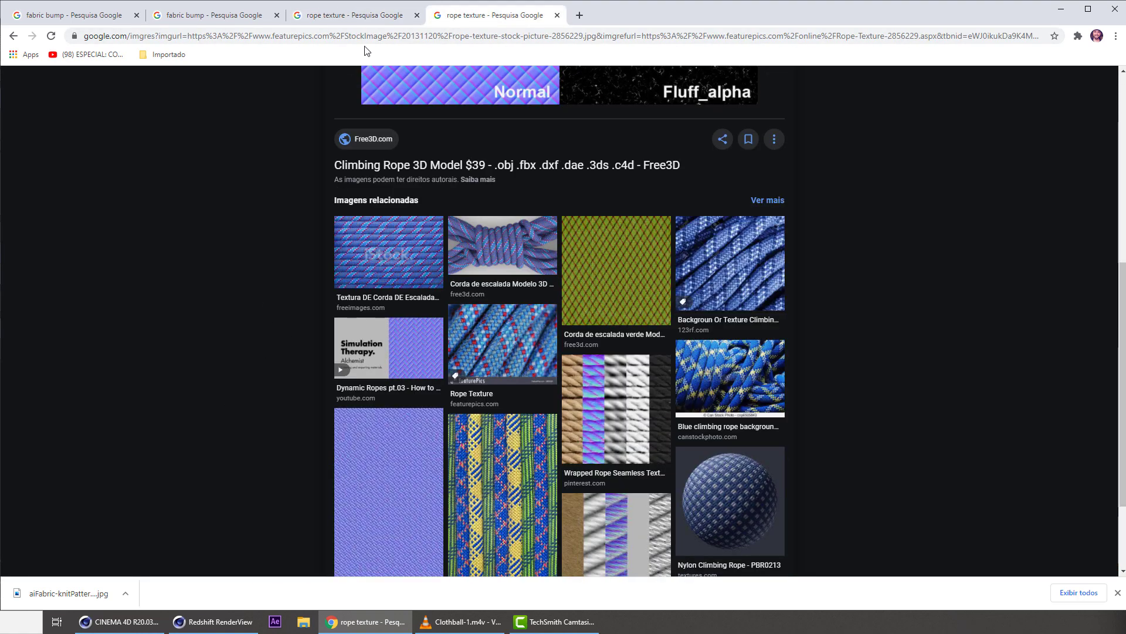
# - Open the Nylon Climbing Rope - PBR0213 sphere preview in a new tab and inspect it
pyautogui.middleClick(744, 538)
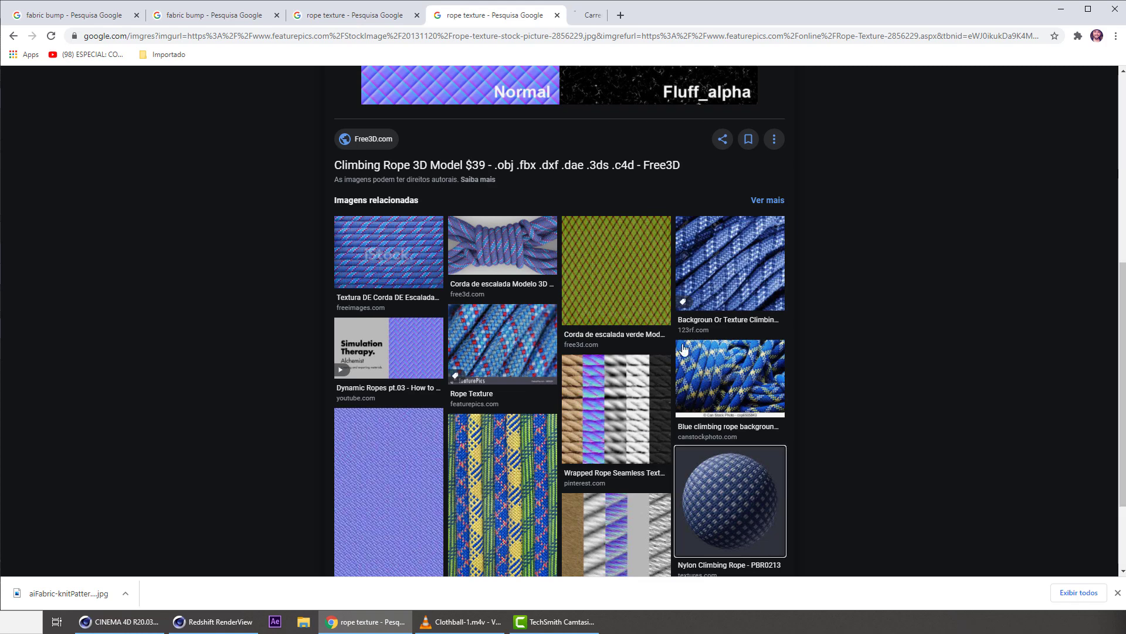
pyautogui.click(601, 22)
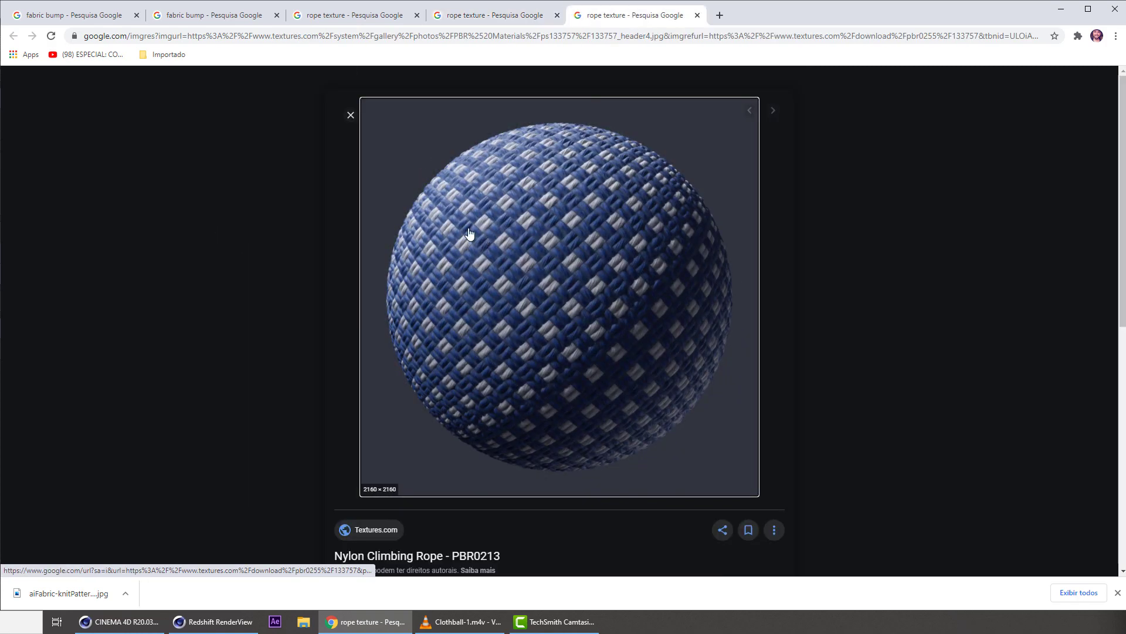
pyautogui.scroll(-3, 367, 340)
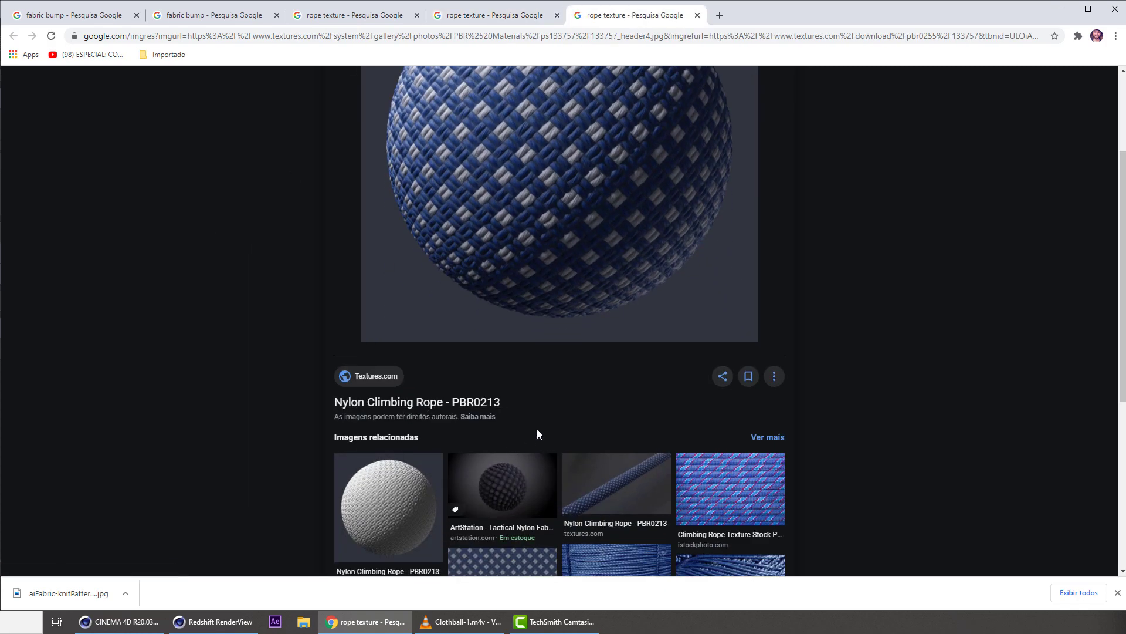
pyautogui.scroll(3, 729, 501)
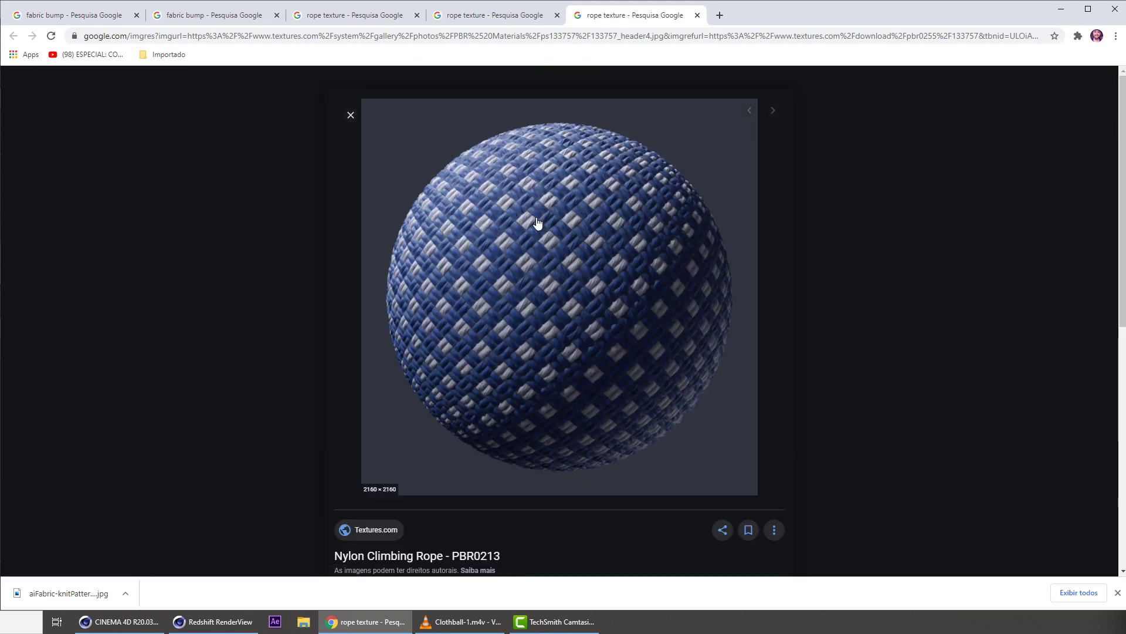
# - Open the iStock Climbing Rope Texture image in its own tab and save it as a JPEG in the project's TEXTURES folder
pyautogui.scroll(-3, 892, 240)
pyautogui.click(719, 176)
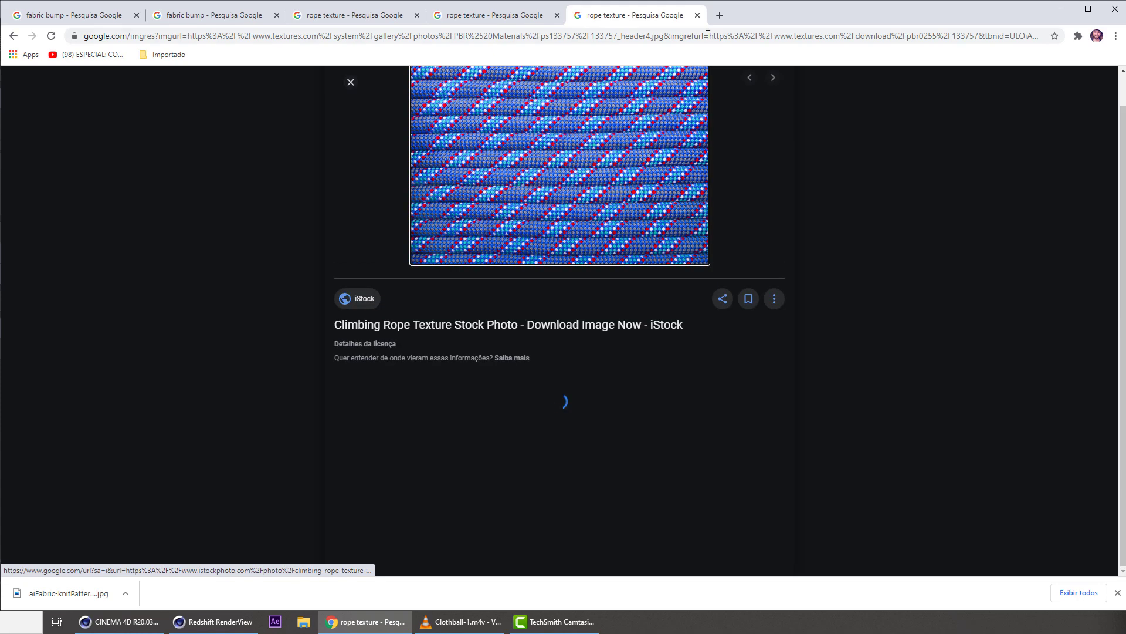
pyautogui.rightClick(546, 162)
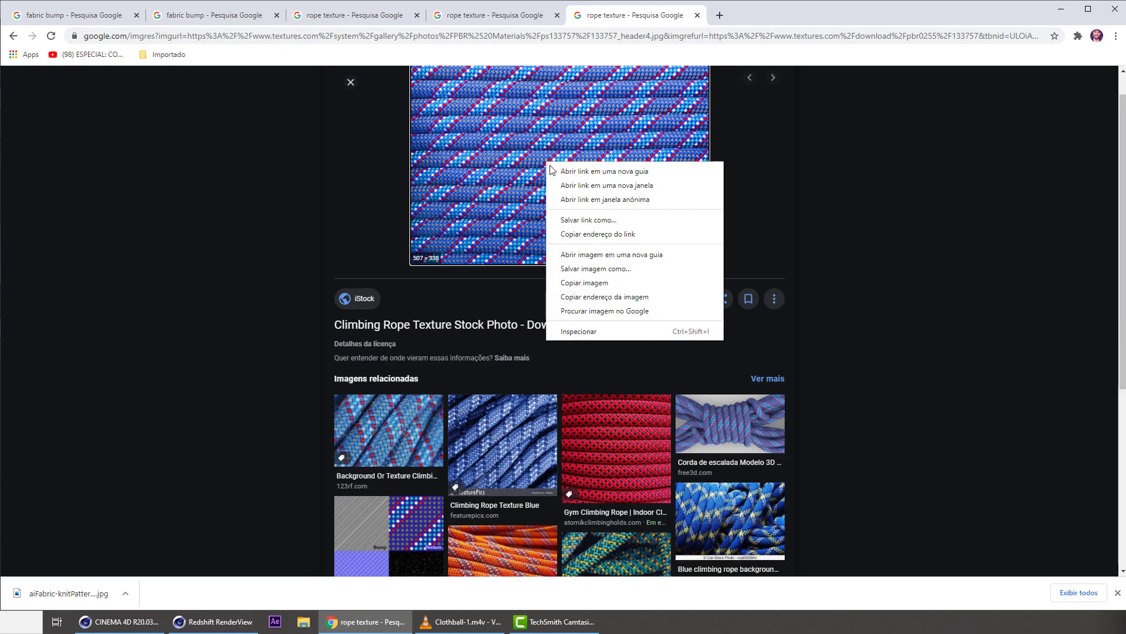
pyautogui.click(574, 254)
pyautogui.hotkey('ctrl', 'Tab')
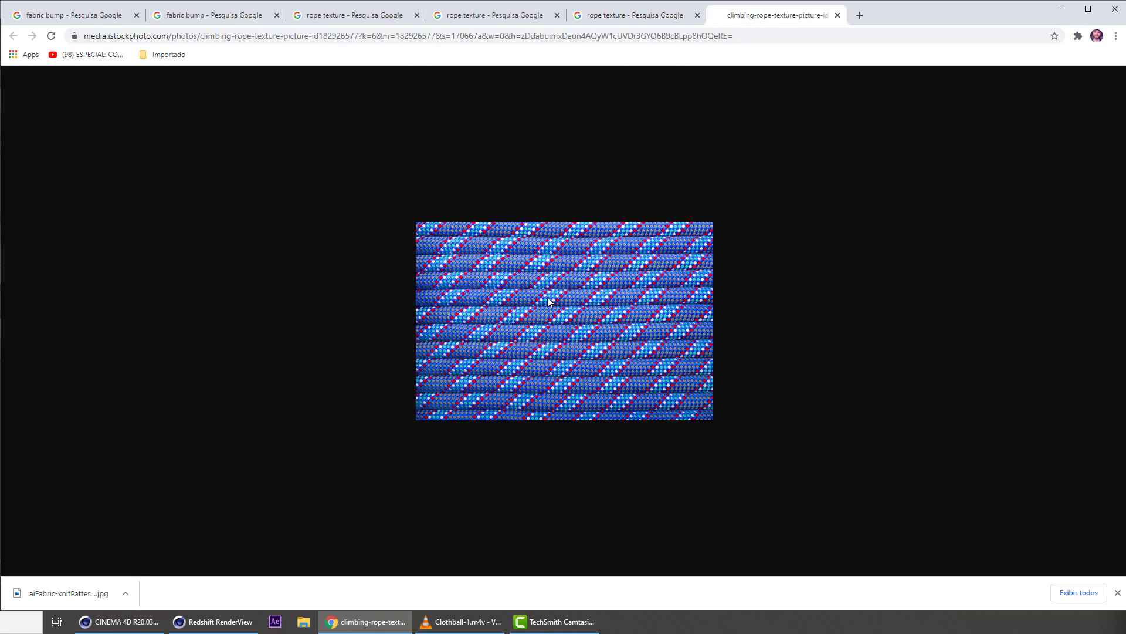
pyautogui.rightClick(549, 301)
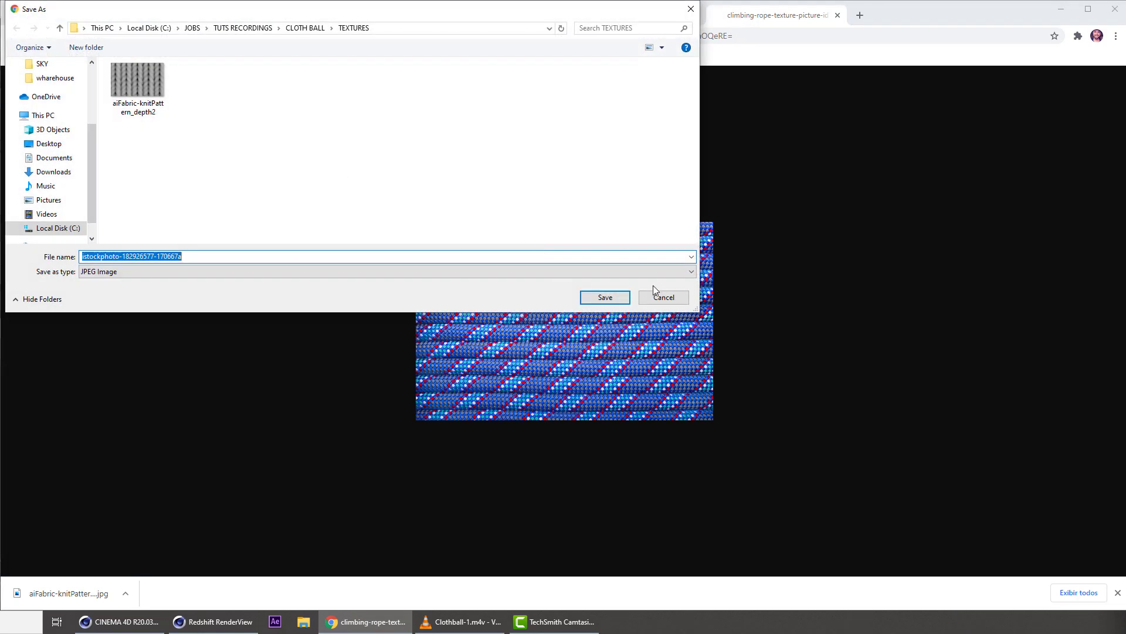
pyautogui.click(605, 298)
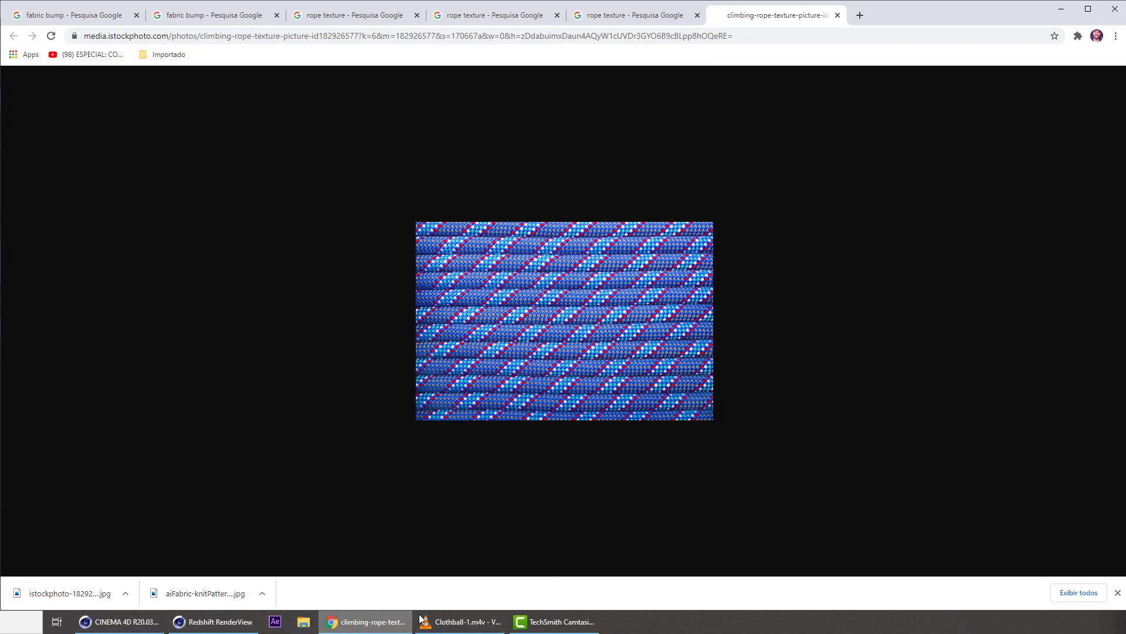
# - Return to Cinema 4D, move the RenderView aside, and create a new Redshift material named ROPE
pyautogui.click(193, 632)
pyautogui.moveTo(431, 104); pyautogui.dragTo(360, 71)
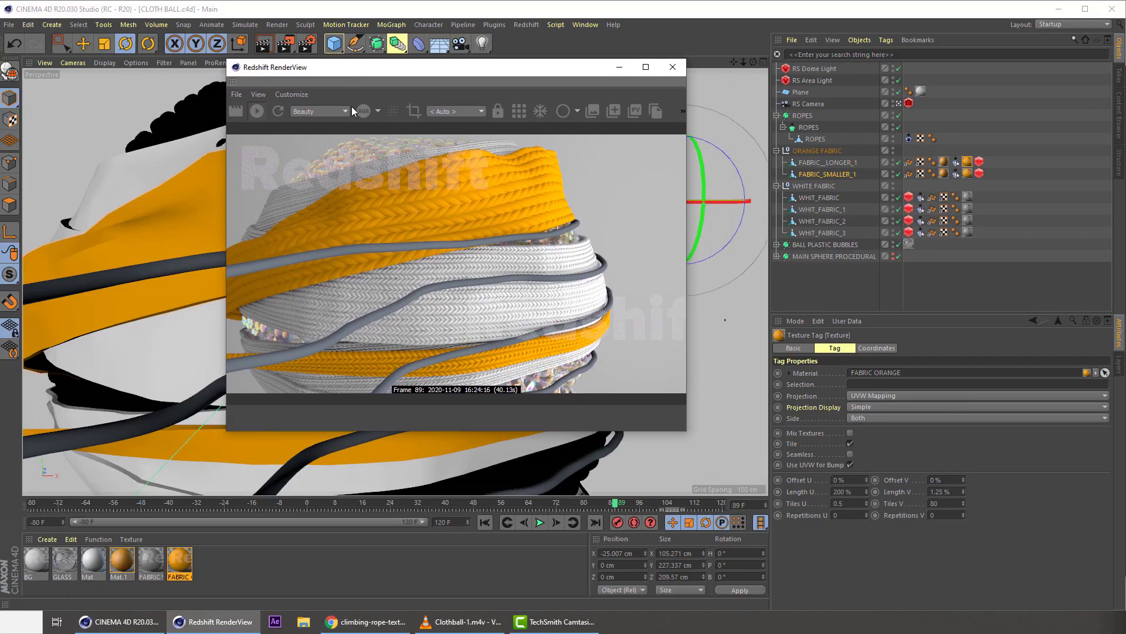
pyautogui.click(214, 582)
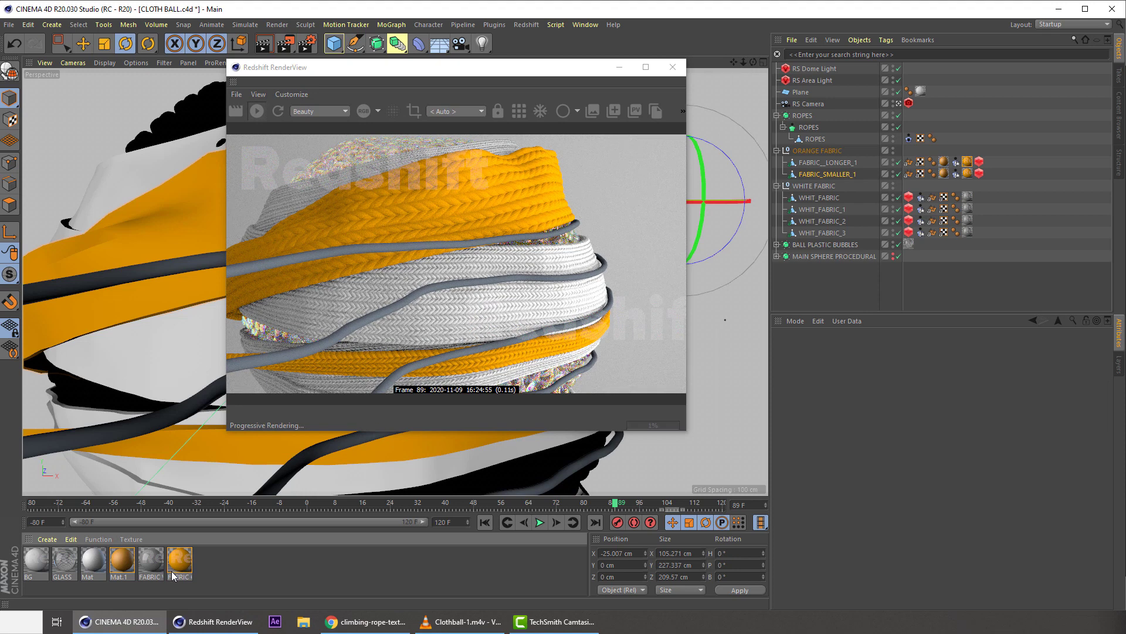
pyautogui.click(47, 539)
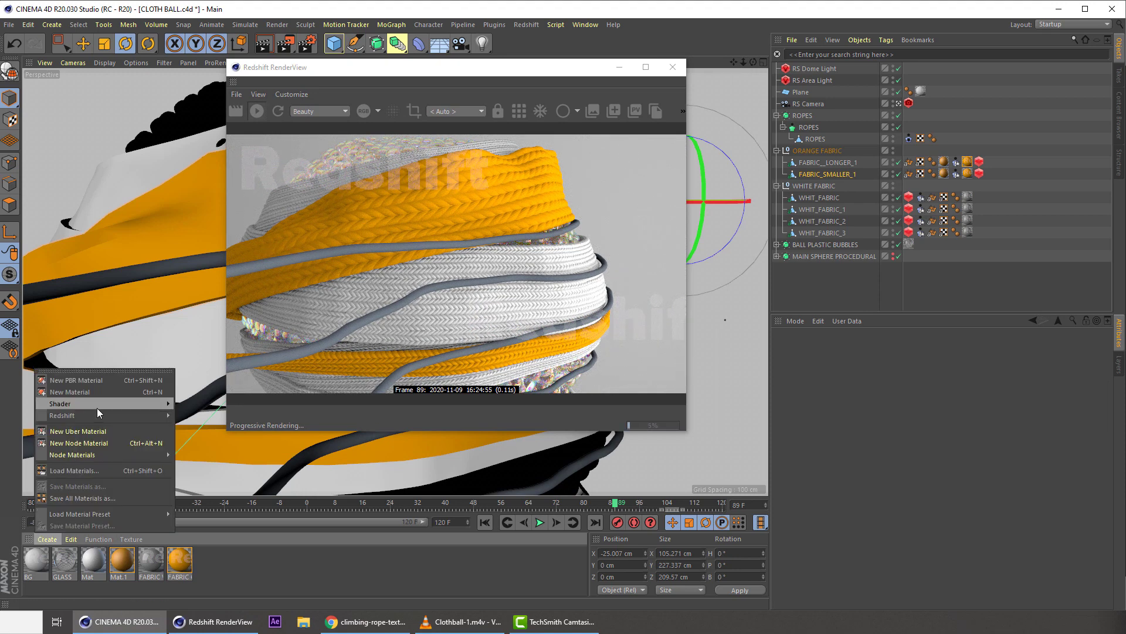
pyautogui.moveTo(97, 416)
pyautogui.moveTo(193, 418)
pyautogui.click(233, 415)
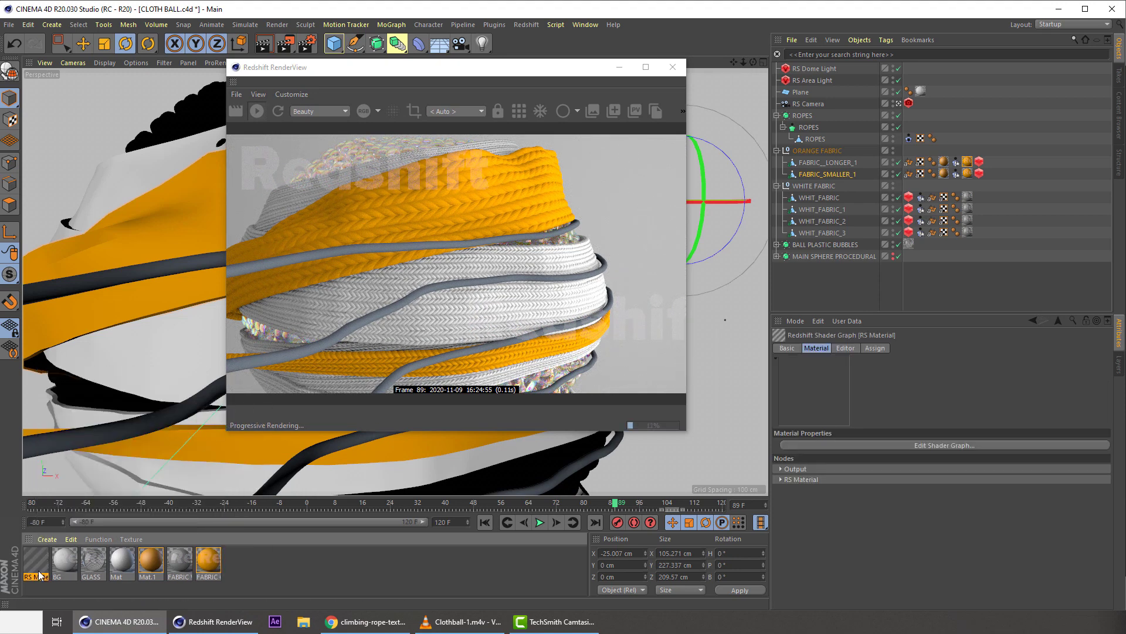
pyautogui.doubleClick(36, 578)
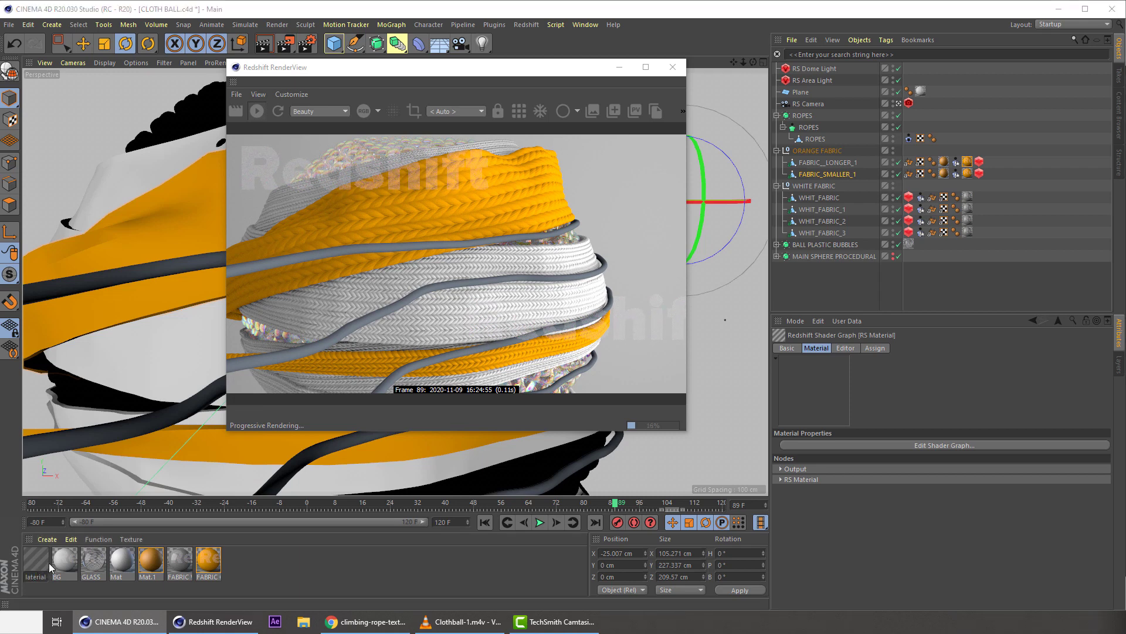
pyautogui.write('ROPE')
pyautogui.press('Return')
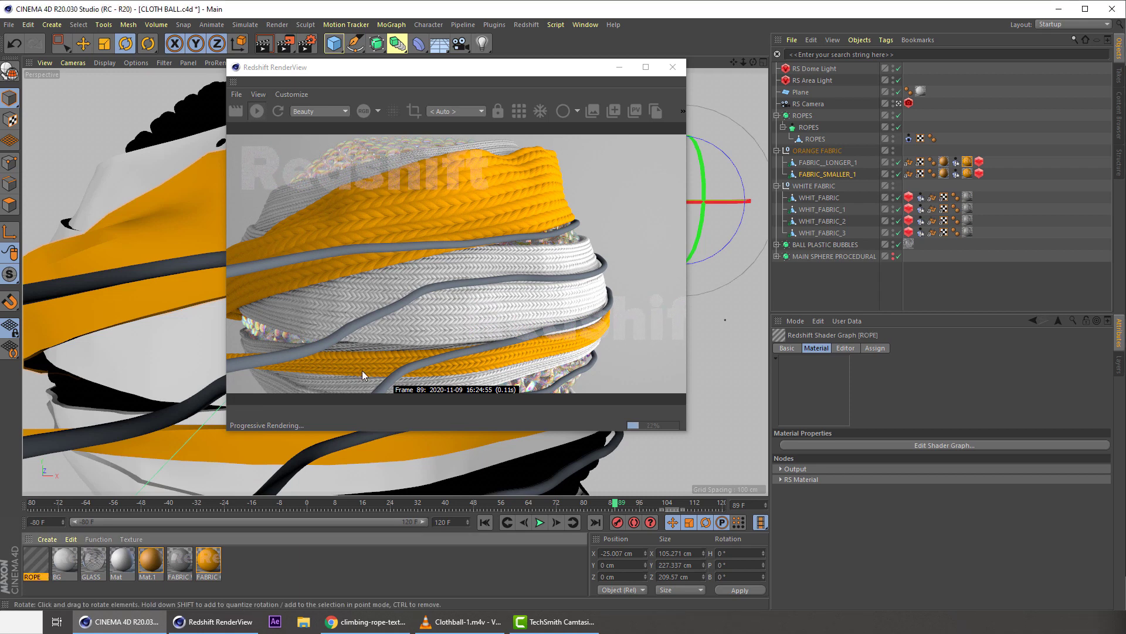
# - Apply the ROPE material to the ROPES polygon object
pyautogui.click(812, 139)
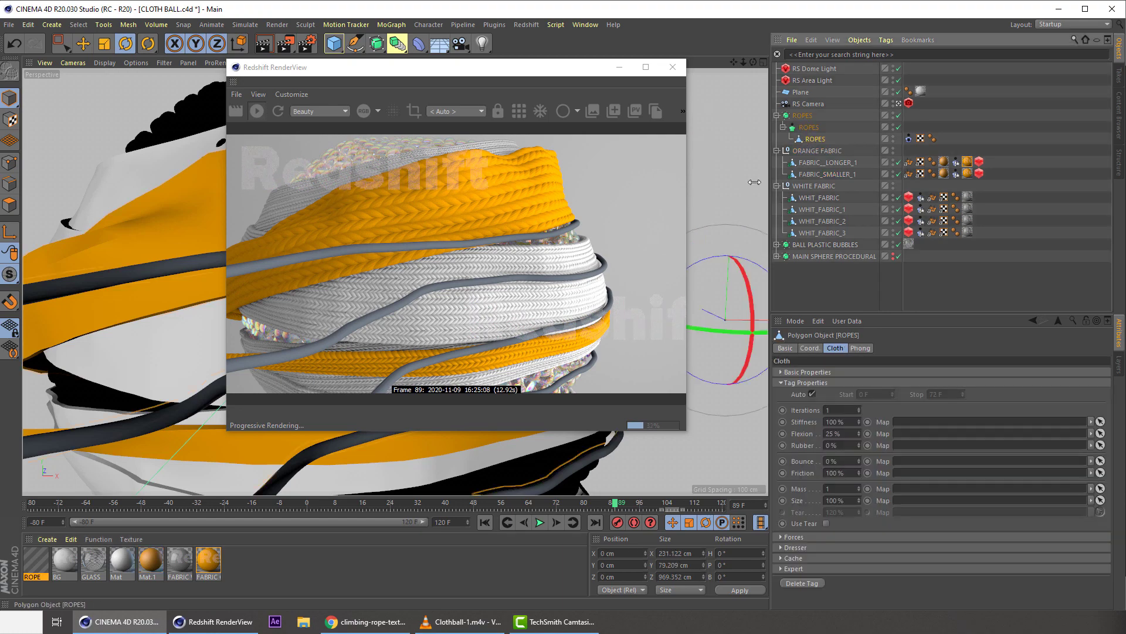
pyautogui.rightClick(38, 555)
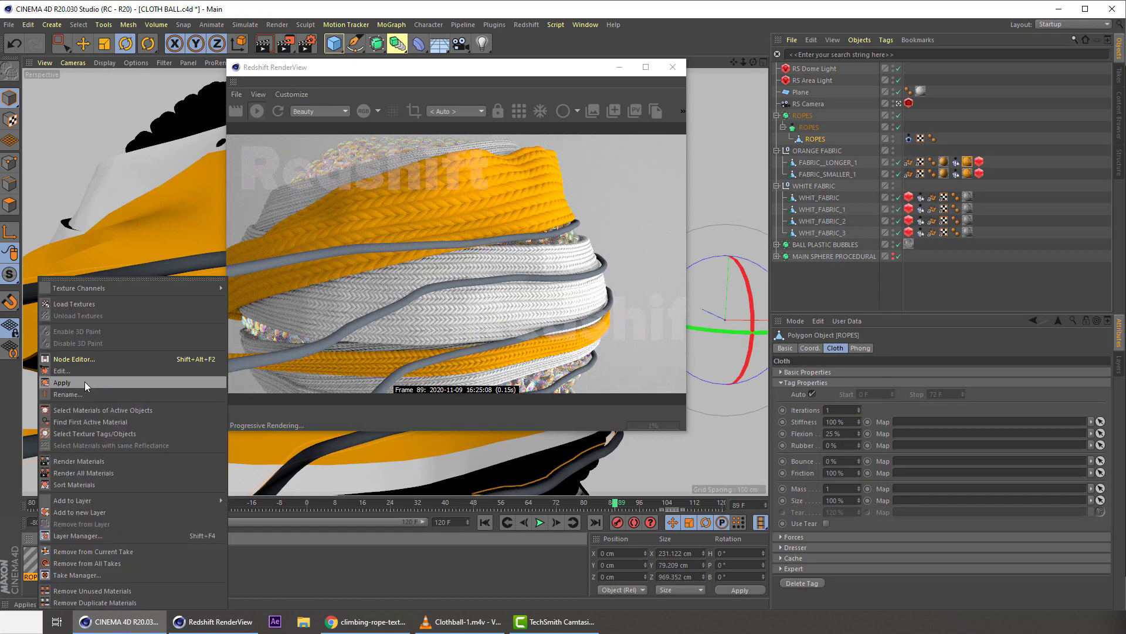
pyautogui.click(84, 381)
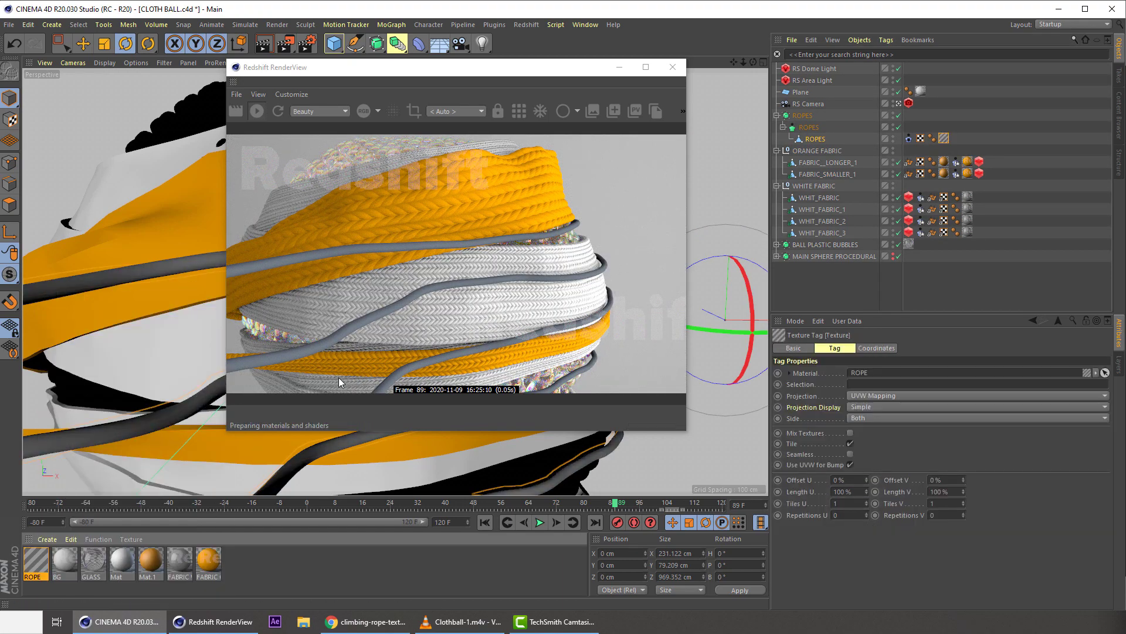
pyautogui.doubleClick(37, 560)
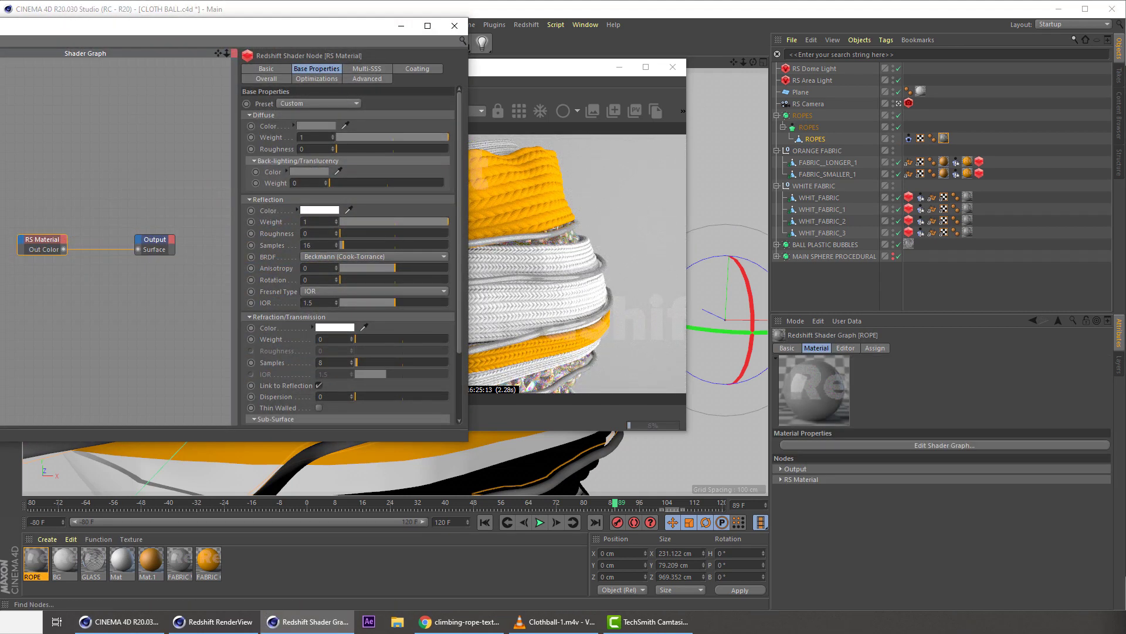
pyautogui.moveTo(51, 200); pyautogui.dragTo(38, 192)
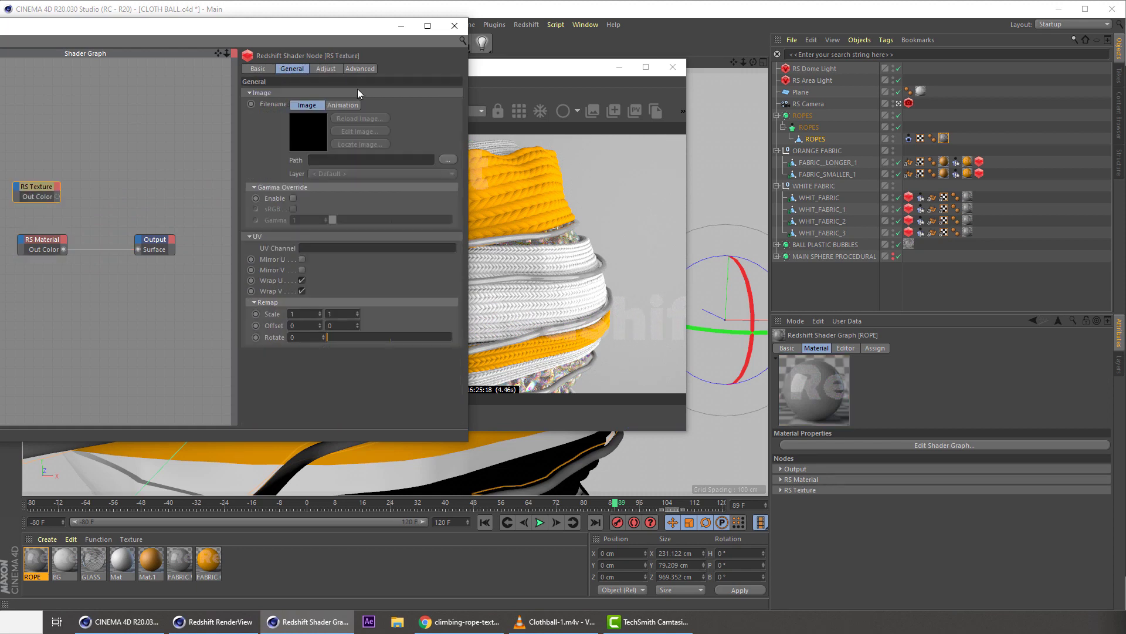
pyautogui.click(448, 159)
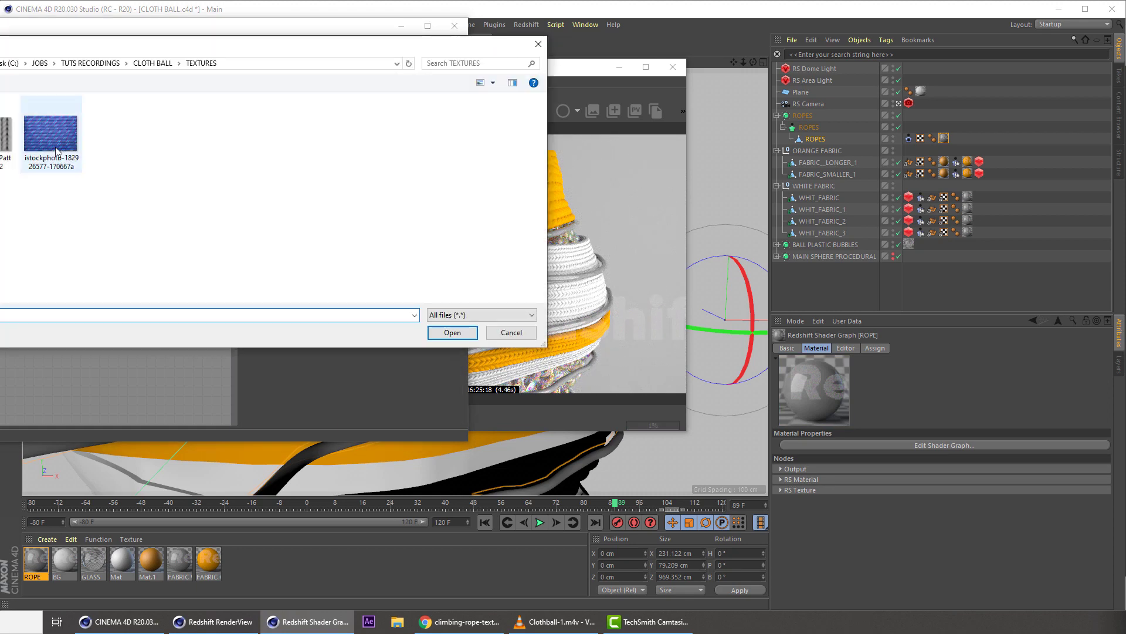
pyautogui.doubleClick(51, 134)
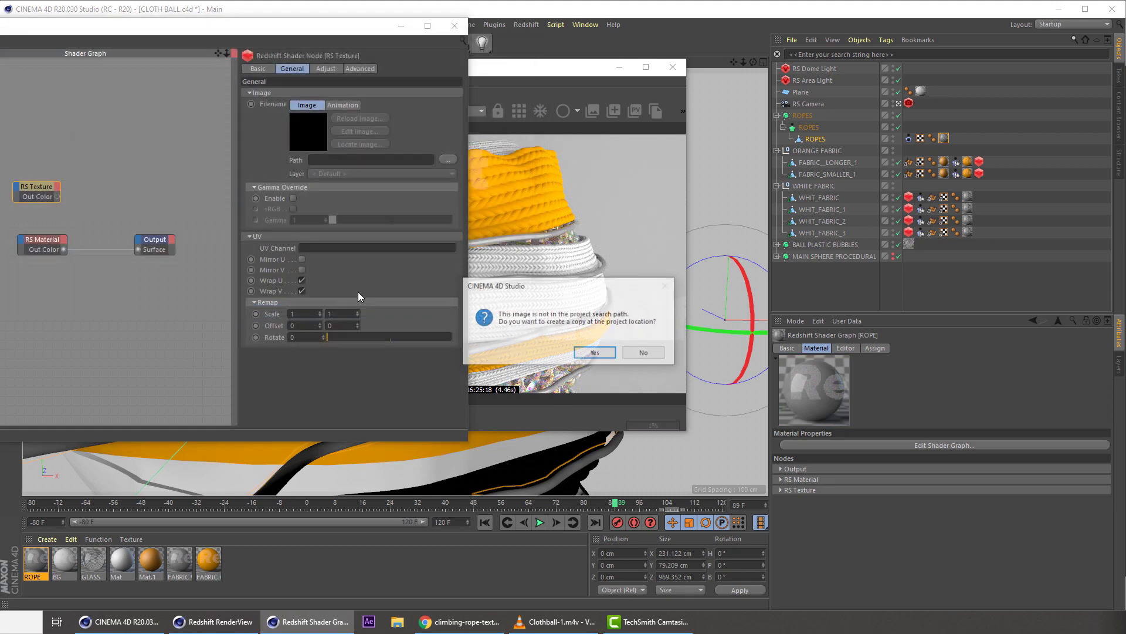
pyautogui.click(638, 355)
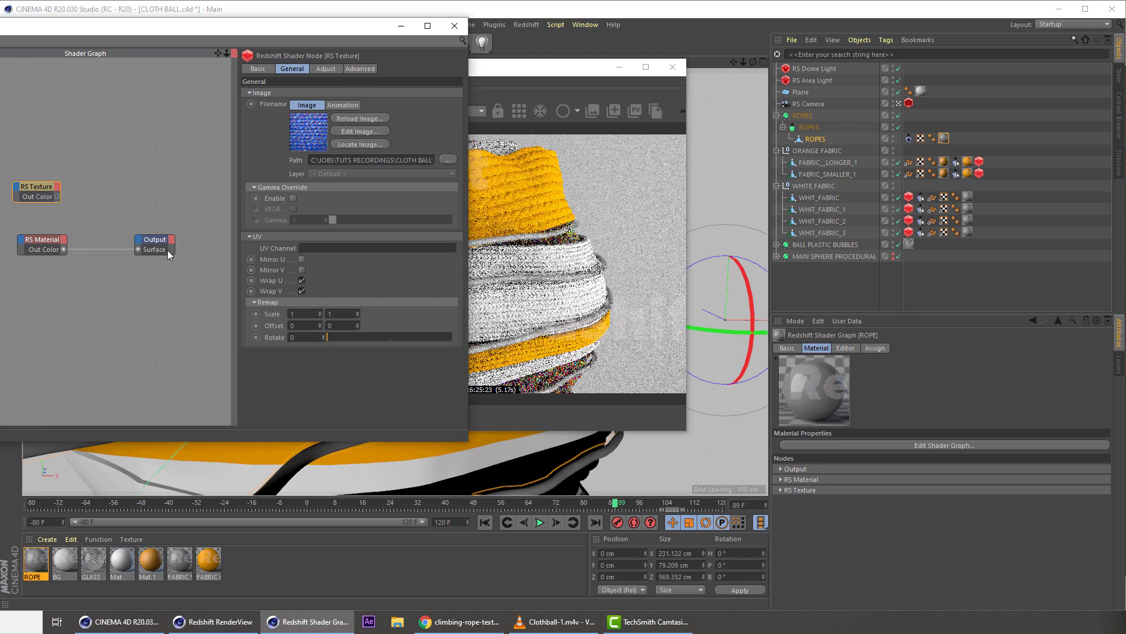
# - Connect the RS Texture output to the RS Material's Diffuse Color and reposition the RenderView to show the ropes
pyautogui.moveTo(41, 198); pyautogui.dragTo(20, 244)
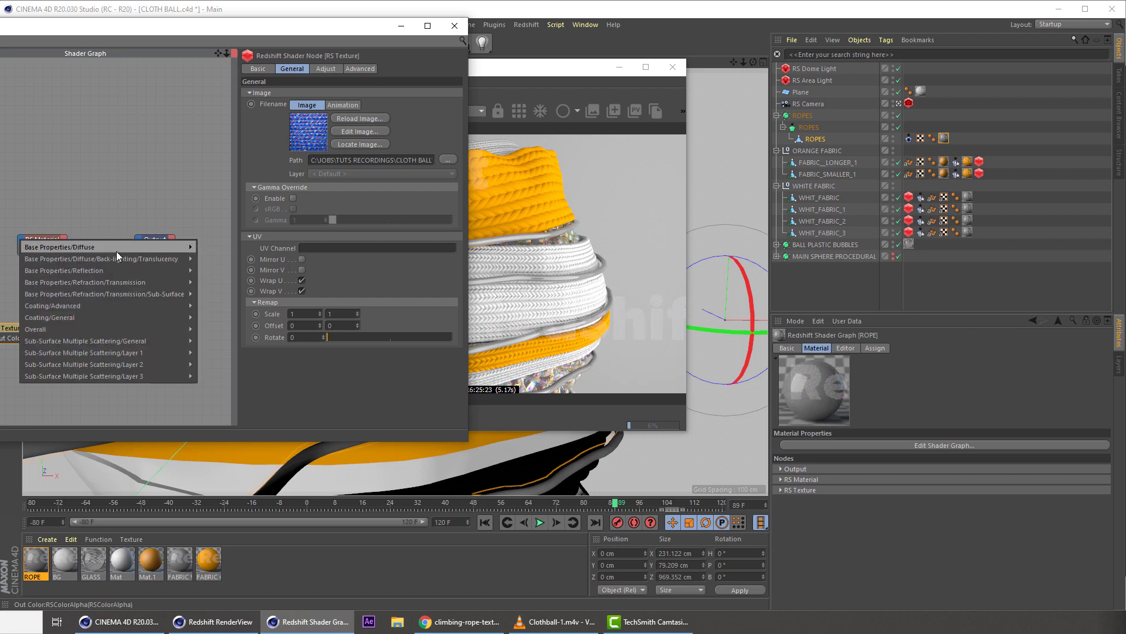
pyautogui.moveTo(118, 249)
pyautogui.click(207, 248)
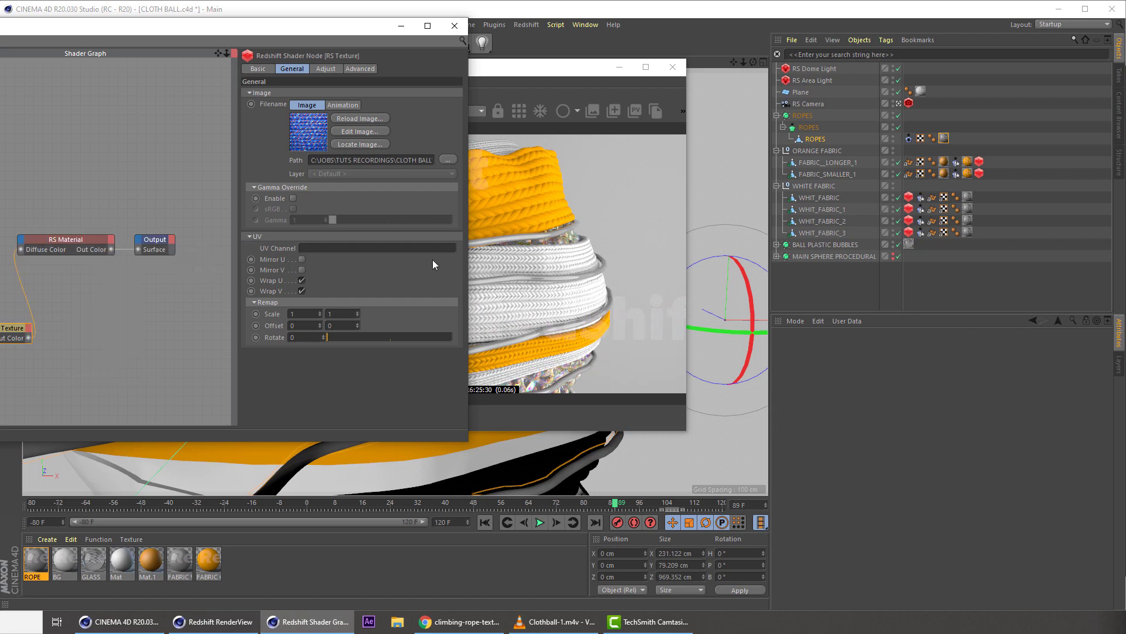
pyautogui.moveTo(544, 67); pyautogui.dragTo(643, 70)
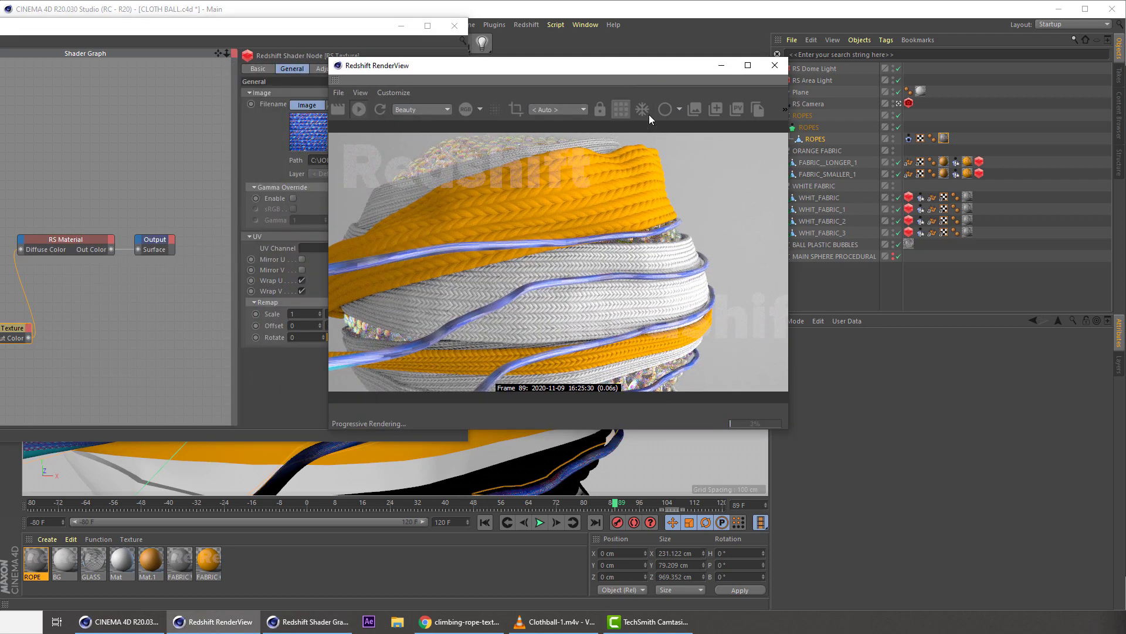
# - Set the ROPE material's Reflection Weight to 0 and arrange the shader graph and RenderView windows for checking the render
pyautogui.click(60, 241)
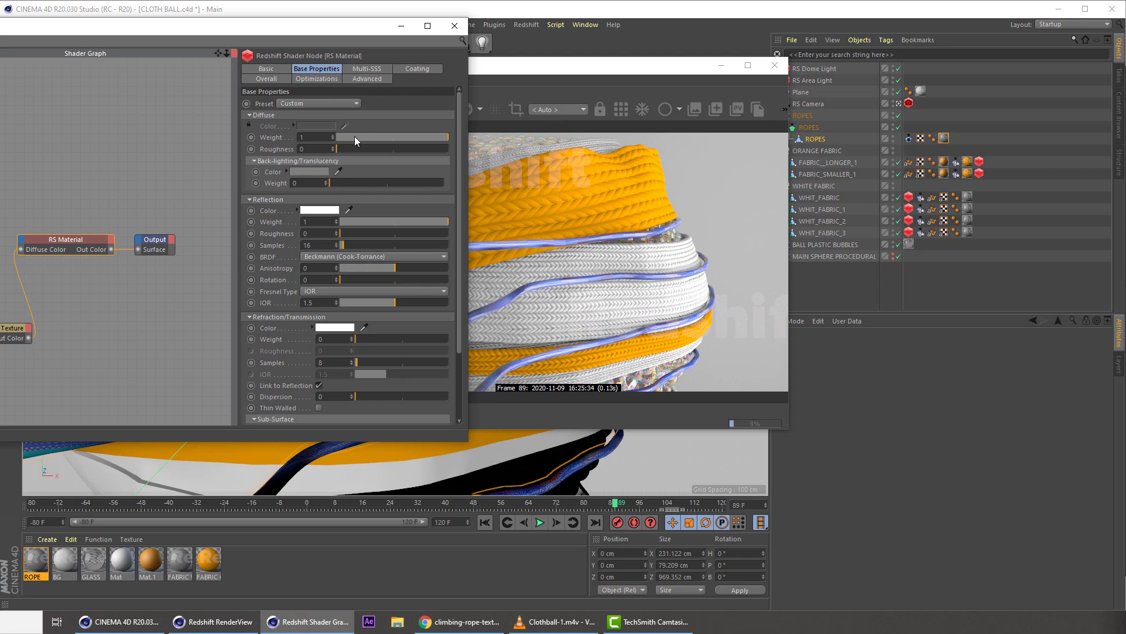
pyautogui.moveTo(348, 223); pyautogui.dragTo(289, 243)
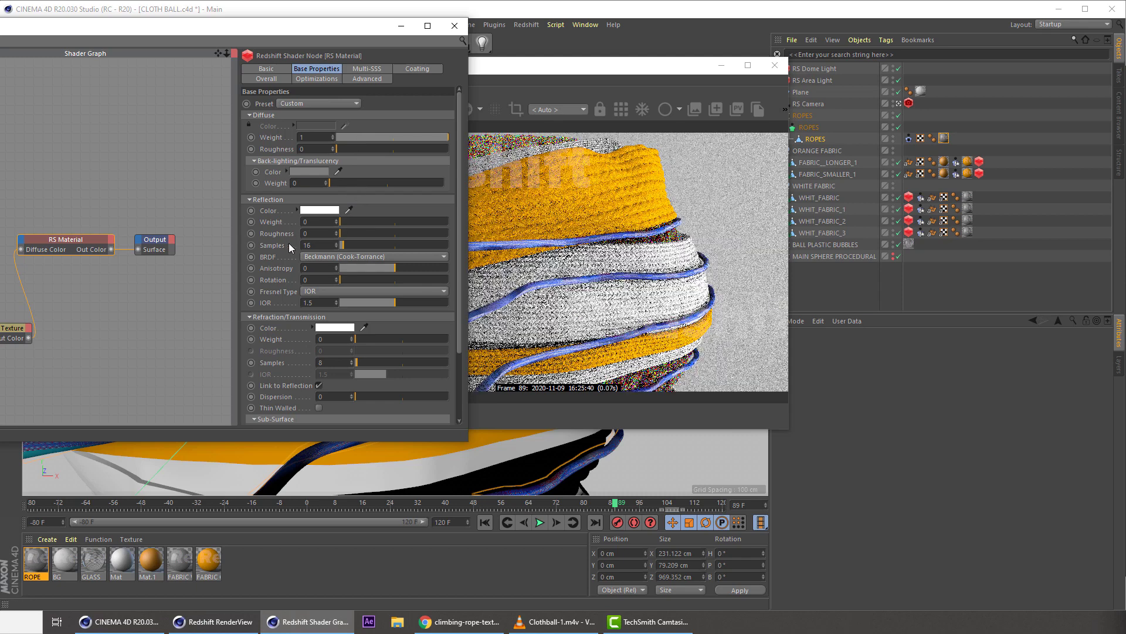
pyautogui.moveTo(201, 30); pyautogui.dragTo(173, 26)
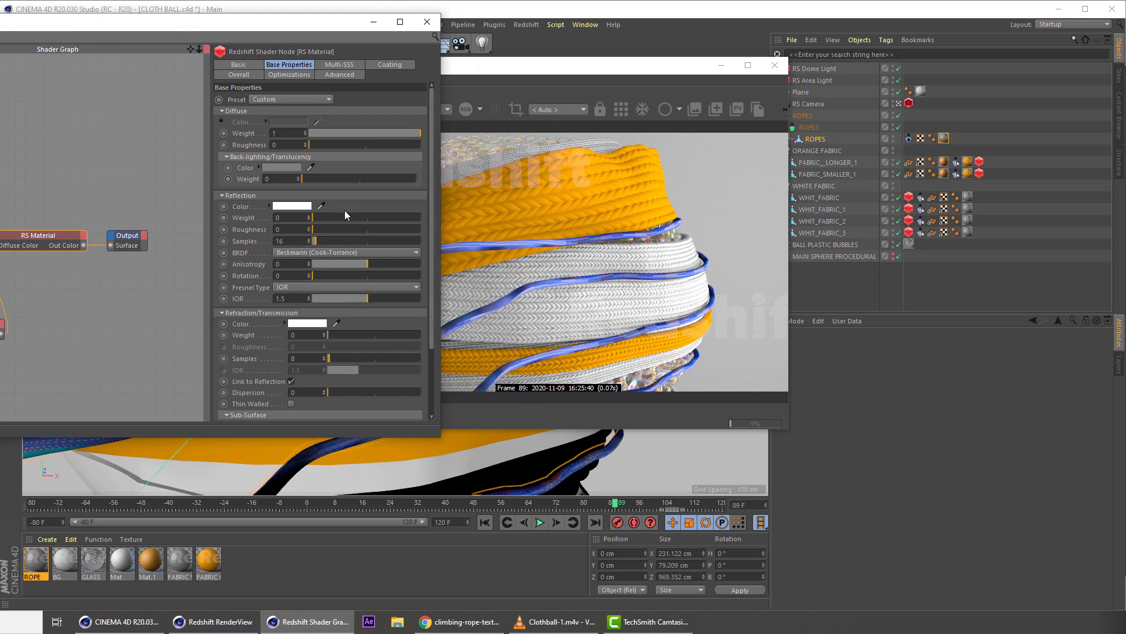
pyautogui.moveTo(585, 71); pyautogui.dragTo(588, 79)
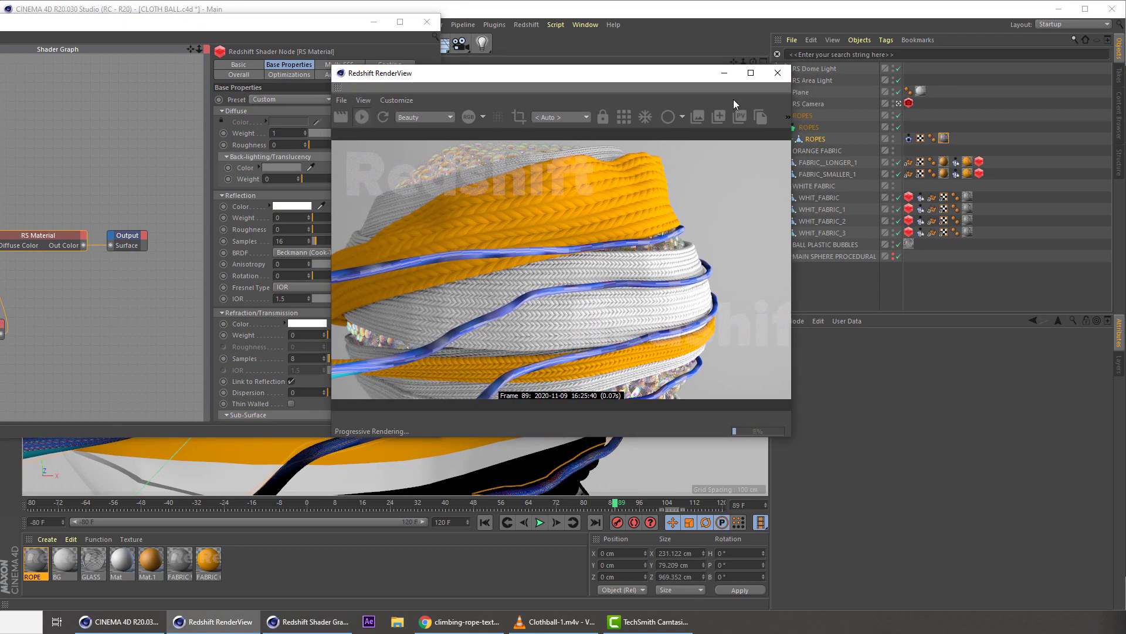
# - Set the texture tiling on the ROPES object's ROPE tag to 10 in U and 50 in V
pyautogui.click(944, 139)
pyautogui.moveTo(845, 504); pyautogui.dragTo(820, 510)
pyautogui.write('10')
pyautogui.press('Return')
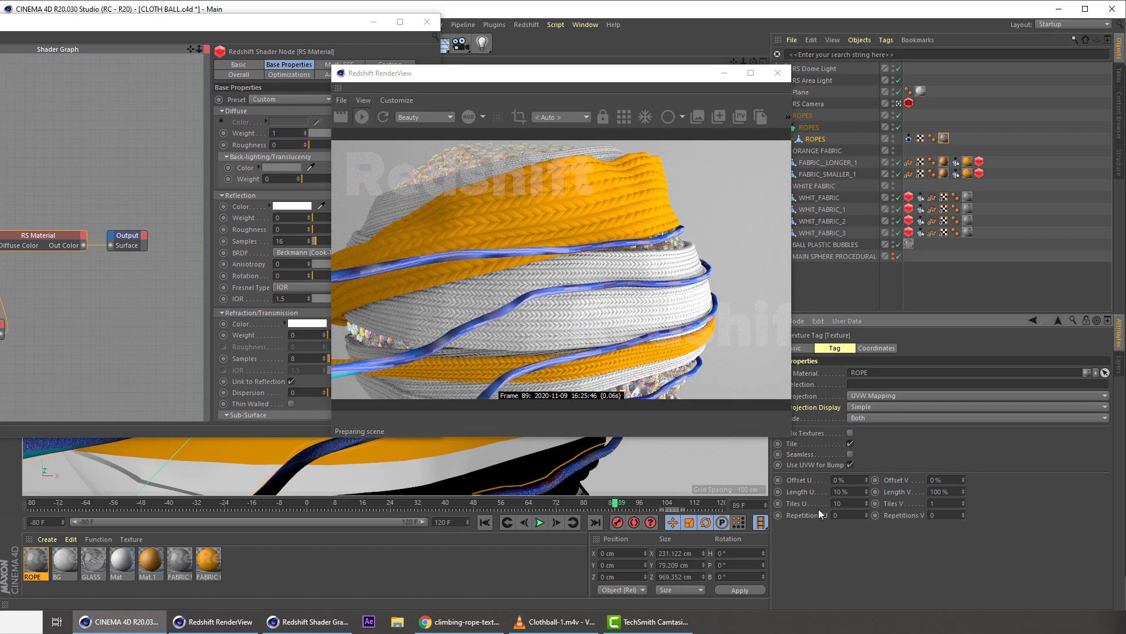
pyautogui.write('10')
pyautogui.press('Return')
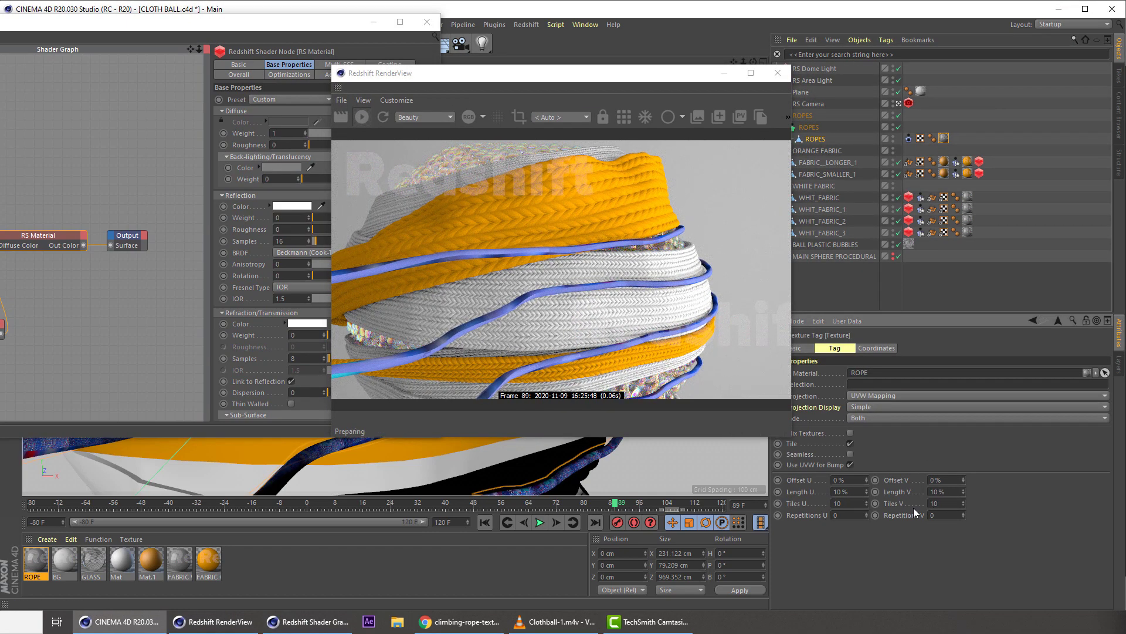
pyautogui.write('50')
pyautogui.press('Return')
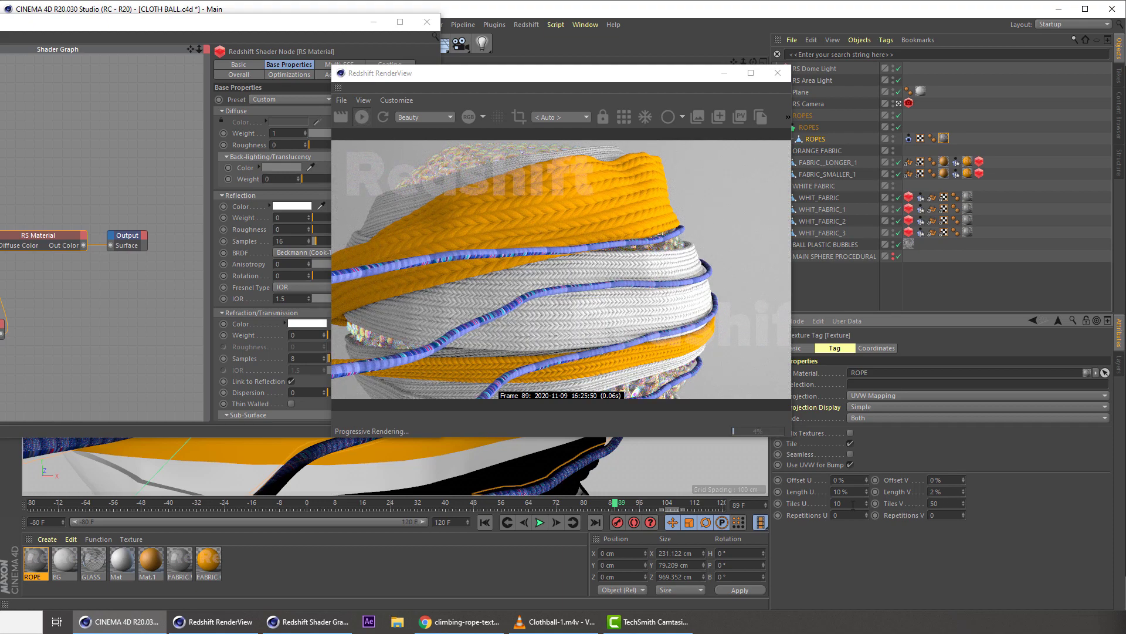
# - Reduce the ROPE texture tag's Tiles U to 1 and finally to 0.3
pyautogui.moveTo(846, 504); pyautogui.dragTo(812, 514)
pyautogui.write('1')
pyautogui.press('Return')
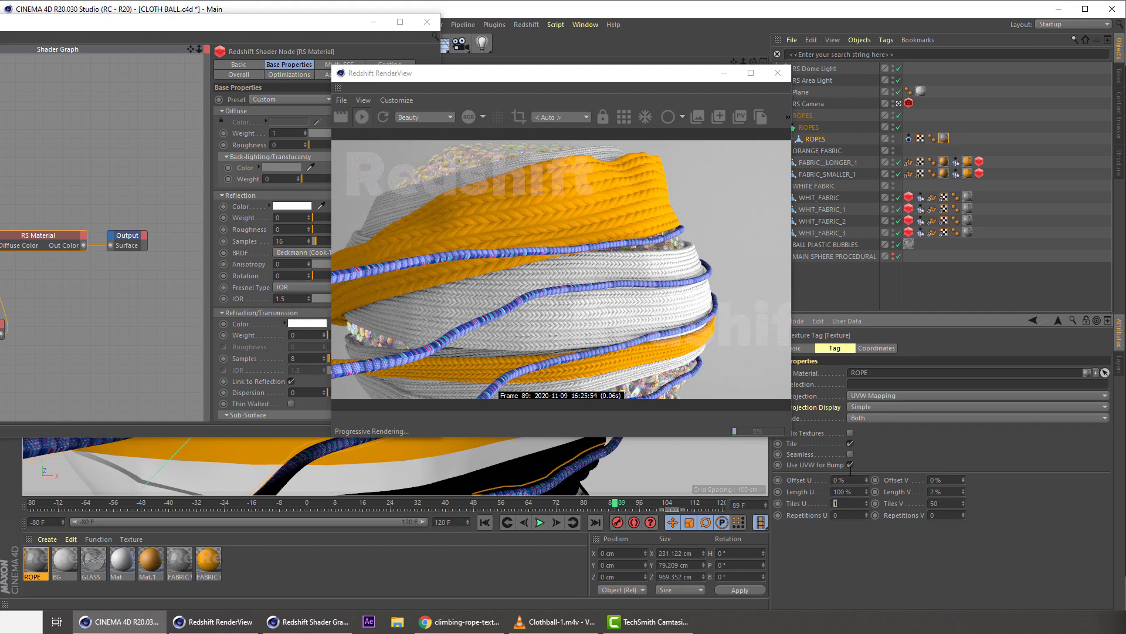
pyautogui.write('0.3')
pyautogui.press('Return')
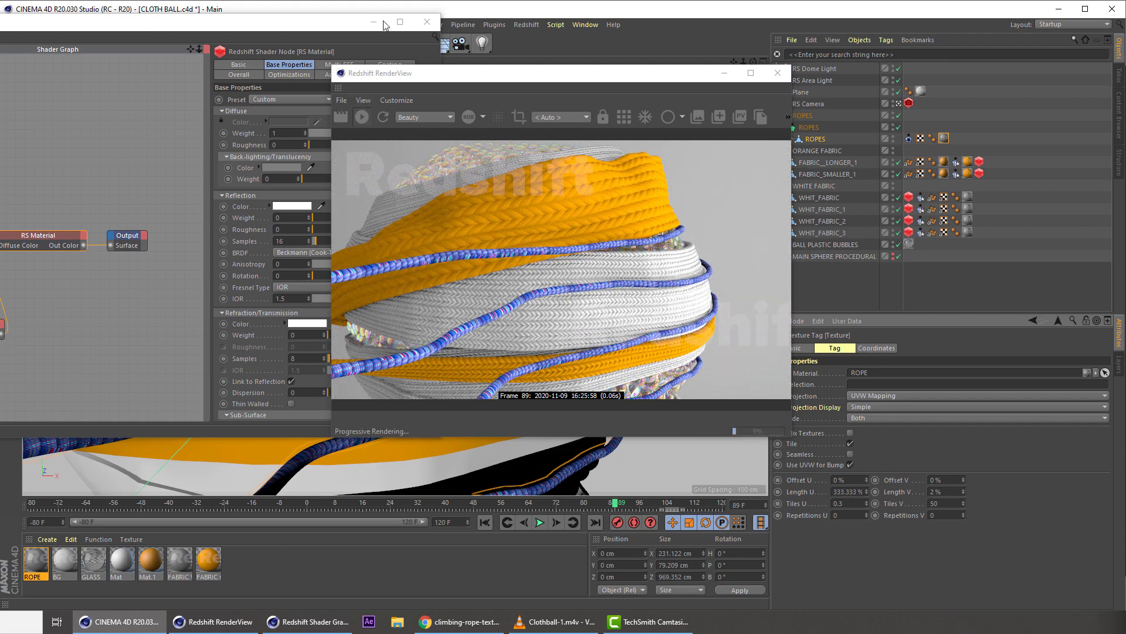
# - Close the shader graph, pull the view back to the whole ball, and check the rope texture in the RenderView at frame 26
pyautogui.click(424, 38)
pyautogui.moveTo(433, 77); pyautogui.dragTo(545, 90)
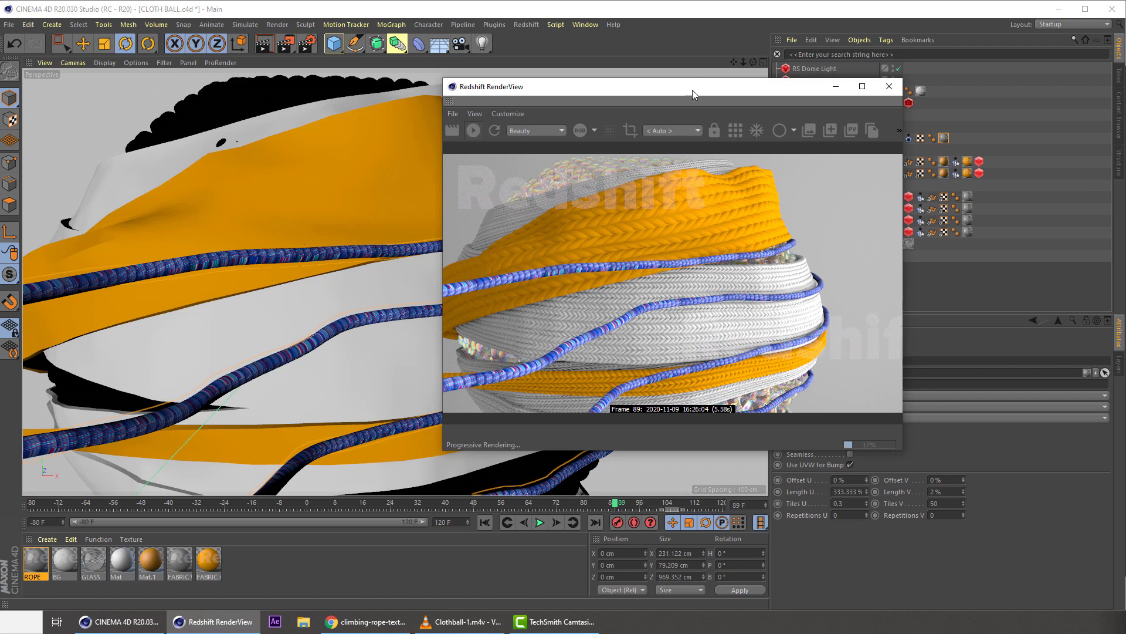
pyautogui.moveTo(692, 90); pyautogui.dragTo(471, 95)
pyautogui.moveTo(549, 108); pyautogui.dragTo(755, 104)
pyautogui.middleClick(200, 153)
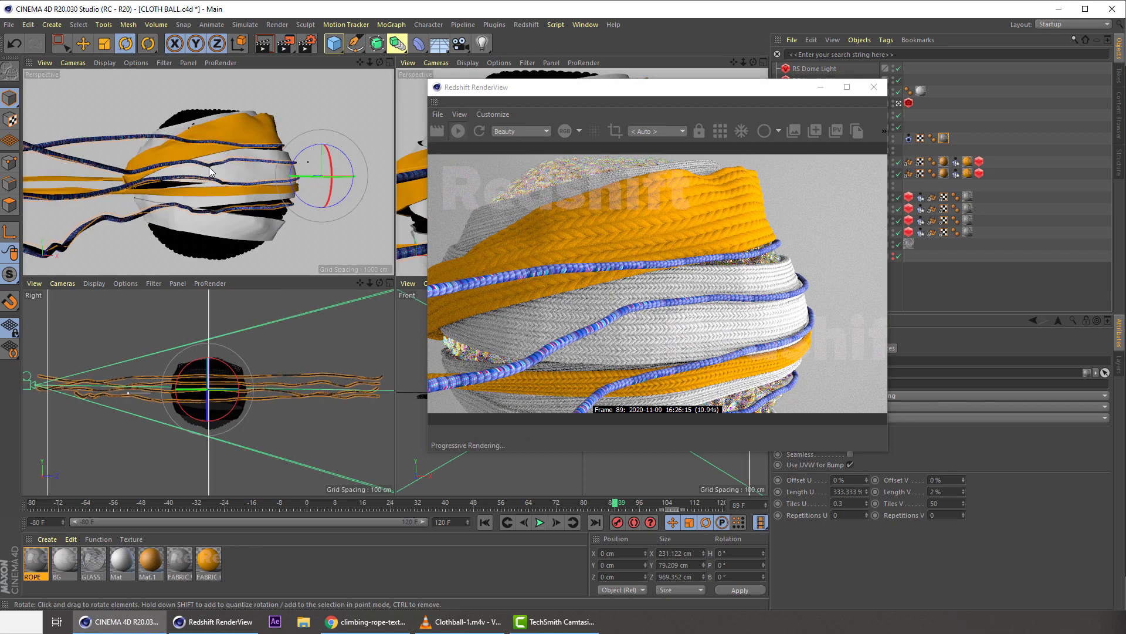
pyautogui.middleClick(344, 251)
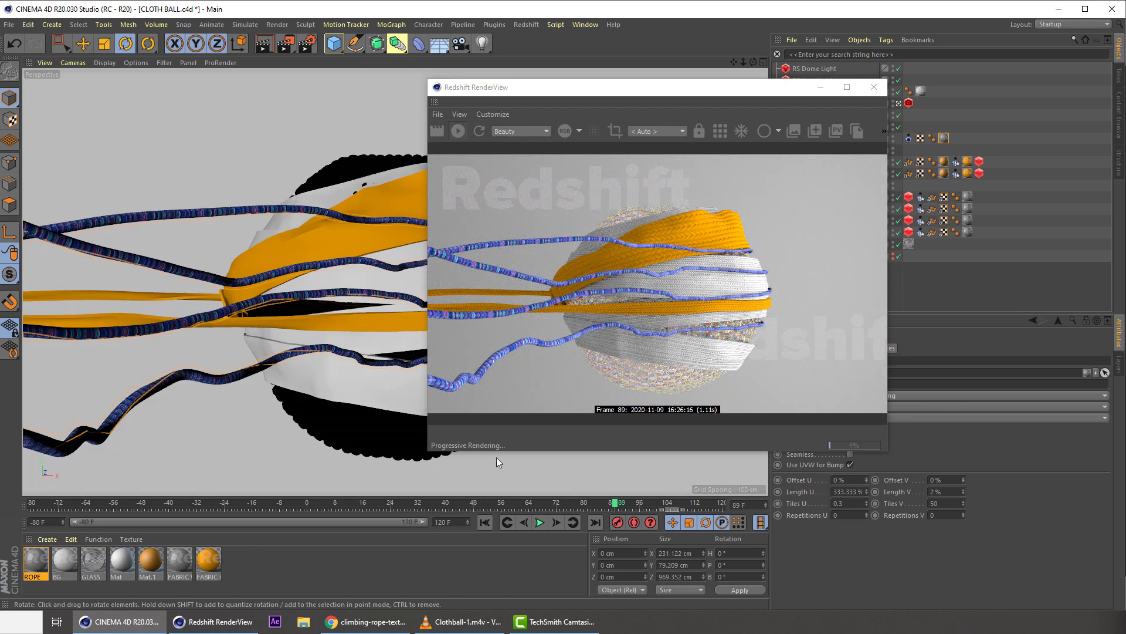
pyautogui.moveTo(617, 505)
pyautogui.mouseDown()
pyautogui.moveTo(658, 504)
pyautogui.moveTo(623, 497)
pyautogui.mouseUp()
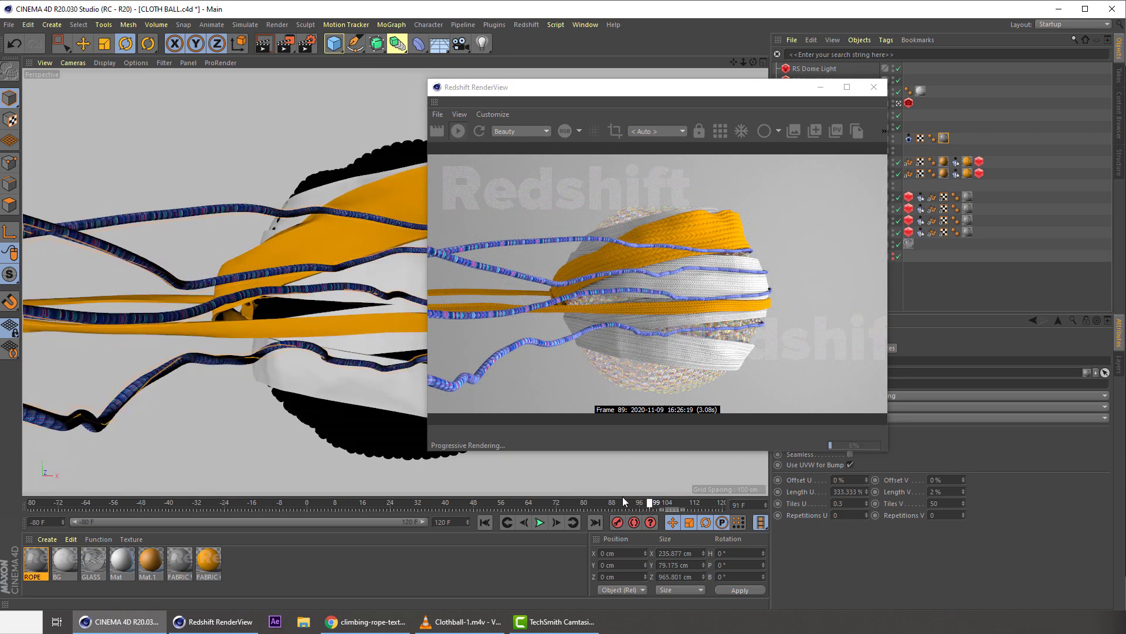
pyautogui.click(394, 503)
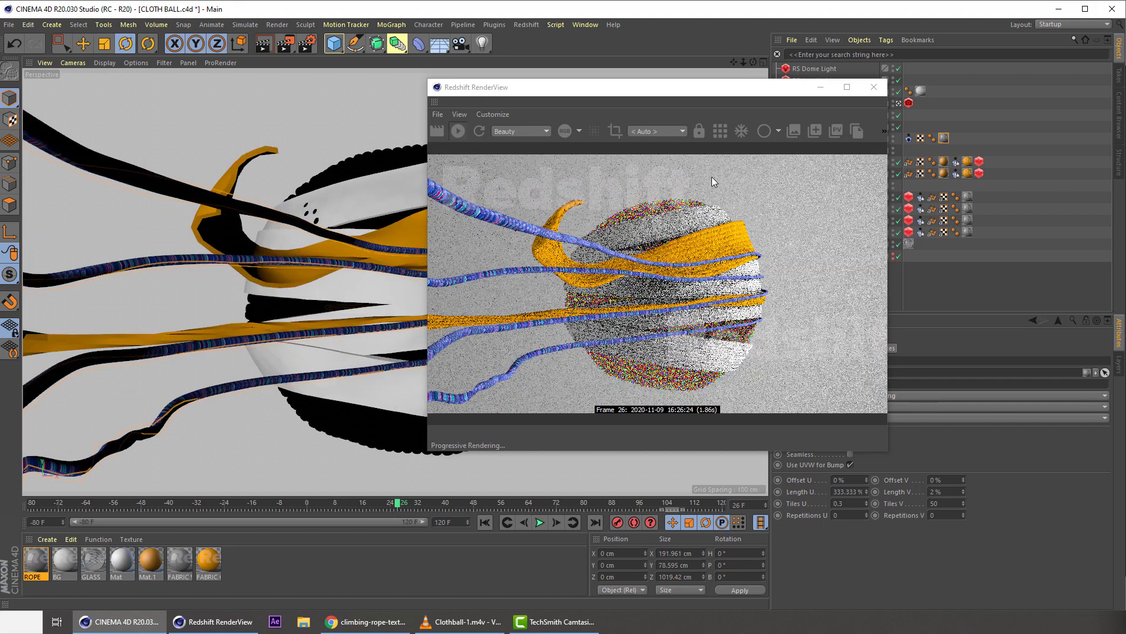
pyautogui.moveTo(723, 93); pyautogui.dragTo(503, 84)
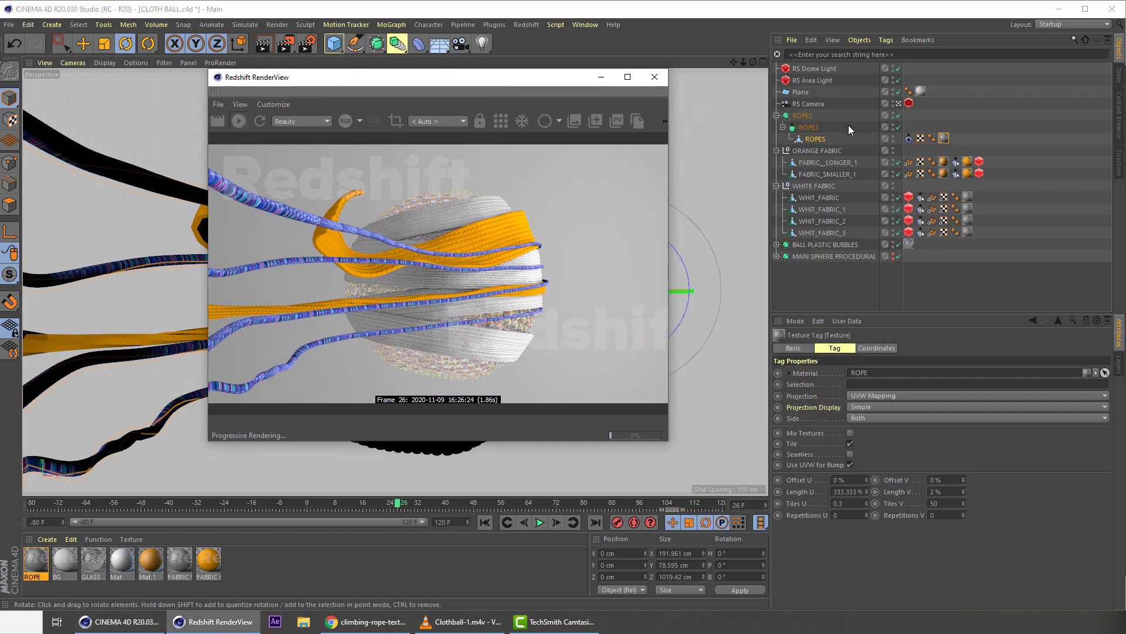
# - Override and enable Bokeh on the RS Camera's Redshift tag, with a CoC Radius of 20
pyautogui.click(909, 103)
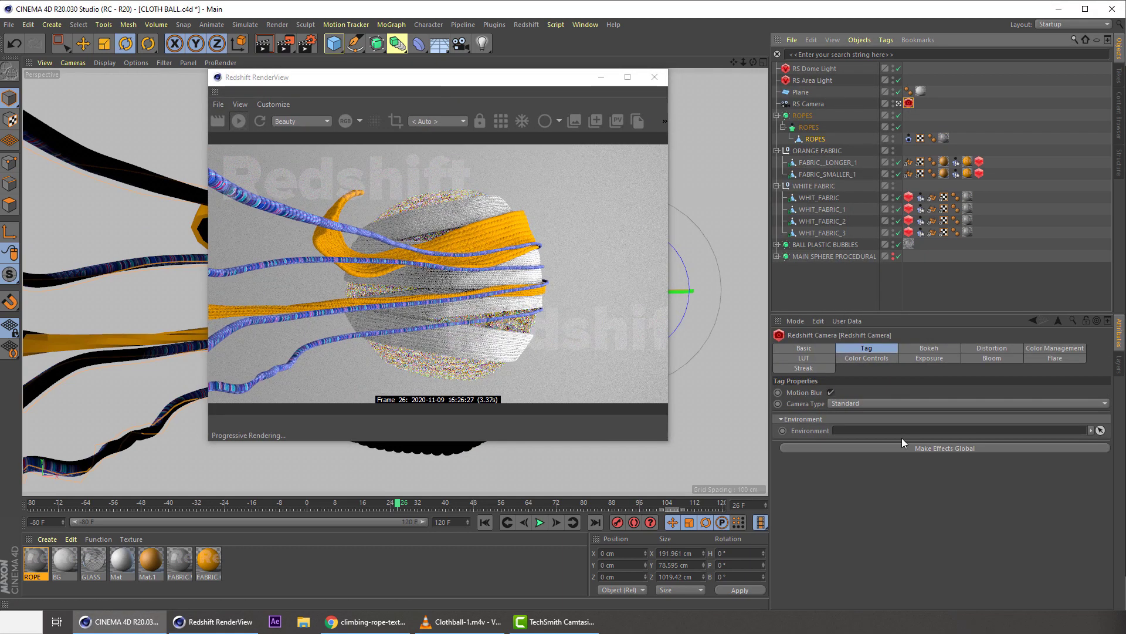
pyautogui.click(919, 349)
pyautogui.click(818, 393)
pyautogui.click(876, 392)
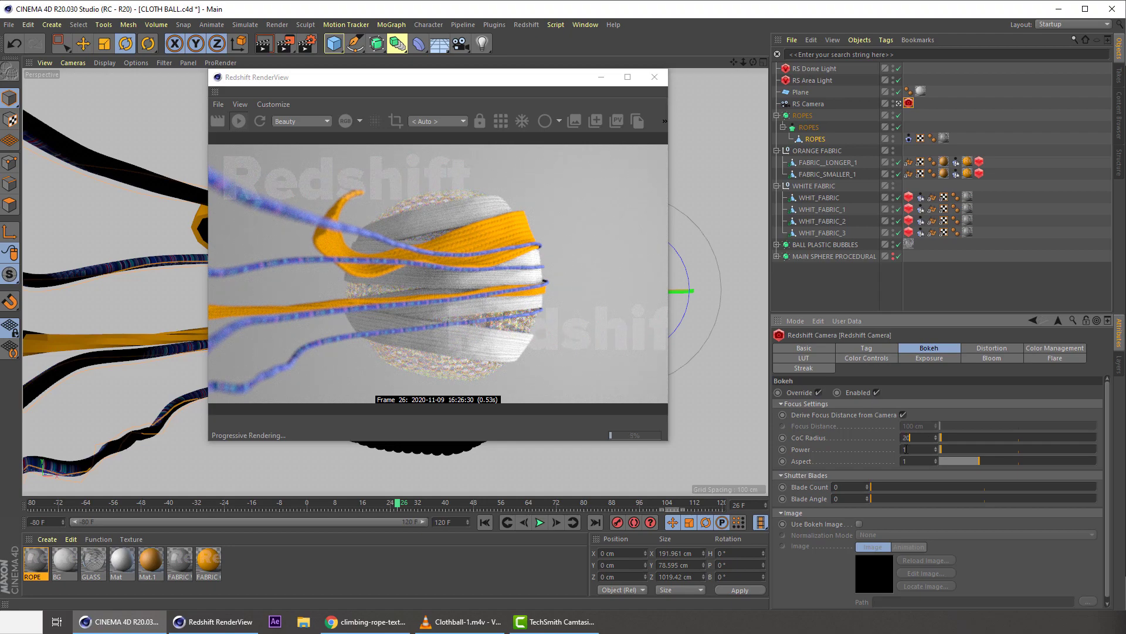
pyautogui.write('20')
pyautogui.press('Return')
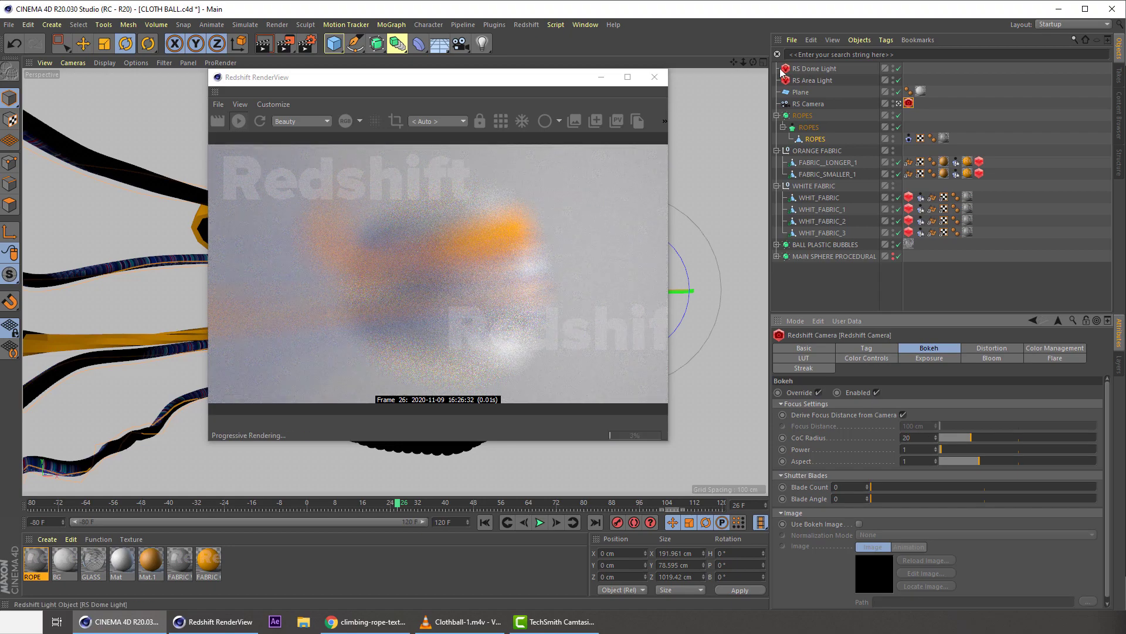
# - Assign BALL PLASTIC BUBBLES as the RS Camera's Focus Object and reduce the Bokeh CoC Radius to 10, ending at 2
pyautogui.click(801, 104)
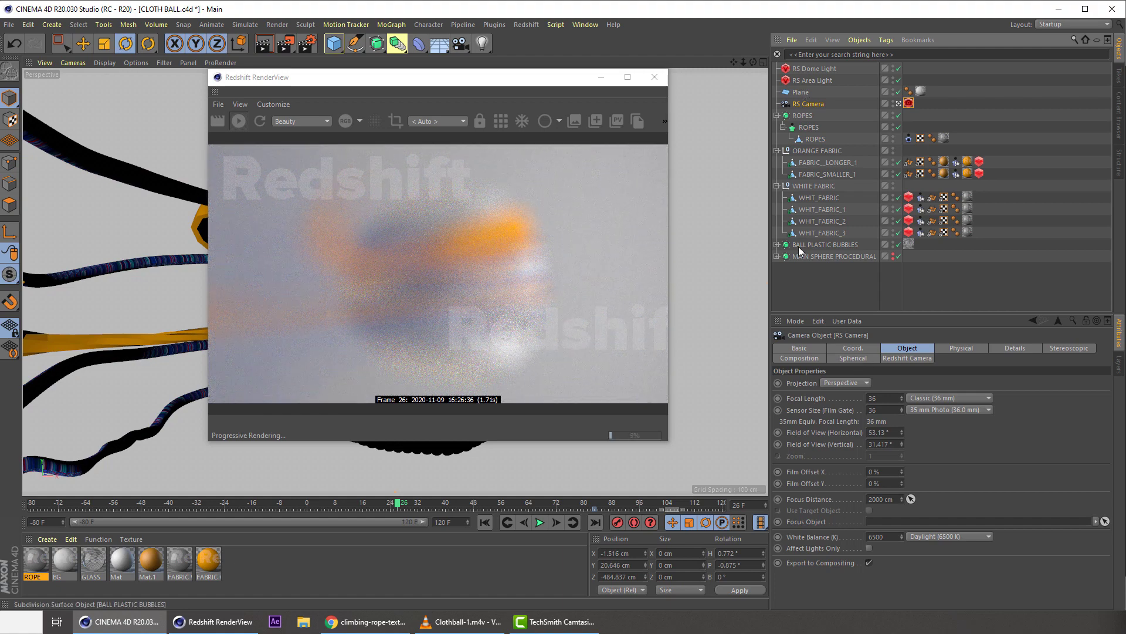
pyautogui.moveTo(942, 548); pyautogui.dragTo(911, 526)
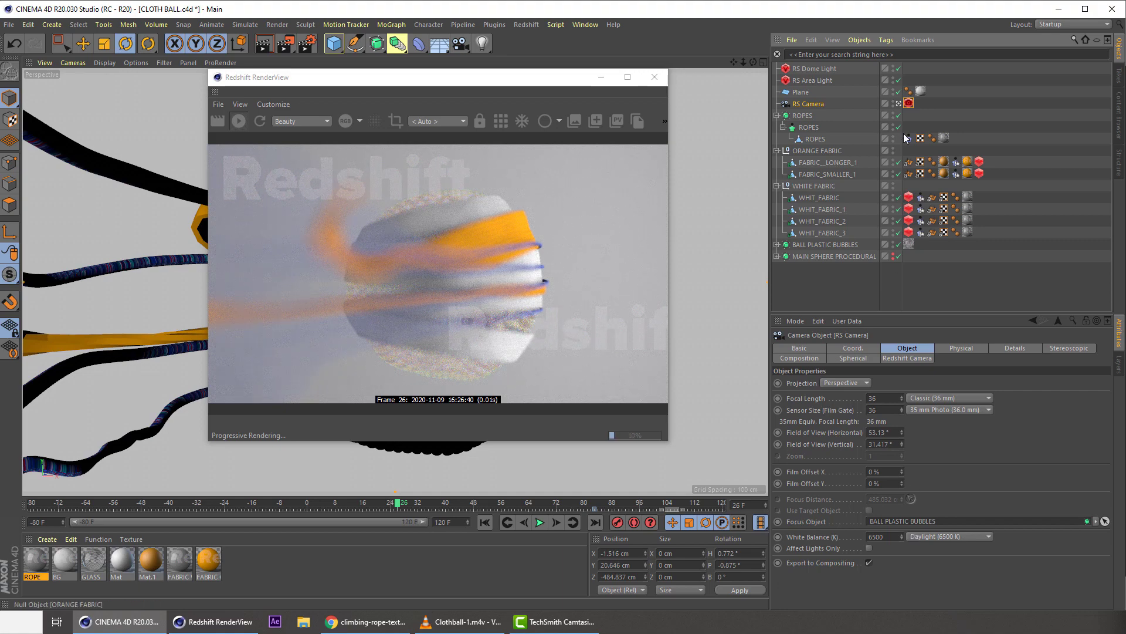
pyautogui.click(909, 104)
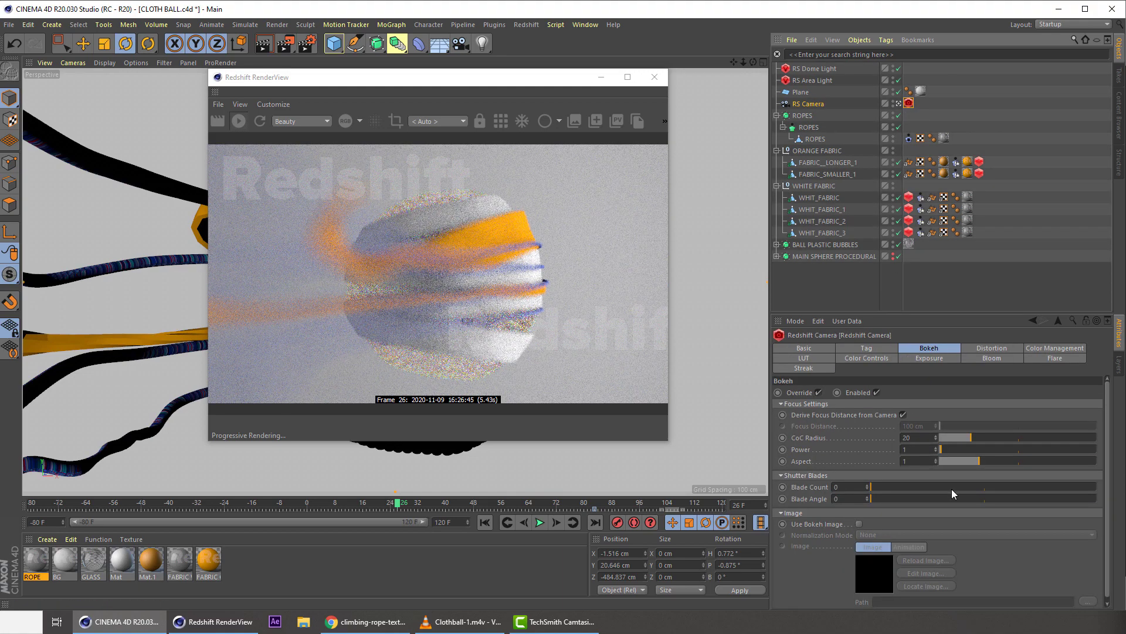
pyautogui.moveTo(916, 439); pyautogui.dragTo(876, 448)
pyautogui.write('10')
pyautogui.press('Return')
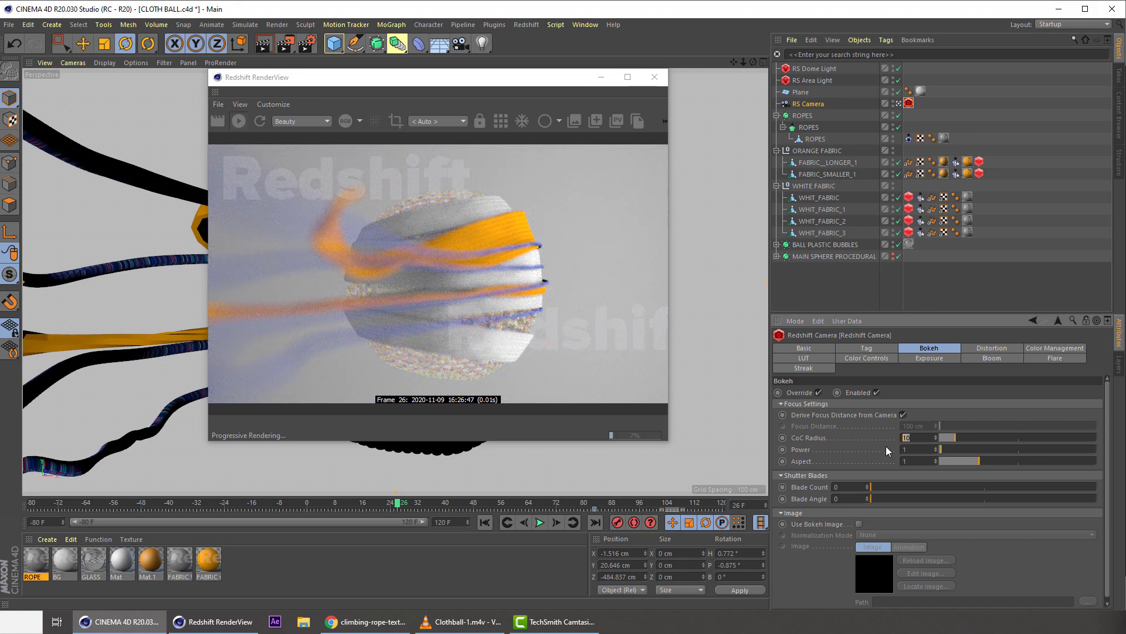
pyautogui.write('2')
pyautogui.press('Return')
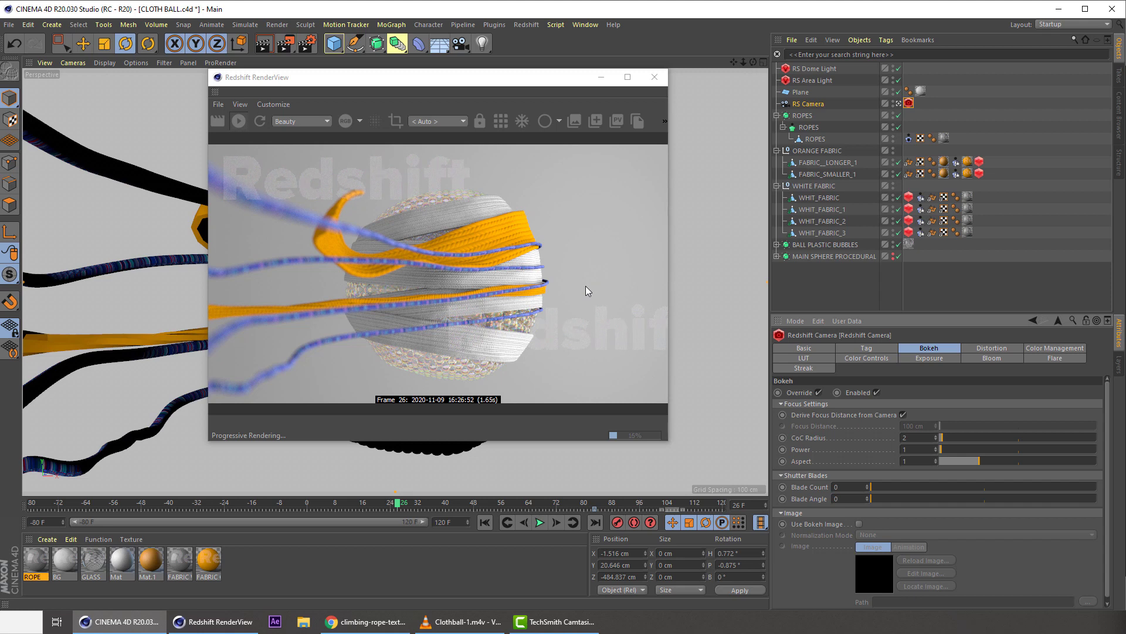
# - Close the RenderView and select the FABRIC_SMALLER_1 object in a close-up perspective view of the wrapped ropes
pyautogui.moveTo(535, 78); pyautogui.dragTo(817, 122)
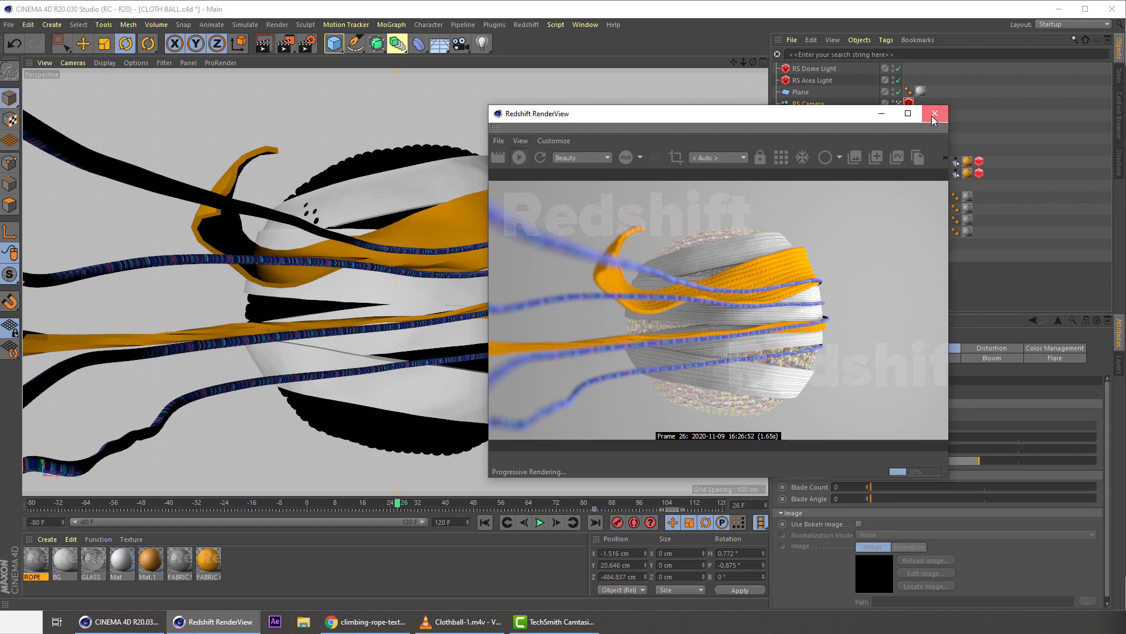
pyautogui.click(934, 115)
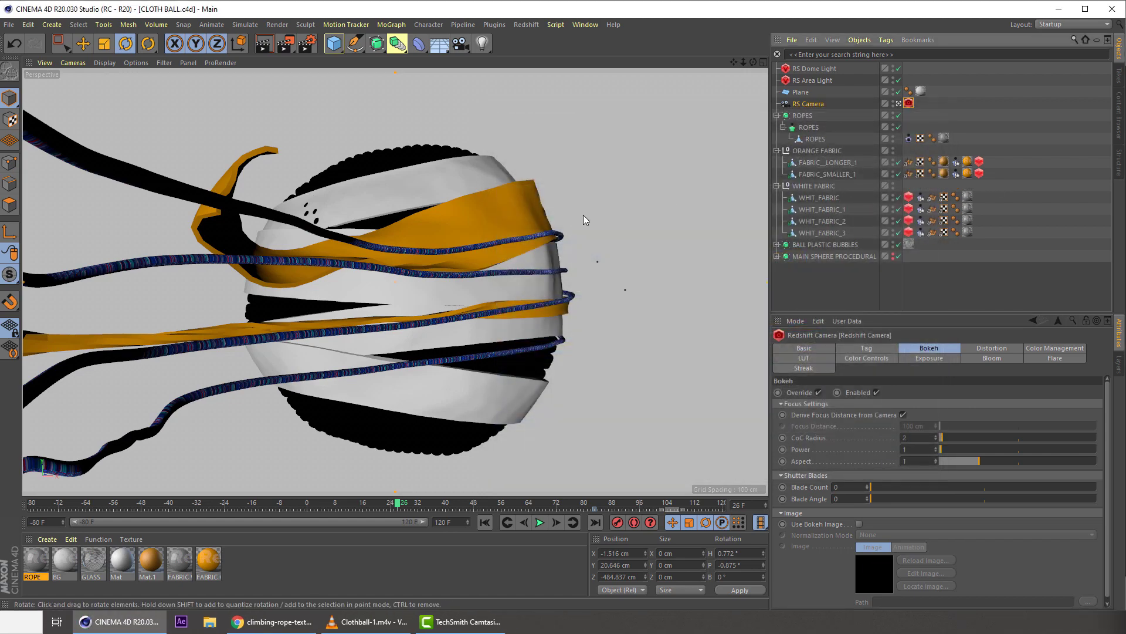
pyautogui.middleClick(470, 157)
pyautogui.middleClick(474, 170)
pyautogui.keyDown('alt'); pyautogui.moveTo(476, 180); pyautogui.dragTo(392, 129); pyautogui.keyUp('alt')
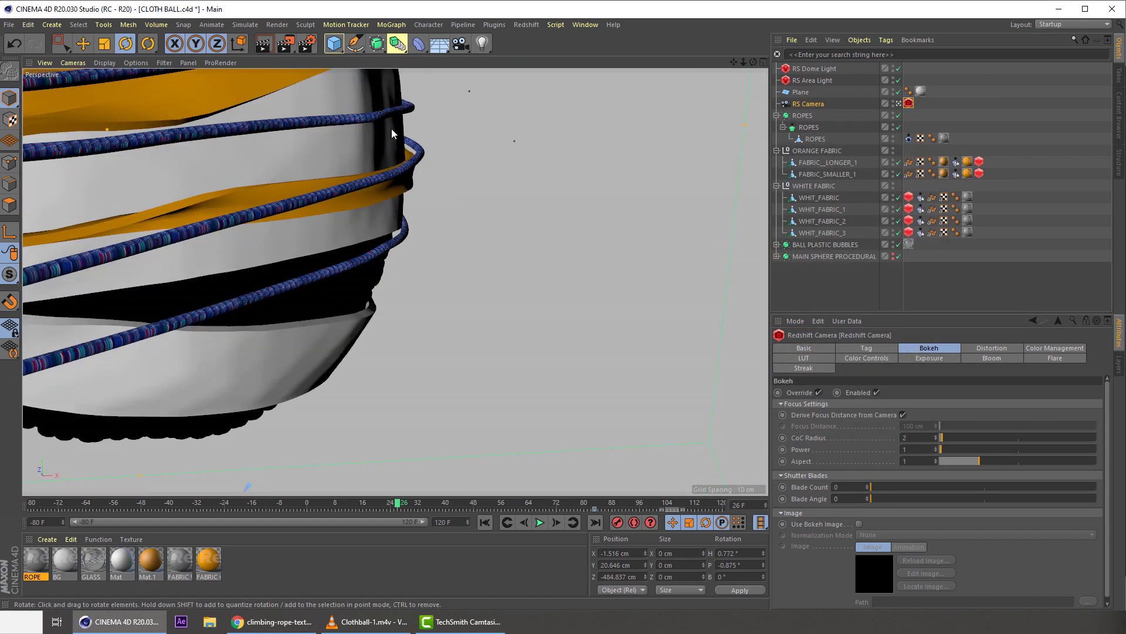
pyautogui.click(262, 129)
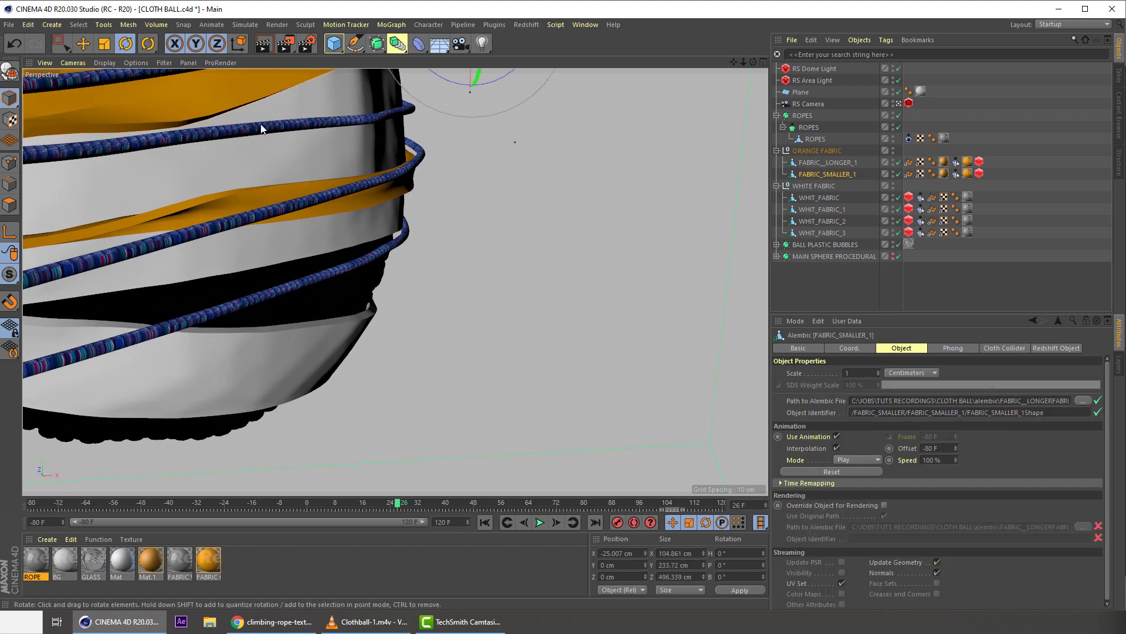
# - Frame the orange fabric band in the perspective view and start a live Redshift RenderView beside the object list
pyautogui.scroll(-10, 285, 147)
pyautogui.scroll(6, 432, 296)
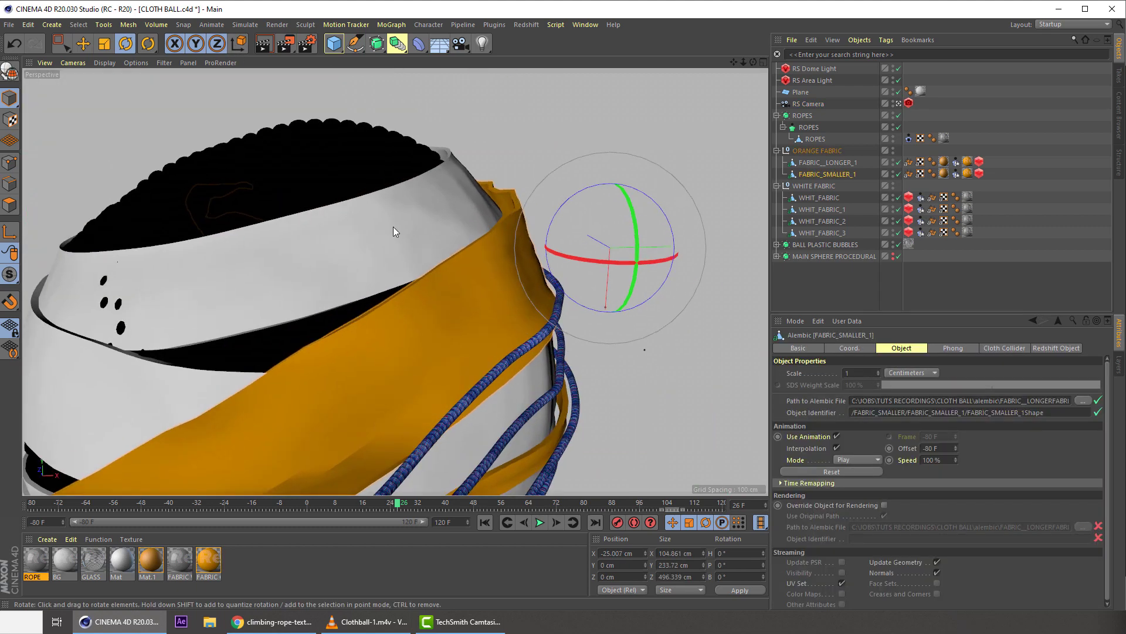
pyautogui.keyDown('alt'); pyautogui.moveTo(393, 226); pyautogui.dragTo(389, 202); pyautogui.keyUp('alt')
pyautogui.scroll(2, 389, 202)
pyautogui.click(526, 24)
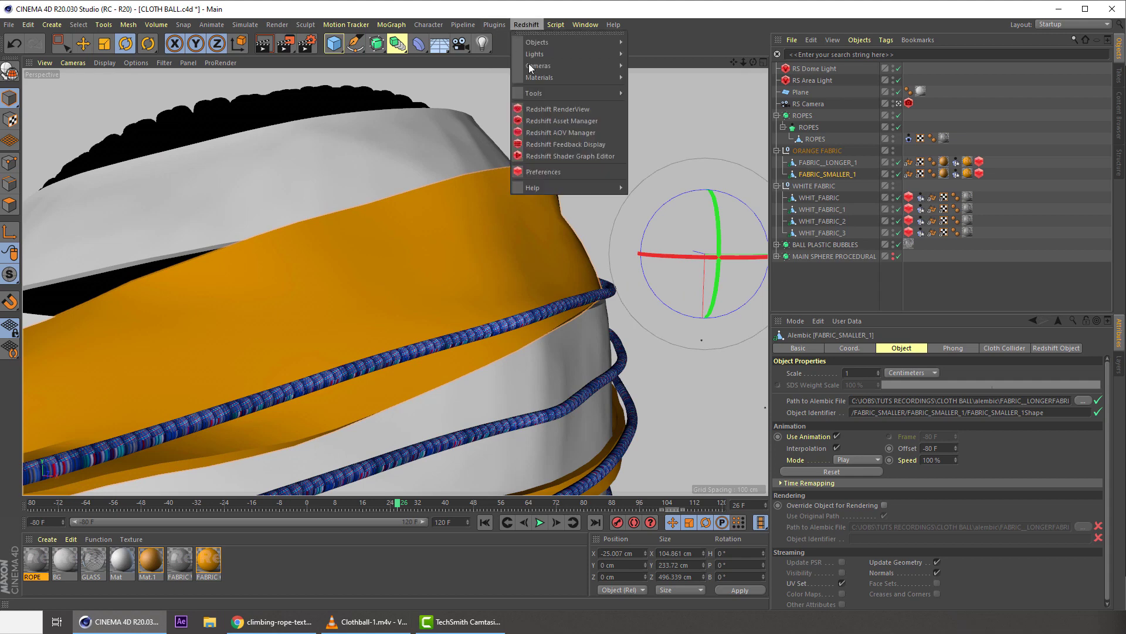
pyautogui.click(536, 106)
pyautogui.click(567, 141)
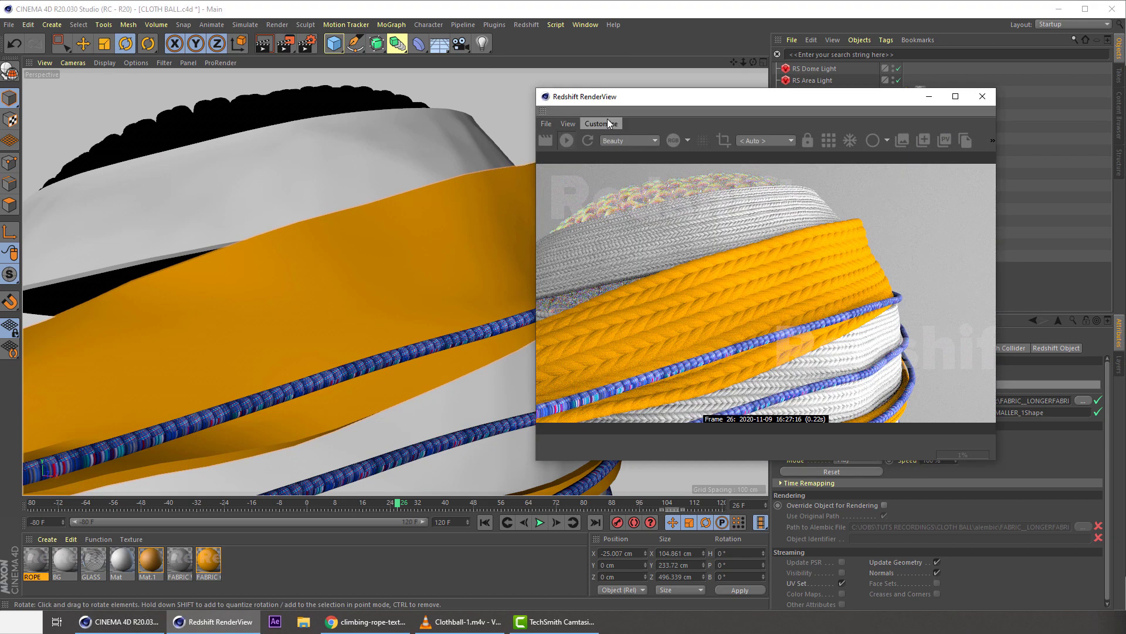
pyautogui.moveTo(546, 98); pyautogui.dragTo(191, 104)
# - Add a Hair object to FABRIC_SMALLER_1 and disable the hair dynamics
pyautogui.click(830, 175)
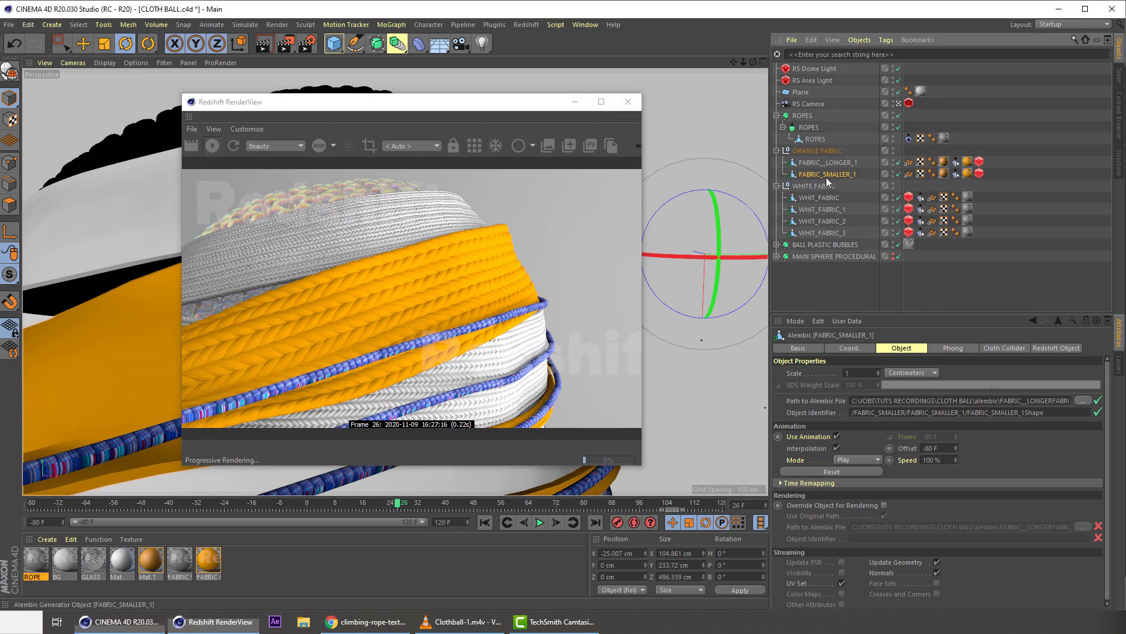
pyautogui.hotkey('shift', 'c')
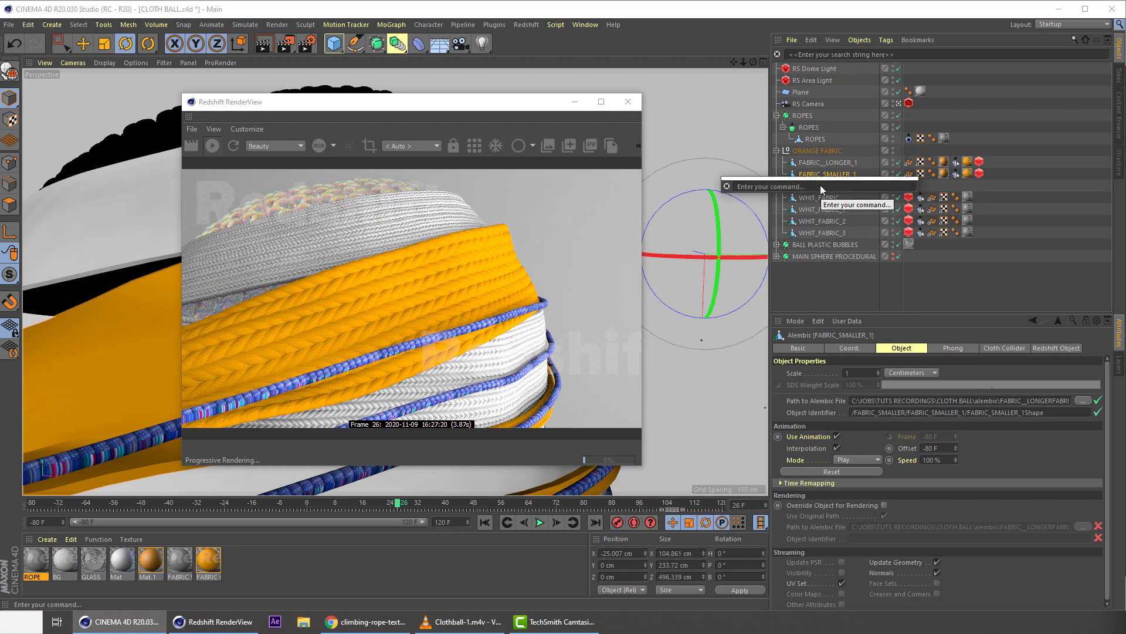
pyautogui.write('hair')
pyautogui.press('Return')
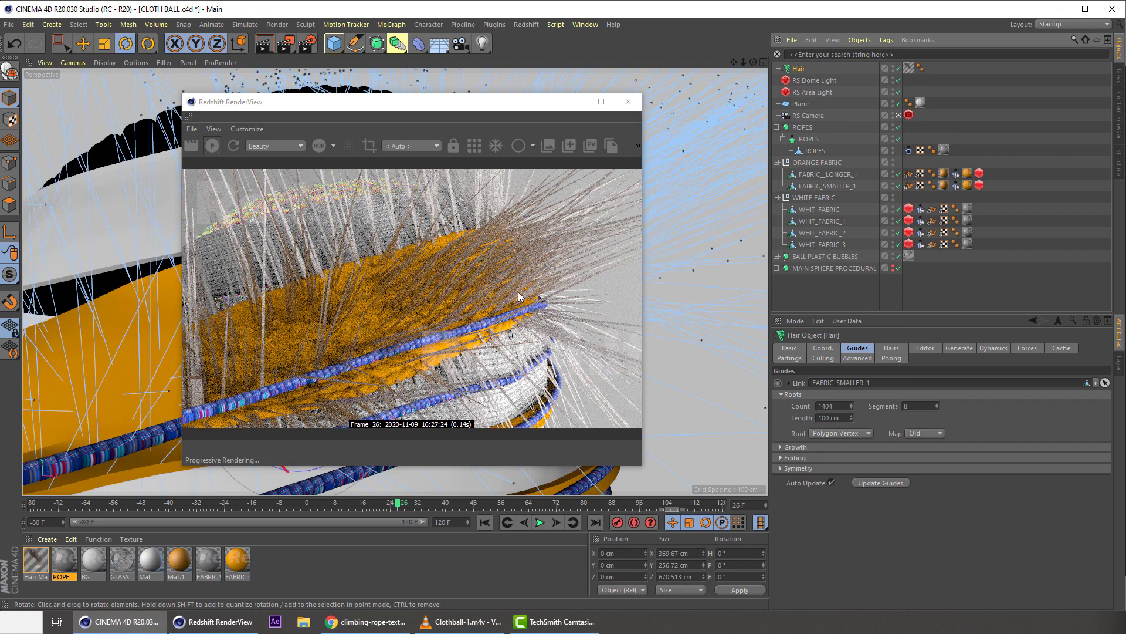
pyautogui.click(986, 351)
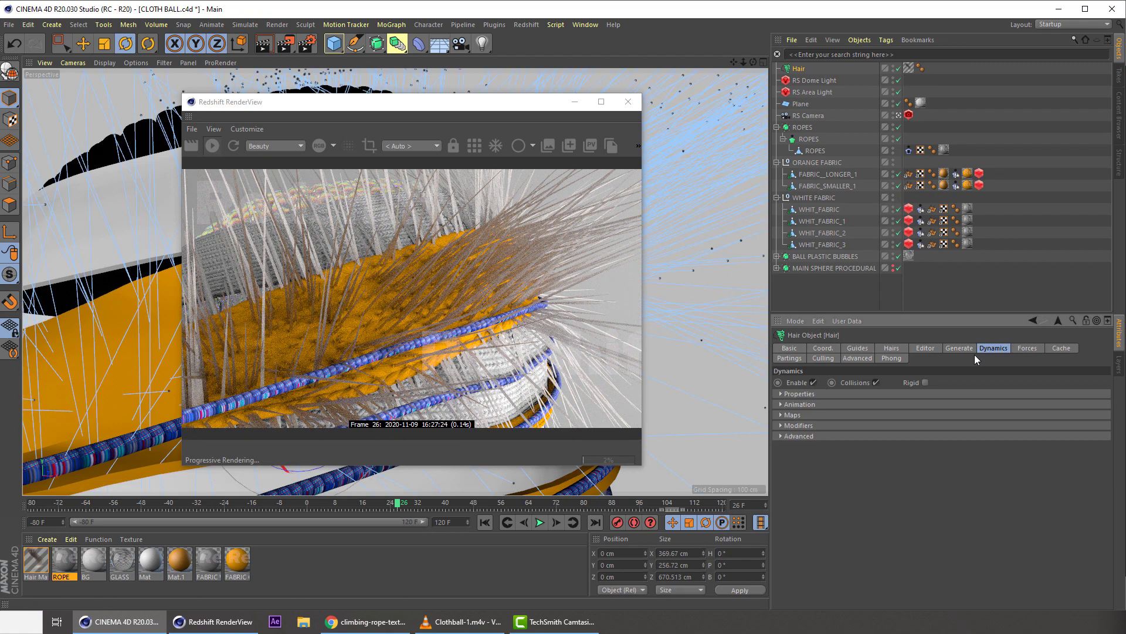
pyautogui.click(813, 382)
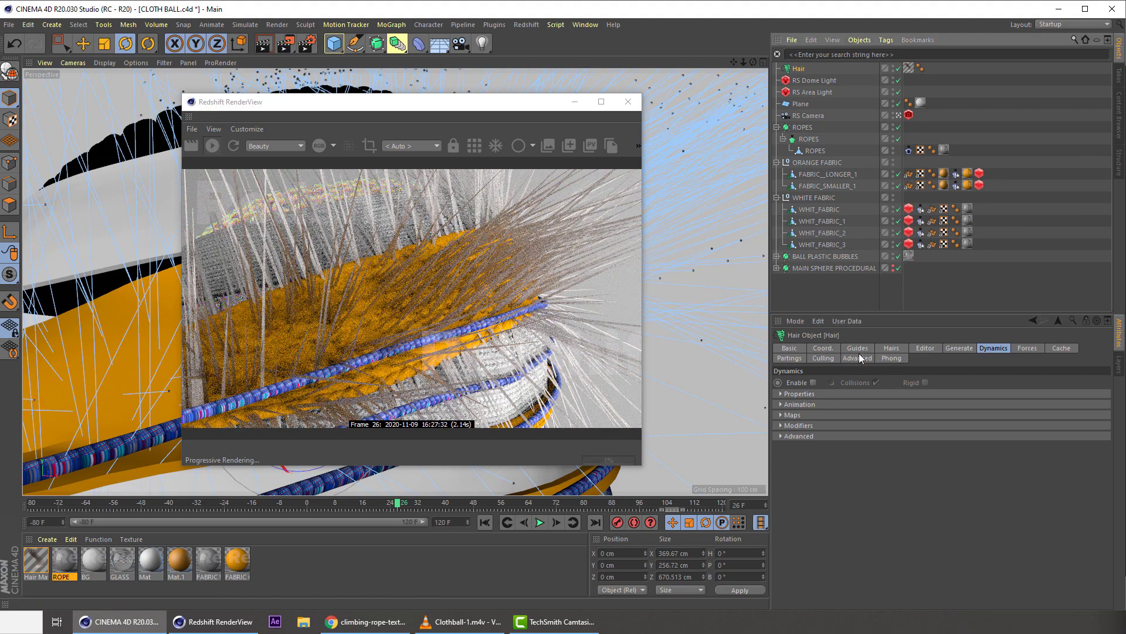
# - Try hair guide lengths of 1 cm and 10 cm on the orange fabric
pyautogui.click(892, 348)
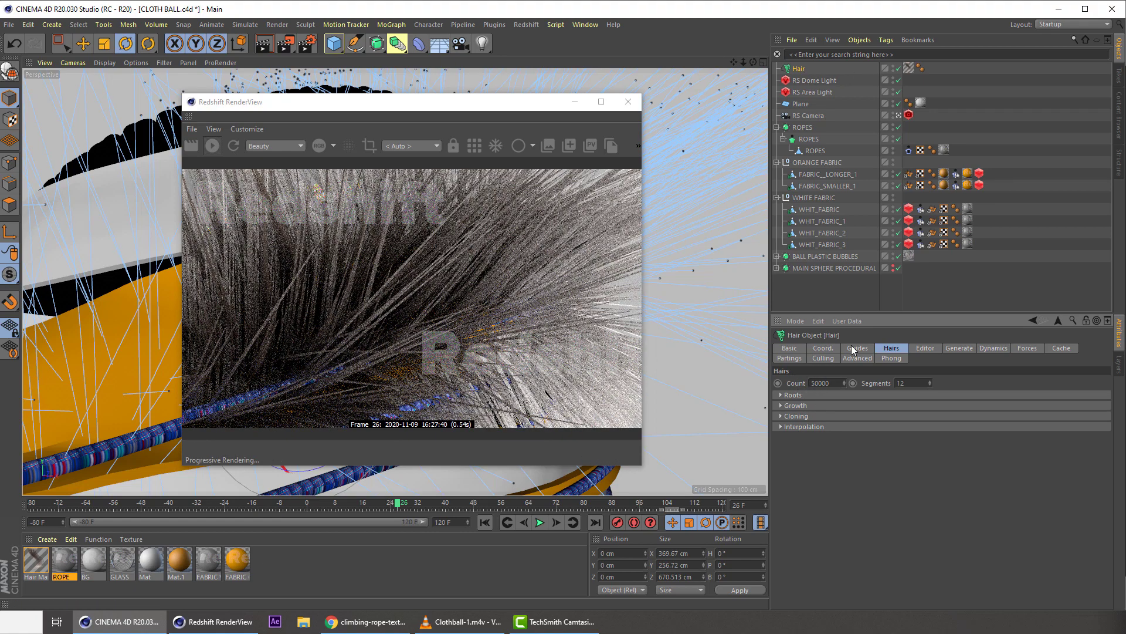
pyautogui.click(853, 349)
pyautogui.doubleClick(840, 418)
pyautogui.write('1')
pyautogui.press('Return')
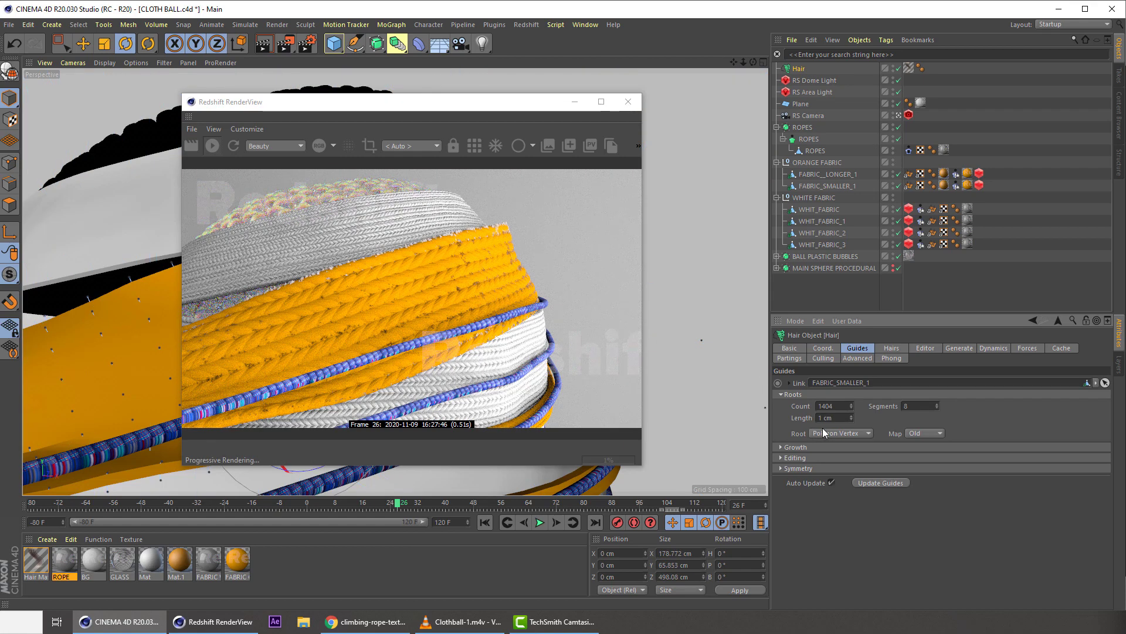
pyautogui.moveTo(833, 419); pyautogui.dragTo(807, 424)
pyautogui.write('2')
pyautogui.press('Return')
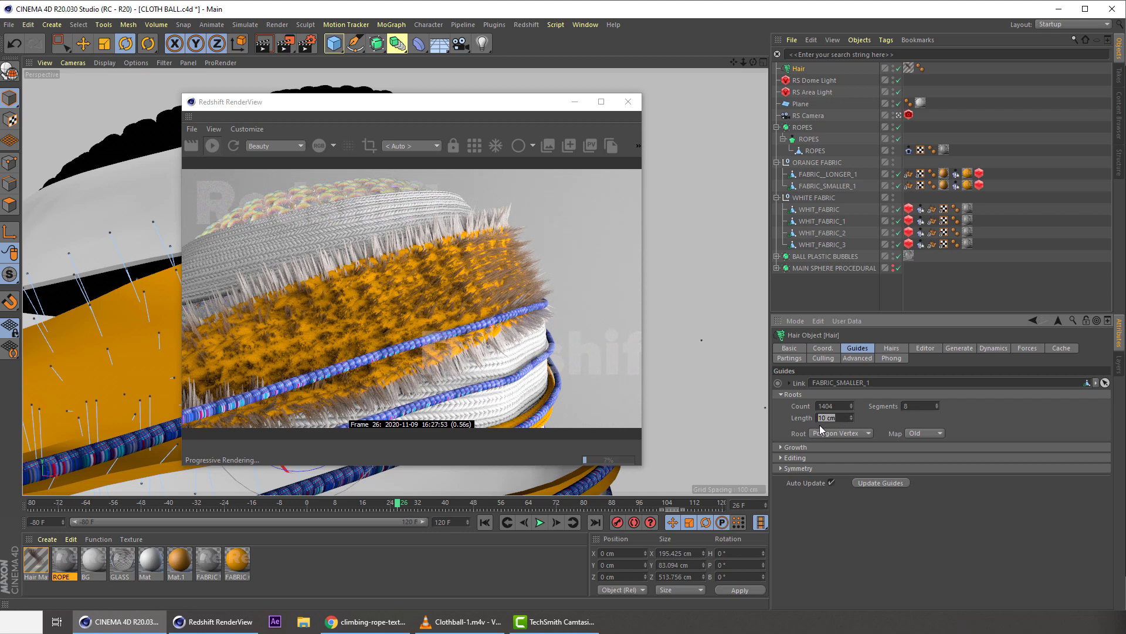
# - Set the hair guides' Root to Polygon Area and their length to 5 cm
pyautogui.click(858, 348)
pyautogui.click(892, 349)
pyautogui.click(858, 348)
pyautogui.click(838, 434)
pyautogui.click(839, 456)
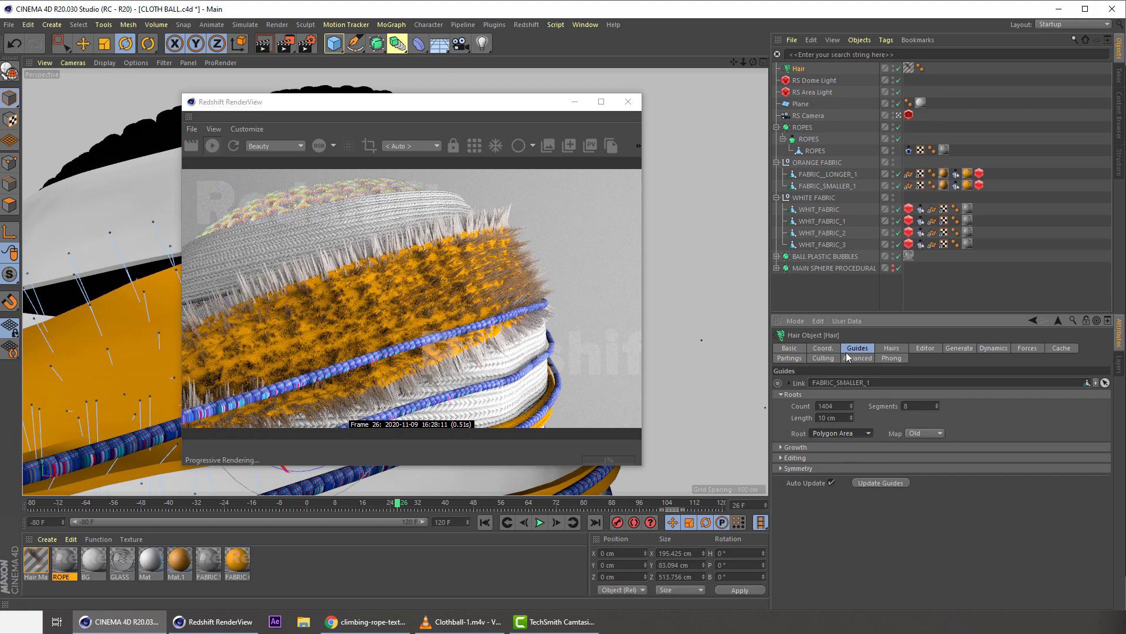
pyautogui.click(882, 351)
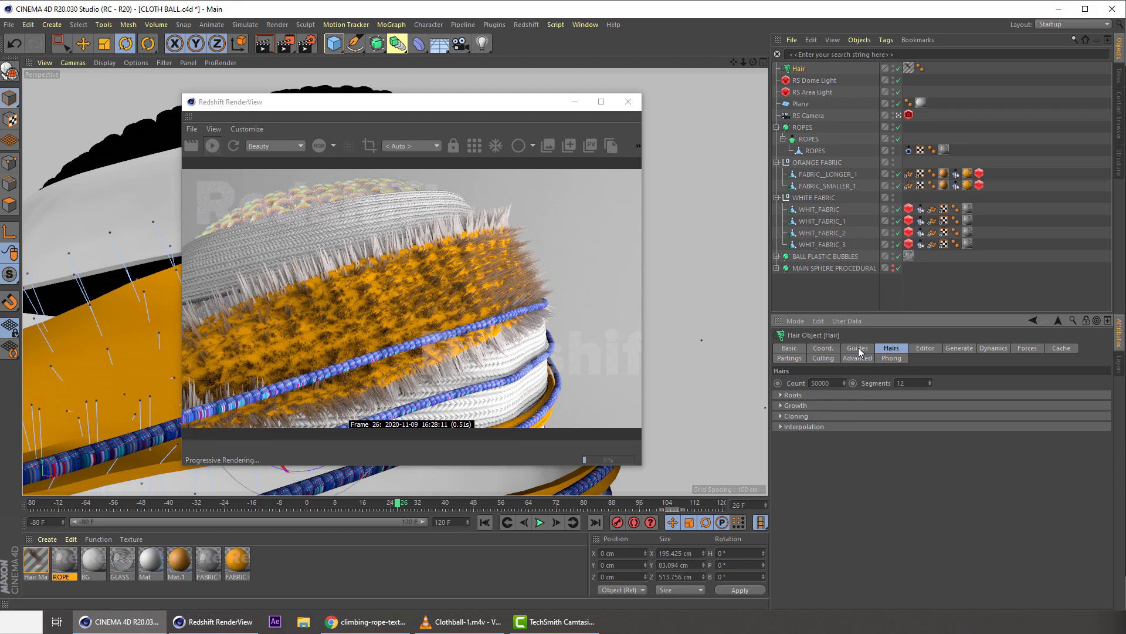
pyautogui.click(857, 349)
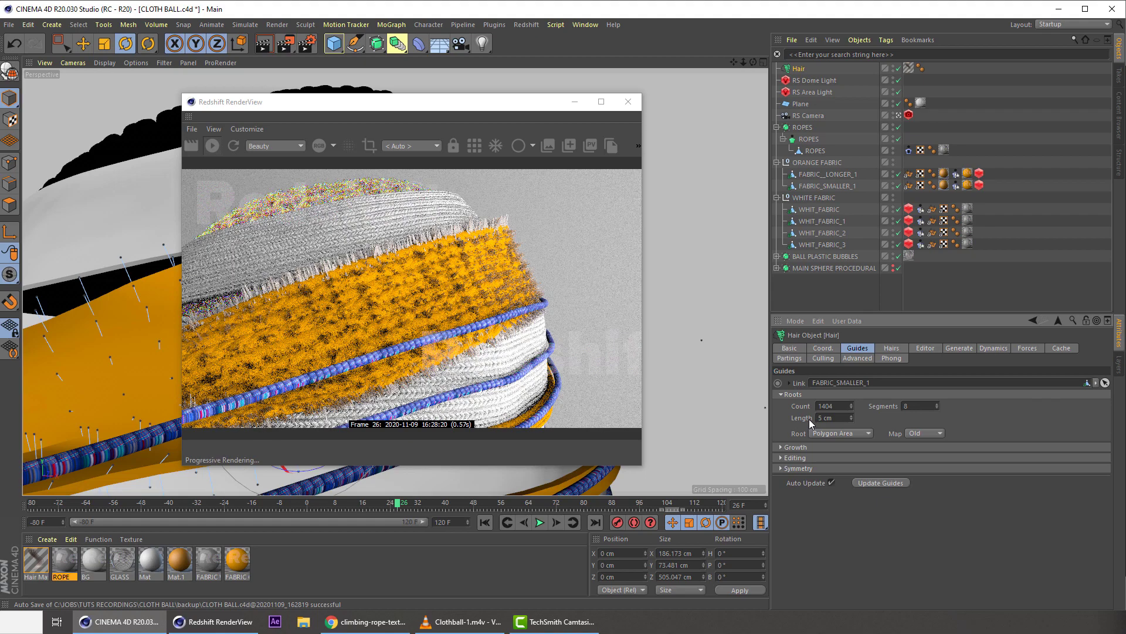
# - Enable Frizz, Kink and Bend in the hair material
pyautogui.doubleClick(35, 560)
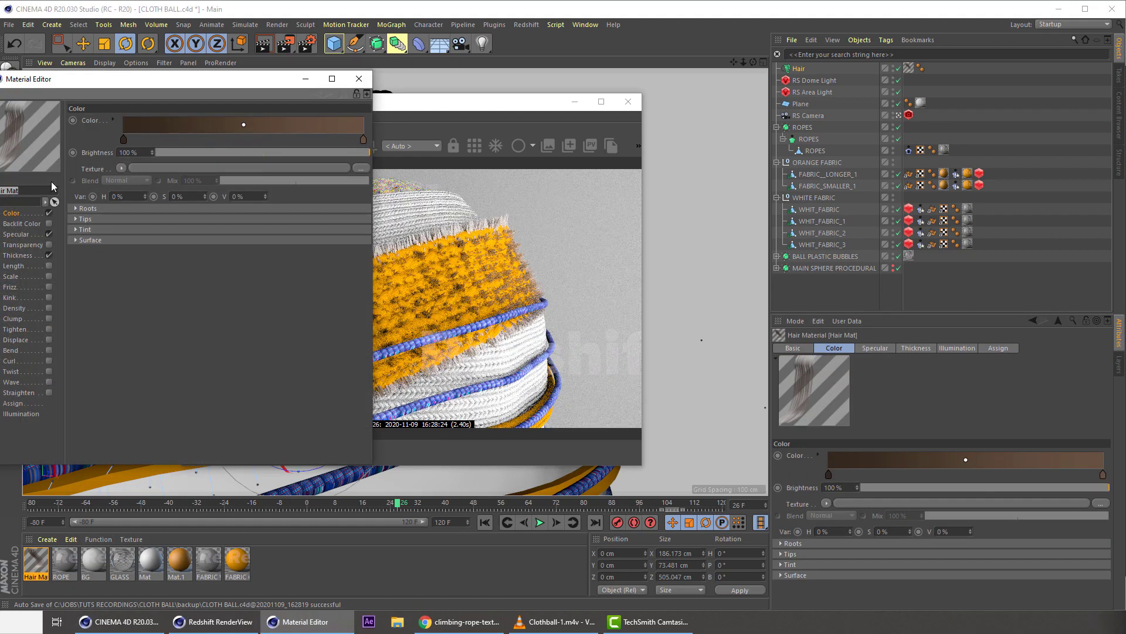
pyautogui.click(48, 288)
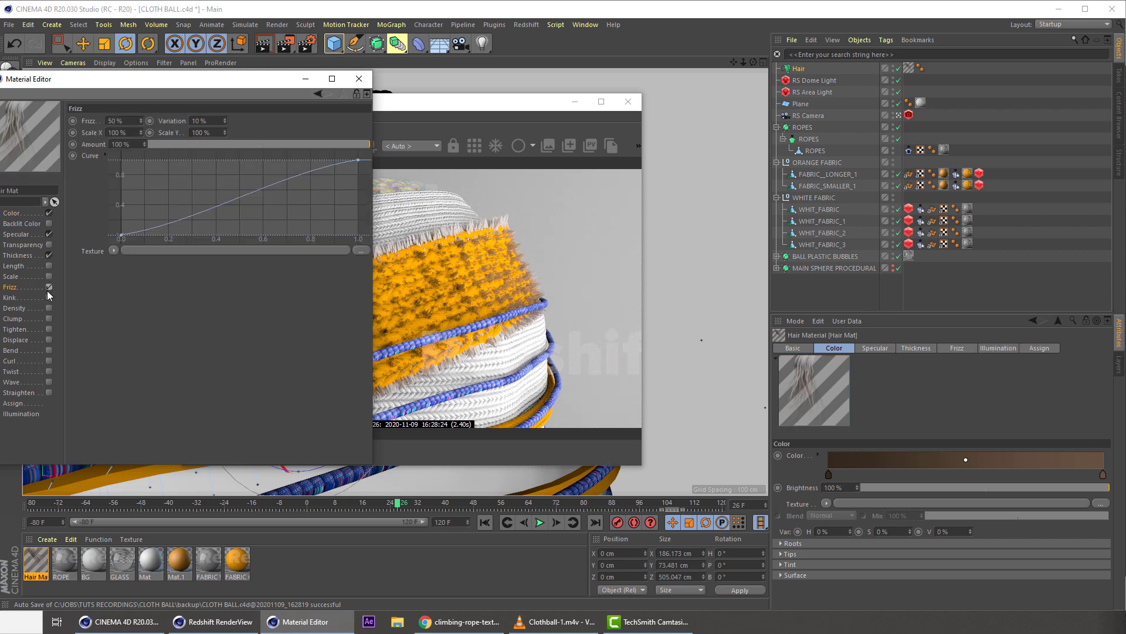
pyautogui.click(48, 299)
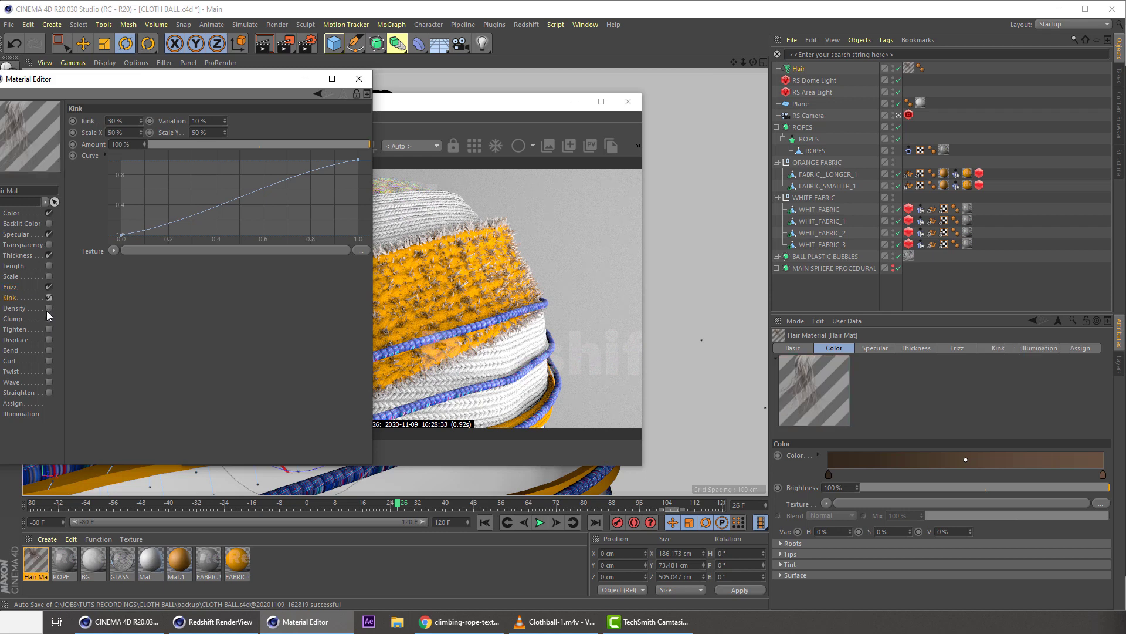
pyautogui.click(47, 349)
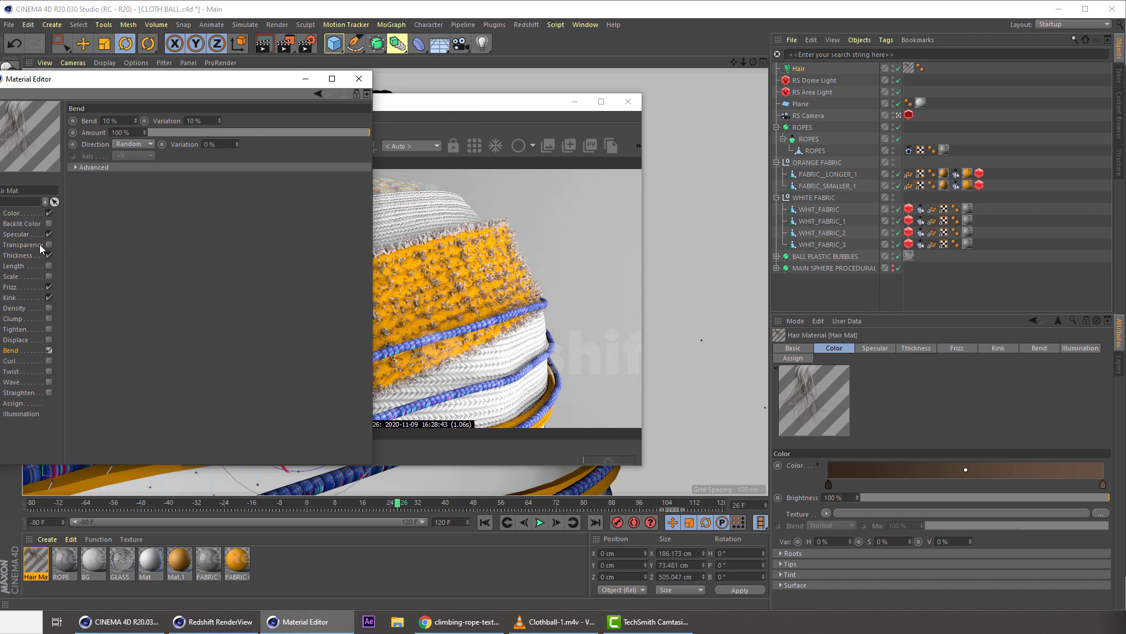
# - Set the hair material's root thickness to 0.2 cm, close the Material Editor and reposition the RenderView
pyautogui.click(19, 257)
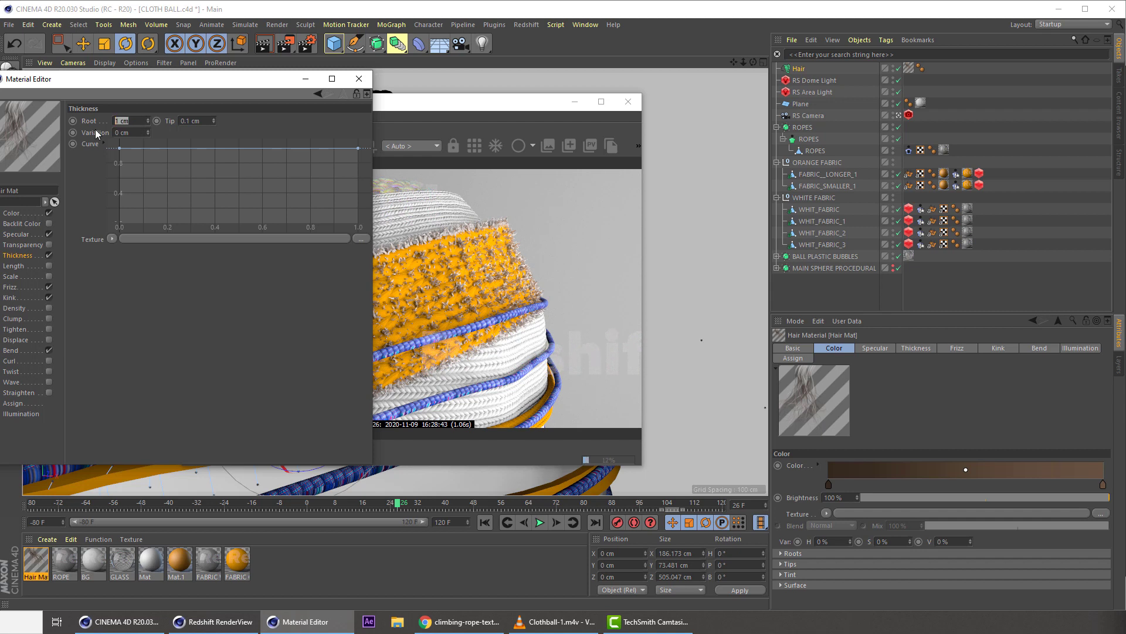
pyautogui.write('0.2')
pyautogui.press('Return')
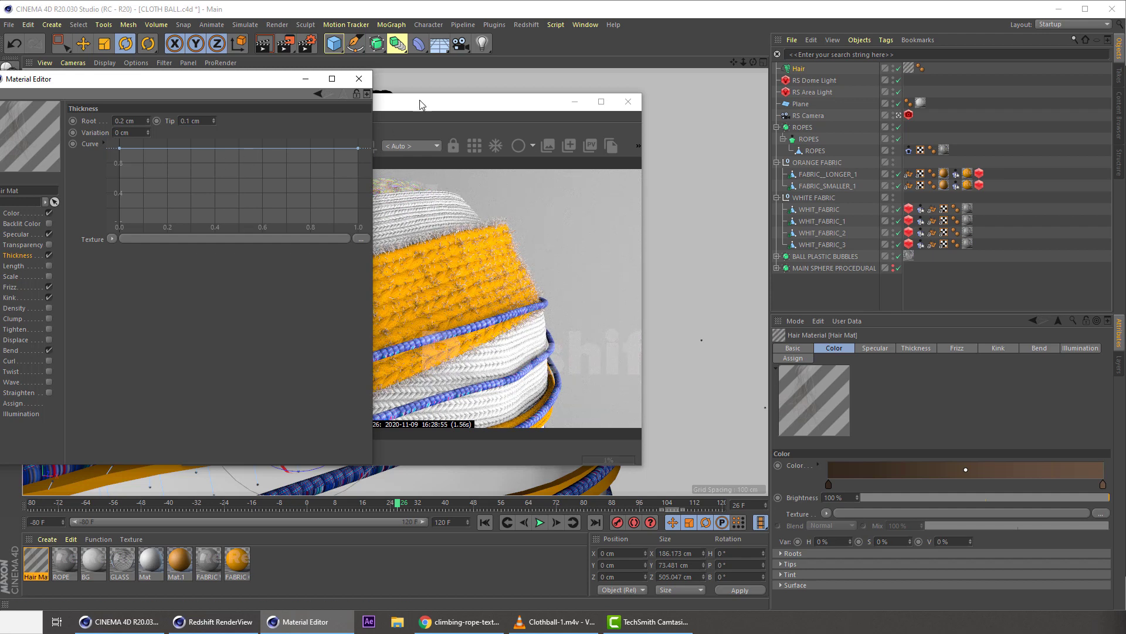
pyautogui.moveTo(420, 105); pyautogui.dragTo(583, 121)
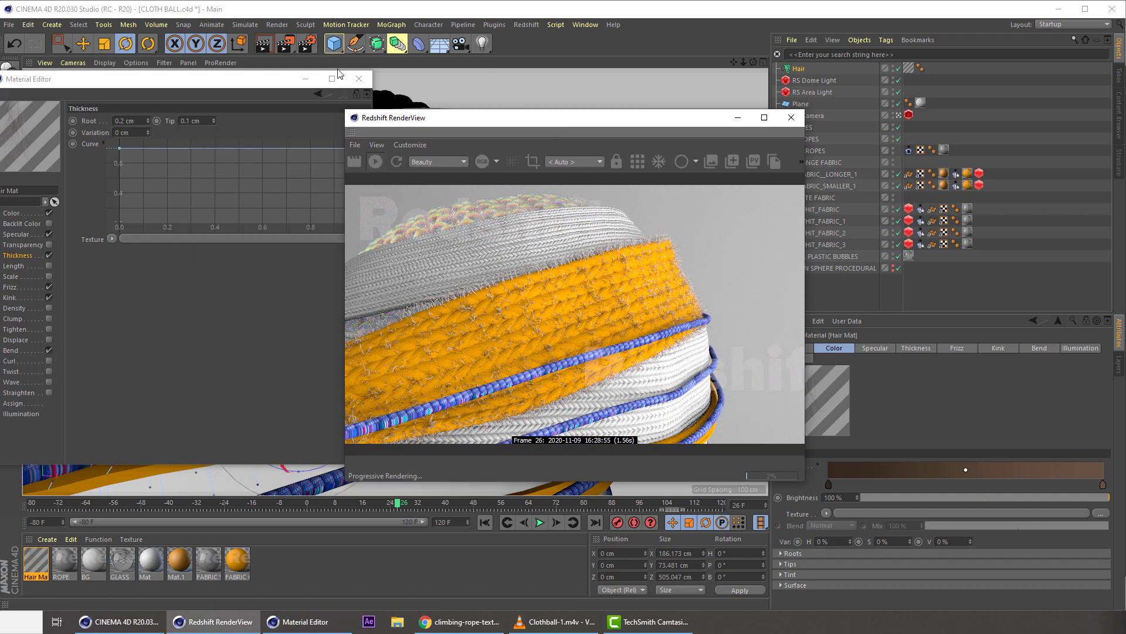
pyautogui.click(359, 78)
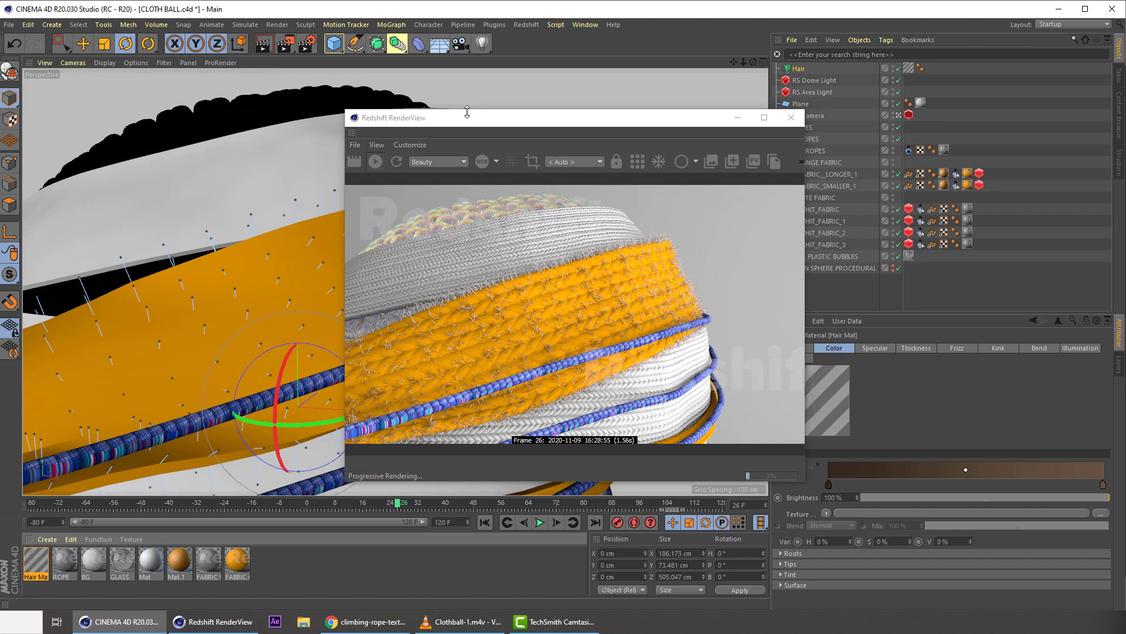
pyautogui.moveTo(467, 112); pyautogui.dragTo(300, 97)
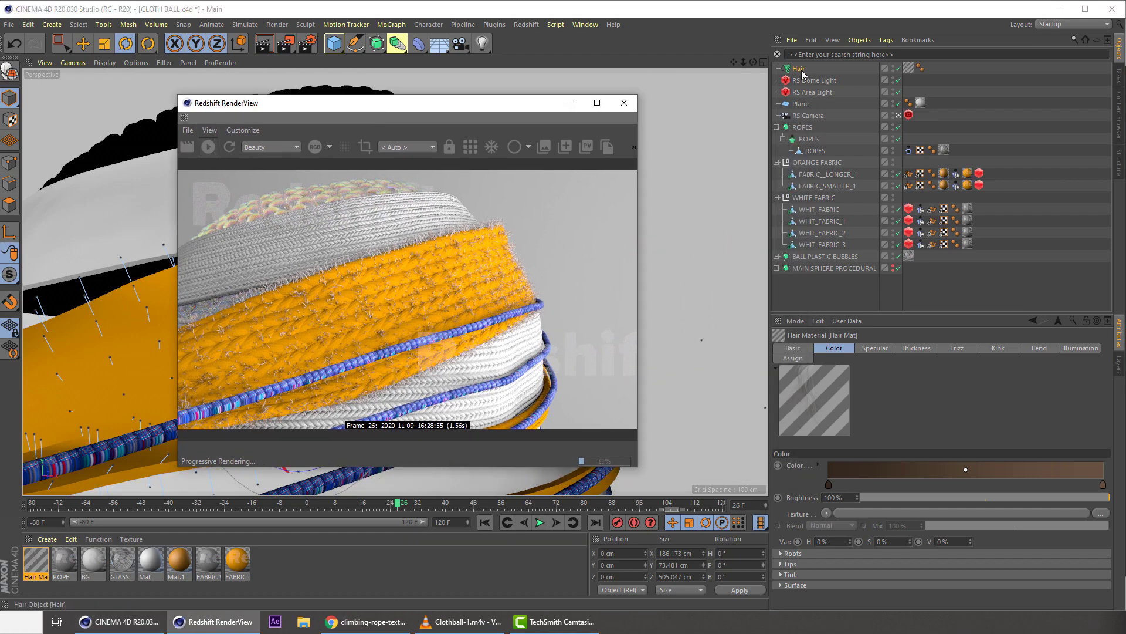
# - Set the Hair object's hair count to 150000
pyautogui.click(800, 69)
pyautogui.click(892, 348)
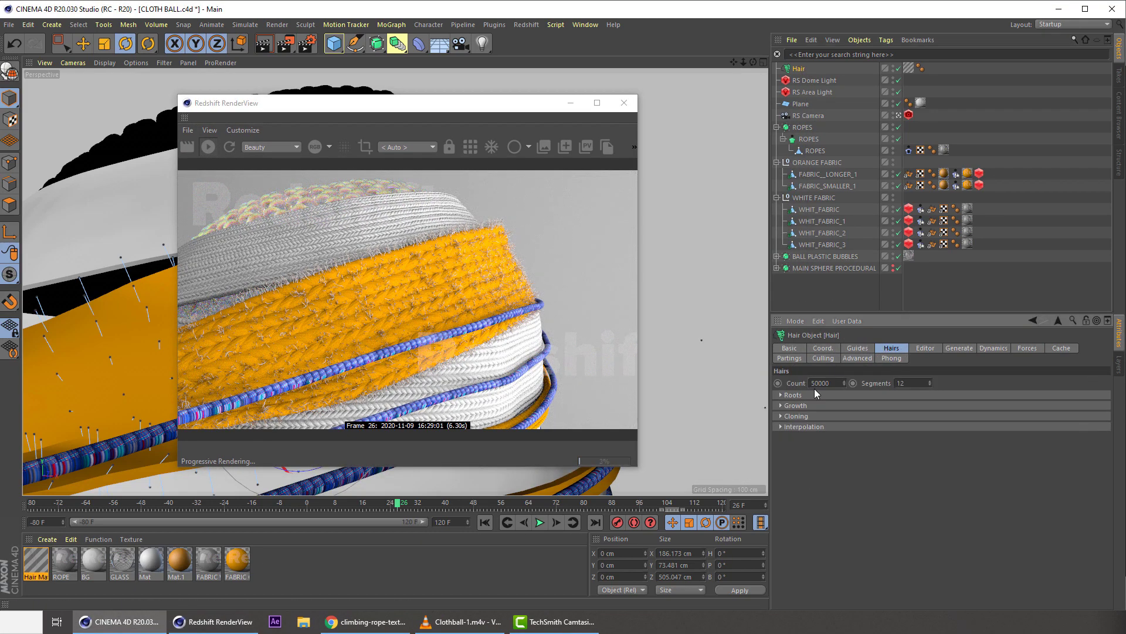
pyautogui.moveTo(816, 385); pyautogui.dragTo(802, 393)
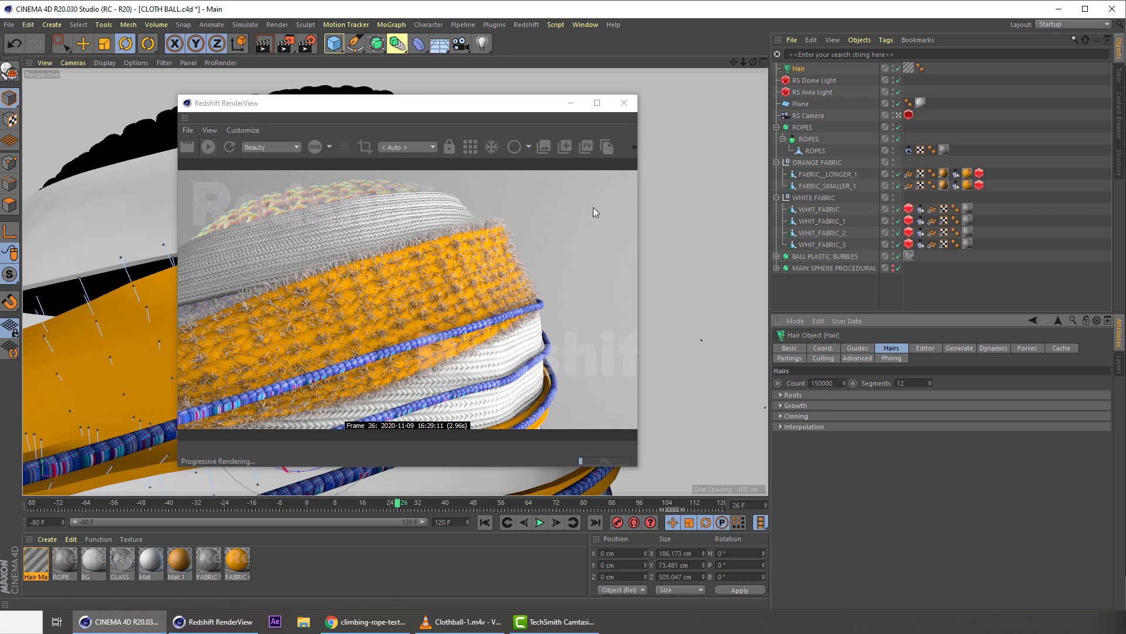
# - Try Polygon Center as the hair guides' Root and return it to Polygon Area
pyautogui.click(863, 351)
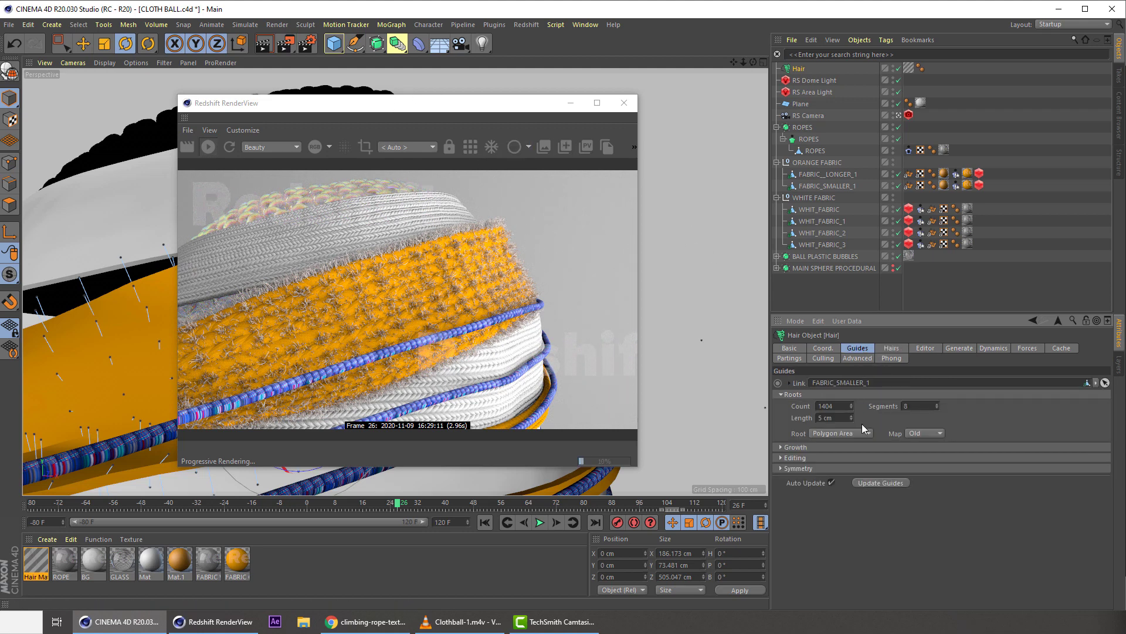
pyautogui.click(837, 433)
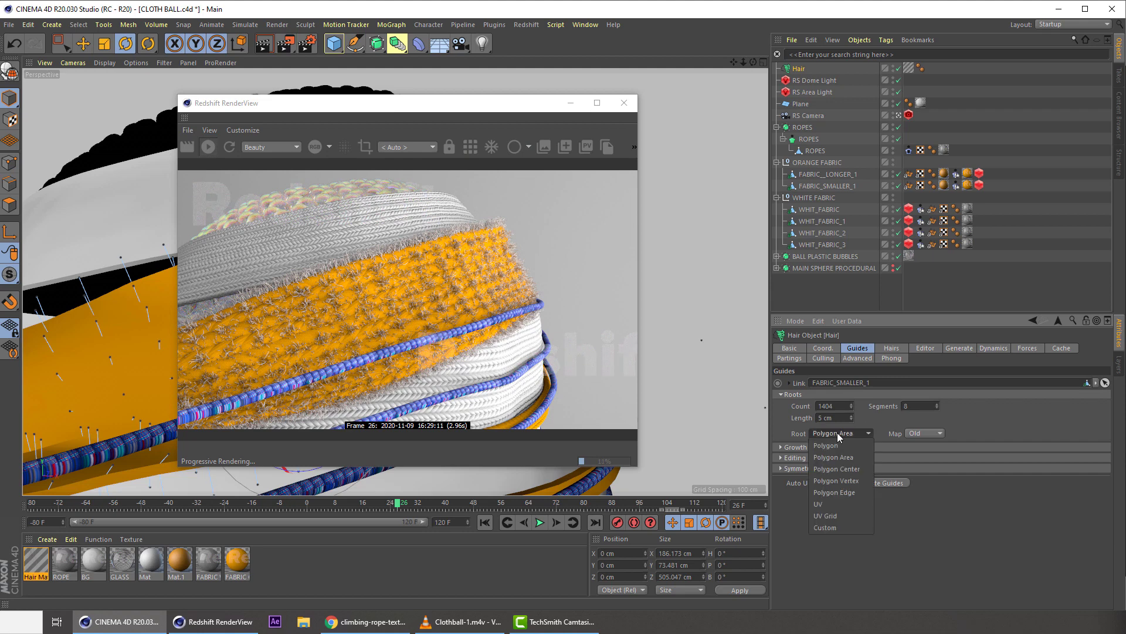
pyautogui.click(821, 470)
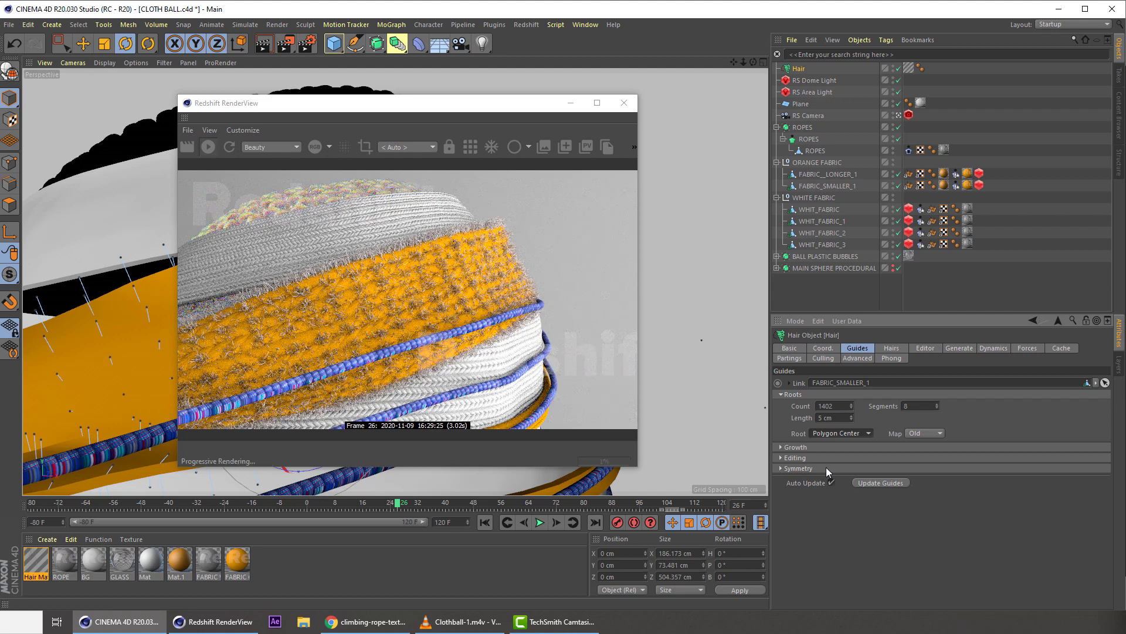
pyautogui.click(836, 434)
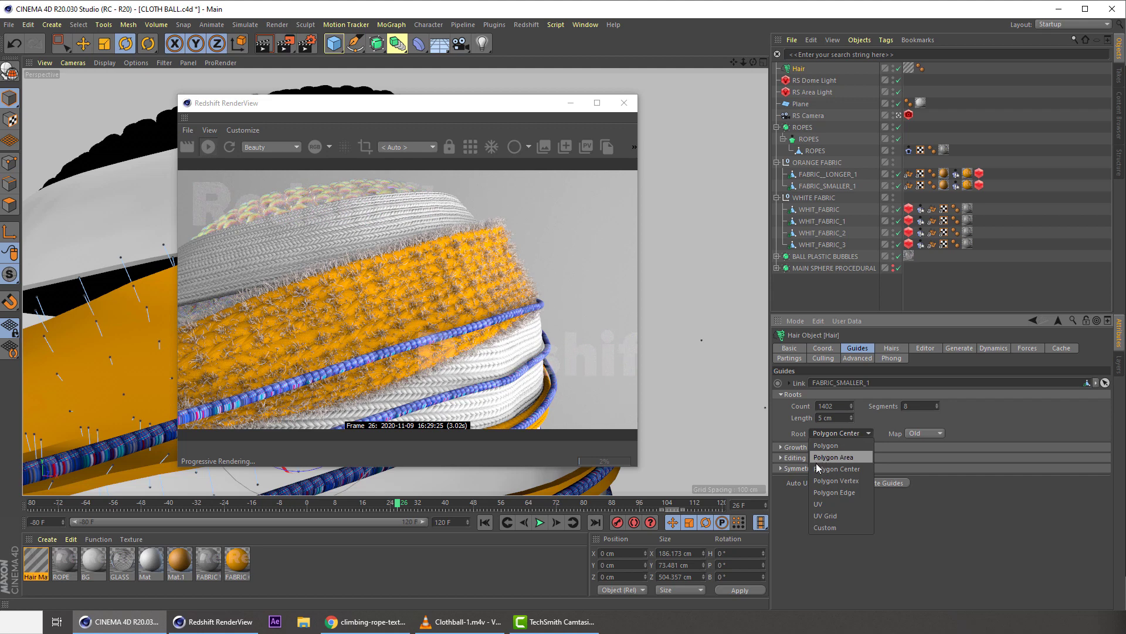
pyautogui.click(820, 459)
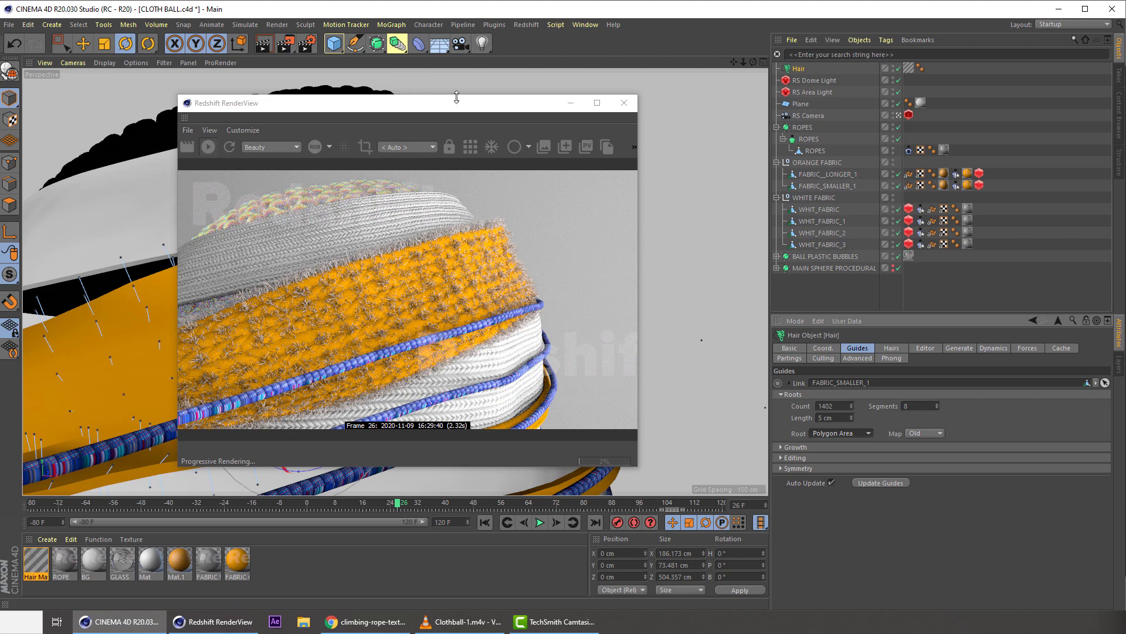
# - Shorten the hair guides to a length of 3 cm
pyautogui.moveTo(423, 109); pyautogui.dragTo(426, 108)
pyautogui.doubleClick(833, 417)
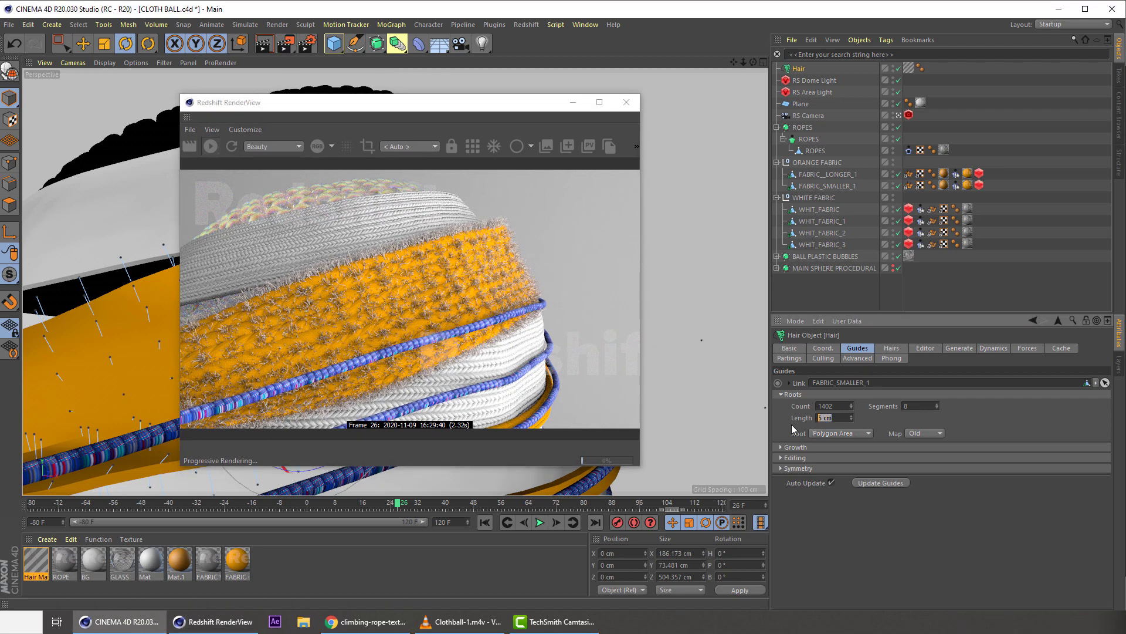
pyautogui.write('3')
pyautogui.press('Return')
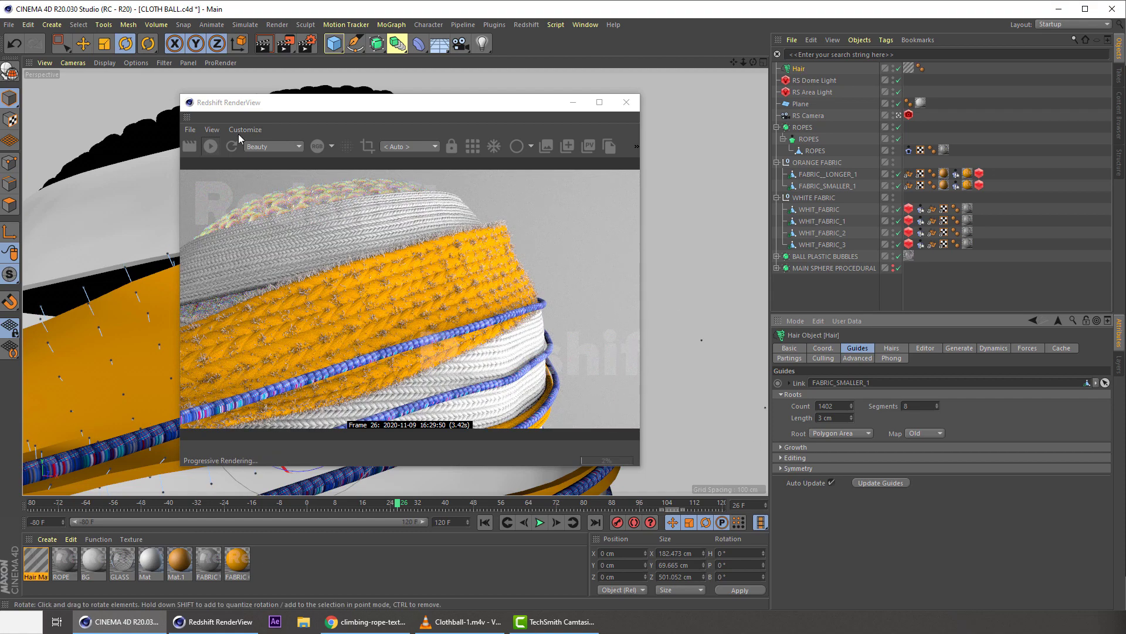
# - Turn off Frizz, Kink and Bend in the Hair Mat material and close the RenderView and Material Editor
pyautogui.moveTo(264, 103); pyautogui.dragTo(590, 92)
pyautogui.scroll(6, 247, 267)
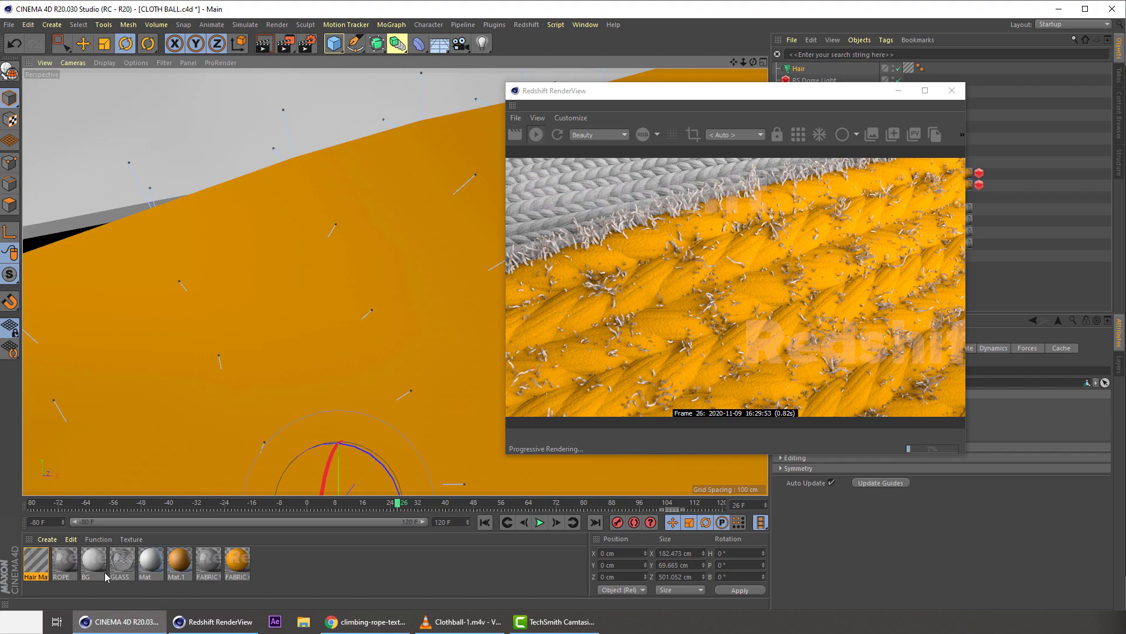
pyautogui.doubleClick(41, 568)
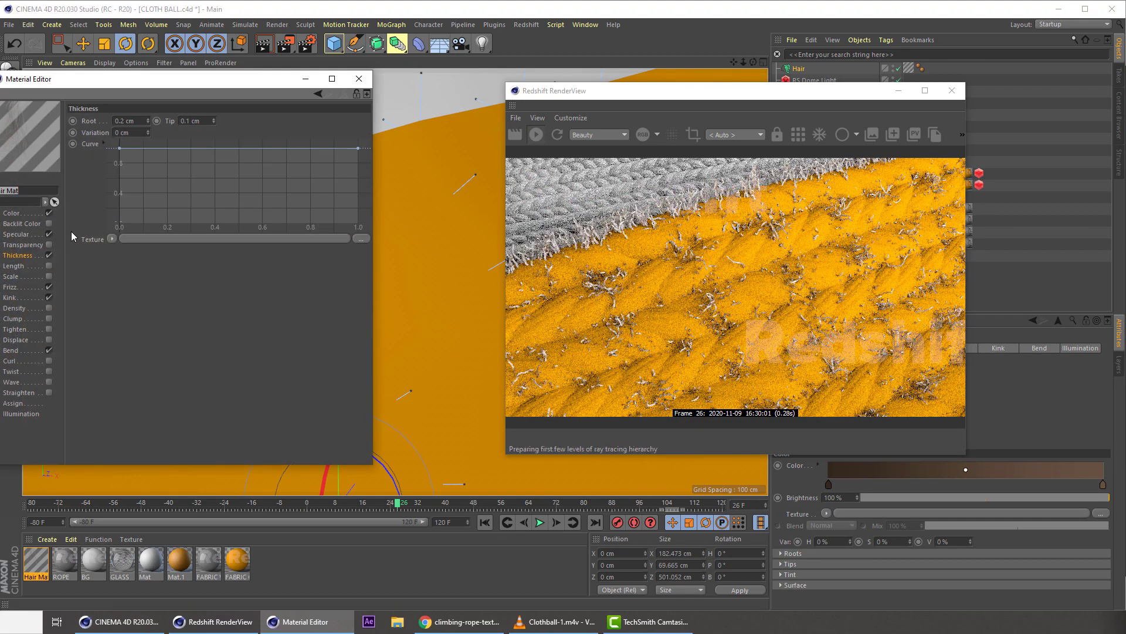
pyautogui.click(49, 298)
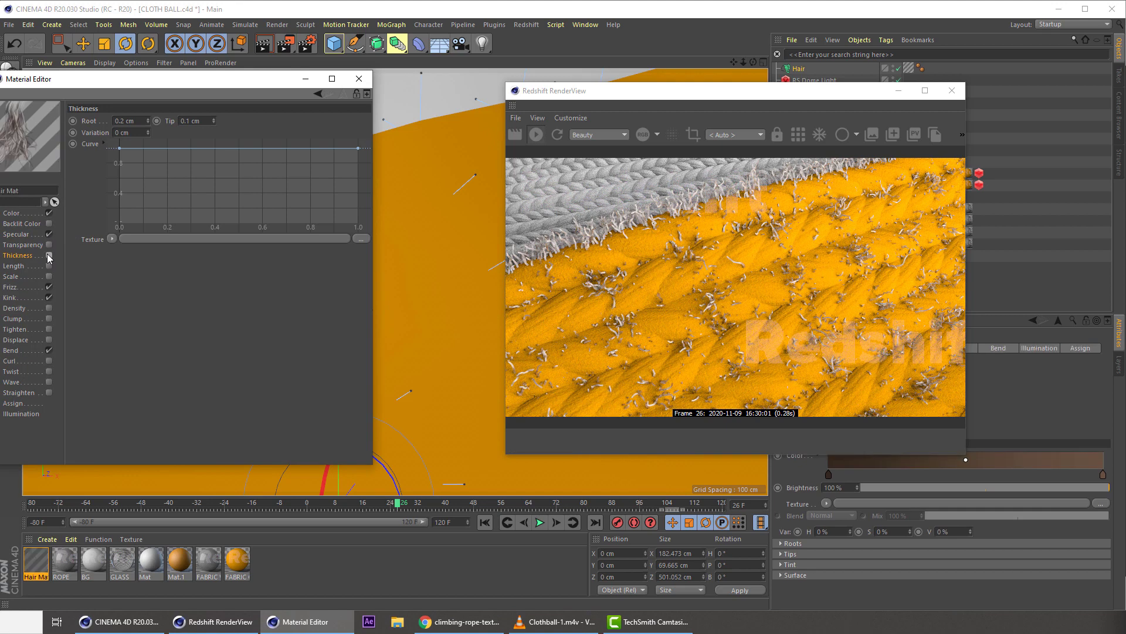
pyautogui.click(44, 303)
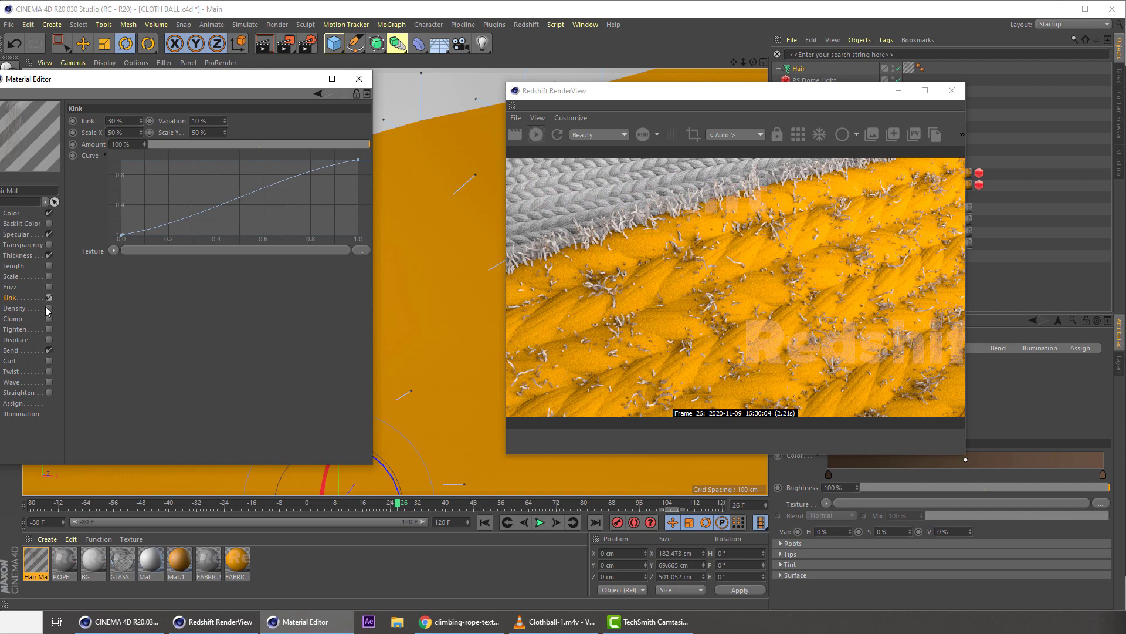
pyautogui.click(47, 351)
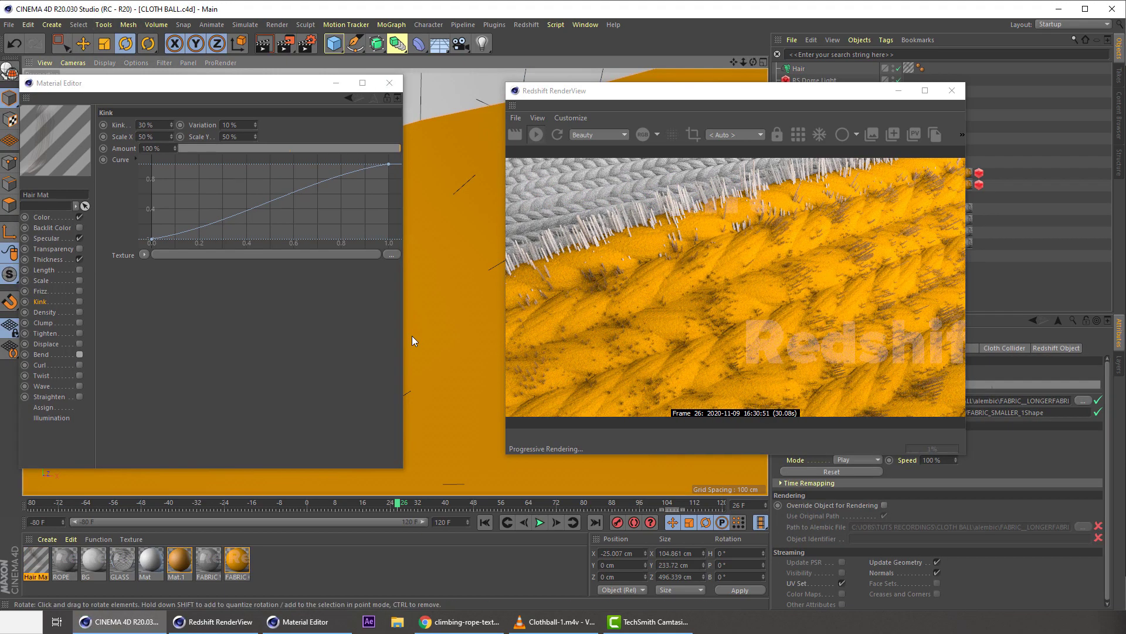
pyautogui.moveTo(671, 95); pyautogui.dragTo(355, 113)
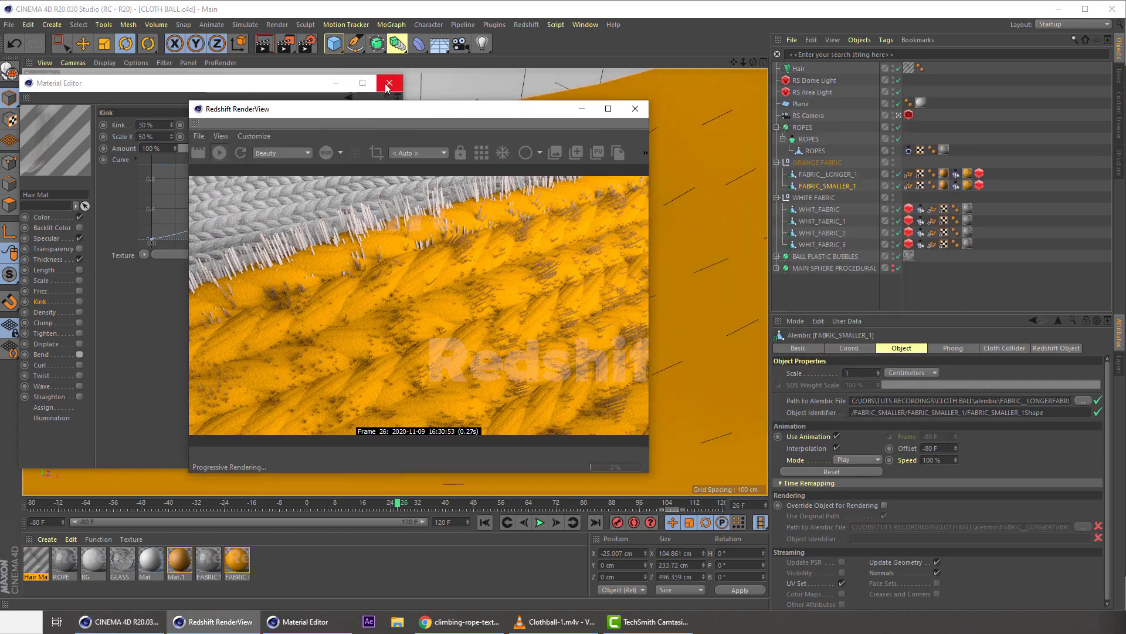
pyautogui.click(635, 108)
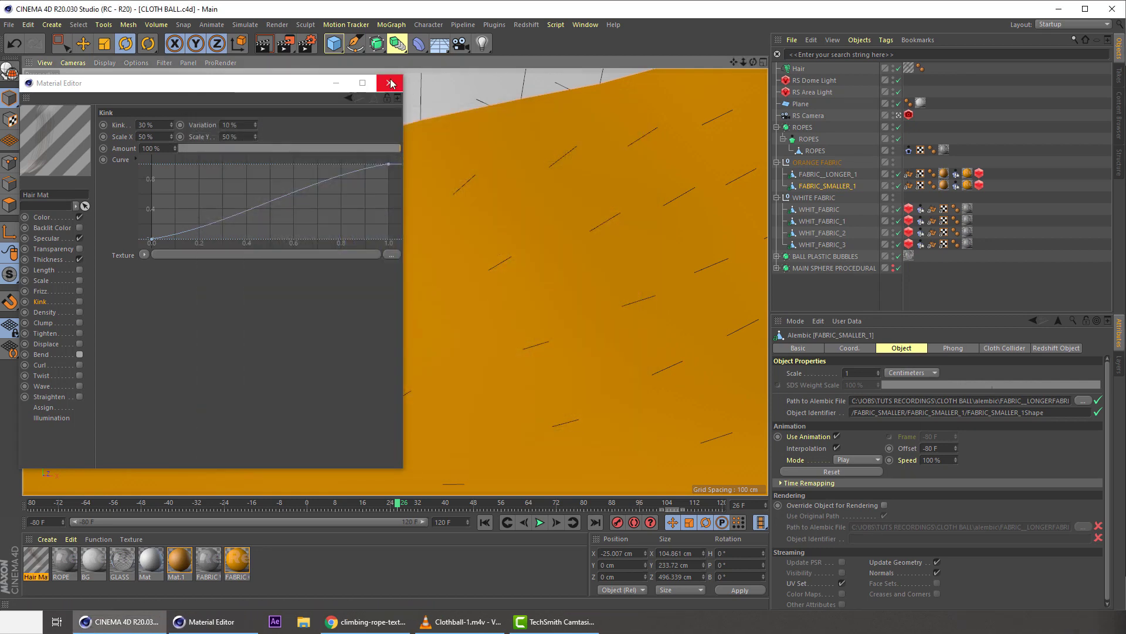
pyautogui.click(390, 82)
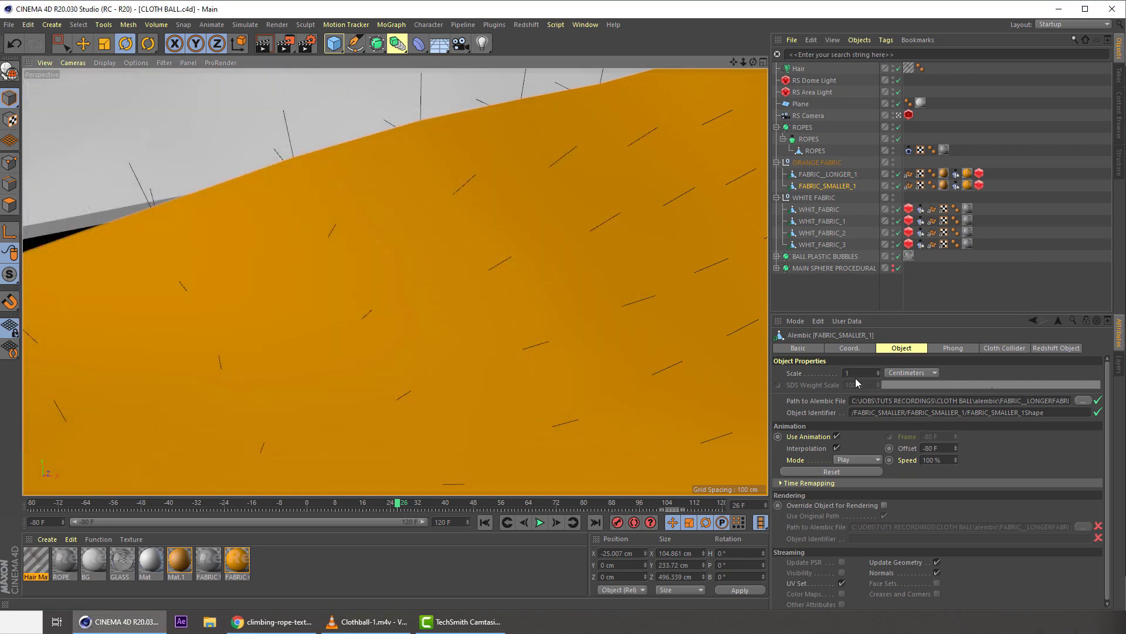
# - Lower the guide count of the Hair object to about 387
pyautogui.click(804, 69)
pyautogui.doubleClick(818, 406)
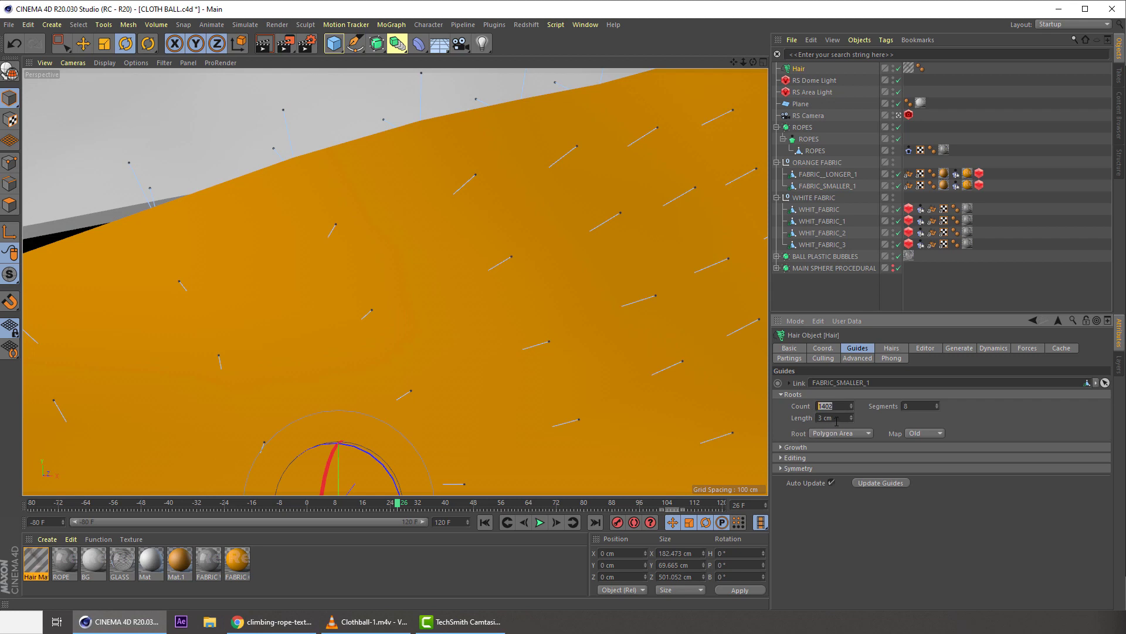
pyautogui.write('1')
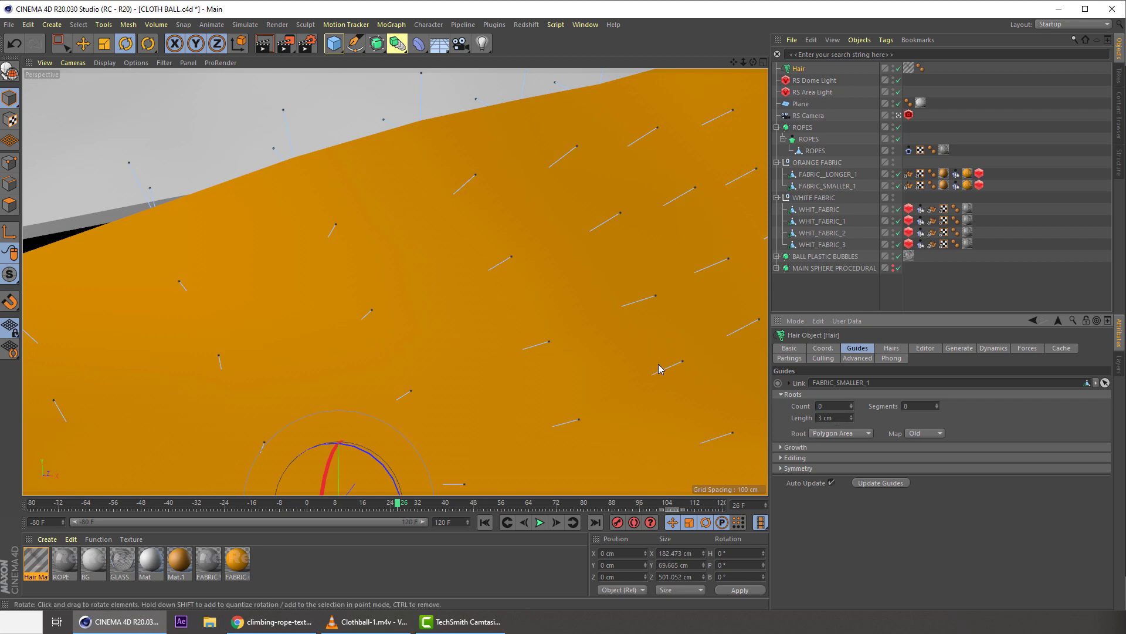
pyautogui.press('Return')
pyautogui.keyDown('alt'); pyautogui.moveTo(362, 176); pyautogui.dragTo(315, 266, button='right'); pyautogui.keyUp('alt')
pyautogui.keyDown('alt'); pyautogui.moveTo(315, 265); pyautogui.dragTo(511, 277); pyautogui.keyUp('alt')
pyautogui.moveTo(850, 407); pyautogui.dragTo(843, 384)
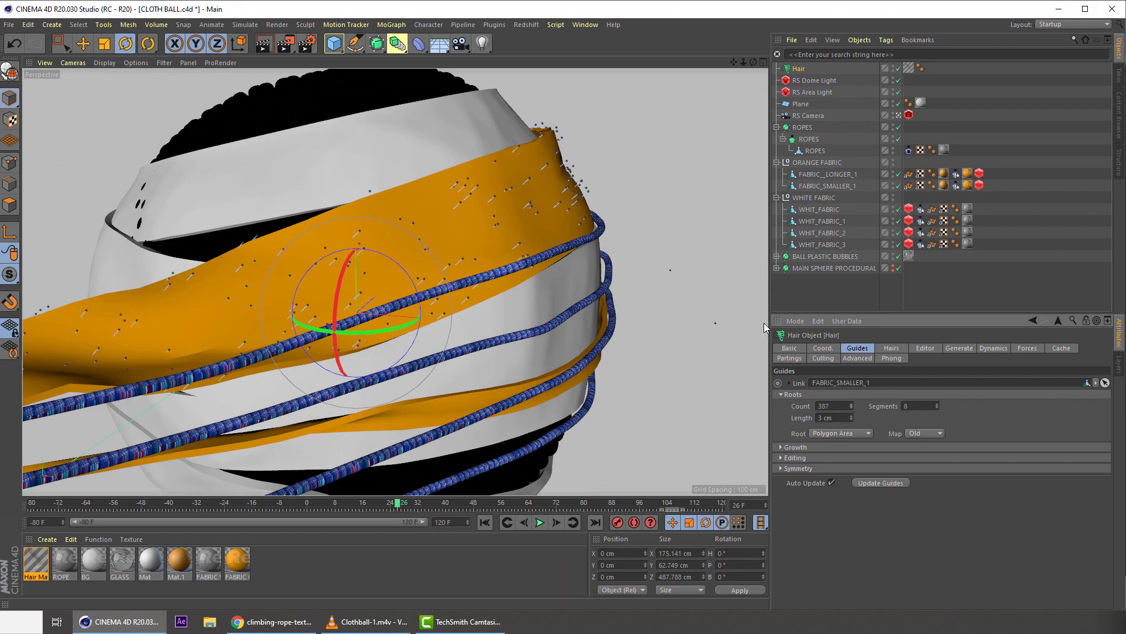
pyautogui.keyDown('alt'); pyautogui.moveTo(764, 323); pyautogui.dragTo(662, 339); pyautogui.keyUp('alt')
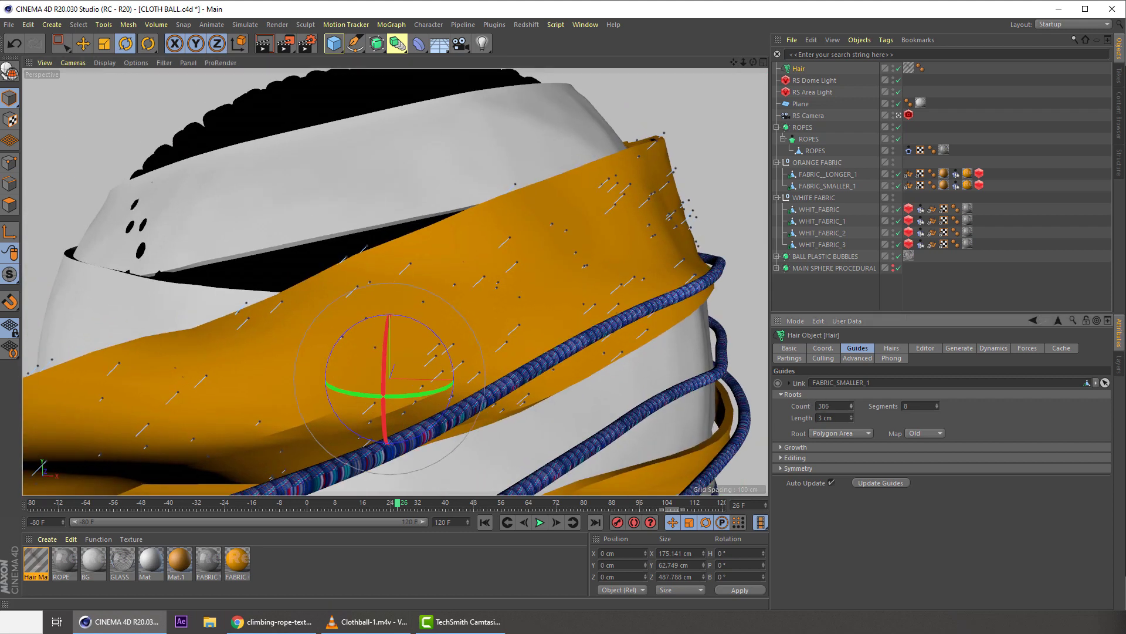
# - Reduce the Hair object's hair count to 5000
pyautogui.click(891, 348)
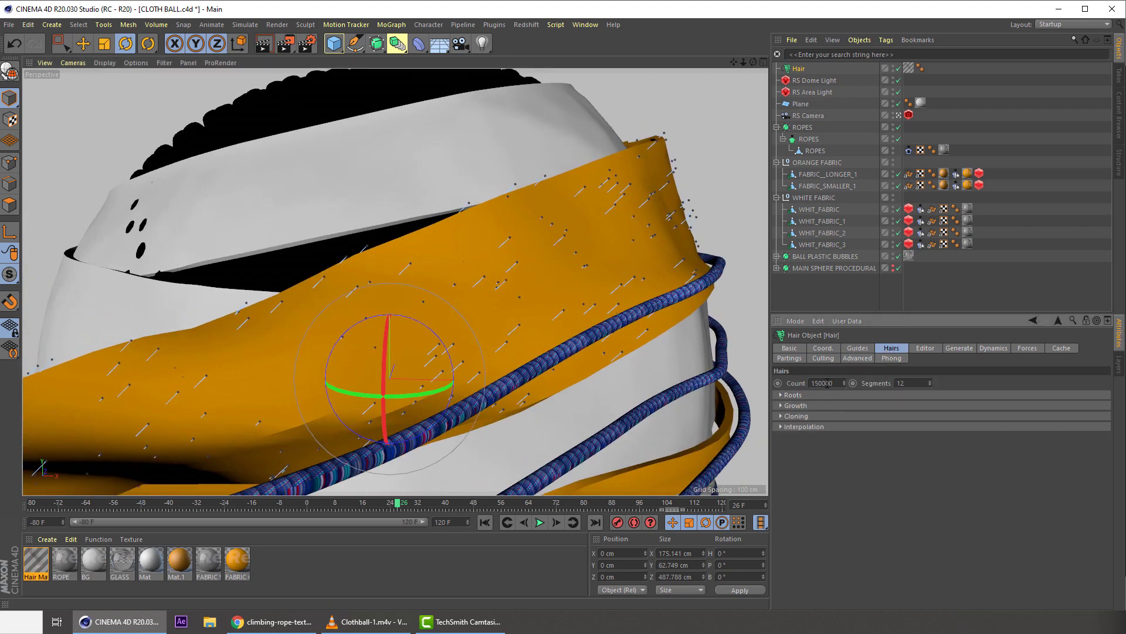
pyautogui.moveTo(820, 383); pyautogui.dragTo(777, 385)
pyautogui.write('5')
pyautogui.press('Delete')
pyautogui.press('Return')
# - Set the Hair object's guide count to 605 and save the scene
pyautogui.click(857, 350)
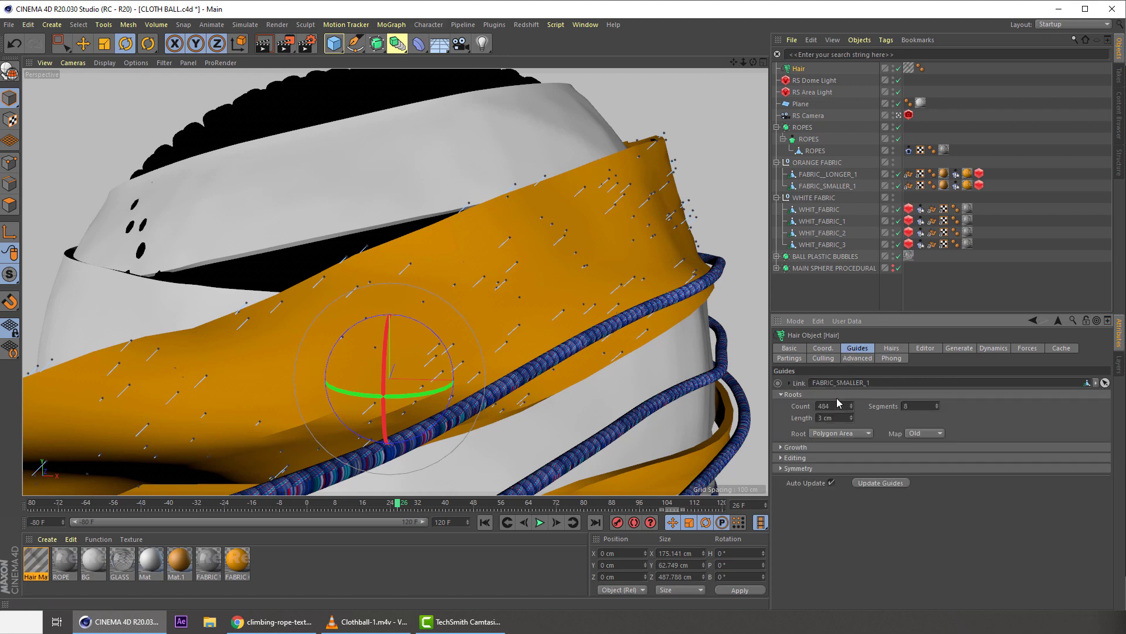
pyautogui.moveTo(854, 409); pyautogui.dragTo(880, 409)
pyautogui.moveTo(852, 408); pyautogui.dragTo(849, 407)
pyautogui.keyDown('alt'); pyautogui.moveTo(499, 218); pyautogui.dragTo(421, 250); pyautogui.keyUp('alt')
pyautogui.keyDown('alt'); pyautogui.moveTo(421, 253); pyautogui.dragTo(449, 153, button='right'); pyautogui.keyUp('alt')
pyautogui.keyDown('alt'); pyautogui.moveTo(445, 197); pyautogui.dragTo(438, 173); pyautogui.keyUp('alt')
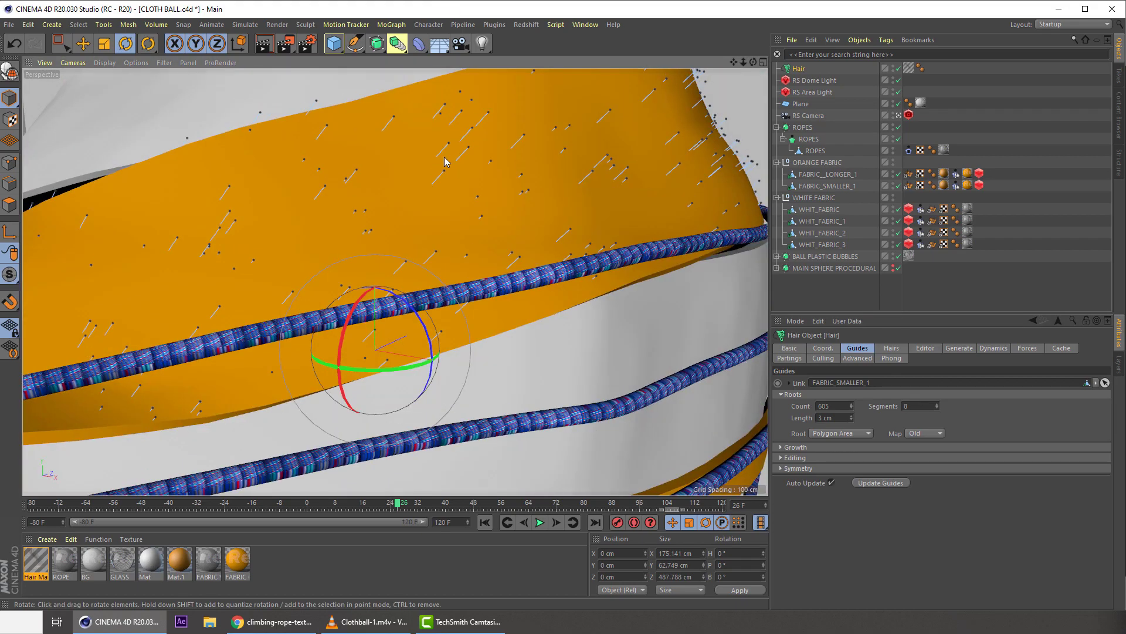
pyautogui.hotkey('ctrl', 's')
# - Open the Redshift RenderView, start the interactive render and frame a close-up of the orange fabric beside the rope
pyautogui.click(526, 25)
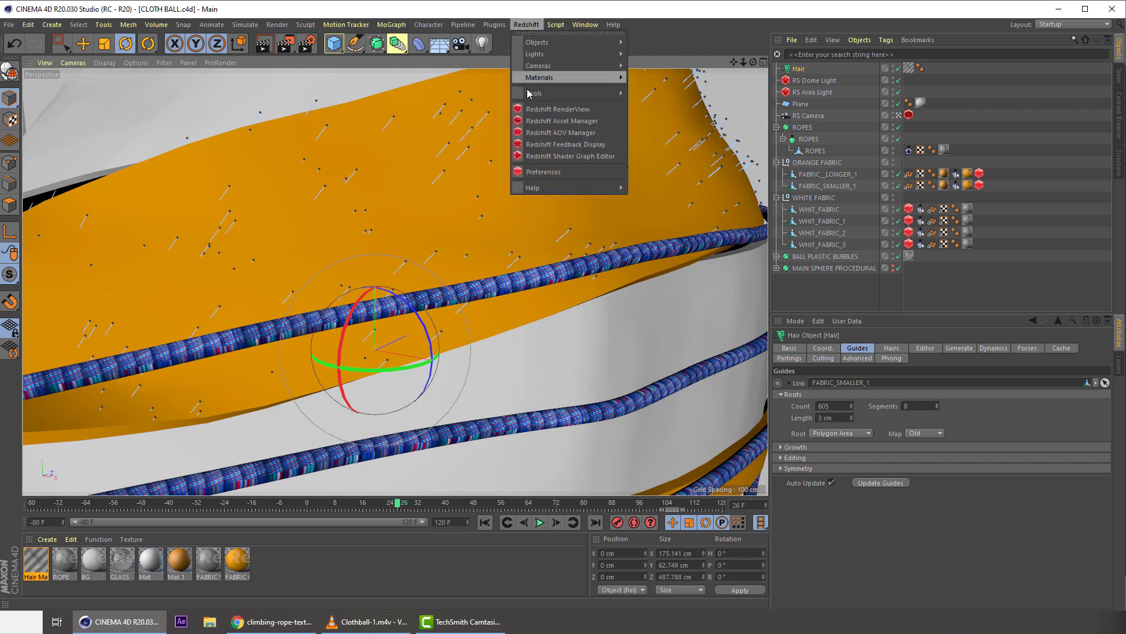
pyautogui.click(529, 110)
pyautogui.click(556, 145)
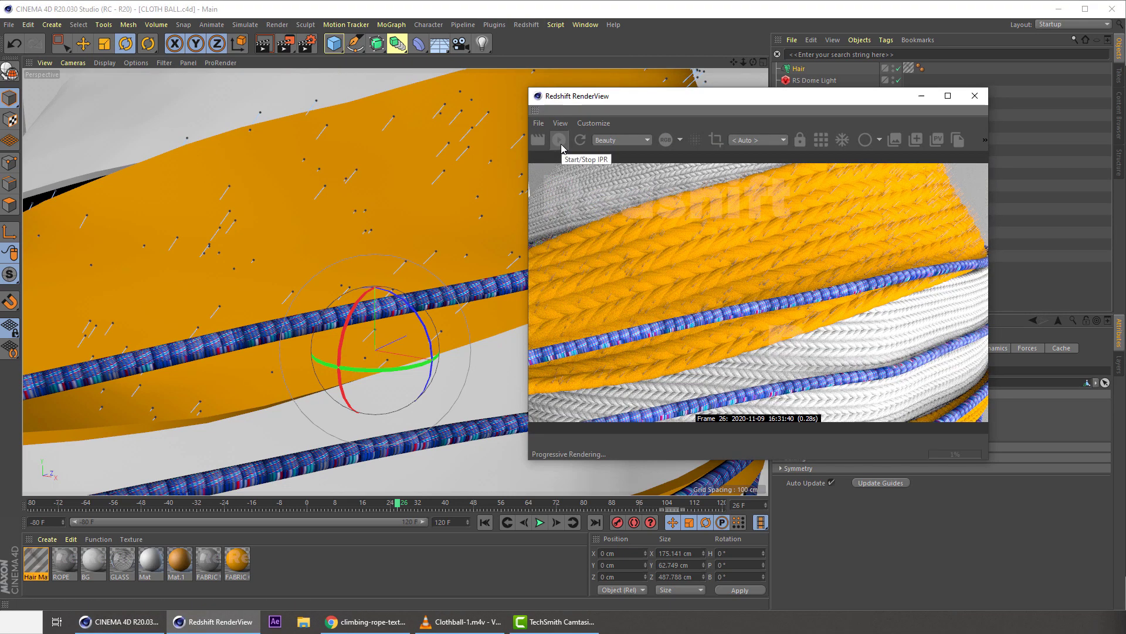
pyautogui.moveTo(659, 101); pyautogui.dragTo(620, 107)
pyautogui.scroll(3, 341, 144)
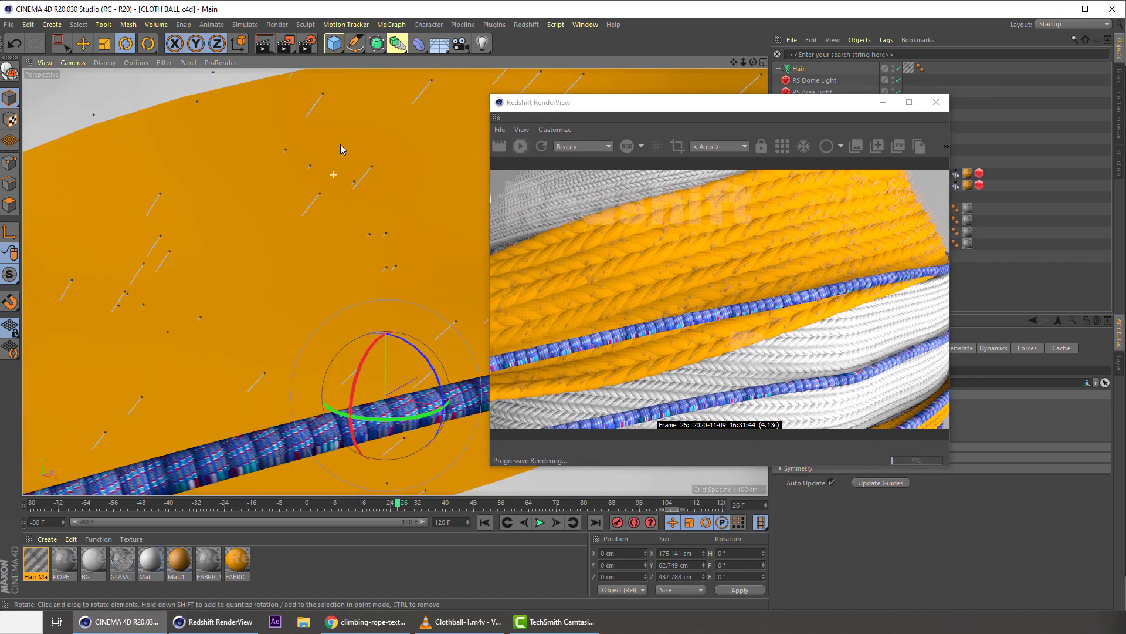
pyautogui.scroll(2, 346, 147)
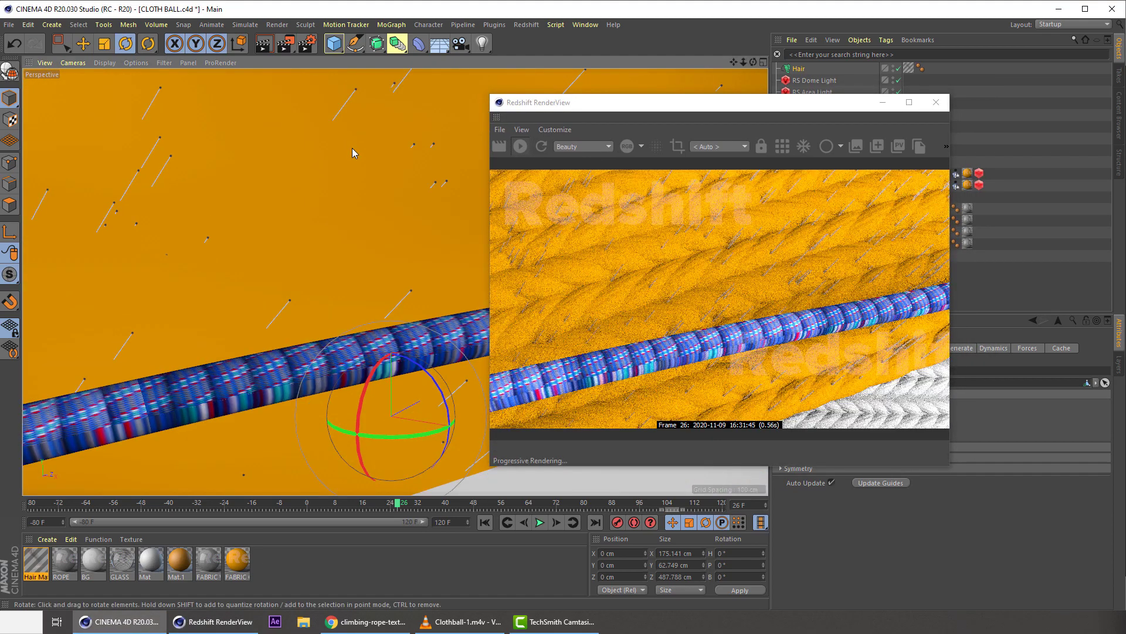
pyautogui.scroll(-3, 353, 149)
pyautogui.keyDown('alt'); pyautogui.moveTo(346, 157); pyautogui.dragTo(325, 265, button='middle'); pyautogui.keyUp('alt')
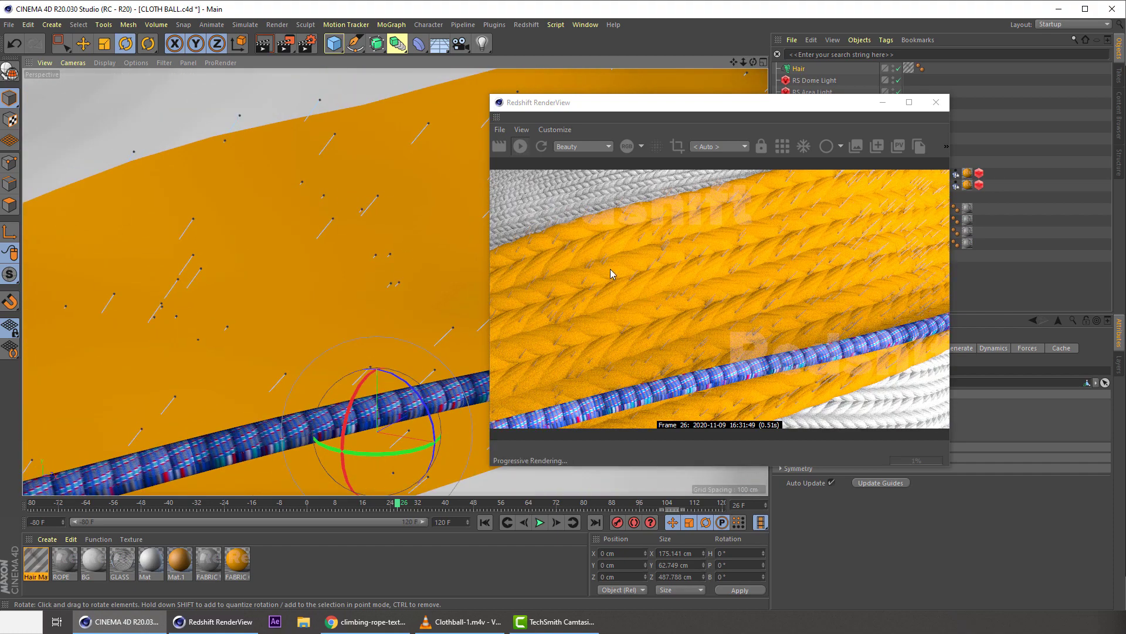
pyautogui.moveTo(667, 120); pyautogui.dragTo(247, 125)
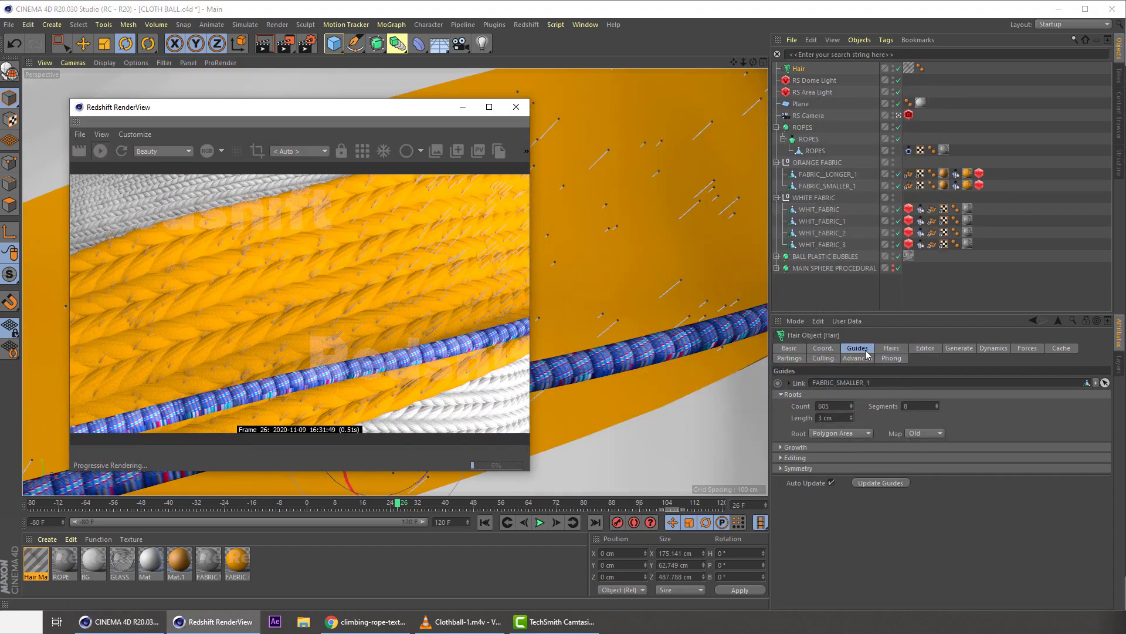
# - Try a hair count of 150000 on the Hair object and bring it down to 80000
pyautogui.click(890, 348)
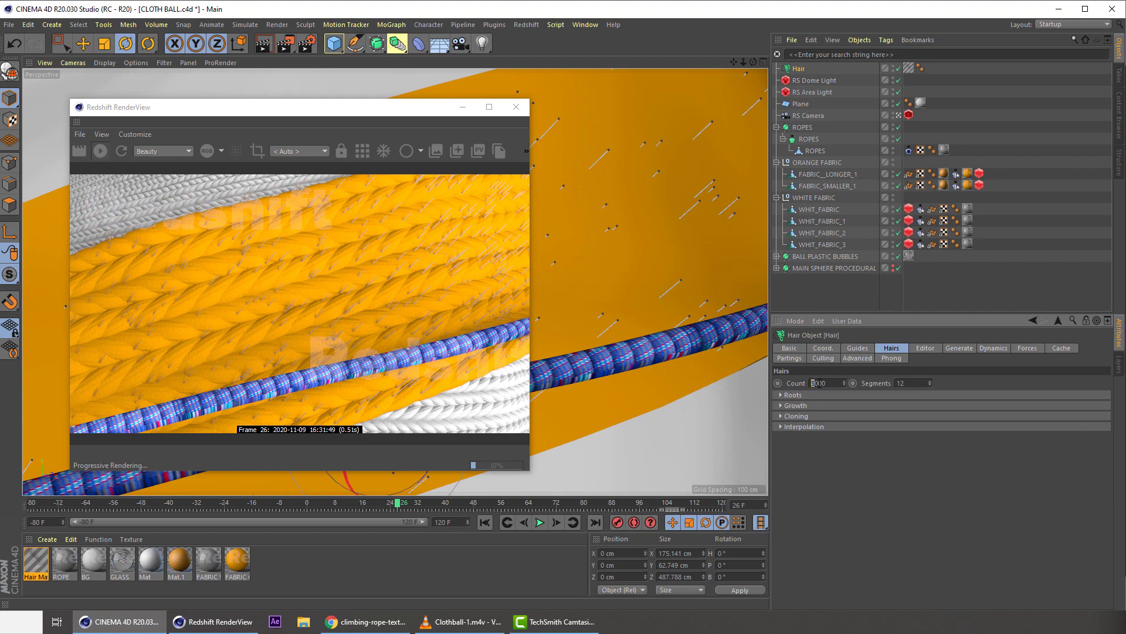
pyautogui.write('1')
pyautogui.click(813, 385)
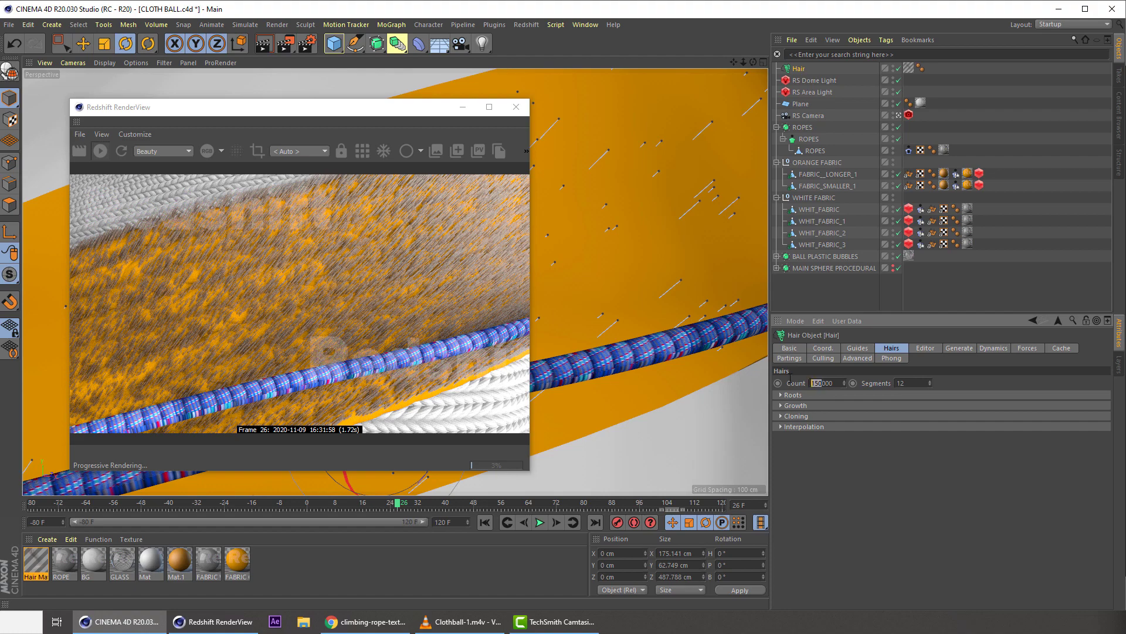
pyautogui.write('80')
pyautogui.press('Return')
pyautogui.moveTo(304, 112); pyautogui.dragTo(393, 114)
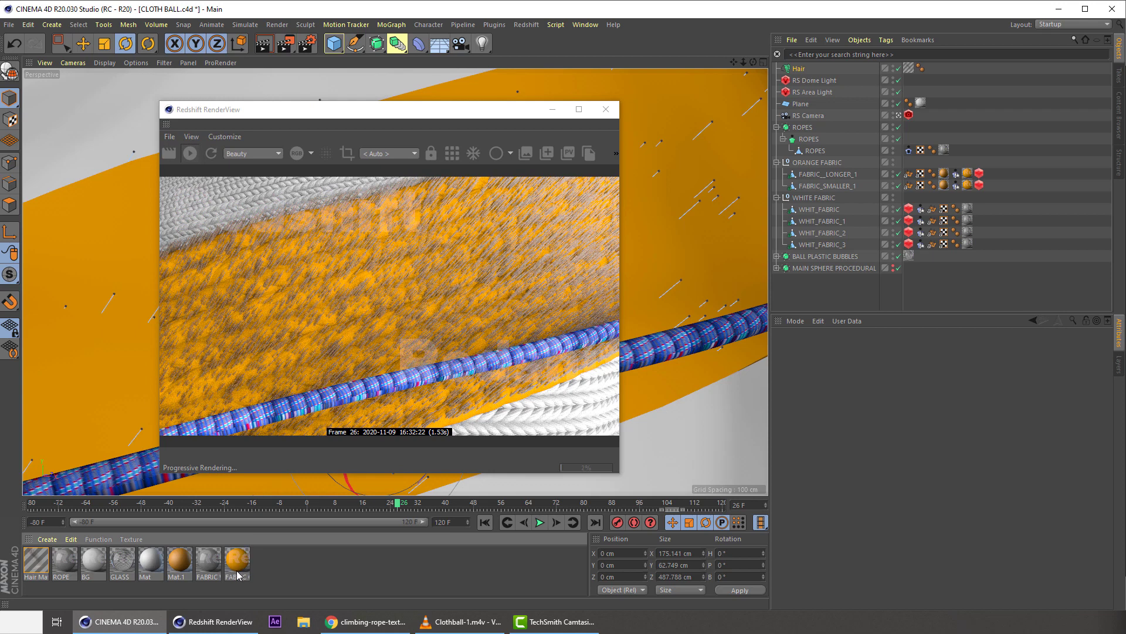
# - Apply the FABRIC ORANGE material to the Hair object
pyautogui.click(237, 562)
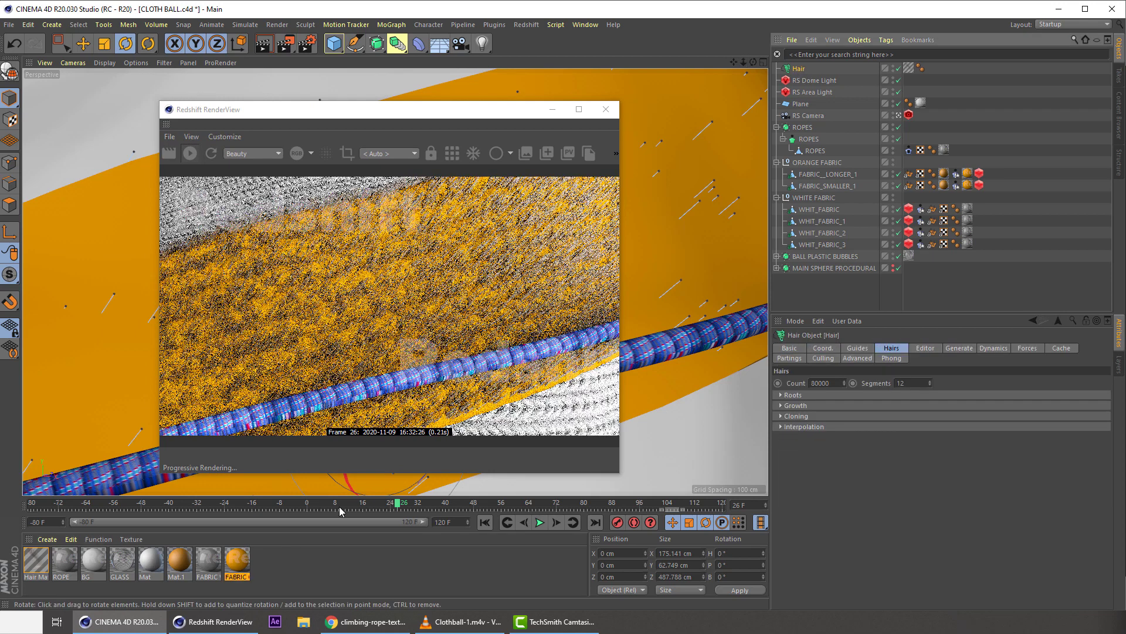
pyautogui.rightClick(226, 566)
pyautogui.click(264, 392)
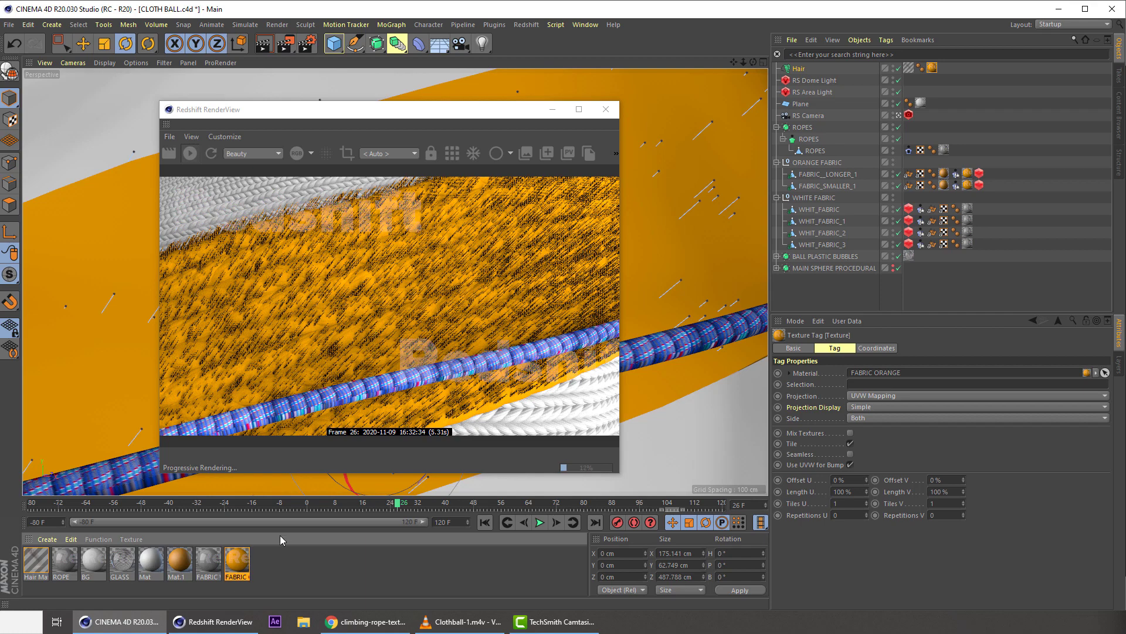
# - Duplicate the FABRIC ORANGE material as ORANGE and delete the texture and displacement nodes from the copy's shader graph
pyautogui.keyDown('ctrl'); pyautogui.moveTo(238, 566); pyautogui.dragTo(267, 569); pyautogui.keyUp('ctrl')
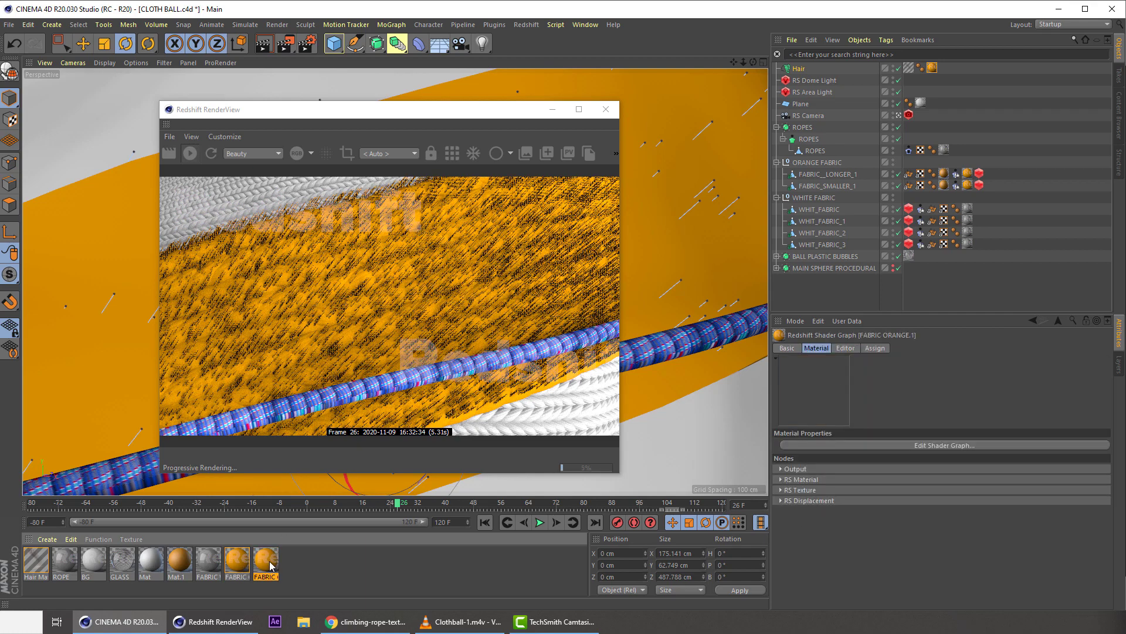
pyautogui.doubleClick(265, 578)
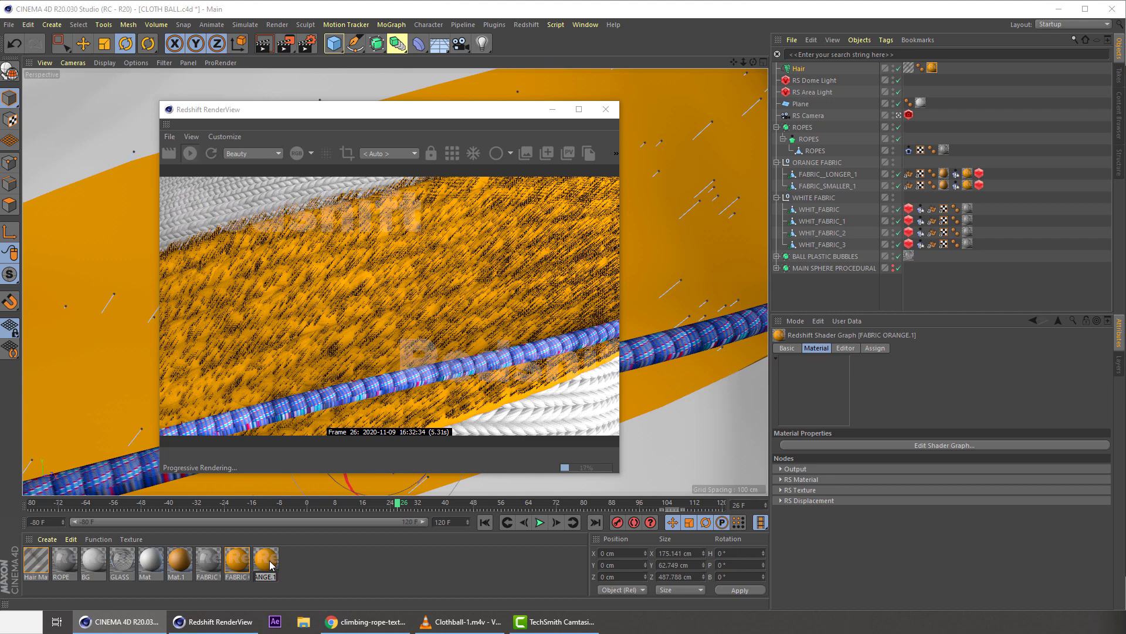
pyautogui.write('ORA')
pyautogui.press('Return')
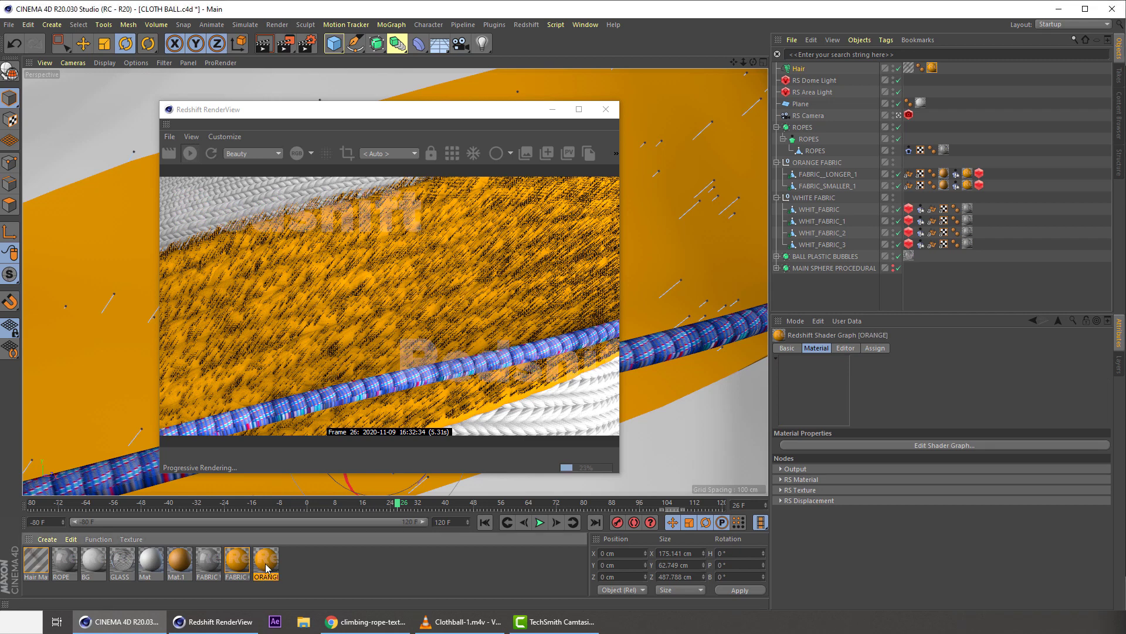
pyautogui.doubleClick(266, 564)
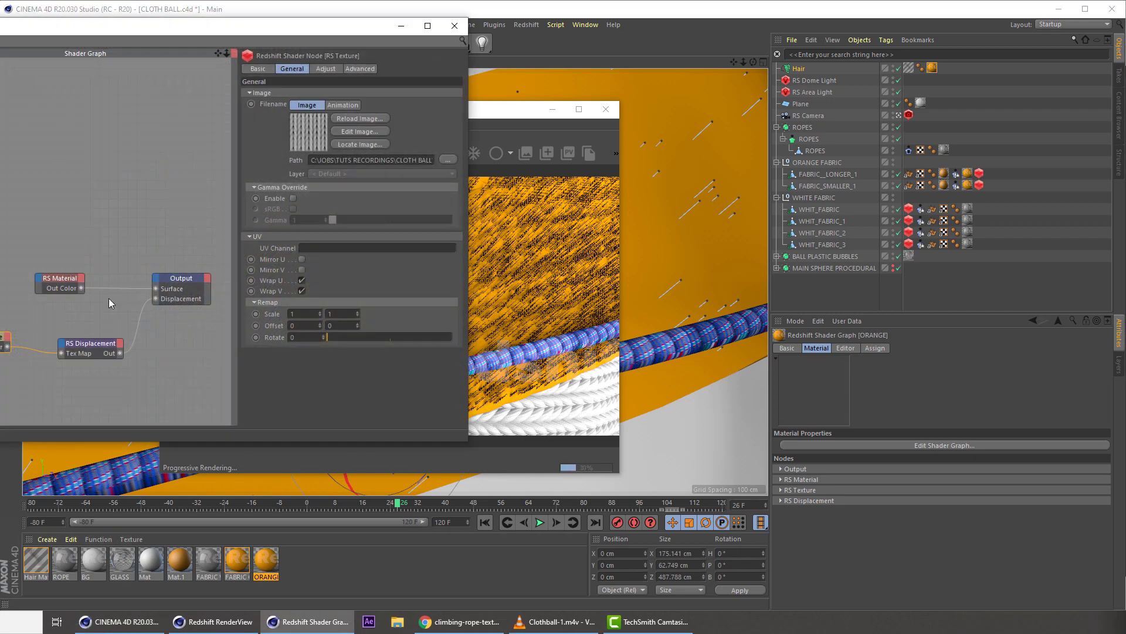
pyautogui.click(65, 354)
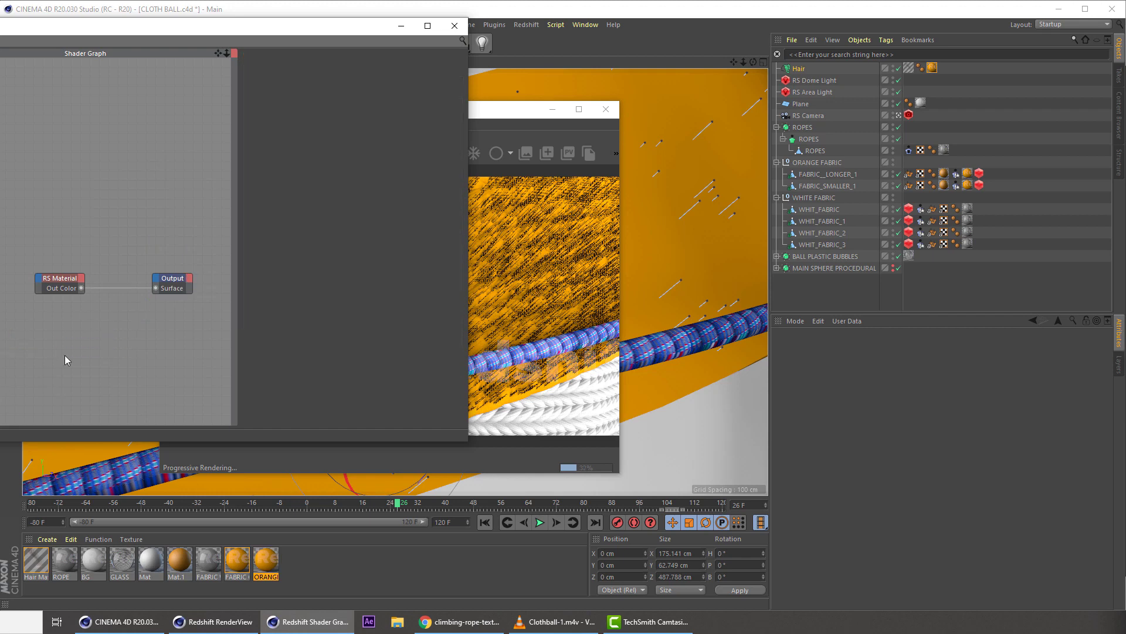
# - Apply the ORANGE material to the Hair object and remove its FABRIC ORANGE texture tag
pyautogui.rightClick(267, 564)
pyautogui.click(309, 383)
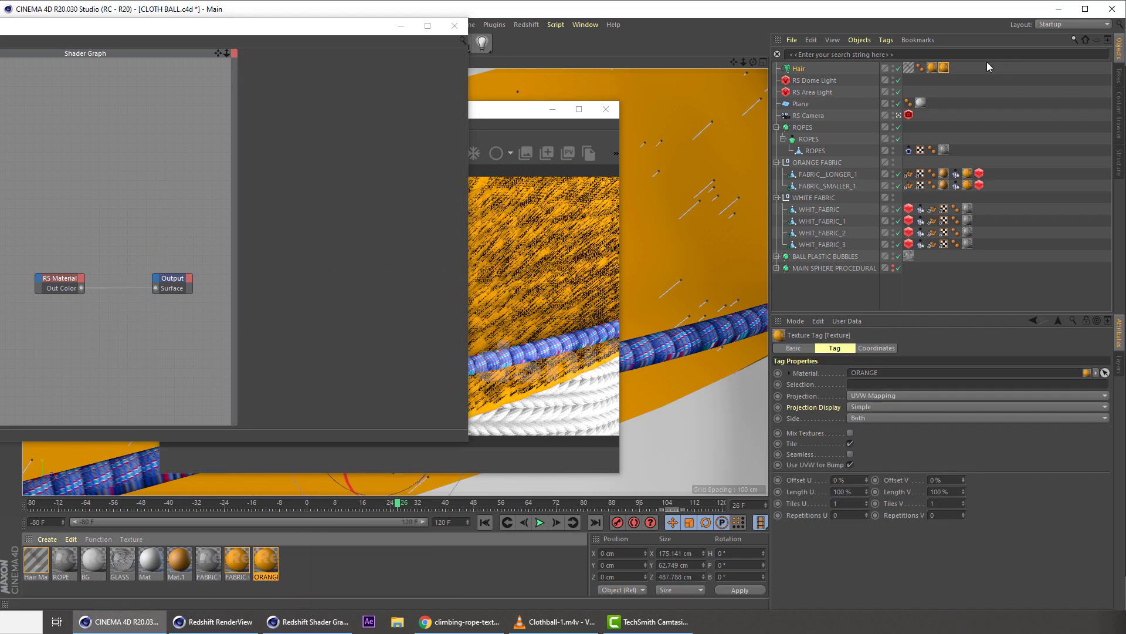
pyautogui.click(933, 68)
pyautogui.press('Delete')
pyautogui.click(508, 242)
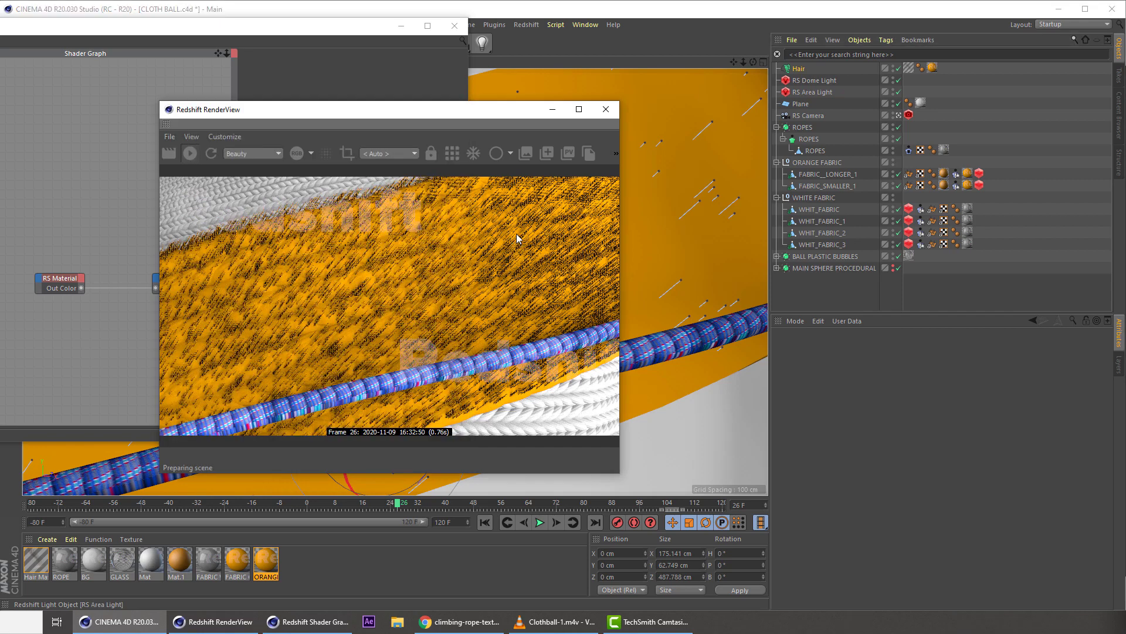
# - Enable Frizz and Kink in the Hair Mat material
pyautogui.moveTo(433, 112); pyautogui.dragTo(614, 121)
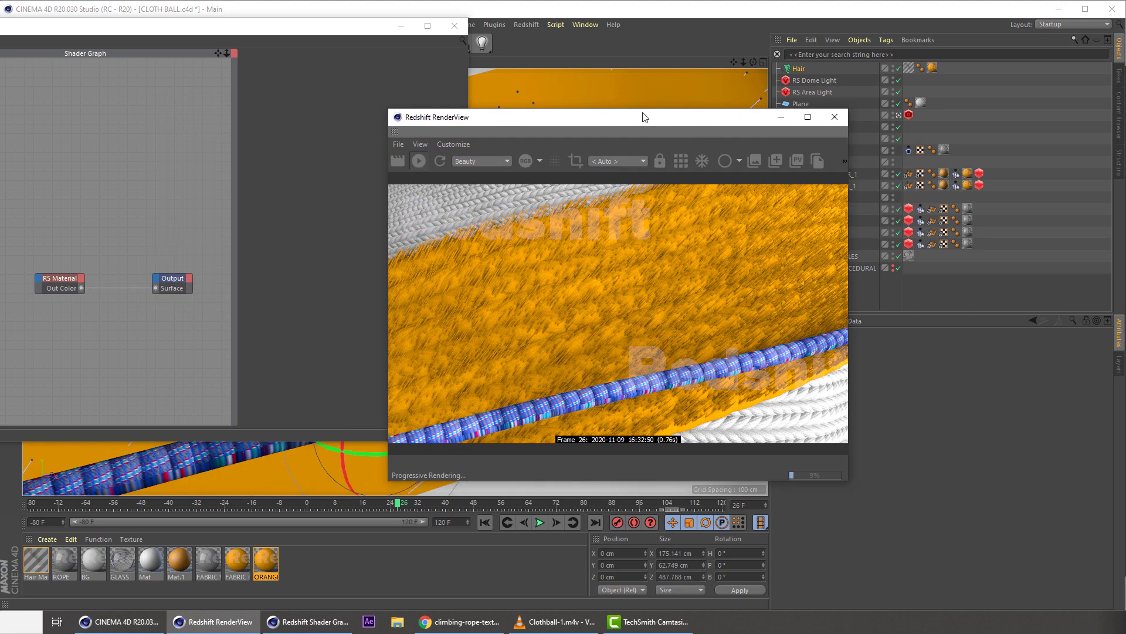
pyautogui.doubleClick(36, 562)
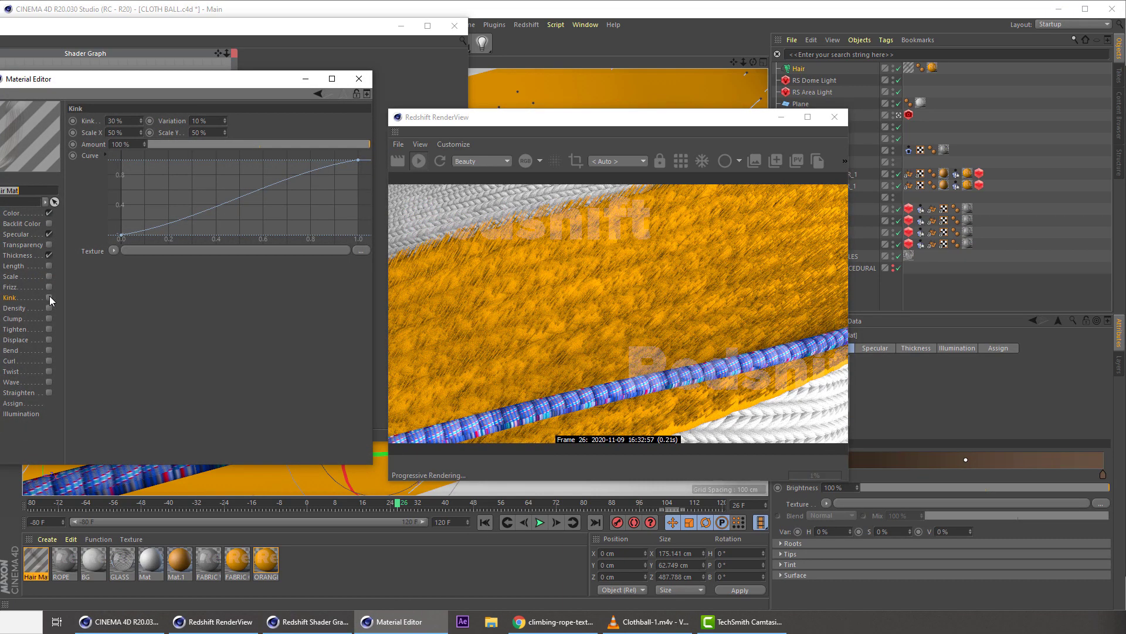
pyautogui.click(49, 287)
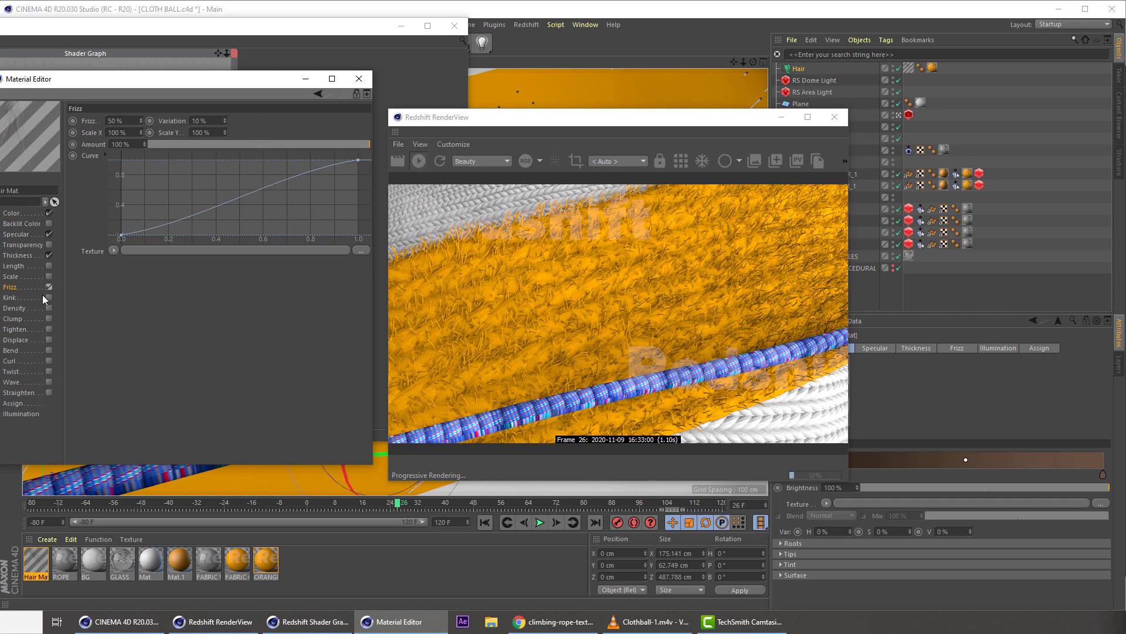
pyautogui.click(49, 297)
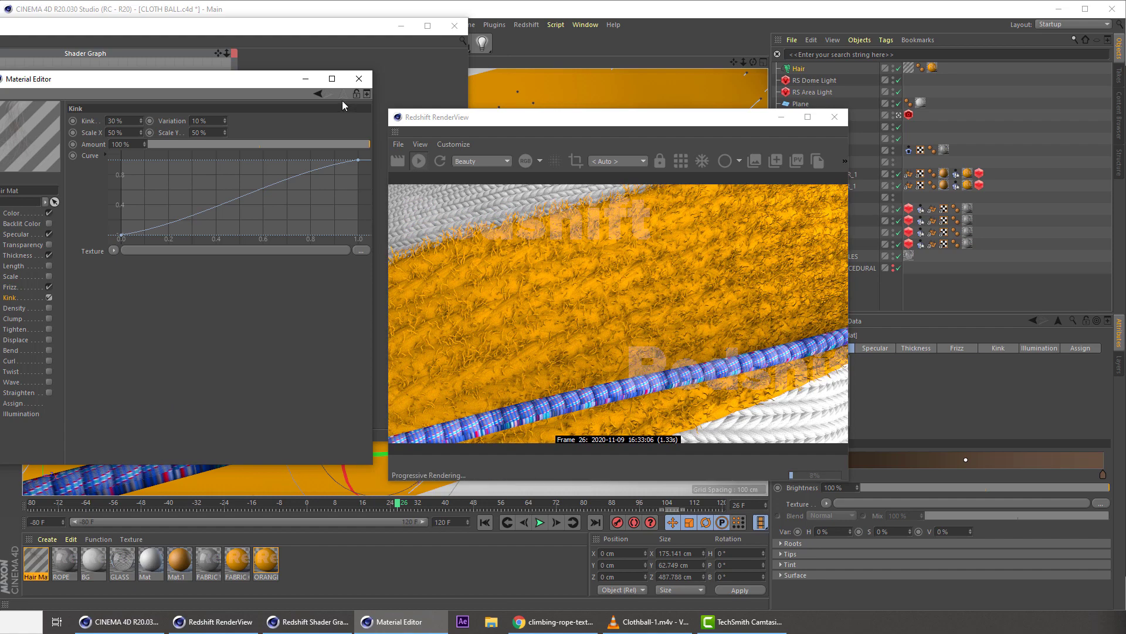
pyautogui.click(359, 79)
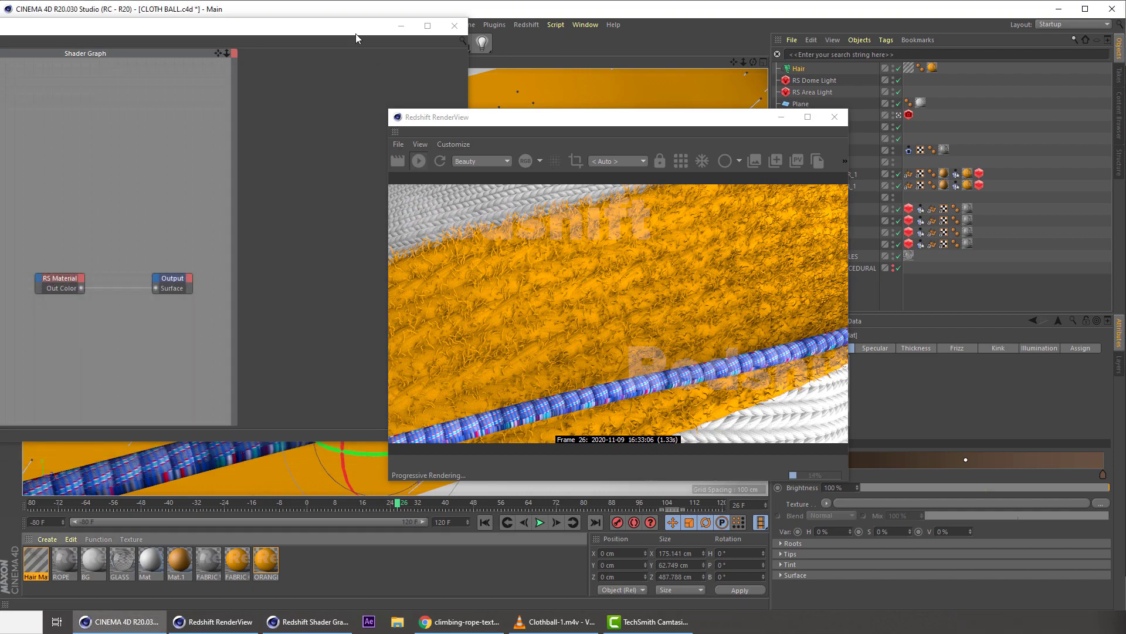
pyautogui.click(454, 26)
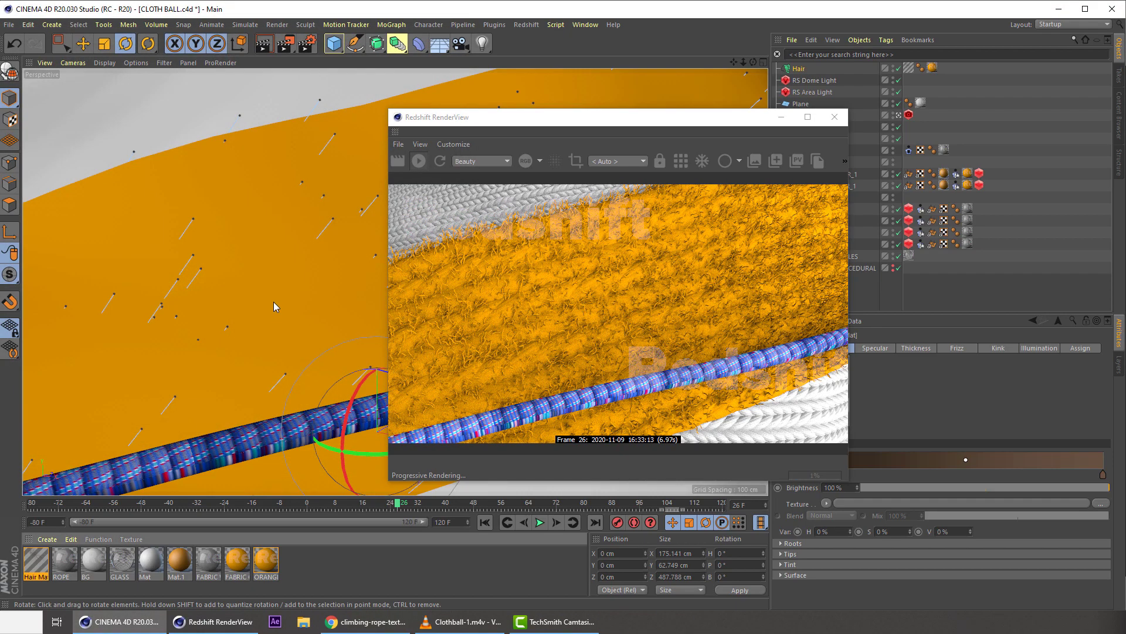
# - Brighten the ORANGE material's diffuse colour to a value of 99% and lower its saturation to about 84%
pyautogui.middleClick(274, 307)
pyautogui.middleClick(190, 187)
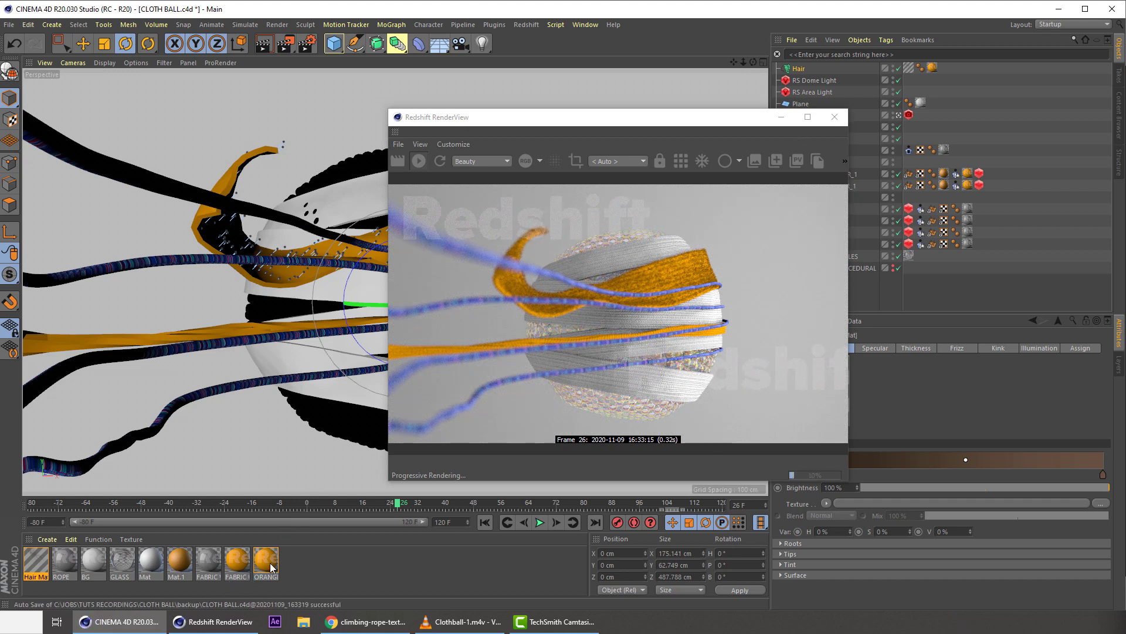
pyautogui.doubleClick(266, 563)
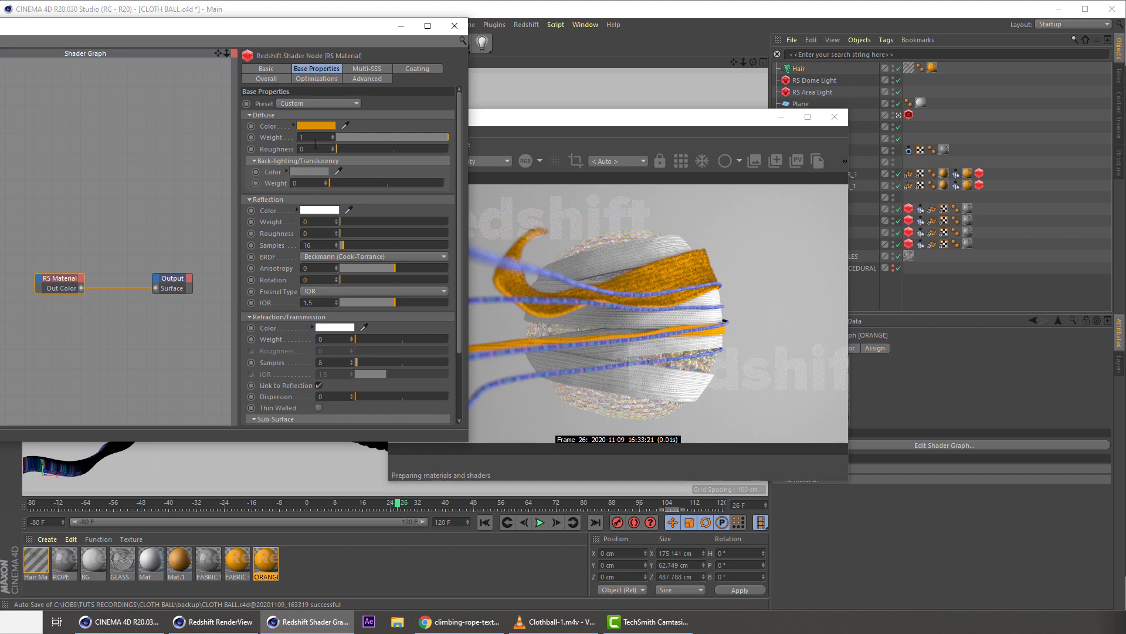
pyautogui.click(298, 124)
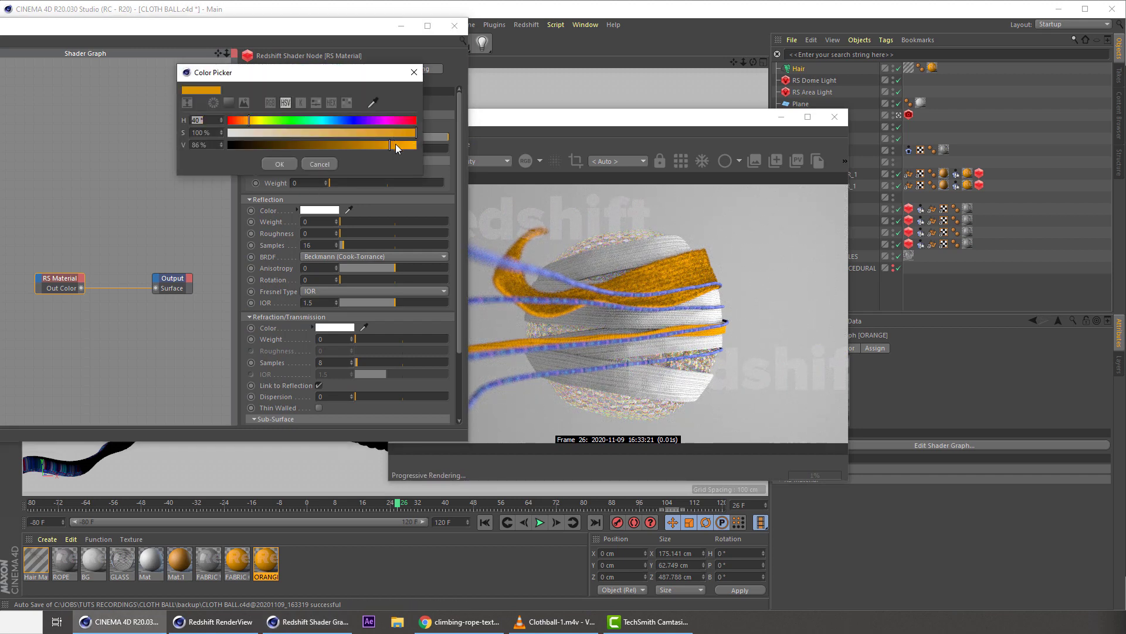
pyautogui.moveTo(396, 145)
pyautogui.mouseDown()
pyautogui.moveTo(415, 145)
pyautogui.moveTo(404, 132)
pyautogui.mouseUp()
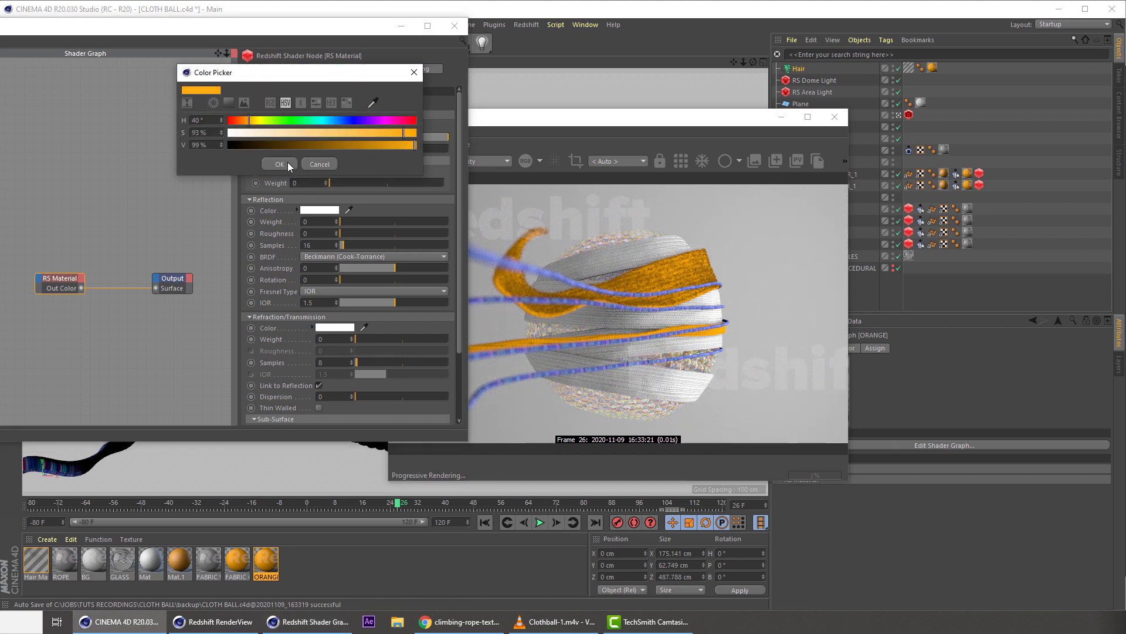
pyautogui.click(280, 164)
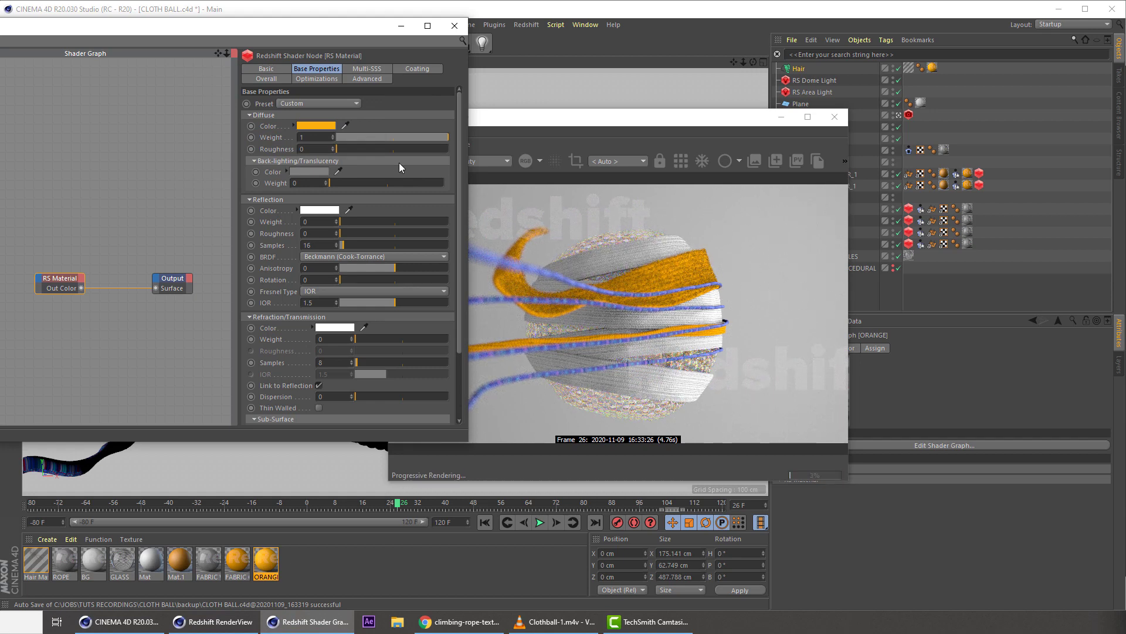
pyautogui.click(316, 125)
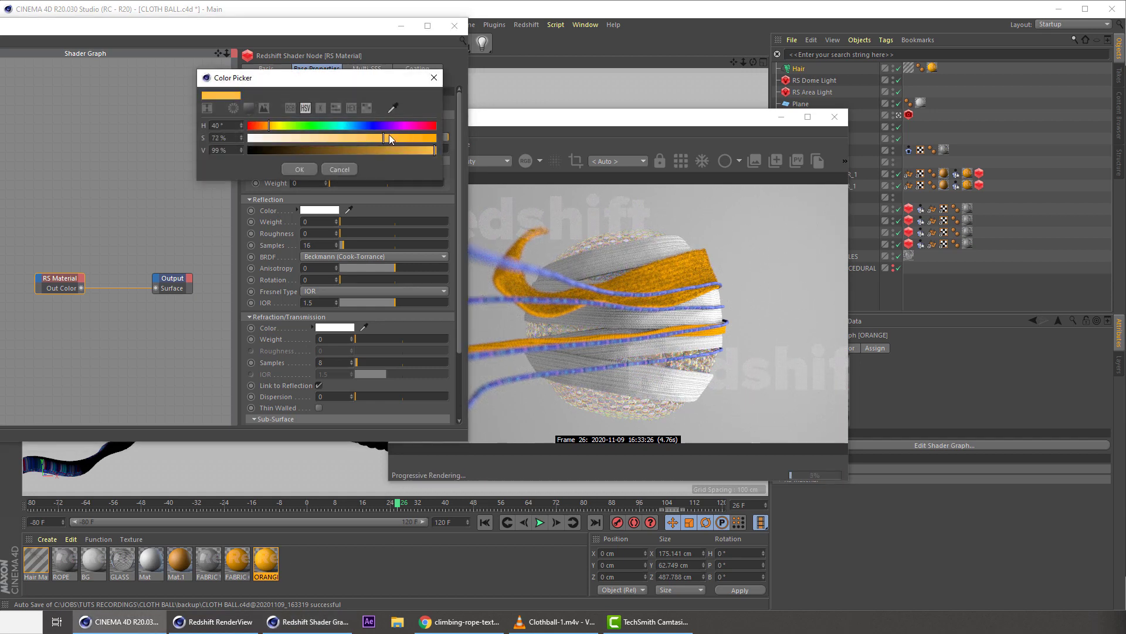
pyautogui.click(310, 168)
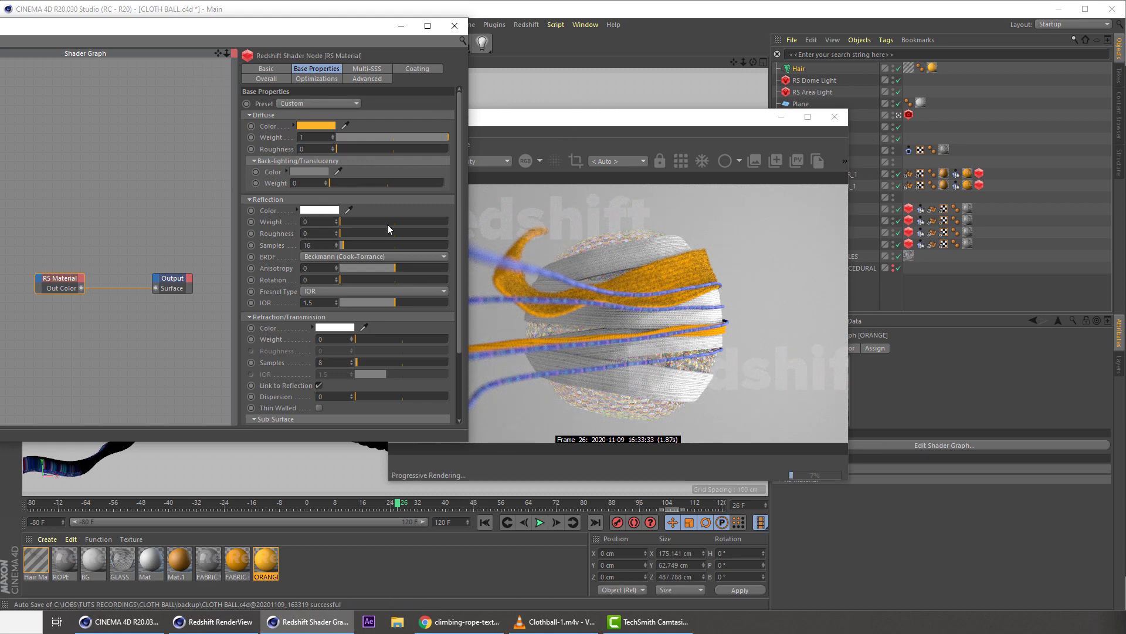
# - Give the ORANGE material a reflection weight of about 0.596 and a reflection roughness of about 0.628
pyautogui.click(404, 222)
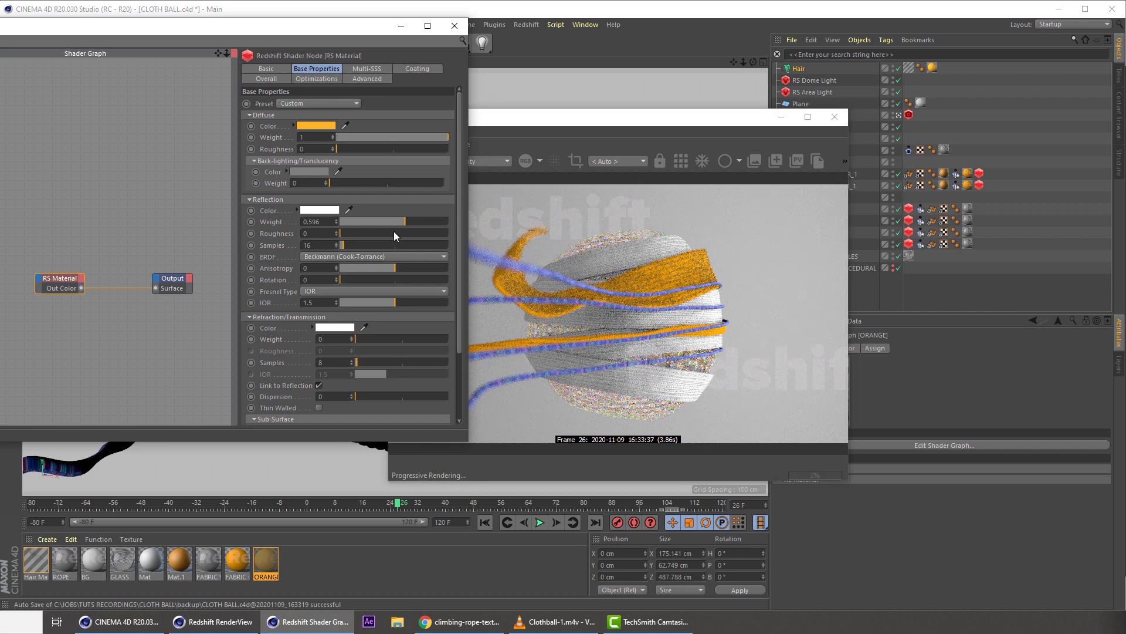
pyautogui.click(397, 234)
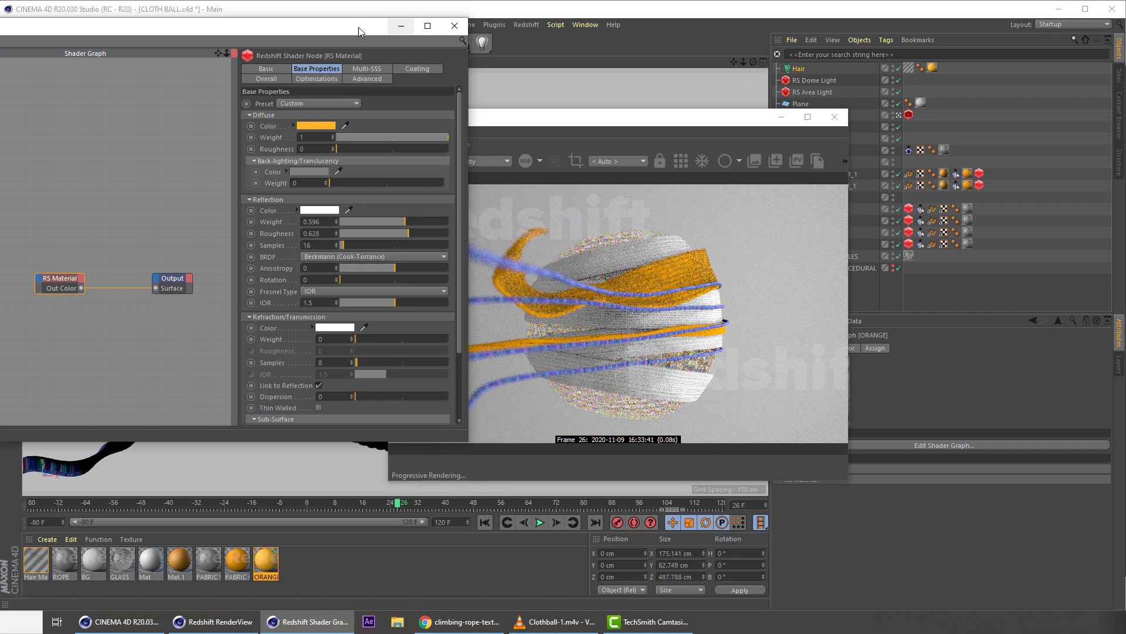
pyautogui.moveTo(358, 27); pyautogui.dragTo(313, 122)
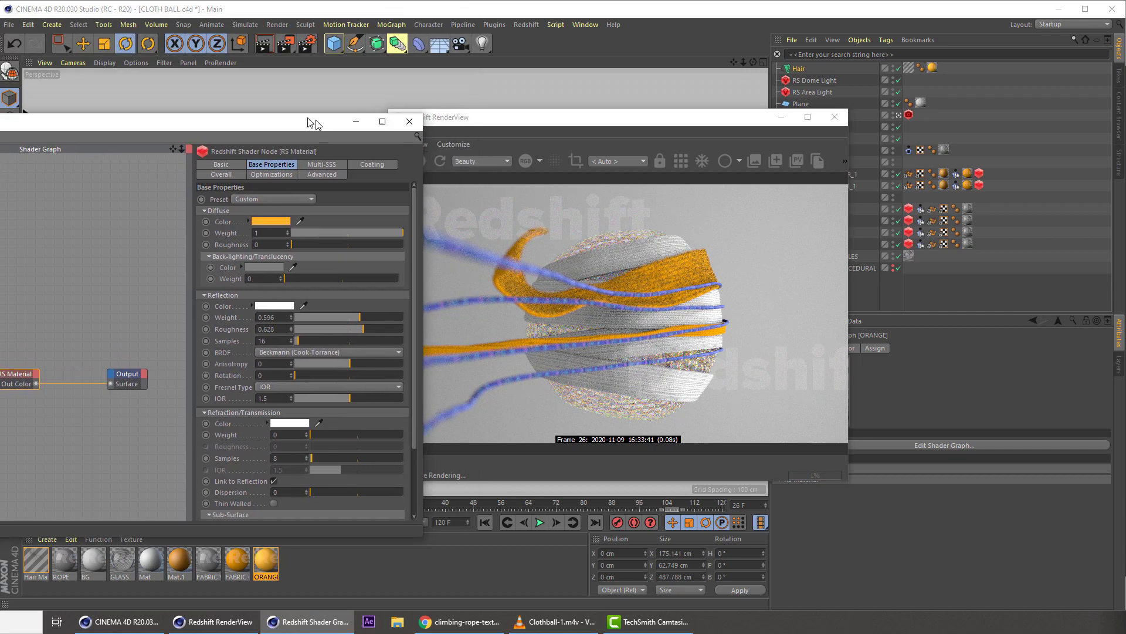
pyautogui.click(409, 122)
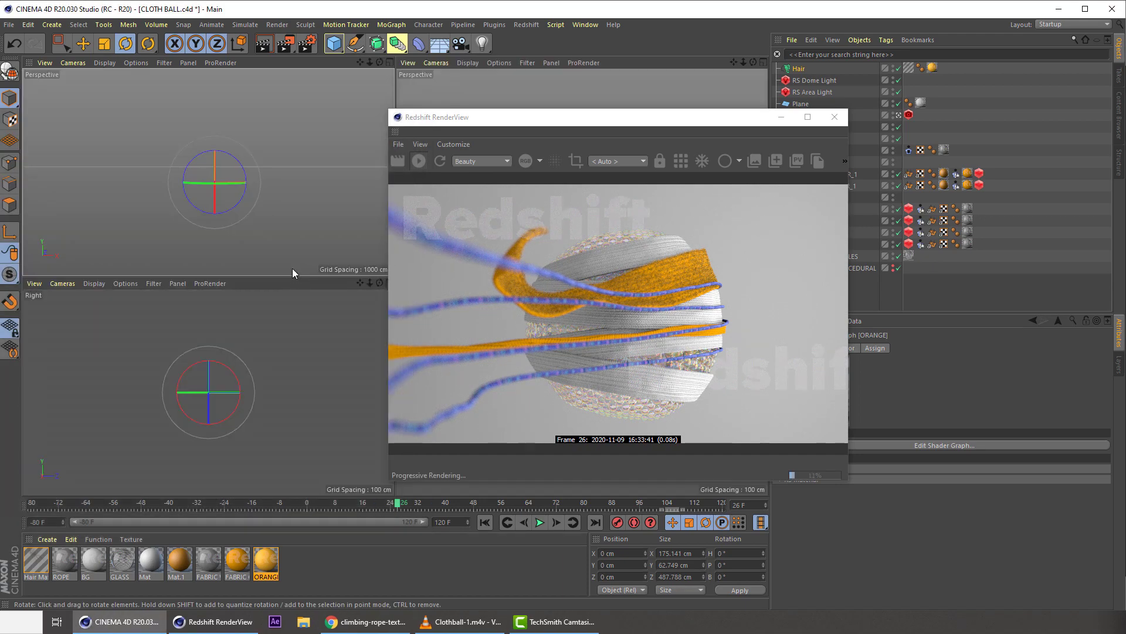
# - Darken the ORANGE material's diffuse colour to a value of 90%, judging it on a close view of the orange fabric
pyautogui.middleClick(467, 92)
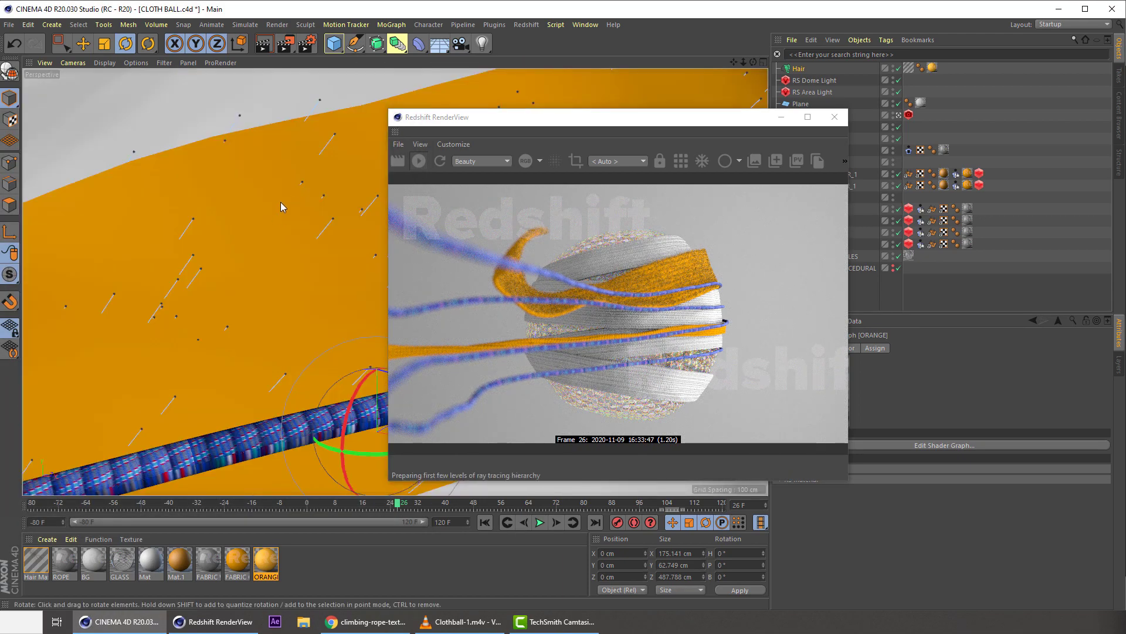
pyautogui.keyDown('alt'); pyautogui.moveTo(275, 209); pyautogui.dragTo(225, 219, button='right'); pyautogui.keyUp('alt')
pyautogui.keyDown('alt'); pyautogui.moveTo(265, 184); pyautogui.dragTo(175, 227); pyautogui.keyUp('alt')
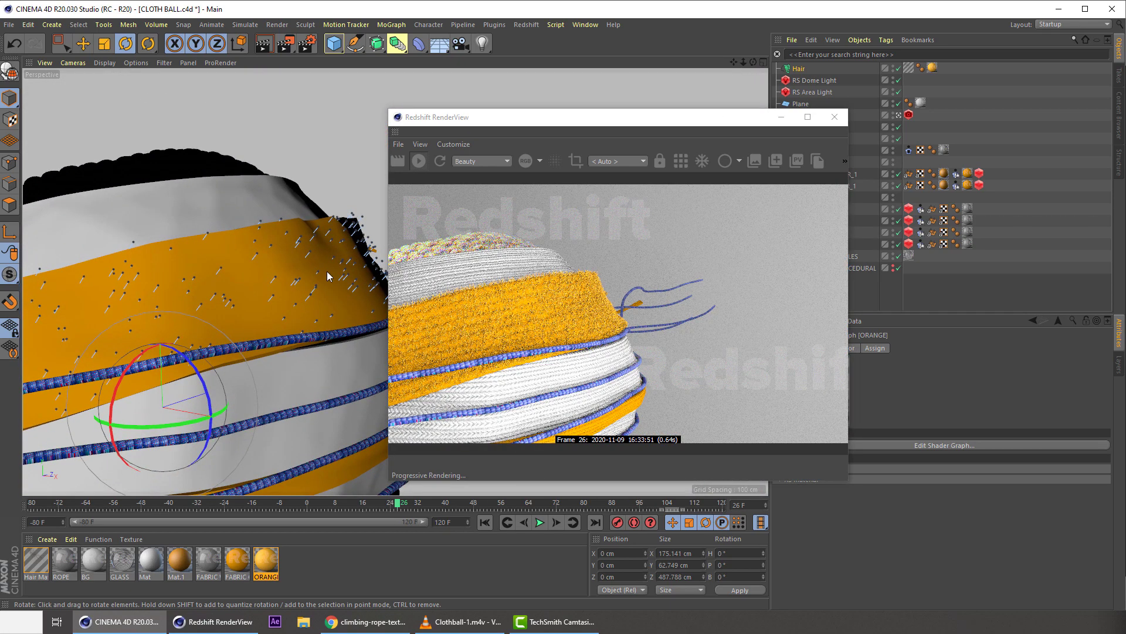
pyautogui.keyDown('alt'); pyautogui.moveTo(390, 257); pyautogui.dragTo(420, 250, button='middle'); pyautogui.keyUp('alt')
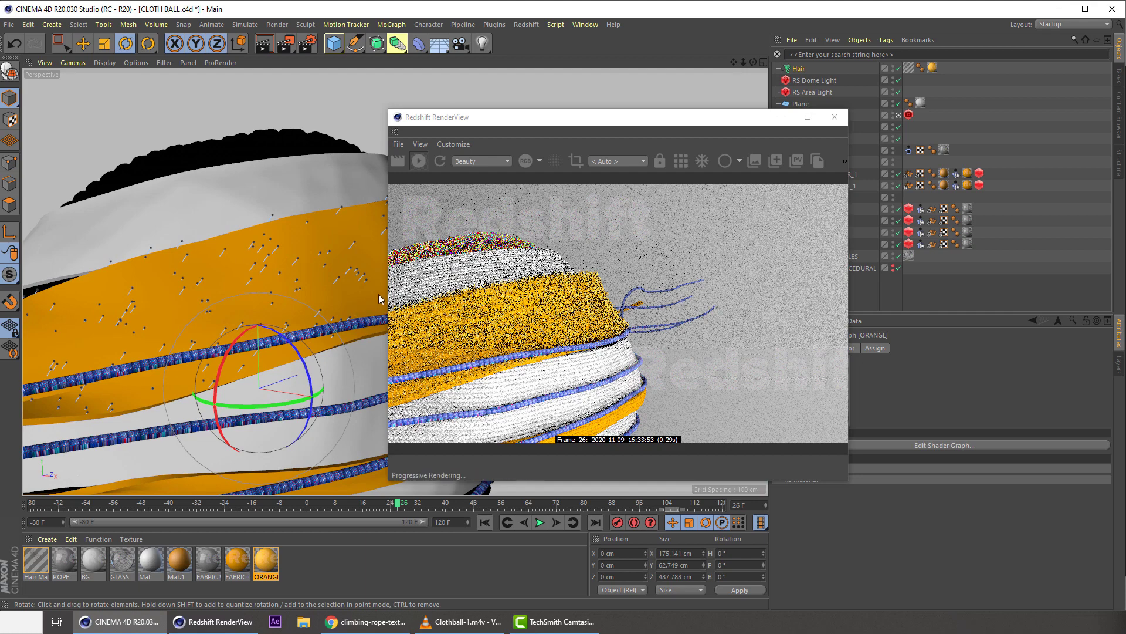
pyautogui.keyDown('alt'); pyautogui.moveTo(315, 291); pyautogui.dragTo(318, 284); pyautogui.keyUp('alt')
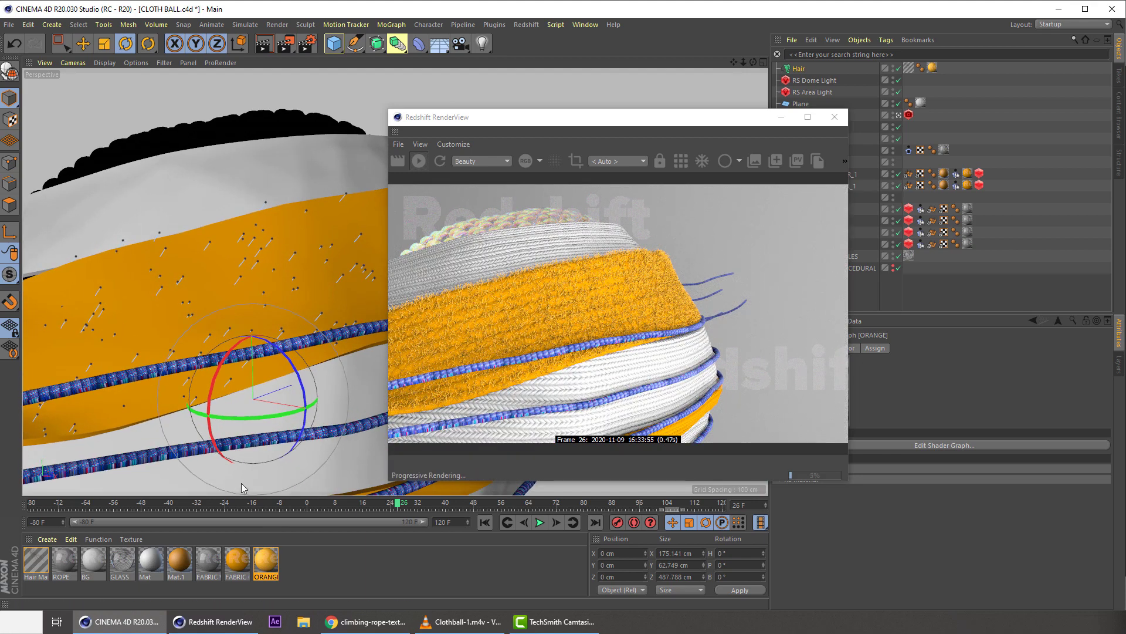
pyautogui.doubleClick(258, 563)
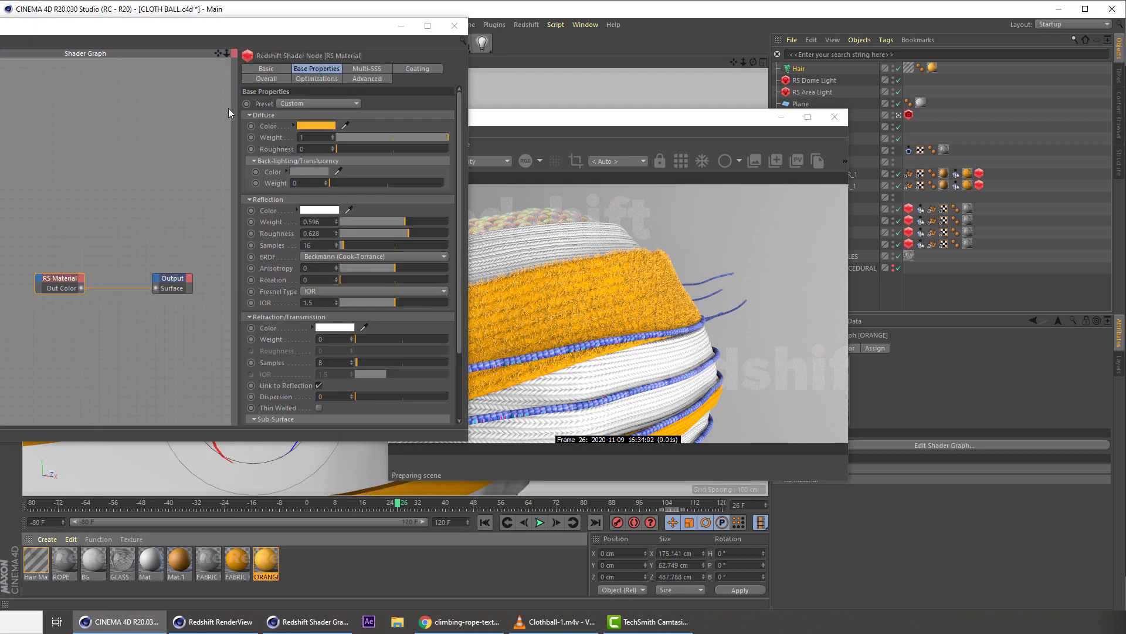
pyautogui.click(305, 126)
pyautogui.moveTo(392, 150); pyautogui.dragTo(368, 154)
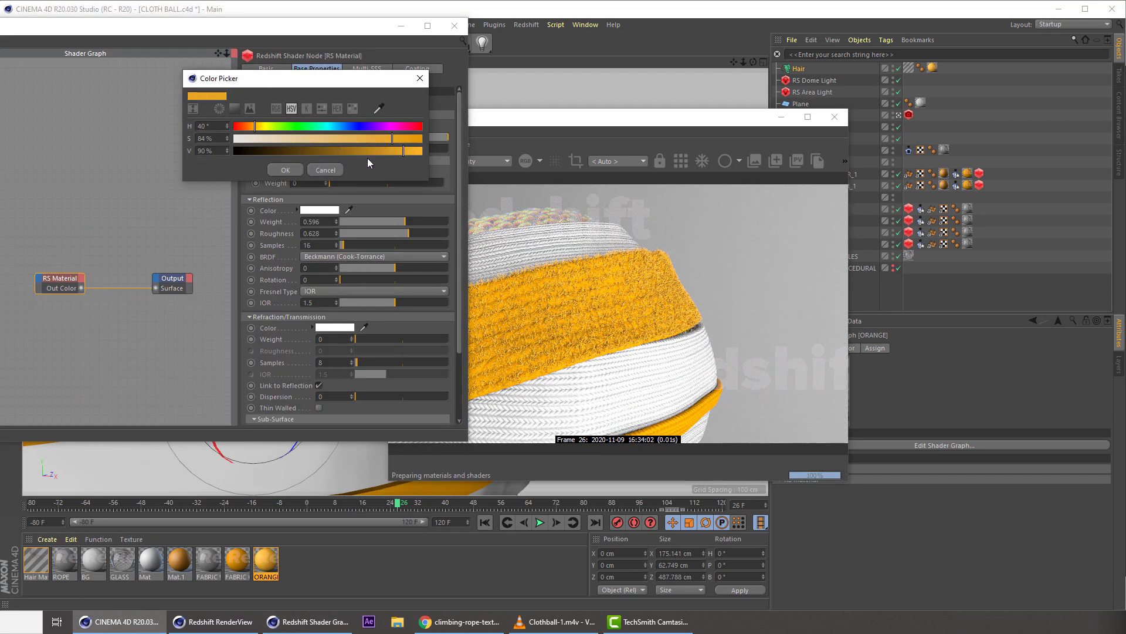
pyautogui.click(285, 170)
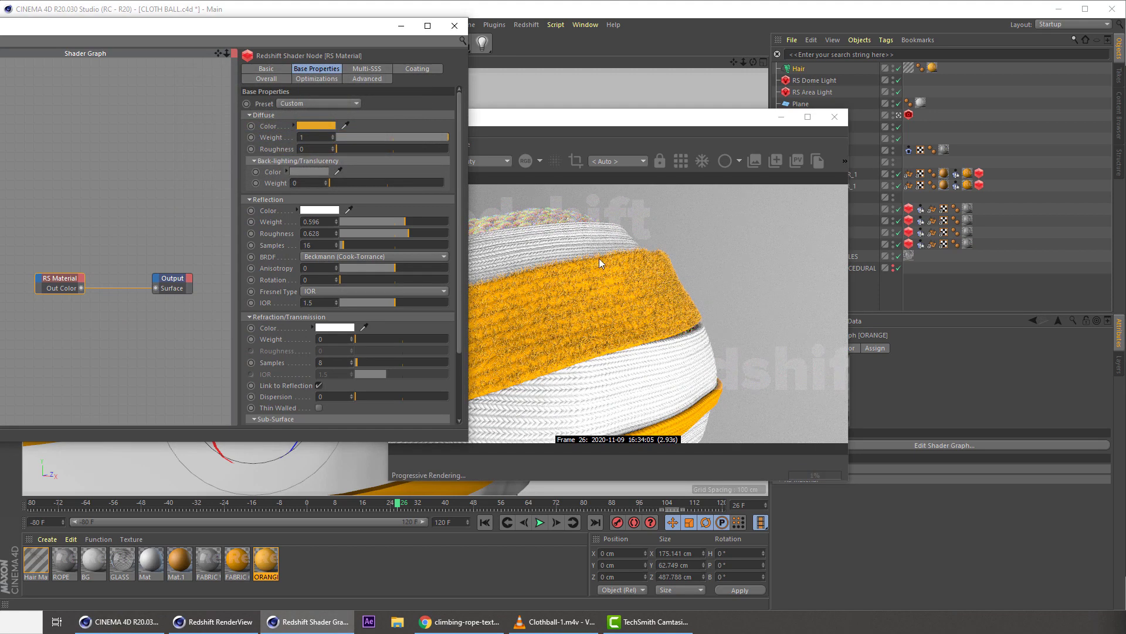
# - Set the Hair object's hair count to 120000
pyautogui.click(573, 271)
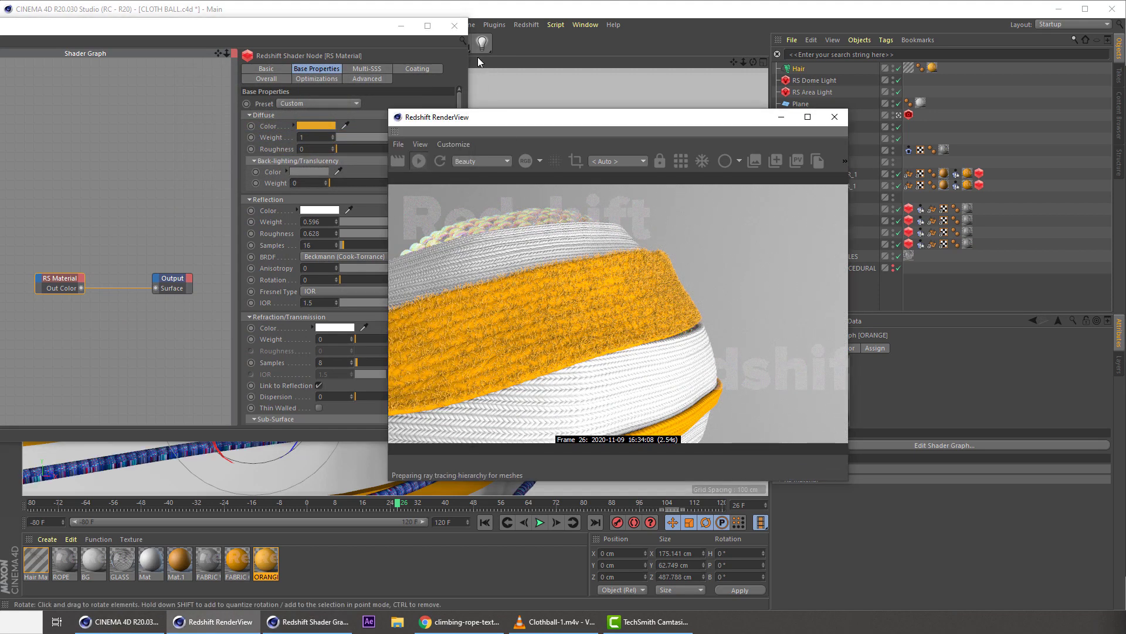
pyautogui.click(803, 67)
pyautogui.moveTo(663, 119); pyautogui.dragTo(483, 116)
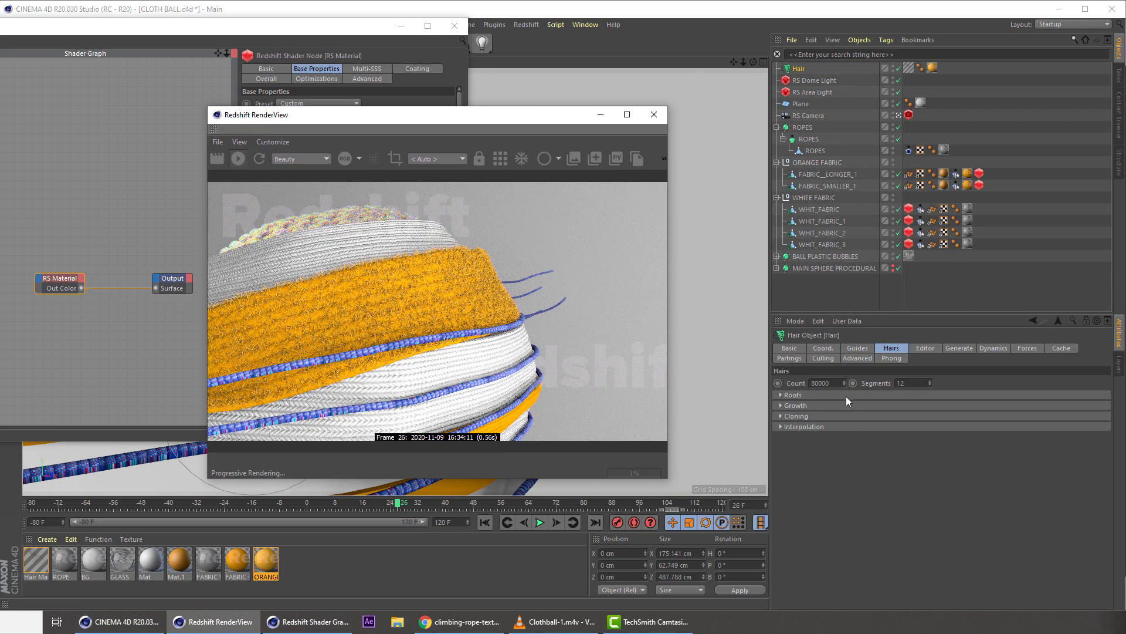
pyautogui.click(858, 352)
pyautogui.click(884, 351)
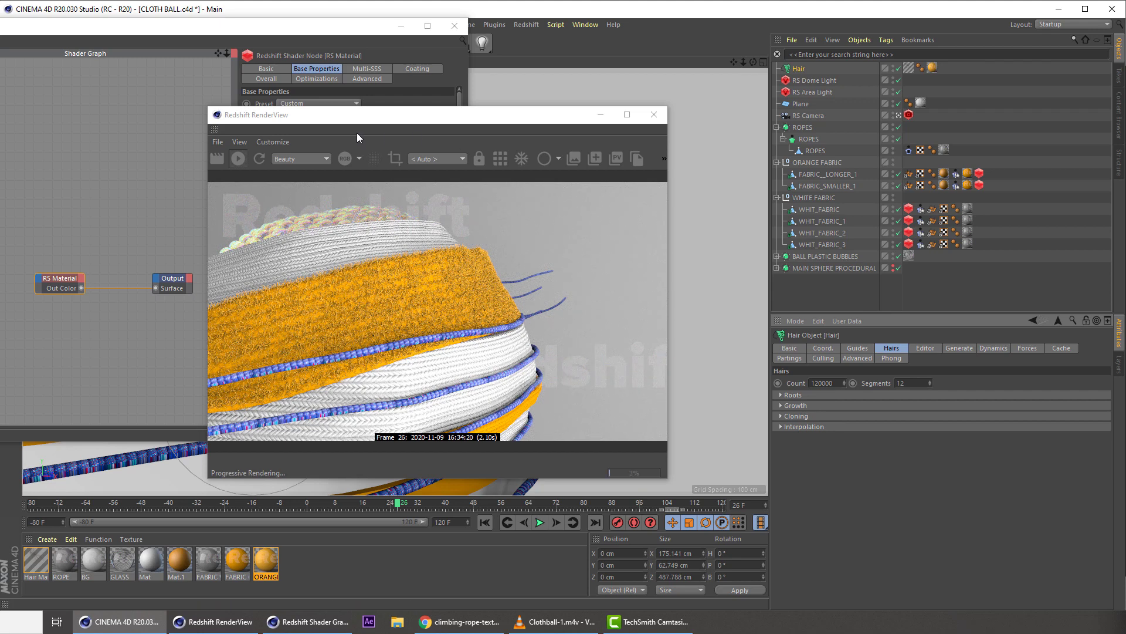
pyautogui.click(451, 31)
pyautogui.click(394, 254)
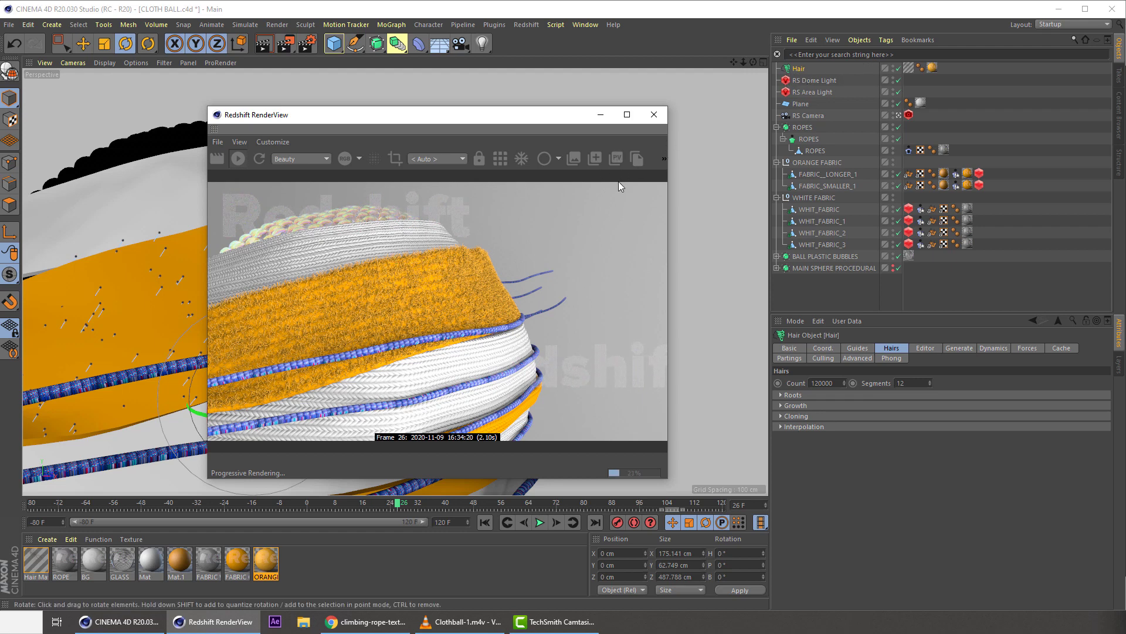
# - Examine the orange hair fuzz in the render preview, close up and through the camera, including at frame 49
pyautogui.click(909, 68)
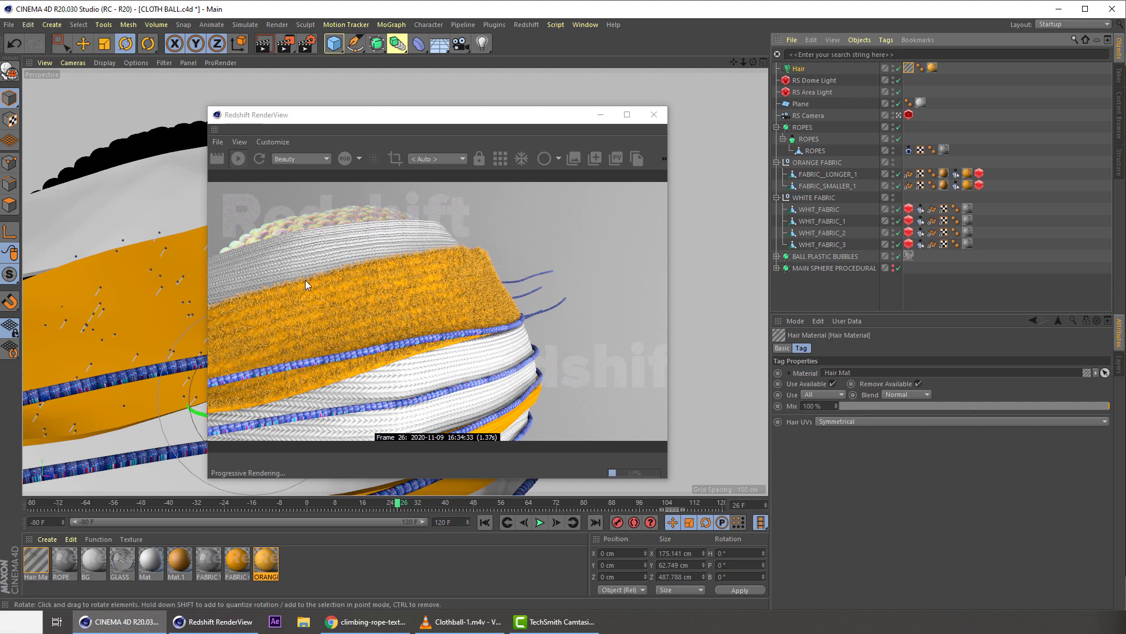
pyautogui.moveTo(341, 115); pyautogui.dragTo(369, 100)
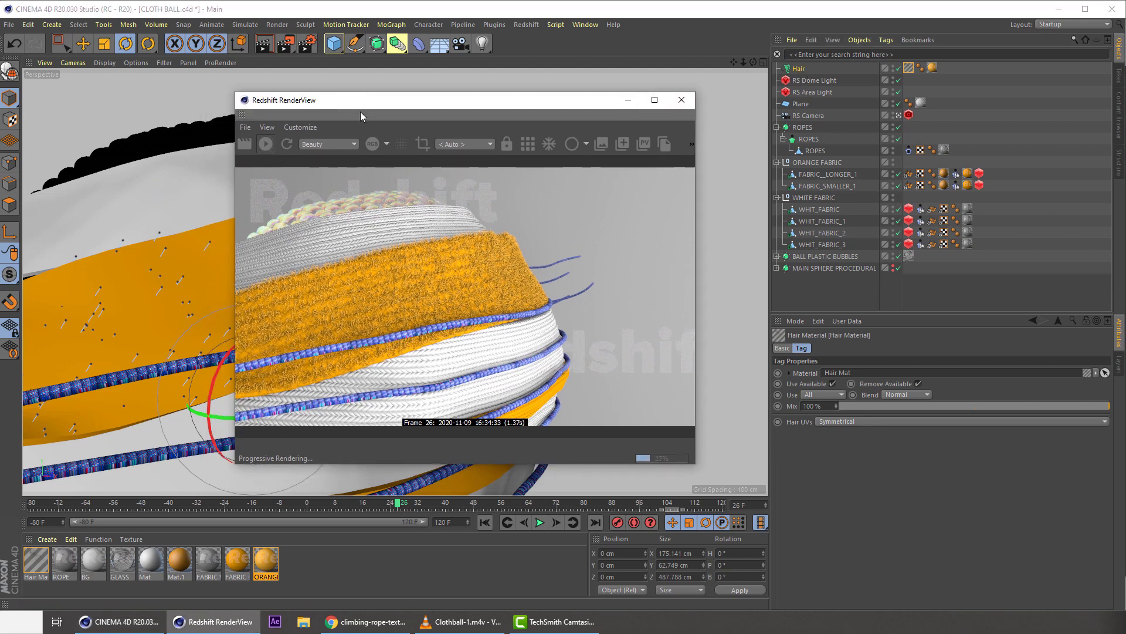
pyautogui.moveTo(362, 116); pyautogui.dragTo(392, 112)
pyautogui.moveTo(171, 245)
pyautogui.keyDown('alt'); pyautogui.mouseDown()
pyautogui.moveTo(160, 262)
pyautogui.moveTo(184, 258)
pyautogui.moveTo(184, 227)
pyautogui.mouseUp(); pyautogui.keyUp('alt')
pyautogui.moveTo(394, 103); pyautogui.dragTo(432, 91)
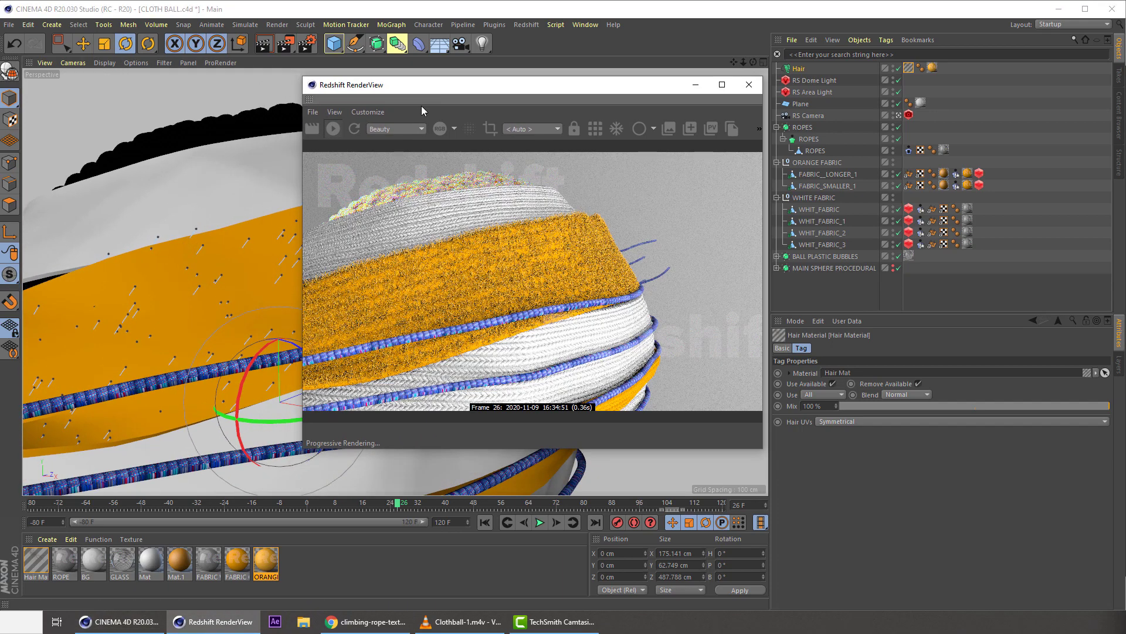
pyautogui.keyDown('alt'); pyautogui.moveTo(238, 249); pyautogui.dragTo(361, 187); pyautogui.keyUp('alt')
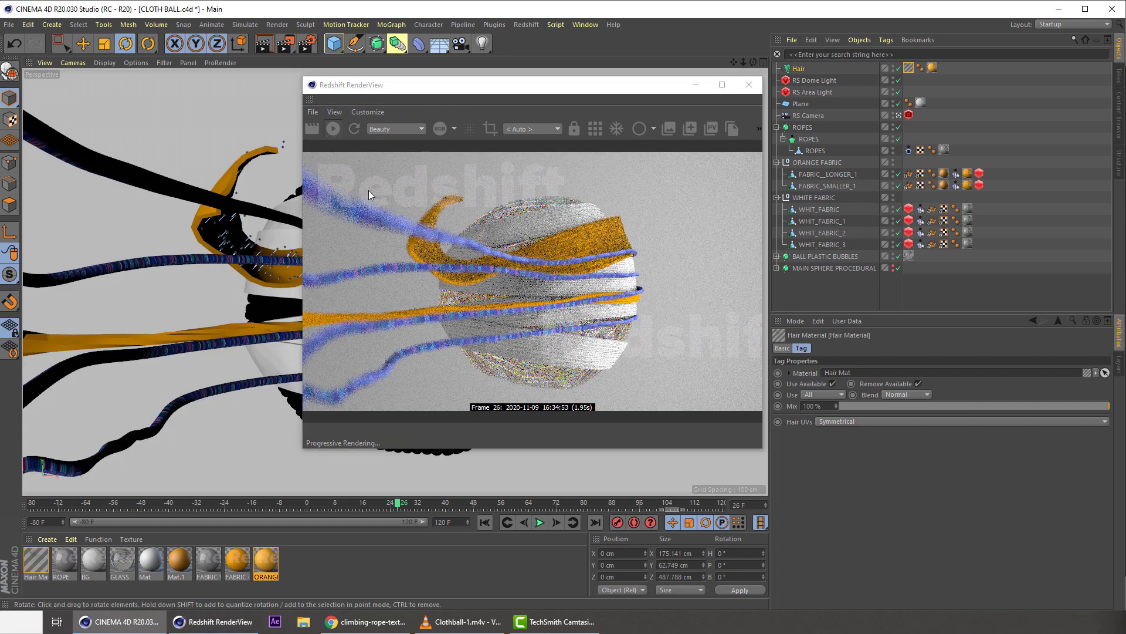
pyautogui.moveTo(525, 86); pyautogui.dragTo(603, 86)
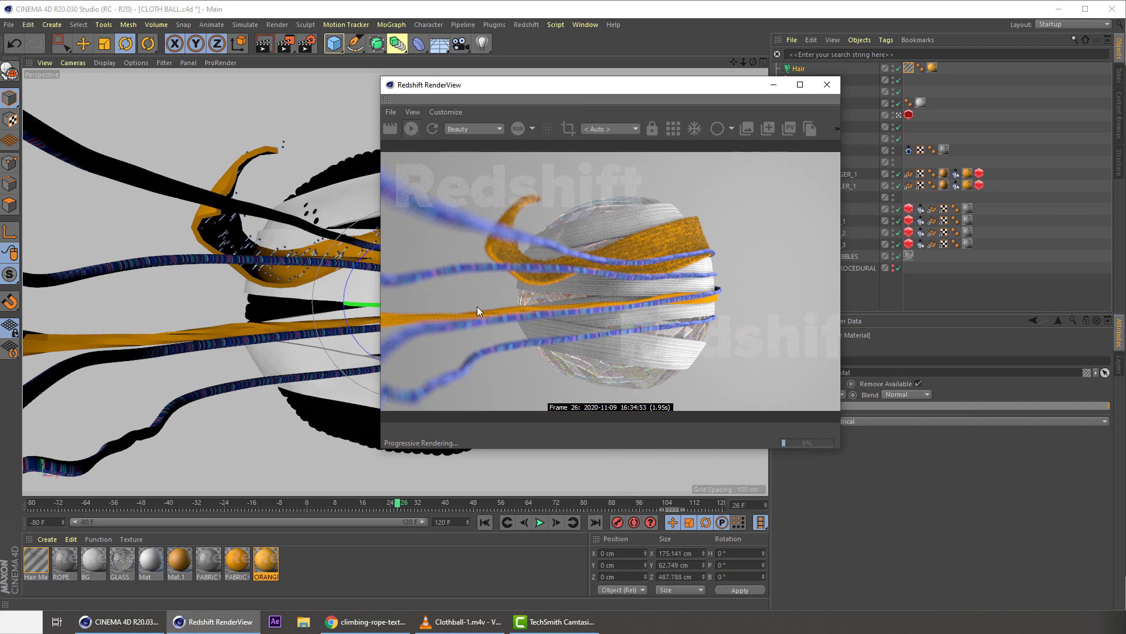
pyautogui.click(488, 505)
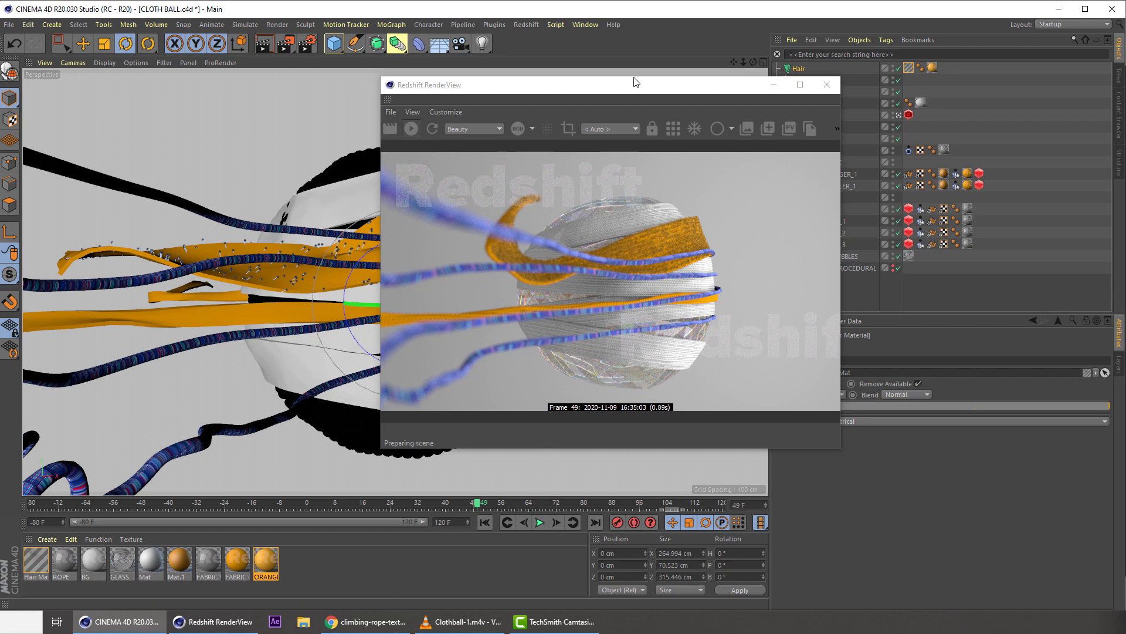
pyautogui.moveTo(636, 84); pyautogui.dragTo(446, 72)
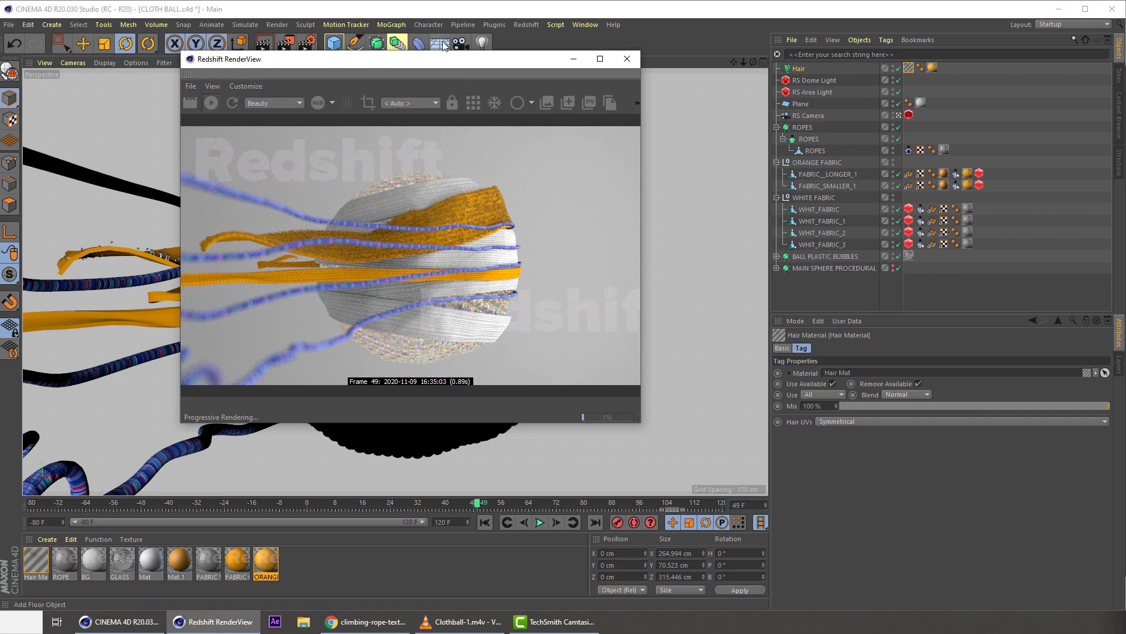
# - Move the render preview aside from the viewport and inspect the fuzzy orange fabric close up and from other sides of the ball
pyautogui.moveTo(435, 57); pyautogui.dragTo(859, 126)
pyautogui.keyDown('alt'); pyautogui.moveTo(413, 202); pyautogui.dragTo(447, 221); pyautogui.keyUp('alt')
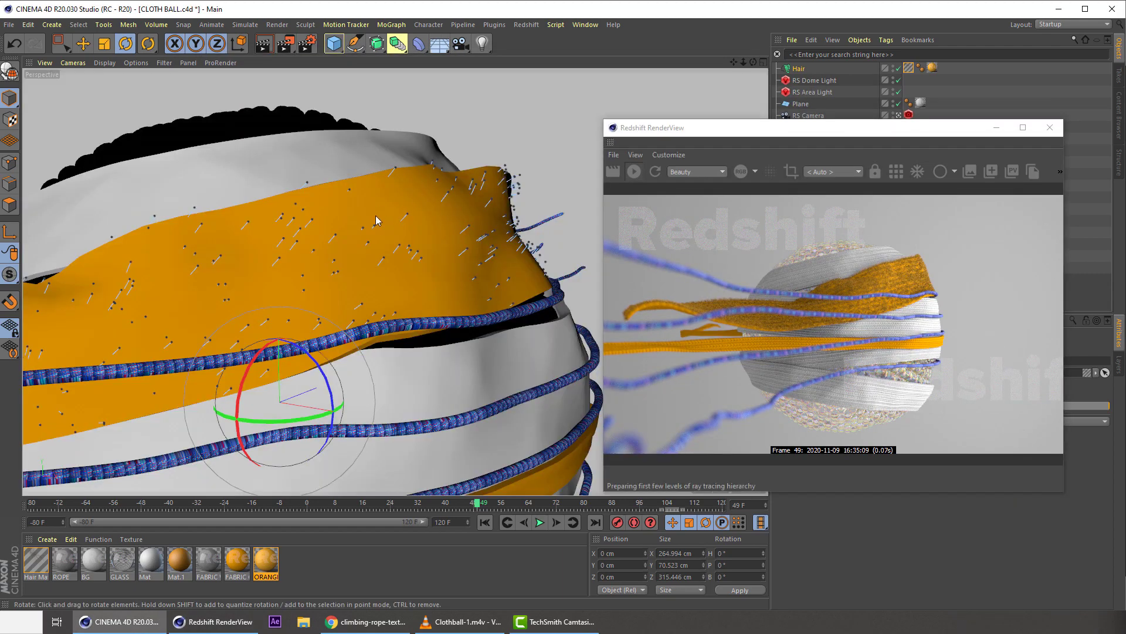
pyautogui.scroll(2, 447, 221)
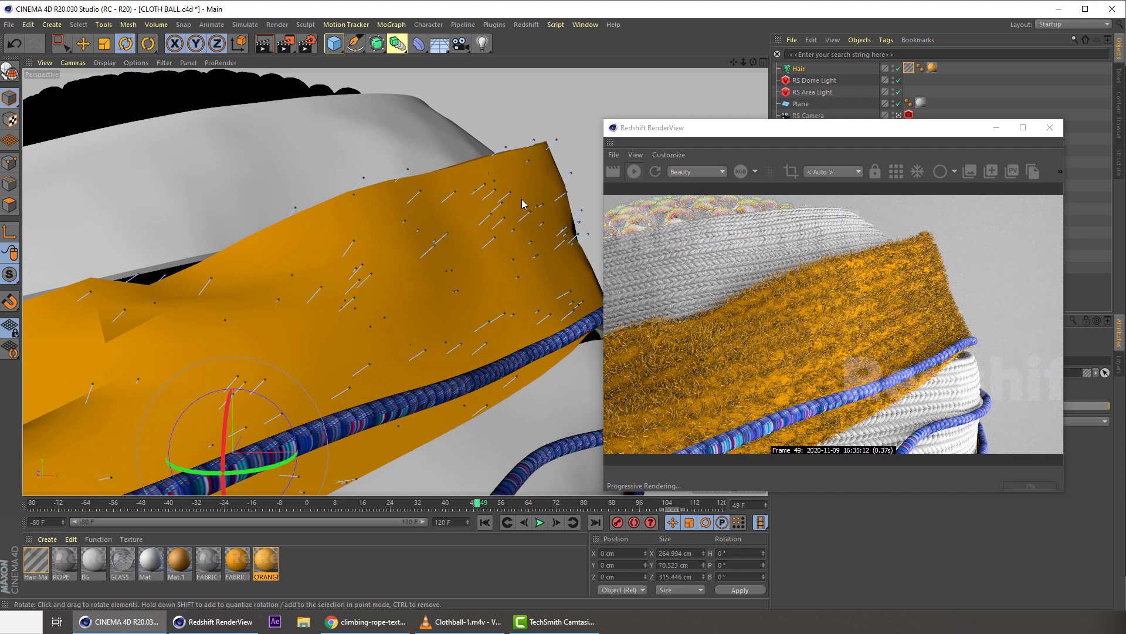
pyautogui.keyDown('alt'); pyautogui.moveTo(506, 204); pyautogui.dragTo(466, 209); pyautogui.keyUp('alt')
pyautogui.scroll(-4, 378, 221)
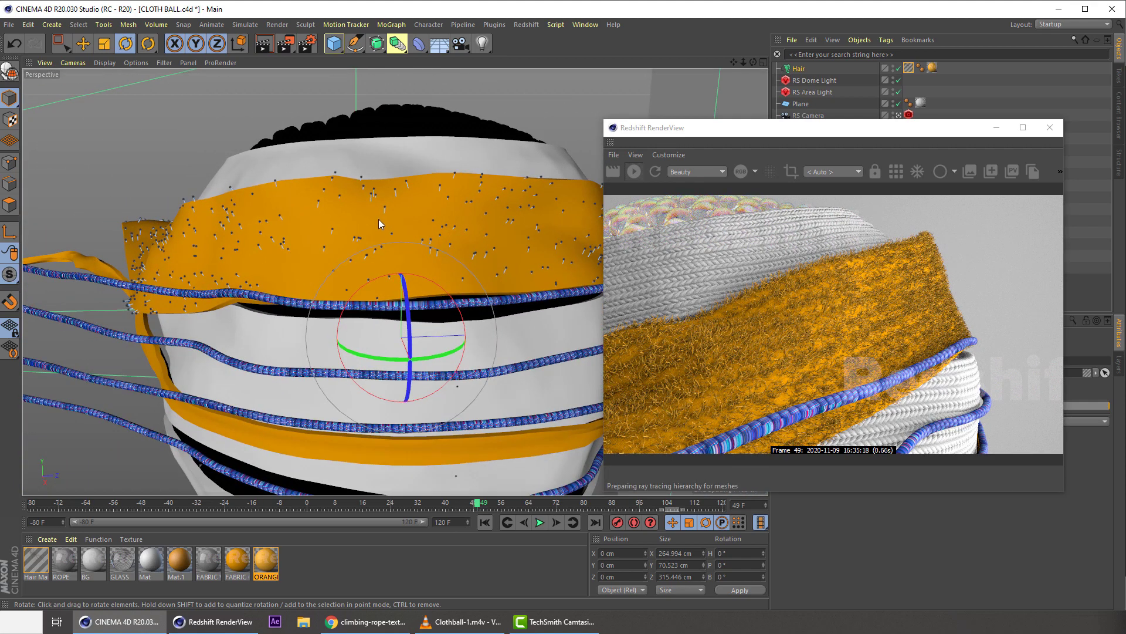
pyautogui.keyDown('alt'); pyautogui.moveTo(378, 223); pyautogui.dragTo(356, 189); pyautogui.keyUp('alt')
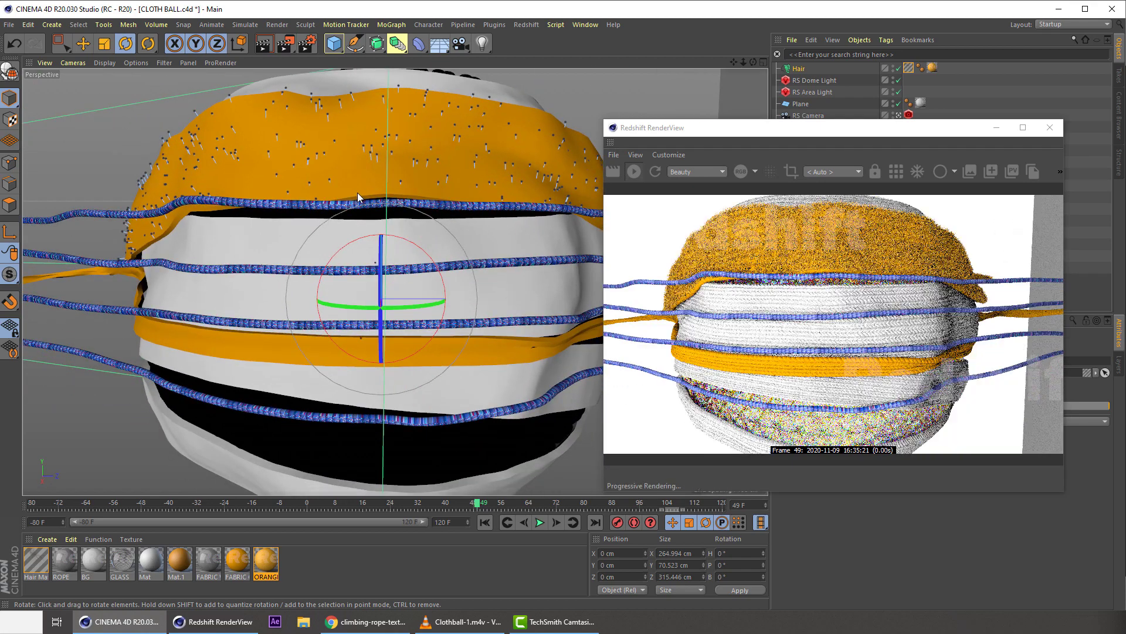
# - Close the render preview and scrub the animation forward and back to frame -21 to review the cloth and hair motion
pyautogui.click(1050, 127)
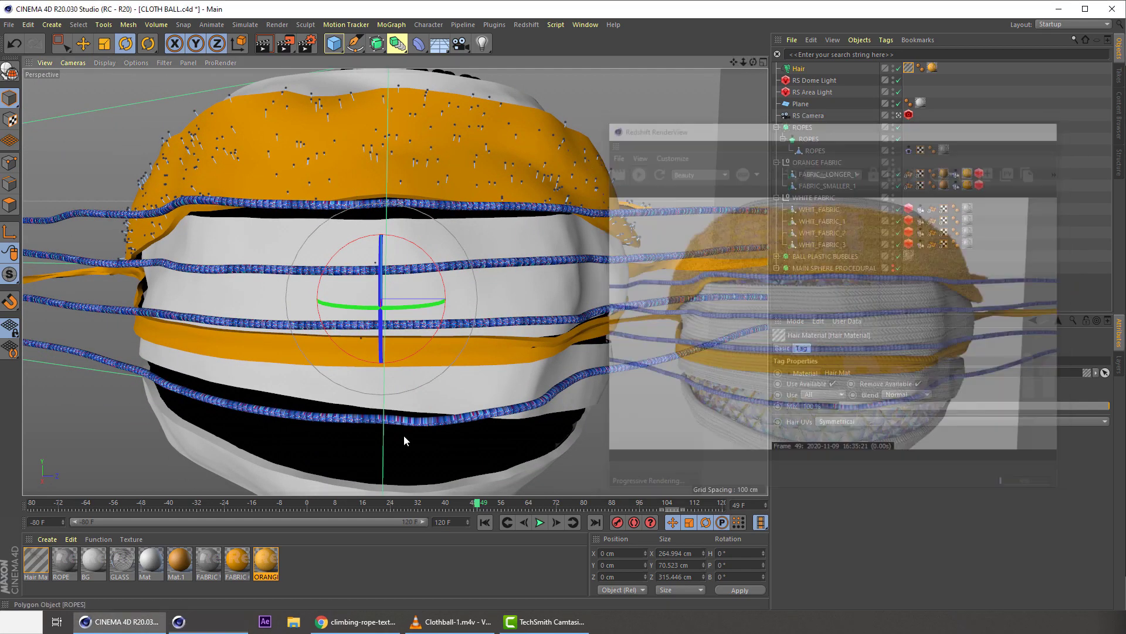
pyautogui.moveTo(481, 508); pyautogui.dragTo(625, 505)
pyautogui.moveTo(516, 513); pyautogui.dragTo(234, 508)
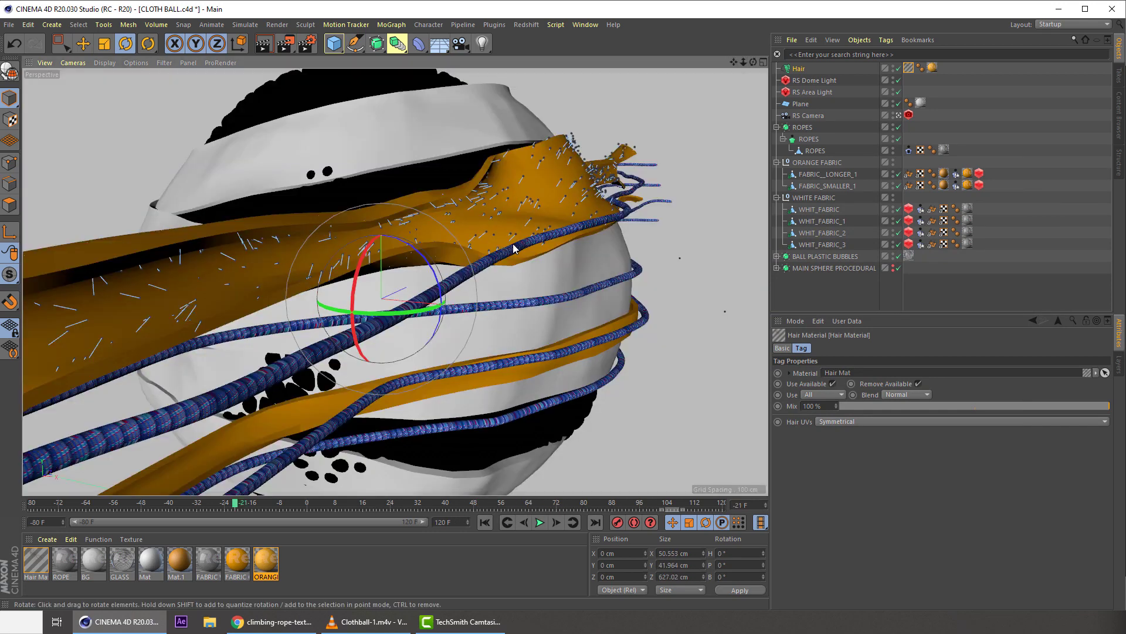